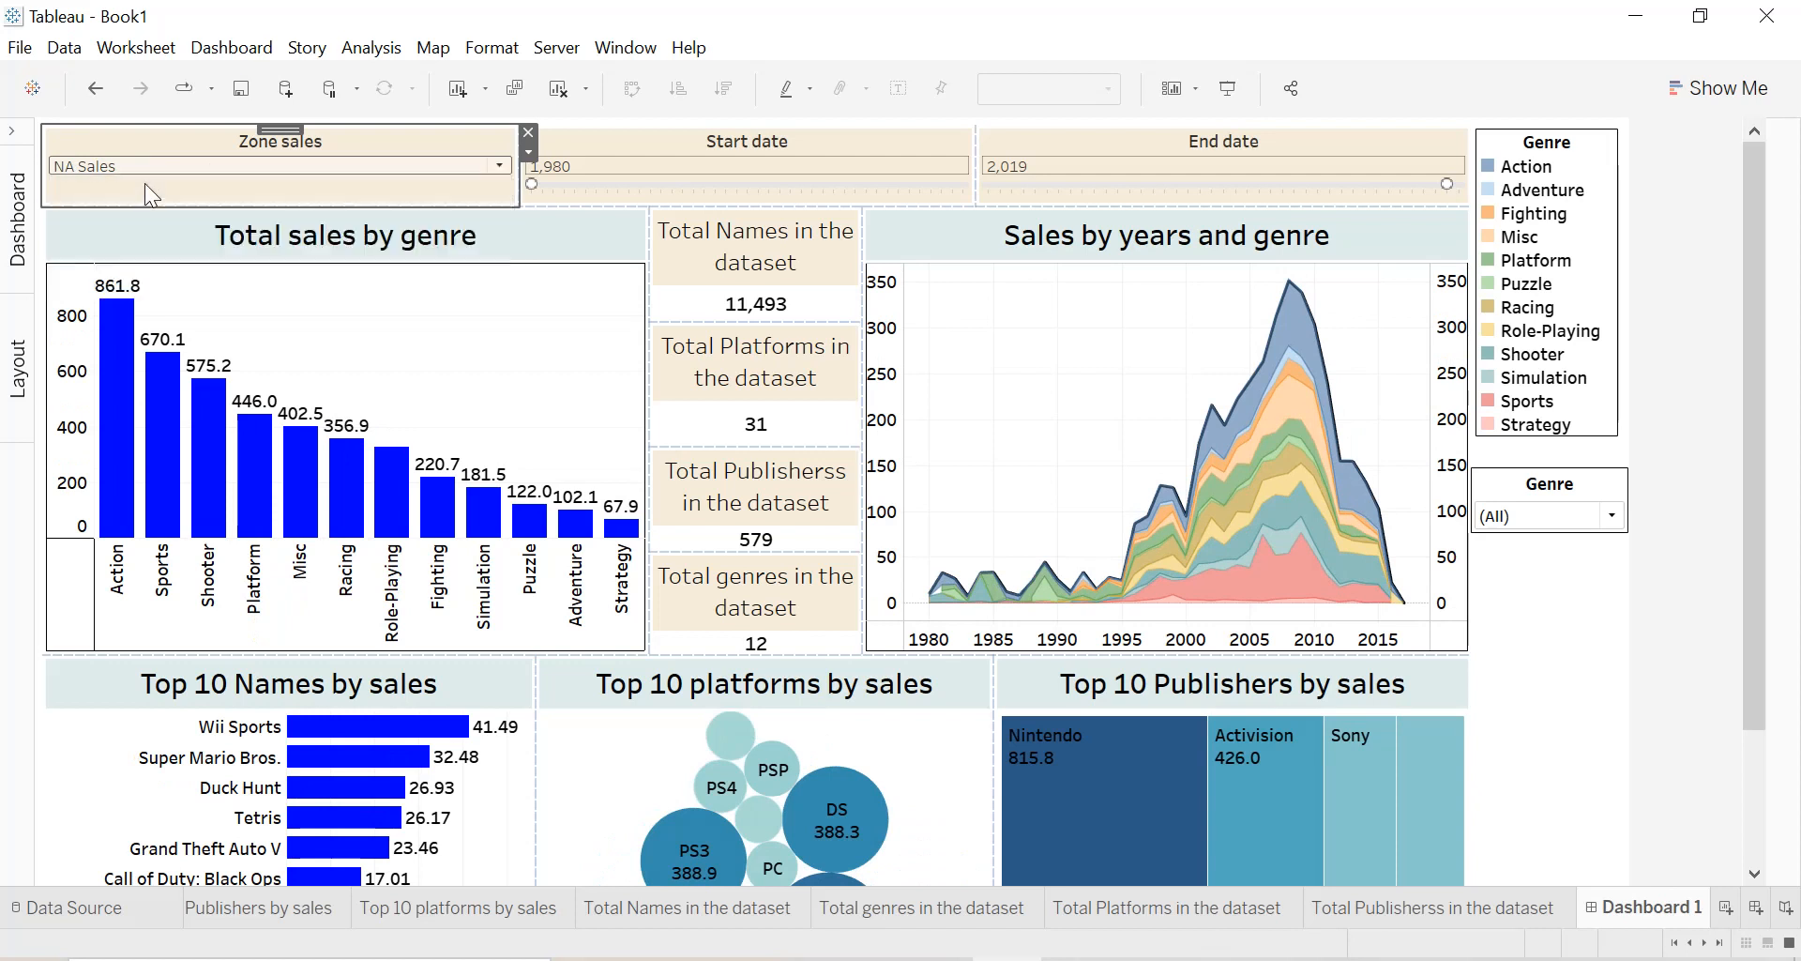
Narrow the finished dashboard's date range by raising the start date to 1992 and lowering the end date.
{"action": "left_click", "coordinate": [532, 185]}
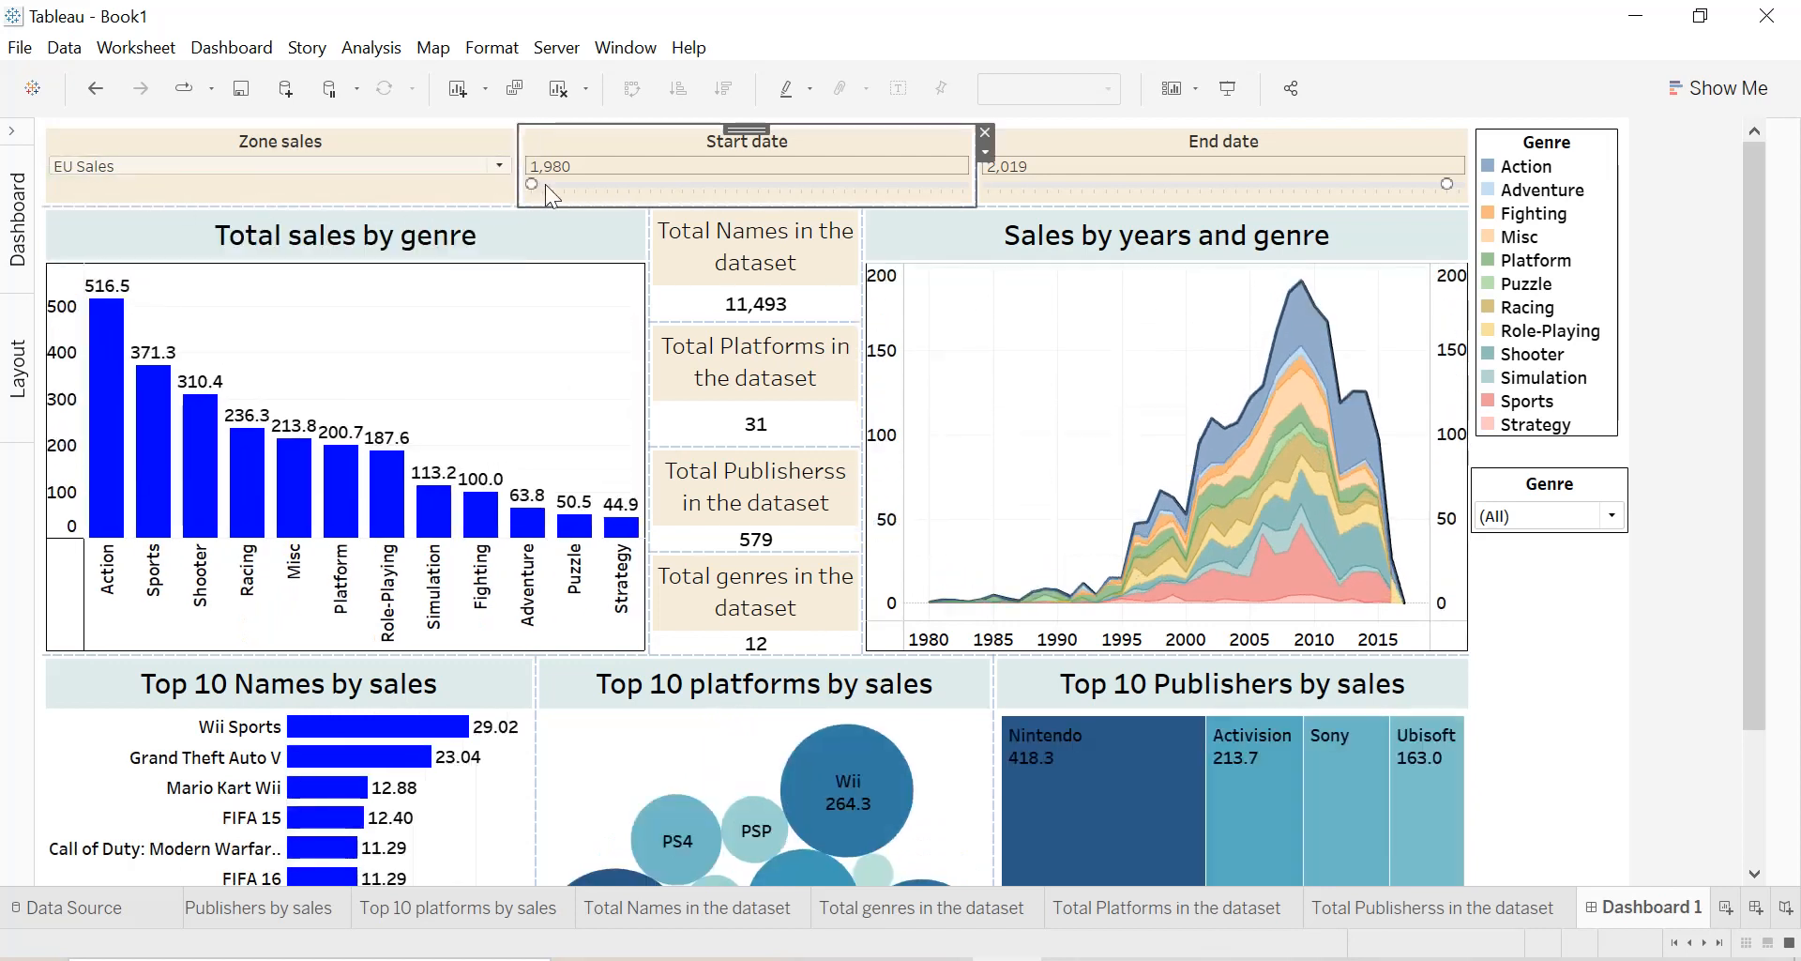
{"action": "left_click_drag", "start_coordinate": [636, 183], "coordinate": [658, 183]}
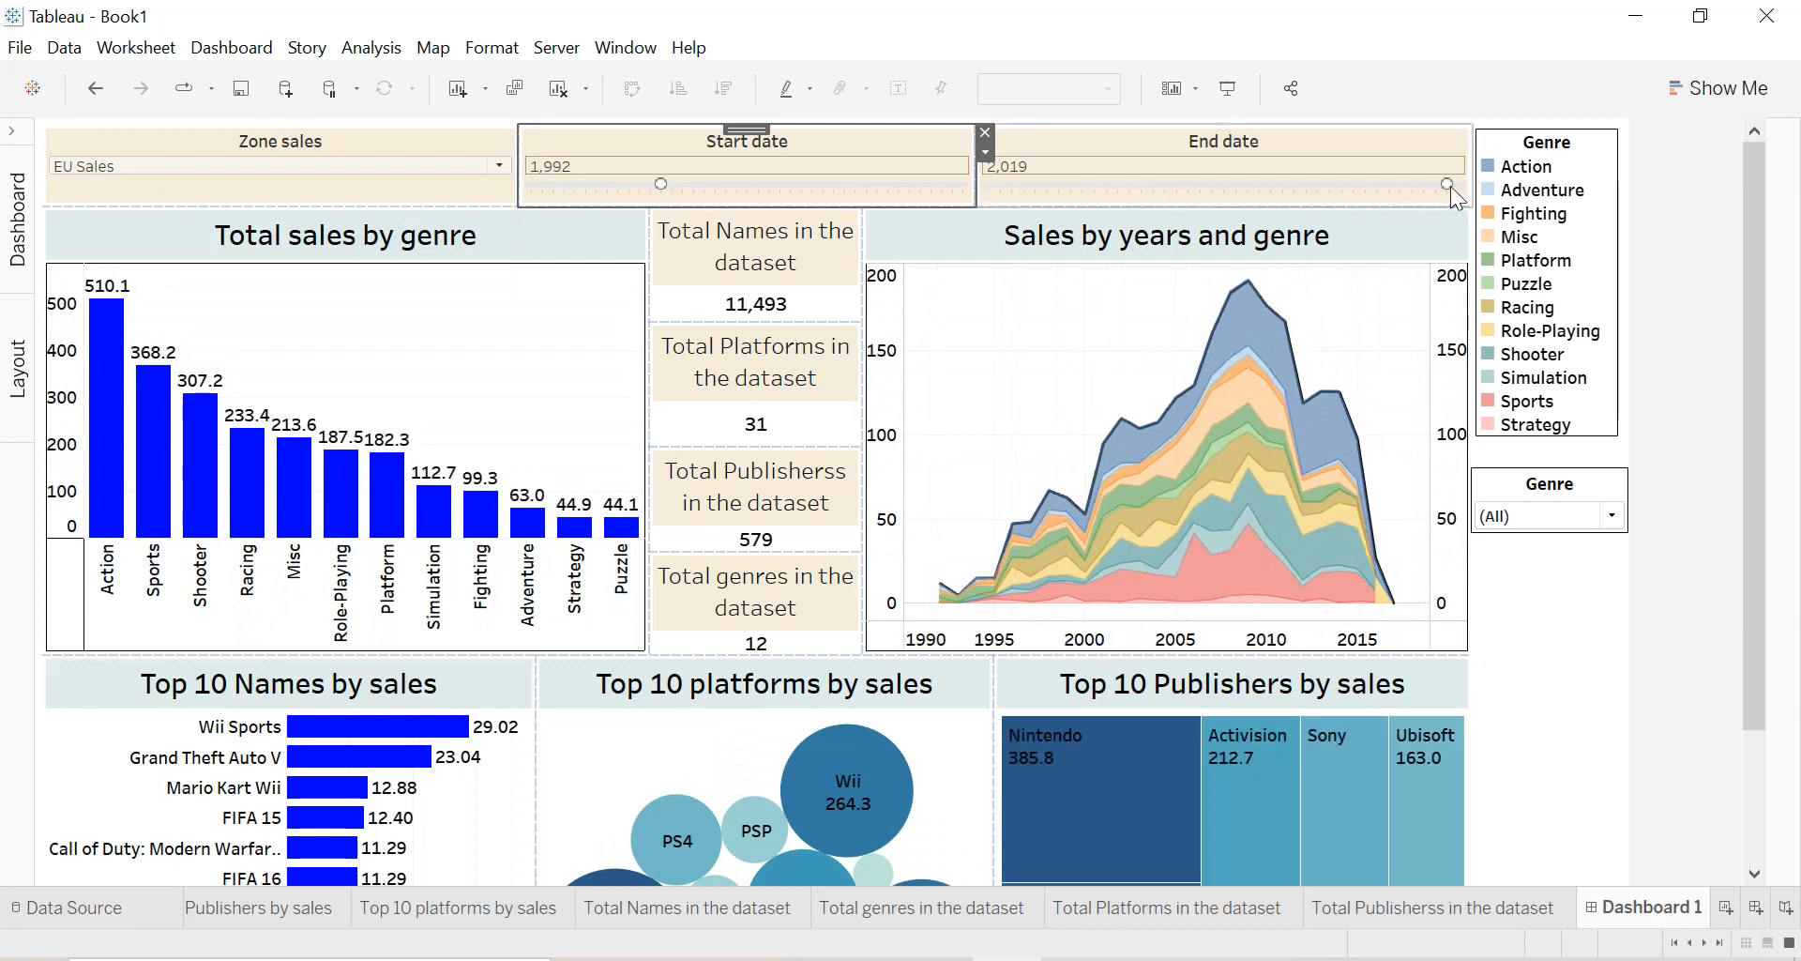
{"action": "left_click_drag", "start_coordinate": [1446, 184], "coordinate": [1381, 184]}
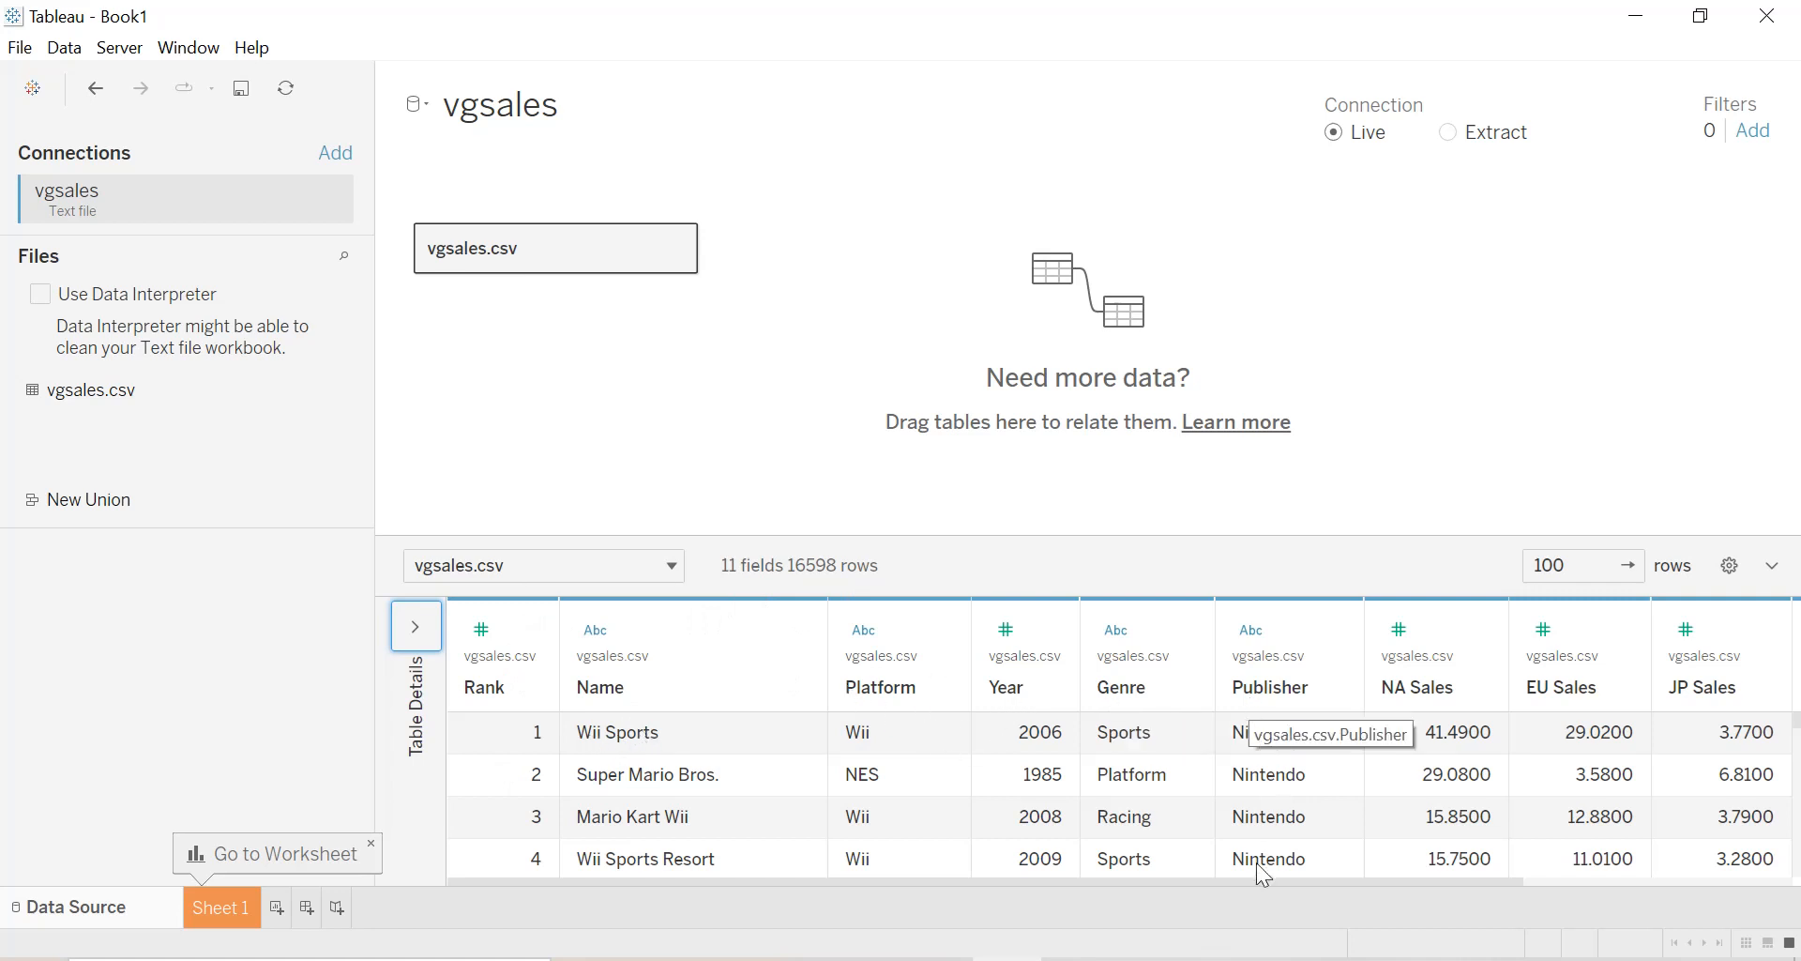
Review the vgsales data columns through Global Sales, and open Sheet 1.
{"action": "left_click_drag", "start_coordinate": [1267, 881], "coordinate": [1617, 878]}
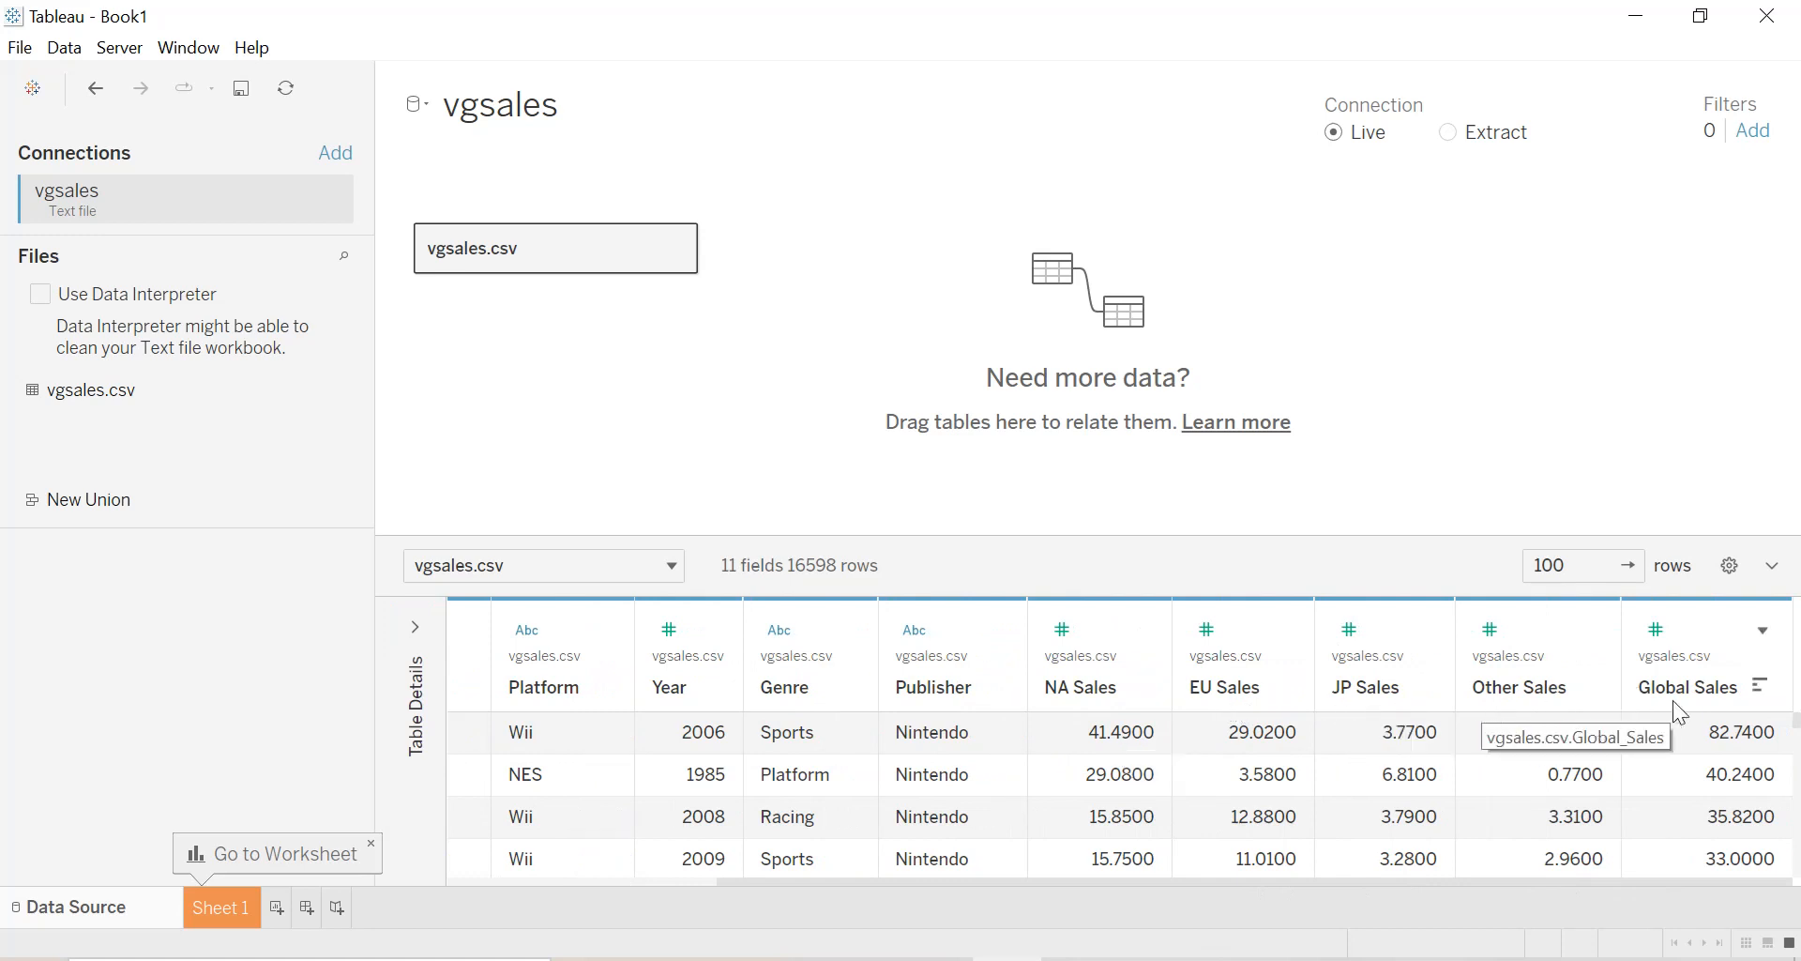
{"action": "left_click", "coordinate": [230, 906]}
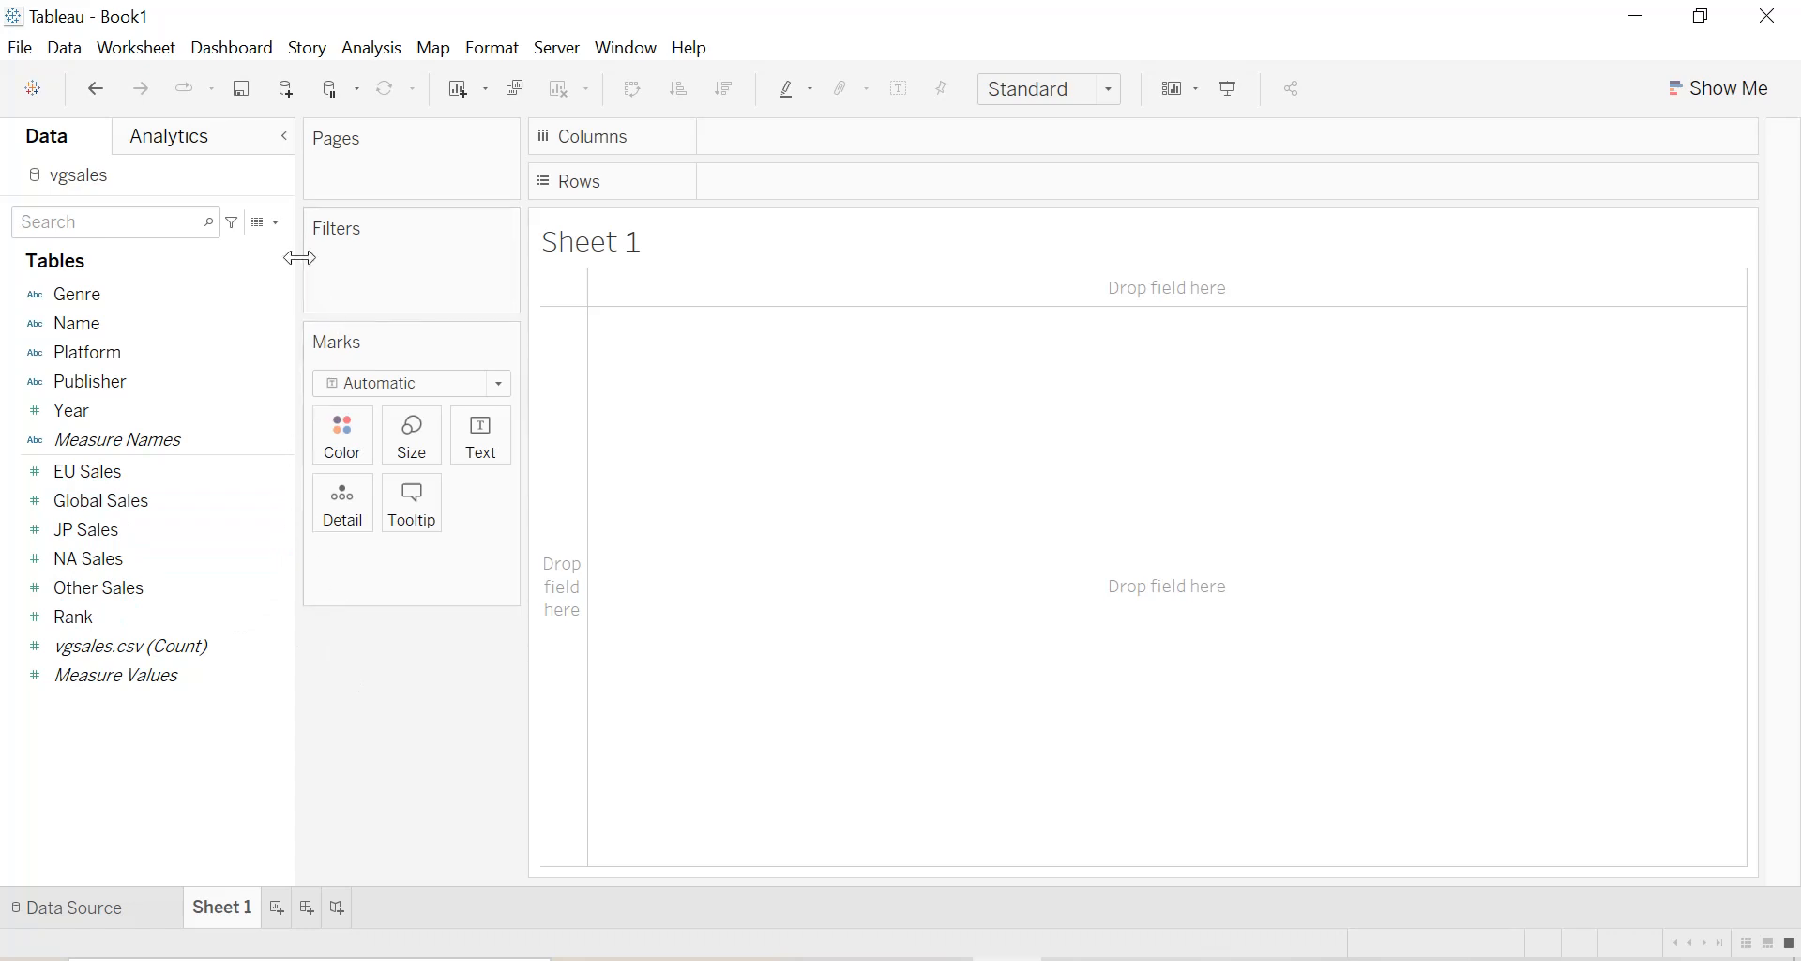
Create a parameter named "Zone sales" with the String data type and a list of allowable values.
{"action": "left_click", "coordinate": [276, 222]}
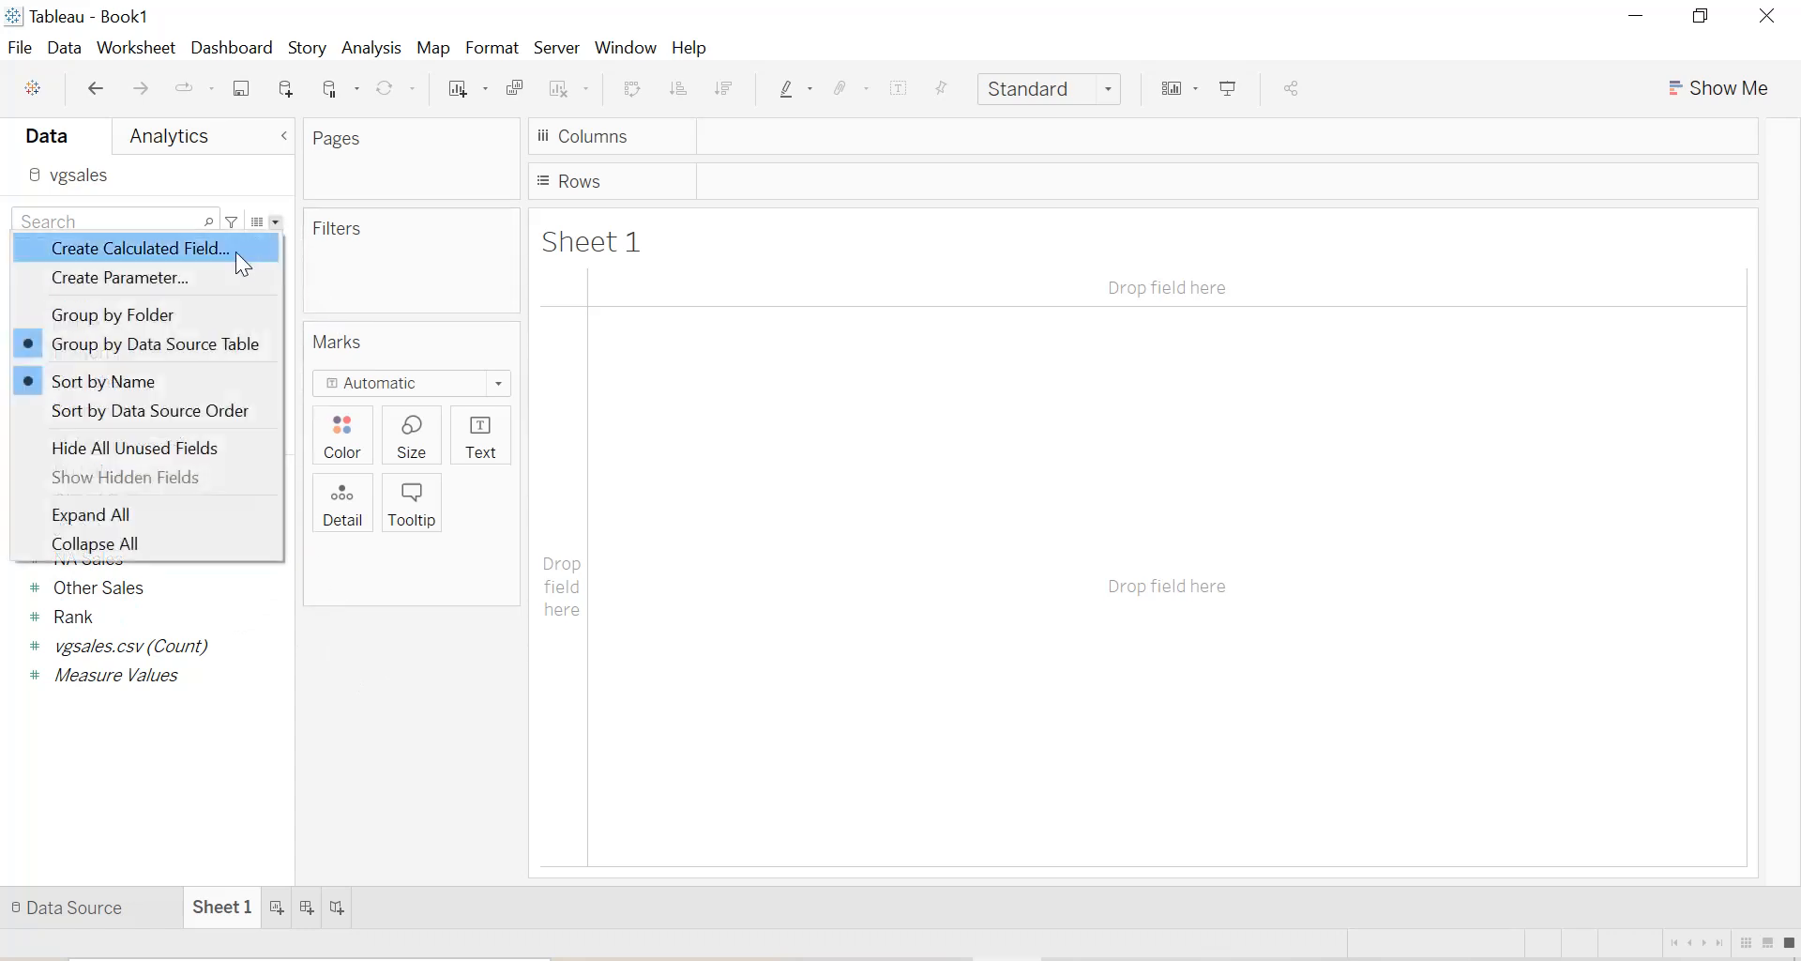
{"action": "left_click", "coordinate": [219, 273]}
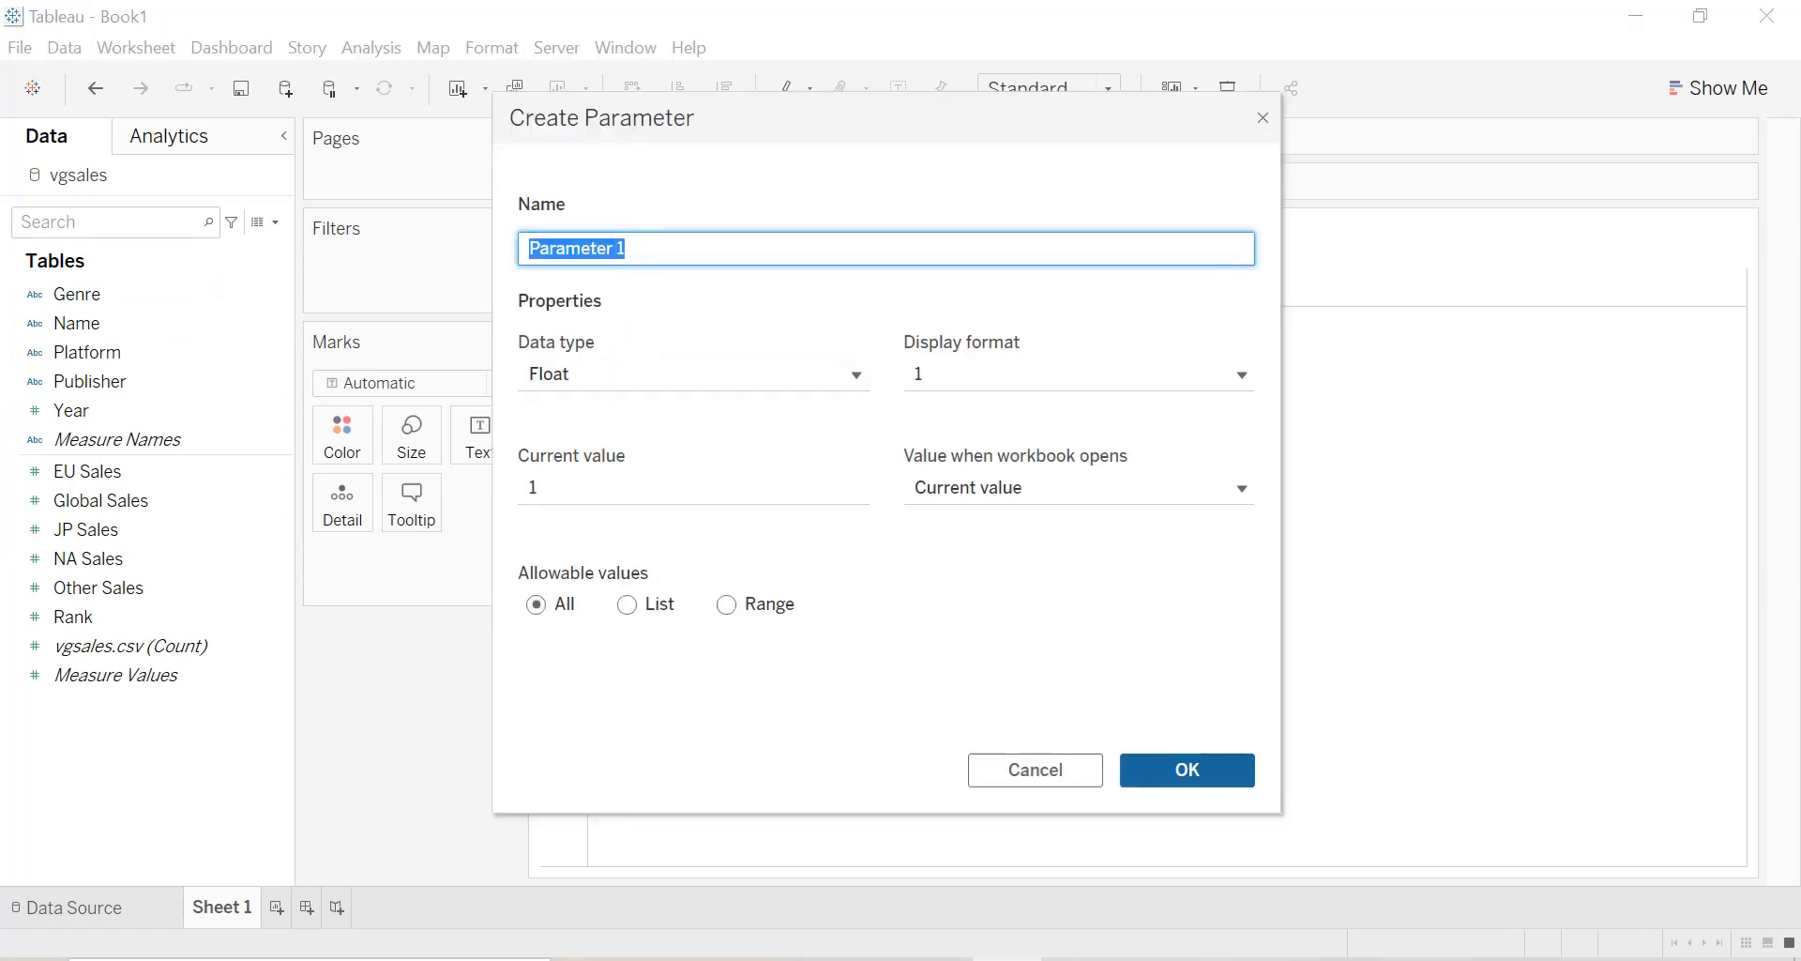
{"action": "type", "text": "Zone "}
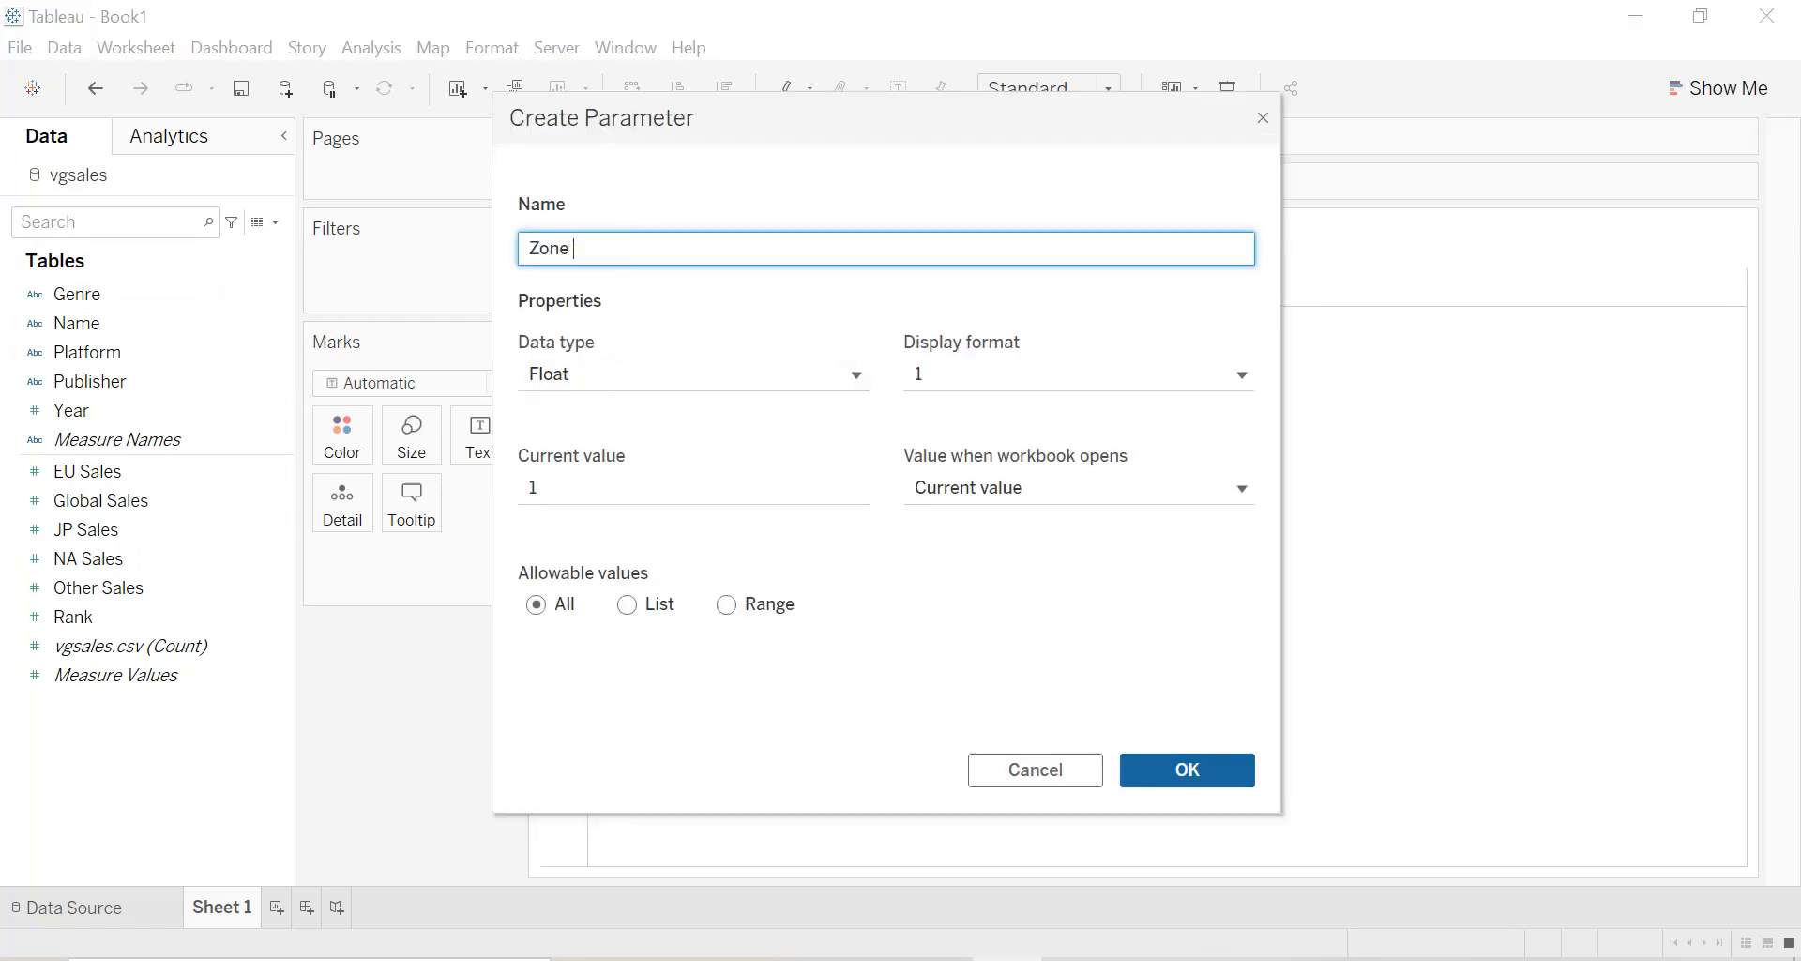
{"action": "type", "text": "sales"}
{"action": "left_click", "coordinate": [688, 362]}
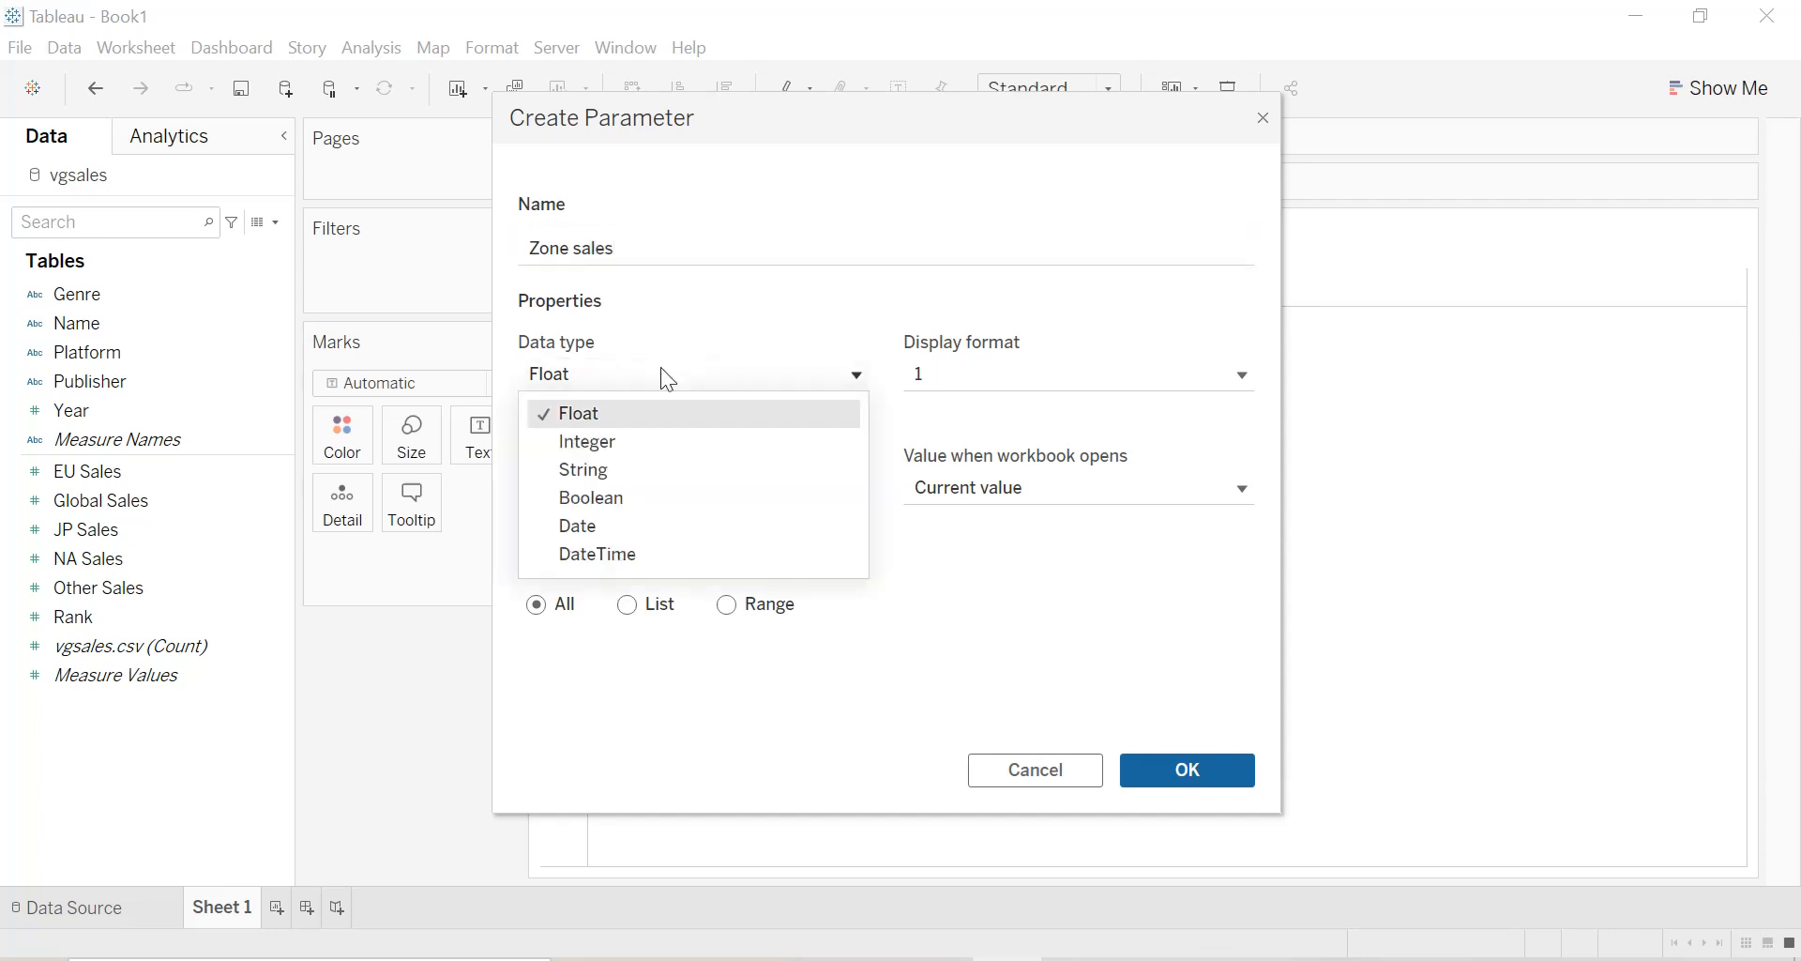
{"action": "left_click", "coordinate": [612, 468]}
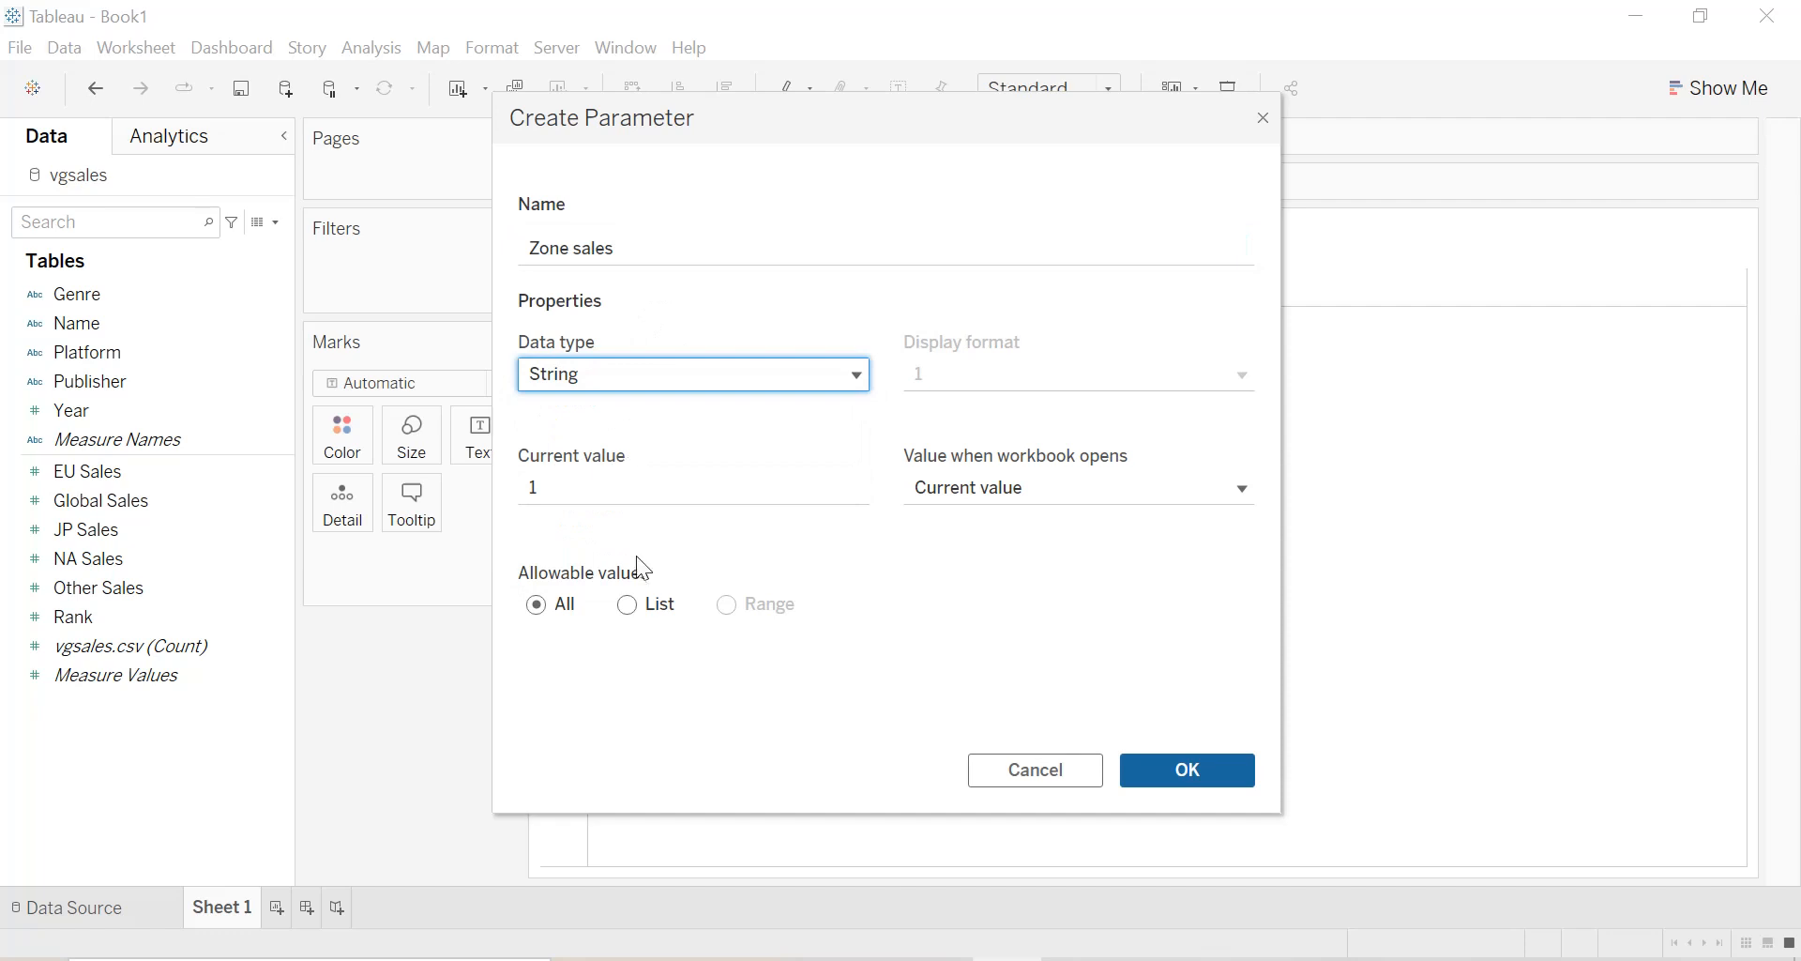
{"action": "left_click", "coordinate": [634, 606]}
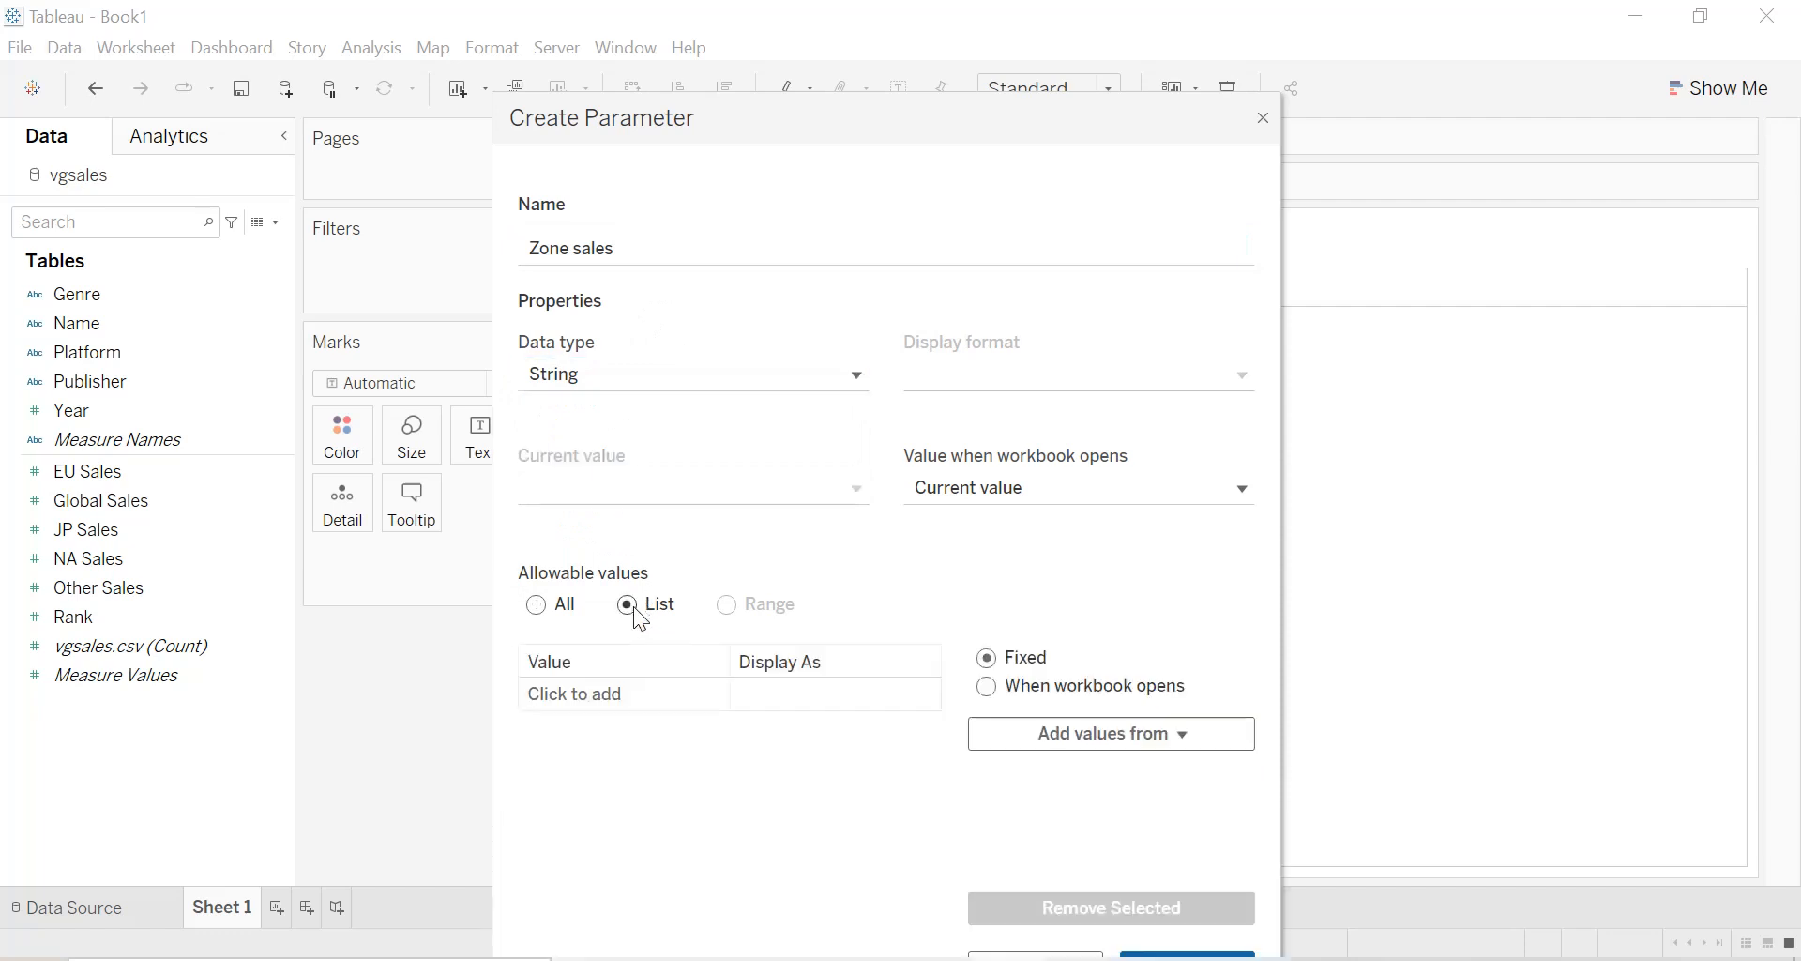
Add EU Sales, Global Sales and JP Sales to the parameter's list of allowable values.
{"action": "left_click", "coordinate": [615, 696]}
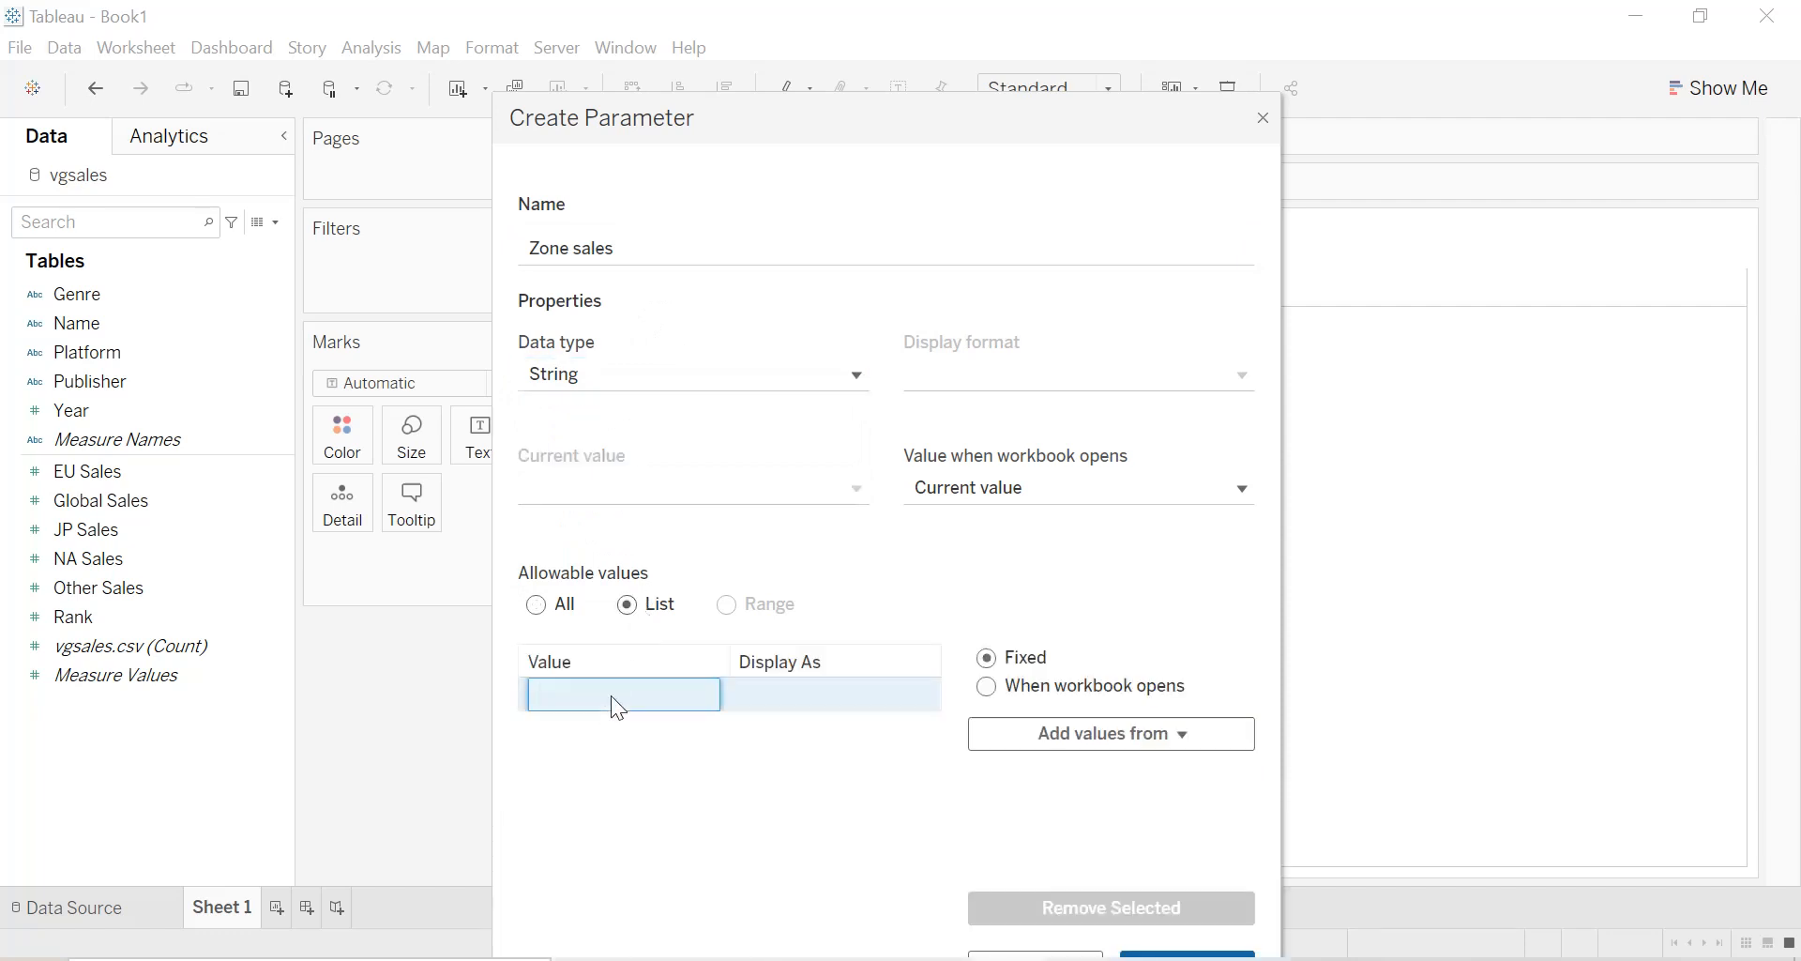
{"action": "type", "text": "E"}
{"action": "key", "text": "Return"}
{"action": "type", "text": "Global Sales"}
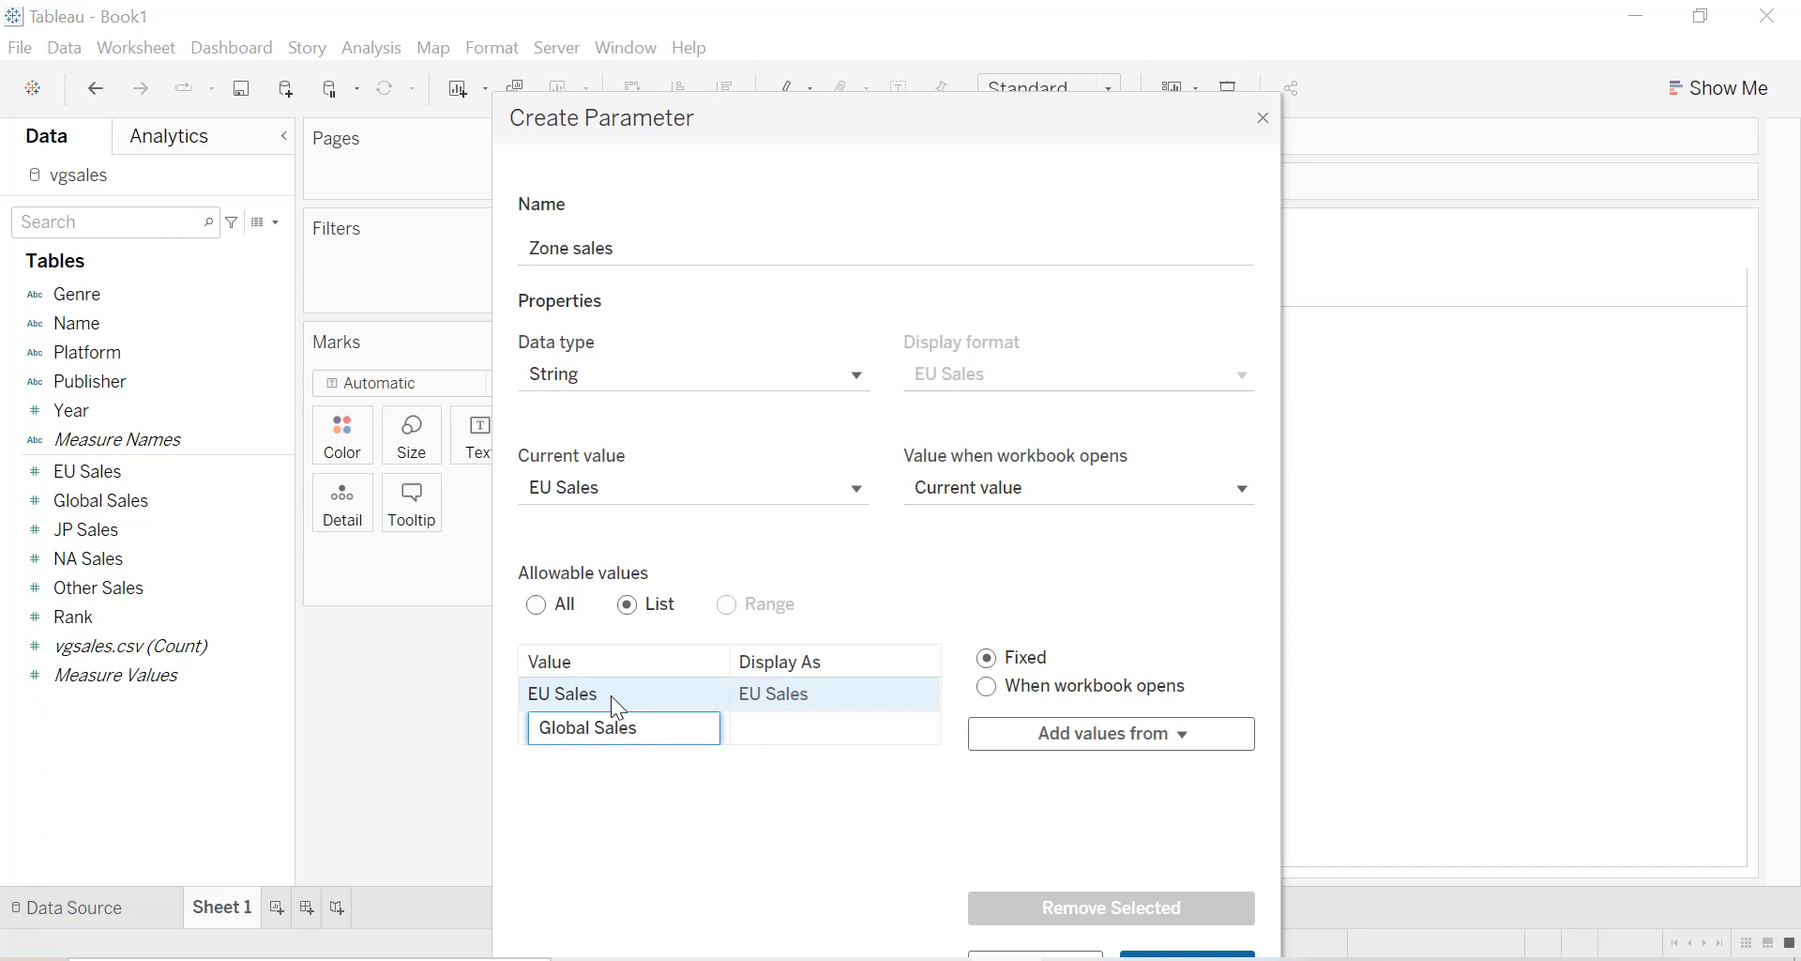
{"action": "key", "text": "Return"}
{"action": "type", "text": "JP "}
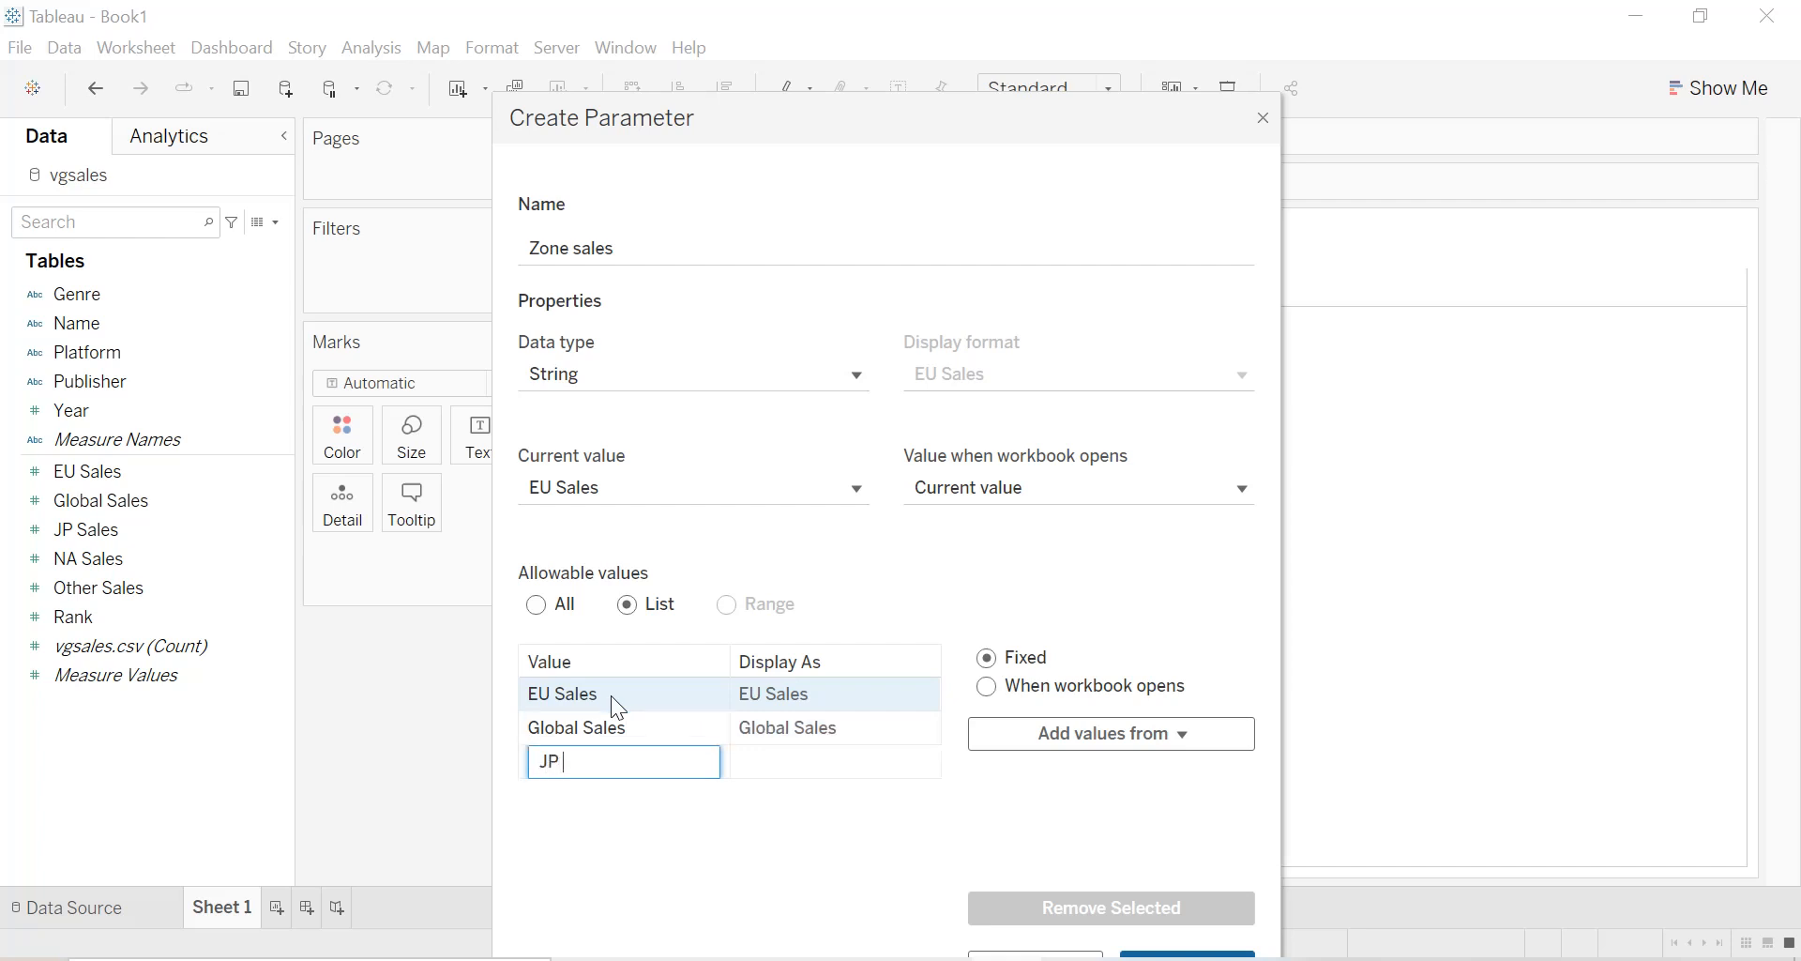
{"action": "type", "text": "Sales"}
{"action": "key", "text": "Return"}
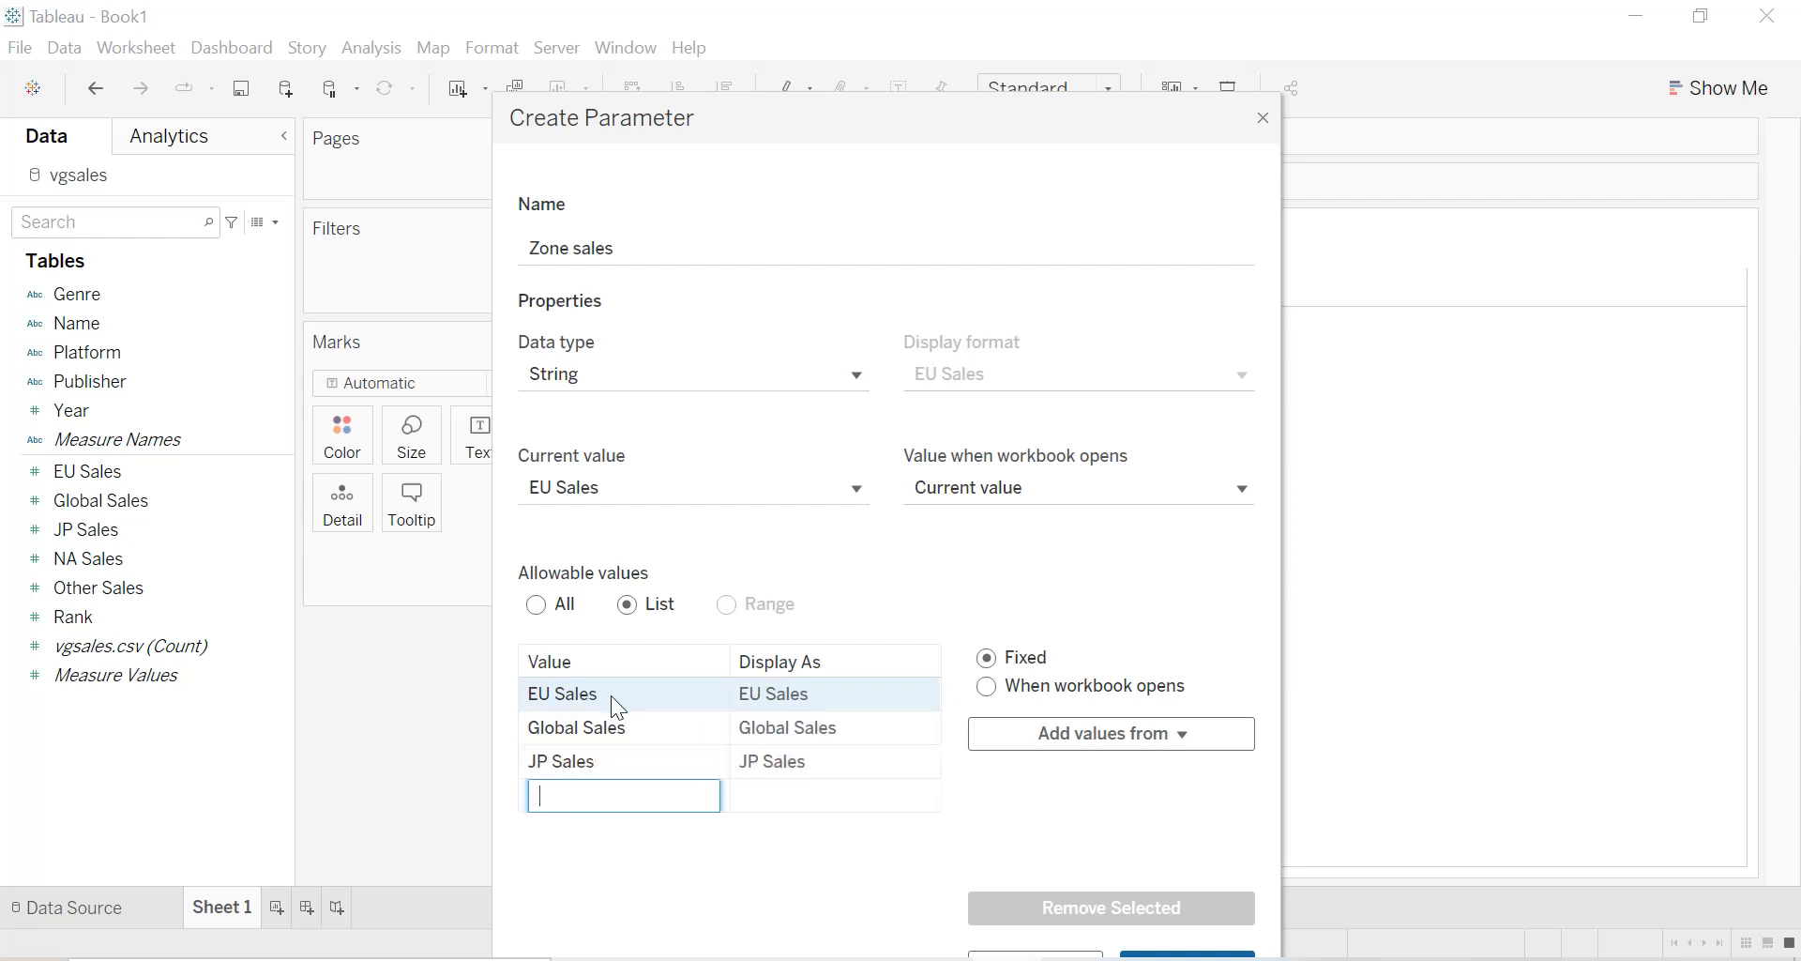
Add NA Sales and Other Sales to the allowable values, and save the parameter.
{"action": "type", "text": "NA Sales"}
{"action": "key", "text": "Return"}
{"action": "type", "text": "Ot"}
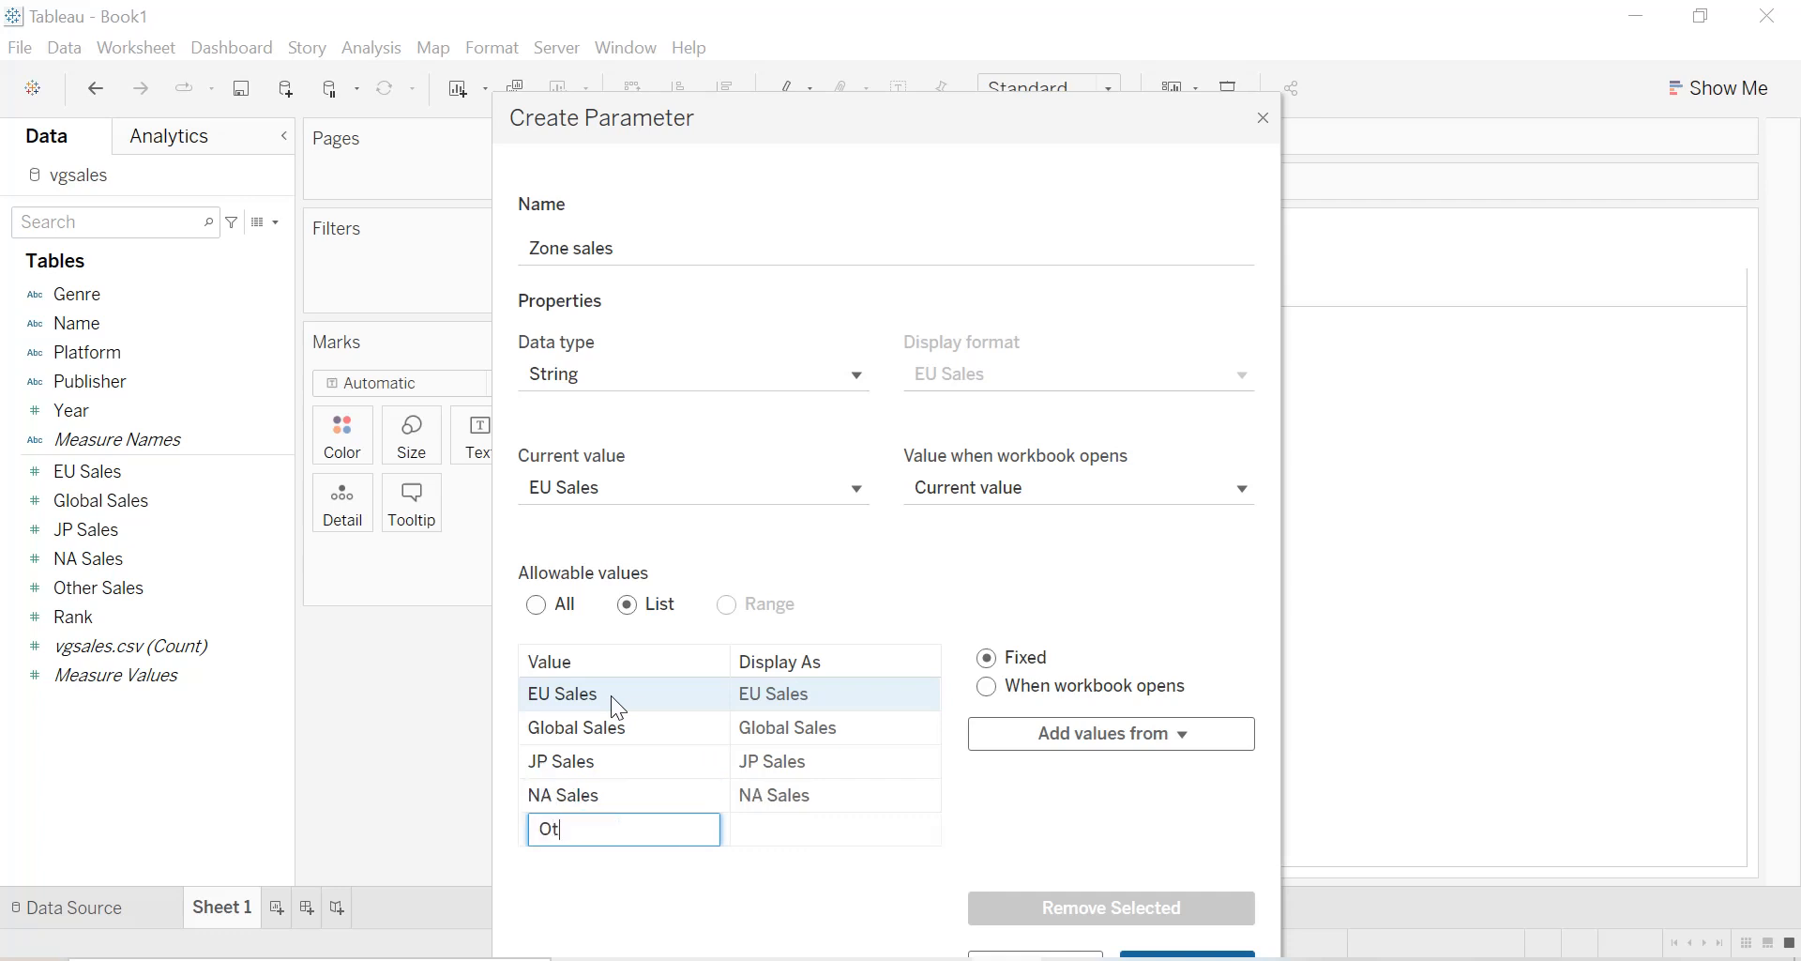
{"action": "type", "text": "her Sales"}
{"action": "key", "text": "Return"}
{"action": "left_click_drag", "start_coordinate": [800, 120], "coordinate": [799, 68]}
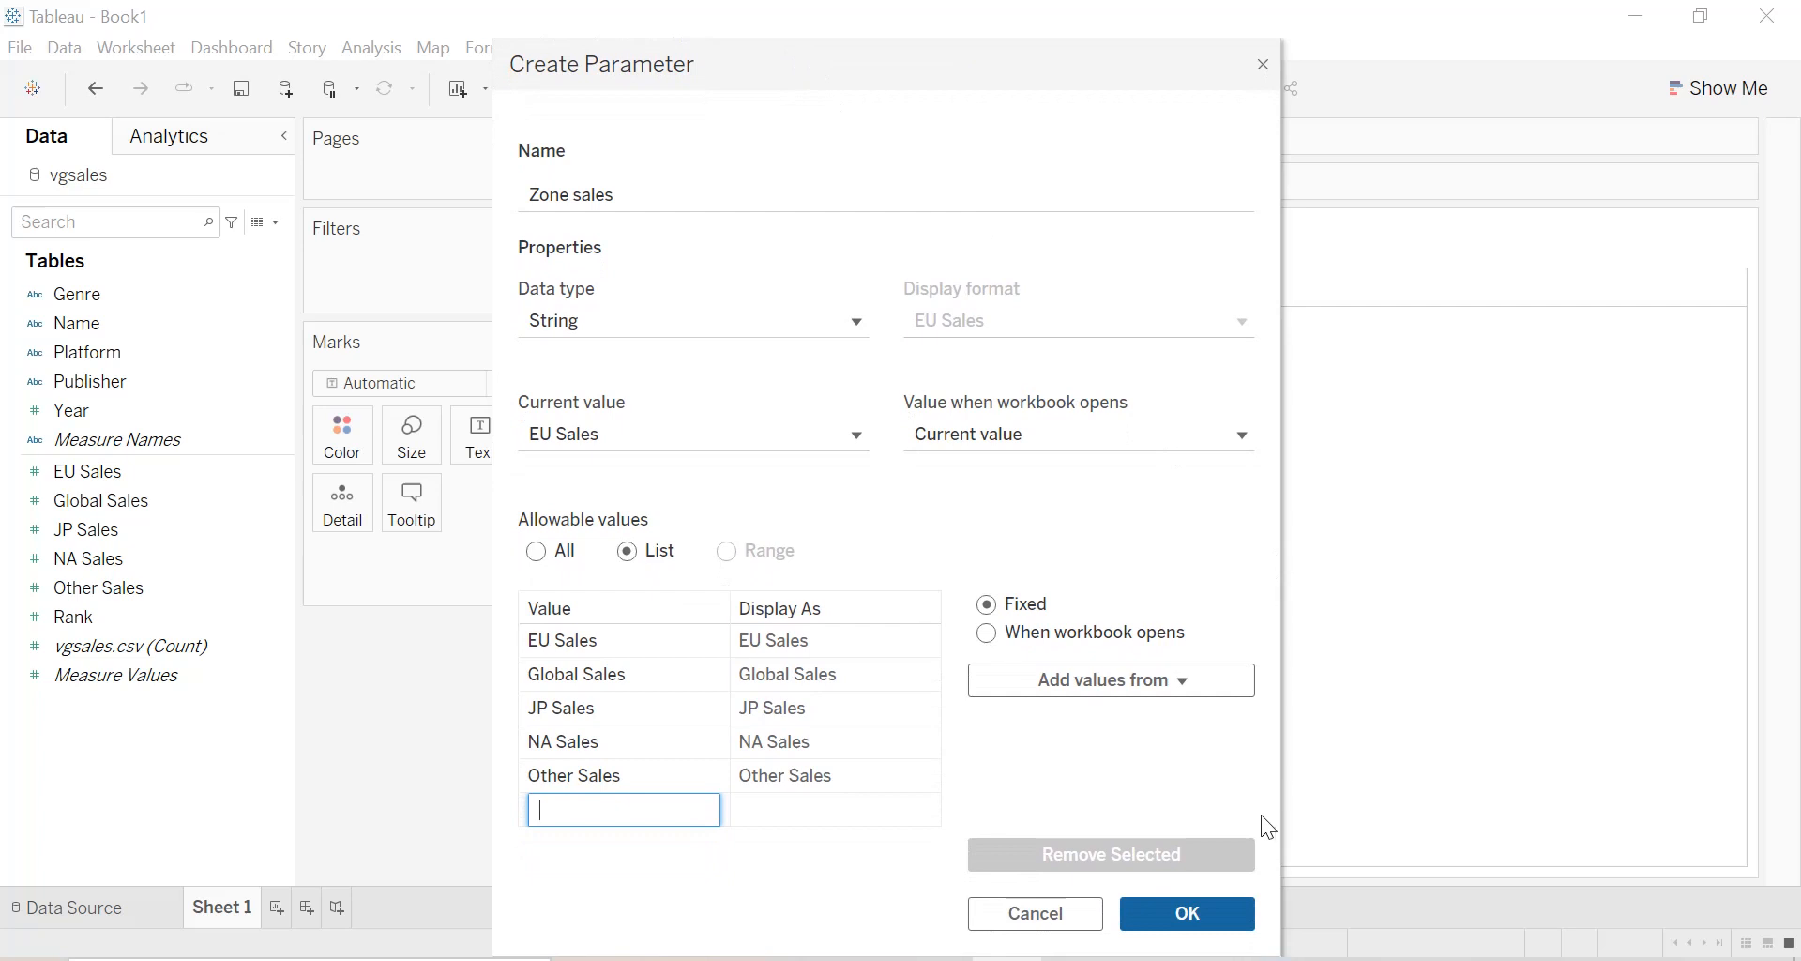
{"action": "left_click", "coordinate": [1232, 924]}
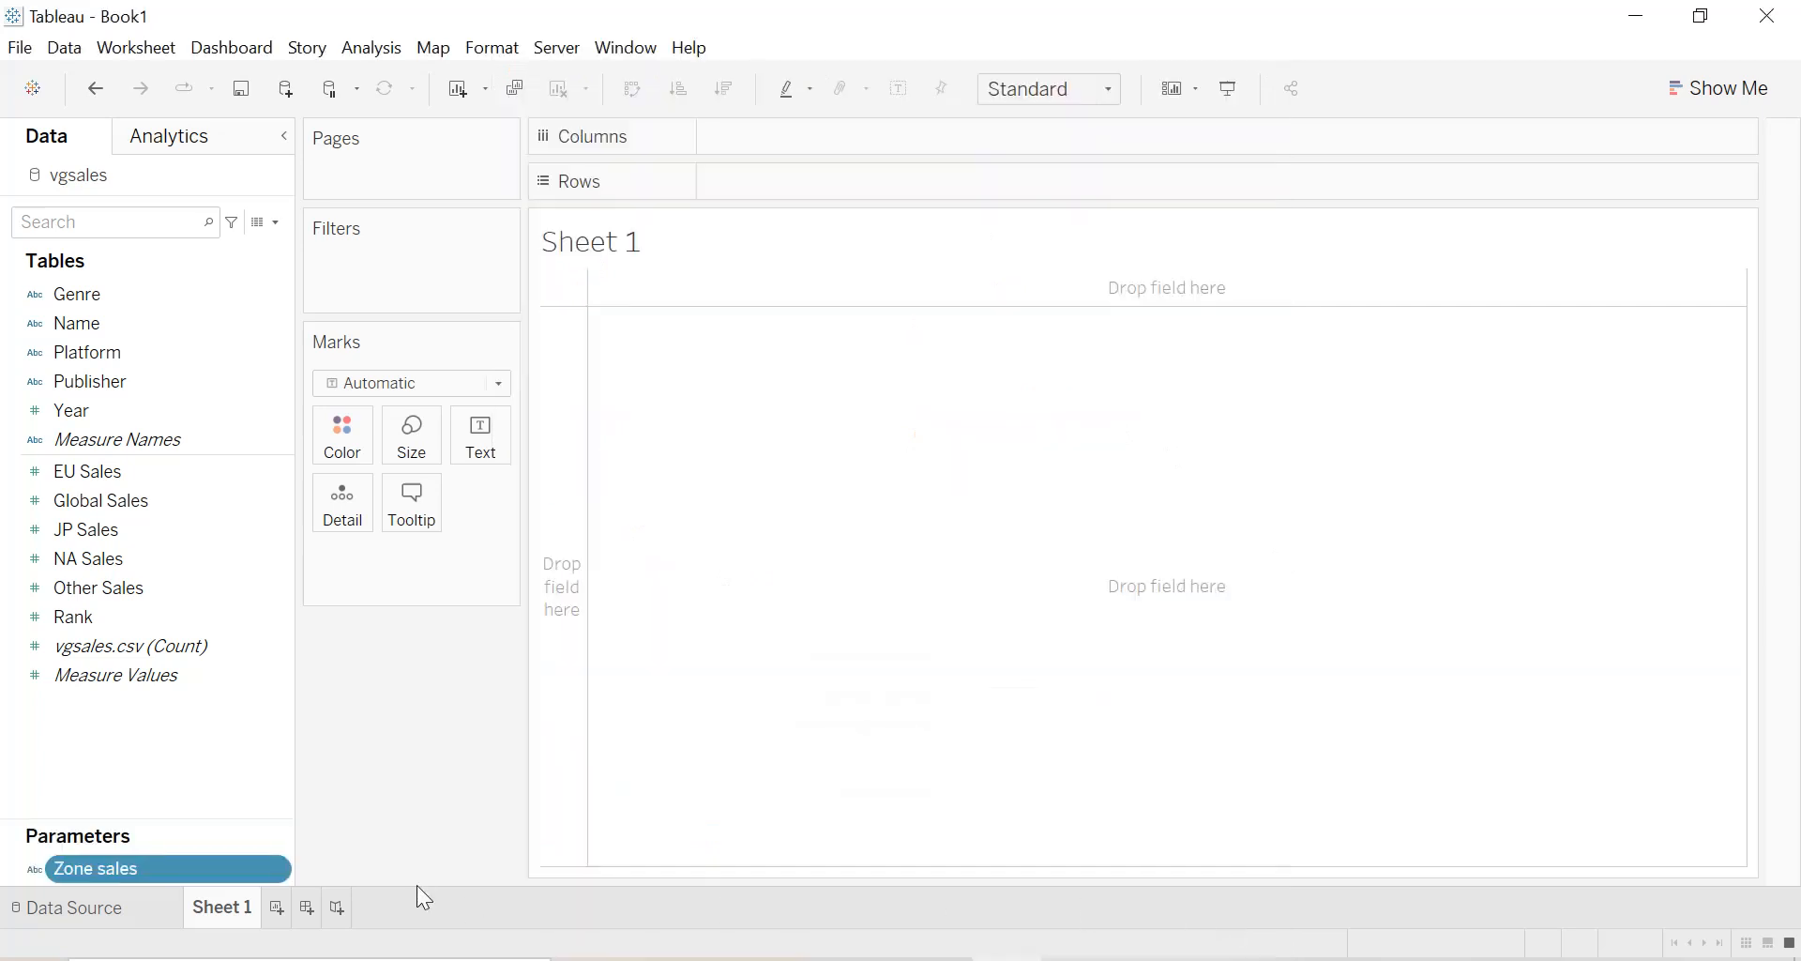
Start a new calculated field and name it "Zone Sales".
{"action": "left_click_drag", "start_coordinate": [202, 817], "coordinate": [204, 728]}
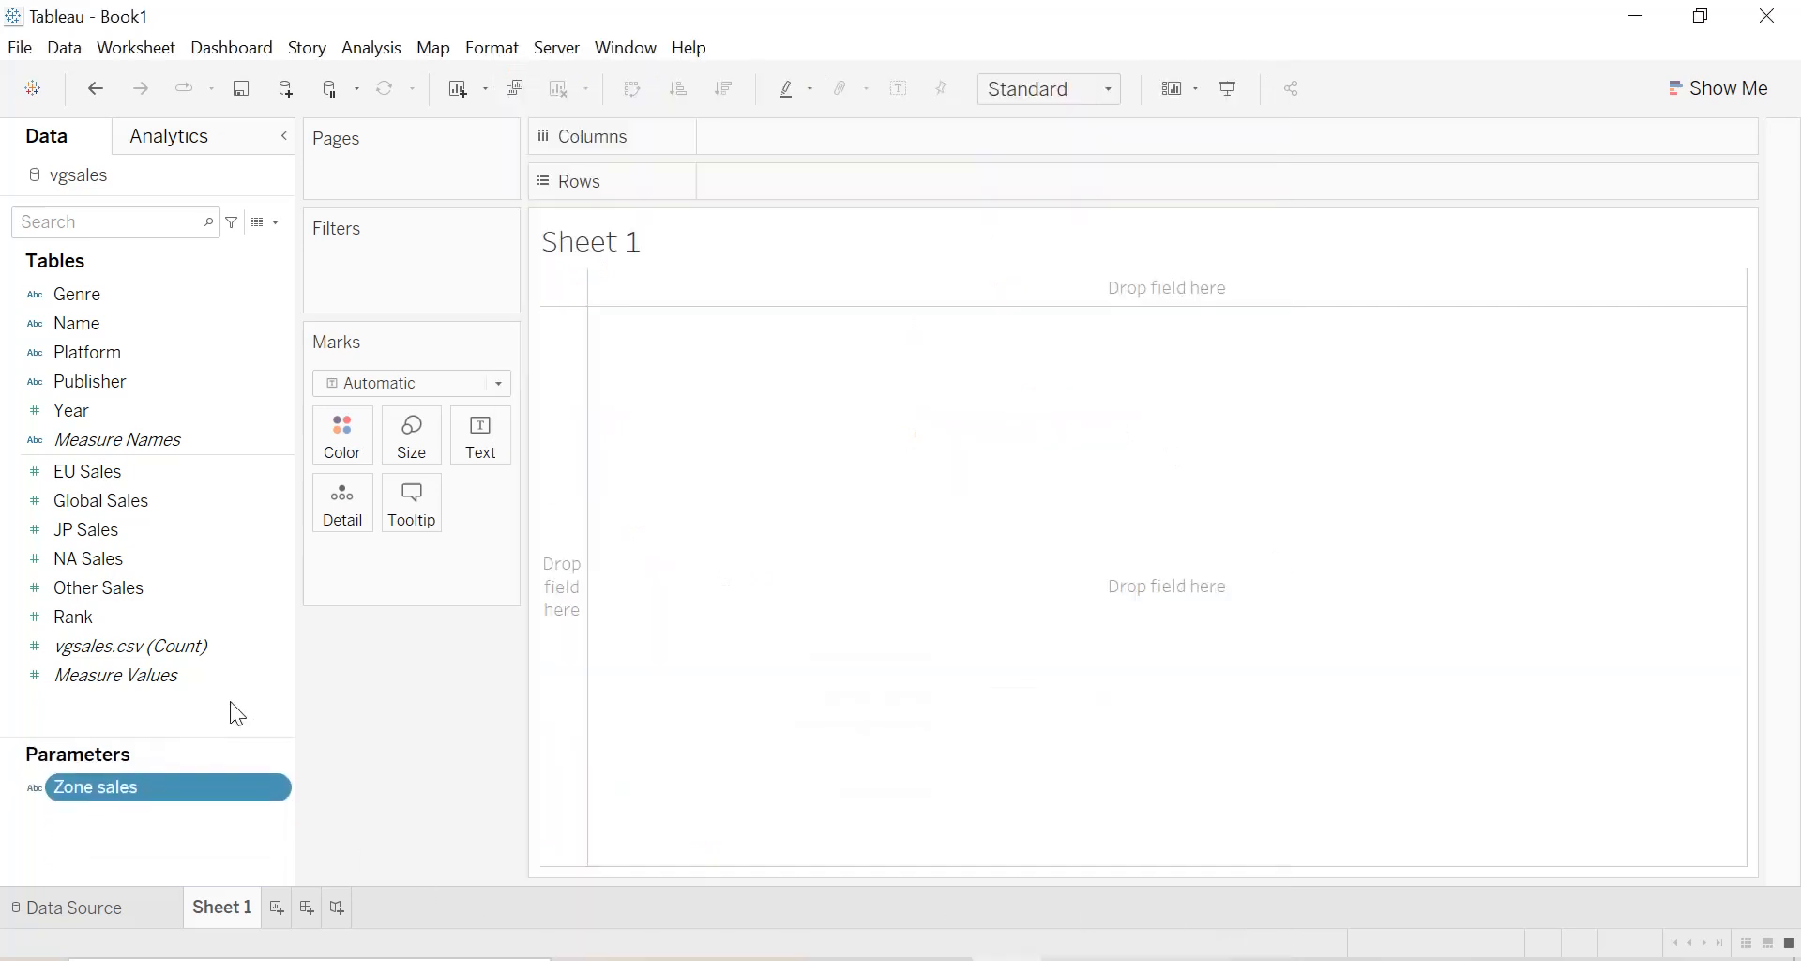
{"action": "left_click", "coordinate": [276, 223]}
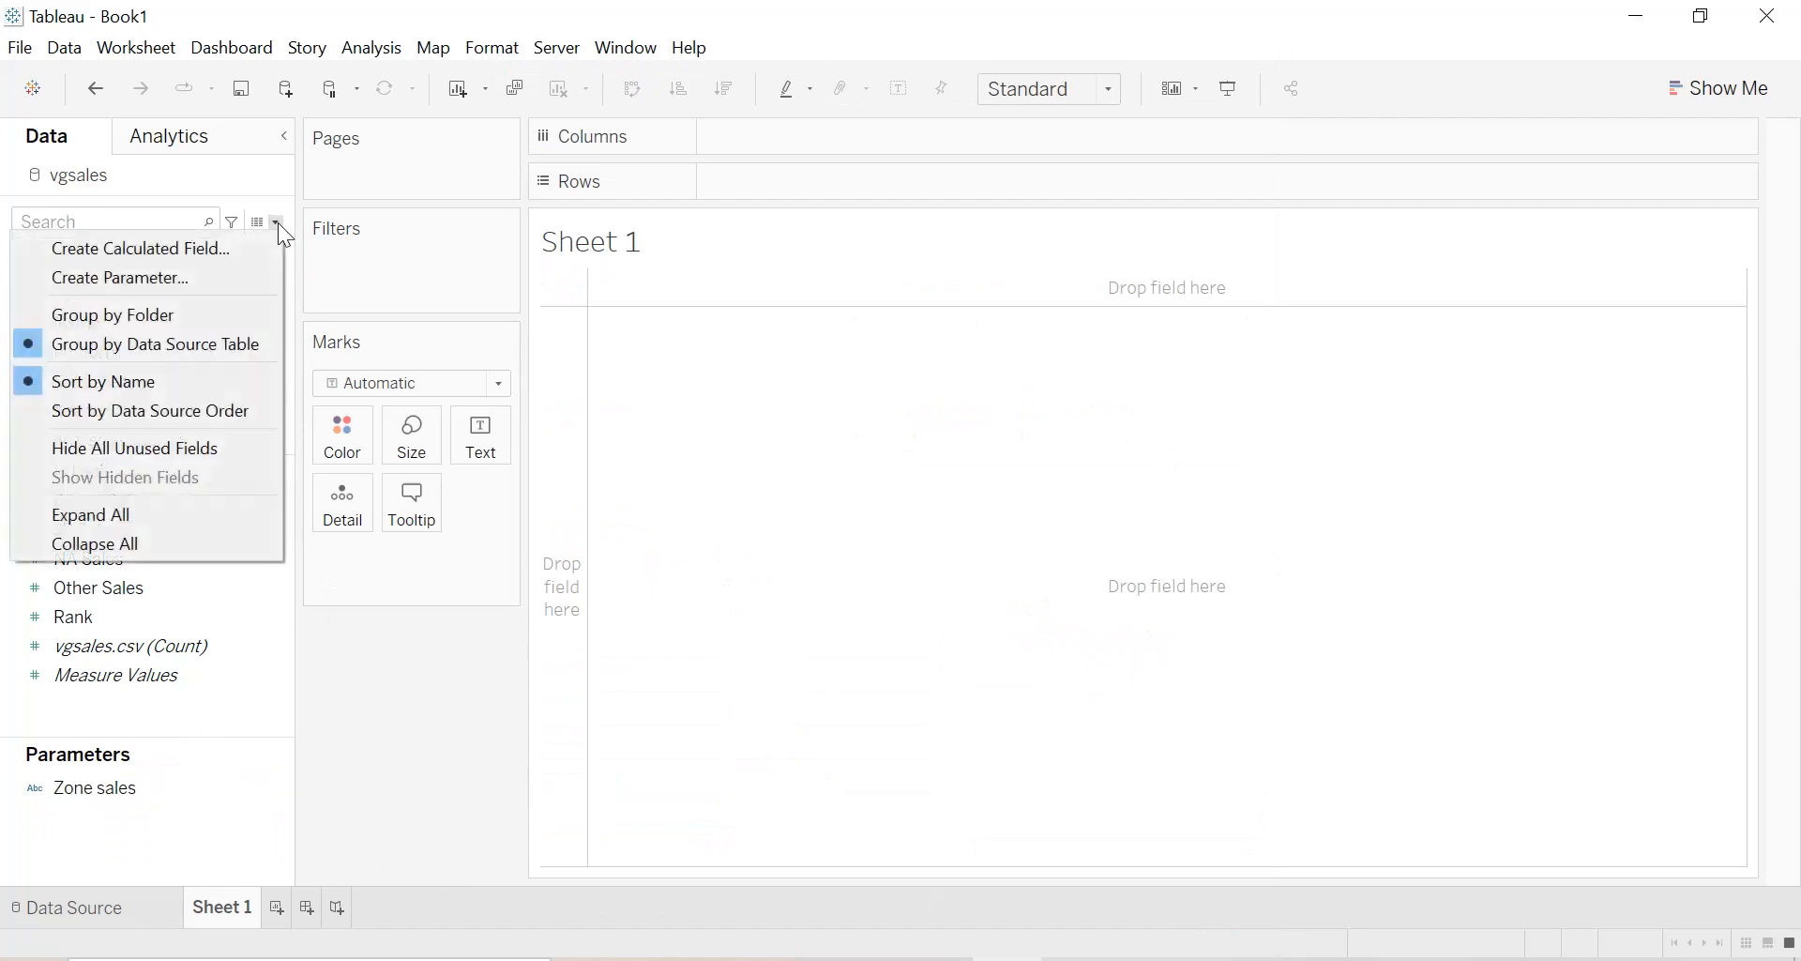
{"action": "left_click", "coordinate": [246, 238]}
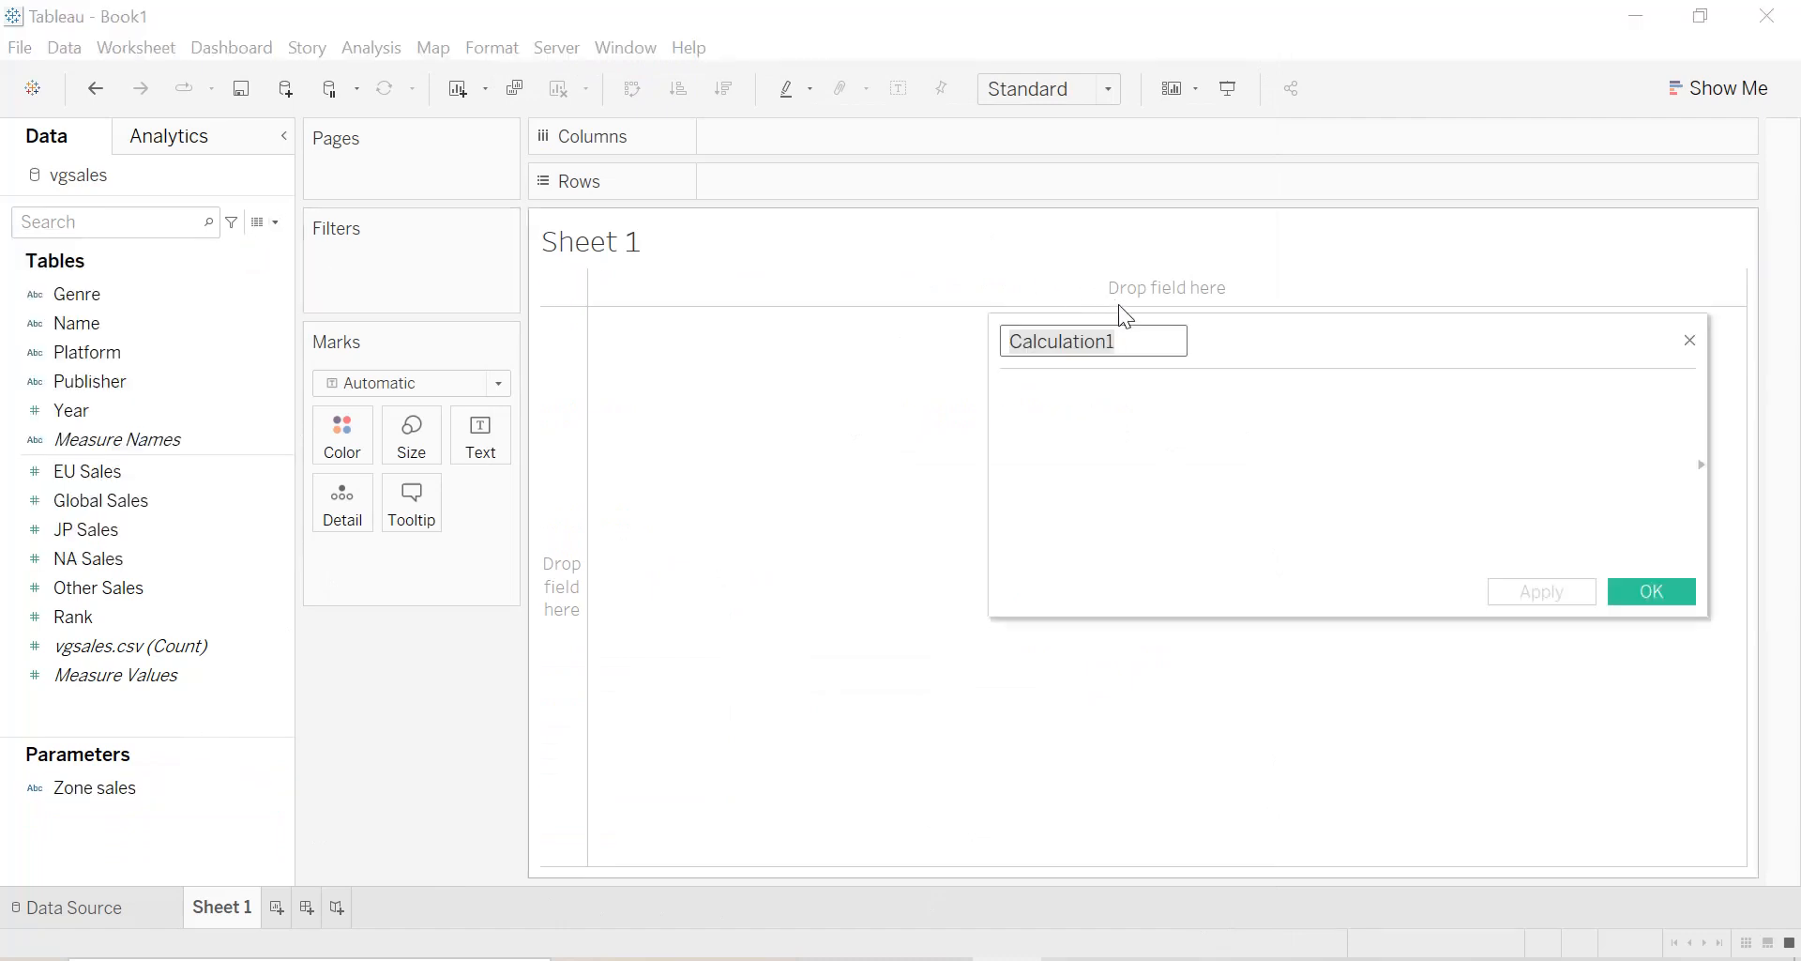
{"action": "type", "text": "Zo"}
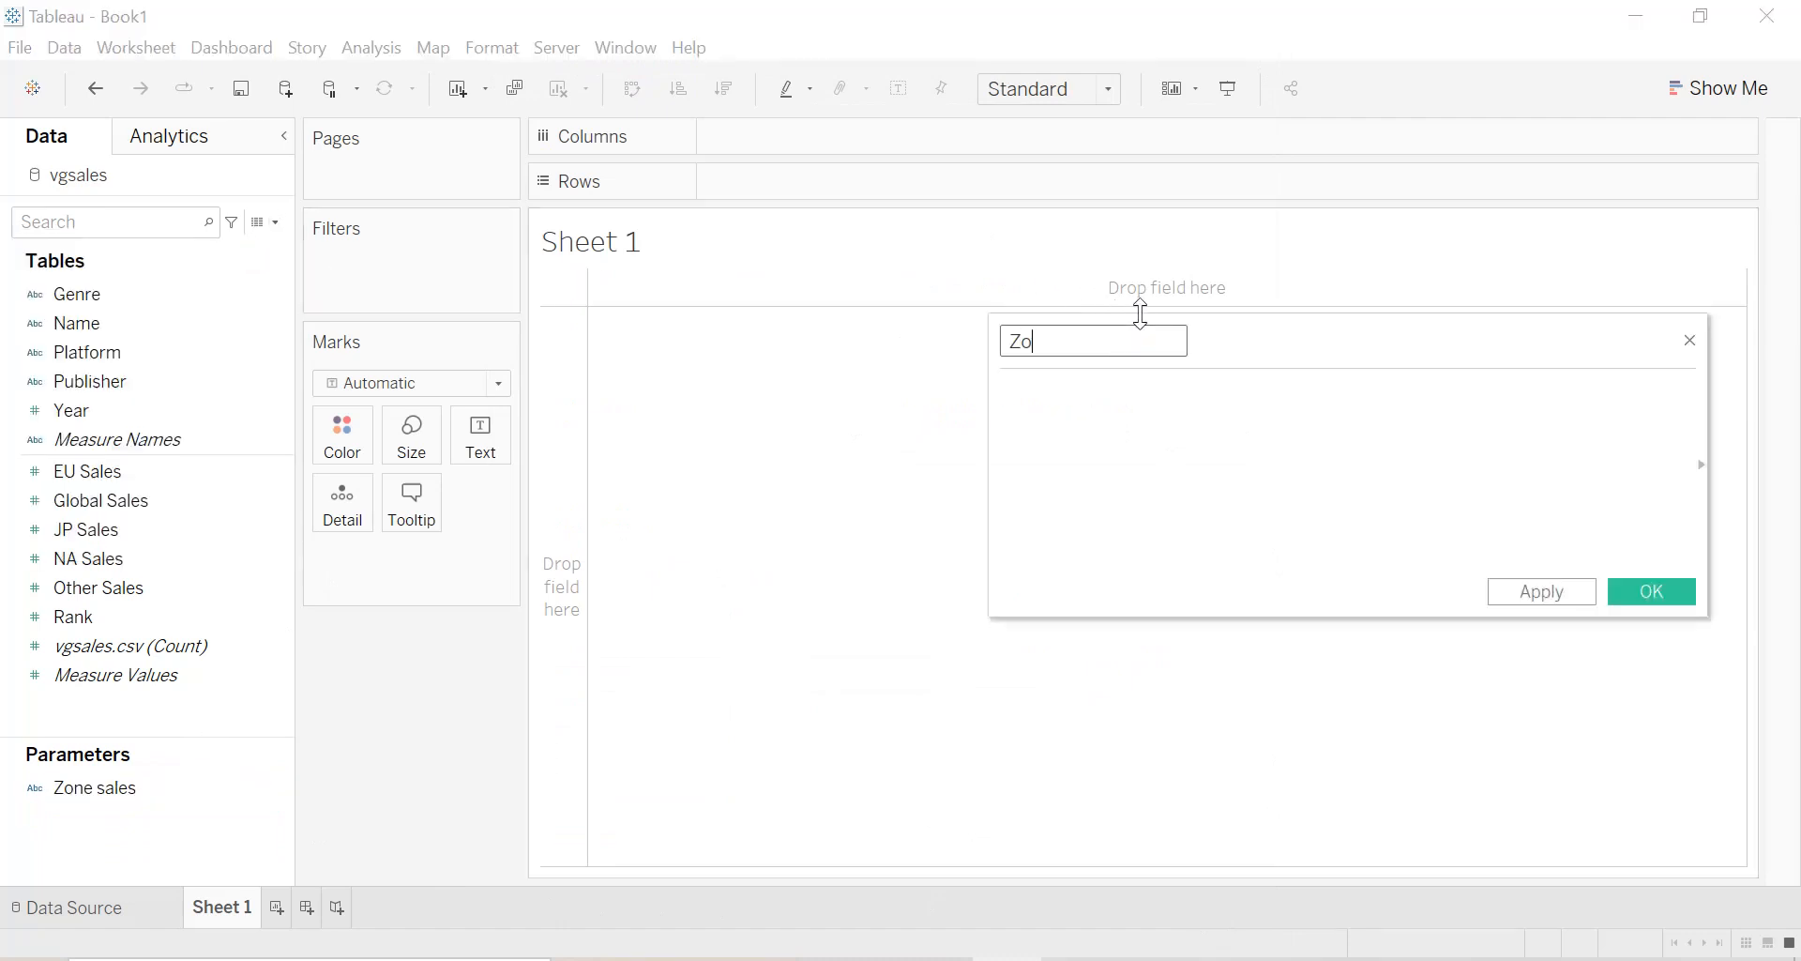
{"action": "type", "text": "ne Sales"}
{"action": "key", "text": "Tab"}
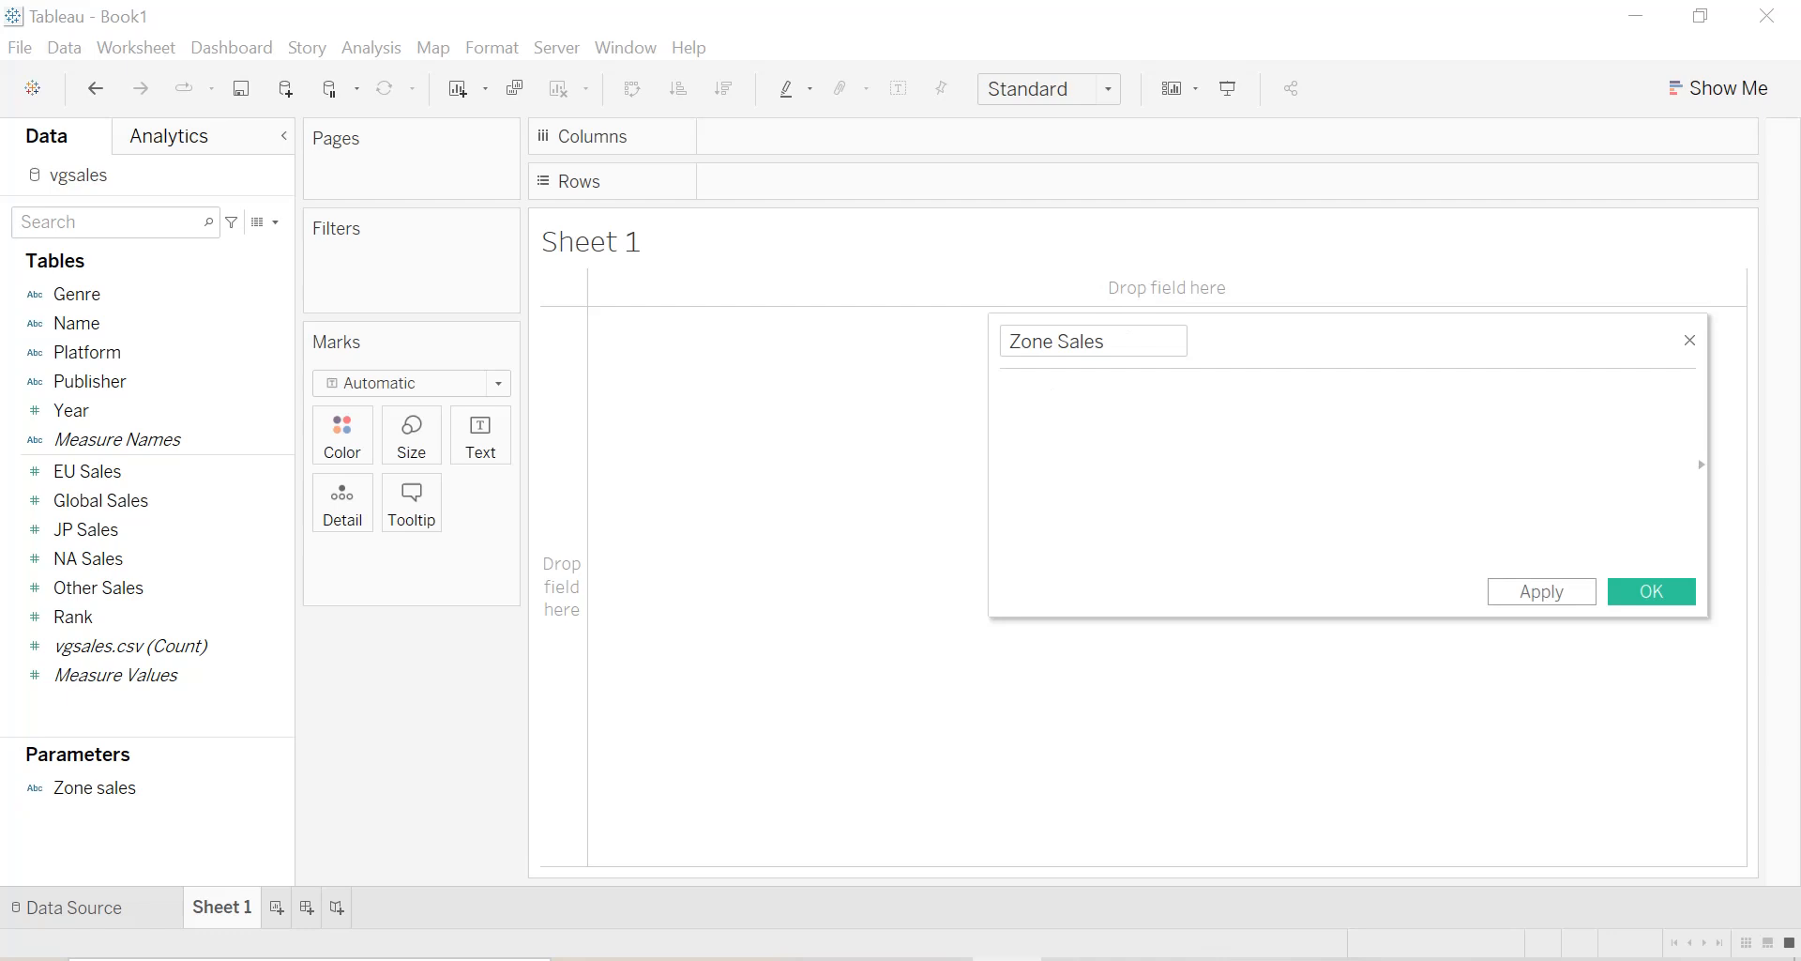
Begin the calculation with CASE [Zone sales], using the parameter, and start a WHEN clause on a new line.
{"action": "type", "text": "CA"}
{"action": "type", "text": "SE "}
{"action": "type", "text": "[Z"}
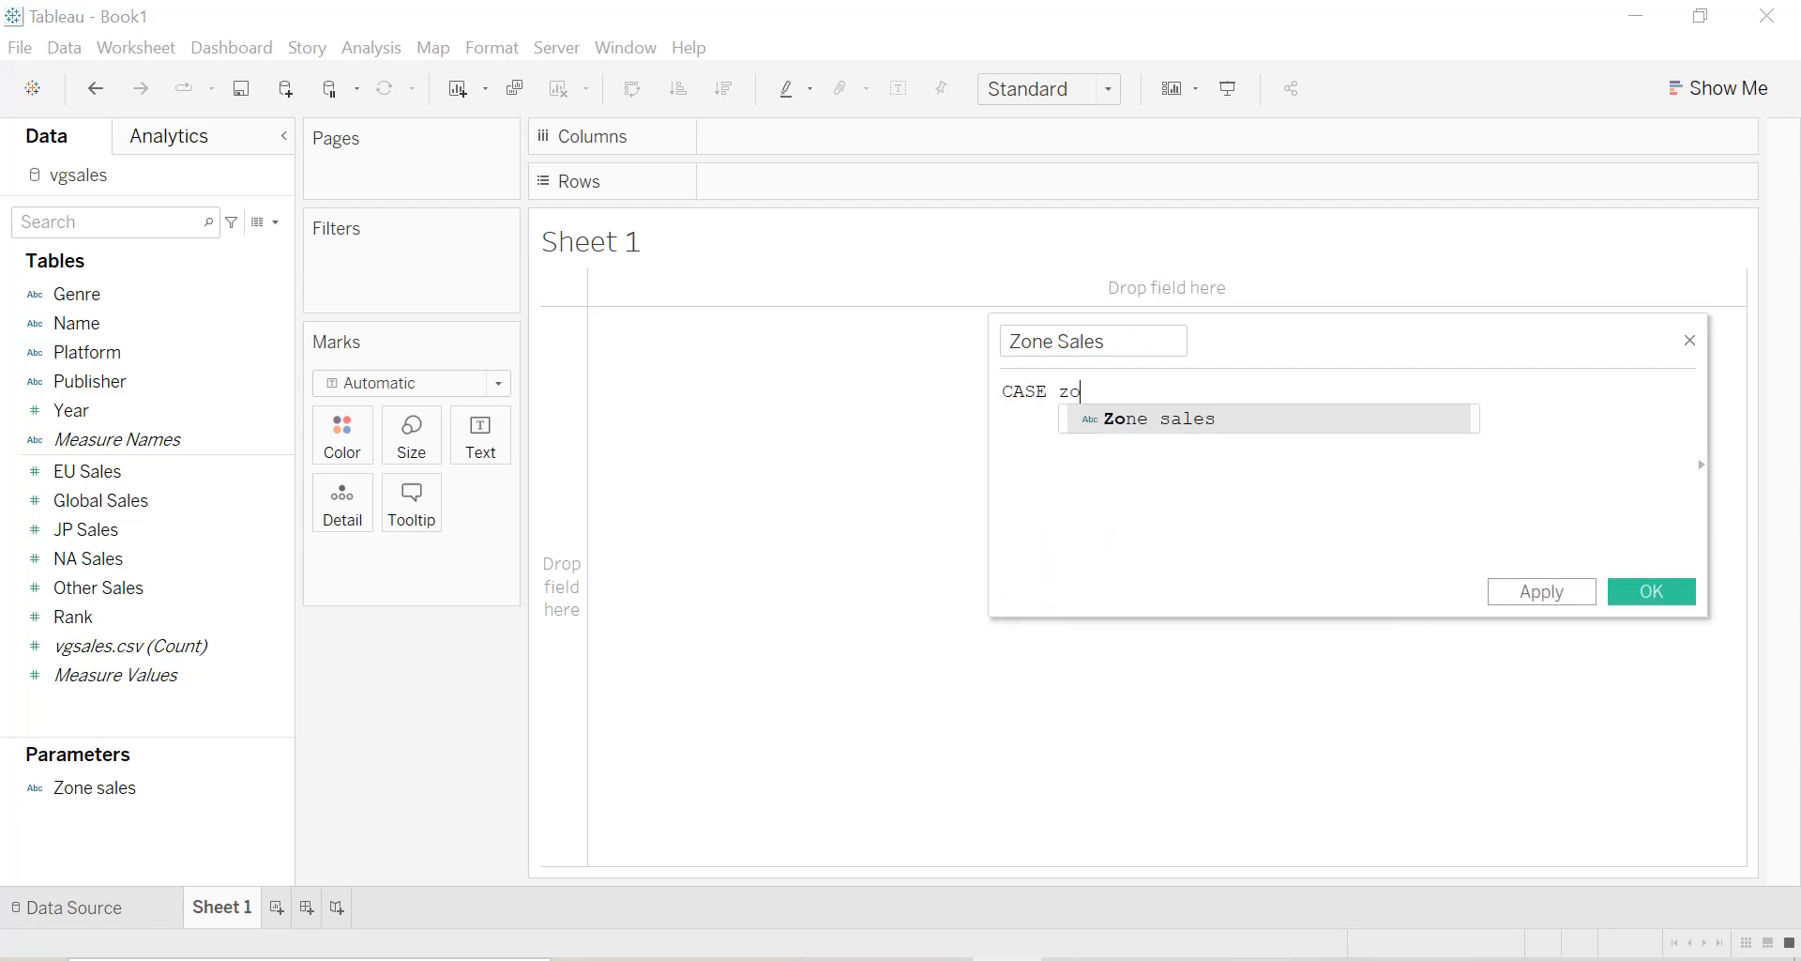
{"action": "double_click", "coordinate": [1133, 427]}
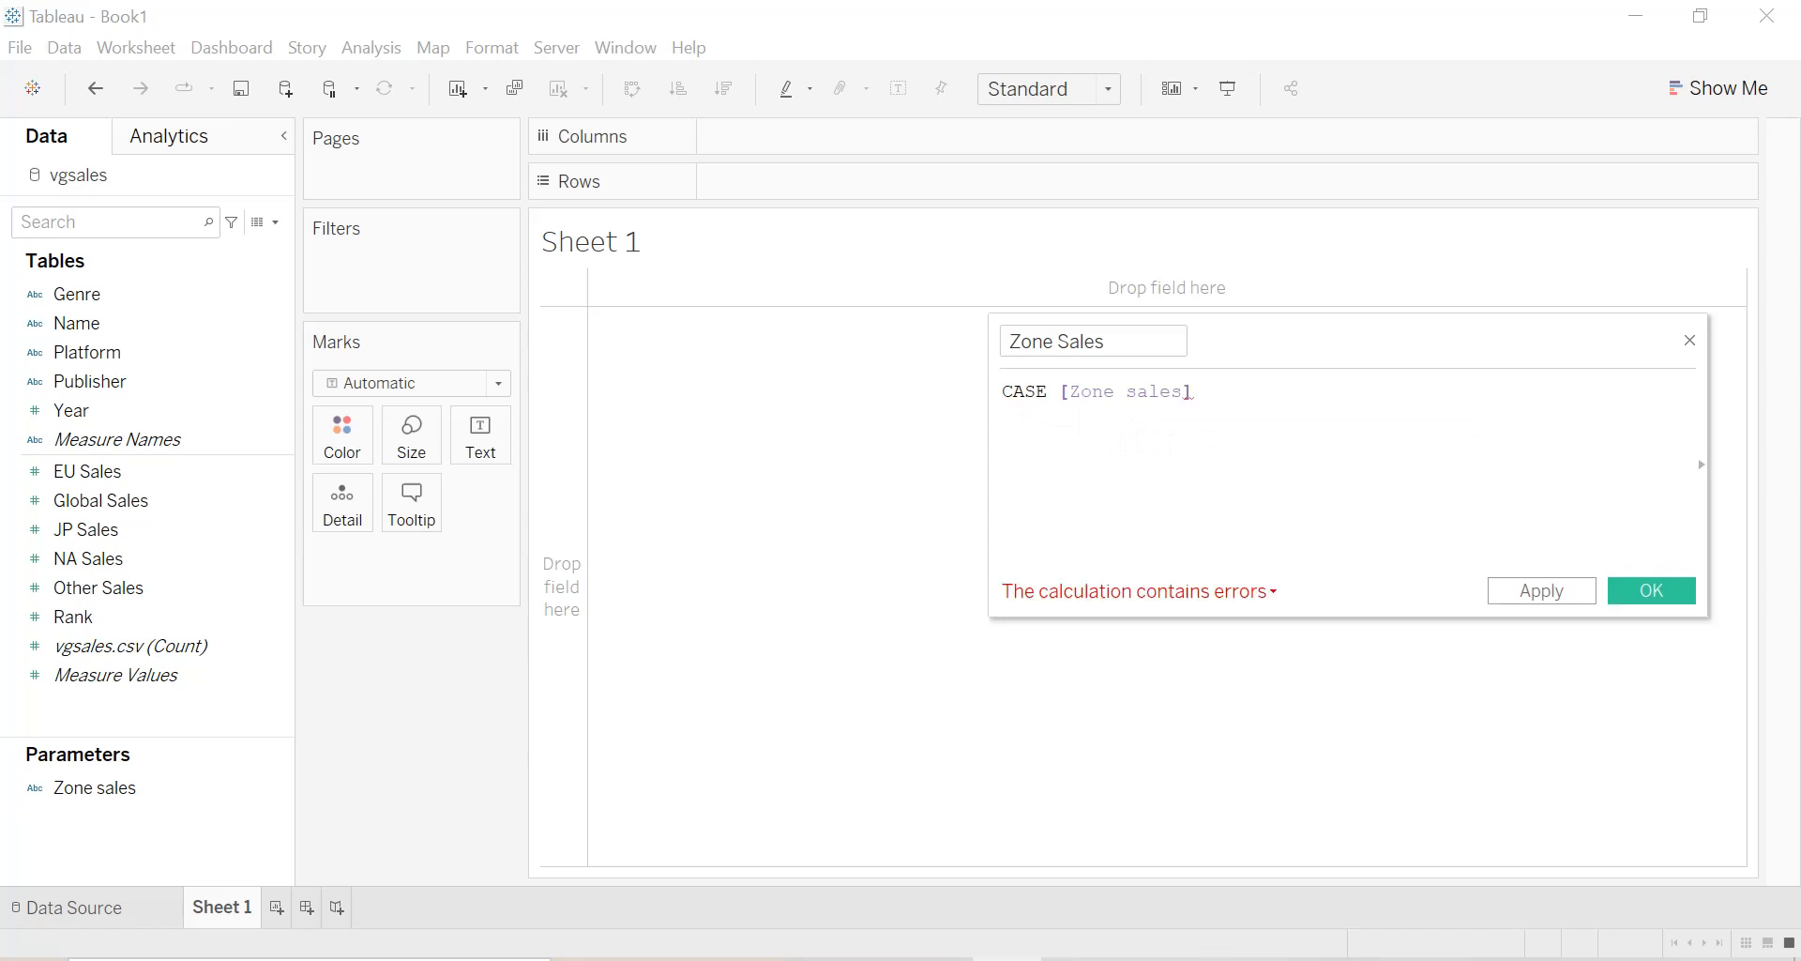
{"action": "key", "text": "Return"}
{"action": "type", "text": "WHEN EU"}
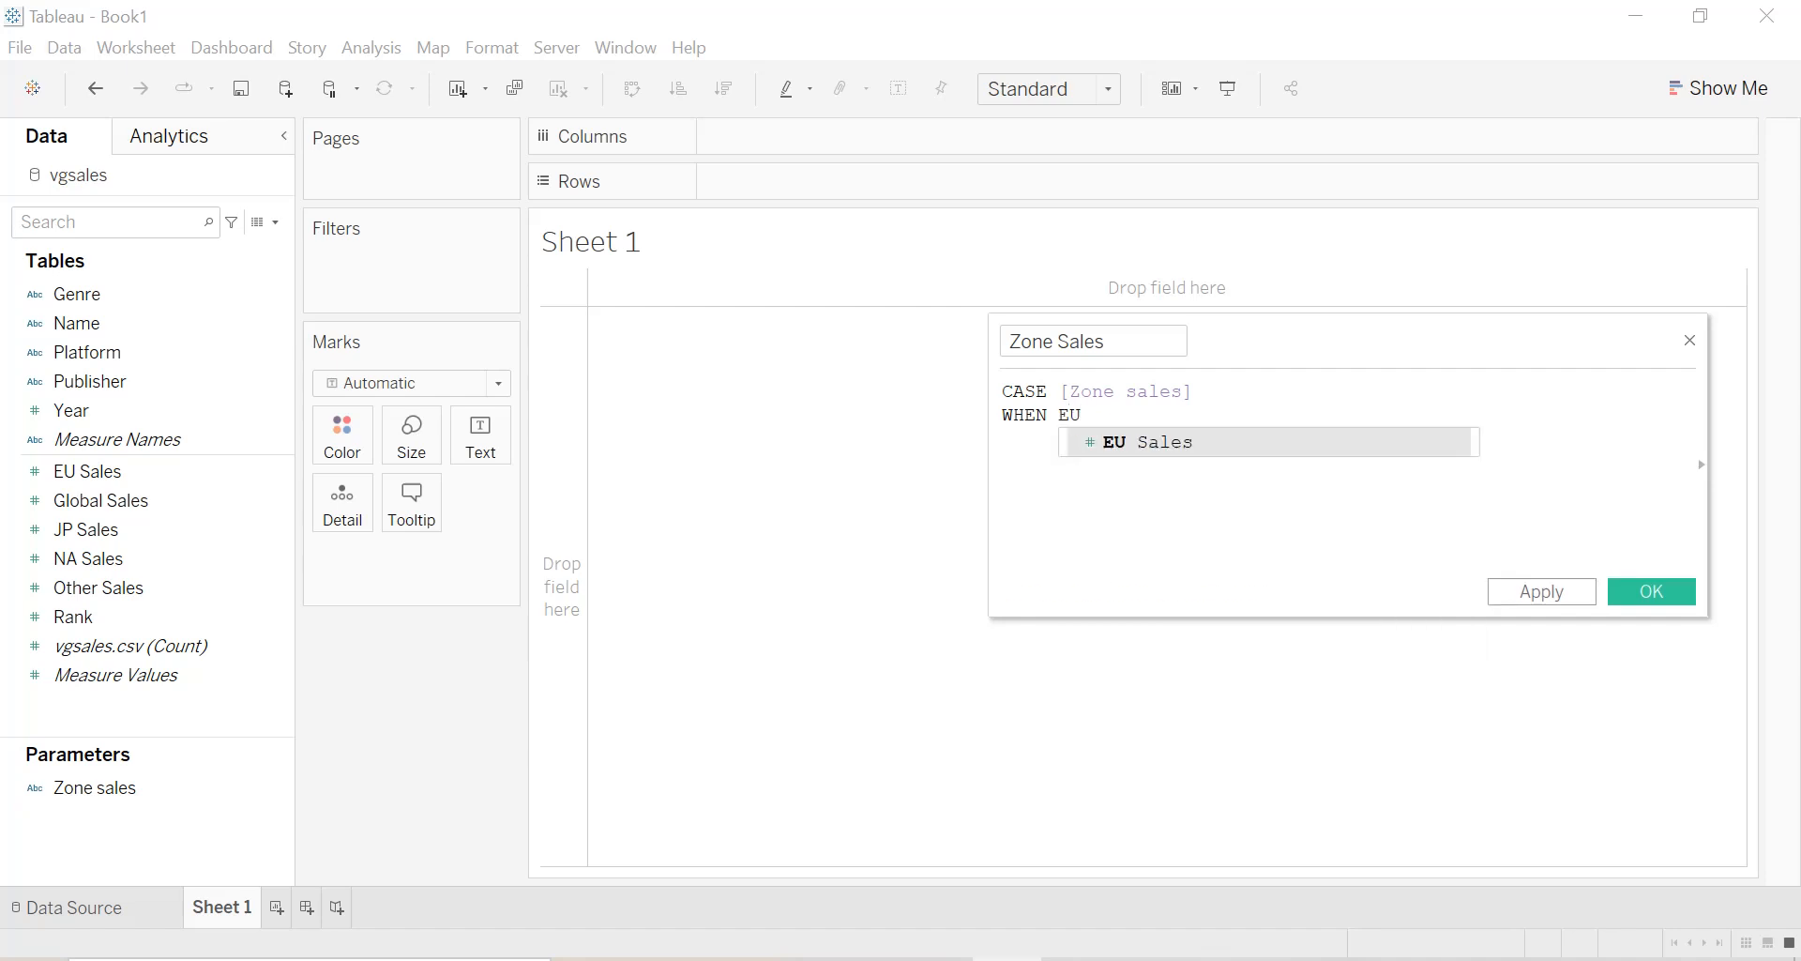
{"action": "key", "text": "Return"}
{"action": "key", "text": "ctrl+z"}
{"action": "key", "text": "BackSpace"}
{"action": "key", "text": "BackSpace"}
Complete the first WHEN clause with "EU Sales" THEN [EU Sales], and start a new line.
{"action": "type", "text": "\""}
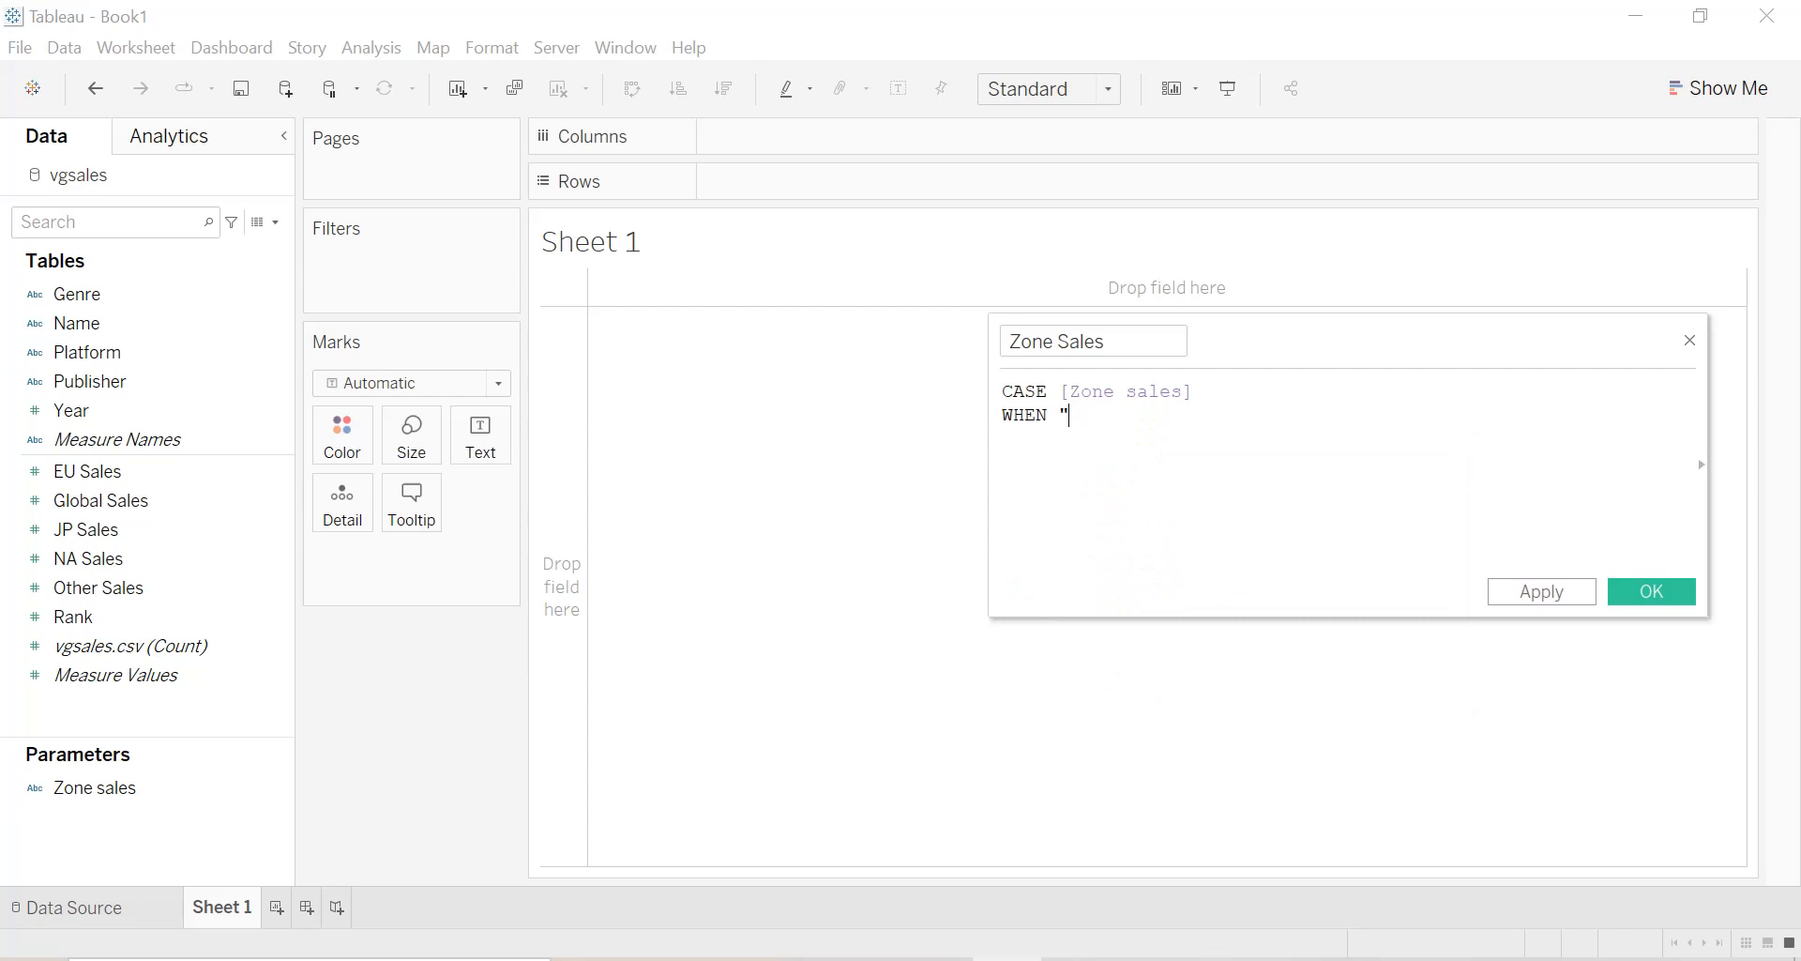
{"action": "type", "text": "EU Sales\" THEN eu"}
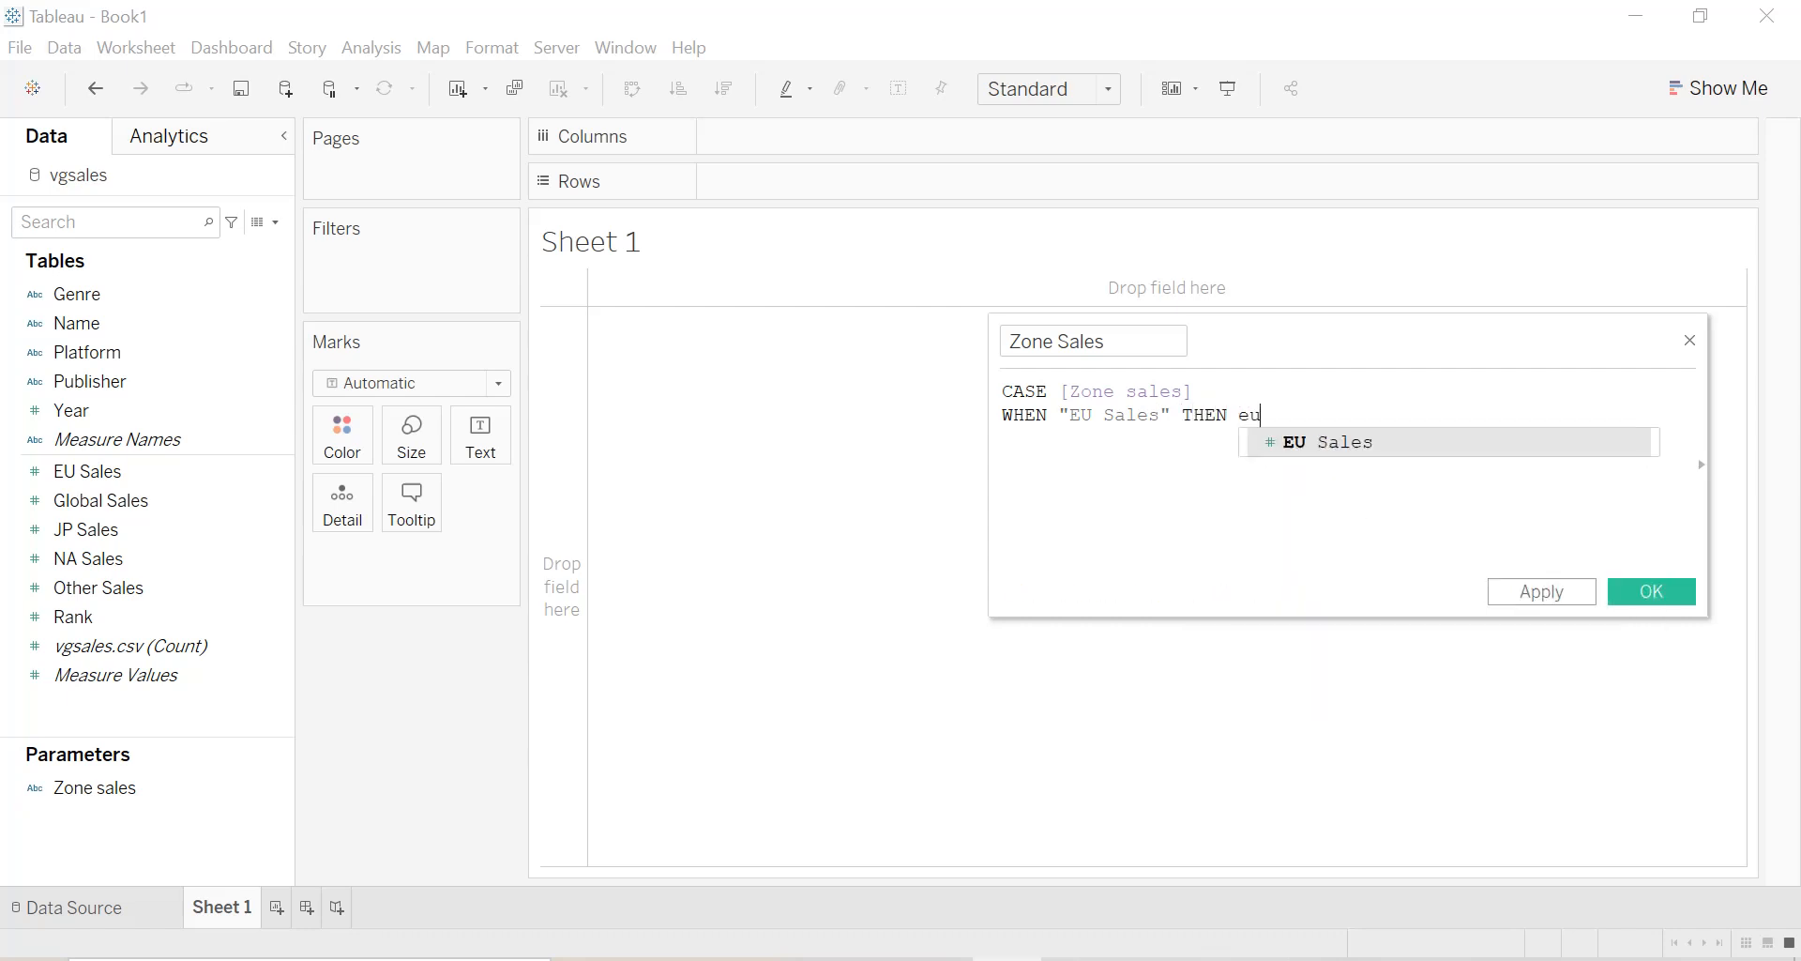
{"action": "key", "text": "Return"}
{"action": "key", "text": "Return"}
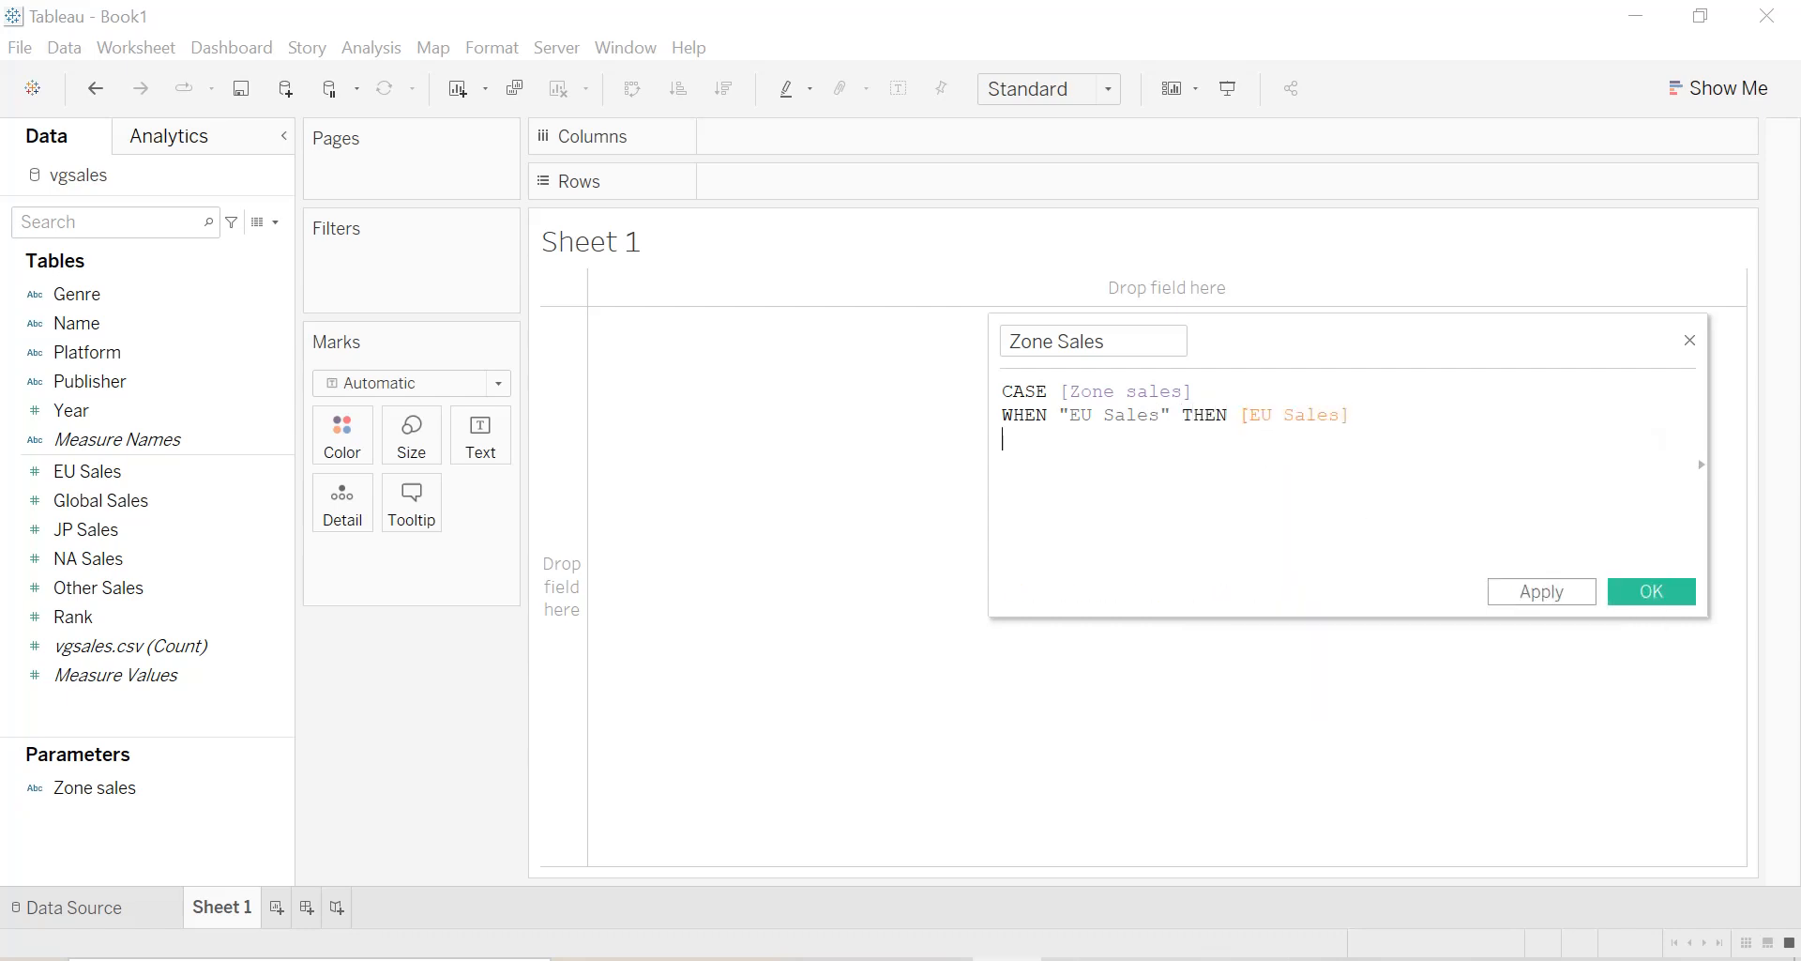
Add the clause WHEN "Global Sales" THEN [Global Sales] to the Zone Sales calculation.
{"action": "type", "text": "WHN"}
{"action": "key", "text": "BackSpace"}
{"action": "type", "text": "EN \"Global Sale"}
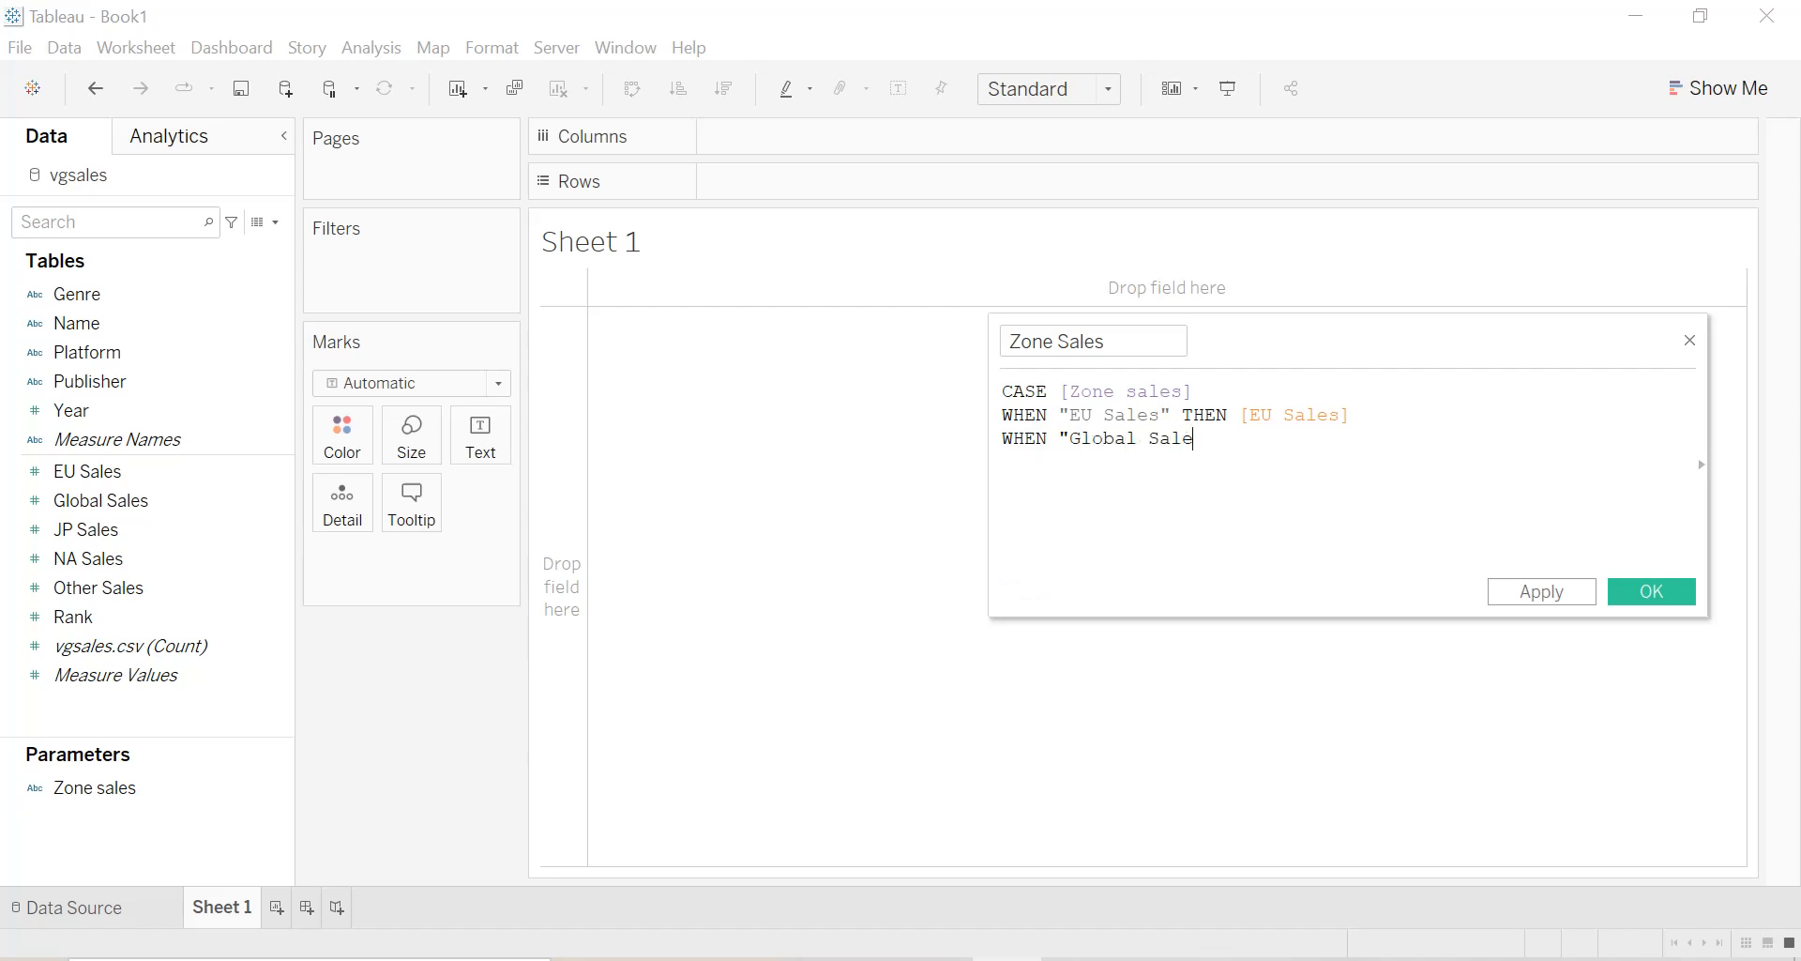
{"action": "type", "text": "s\" TH"}
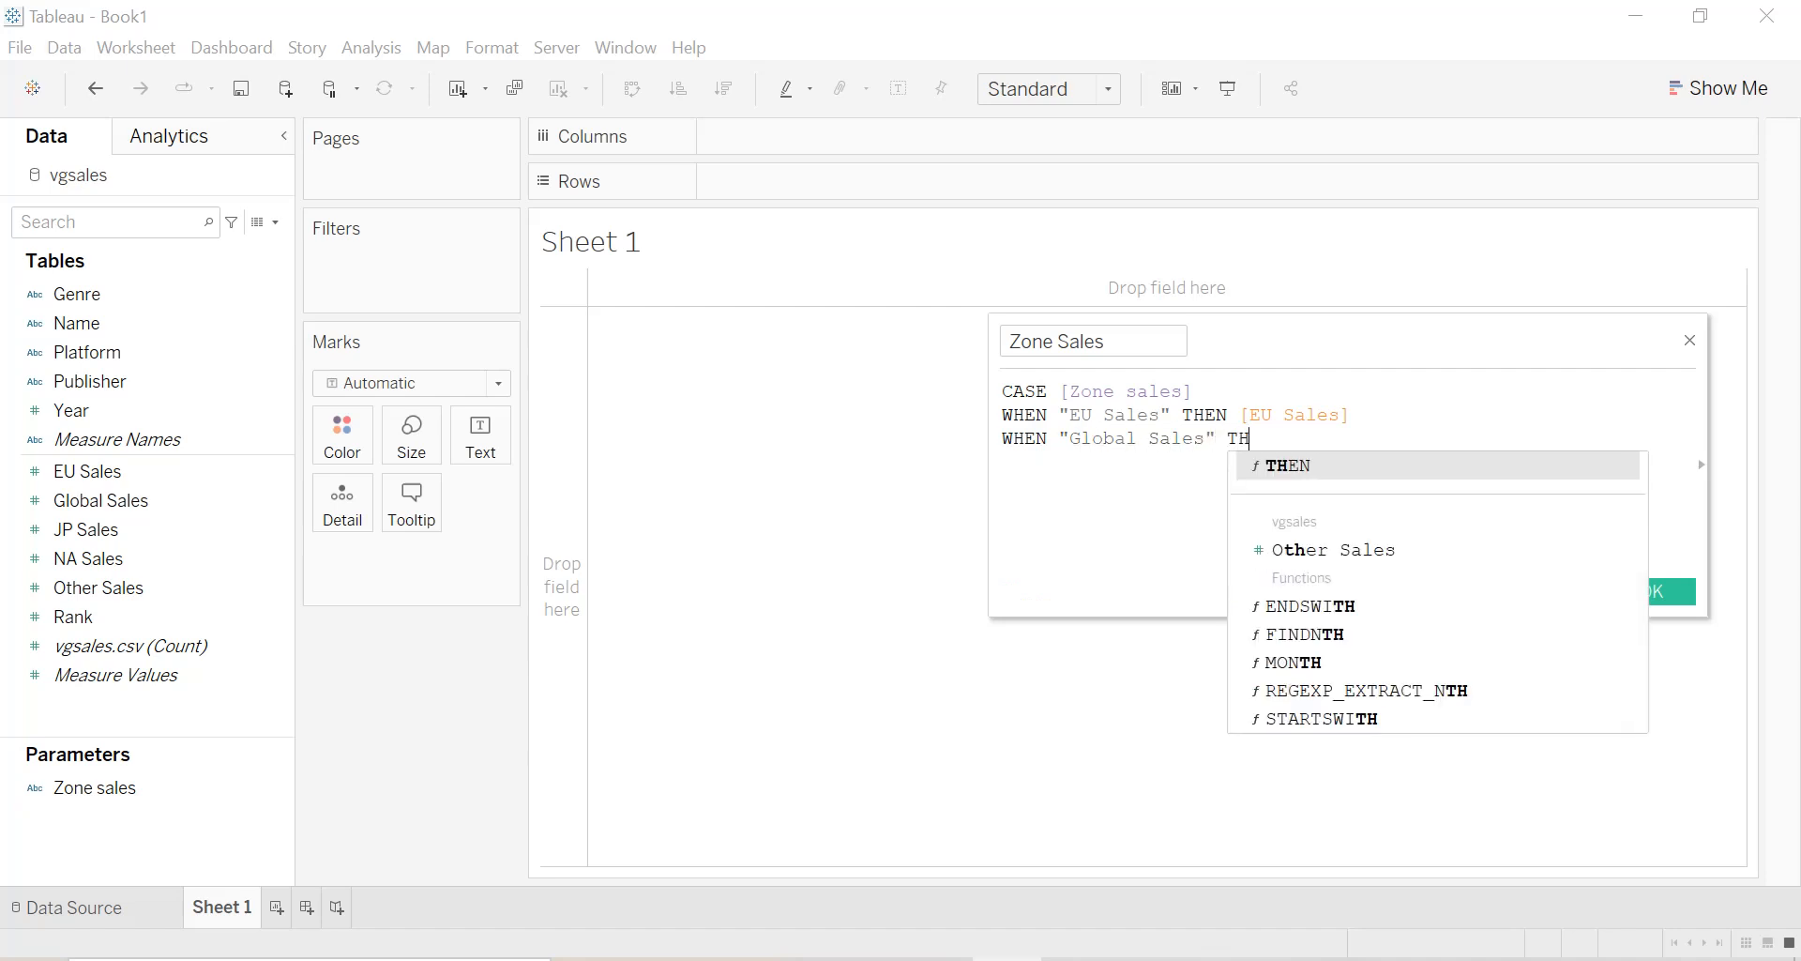
{"action": "type", "text": "EN g"}
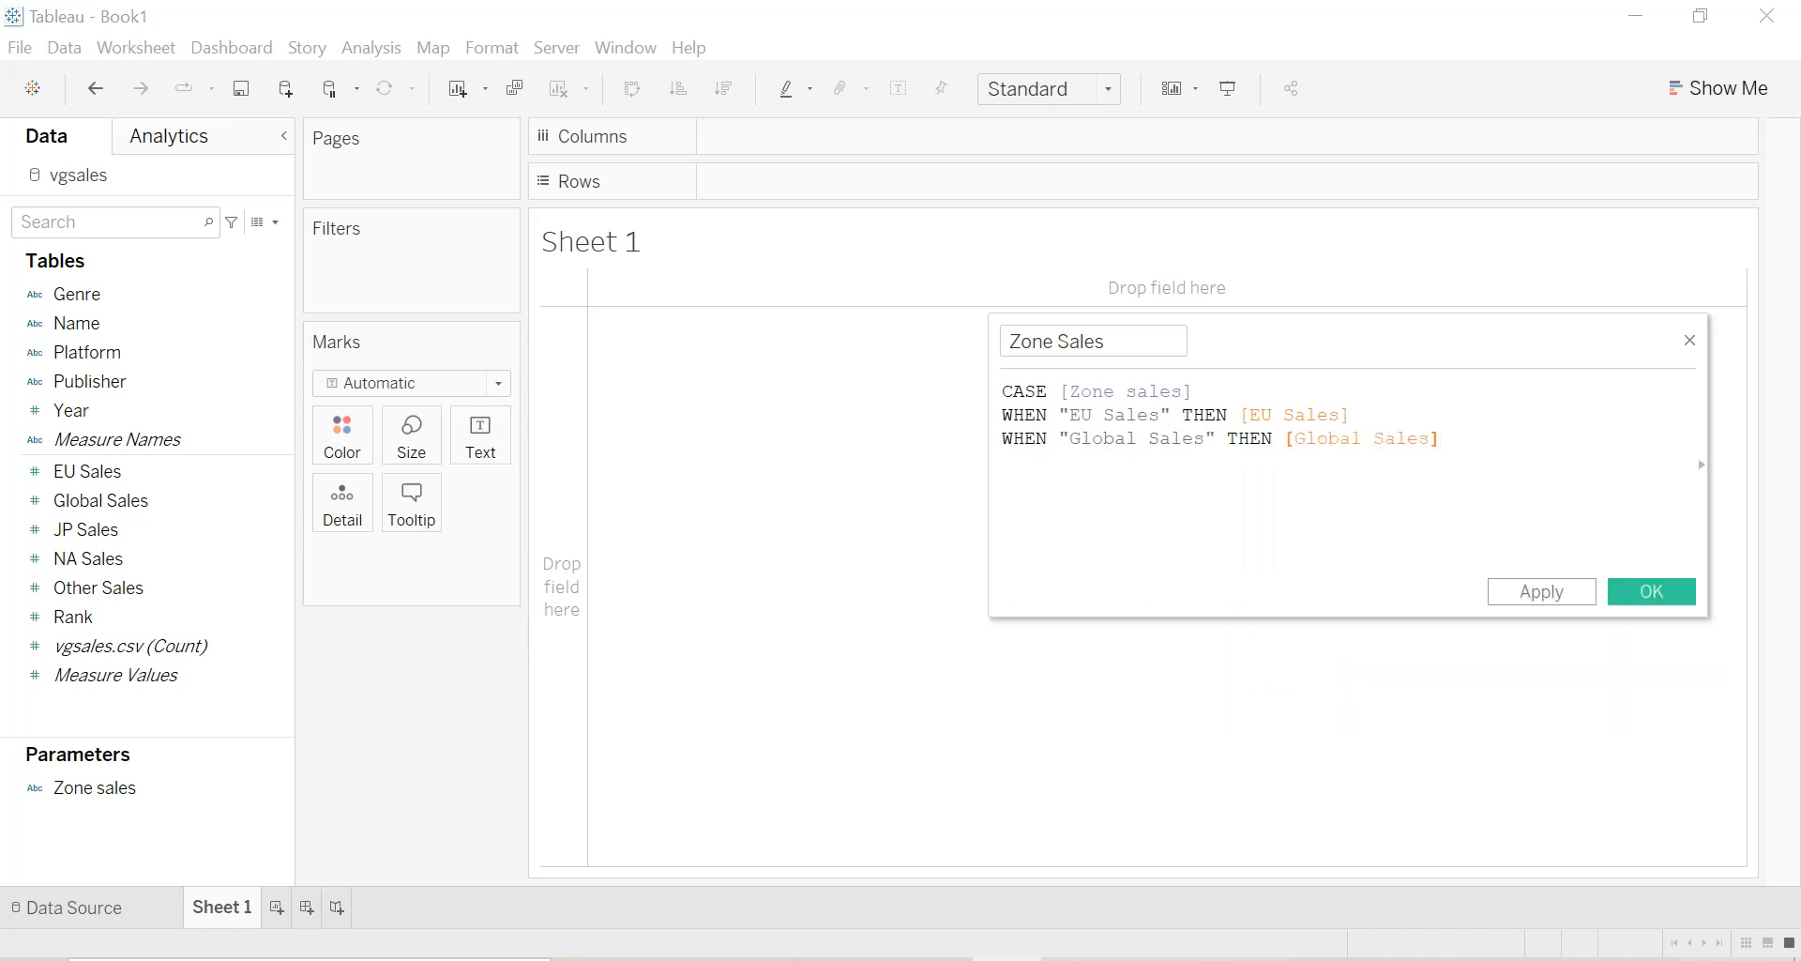
Add the clause WHEN "JP Sales" THEN [JP Sales] to the Zone Sales calculation.
{"action": "type", "text": "WHEN \"JP Sales\" TH"}
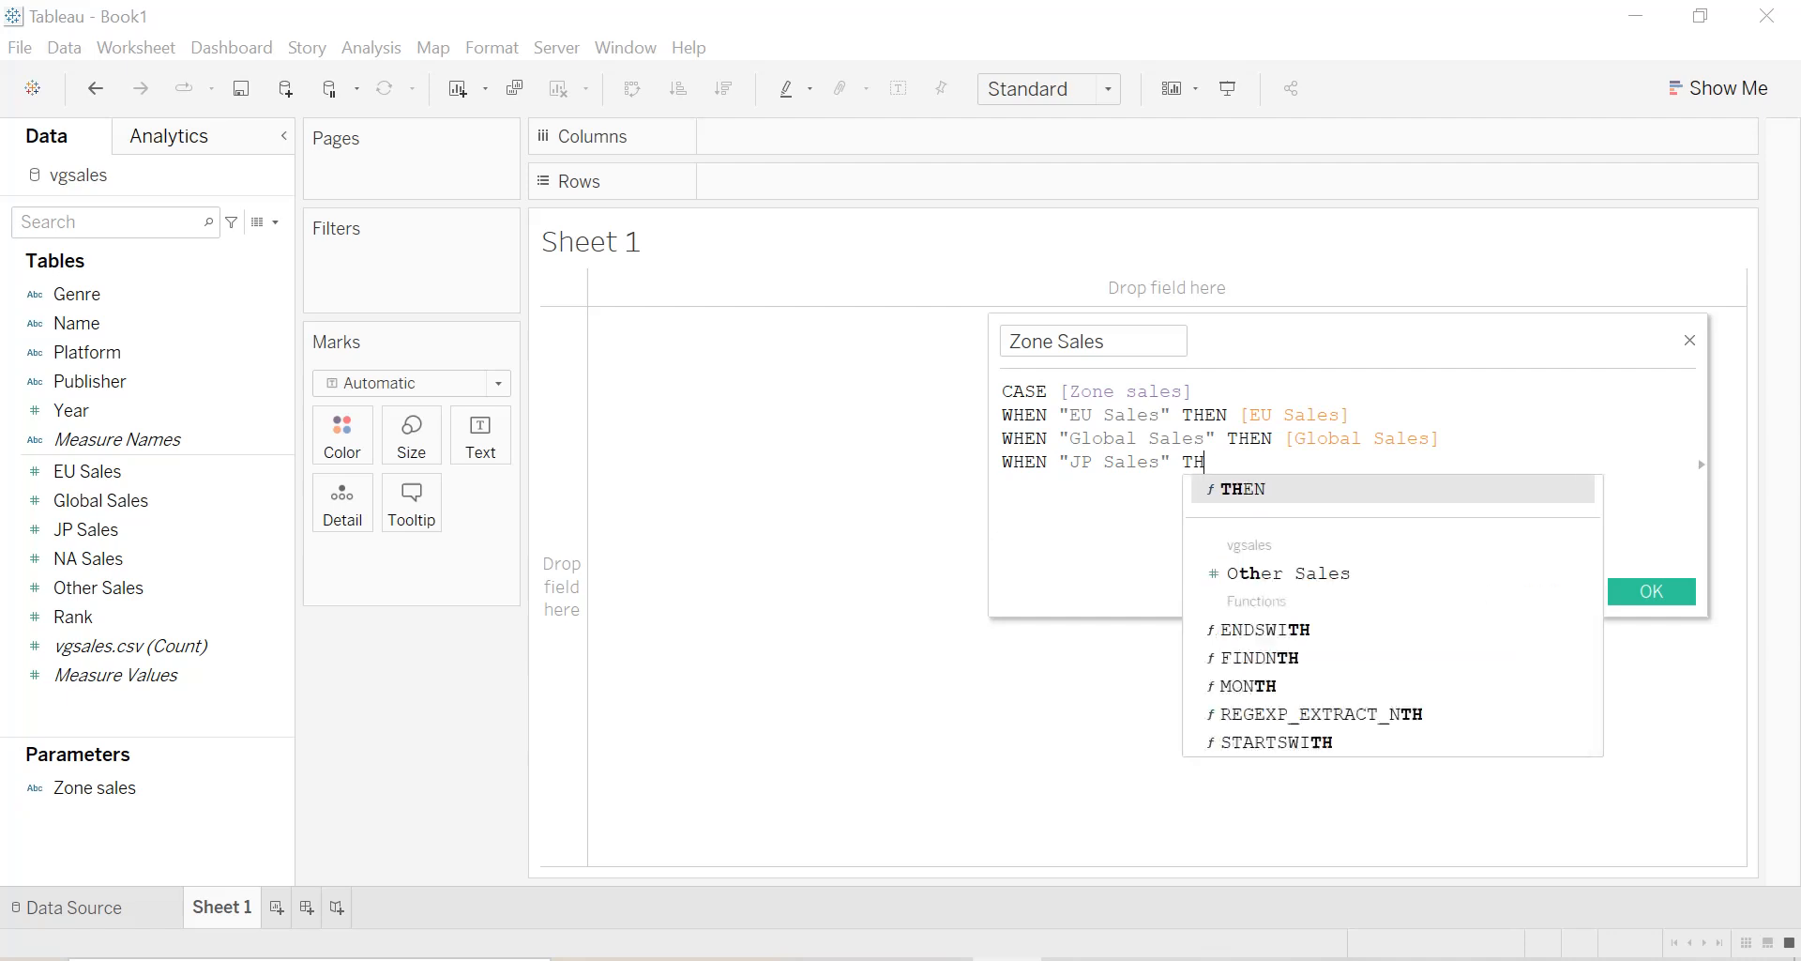
{"action": "type", "text": "EN [JP Sales"}
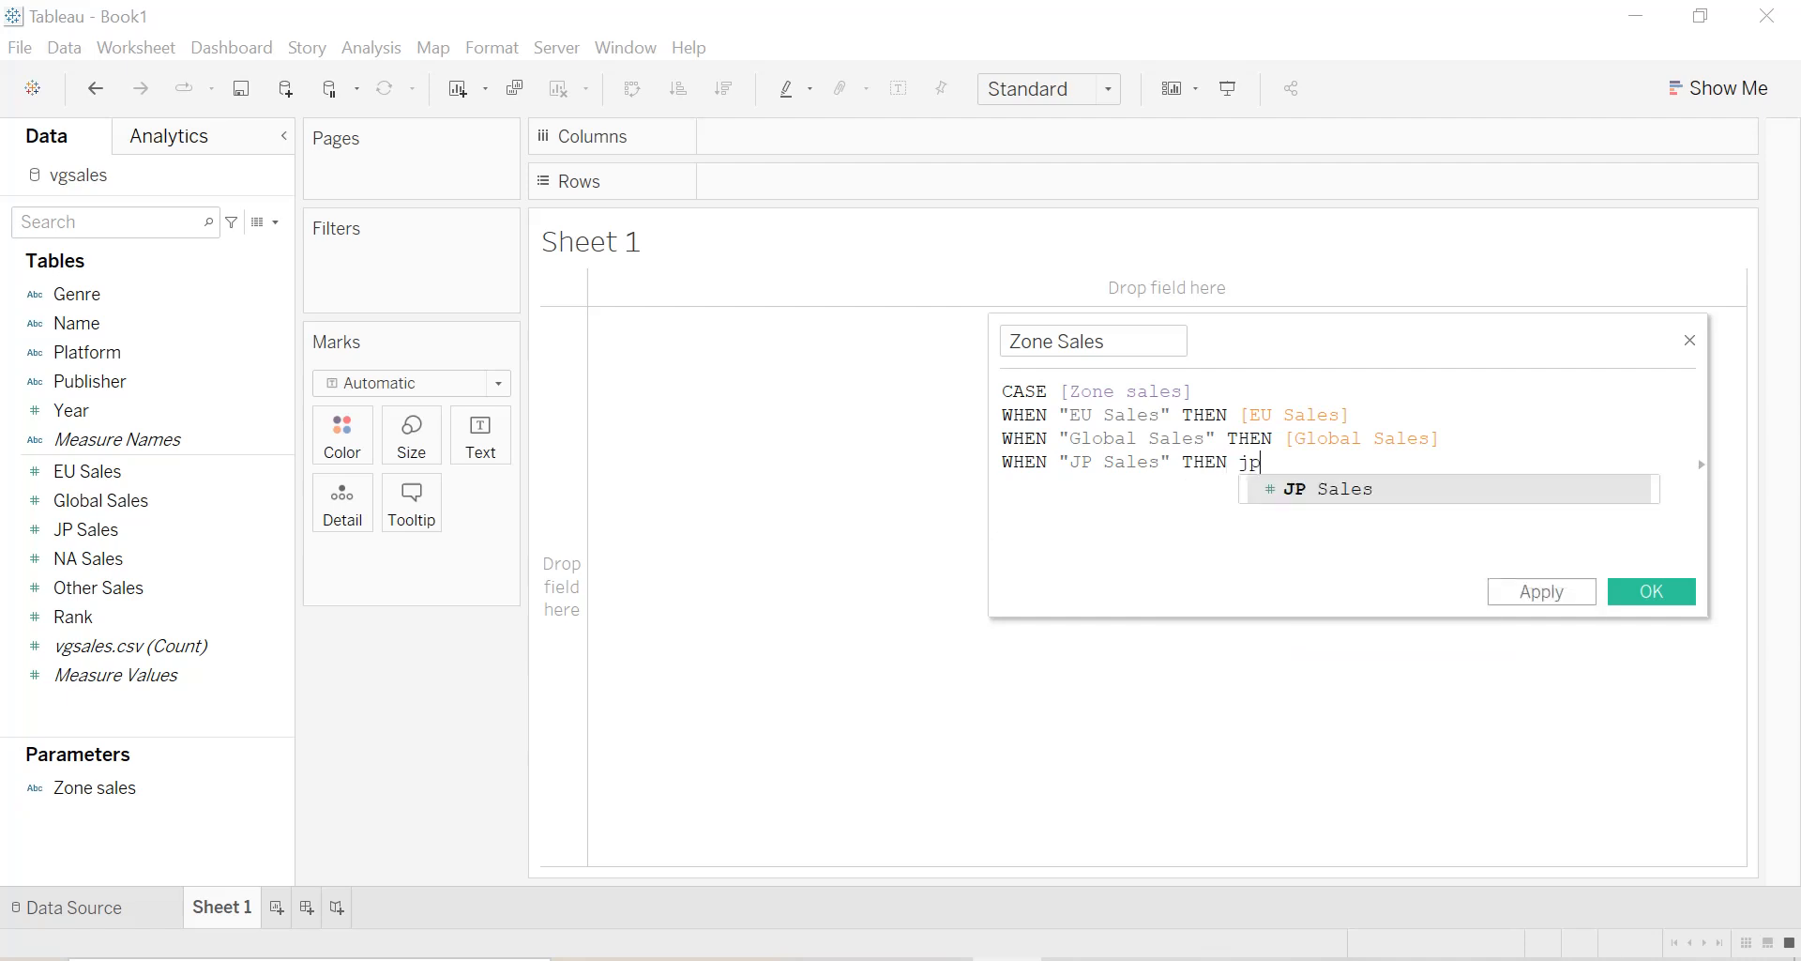
{"action": "key", "text": "Return"}
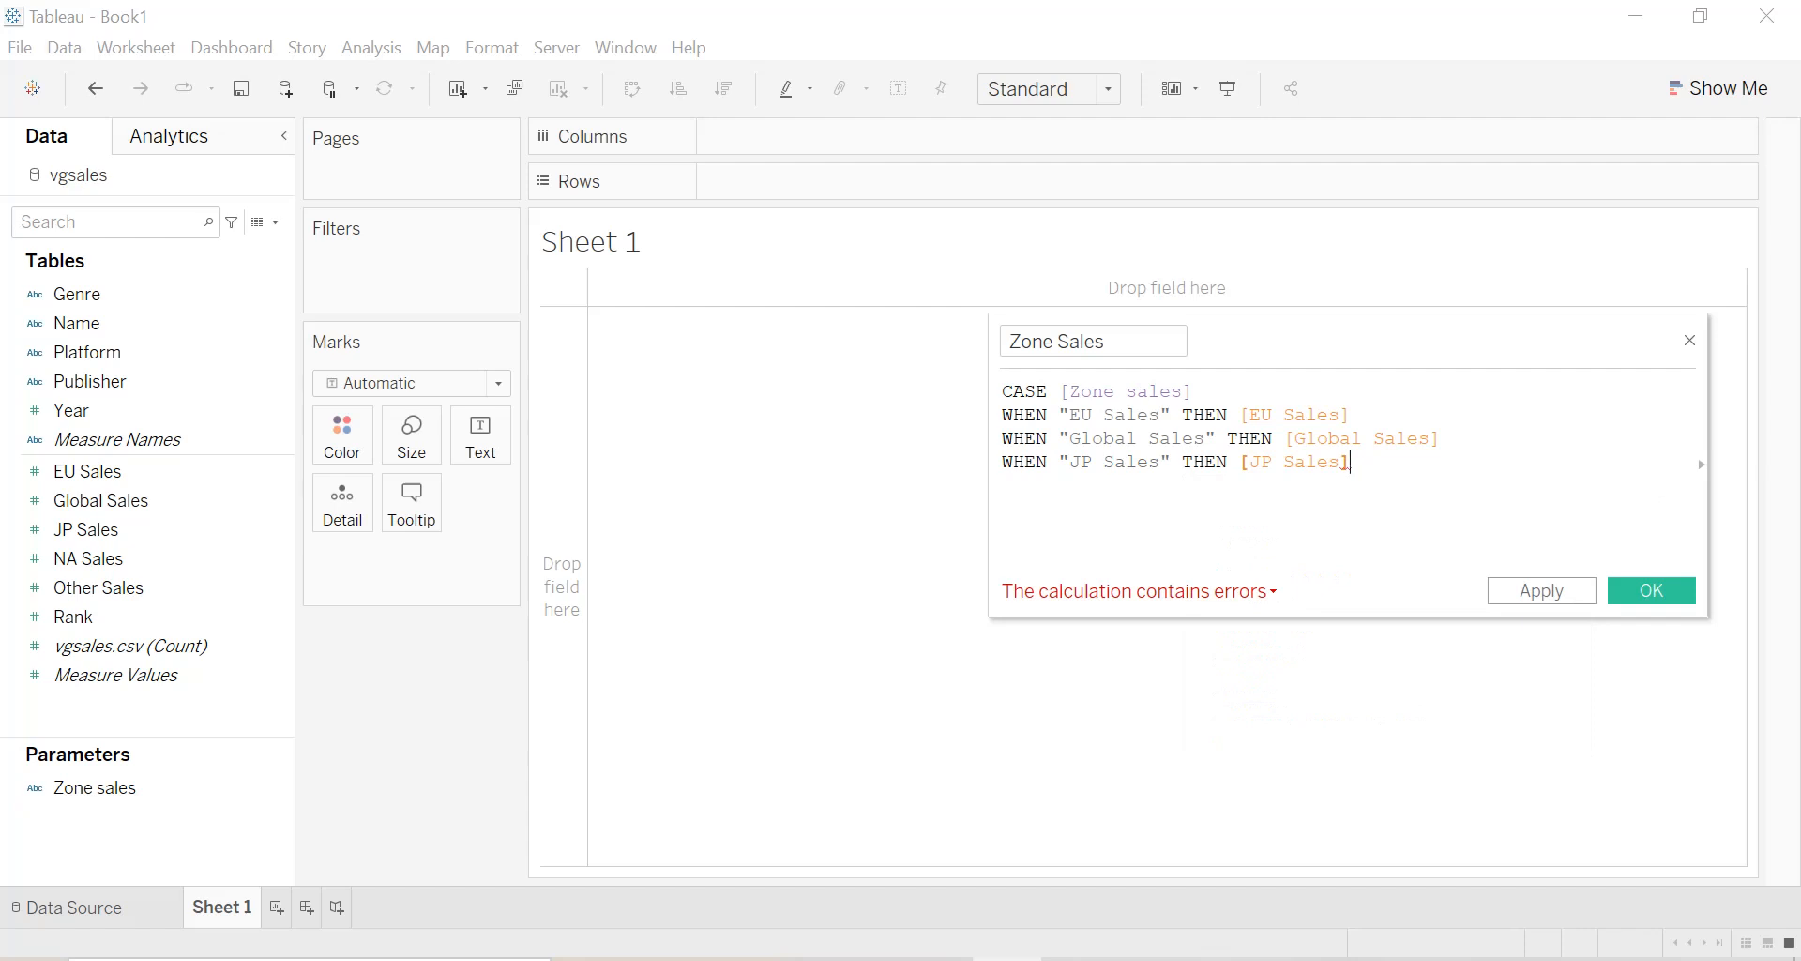
Add the clause WHEN "NA Sales" THEN [NA Sales] to the Zone Sales calculation.
{"action": "key", "text": "Return"}
{"action": "type", "text": "WHEN"}
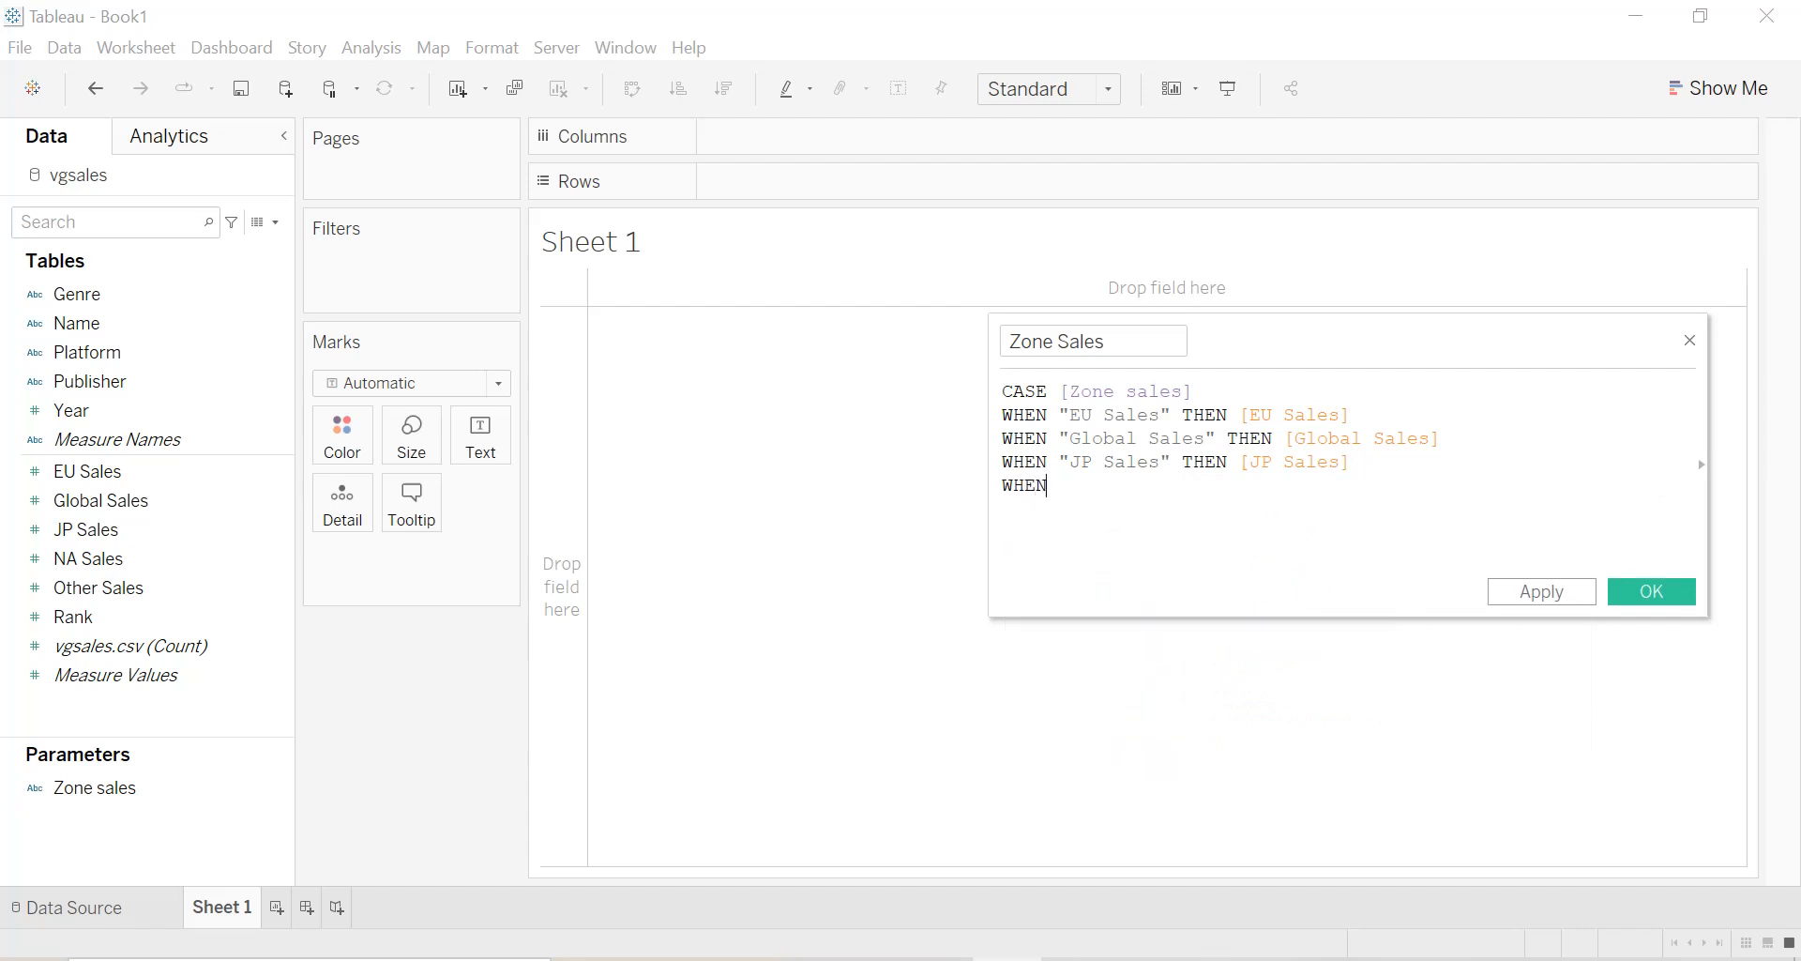
{"action": "type", "text": " \"NA Sales\" THEN NA"}
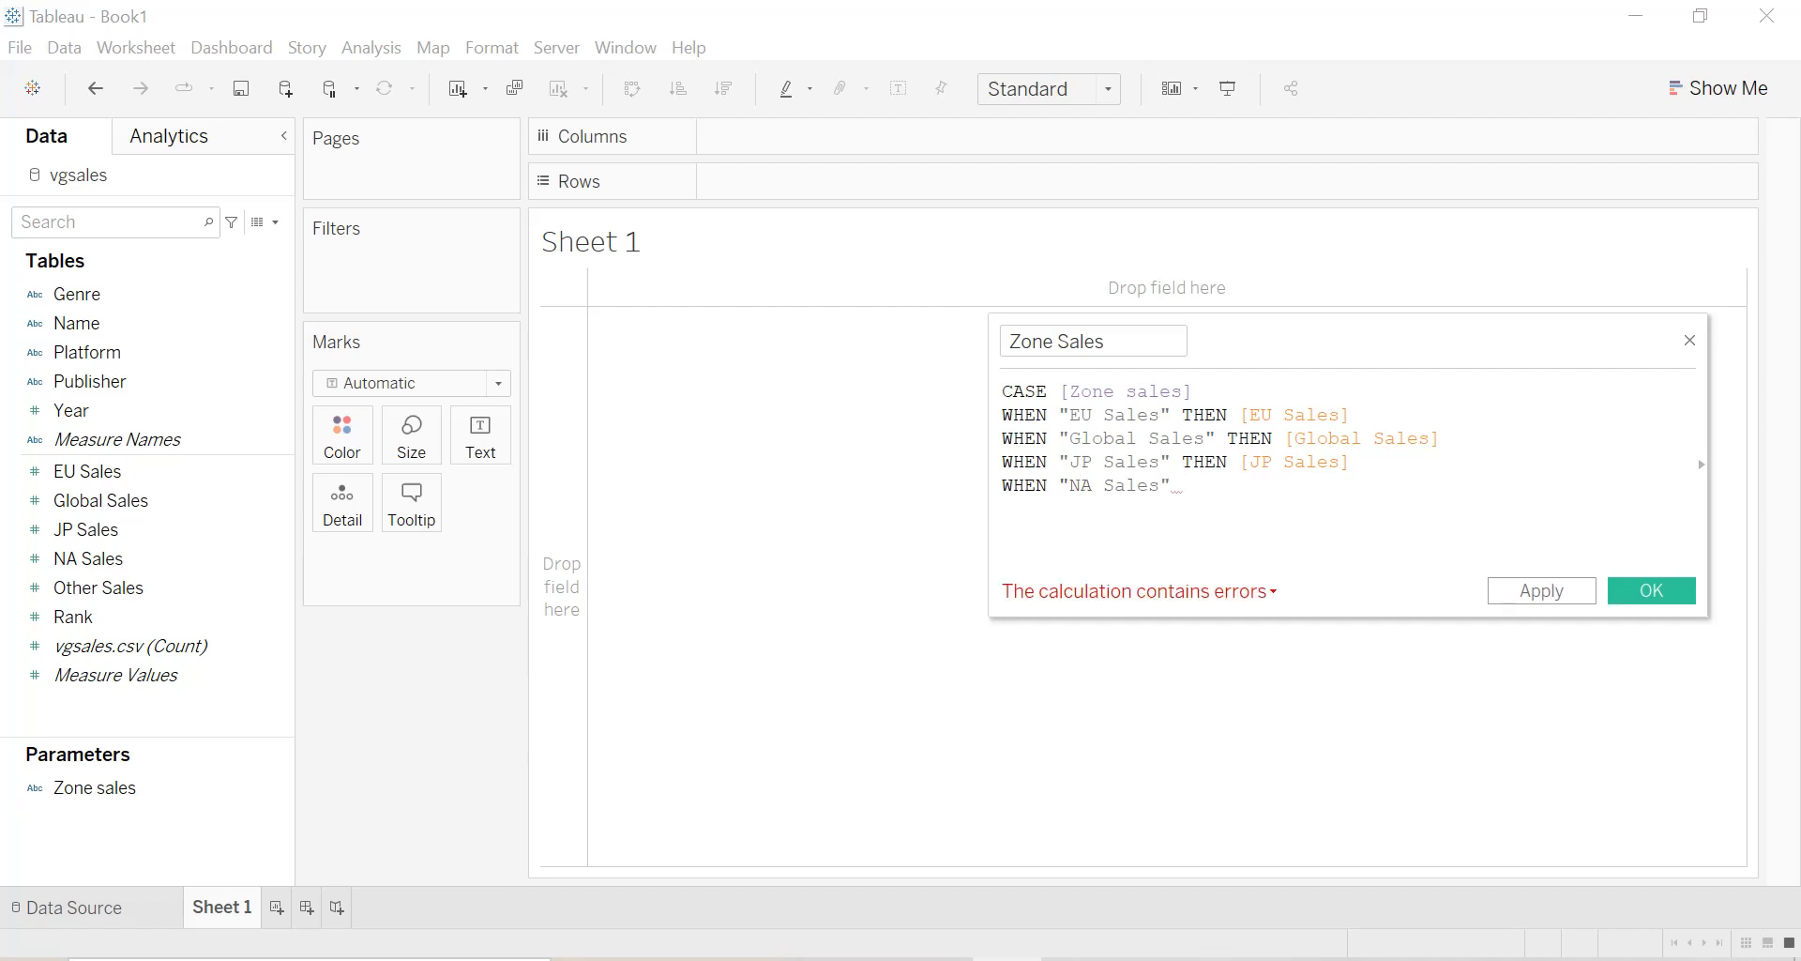
{"action": "key", "text": "Return"}
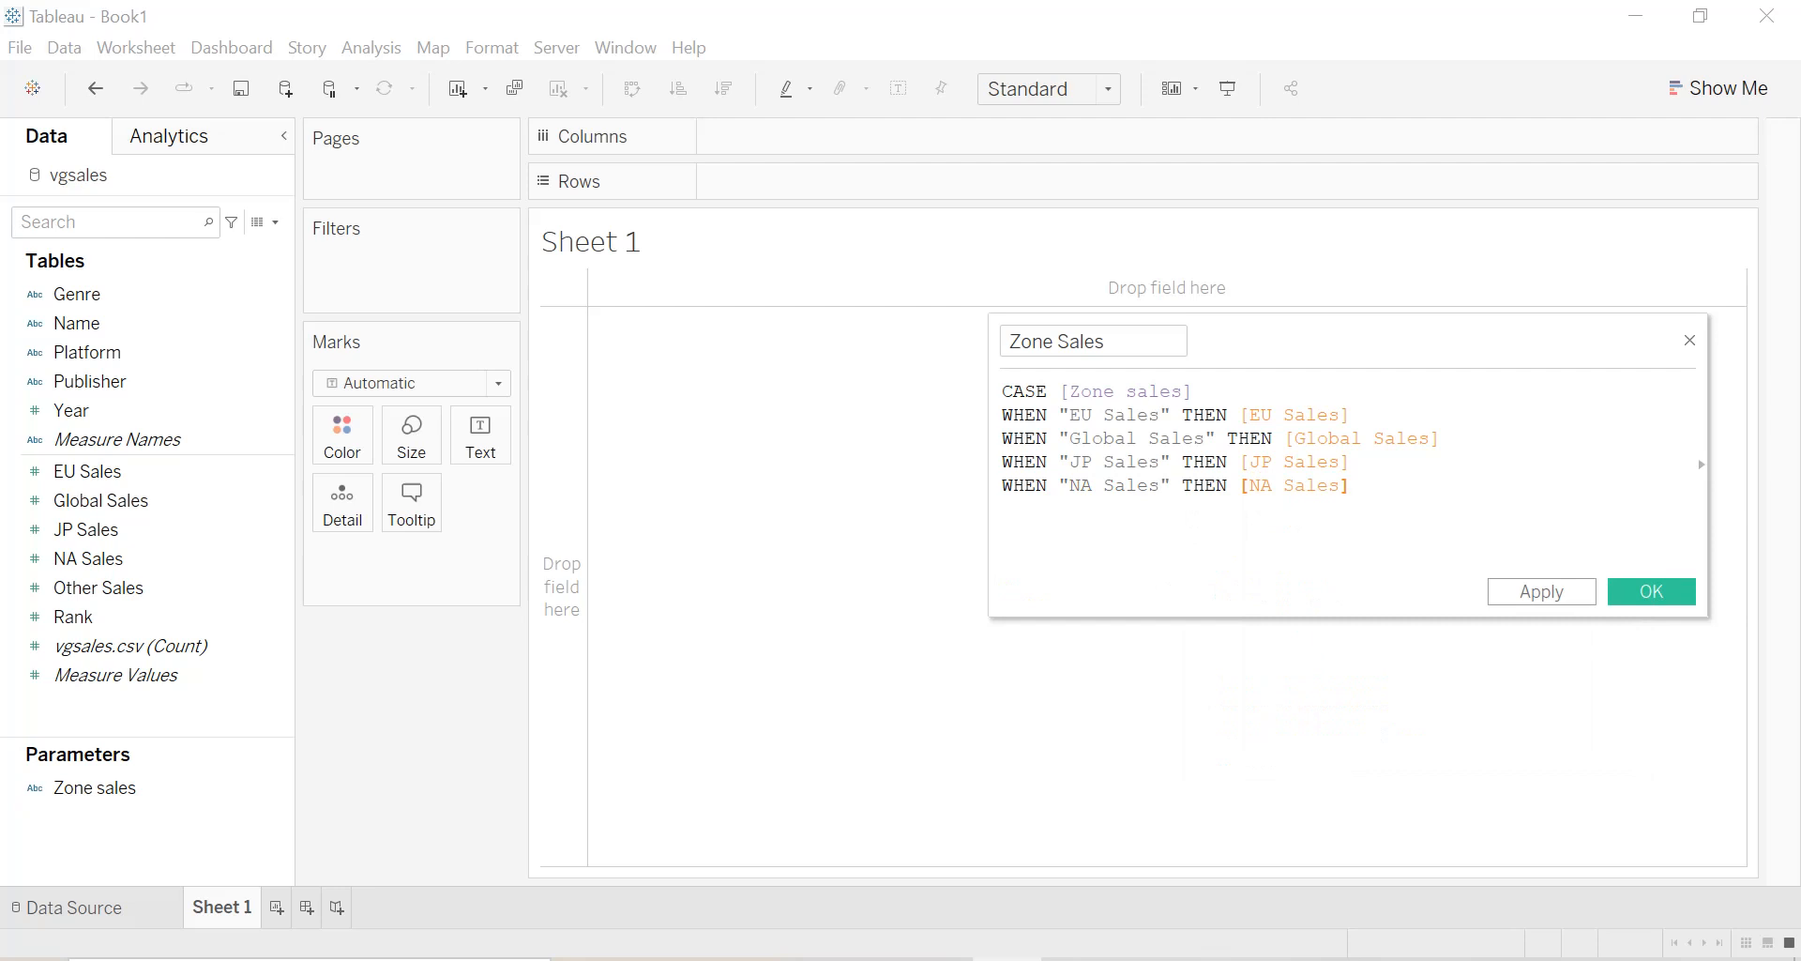
Add the clause WHEN "Other Sales" THEN [Other Sales] to the Zone Sales calculation.
{"action": "key", "text": "Return"}
{"action": "type", "text": "W"}
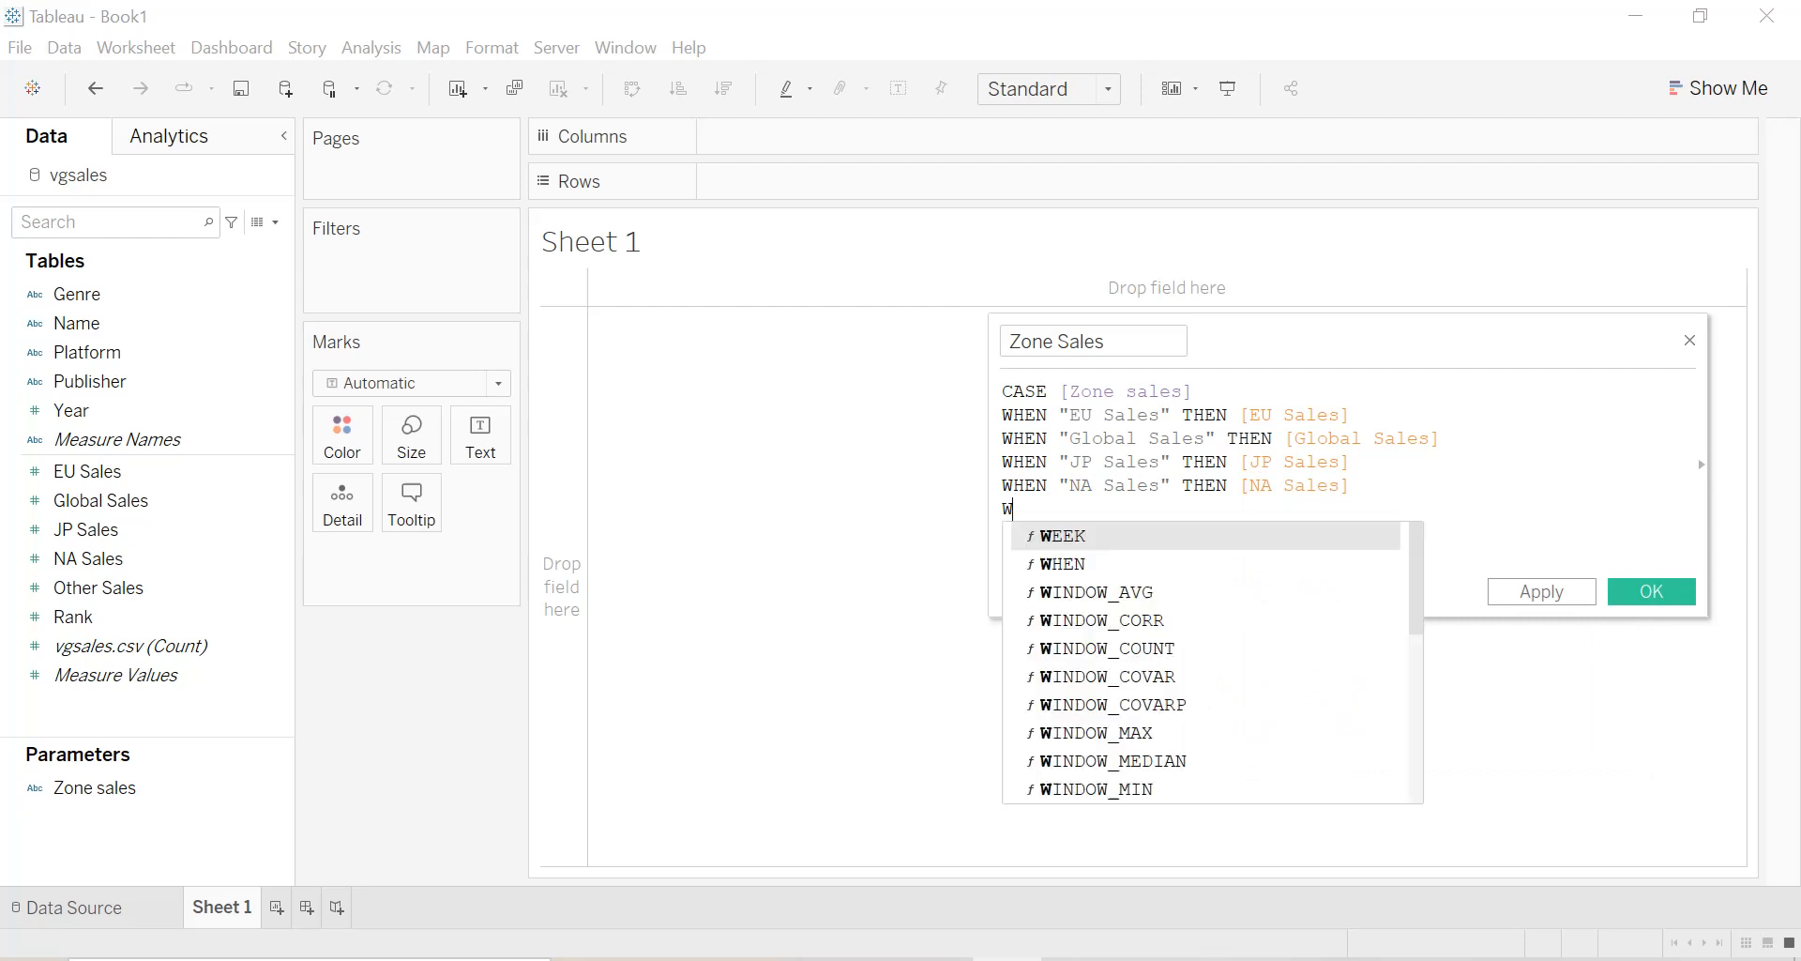
{"action": "type", "text": "HEN \"Other Sales\" "}
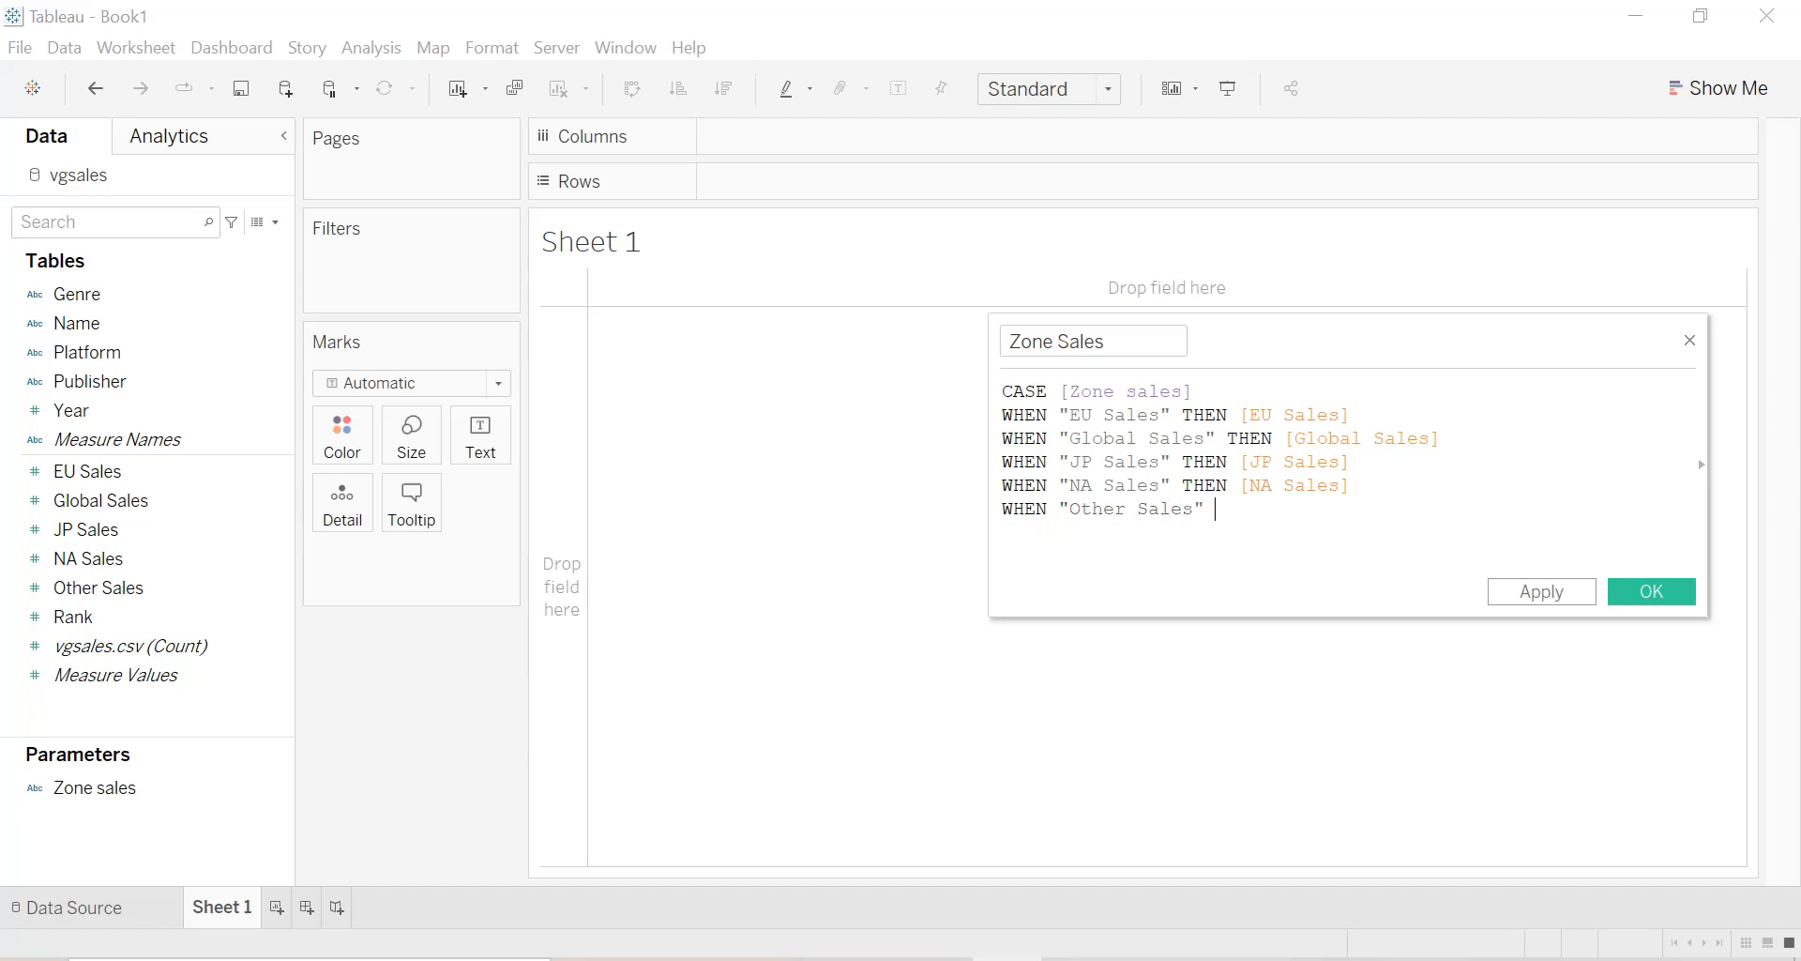
{"action": "type", "text": "THEN o"}
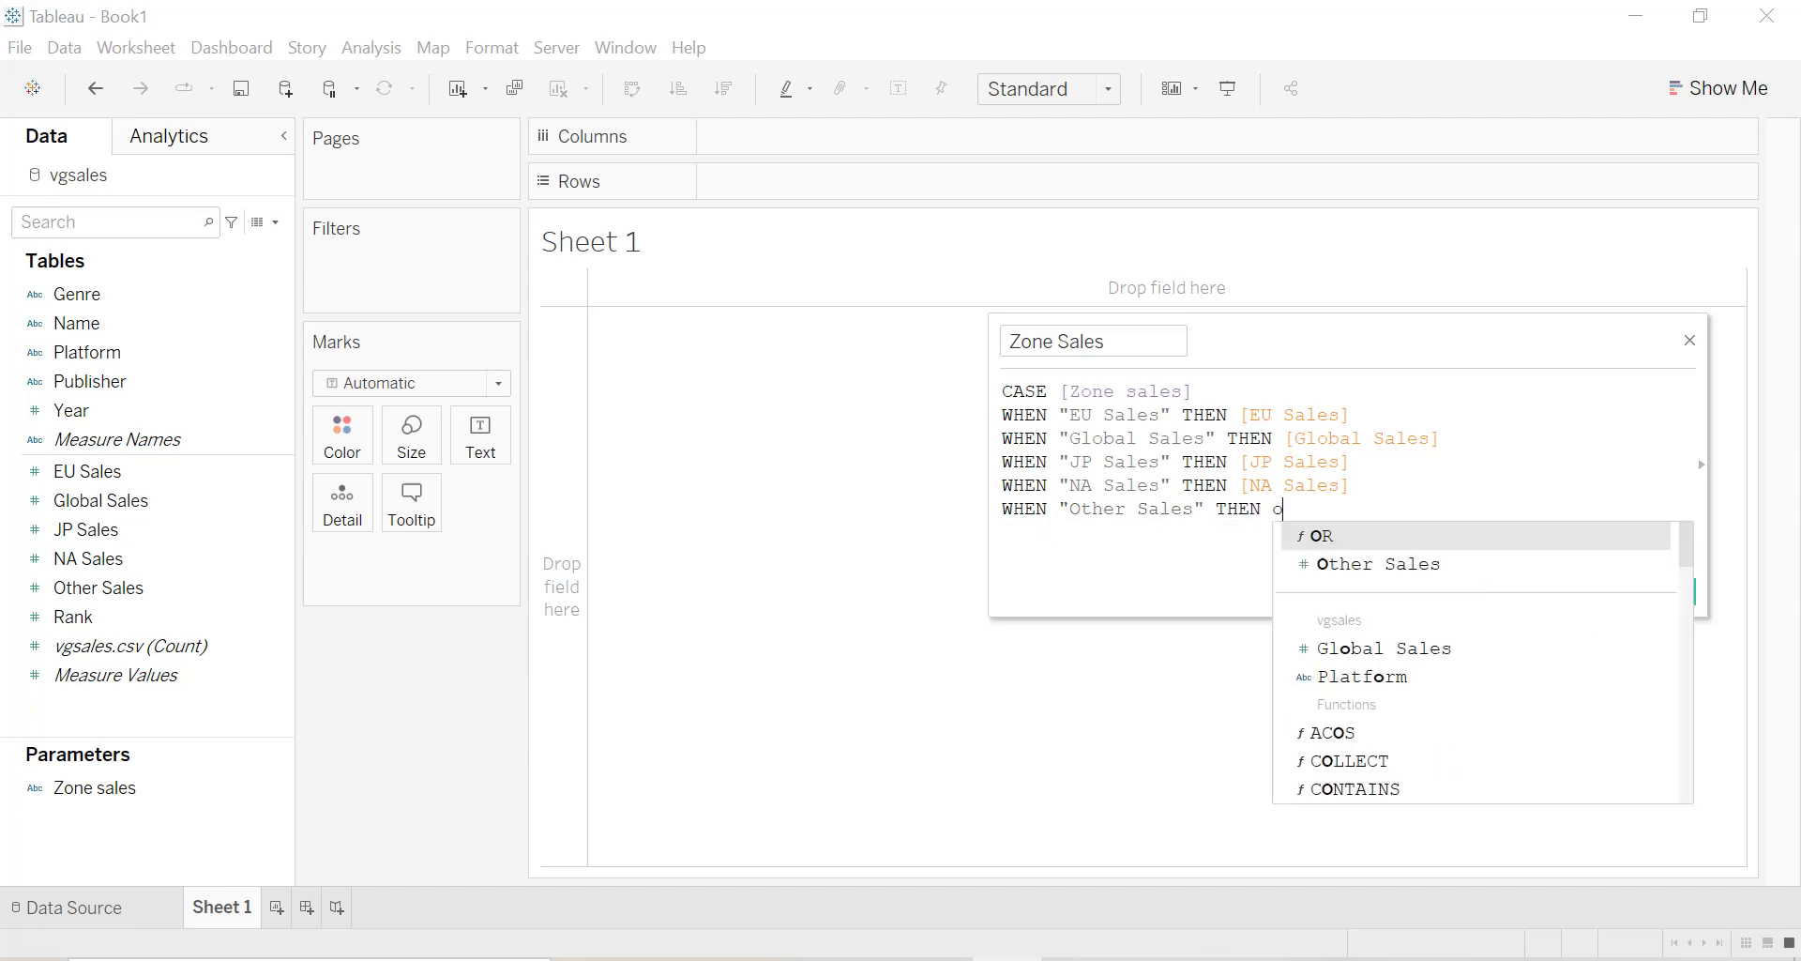
{"action": "key", "text": "Down"}
{"action": "key", "text": "Return"}
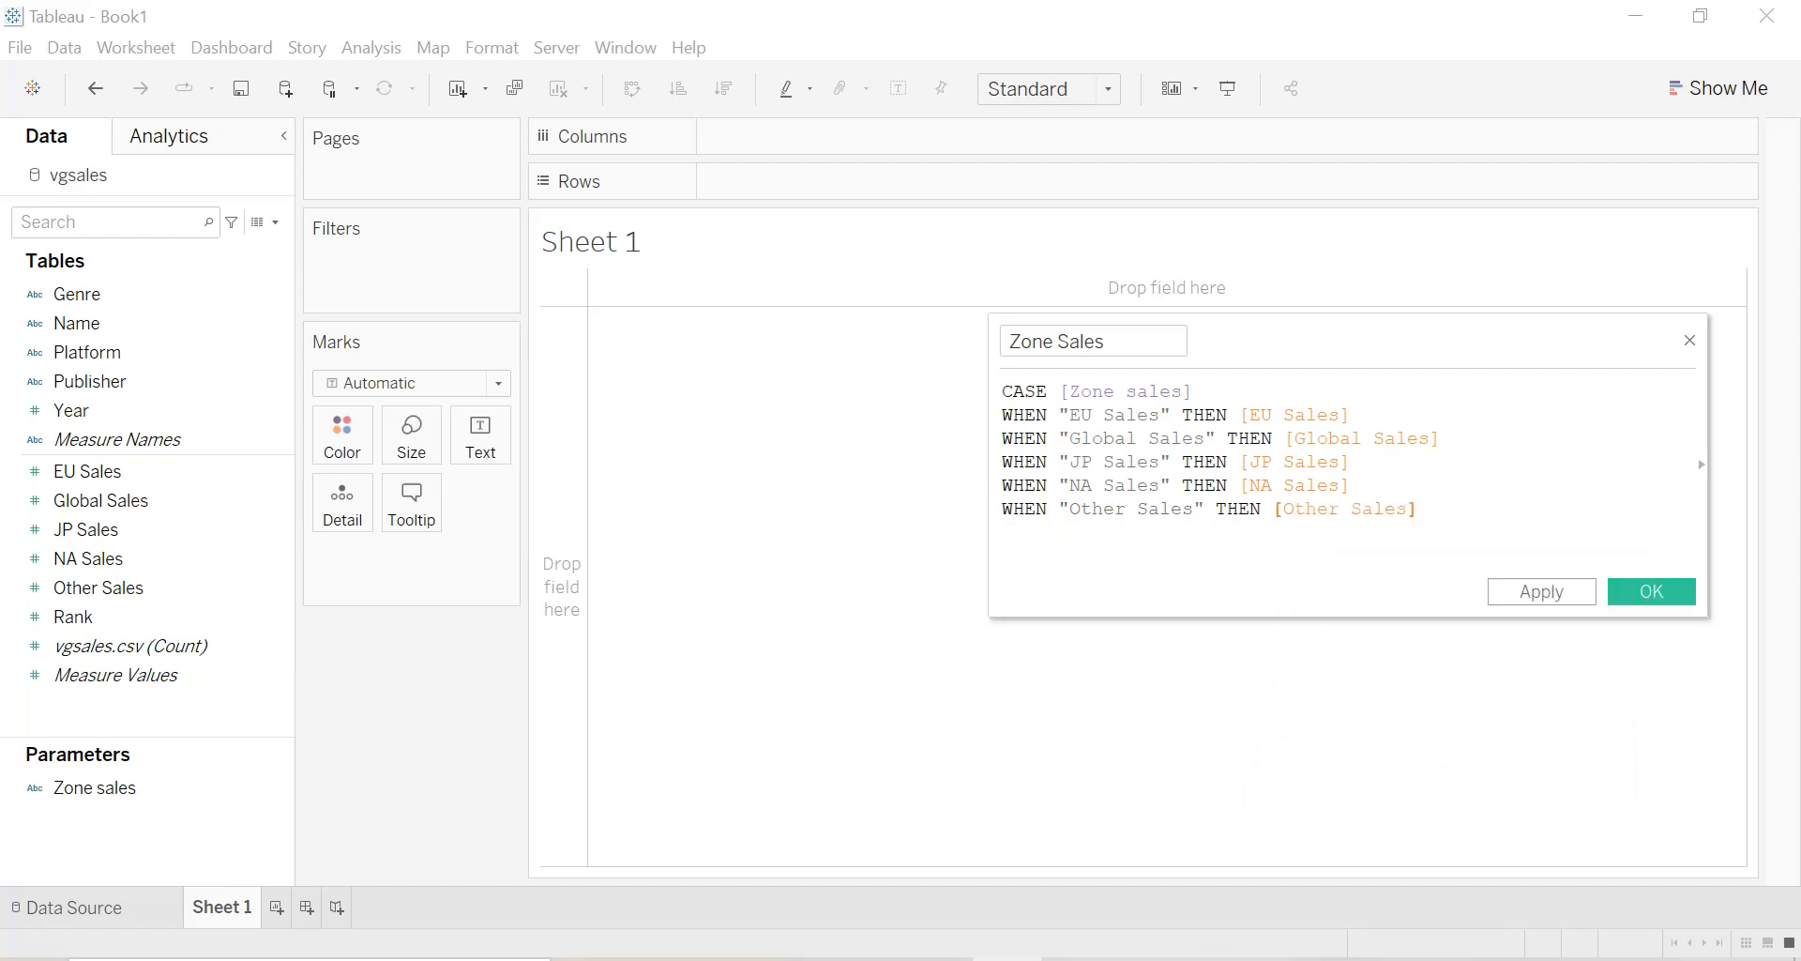
Close the CASE expression with END, then apply and save the Zone Sales calculated field.
{"action": "type", "text": "END"}
{"action": "key", "text": "Return"}
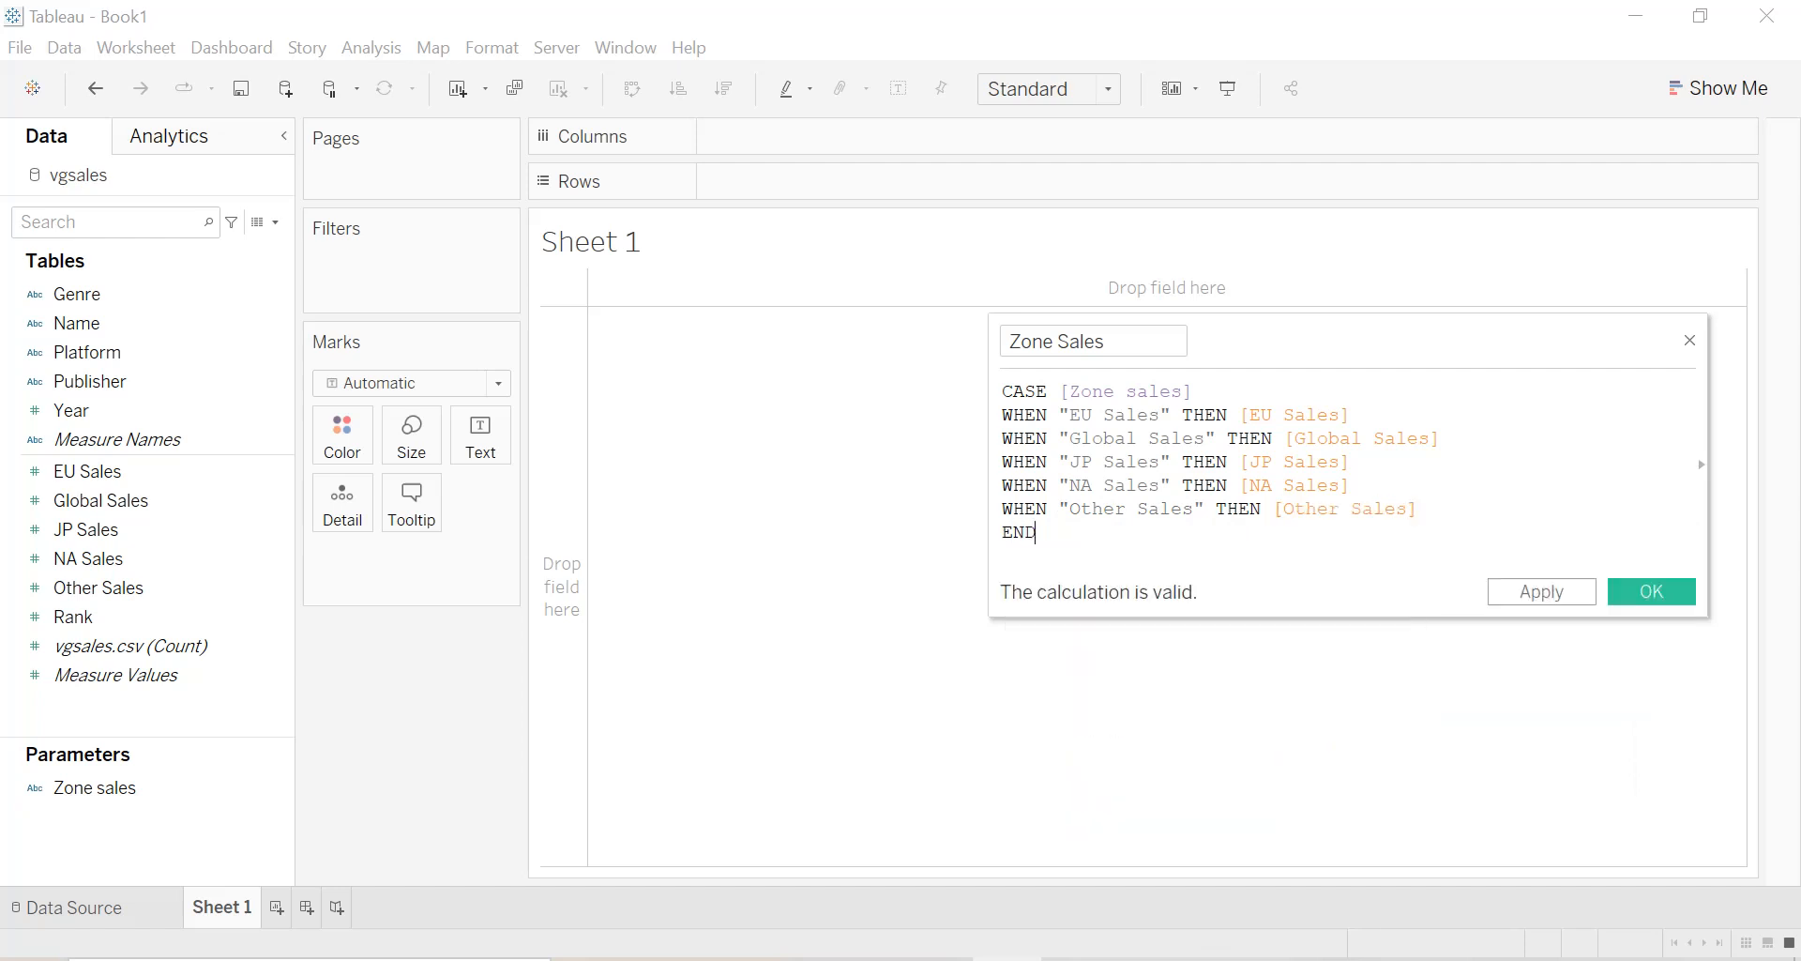
{"action": "left_click", "coordinate": [1553, 602]}
{"action": "left_click", "coordinate": [1643, 611]}
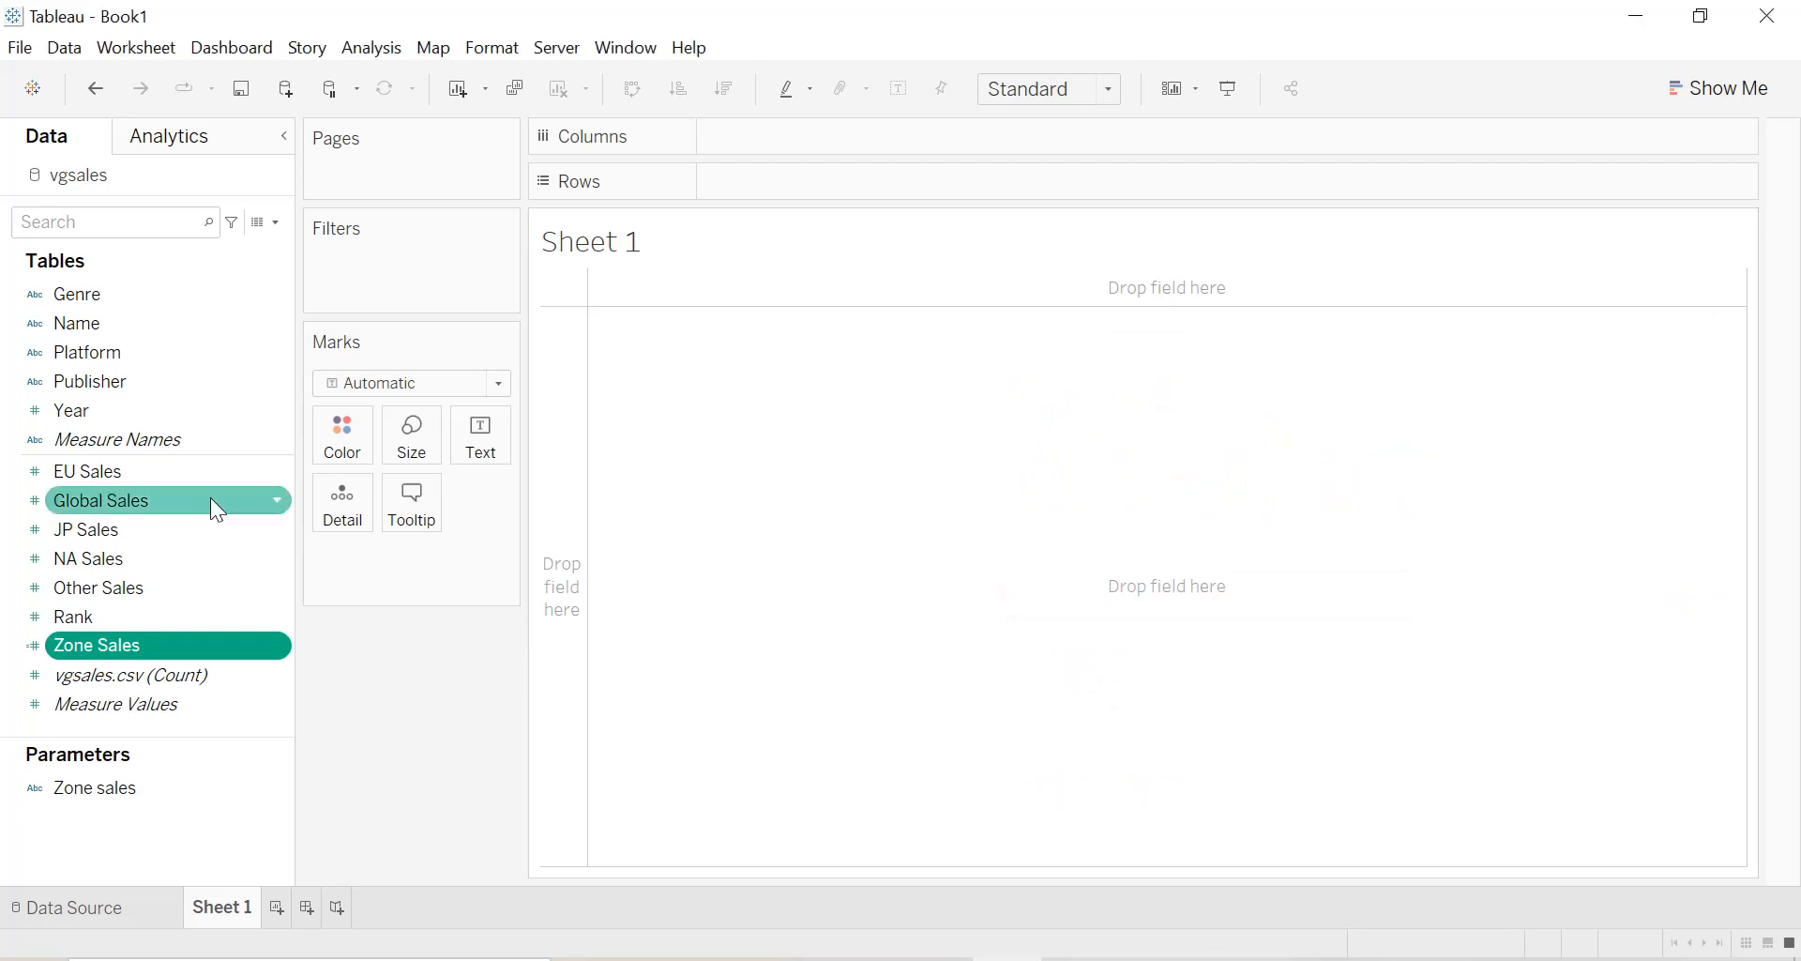
Place the Year field on Columns.
{"action": "left_click", "coordinate": [120, 414]}
{"action": "left_click_drag", "start_coordinate": [118, 411], "coordinate": [786, 140]}
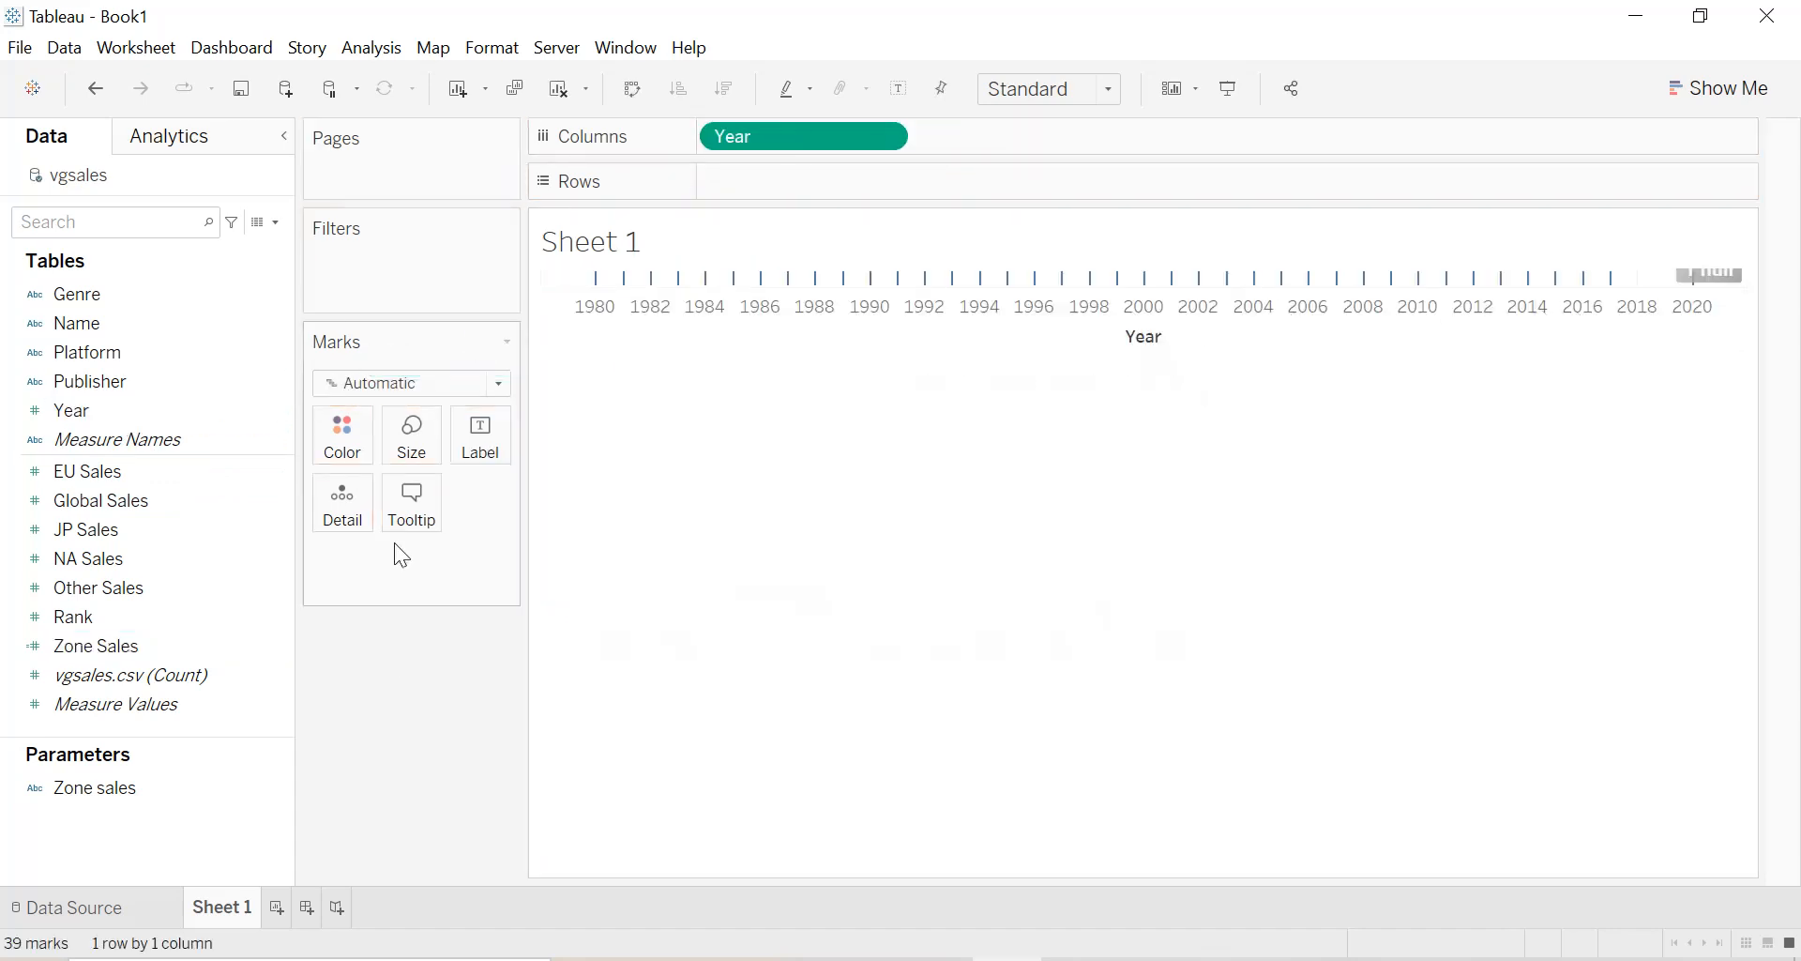
{"action": "left_click", "coordinate": [230, 644]}
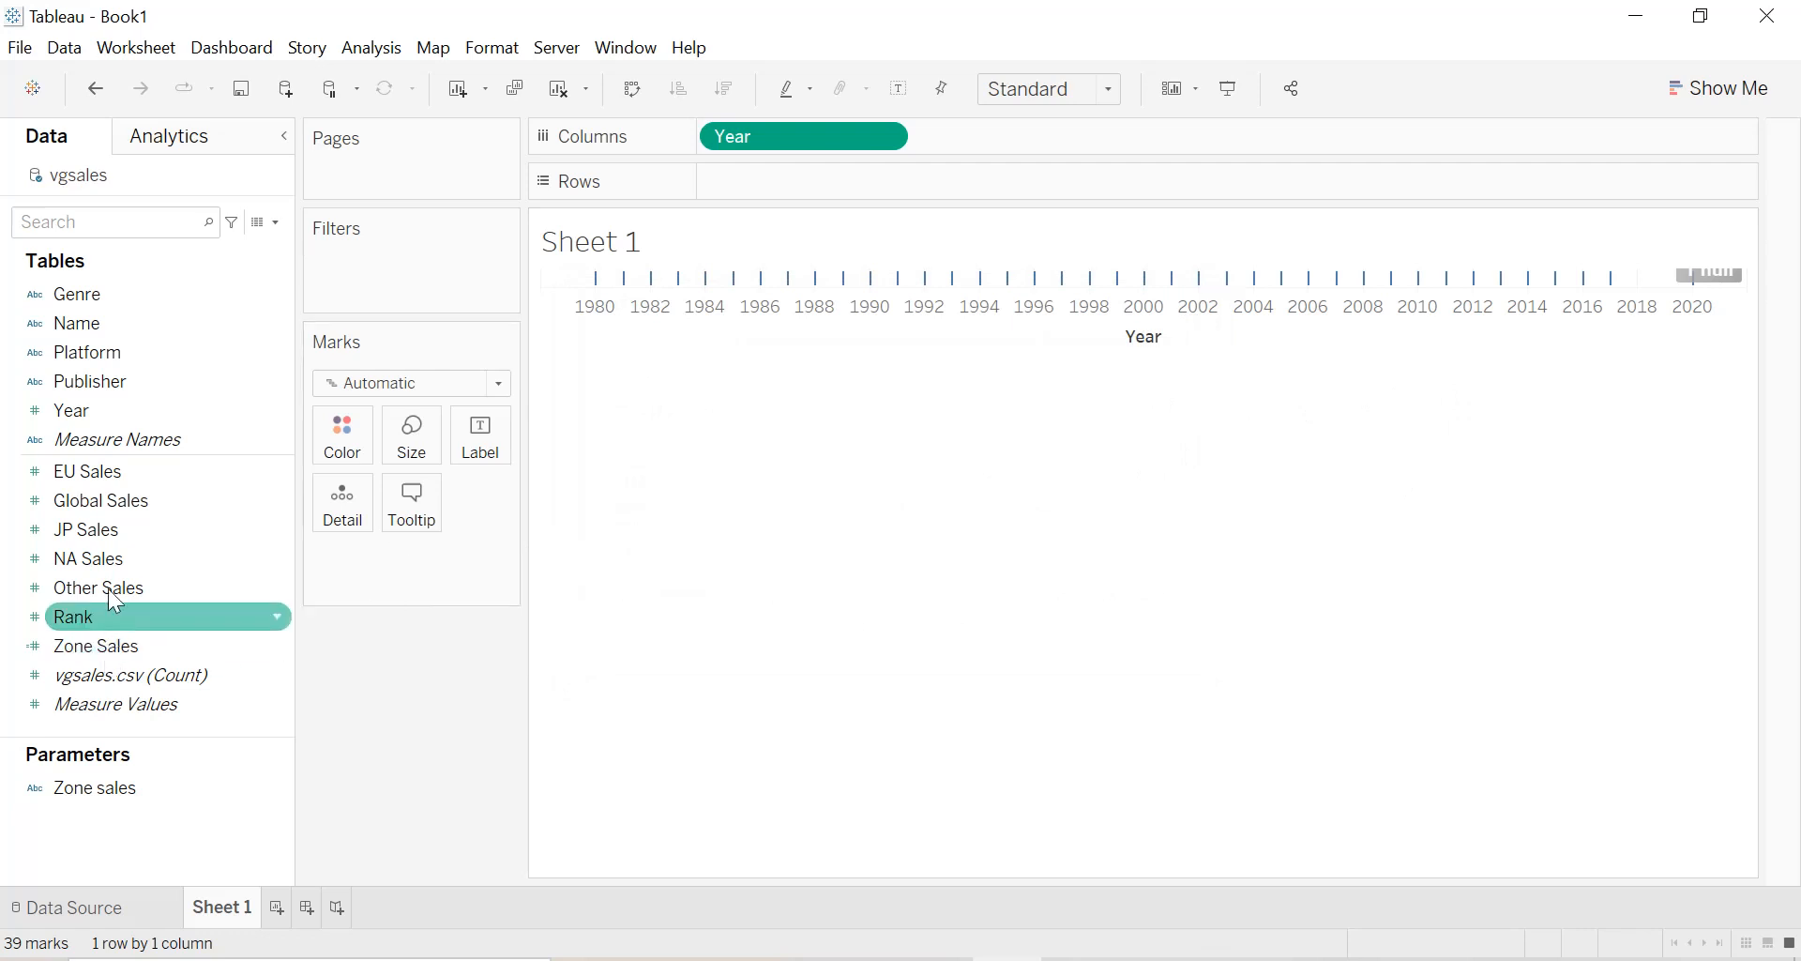
{"action": "double_click", "coordinate": [105, 476]}
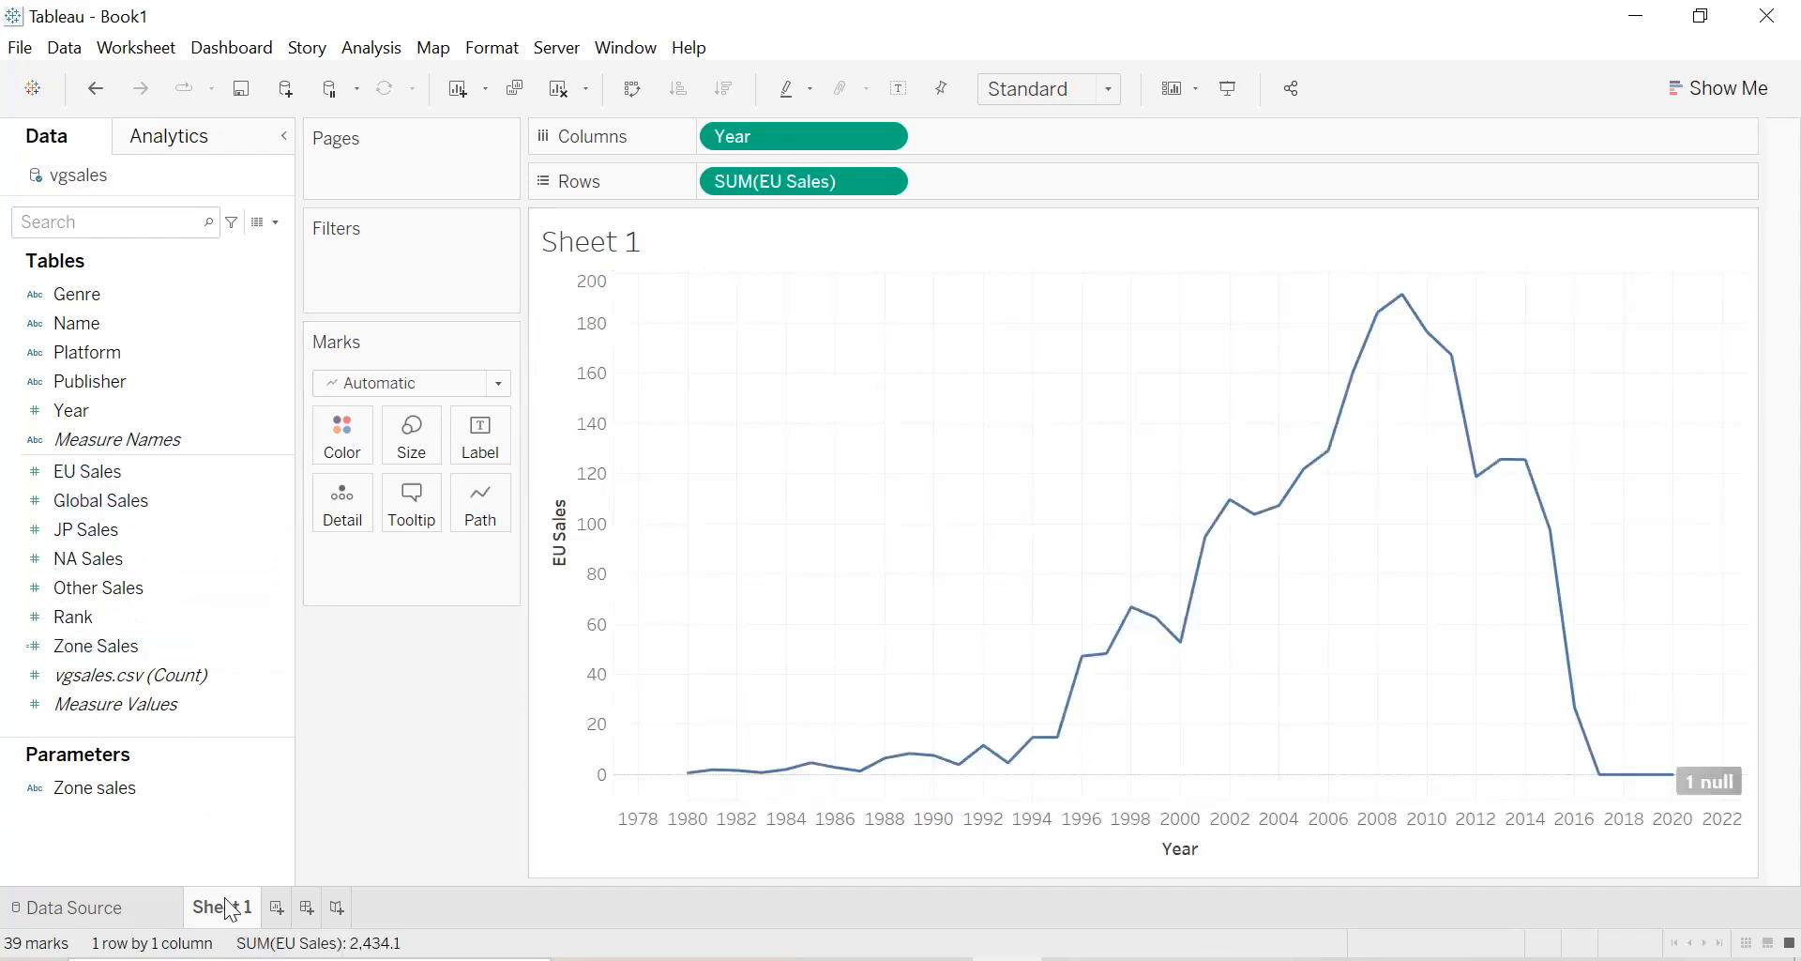
{"action": "left_click_drag", "start_coordinate": [801, 183], "coordinate": [222, 293]}
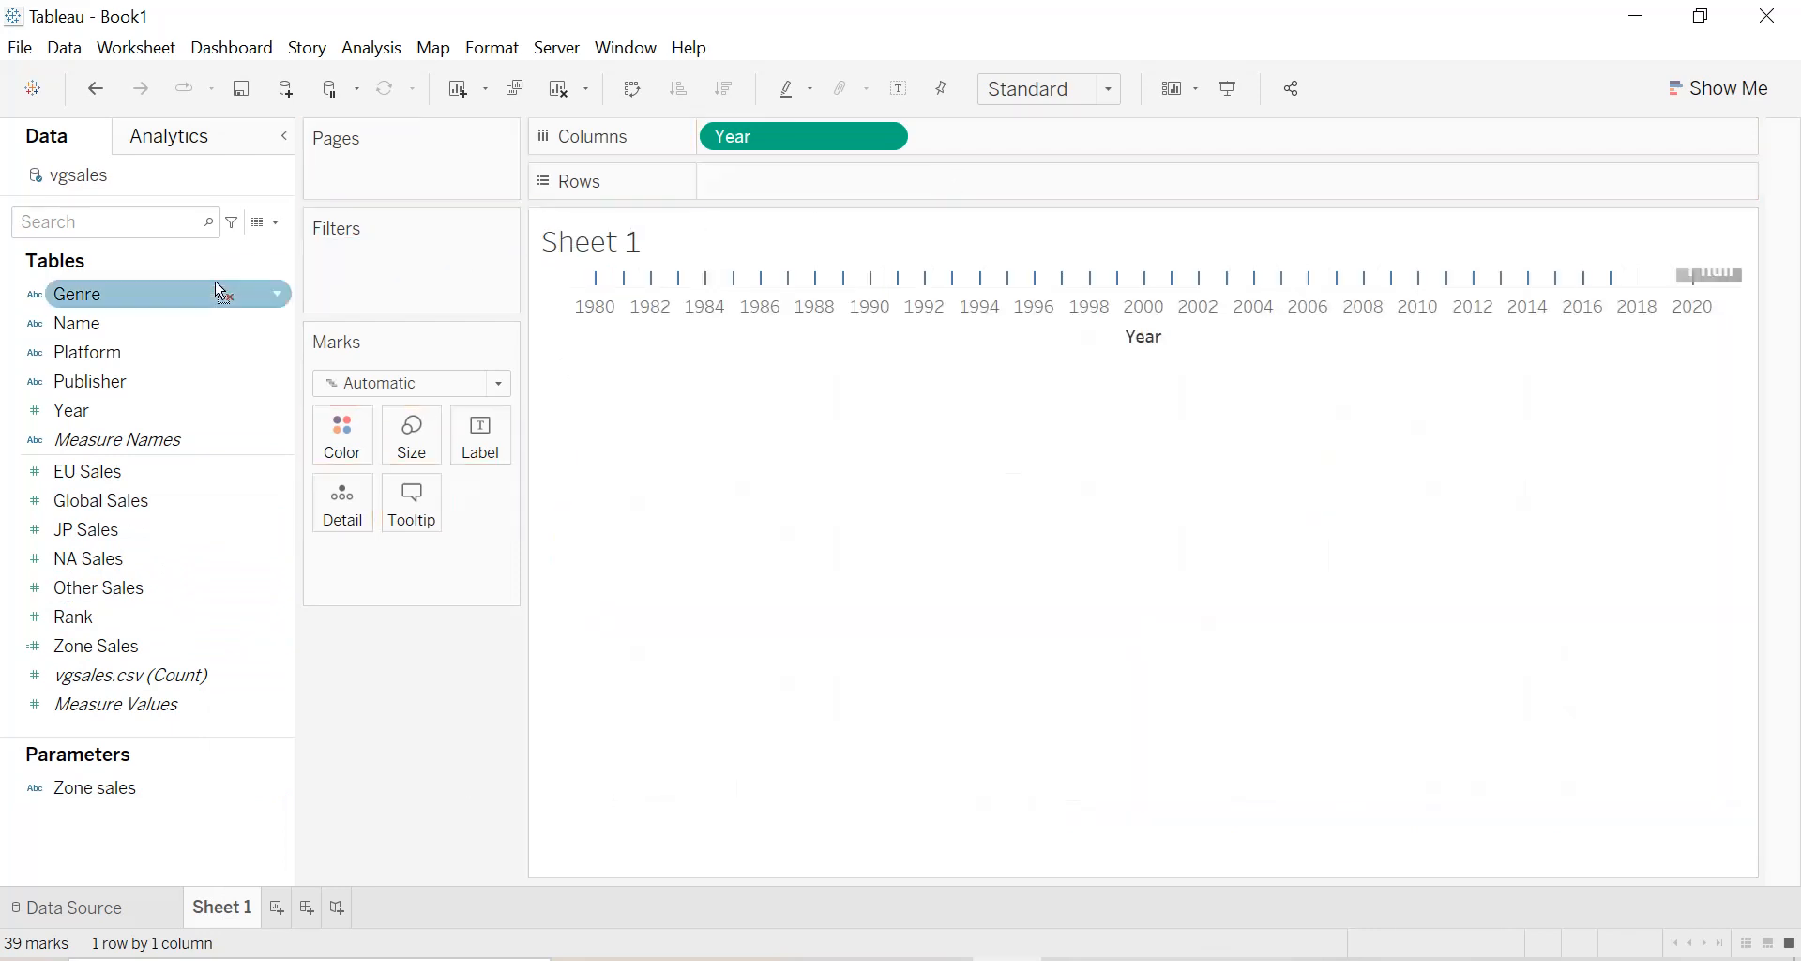
Plot the Zone Sales calculated field on Rows against Year and filter out the null year data.
{"action": "double_click", "coordinate": [109, 647]}
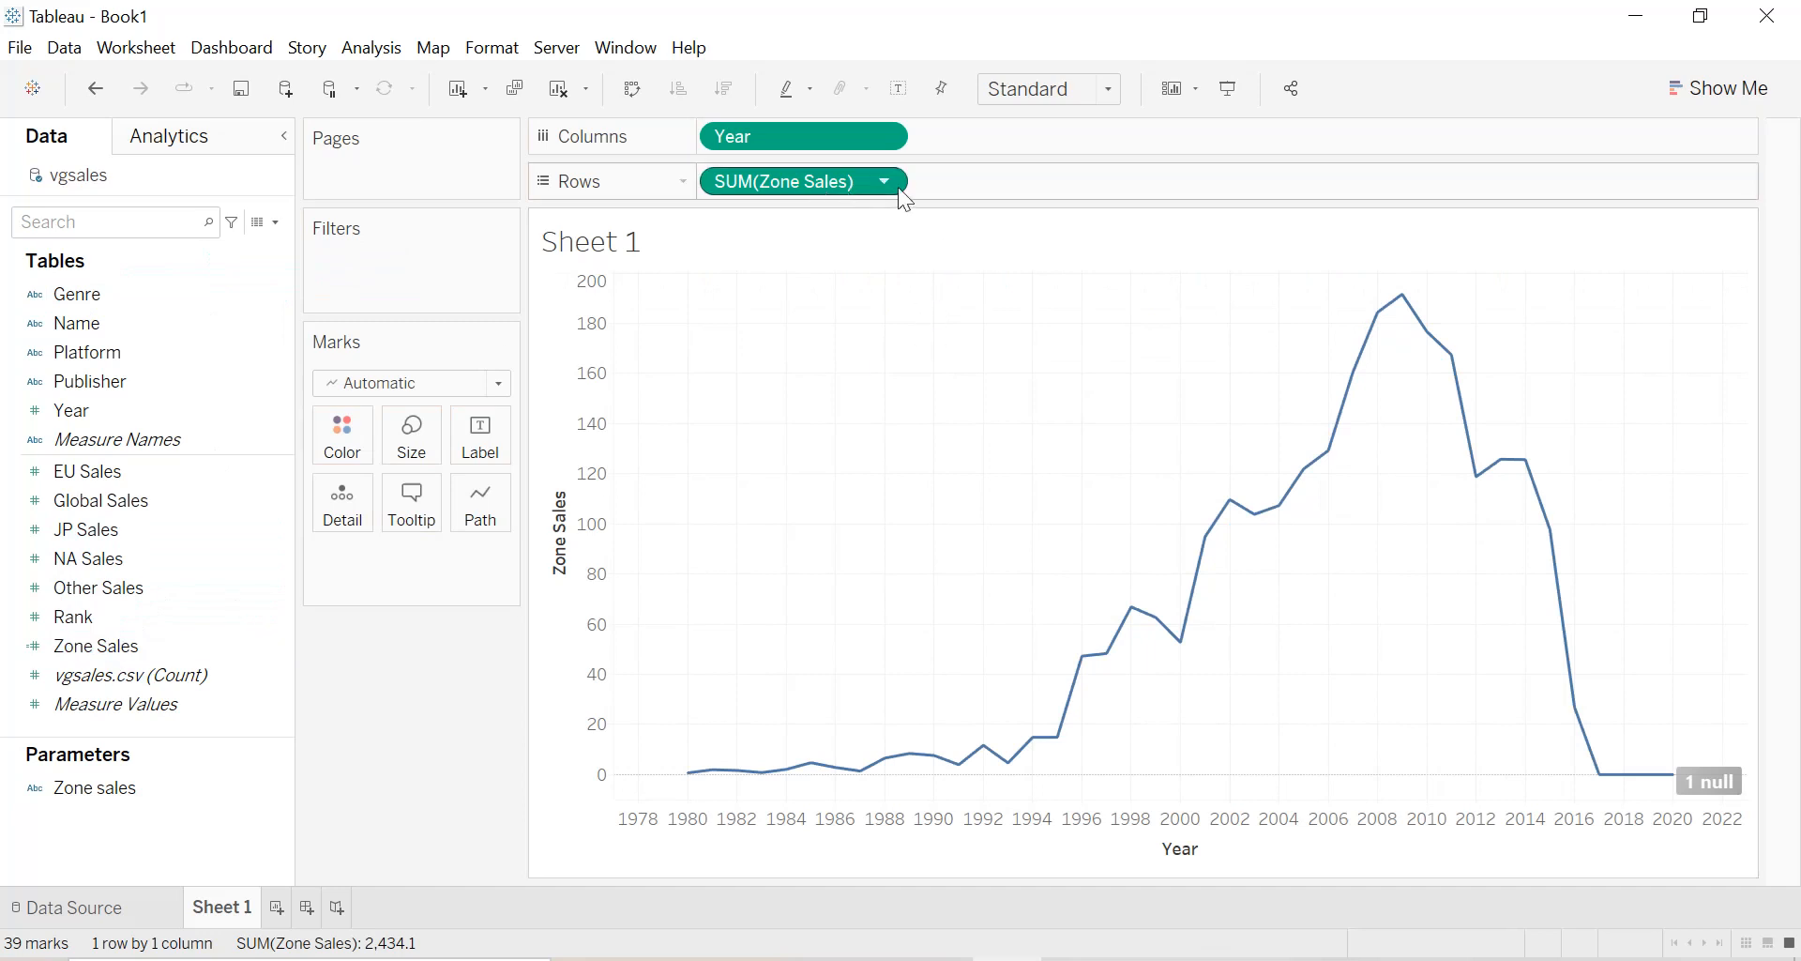
{"action": "left_click", "coordinate": [1716, 781]}
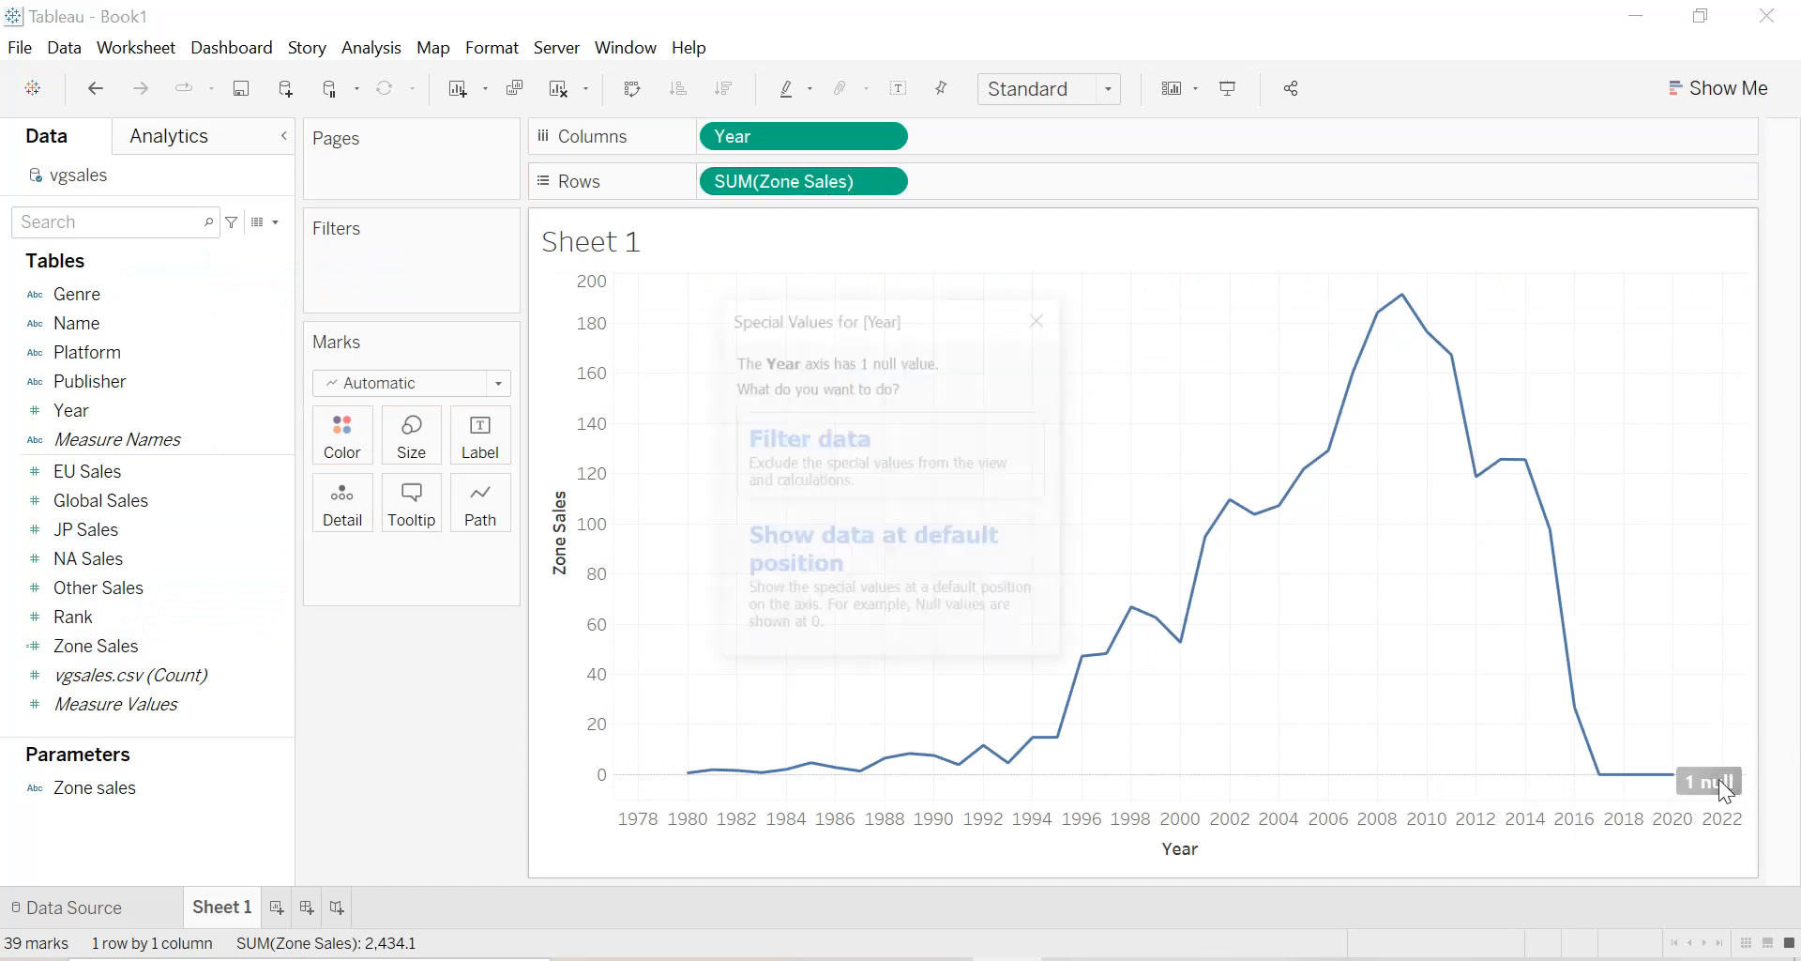
{"action": "left_click", "coordinate": [868, 480]}
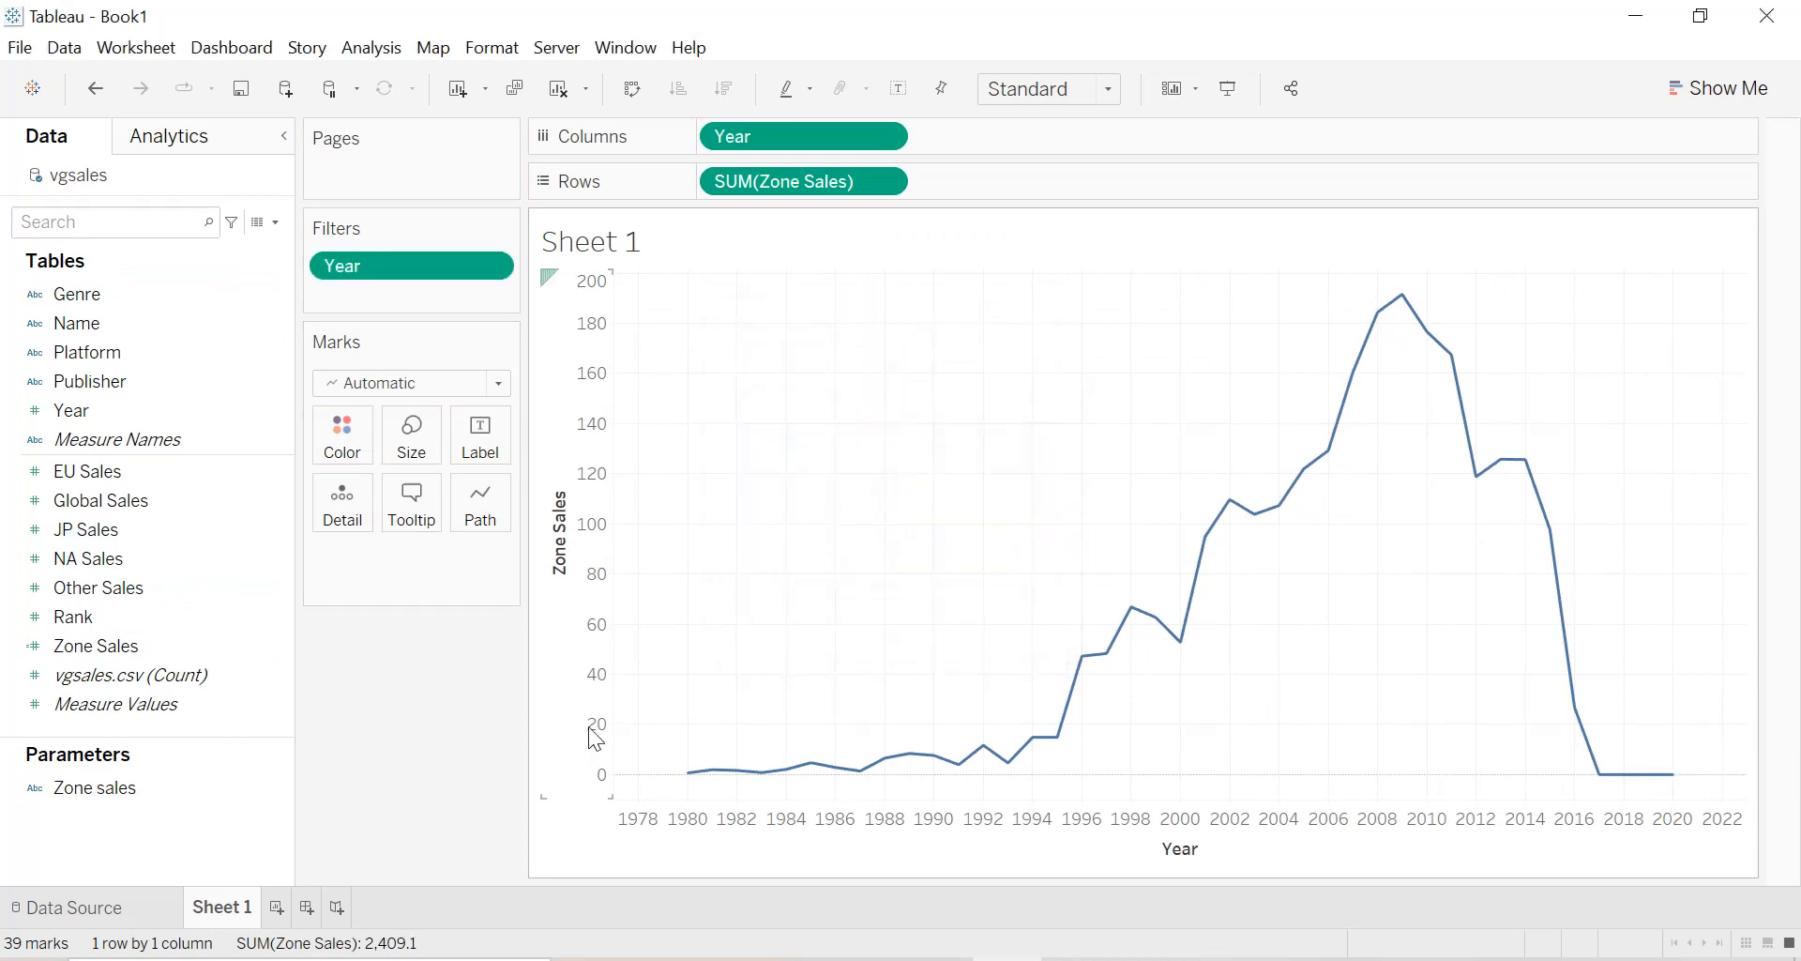
Show the Zone sales parameter control and switch it through Global Sales and Other Sales to NA Sales.
{"action": "right_click", "coordinate": [273, 789]}
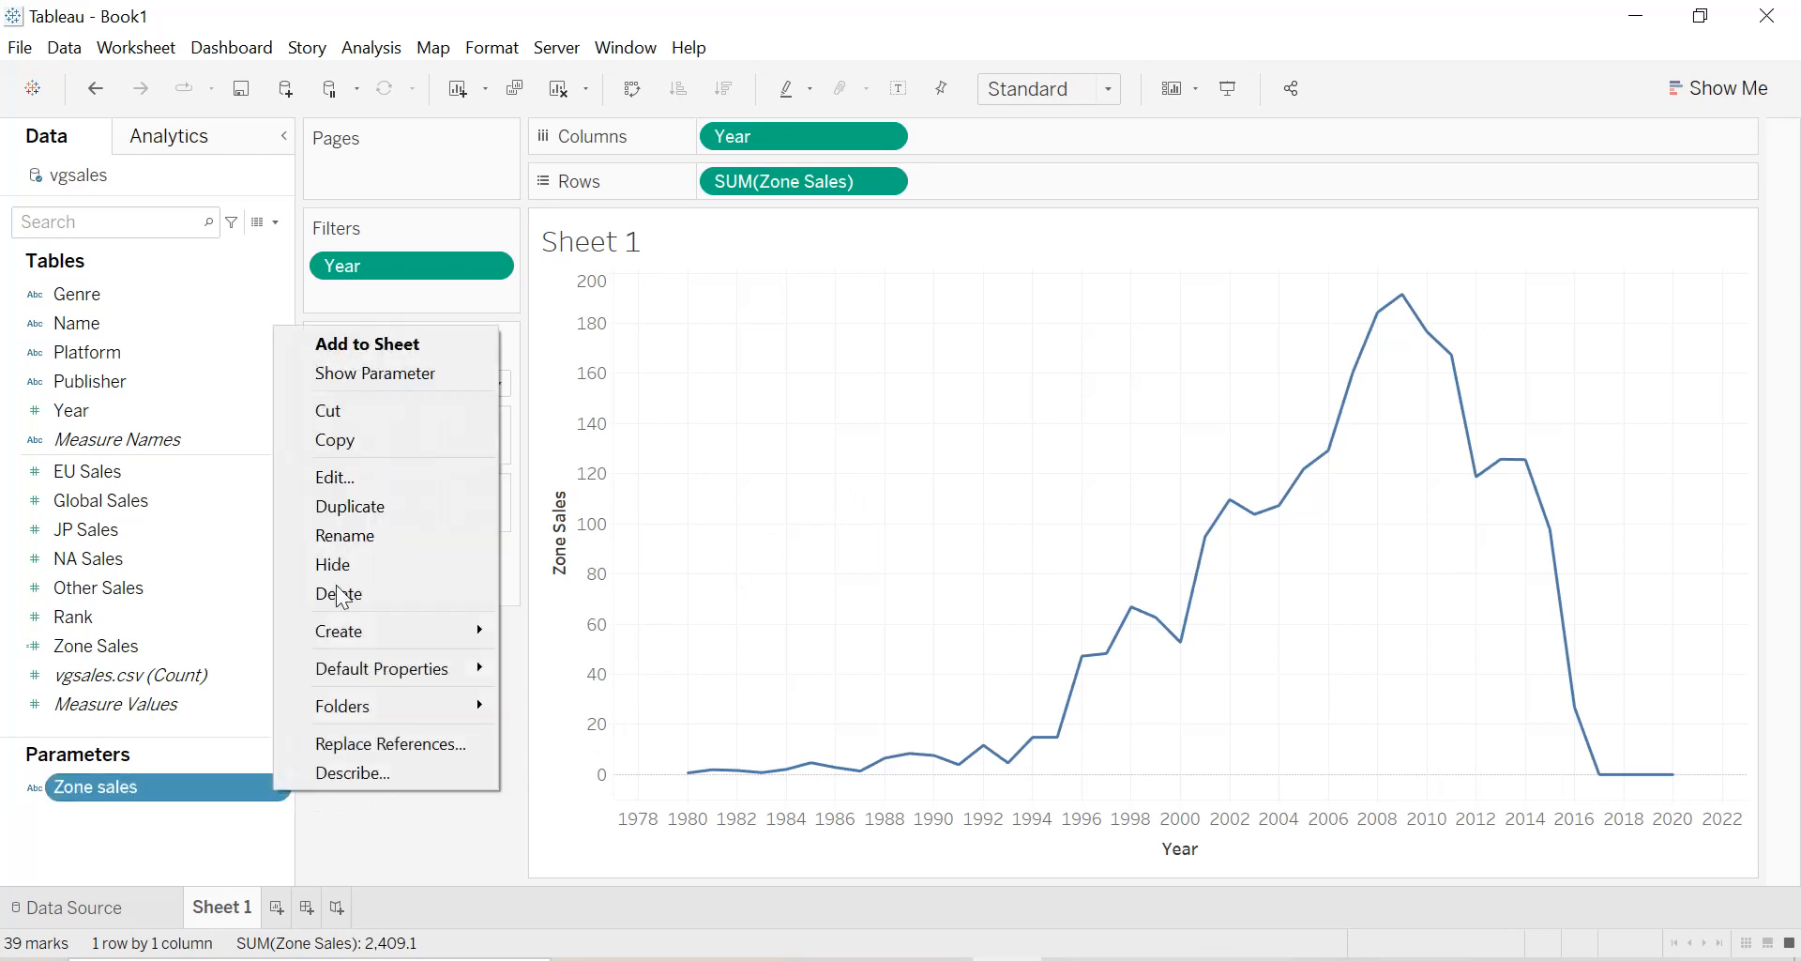
{"action": "left_click", "coordinate": [379, 374]}
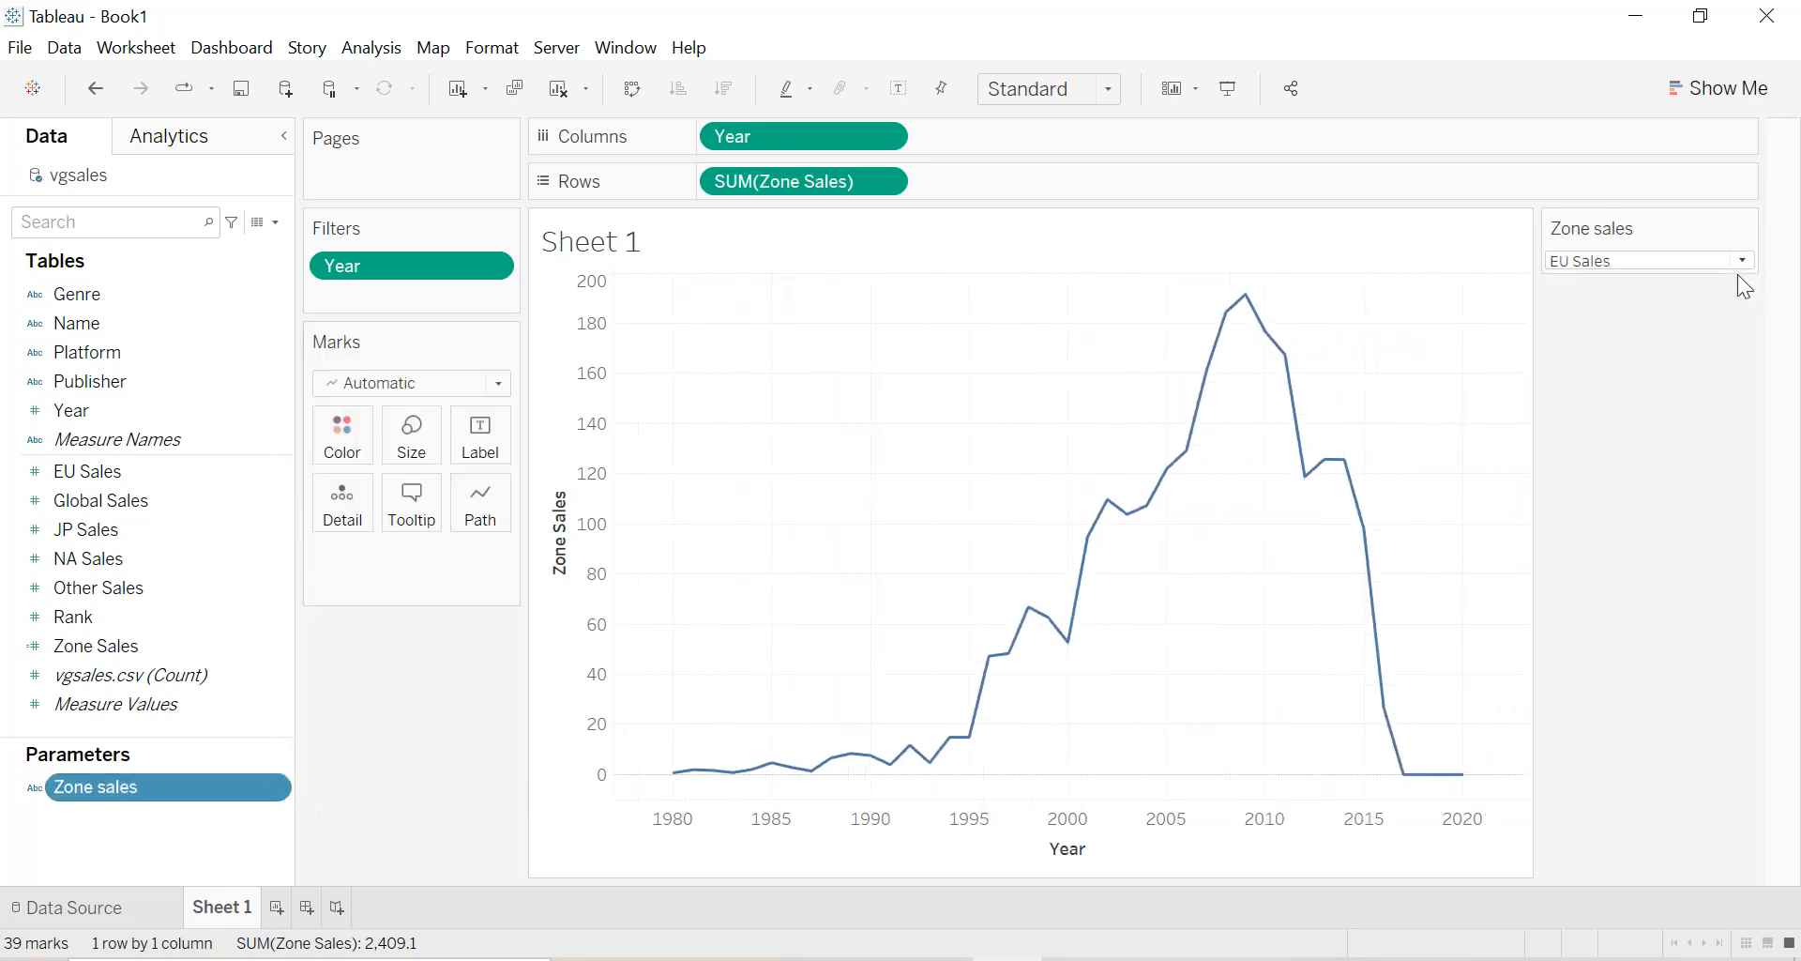
{"action": "left_click", "coordinate": [1743, 262]}
{"action": "left_click", "coordinate": [1650, 305]}
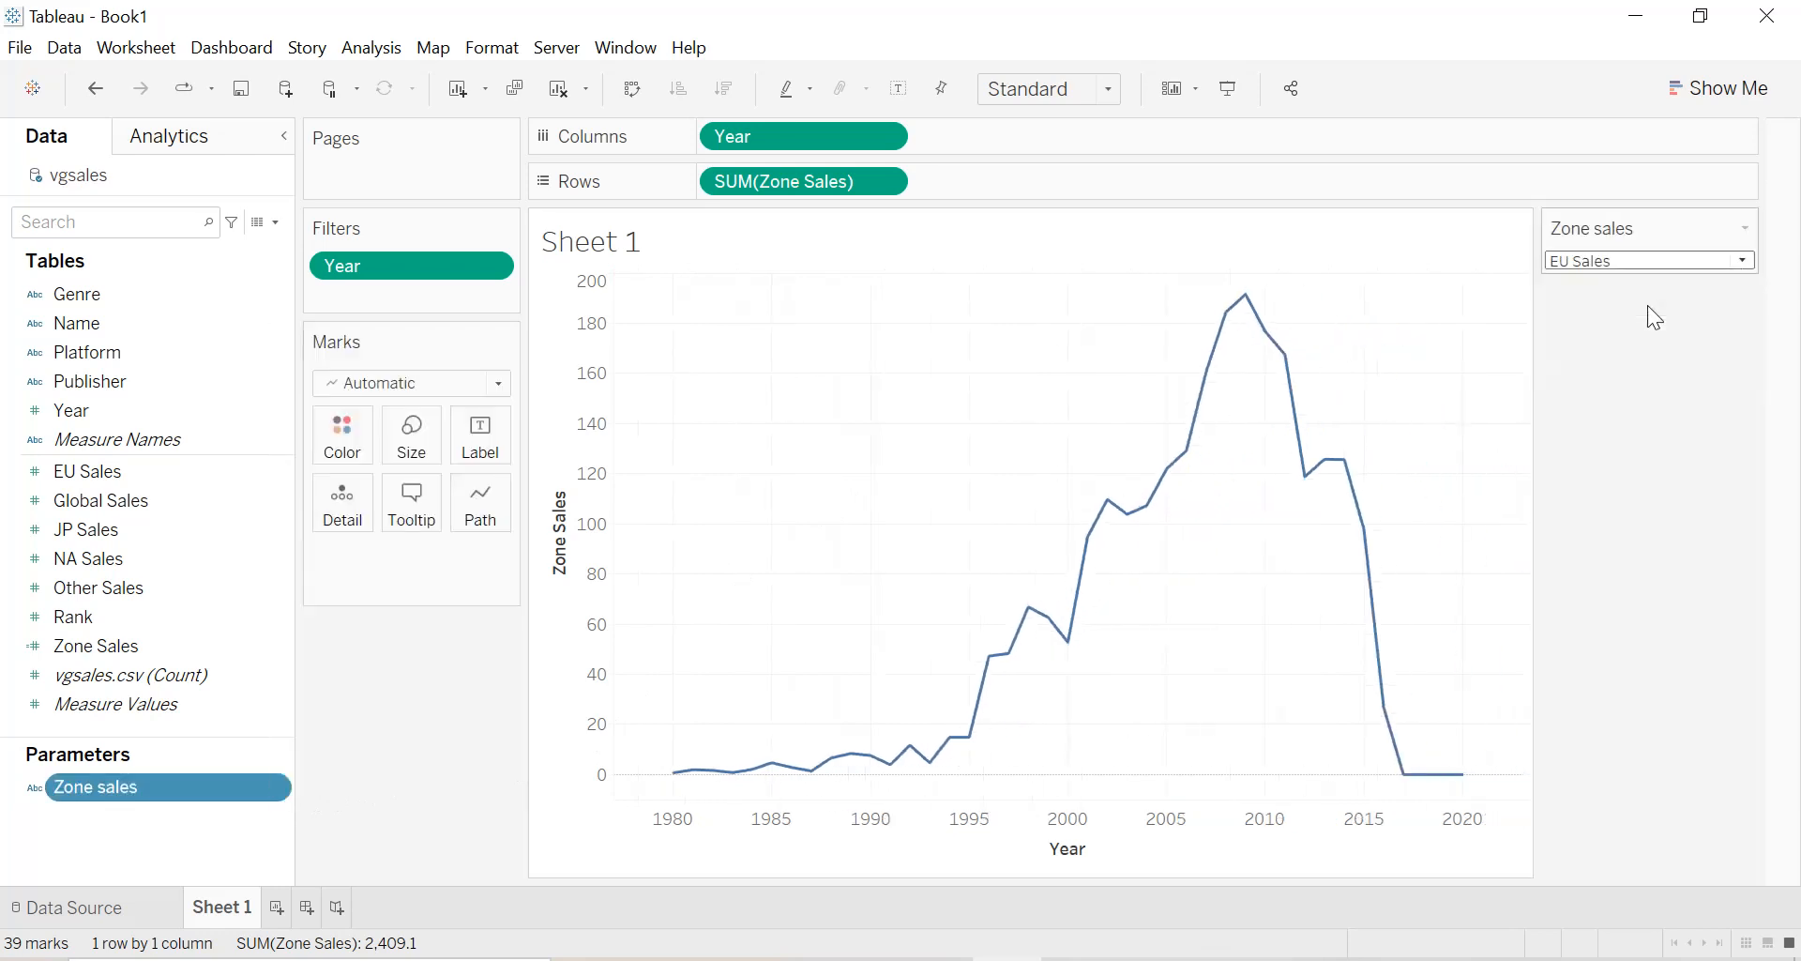
{"action": "left_click", "coordinate": [1657, 261]}
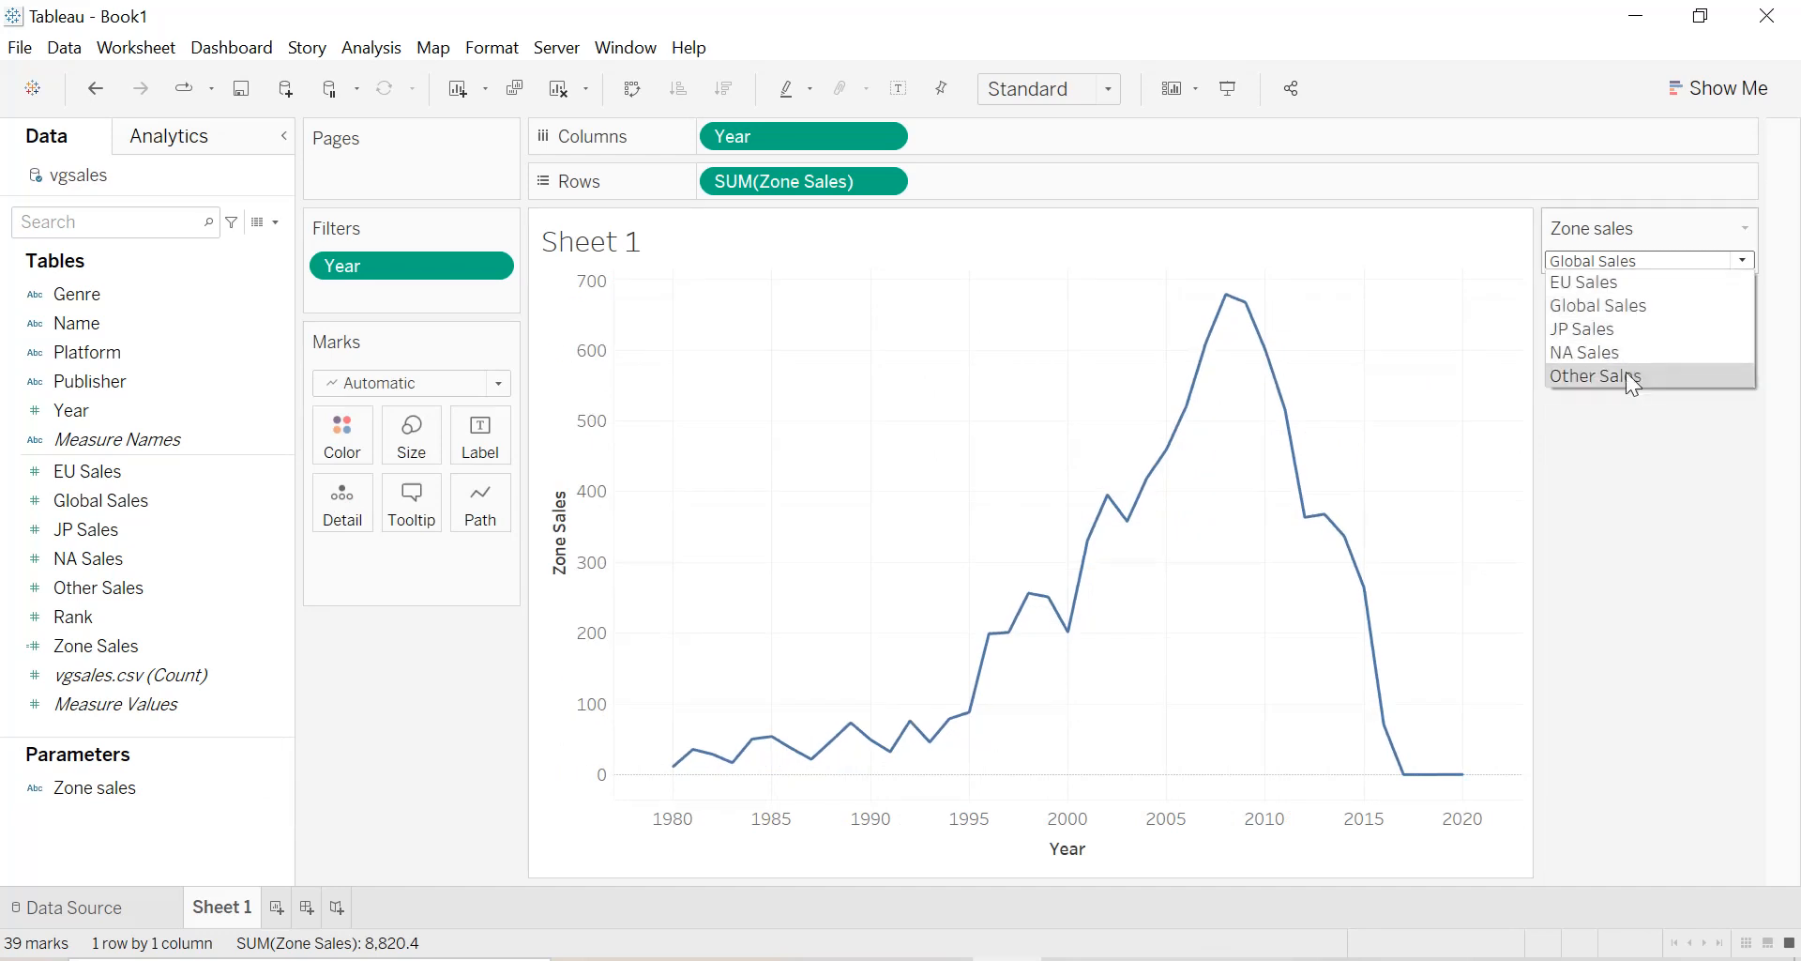
{"action": "left_click", "coordinate": [1625, 375]}
{"action": "left_click", "coordinate": [1630, 268]}
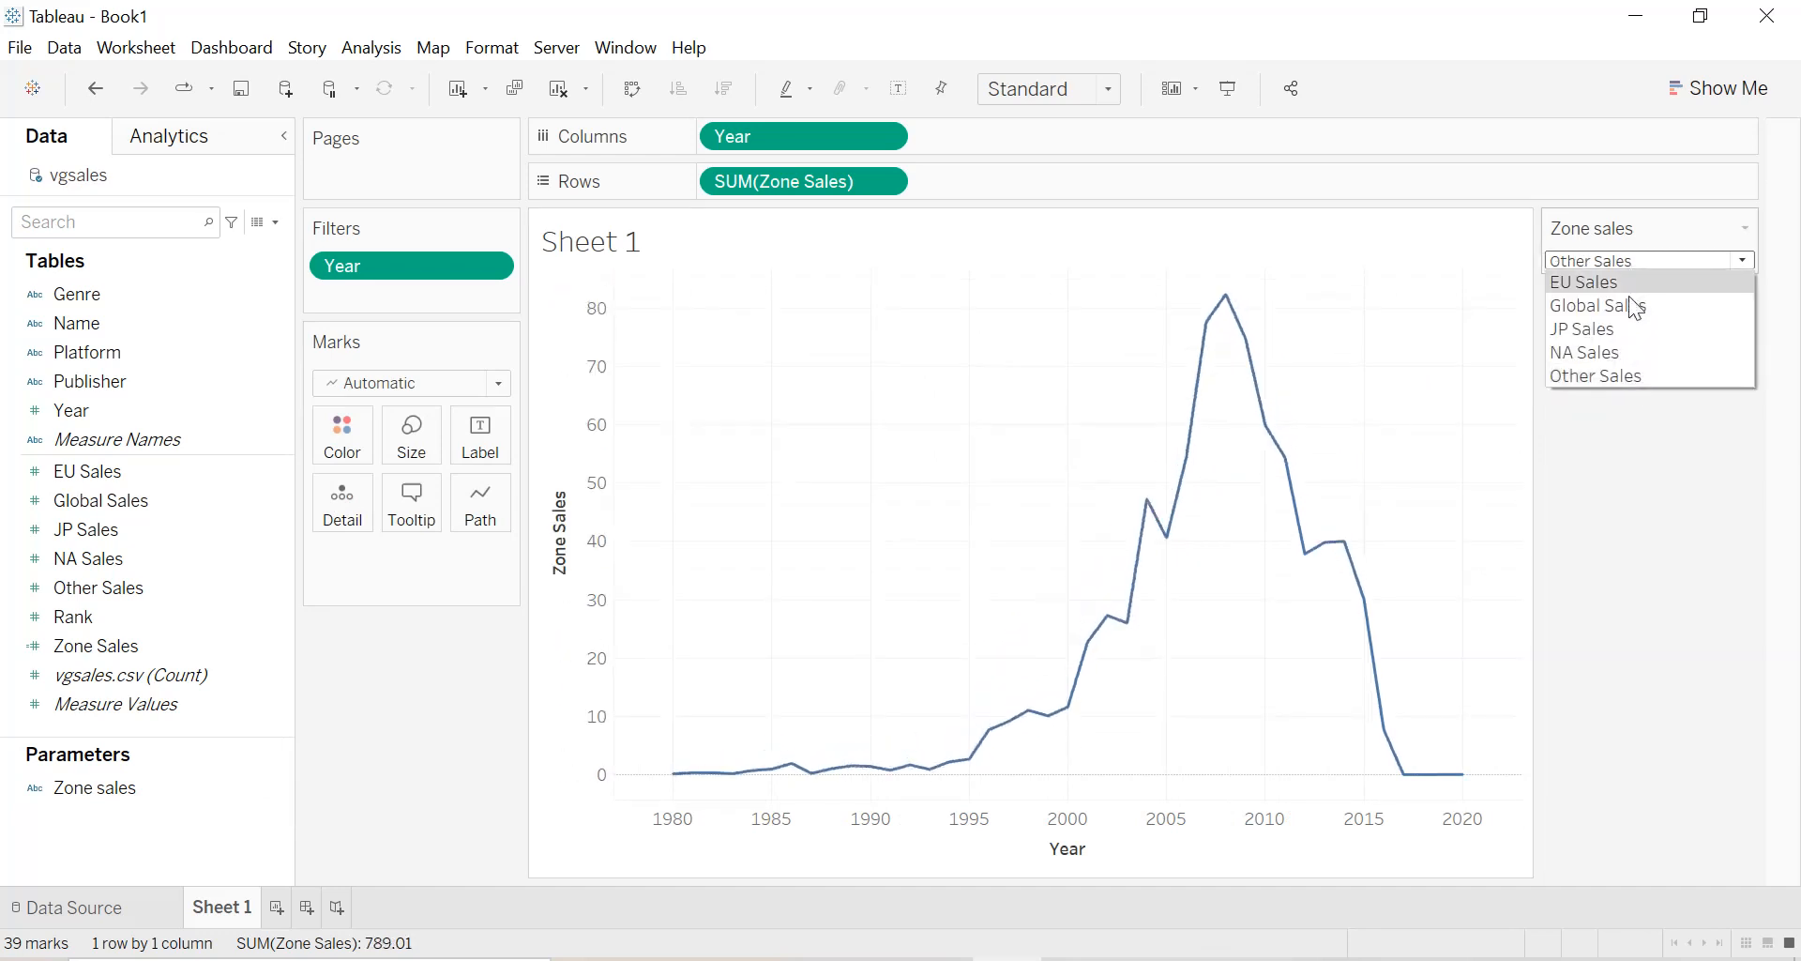
{"action": "left_click", "coordinate": [1619, 351]}
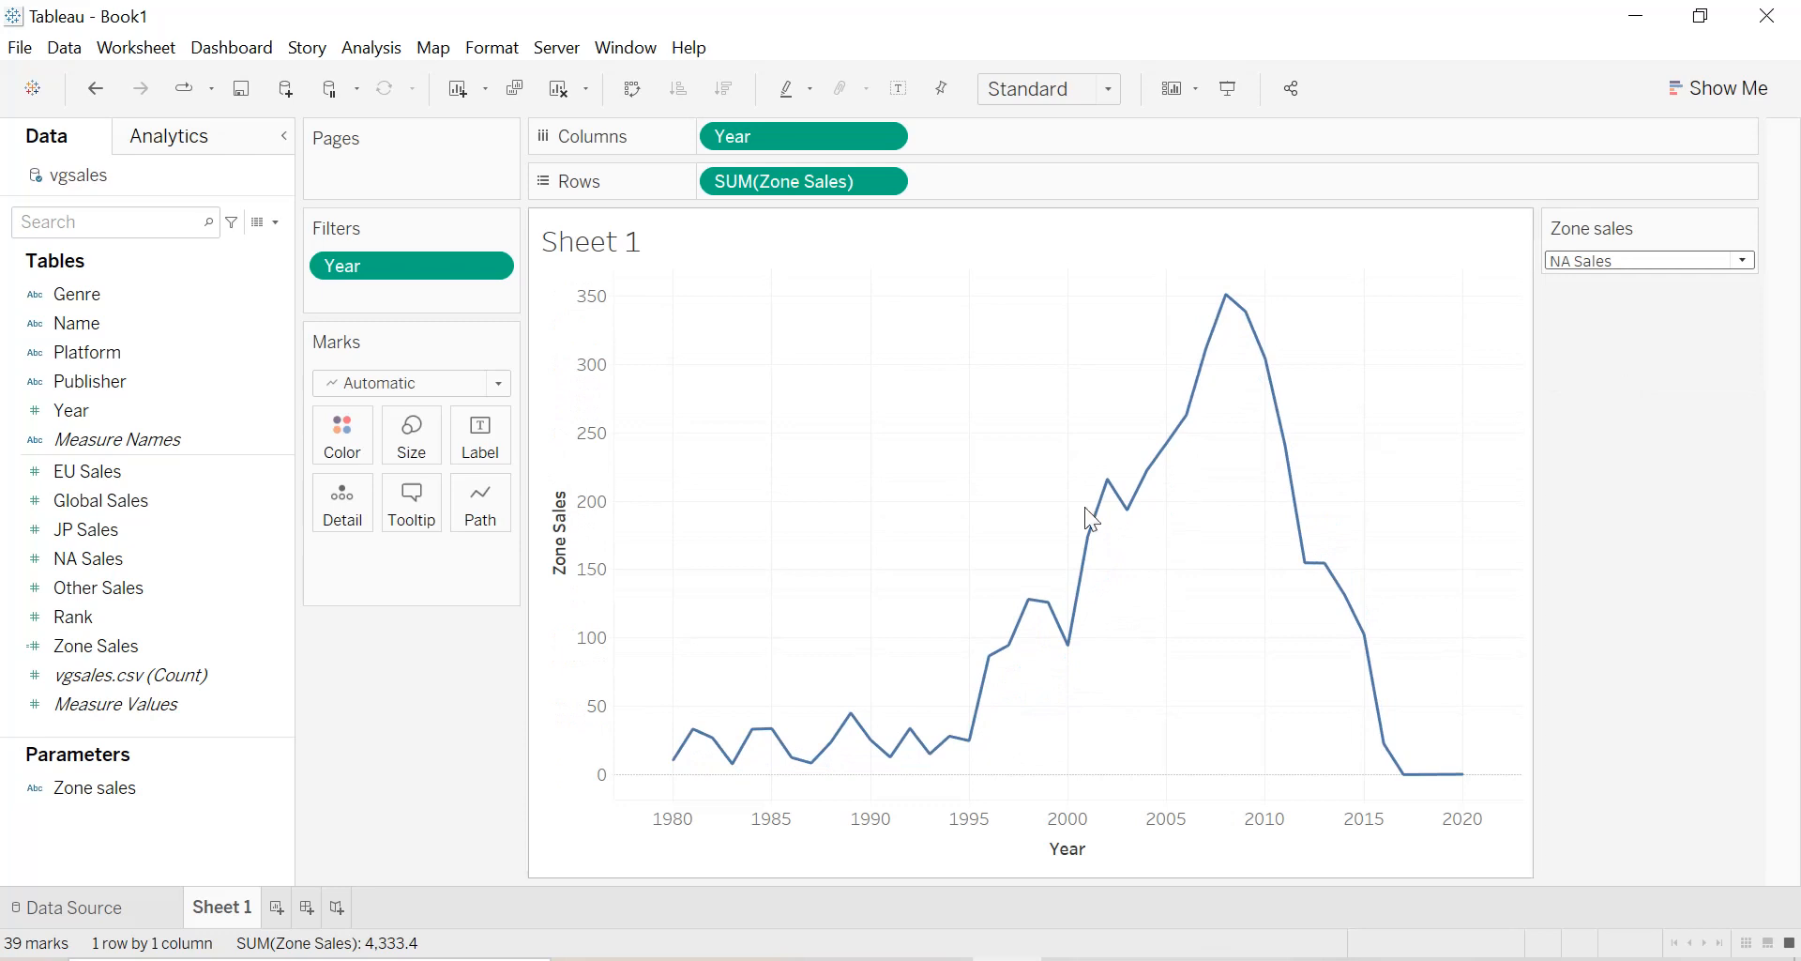
Rename Sheet 1 as "Sales by years".
{"action": "double_click", "coordinate": [218, 910]}
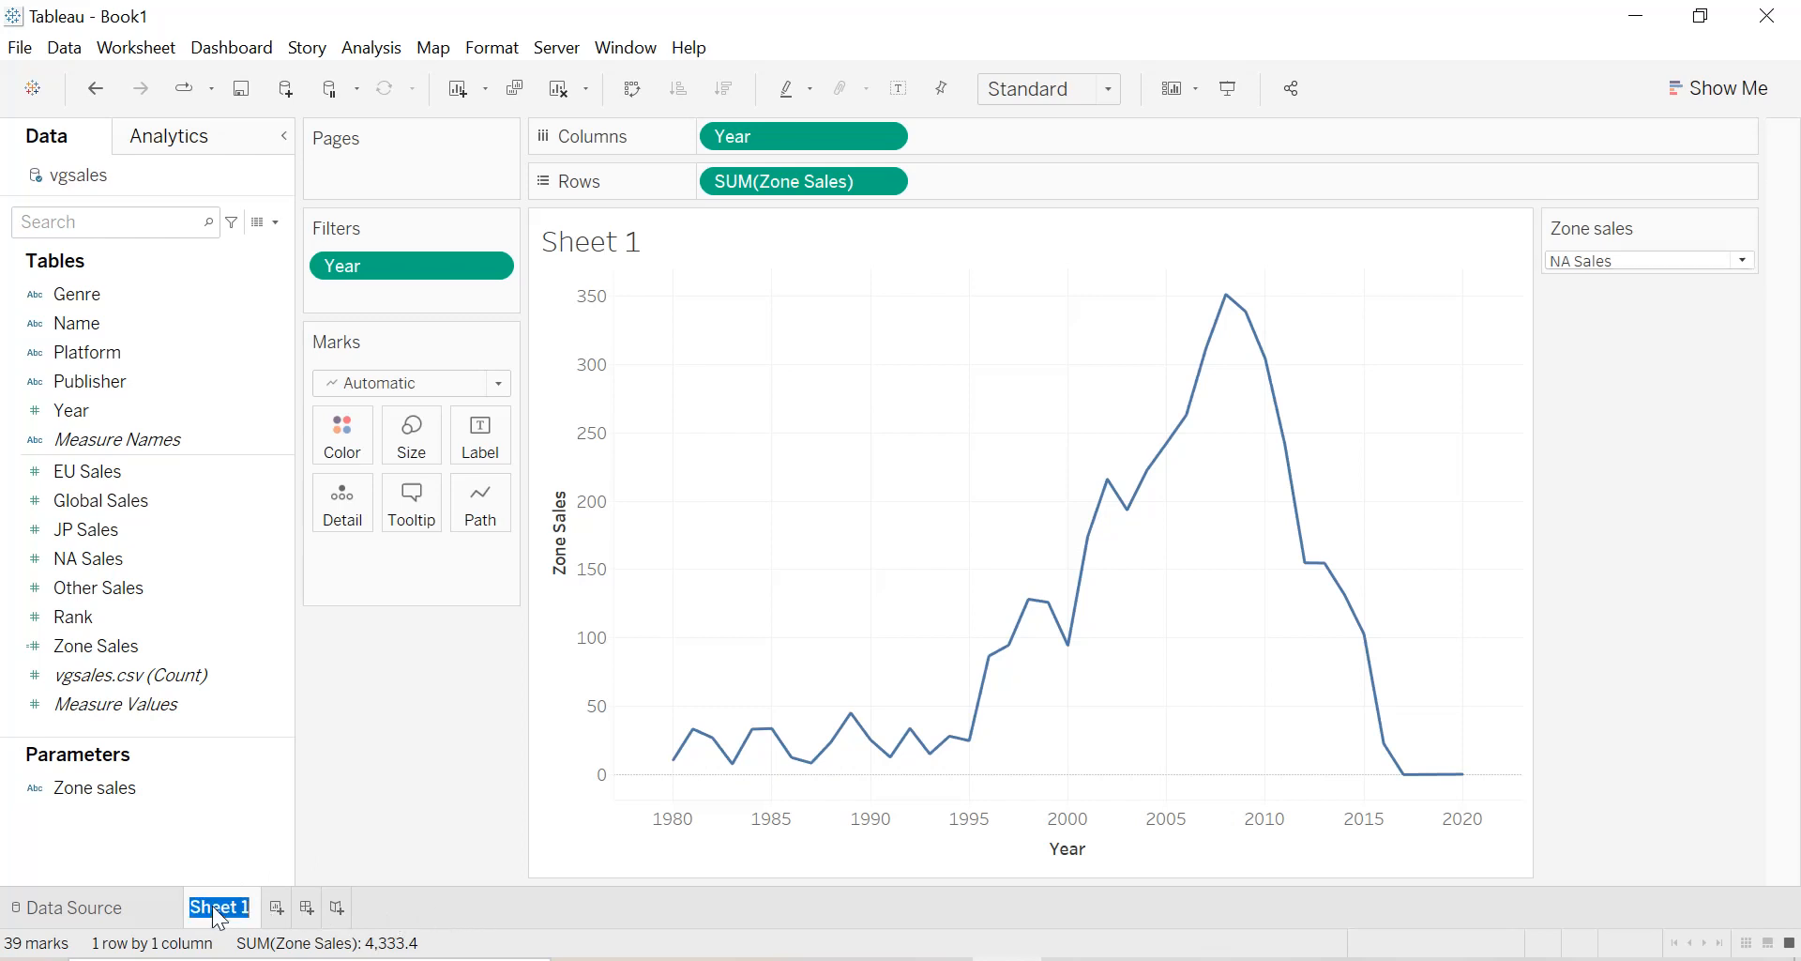
{"action": "type", "text": "Sales by years"}
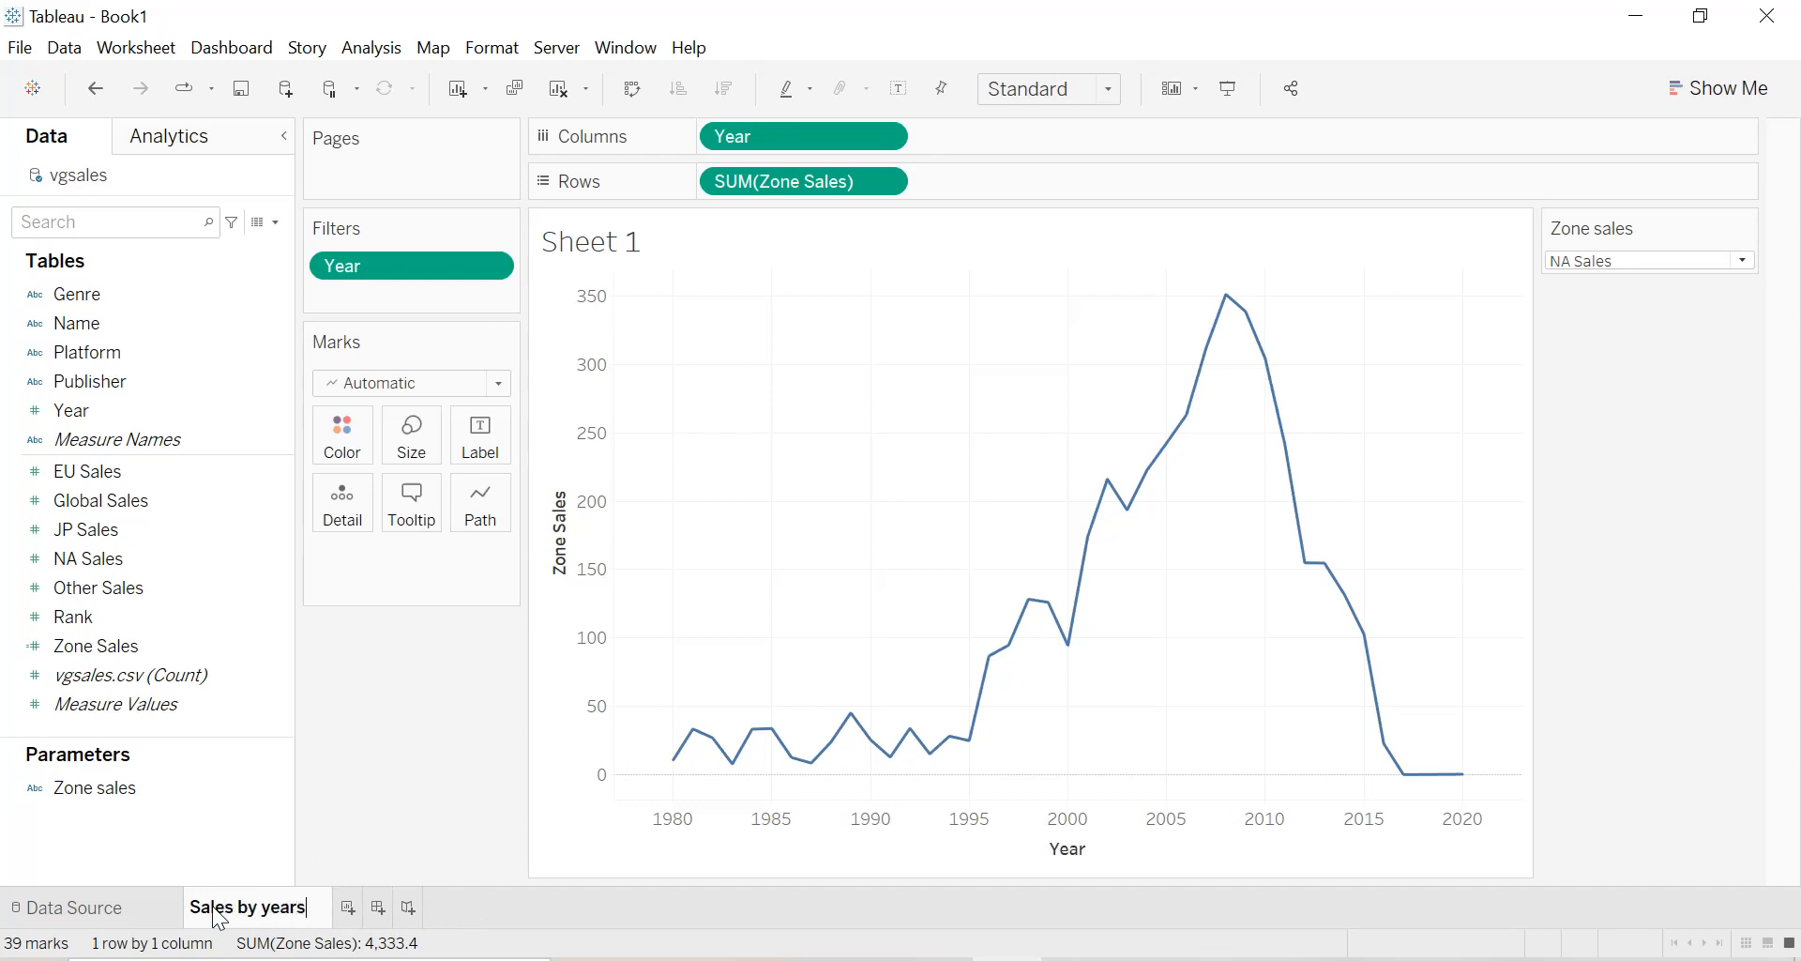
{"action": "key", "text": "Return"}
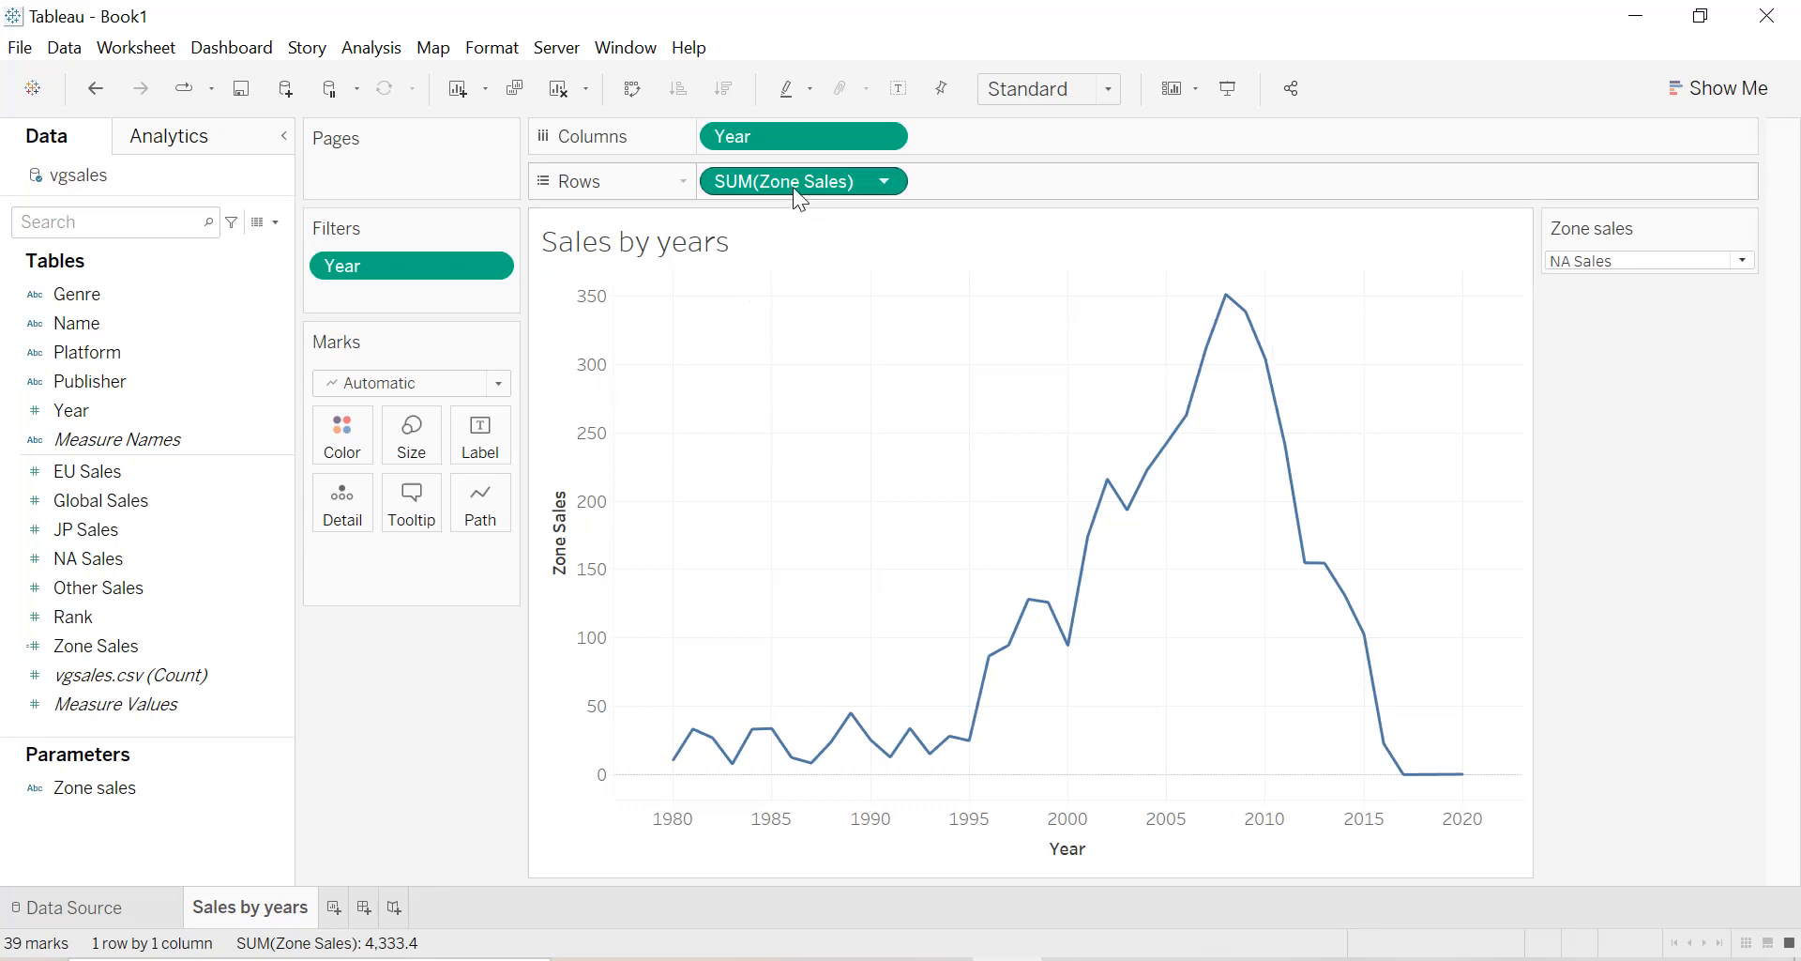
Duplicate SUM(Zone Sales) on Rows as a second chart and color all the lines black.
{"action": "left_click_drag", "start_coordinate": [793, 187], "coordinate": [1052, 197]}
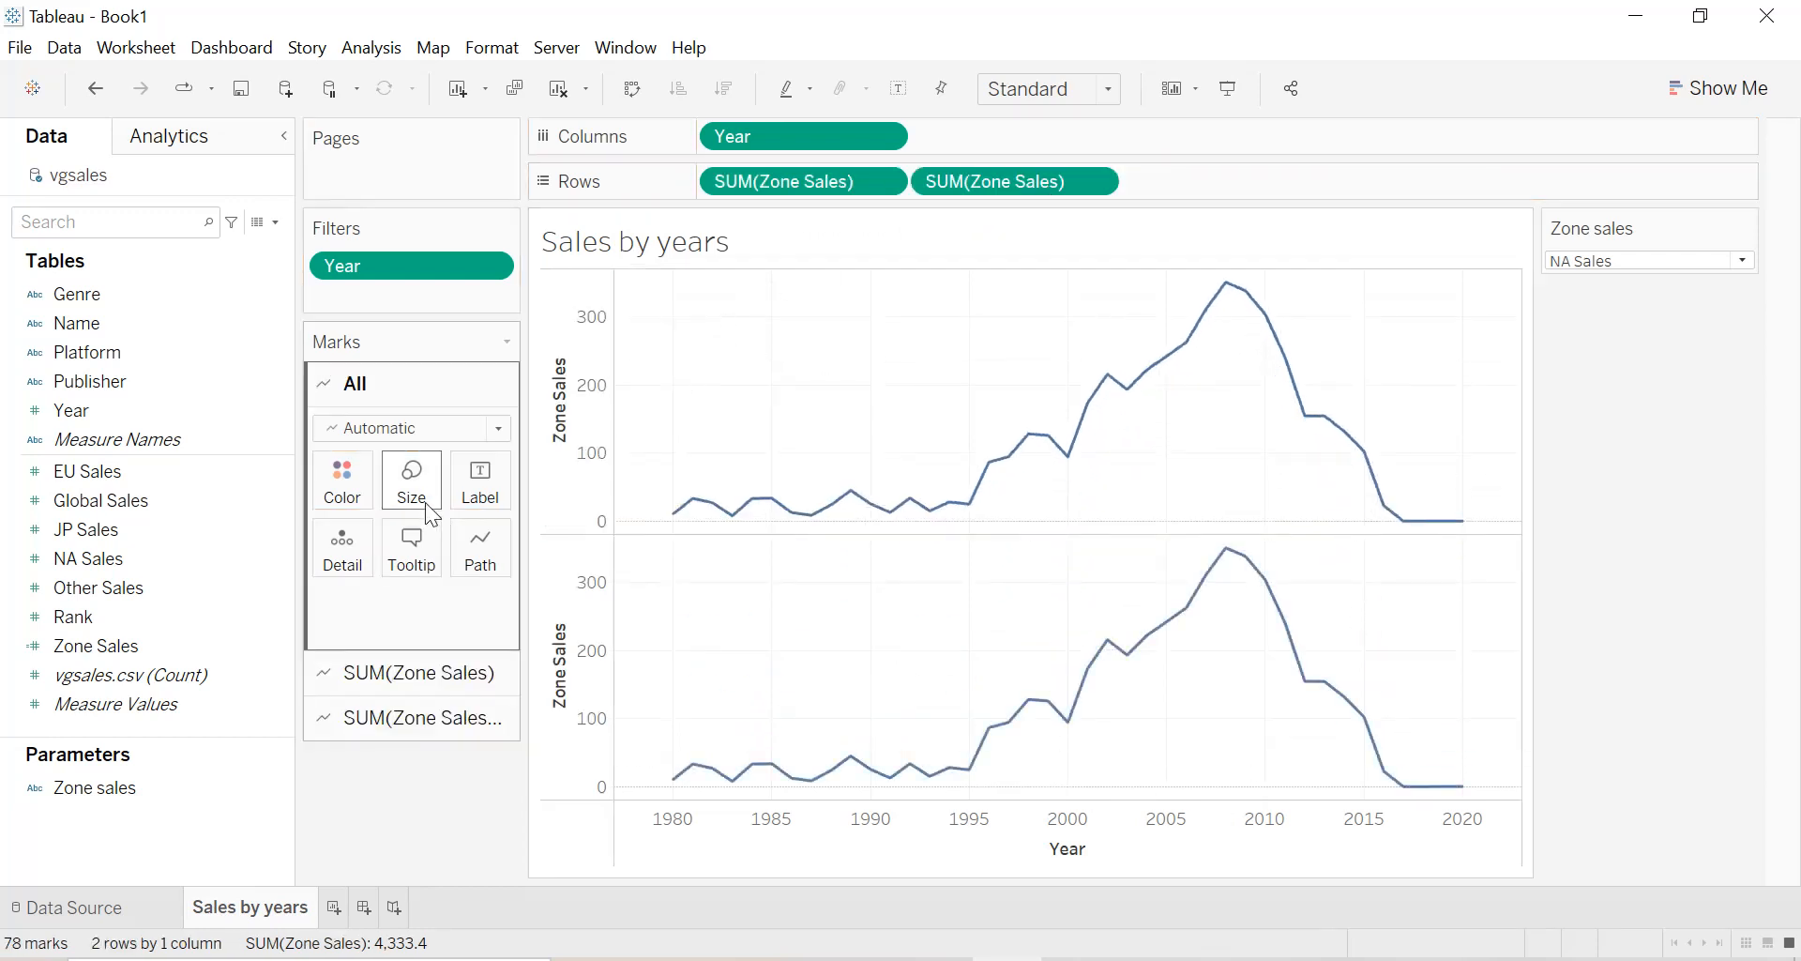
{"action": "left_click", "coordinate": [341, 497]}
{"action": "left_click", "coordinate": [347, 557]}
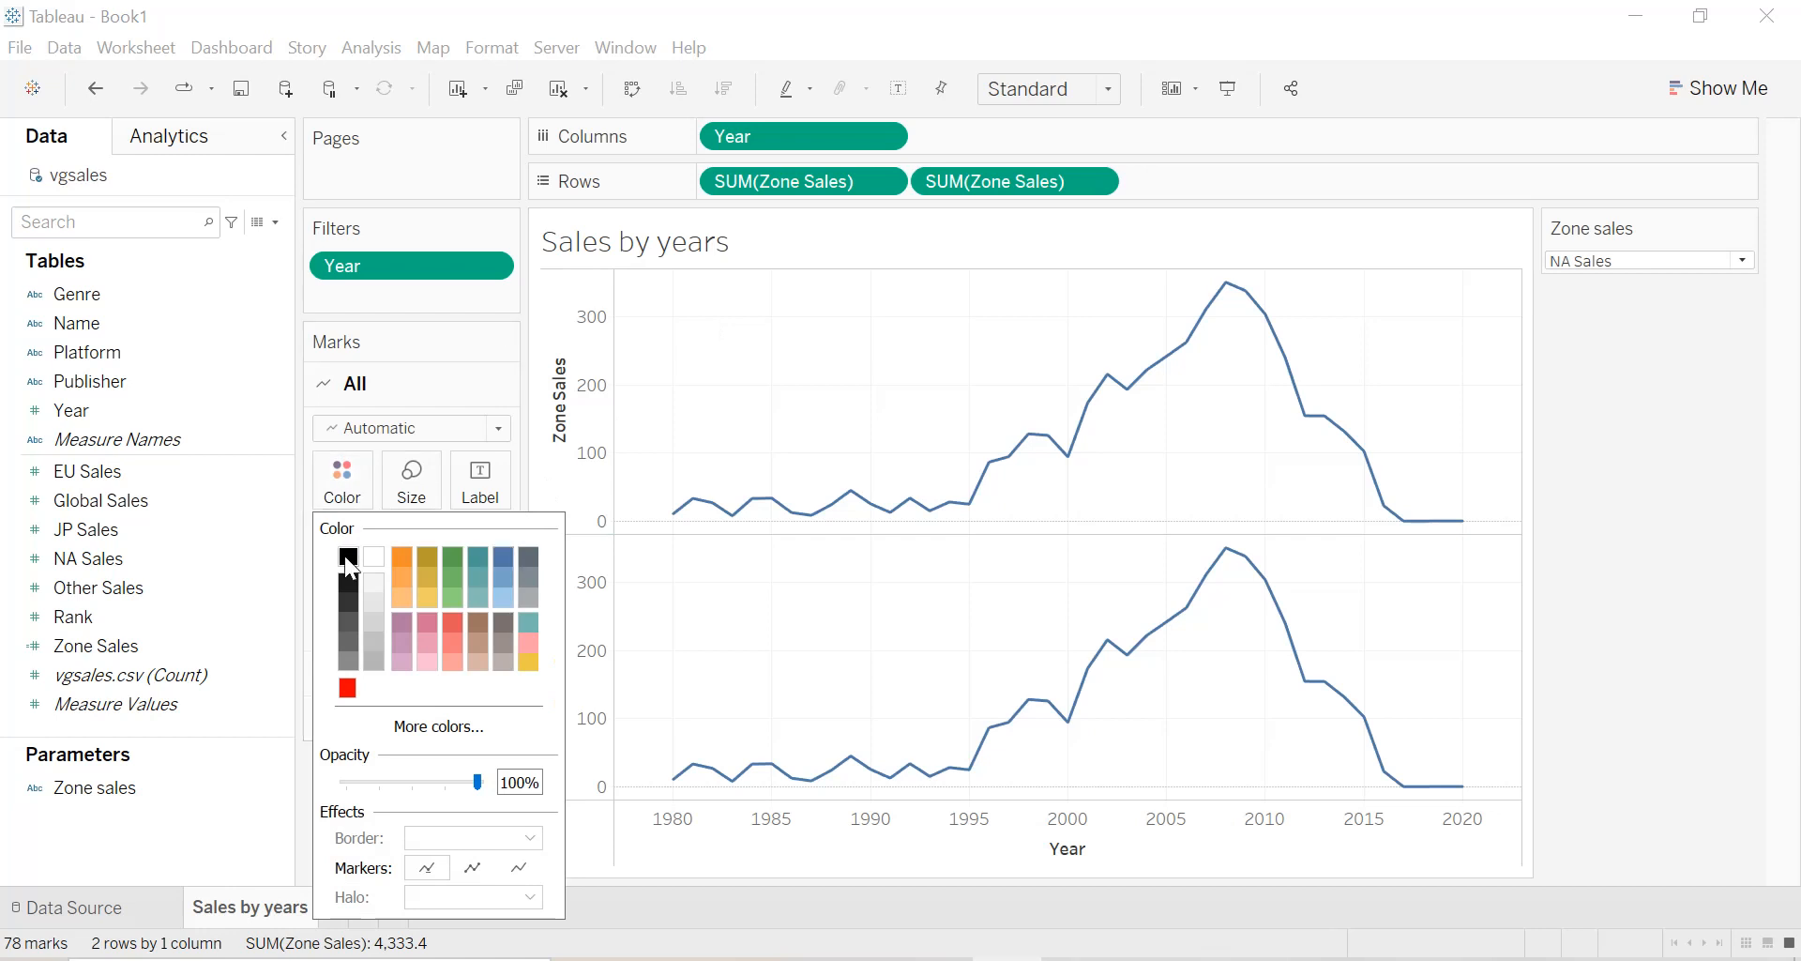
{"action": "left_click", "coordinate": [790, 429]}
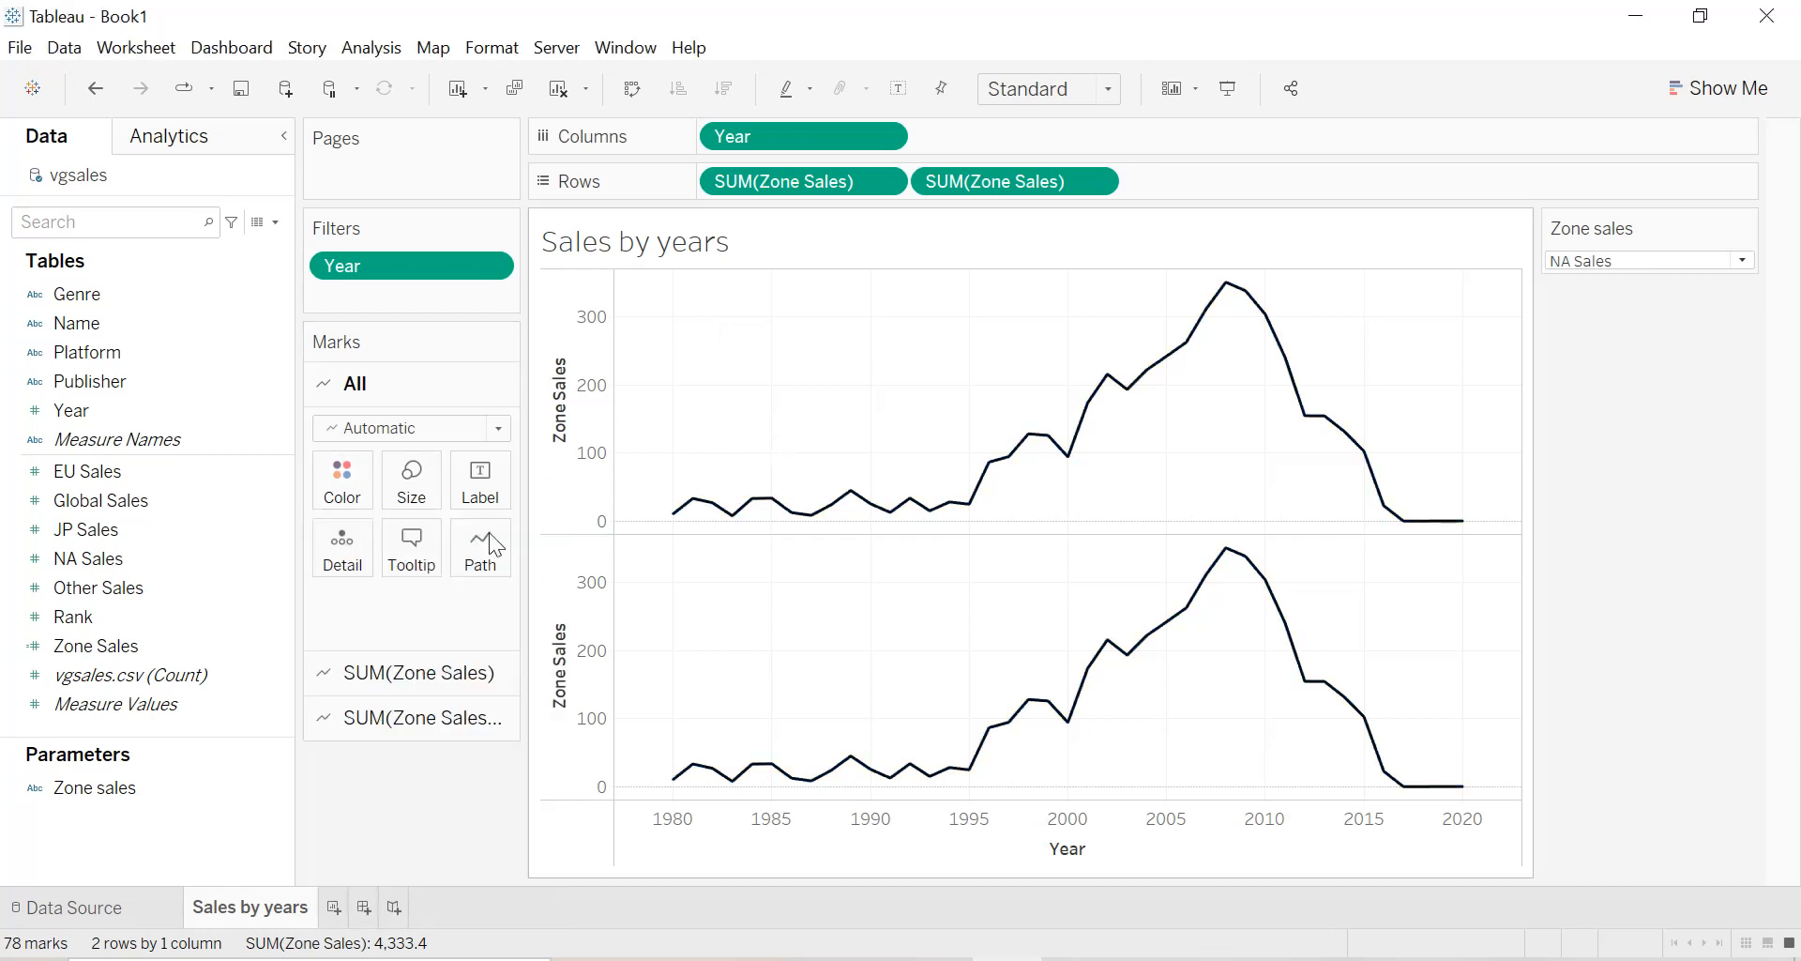
Change the mark type of the second SUM(Zone Sales) chart to Area.
{"action": "left_click", "coordinate": [387, 689]}
{"action": "left_click", "coordinate": [377, 718]}
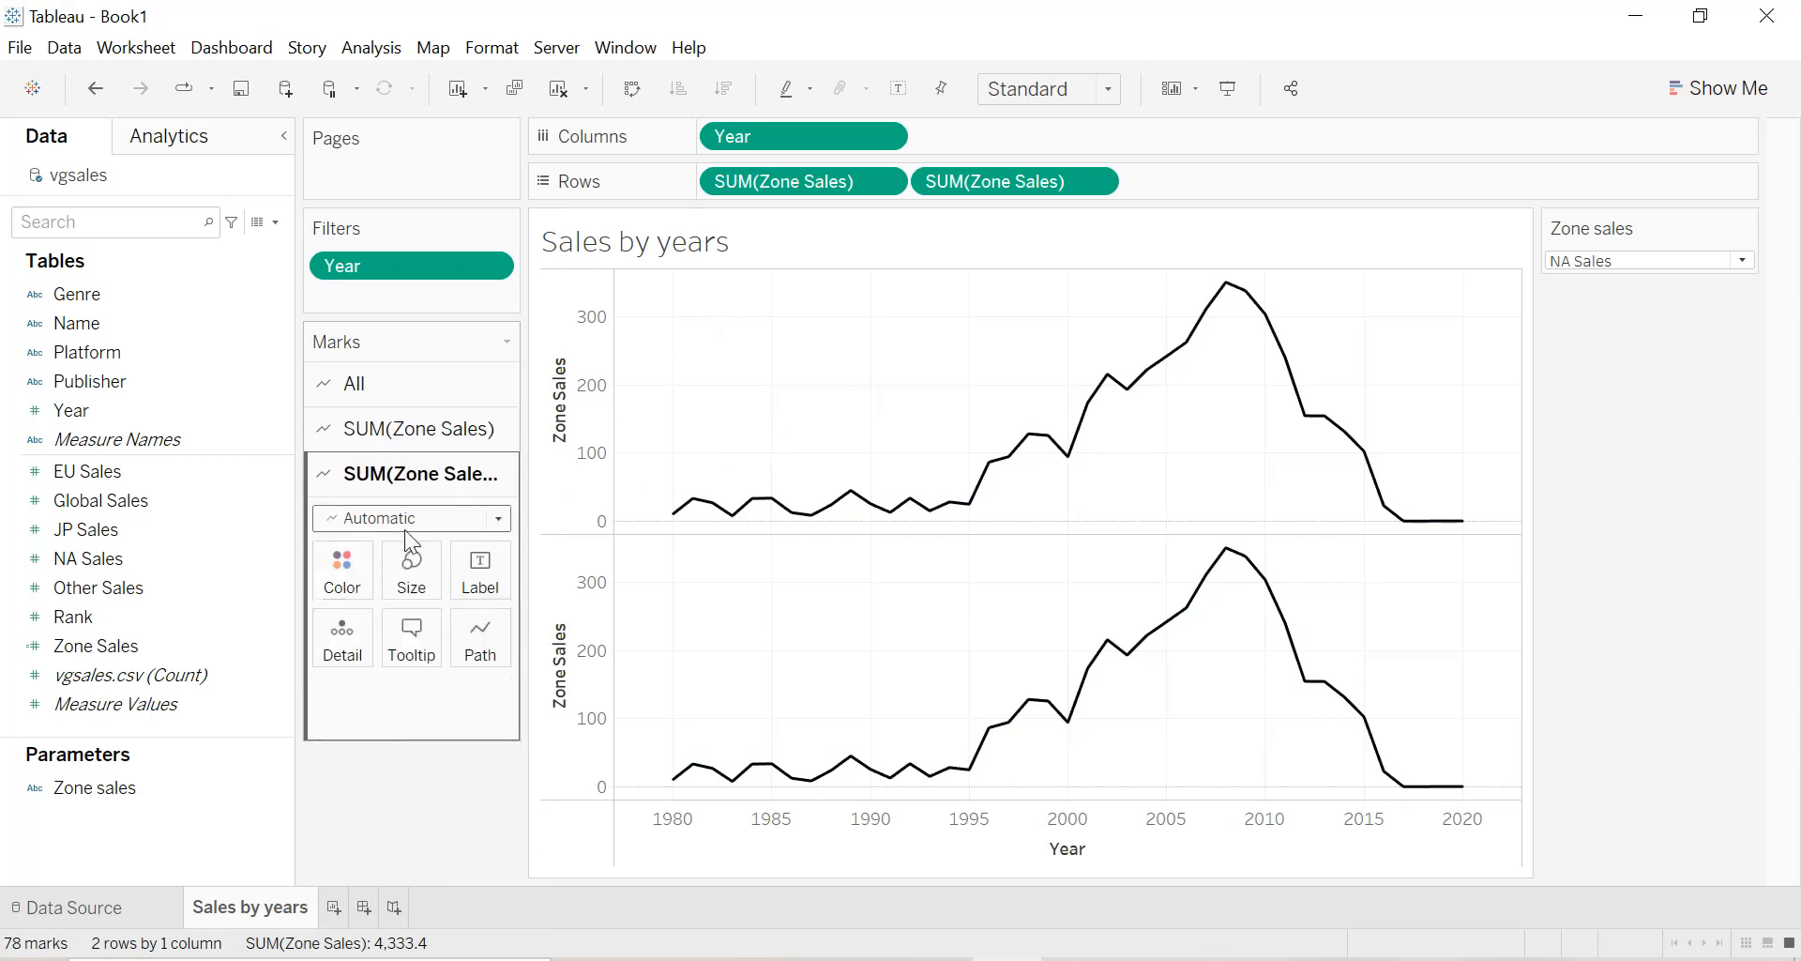
{"action": "left_click", "coordinate": [403, 521]}
{"action": "left_click", "coordinate": [380, 626]}
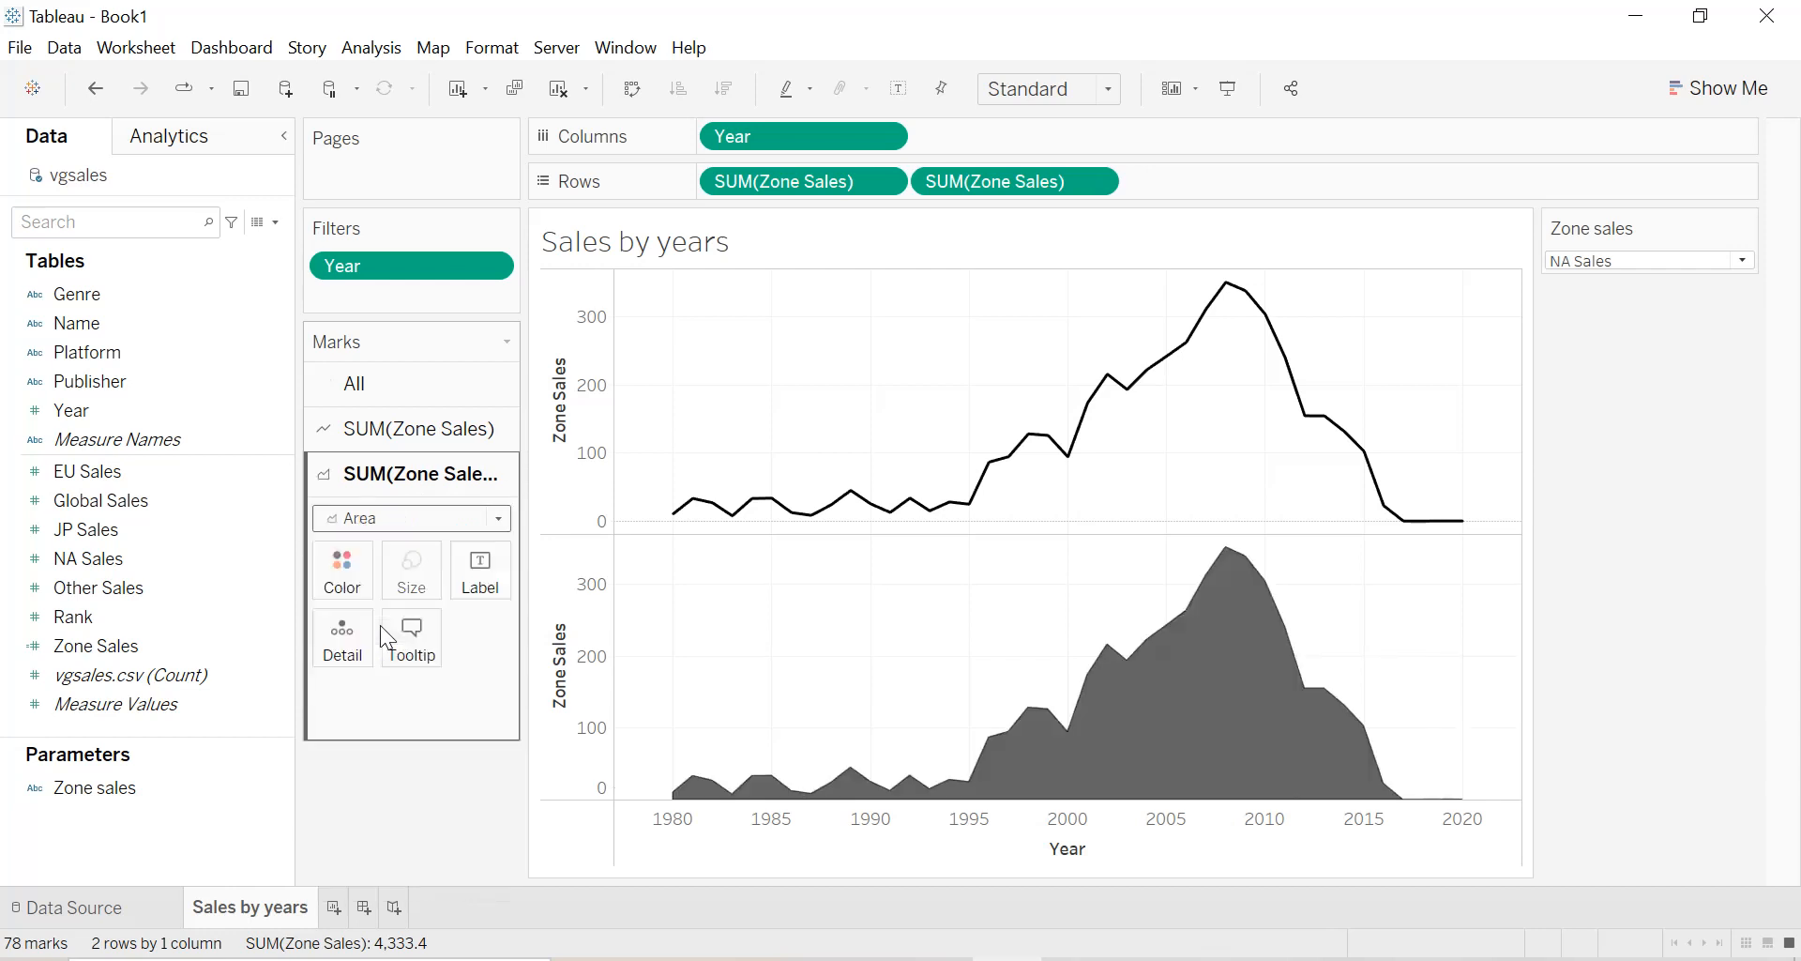
Color the area chart bright blue, picked from the basic colors in the custom color dialog.
{"action": "left_click", "coordinate": [365, 593]}
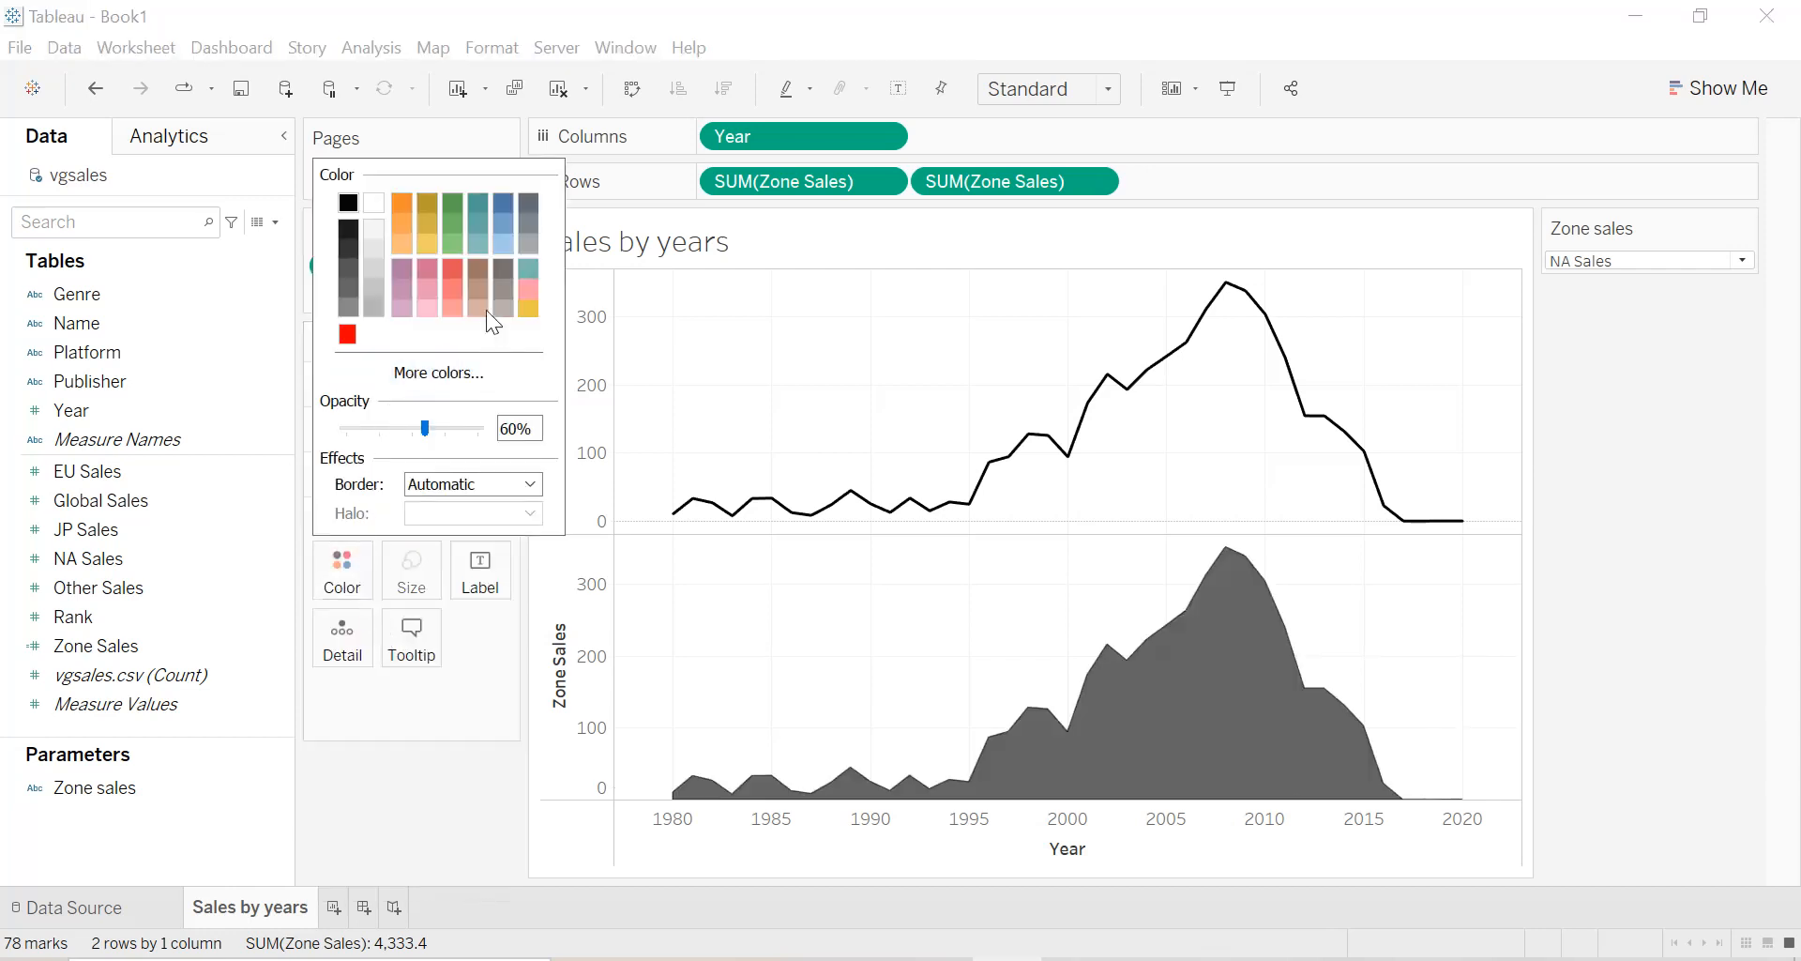
{"action": "left_click", "coordinate": [501, 203]}
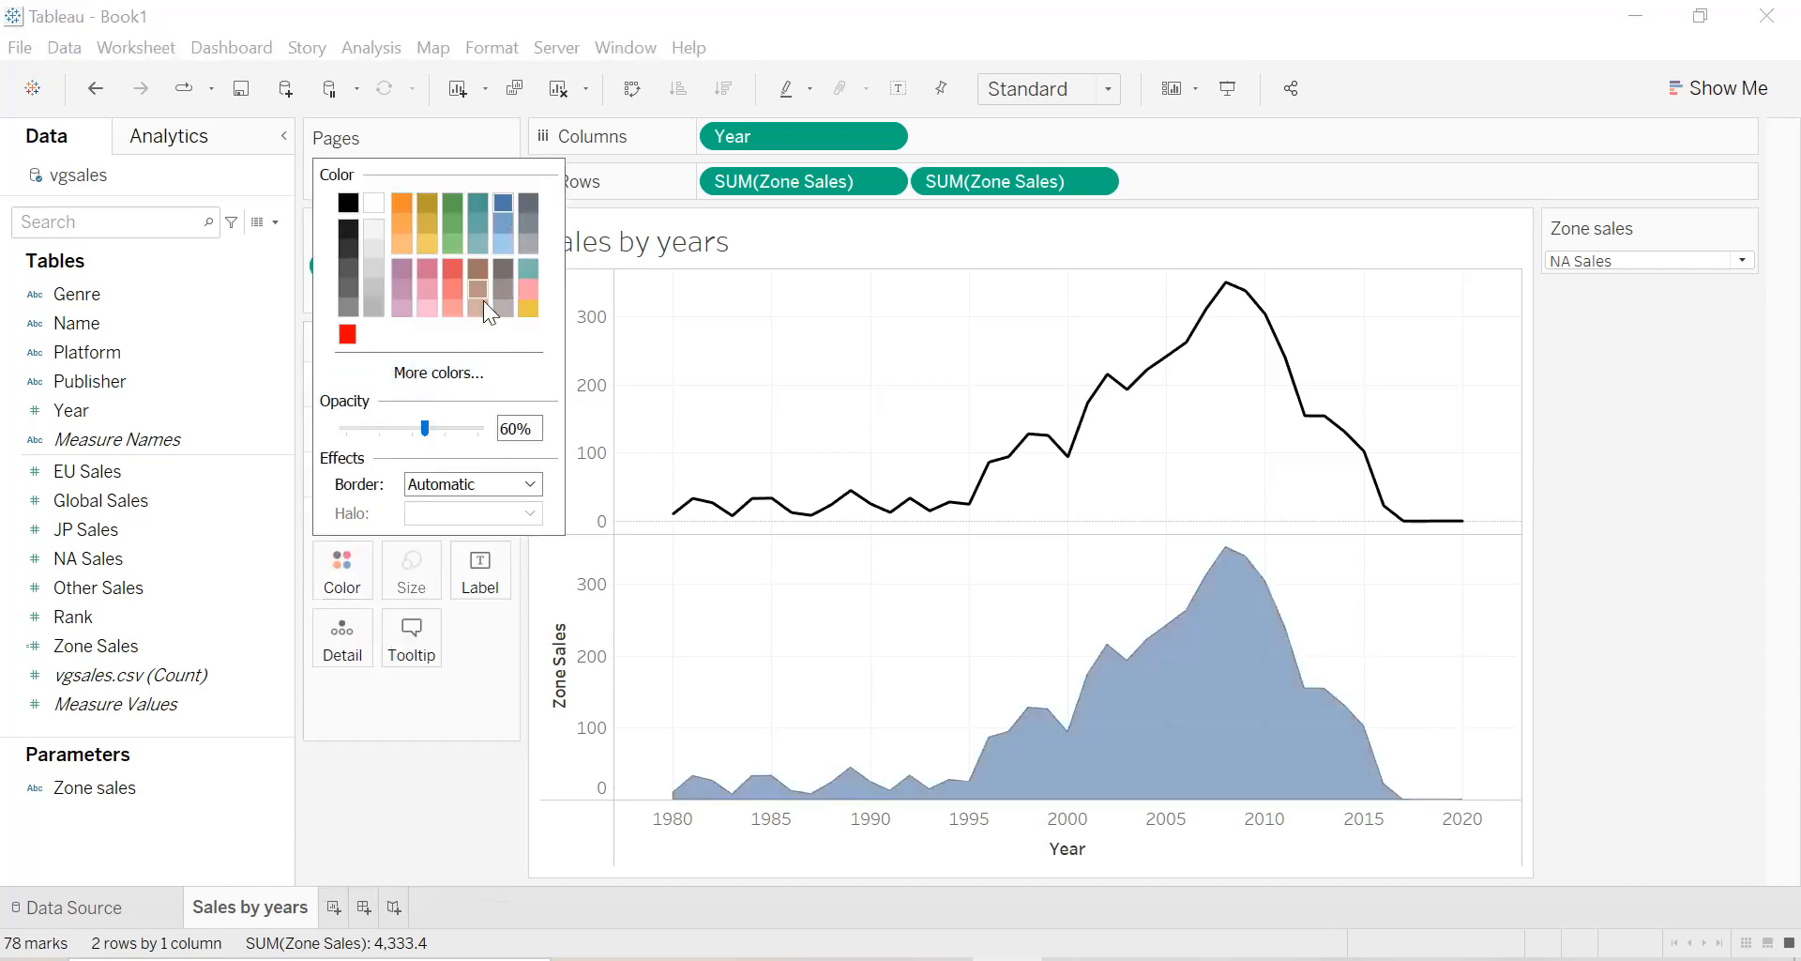
{"action": "left_click", "coordinate": [424, 375]}
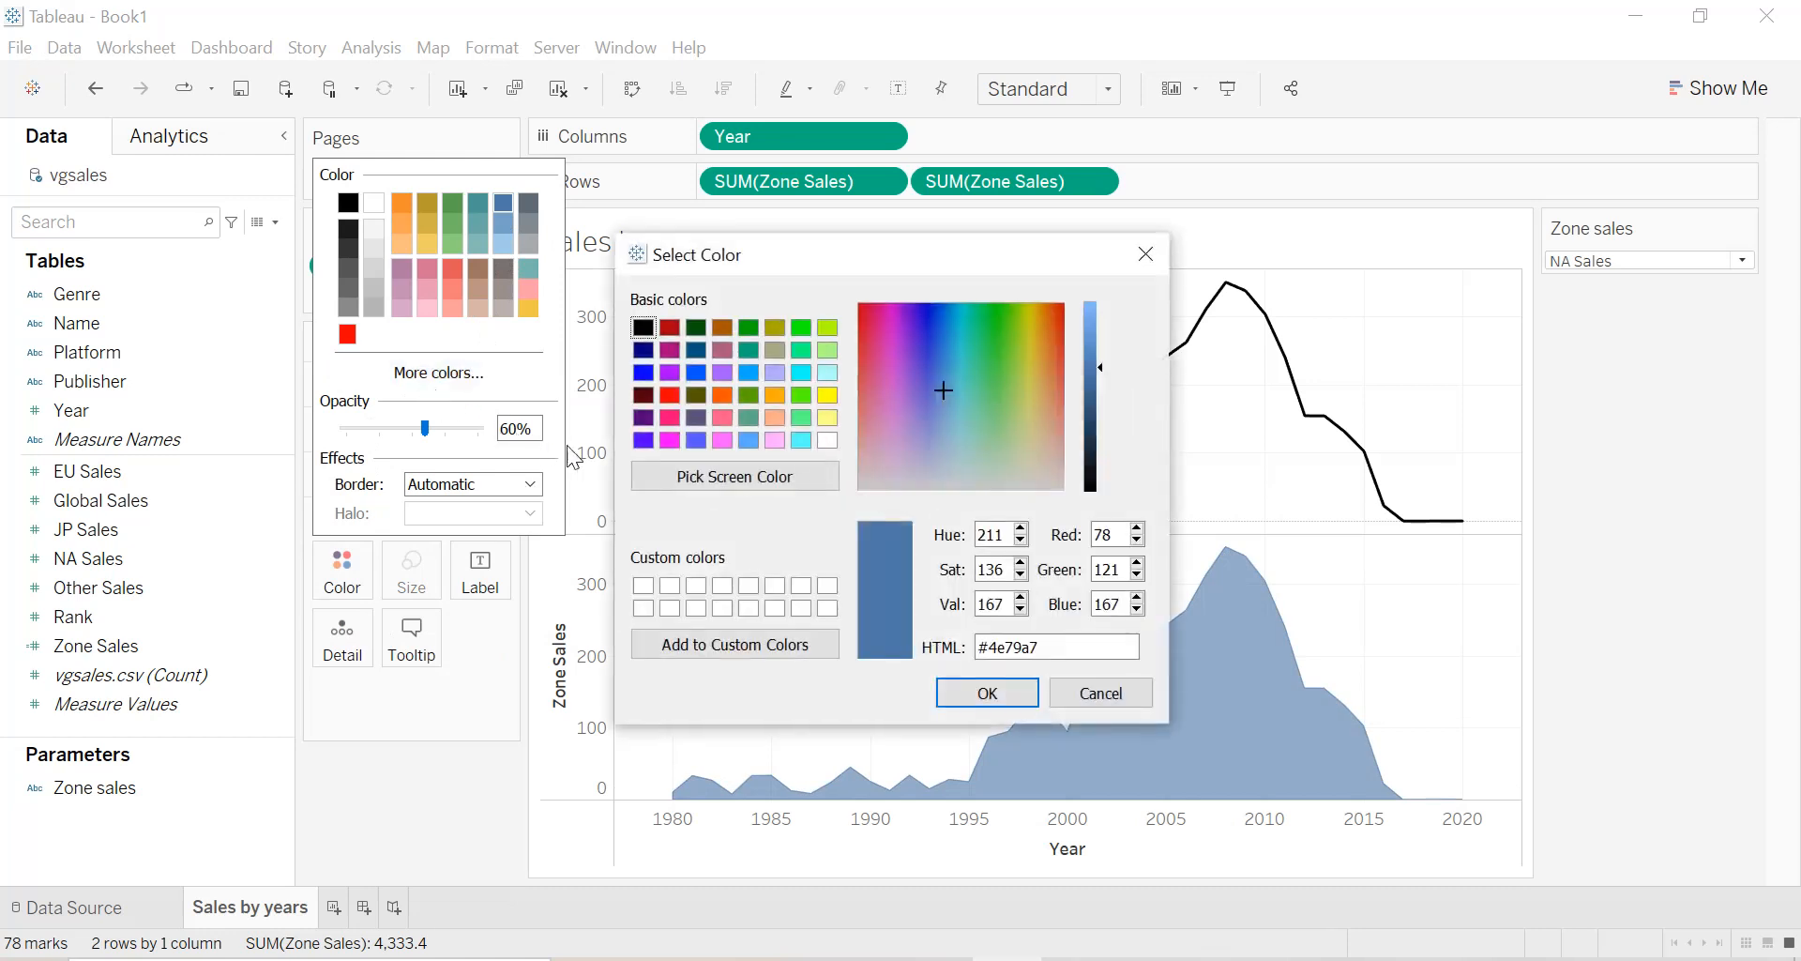
{"action": "left_click", "coordinate": [643, 372]}
{"action": "left_click", "coordinate": [987, 693]}
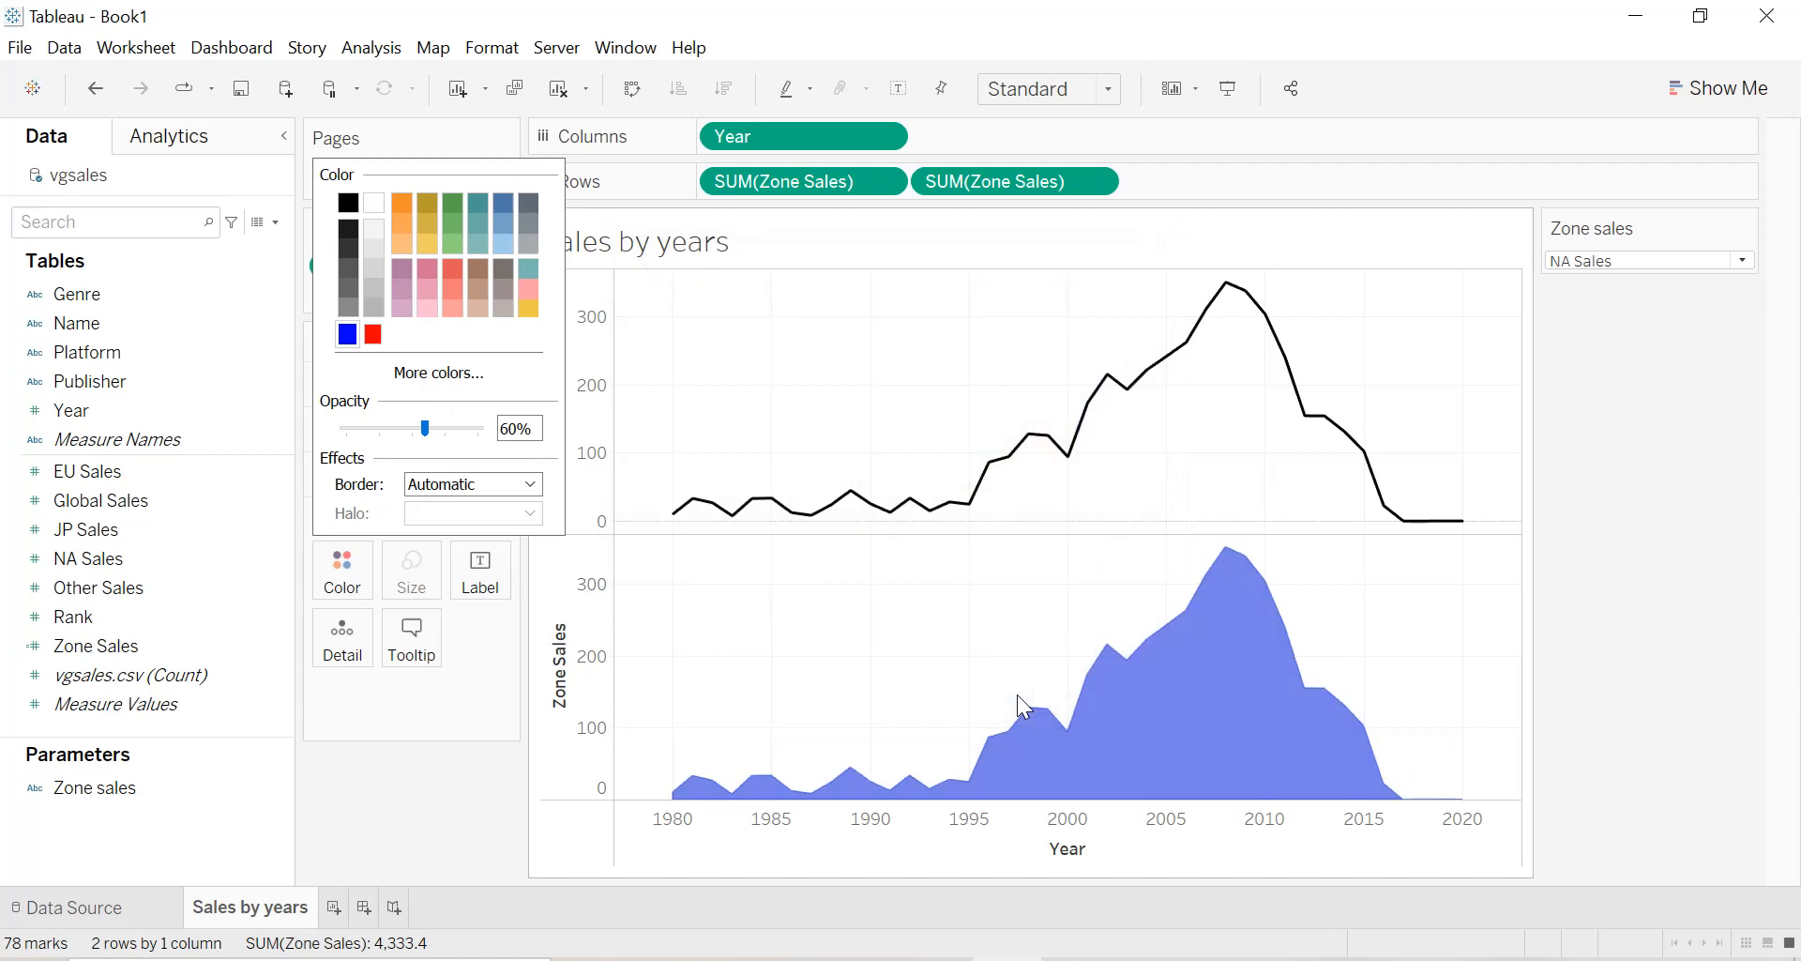
{"action": "left_click", "coordinate": [389, 746]}
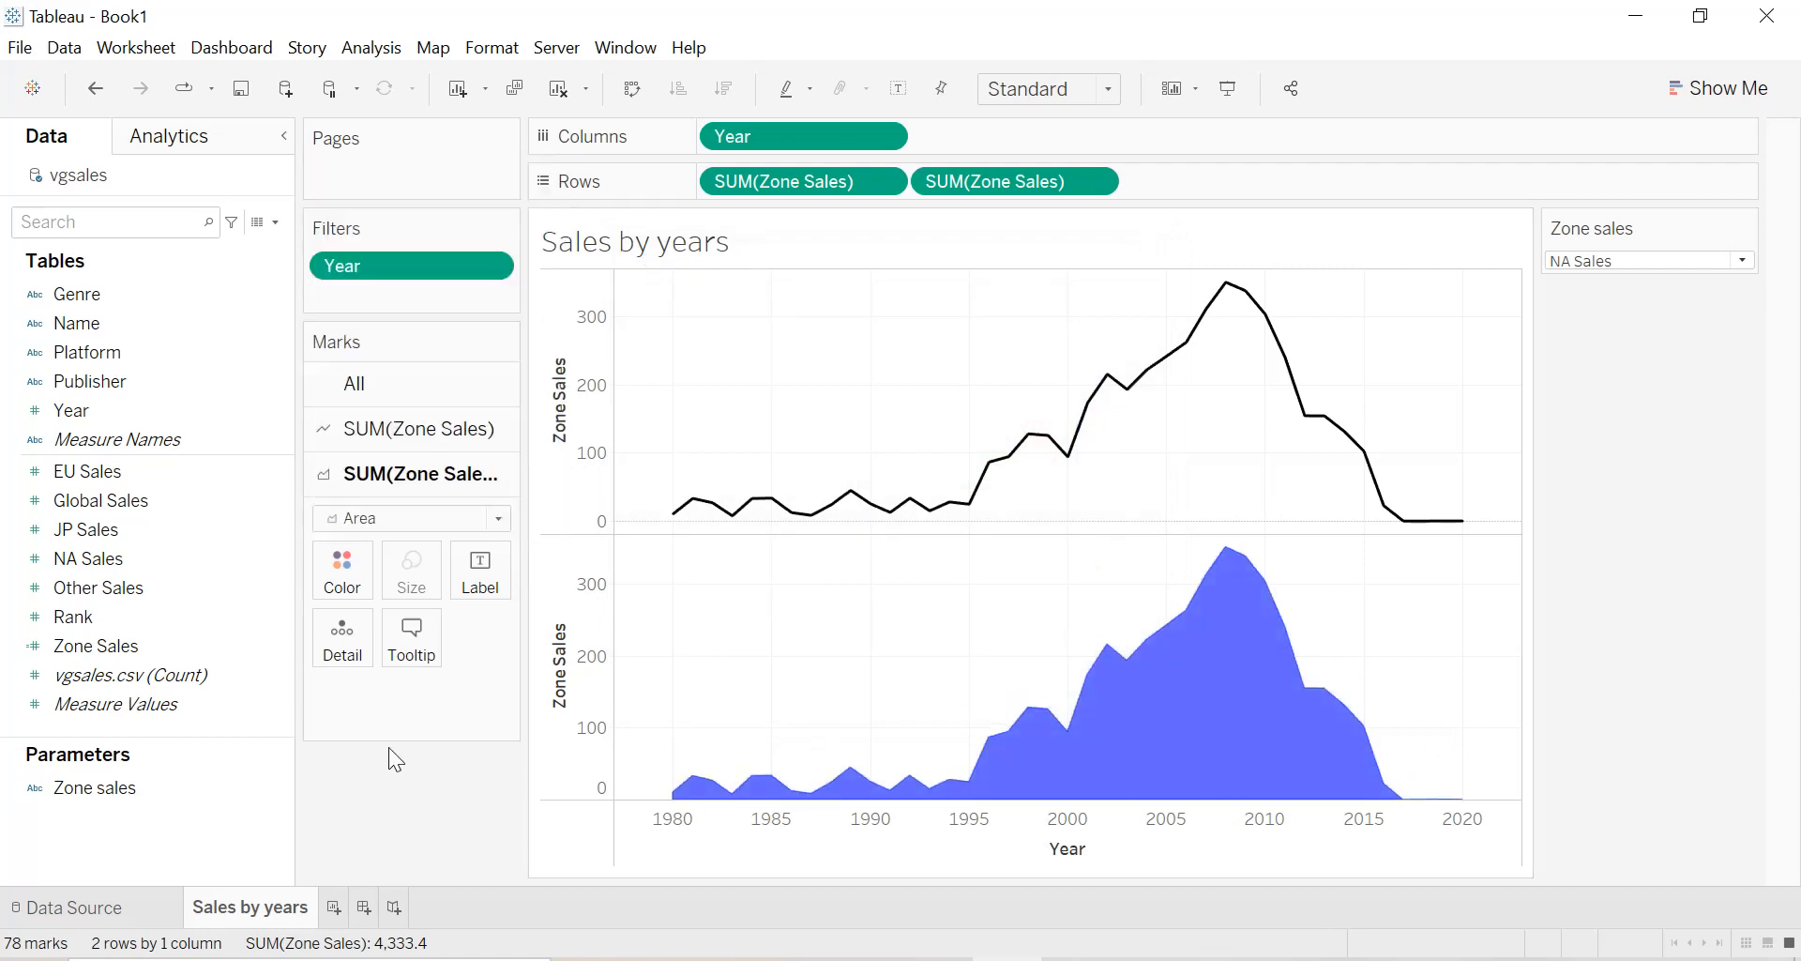
Combine the two SUM(Zone Sales) charts on a dual axis and color the area marks by Genre.
{"action": "left_click", "coordinate": [1095, 181]}
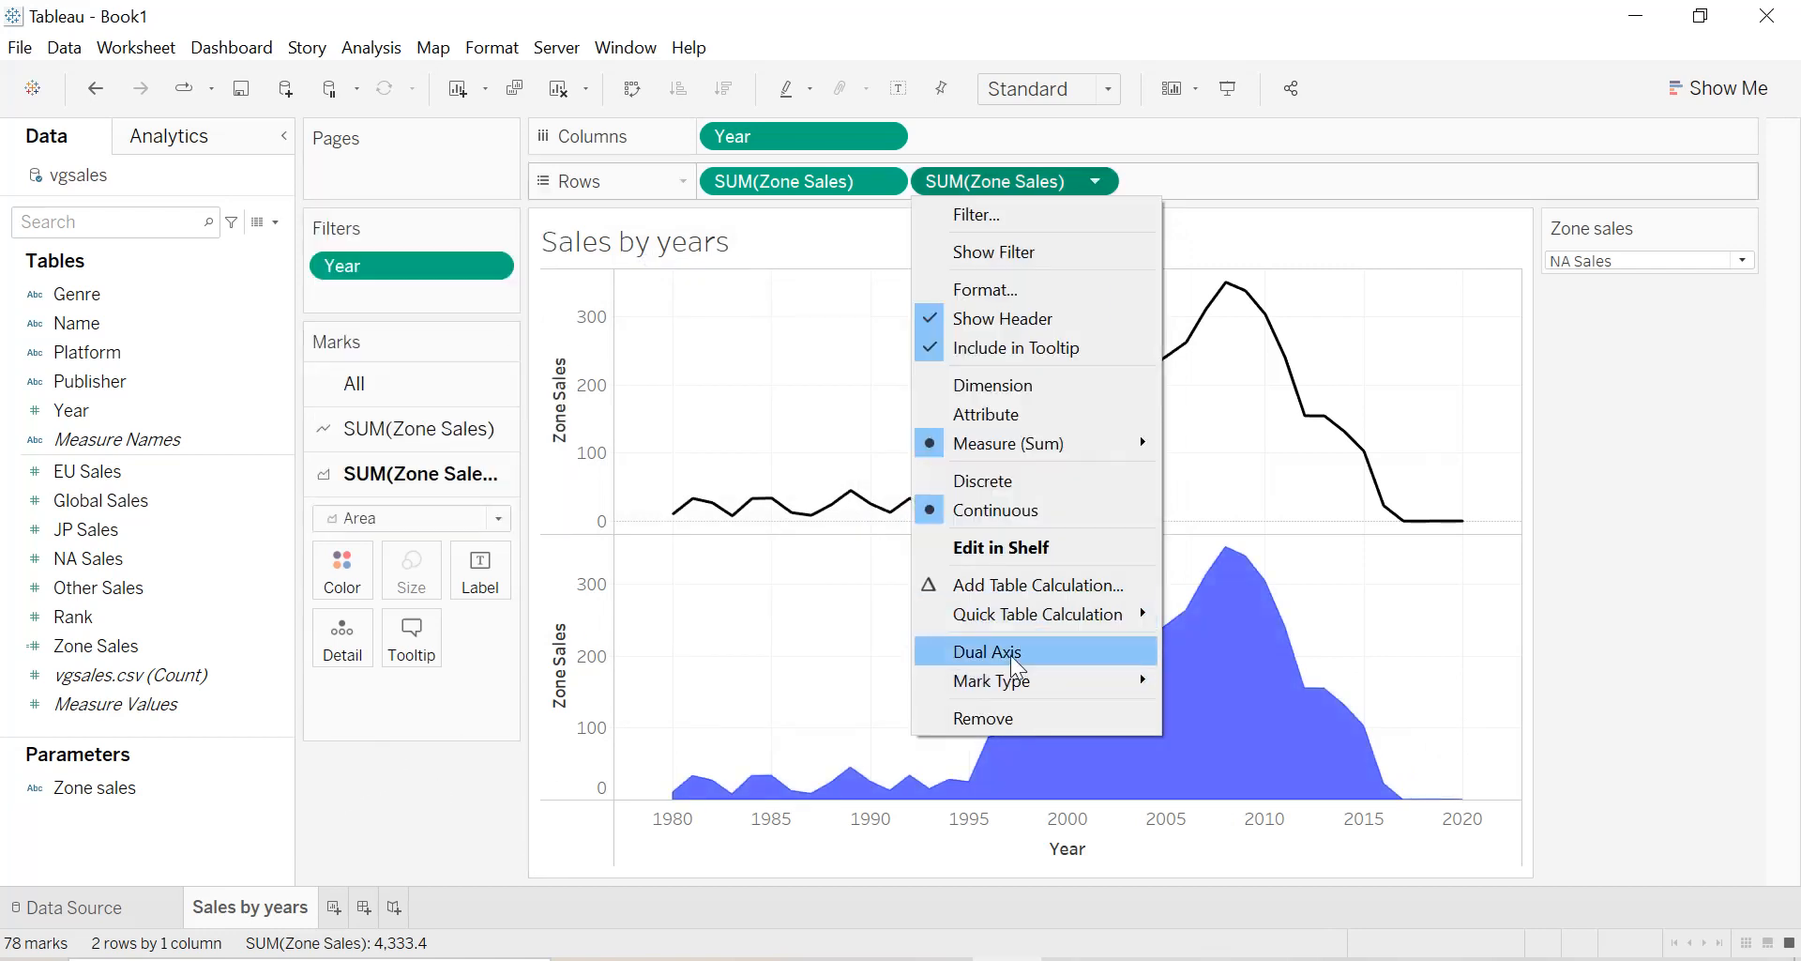
{"action": "left_click", "coordinate": [1013, 655]}
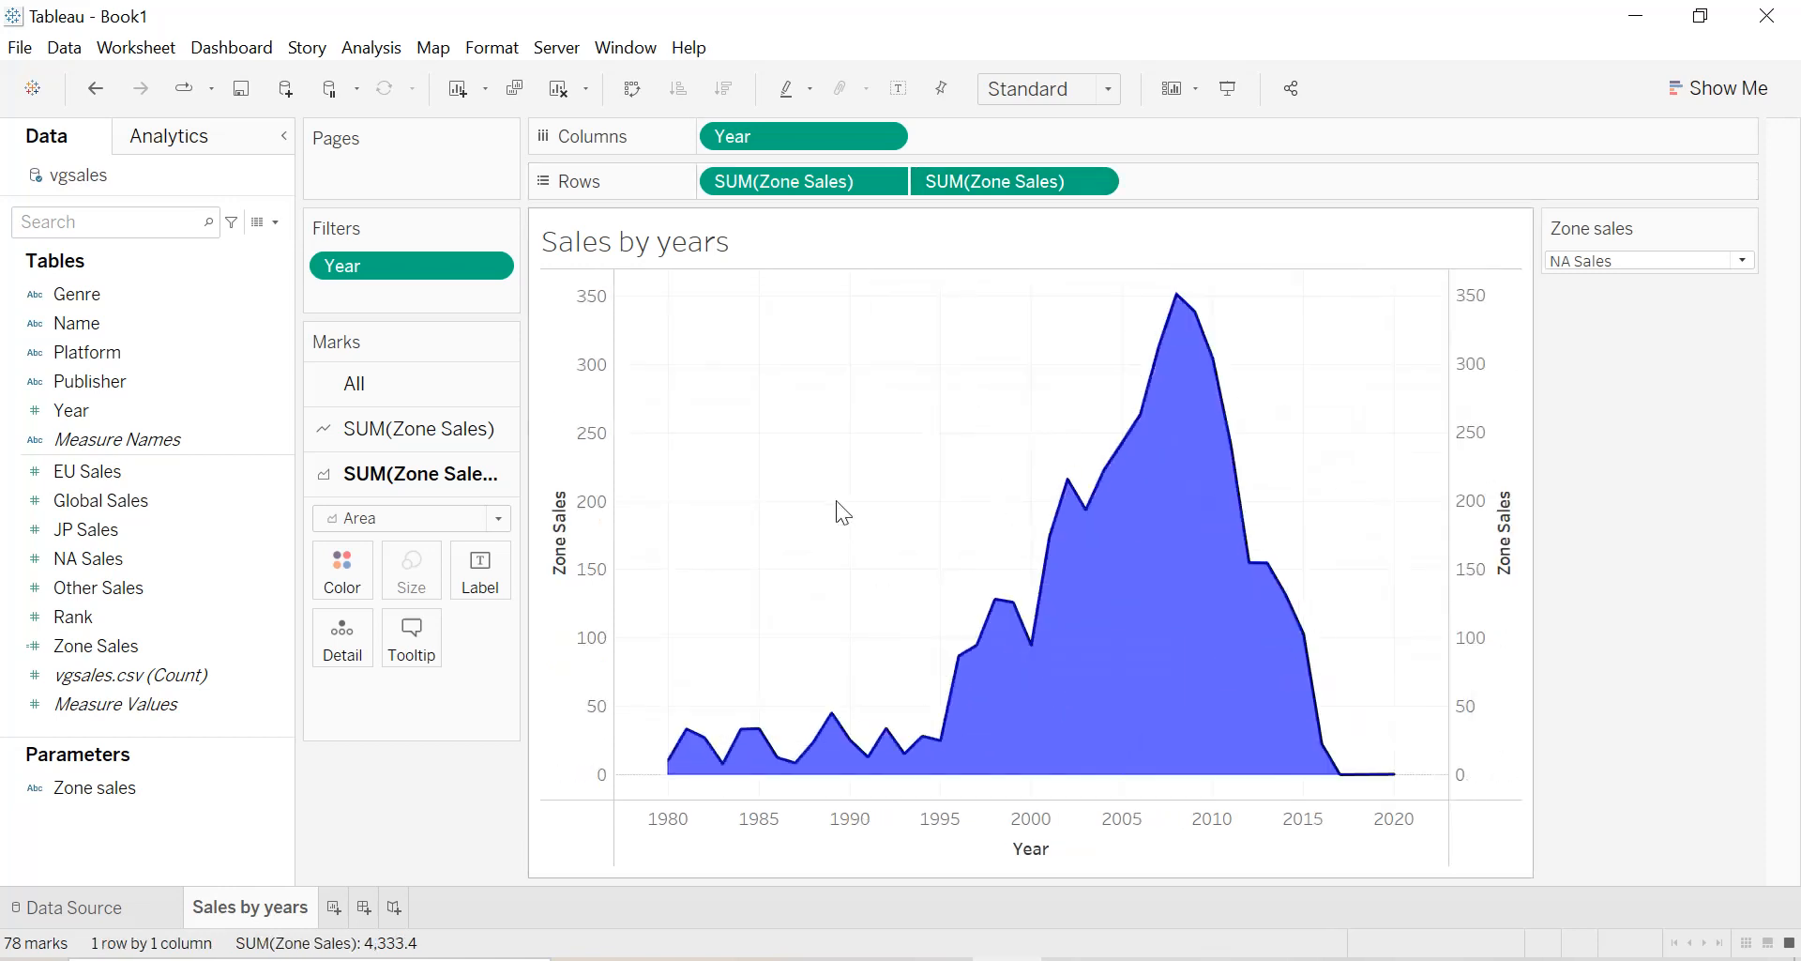
{"action": "left_click", "coordinate": [394, 385]}
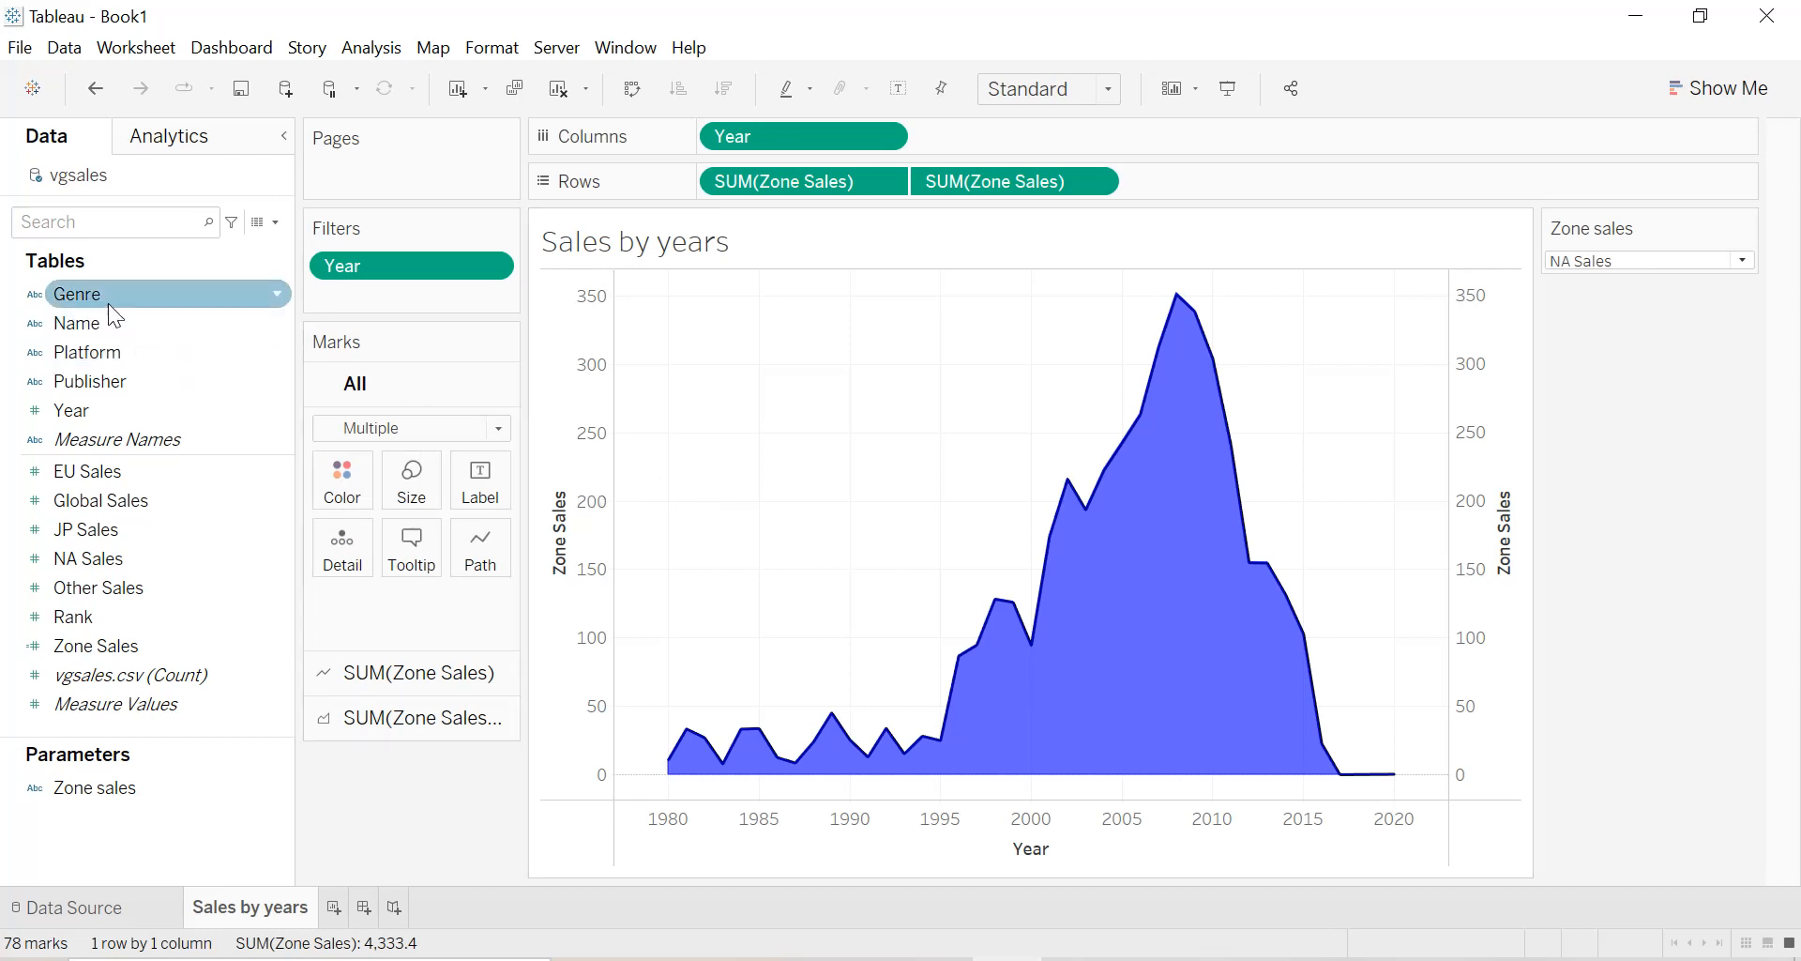
{"action": "left_click", "coordinate": [403, 672]}
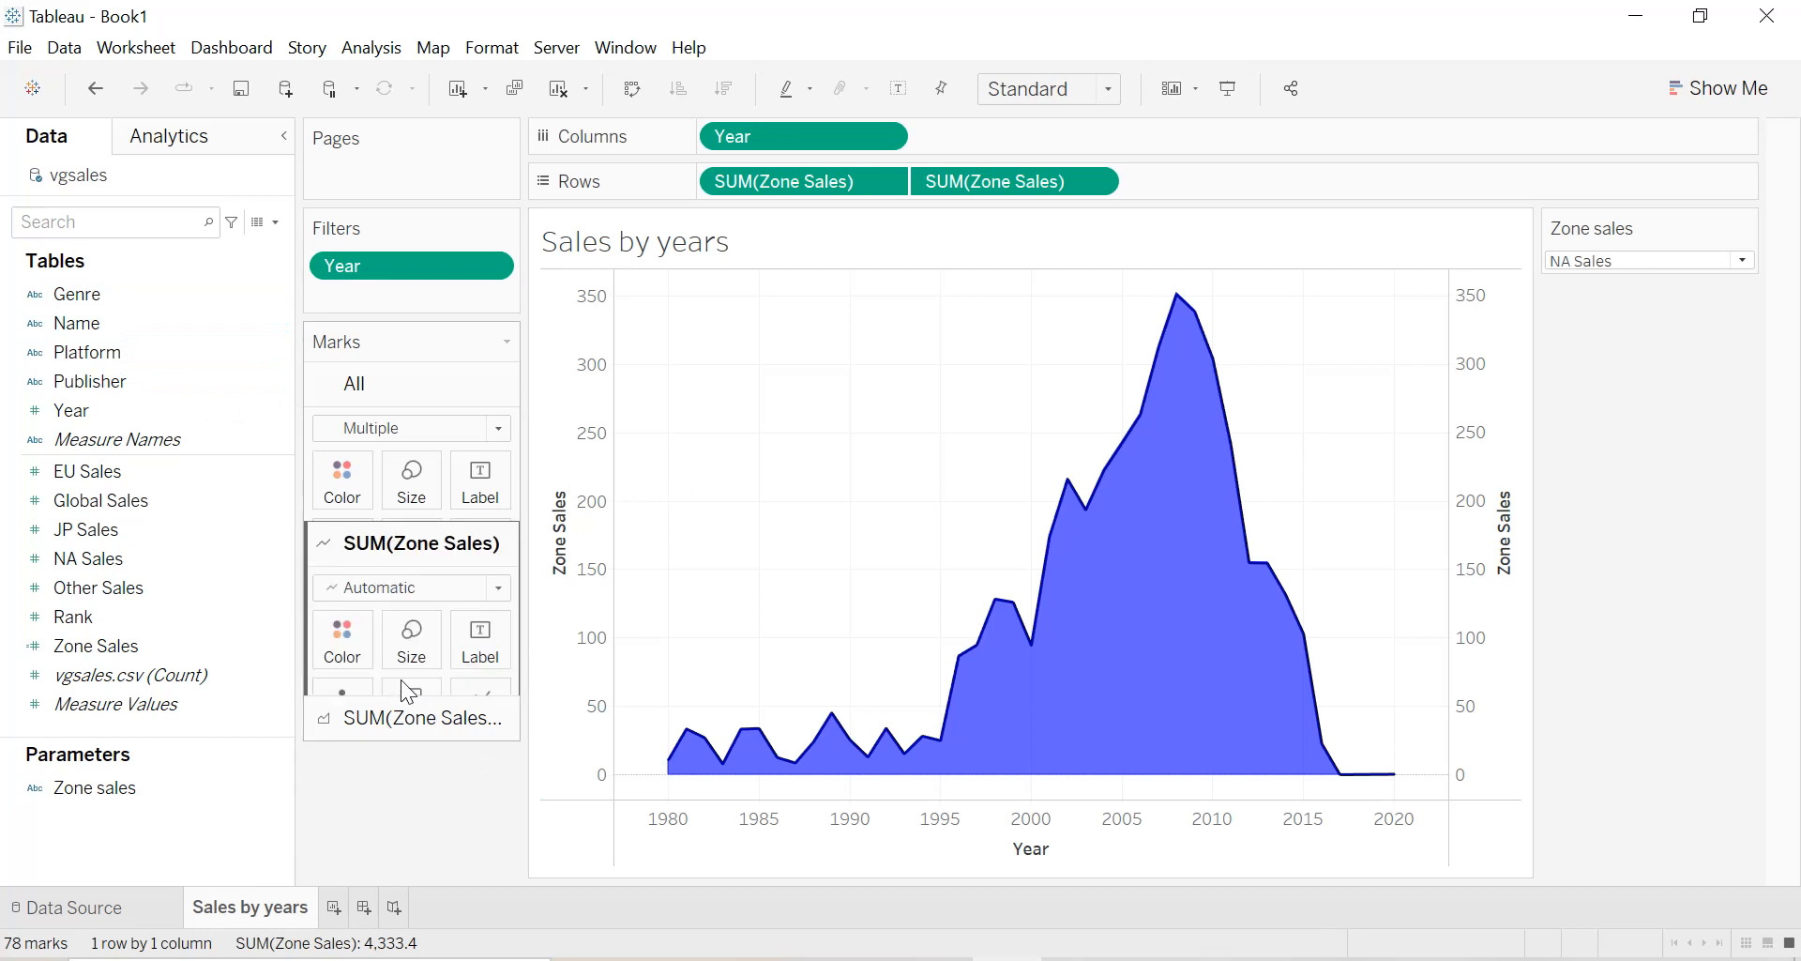
{"action": "left_click", "coordinate": [396, 730]}
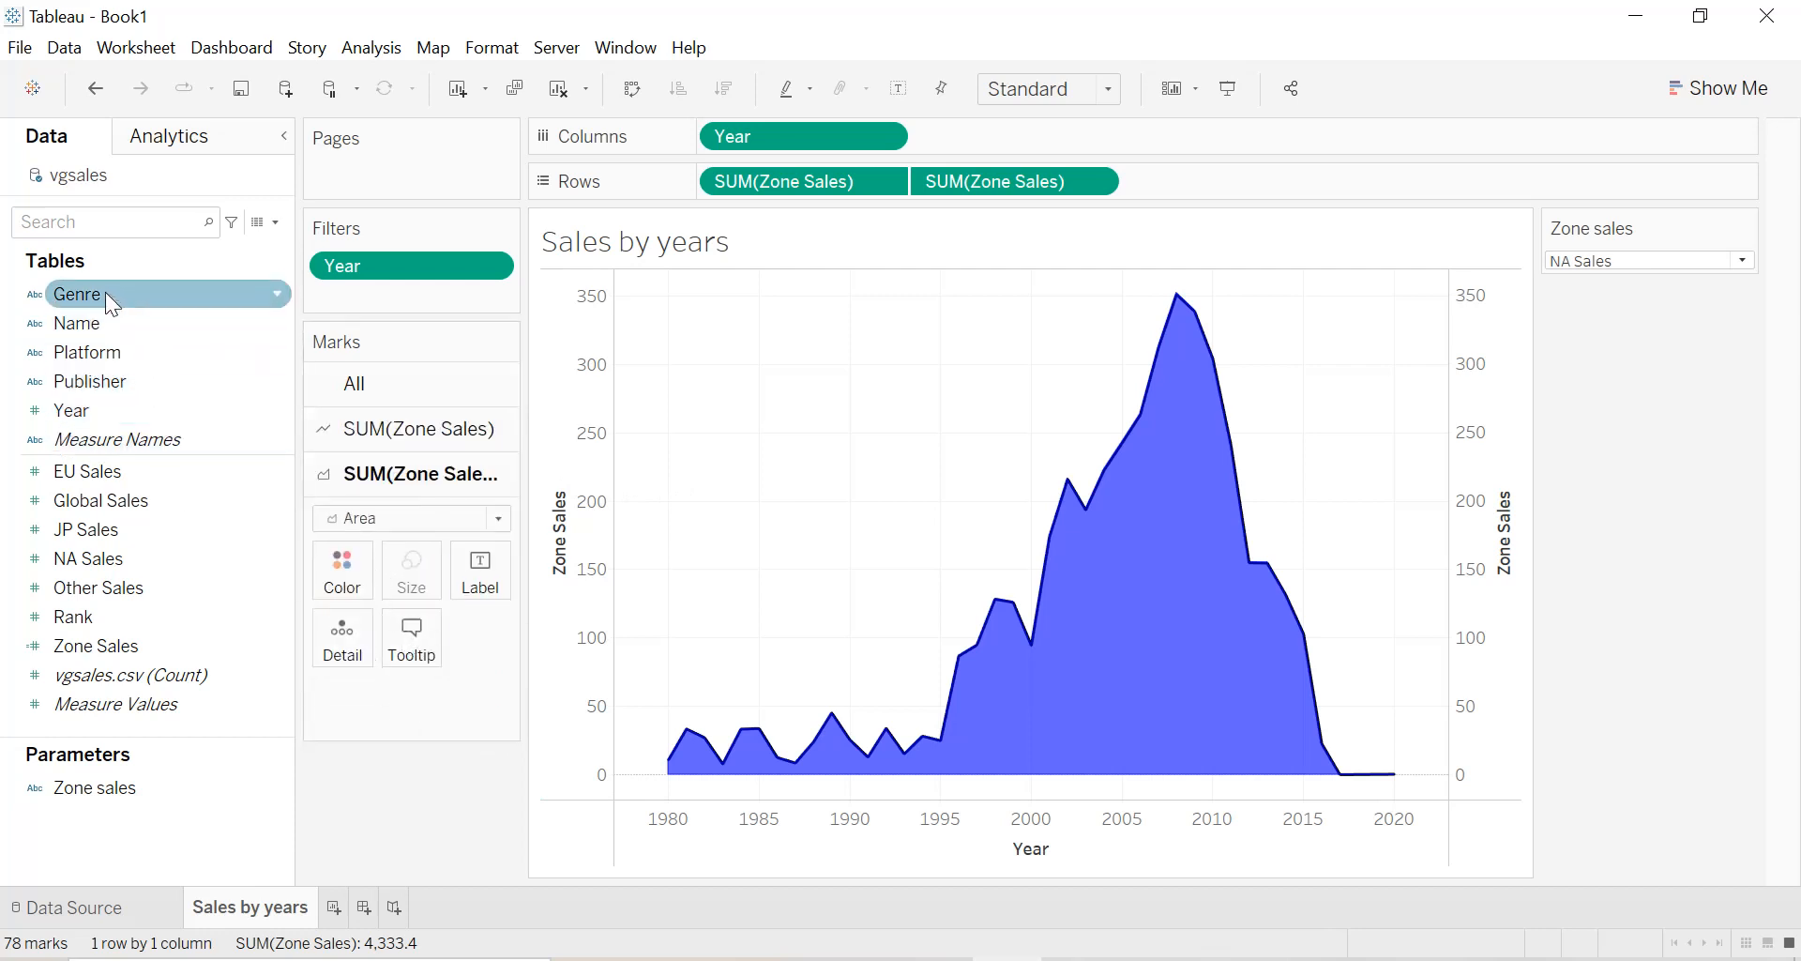
{"action": "left_click_drag", "start_coordinate": [106, 290], "coordinate": [345, 604]}
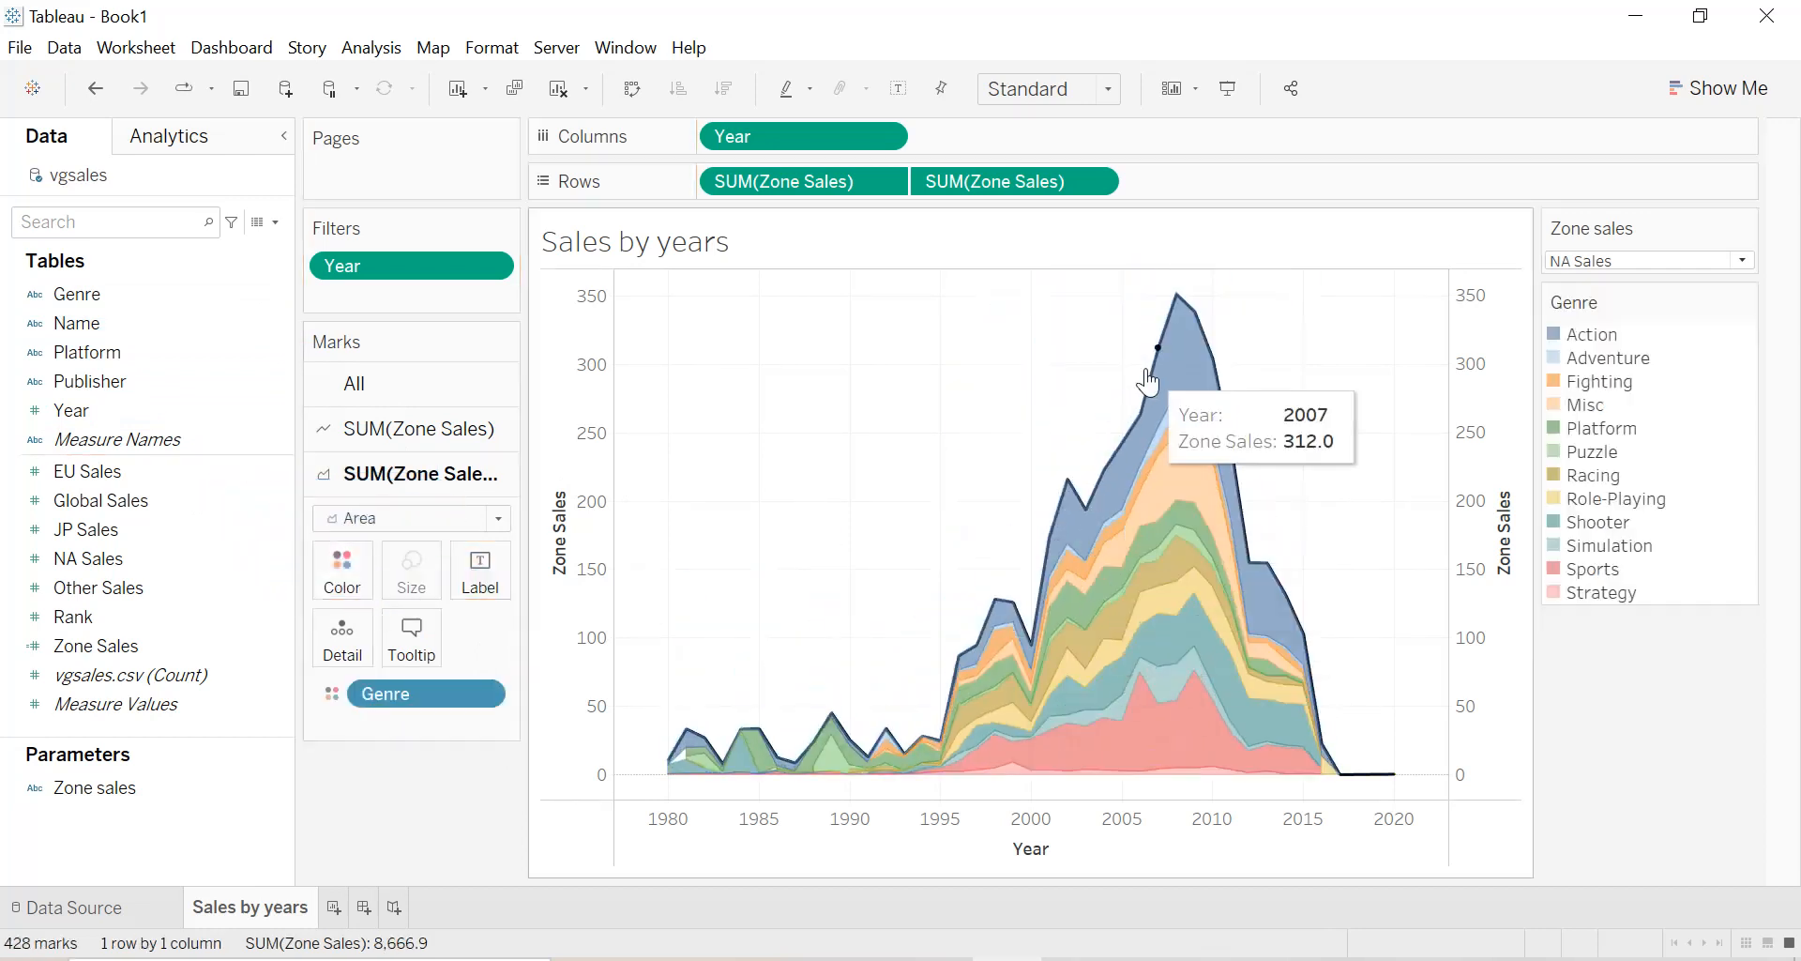
{"action": "mouse_move", "coordinate": [1180, 358]}
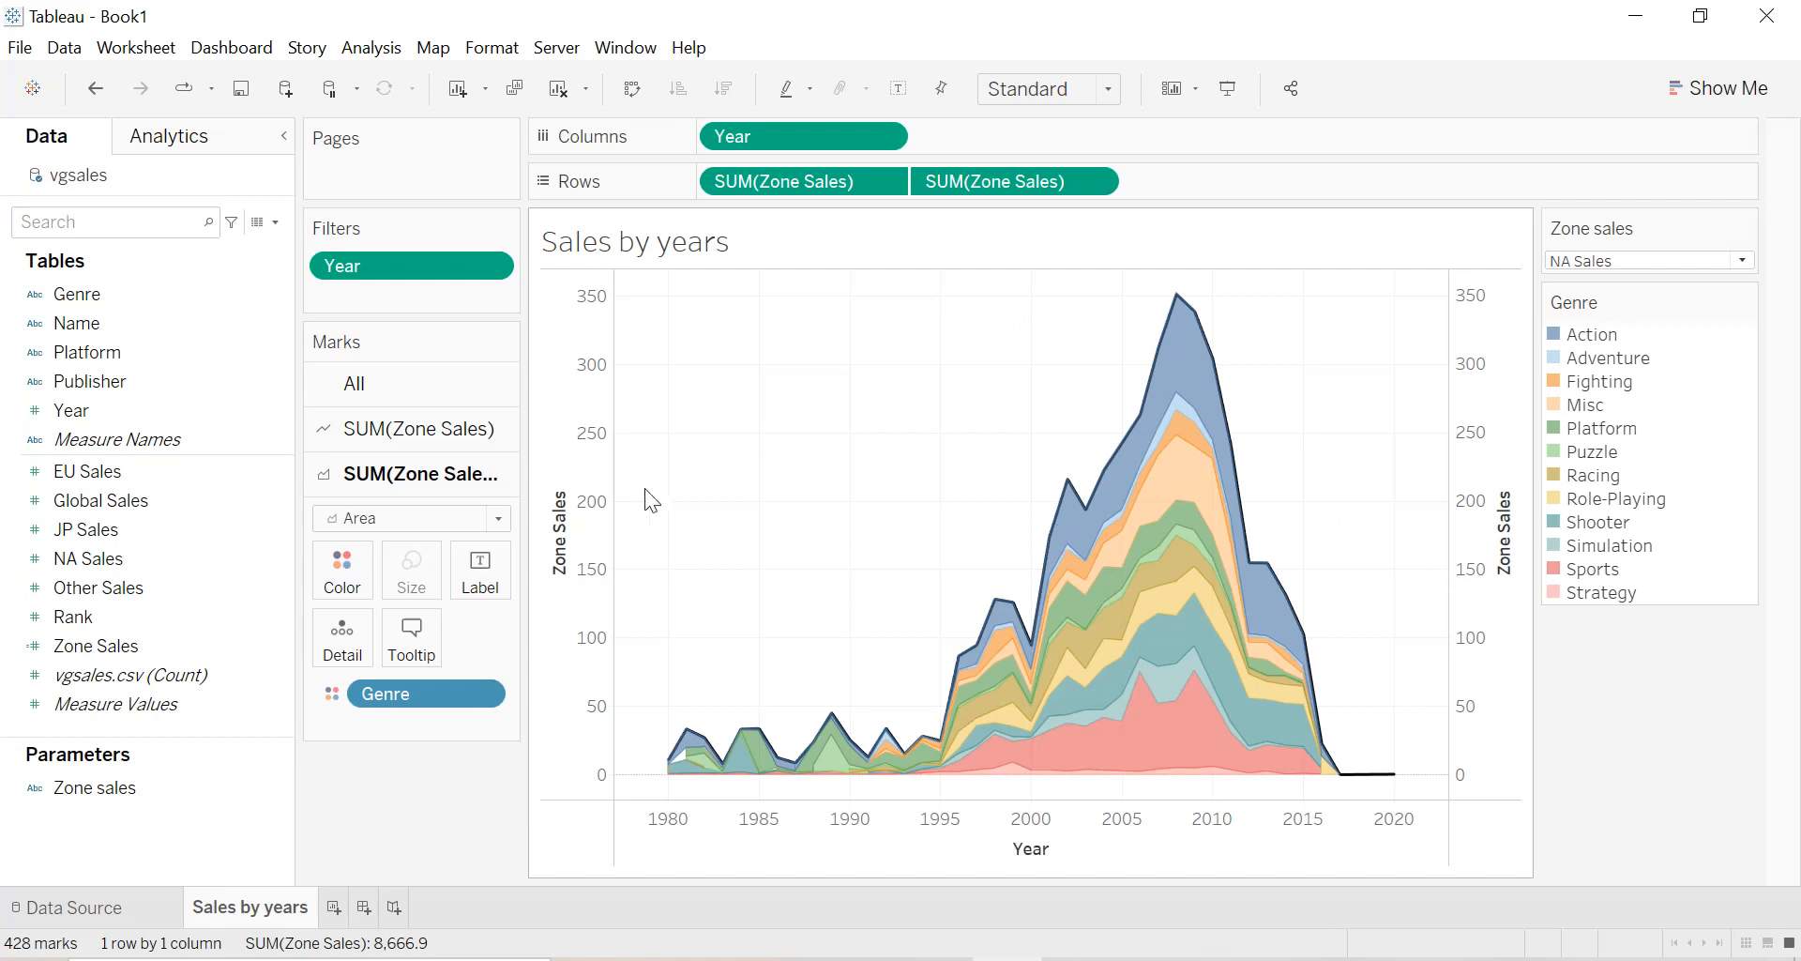
Show the Genre filter as a Multiple Values (dropdown) control and place the Zone sales parameter above it.
{"action": "left_click", "coordinate": [482, 694]}
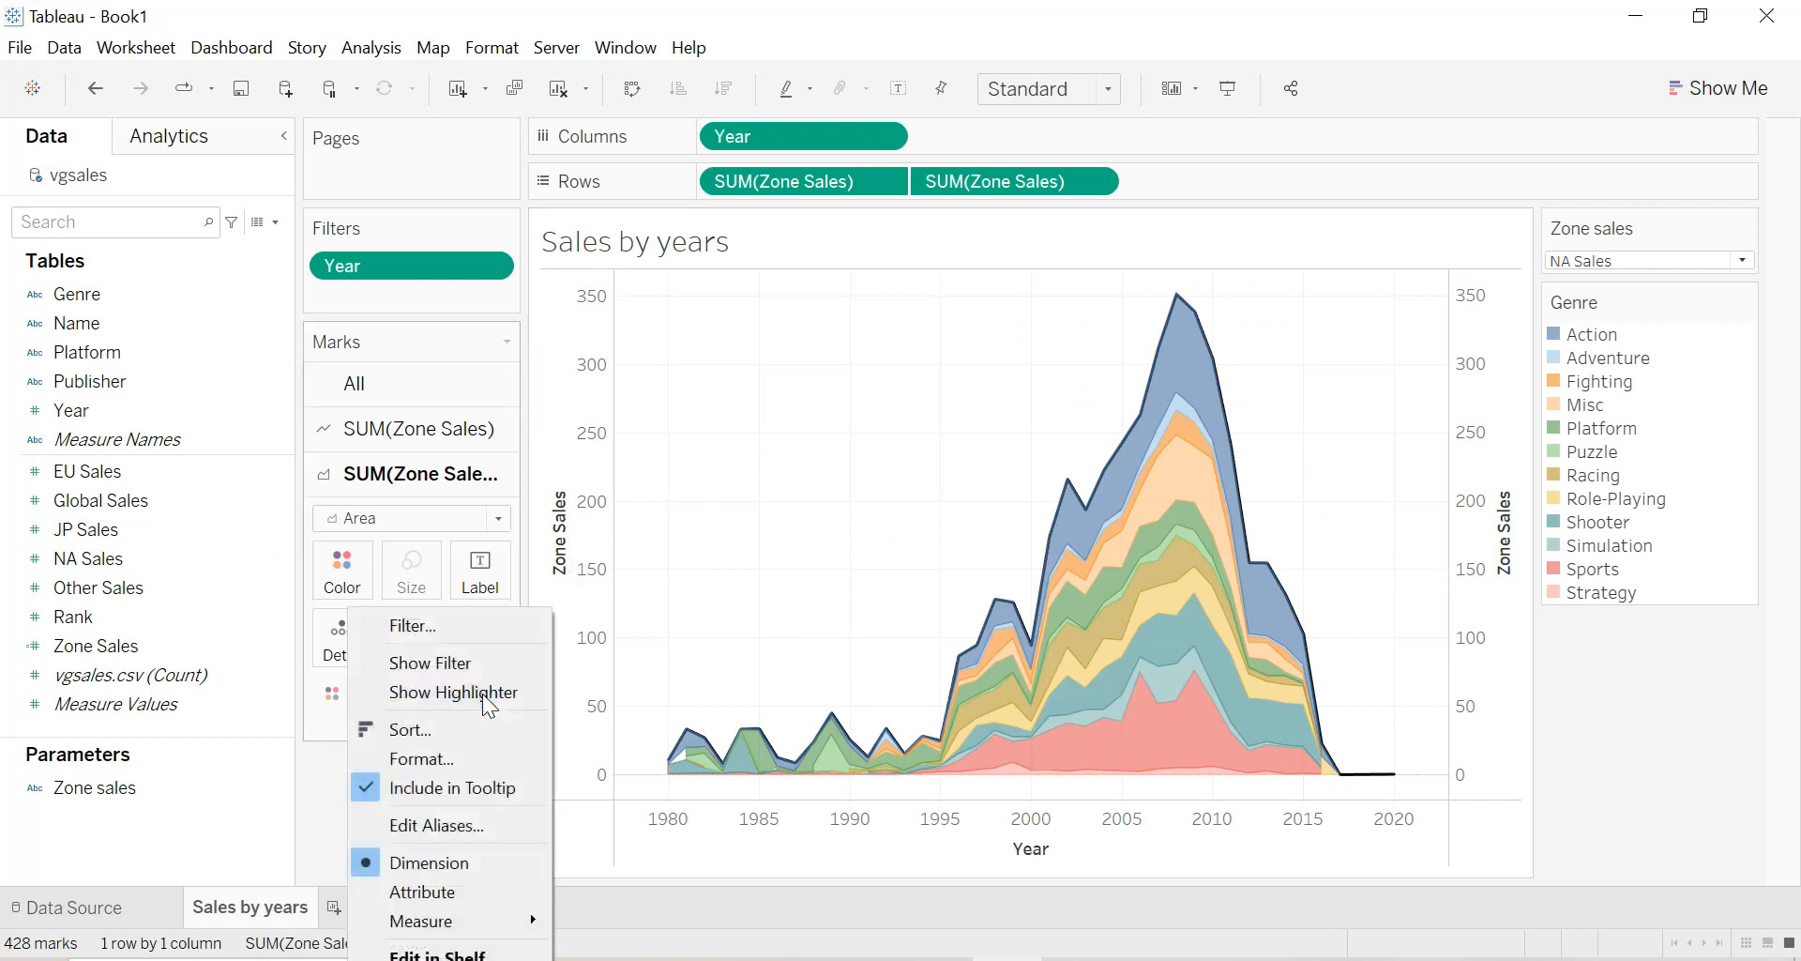
{"action": "left_click", "coordinate": [457, 662]}
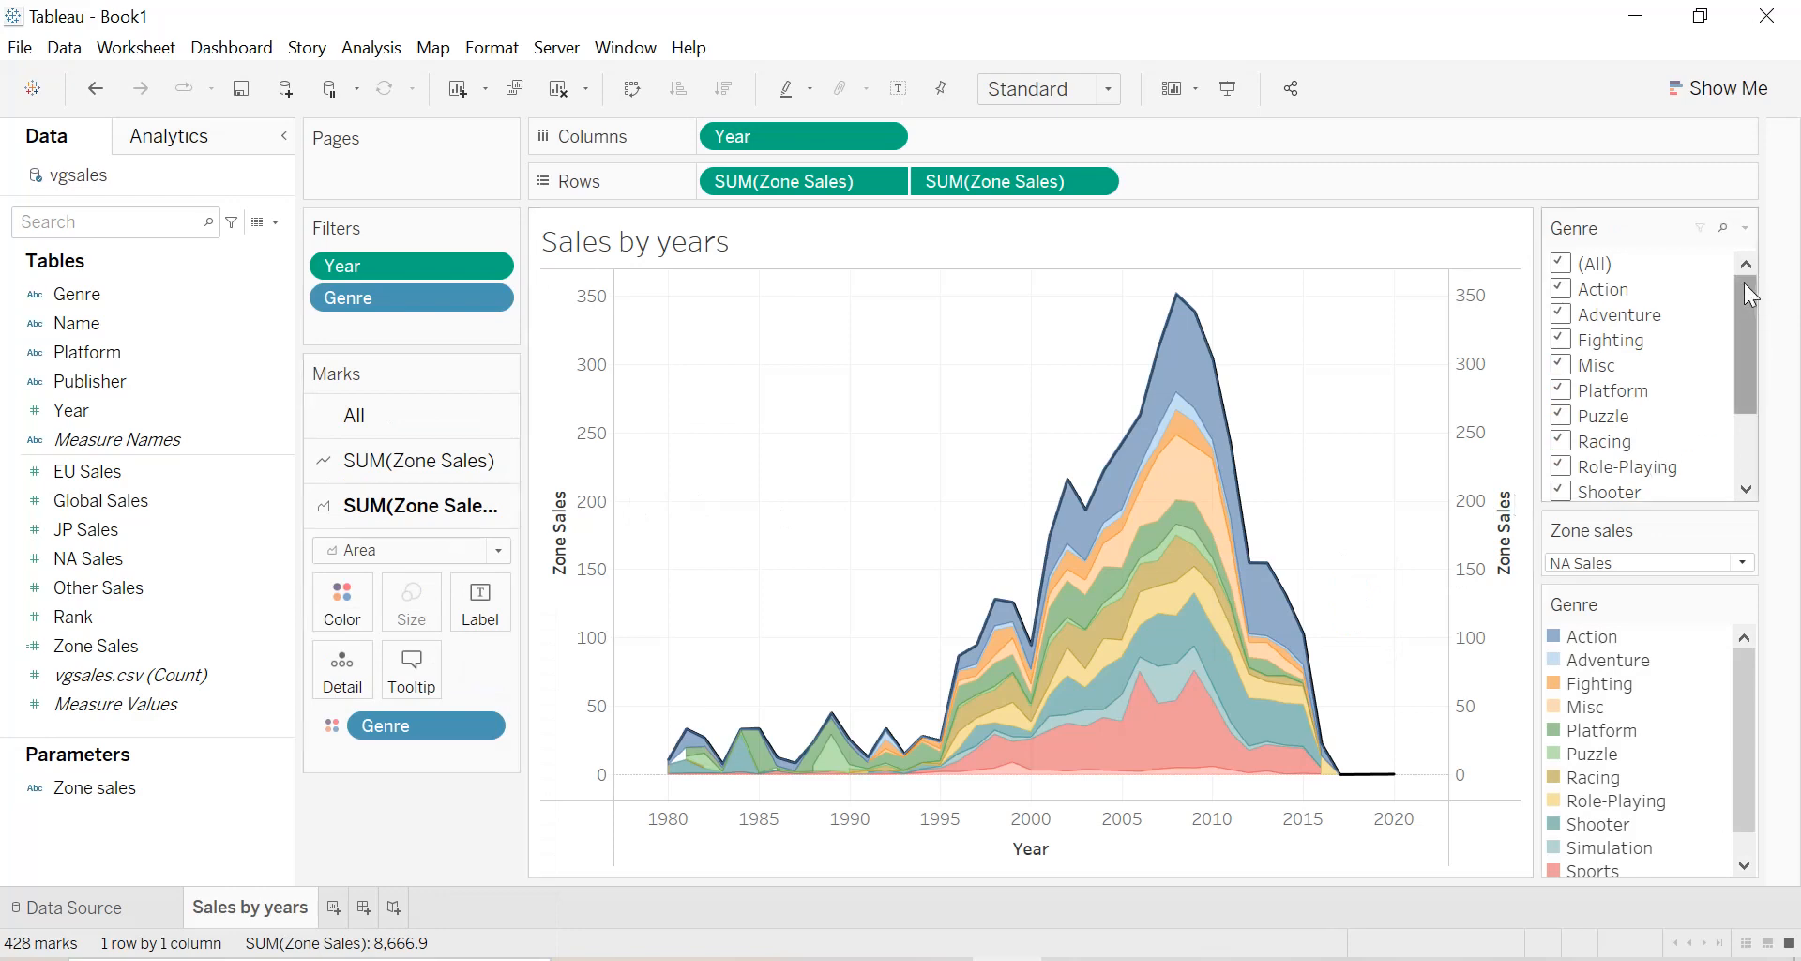
{"action": "left_click", "coordinate": [1744, 227]}
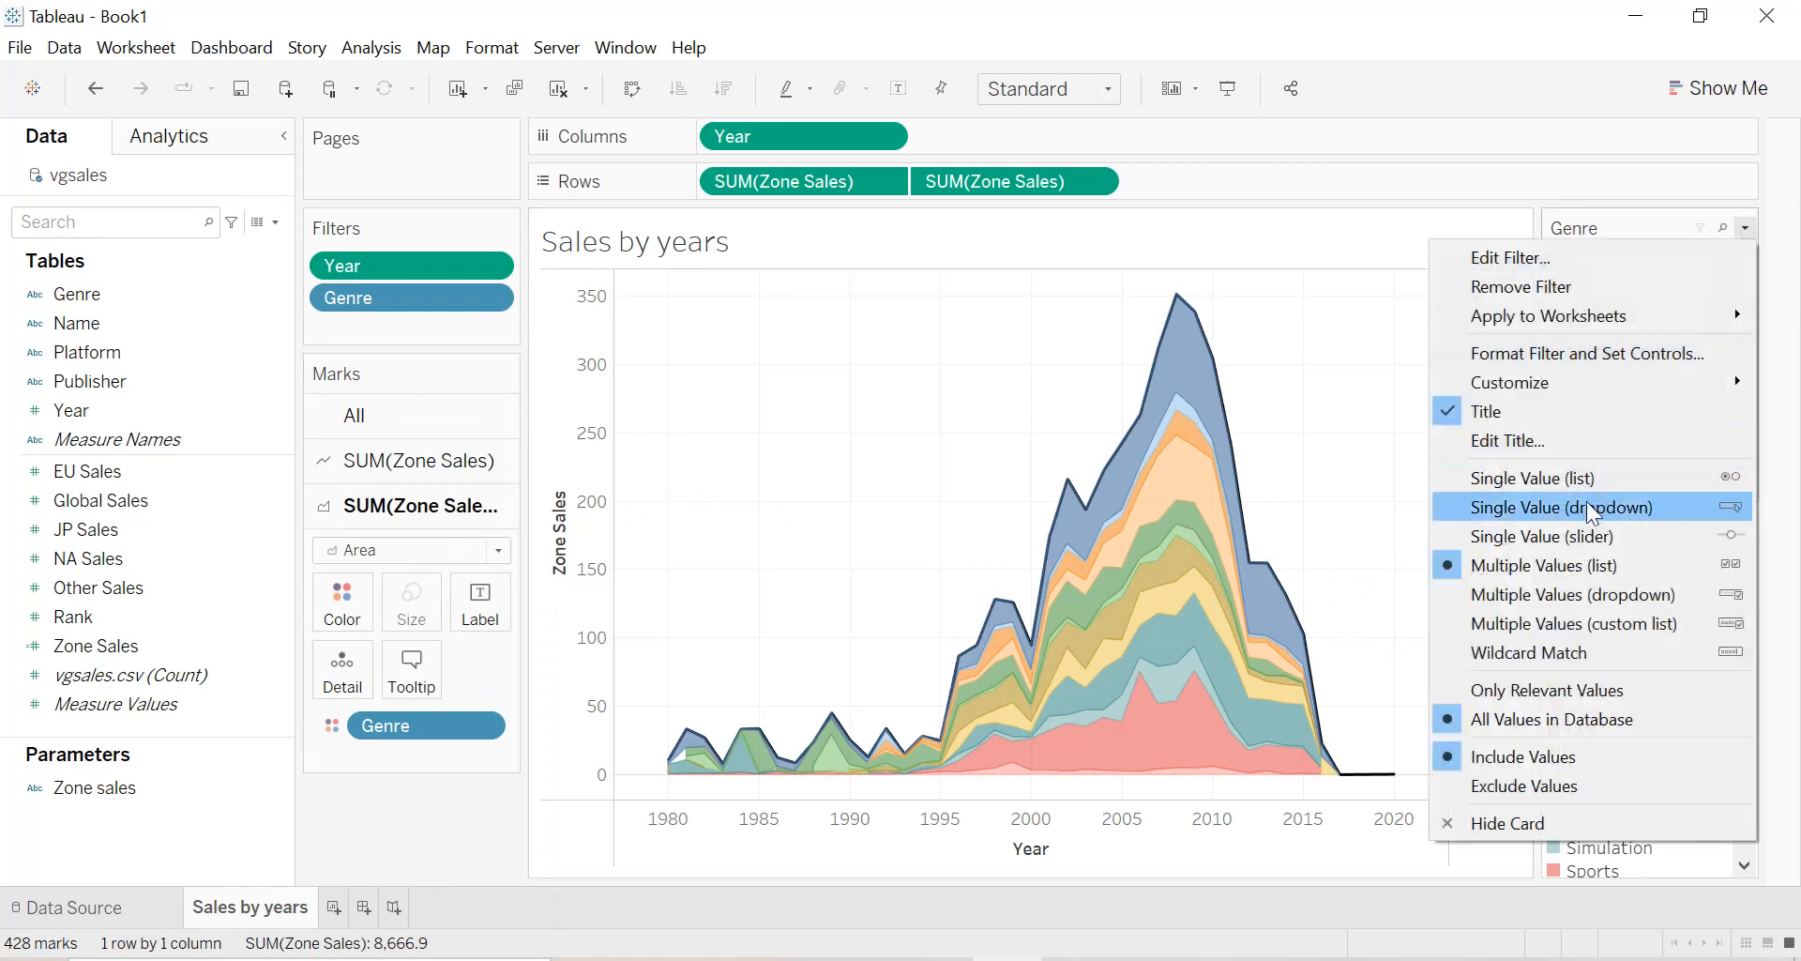
{"action": "left_click", "coordinate": [1545, 593]}
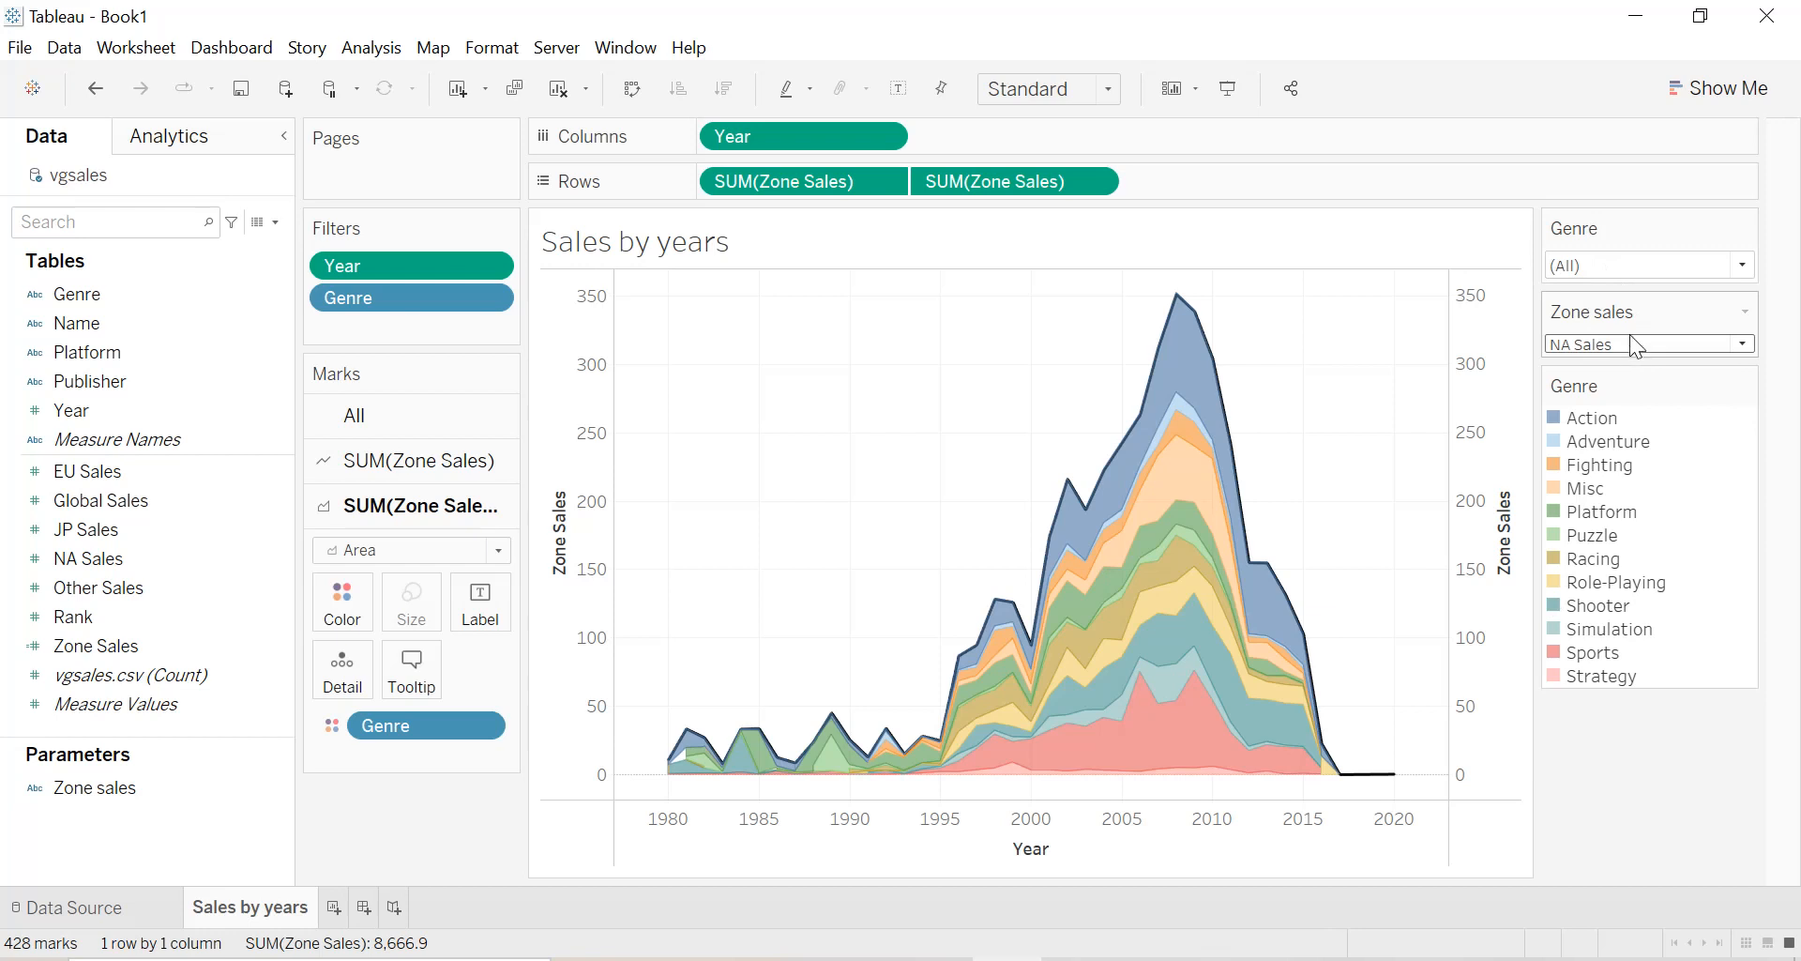
{"action": "left_click_drag", "start_coordinate": [1634, 311], "coordinate": [1627, 240]}
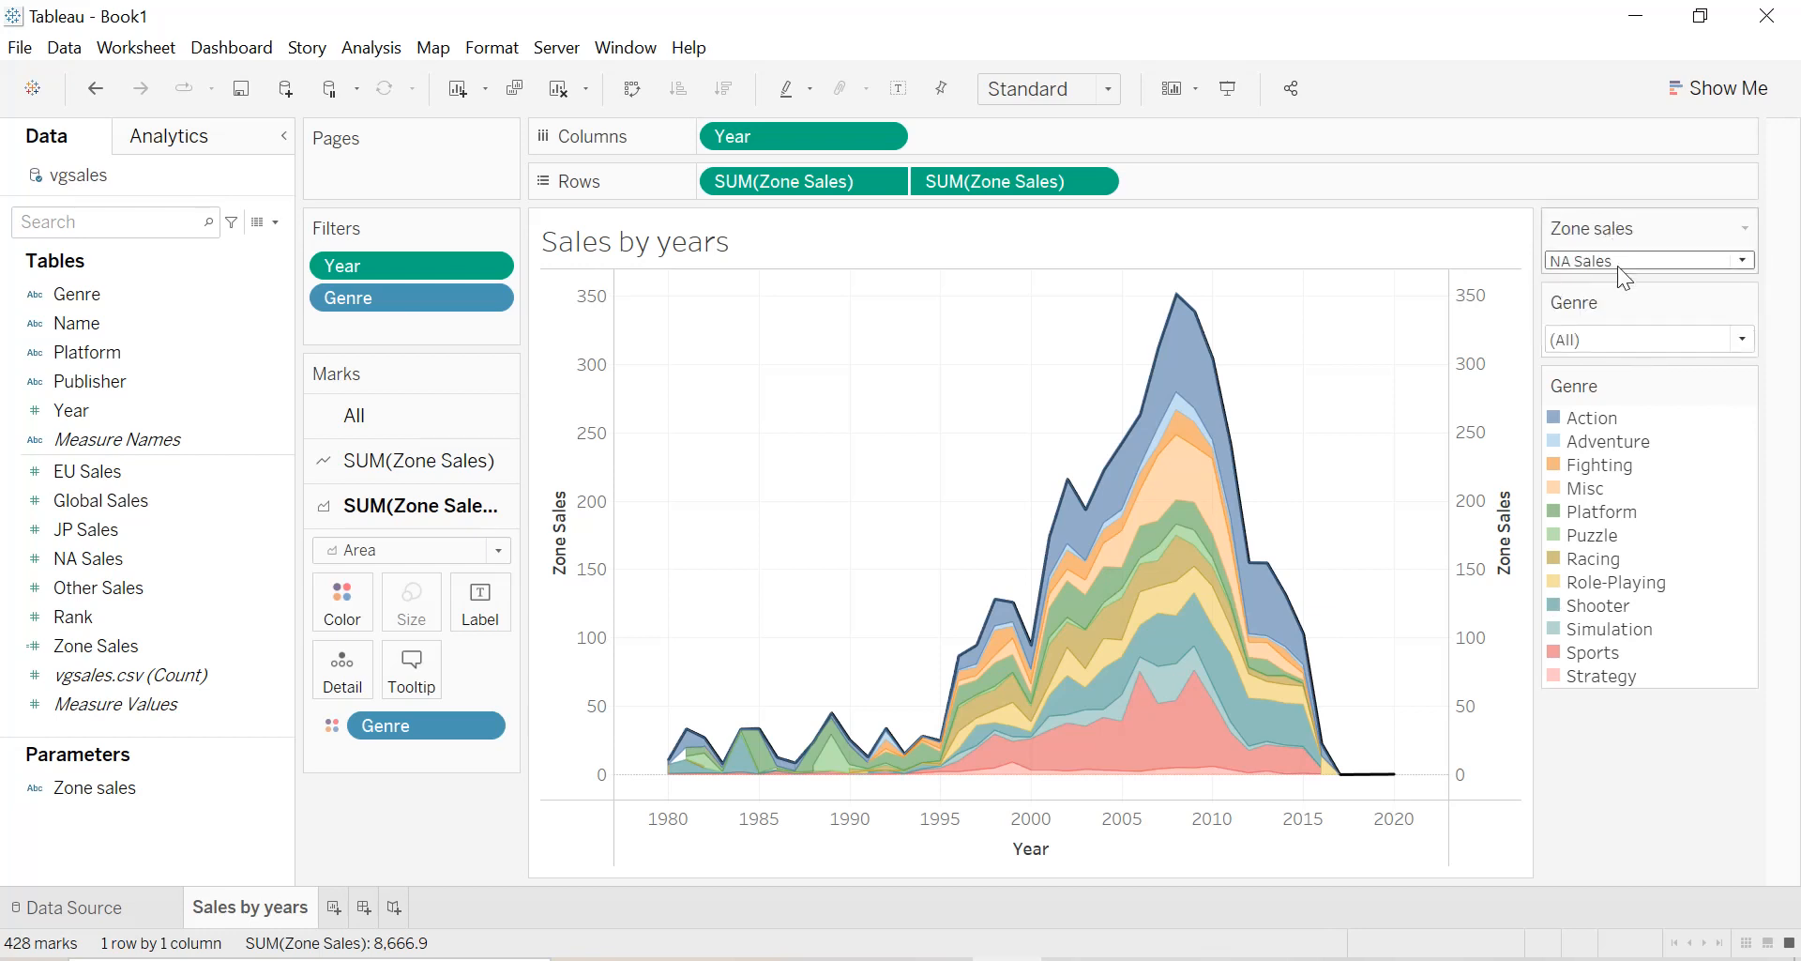
Choose NA Sales as the zone and filter Genre to only Action and Racing.
{"action": "left_click", "coordinate": [1617, 266]}
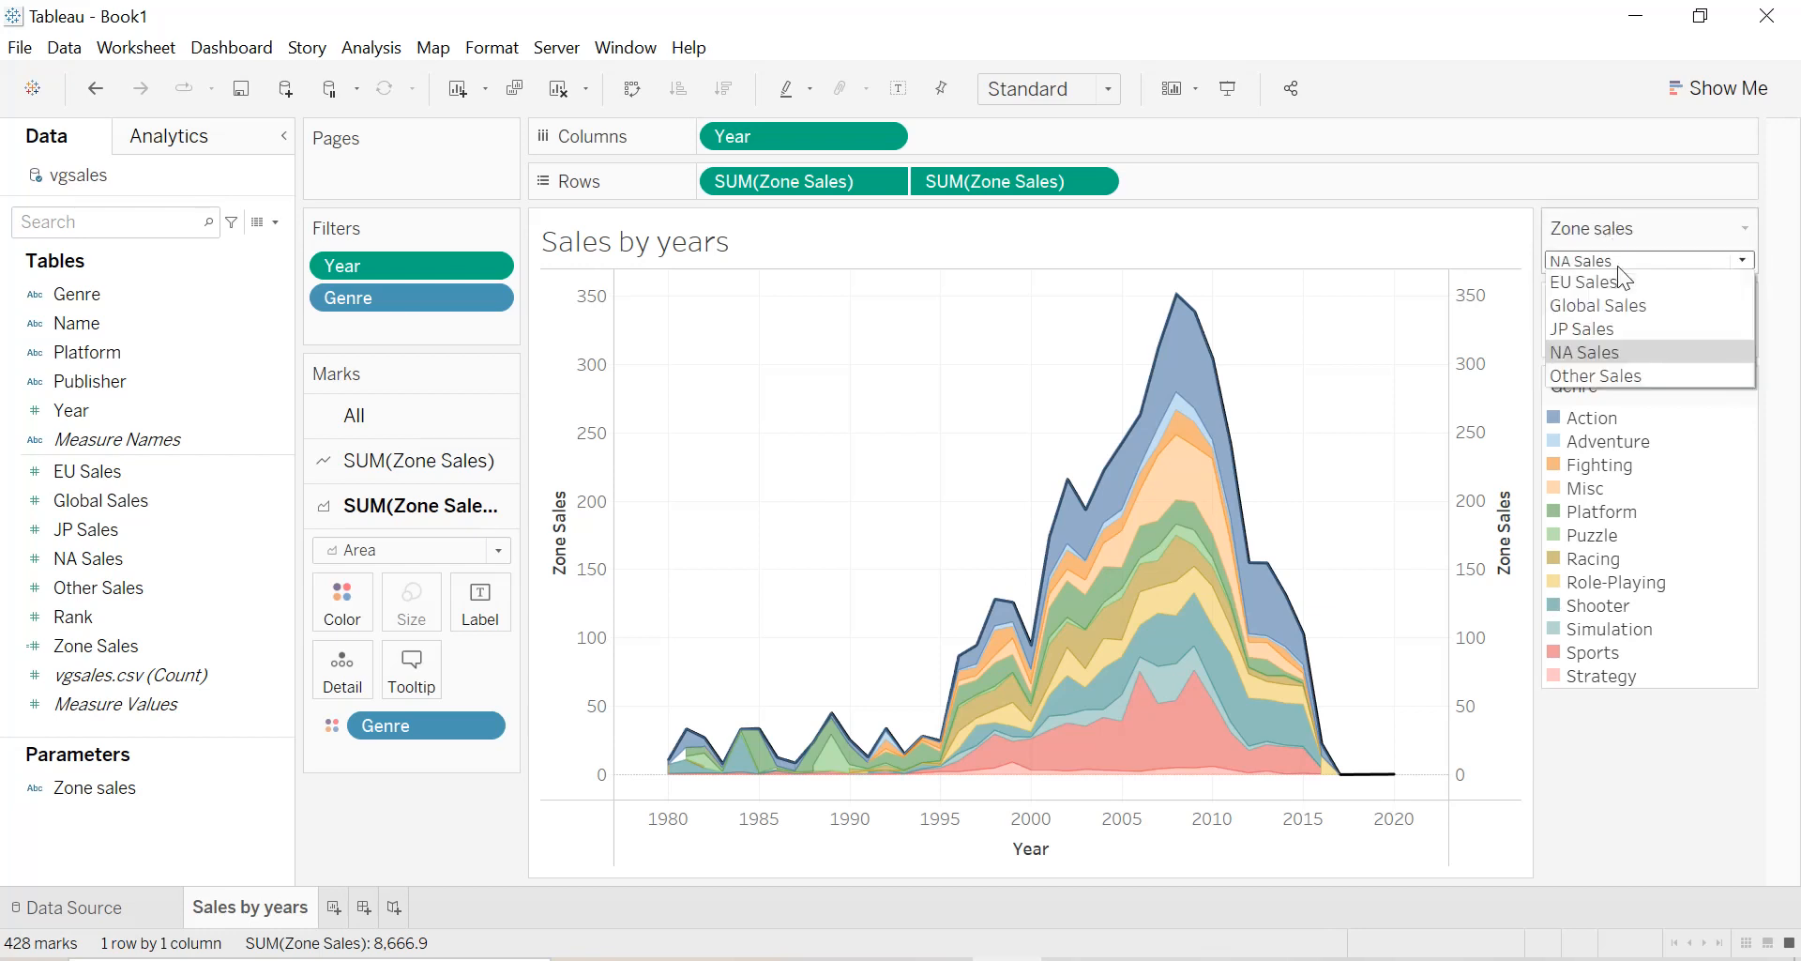
{"action": "left_click", "coordinate": [1593, 354]}
{"action": "left_click", "coordinate": [1620, 344]}
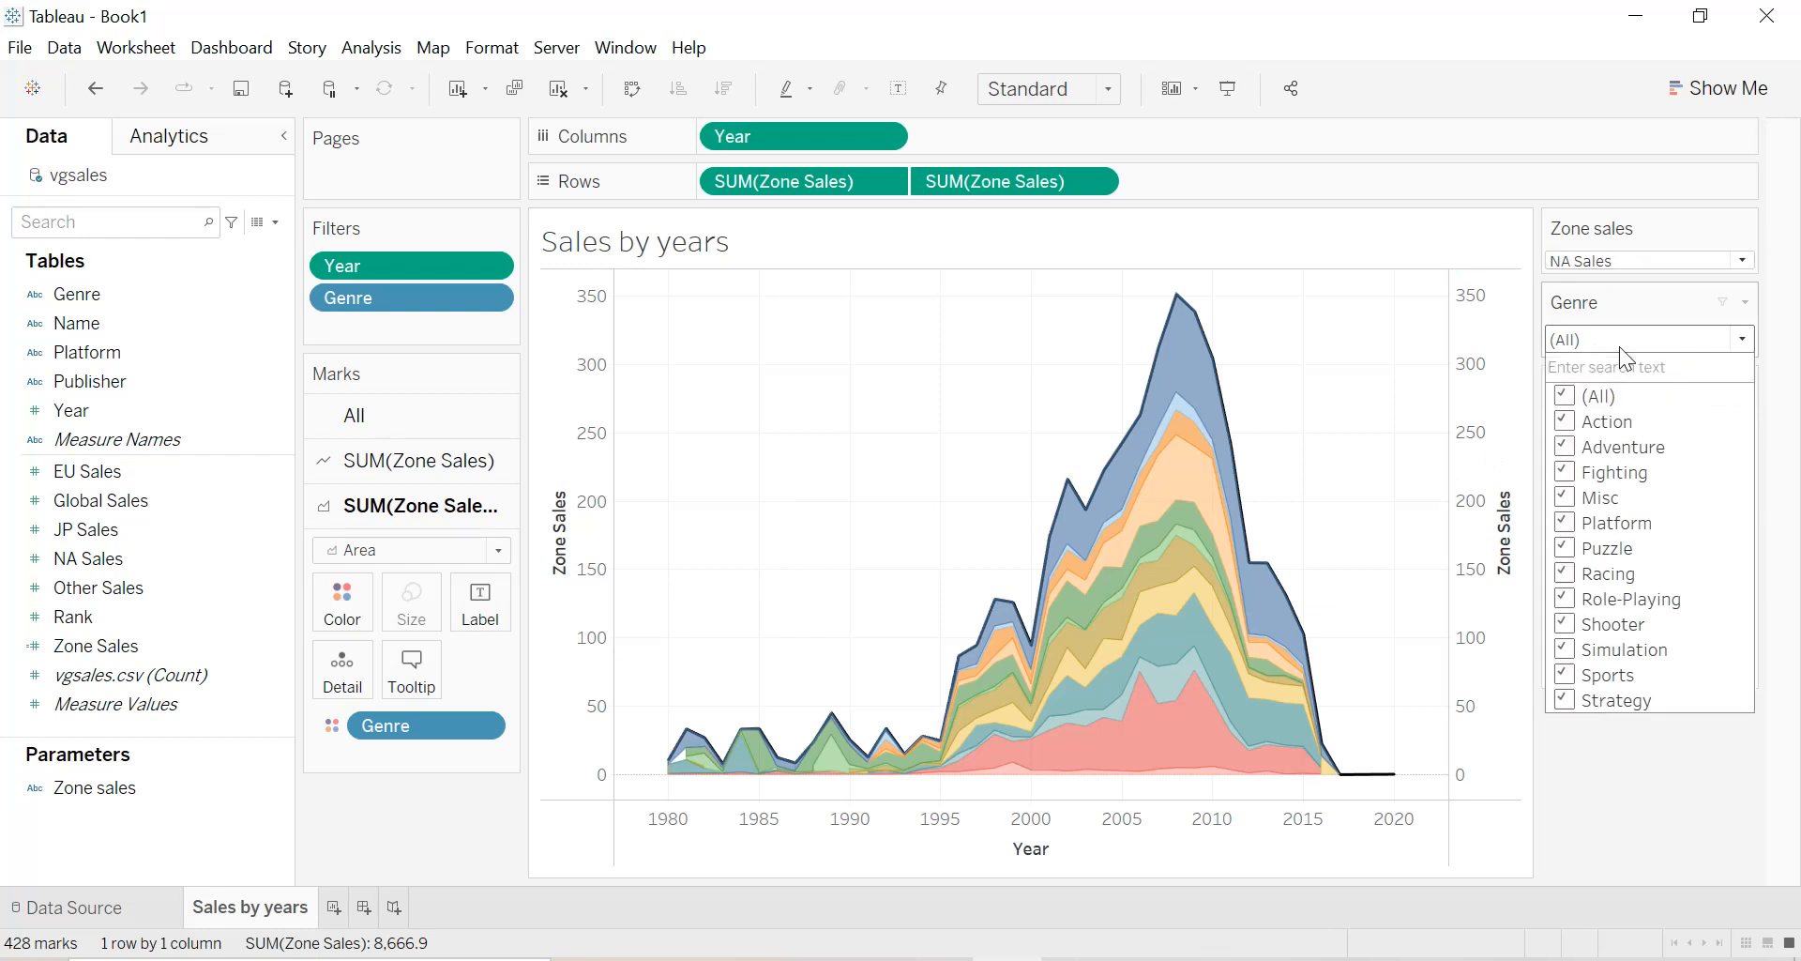
{"action": "left_click", "coordinate": [1569, 396]}
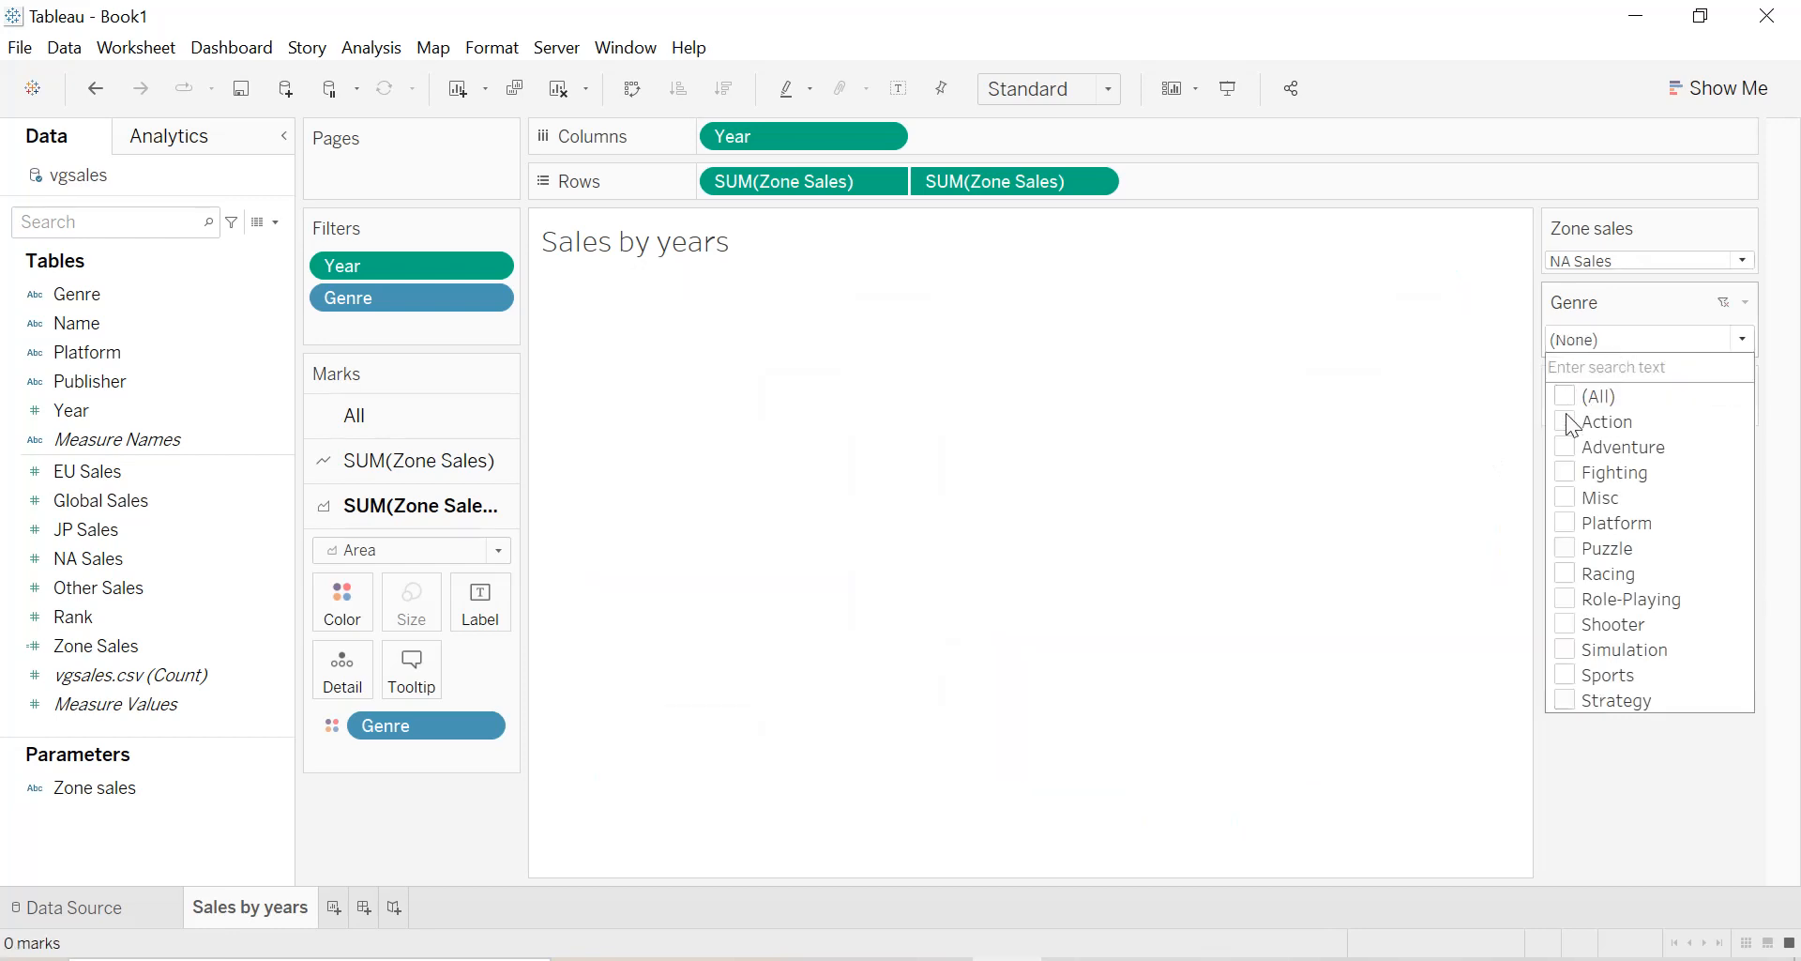
{"action": "left_click", "coordinate": [1567, 416]}
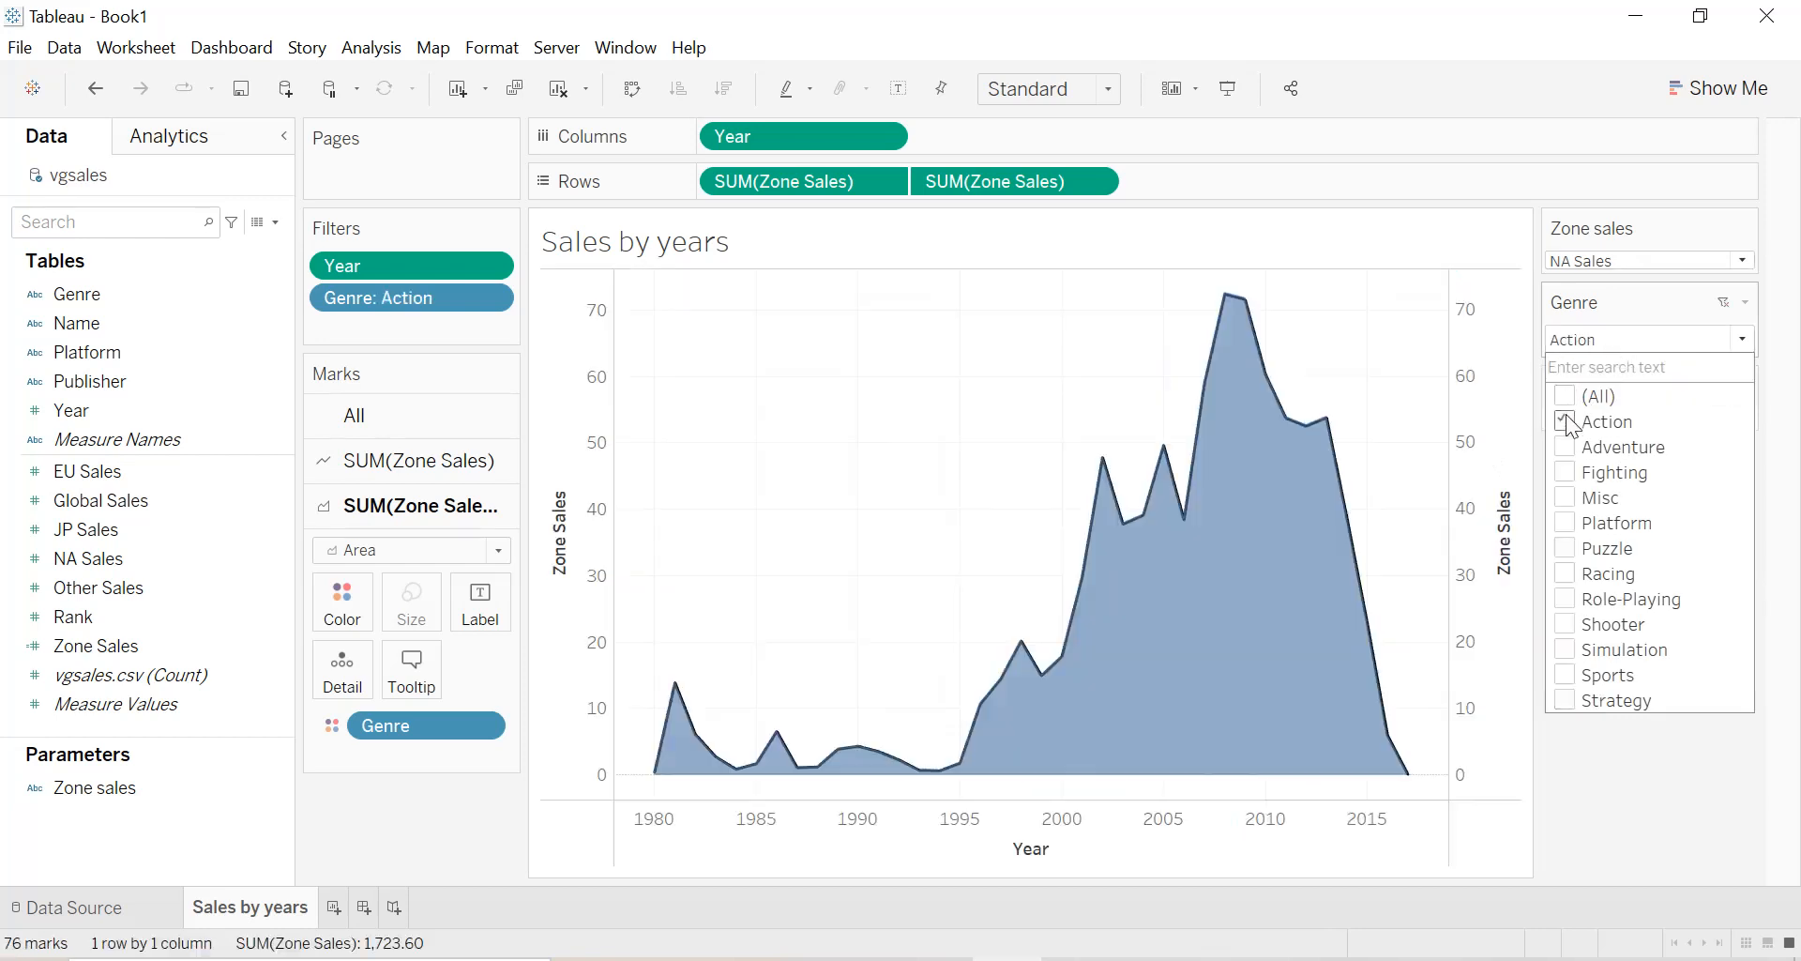
{"action": "left_click", "coordinate": [1571, 577]}
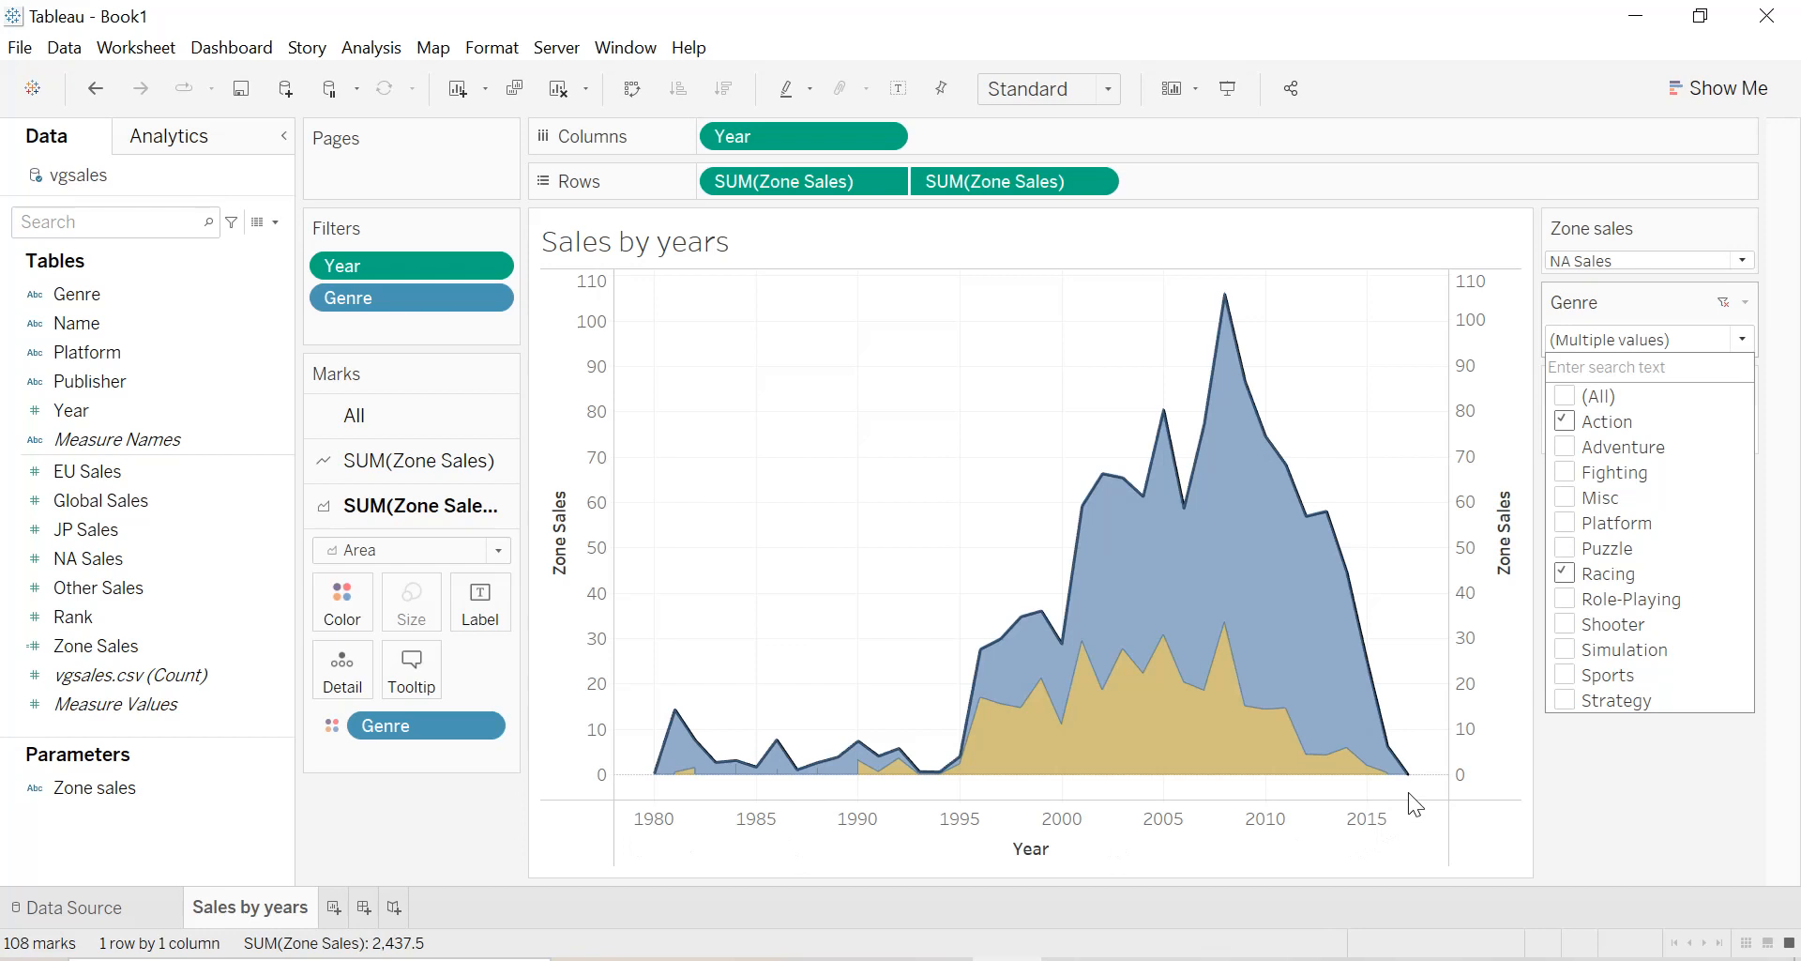
{"action": "left_click", "coordinate": [1627, 791]}
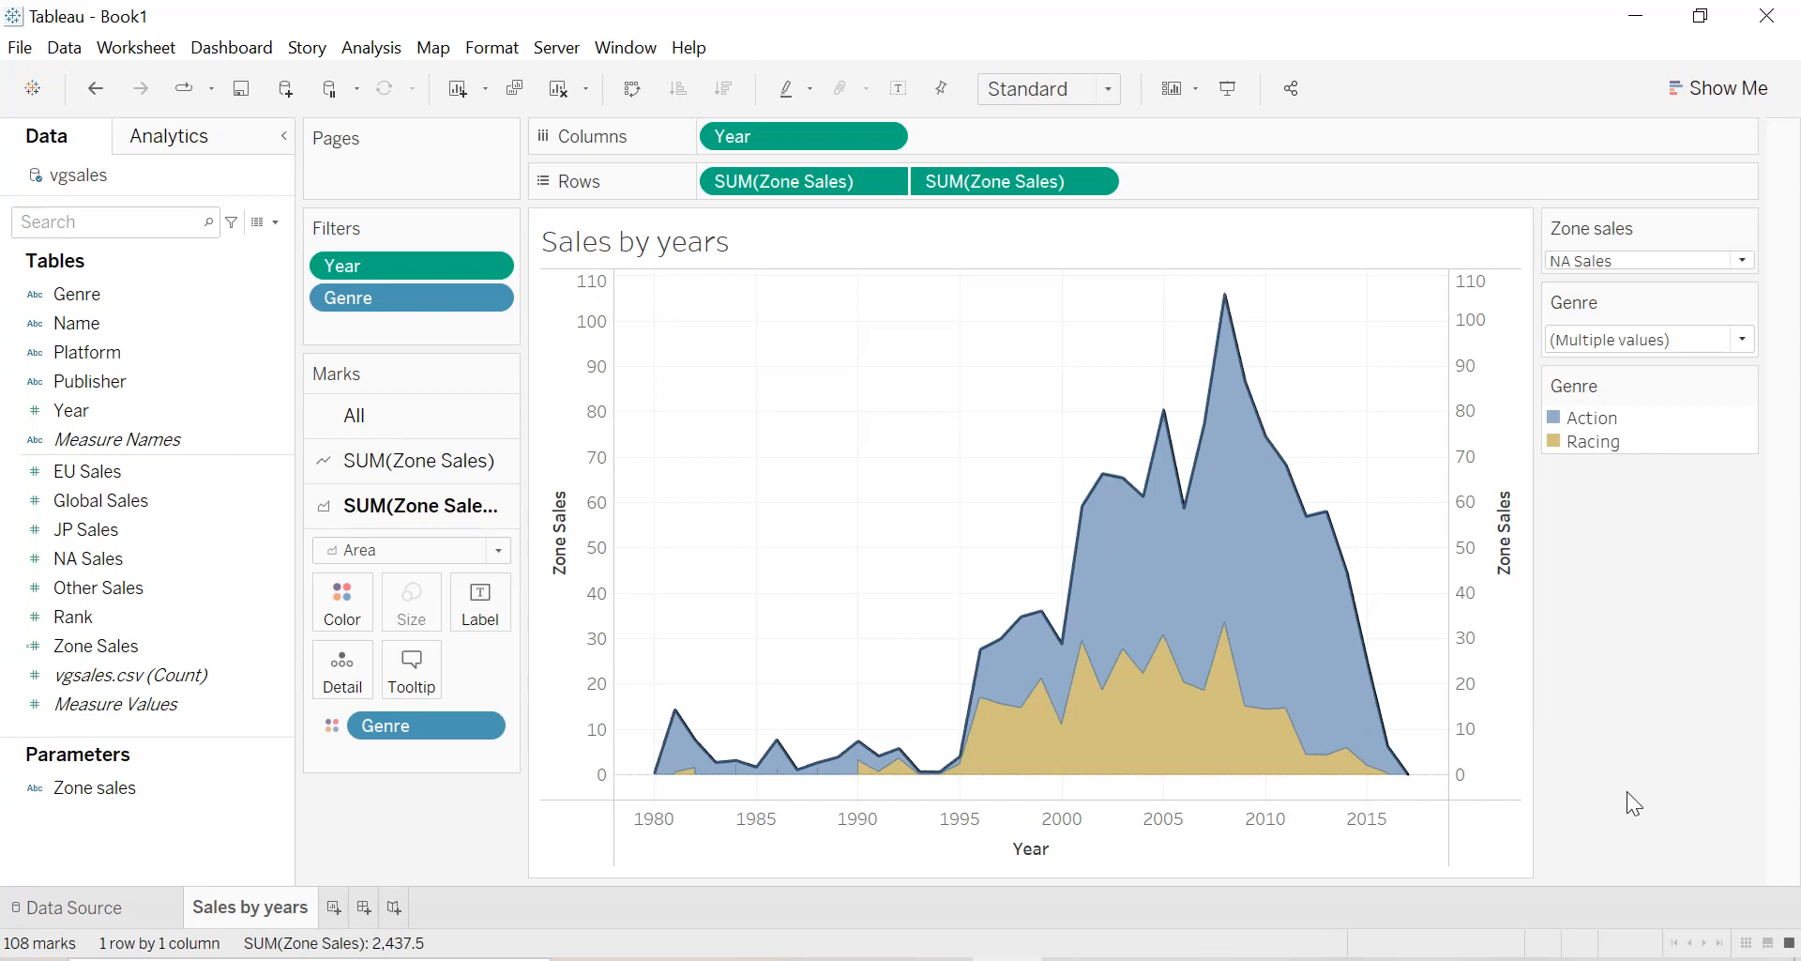
Create an integer parameter named "Start date" with a range of allowable values taken from the Year field.
{"action": "left_click", "coordinate": [272, 222]}
{"action": "left_click", "coordinate": [197, 273]}
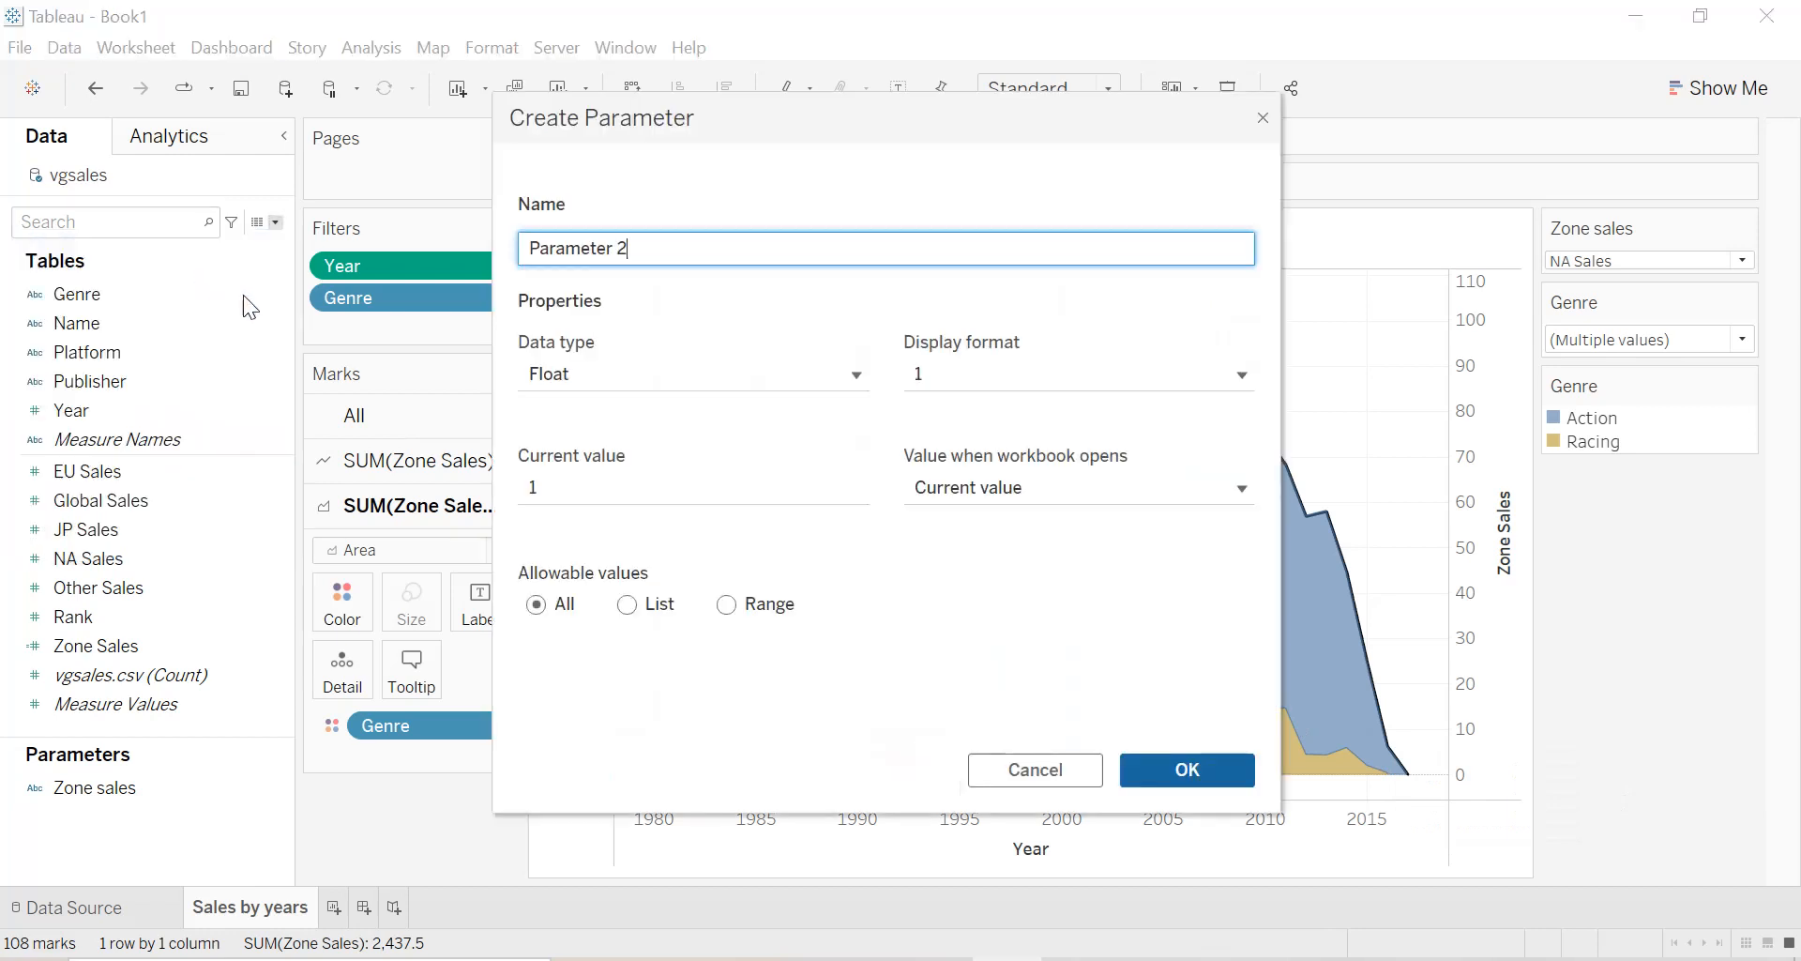
{"action": "type", "text": "Start date"}
{"action": "left_click", "coordinate": [689, 371]}
{"action": "left_click", "coordinate": [651, 435]}
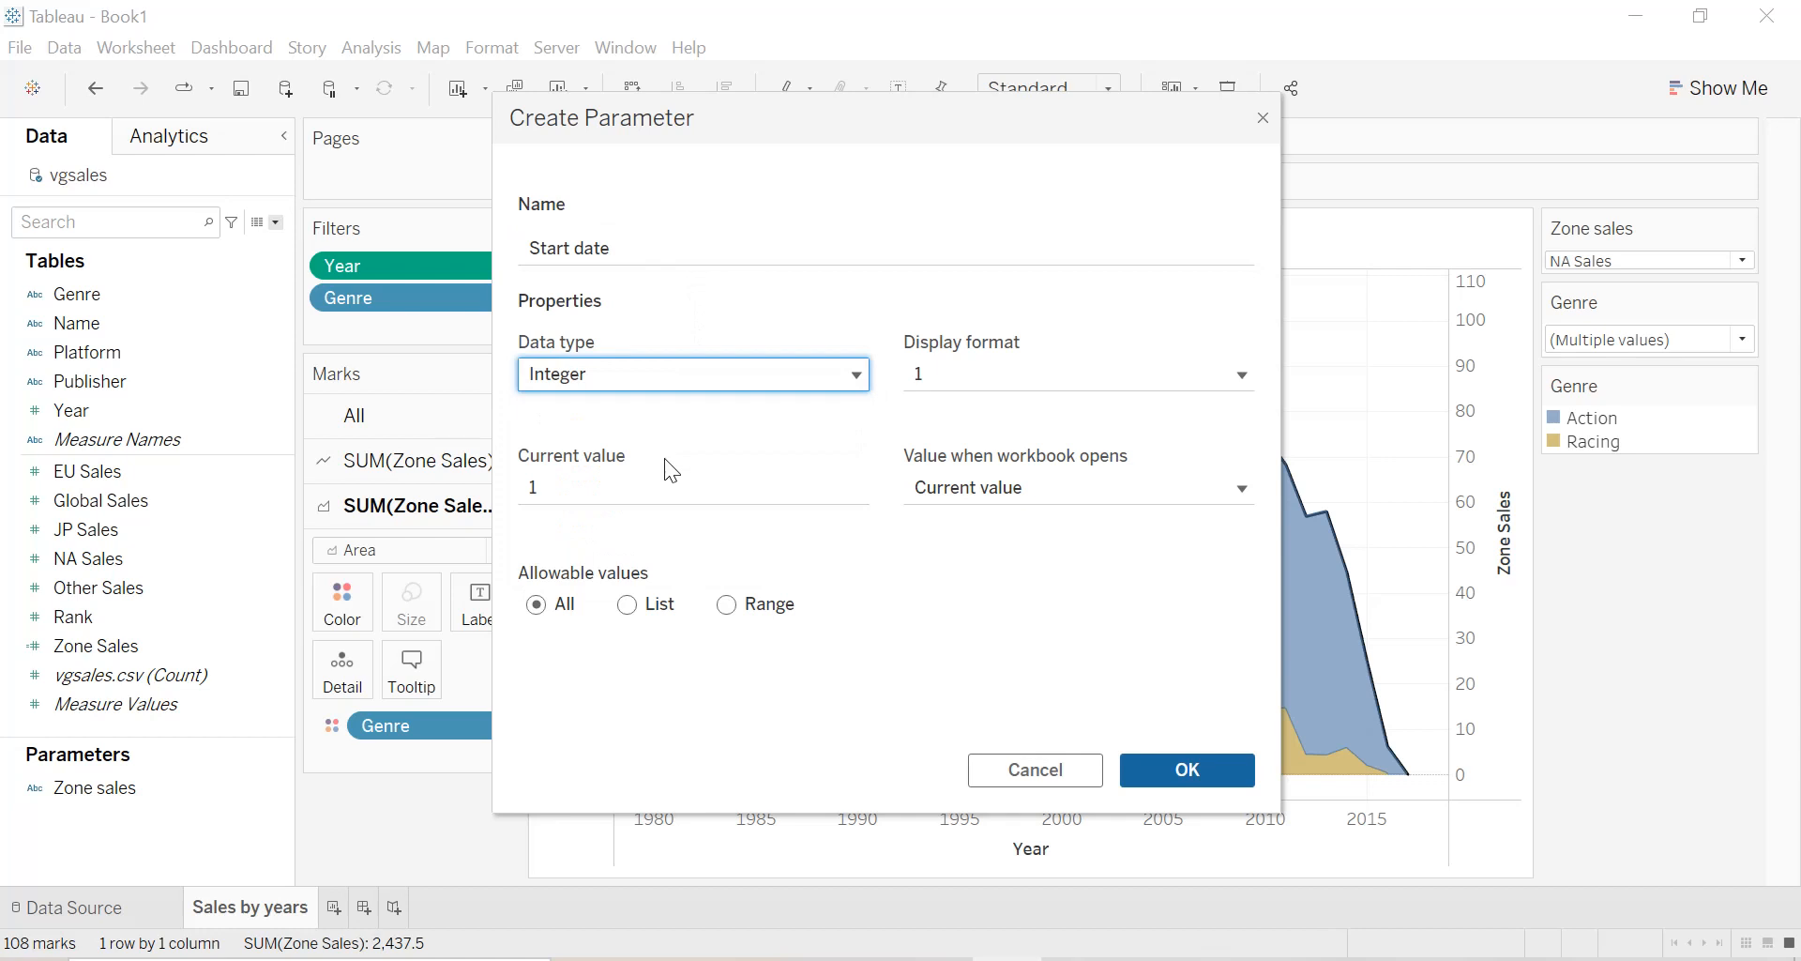
{"action": "left_click", "coordinate": [728, 605]}
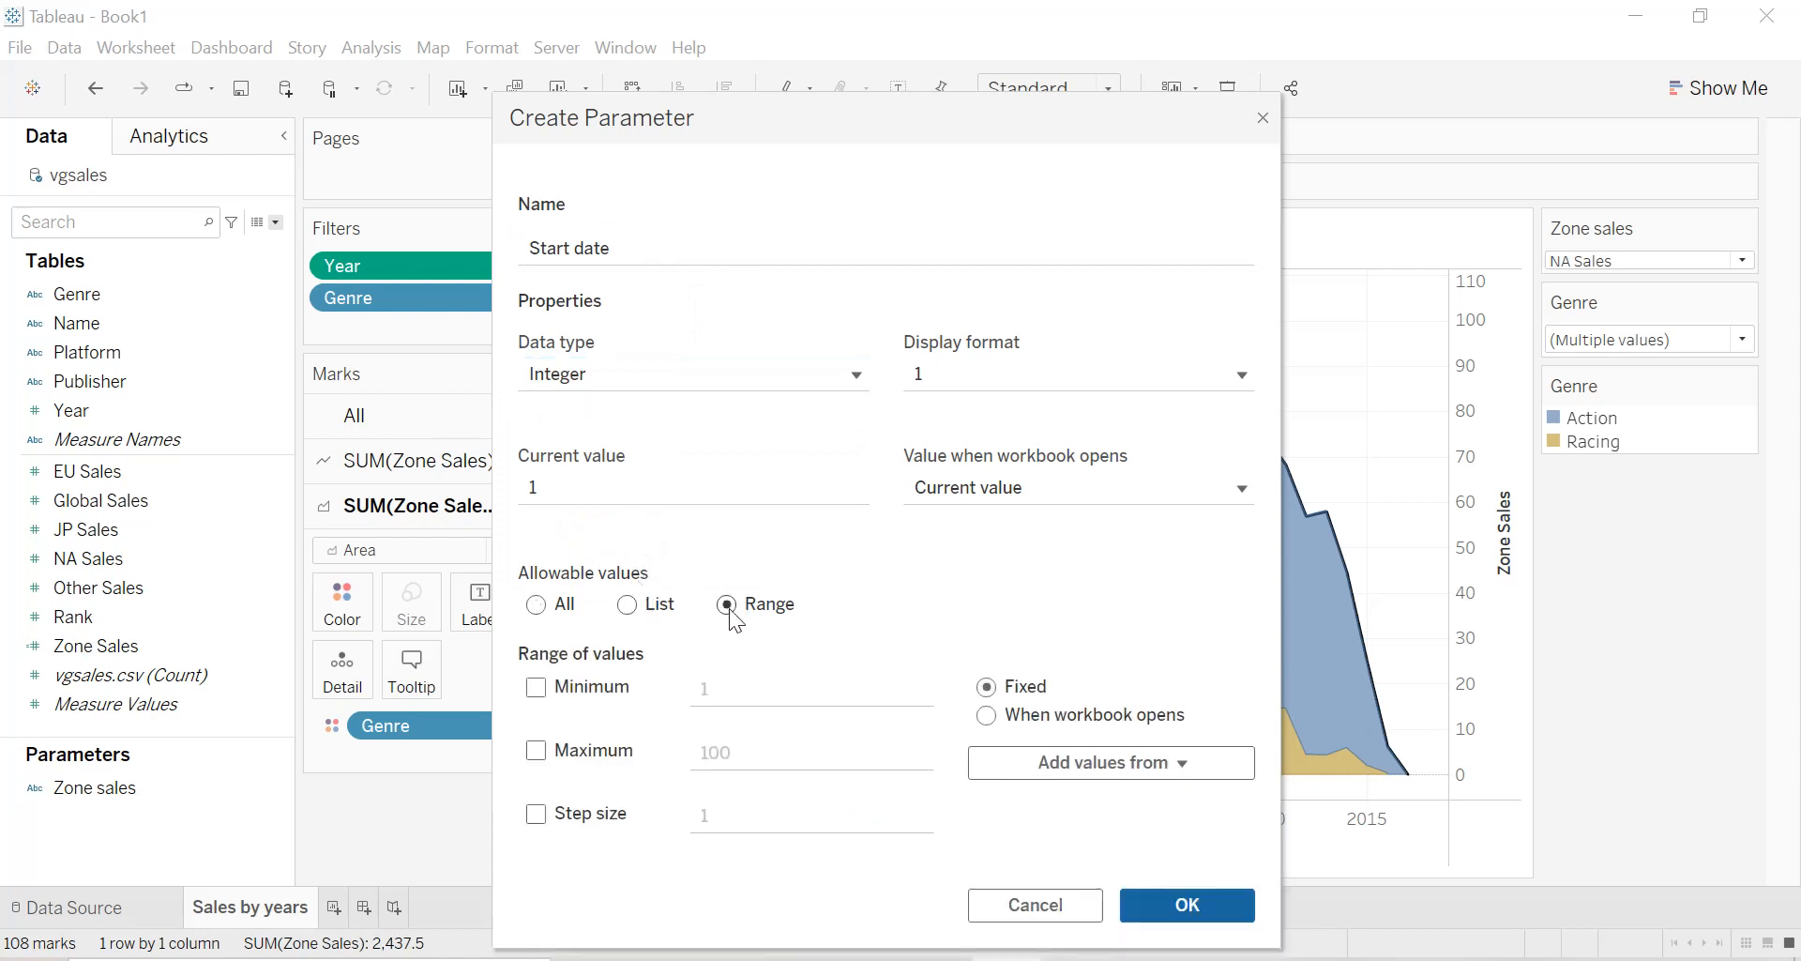
{"action": "left_click", "coordinate": [1047, 763]}
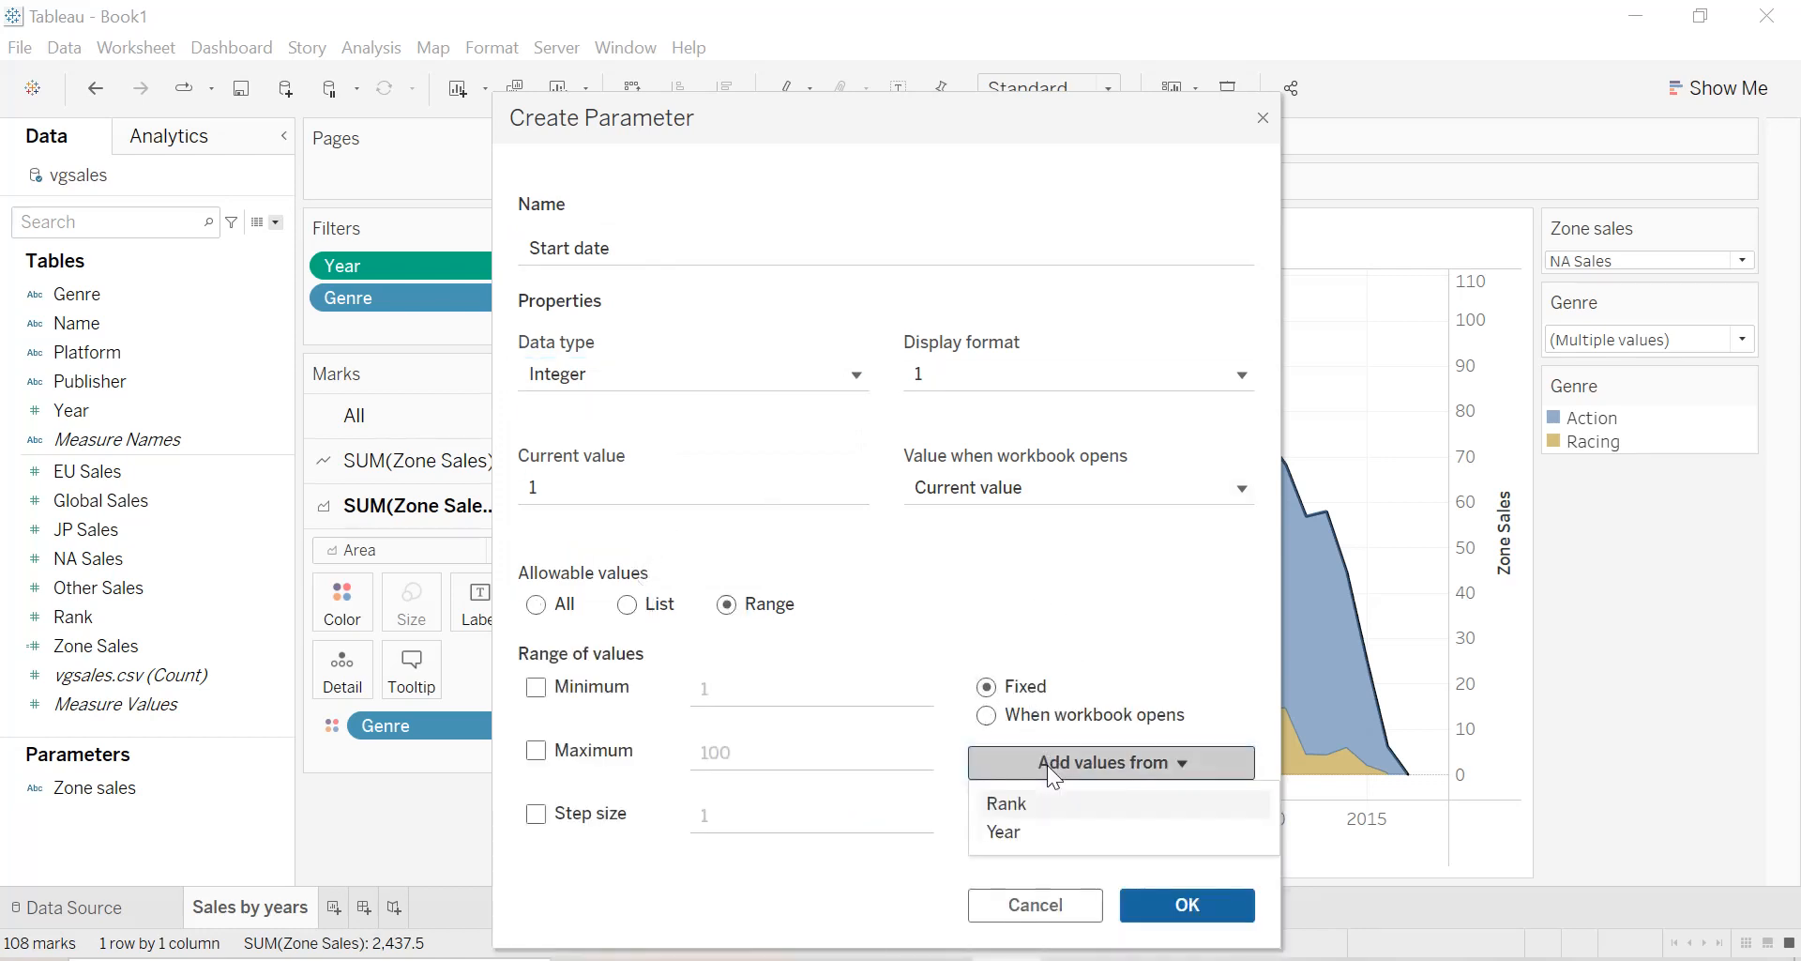
{"action": "left_click", "coordinate": [1022, 831]}
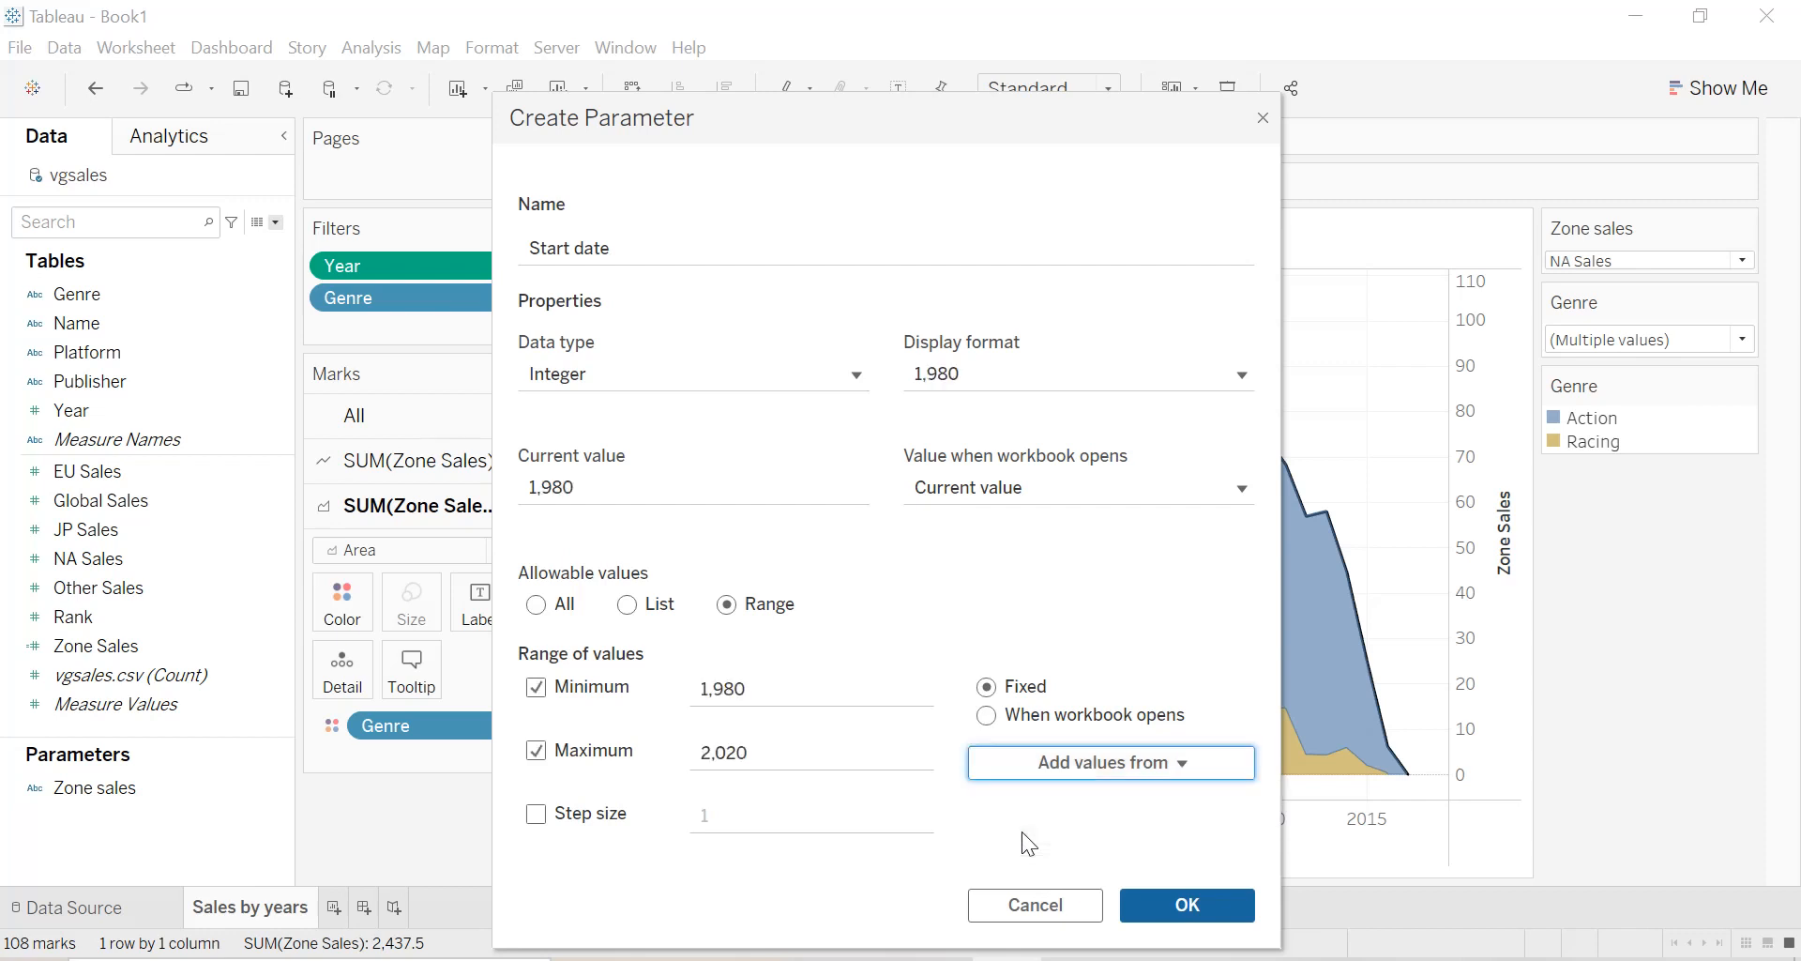
{"action": "left_click", "coordinate": [1187, 903]}
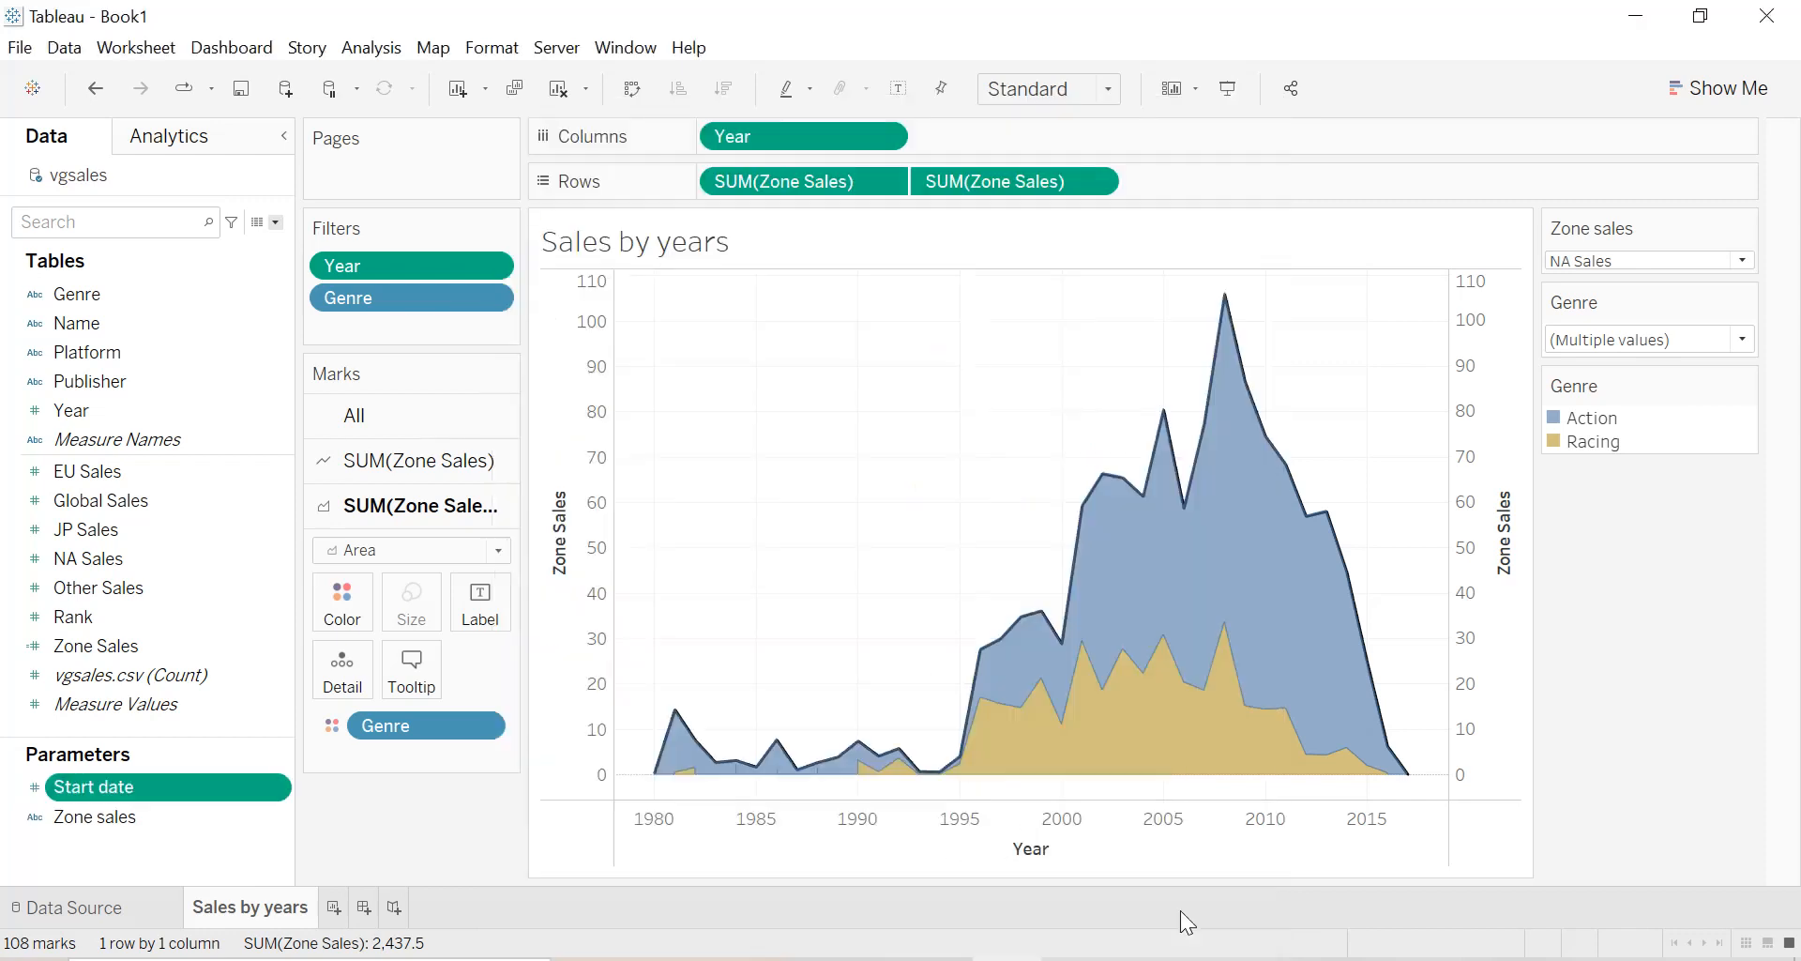
Create an integer parameter named "End date" with a range of allowable values taken from the Year field.
{"action": "left_click", "coordinate": [276, 223]}
{"action": "left_click", "coordinate": [206, 276]}
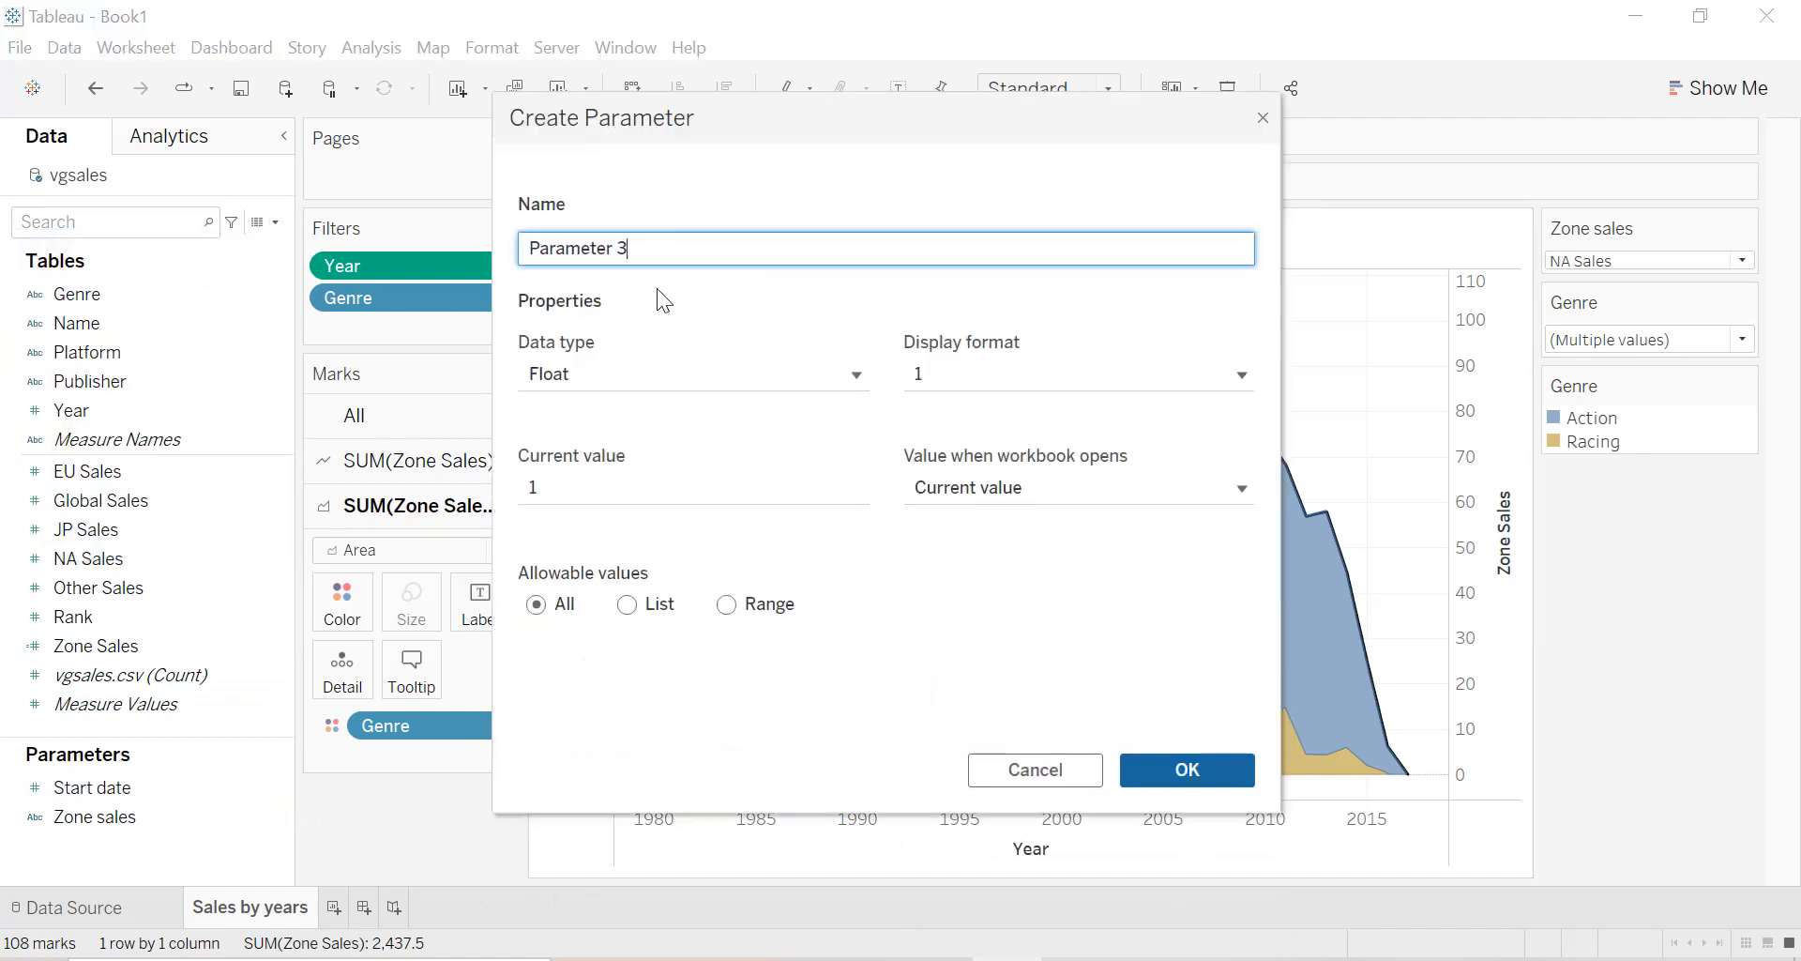
{"action": "left_click_drag", "start_coordinate": [636, 249], "coordinate": [521, 249]}
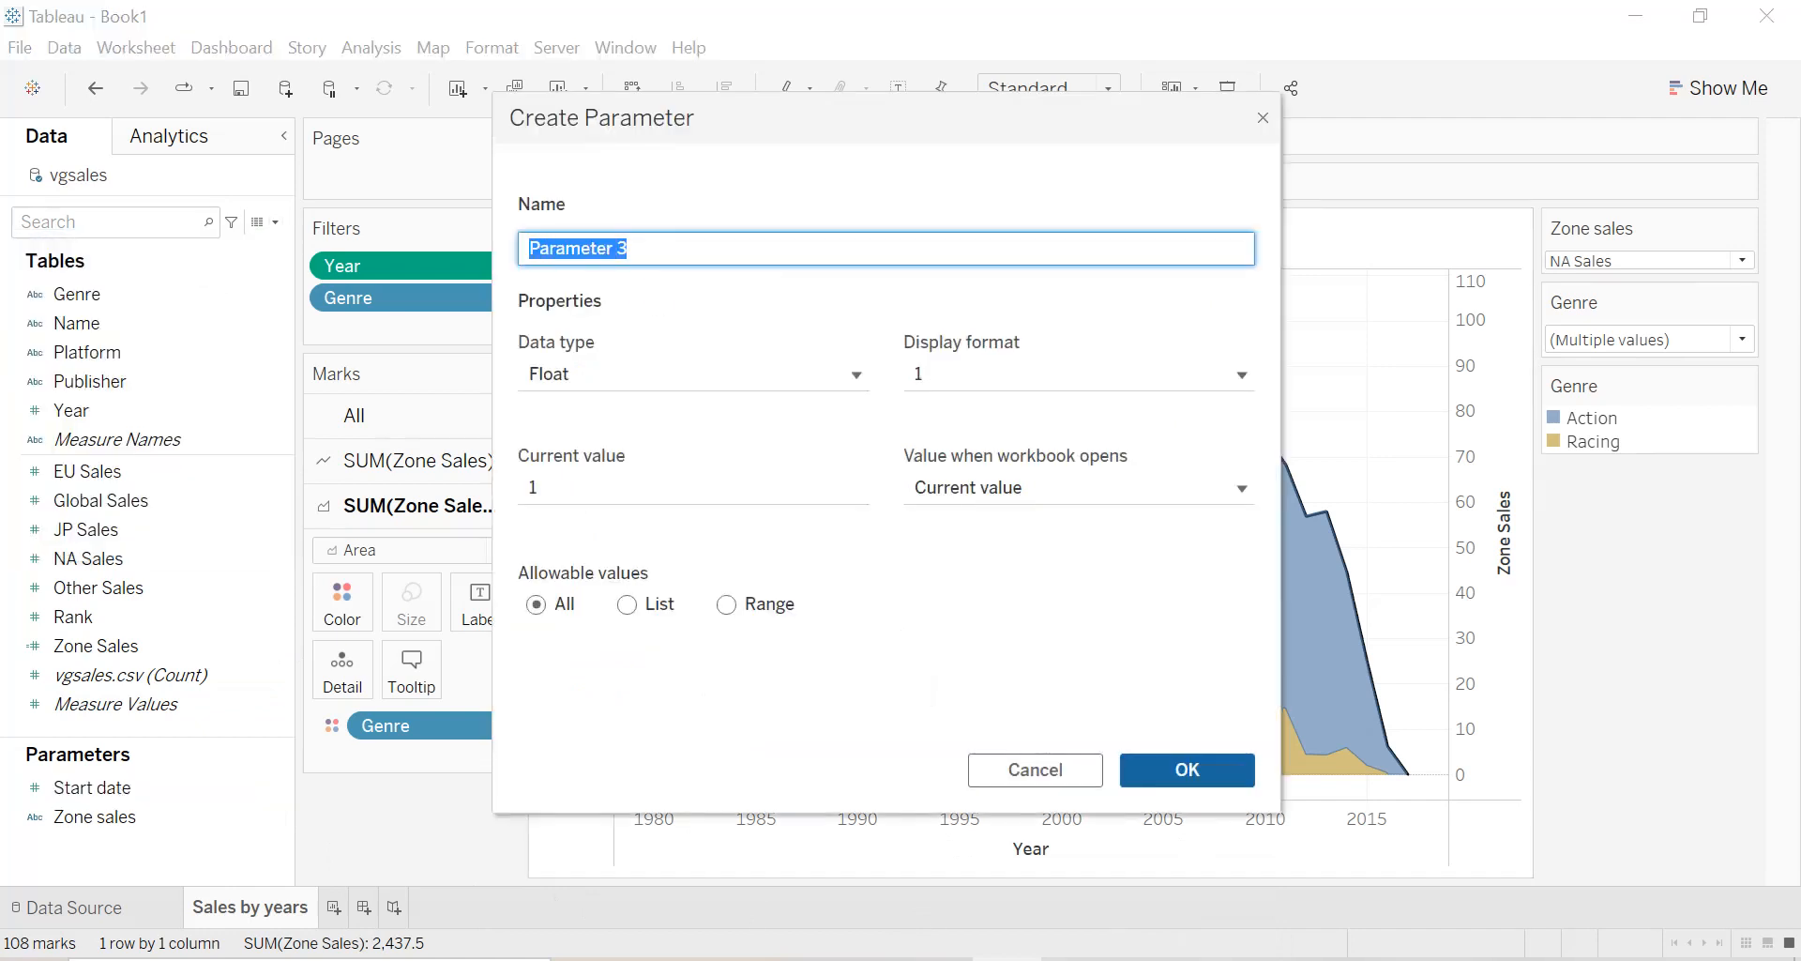
{"action": "type", "text": "End date"}
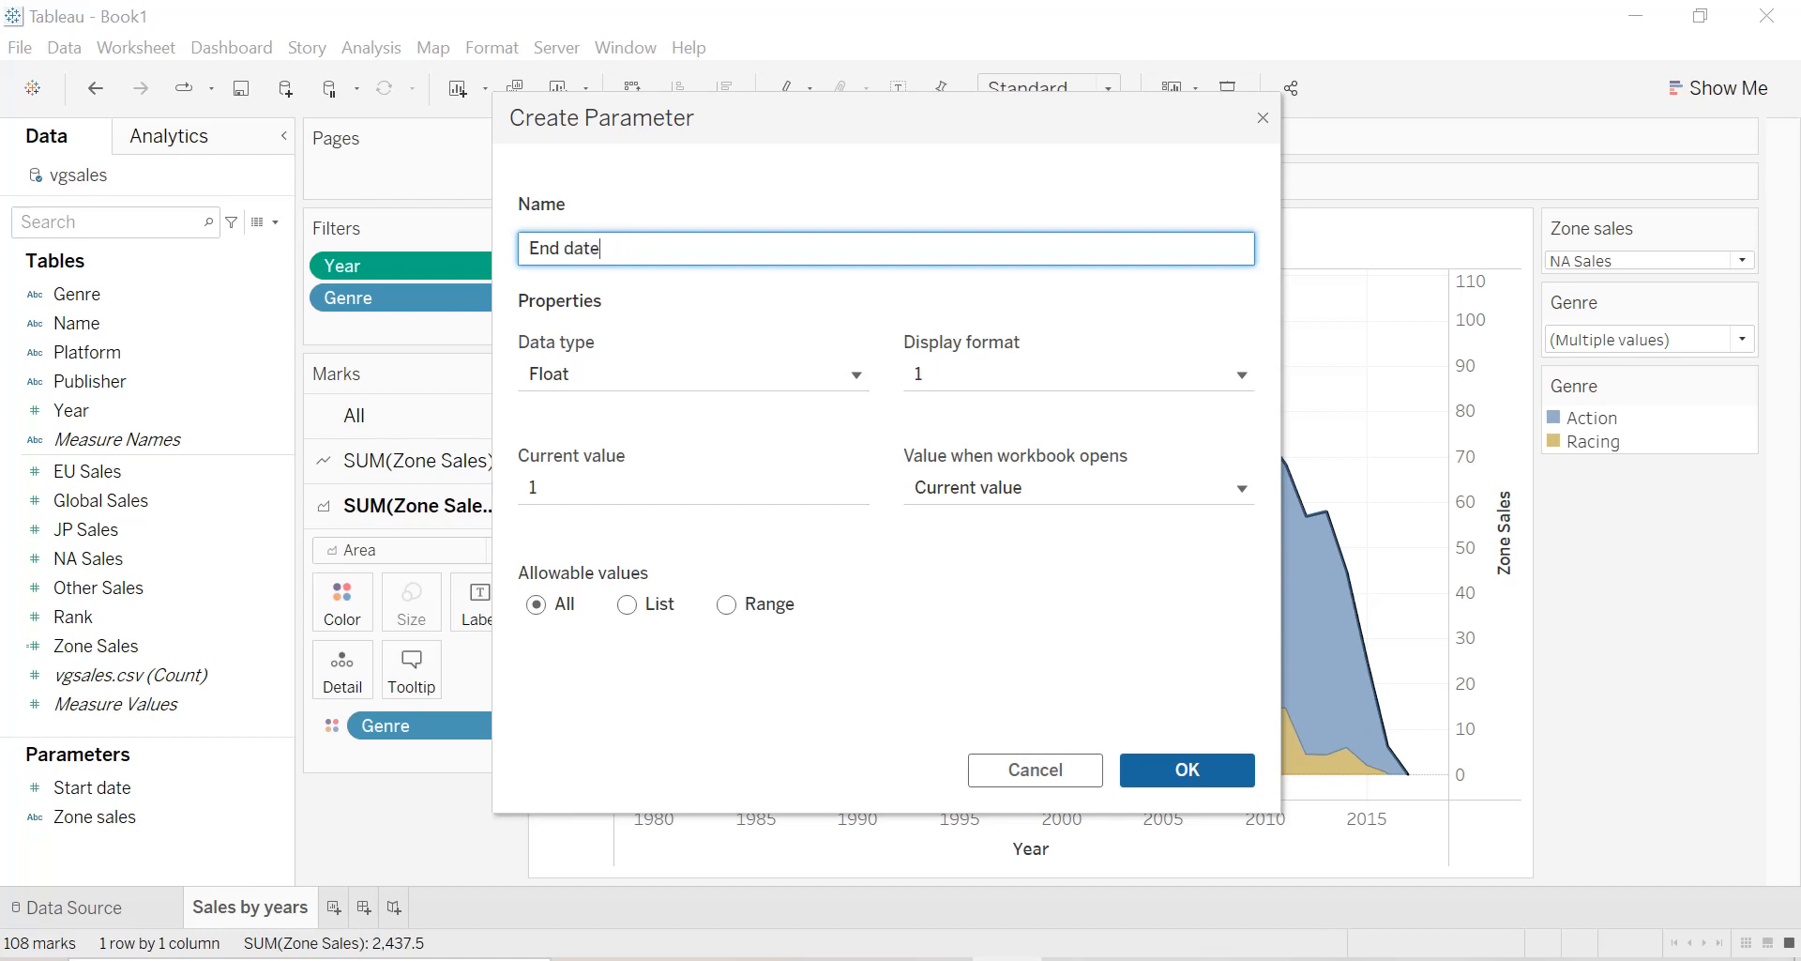
{"action": "left_click", "coordinate": [666, 375]}
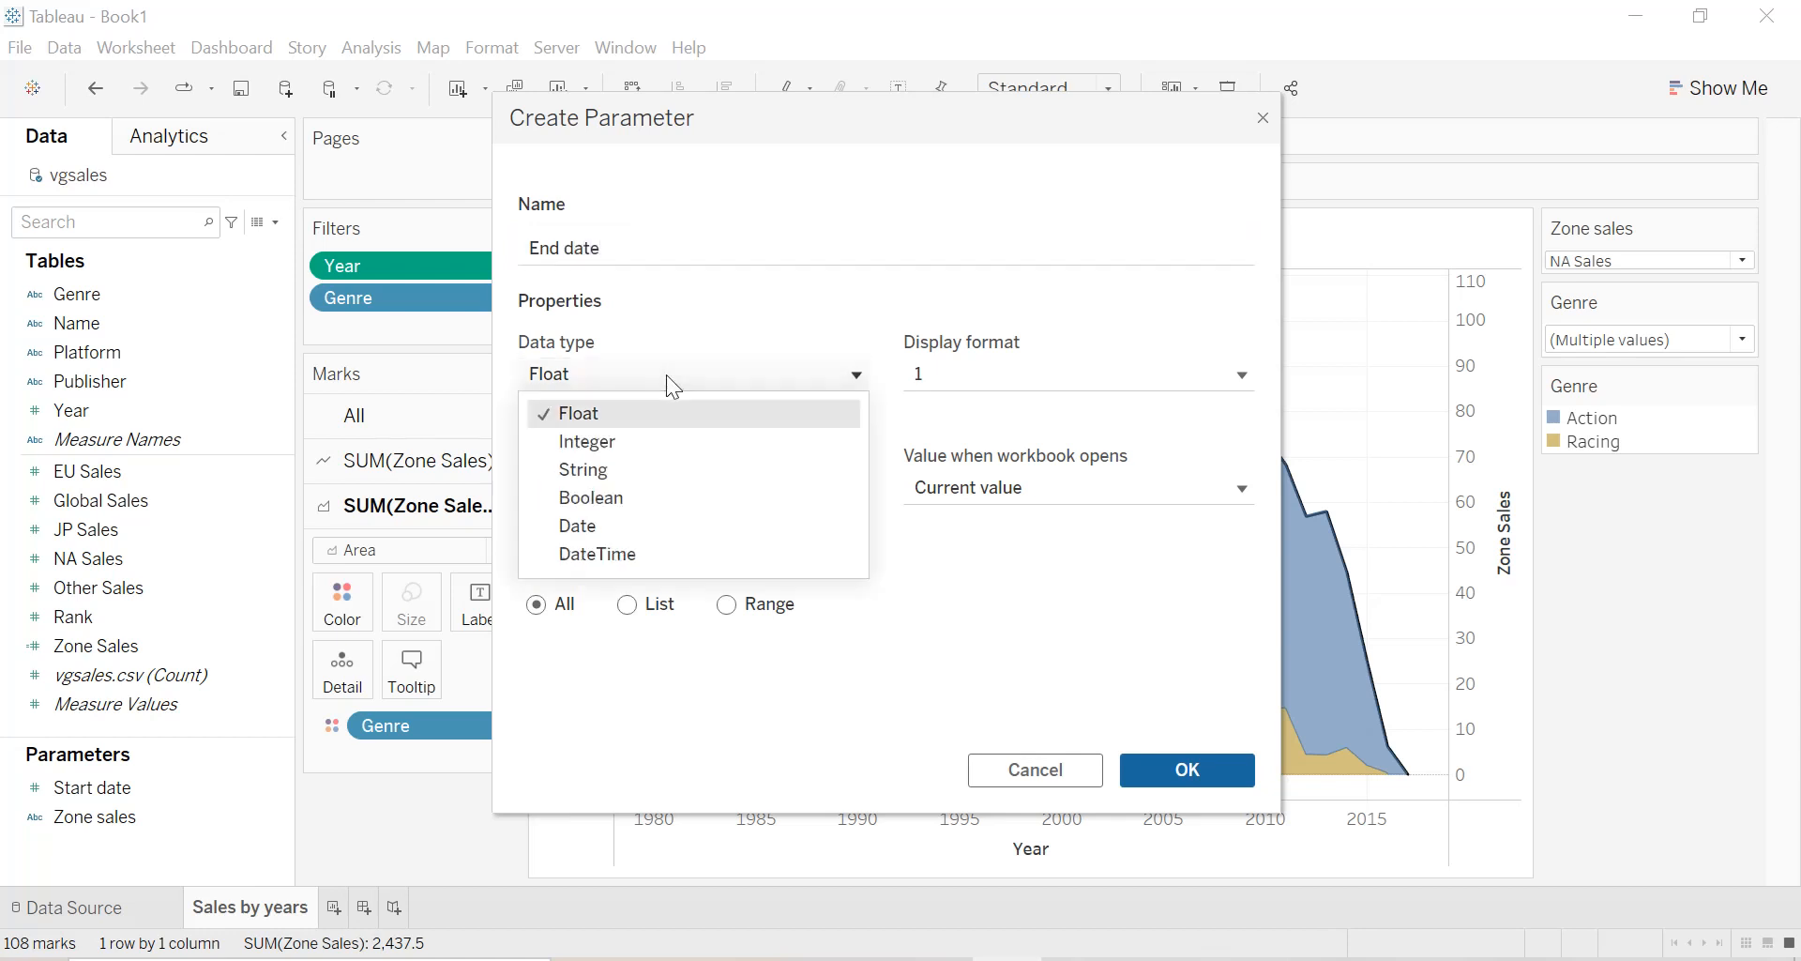
{"action": "left_click", "coordinate": [632, 447]}
{"action": "left_click", "coordinate": [728, 605]}
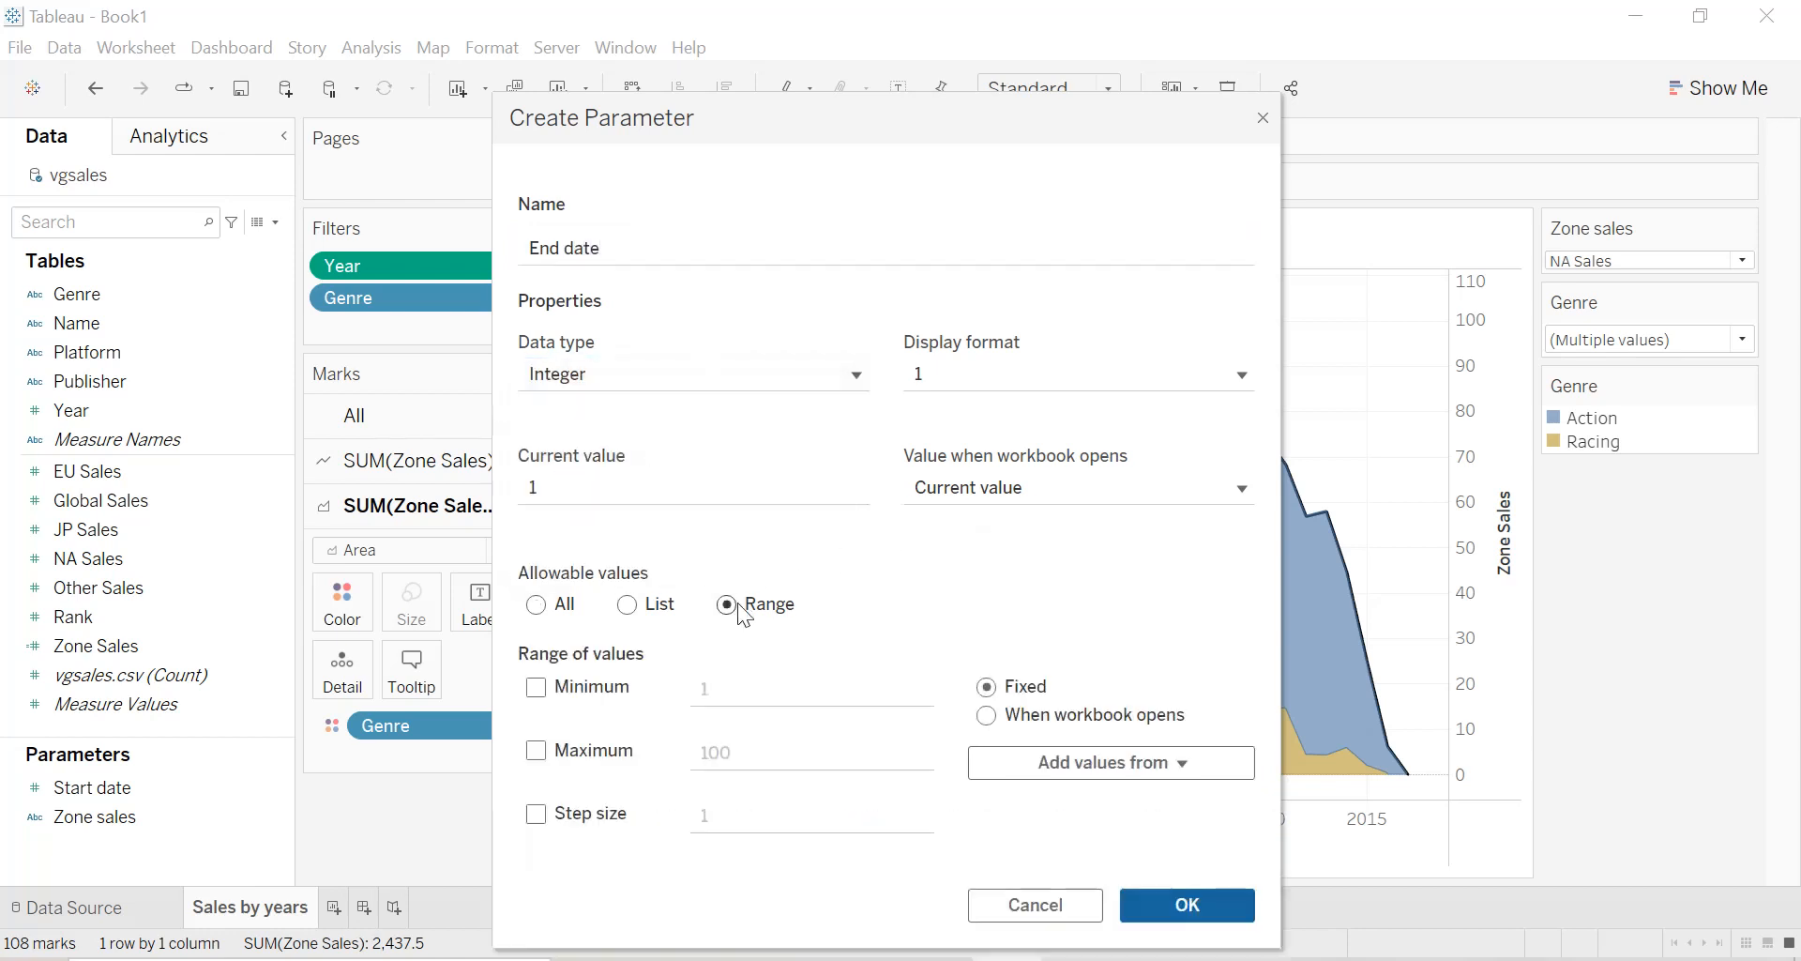
{"action": "left_click", "coordinate": [1078, 768]}
{"action": "left_click", "coordinate": [1049, 831]}
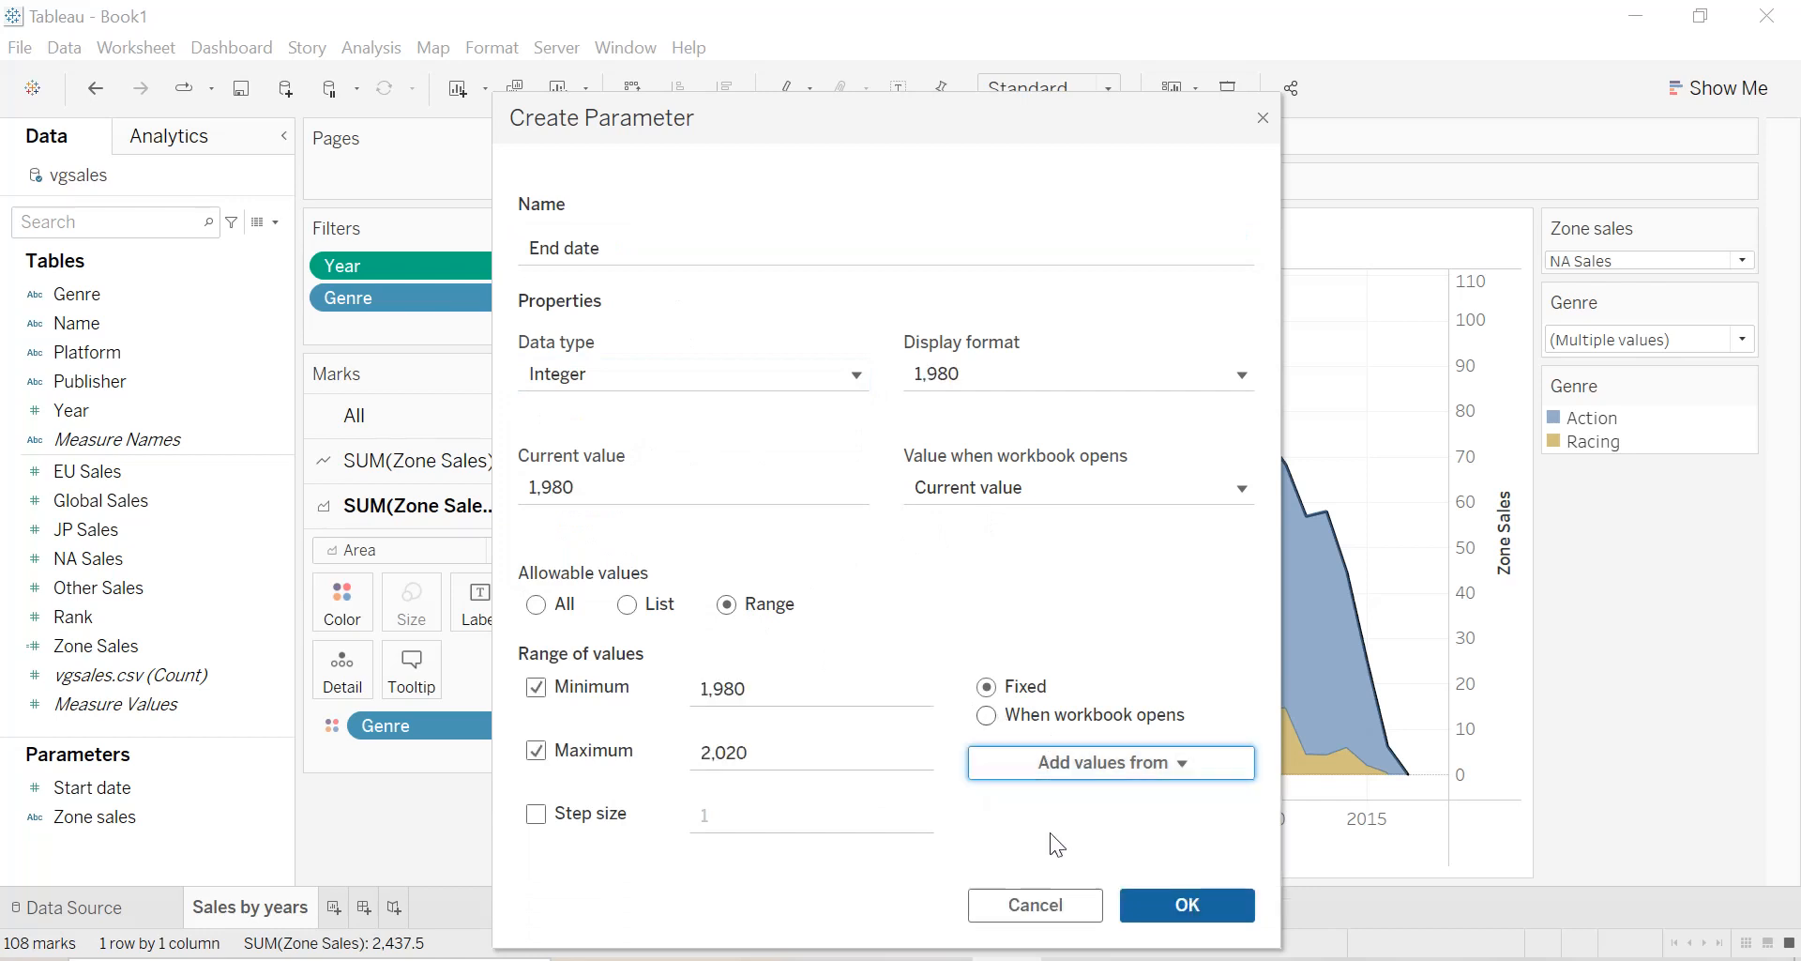
{"action": "left_click", "coordinate": [1163, 902]}
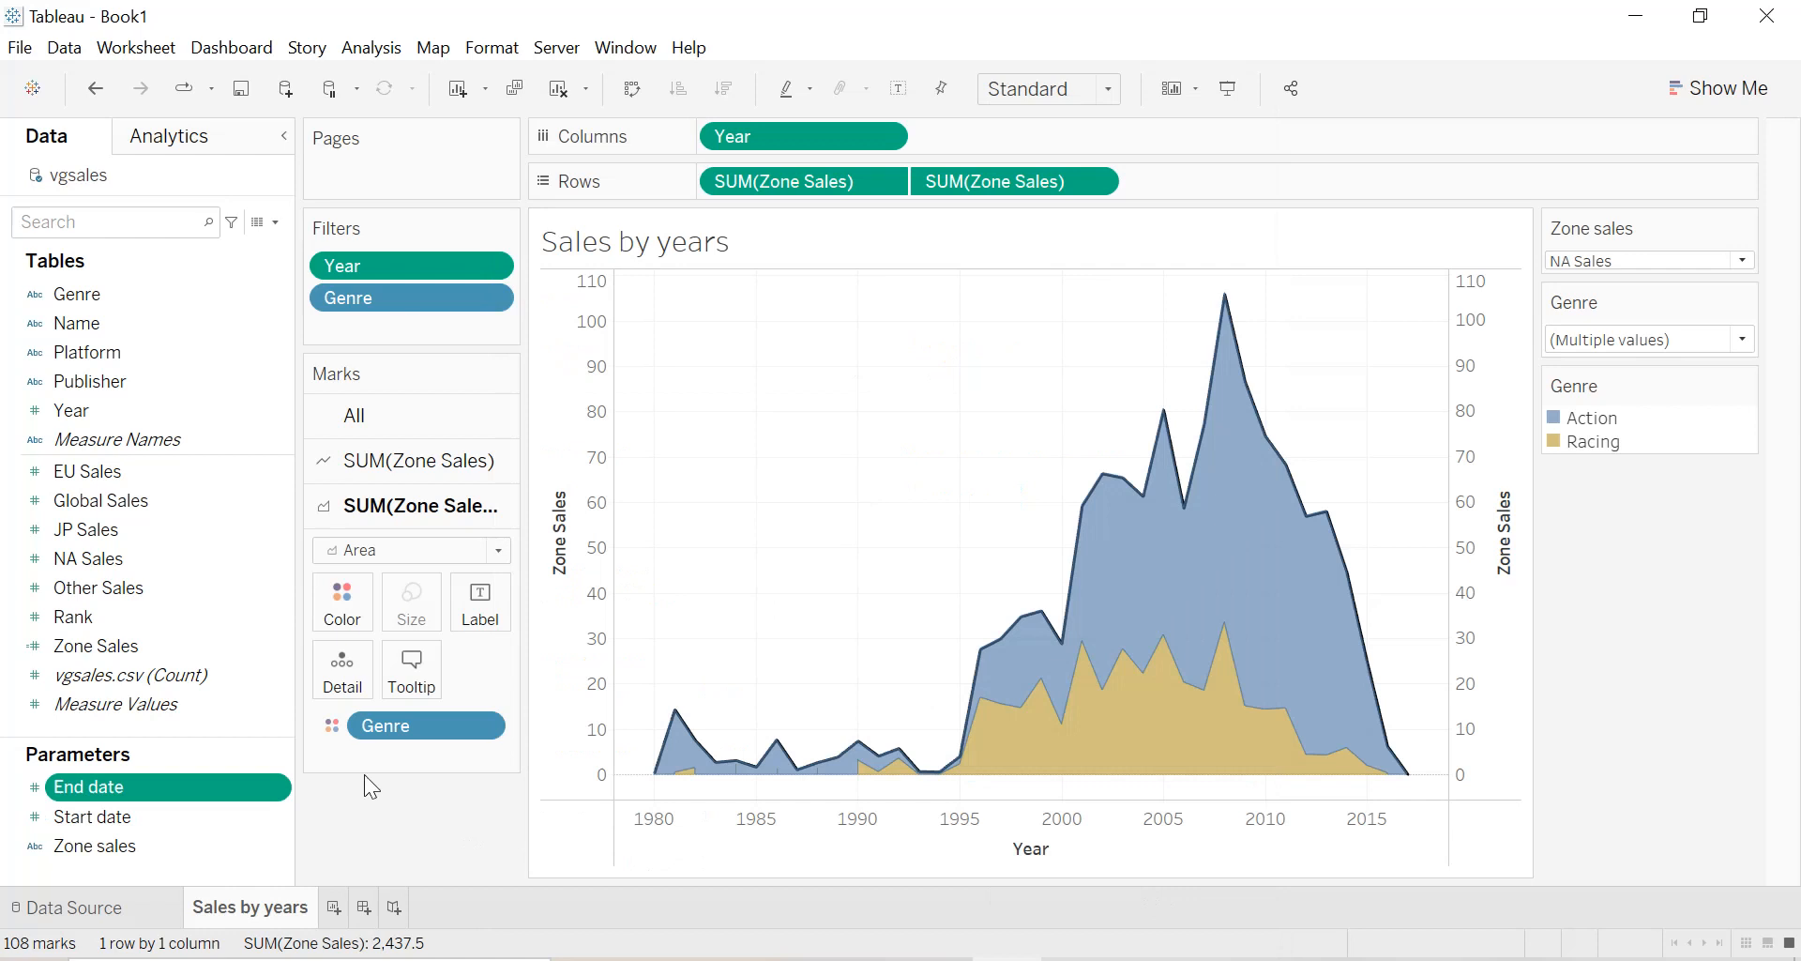
Create a calculated field named "Study period".
{"action": "left_click", "coordinate": [276, 223]}
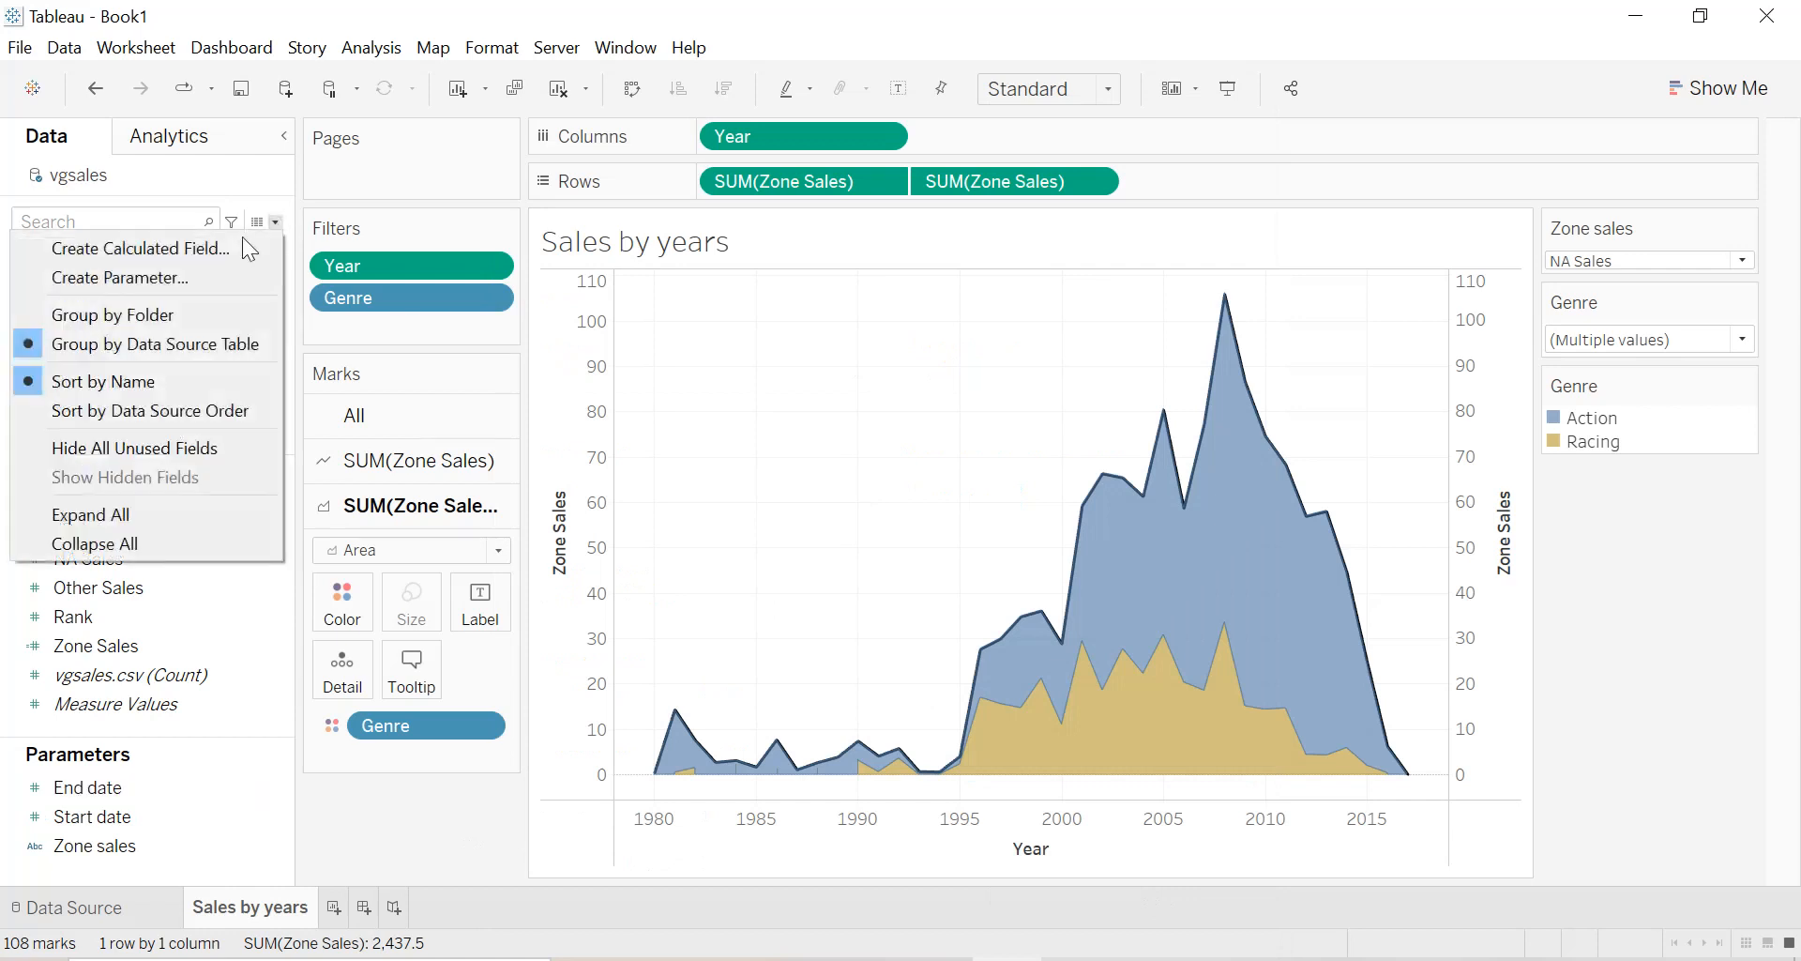
{"action": "left_click", "coordinate": [230, 245]}
{"action": "type", "text": "S"}
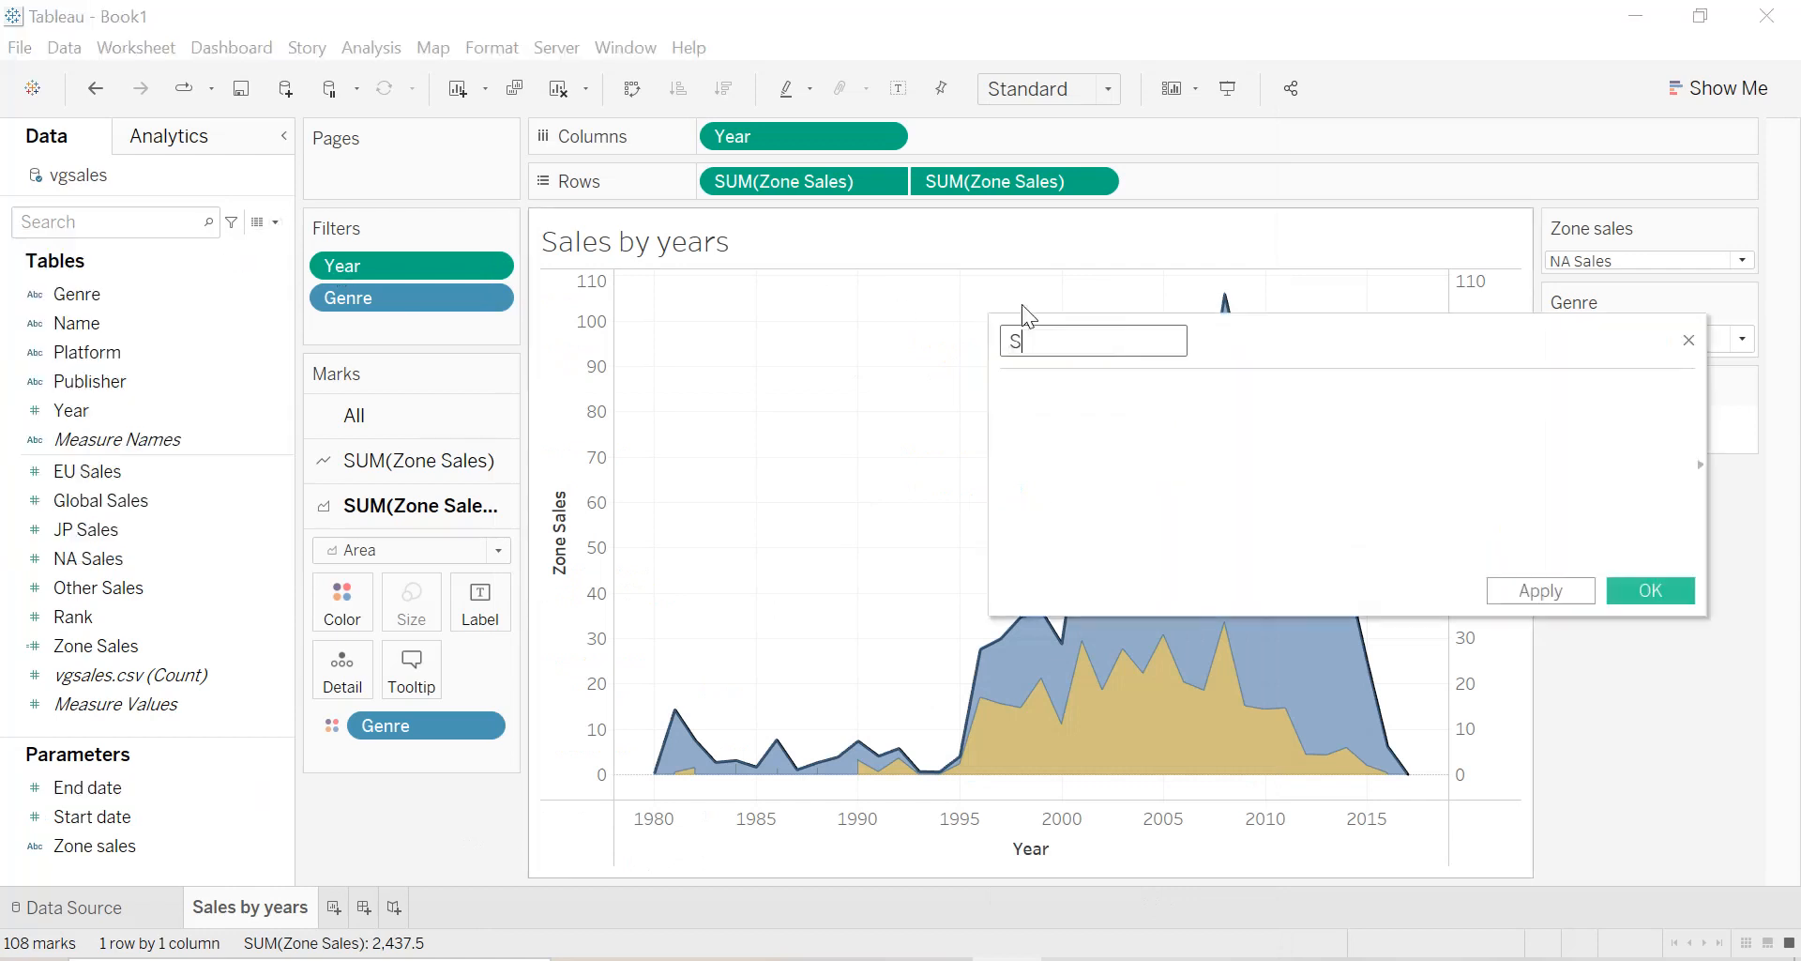
{"action": "type", "text": "tudy period"}
{"action": "key", "text": "Tab"}
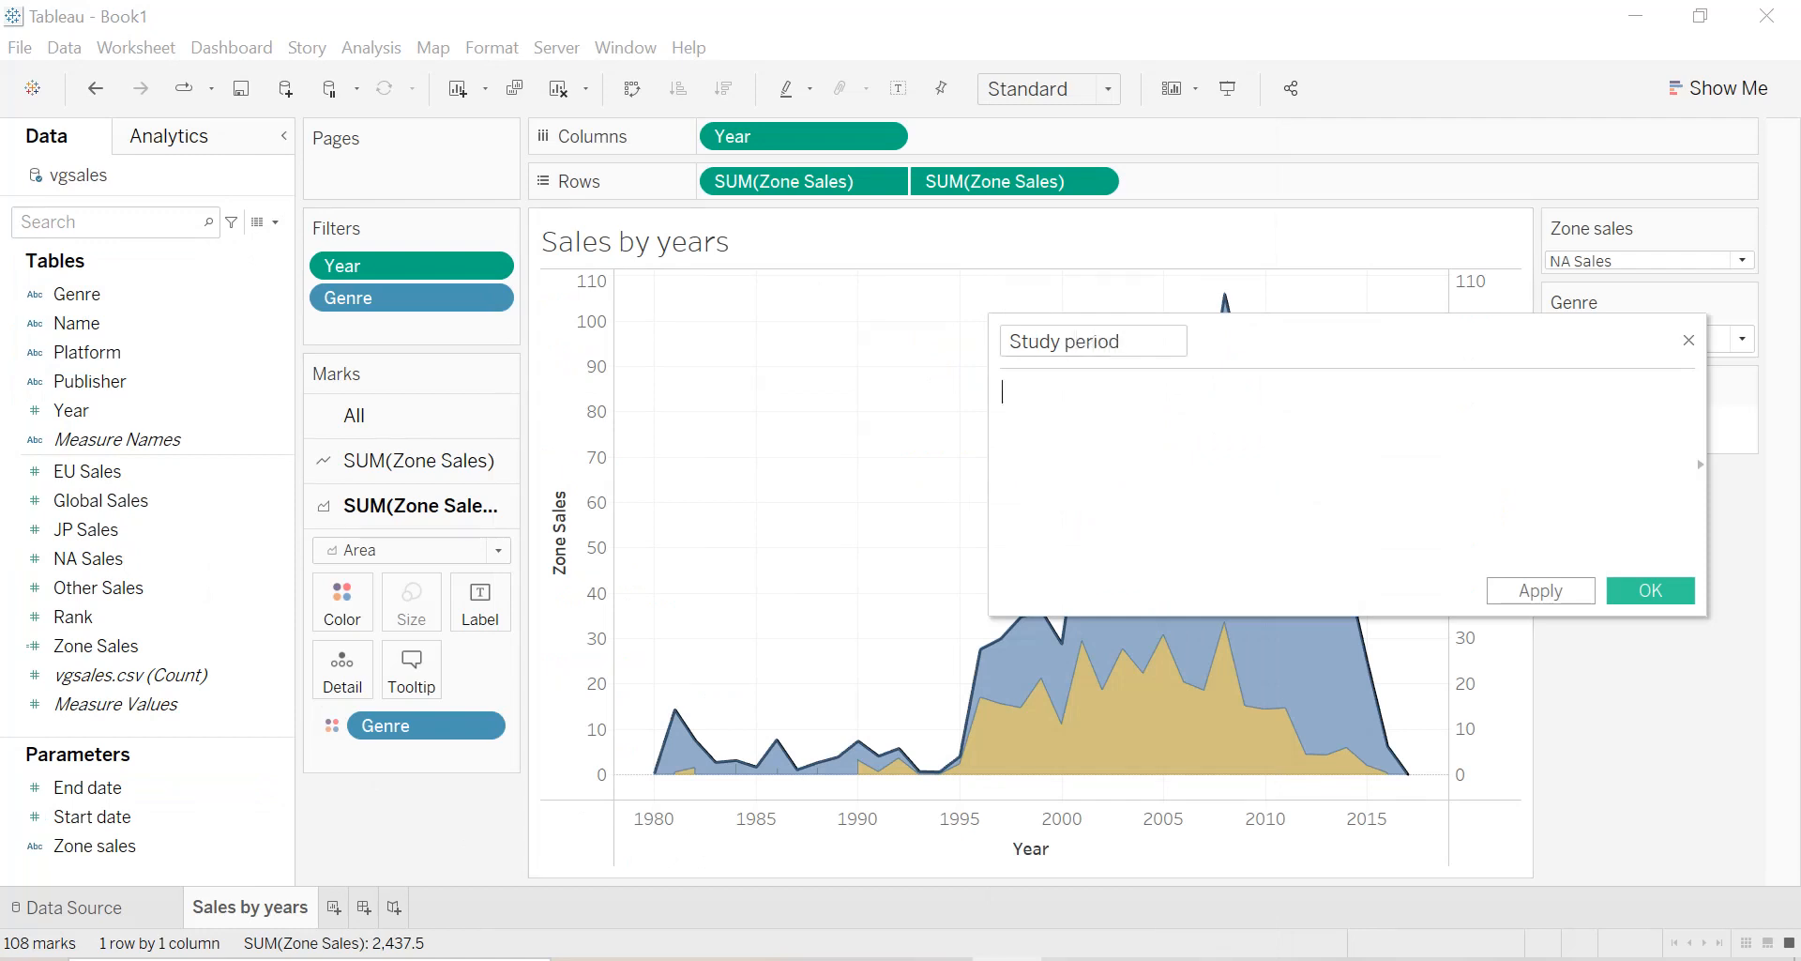
Begin the Study period formula with the condition IF [Year] >= [Start date] AND.
{"action": "type", "text": "if"}
{"action": "key", "text": "Return"}
{"action": "type", "text": "year"}
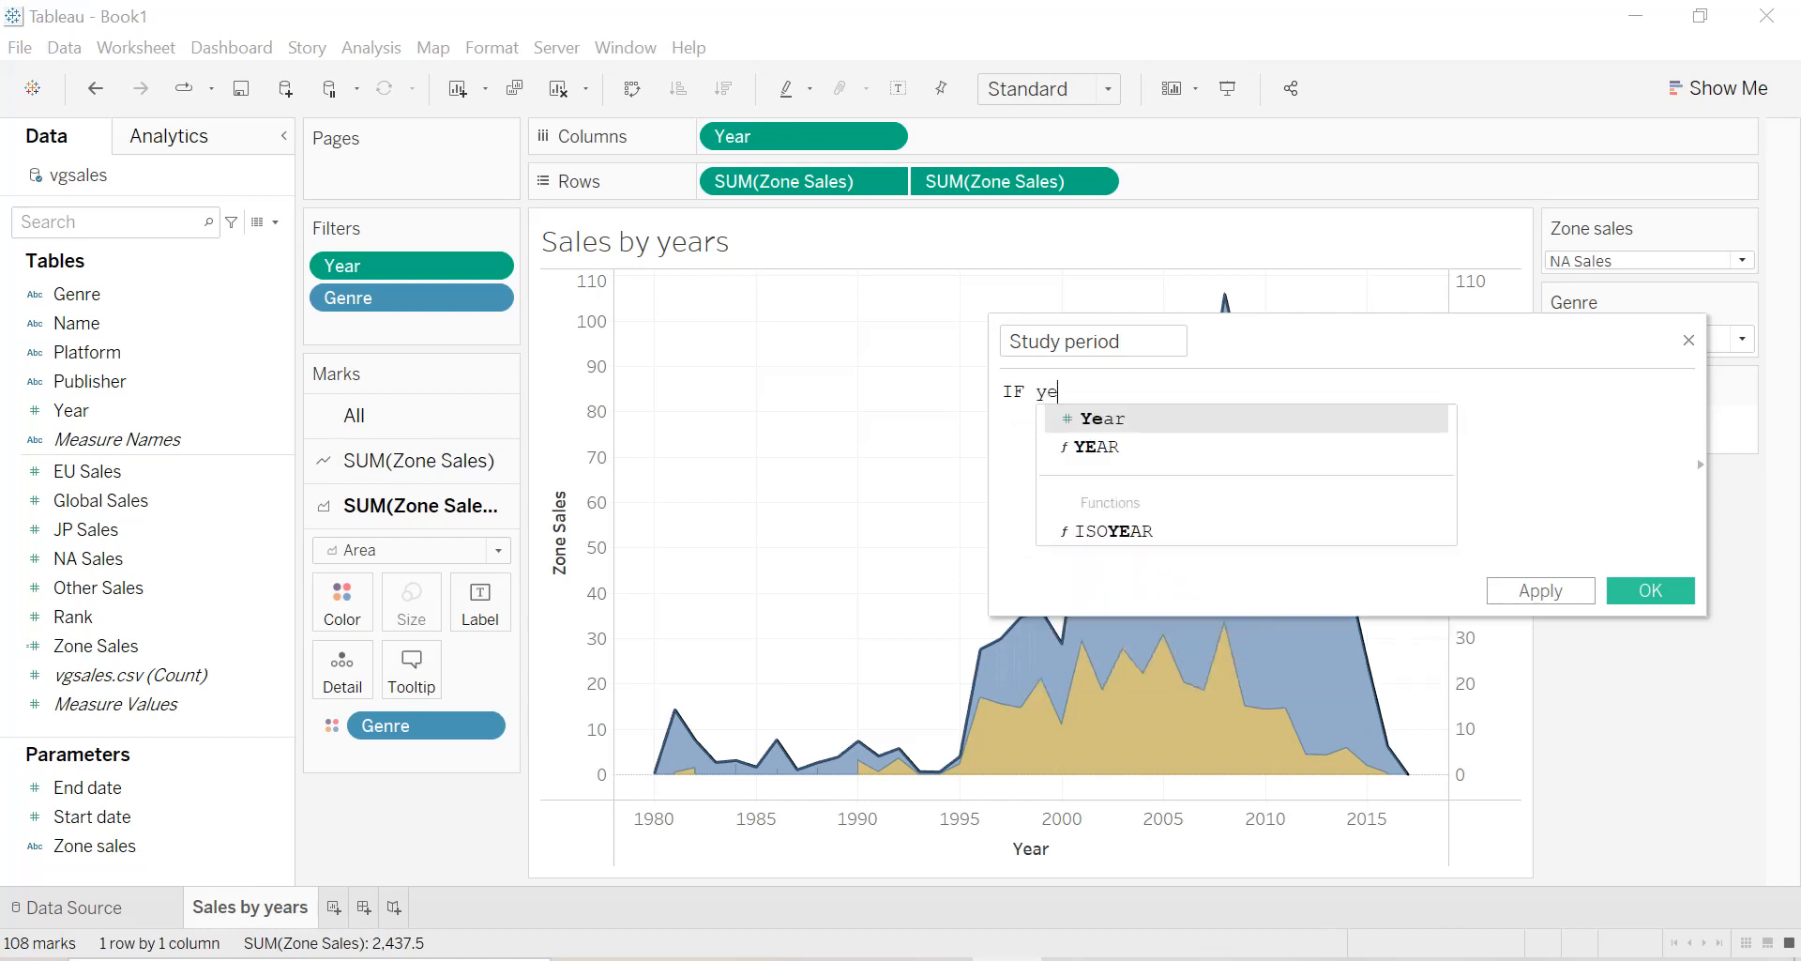
{"action": "key", "text": "Return"}
{"action": "type", "text": ">="}
{"action": "key", "text": "BackSpace"}
{"action": "key", "text": "BackSpace"}
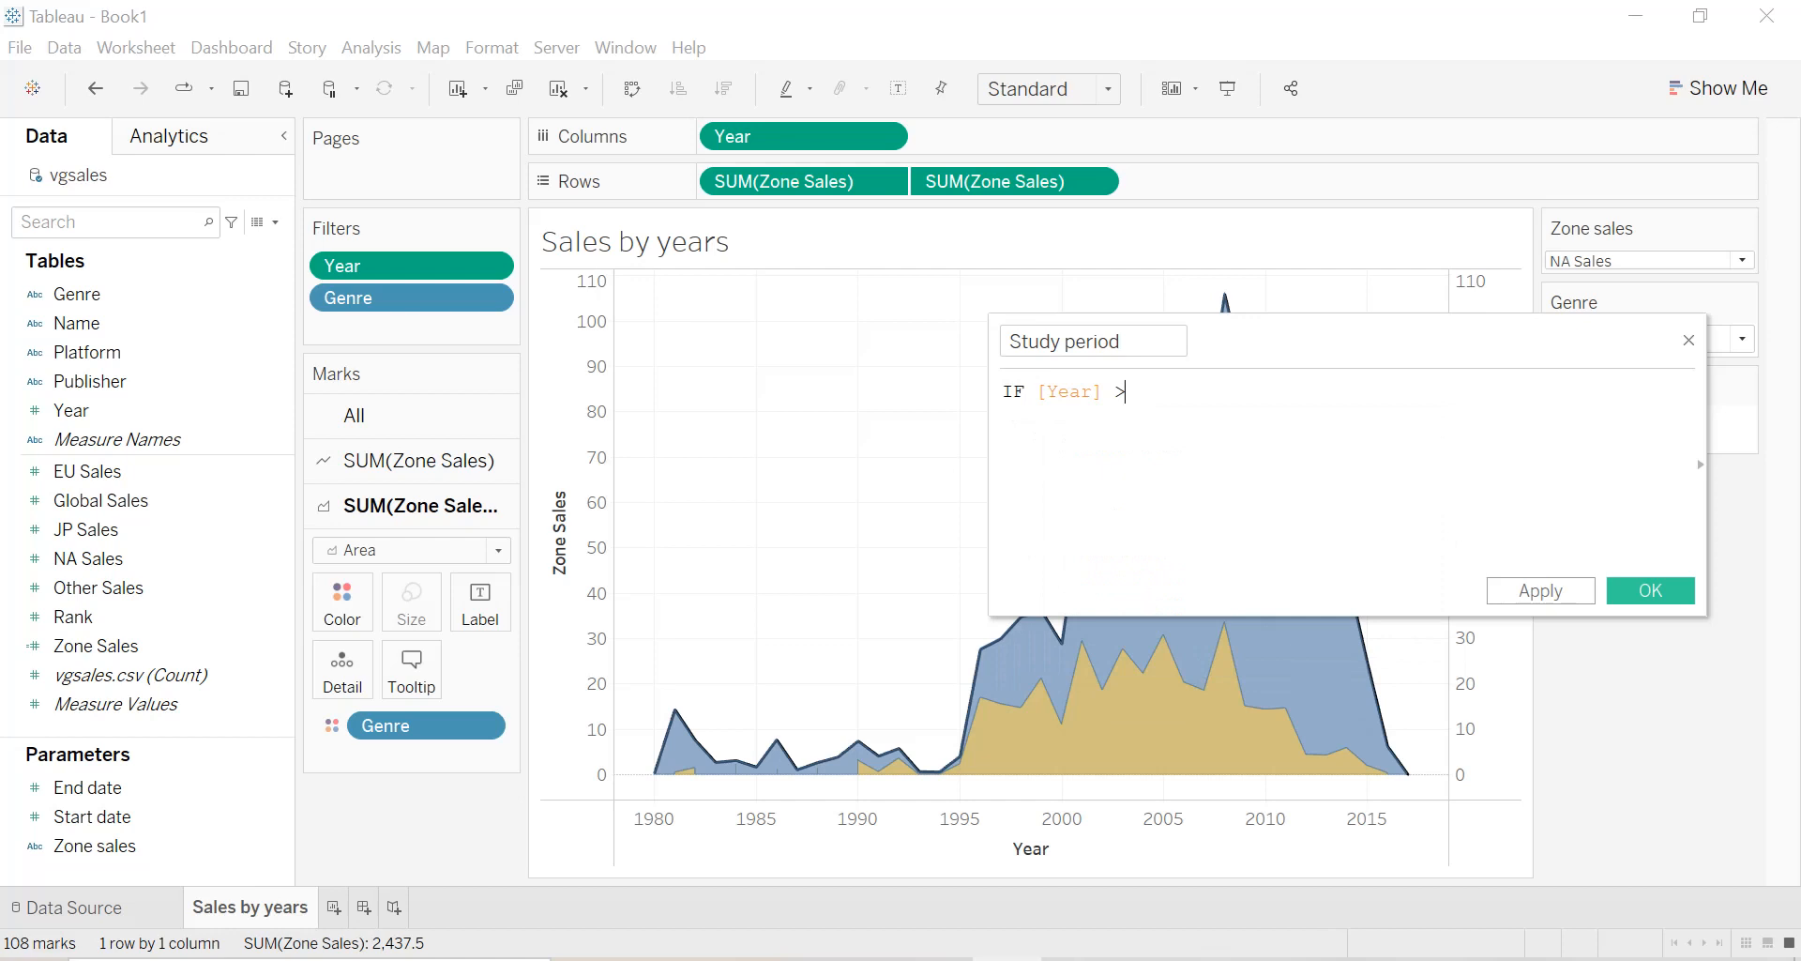
{"action": "type", "text": "sta"}
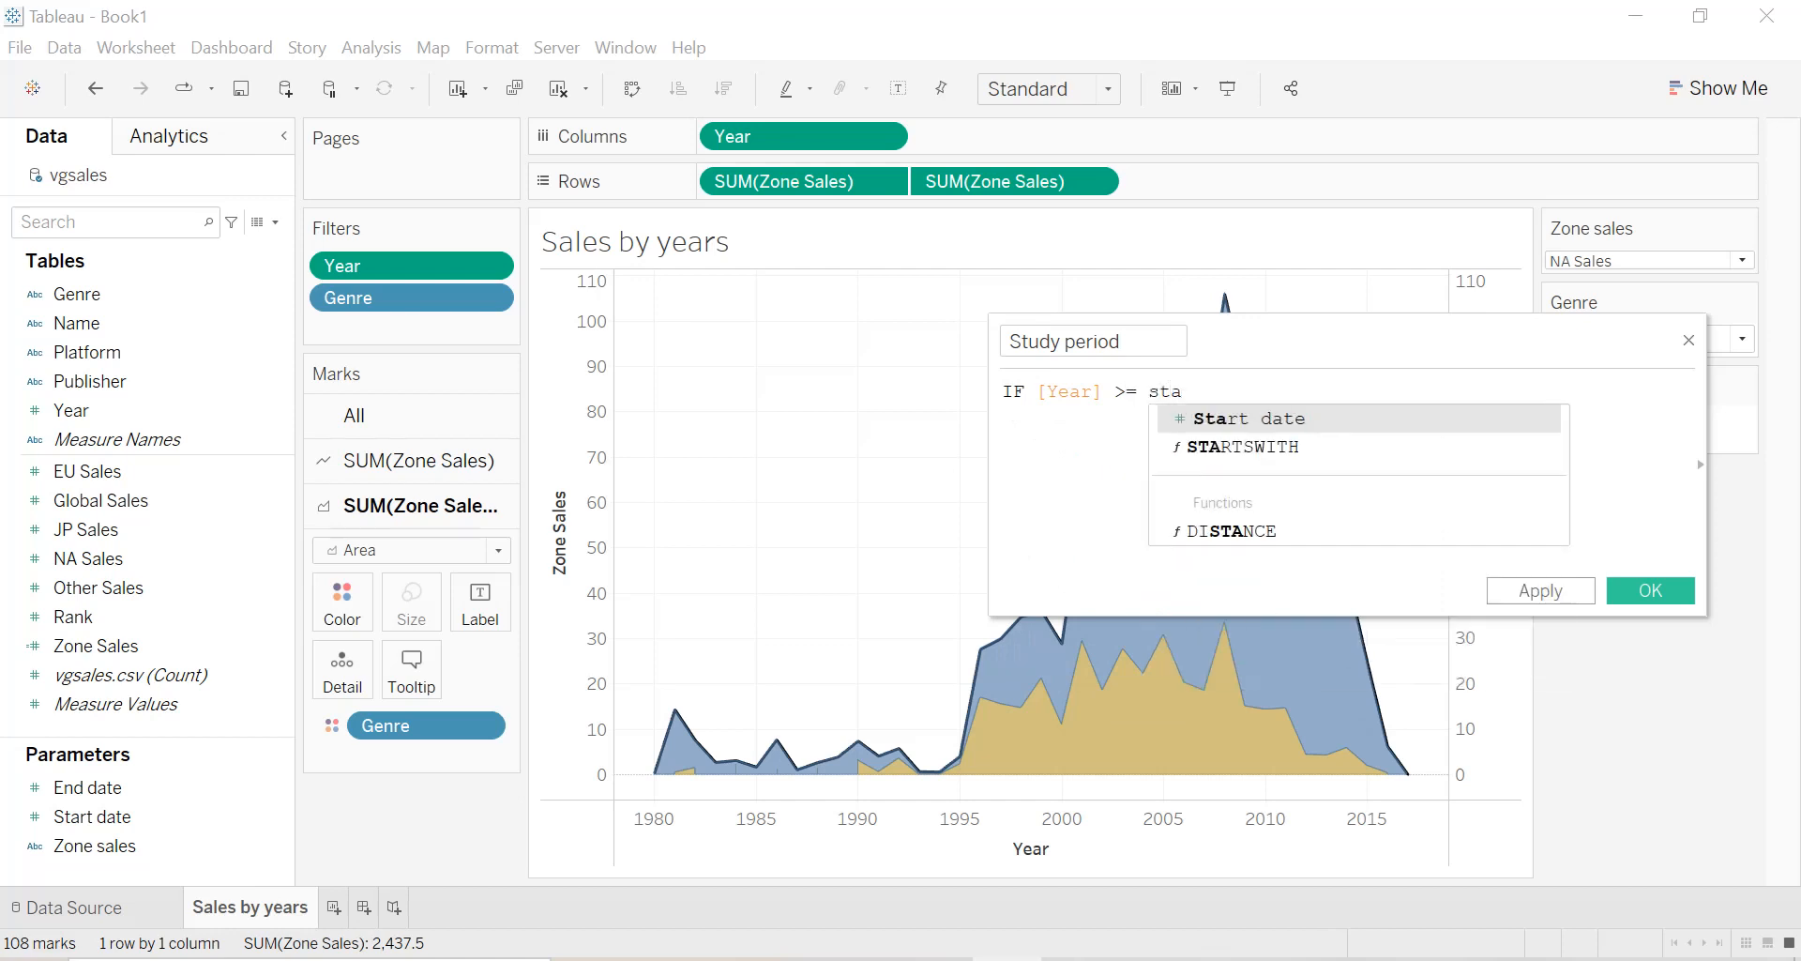
{"action": "key", "text": "Return"}
{"action": "type", "text": "AND "}
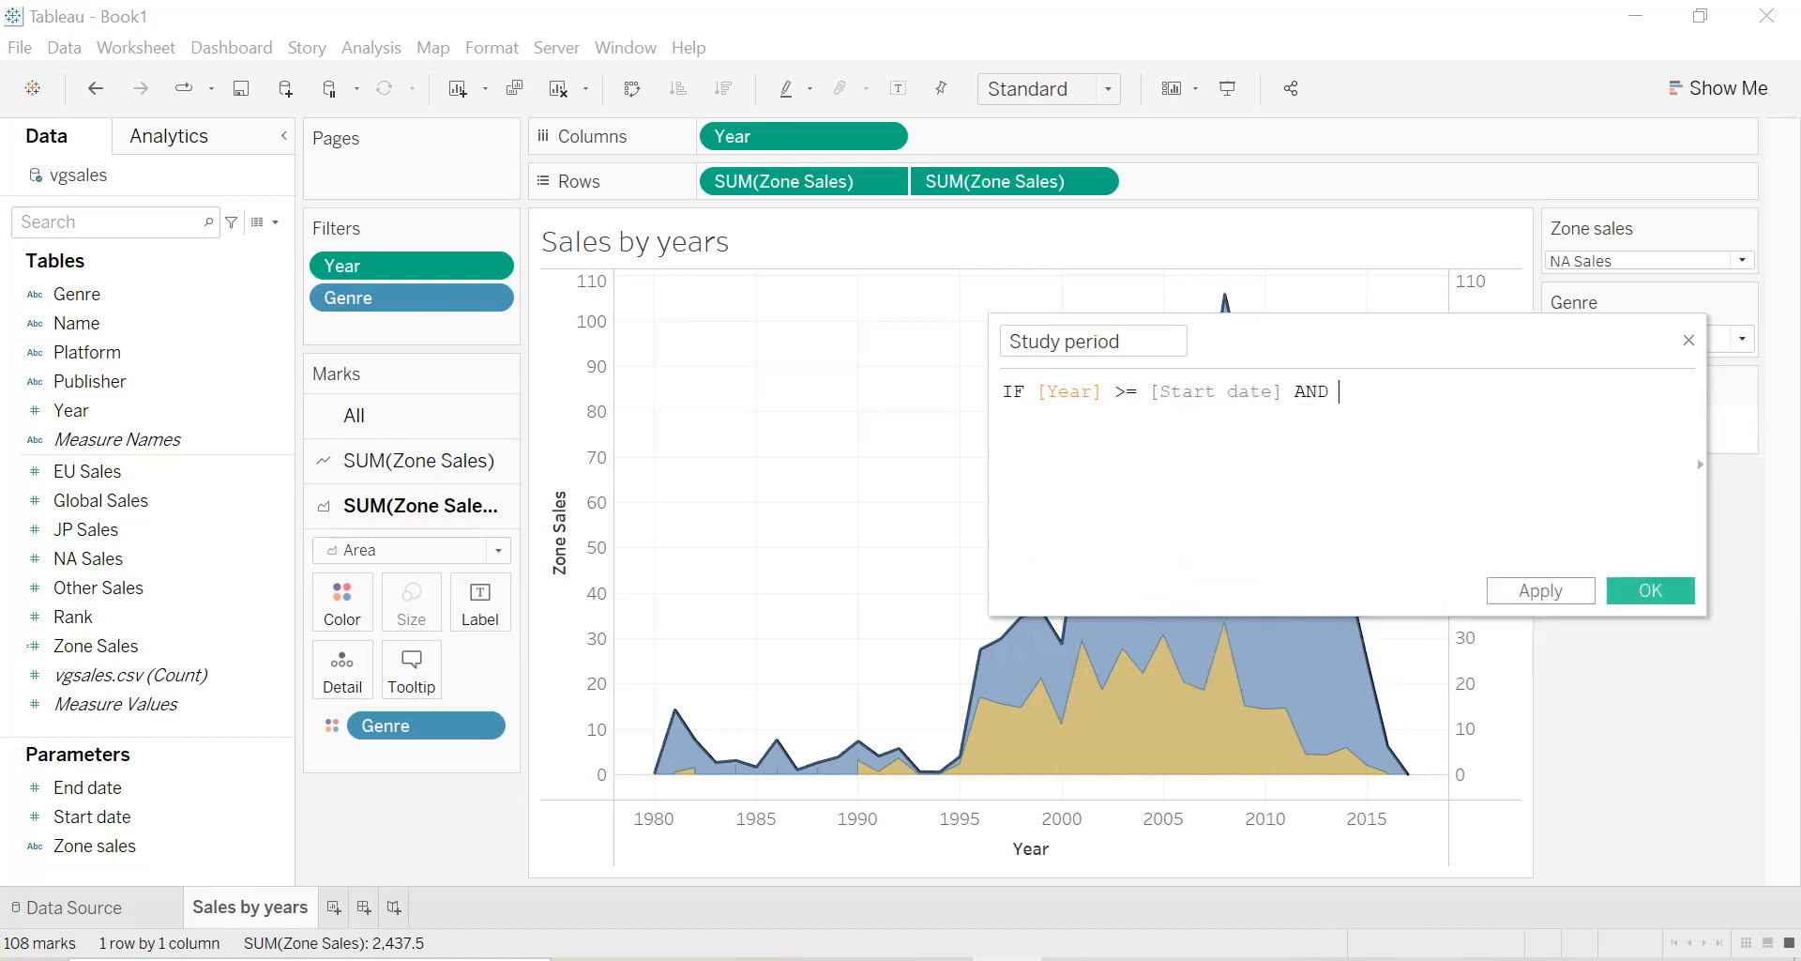
{"action": "type", "text": "ye"}
Add the second condition [Year] <= [End date] to the Study period formula.
{"action": "key", "text": "Return"}
{"action": "type", "text": "<= end"}
{"action": "key", "text": "Down"}
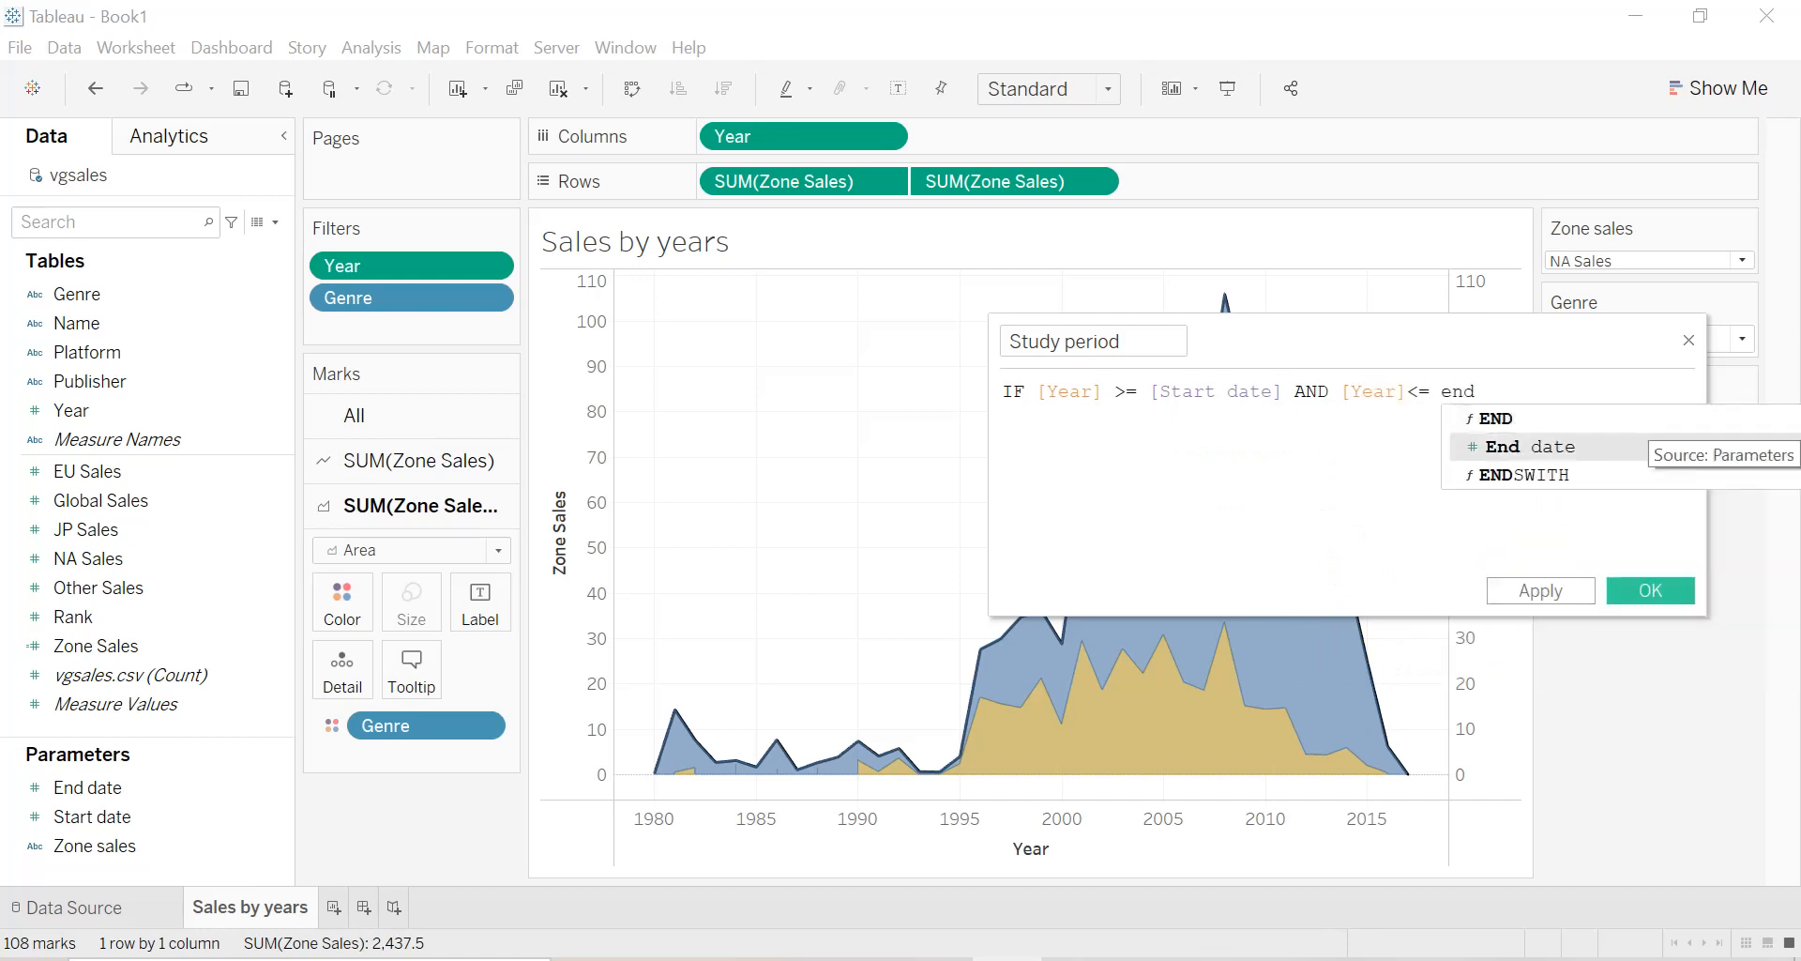
{"action": "key", "text": "Return"}
Complete the Study period formula with THEN 1 ELSE 0 END and save the calculated field.
{"action": "type", "text": "THEN 1 "}
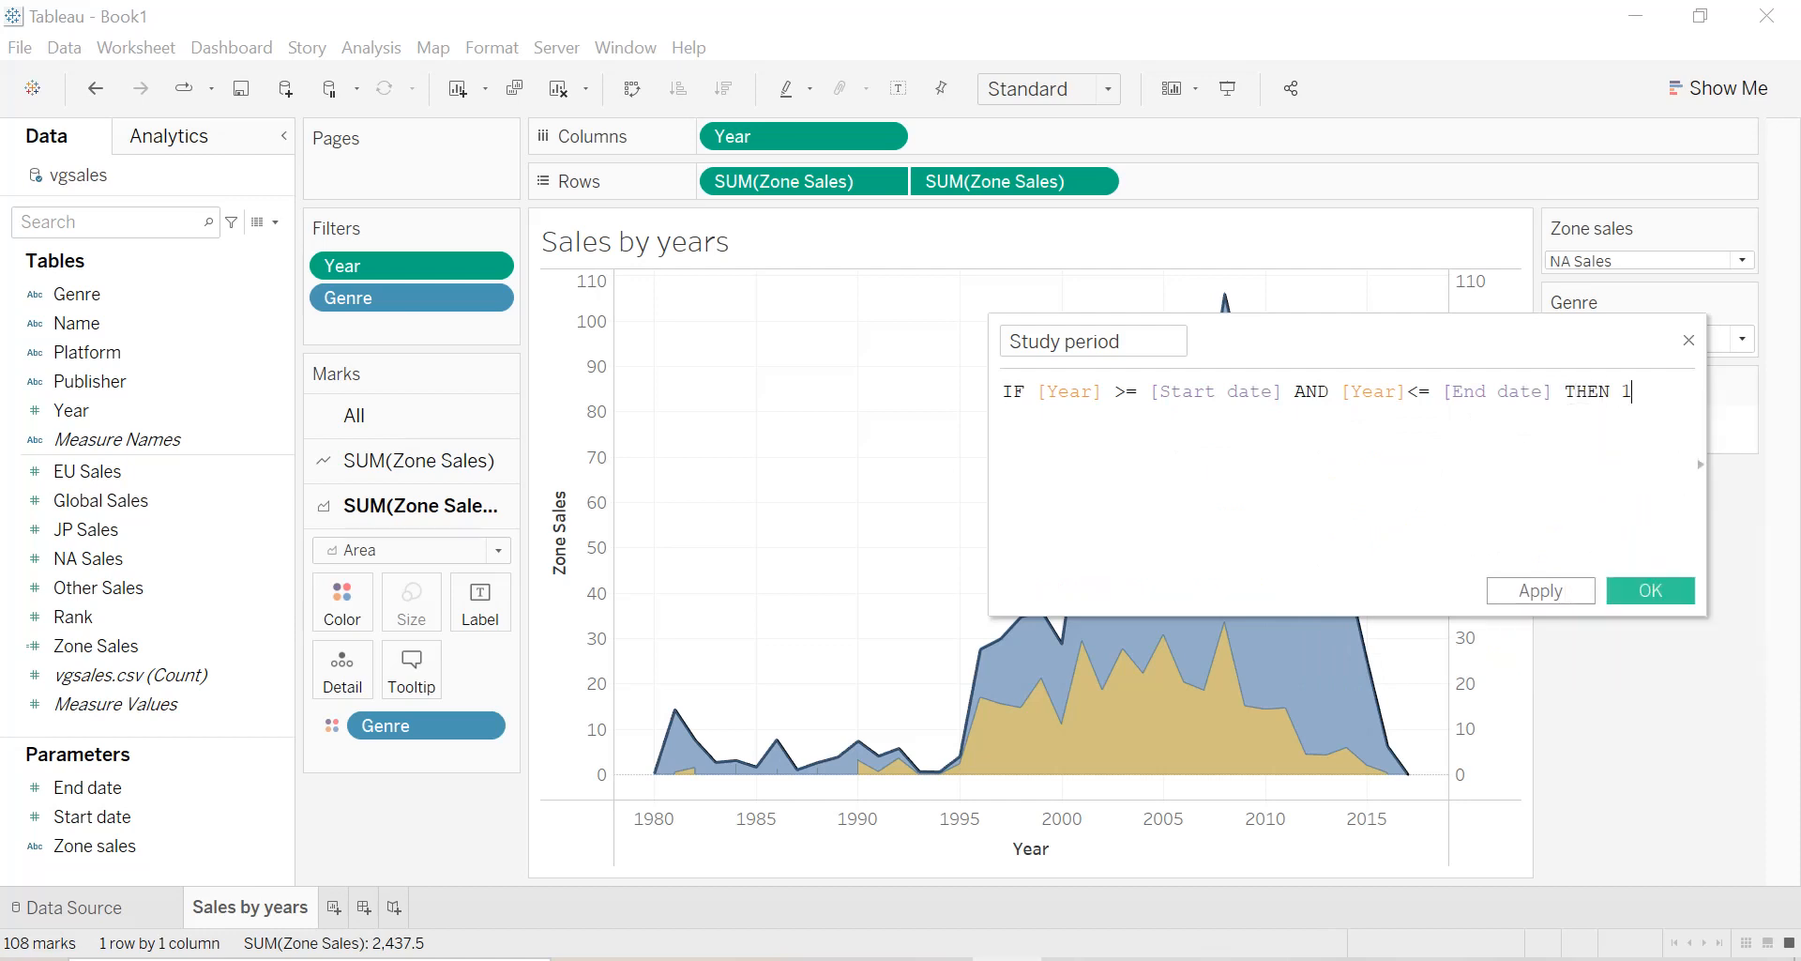
{"action": "type", "text": "ELSE 0 "}
{"action": "type", "text": "END"}
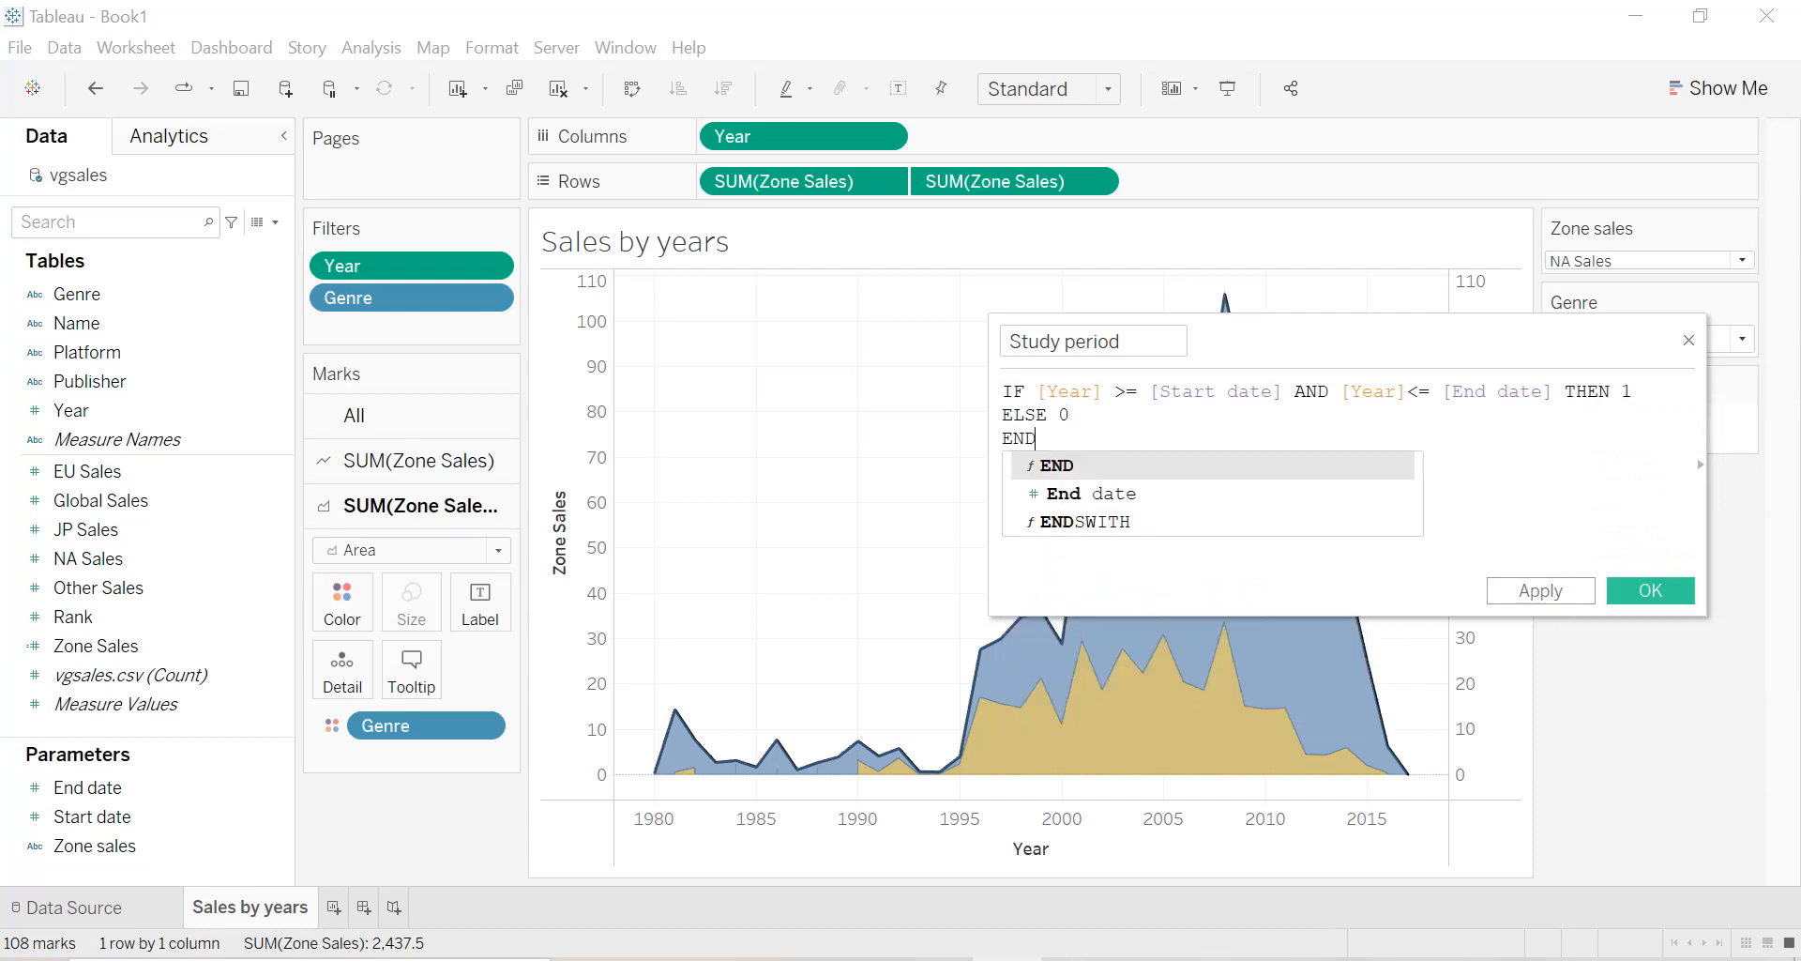
{"action": "key", "text": "Return"}
{"action": "left_click", "coordinate": [1576, 591]}
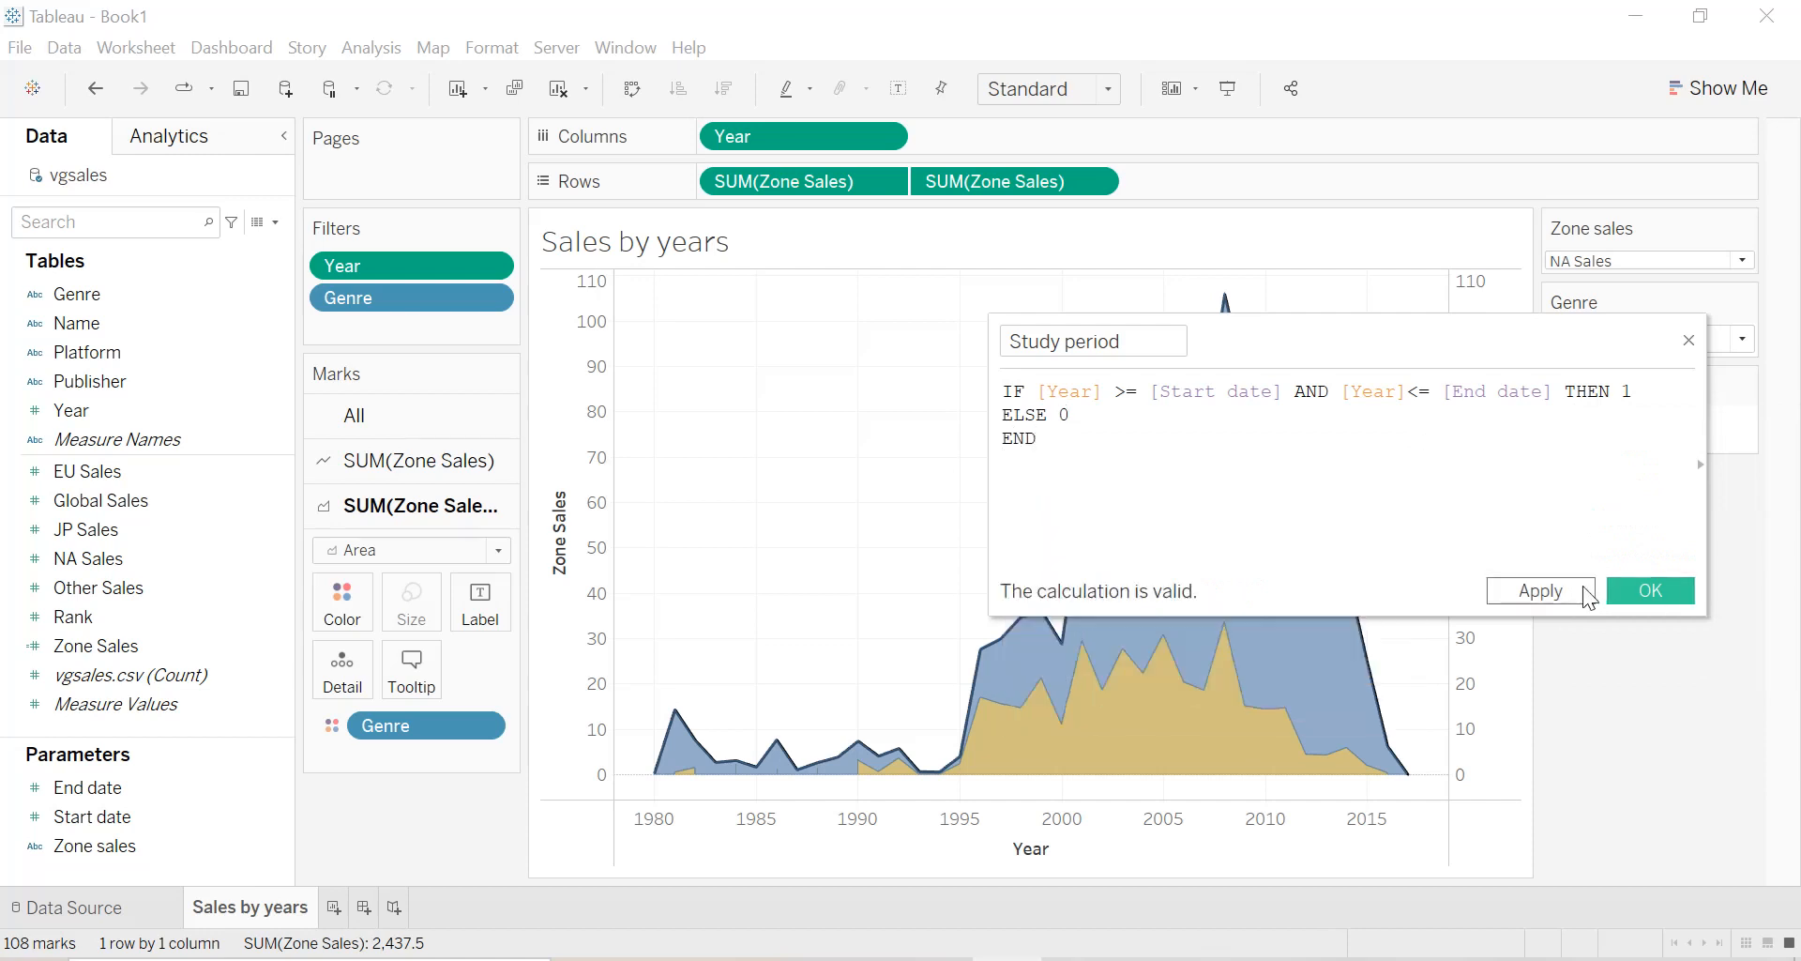
{"action": "left_click", "coordinate": [1622, 589]}
Convert the Study period field from a measure to a dimension.
{"action": "left_click", "coordinate": [281, 616]}
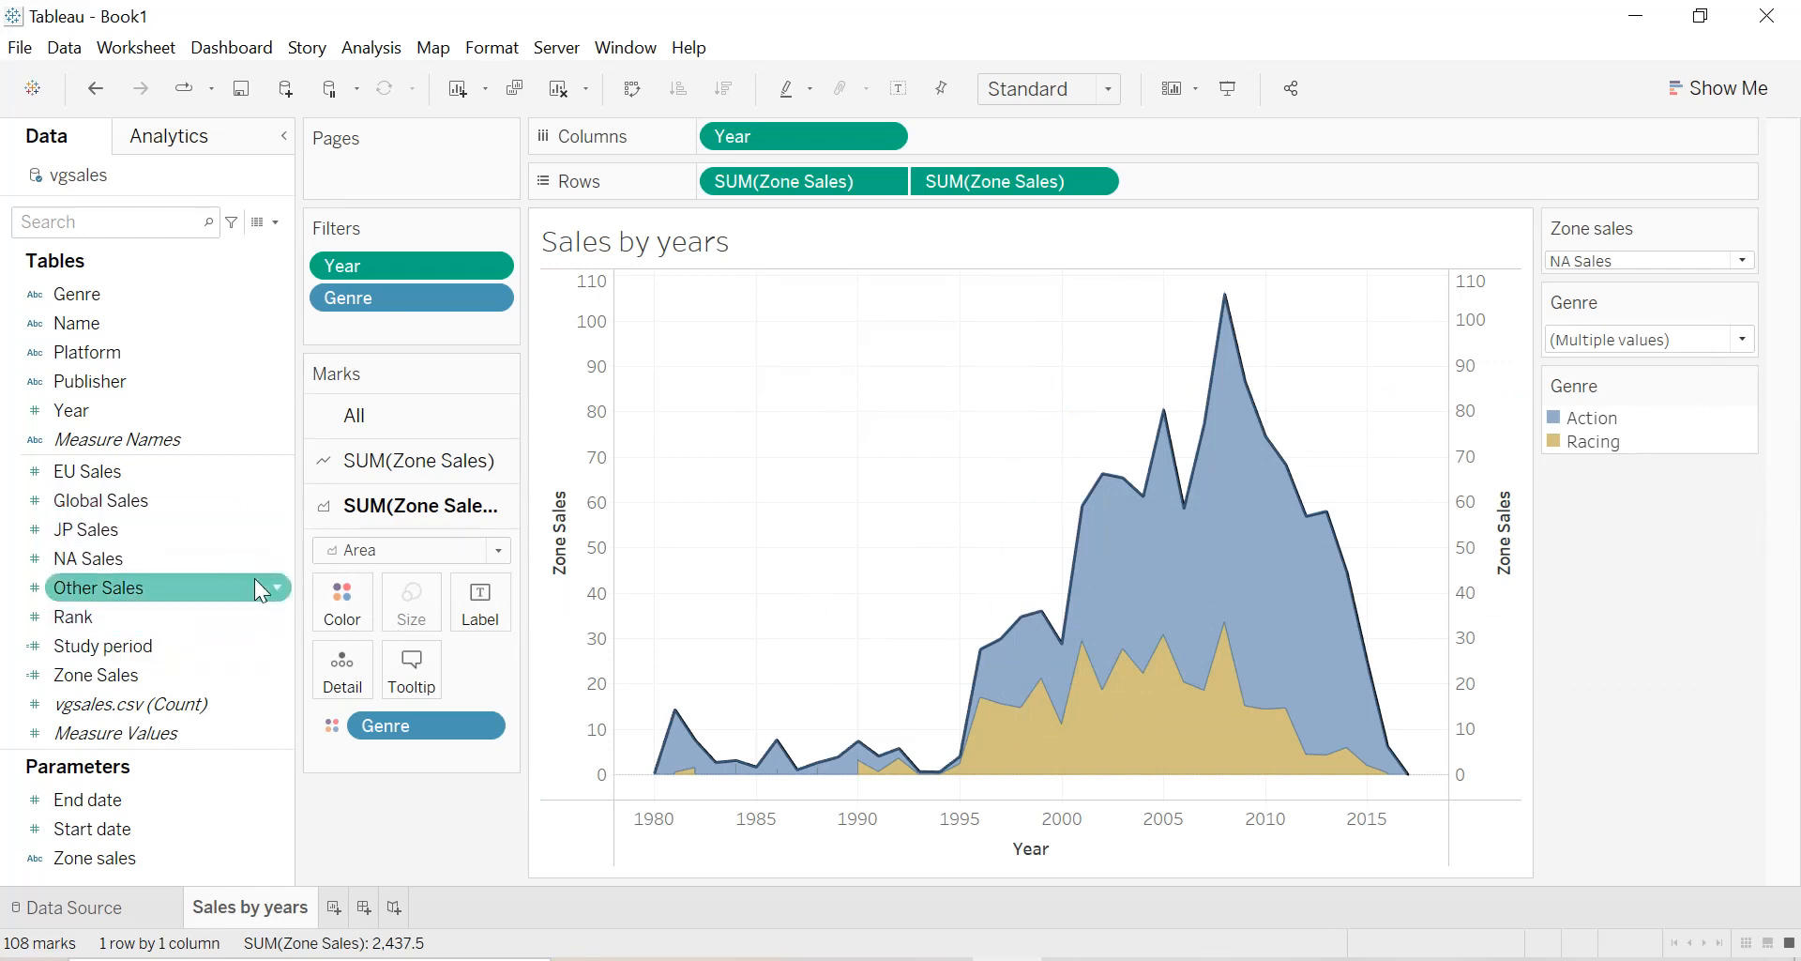
{"action": "left_click", "coordinate": [275, 646]}
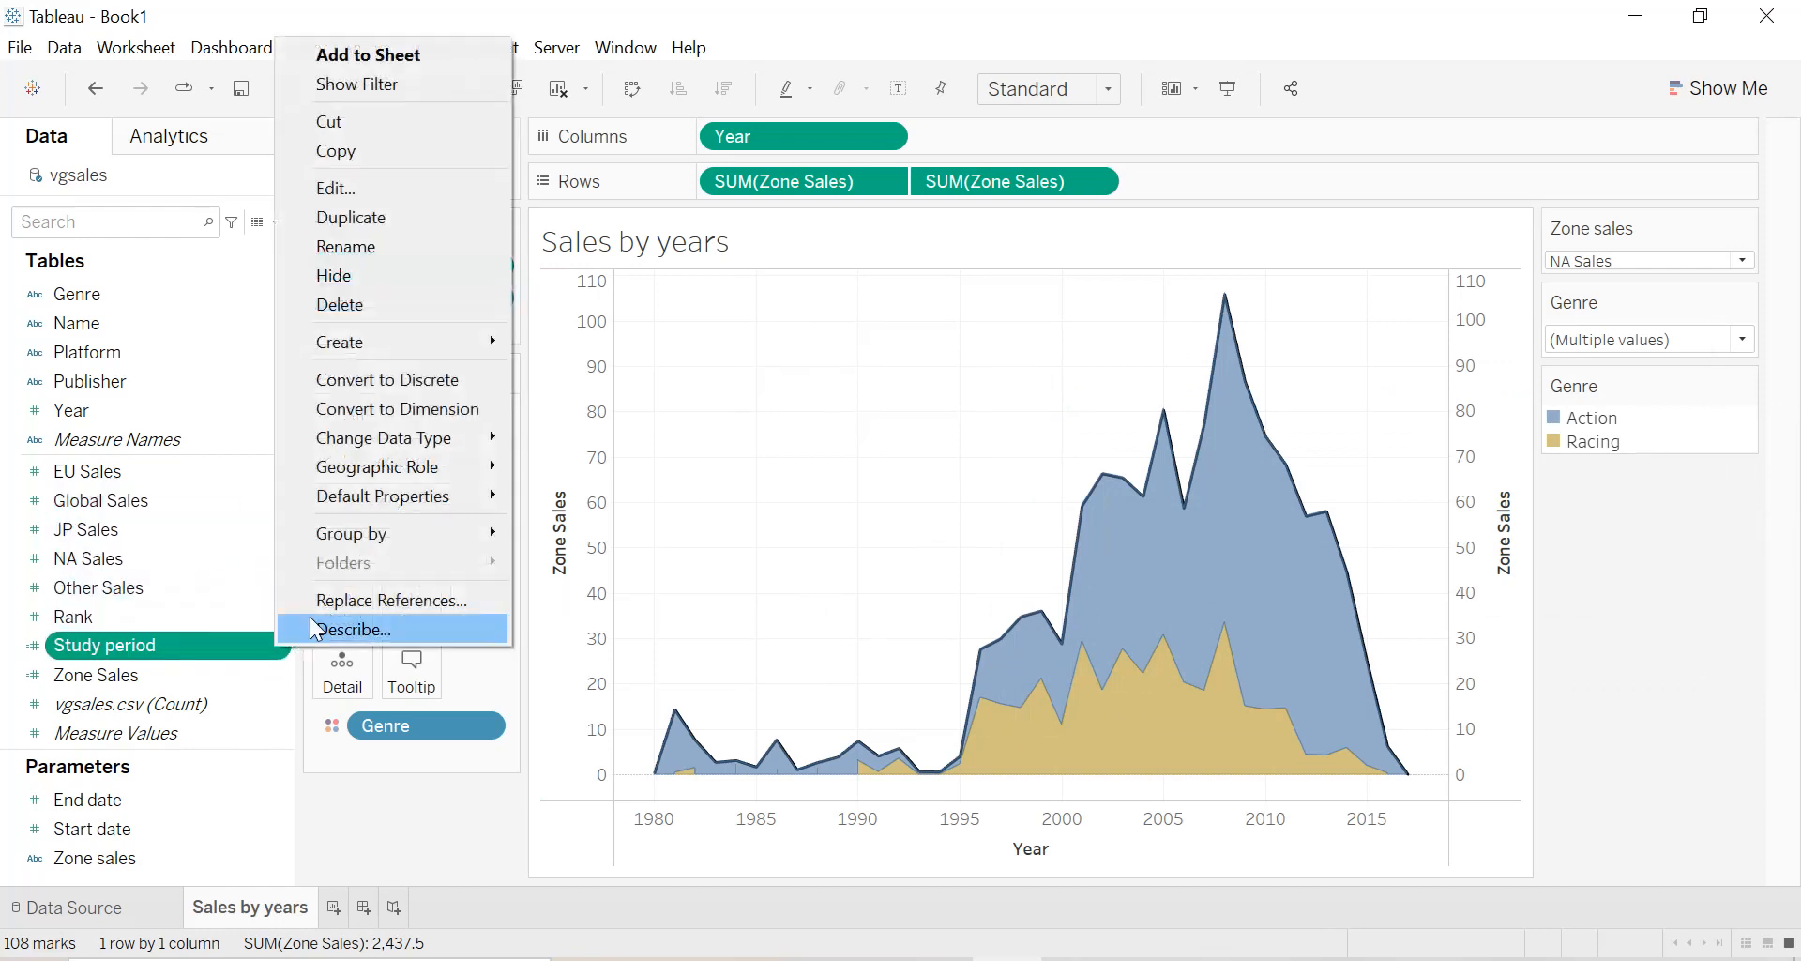
{"action": "left_click", "coordinate": [355, 410]}
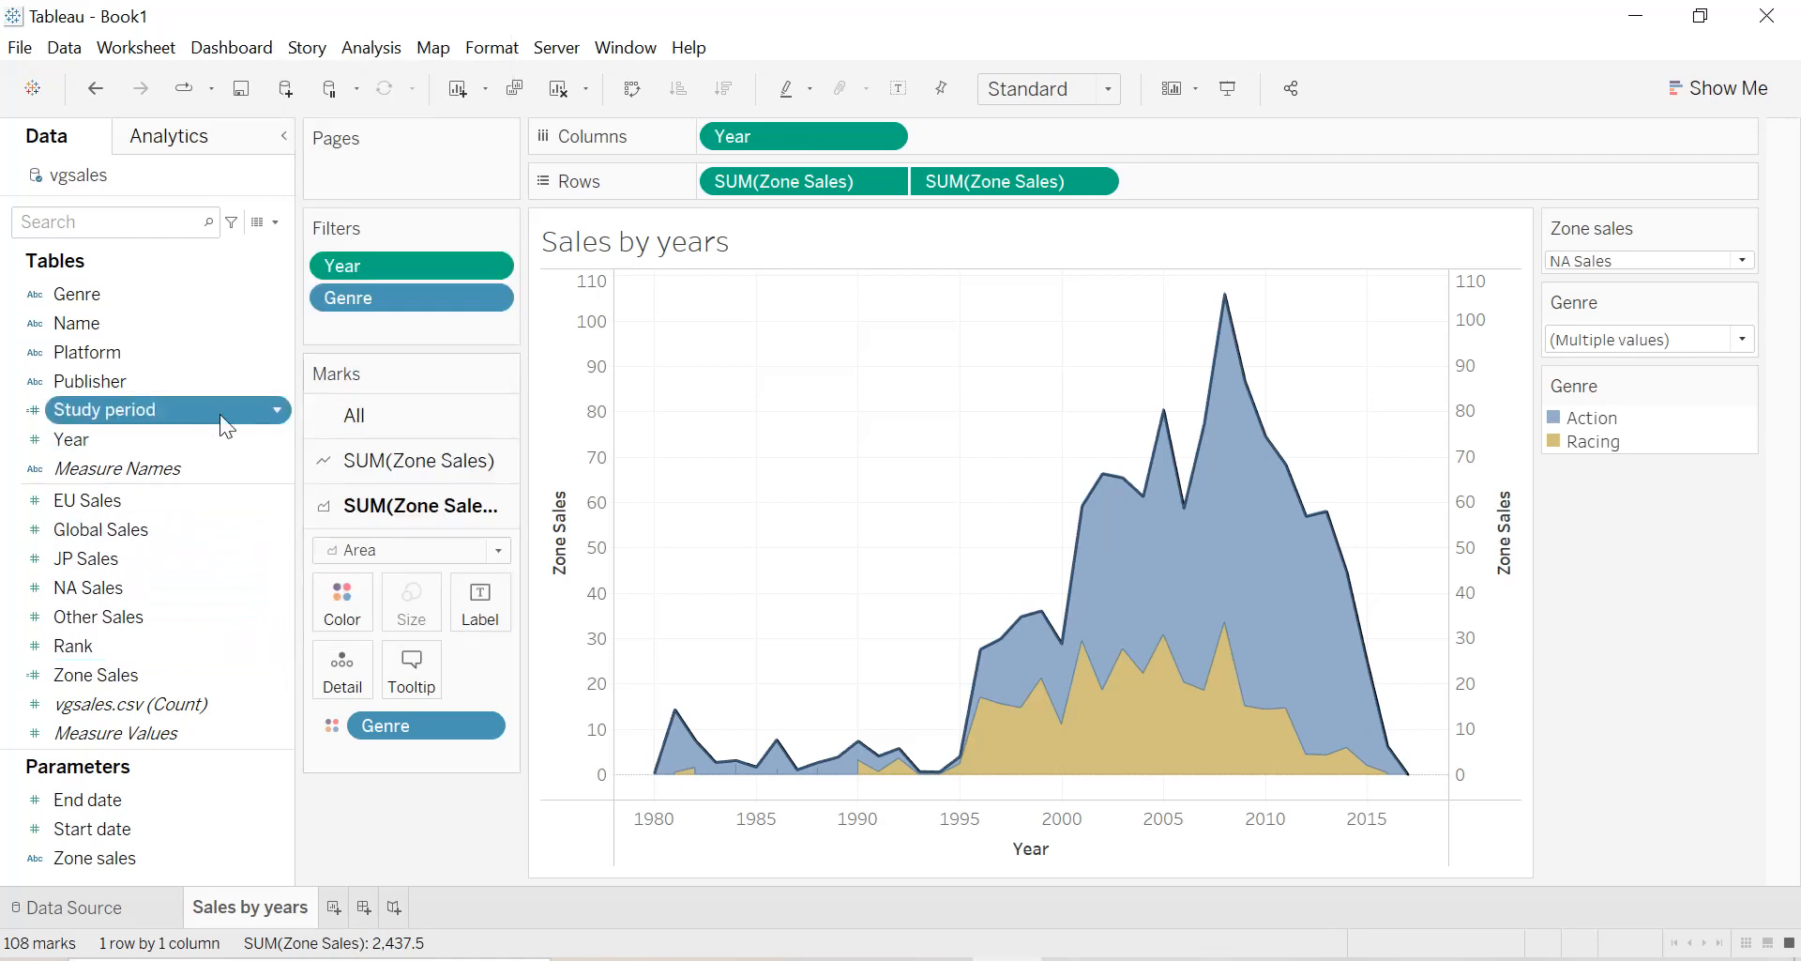
Filter the sheet by Study period, keeping only the value 1.
{"action": "left_click_drag", "start_coordinate": [179, 409], "coordinate": [413, 323]}
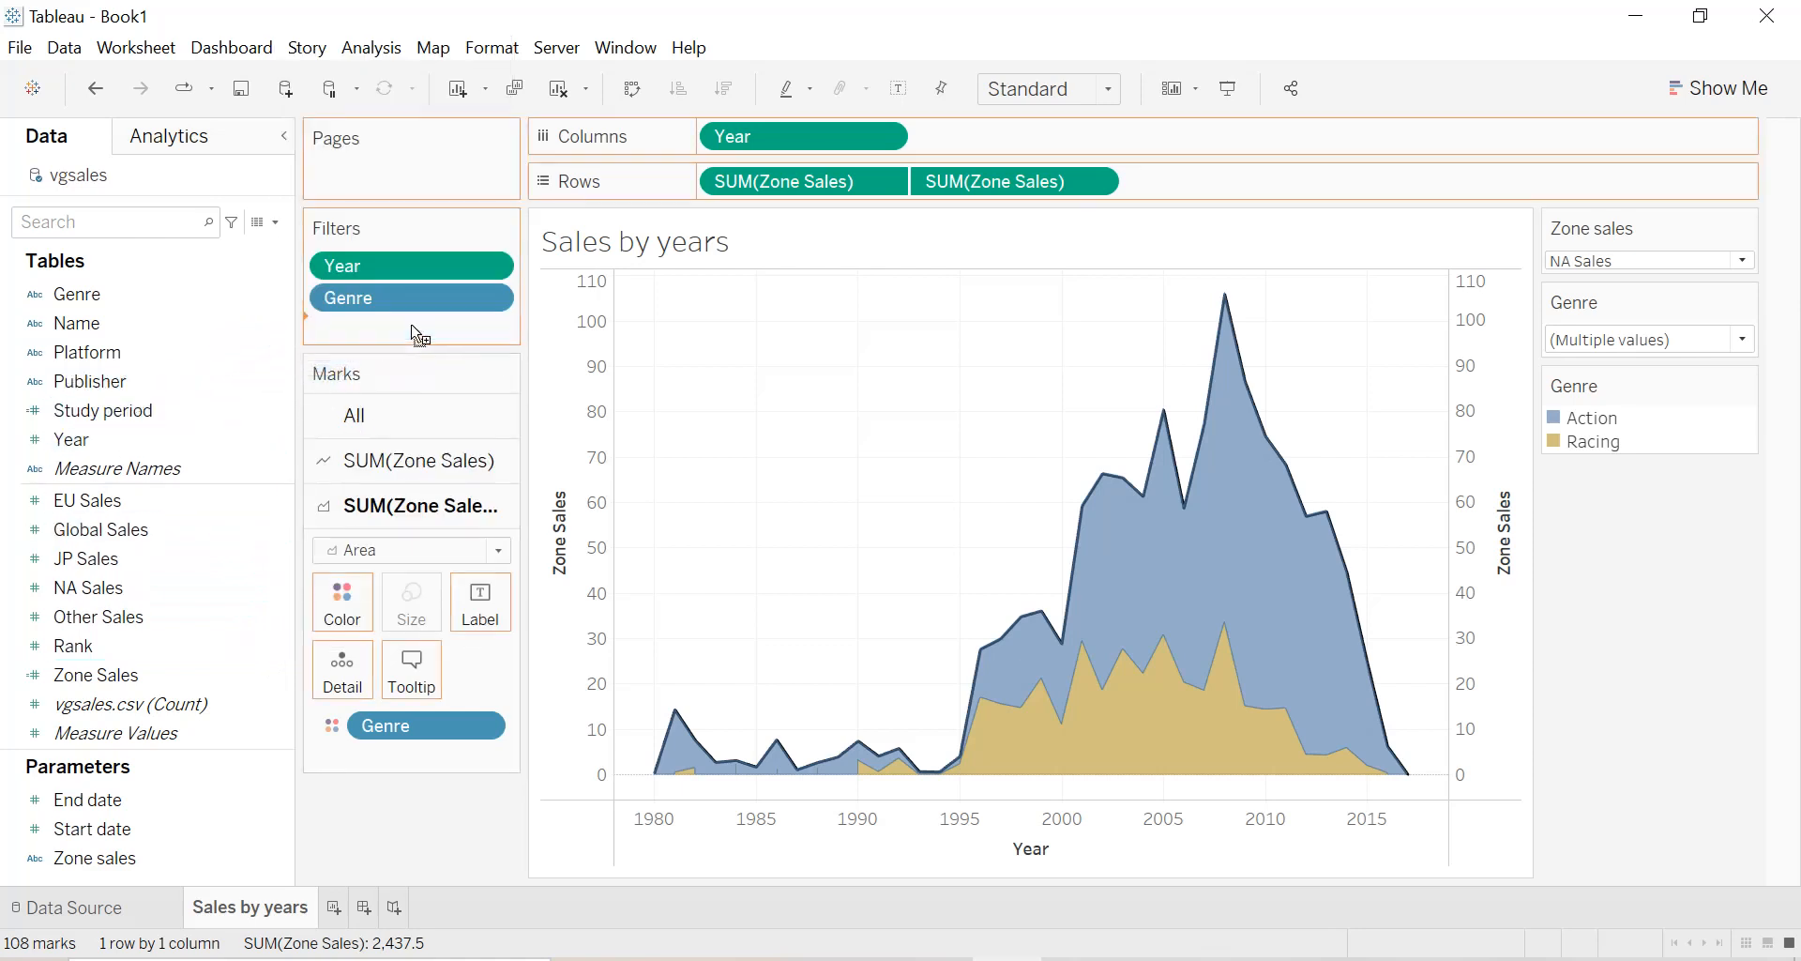
{"action": "left_click", "coordinate": [669, 319]}
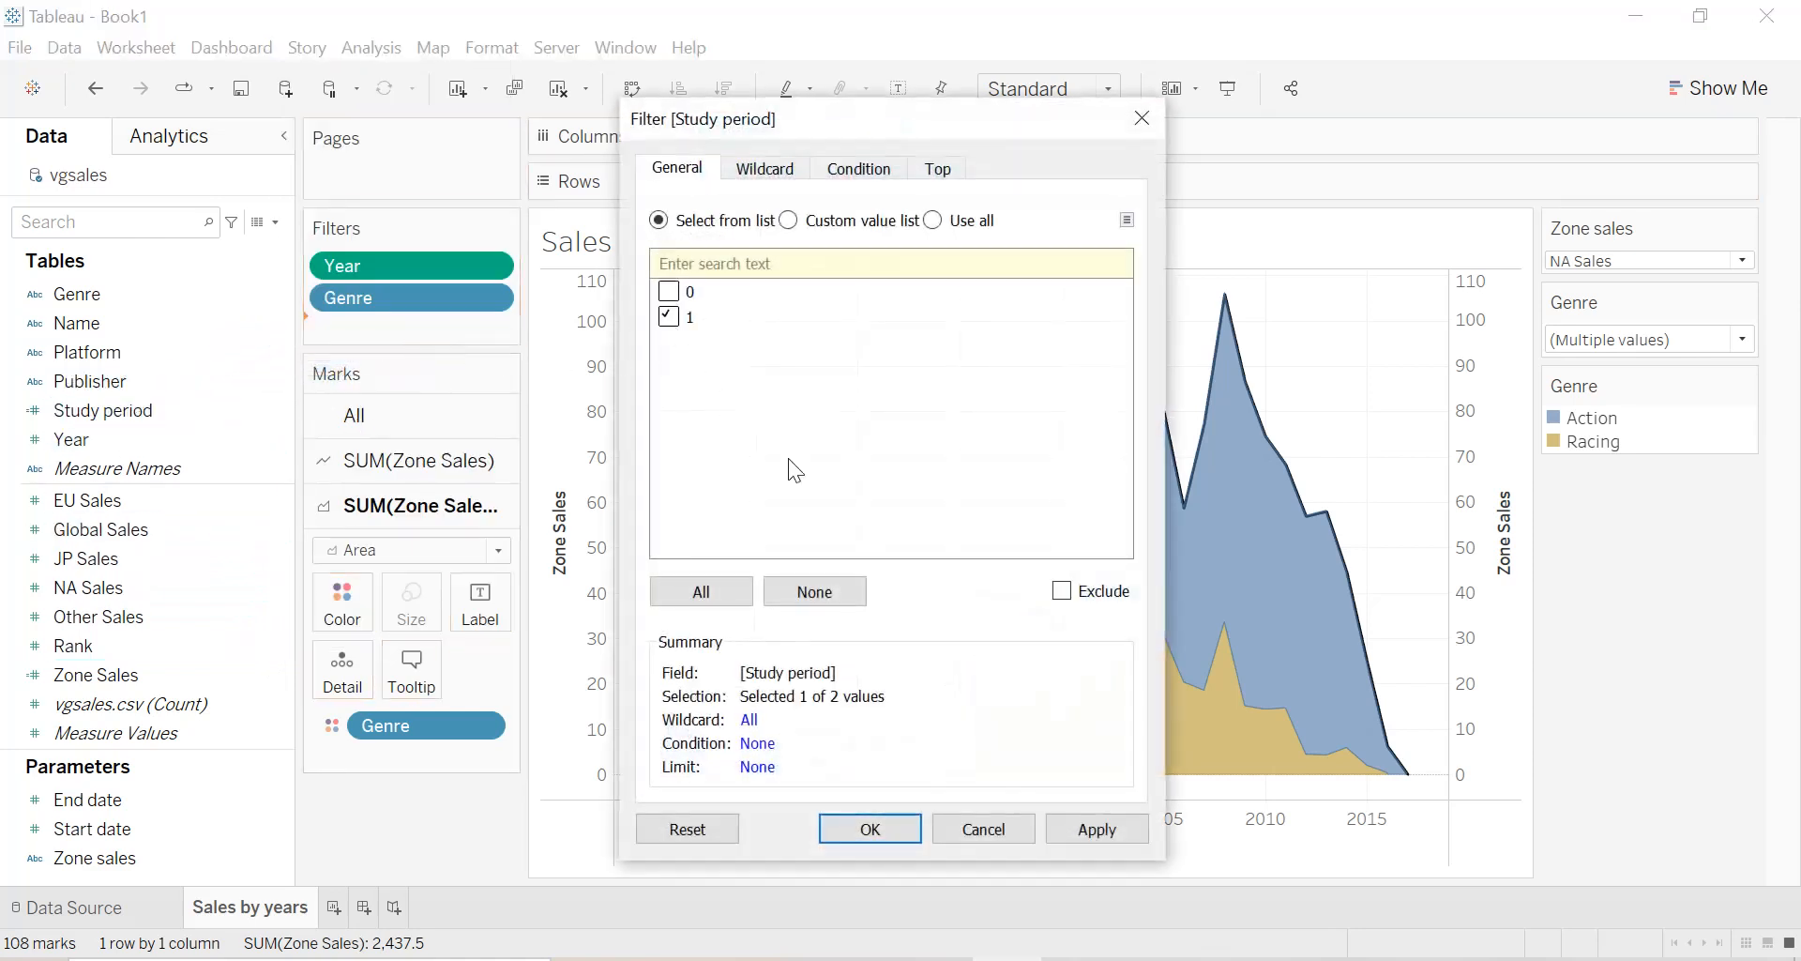
{"action": "left_click", "coordinate": [1078, 838]}
{"action": "left_click", "coordinate": [871, 829]}
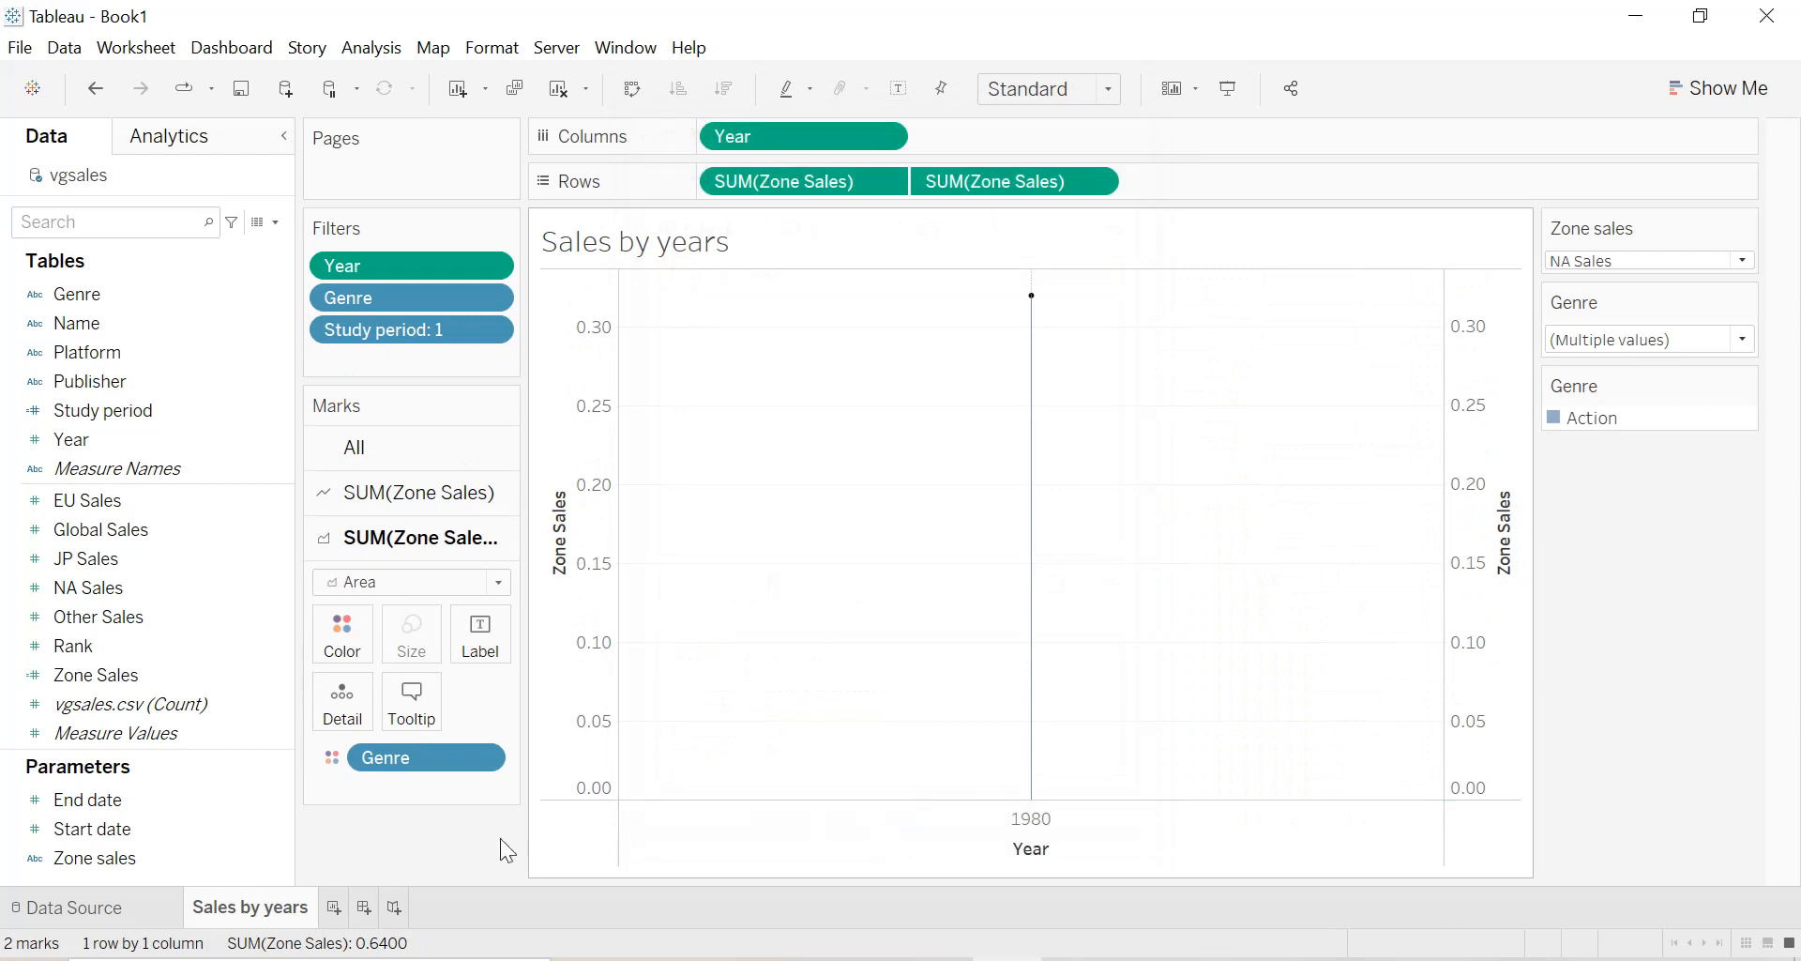
Show the Start date and End date parameter controls and place the Genre color legend below them.
{"action": "right_click", "coordinate": [278, 830]}
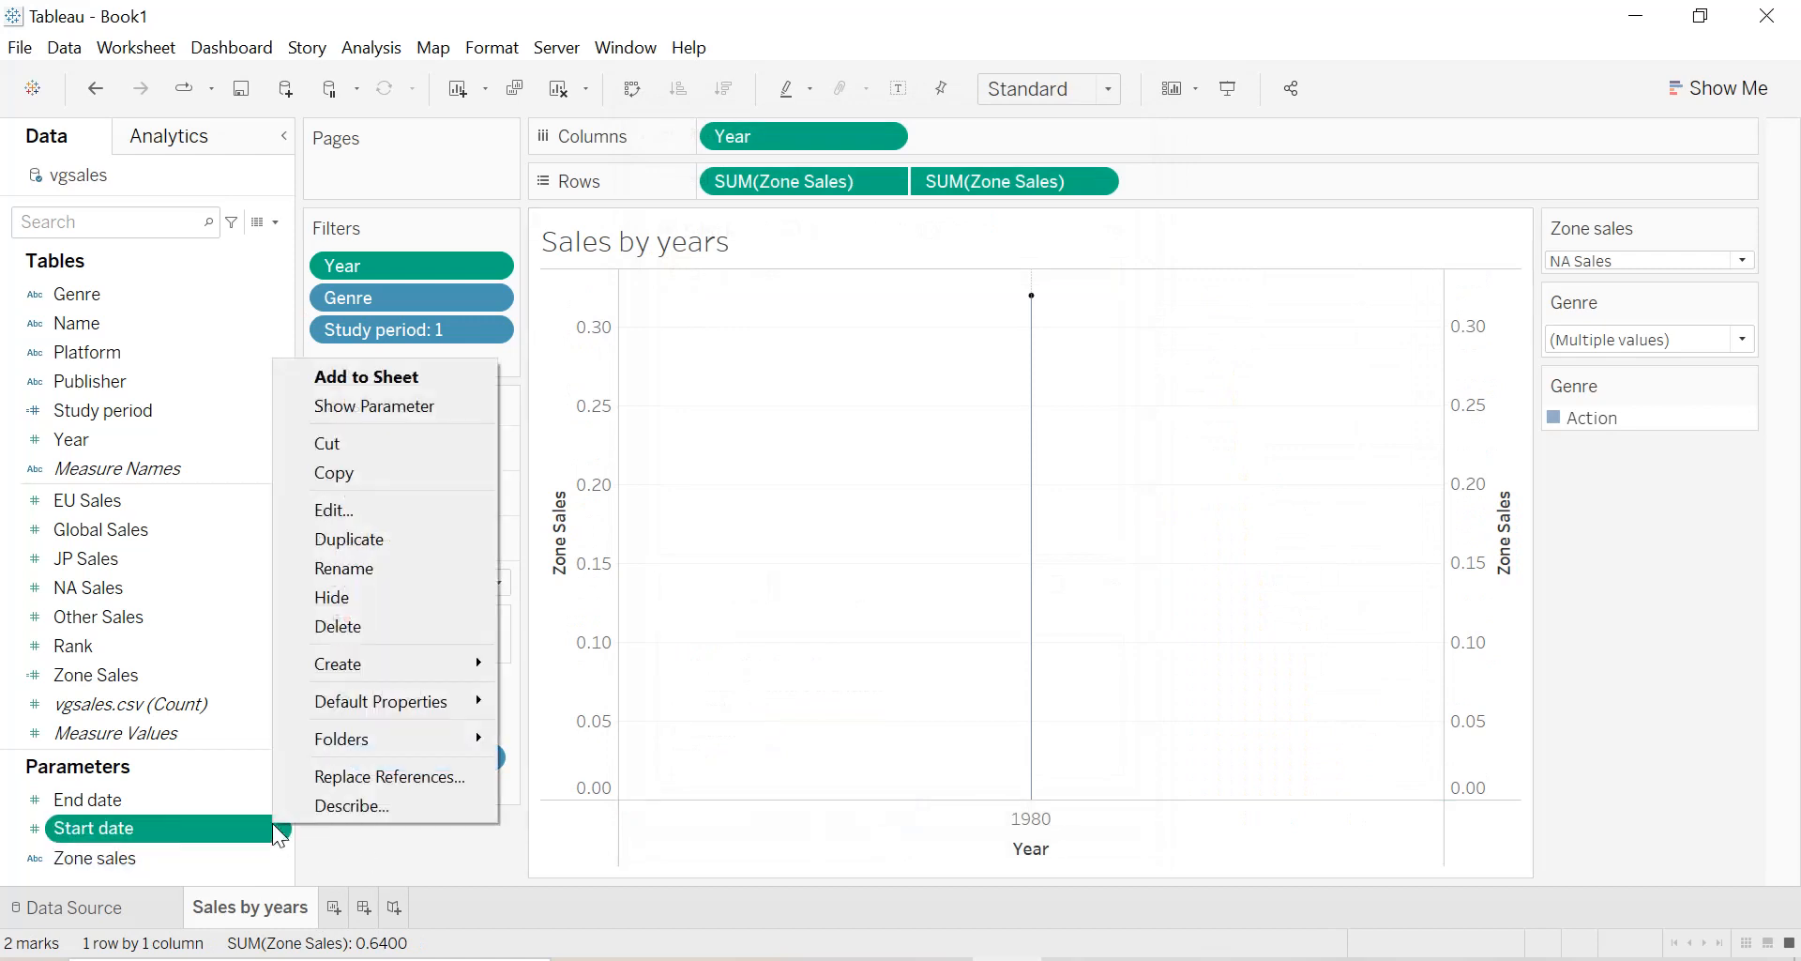
{"action": "left_click", "coordinate": [392, 406]}
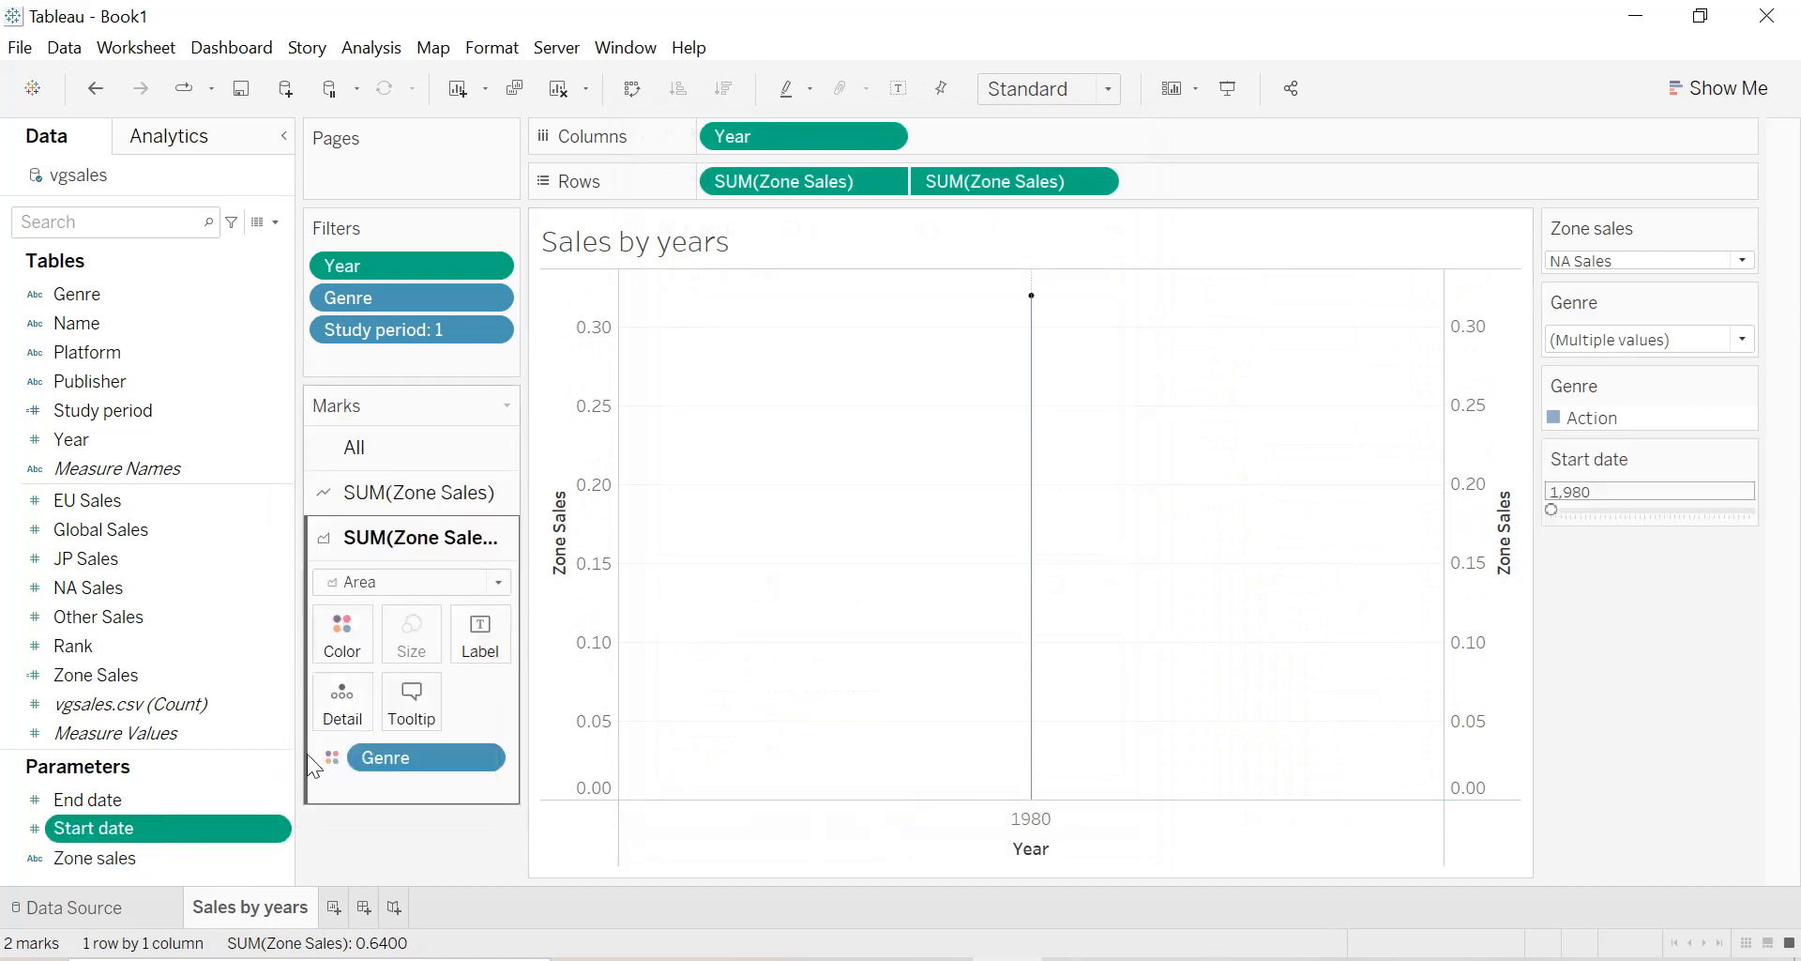
{"action": "right_click", "coordinate": [281, 799]}
{"action": "left_click", "coordinate": [364, 380]}
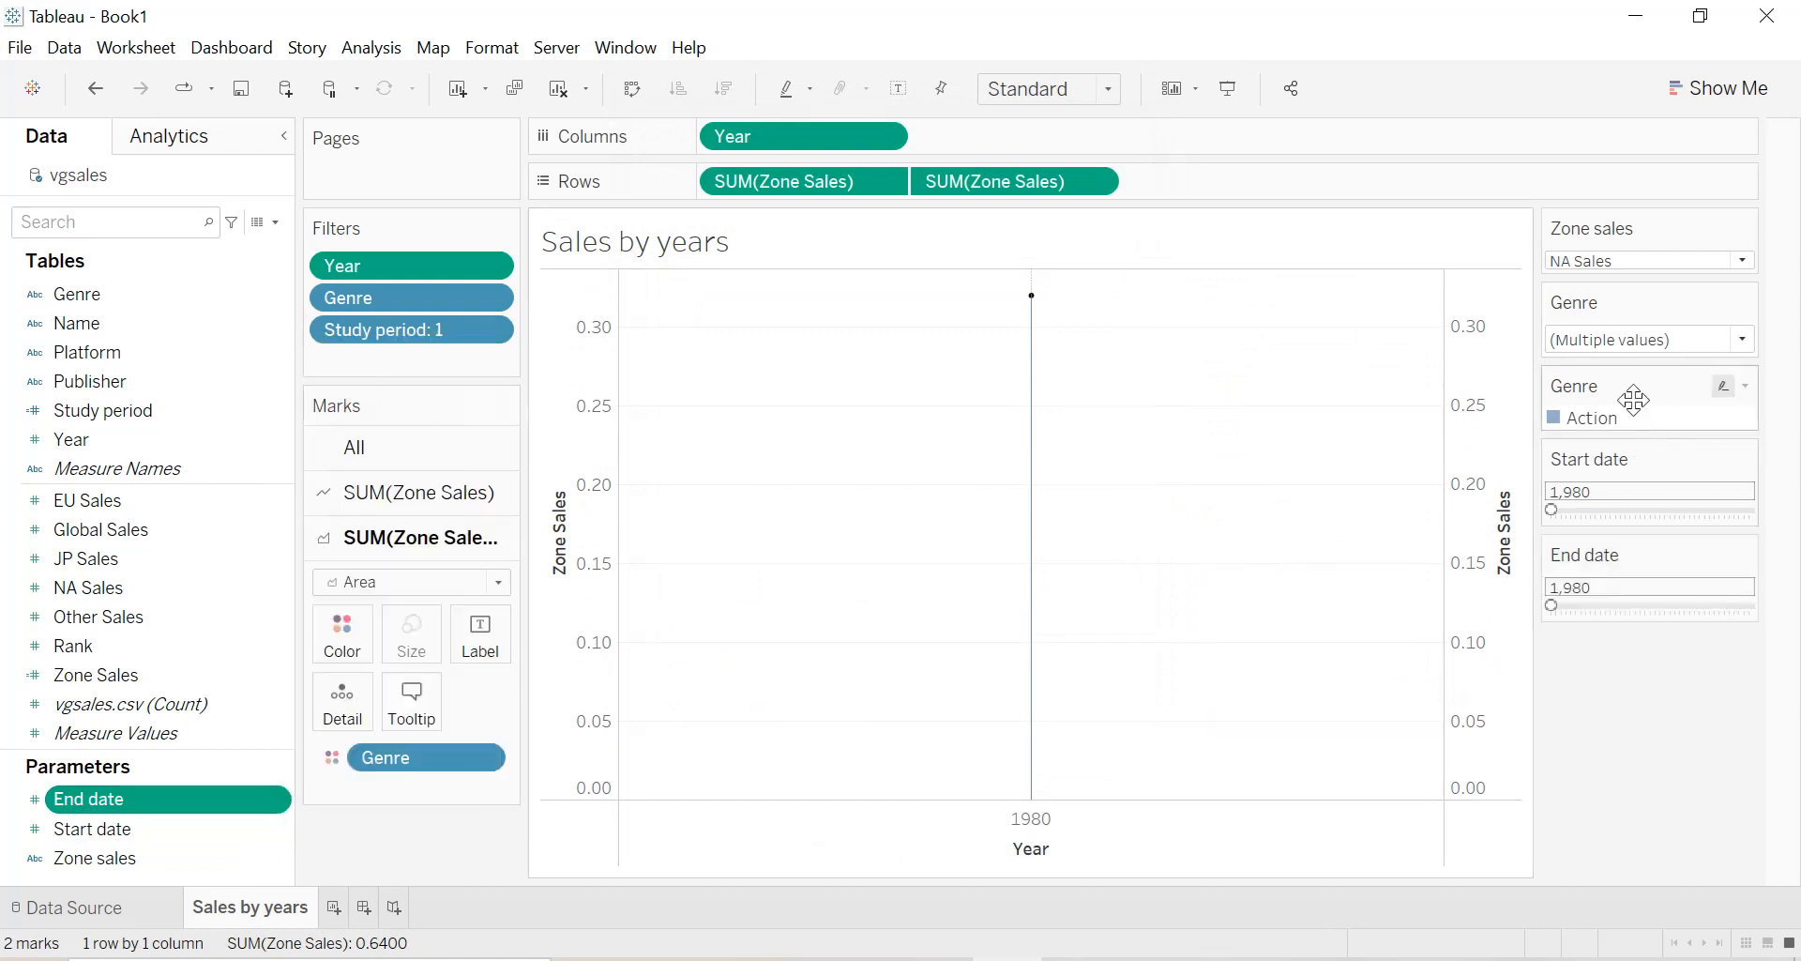
{"action": "left_click_drag", "start_coordinate": [1640, 439], "coordinate": [1612, 672]}
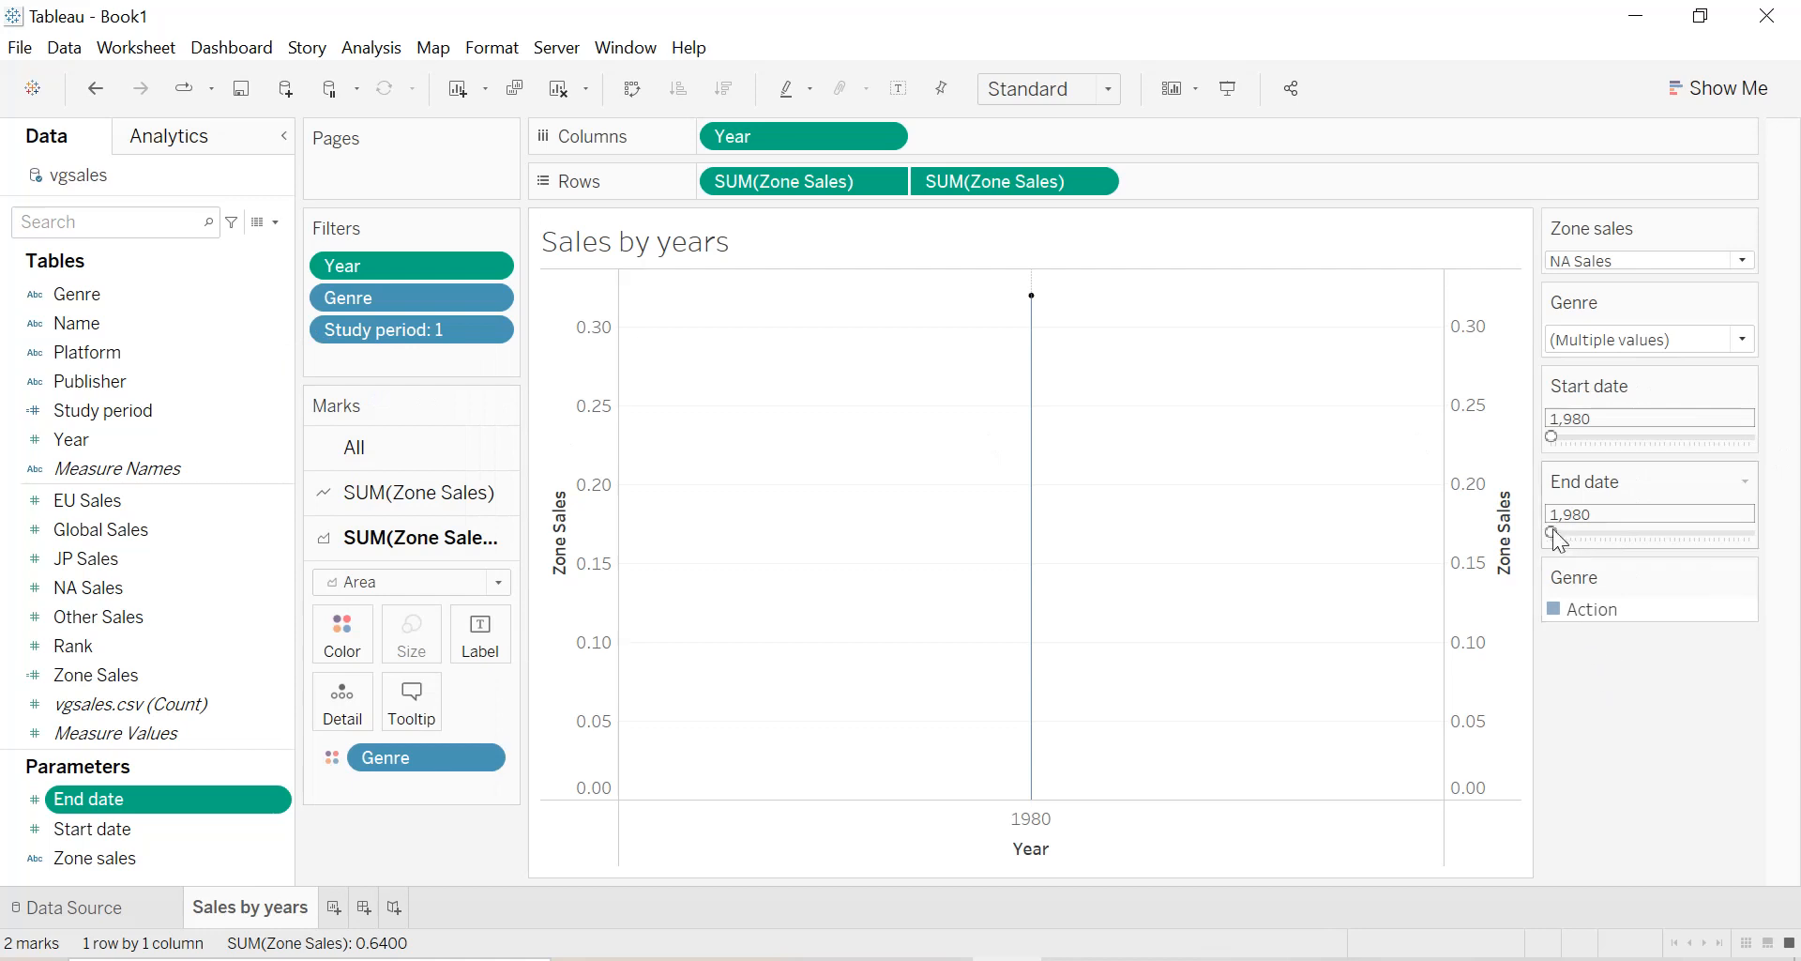
Set the End date to 2020 and the Start date to 1991, and switch the zone to EU Sales.
{"action": "left_click_drag", "start_coordinate": [1731, 533], "coordinate": [1747, 535]}
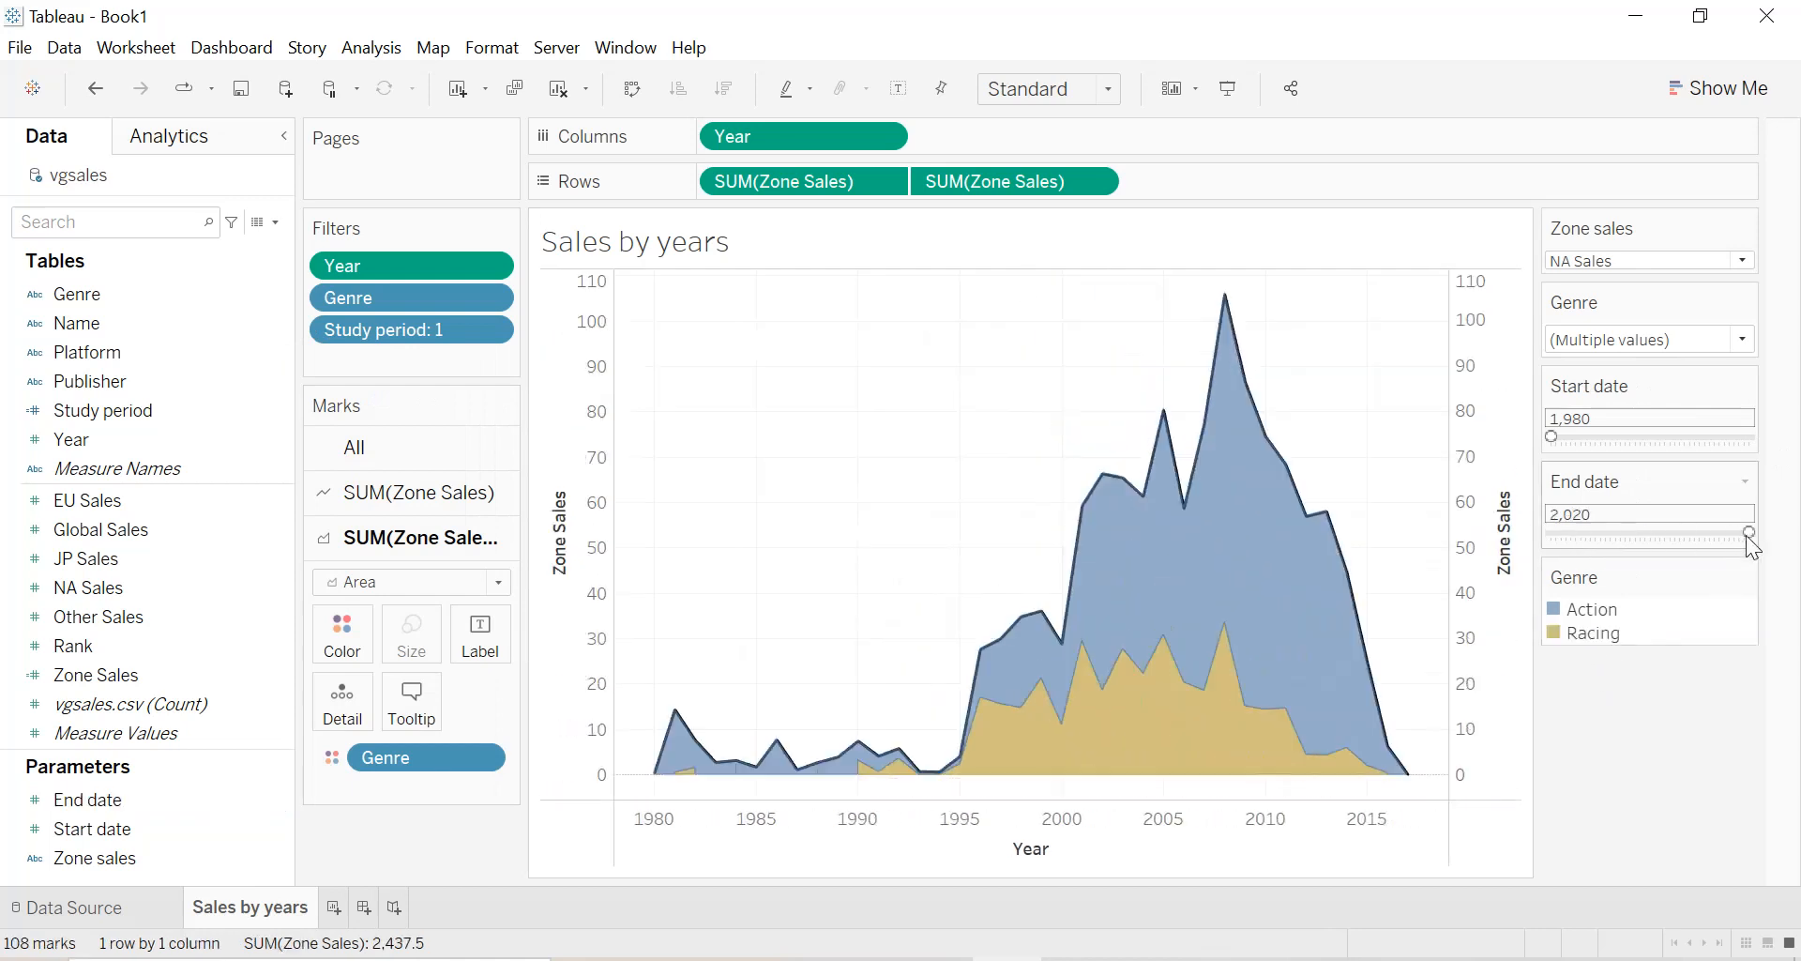
{"action": "left_click_drag", "start_coordinate": [1554, 435], "coordinate": [1606, 437]}
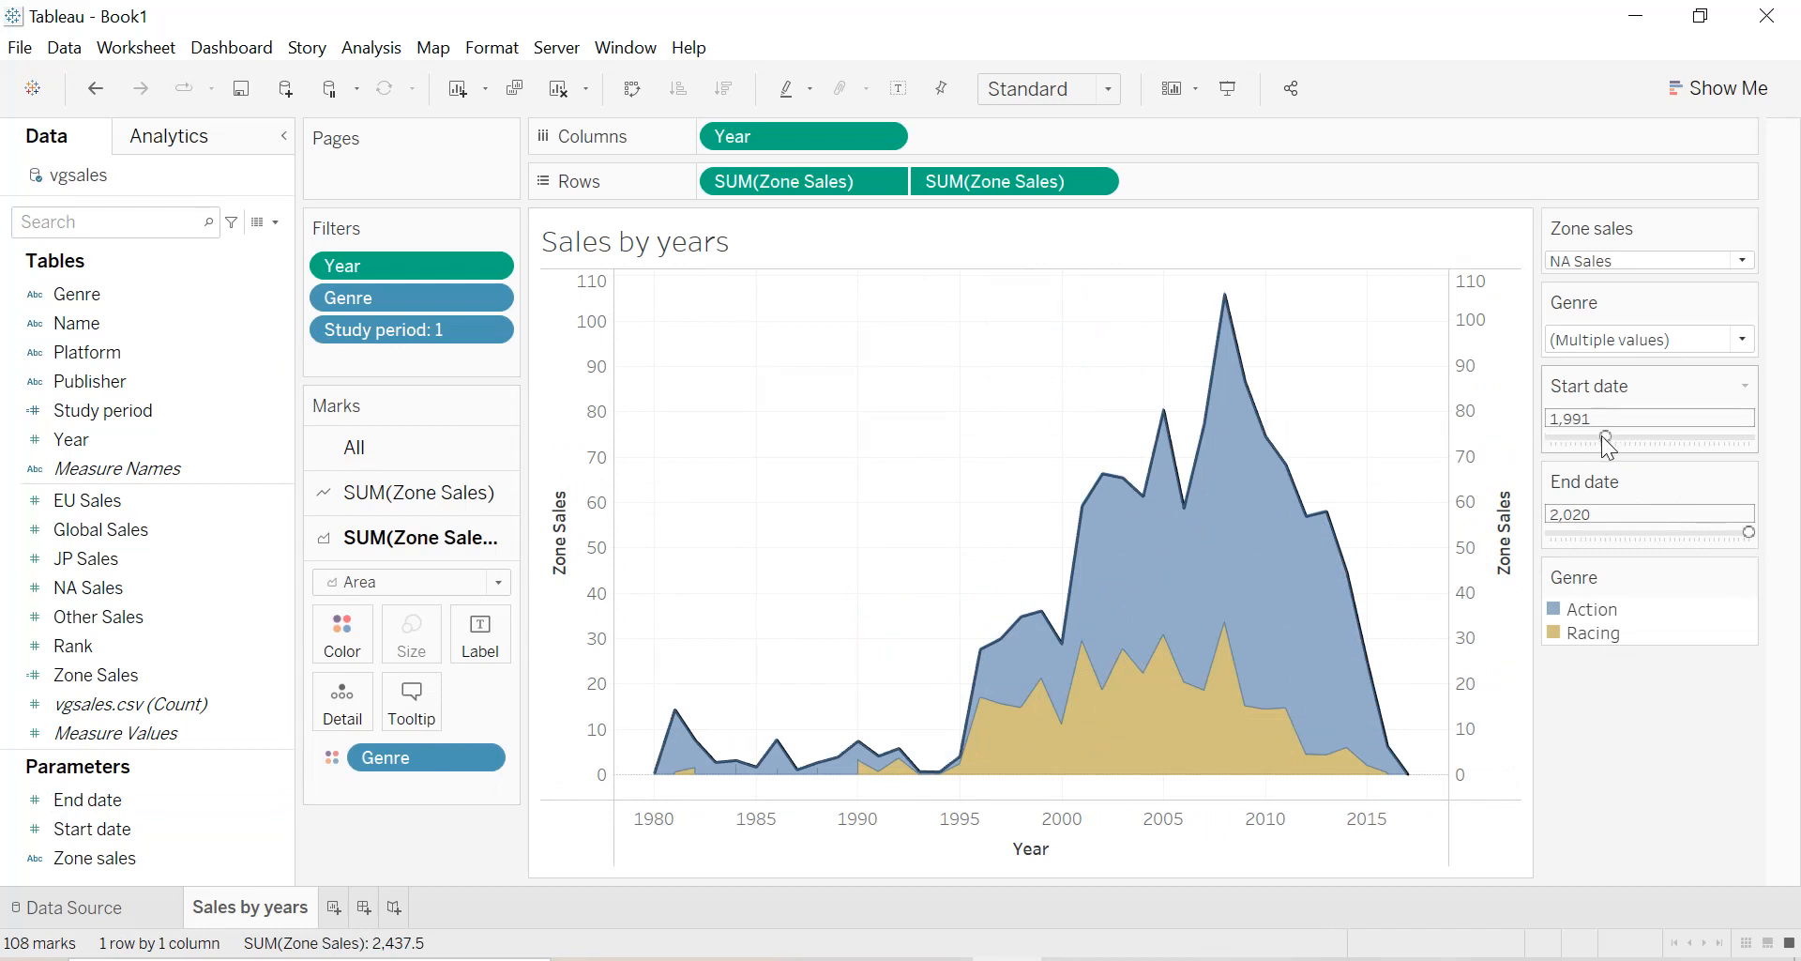
{"action": "left_click", "coordinate": [1623, 263]}
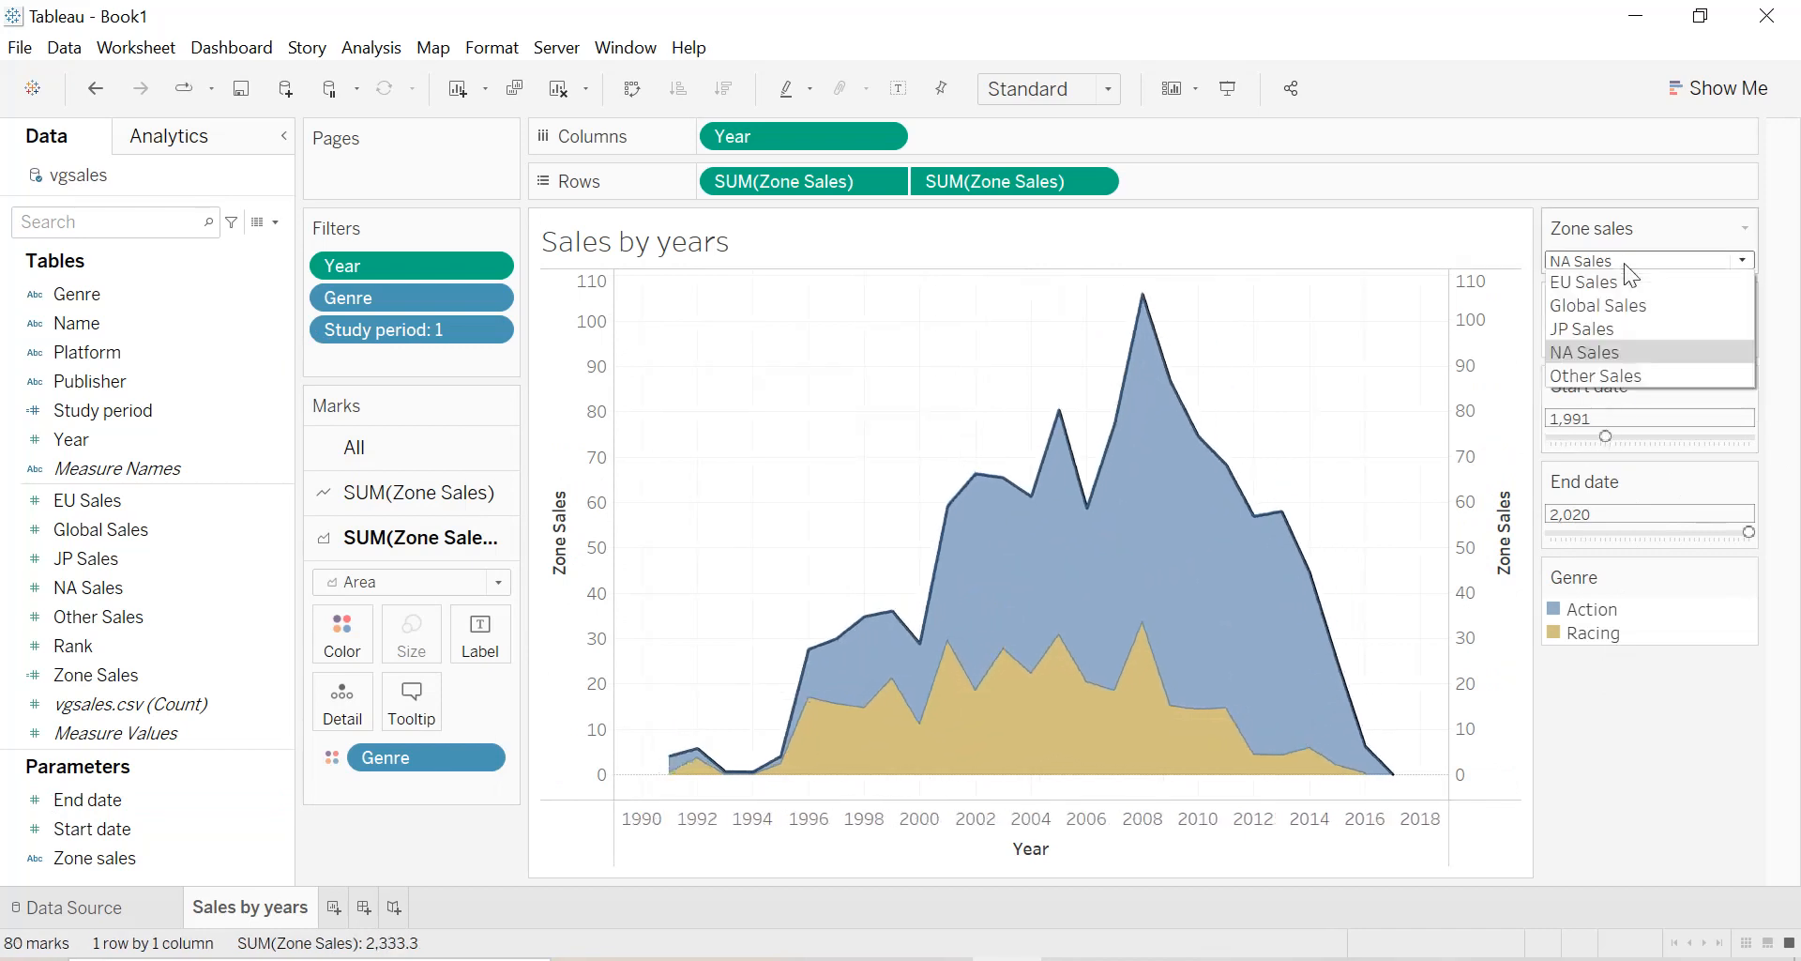
{"action": "left_click", "coordinate": [1618, 283]}
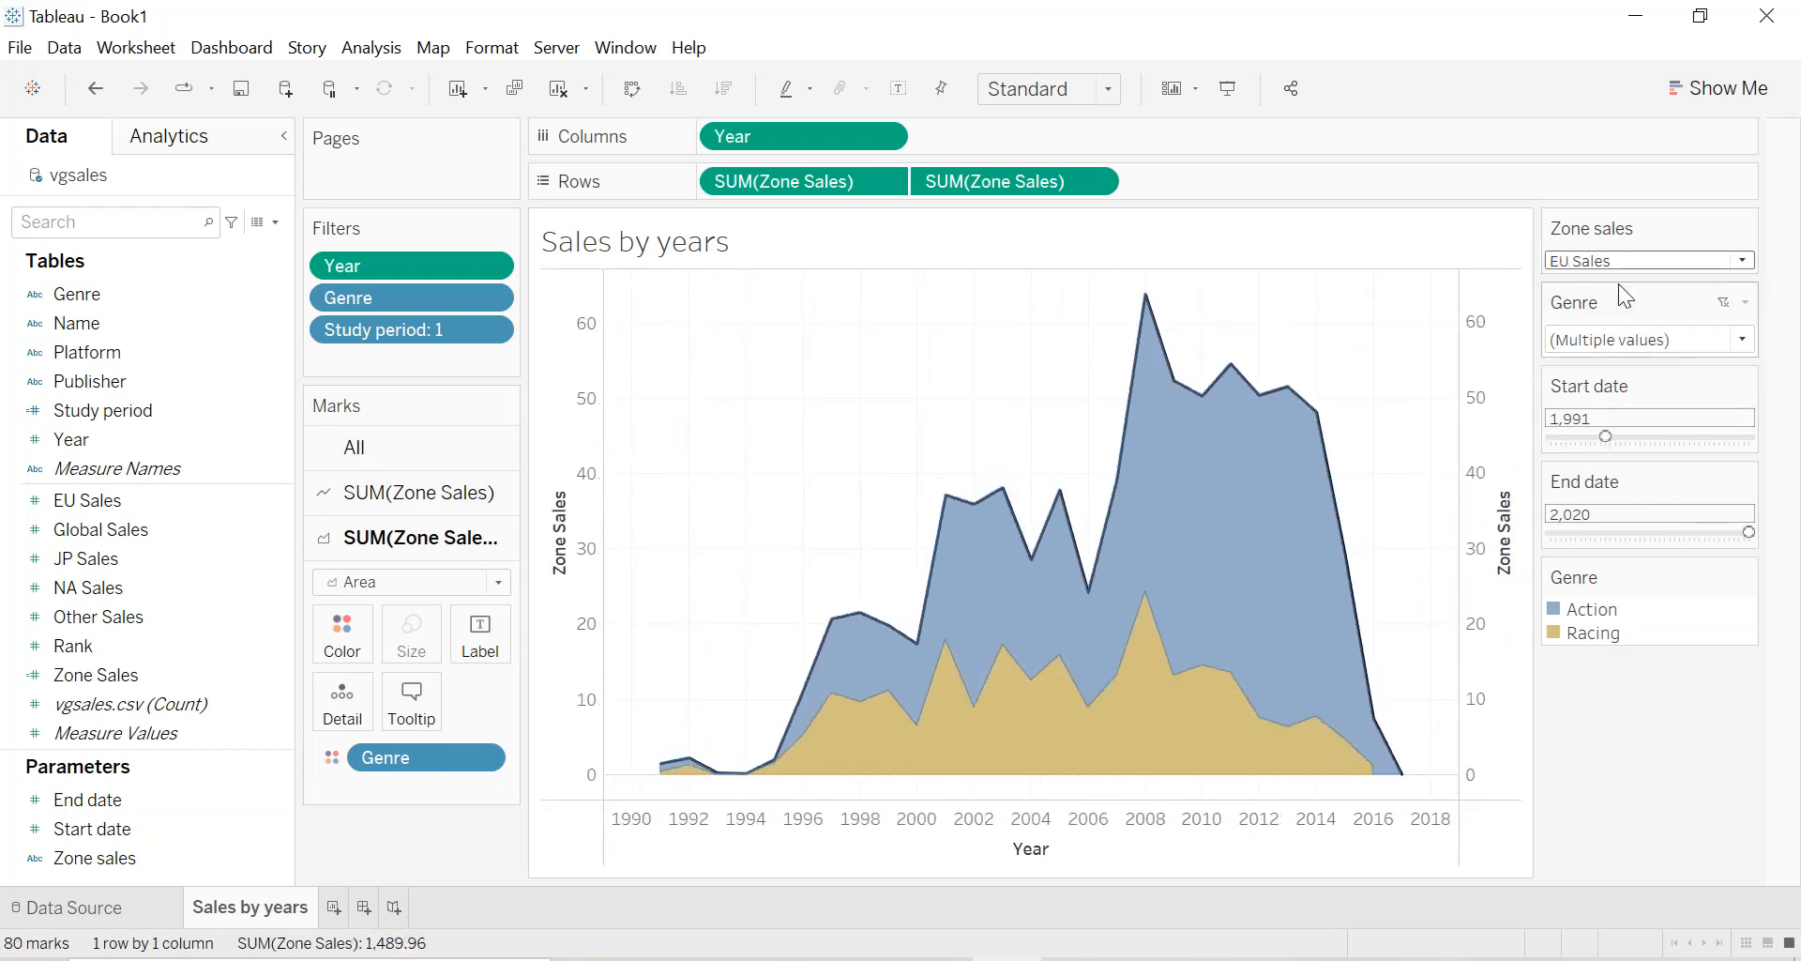
Filter Genre to only Adventure and Fighting and limit the period to 1996 through 2013.
{"action": "left_click", "coordinate": [1624, 340]}
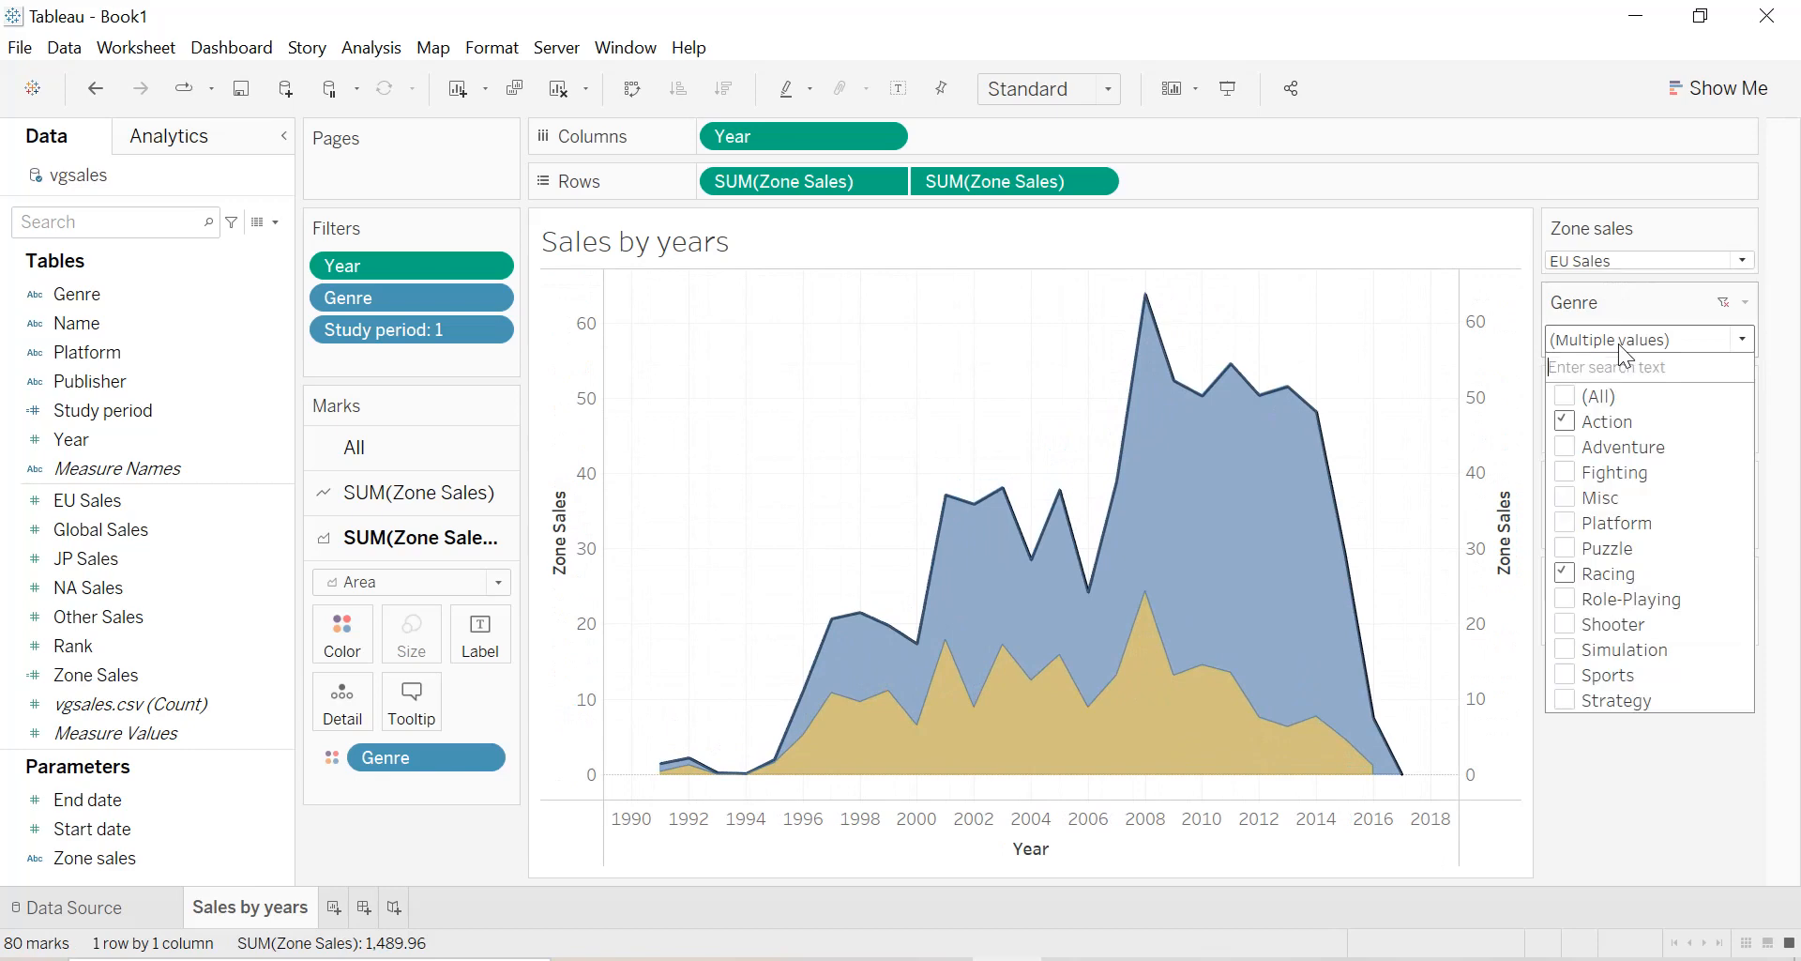
{"action": "left_click", "coordinate": [1565, 422]}
{"action": "left_click", "coordinate": [1564, 446]}
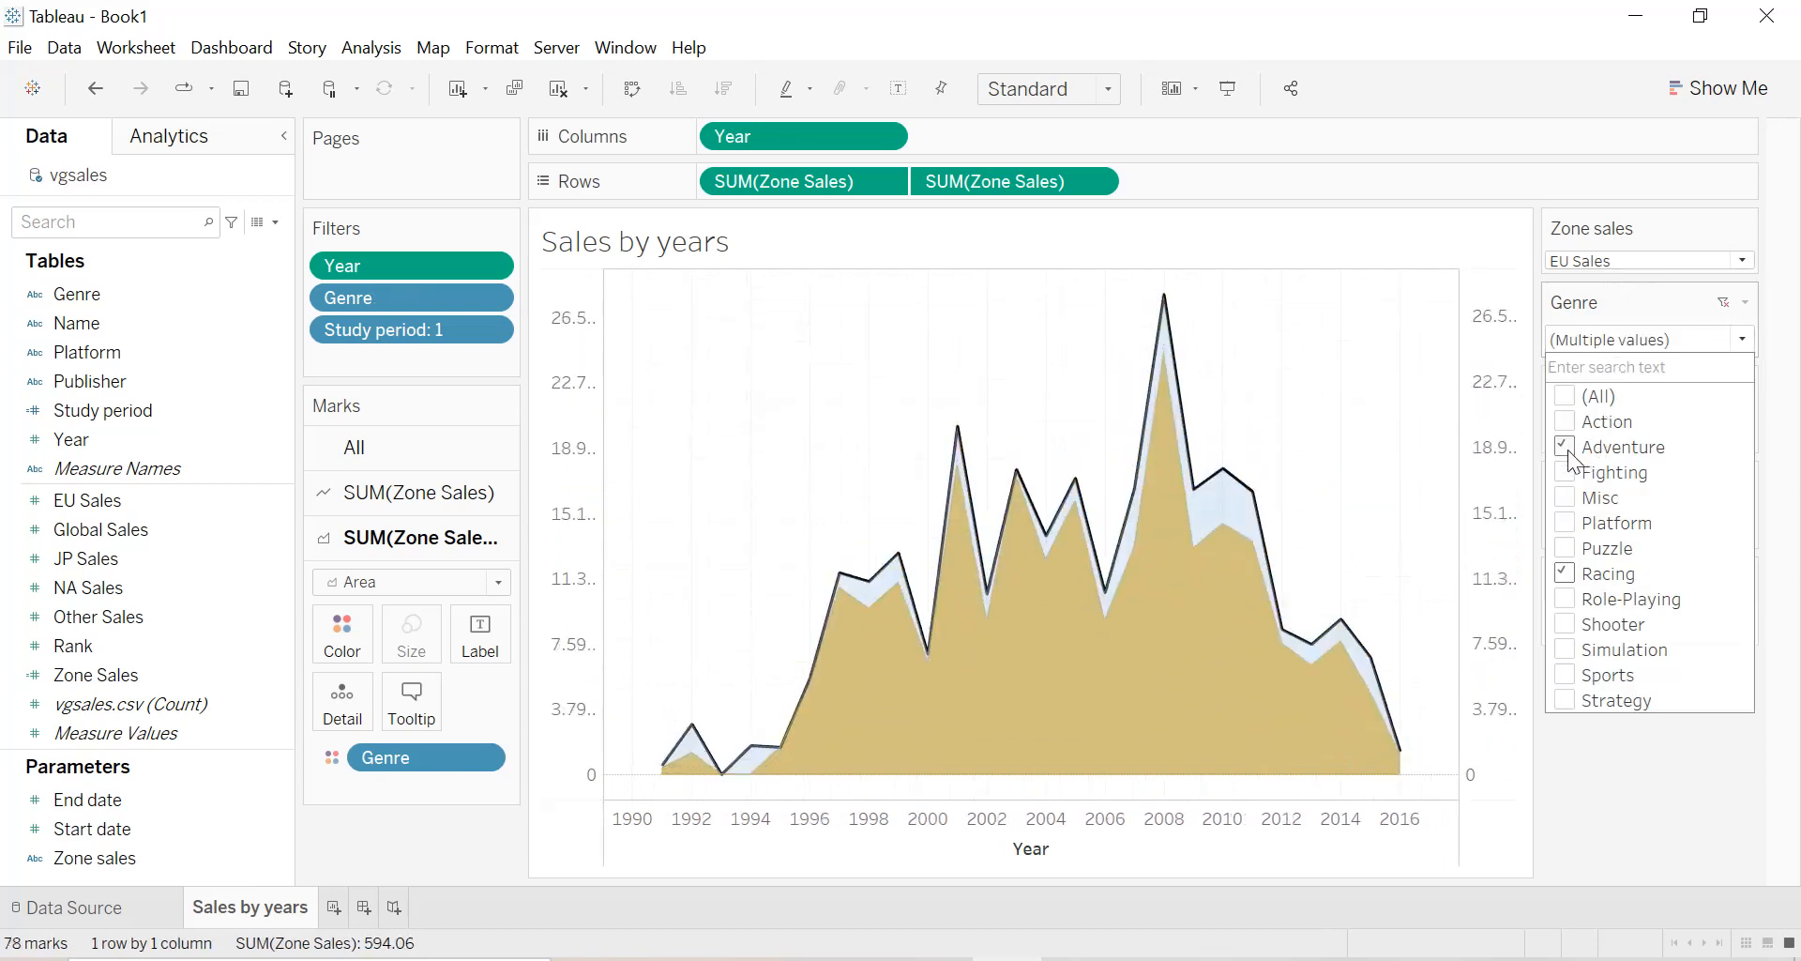
{"action": "left_click", "coordinate": [1564, 472]}
{"action": "left_click", "coordinate": [1565, 573]}
{"action": "left_click", "coordinate": [1600, 785]}
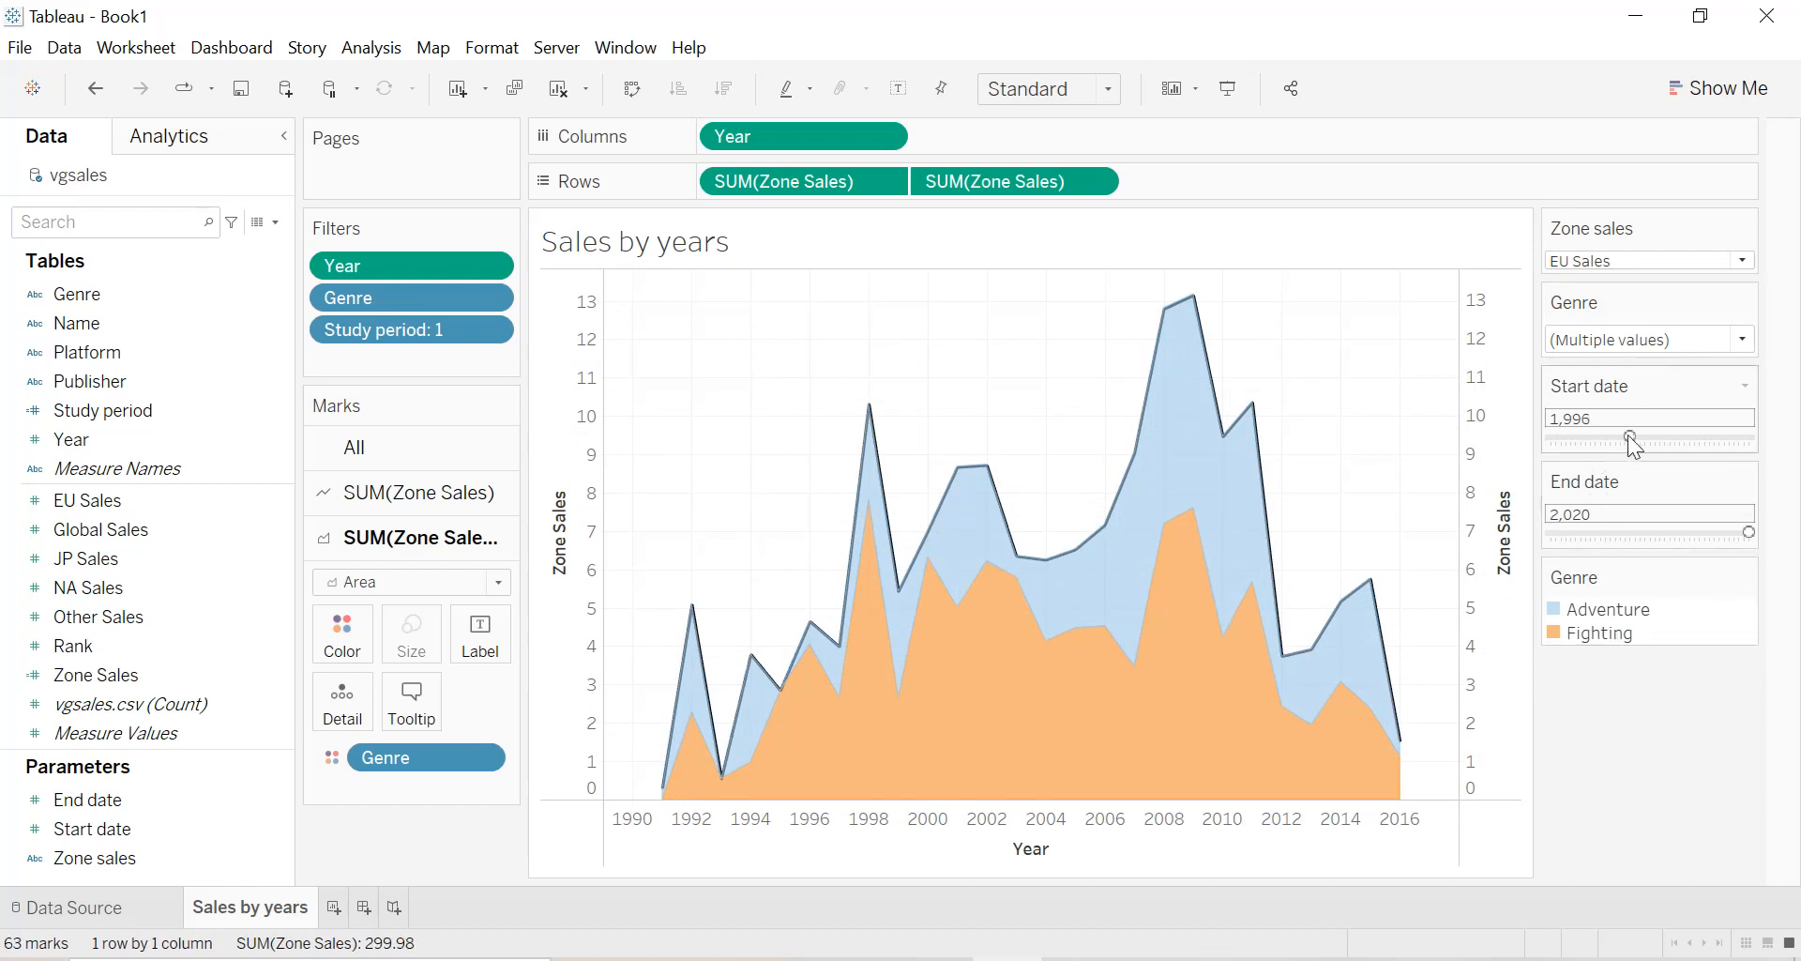
{"action": "left_click_drag", "start_coordinate": [1747, 532], "coordinate": [1717, 532]}
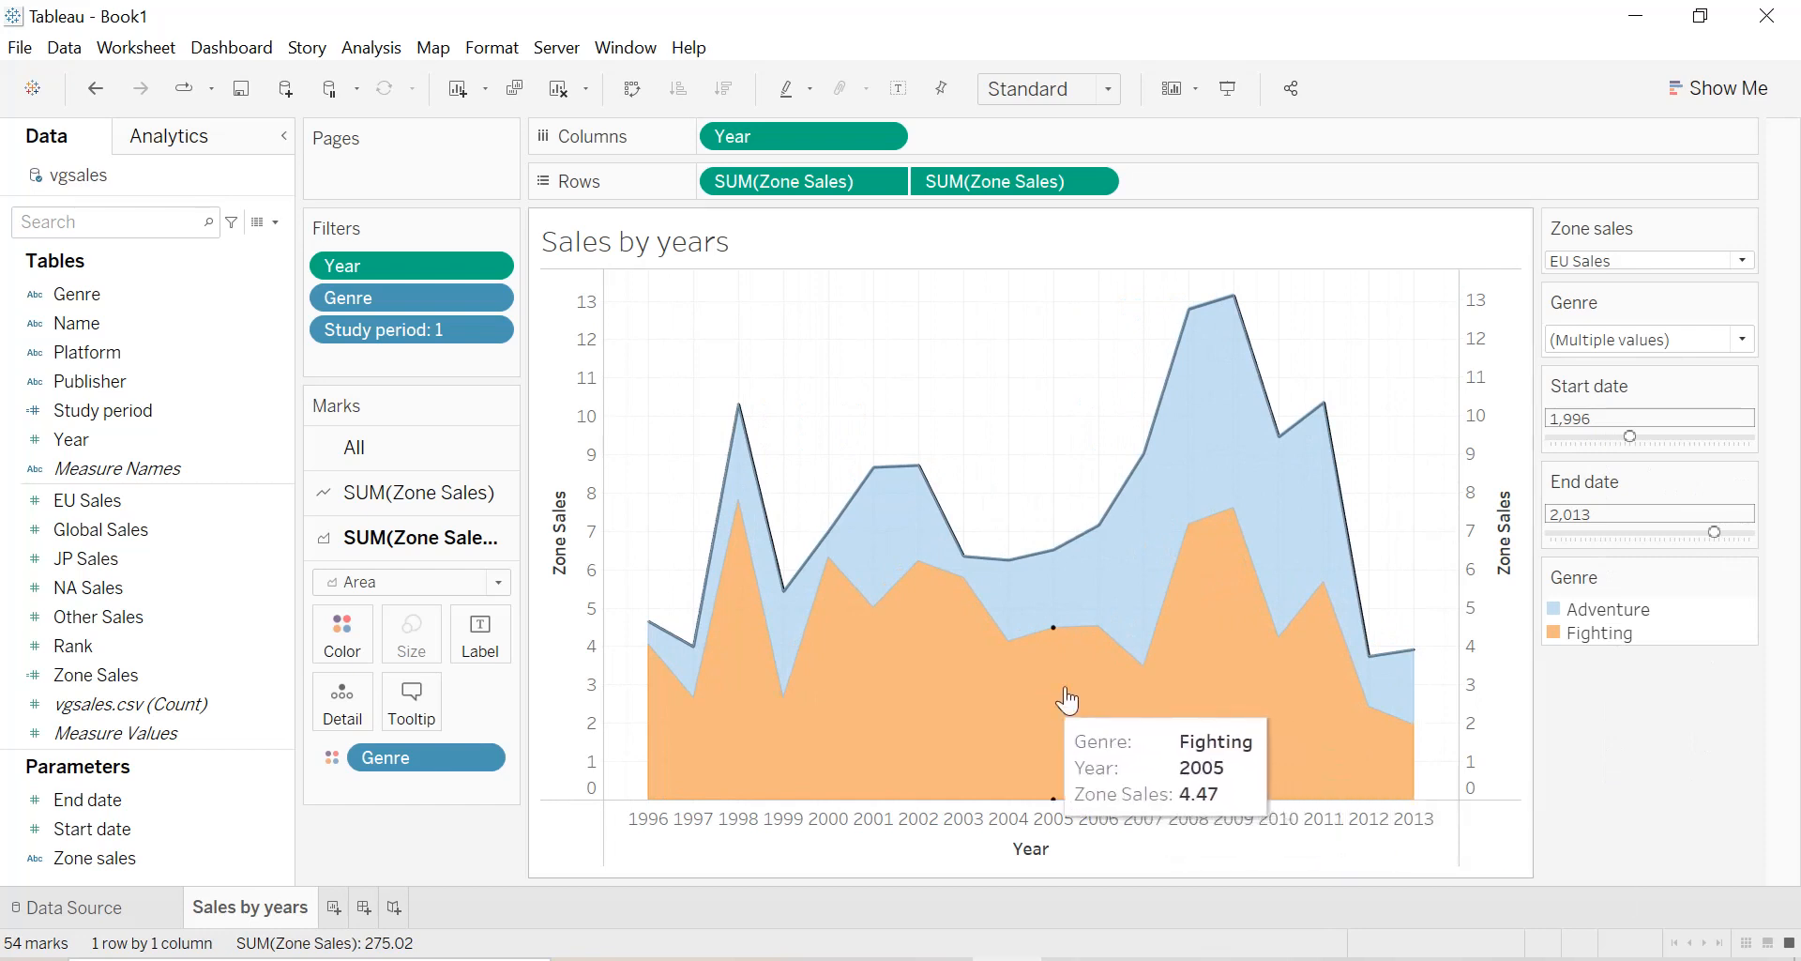
Include all genres in the filter and widen the period to 1980 through 2020.
{"action": "left_click", "coordinate": [1742, 339]}
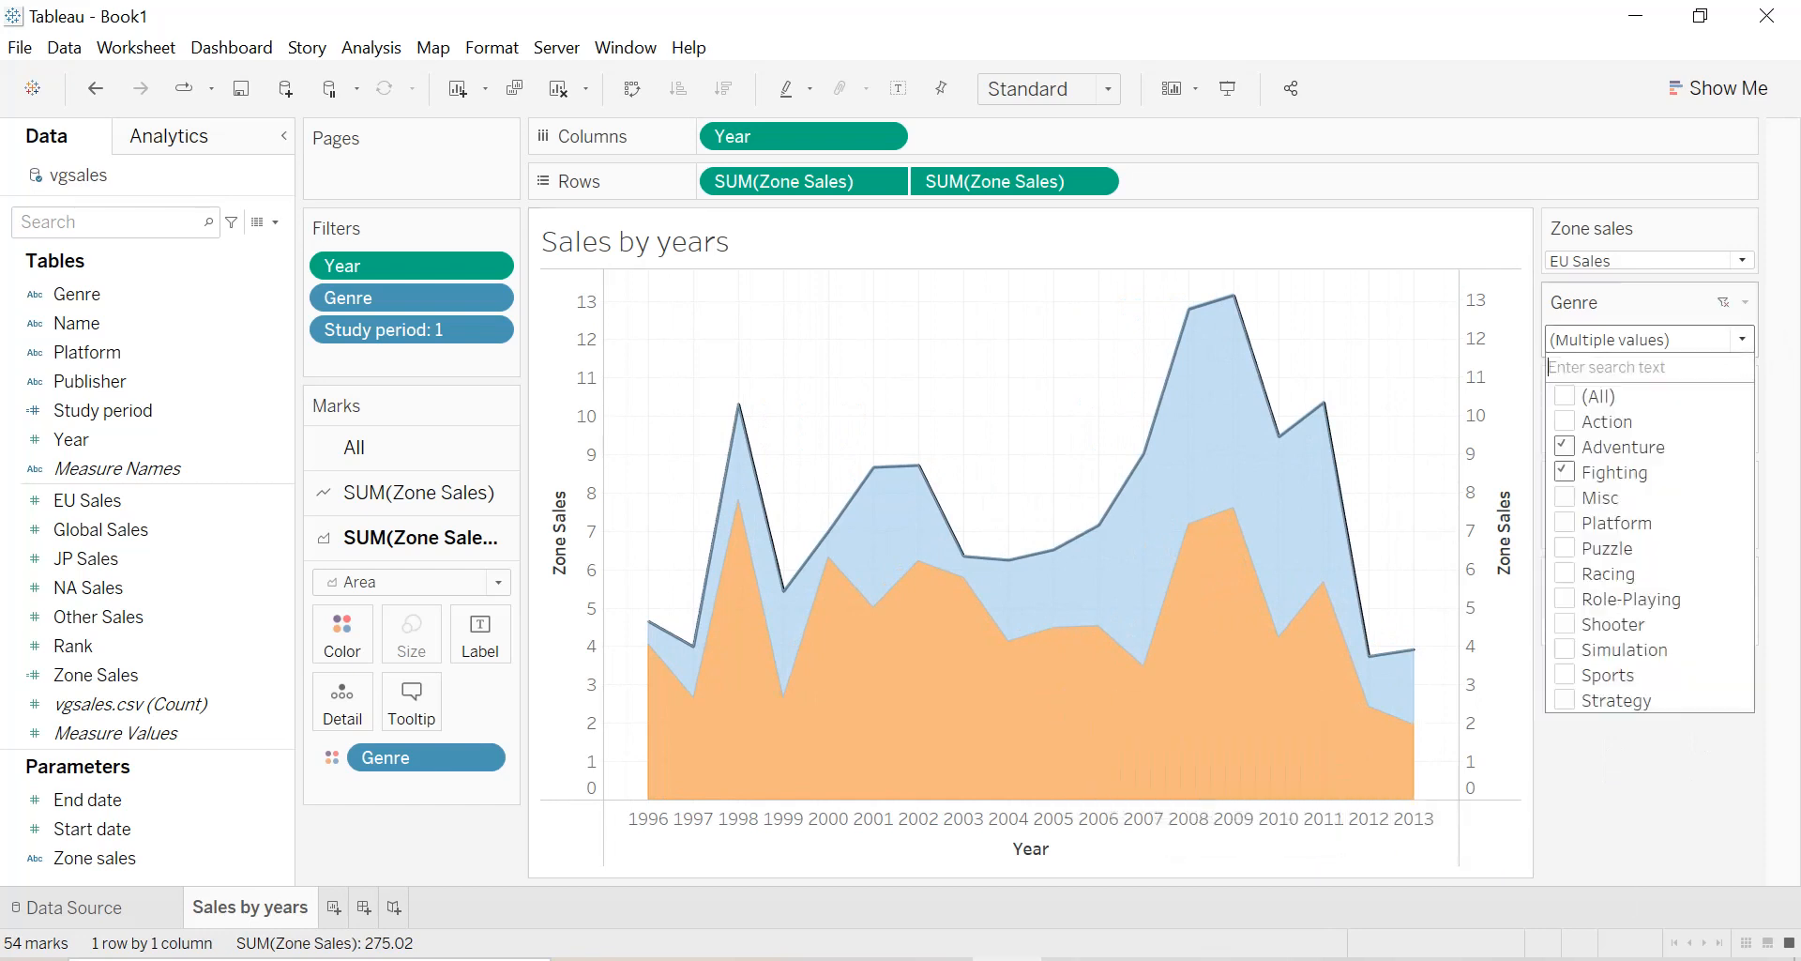
{"action": "left_click", "coordinate": [1558, 396]}
{"action": "left_click", "coordinate": [1780, 649]}
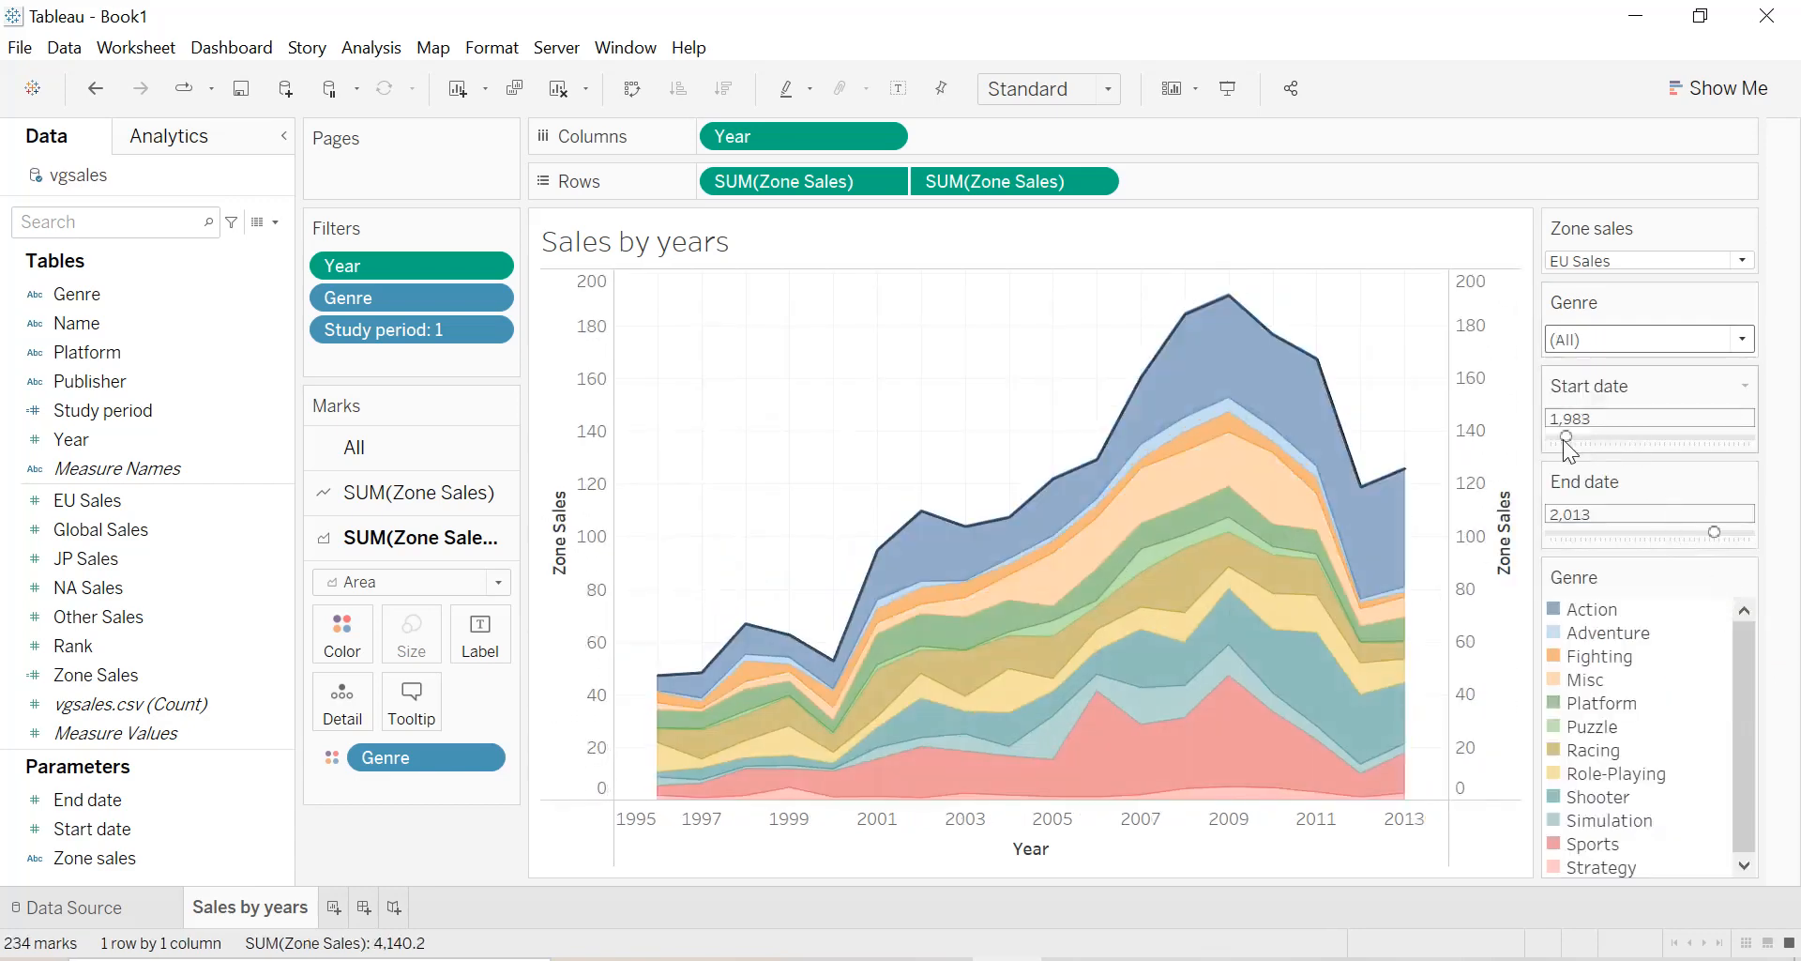
{"action": "left_click_drag", "start_coordinate": [1717, 532], "coordinate": [1771, 542]}
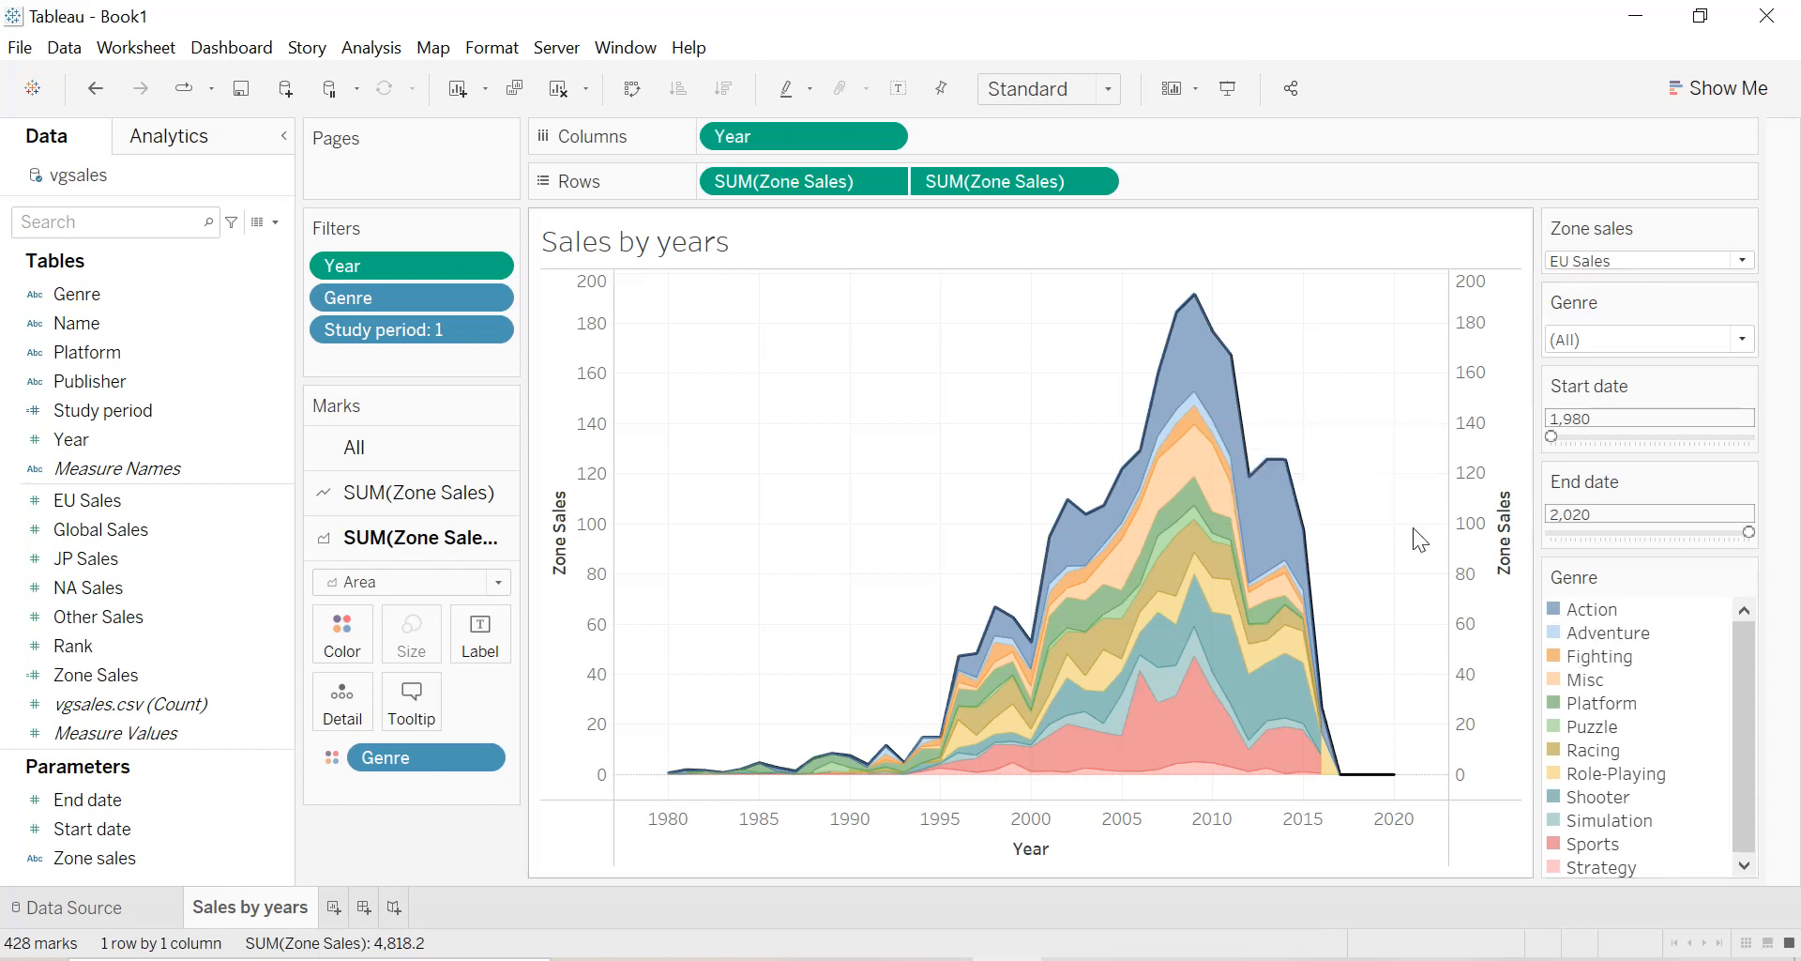
Highlight individual genres such as Misc in the chart from the Genre color legend, then clear the highlight.
{"action": "left_click", "coordinate": [1595, 622]}
{"action": "left_click", "coordinate": [1589, 614]}
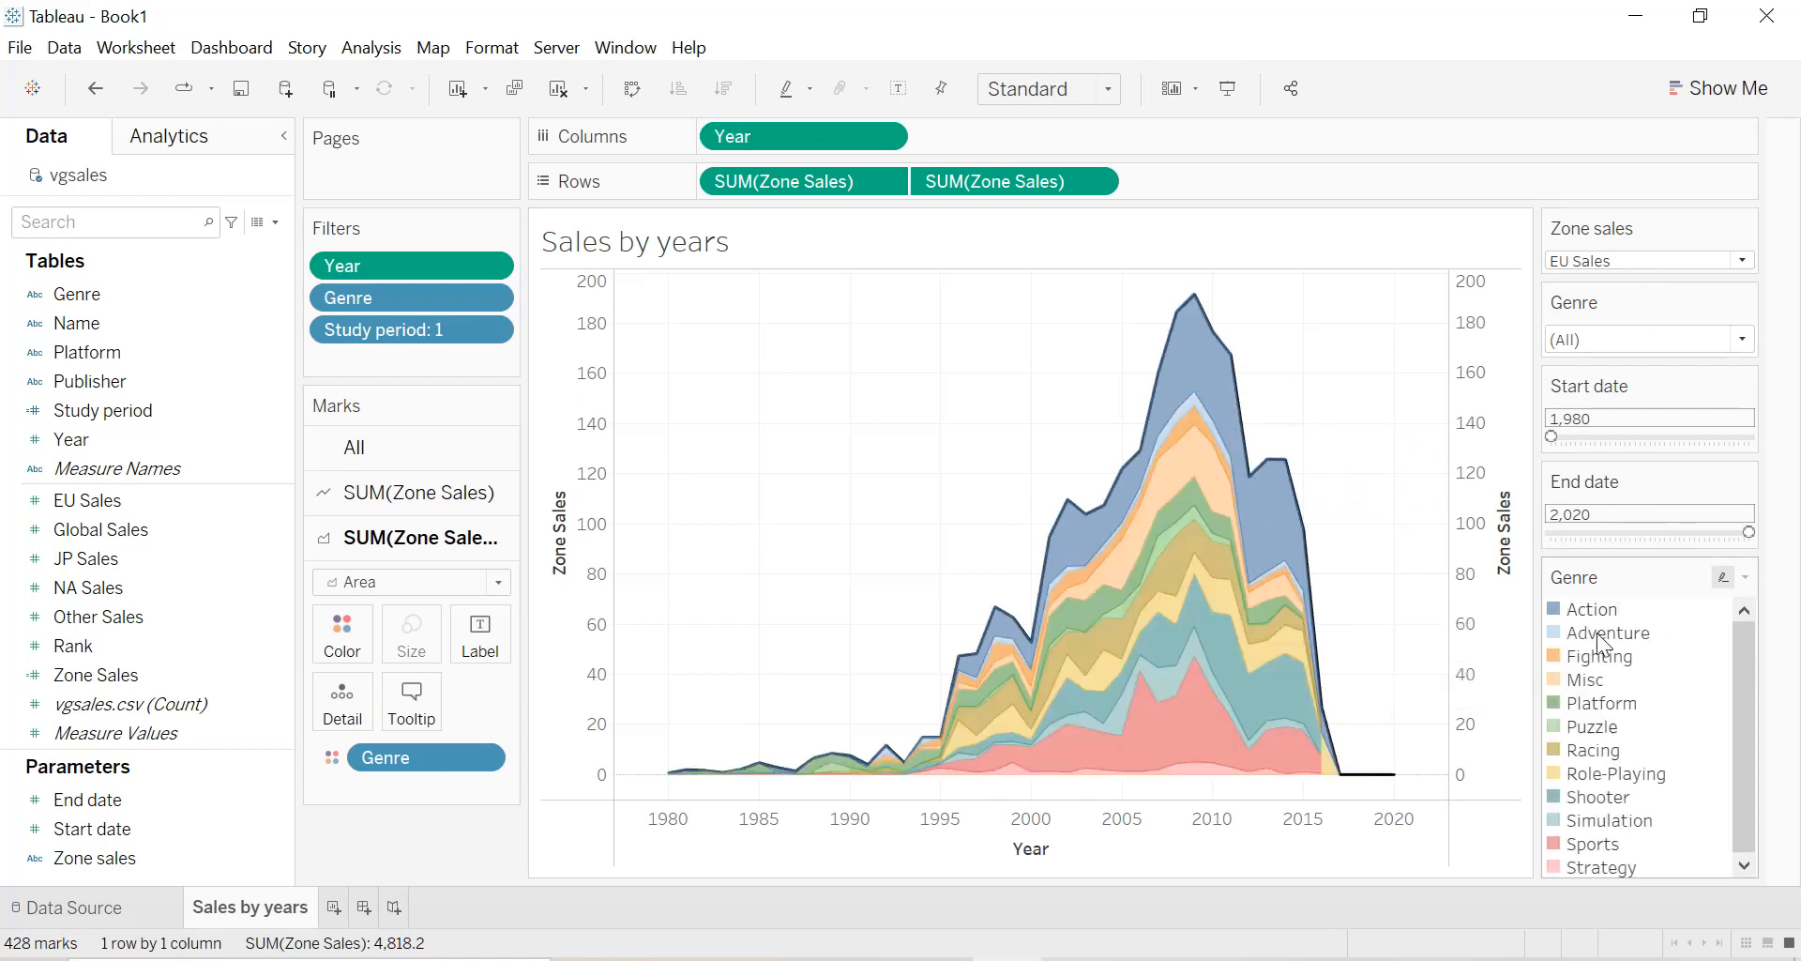
{"action": "left_click", "coordinate": [1598, 635]}
{"action": "left_click", "coordinate": [1598, 636]}
{"action": "left_click", "coordinate": [1586, 681]}
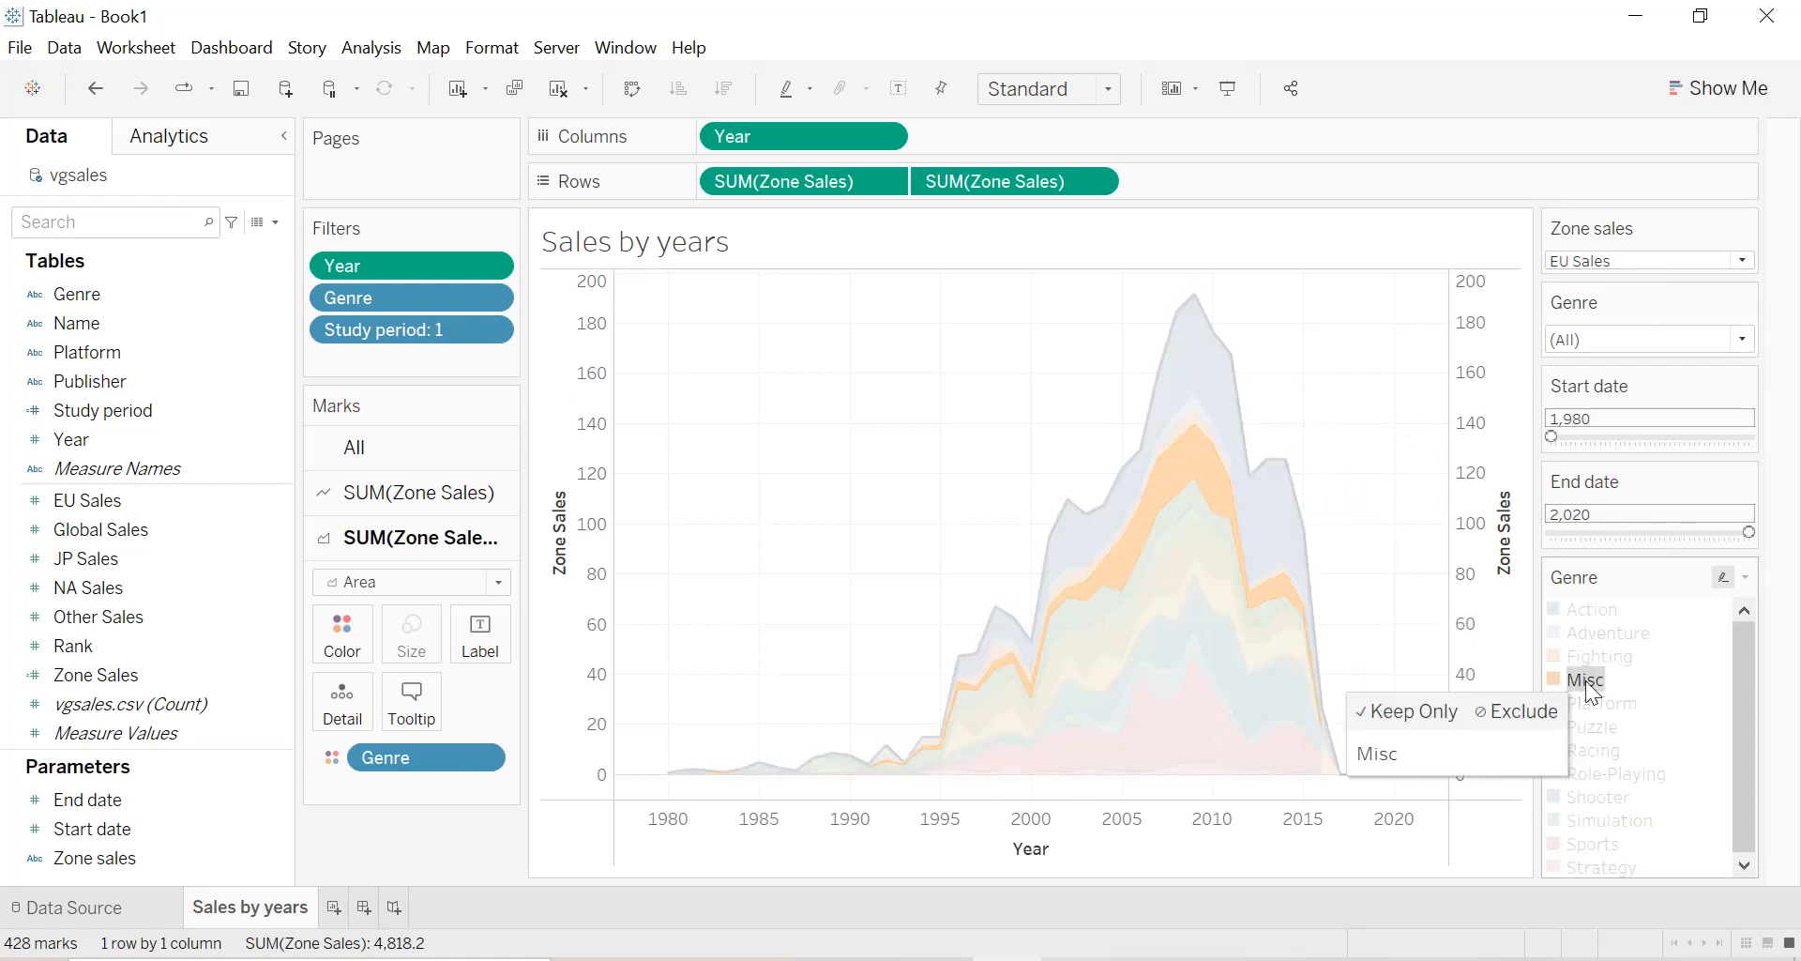
{"action": "left_click", "coordinate": [1587, 683]}
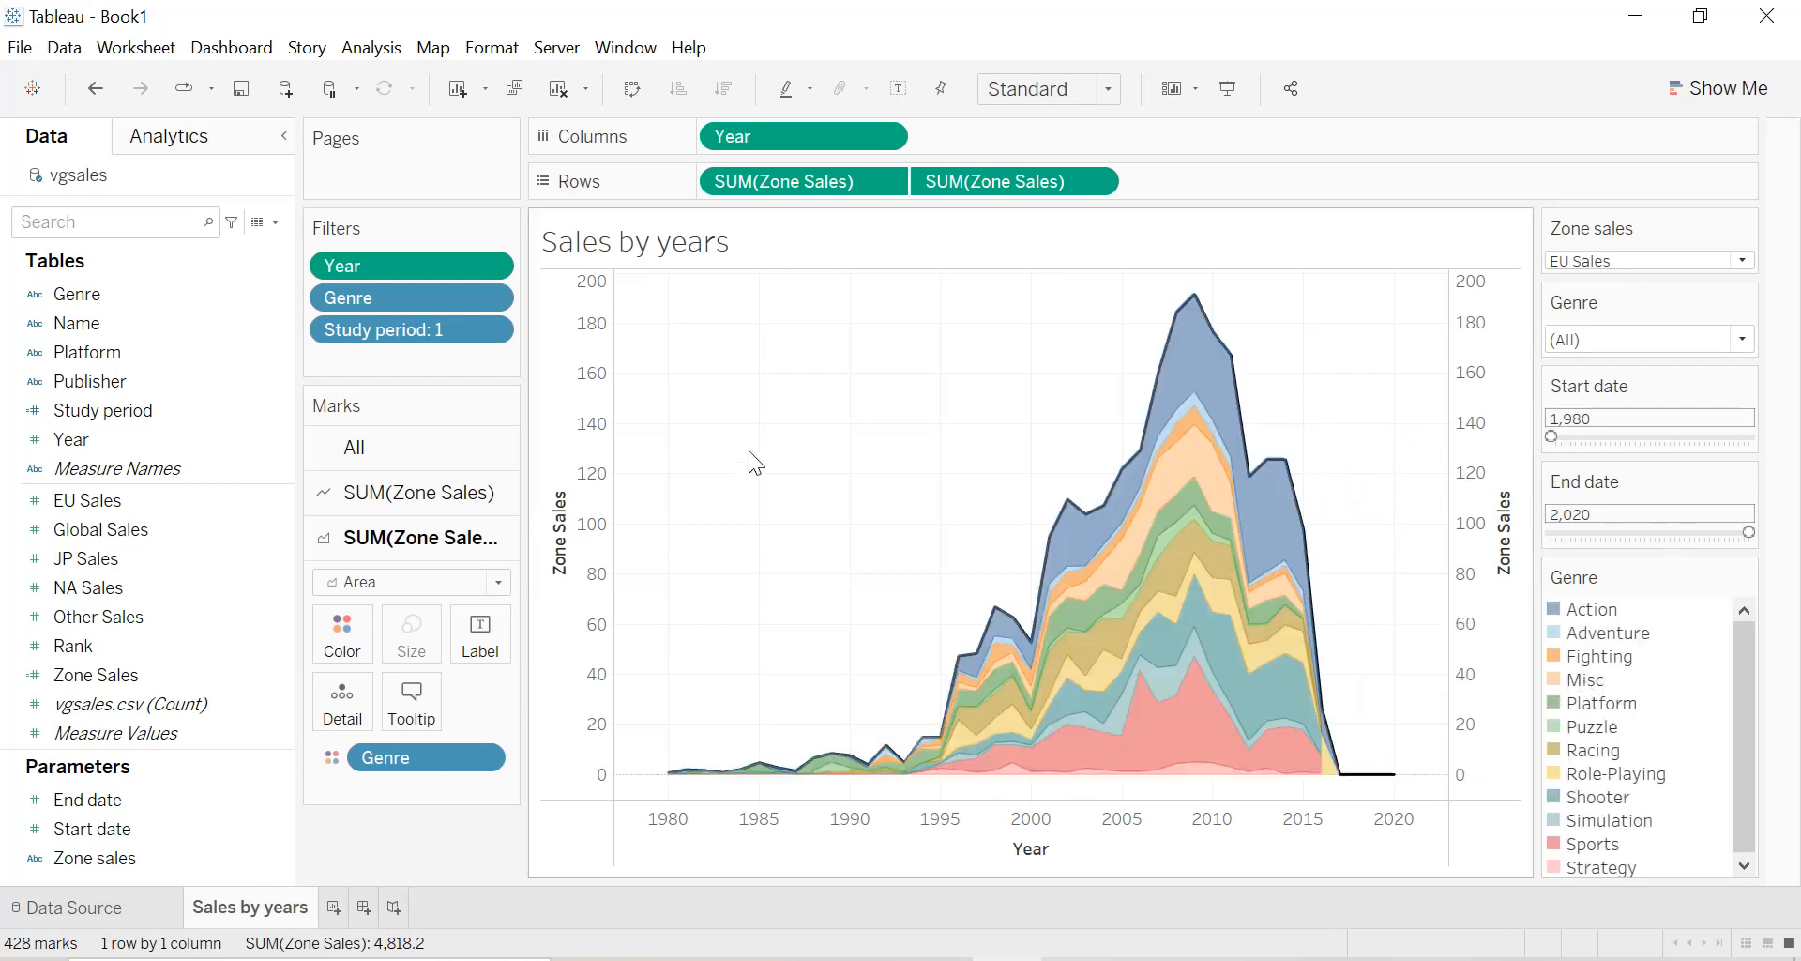
Remove the title of the Year axis from the sales chart.
{"action": "right_click", "coordinate": [1024, 835]}
{"action": "left_click", "coordinate": [1094, 668]}
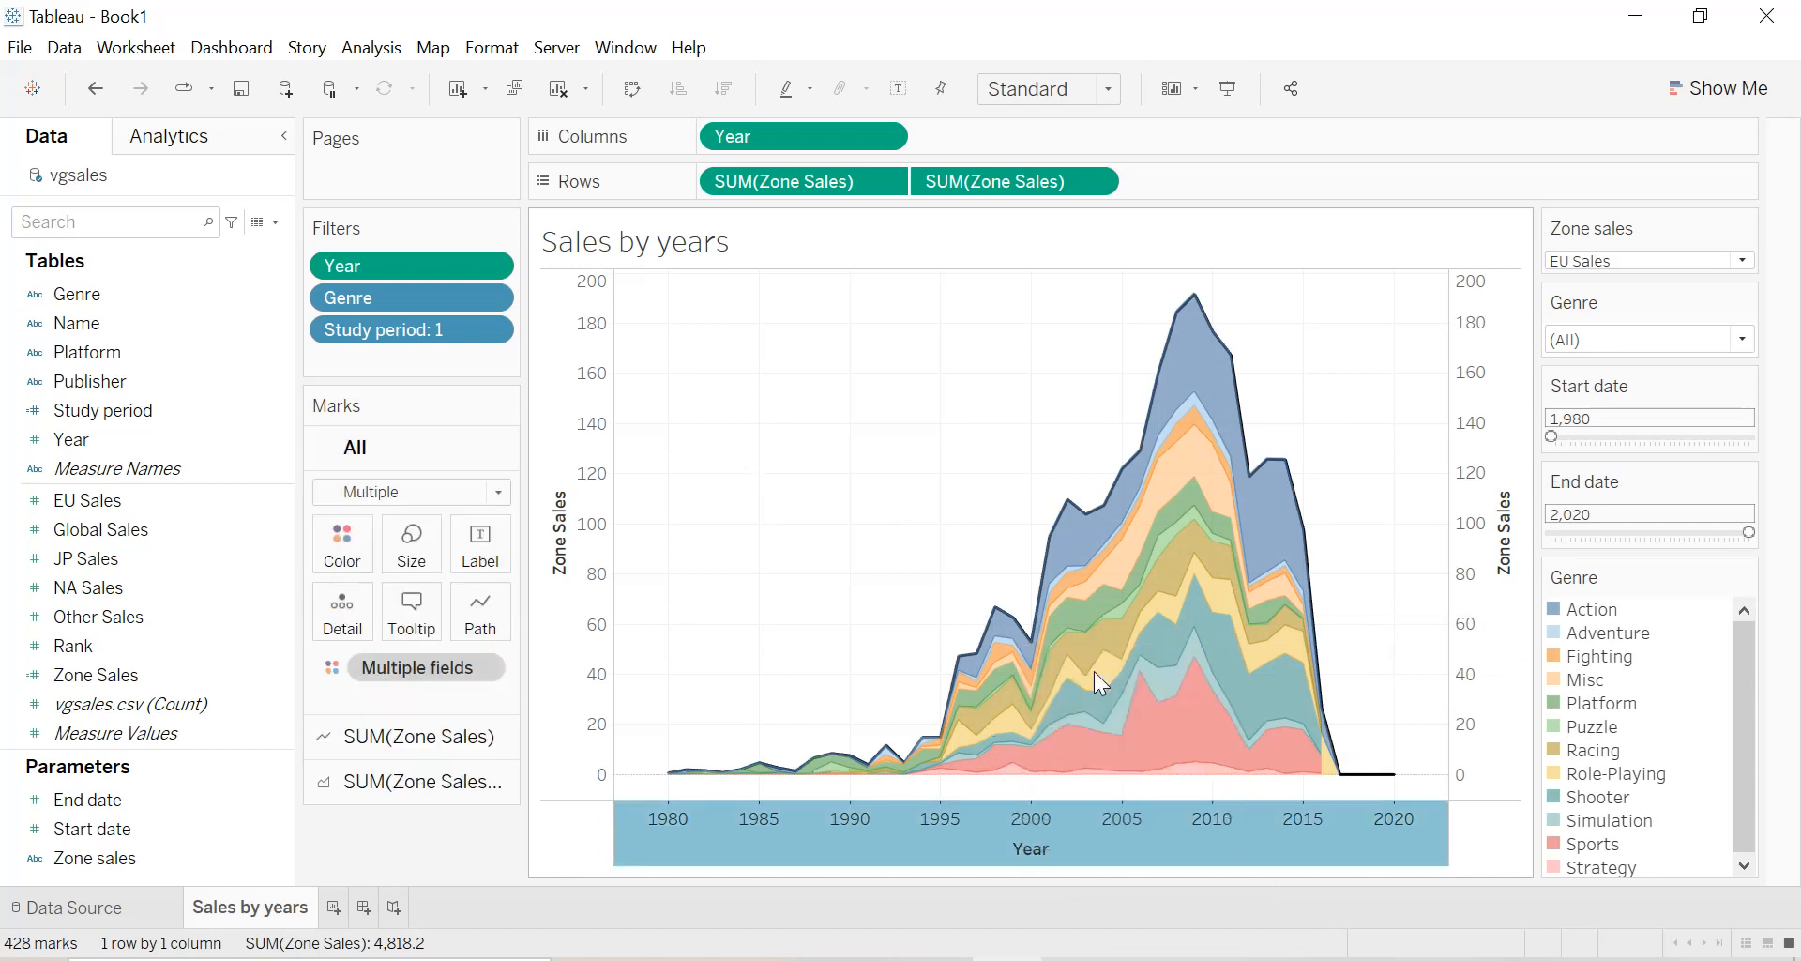
{"action": "double_click", "coordinate": [657, 673]}
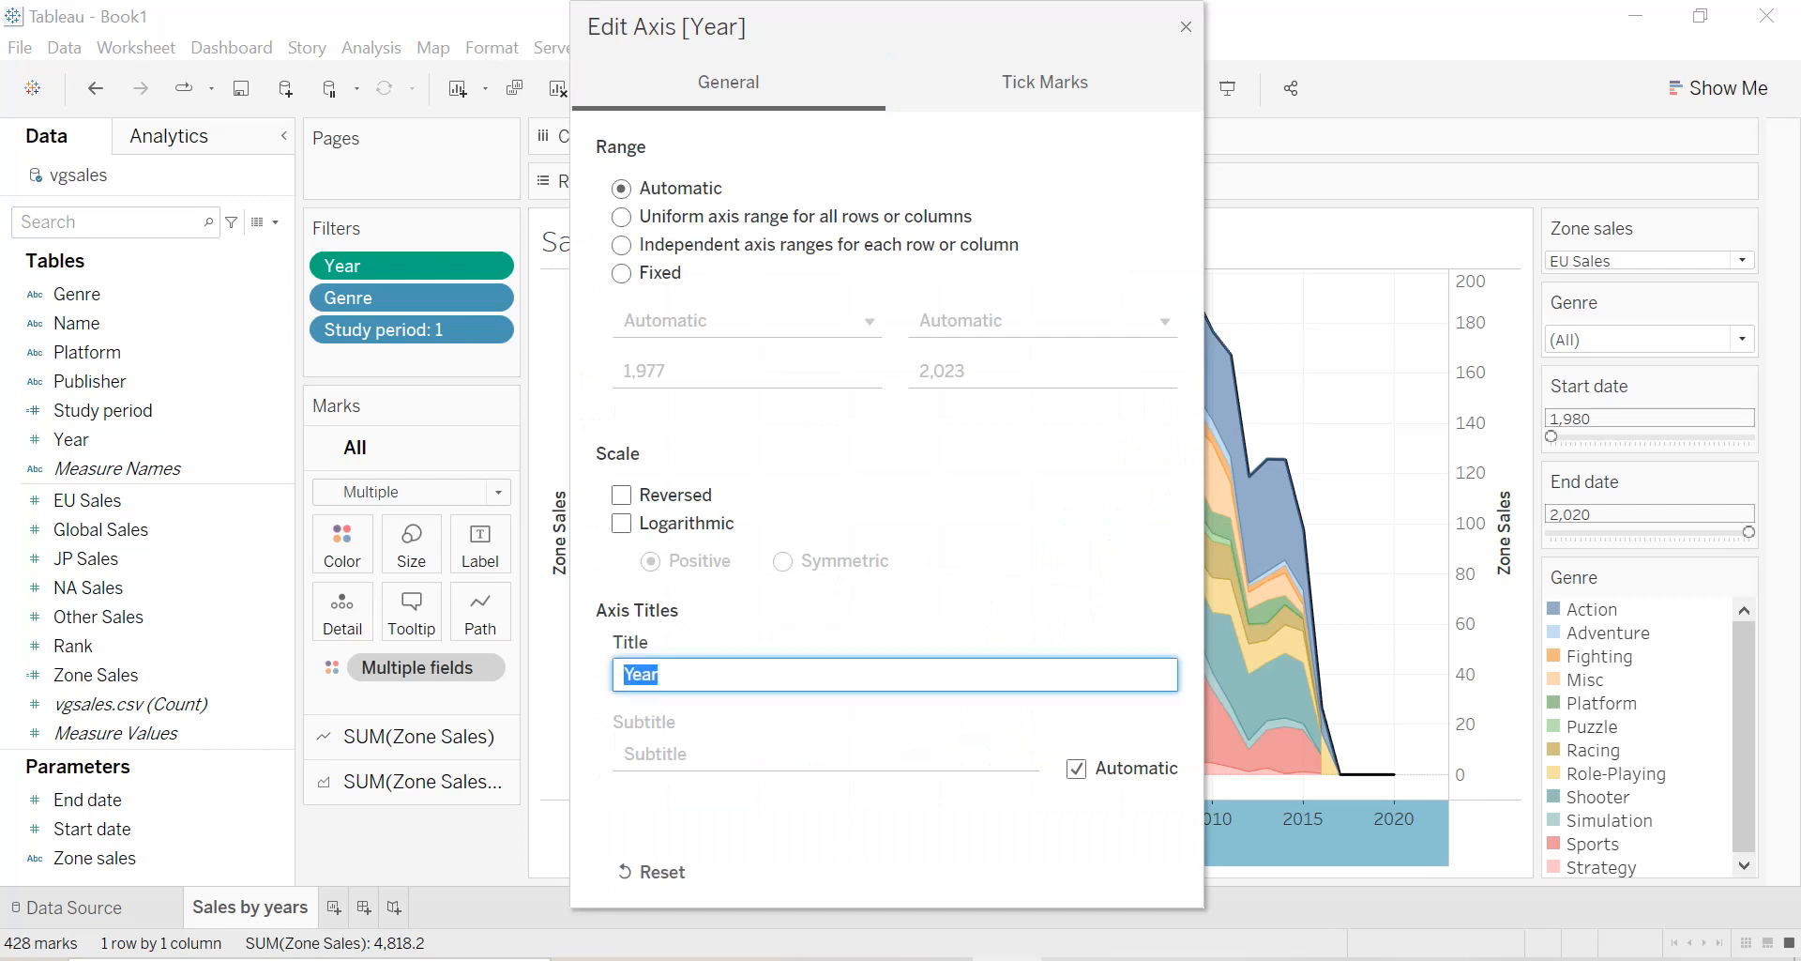
{"action": "key", "text": "BackSpace"}
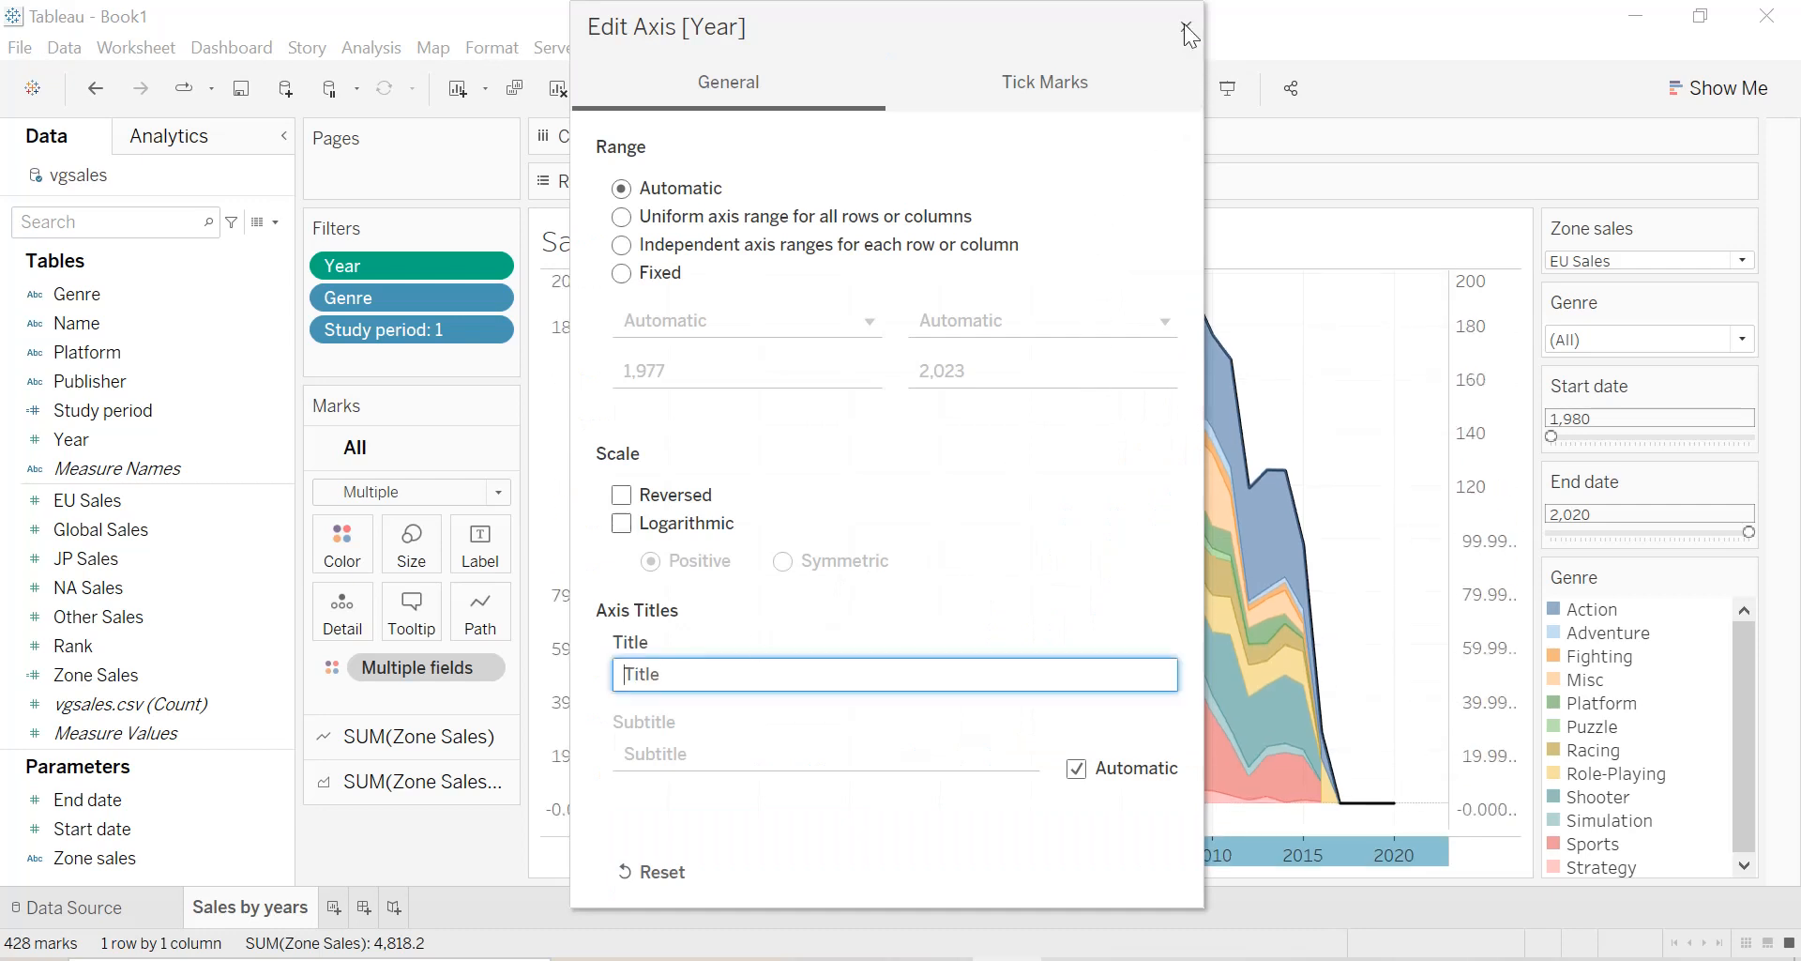
{"action": "left_click", "coordinate": [1185, 26]}
Remove the title of the Zone Sales axis on the chart's left side.
{"action": "right_click", "coordinate": [570, 532]}
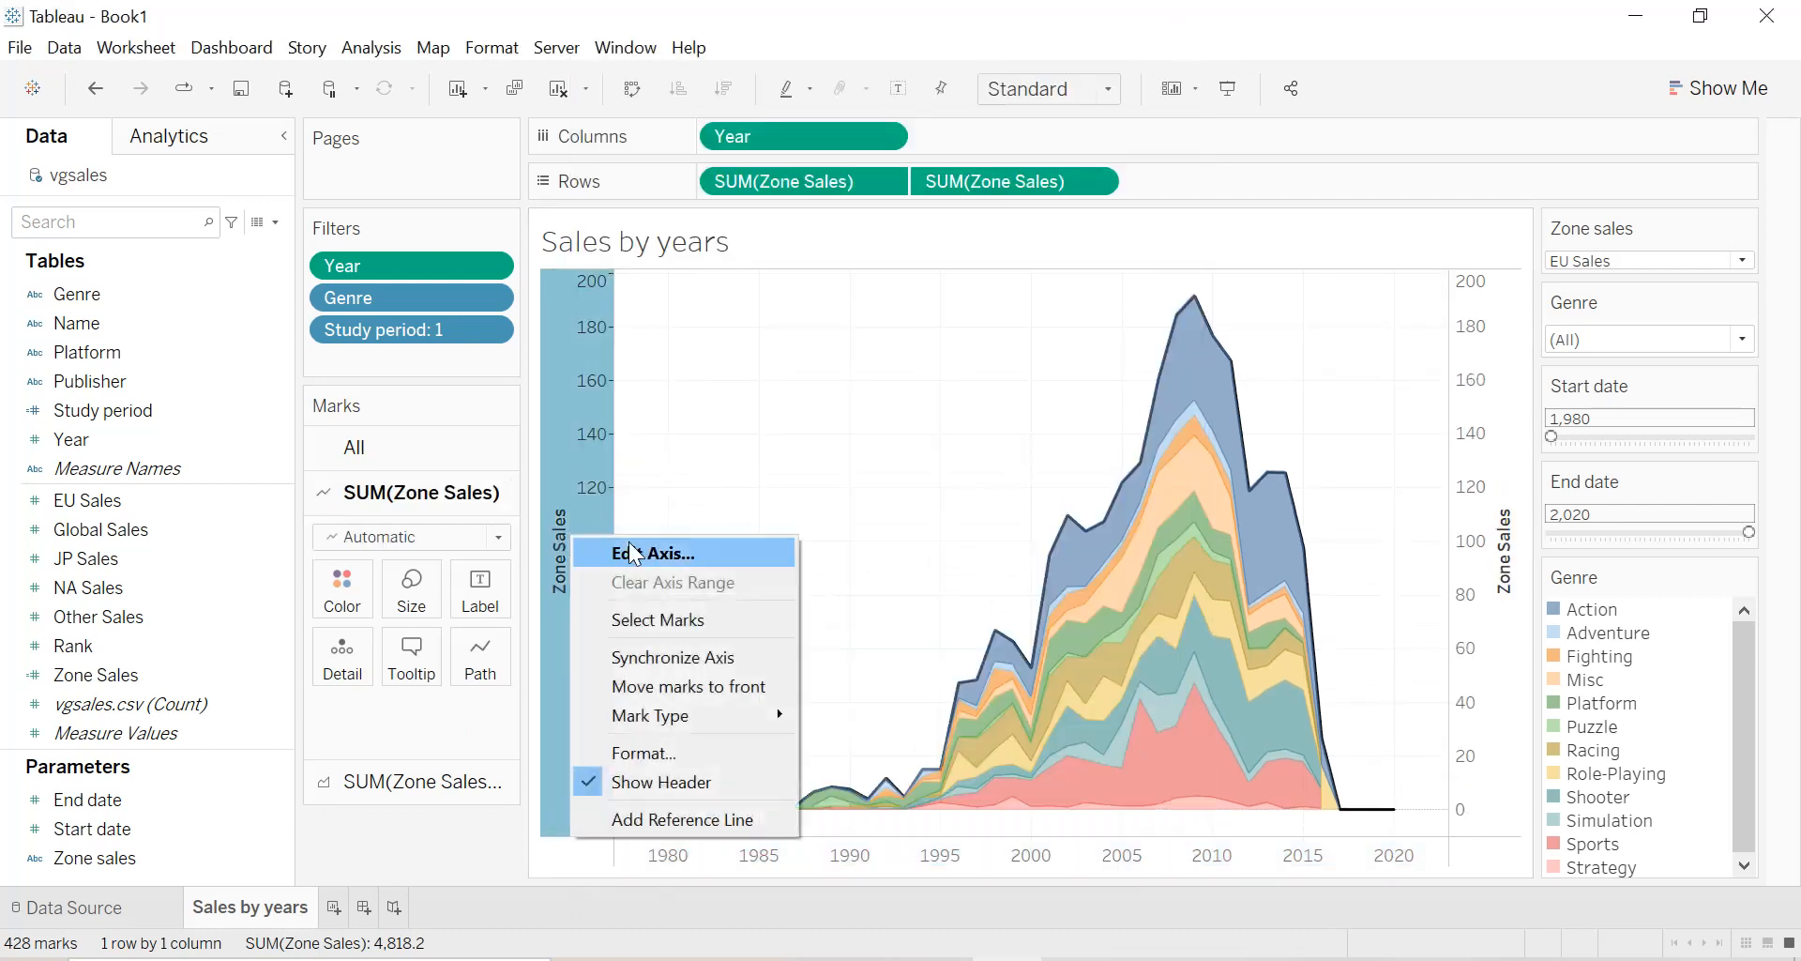
{"action": "left_click", "coordinate": [627, 546]}
{"action": "triple_click", "coordinate": [812, 674]}
{"action": "key", "text": "BackSpace"}
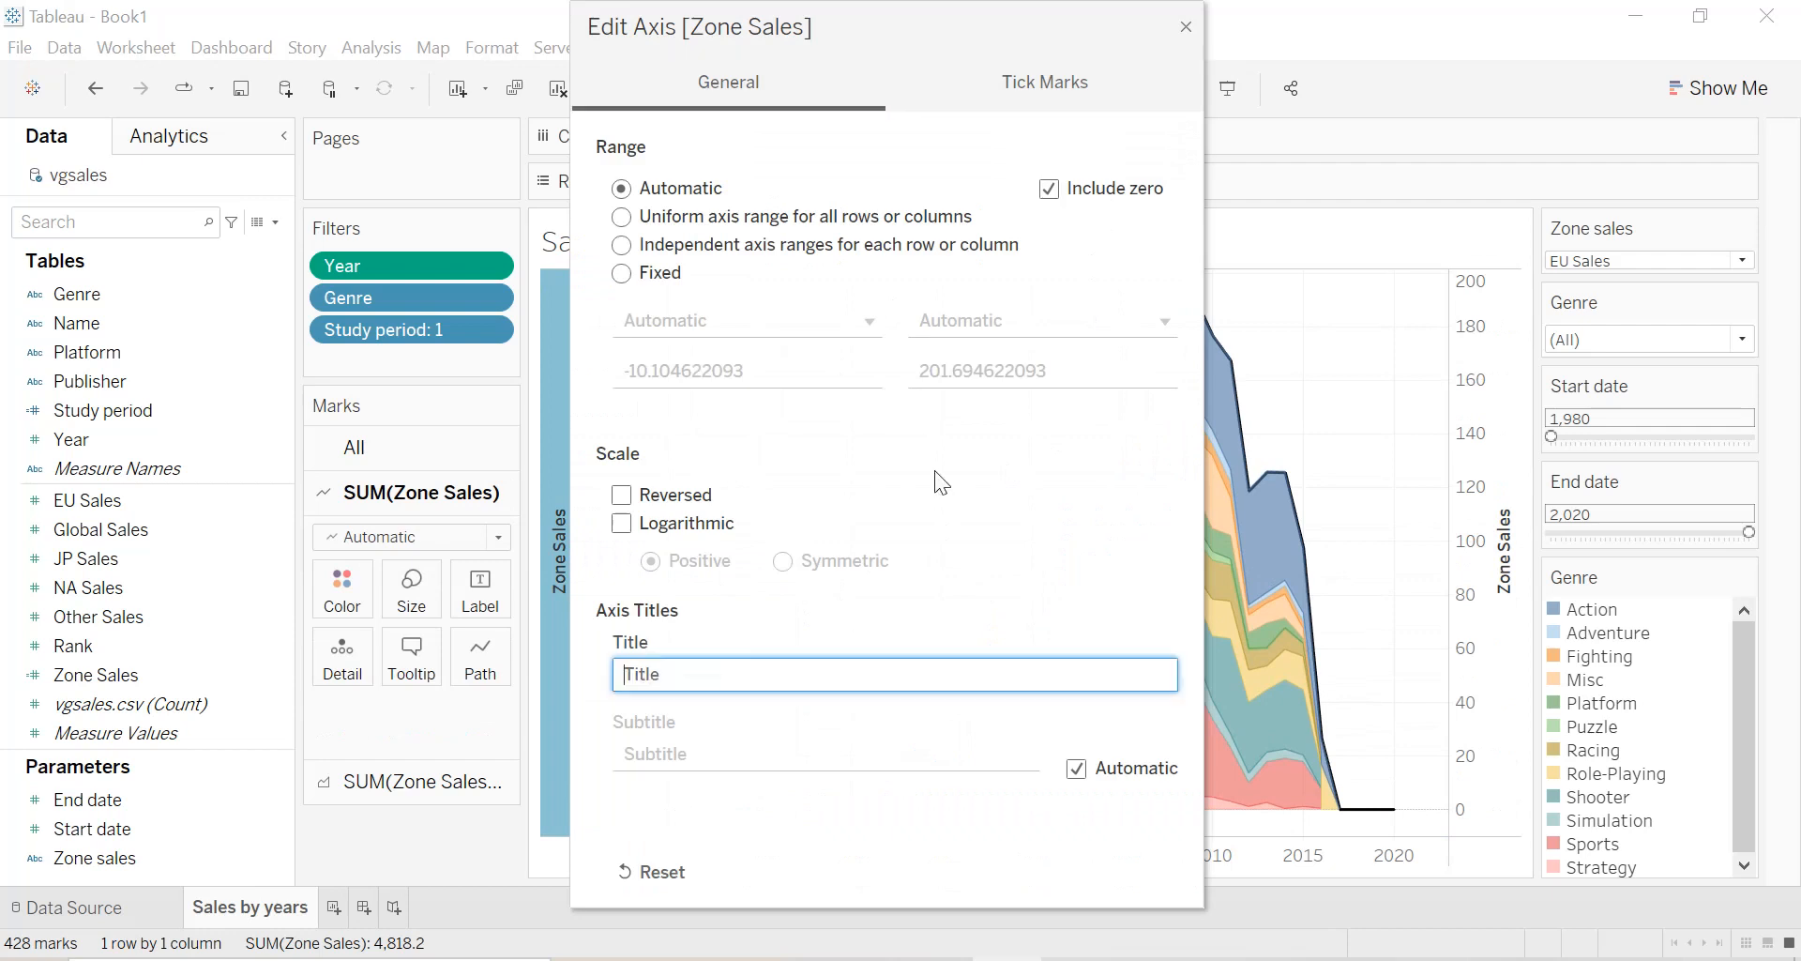
{"action": "left_click", "coordinate": [1185, 27]}
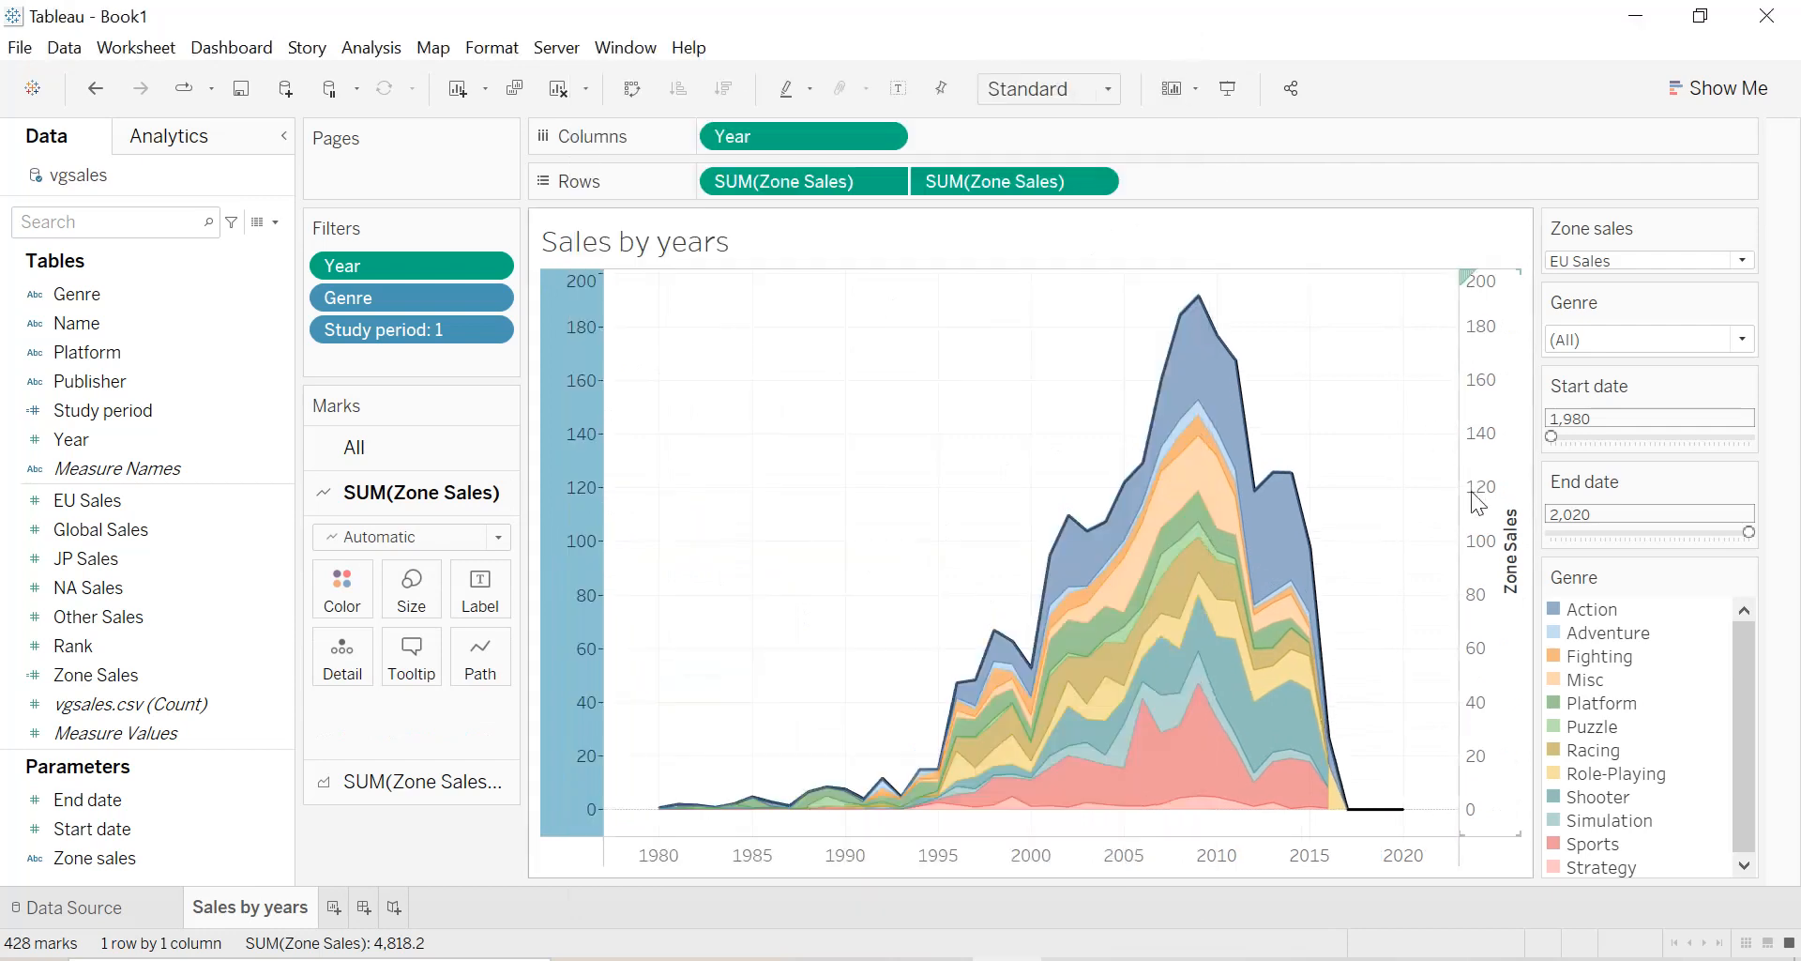
Remove the title of the second Zone Sales axis on the chart's right side.
{"action": "right_click", "coordinate": [1505, 514]}
{"action": "left_click", "coordinate": [1531, 521]}
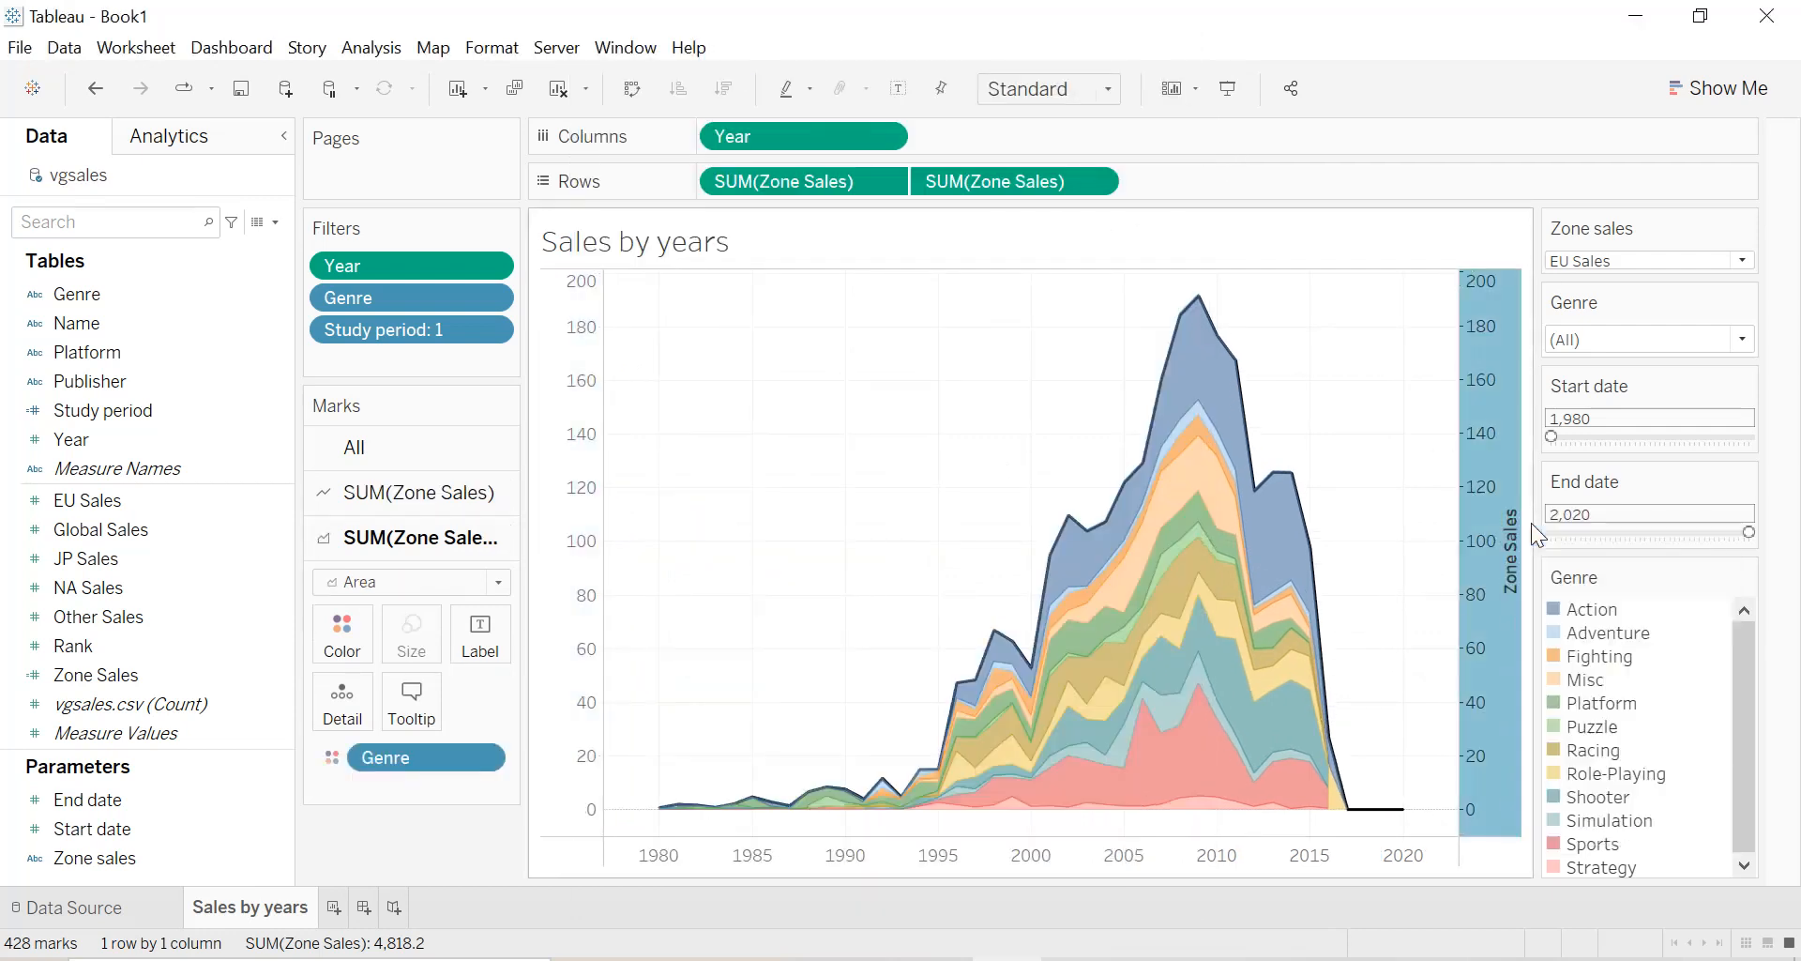
{"action": "triple_click", "coordinate": [863, 719]}
{"action": "key", "text": "BackSpace"}
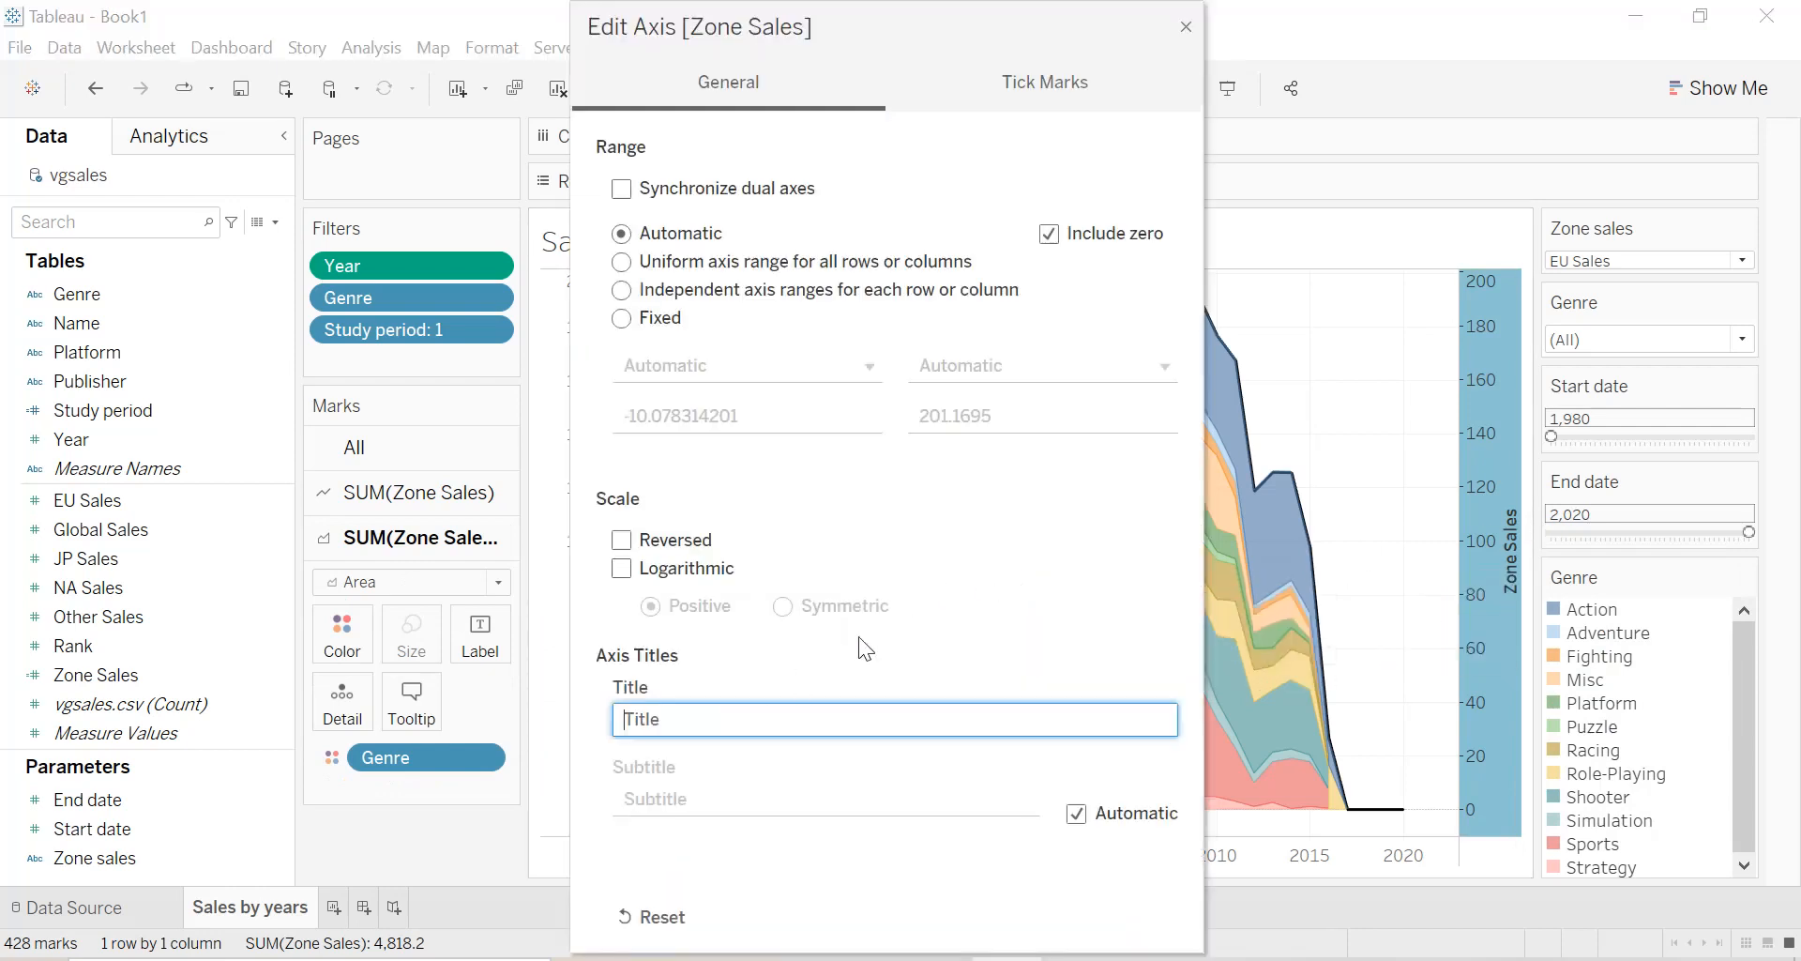
{"action": "left_click", "coordinate": [1188, 28]}
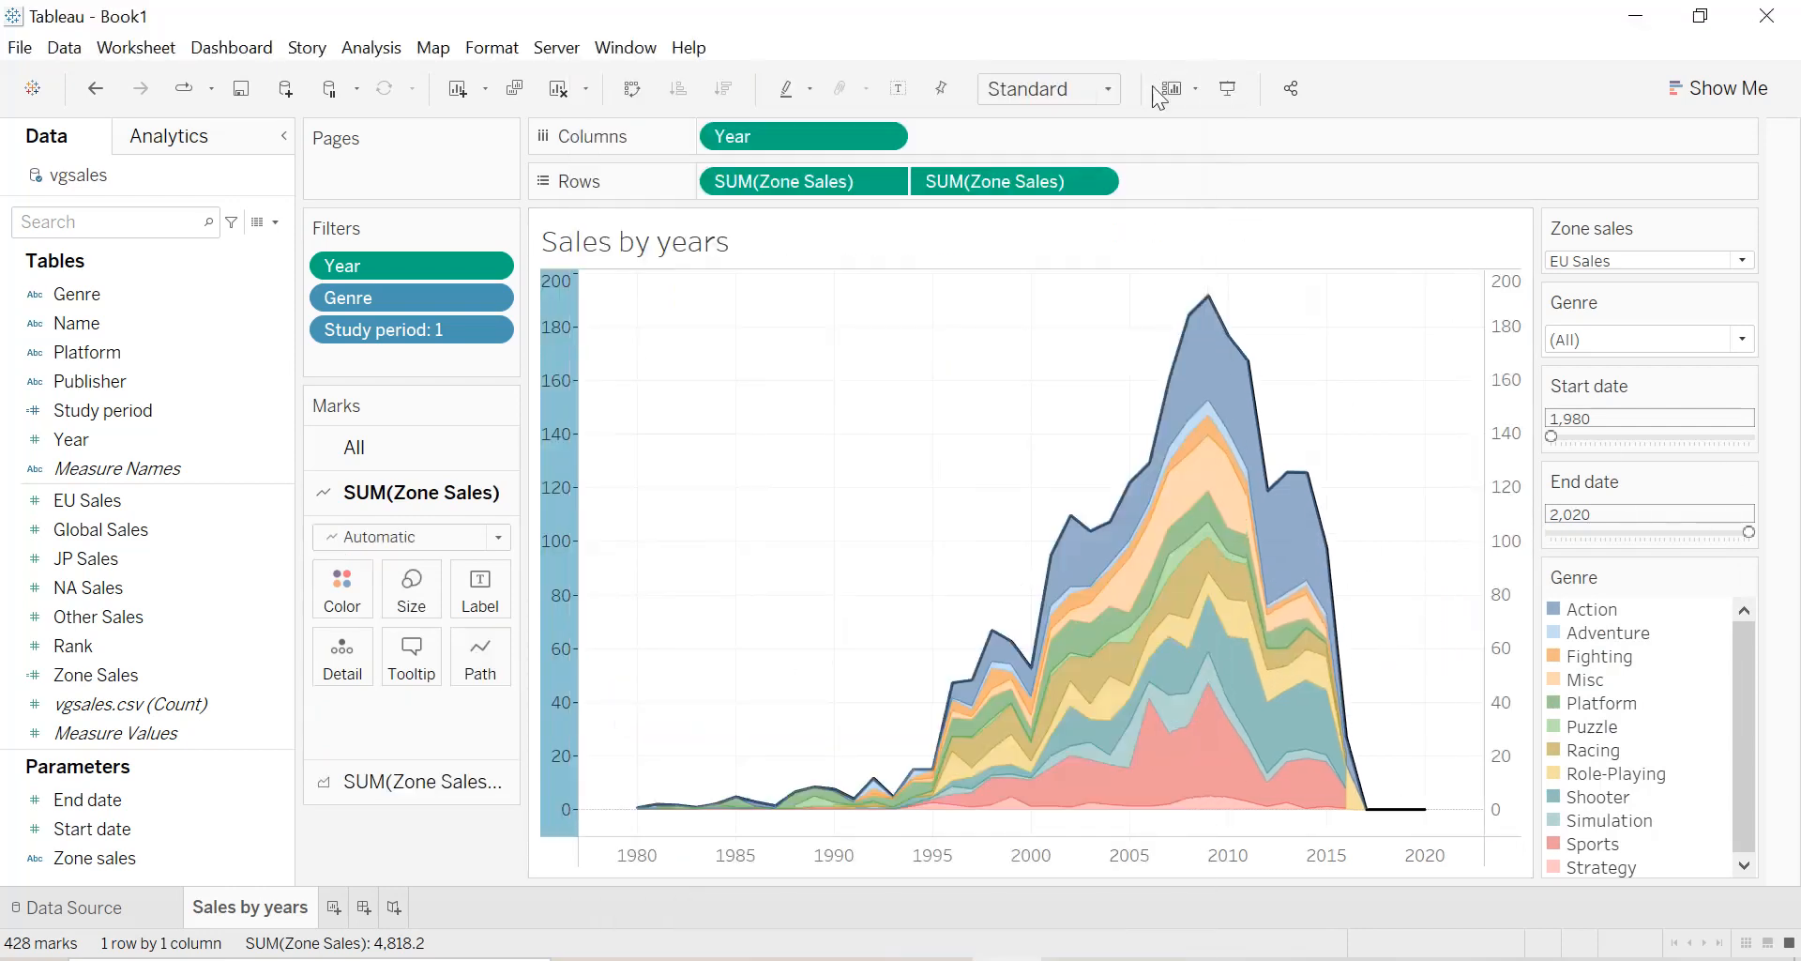
Rename the sheet as "Sales by years and genre".
{"action": "double_click", "coordinate": [217, 914]}
{"action": "key", "text": "End"}
{"action": "type", "text": "and gnere"}
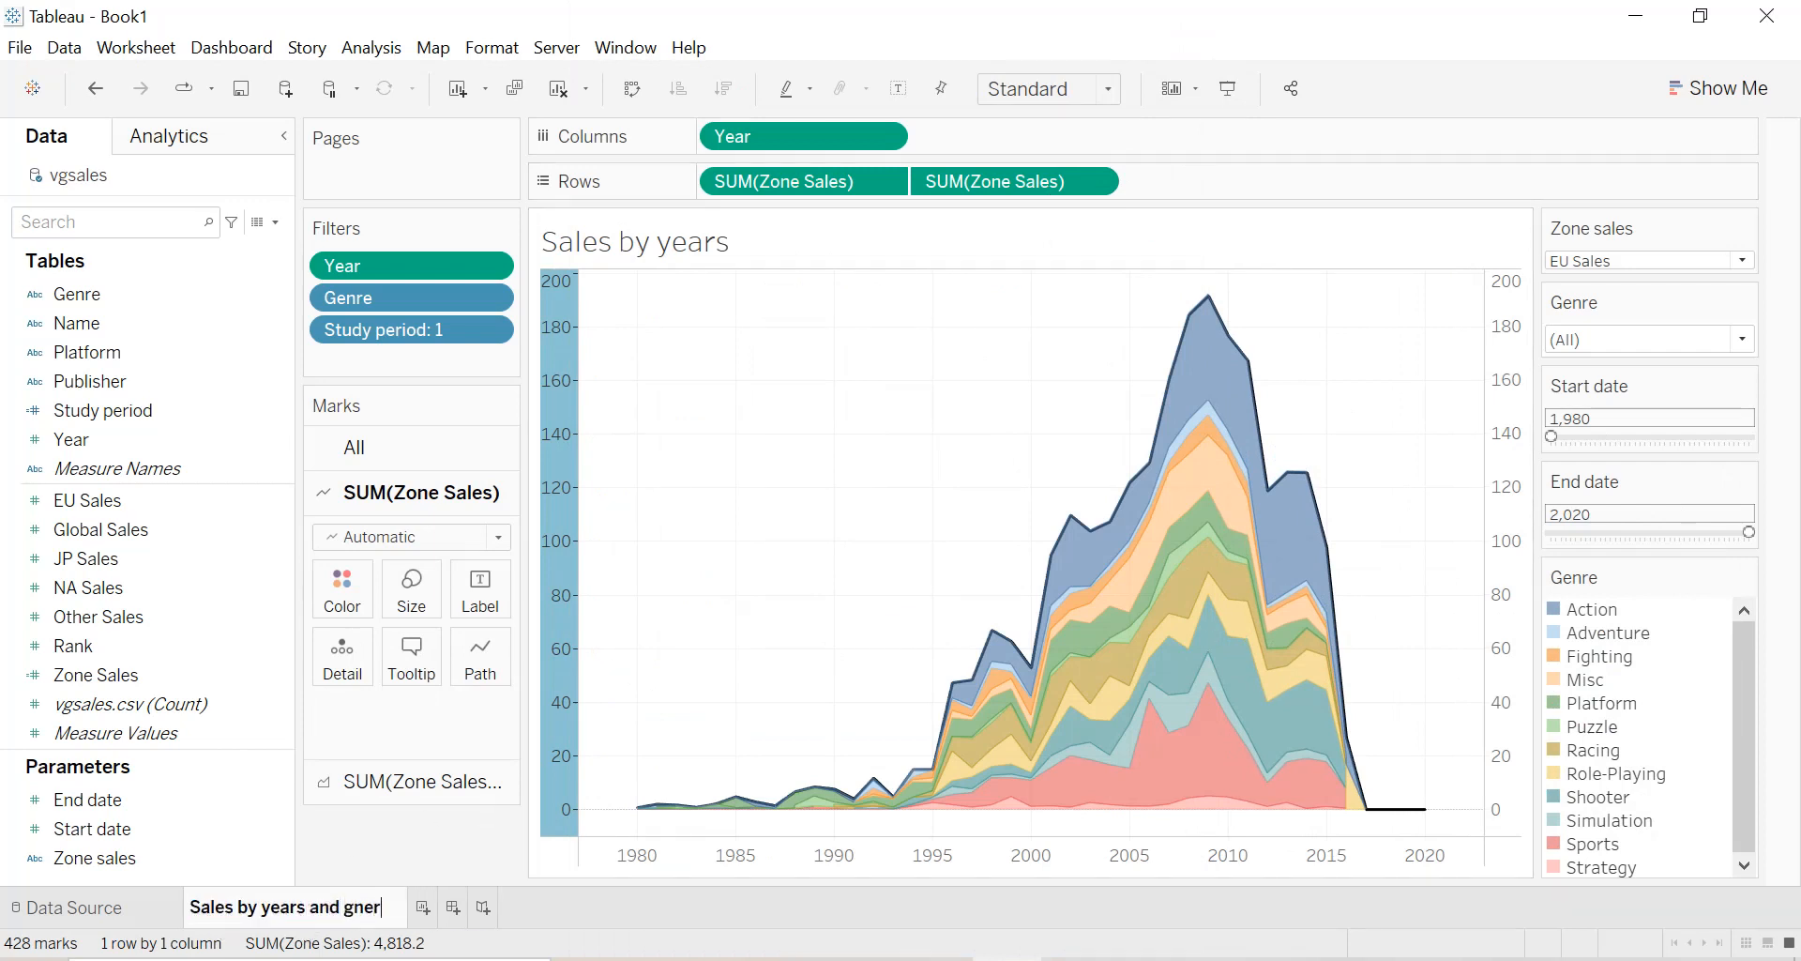
{"action": "key", "text": "BackSpace"}
{"action": "key", "text": "BackSpace"}
{"action": "key", "text": "BackSpace"}
{"action": "key", "text": "BackSpace"}
{"action": "type", "text": "enre"}
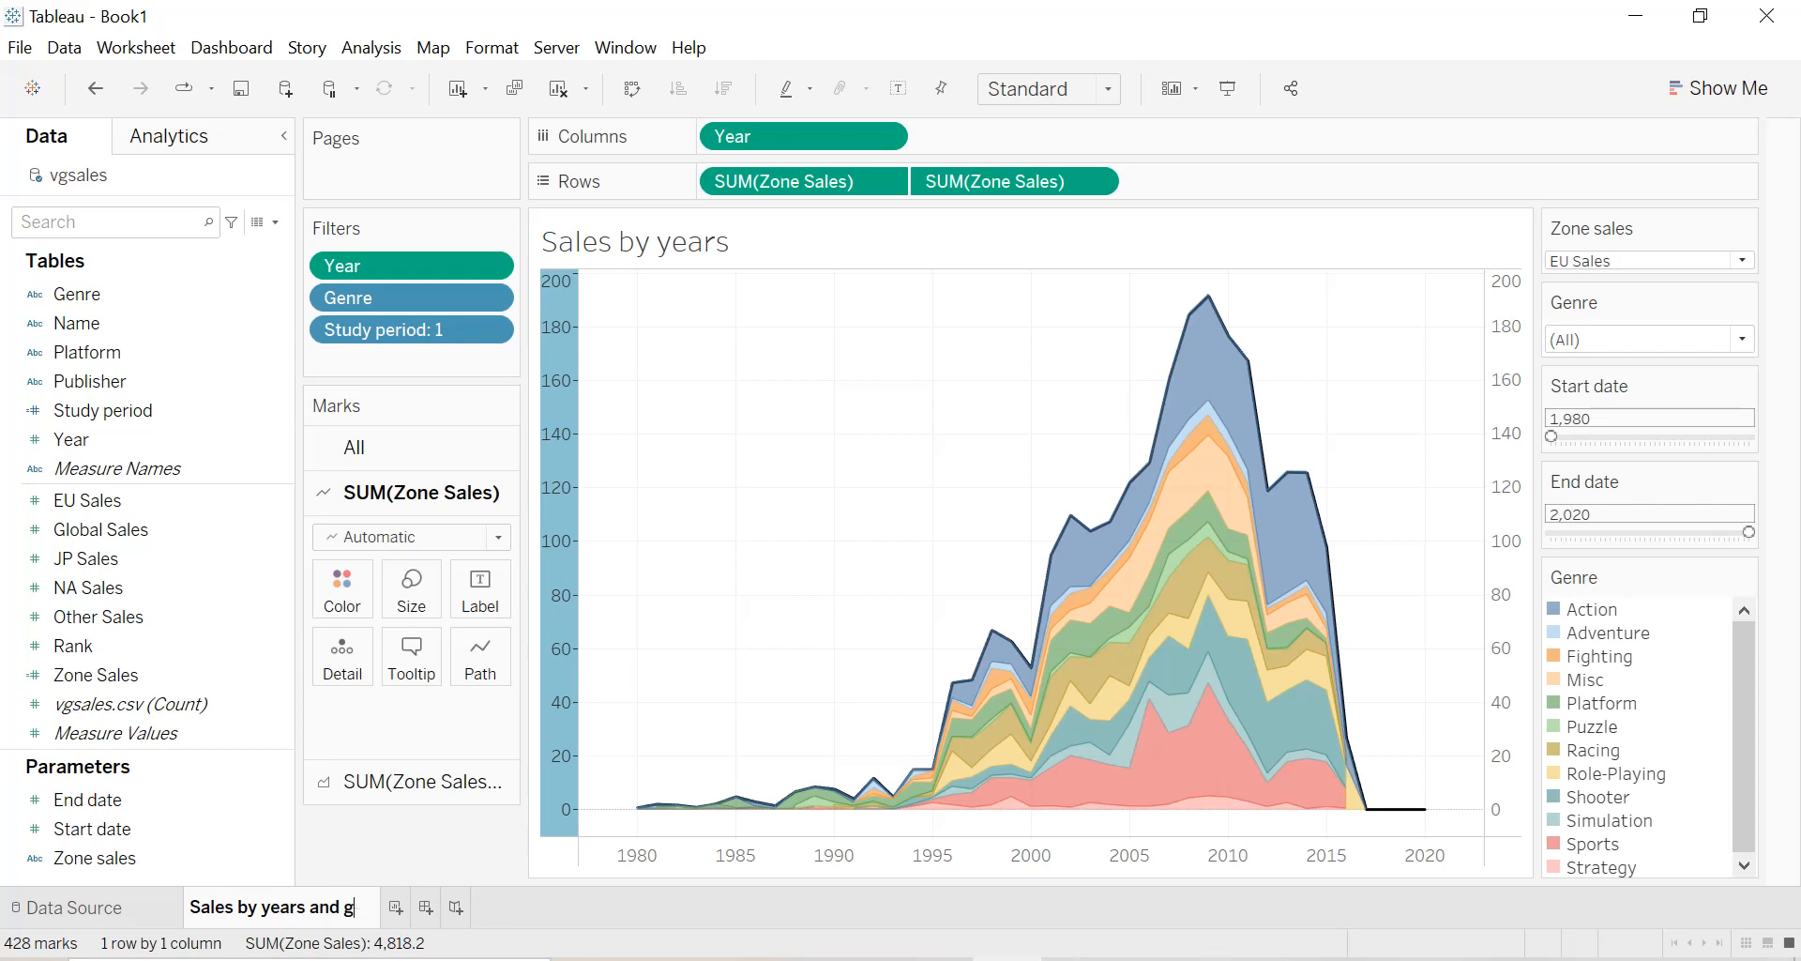
{"action": "key", "text": "Return"}
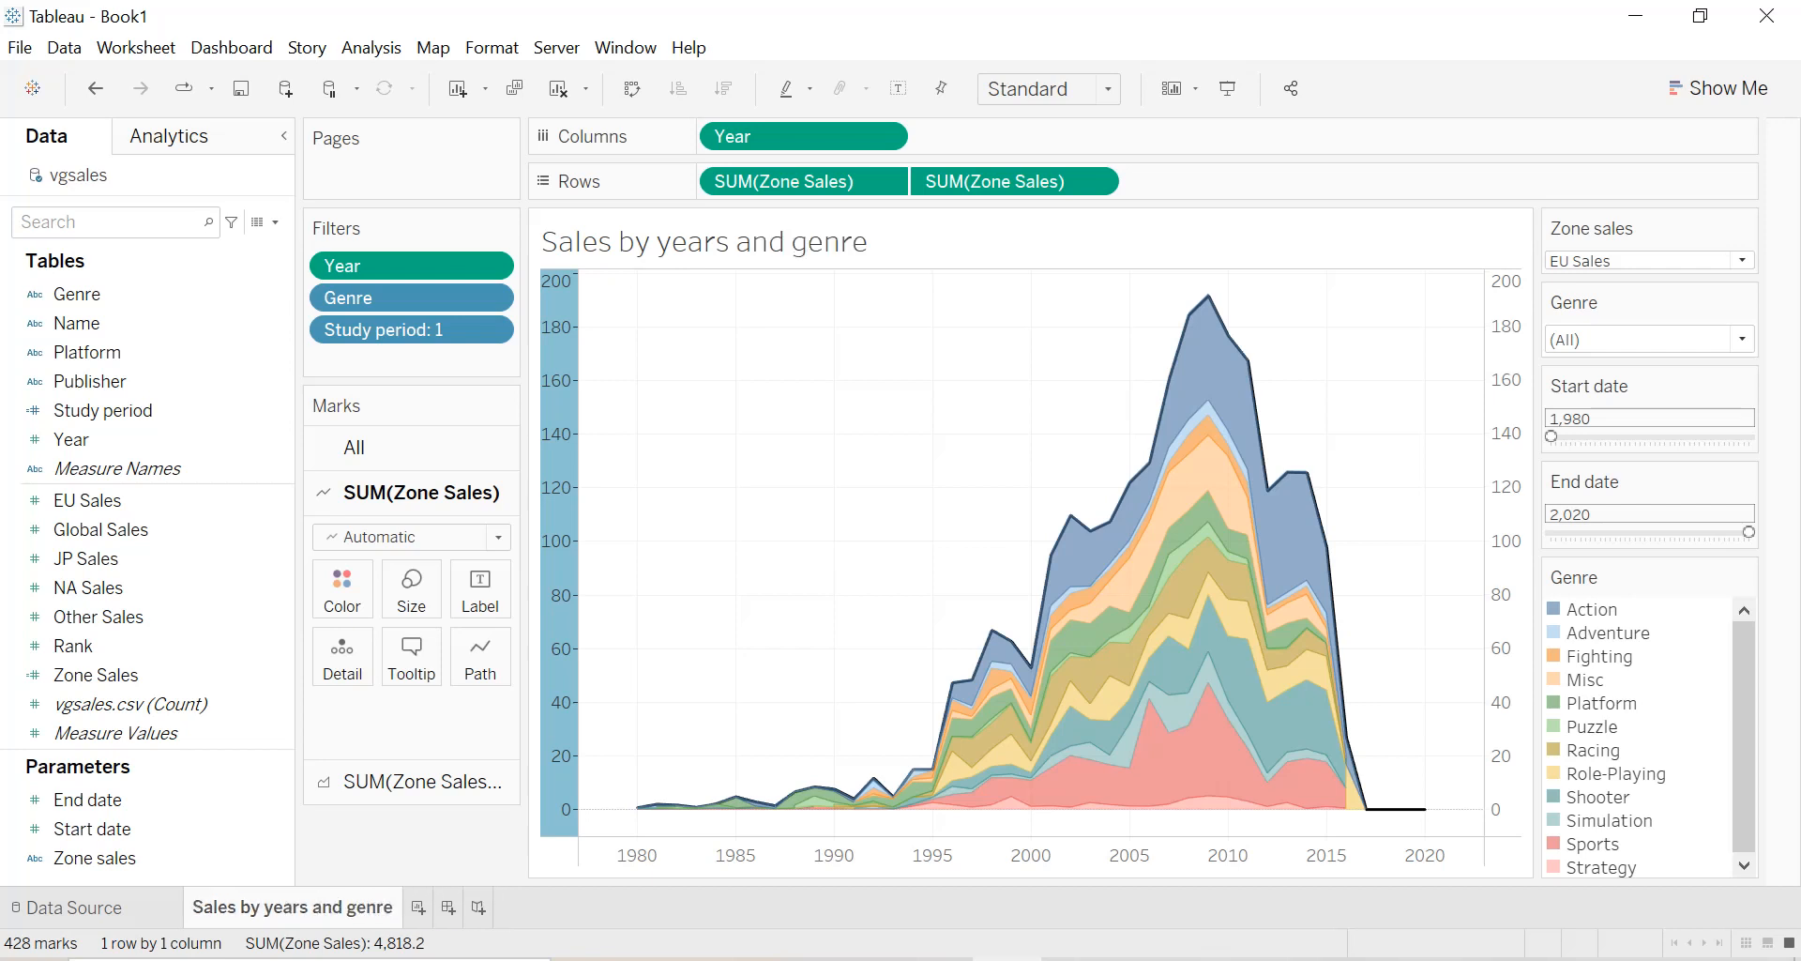
Format the sheet title as centered, bold and black.
{"action": "double_click", "coordinate": [865, 255]}
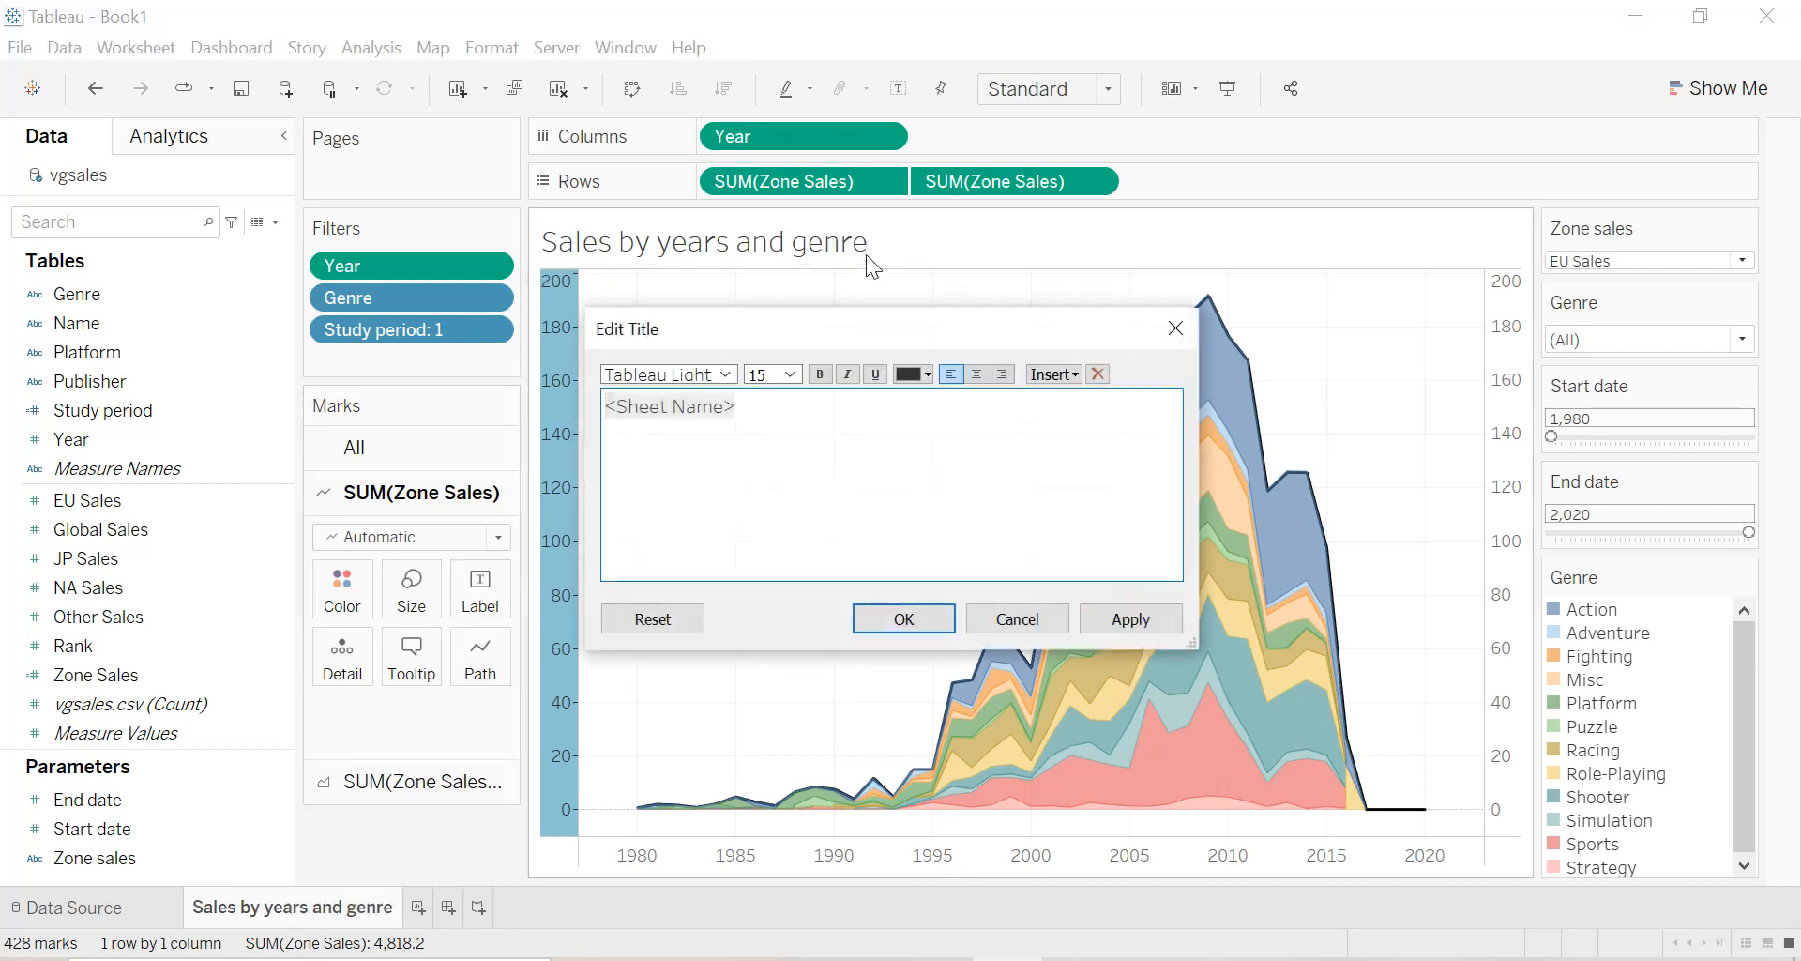
{"action": "key", "text": "ctrl+a"}
{"action": "left_click", "coordinate": [977, 373]}
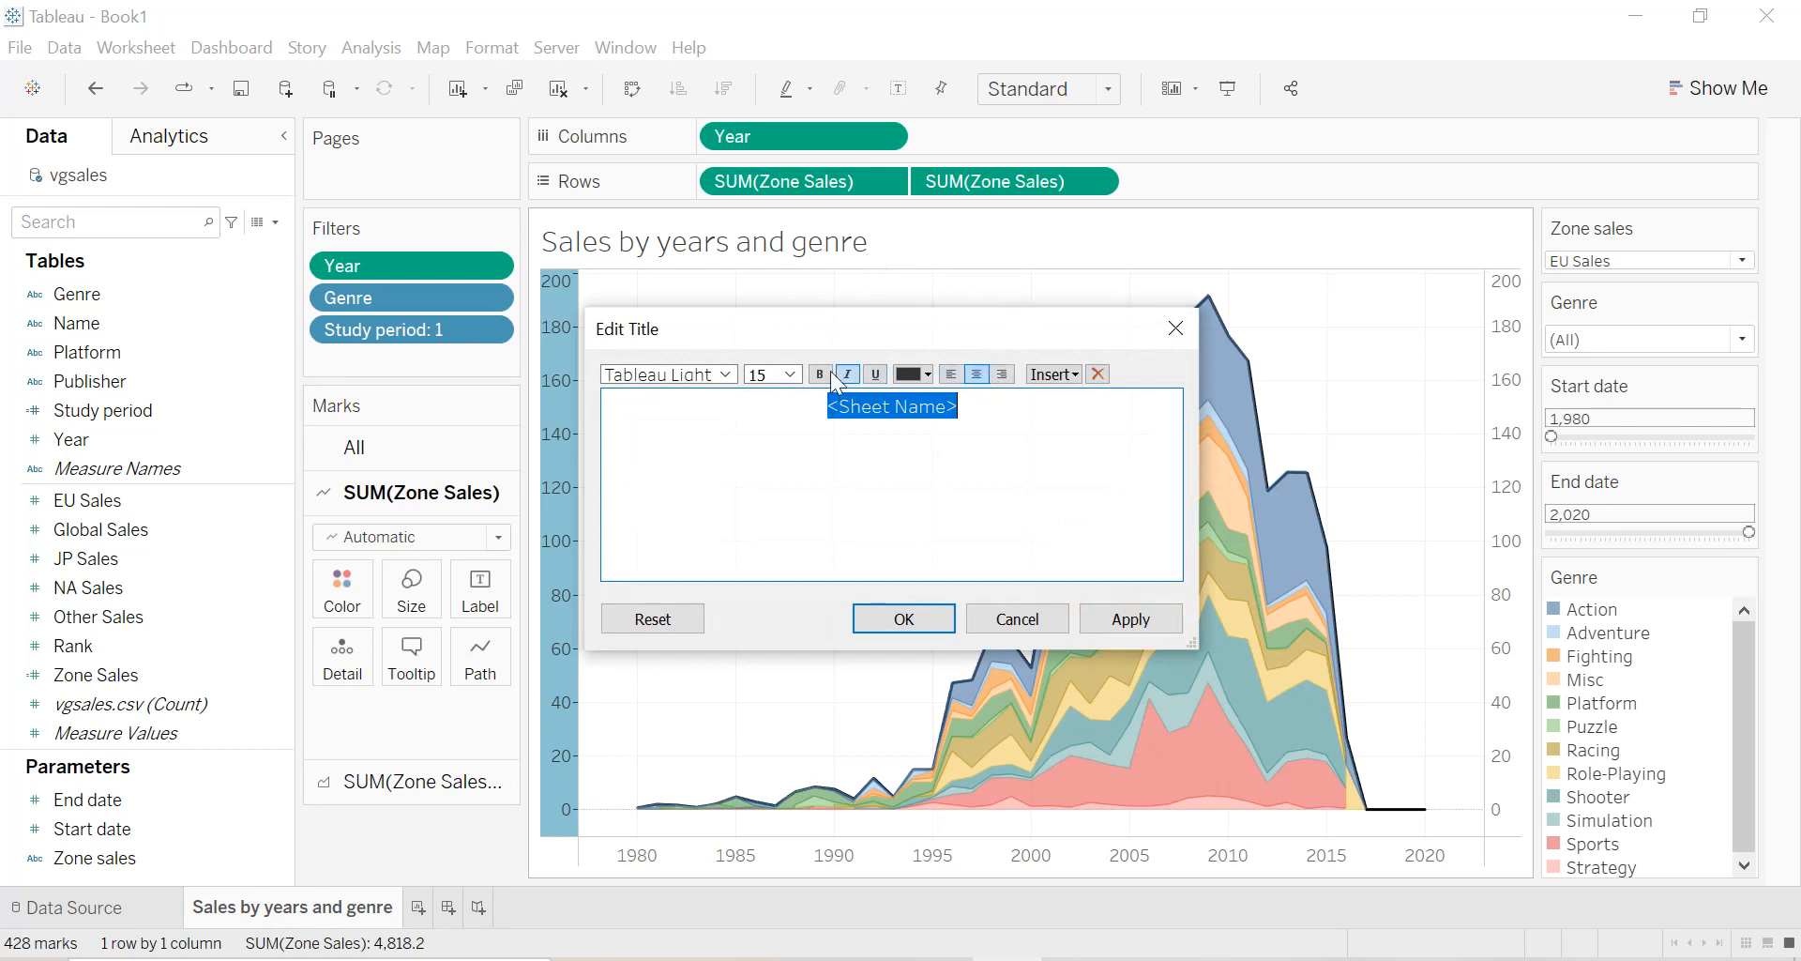
{"action": "left_click", "coordinate": [819, 374]}
{"action": "left_click", "coordinate": [927, 375]}
{"action": "left_click", "coordinate": [921, 404]}
{"action": "left_click", "coordinate": [1128, 619]}
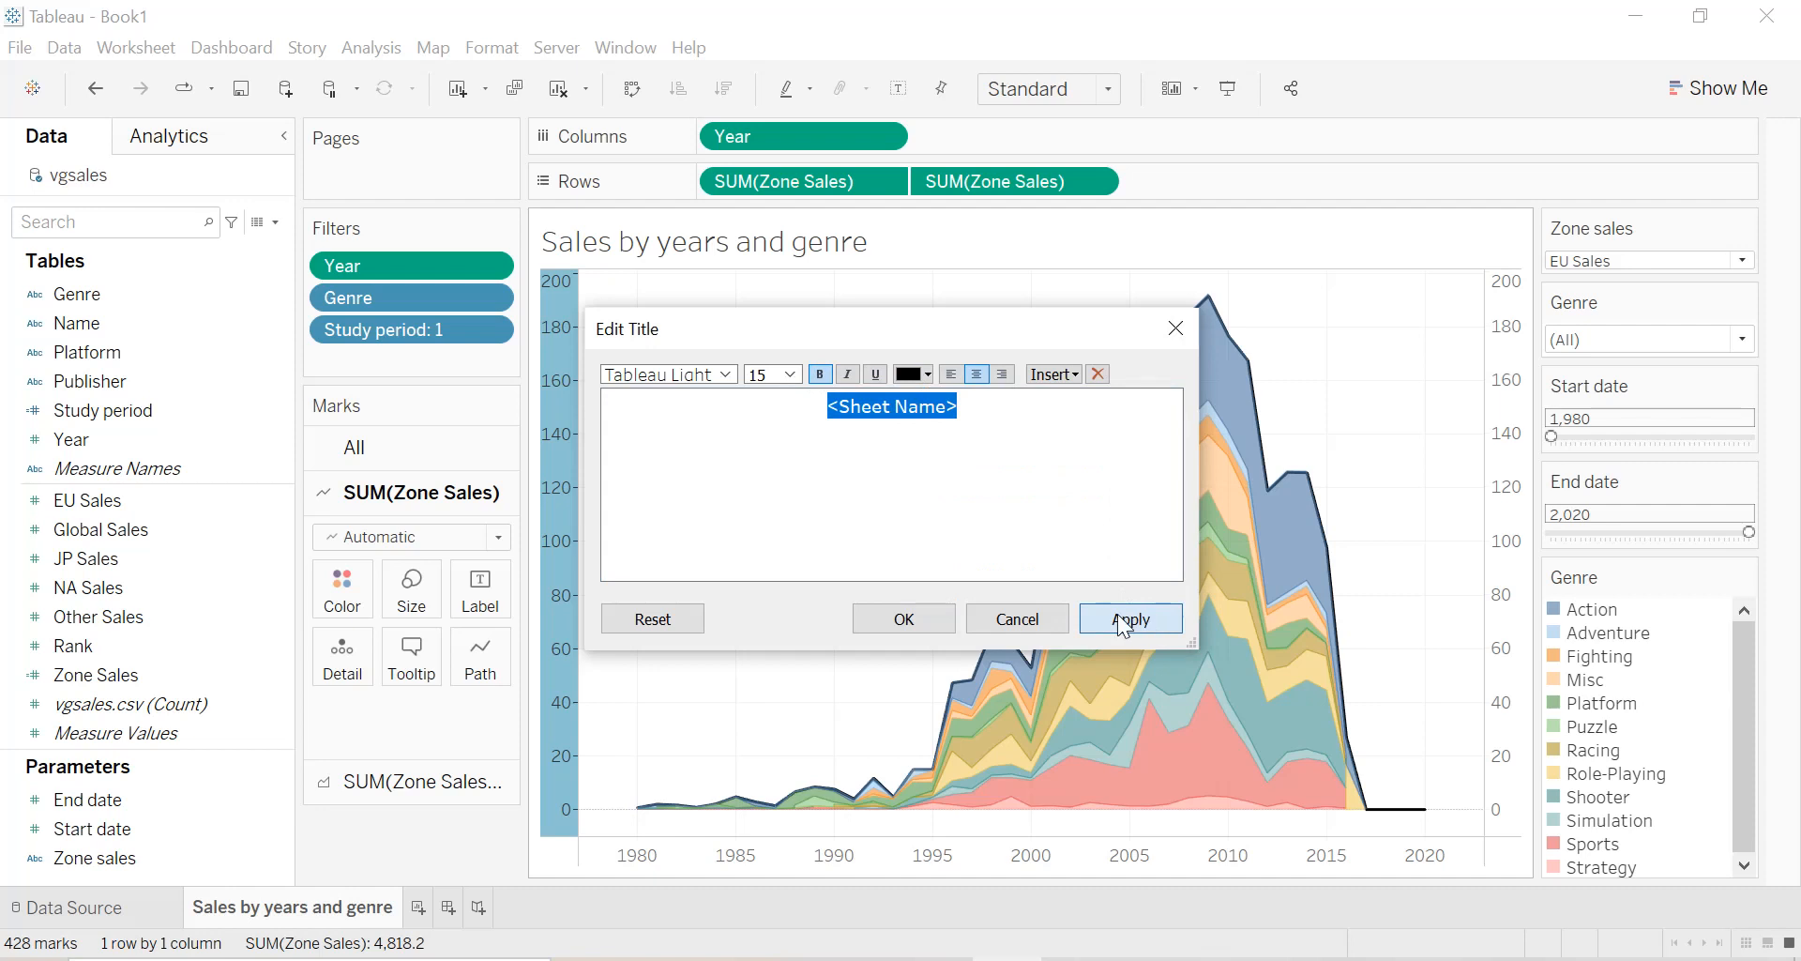
{"action": "left_click", "coordinate": [903, 618]}
Set the default worksheet font to bold.
{"action": "right_click", "coordinate": [783, 463]}
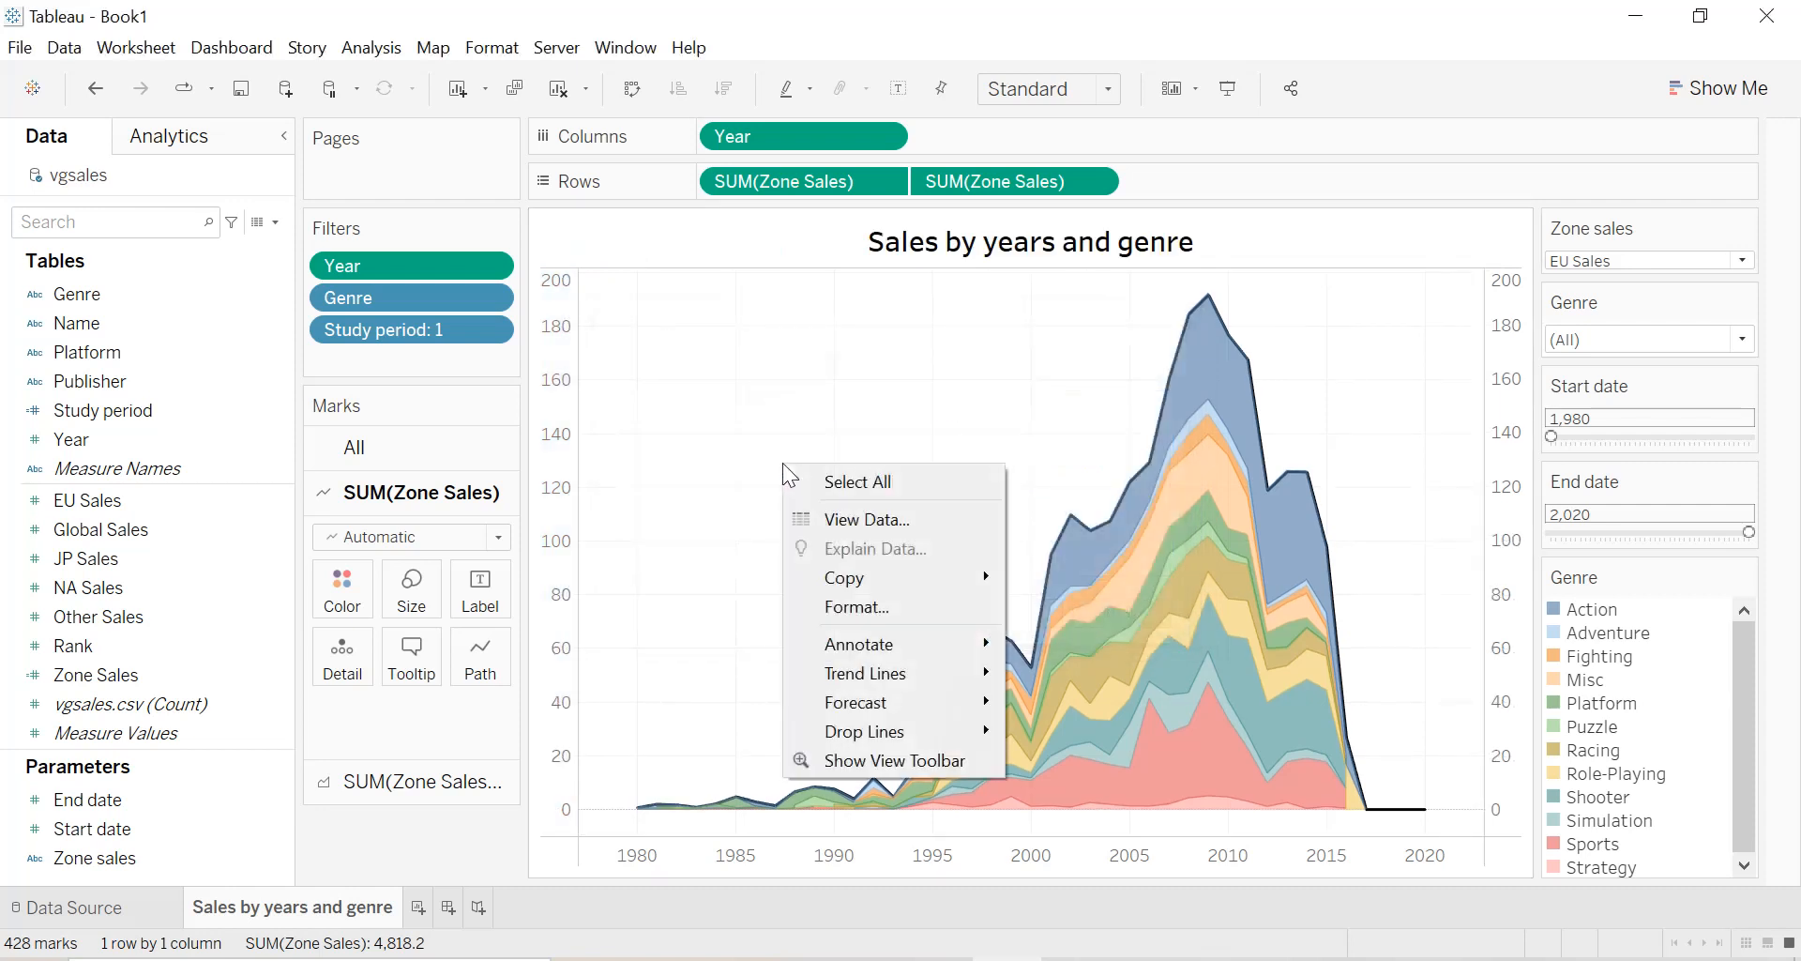
{"action": "left_click", "coordinate": [865, 608]}
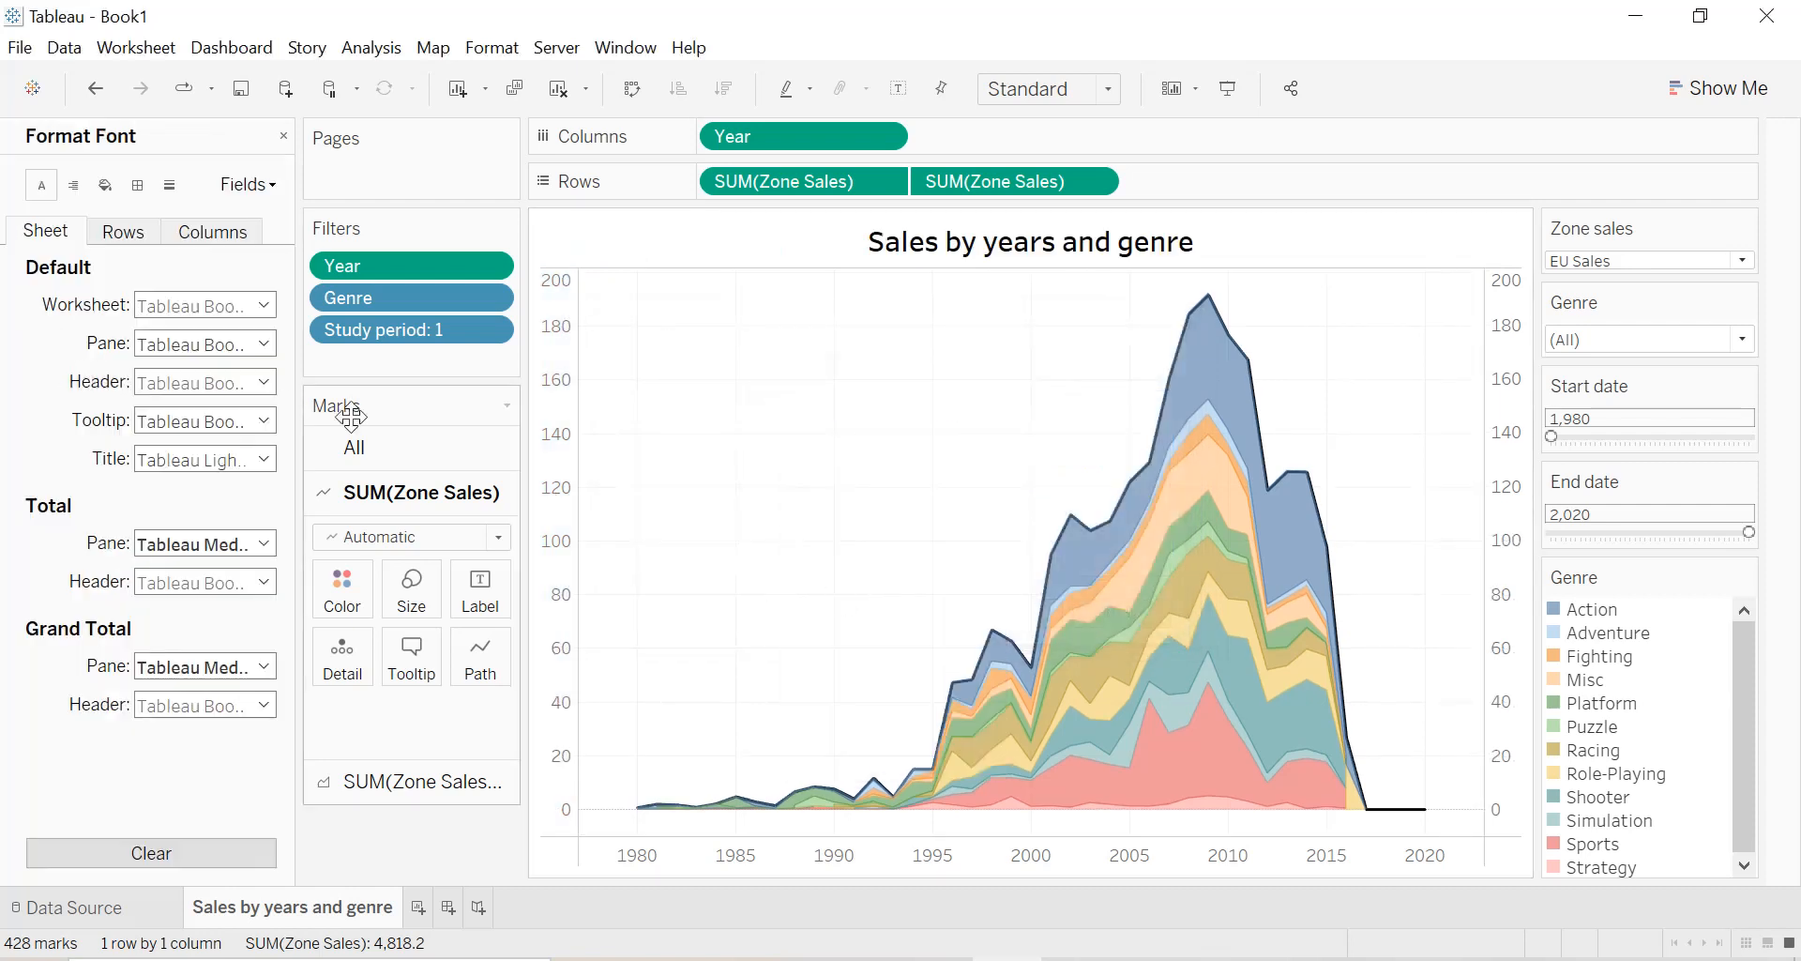
{"action": "left_click", "coordinate": [171, 305]}
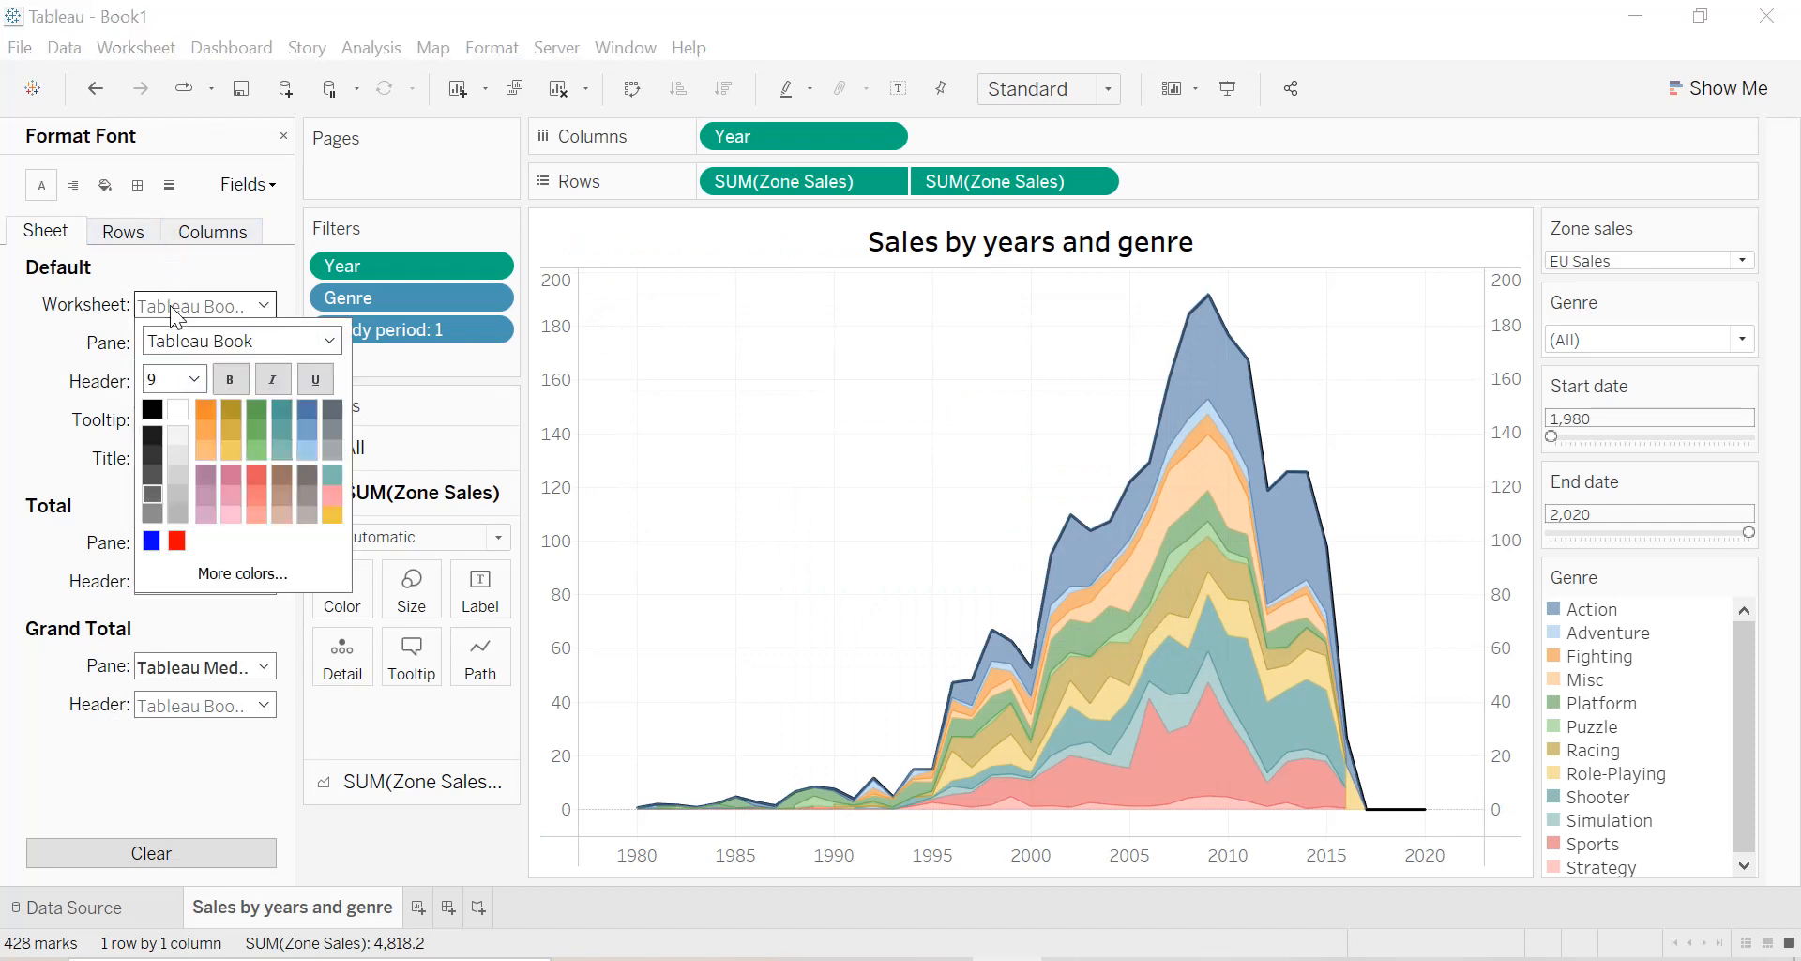
{"action": "left_click", "coordinate": [231, 380]}
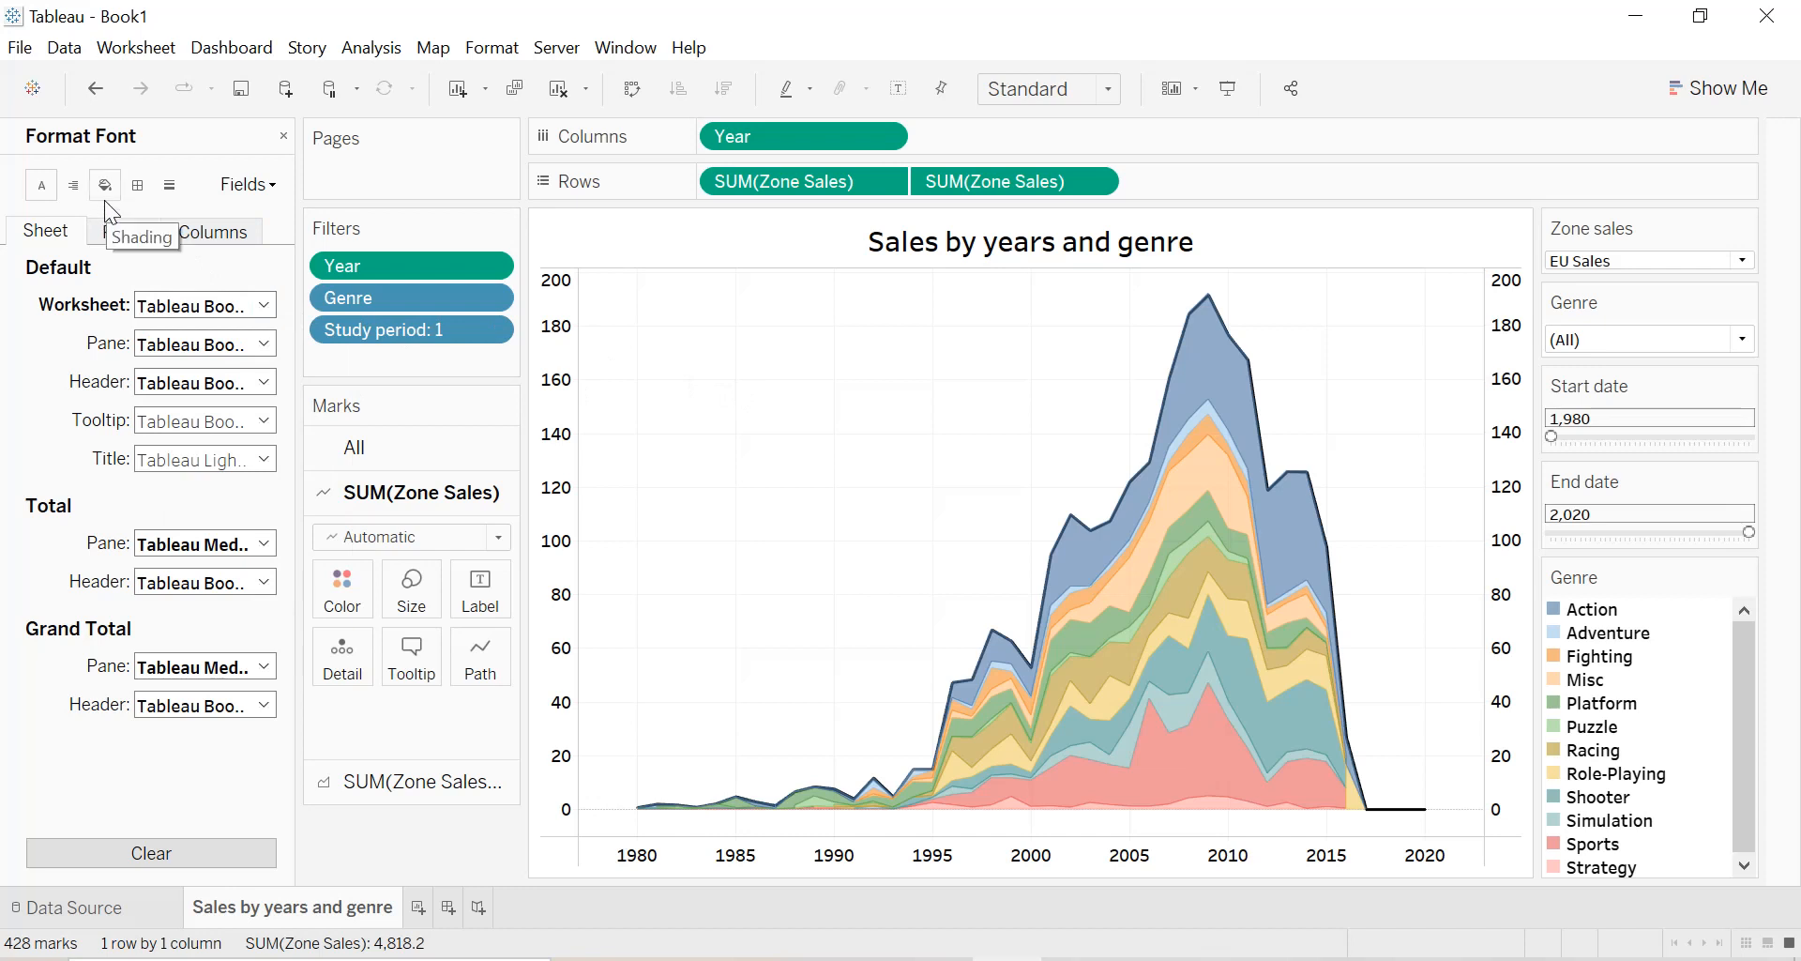
Give the sheet's default cell, pane and header borders a solid black line.
{"action": "left_click", "coordinate": [142, 193]}
{"action": "left_click", "coordinate": [180, 304]}
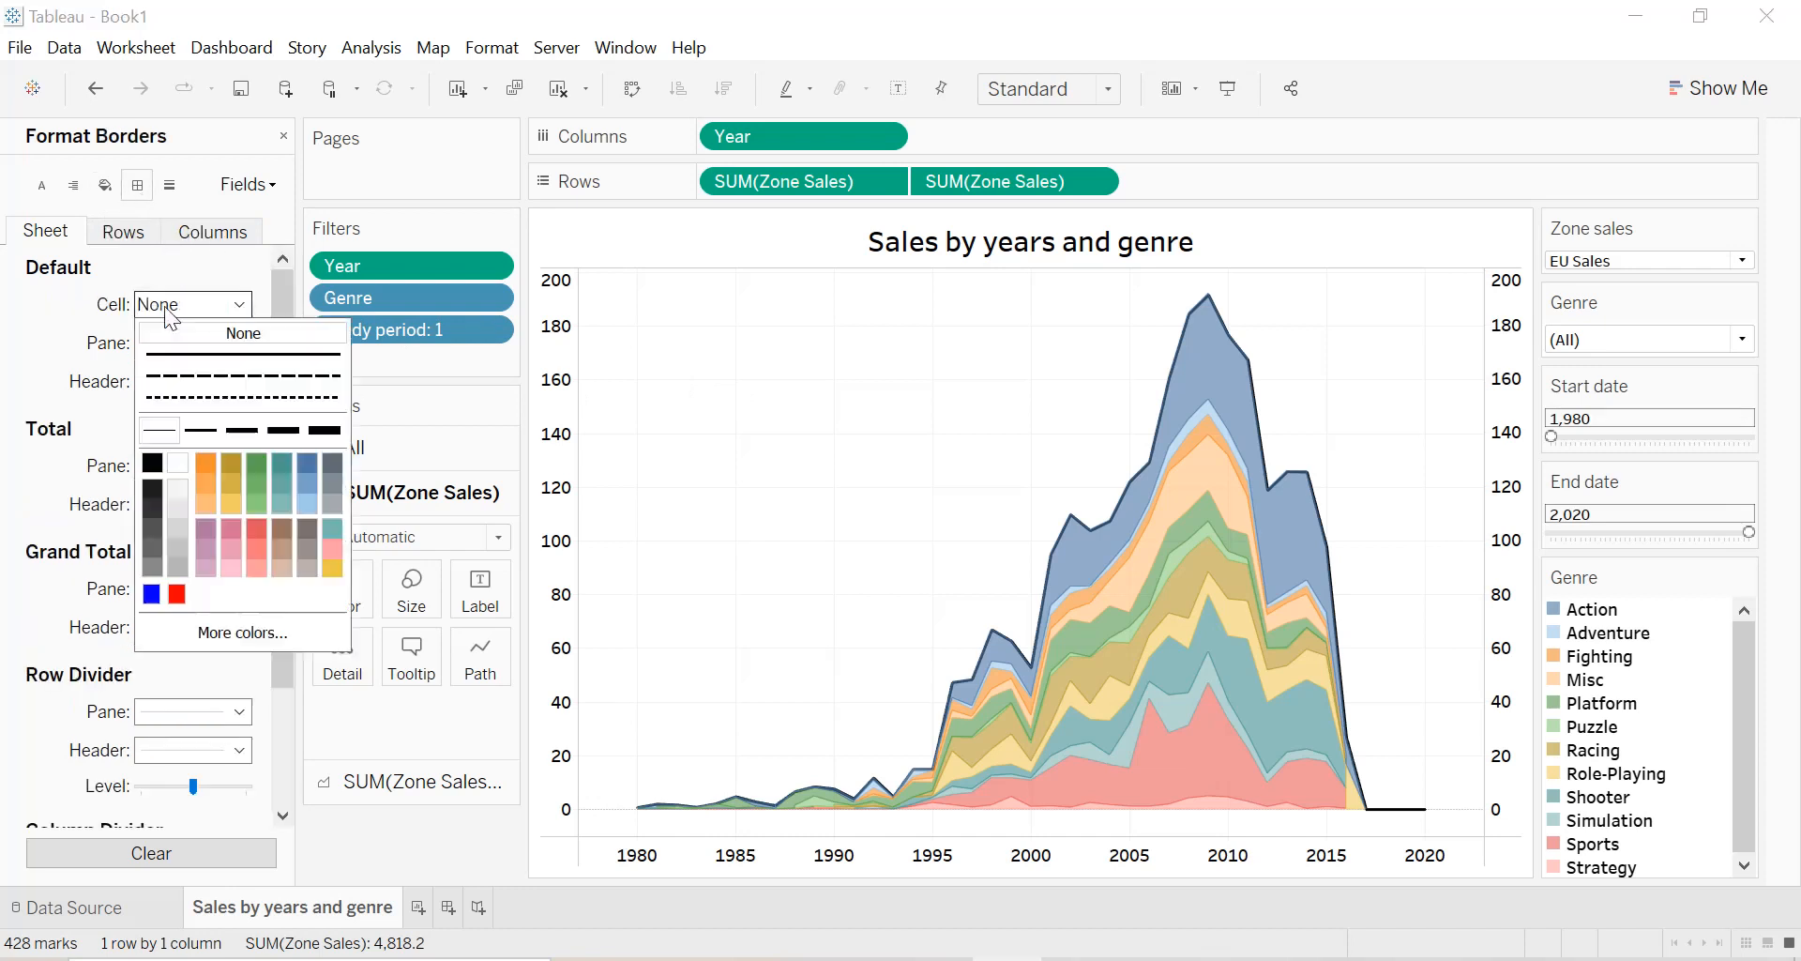
{"action": "left_click", "coordinate": [153, 464]}
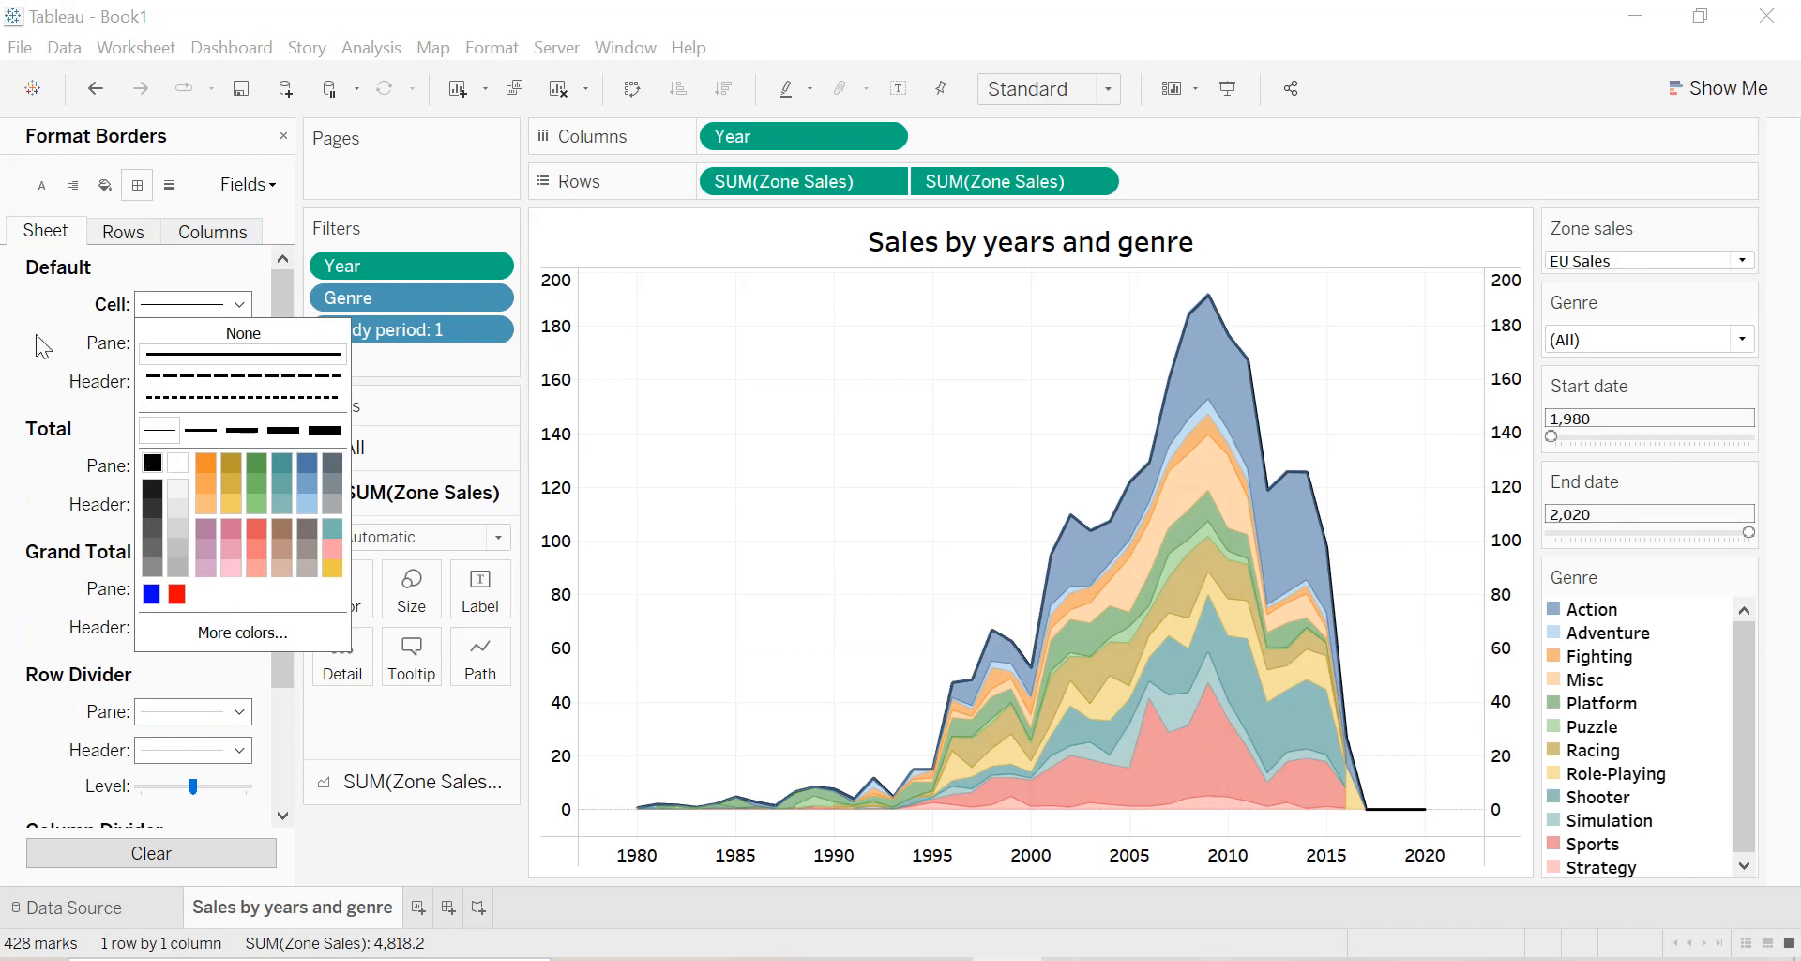
{"action": "left_click", "coordinate": [188, 342]}
{"action": "left_click", "coordinate": [152, 501]}
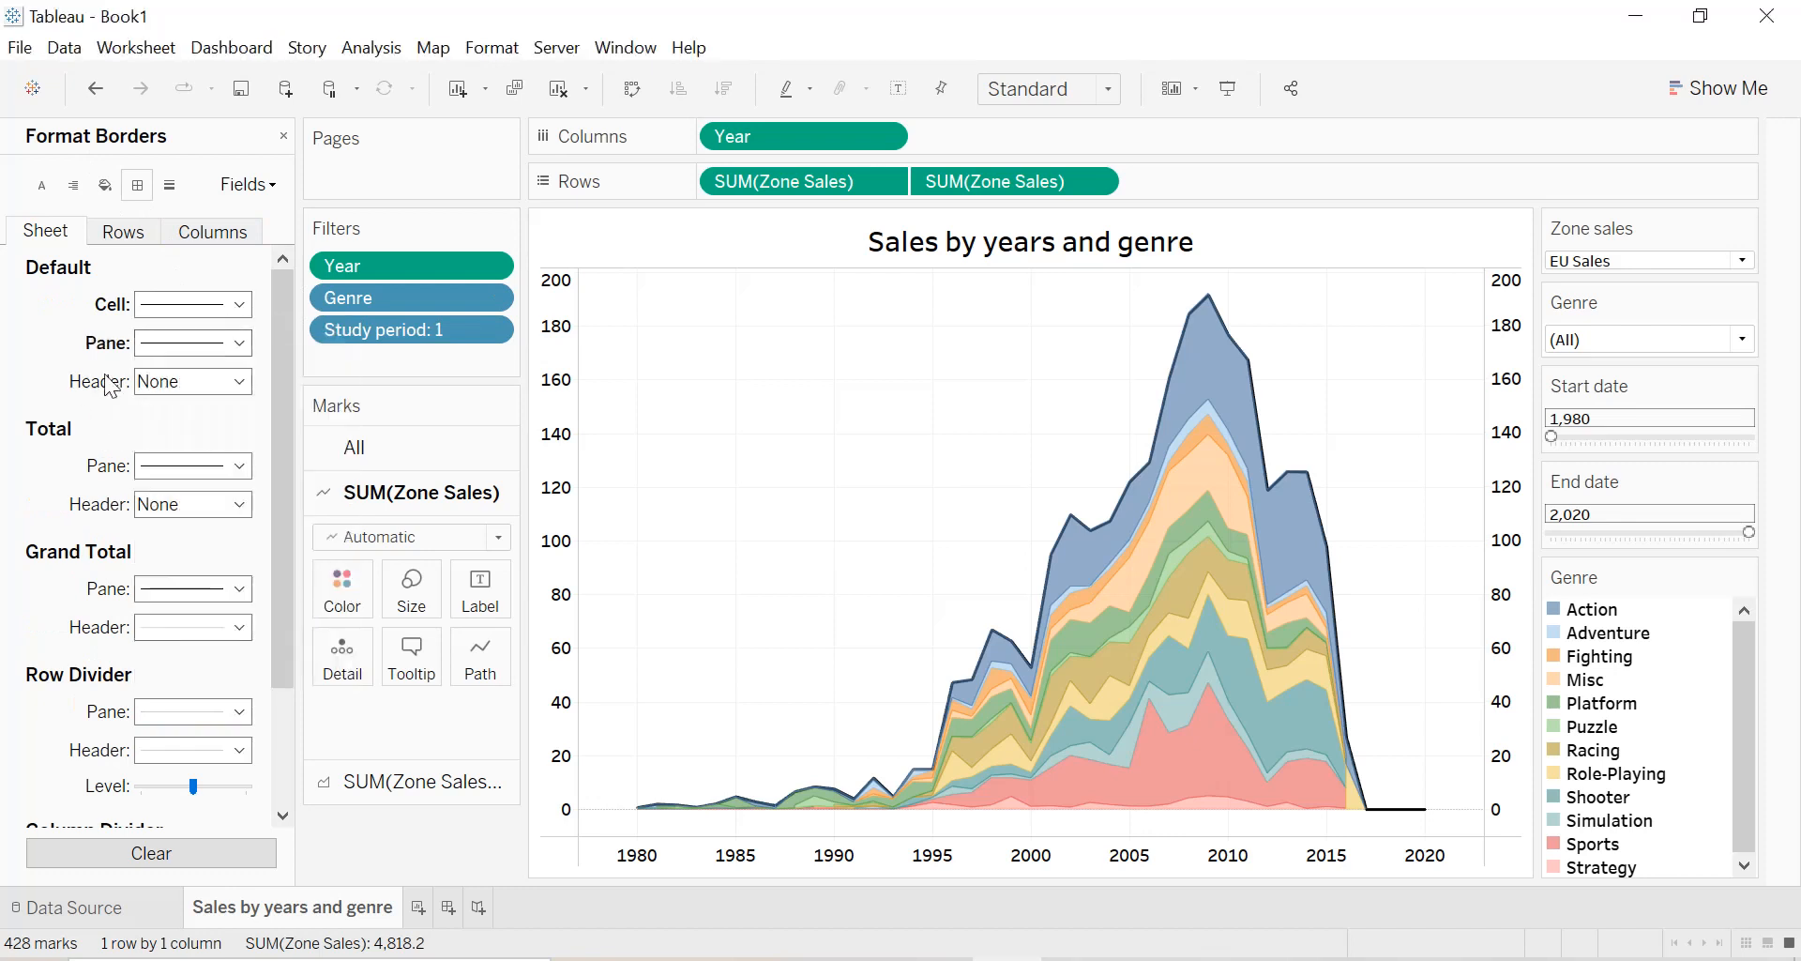
{"action": "left_click", "coordinate": [155, 382]}
{"action": "left_click", "coordinate": [153, 541]}
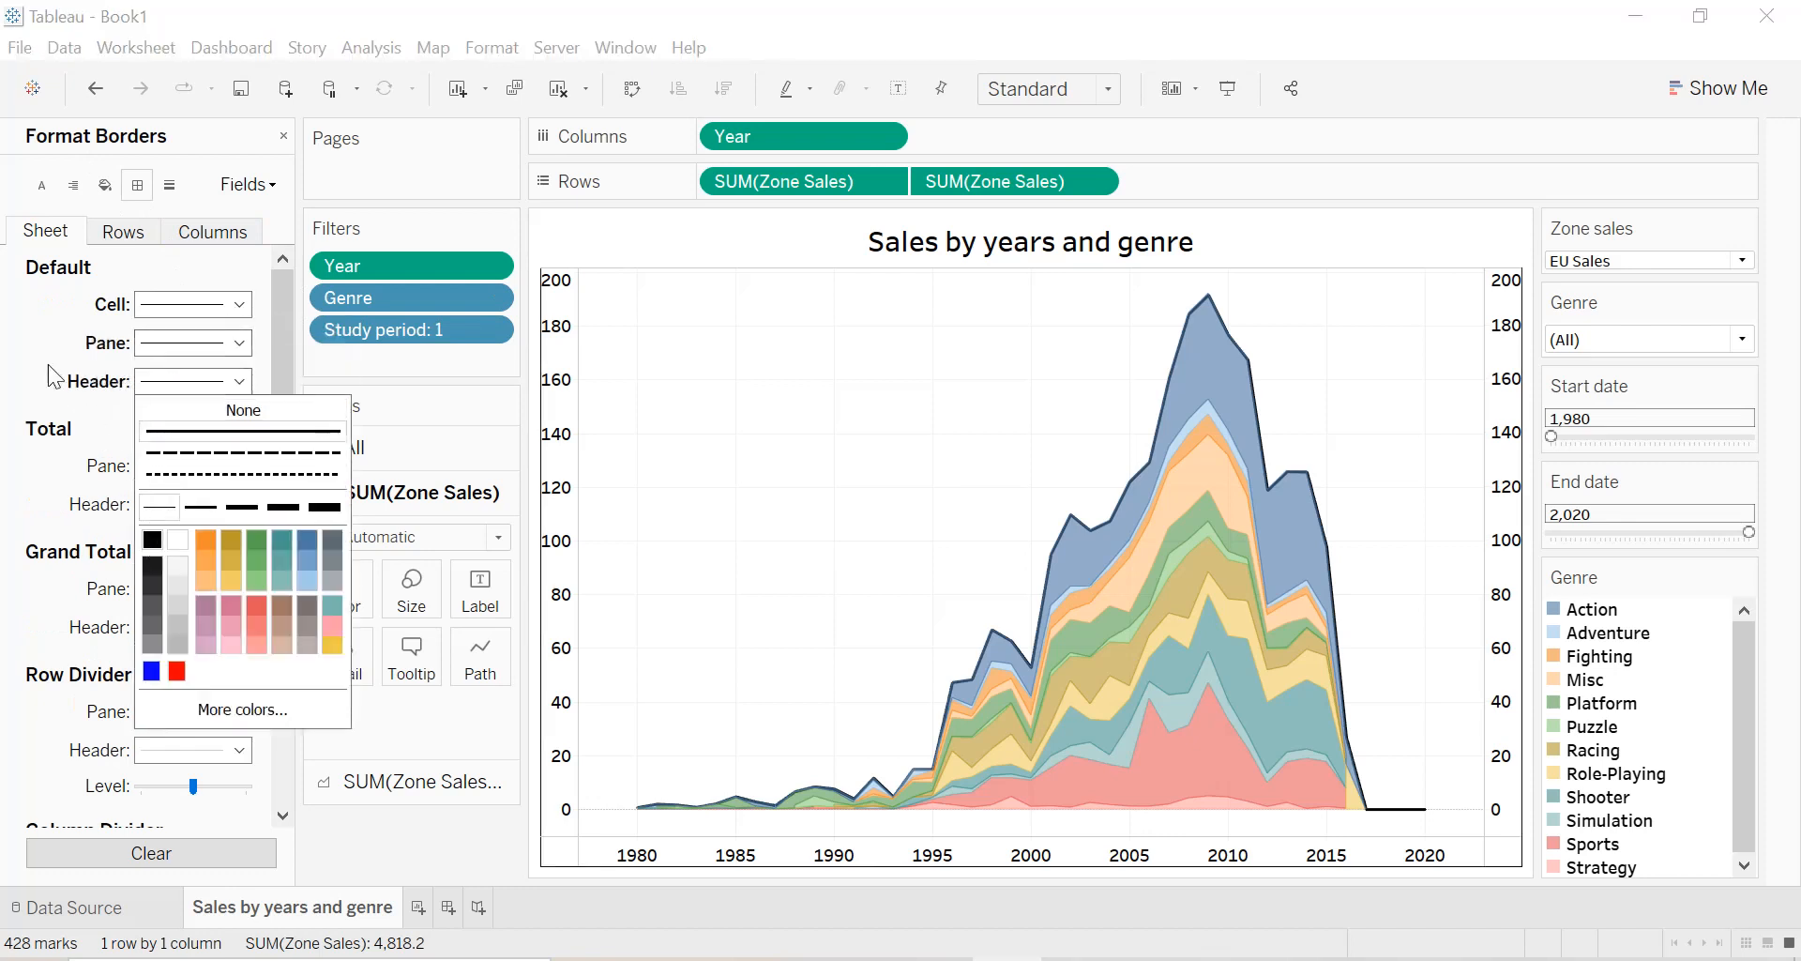
Shade the sheet title's background pale teal and close the title formatting options.
{"action": "right_click", "coordinate": [836, 246]}
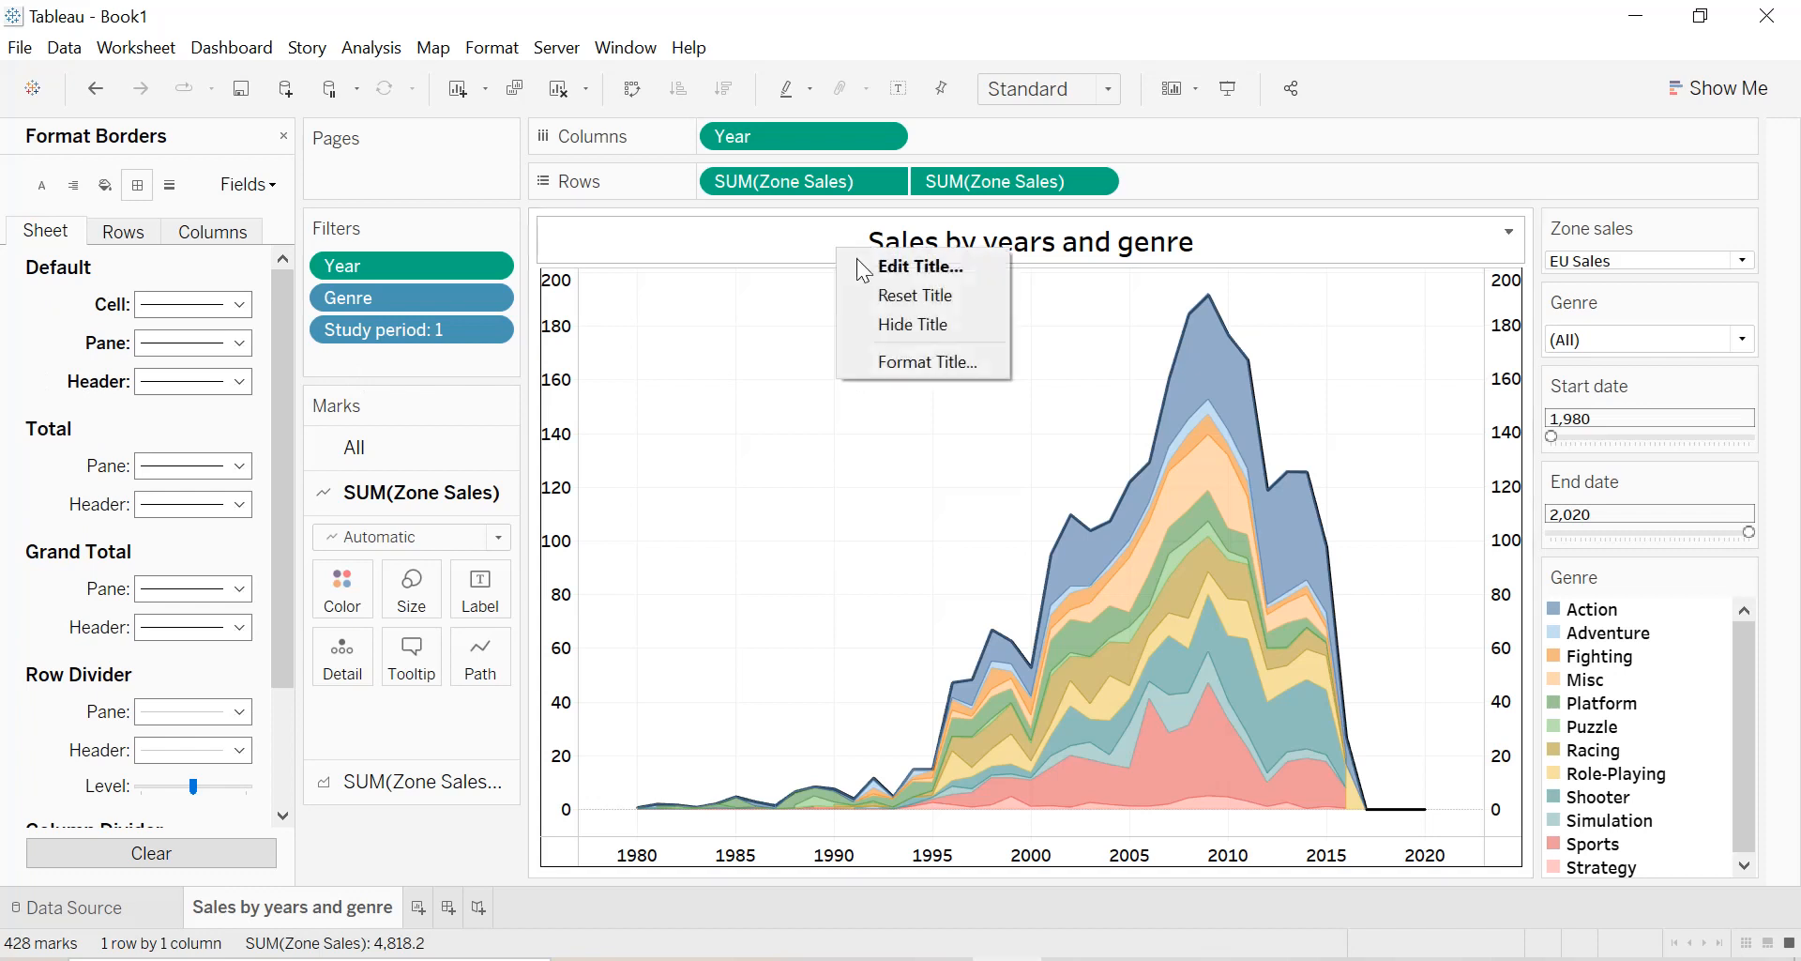
{"action": "left_click", "coordinate": [927, 359]}
{"action": "left_click", "coordinate": [221, 221]}
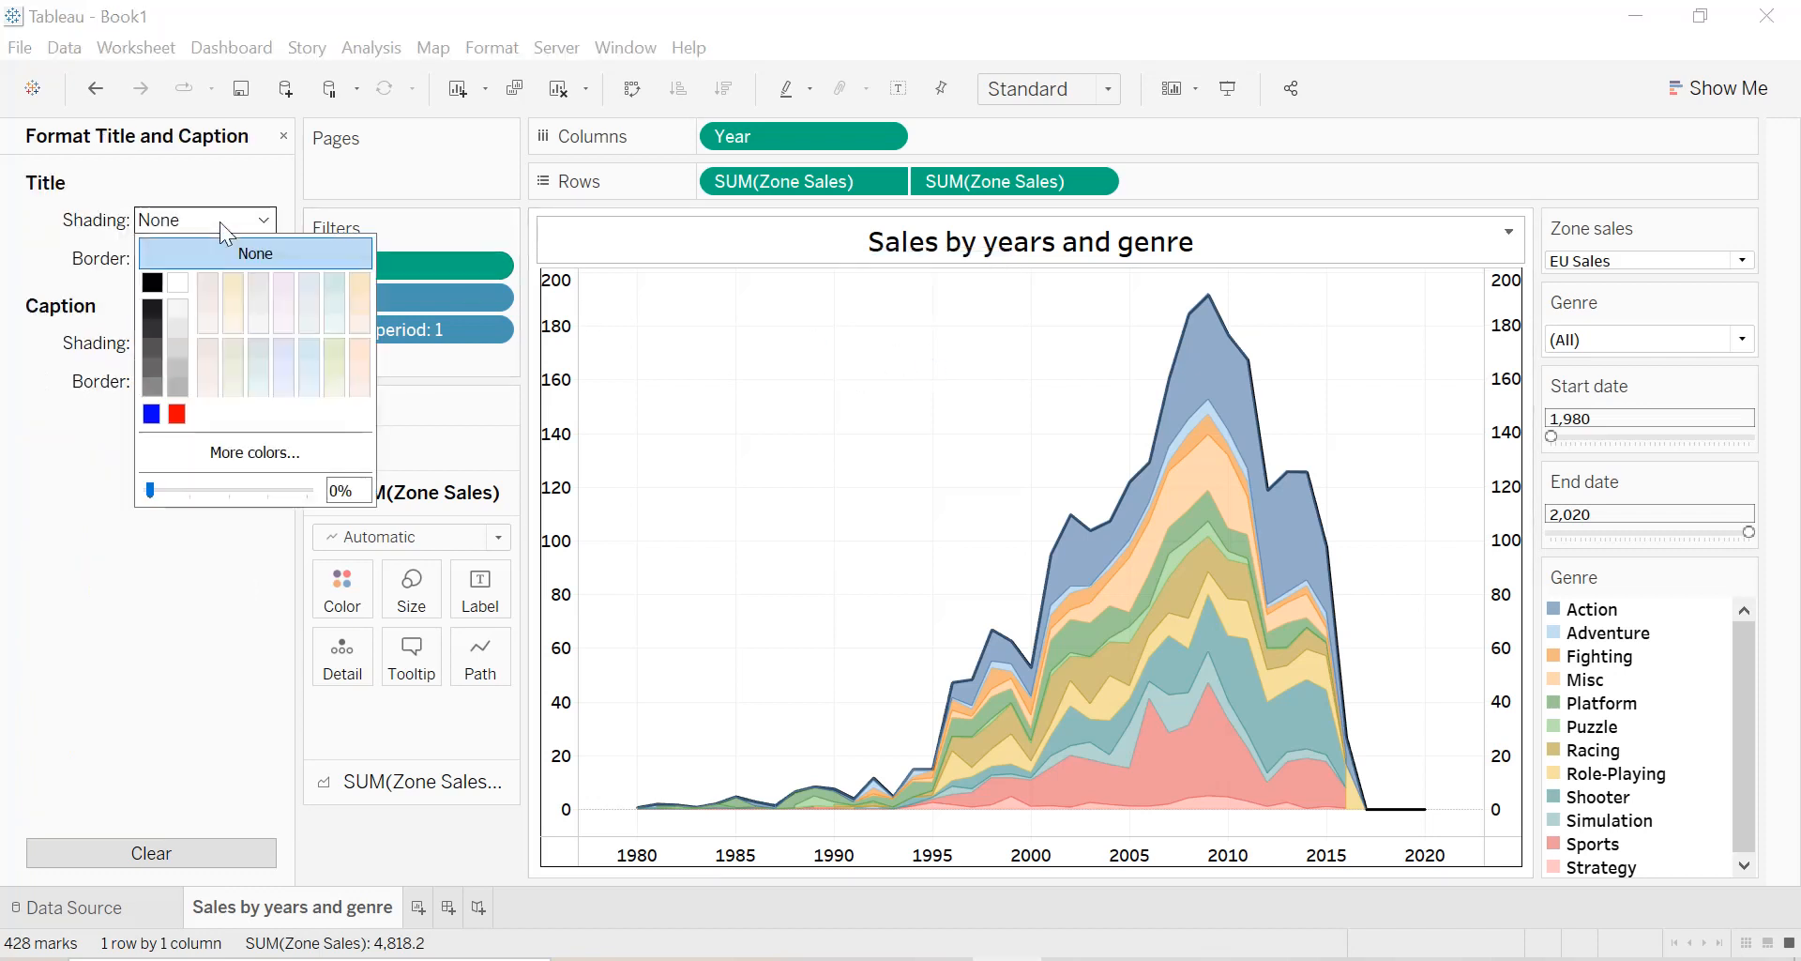
{"action": "left_click", "coordinate": [324, 281]}
{"action": "left_click", "coordinate": [923, 293]}
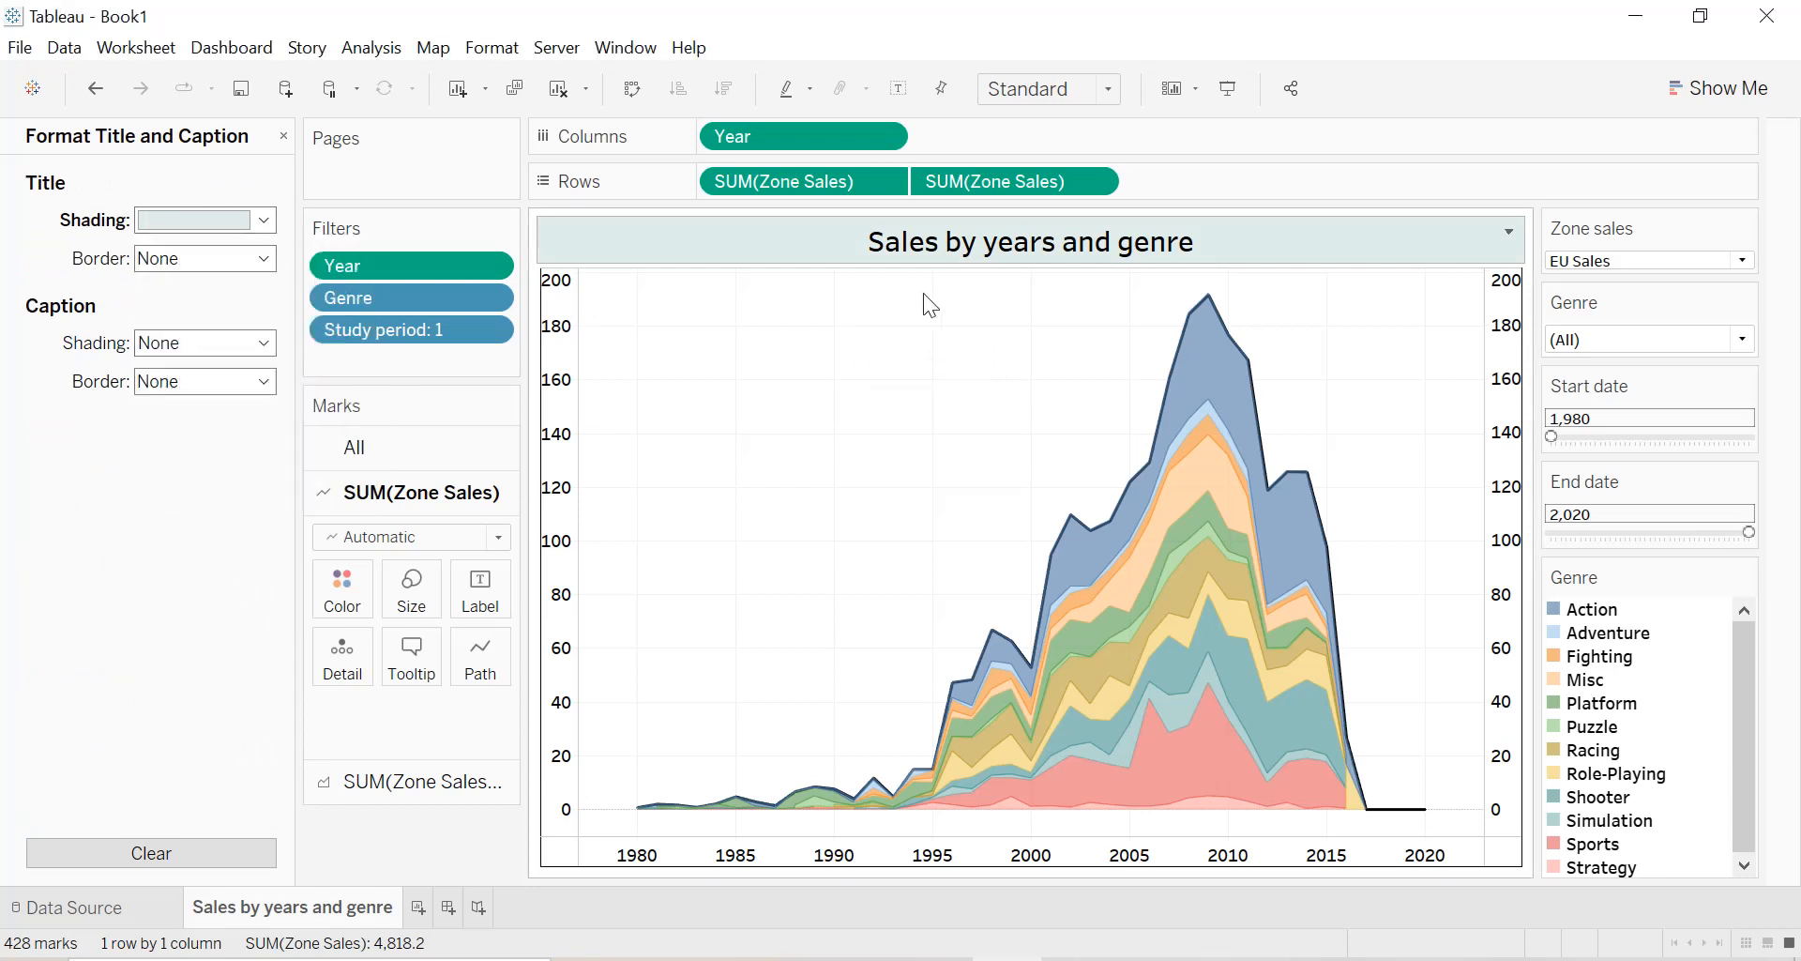
{"action": "left_click", "coordinate": [283, 137]}
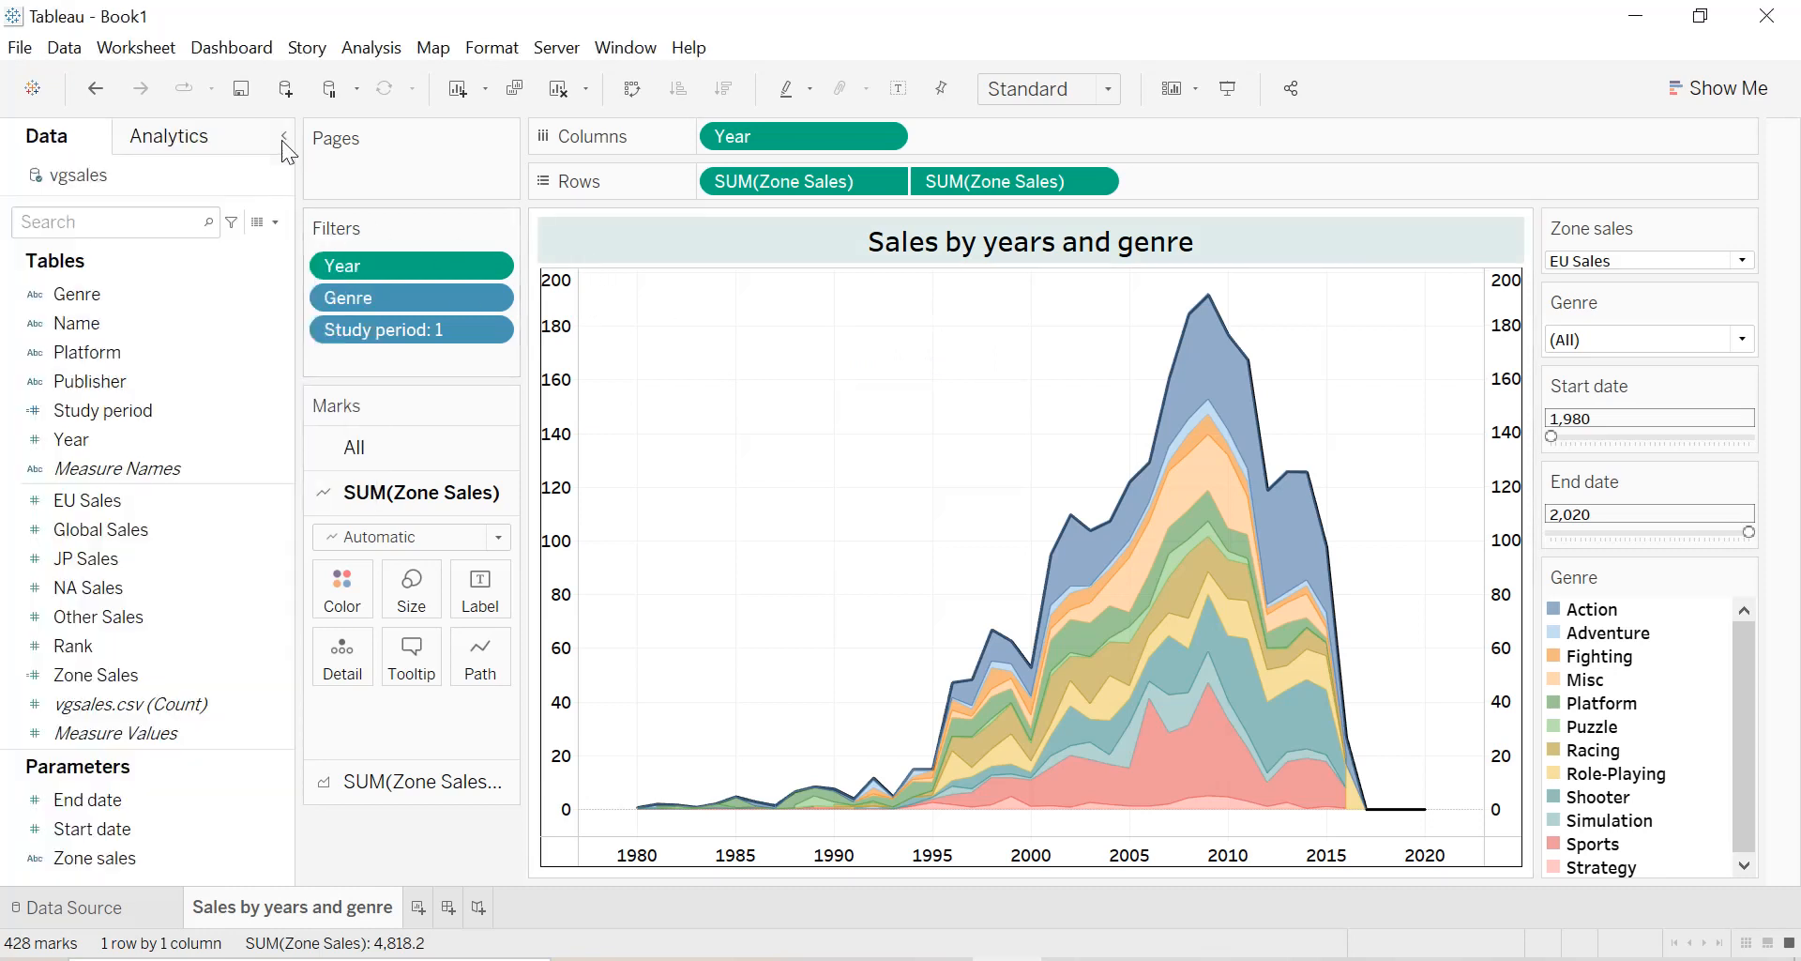
Collapse the data pane to widen the chart, and switch the zone to JP Sales with all genres included.
{"action": "left_click", "coordinate": [284, 139]}
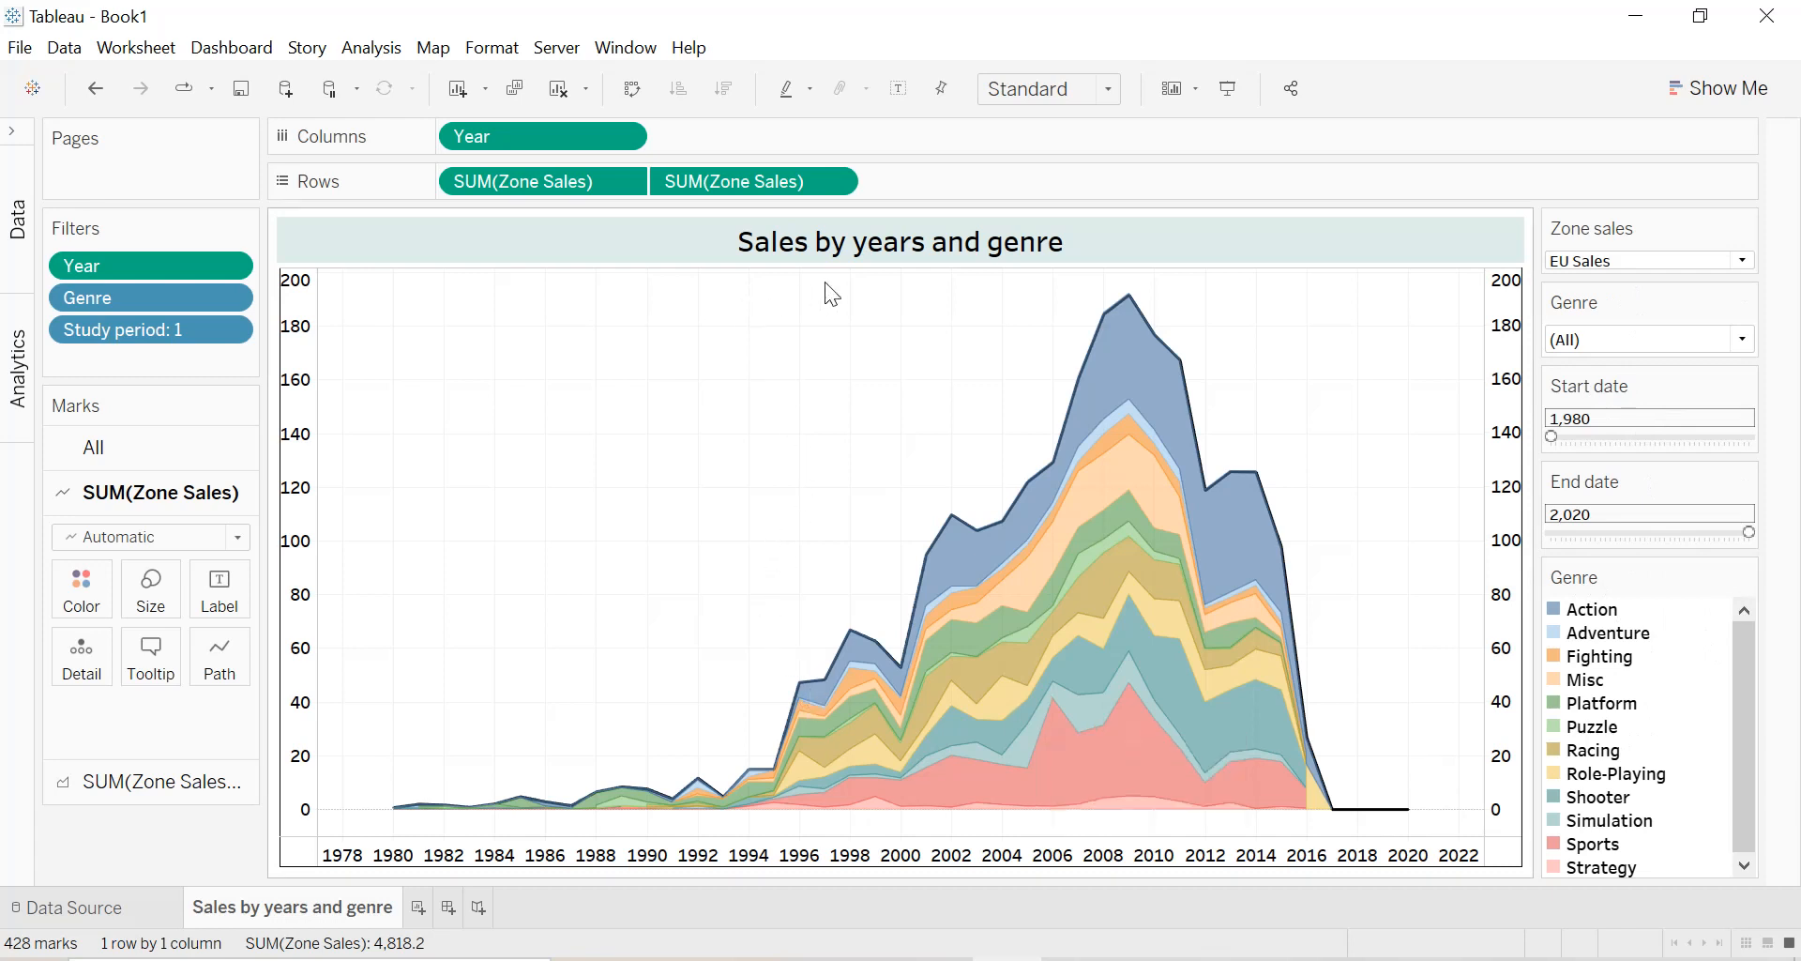
{"action": "left_click", "coordinate": [1606, 261]}
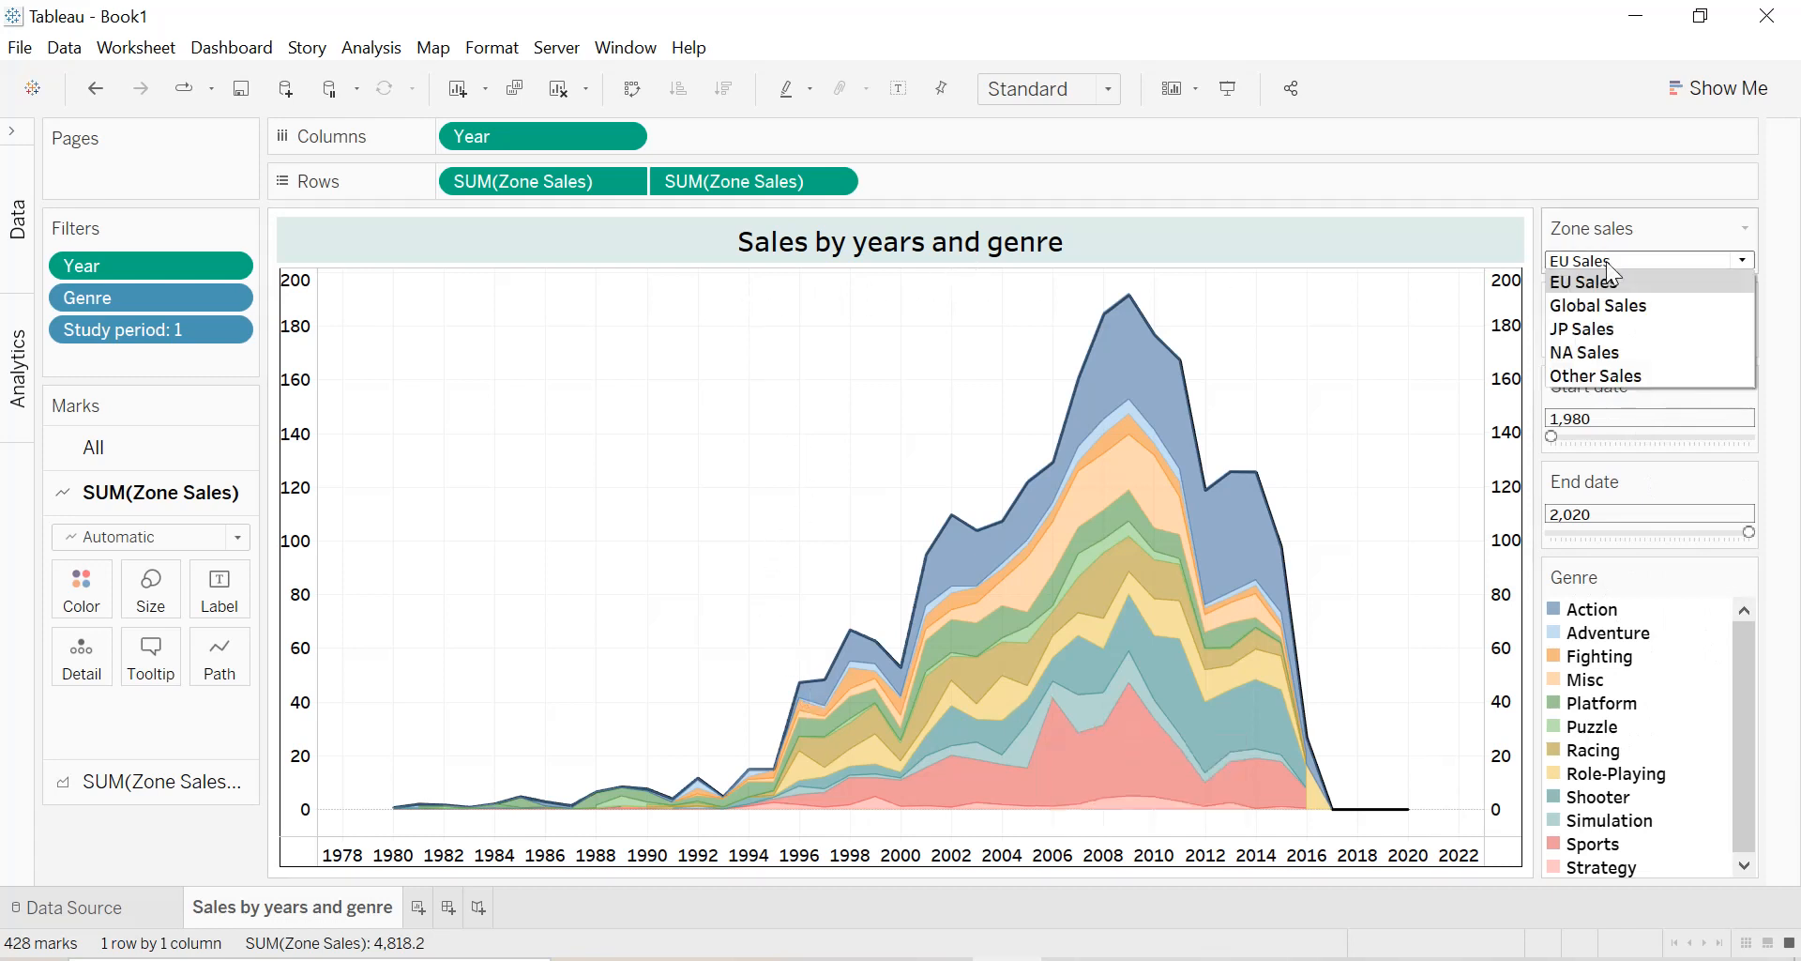
{"action": "left_click", "coordinate": [1606, 330]}
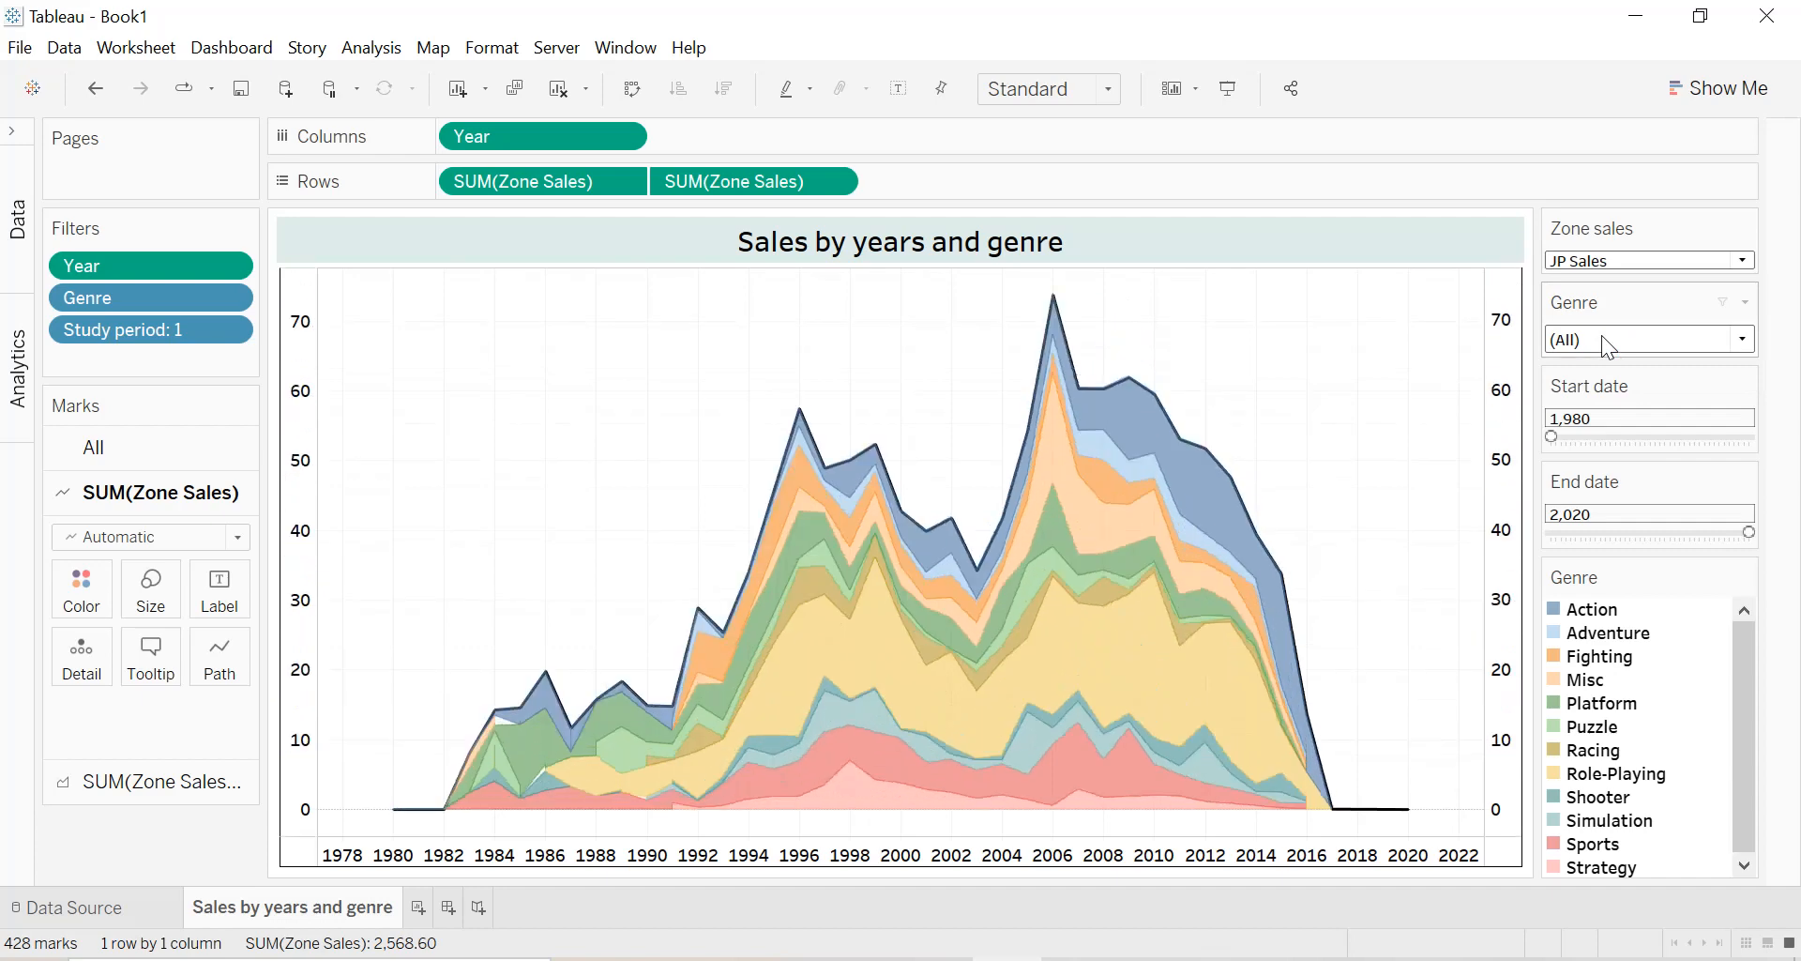
{"action": "left_click", "coordinate": [1603, 338]}
{"action": "left_click", "coordinate": [1769, 324]}
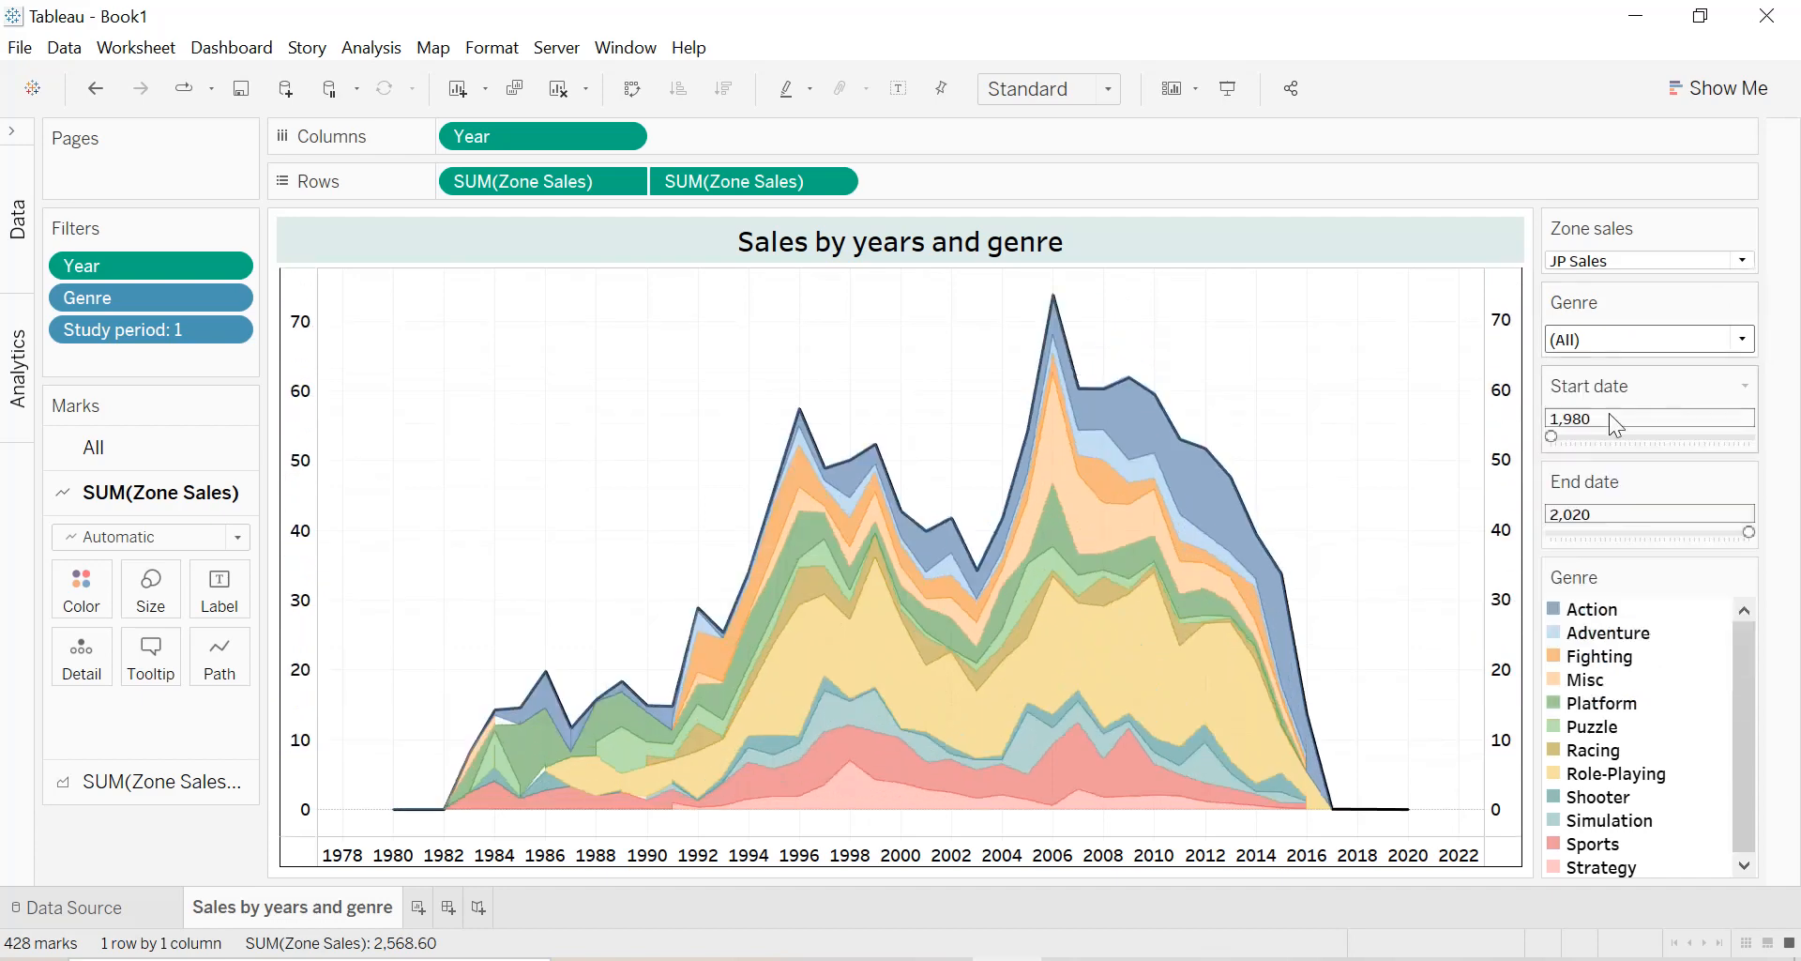
{"action": "left_click_drag", "start_coordinate": [1552, 439], "coordinate": [1561, 438]}
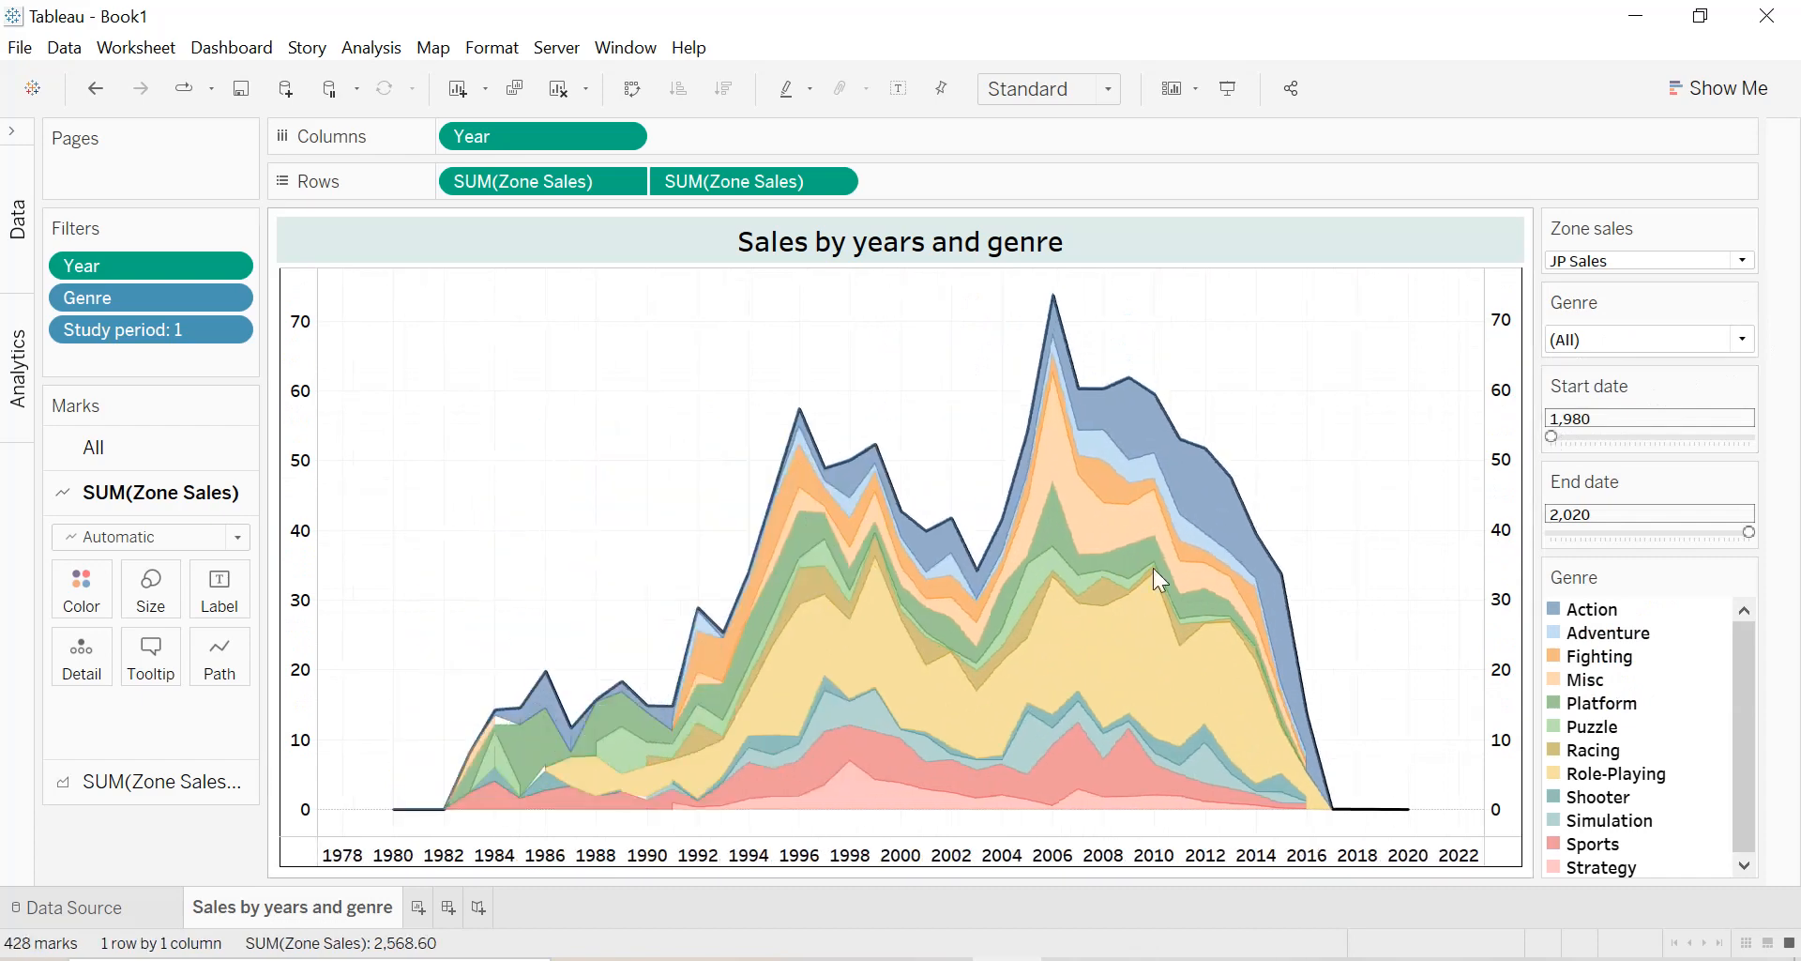
Reopen the data pane and add a new worksheet named "Top 10 Names bu sales".
{"action": "left_click", "coordinate": [15, 136]}
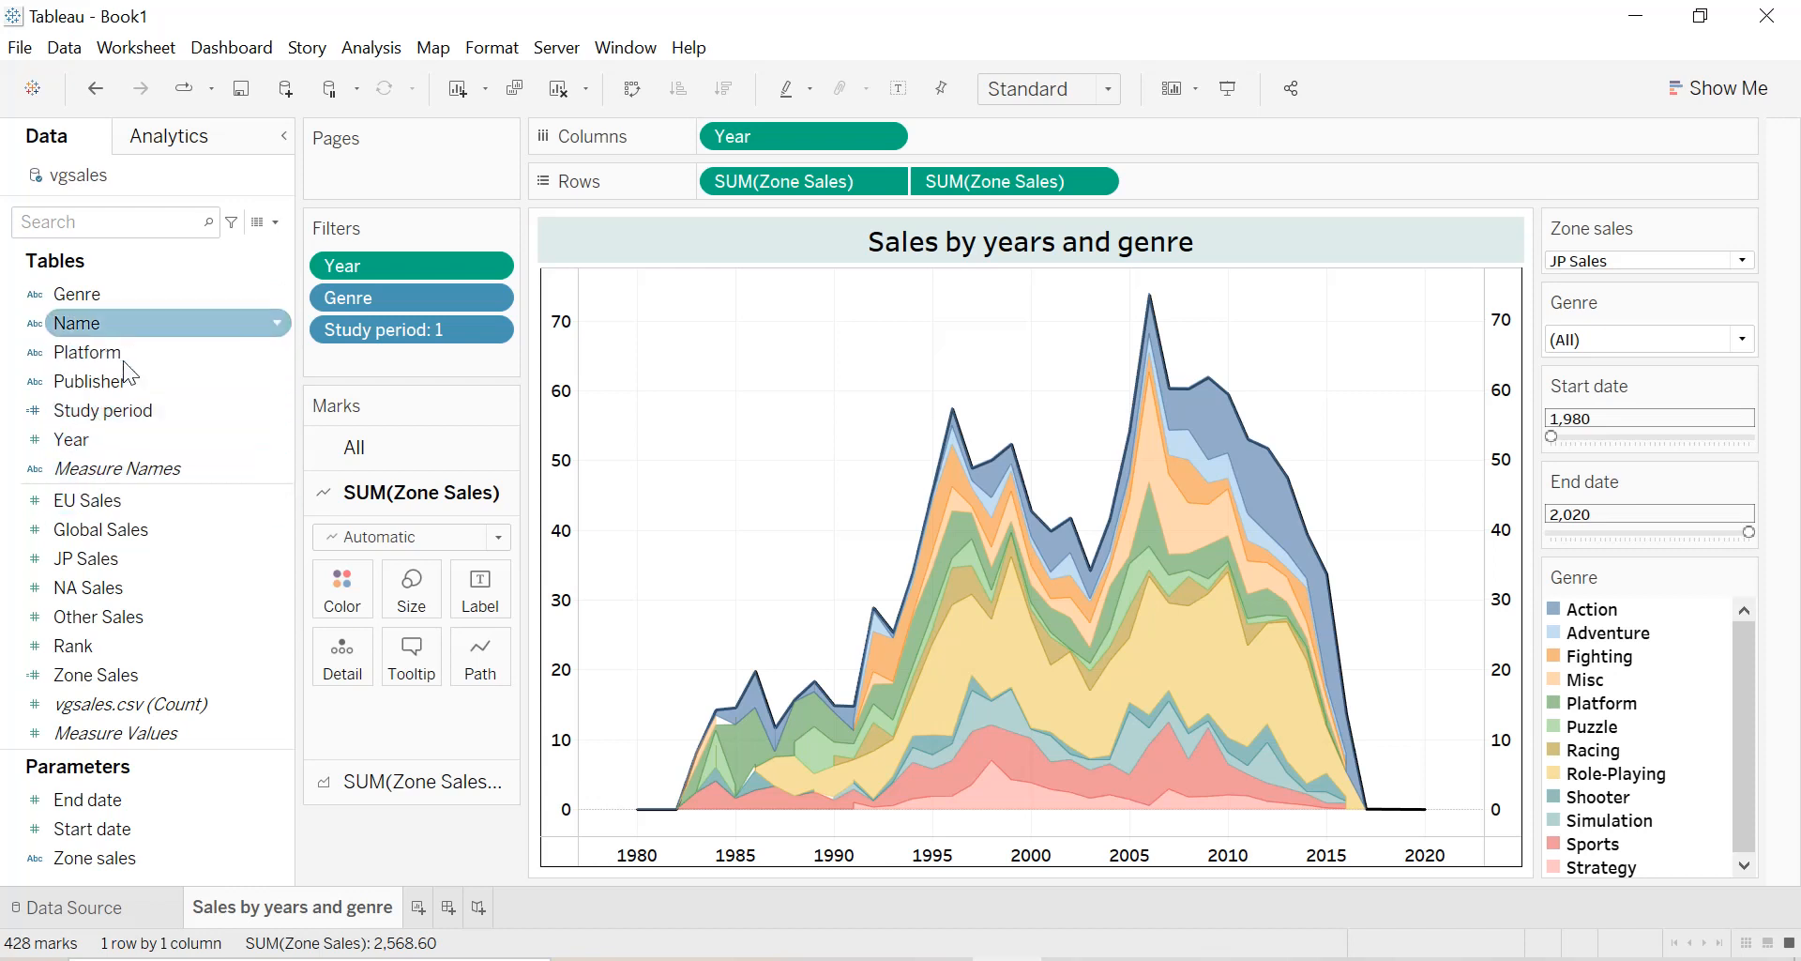
{"action": "left_click", "coordinate": [73, 351]}
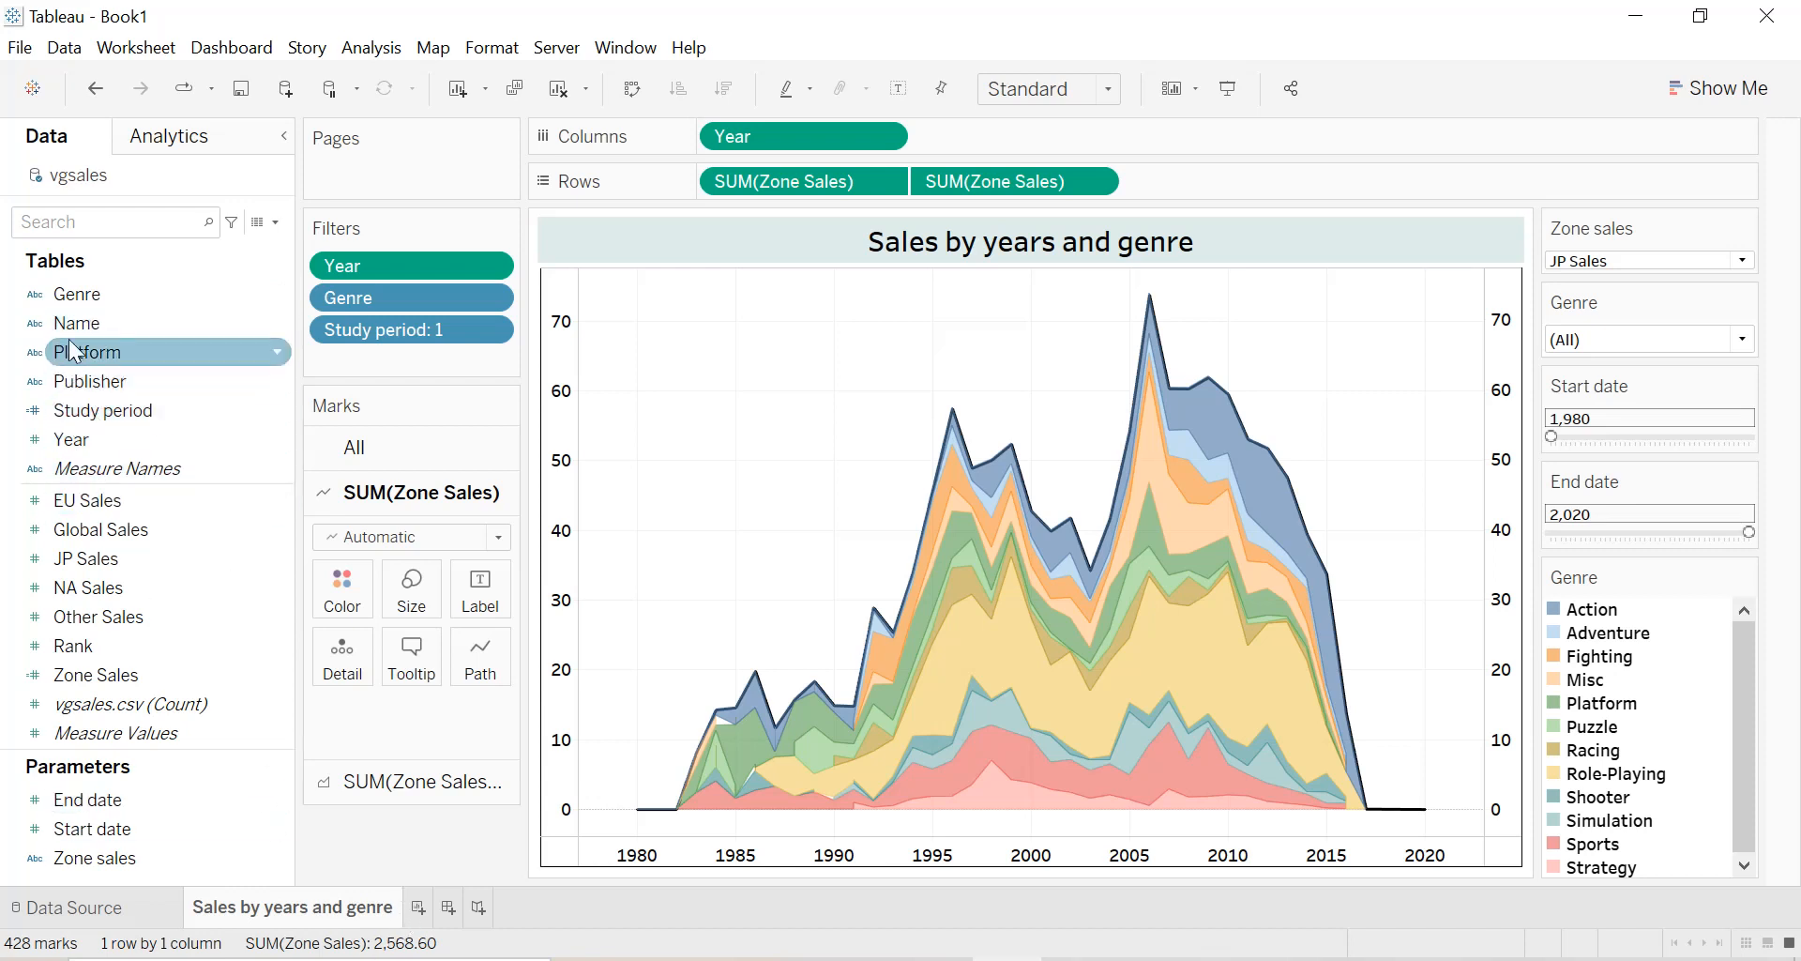
{"action": "left_click", "coordinate": [418, 906]}
{"action": "double_click", "coordinate": [429, 910]}
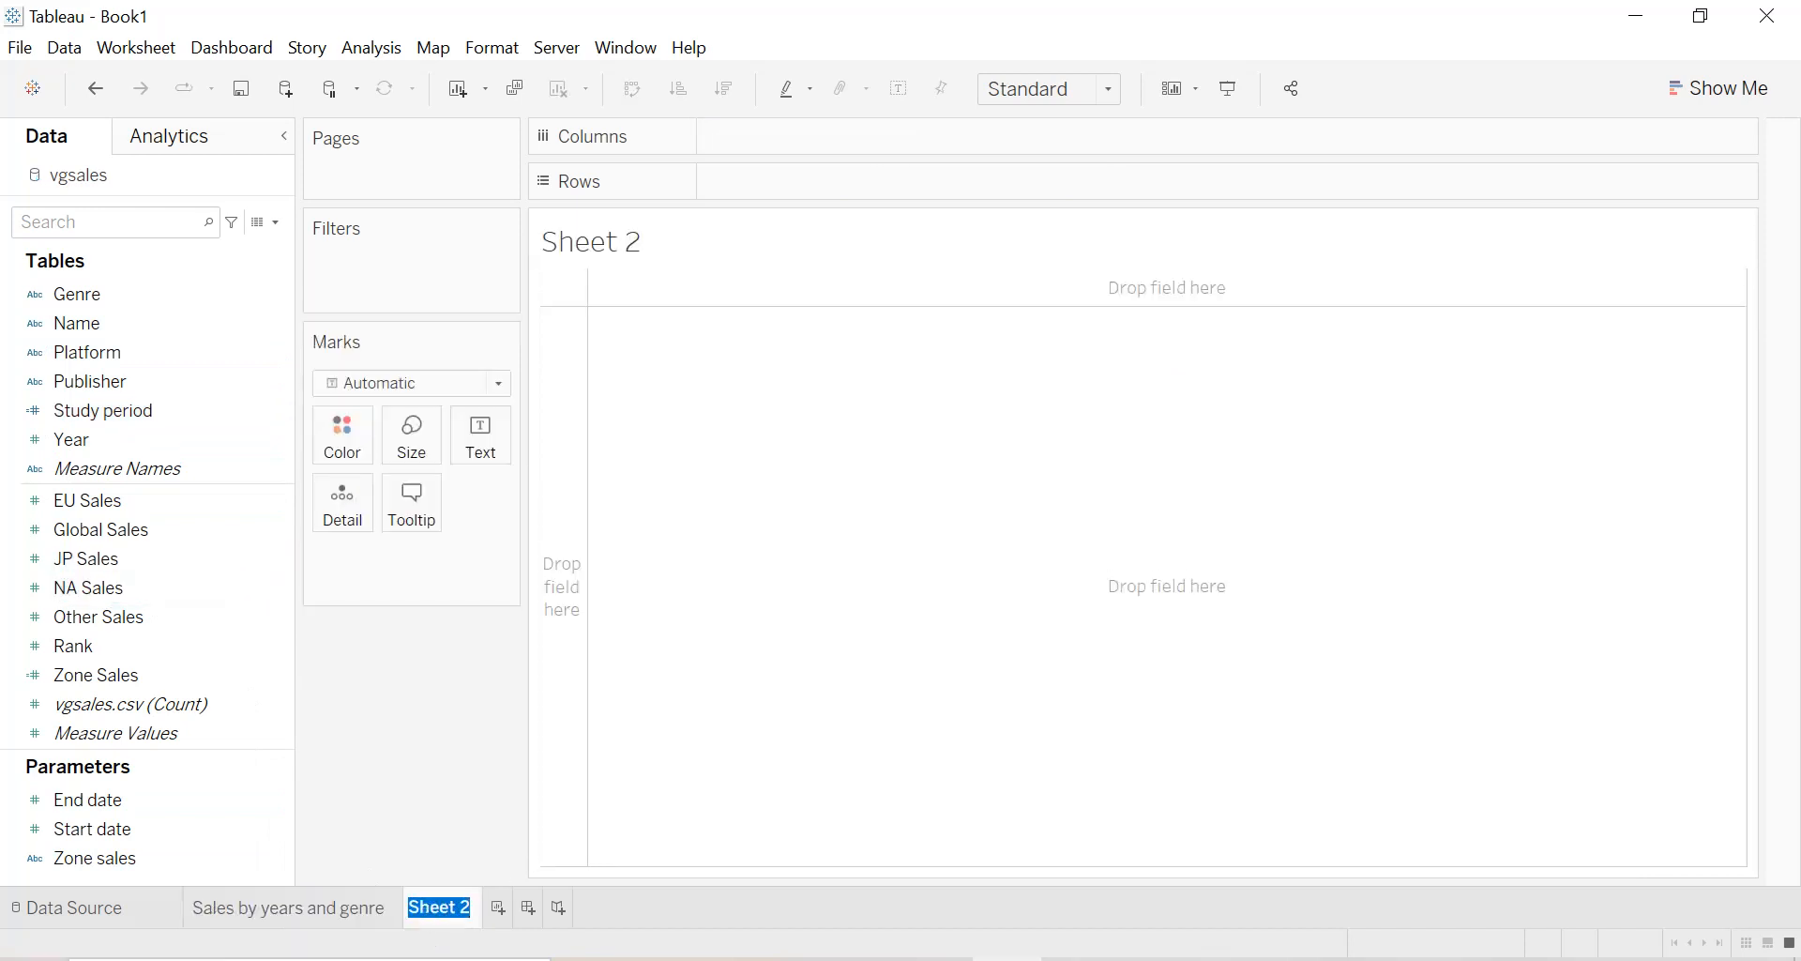
{"action": "type", "text": "Top 10 Names"}
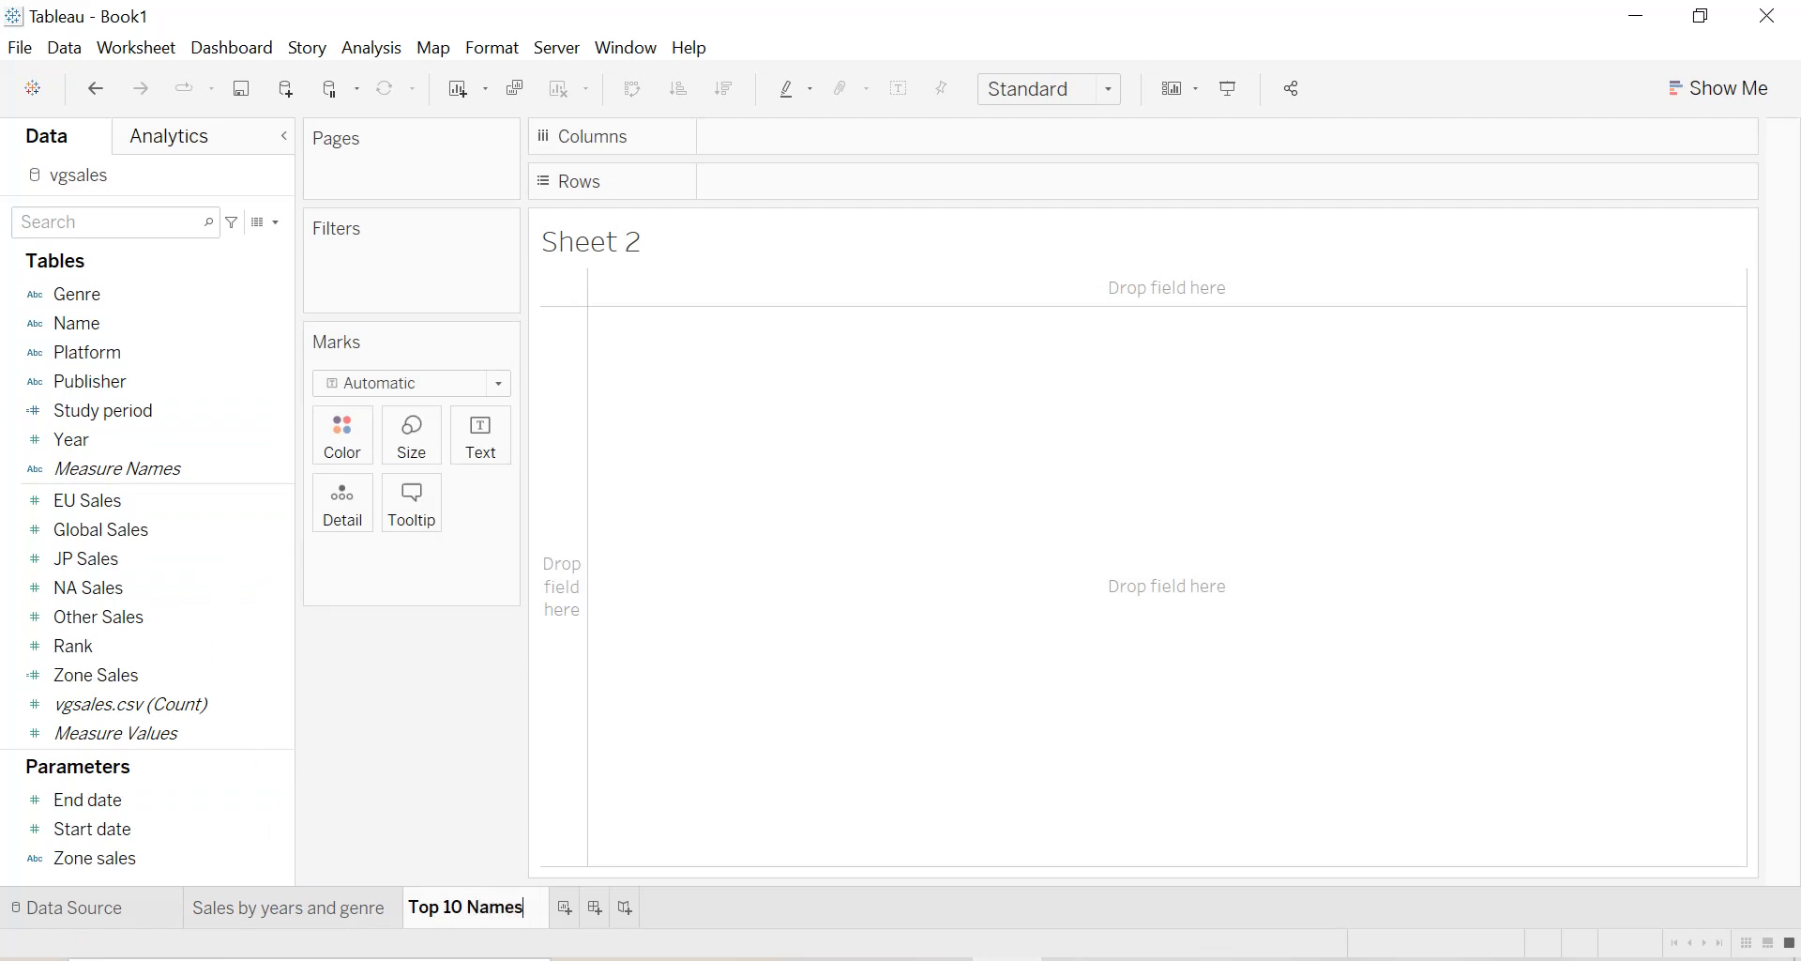
{"action": "type", "text": " bu sales"}
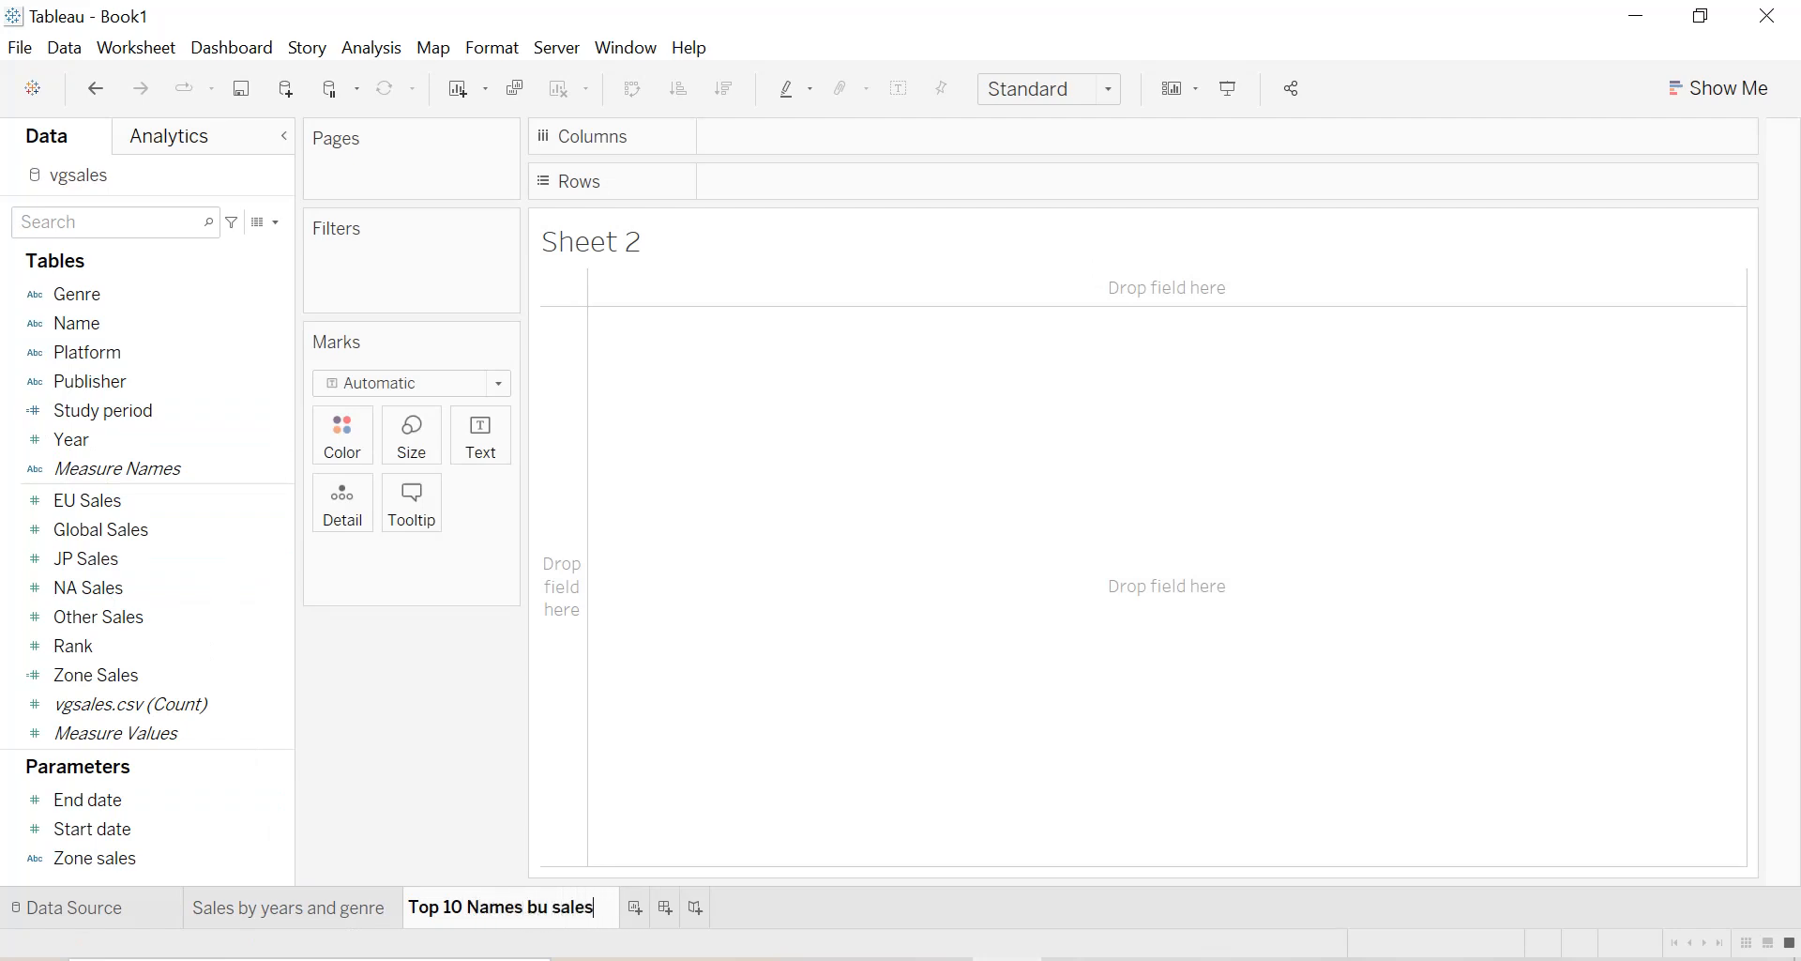
{"action": "key", "text": "Return"}
Build a horizontal bar chart of summed Zone Sales per Name, sorted in descending order of sales.
{"action": "left_click", "coordinate": [84, 676]}
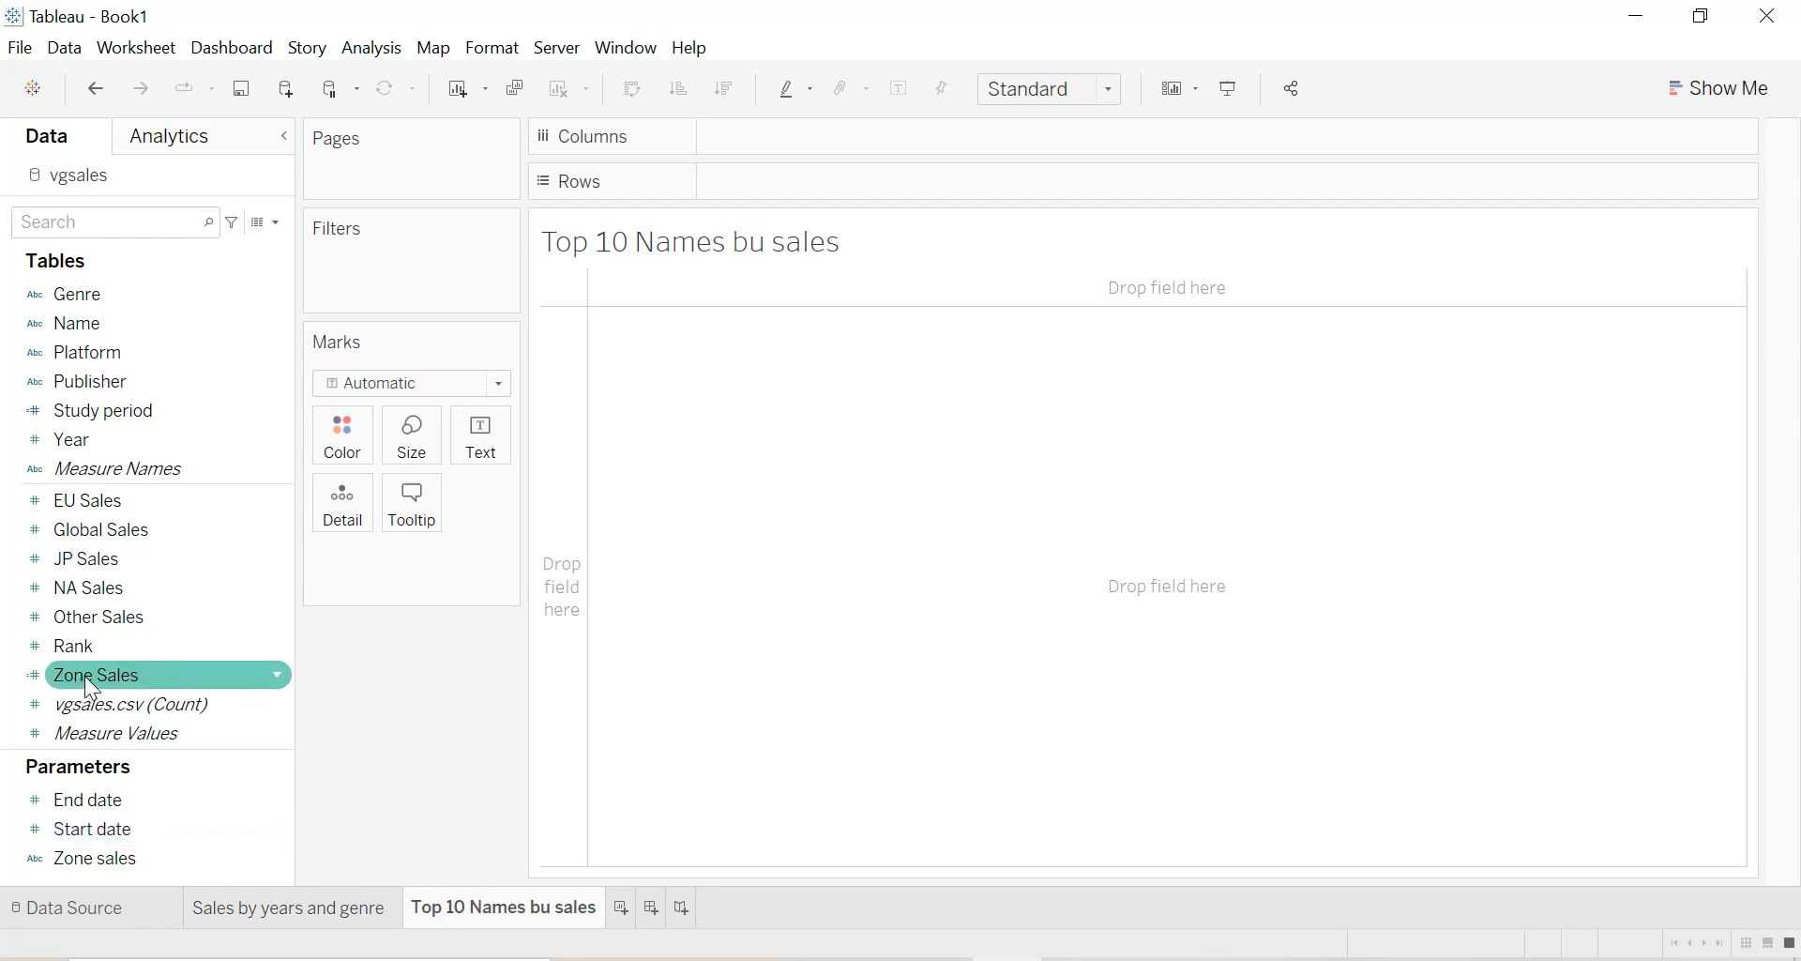
{"action": "left_click", "coordinate": [84, 675]}
{"action": "left_click_drag", "start_coordinate": [84, 675], "coordinate": [762, 190]}
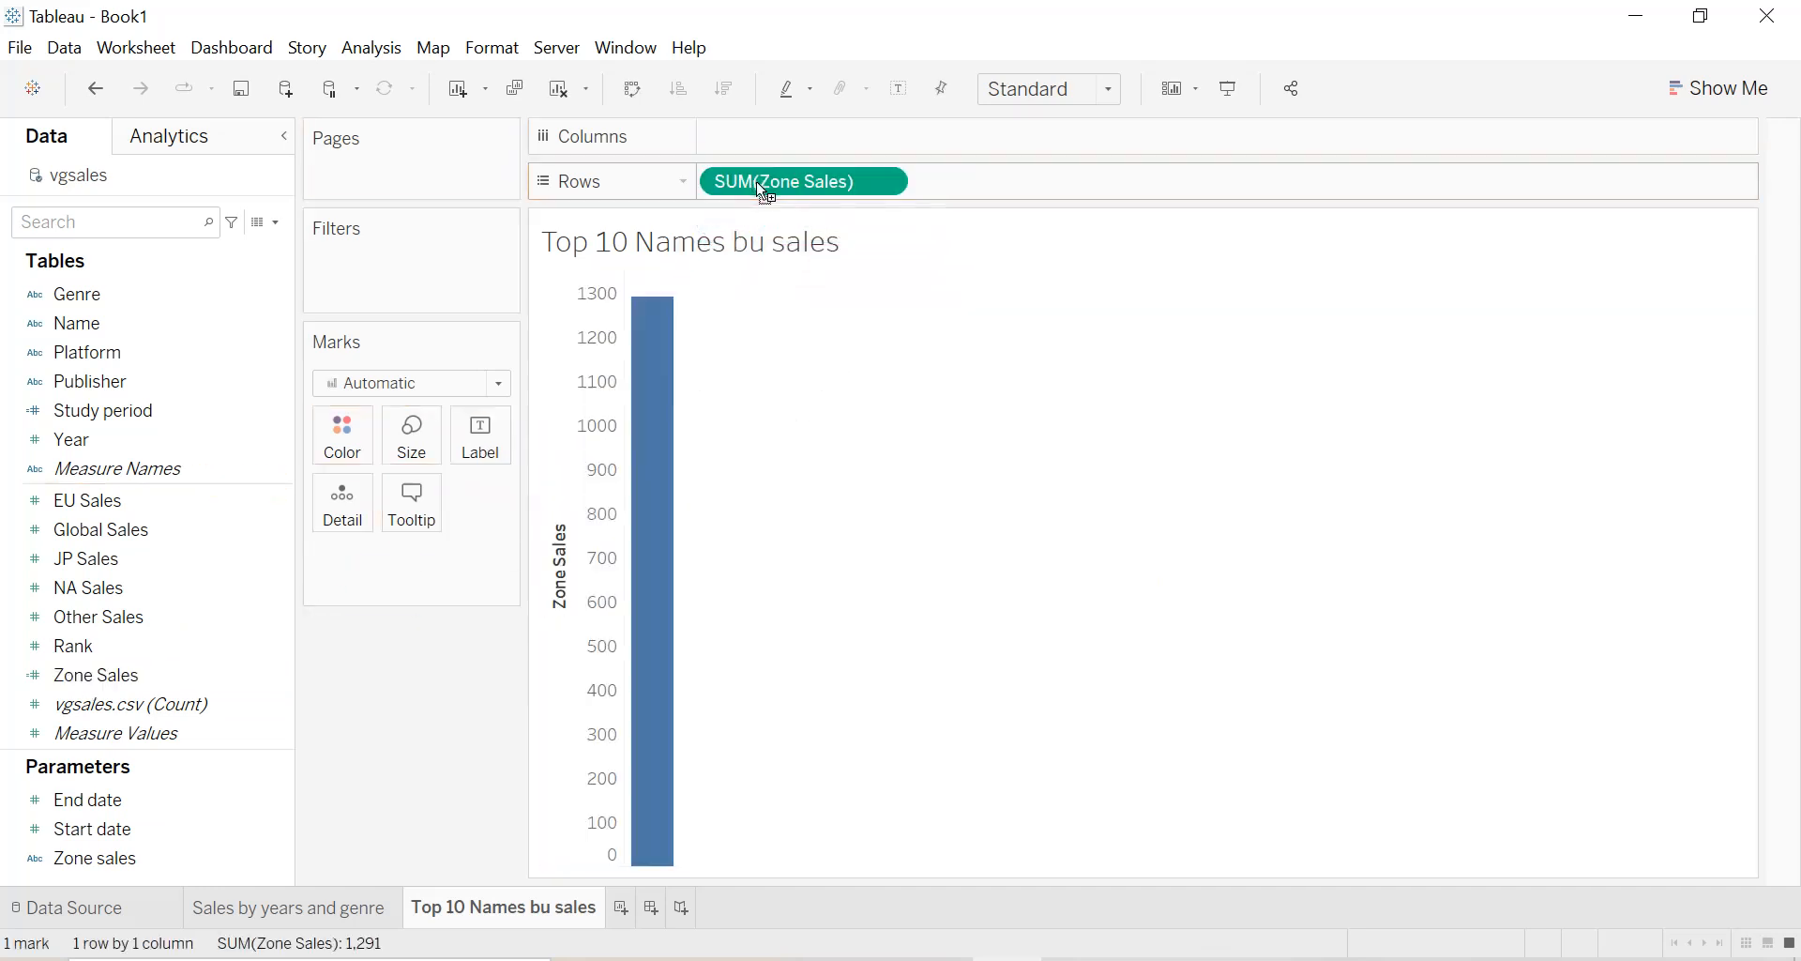
{"action": "left_click", "coordinate": [80, 323]}
{"action": "left_click_drag", "start_coordinate": [814, 182], "coordinate": [808, 133]}
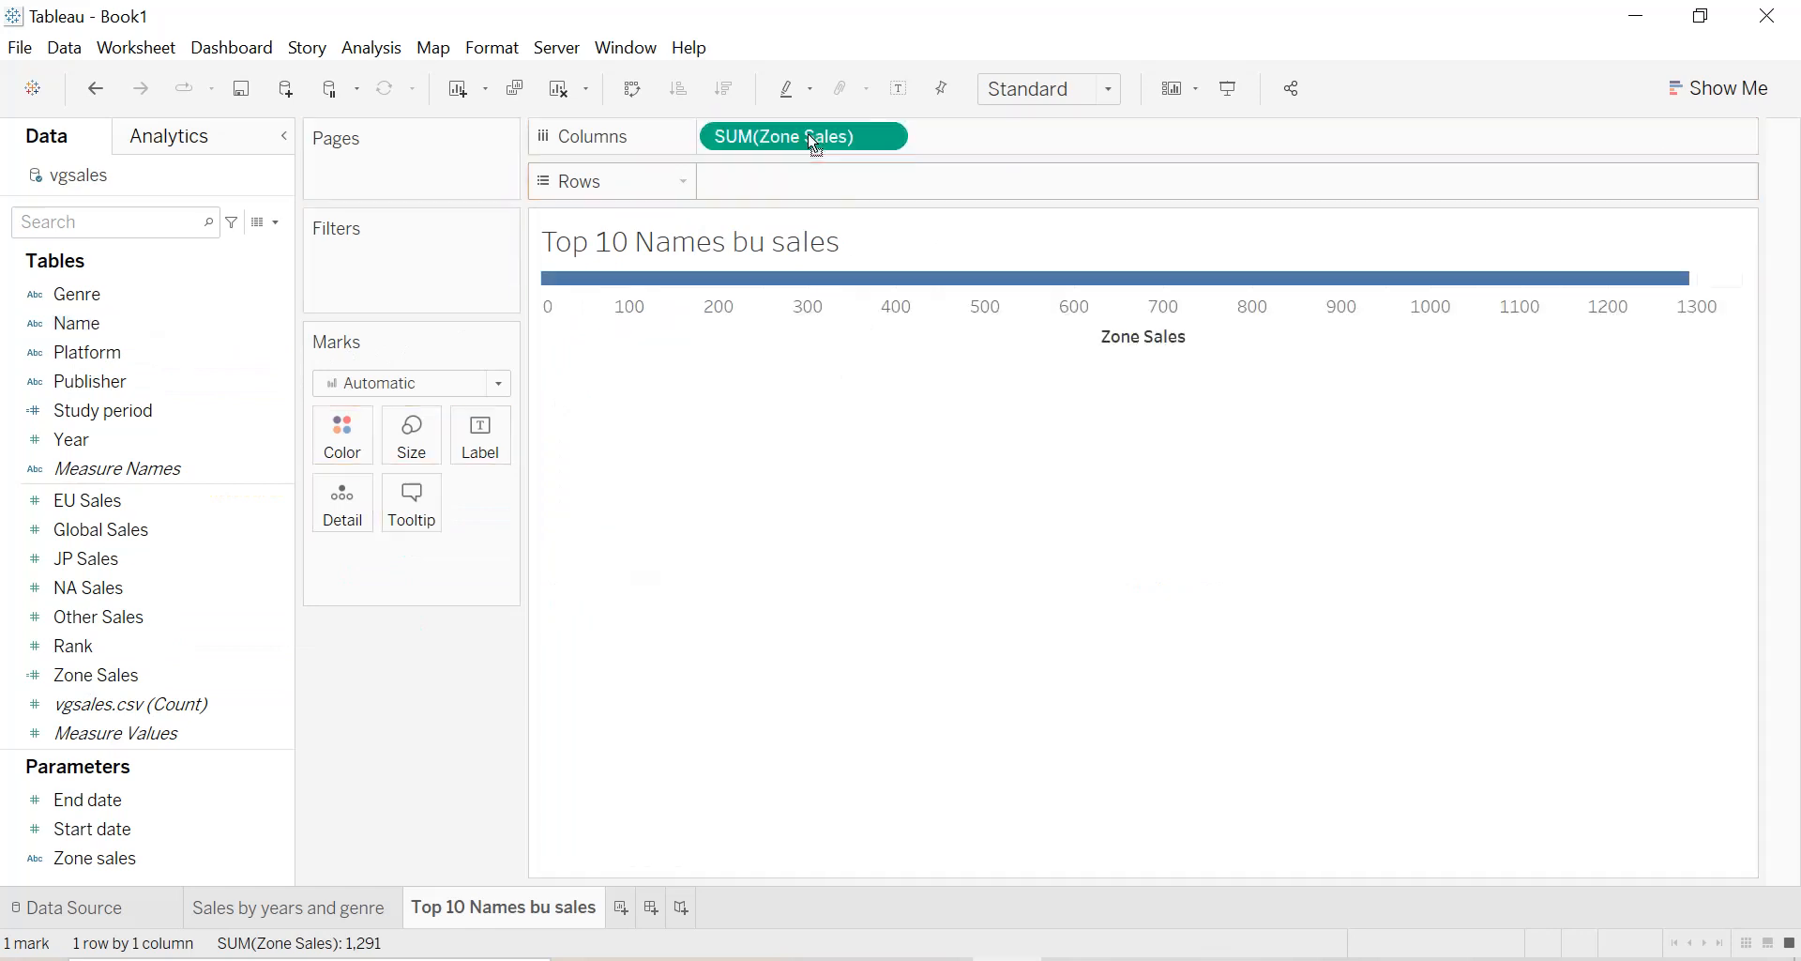
{"action": "left_click_drag", "start_coordinate": [137, 323], "coordinate": [815, 201]}
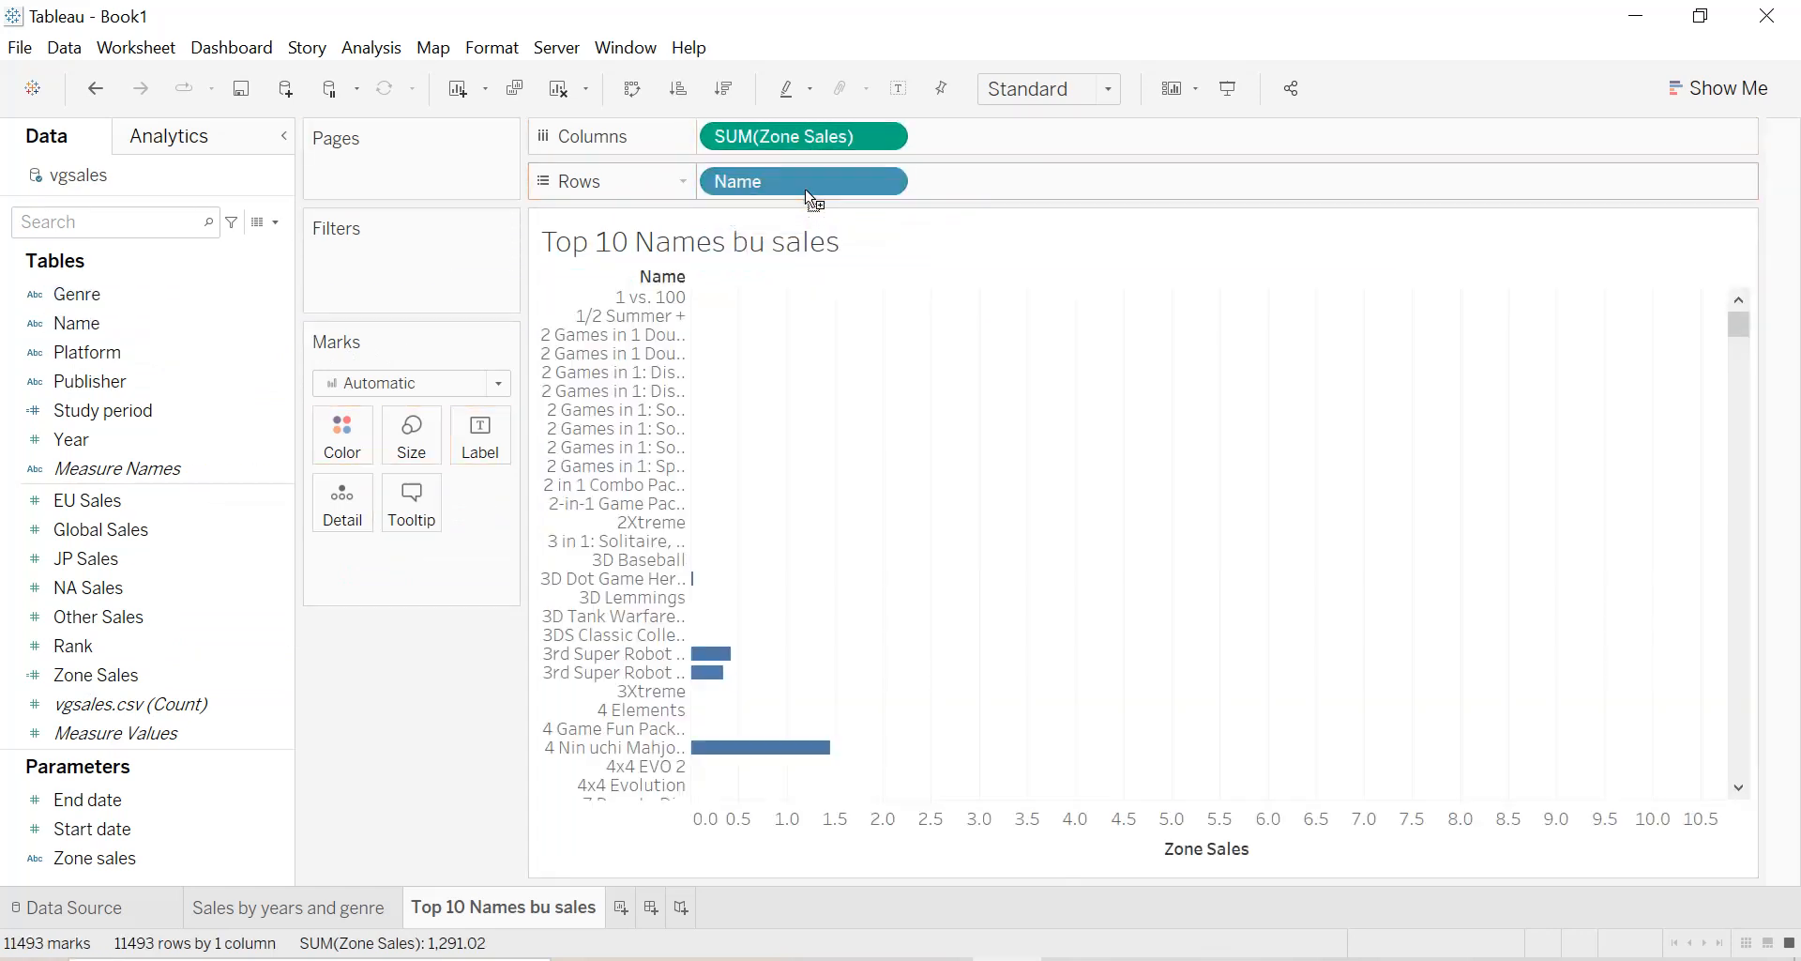
{"action": "left_click", "coordinate": [717, 101]}
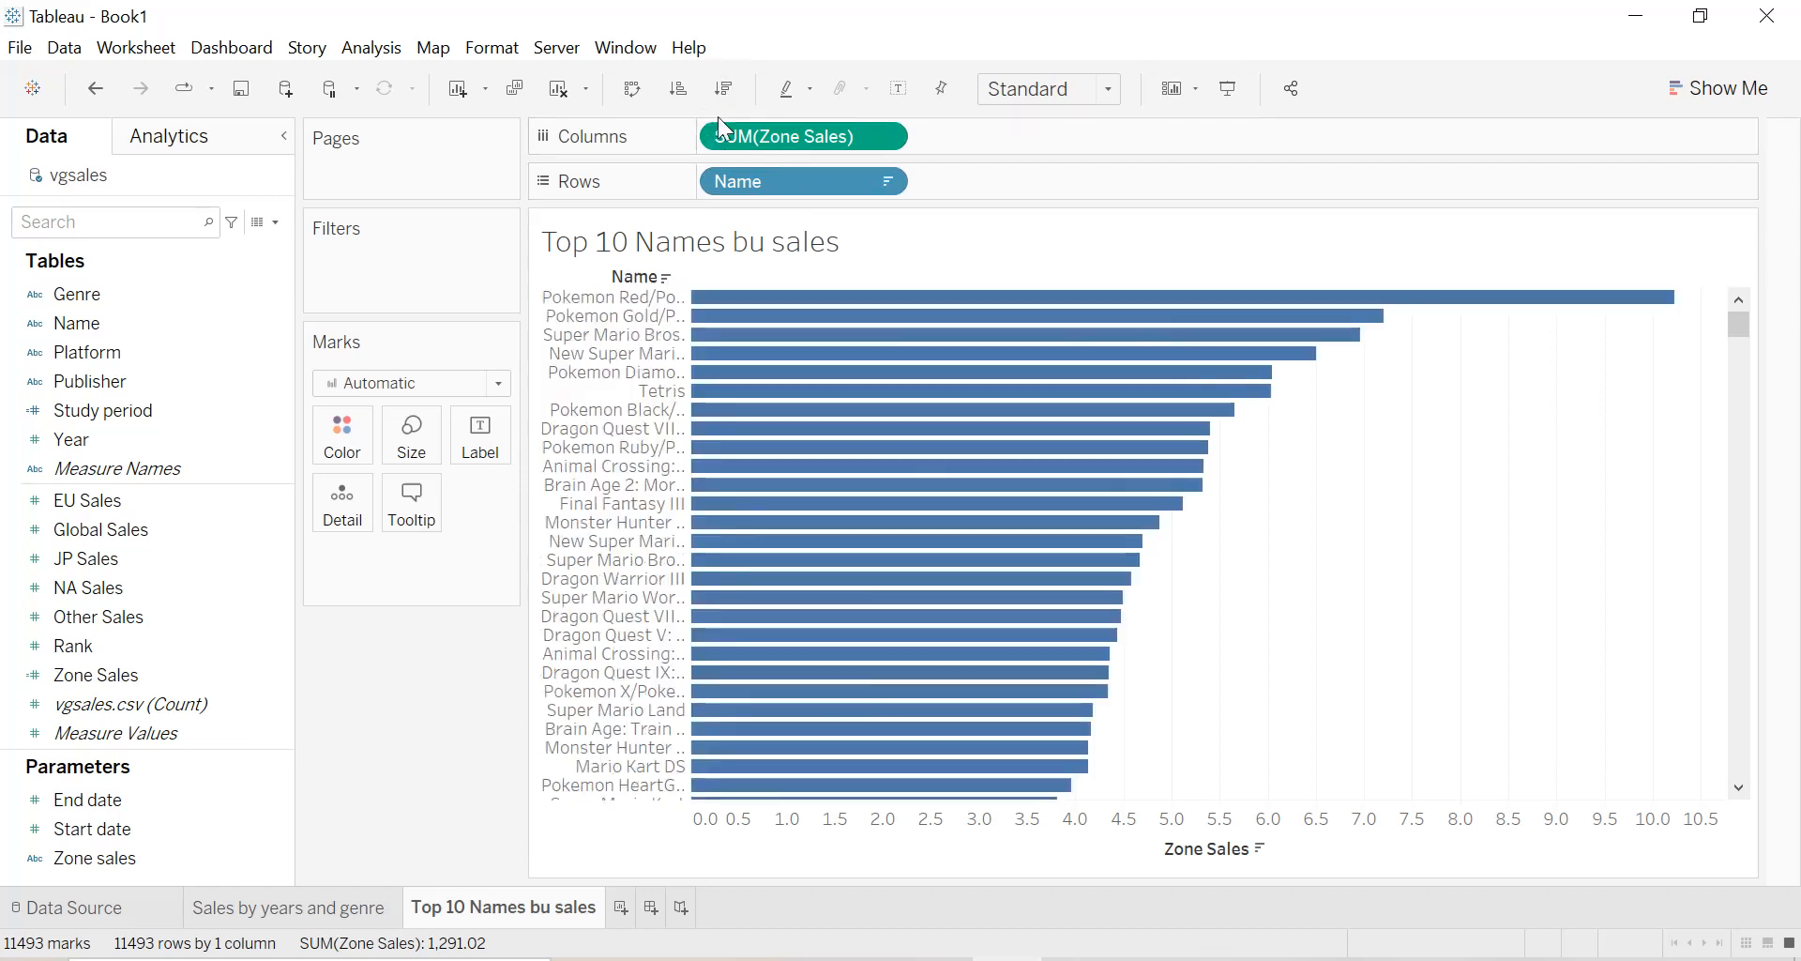
Filter Name to the top 10 by the sum of Zone Sales.
{"action": "left_click", "coordinate": [883, 181]}
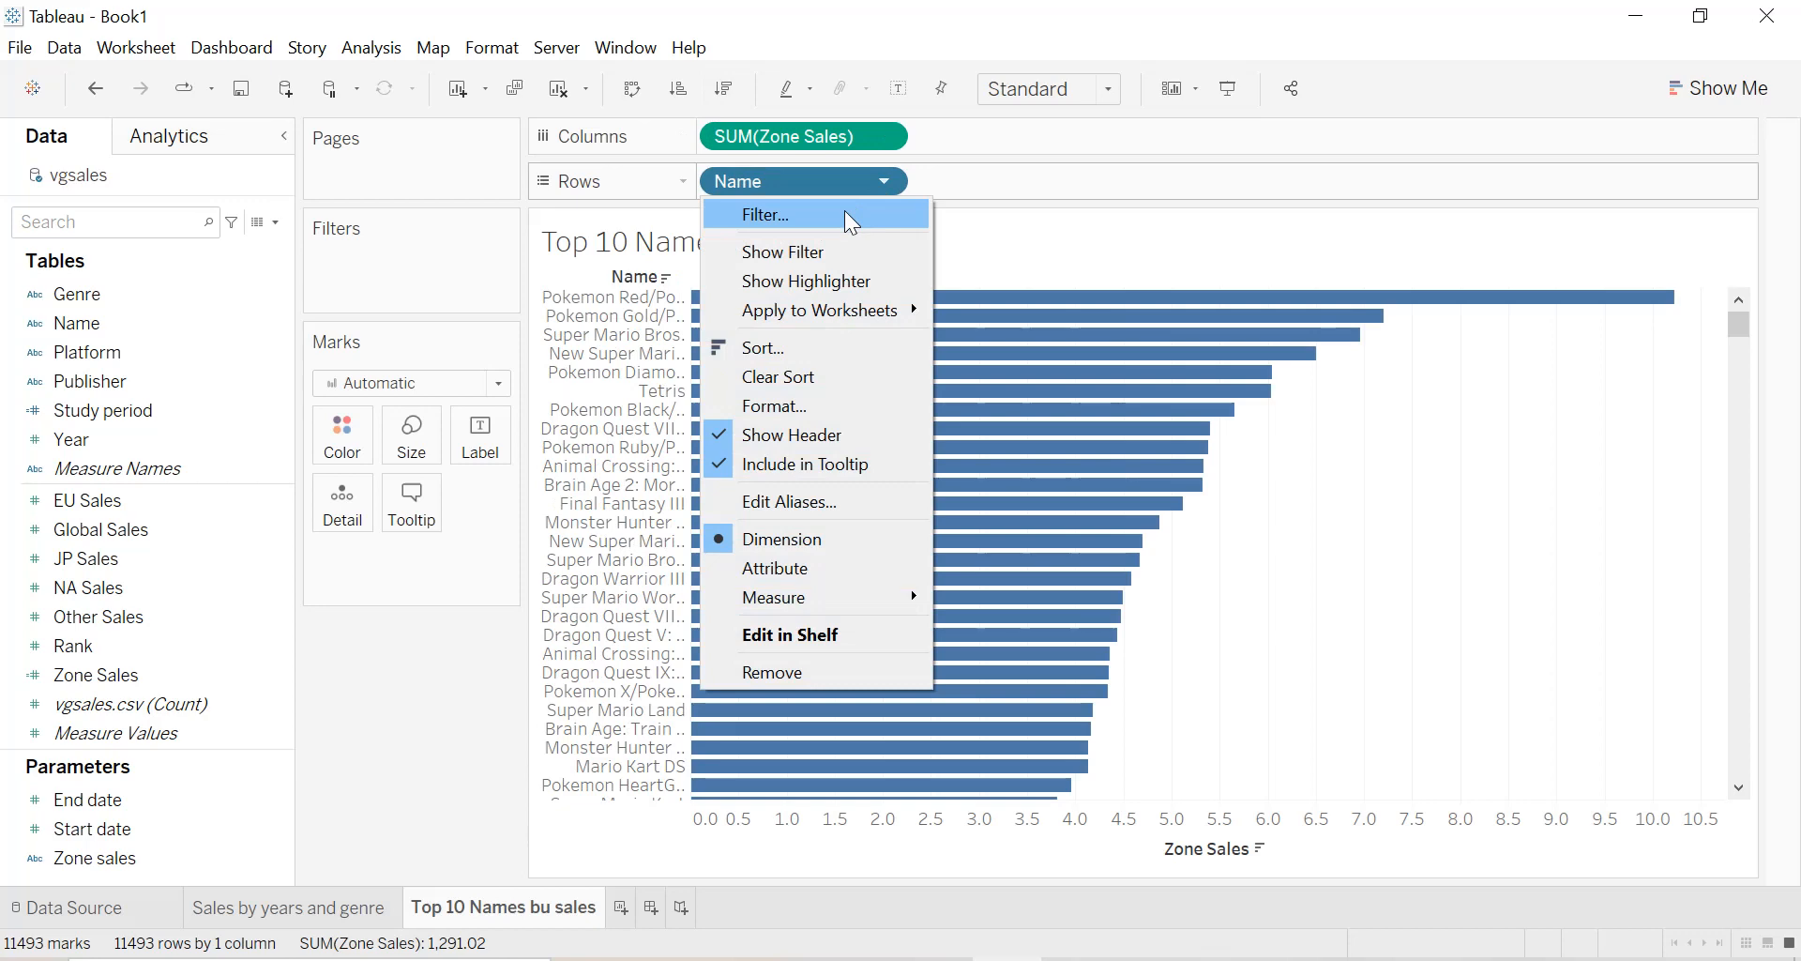
{"action": "left_click", "coordinate": [844, 213]}
{"action": "left_click", "coordinate": [942, 172]}
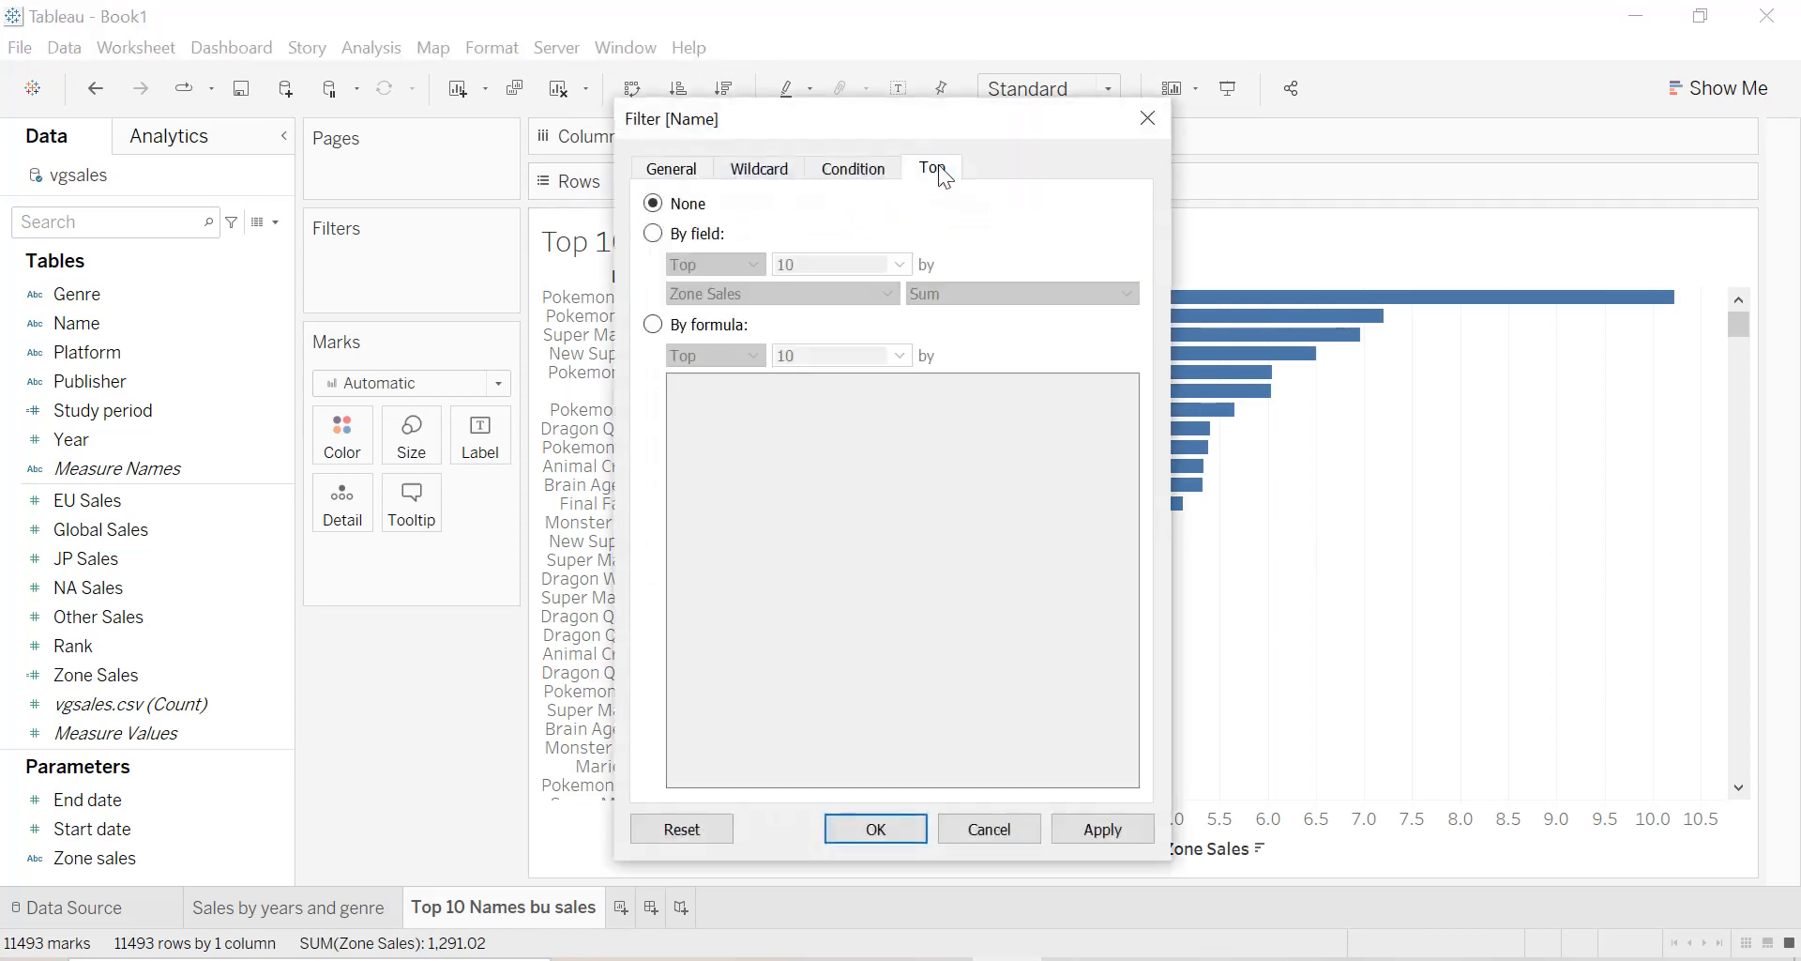
{"action": "left_click", "coordinate": [655, 235]}
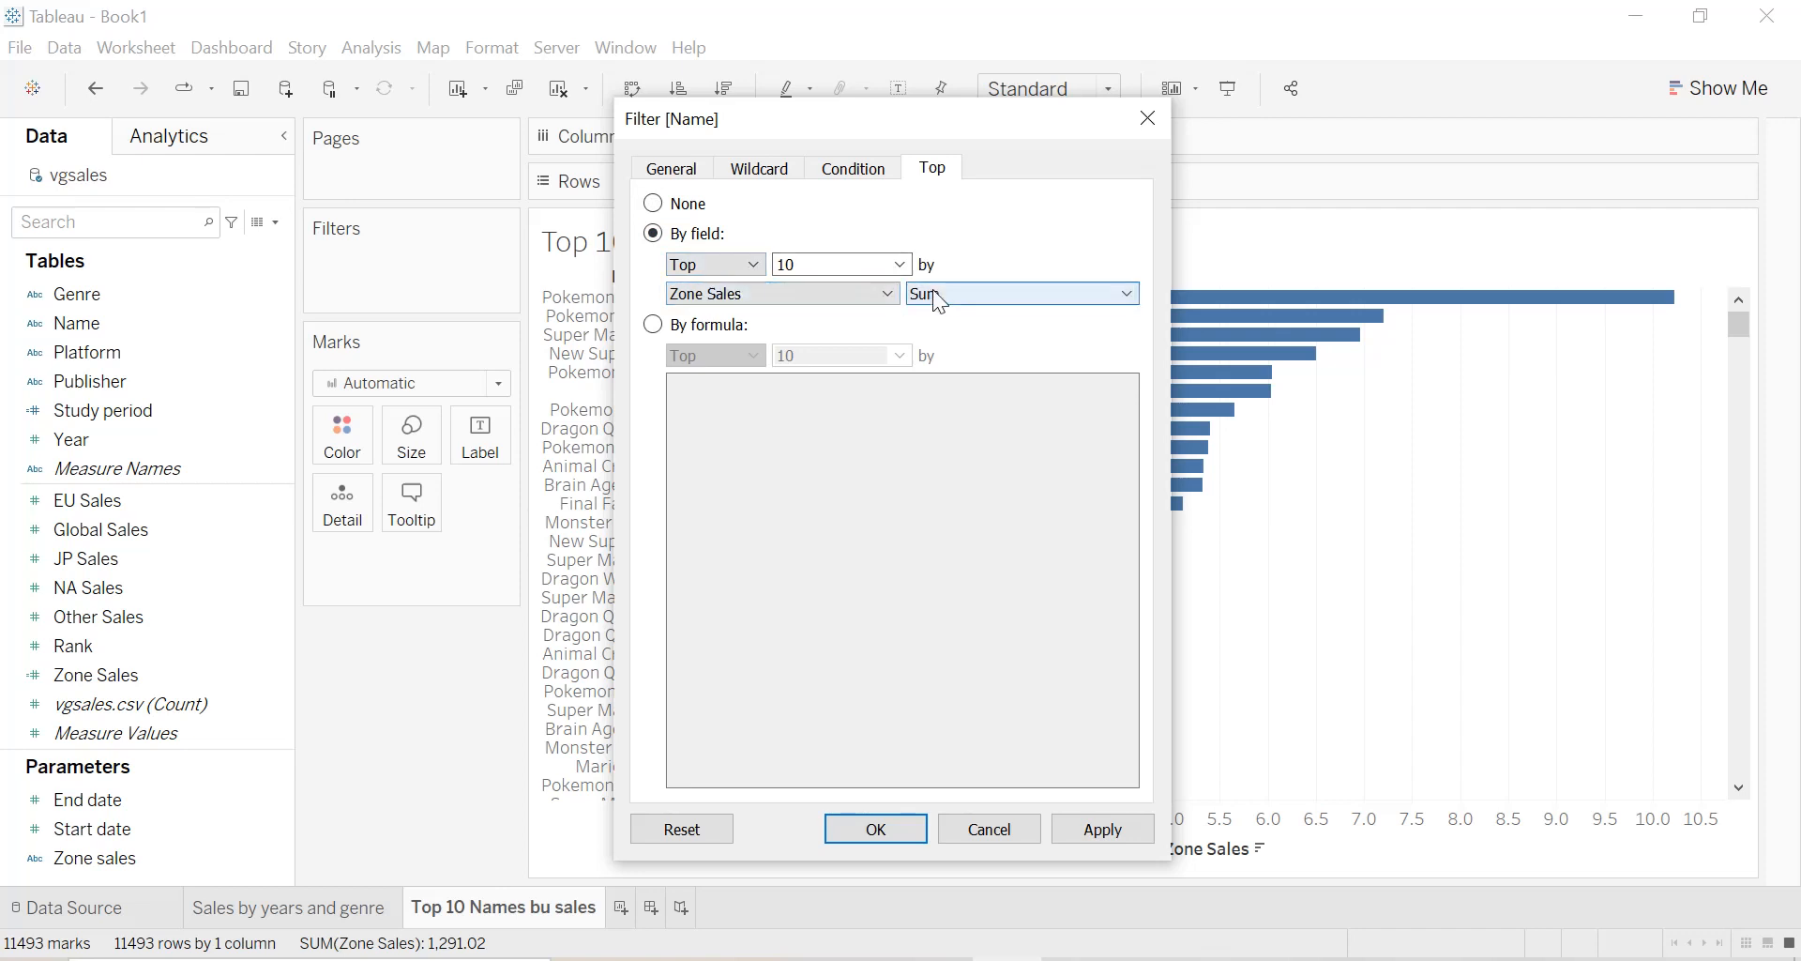
{"action": "left_click", "coordinate": [1137, 823]}
{"action": "left_click", "coordinate": [898, 833]}
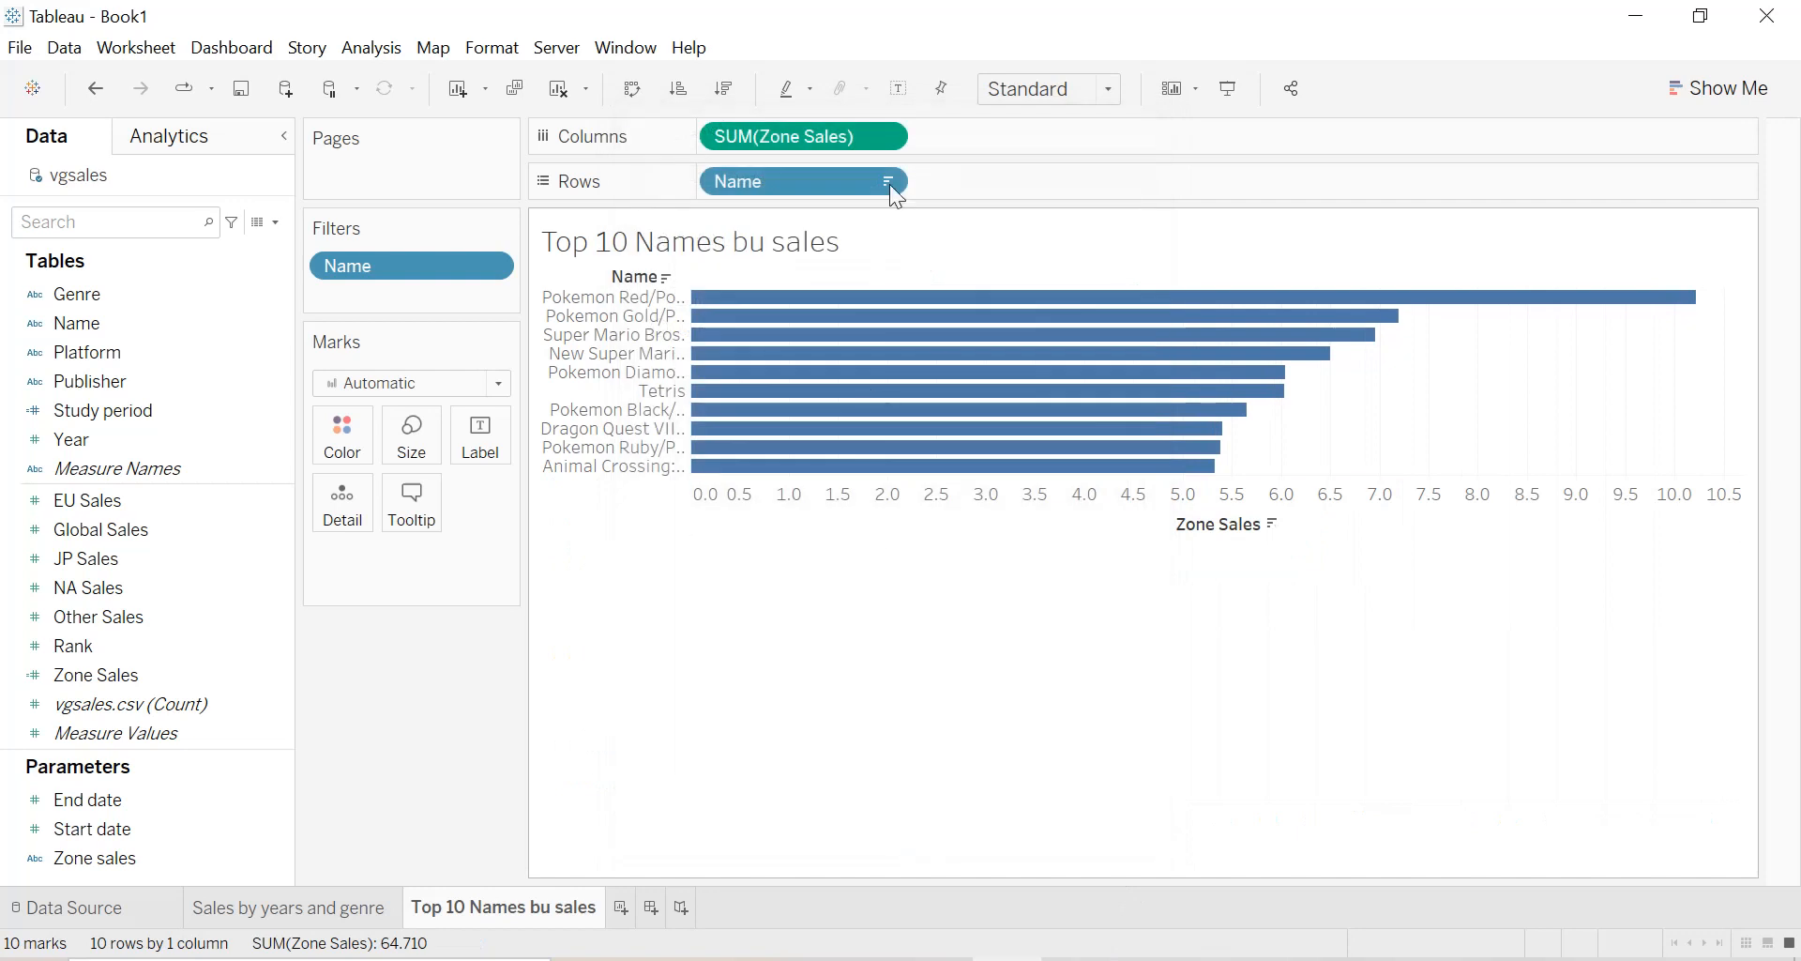
Fit the chart to the entire view and label each bar with its summed Zone Sales.
{"action": "left_click", "coordinate": [1030, 100]}
{"action": "left_click", "coordinate": [1027, 188]}
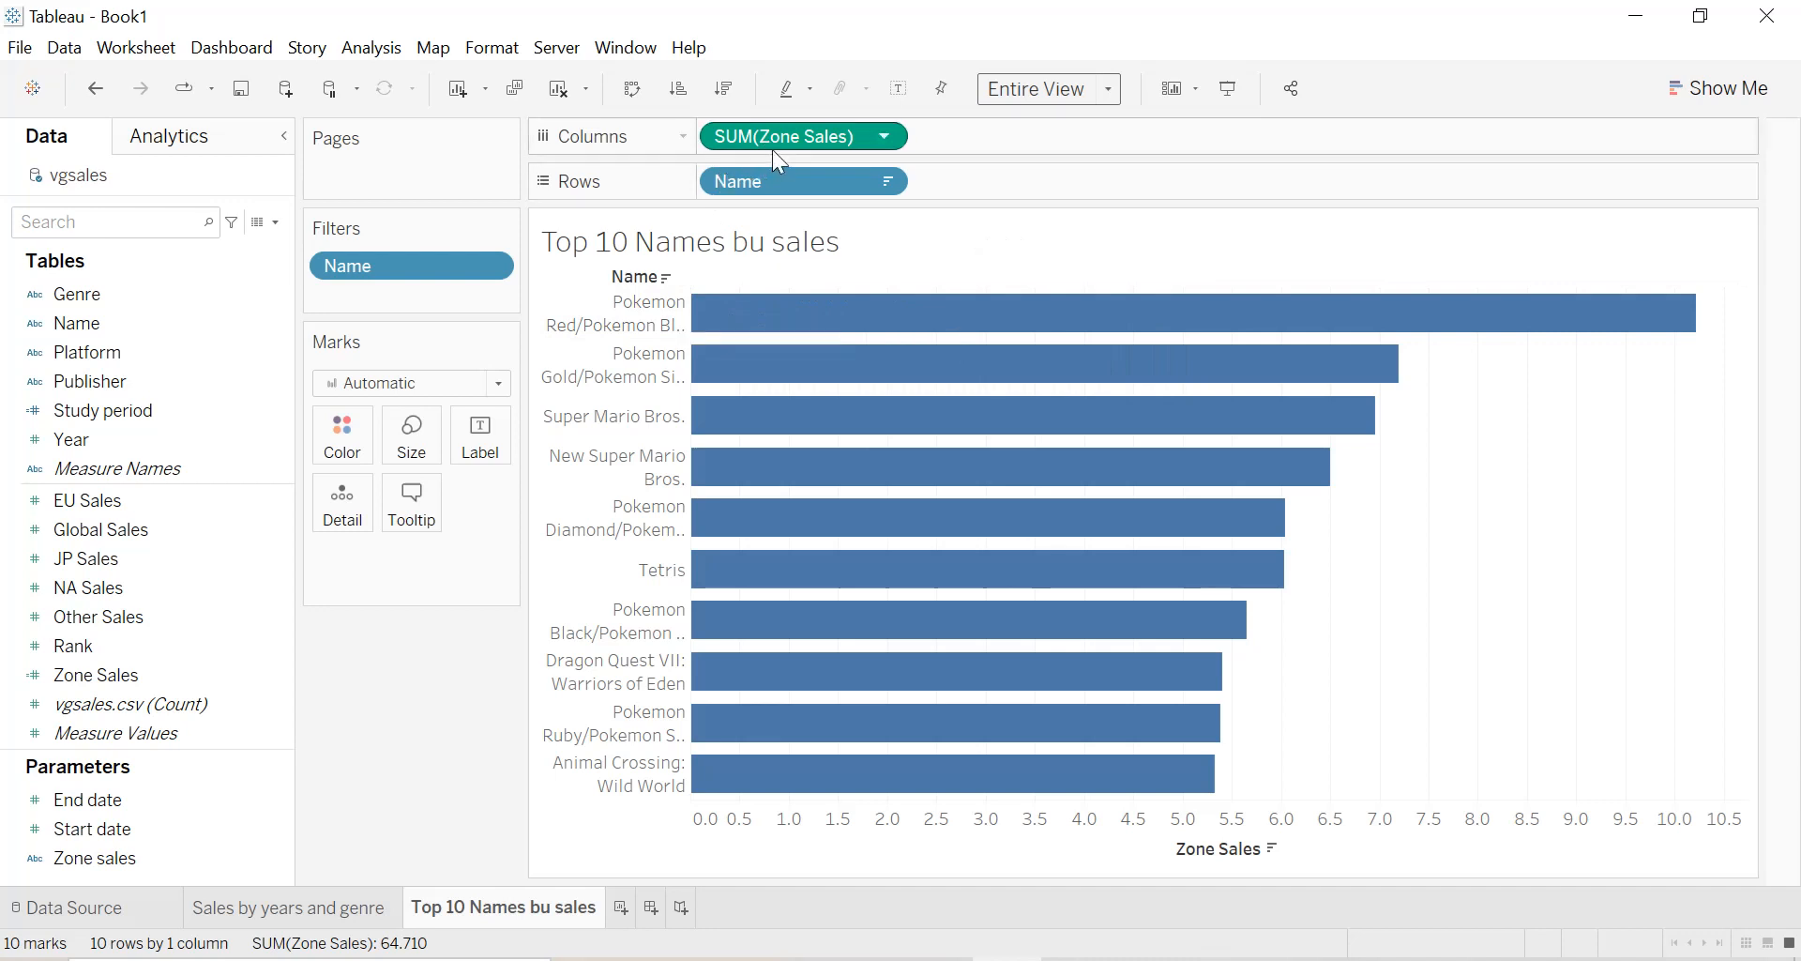
{"action": "left_click_drag", "start_coordinate": [779, 139], "coordinate": [497, 448]}
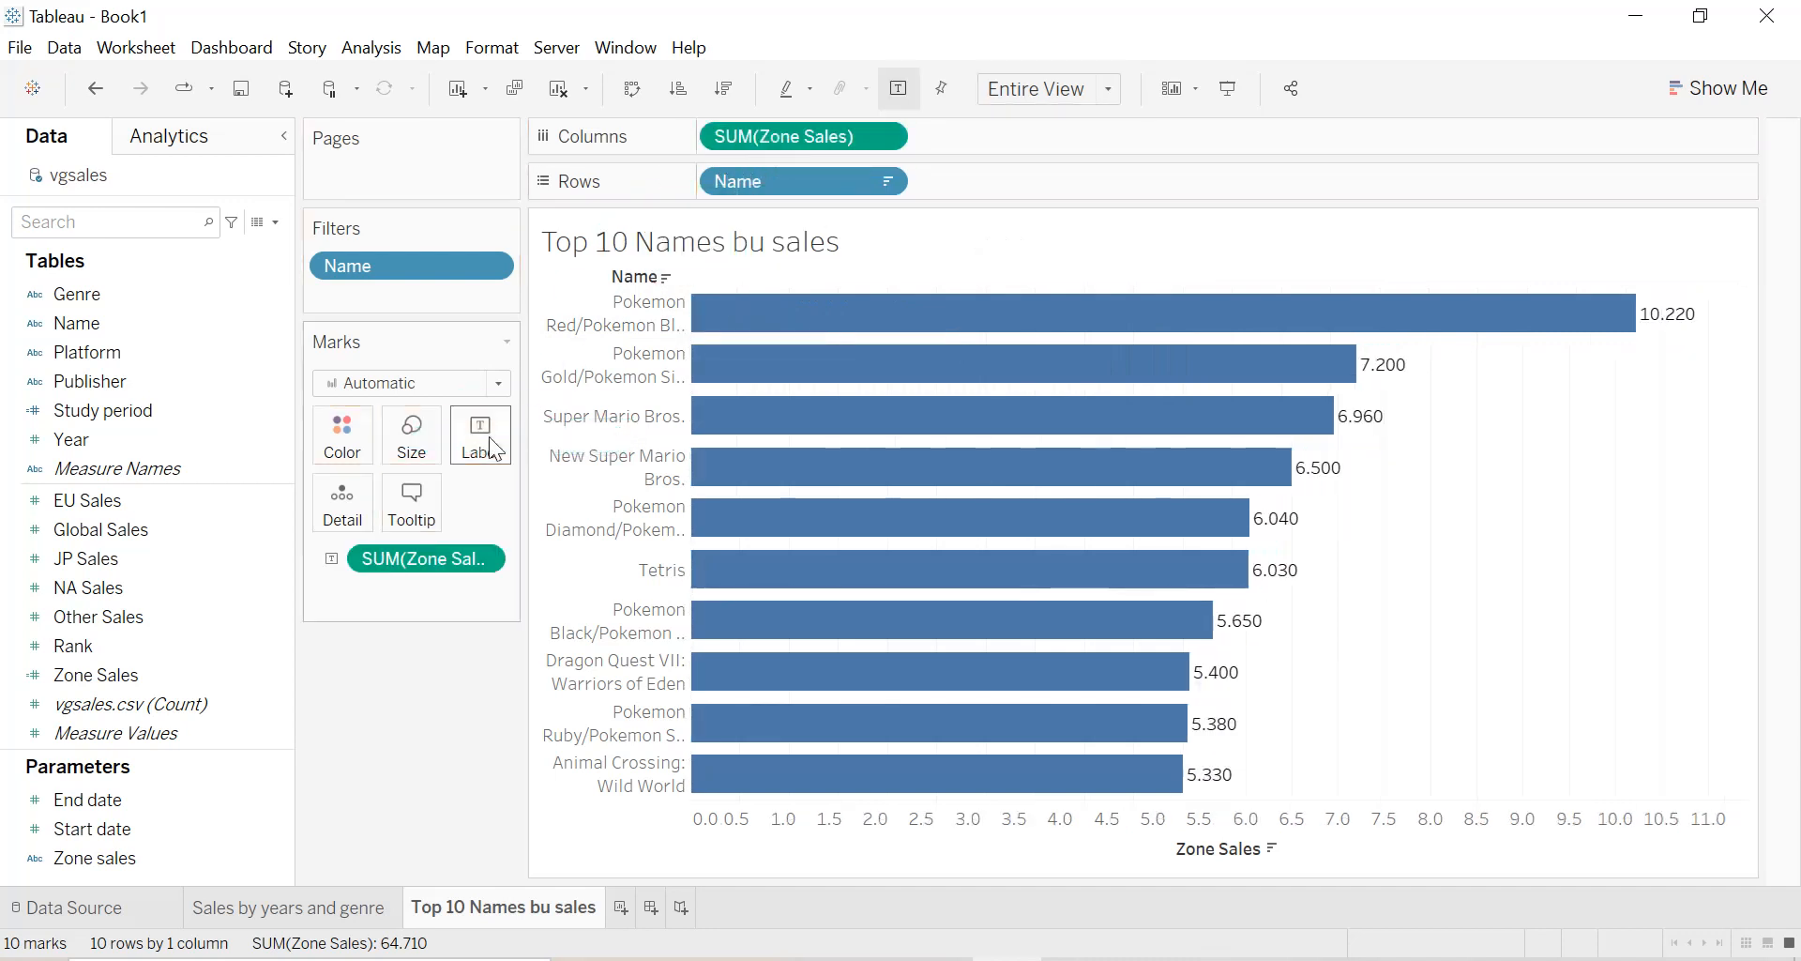
Recolor the chart's bars bright blue.
{"action": "left_click", "coordinate": [341, 437]}
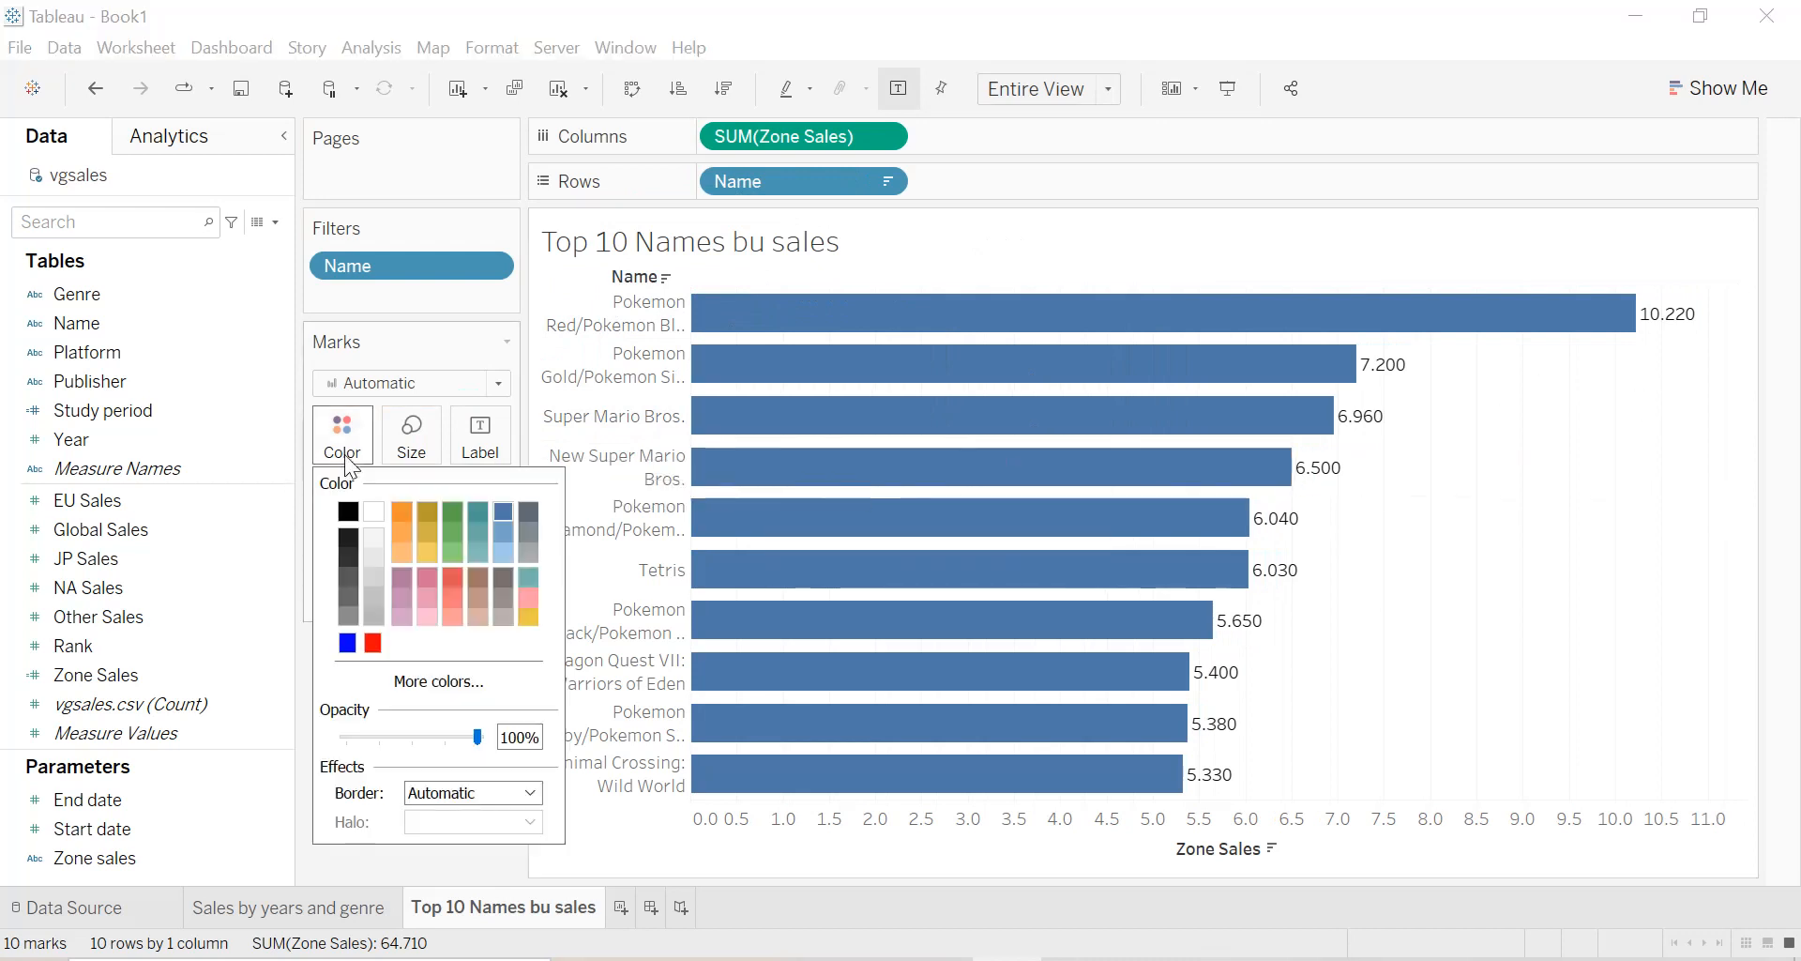
{"action": "left_click", "coordinate": [347, 643]}
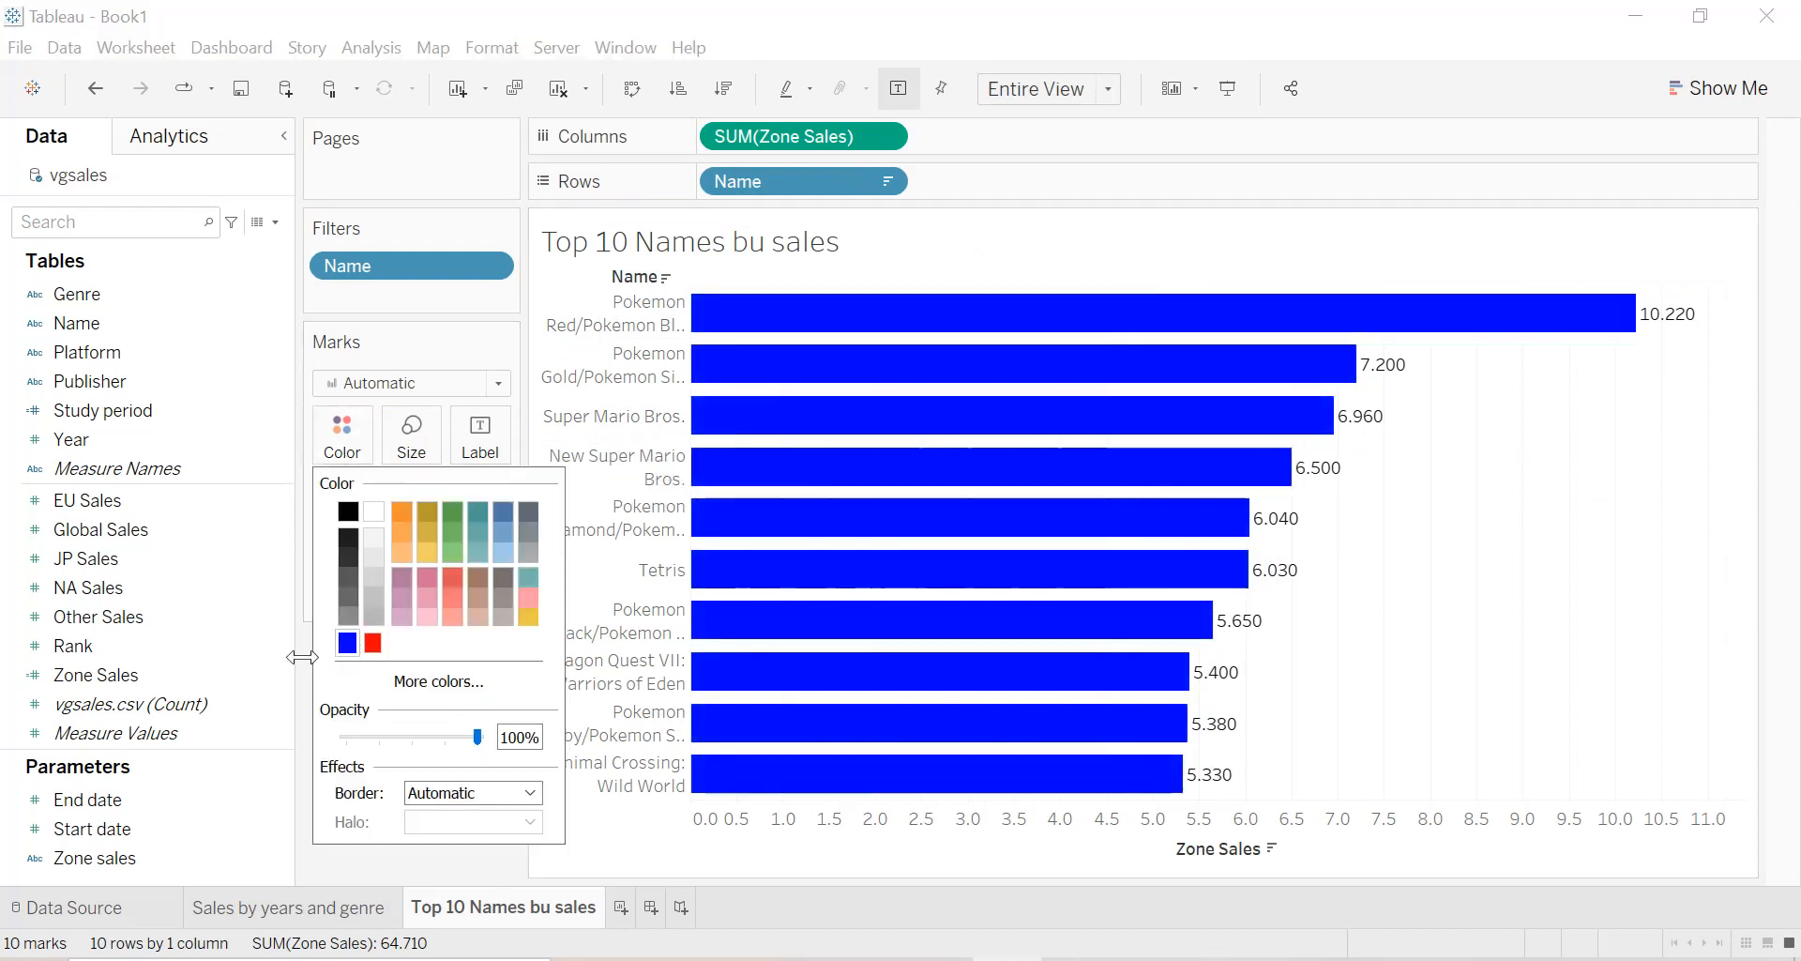
{"action": "left_click", "coordinate": [1548, 587]}
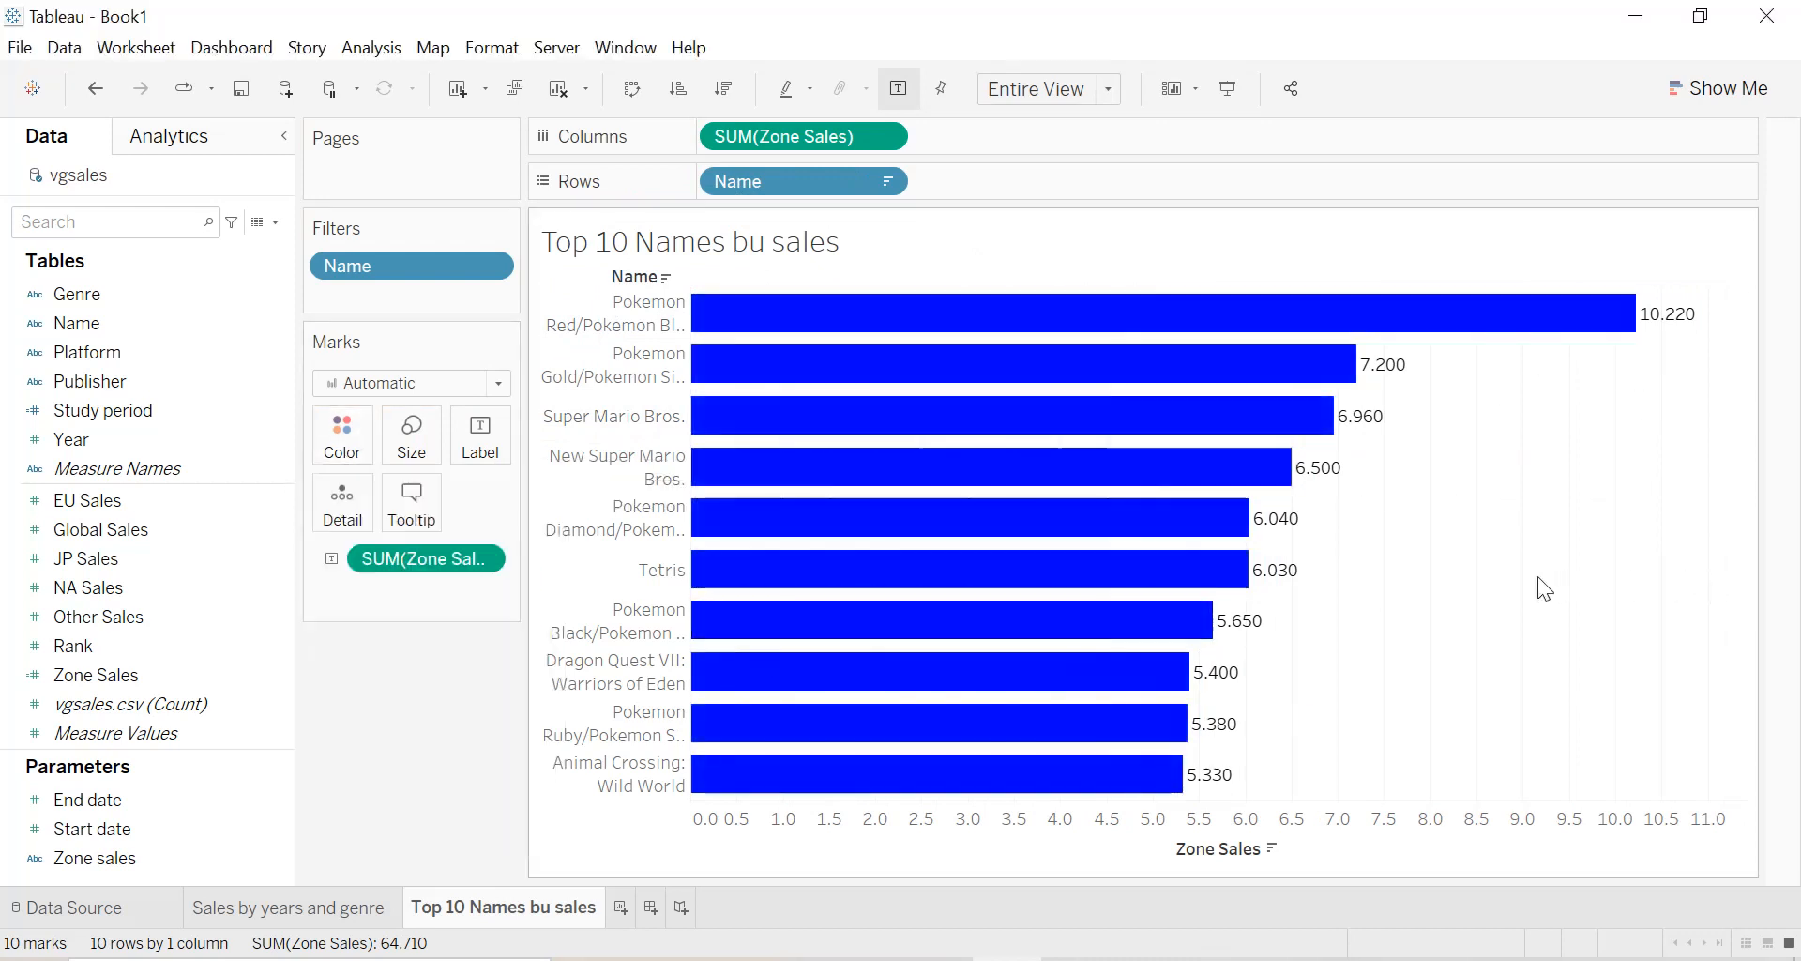
Clear the Zone Sales axis title and widen the name header column so the game titles fit better.
{"action": "right_click", "coordinate": [1221, 842]}
{"action": "left_click", "coordinate": [1291, 654]}
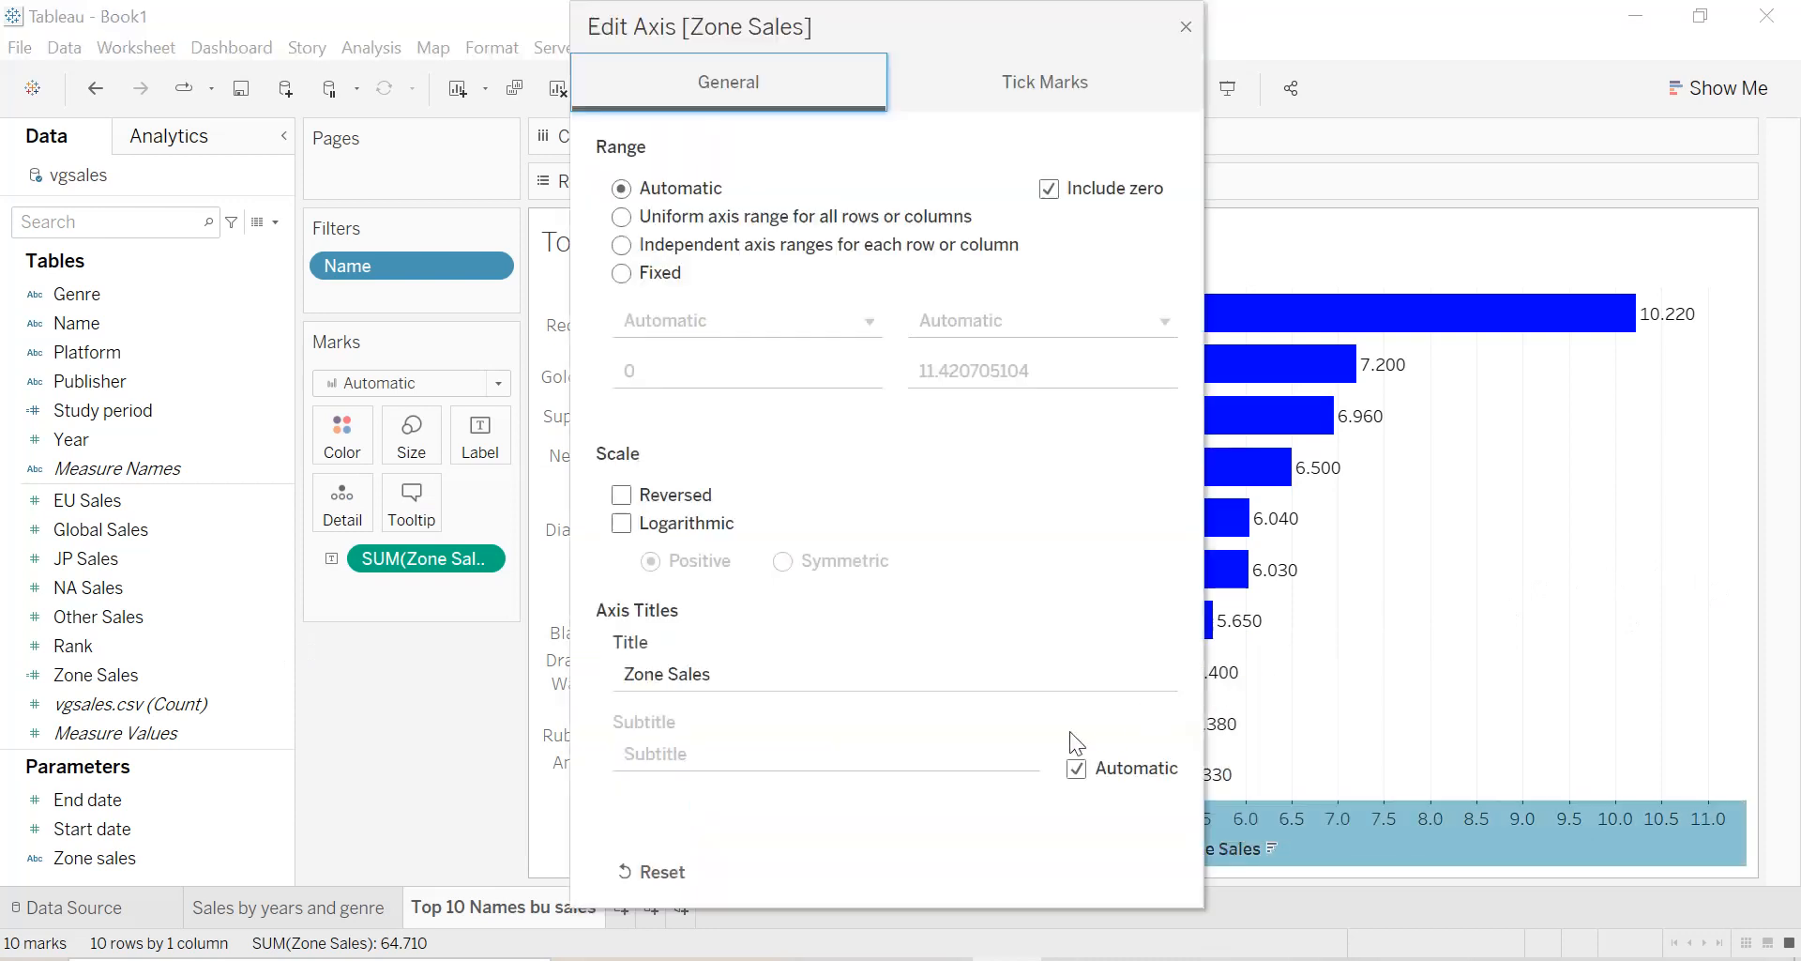
{"action": "left_click", "coordinate": [741, 673]}
{"action": "key", "text": "BackSpace"}
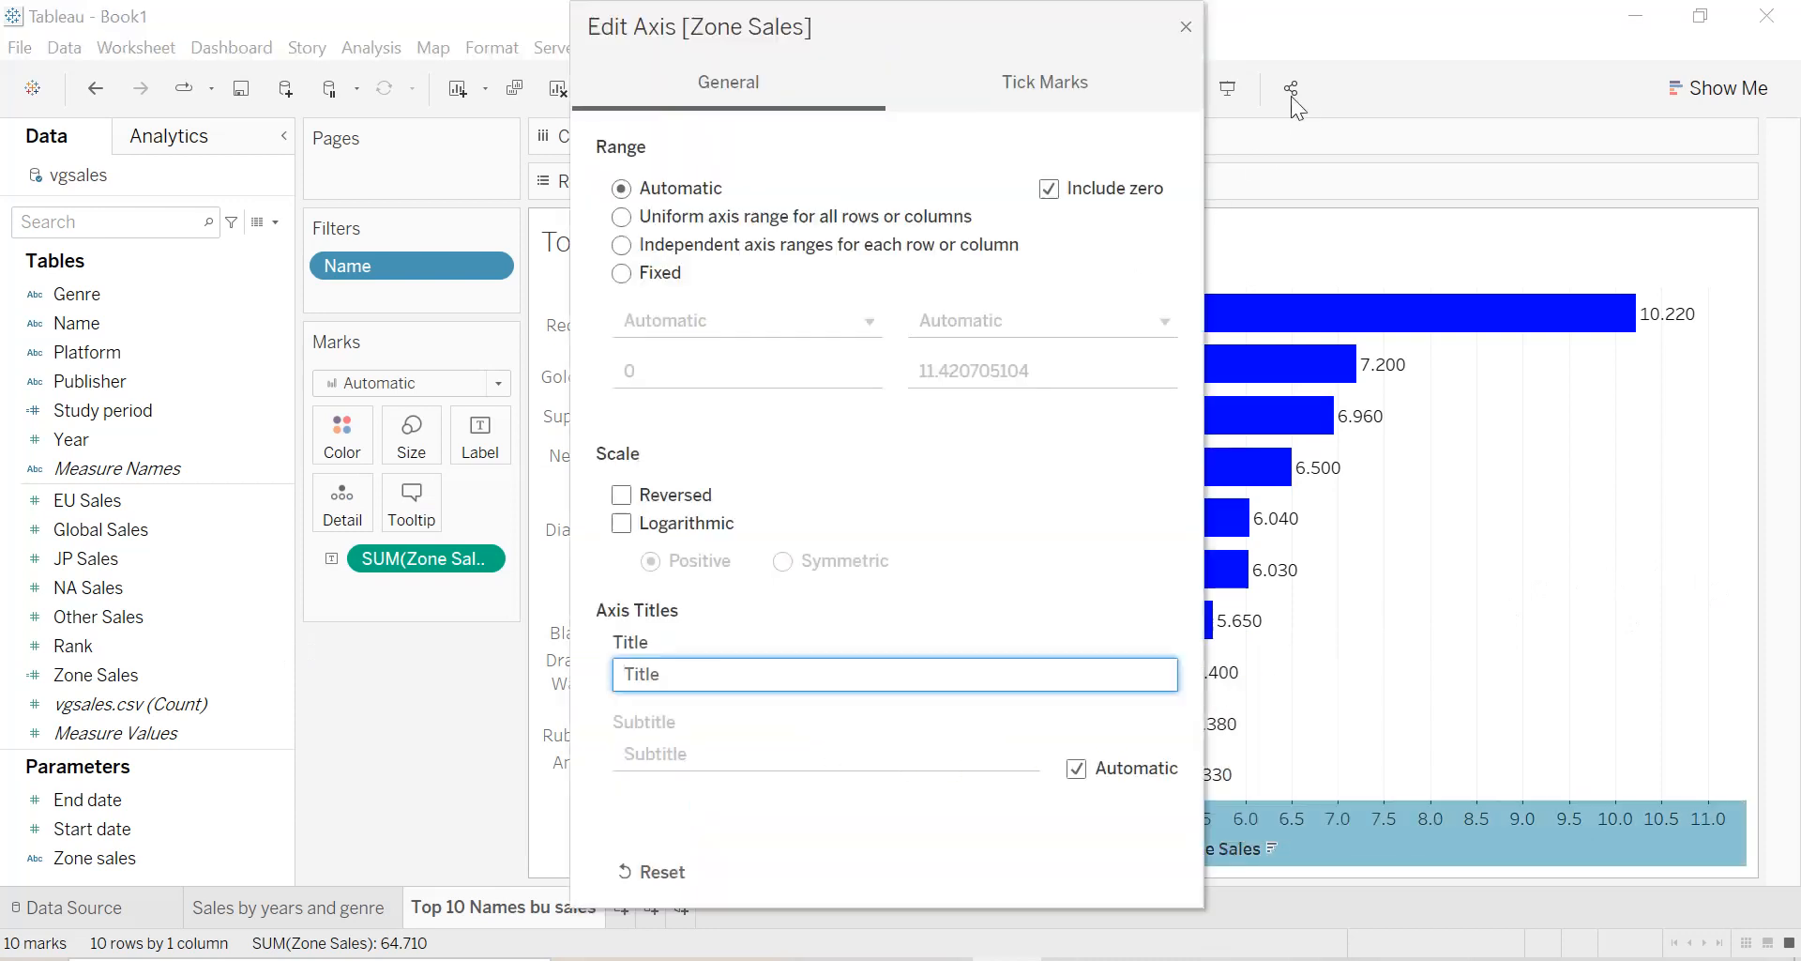
{"action": "left_click", "coordinate": [1184, 27]}
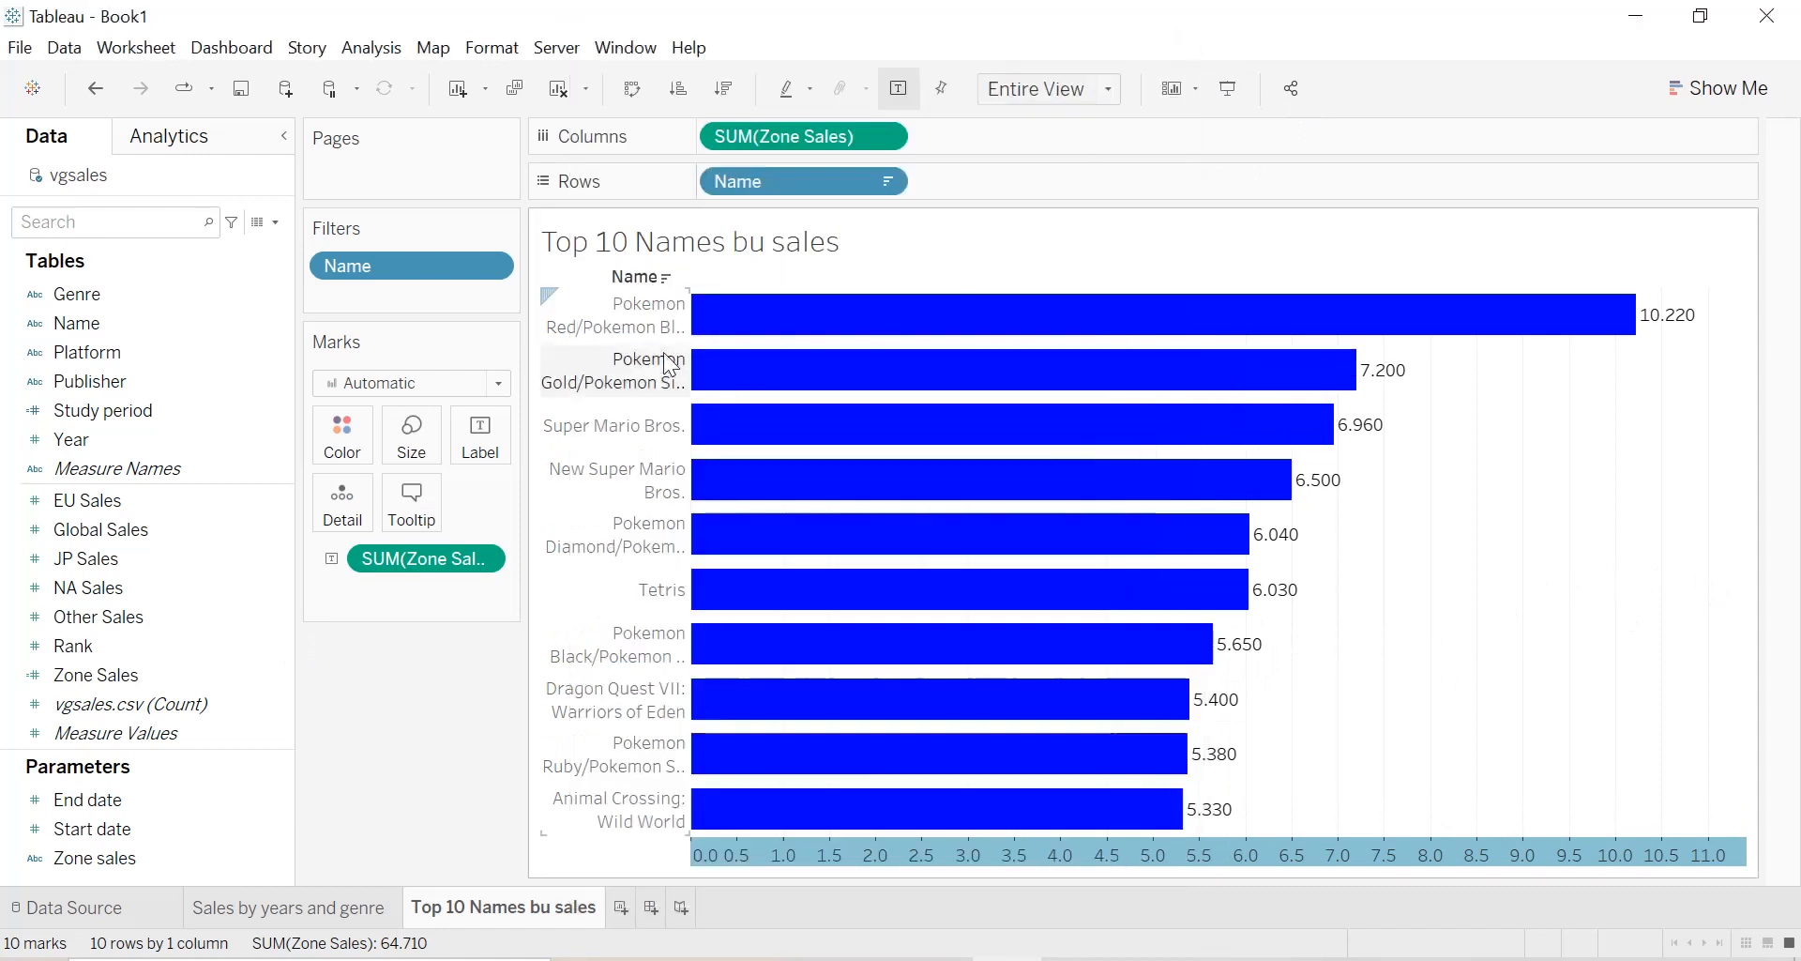
{"action": "left_click_drag", "start_coordinate": [691, 366], "coordinate": [760, 366]}
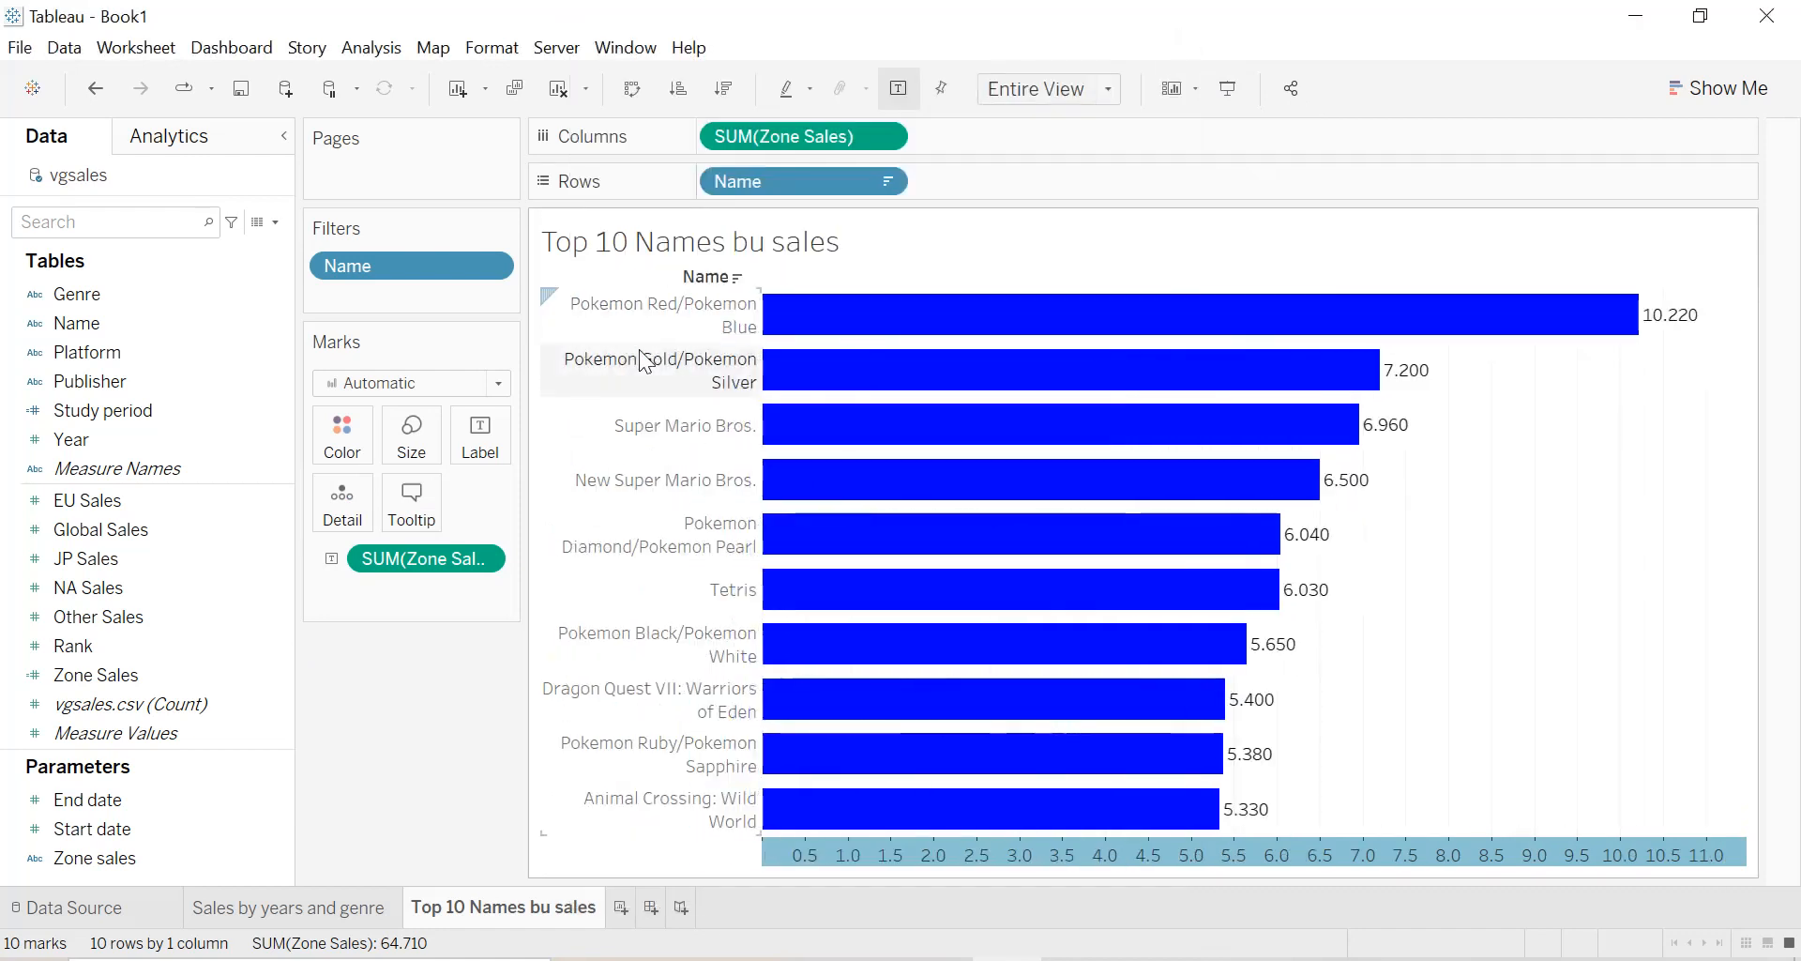
{"action": "left_click_drag", "start_coordinate": [762, 347], "coordinate": [779, 349]}
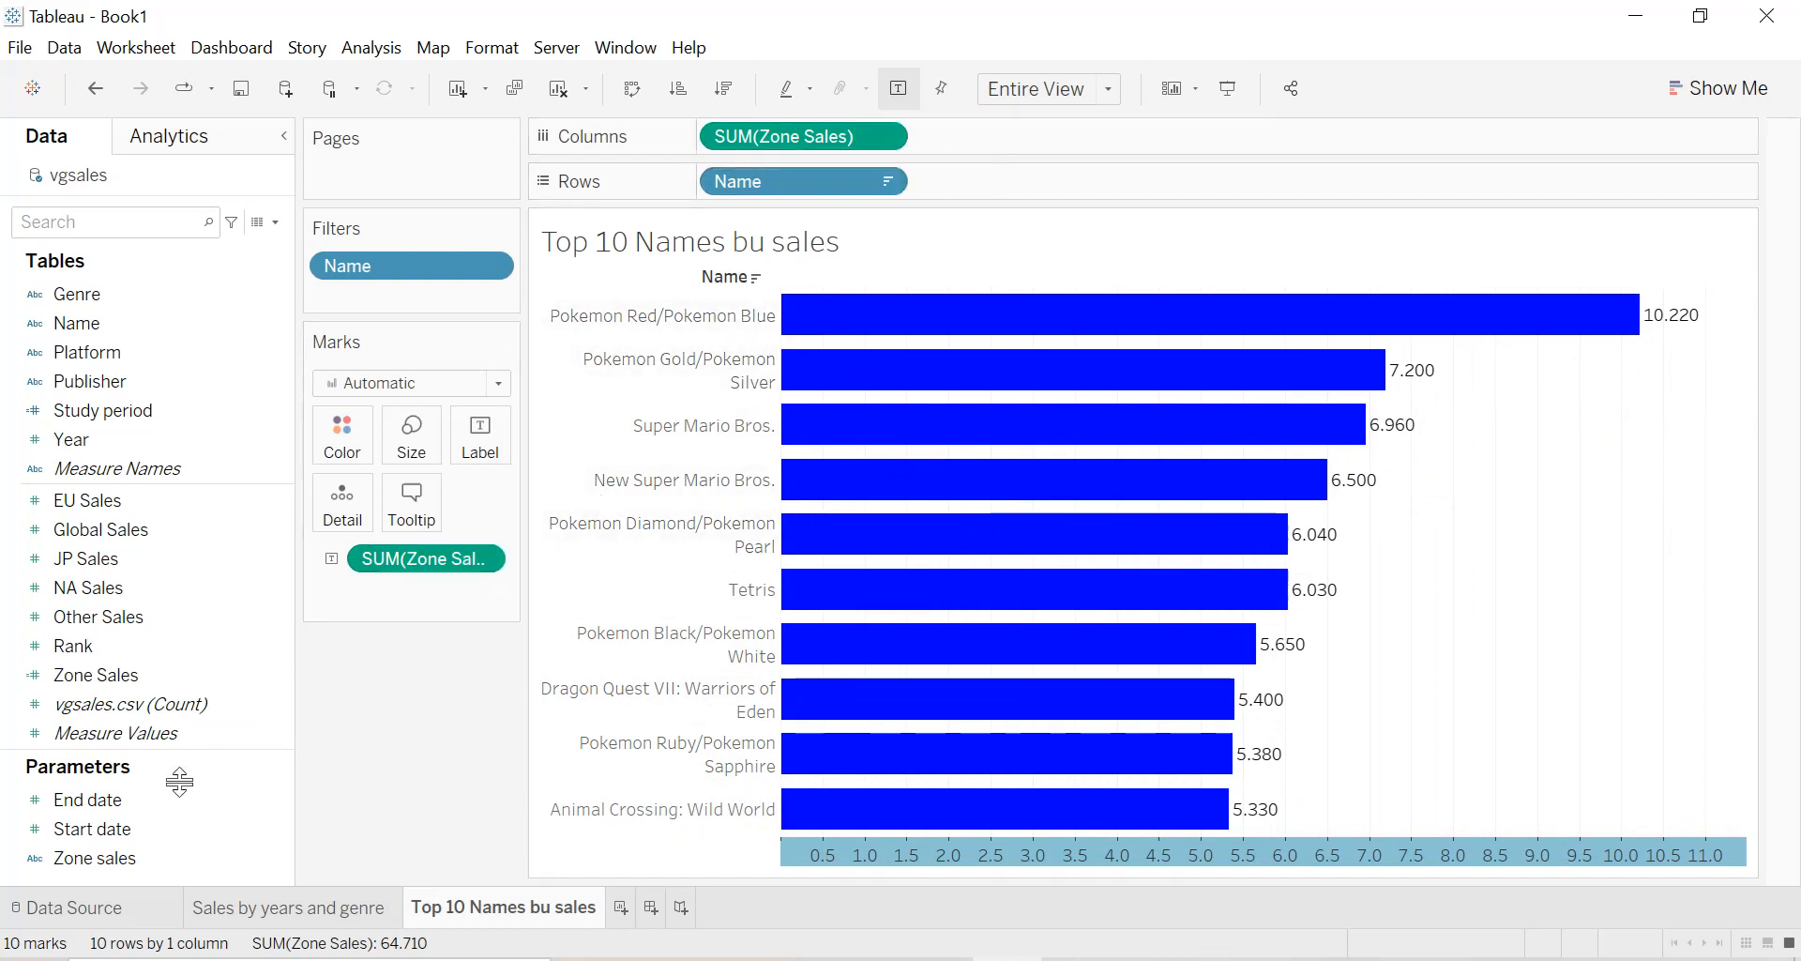
Show the Zone sales parameter control on the sheet, try NA Sales, and set it to EU Sales.
{"action": "left_click", "coordinate": [279, 861]}
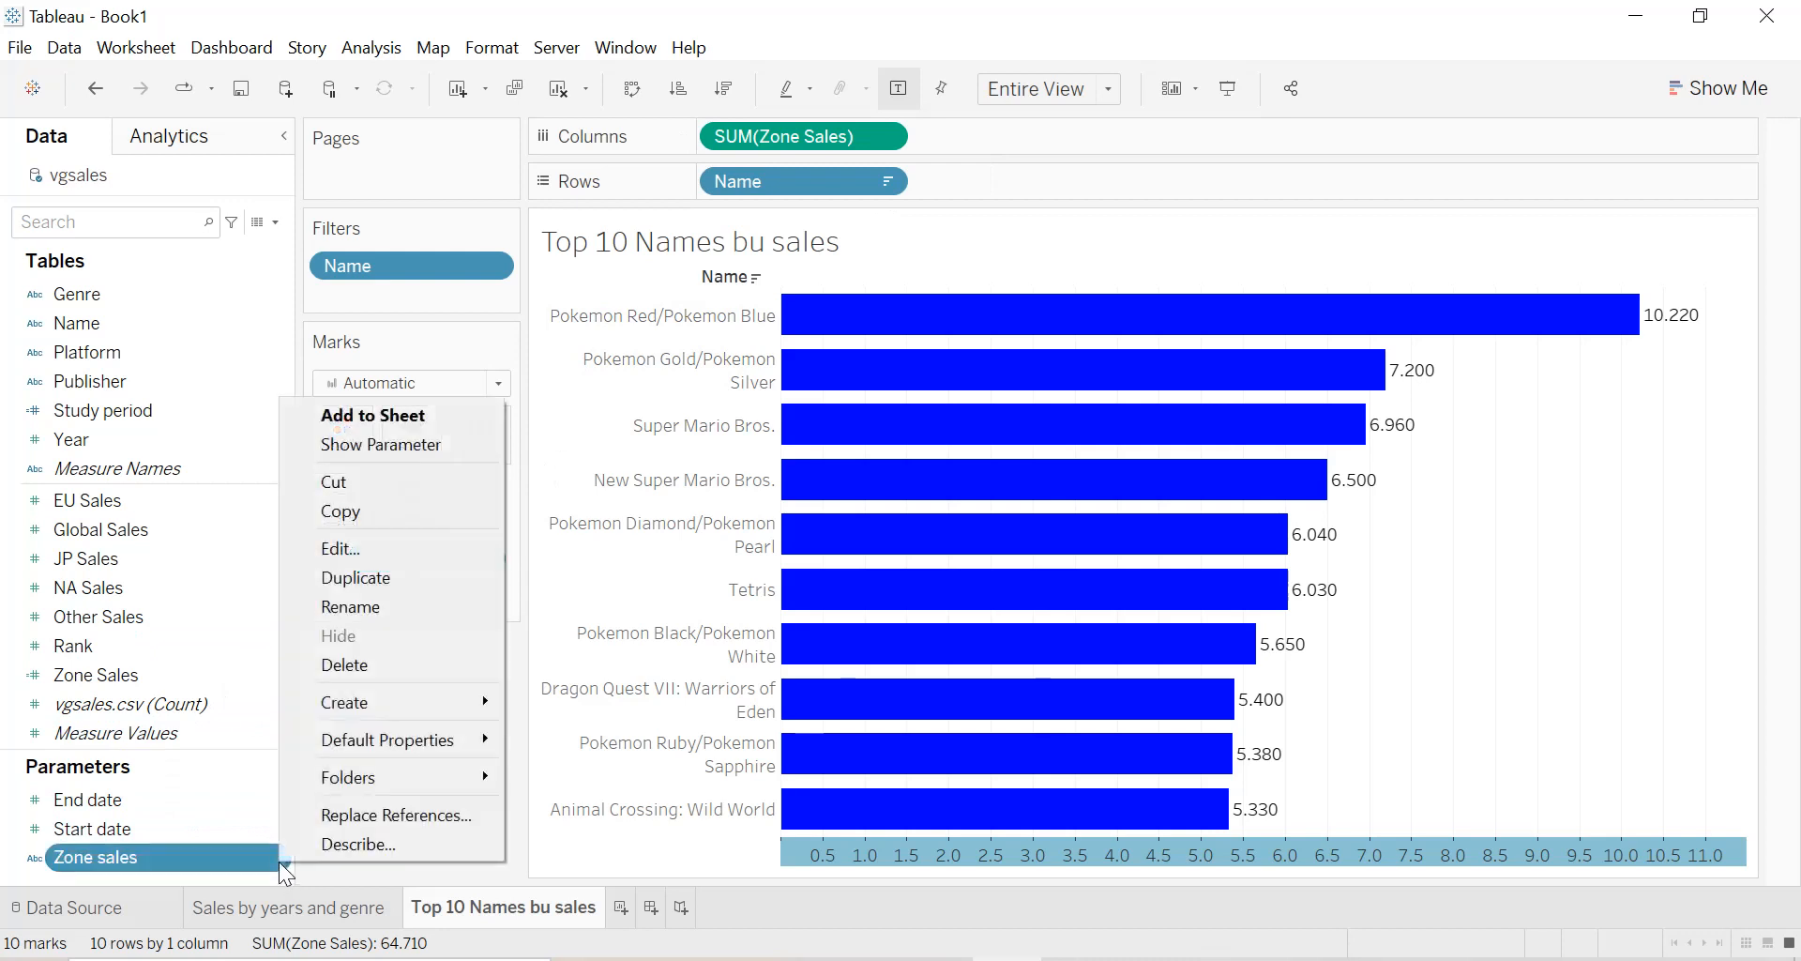
{"action": "left_click", "coordinate": [366, 441]}
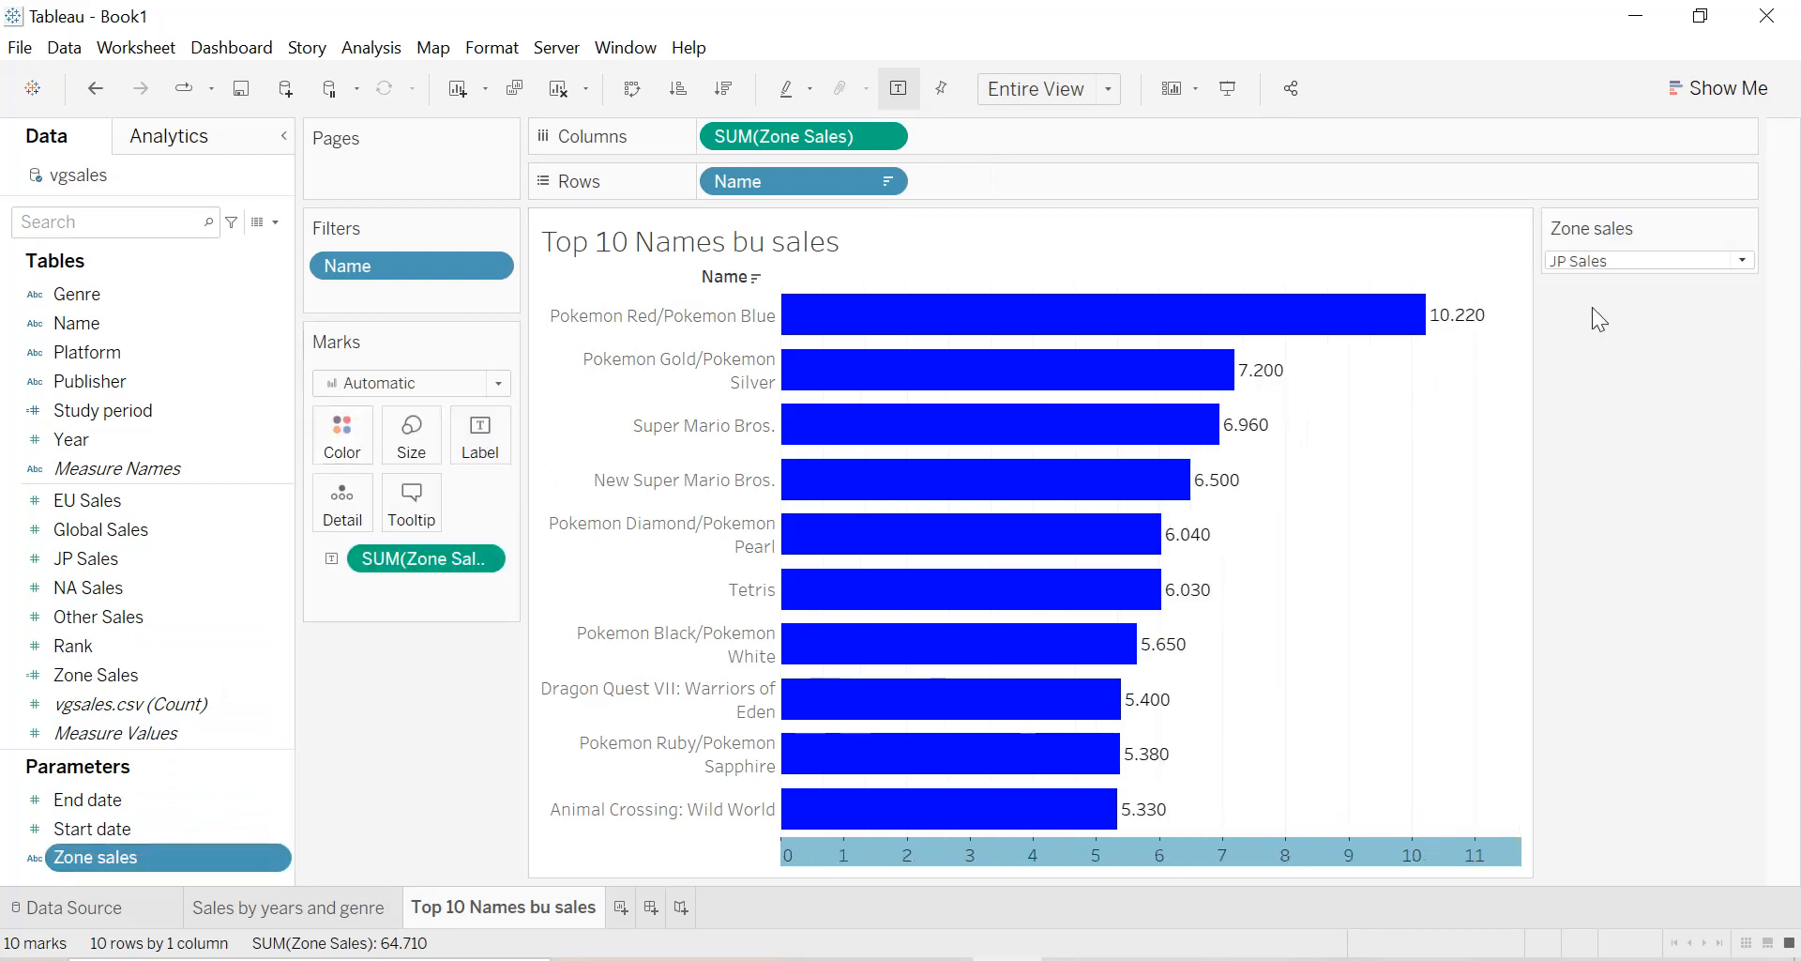
{"action": "left_click", "coordinate": [1614, 266]}
{"action": "left_click", "coordinate": [1601, 355]}
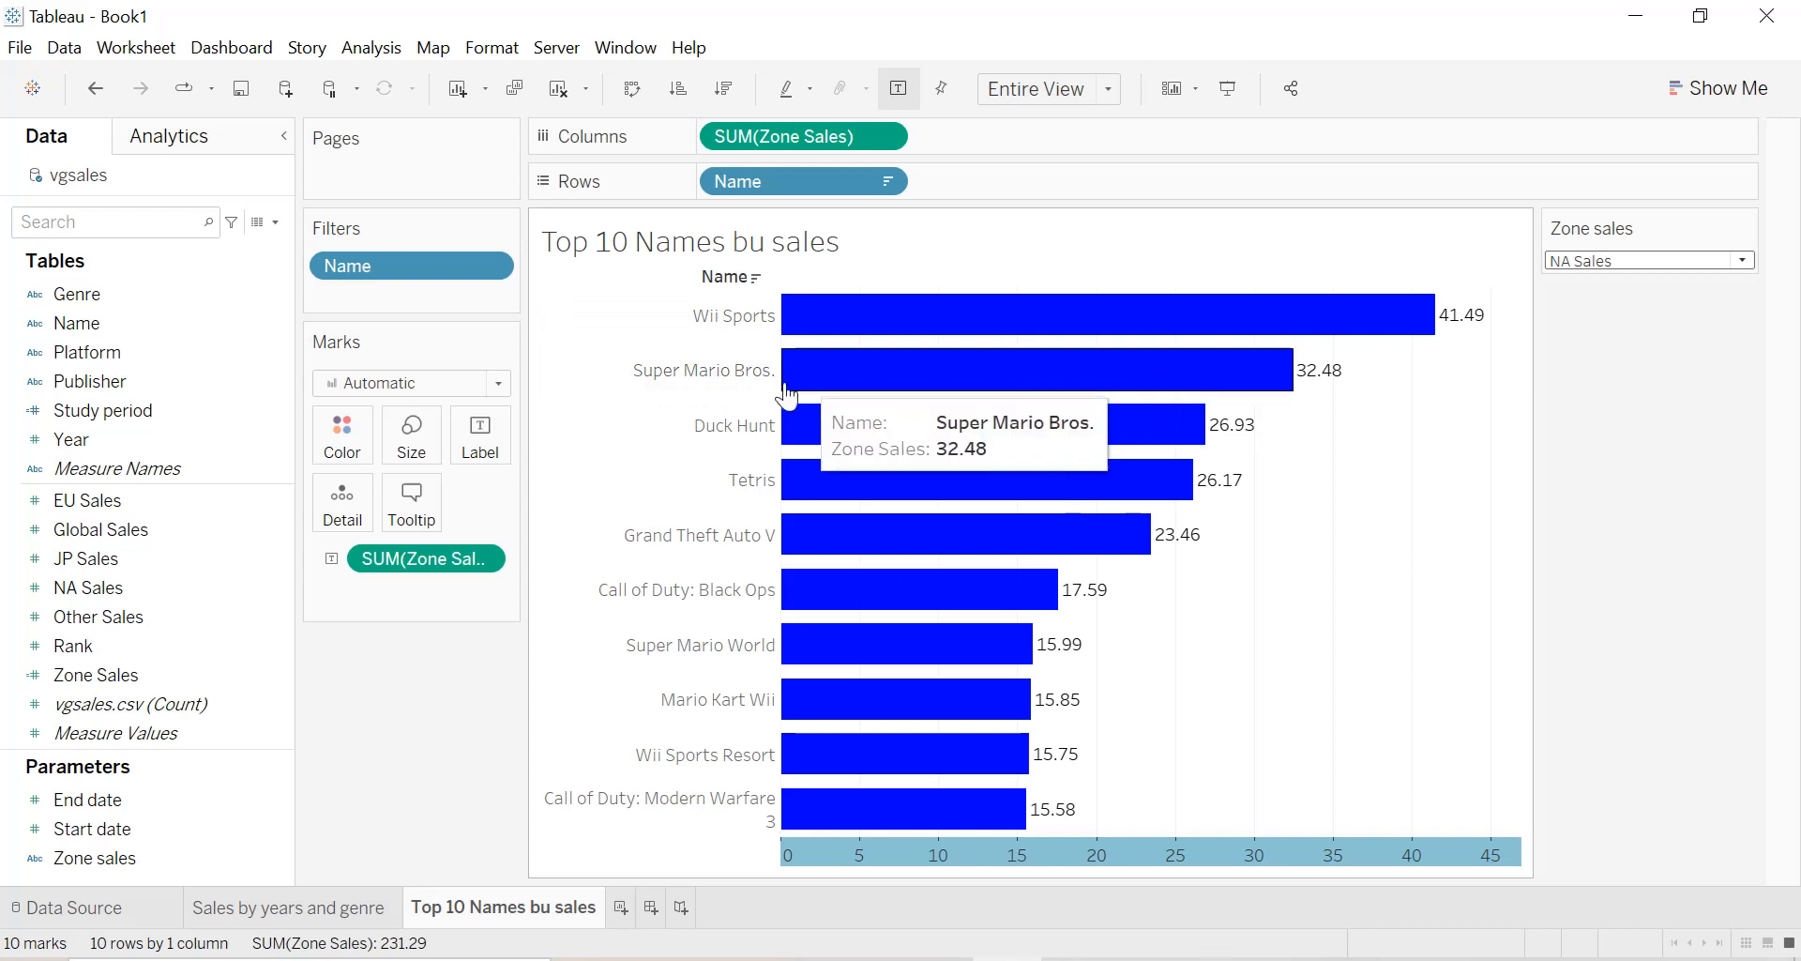
{"action": "left_click", "coordinate": [1659, 263]}
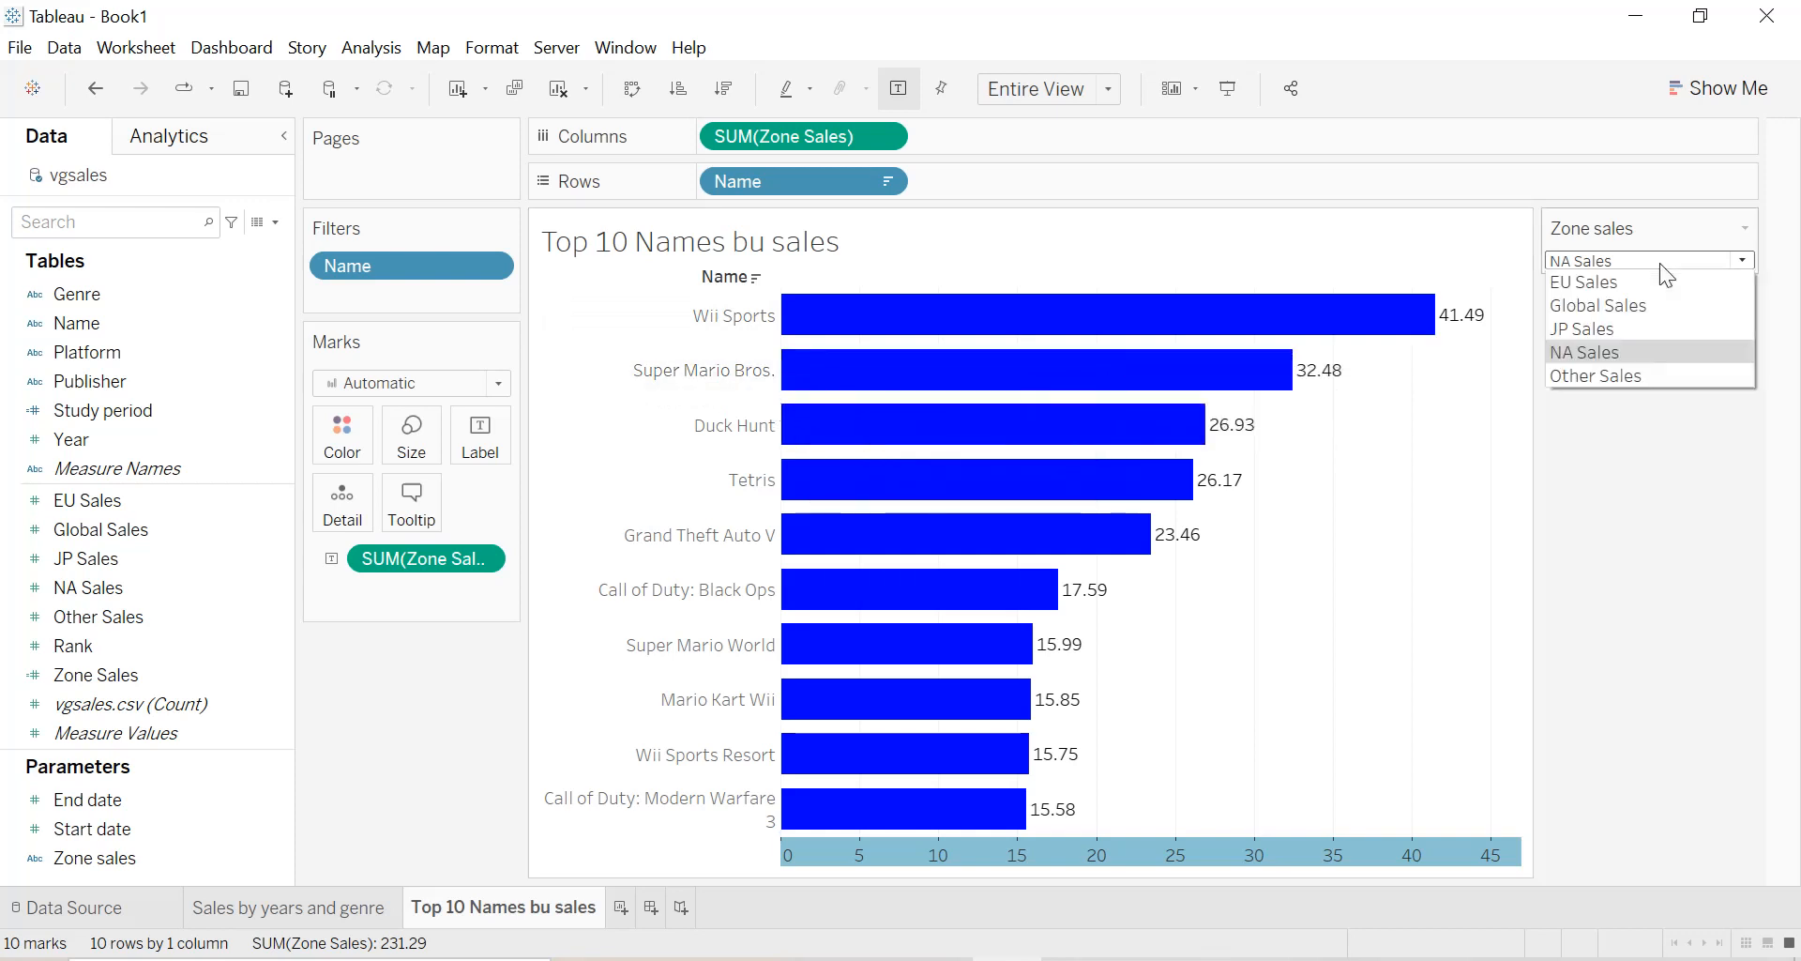
{"action": "left_click", "coordinate": [1617, 285]}
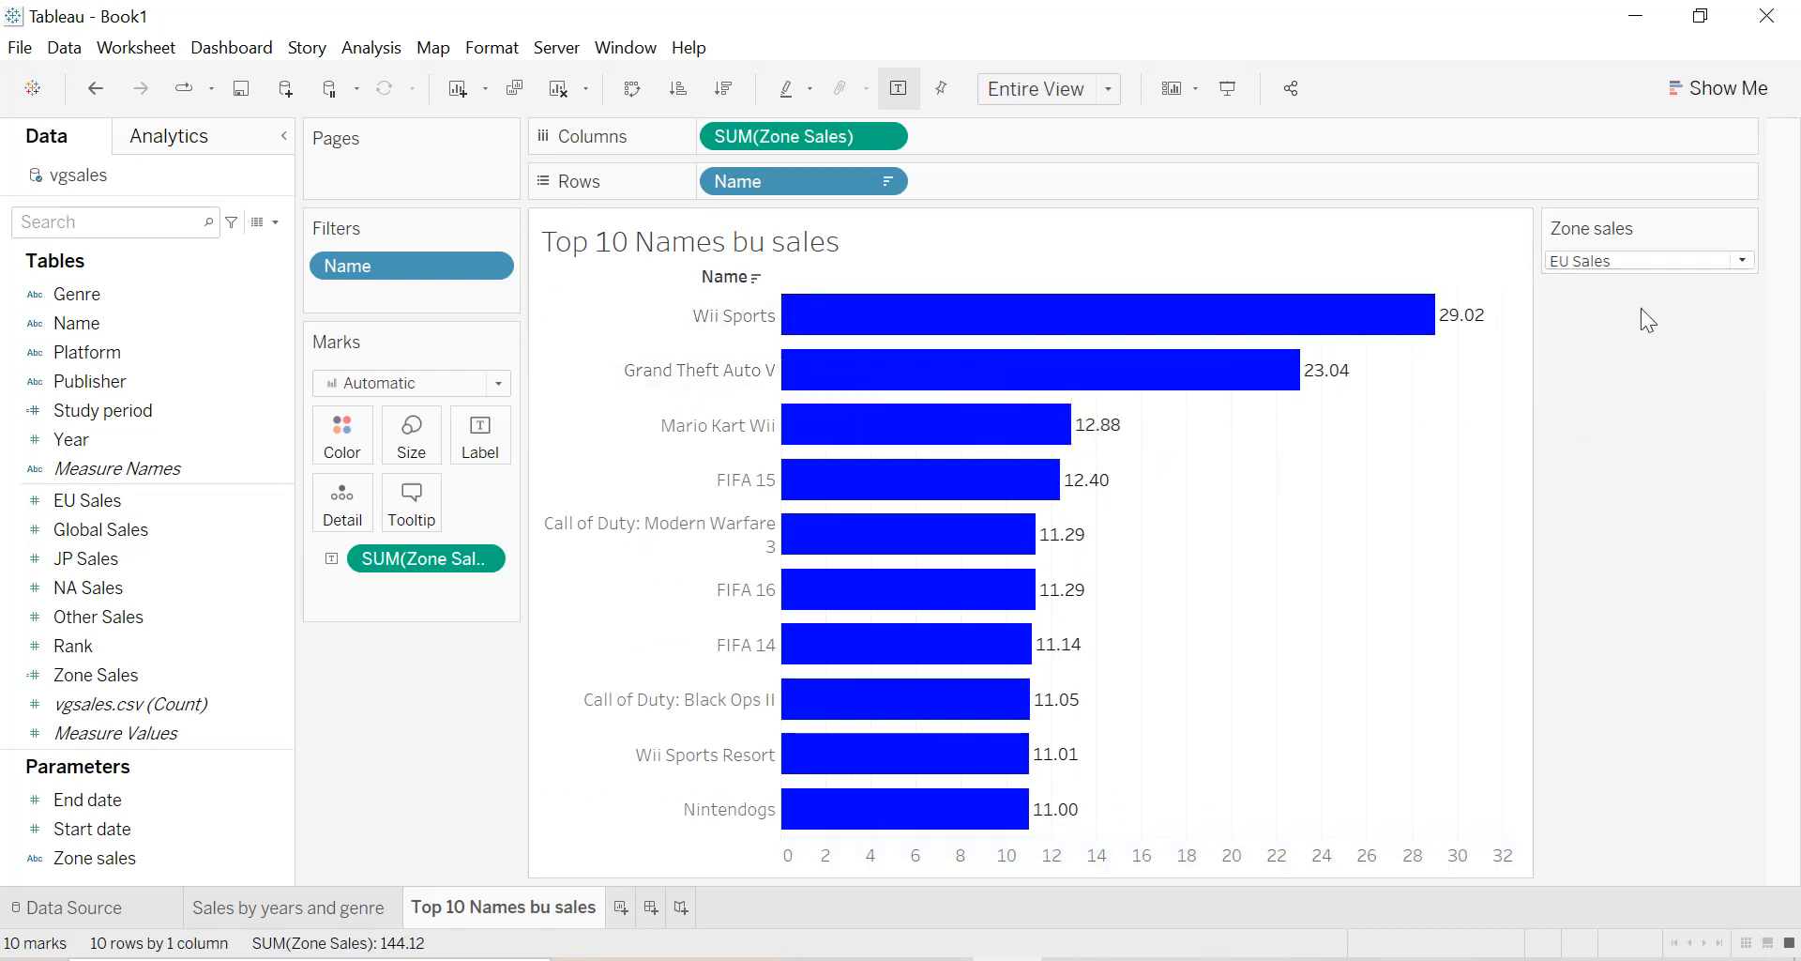
Add Study period as a filter on the sheet, keeping only the value 1.
{"action": "left_click", "coordinate": [47, 413]}
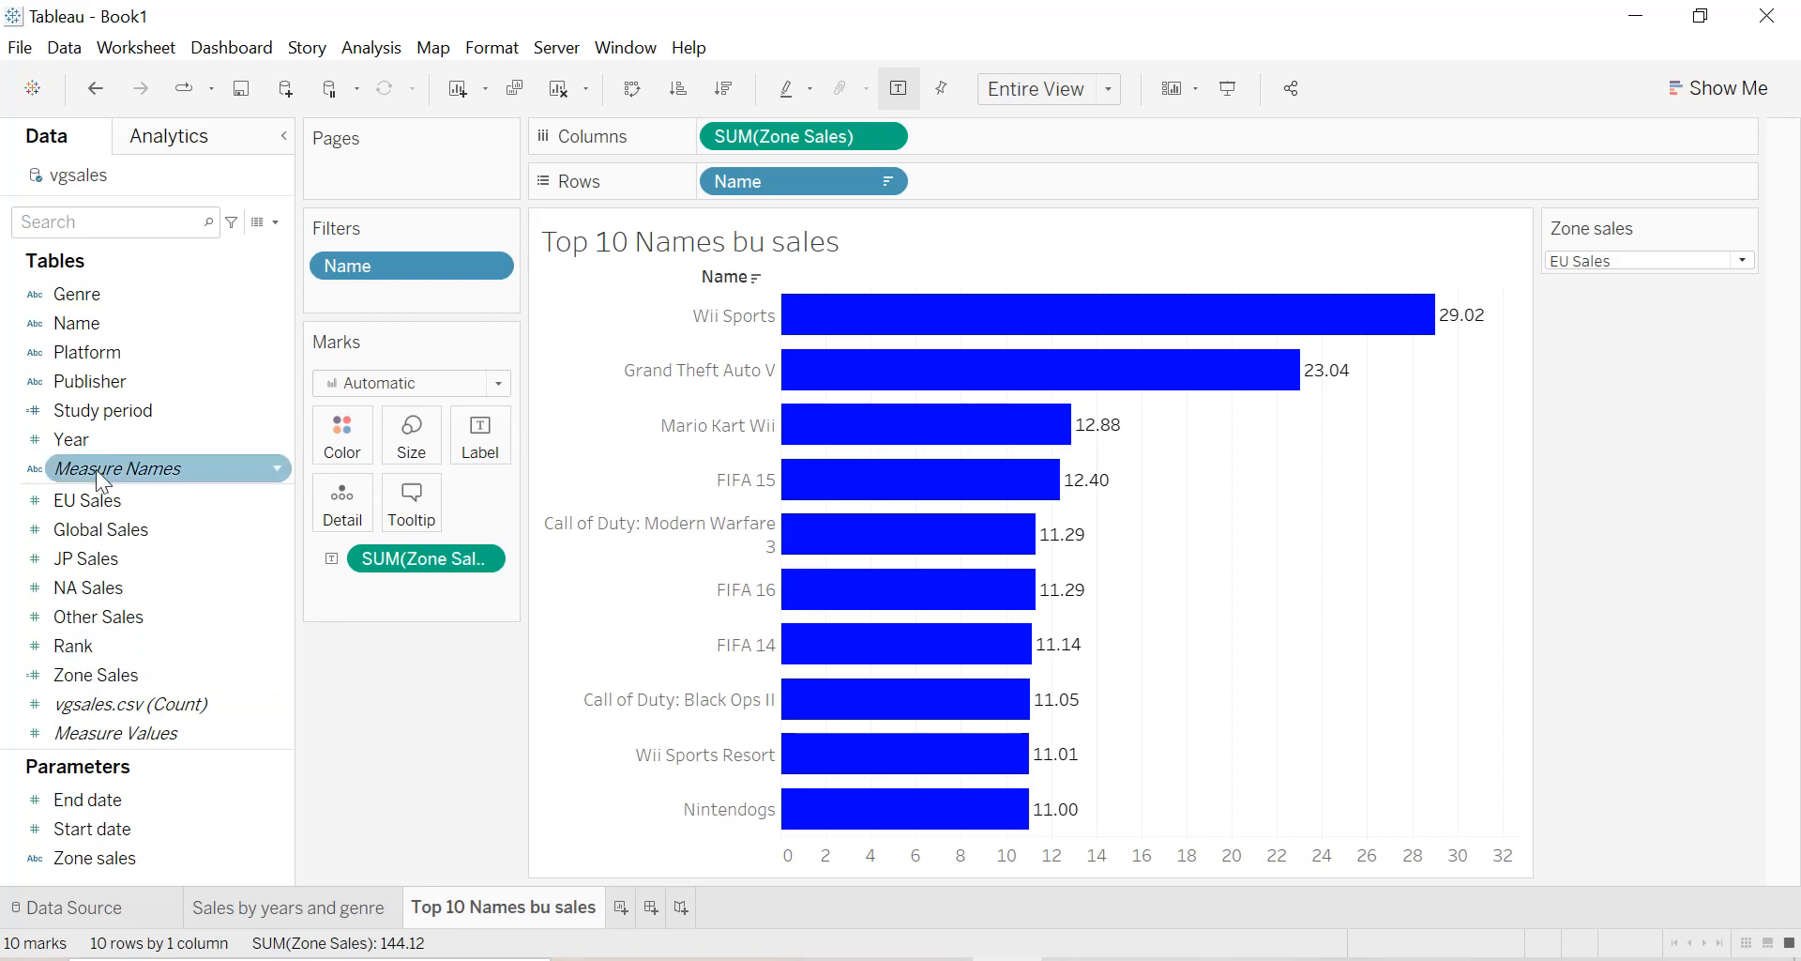
{"action": "left_click_drag", "start_coordinate": [97, 422], "coordinate": [369, 309]}
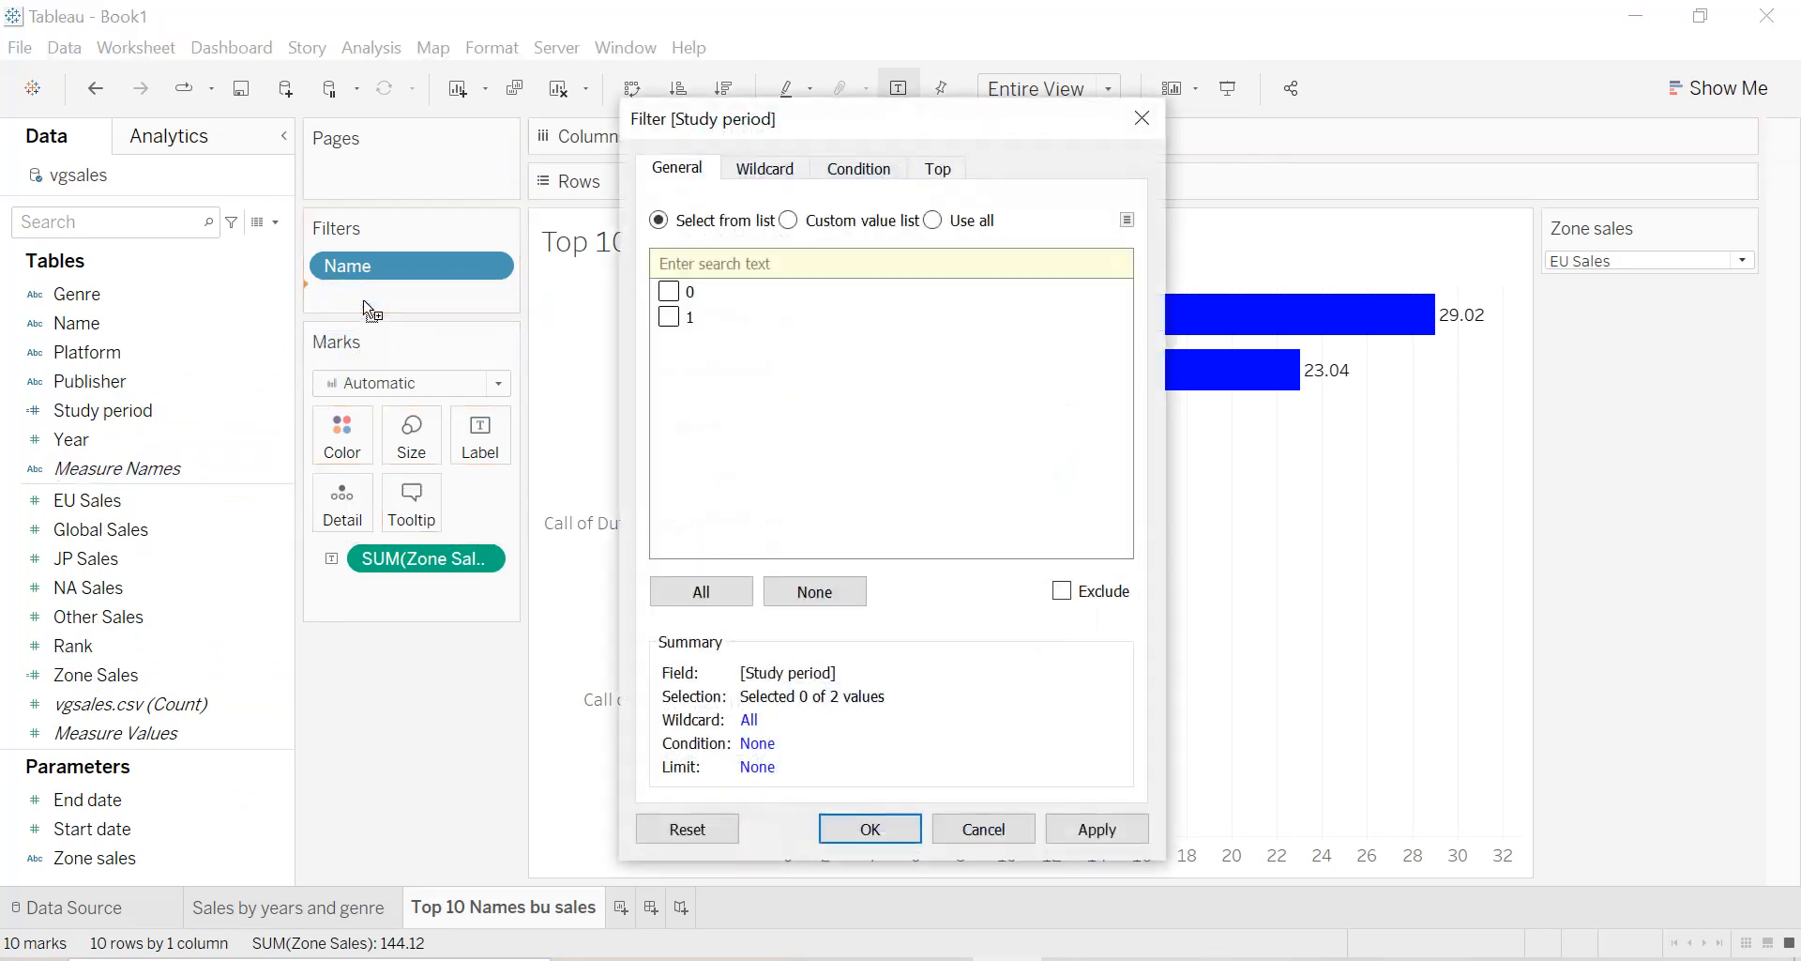
{"action": "left_click", "coordinate": [1101, 829]}
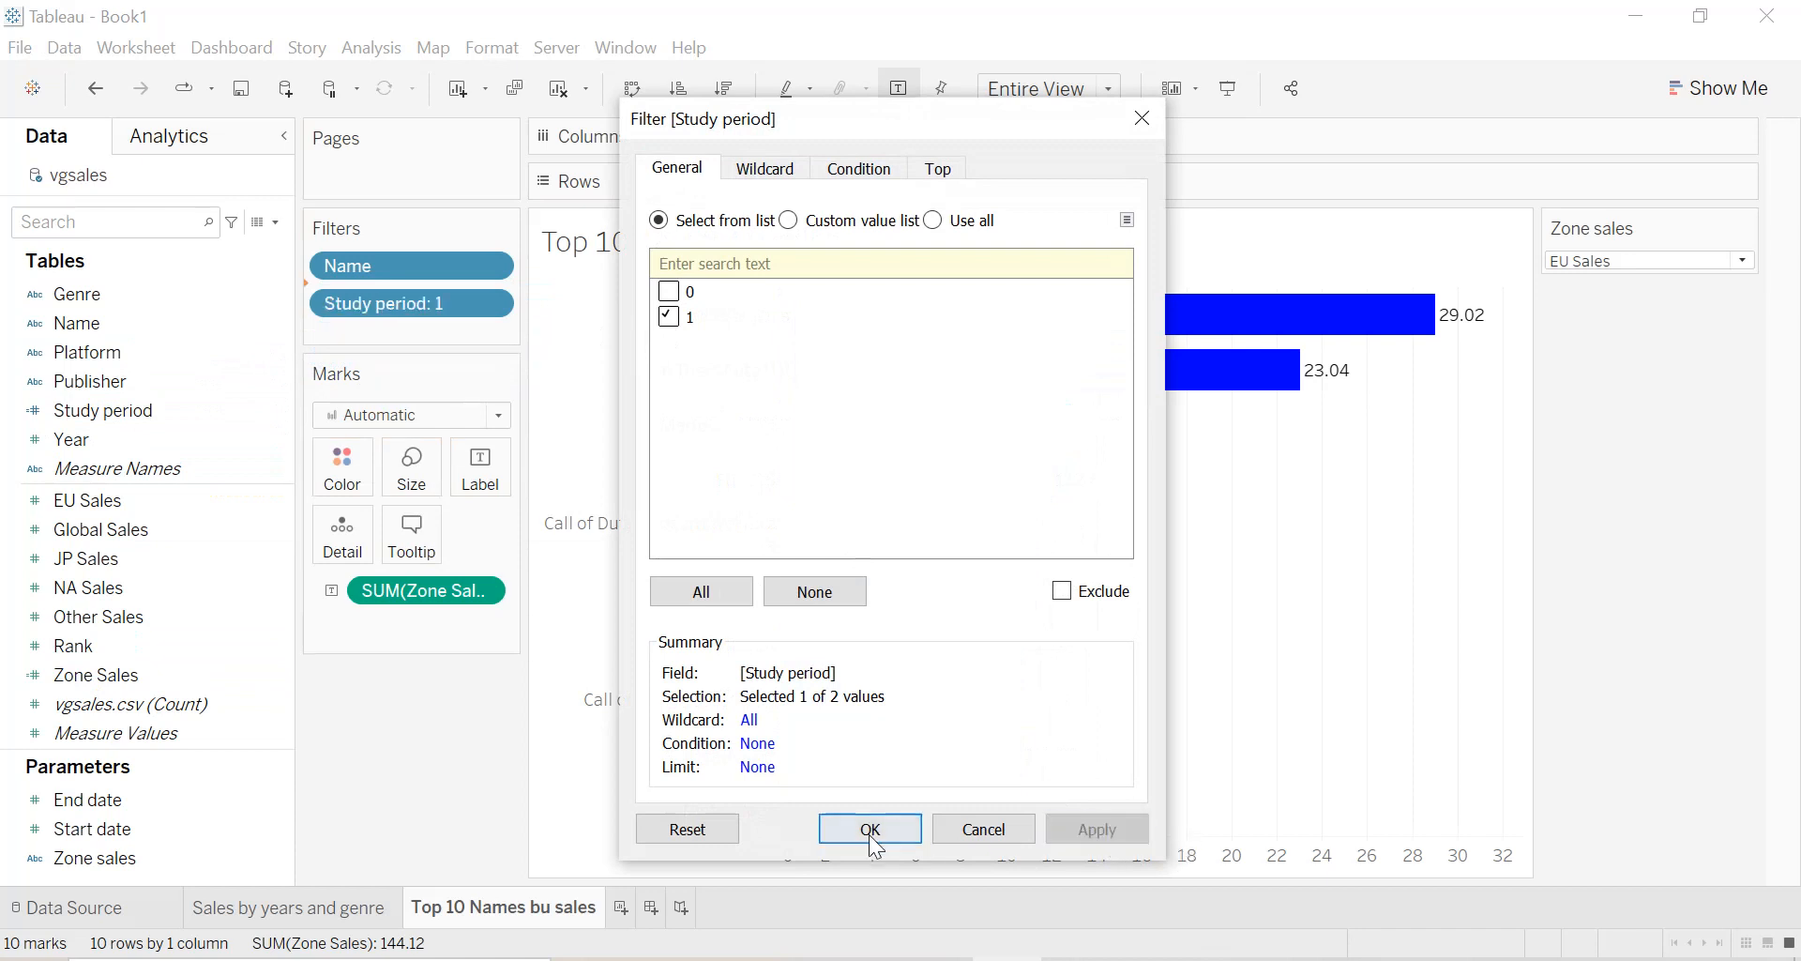
{"action": "left_click", "coordinate": [871, 830]}
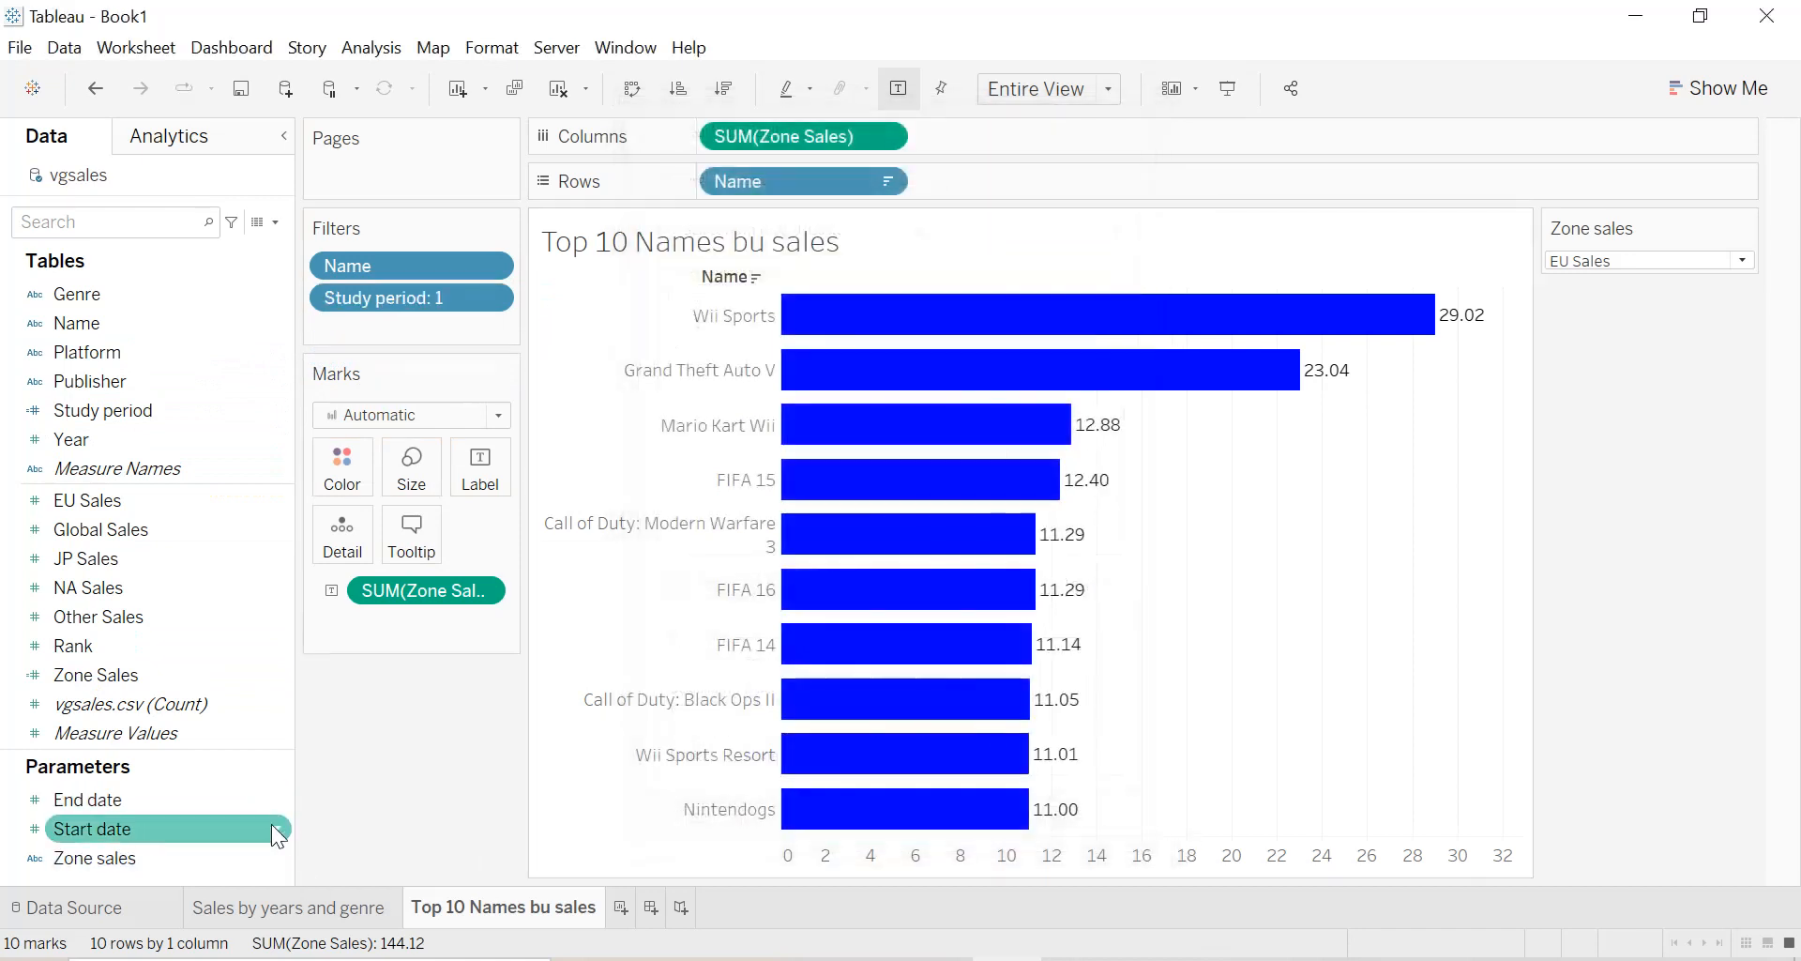
Show the Start date and End date parameter controls on the sheet.
{"action": "right_click", "coordinate": [275, 829]}
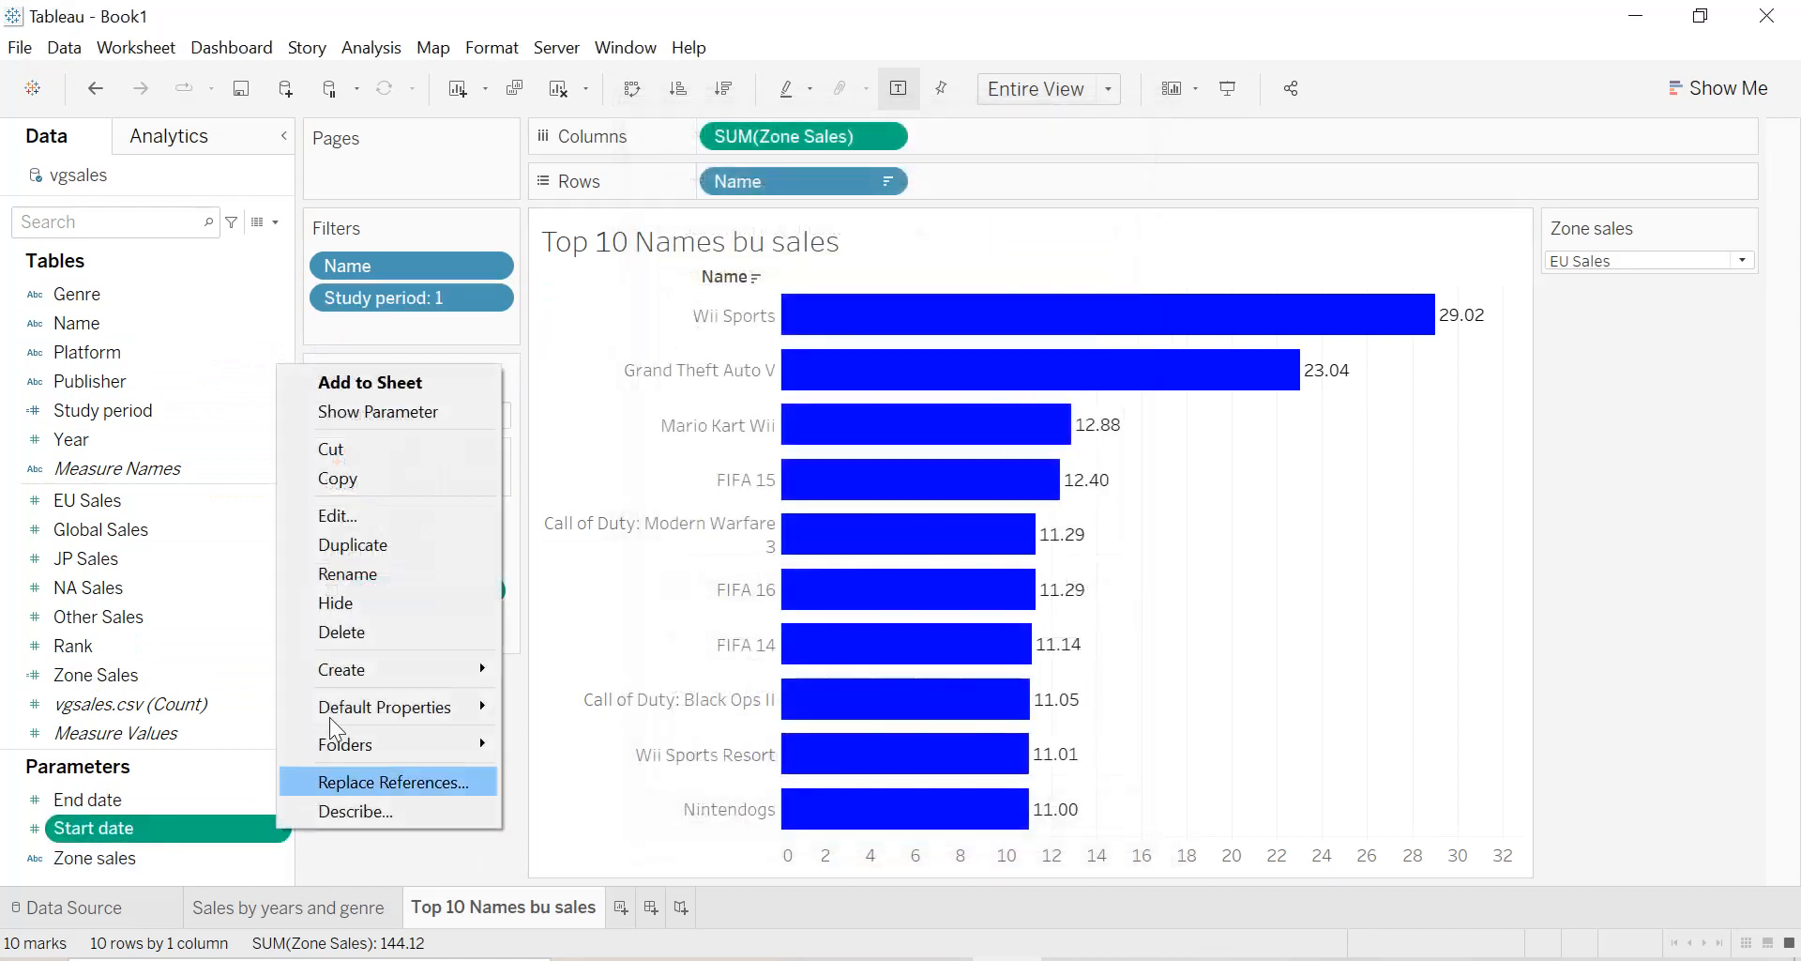
{"action": "left_click", "coordinate": [364, 418]}
{"action": "right_click", "coordinate": [280, 797]}
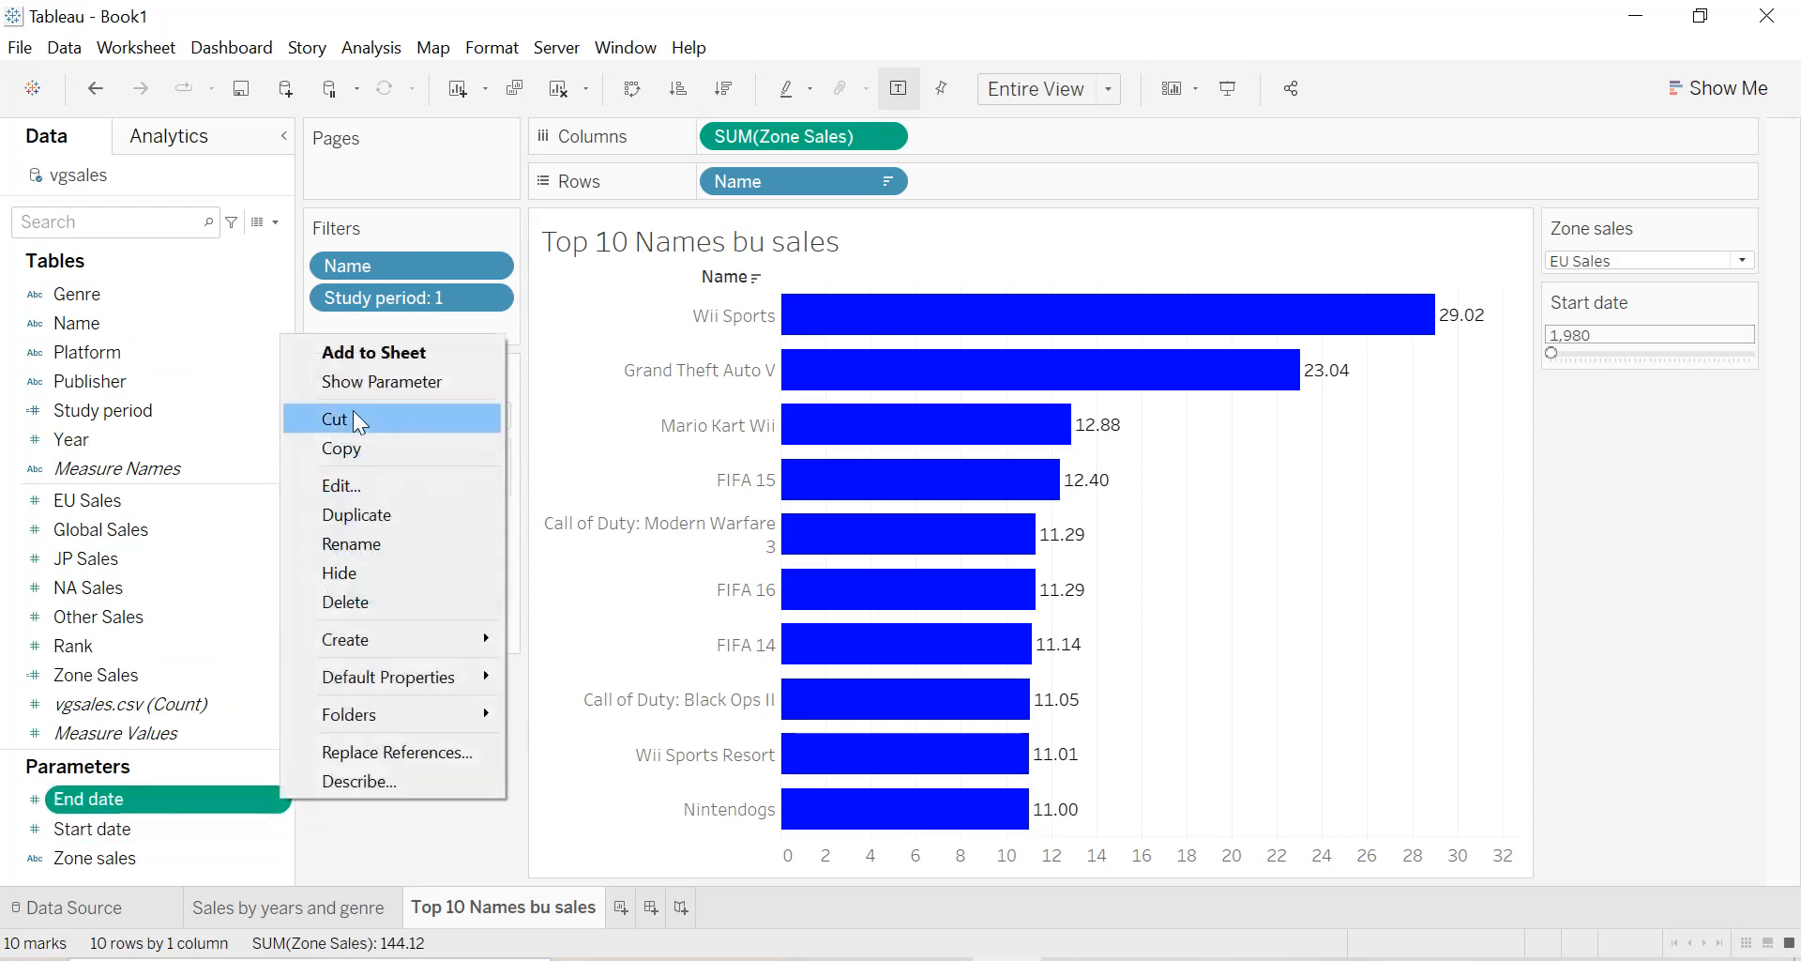
{"action": "left_click", "coordinate": [358, 381]}
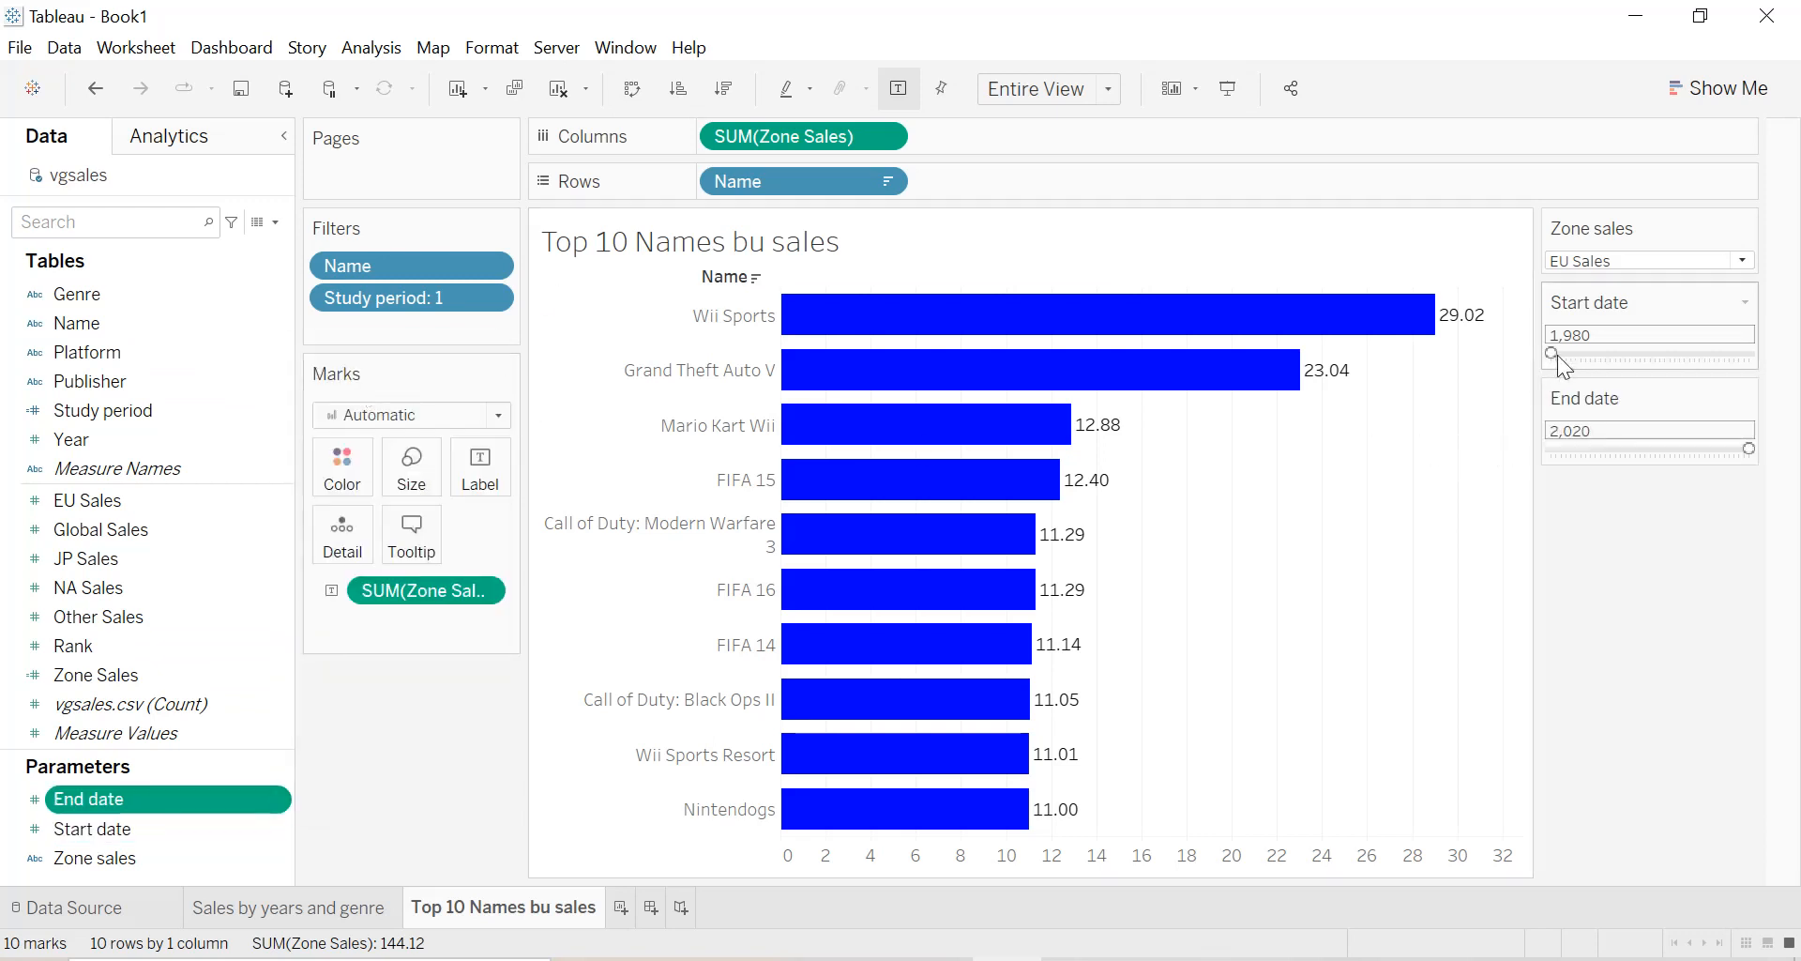
Try different study periods with the date parameters, finishing with Start date at 1987 and End date at 2020.
{"action": "left_click", "coordinate": [1638, 355]}
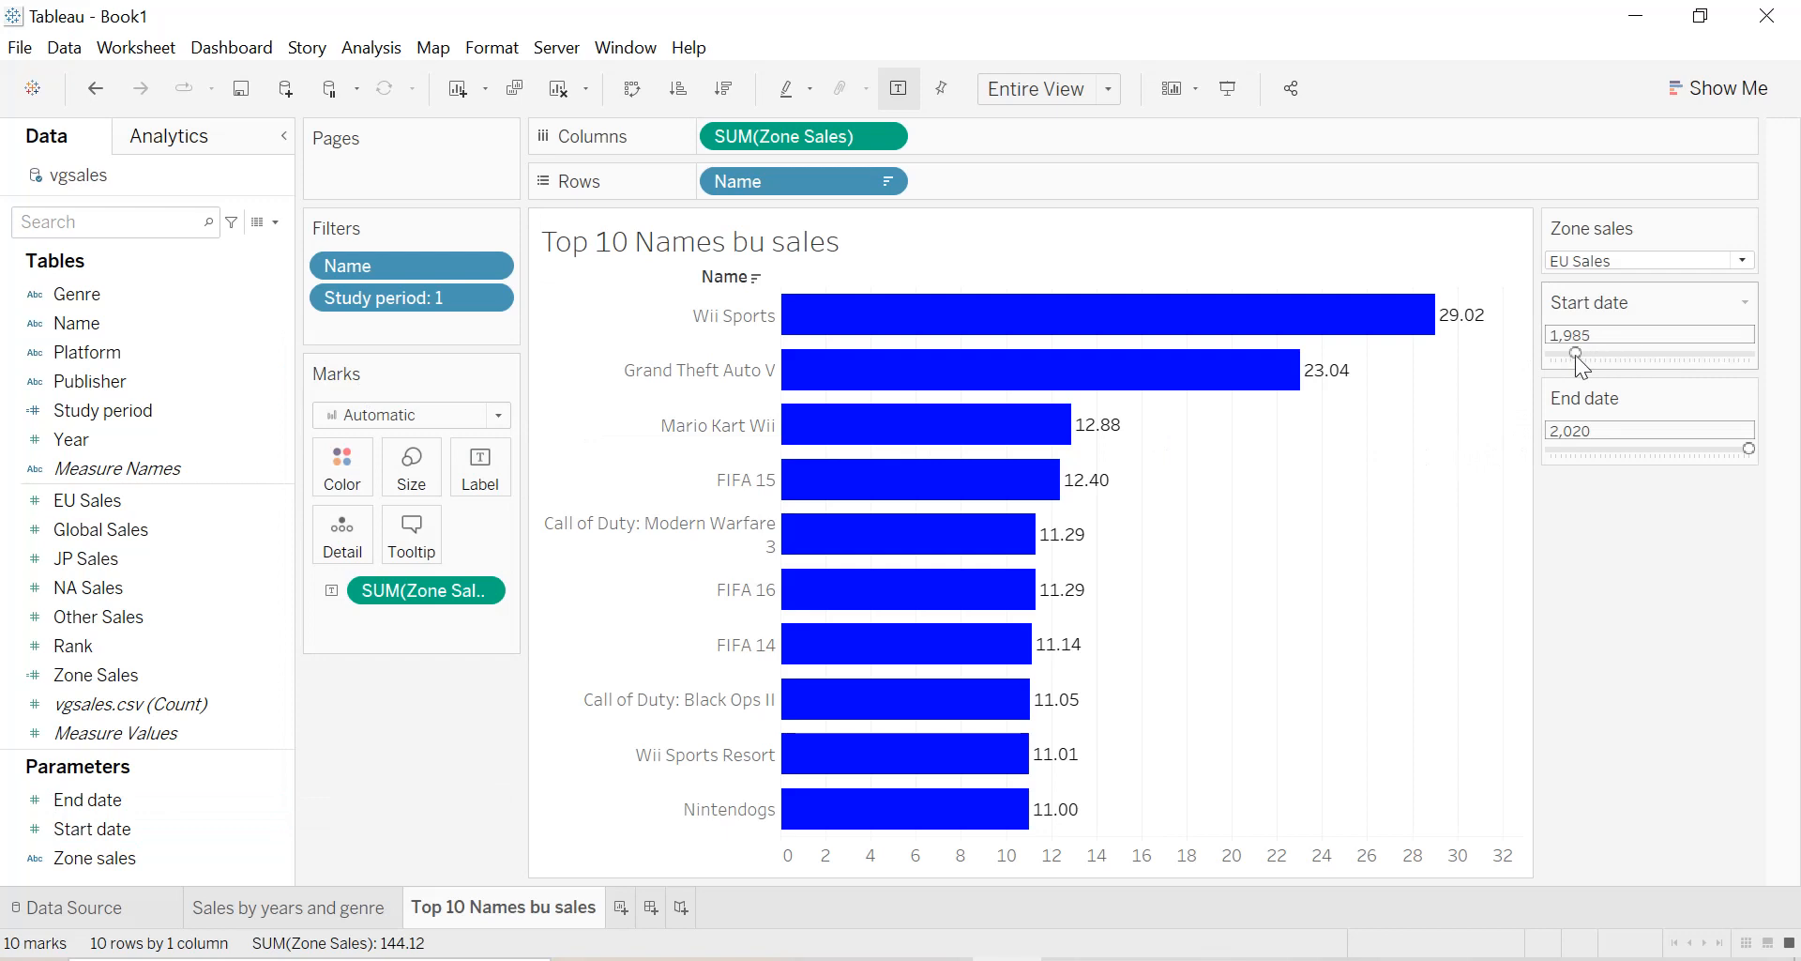
{"action": "mouse_move", "coordinate": [1733, 447]}
{"action": "left_mouse_down"}
{"action": "mouse_move", "coordinate": [1658, 448]}
{"action": "mouse_move", "coordinate": [1714, 448]}
{"action": "left_mouse_up"}
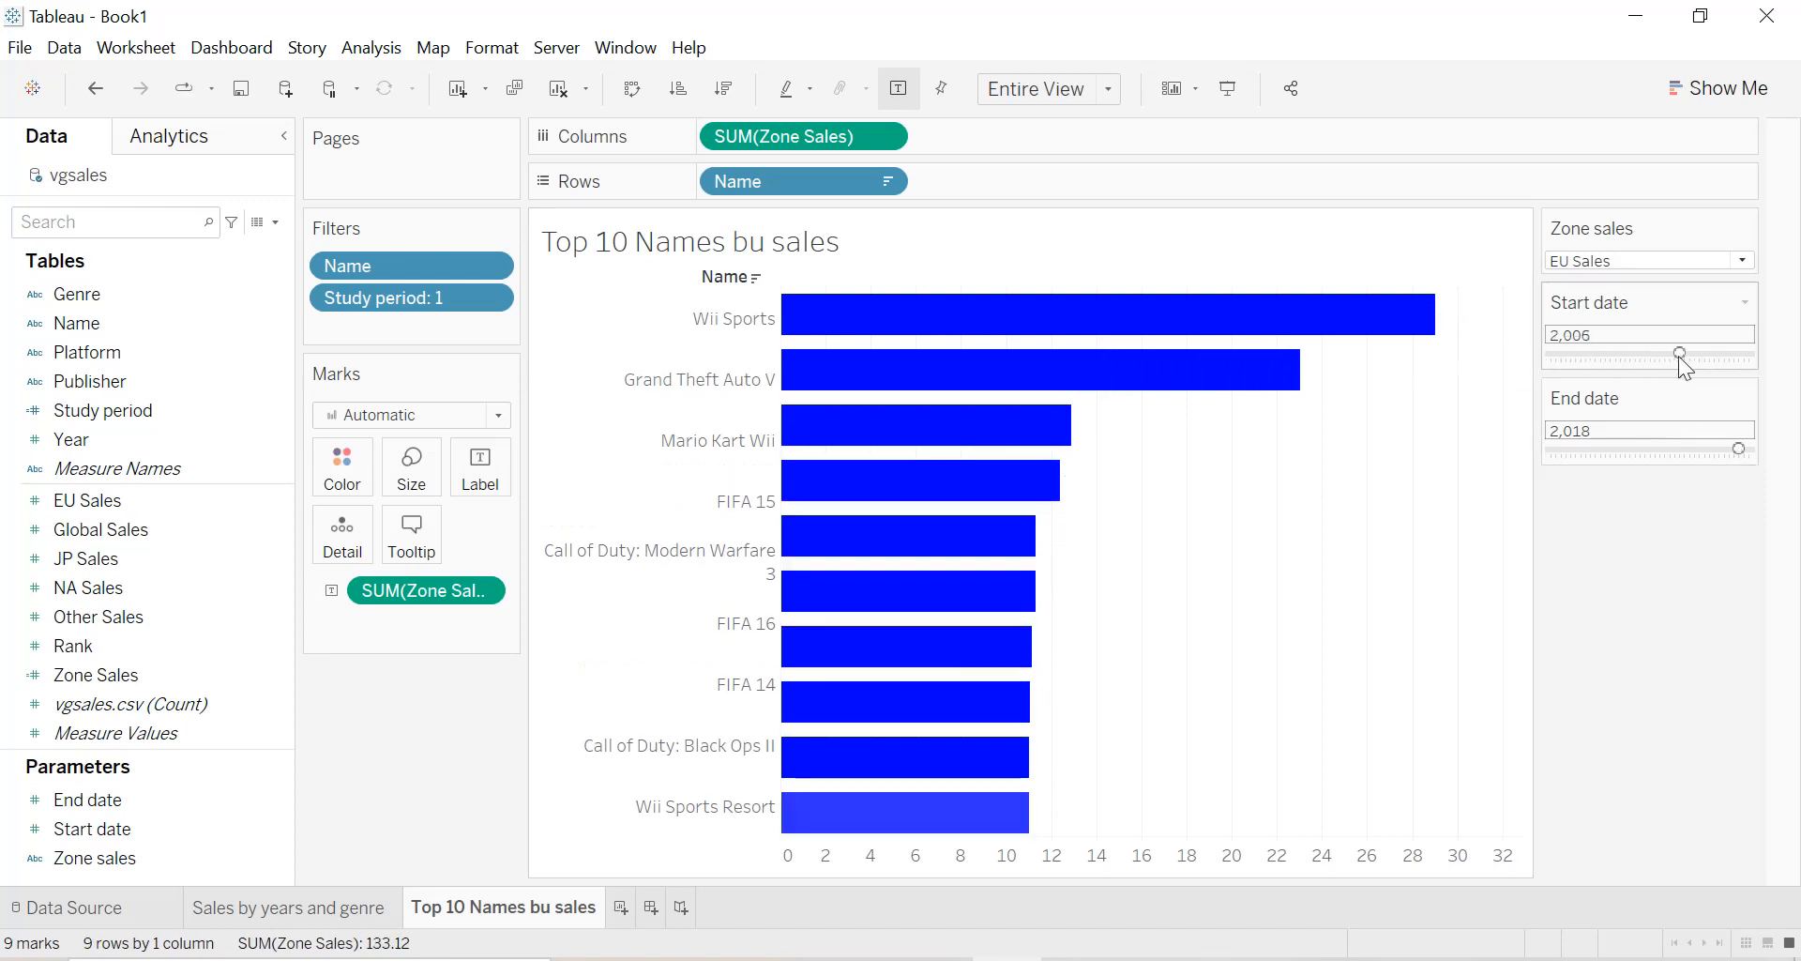
{"action": "mouse_move", "coordinate": [1680, 358]}
{"action": "left_mouse_down"}
{"action": "mouse_move", "coordinate": [1702, 354]}
{"action": "mouse_move", "coordinate": [1677, 357]}
{"action": "left_mouse_up"}
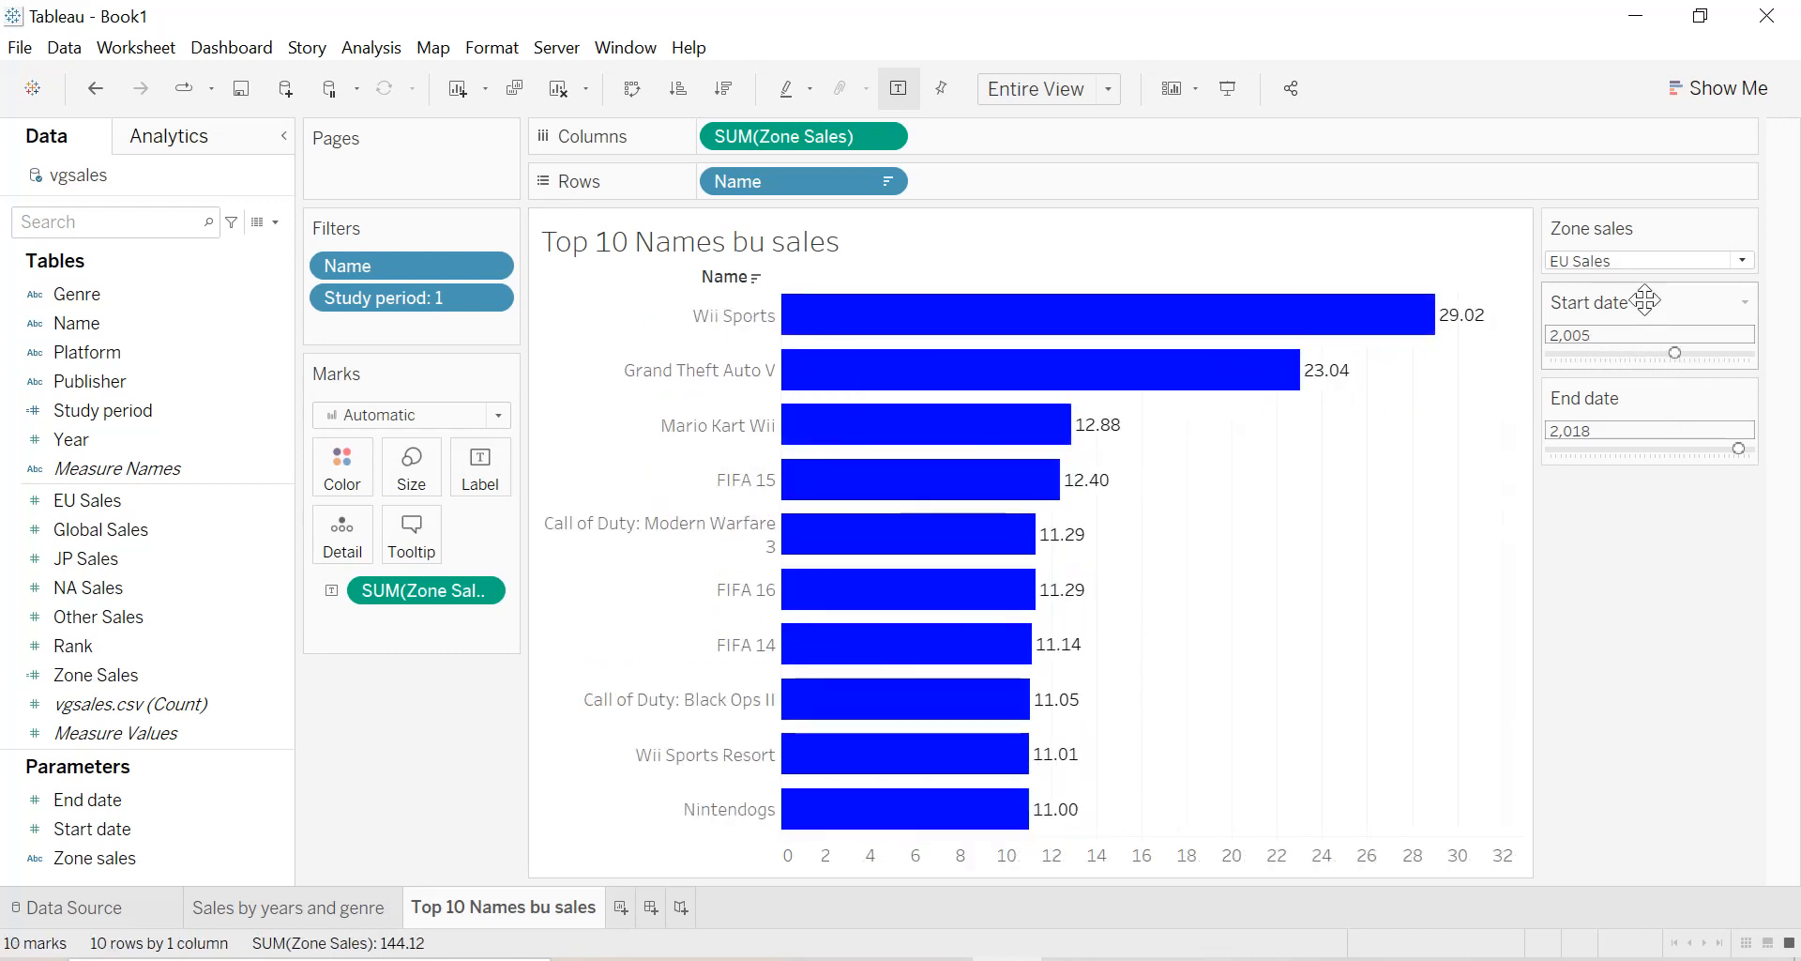
{"action": "left_click_drag", "start_coordinate": [1674, 349], "coordinate": [1568, 354]}
{"action": "left_click_drag", "start_coordinate": [1741, 449], "coordinate": [1750, 448]}
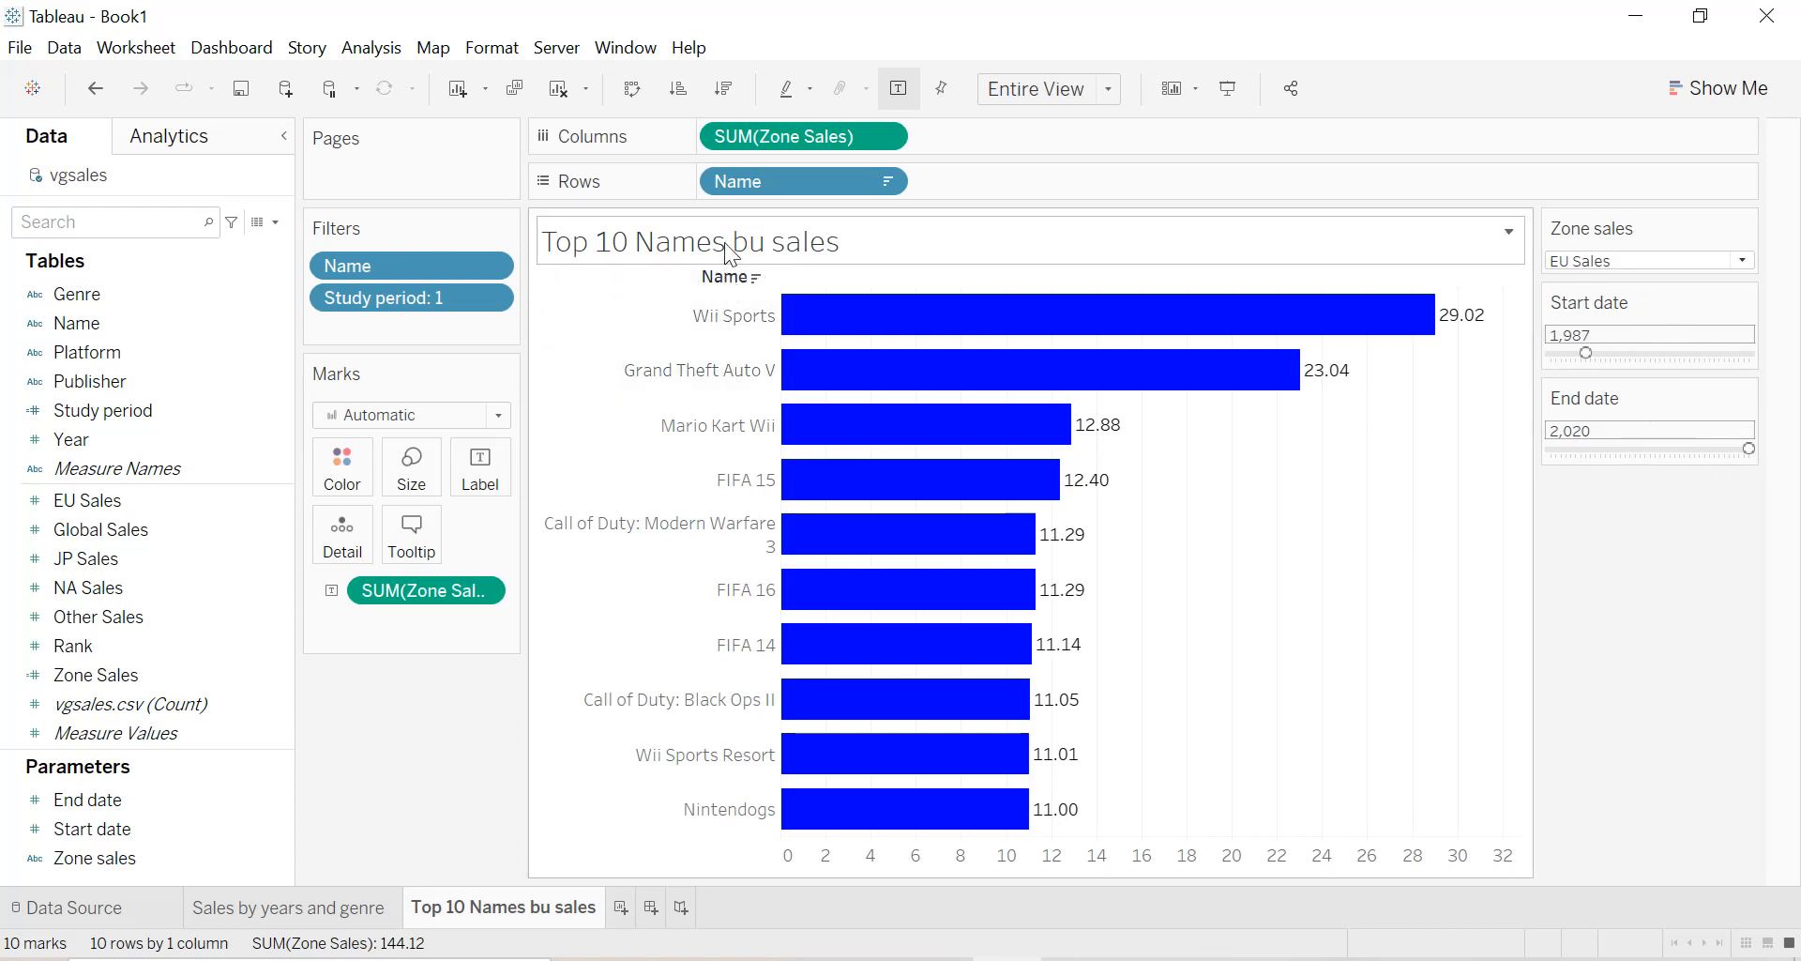
Correct the sheet name to "Top 10 Names by sales".
{"action": "double_click", "coordinate": [526, 891]}
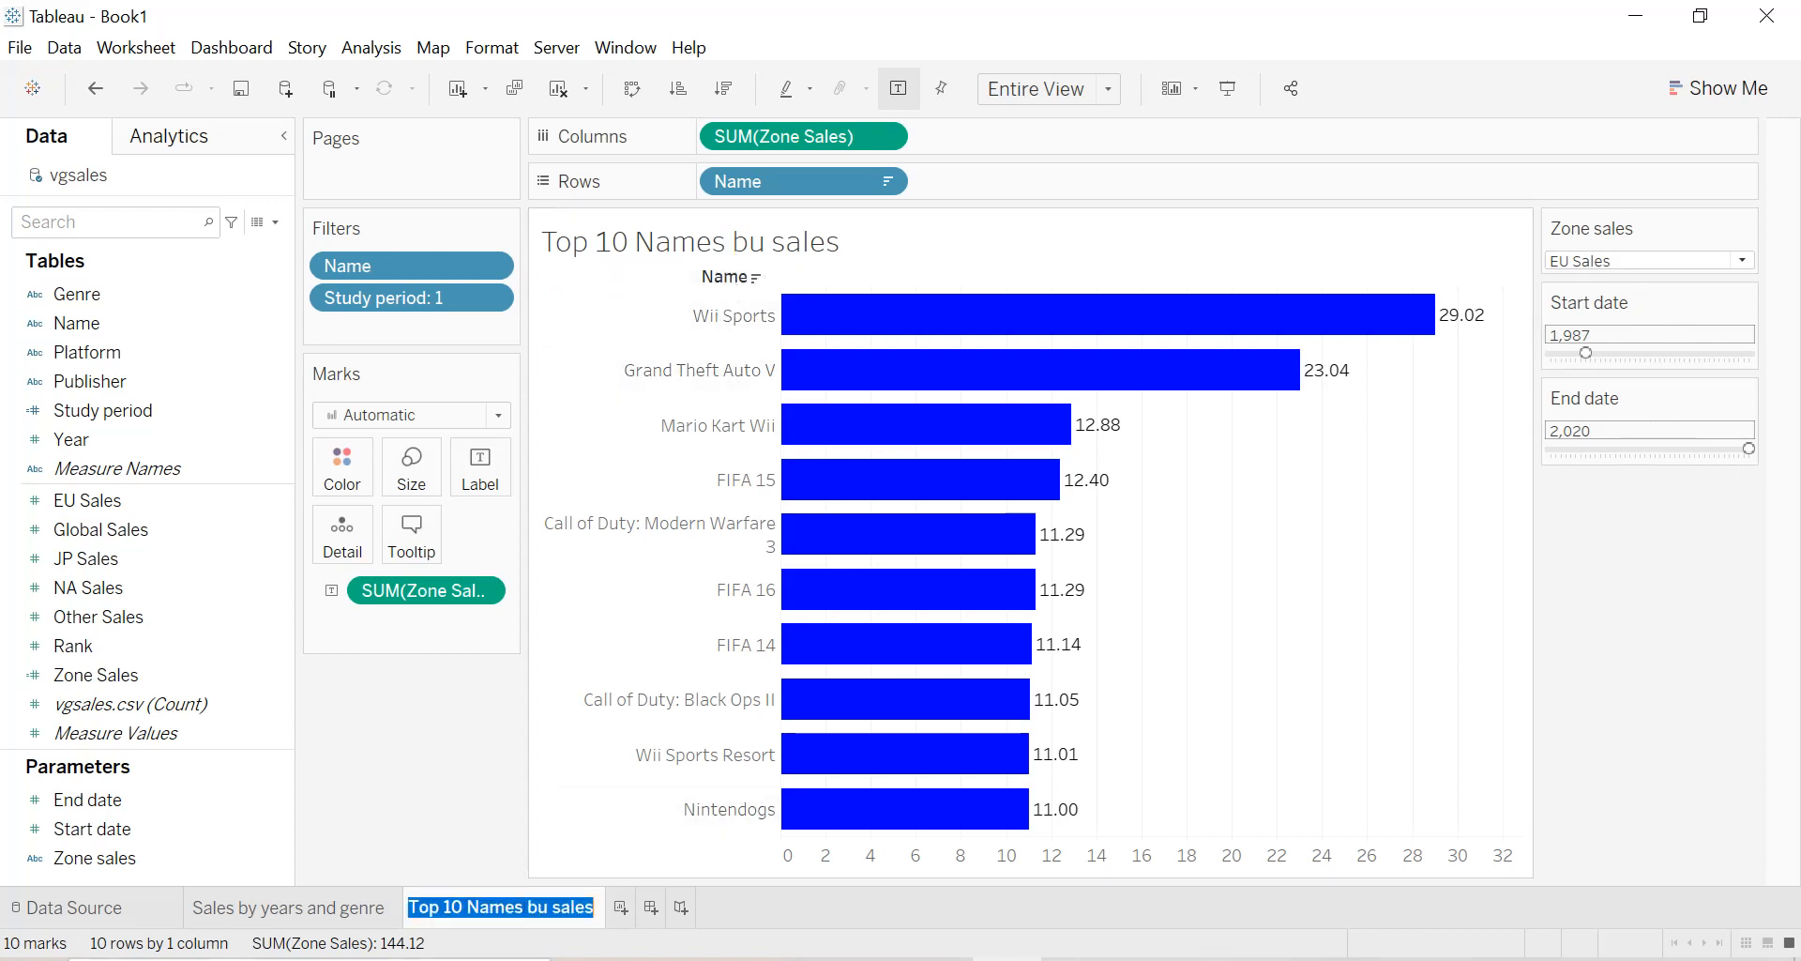
{"action": "key", "text": "Return"}
{"action": "key", "text": "BackSpace"}
{"action": "type", "text": "y"}
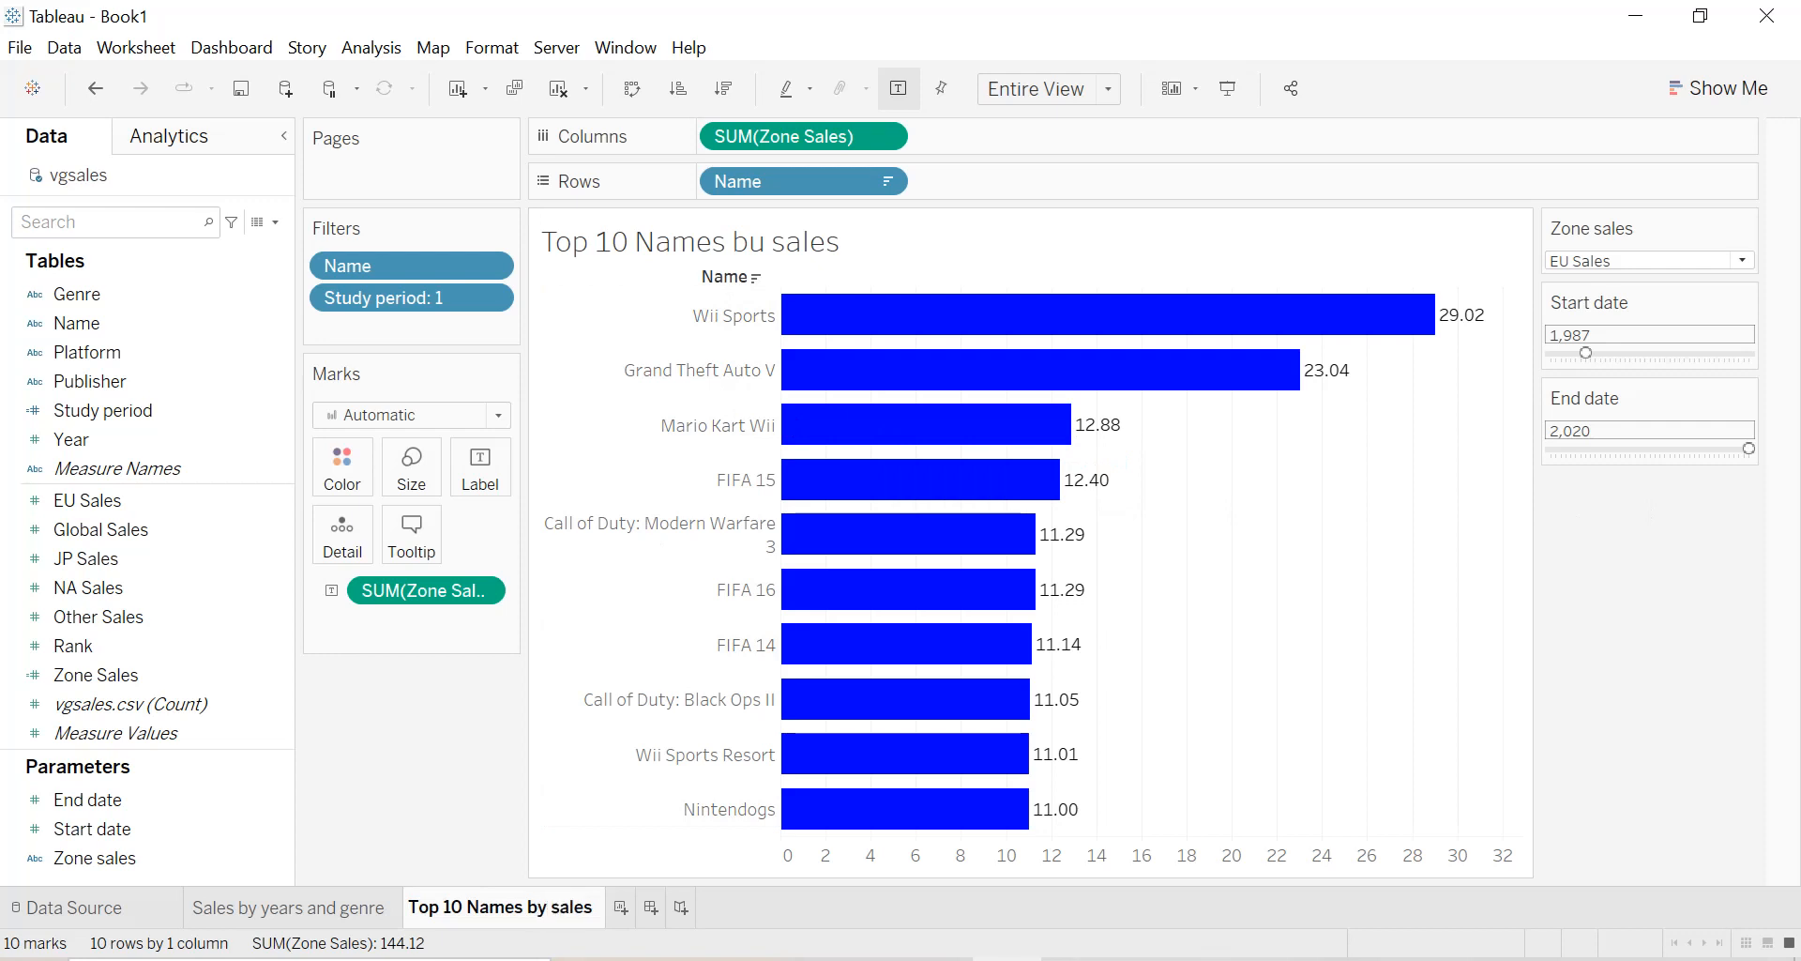
{"action": "key", "text": "Return"}
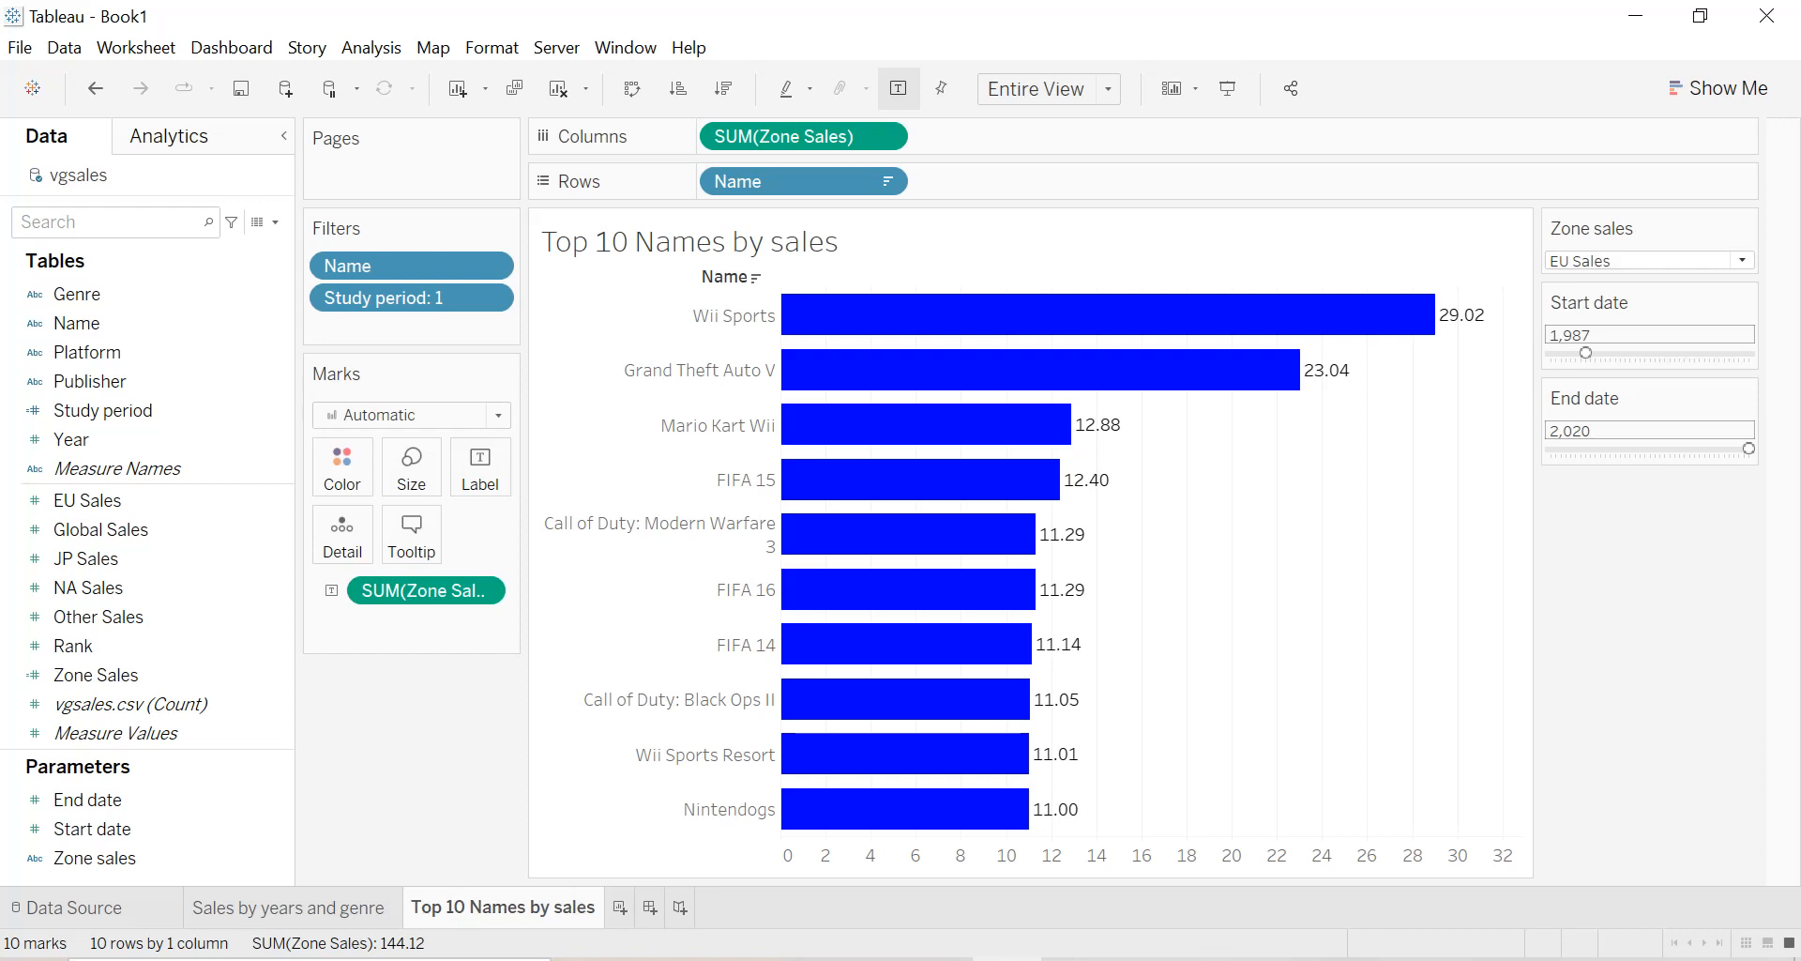
Format the sheet title as bold, black and centered.
{"action": "double_click", "coordinate": [745, 257]}
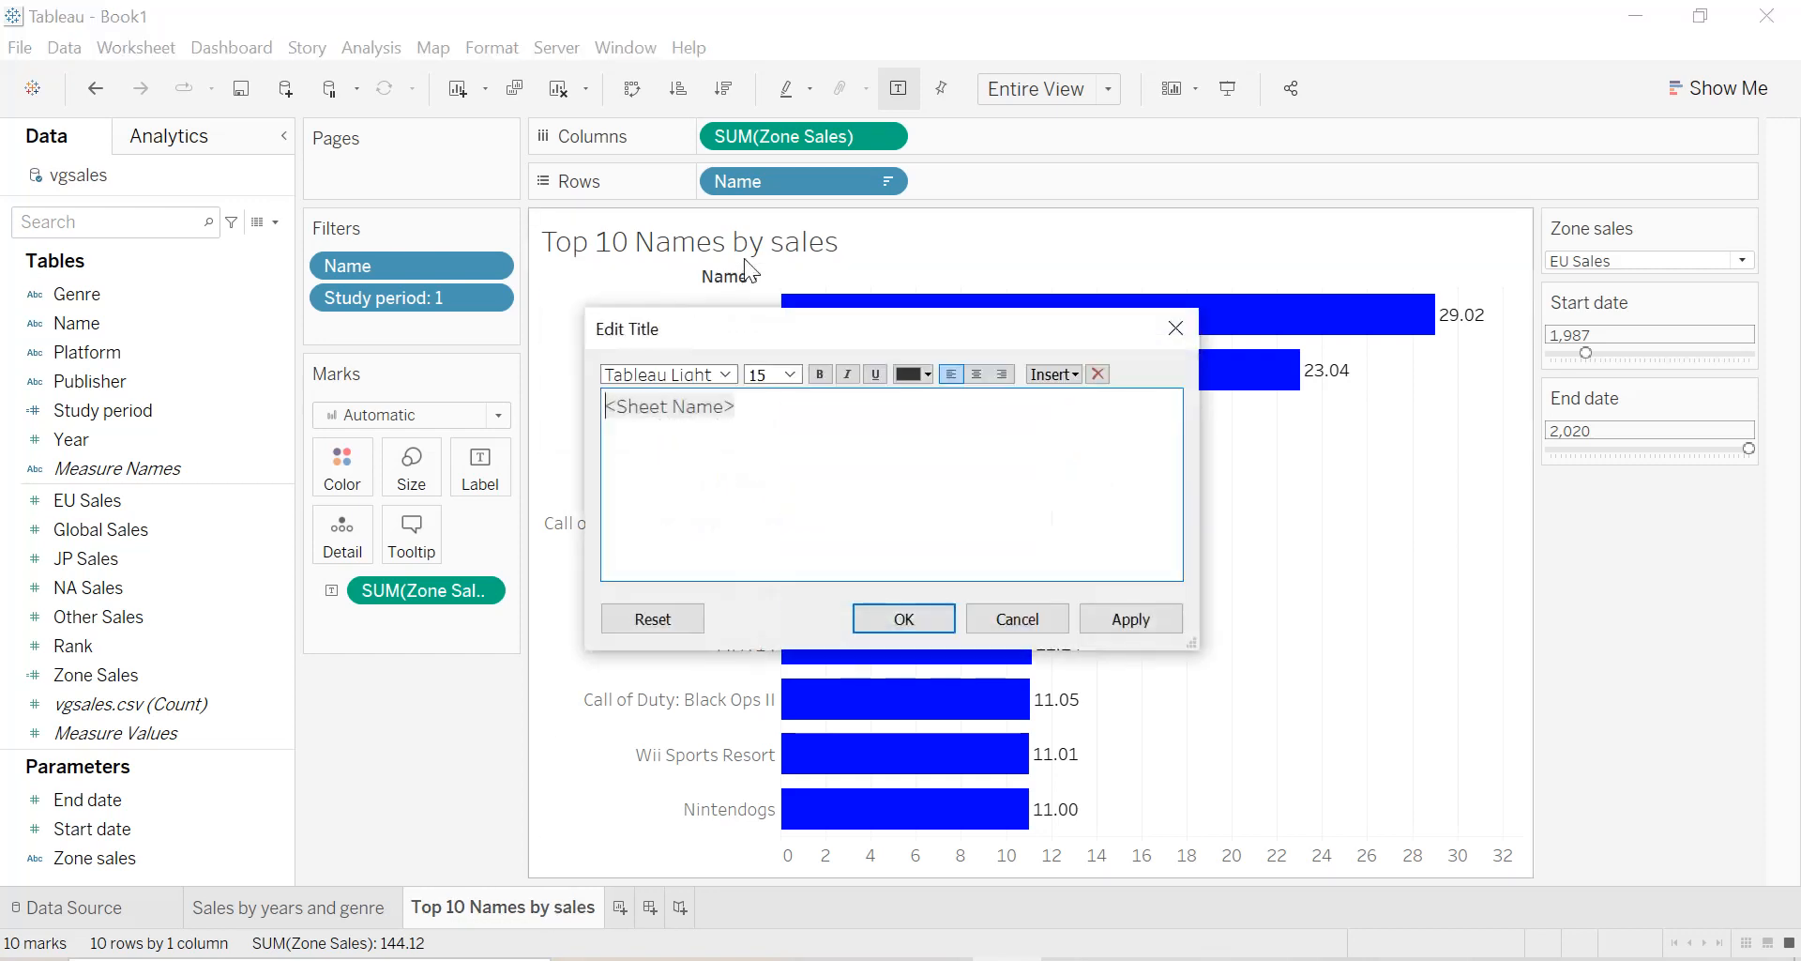
{"action": "left_click", "coordinate": [967, 372]}
{"action": "left_click", "coordinate": [931, 373]}
{"action": "left_click", "coordinate": [923, 389]}
{"action": "left_click", "coordinate": [1130, 615]}
{"action": "left_click", "coordinate": [906, 617]}
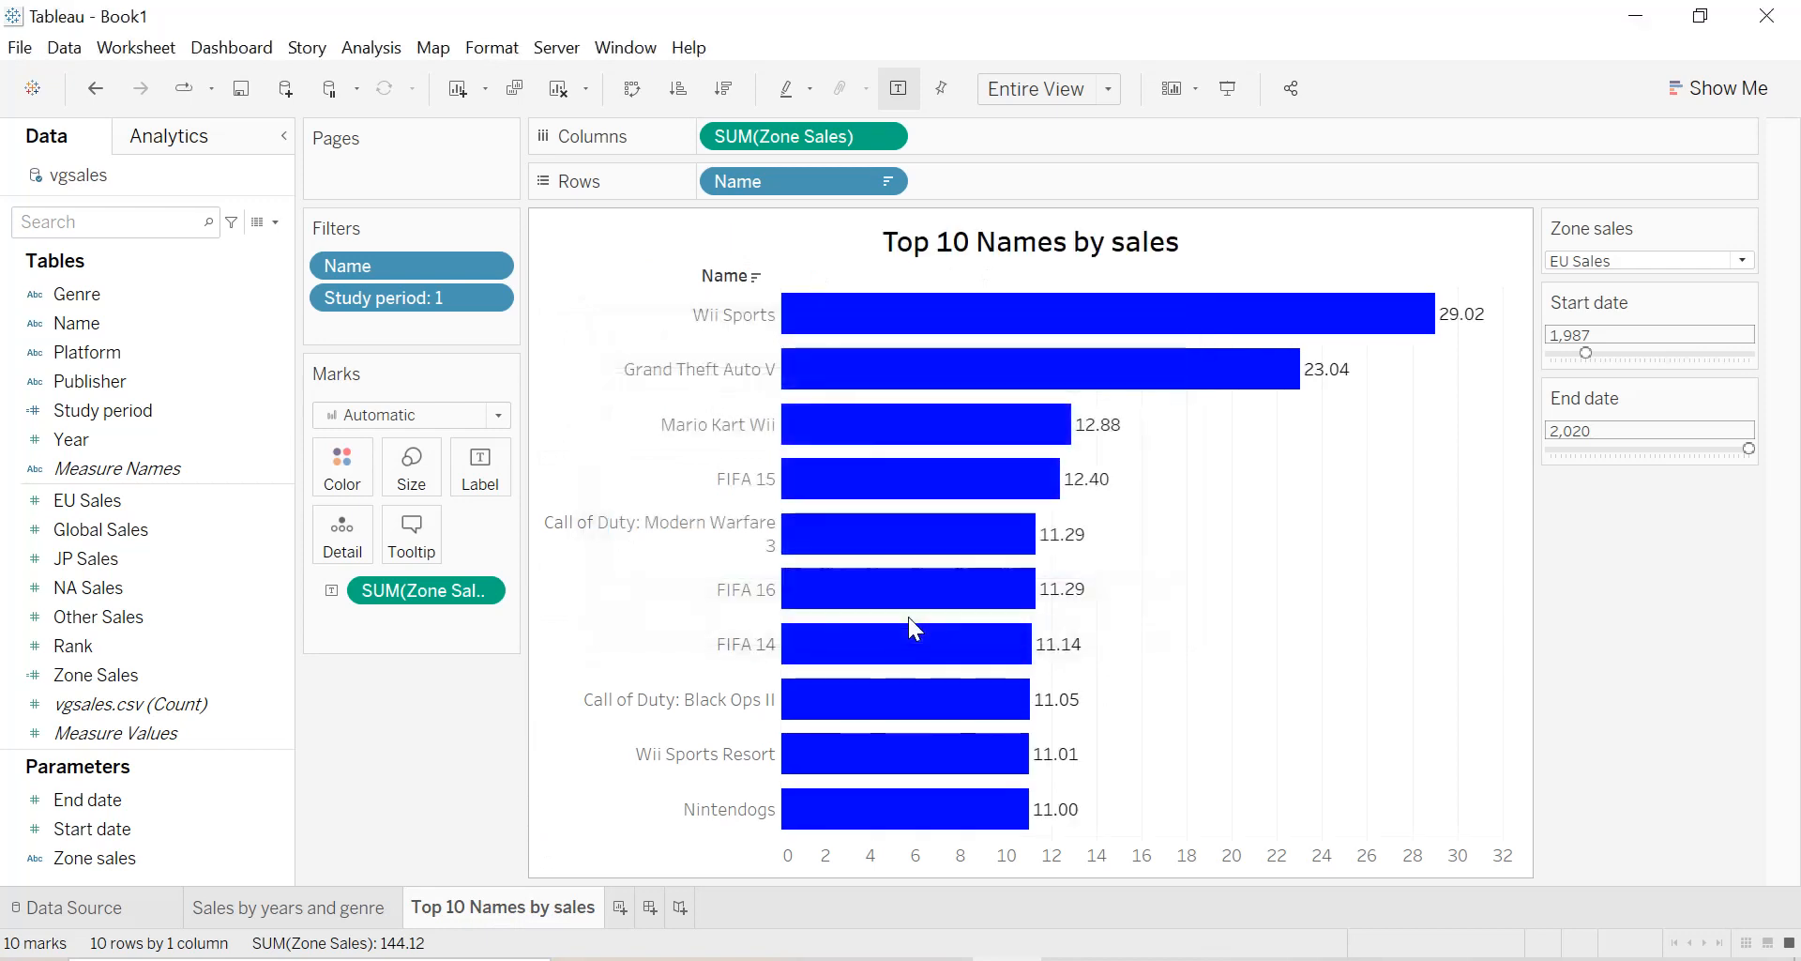
Hide the field labels for rows and set the worksheet's default font to bold black.
{"action": "right_click", "coordinate": [727, 280]}
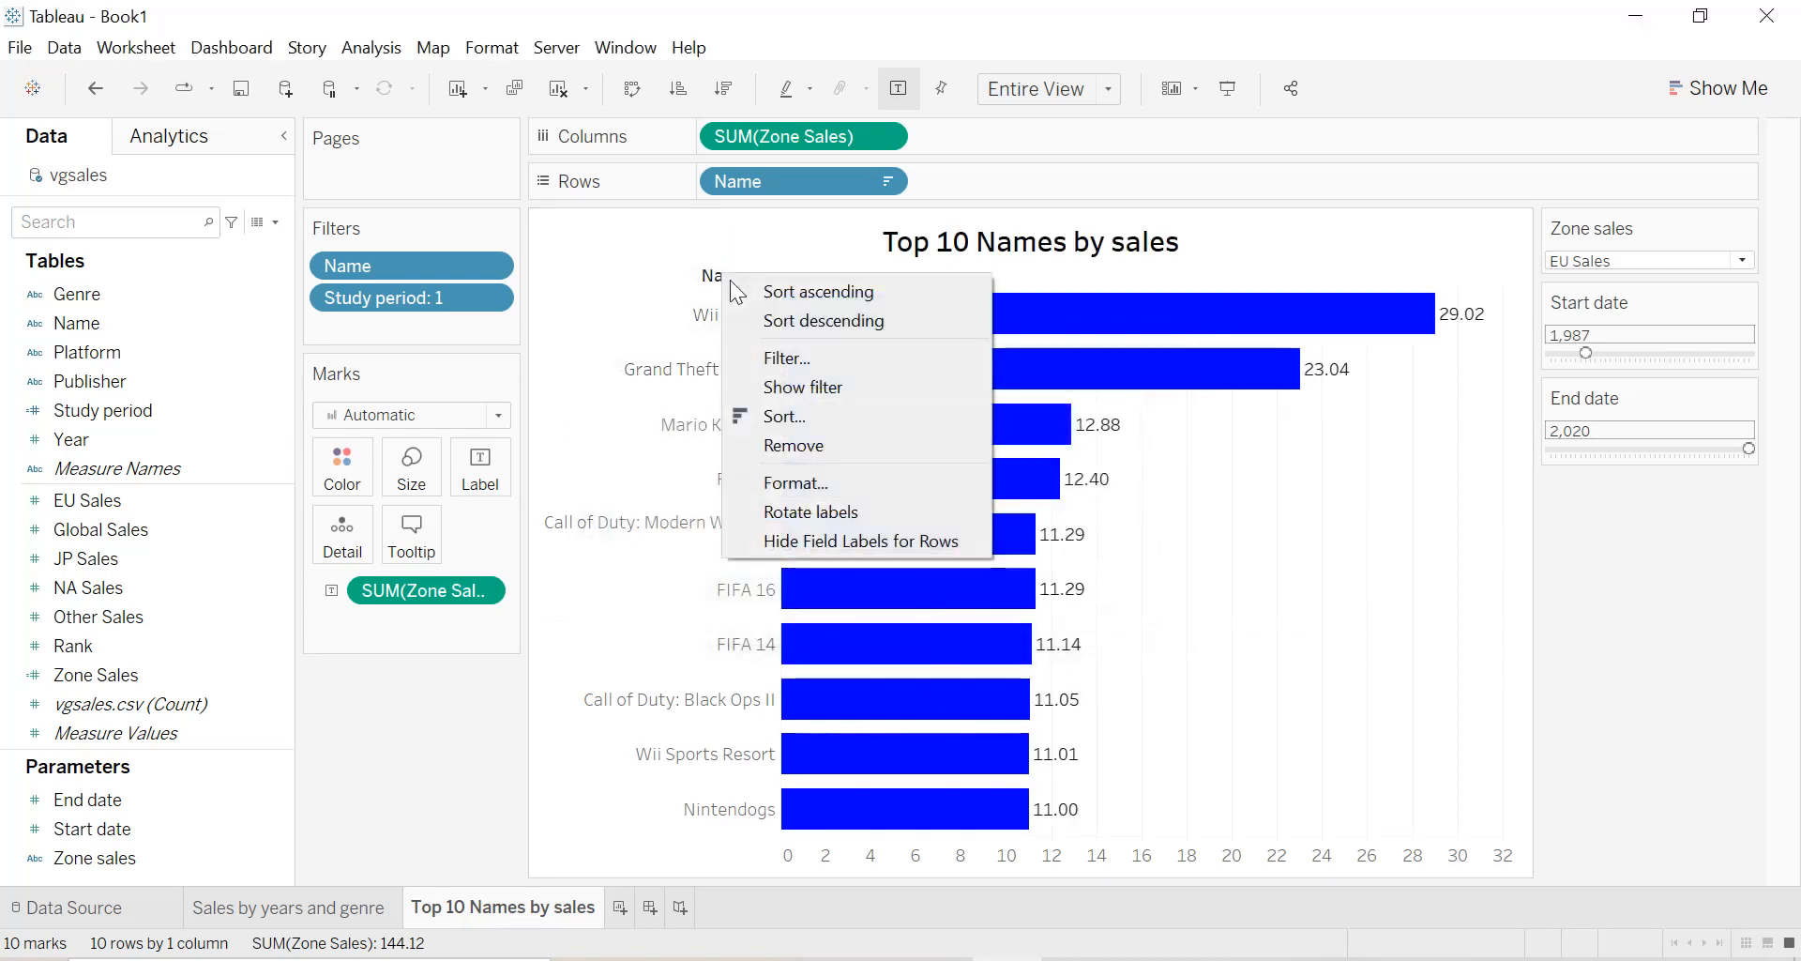
{"action": "left_click", "coordinate": [796, 532]}
{"action": "right_click", "coordinate": [1170, 486]}
{"action": "left_click", "coordinate": [1244, 624]}
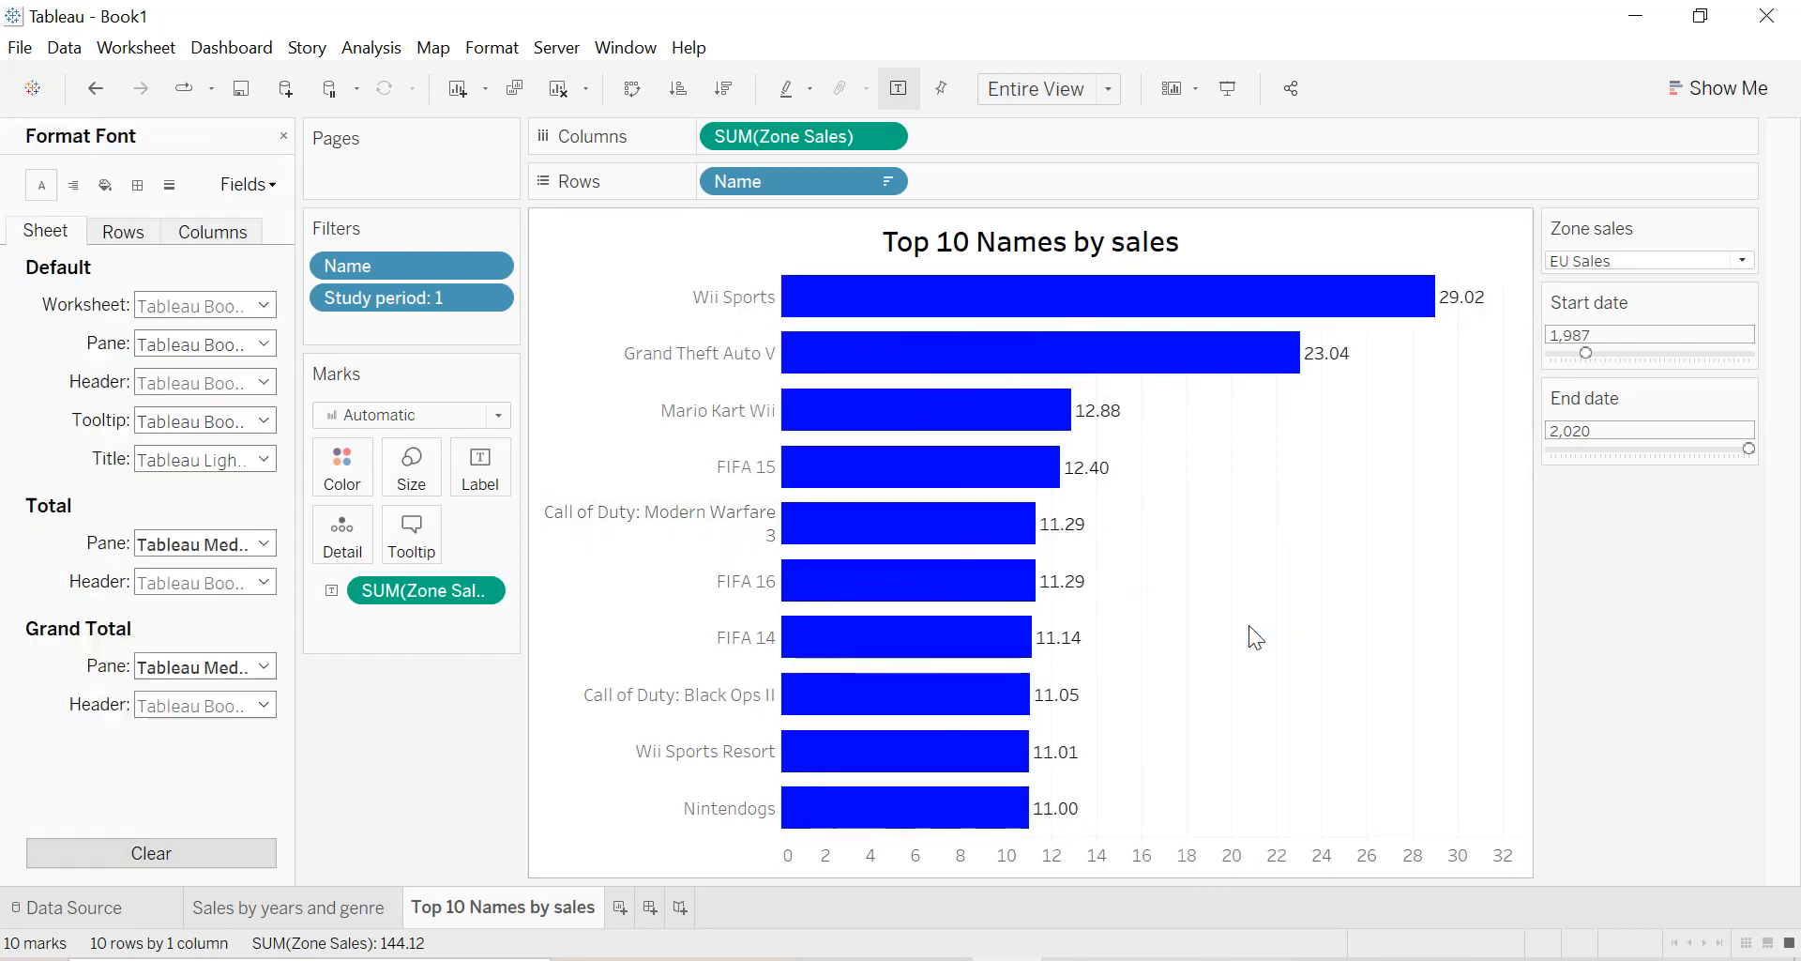
{"action": "left_click", "coordinate": [241, 307]}
{"action": "left_click", "coordinate": [230, 379]}
{"action": "left_click", "coordinate": [15, 351]}
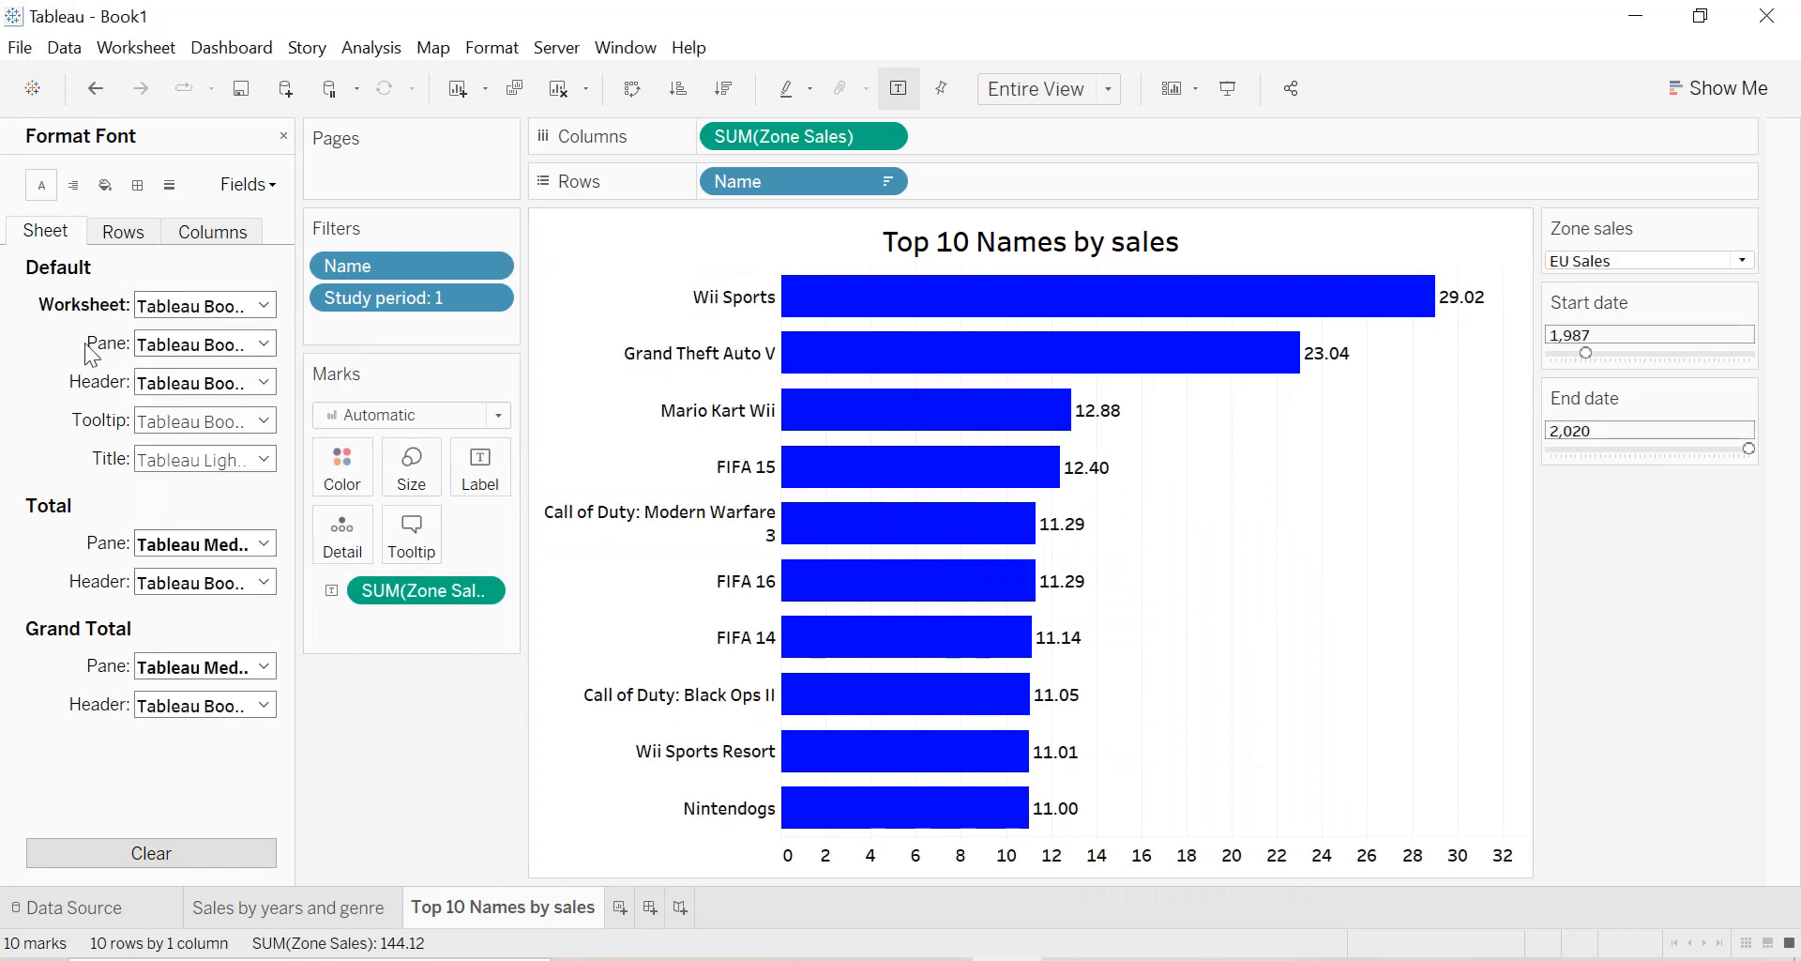
Shade the title background with a light blue-gray color.
{"action": "right_click", "coordinate": [700, 245]}
{"action": "left_click", "coordinate": [773, 354]}
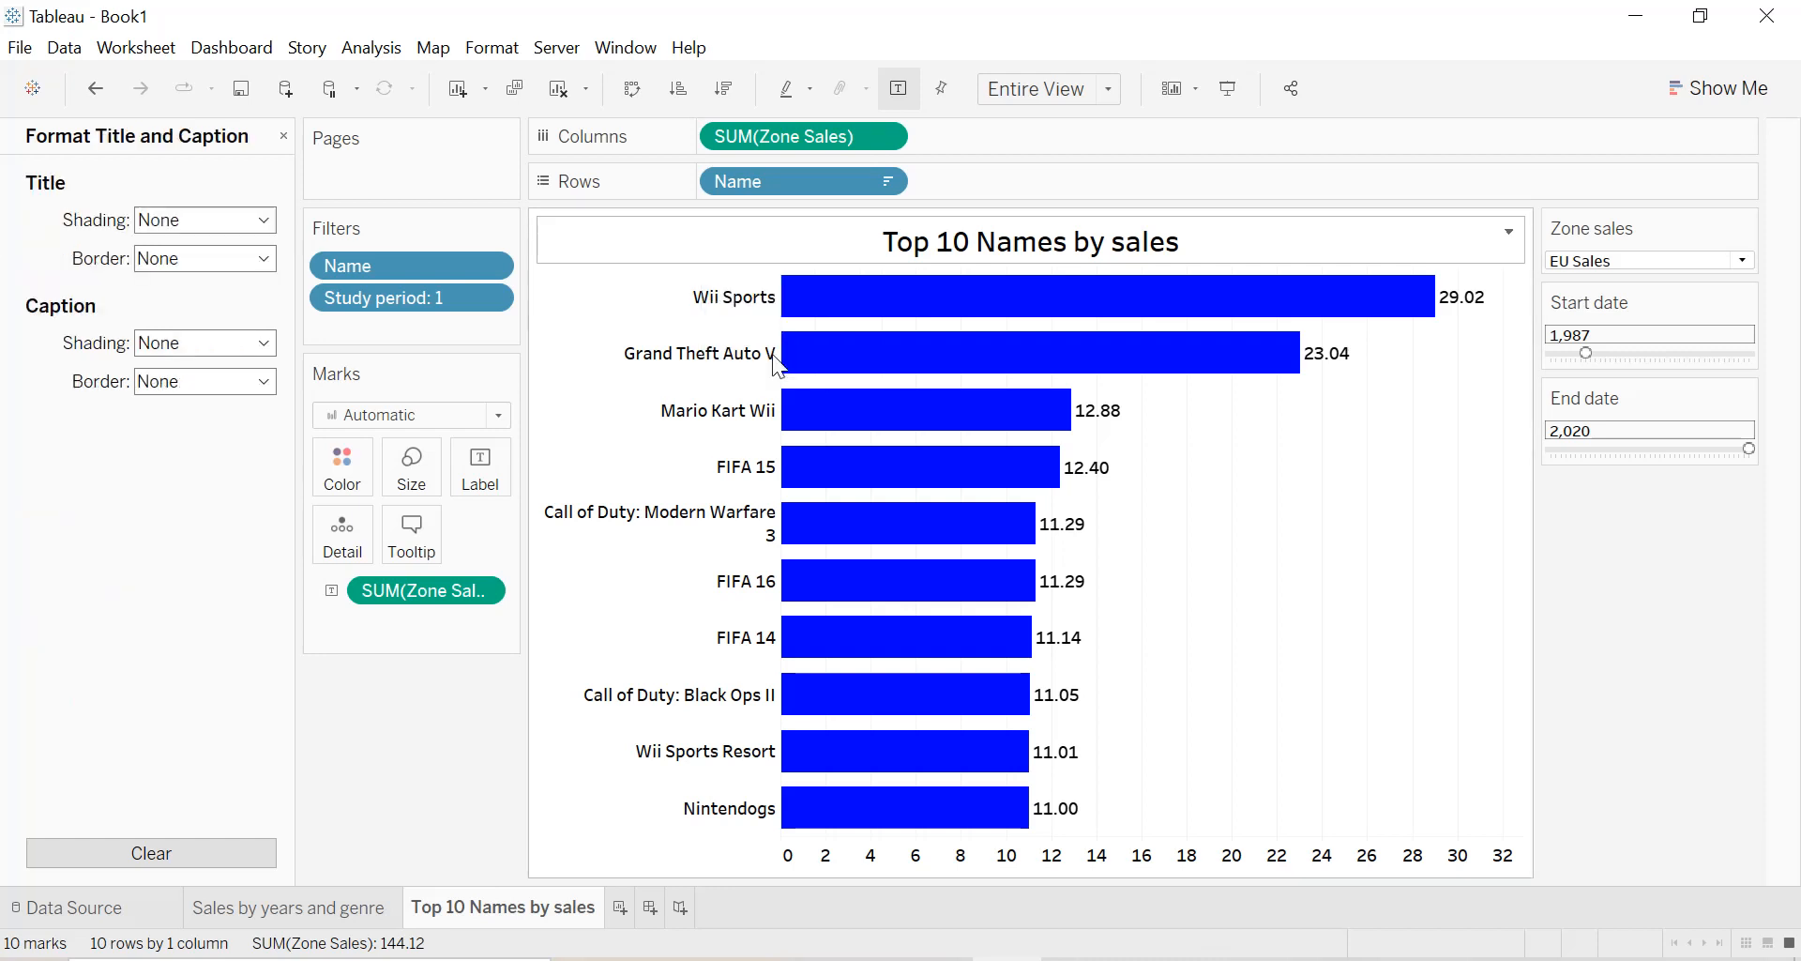
{"action": "left_click", "coordinate": [201, 221]}
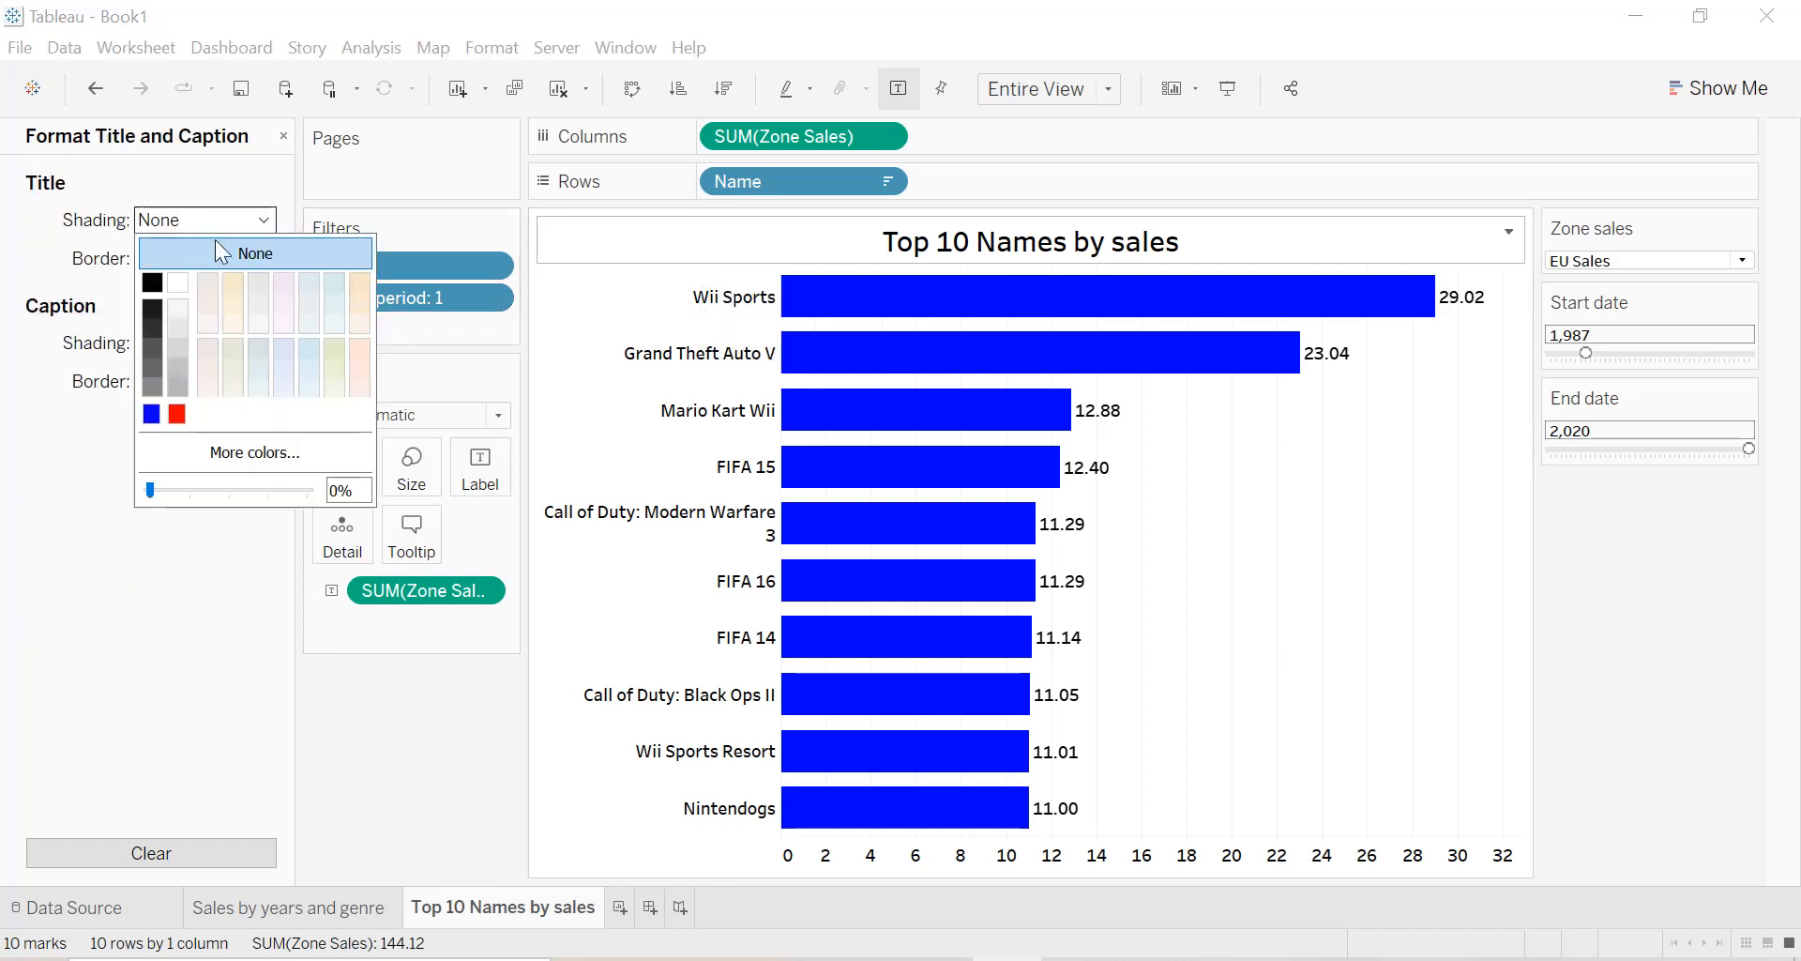
{"action": "left_click", "coordinate": [327, 283]}
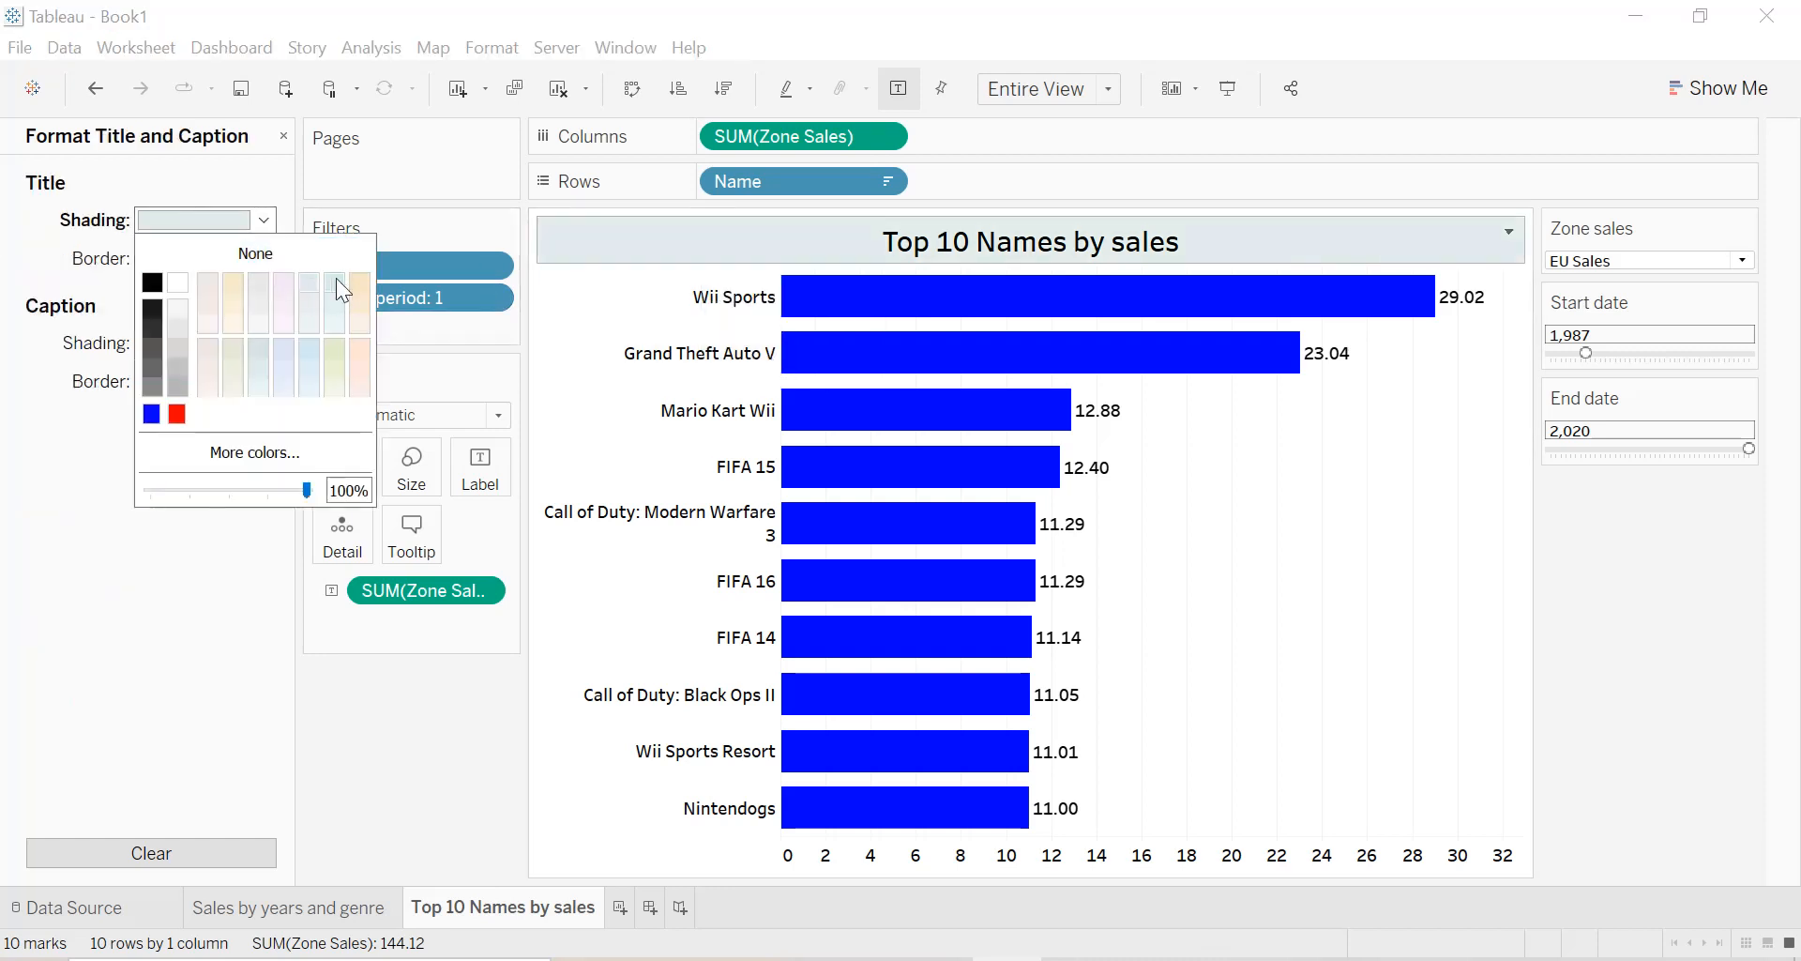
{"action": "left_click", "coordinate": [1247, 449]}
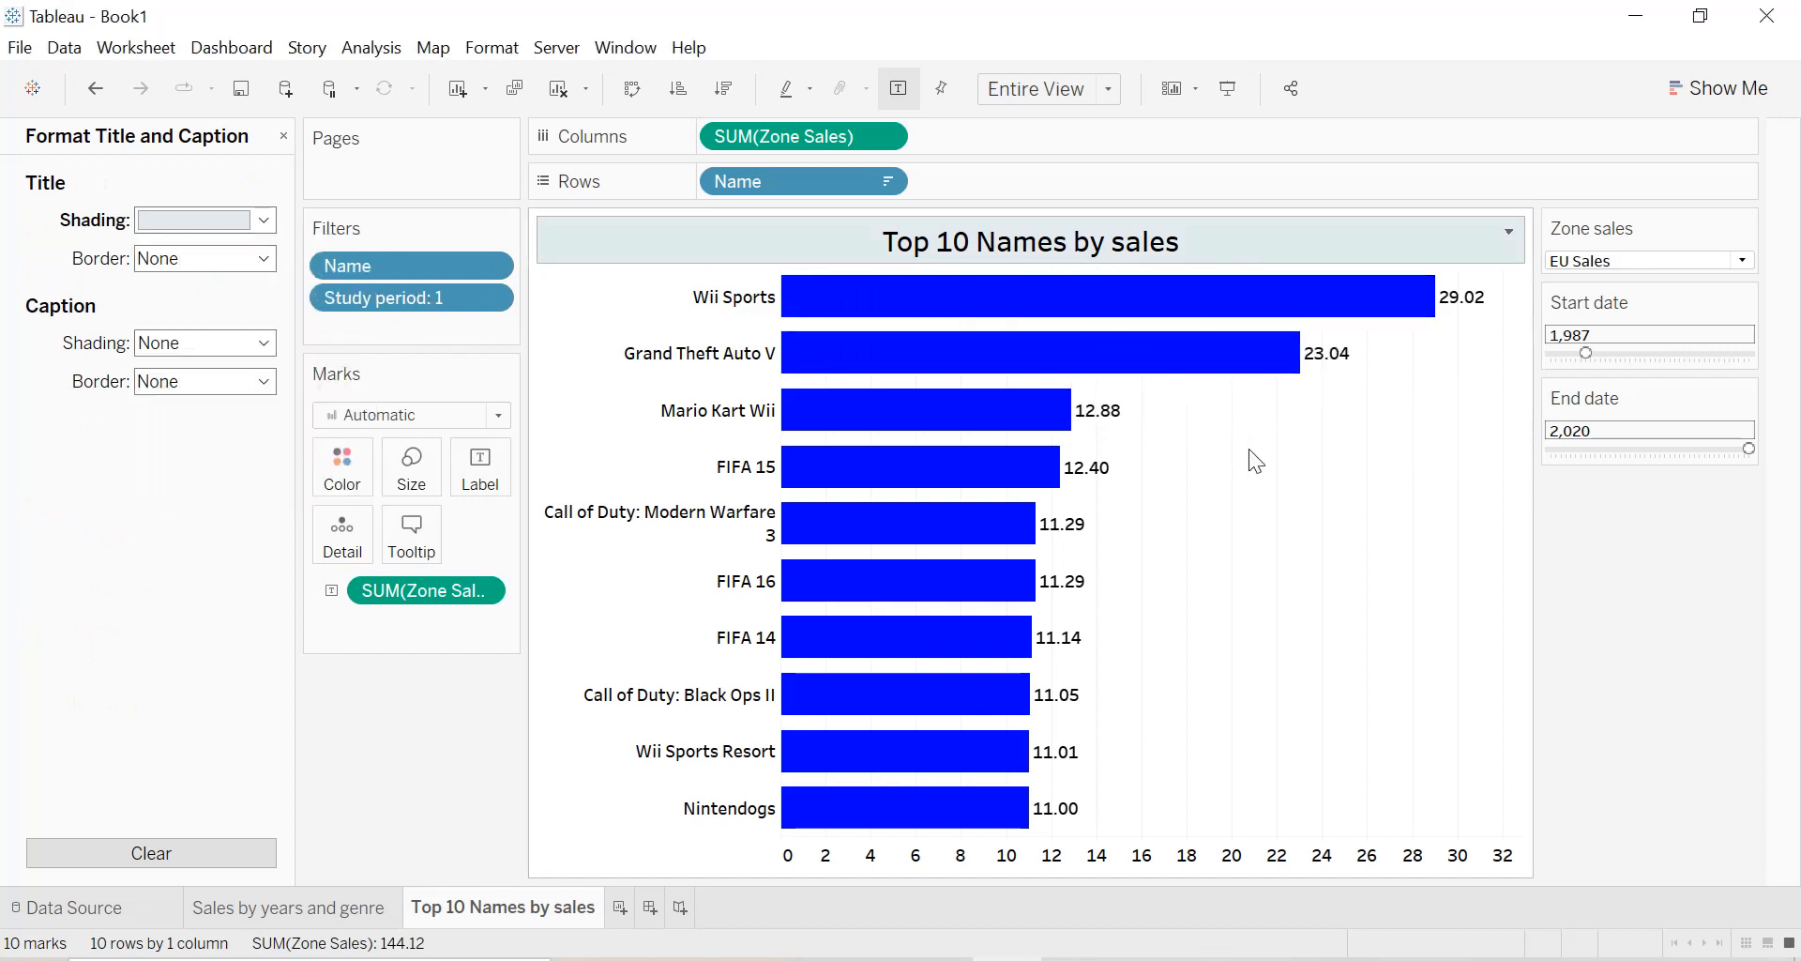
{"action": "left_click", "coordinate": [285, 138]}
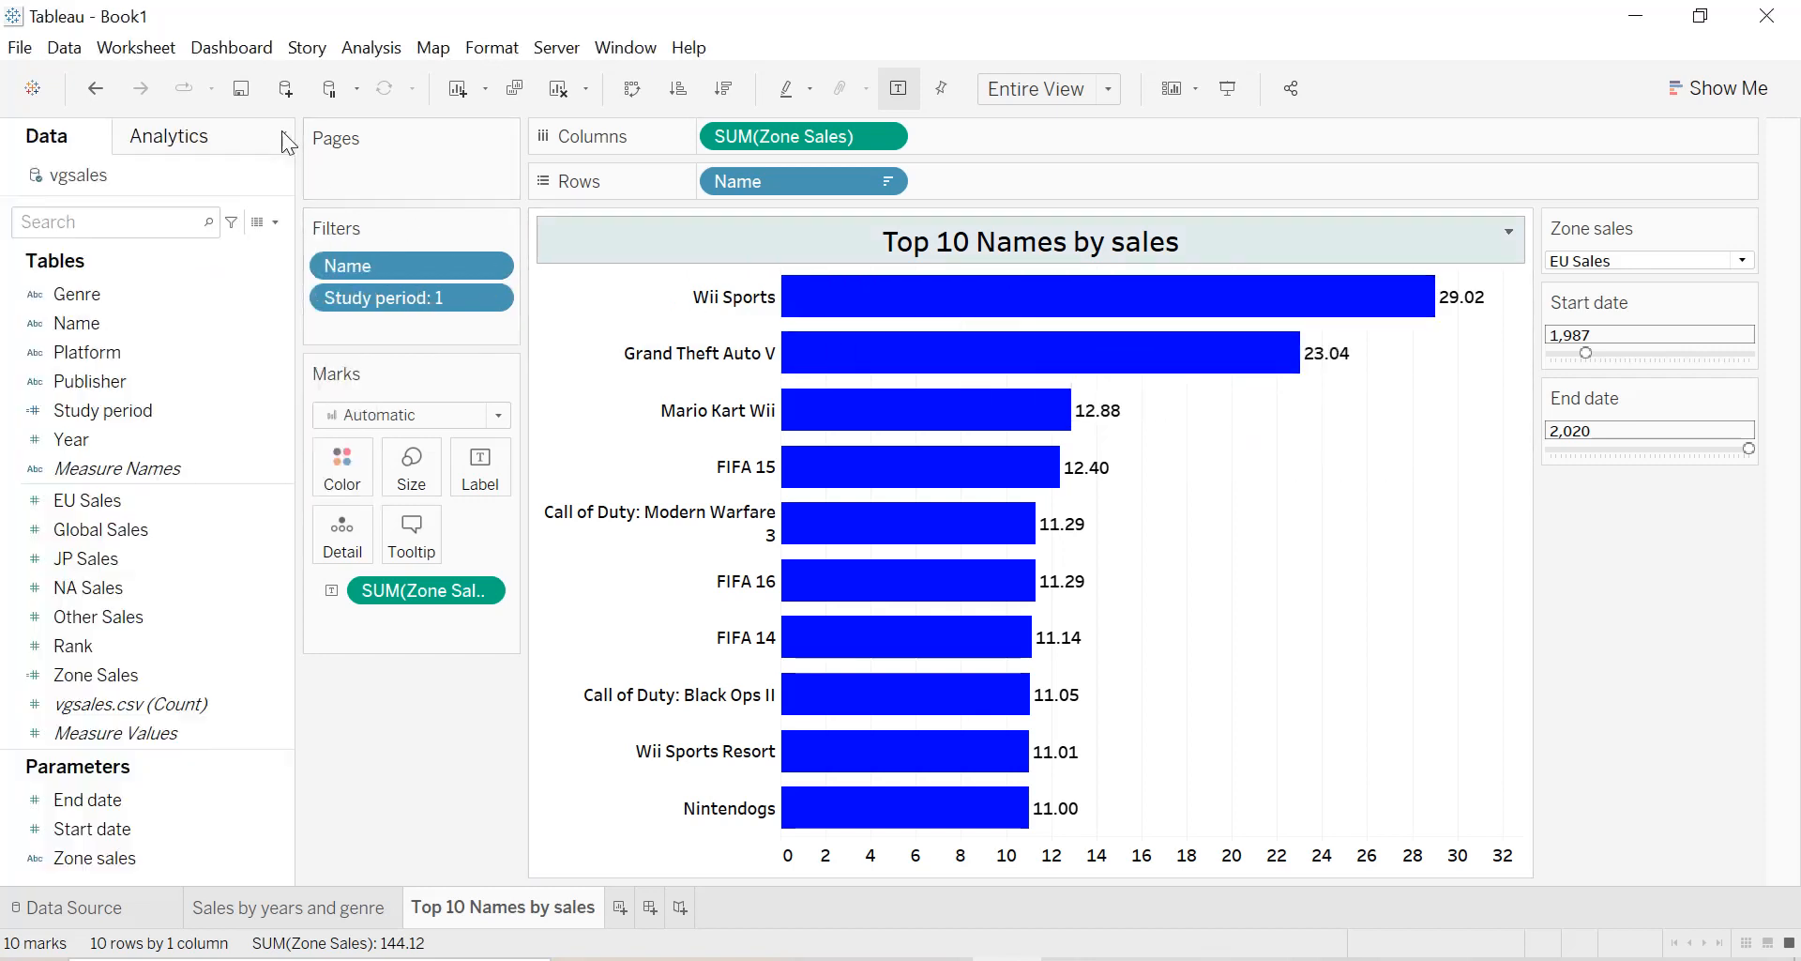
Duplicate the "Top 10 Names by sales" sheet.
{"action": "left_click", "coordinate": [282, 131]}
{"action": "mouse_move", "coordinate": [477, 896]}
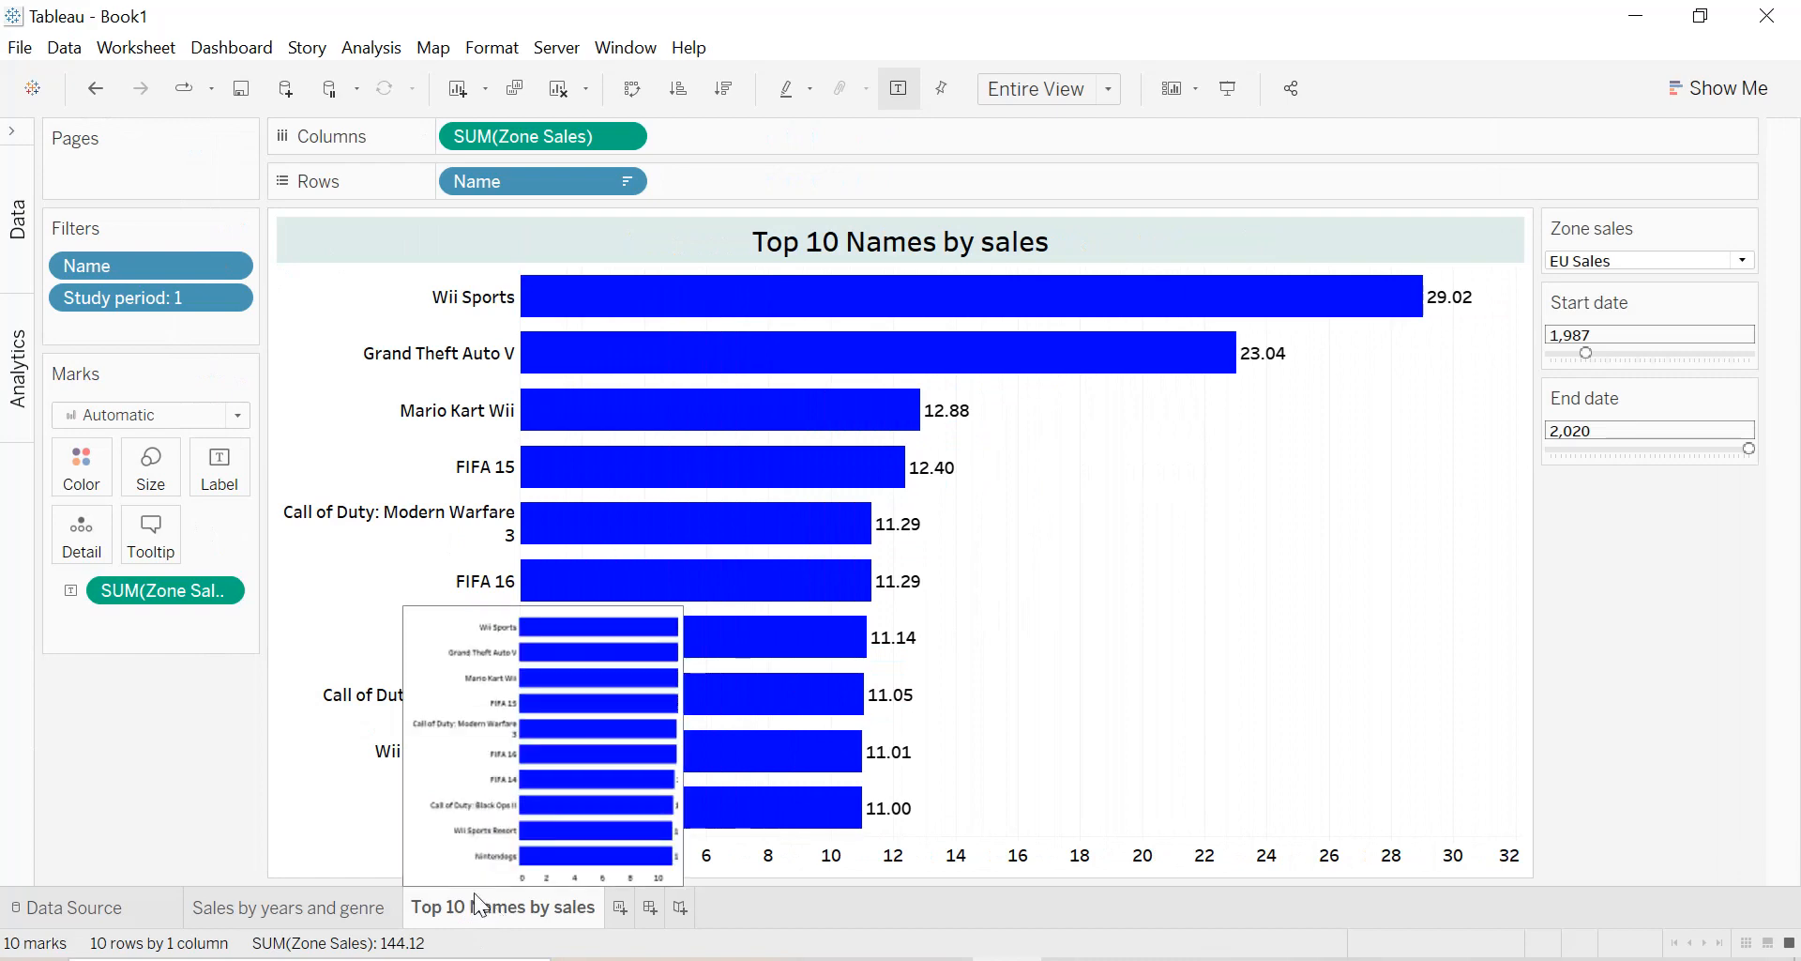
{"action": "right_click", "coordinate": [478, 906]}
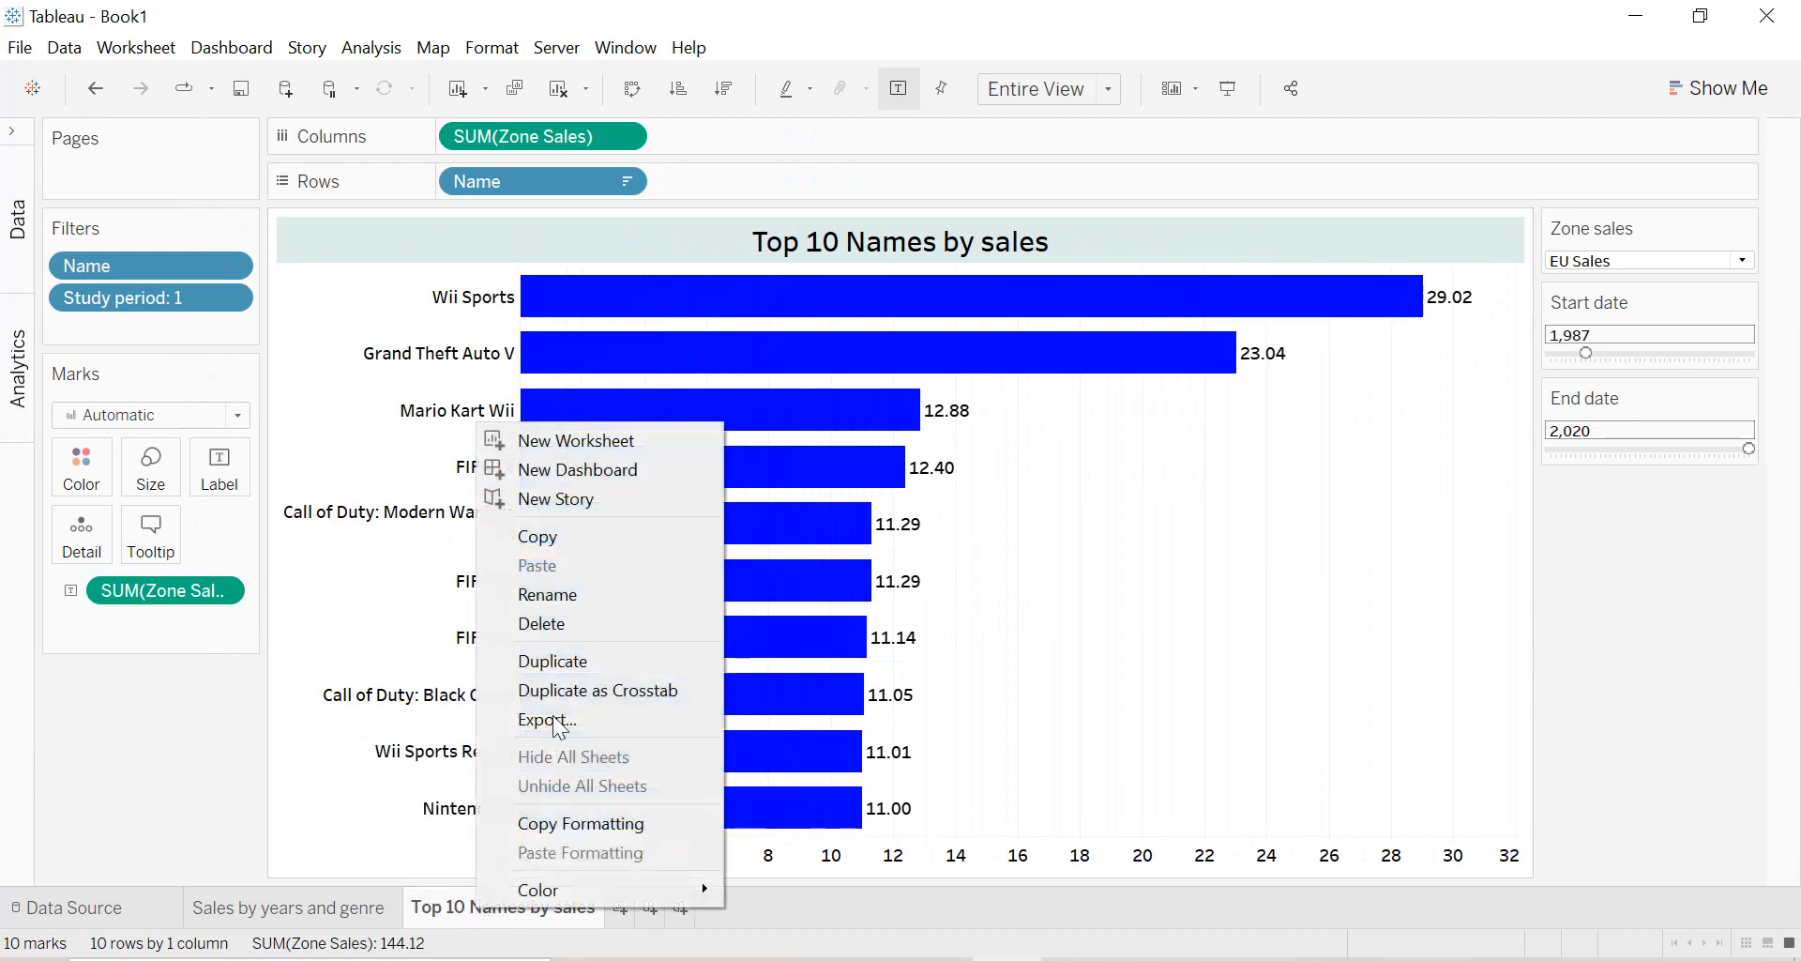
{"action": "left_click", "coordinate": [559, 658]}
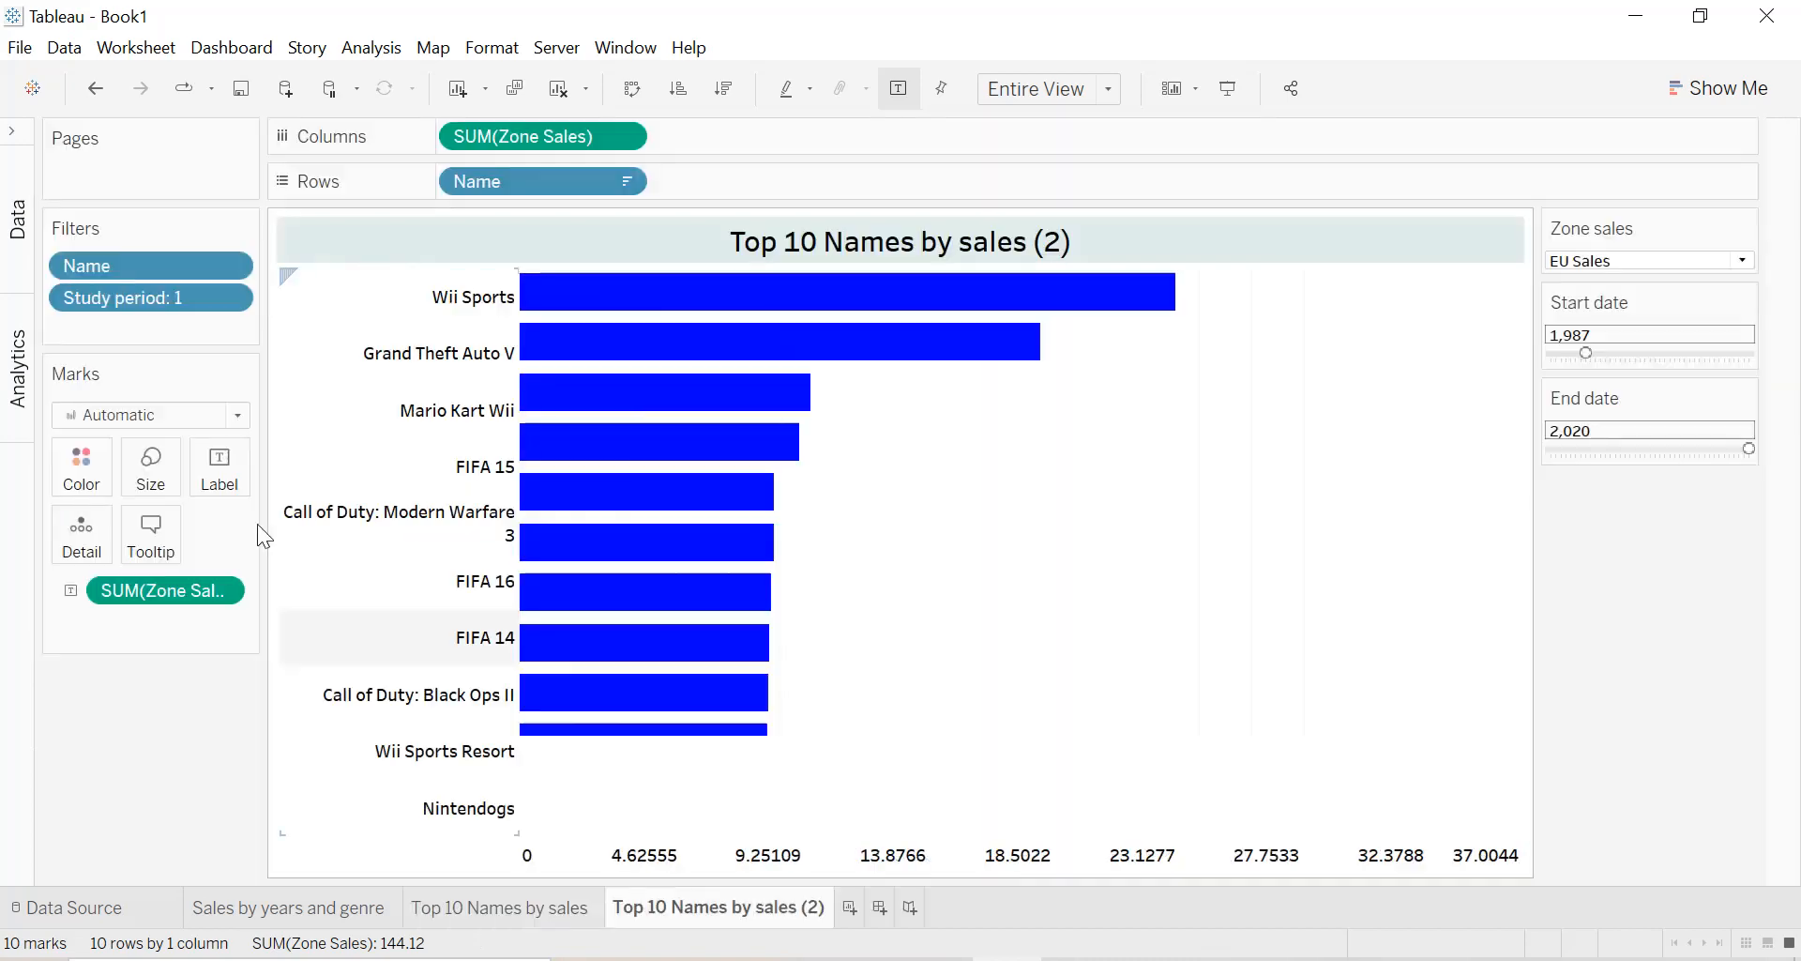
Replace Name with Platform on the duplicated sheet's rows and sort the platforms by Zone Sales in descending order.
{"action": "left_click", "coordinate": [13, 132]}
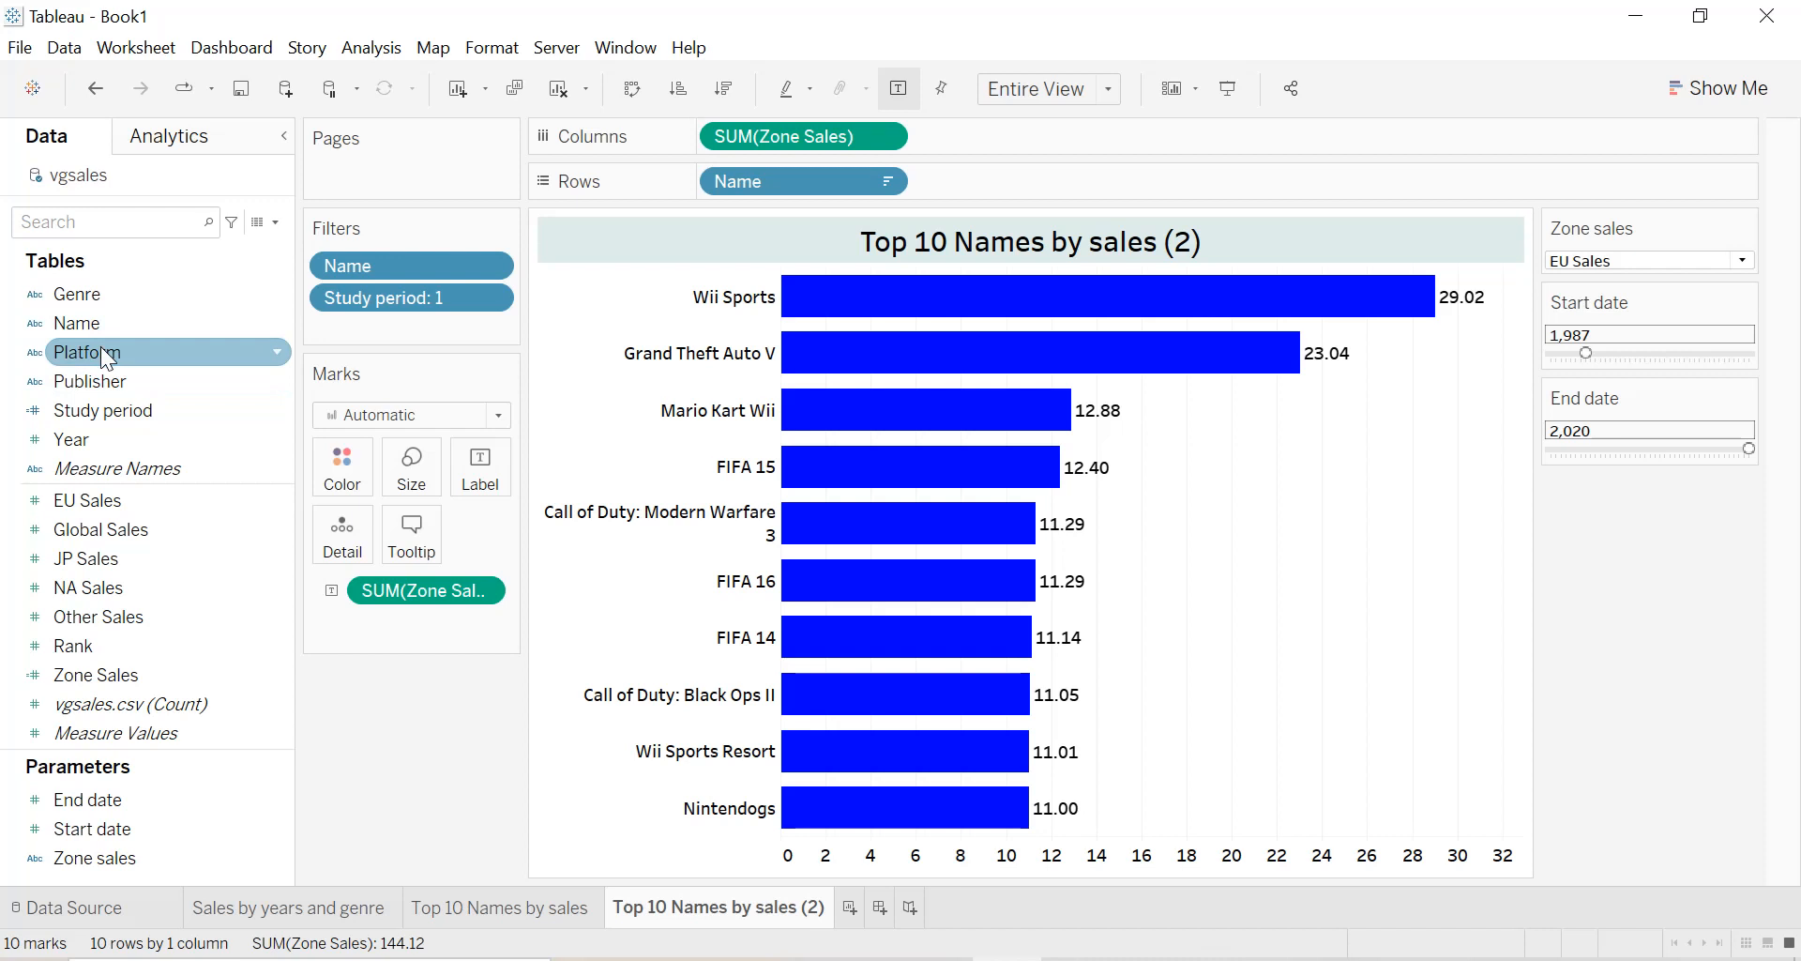
{"action": "left_click_drag", "start_coordinate": [756, 182], "coordinate": [265, 413]}
{"action": "left_click_drag", "start_coordinate": [97, 354], "coordinate": [777, 197]}
{"action": "left_click", "coordinate": [724, 91]}
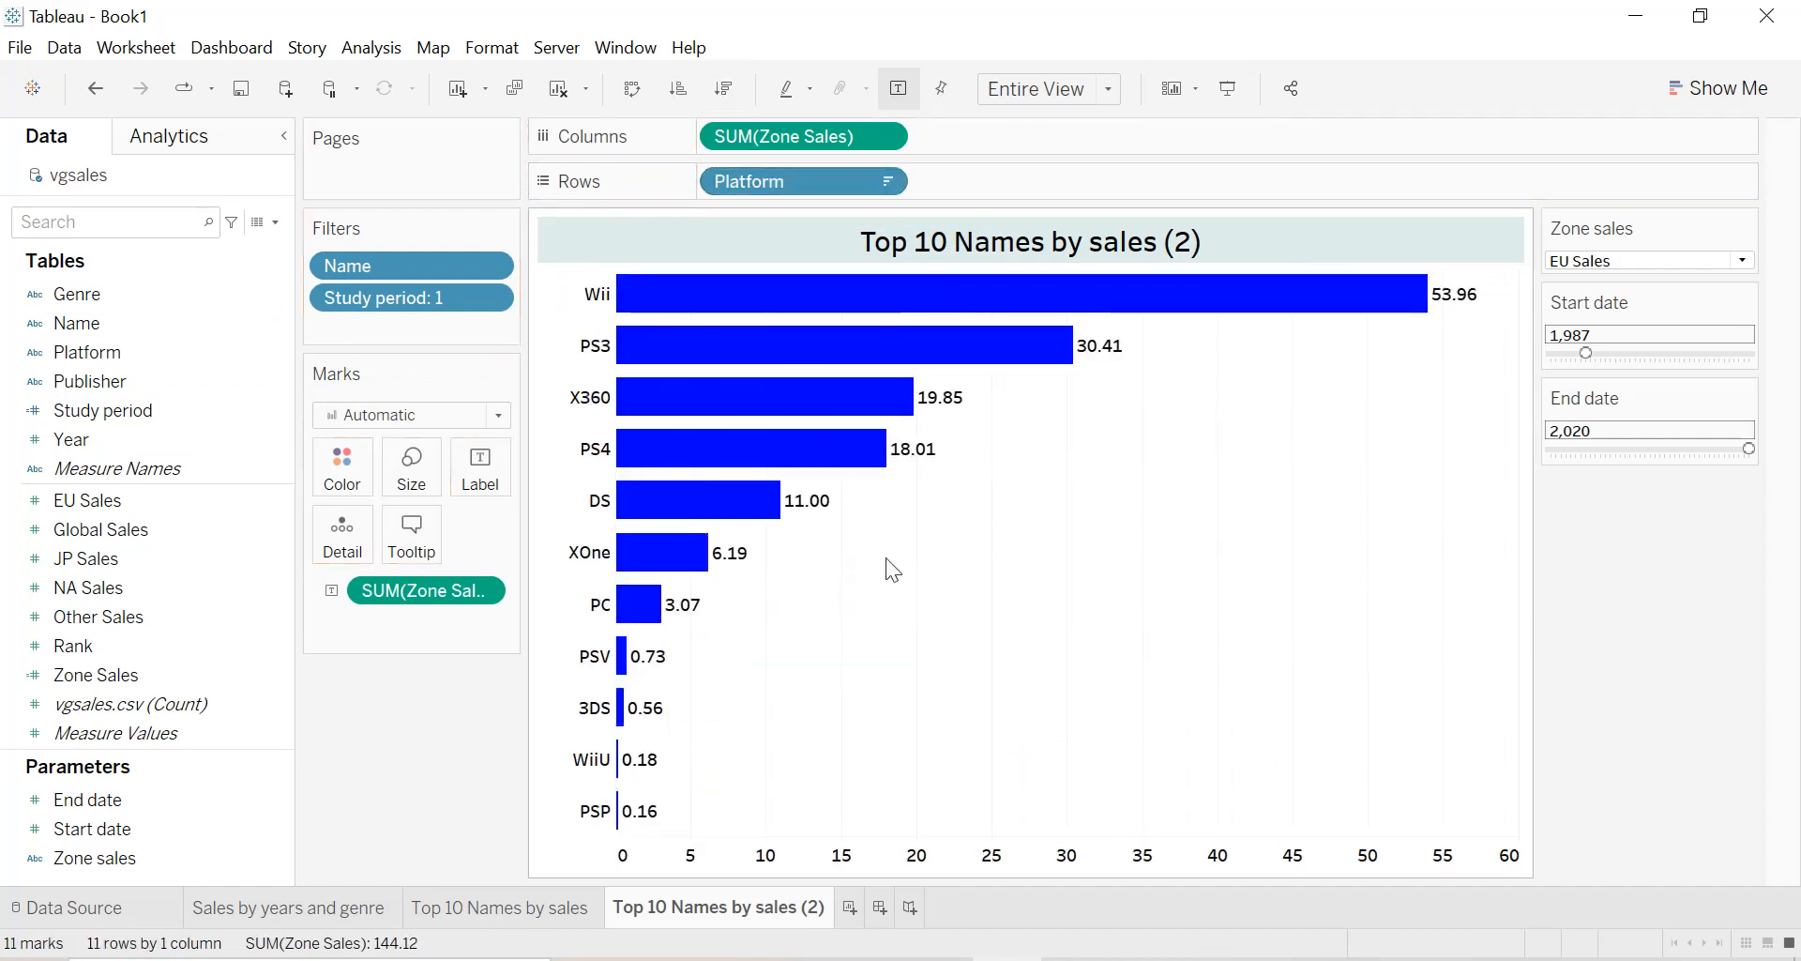
{"action": "left_click", "coordinate": [883, 183]}
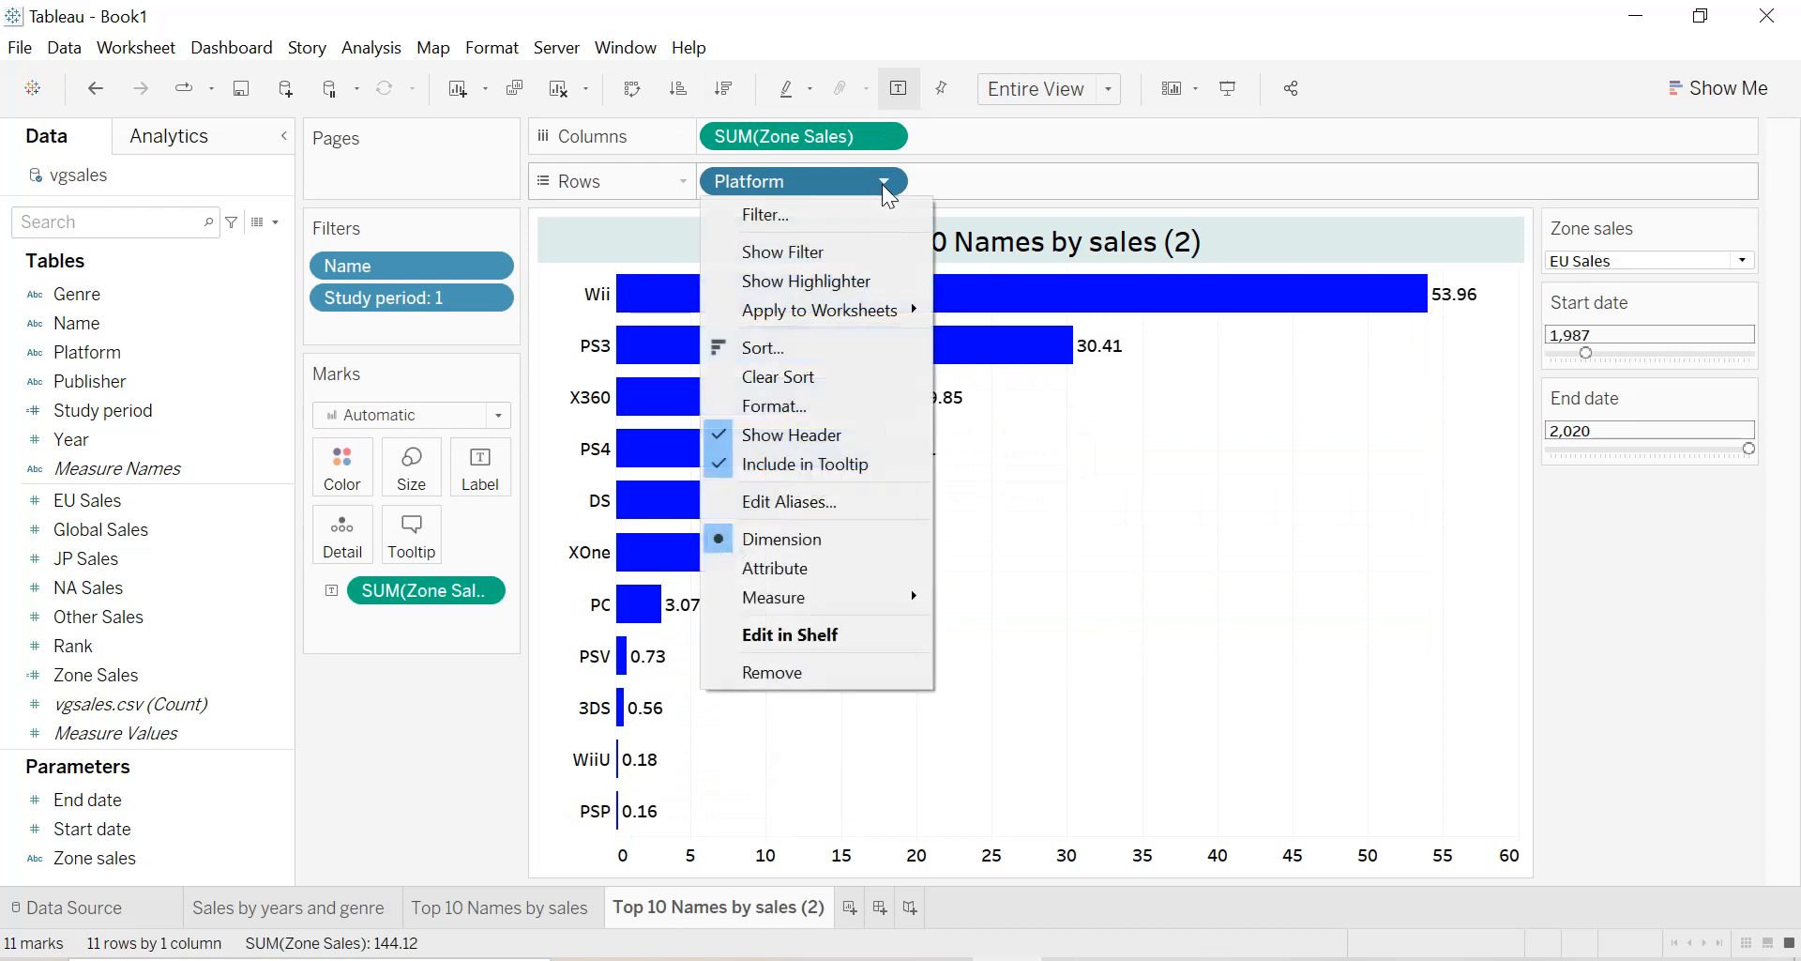
{"action": "left_click", "coordinate": [837, 245]}
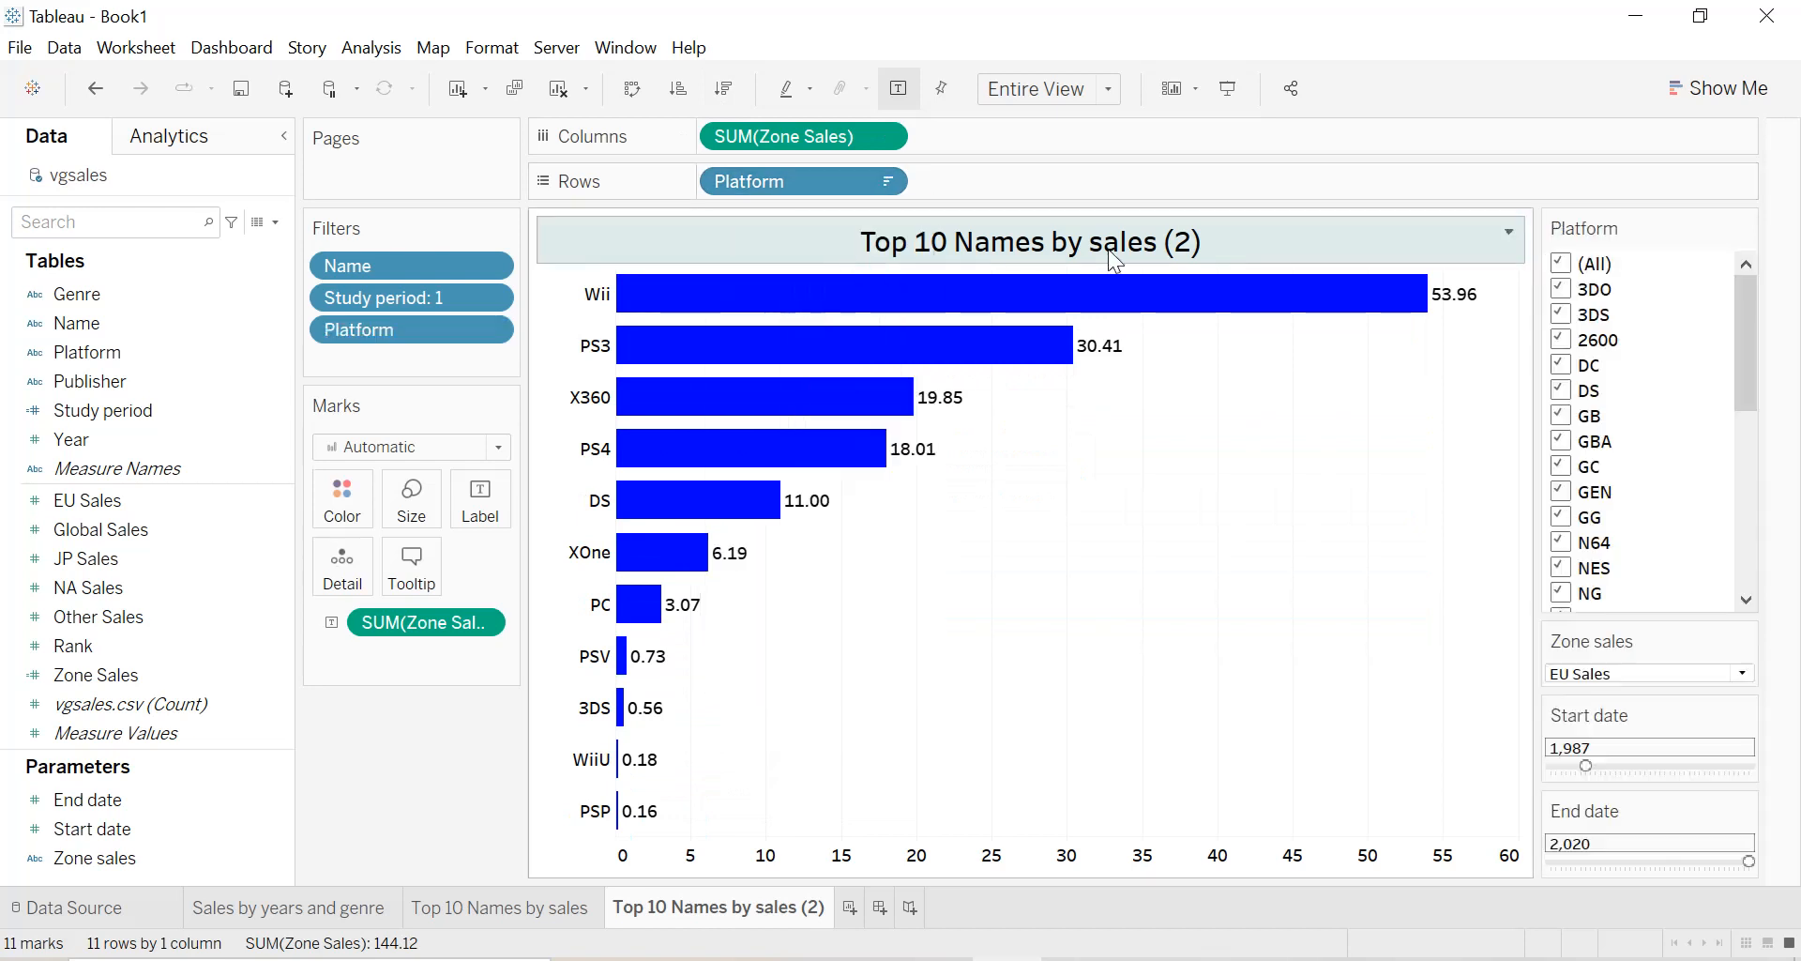
{"action": "key", "text": "ctrl+z"}
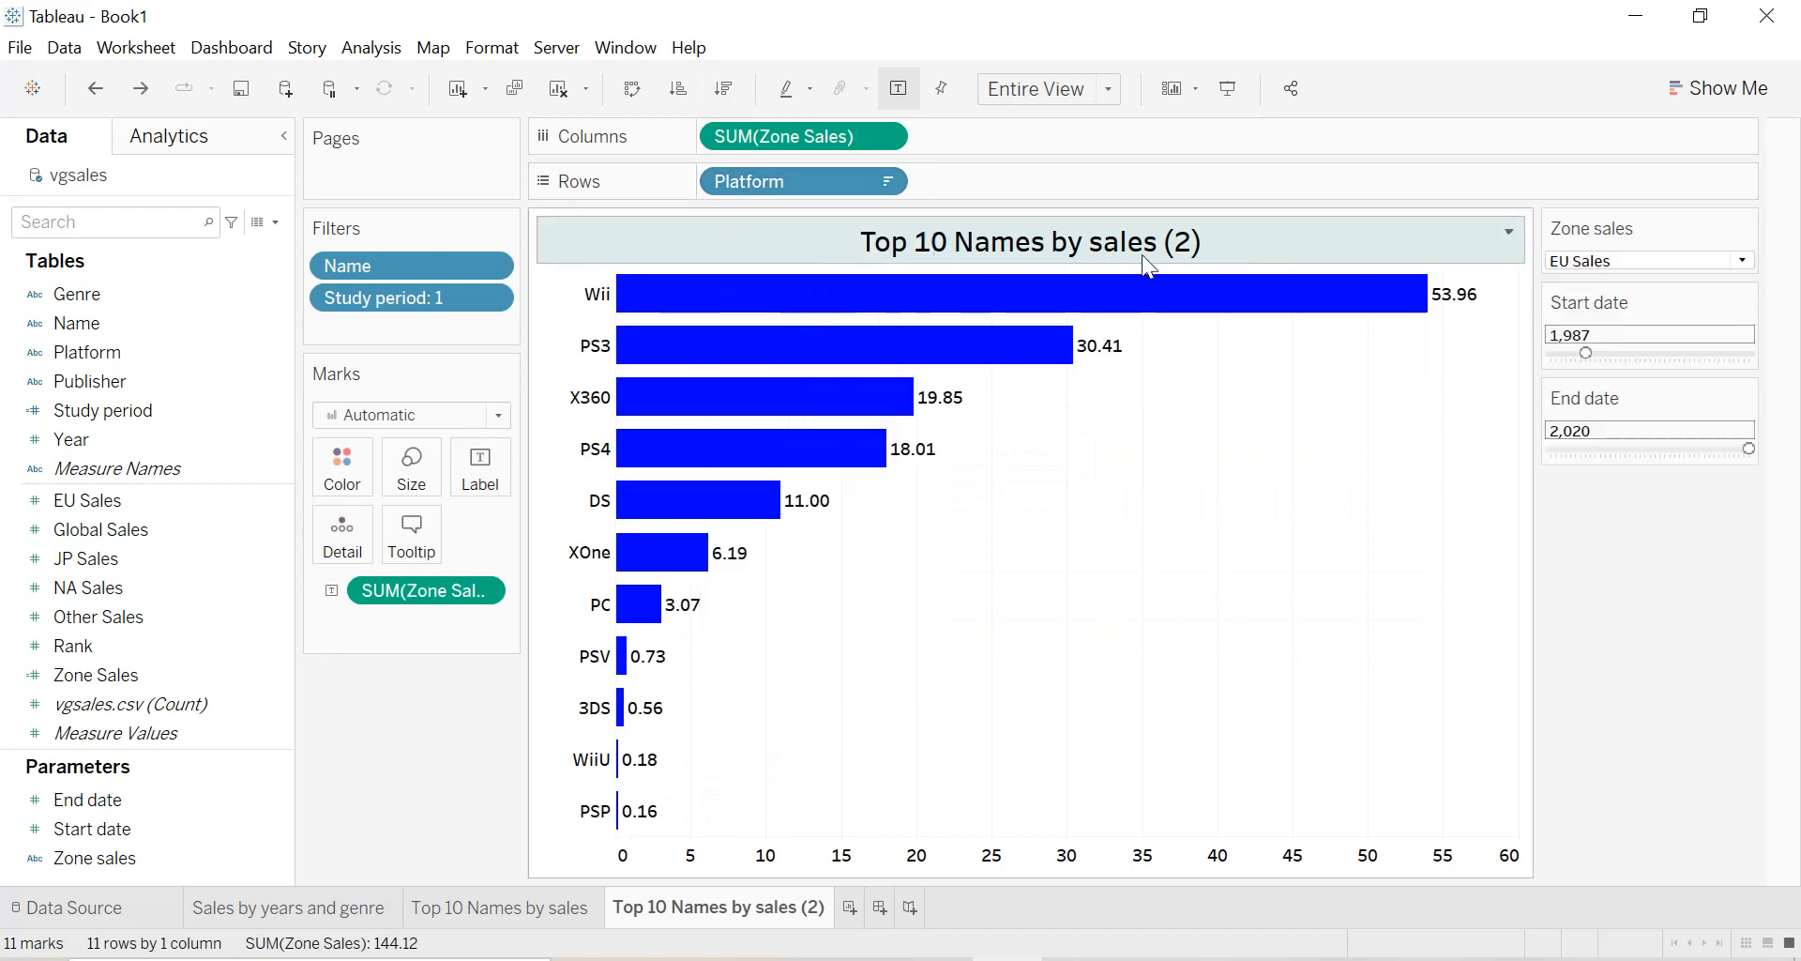
Filter Platform to the top 10 by the sum of Zone Sales.
{"action": "left_click", "coordinate": [885, 183]}
{"action": "left_click", "coordinate": [844, 214]}
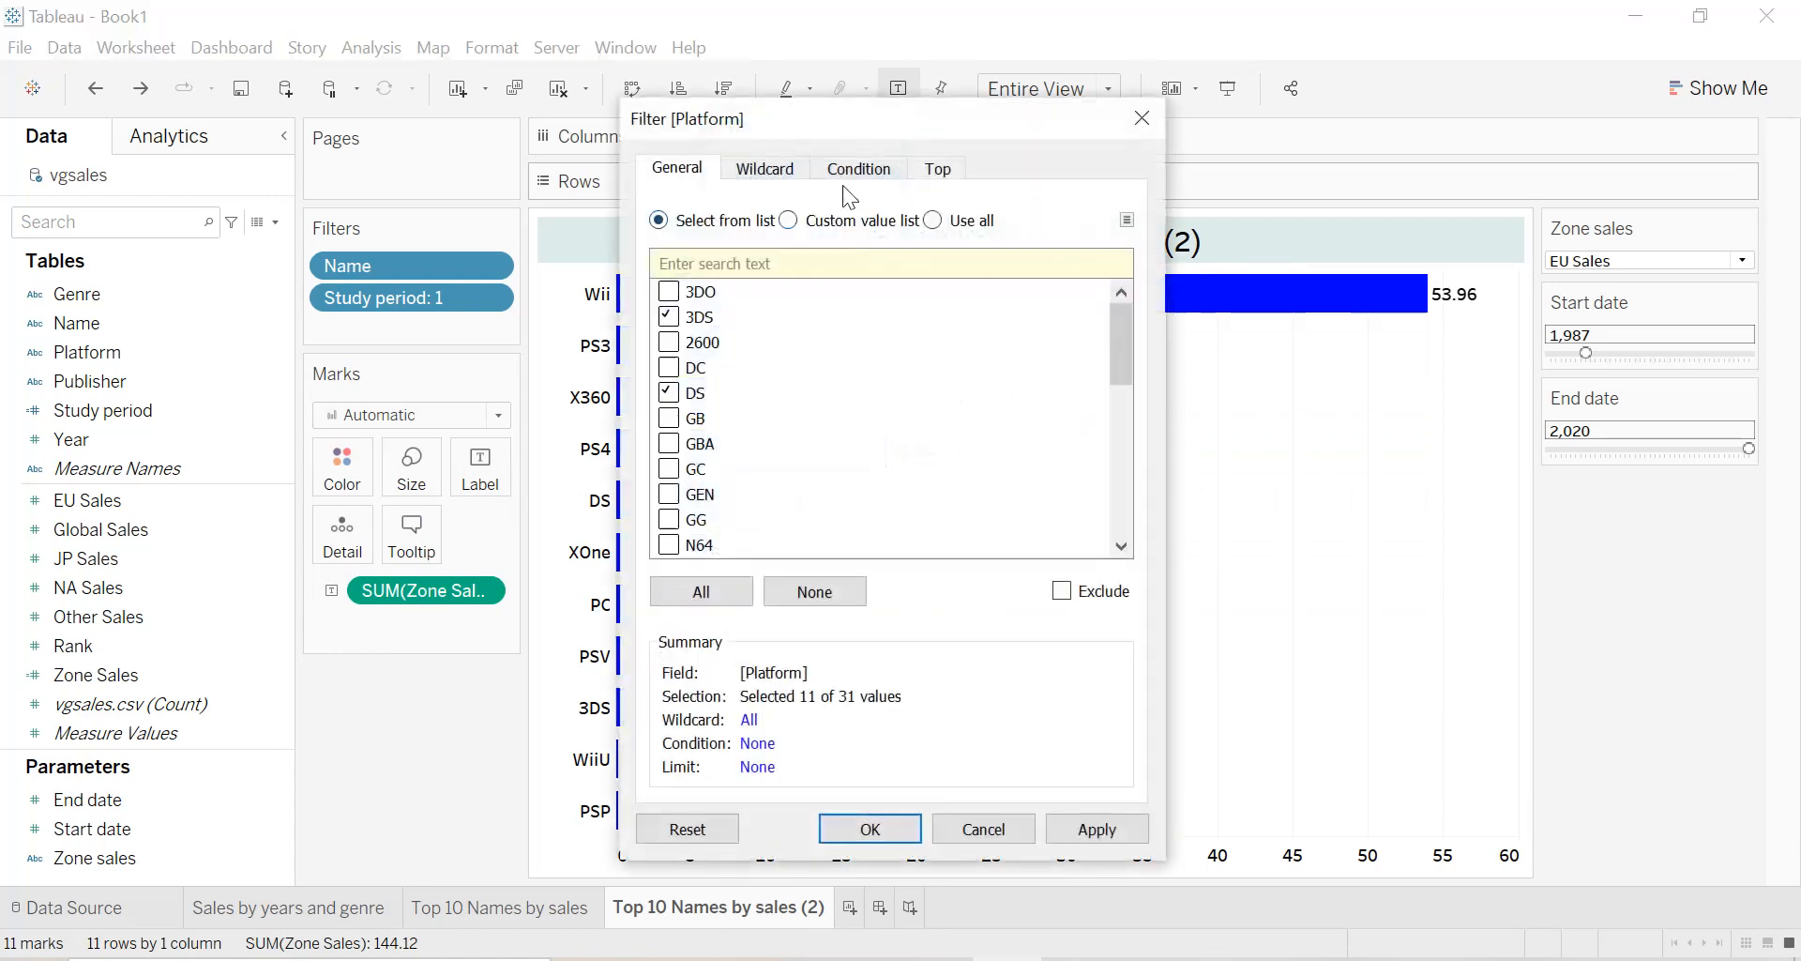
{"action": "left_click", "coordinate": [929, 171]}
{"action": "left_click", "coordinate": [660, 232]}
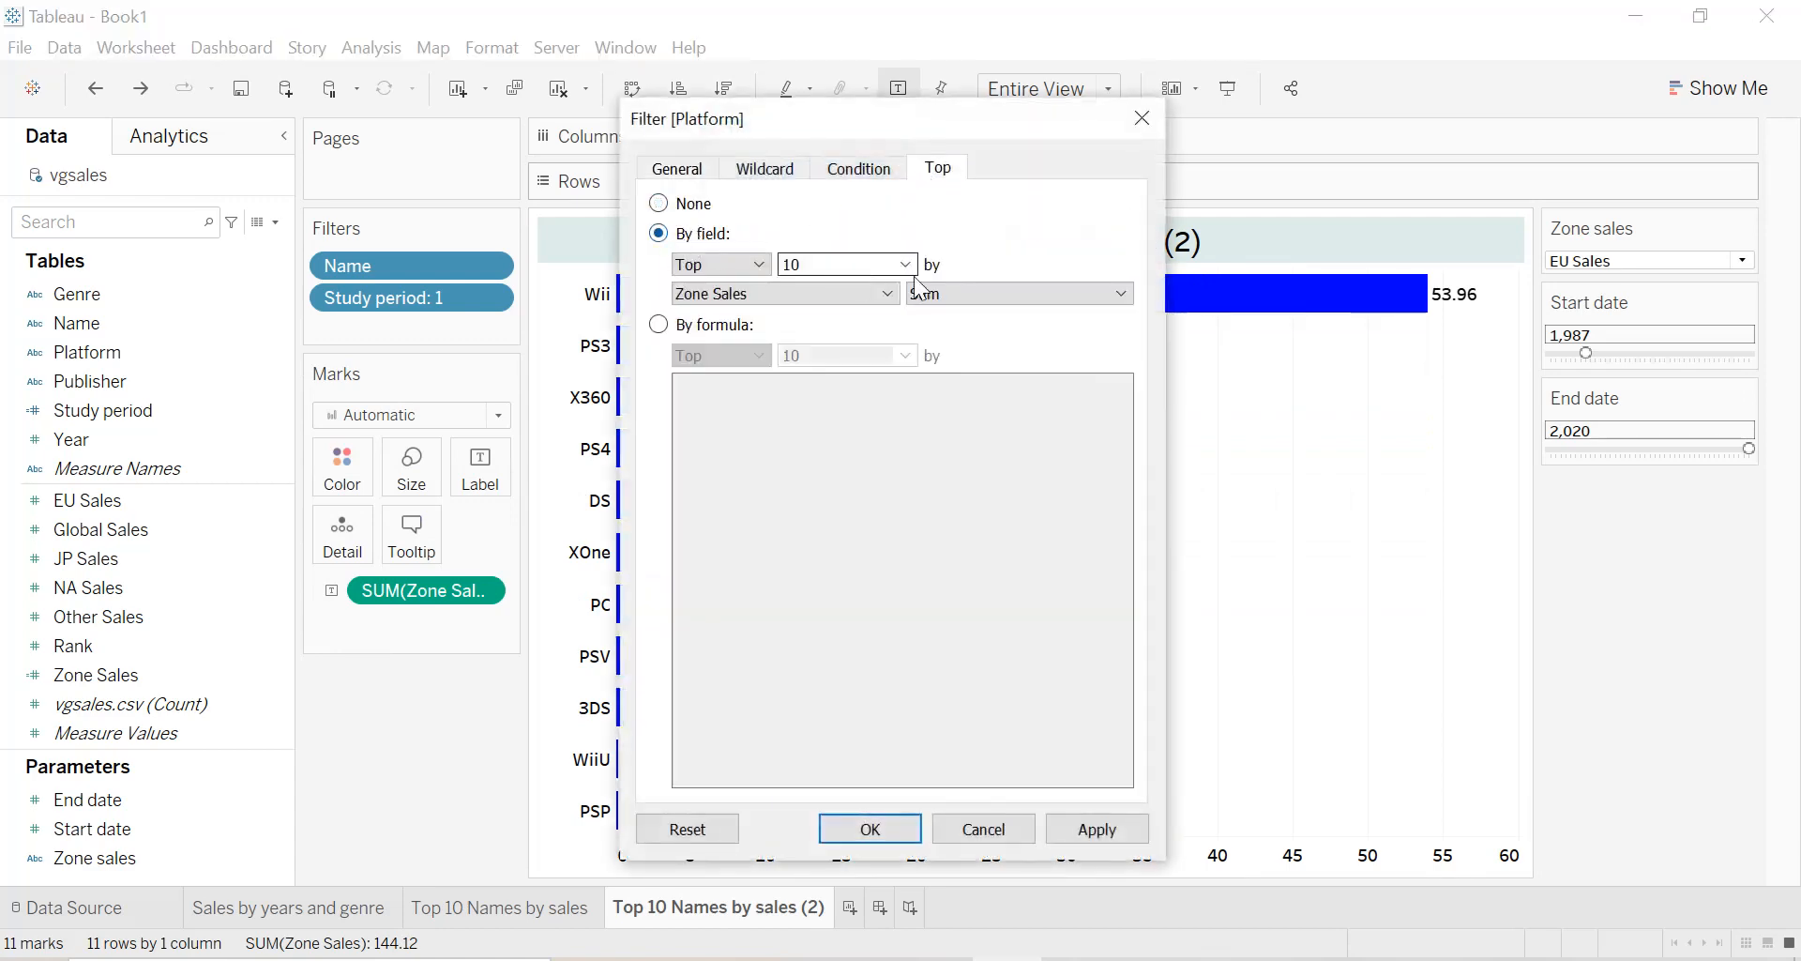
{"action": "left_click", "coordinate": [1090, 829]}
{"action": "left_click", "coordinate": [903, 833]}
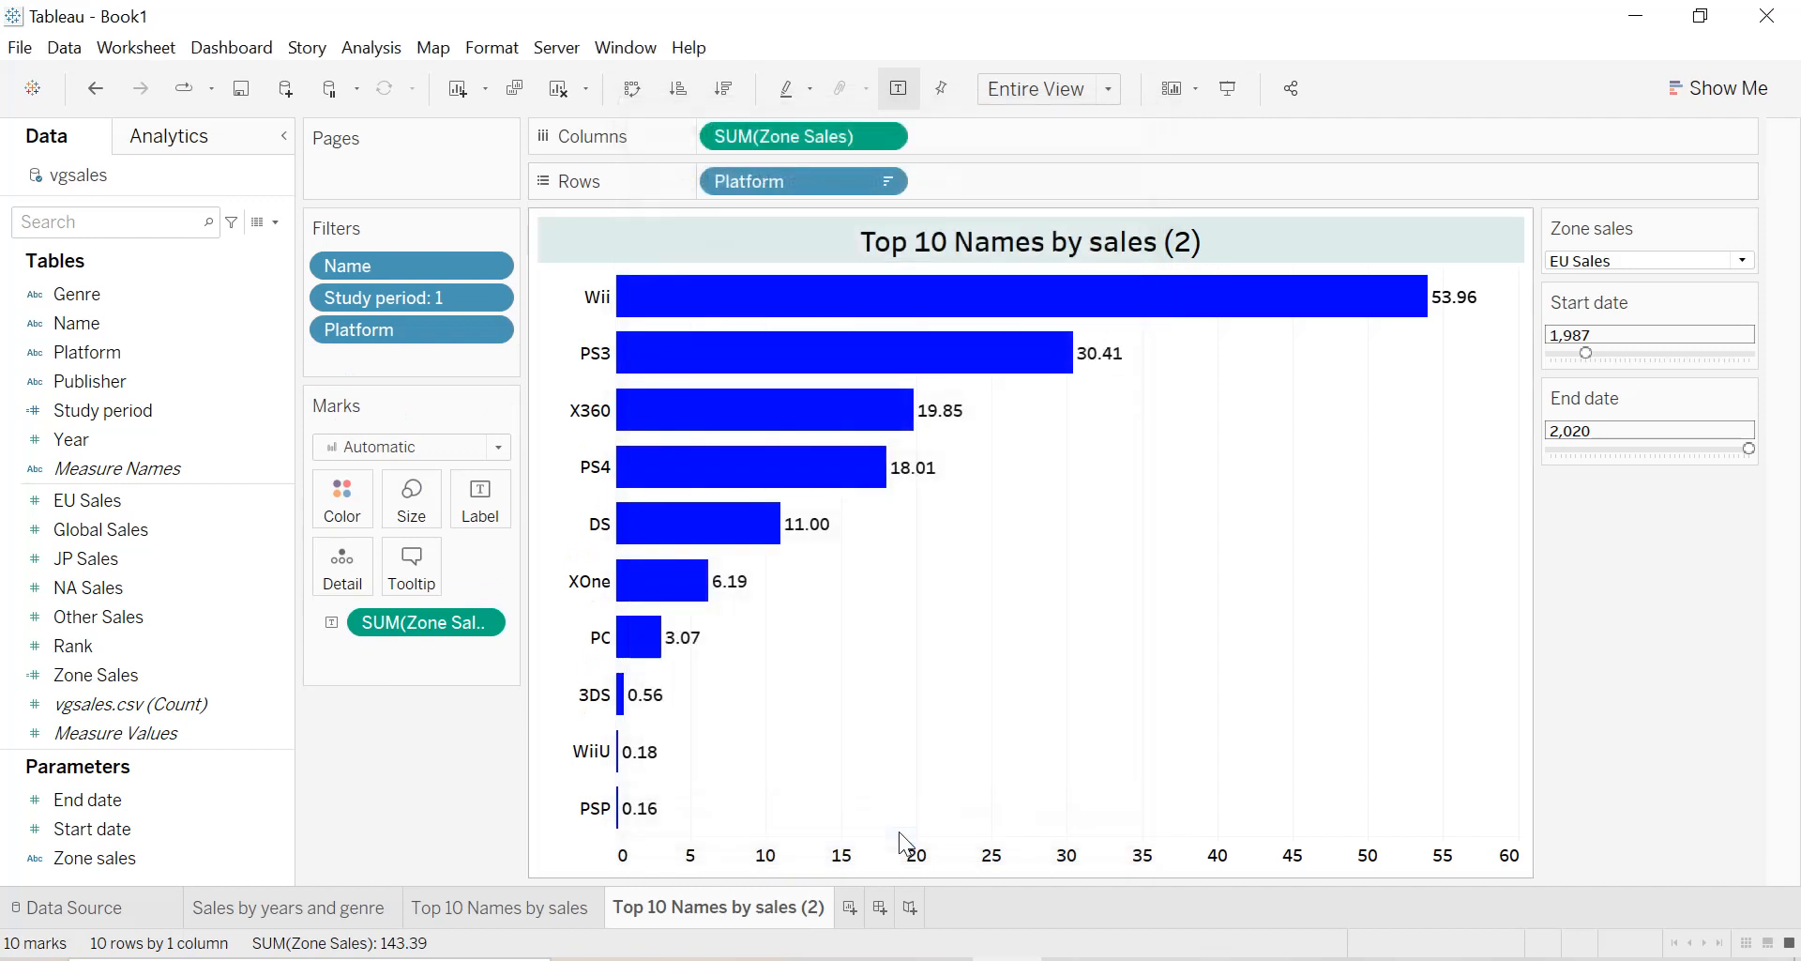
Rename the duplicated sheet as "Top 10 platforms by sales".
{"action": "double_click", "coordinate": [1135, 250]}
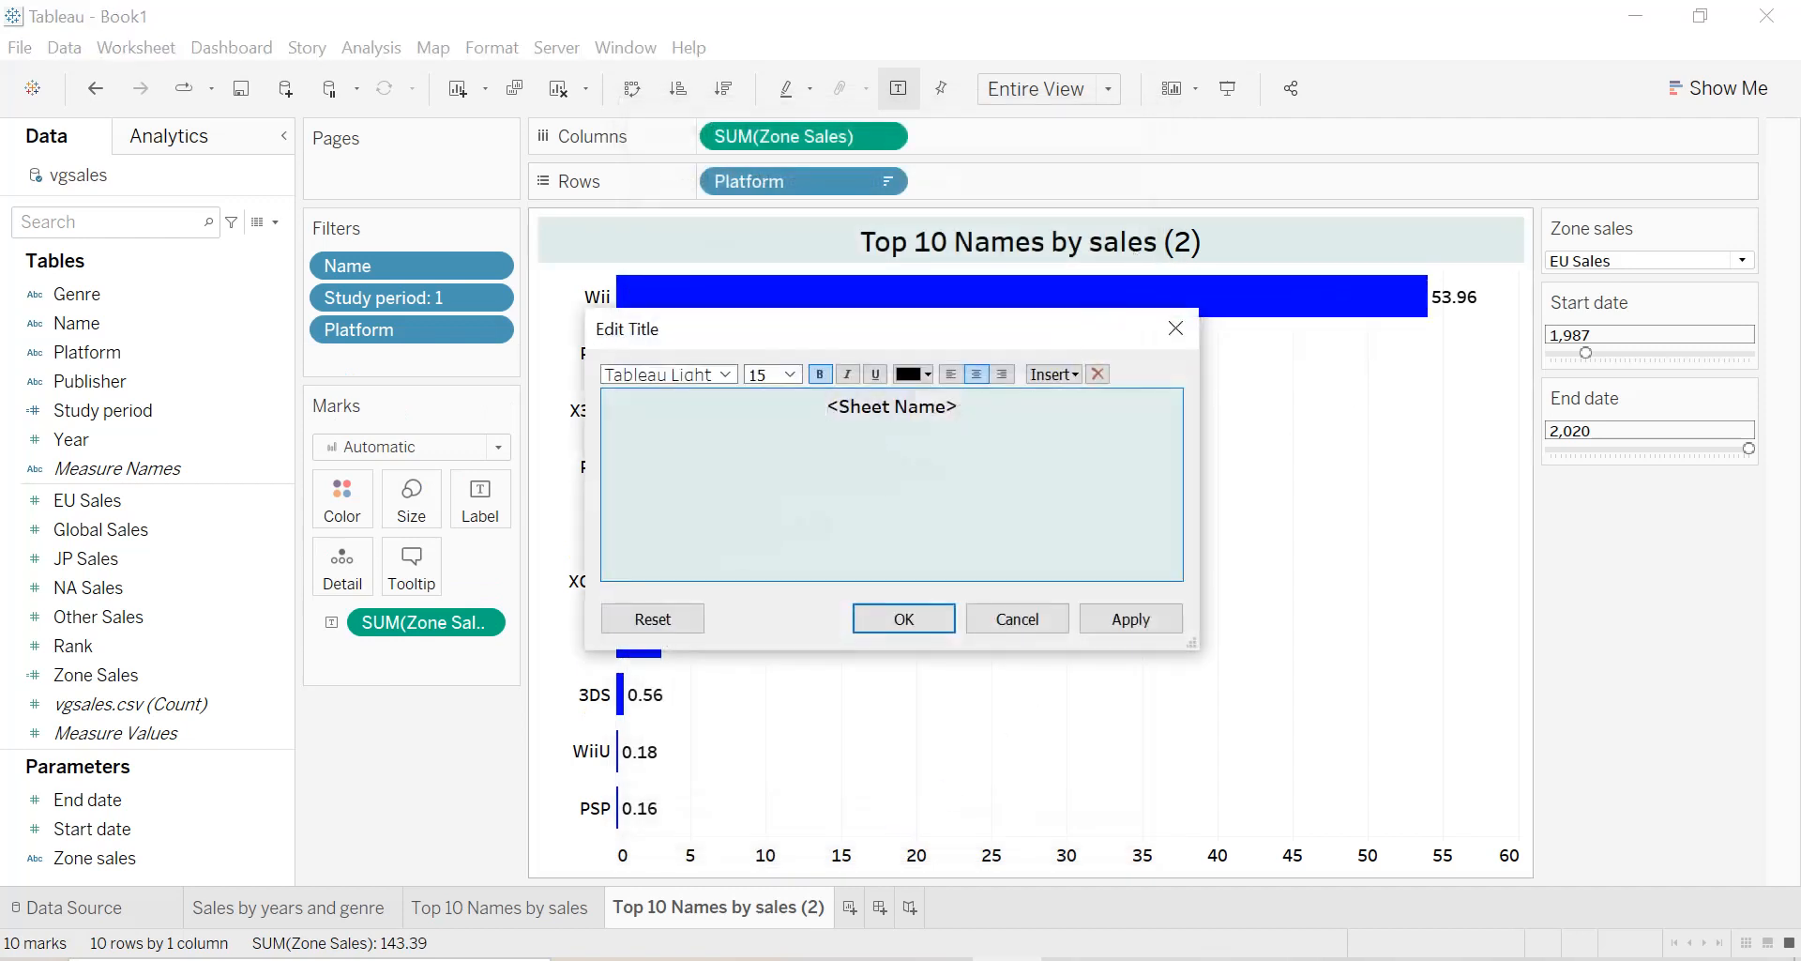
{"action": "left_click", "coordinate": [1176, 328]}
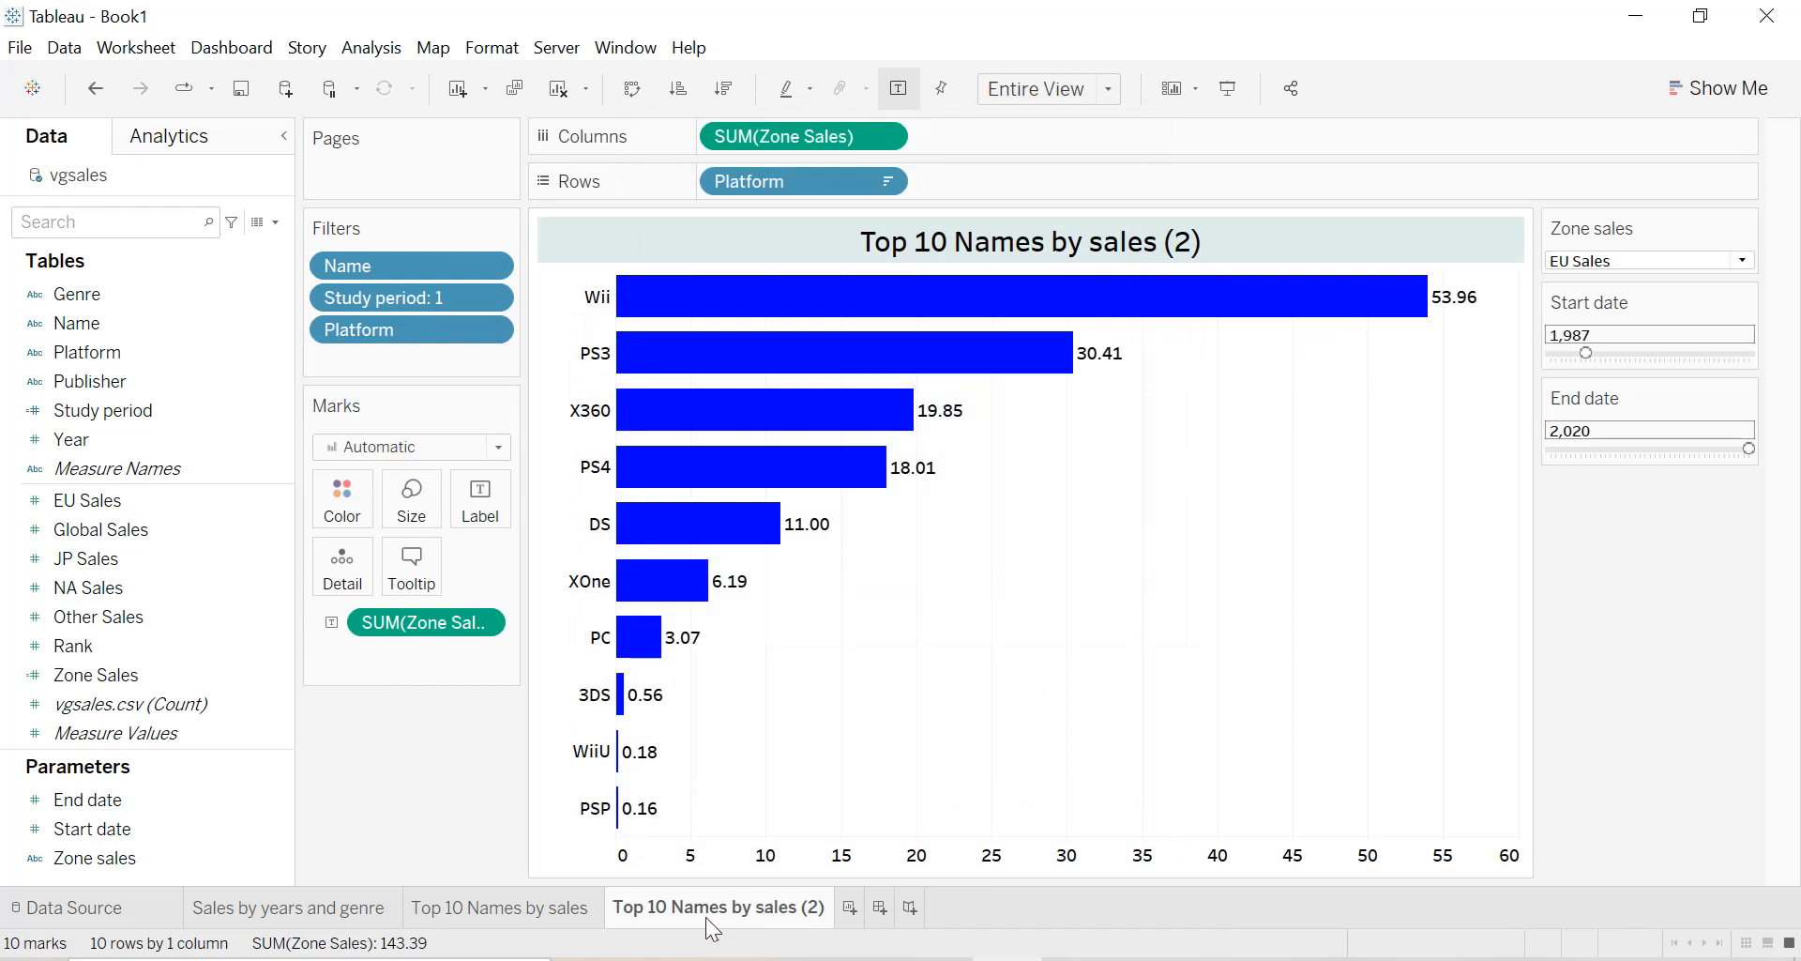
{"action": "mouse_move", "coordinate": [705, 915]}
{"action": "double_click", "coordinate": [706, 916]}
{"action": "left_click", "coordinate": [837, 914]}
{"action": "key", "text": "BackSpace"}
{"action": "key", "text": "BackSpace"}
{"action": "key", "text": "BackSpace"}
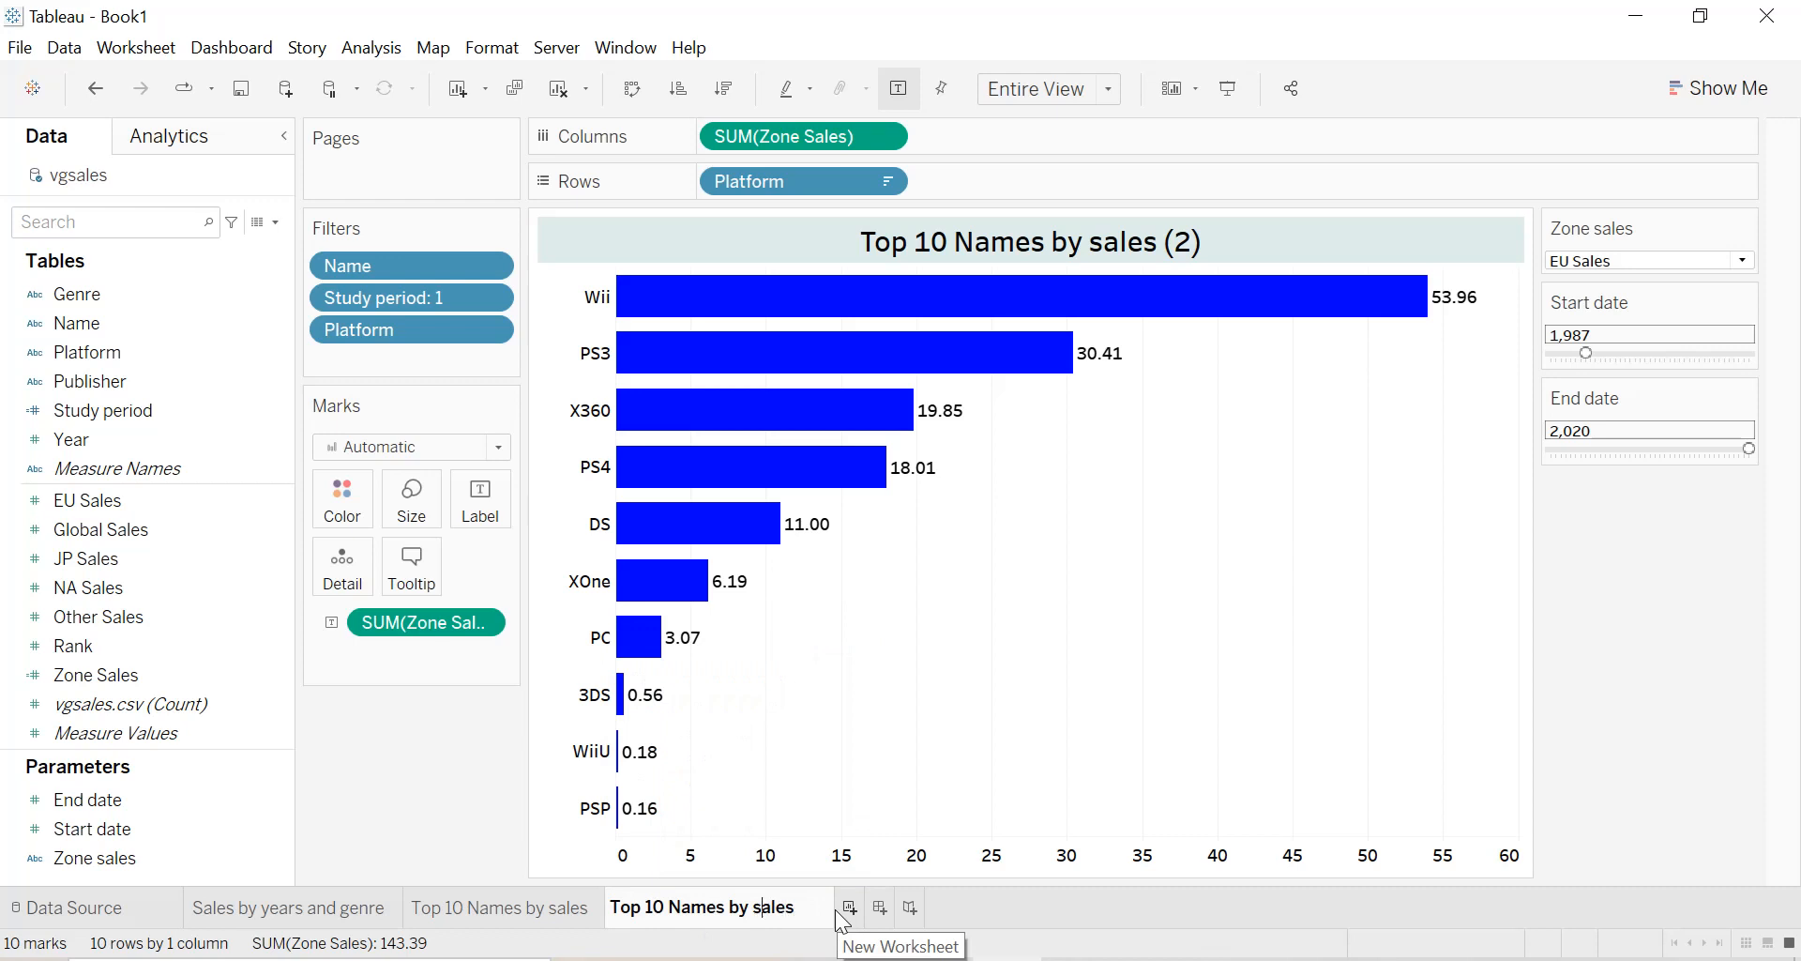
{"action": "key", "text": "BackSpace"}
{"action": "key", "text": "BackSpace"}
{"action": "key", "text": "BackSpace"}
{"action": "key", "text": "BackSpace"}
{"action": "type", "text": "platfor"}
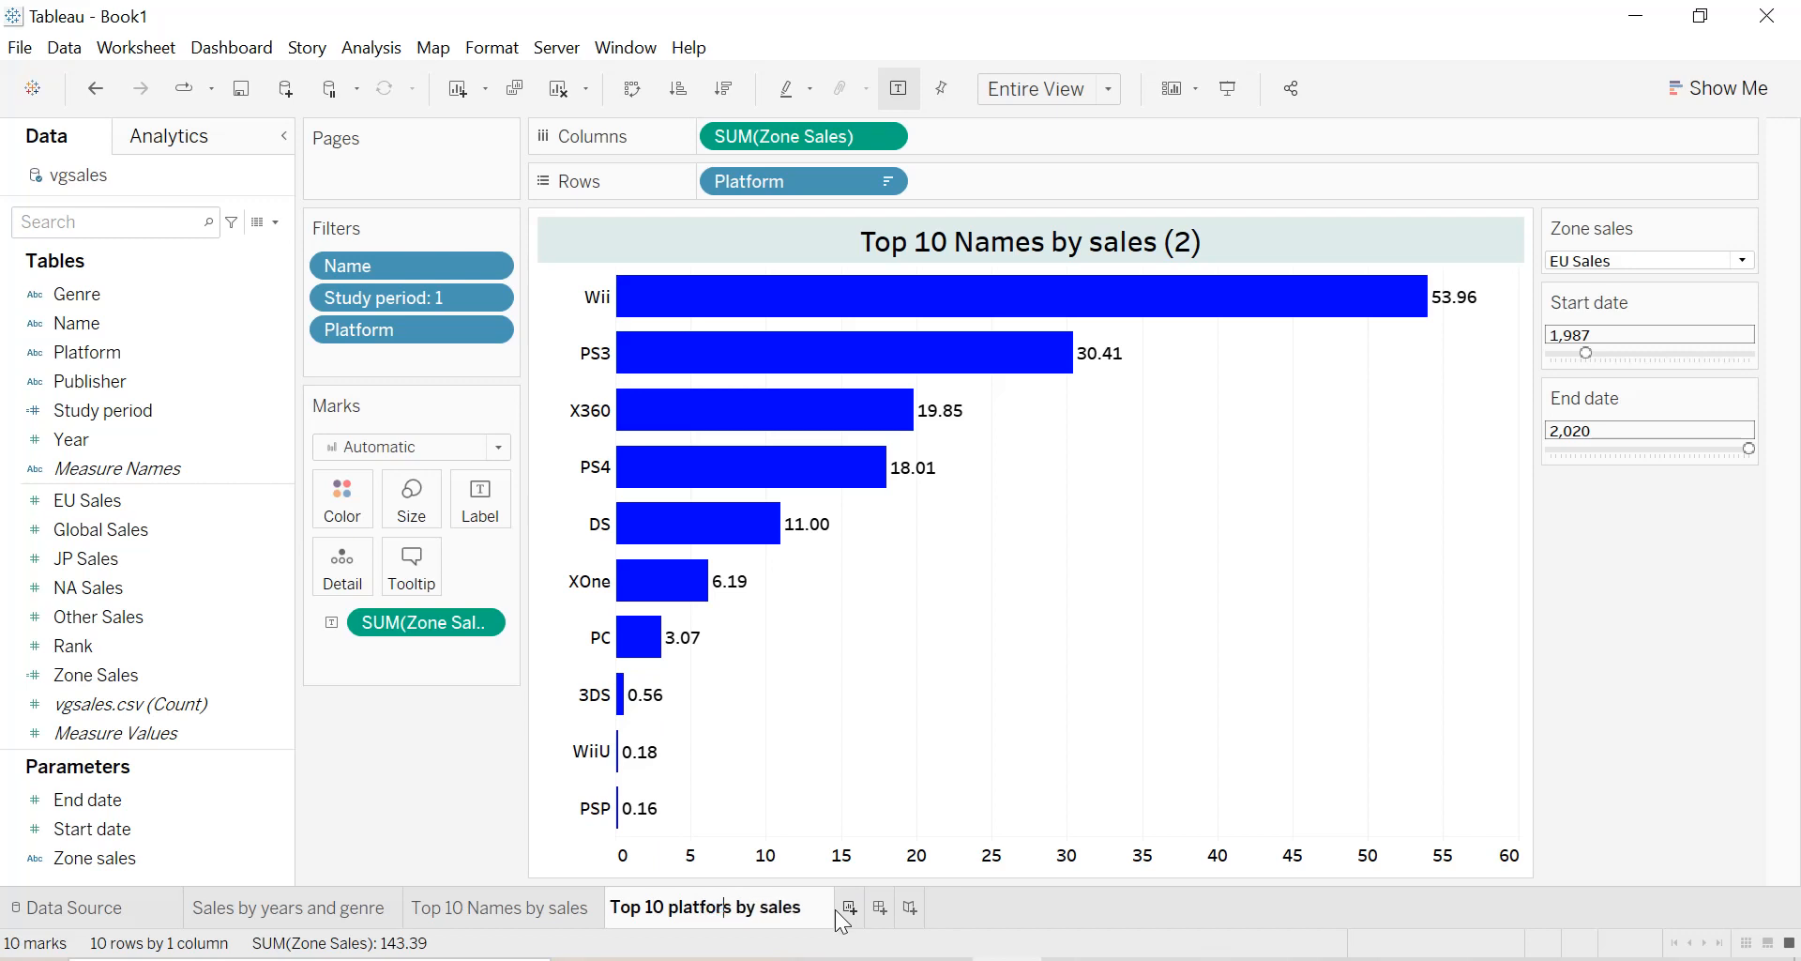
{"action": "type", "text": "m"}
{"action": "key", "text": "Return"}
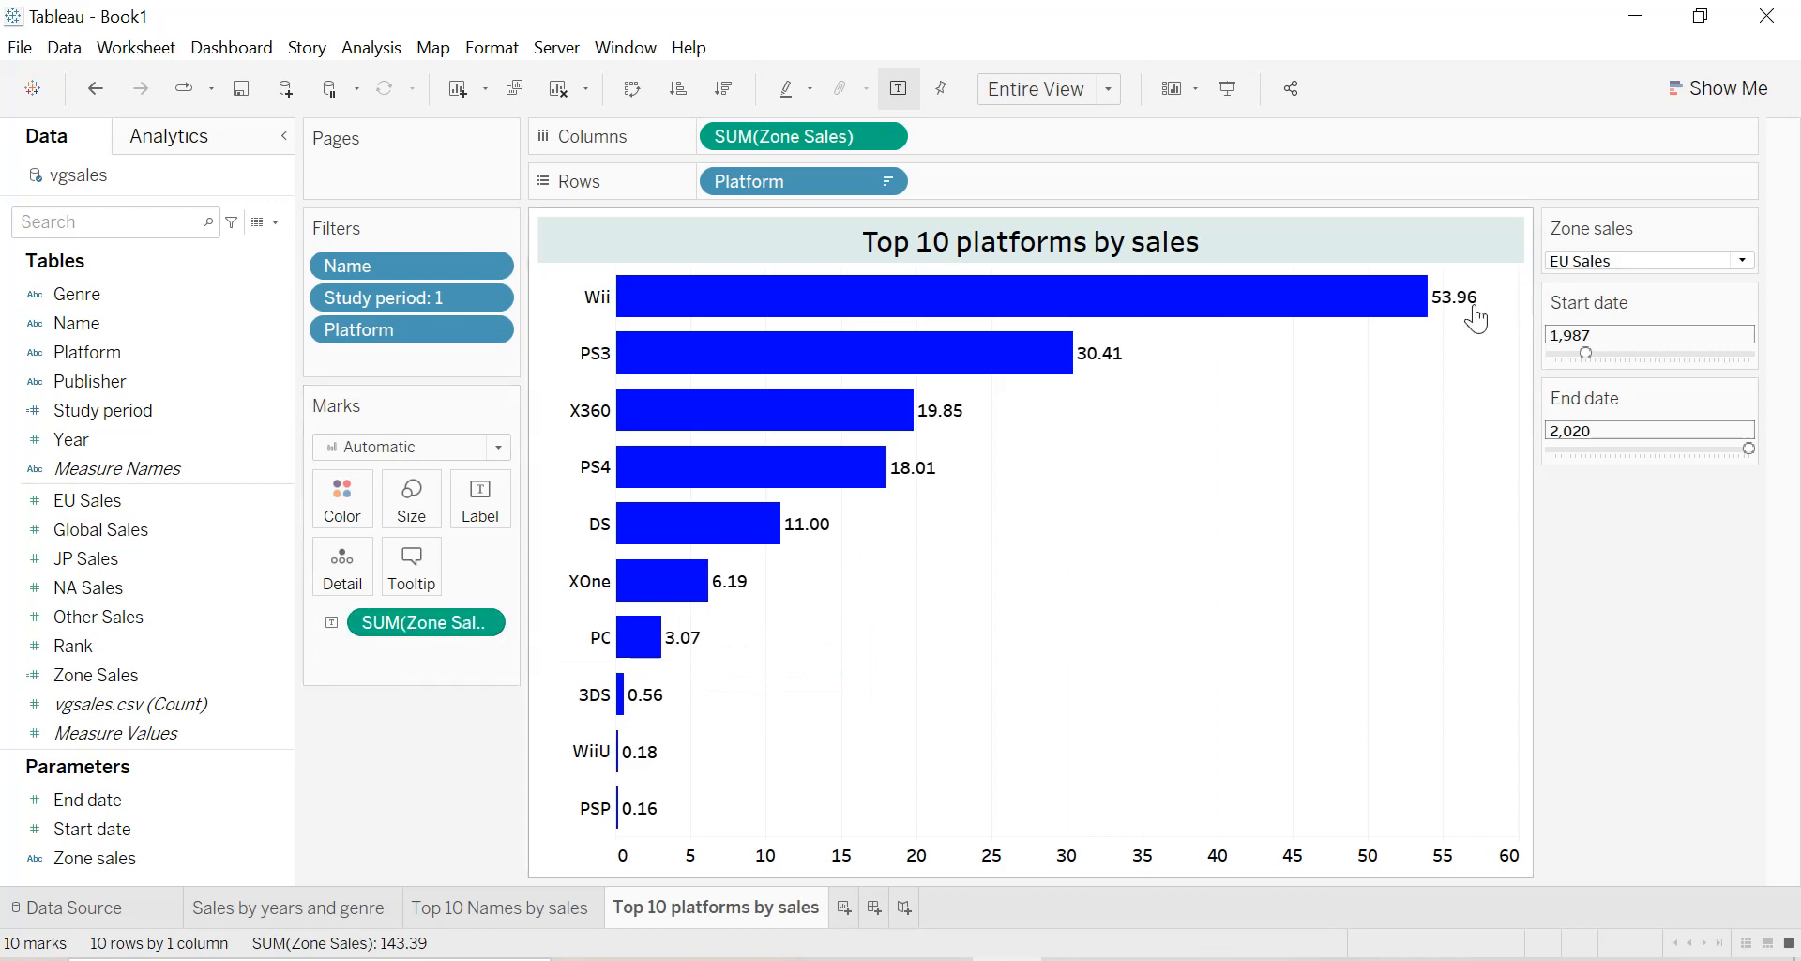
Test the platform chart by switching the Zone sales parameter to JP Sales and to NA Sales.
{"action": "mouse_move", "coordinate": [1426, 327]}
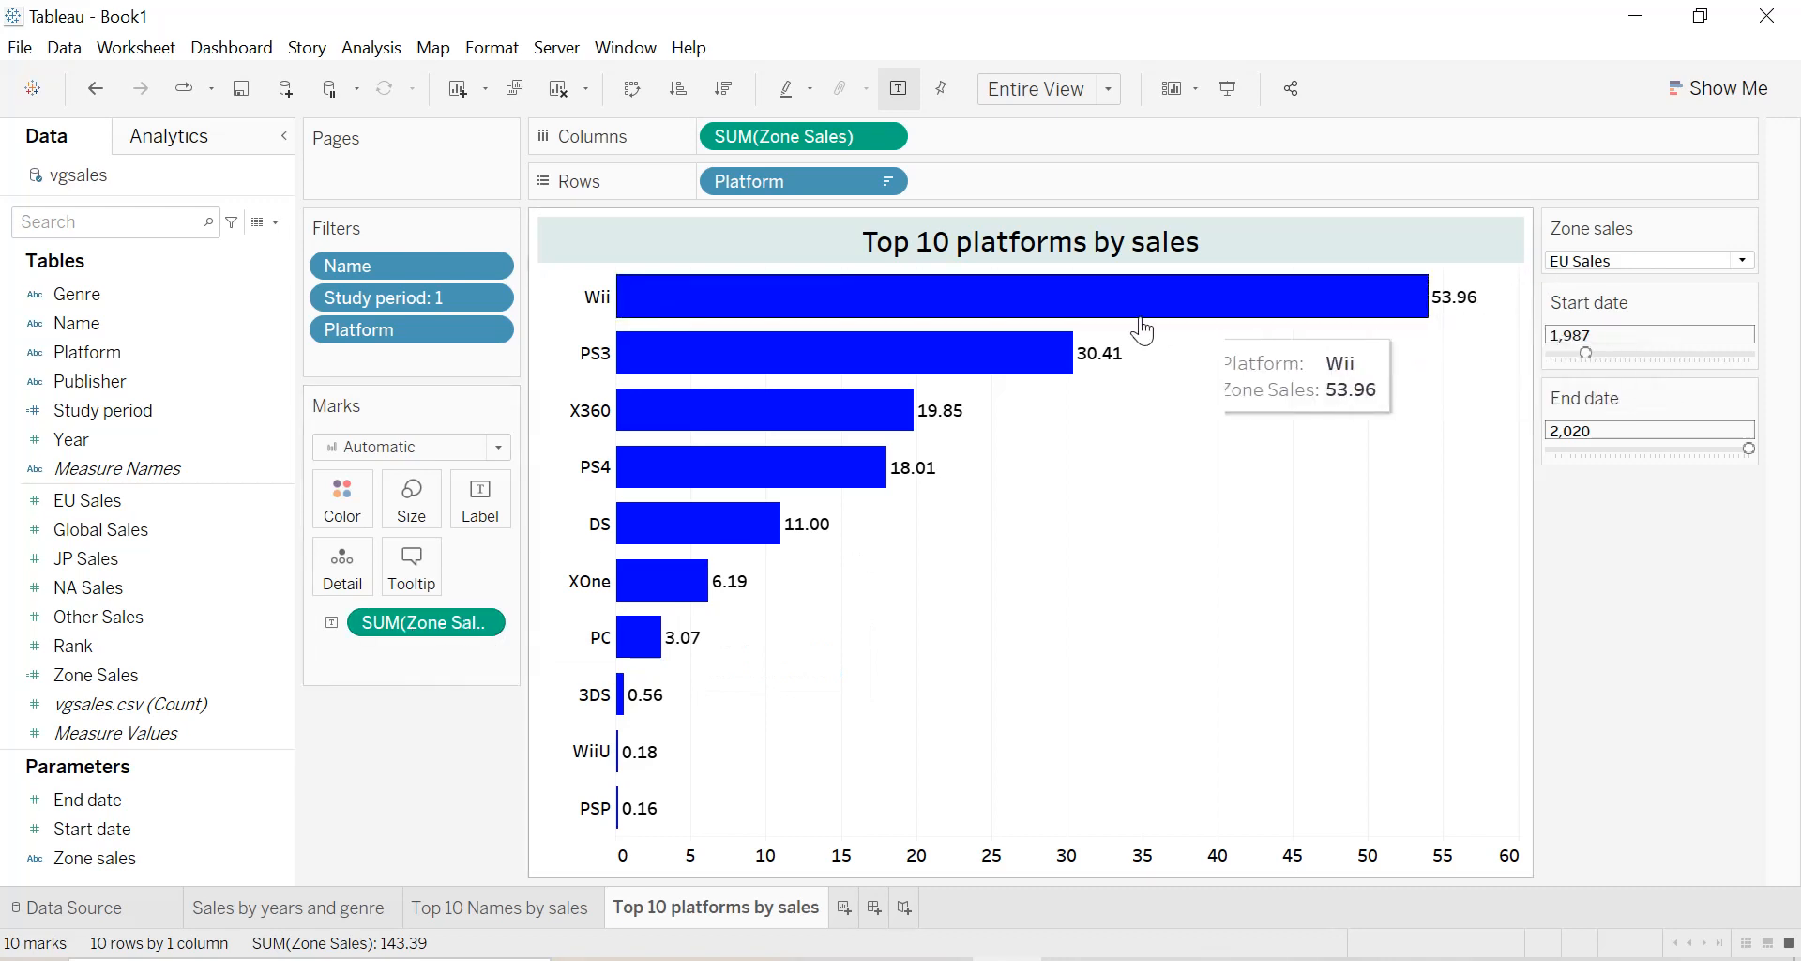
{"action": "left_click", "coordinate": [1574, 262]}
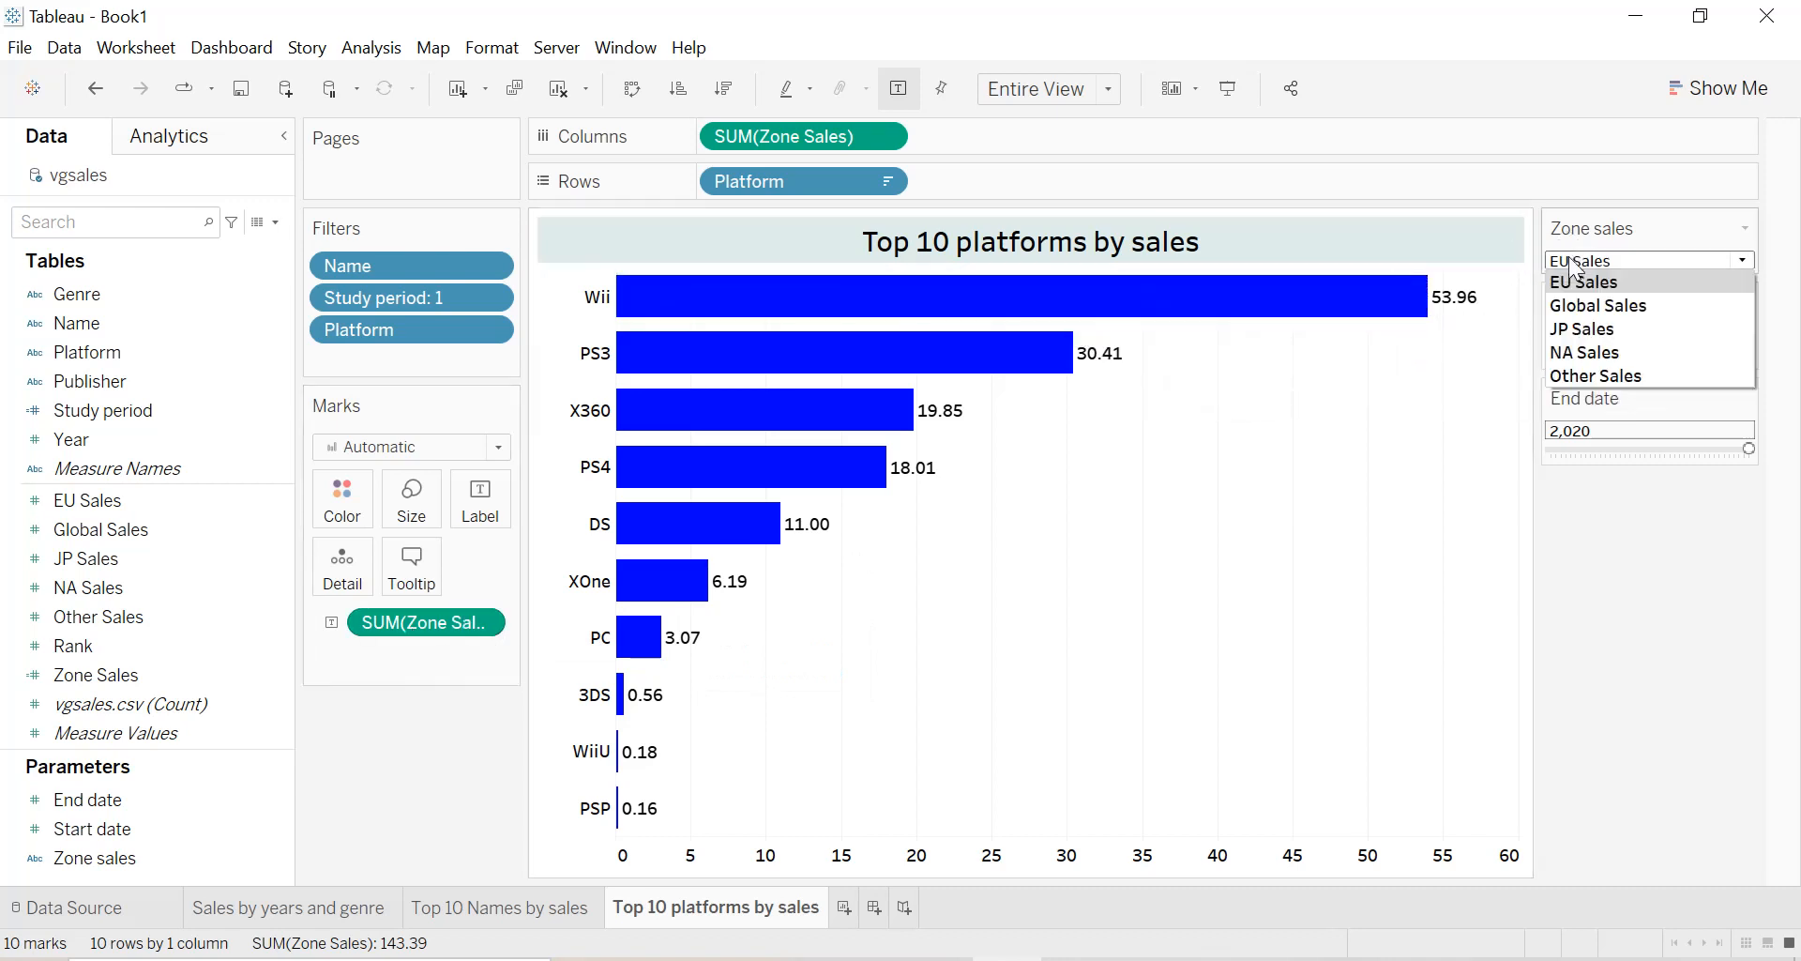
{"action": "left_click", "coordinate": [1581, 328]}
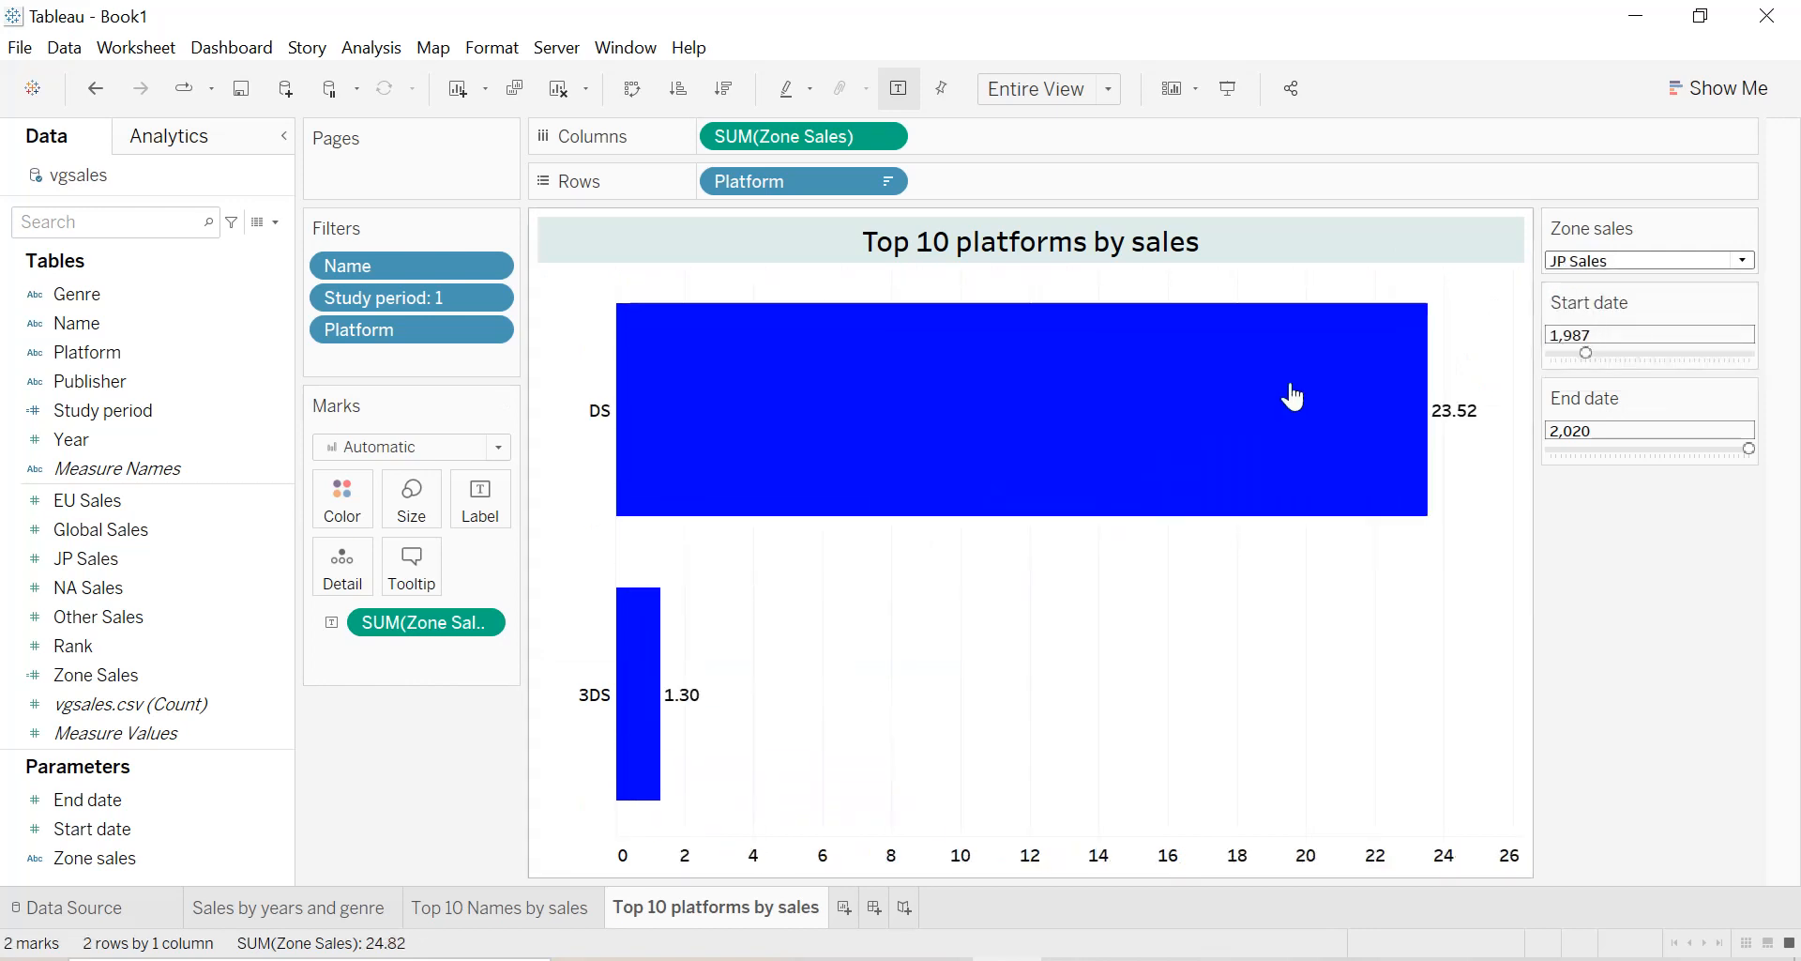
{"action": "left_click", "coordinate": [1626, 262]}
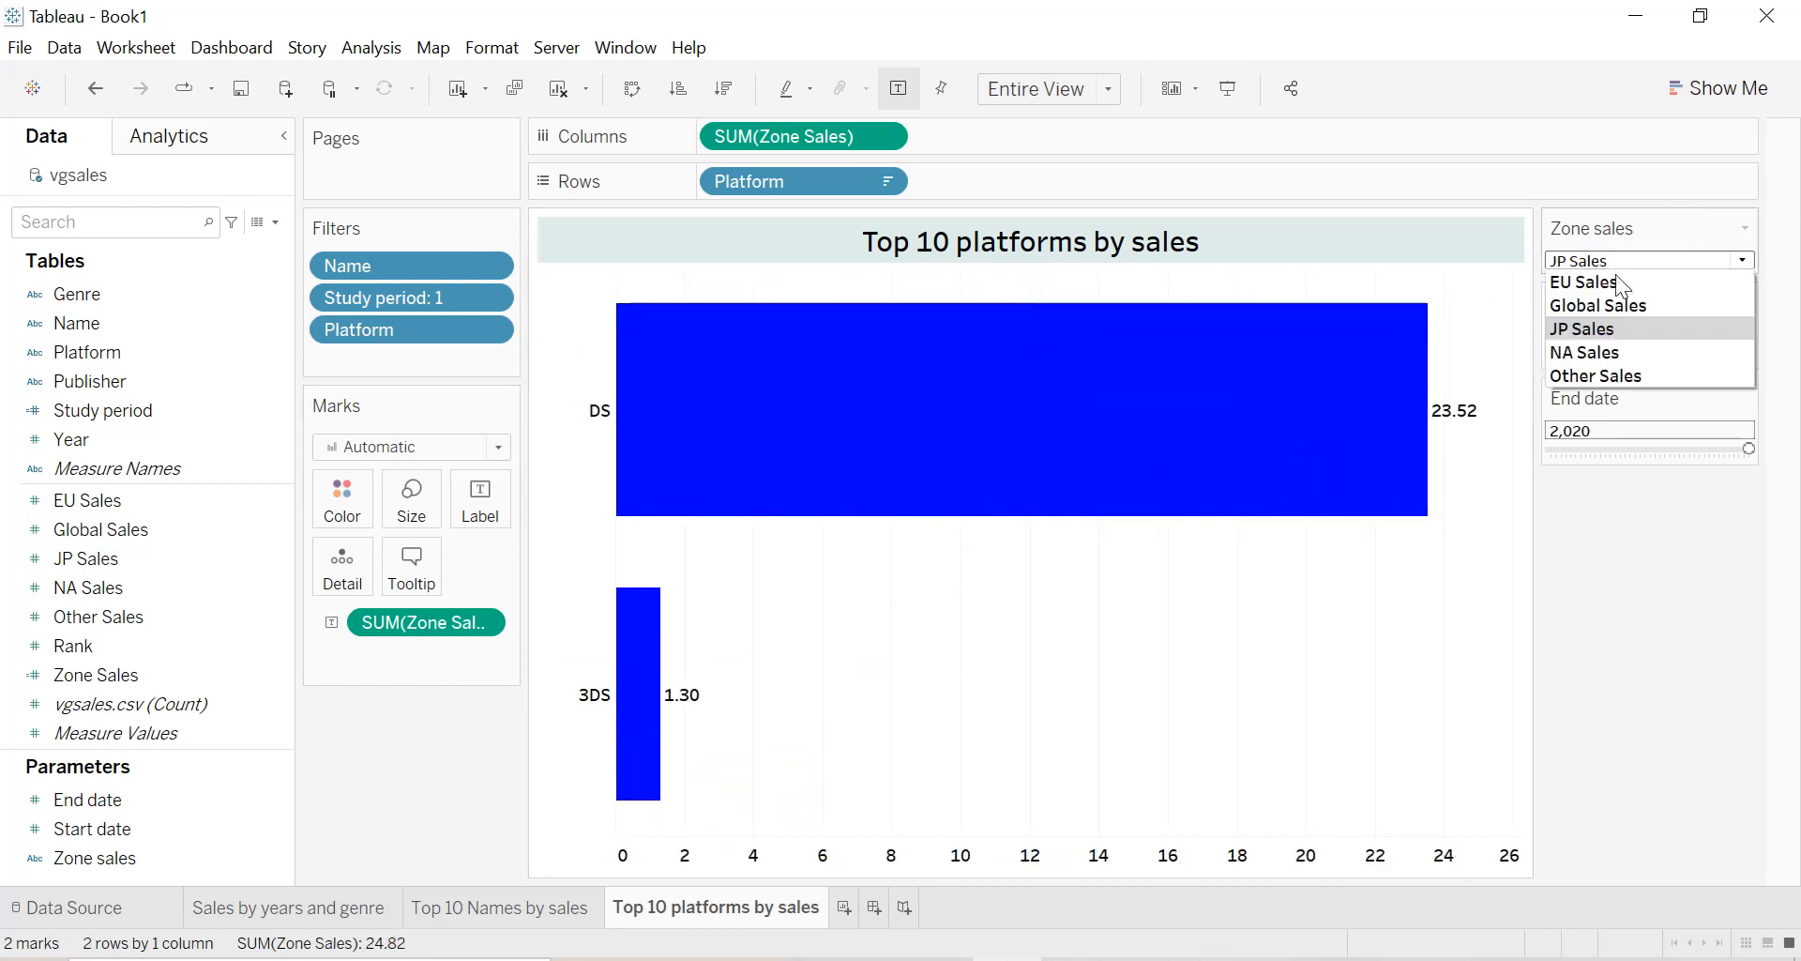
{"action": "left_click", "coordinate": [1595, 359]}
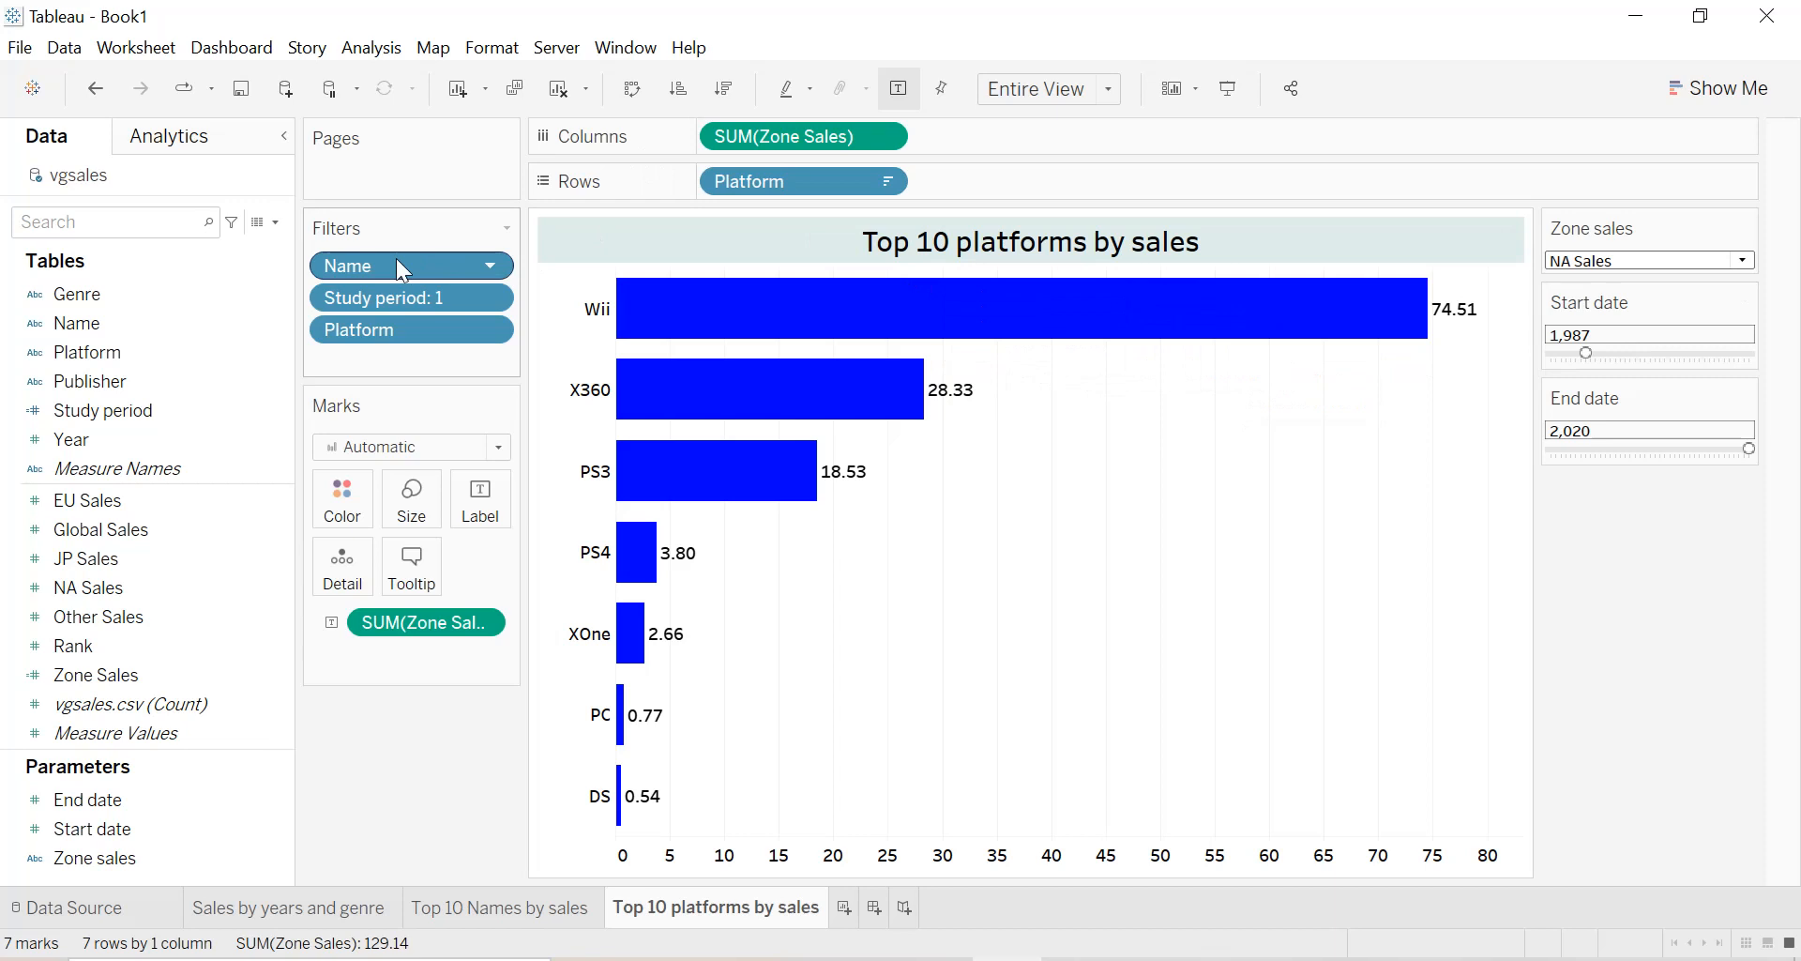
Remove the Name filter from the platforms sheet and switch the Zone sales parameter to EU Sales and finally to Global Sales.
{"action": "left_click_drag", "start_coordinate": [385, 265], "coordinate": [162, 291]}
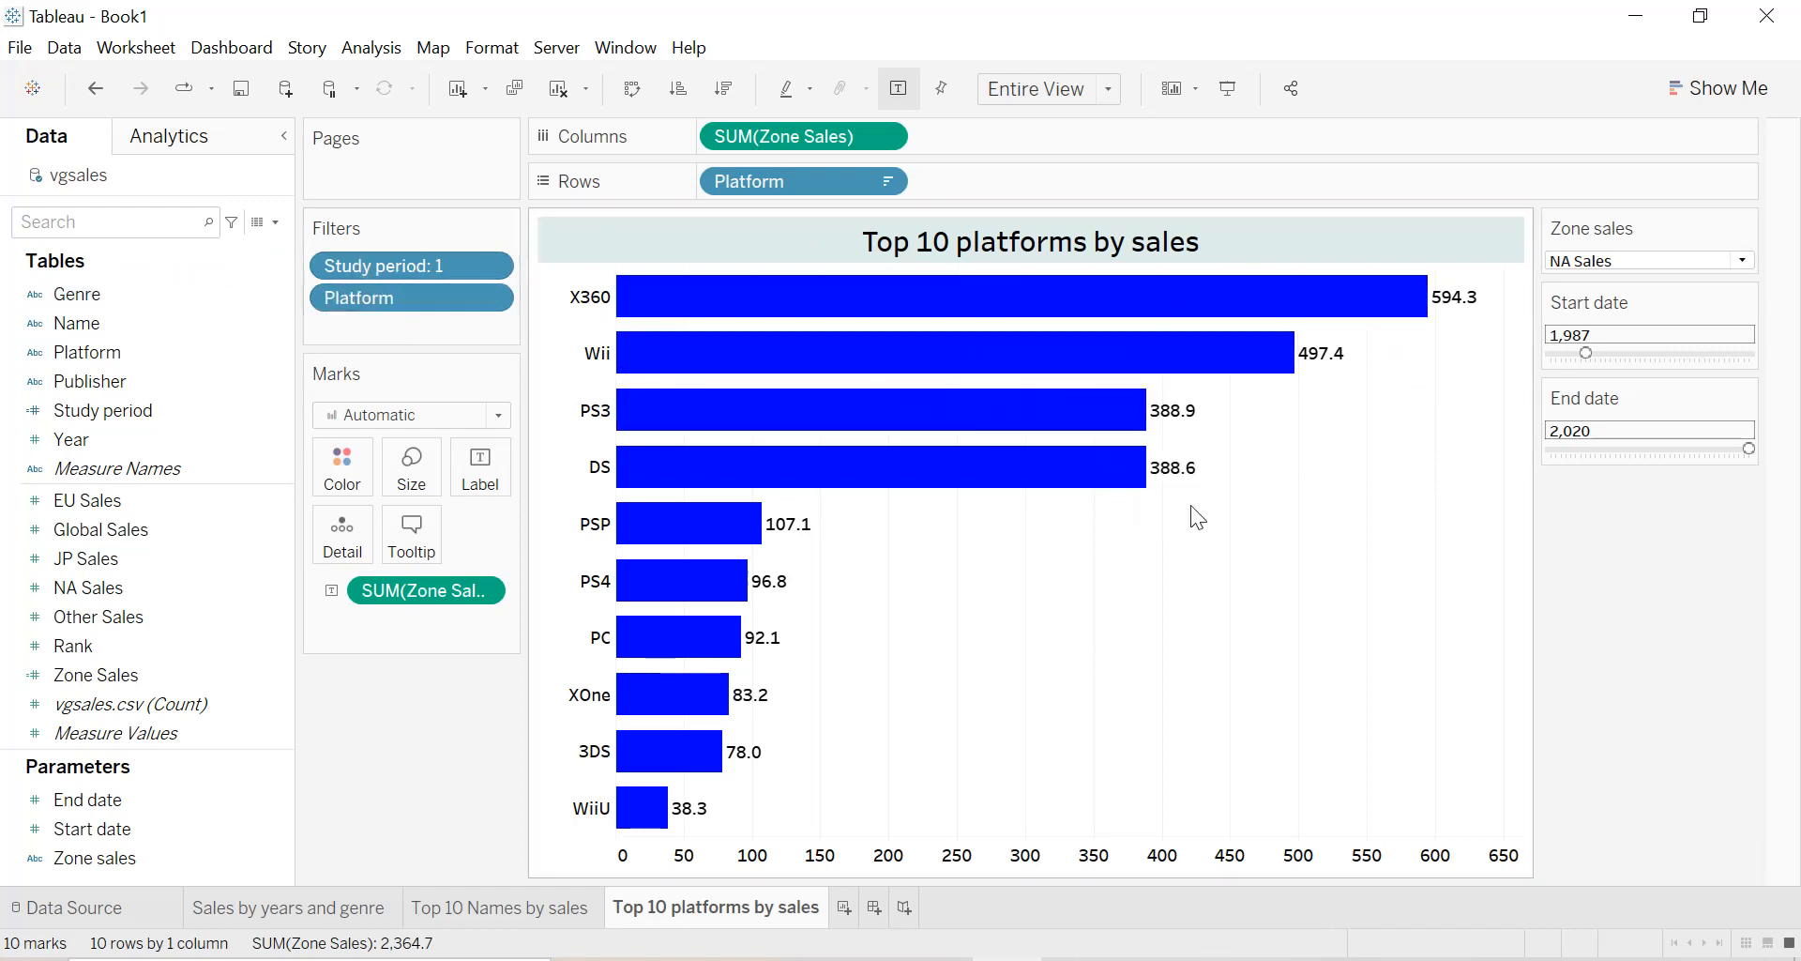
{"action": "left_click", "coordinate": [1637, 261]}
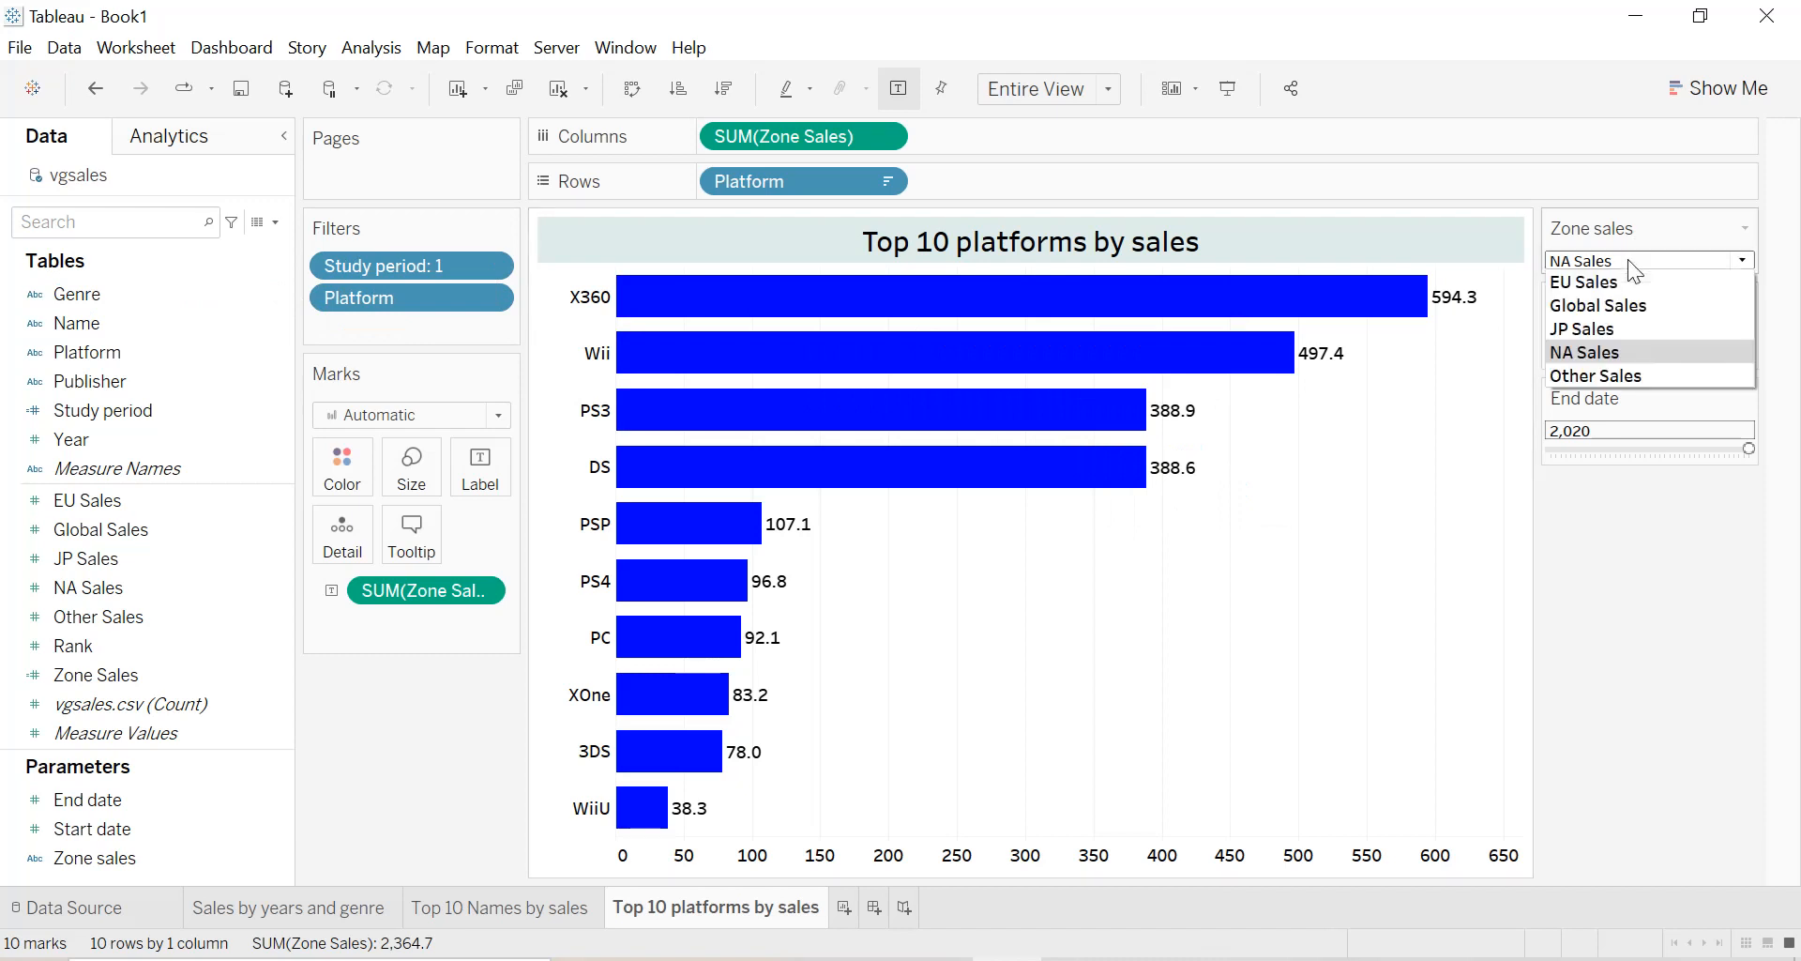
{"action": "left_click", "coordinate": [1610, 286]}
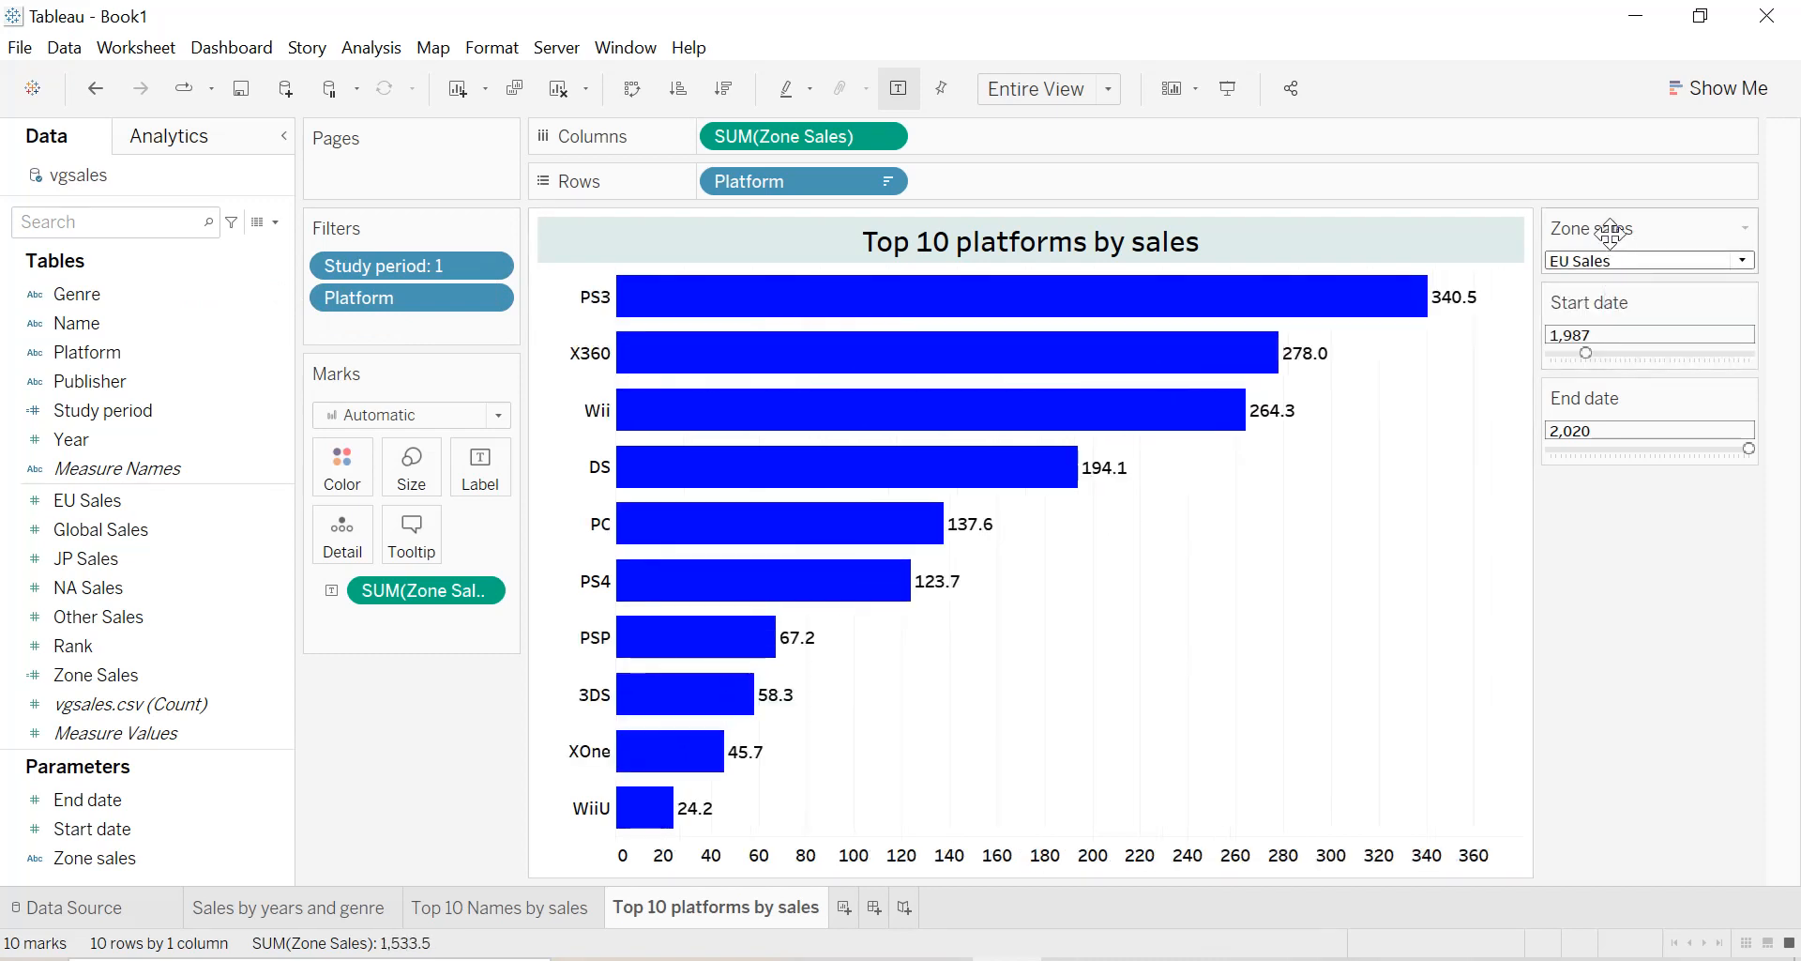
{"action": "left_click", "coordinate": [1602, 261]}
{"action": "left_click", "coordinate": [1597, 306]}
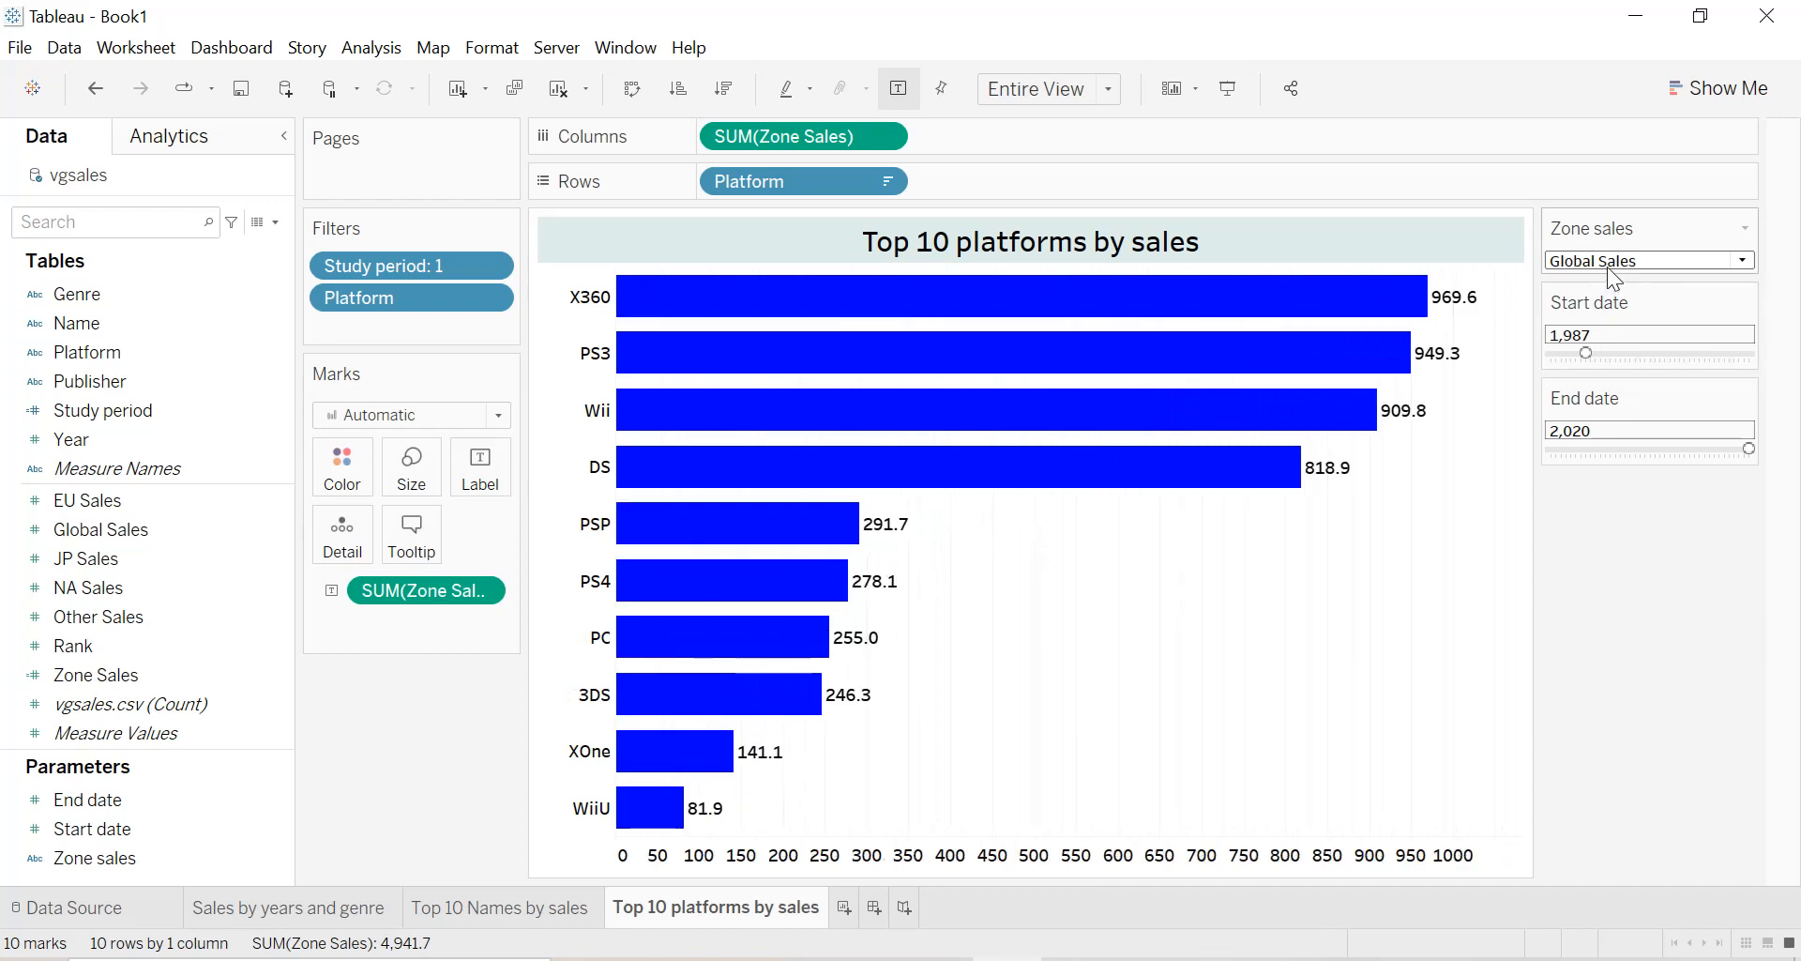
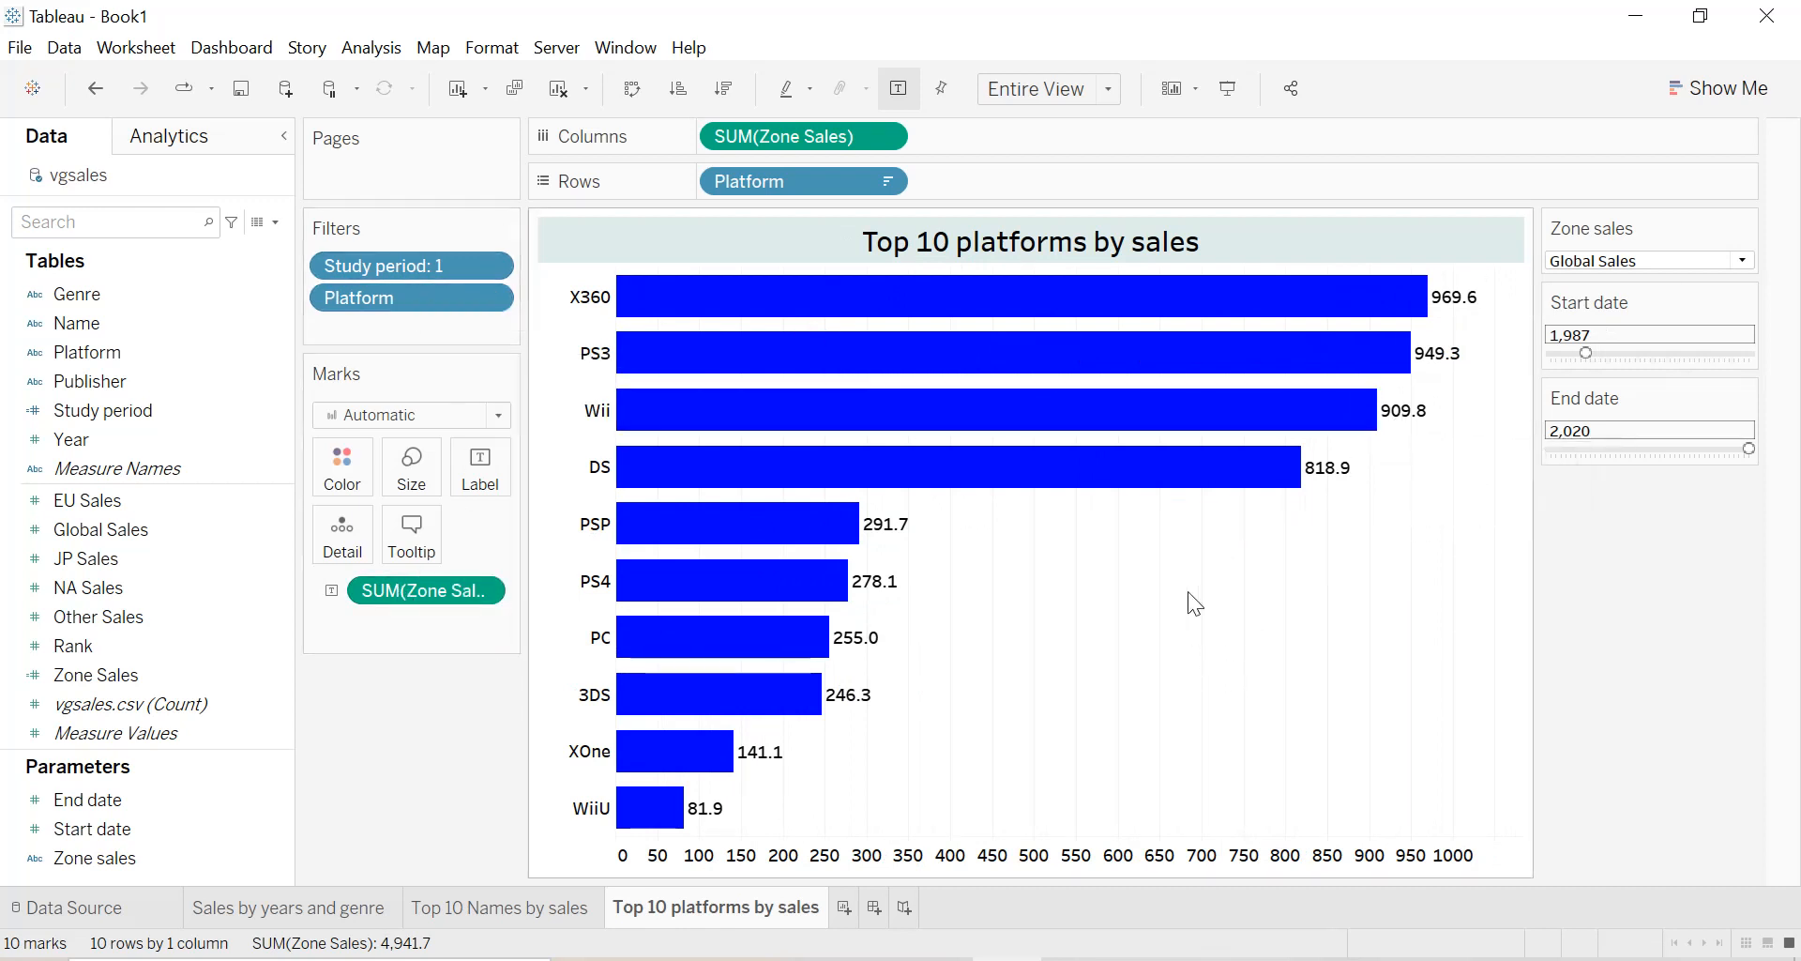
Convert the Top 10 platforms by sales chart to packed bubbles after trying a treemap.
{"action": "left_click", "coordinate": [490, 916]}
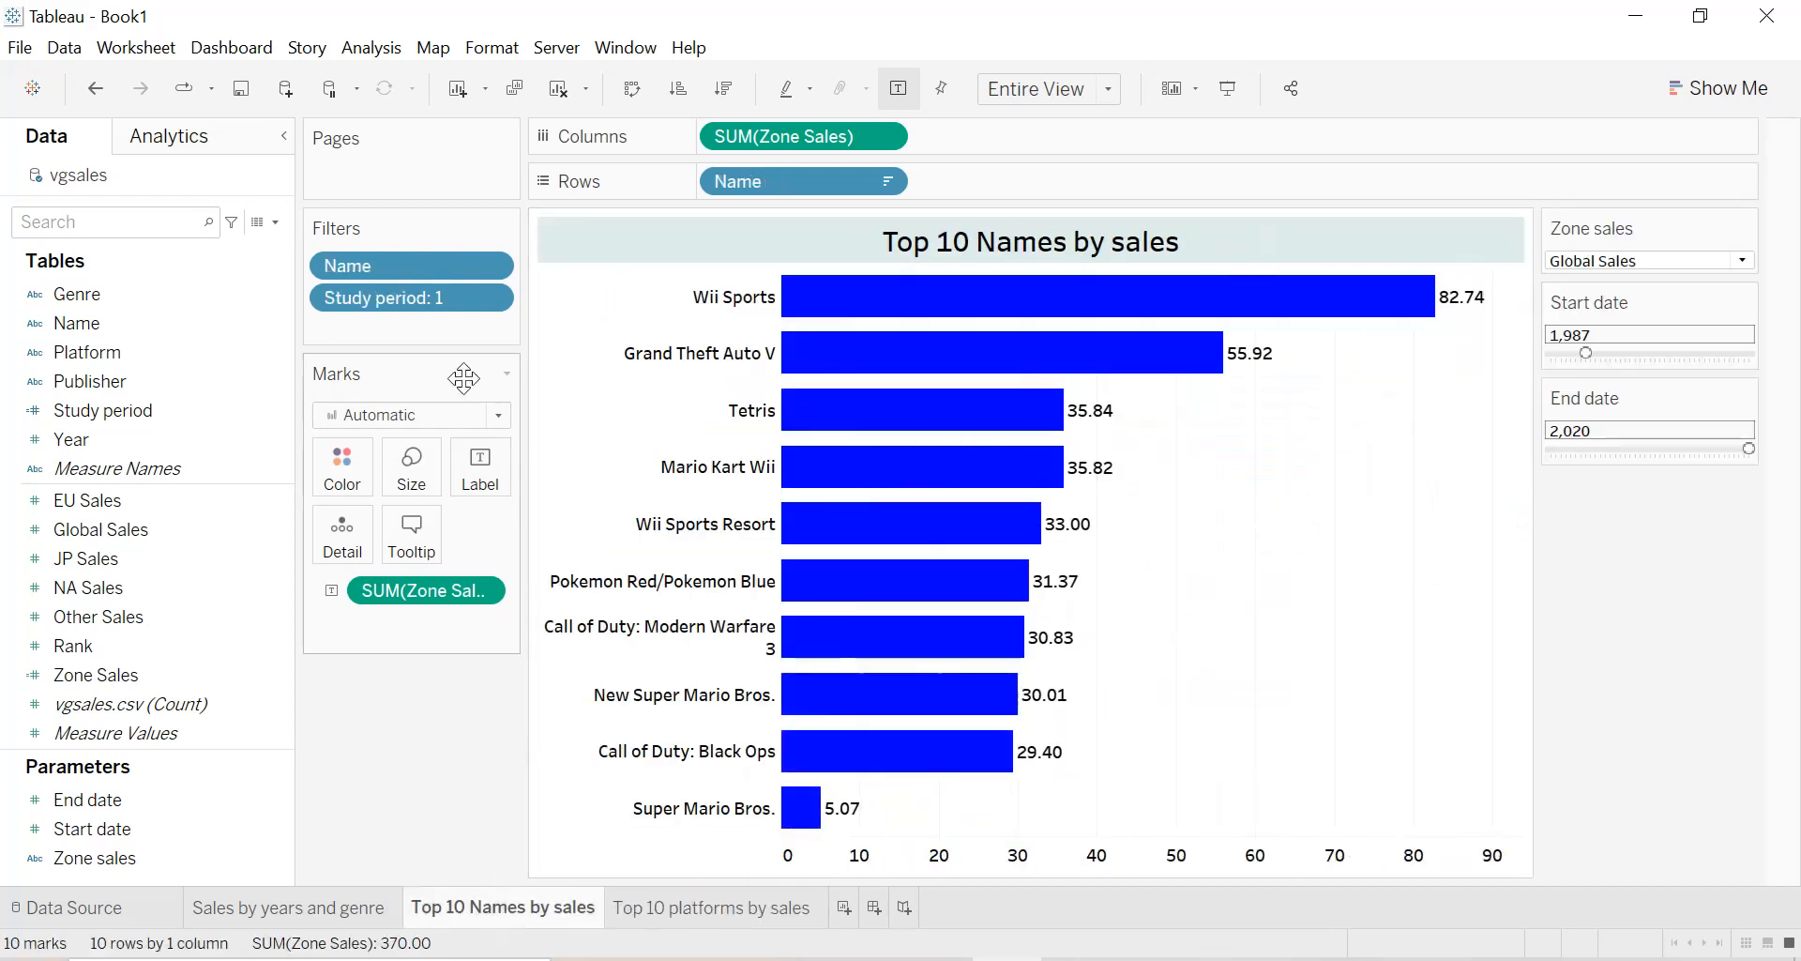
{"action": "left_click", "coordinate": [739, 908]}
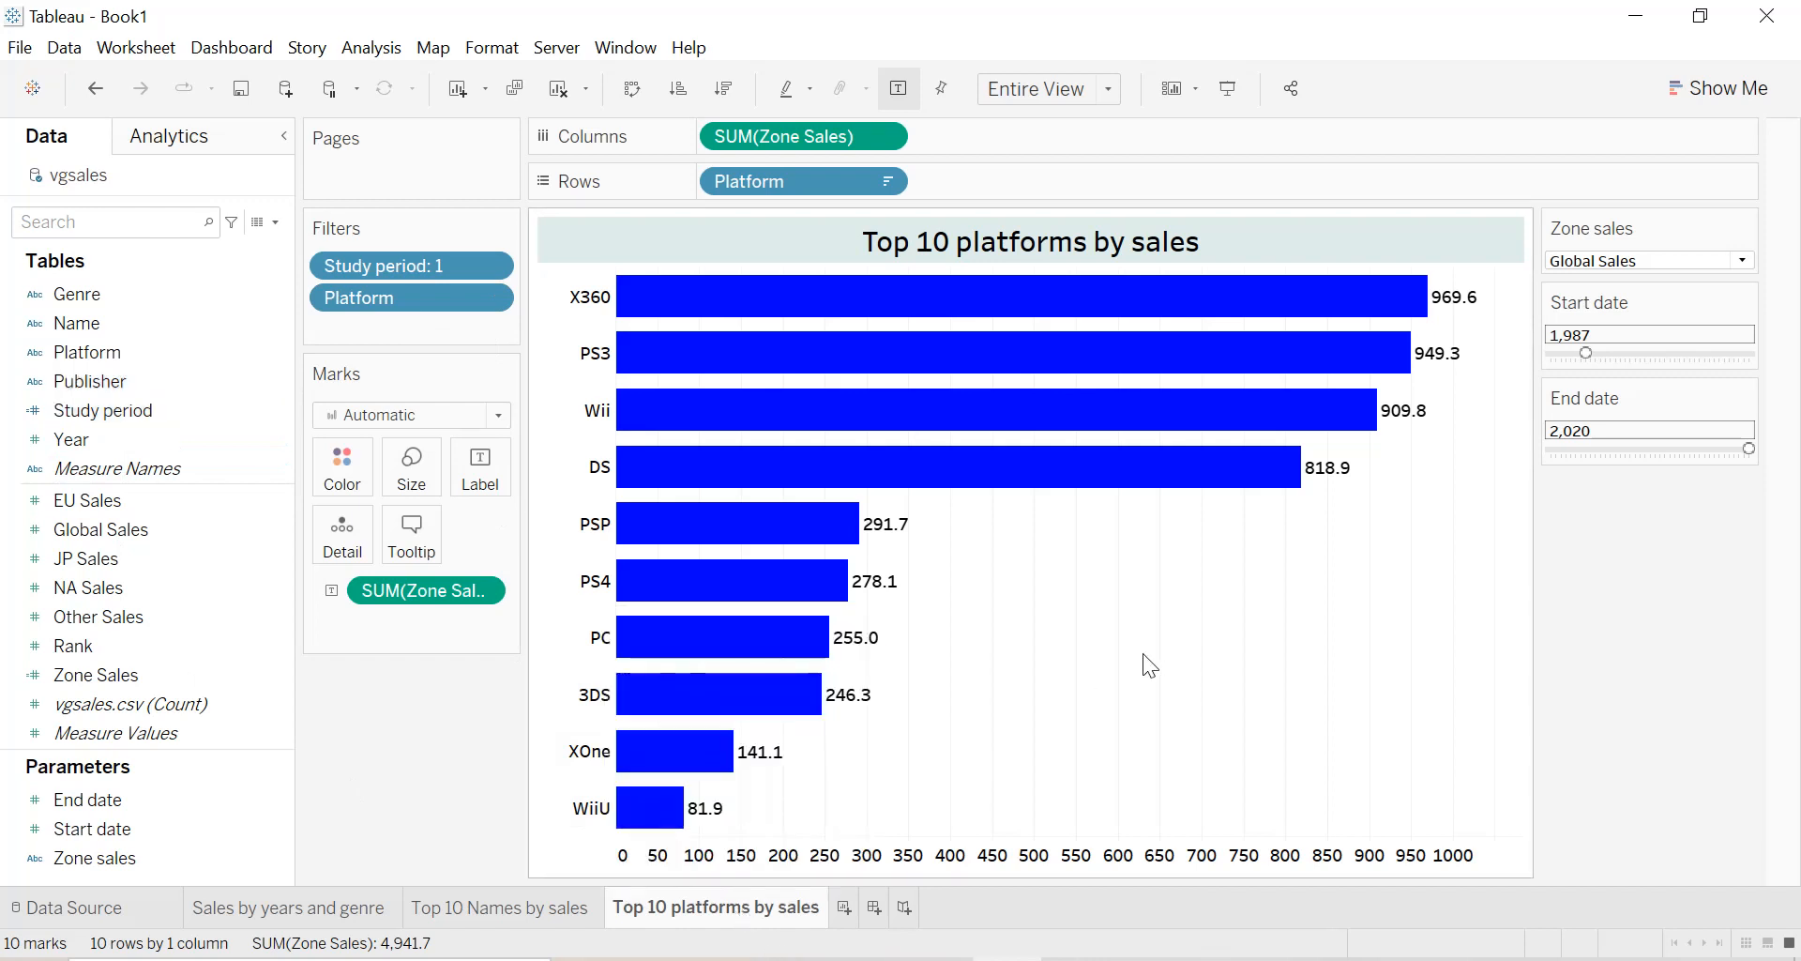
{"action": "left_click", "coordinate": [1756, 98]}
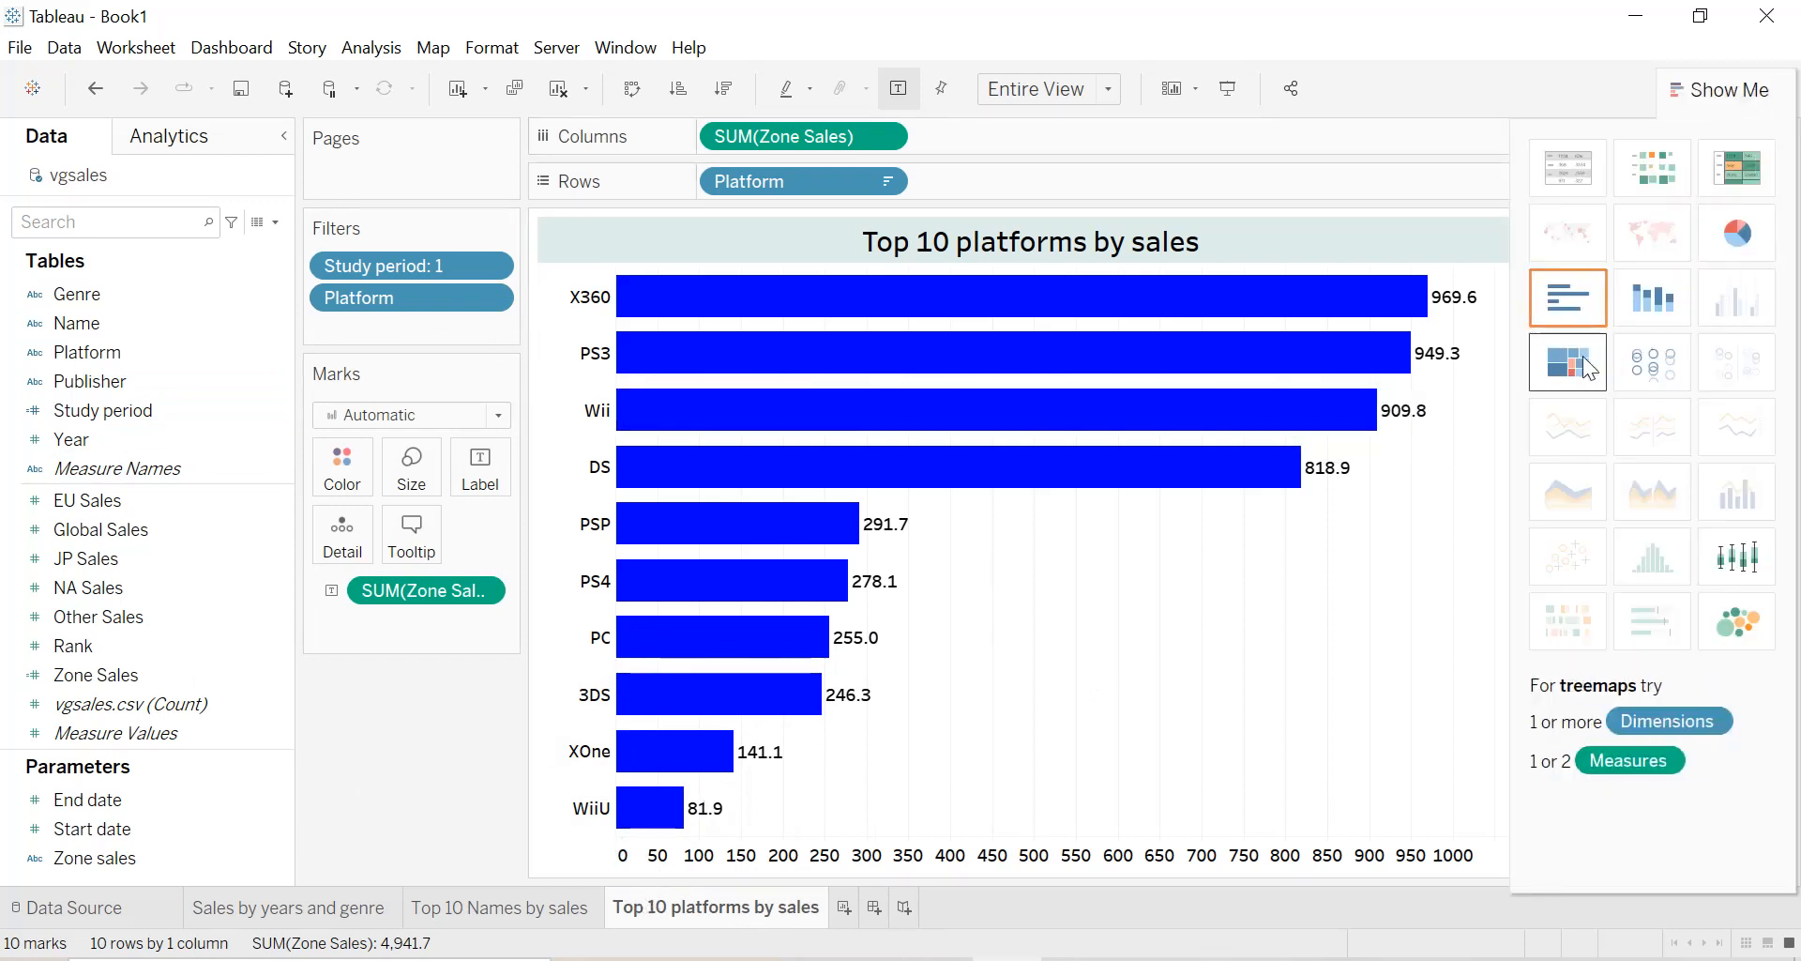
{"action": "left_click", "coordinate": [1588, 370]}
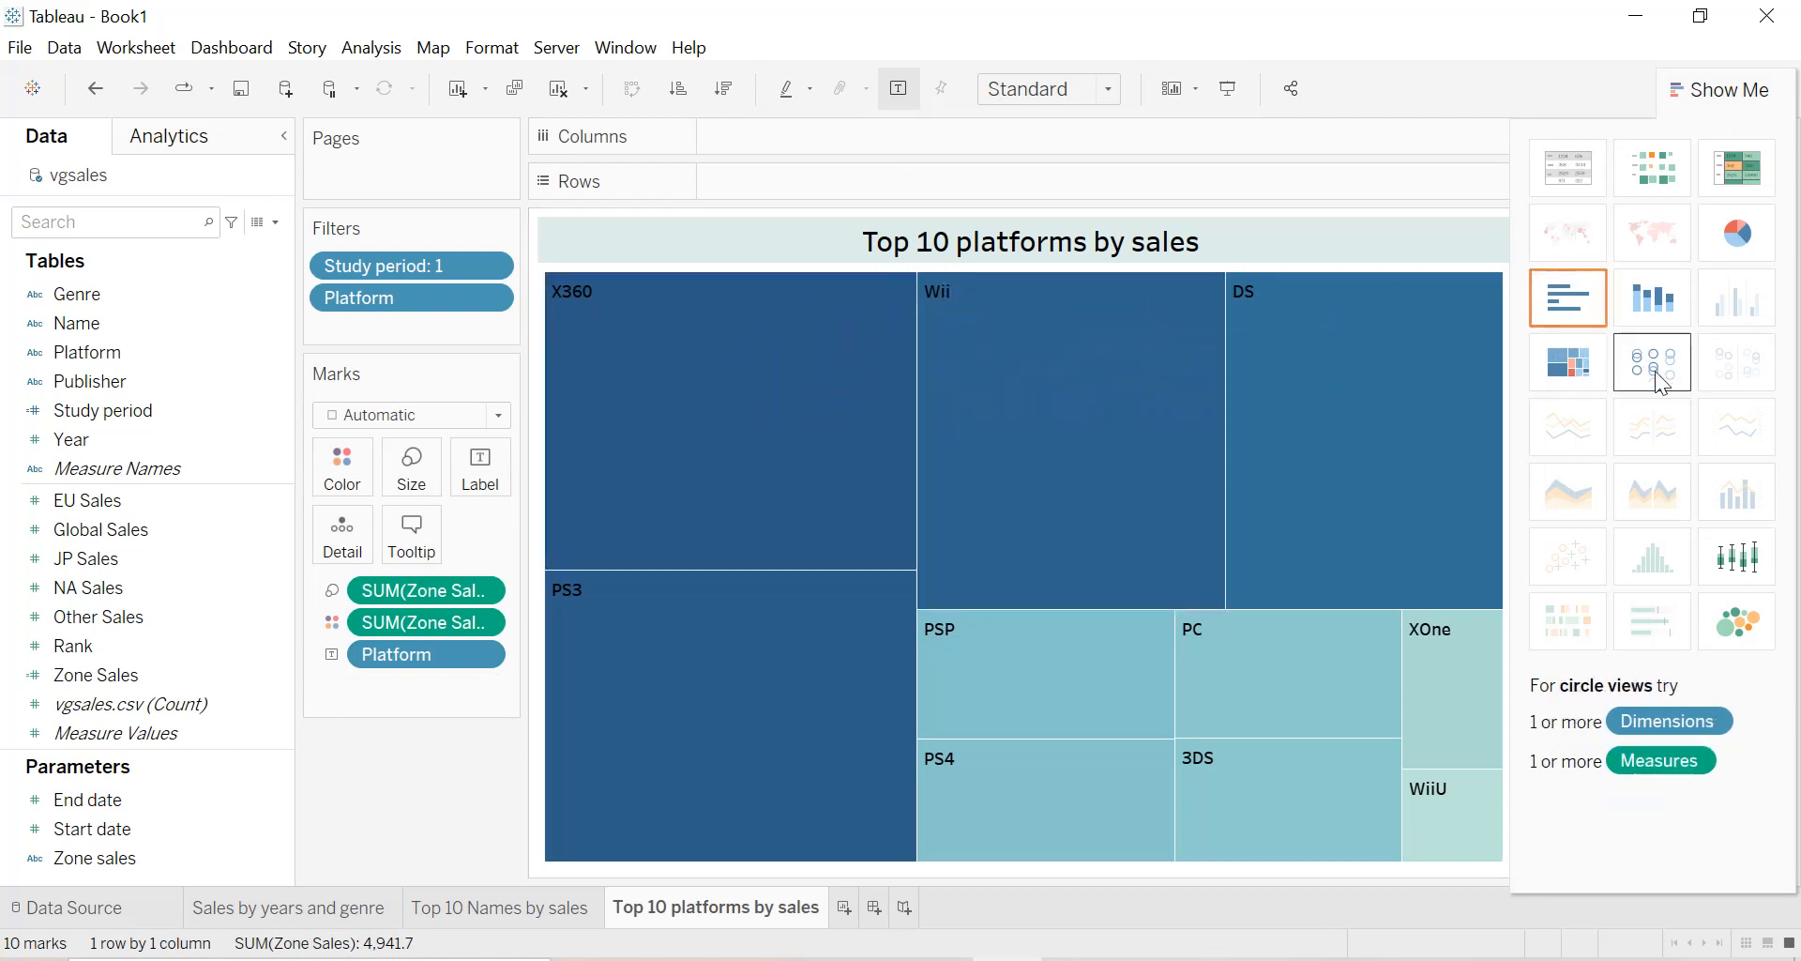
{"action": "left_click", "coordinate": [1749, 606]}
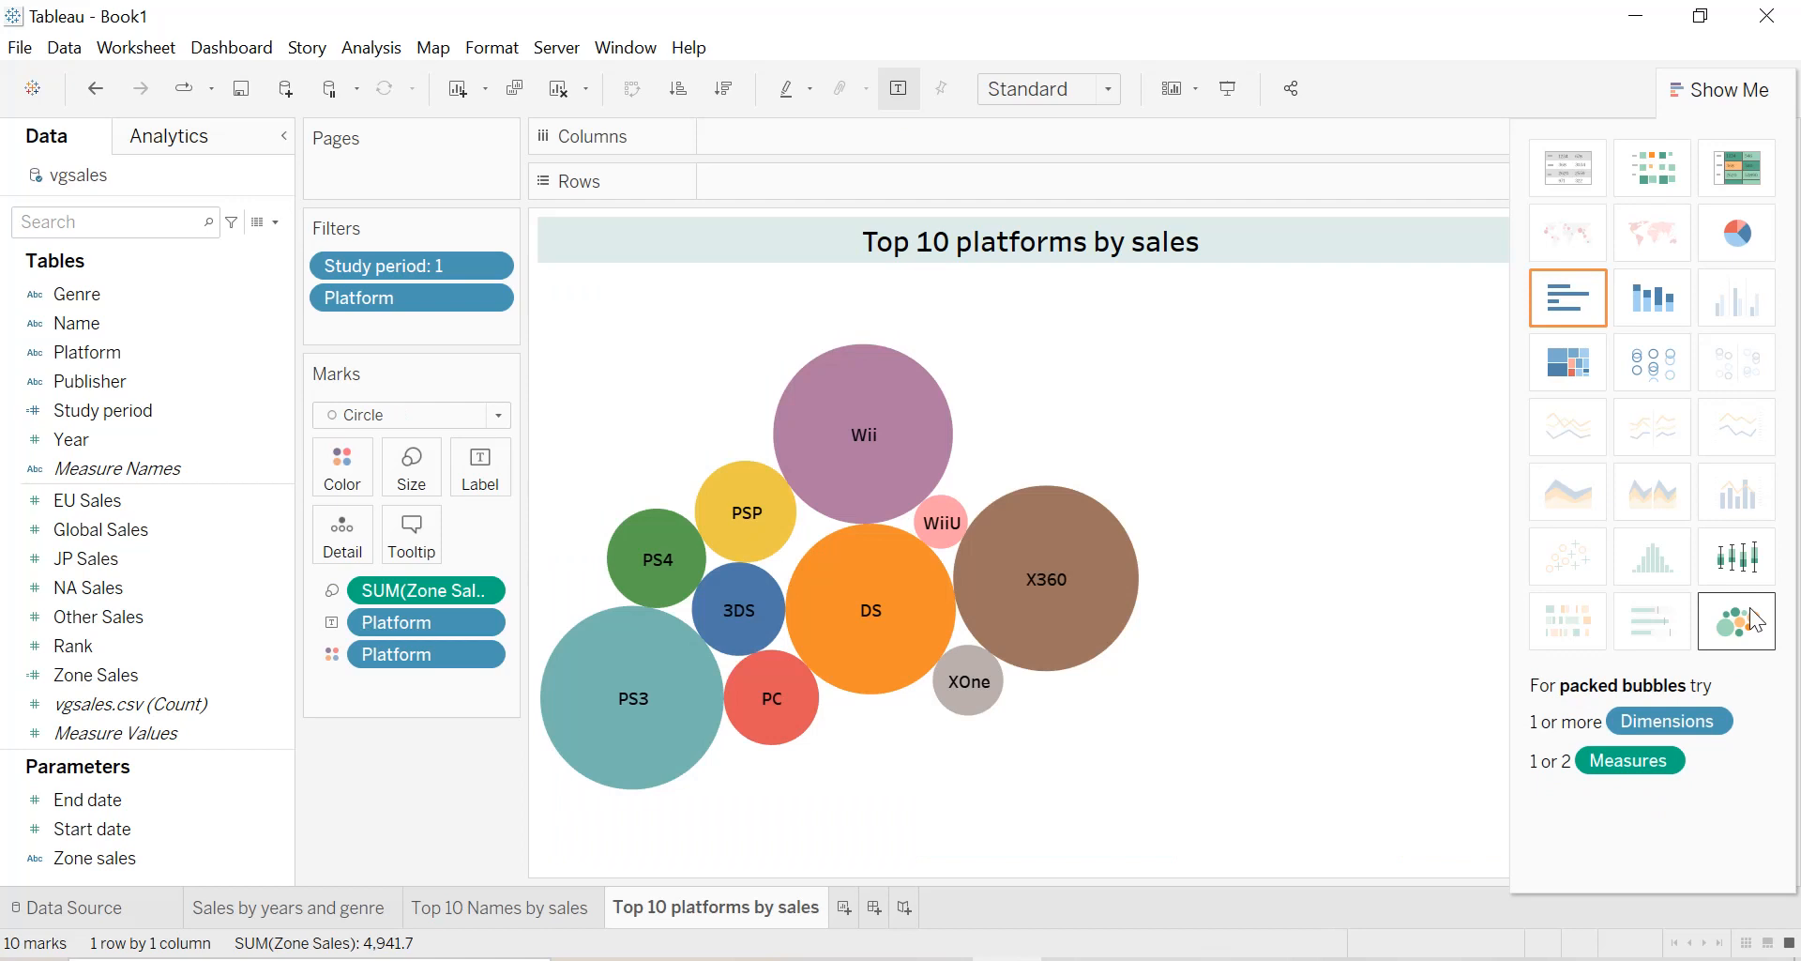
Add the sum of Zone Sales as a label on the platform bubbles.
{"action": "mouse_move", "coordinate": [720, 507]}
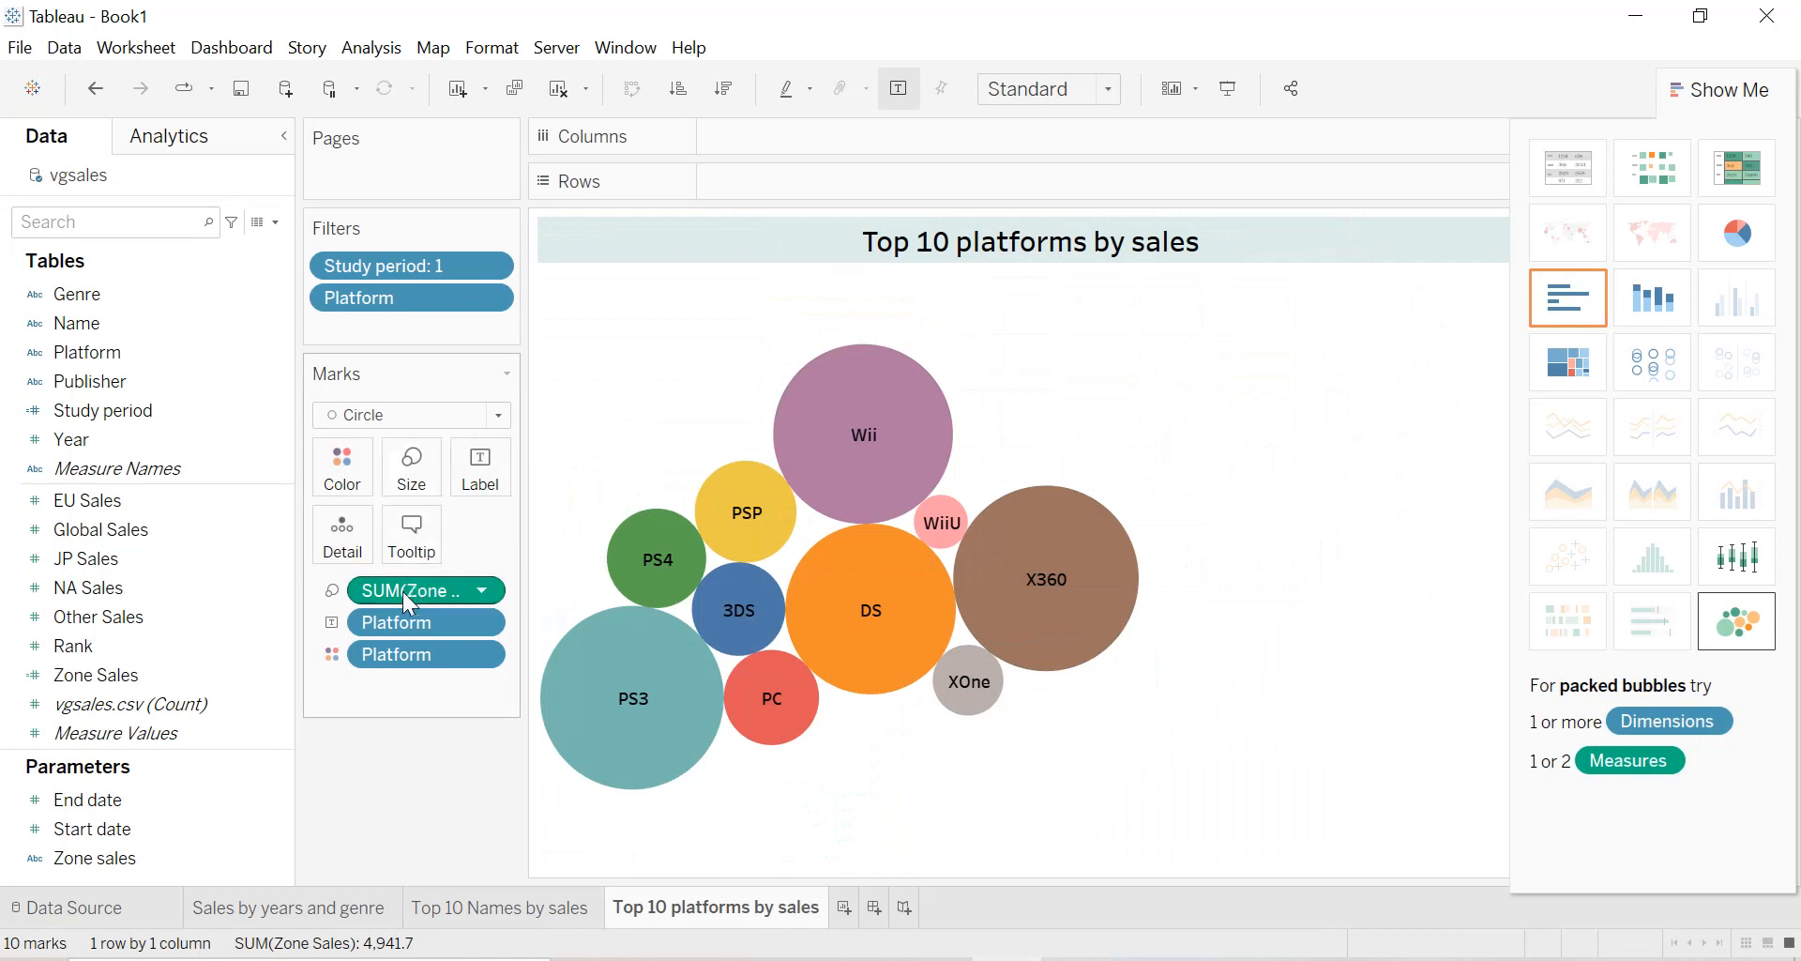
{"action": "left_click_drag", "start_coordinate": [402, 593], "coordinate": [478, 469]}
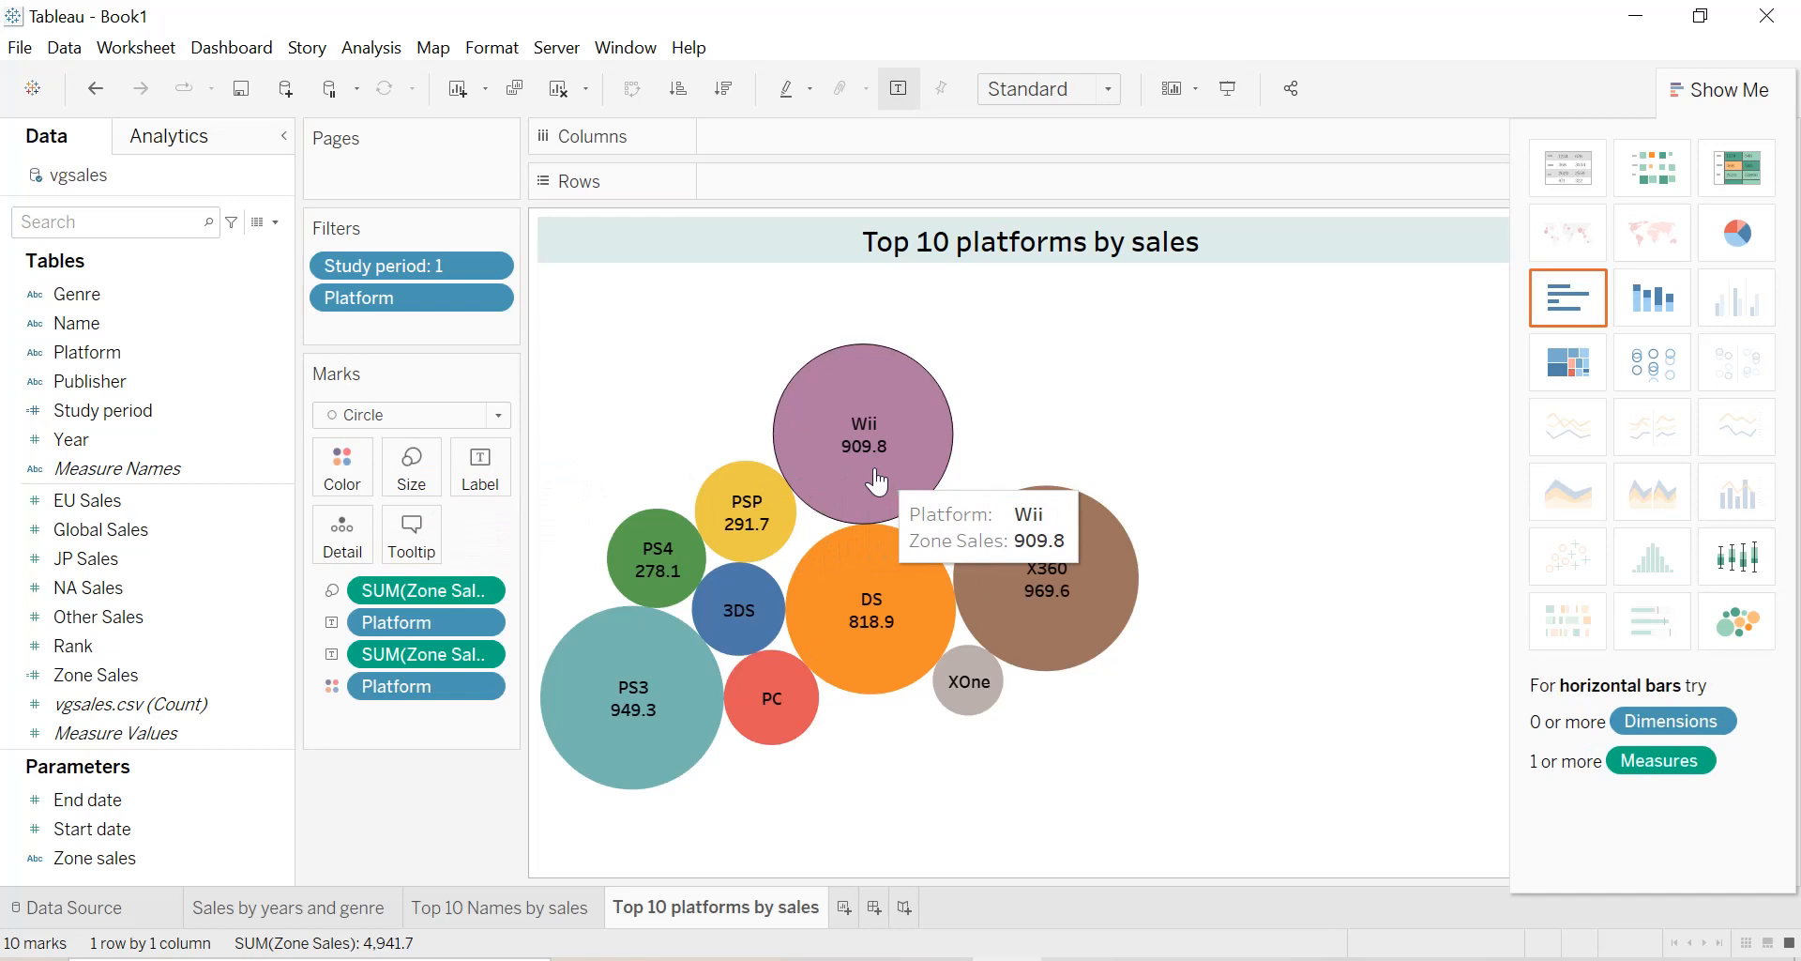
{"action": "left_click", "coordinate": [476, 419]}
{"action": "left_click", "coordinate": [477, 419]}
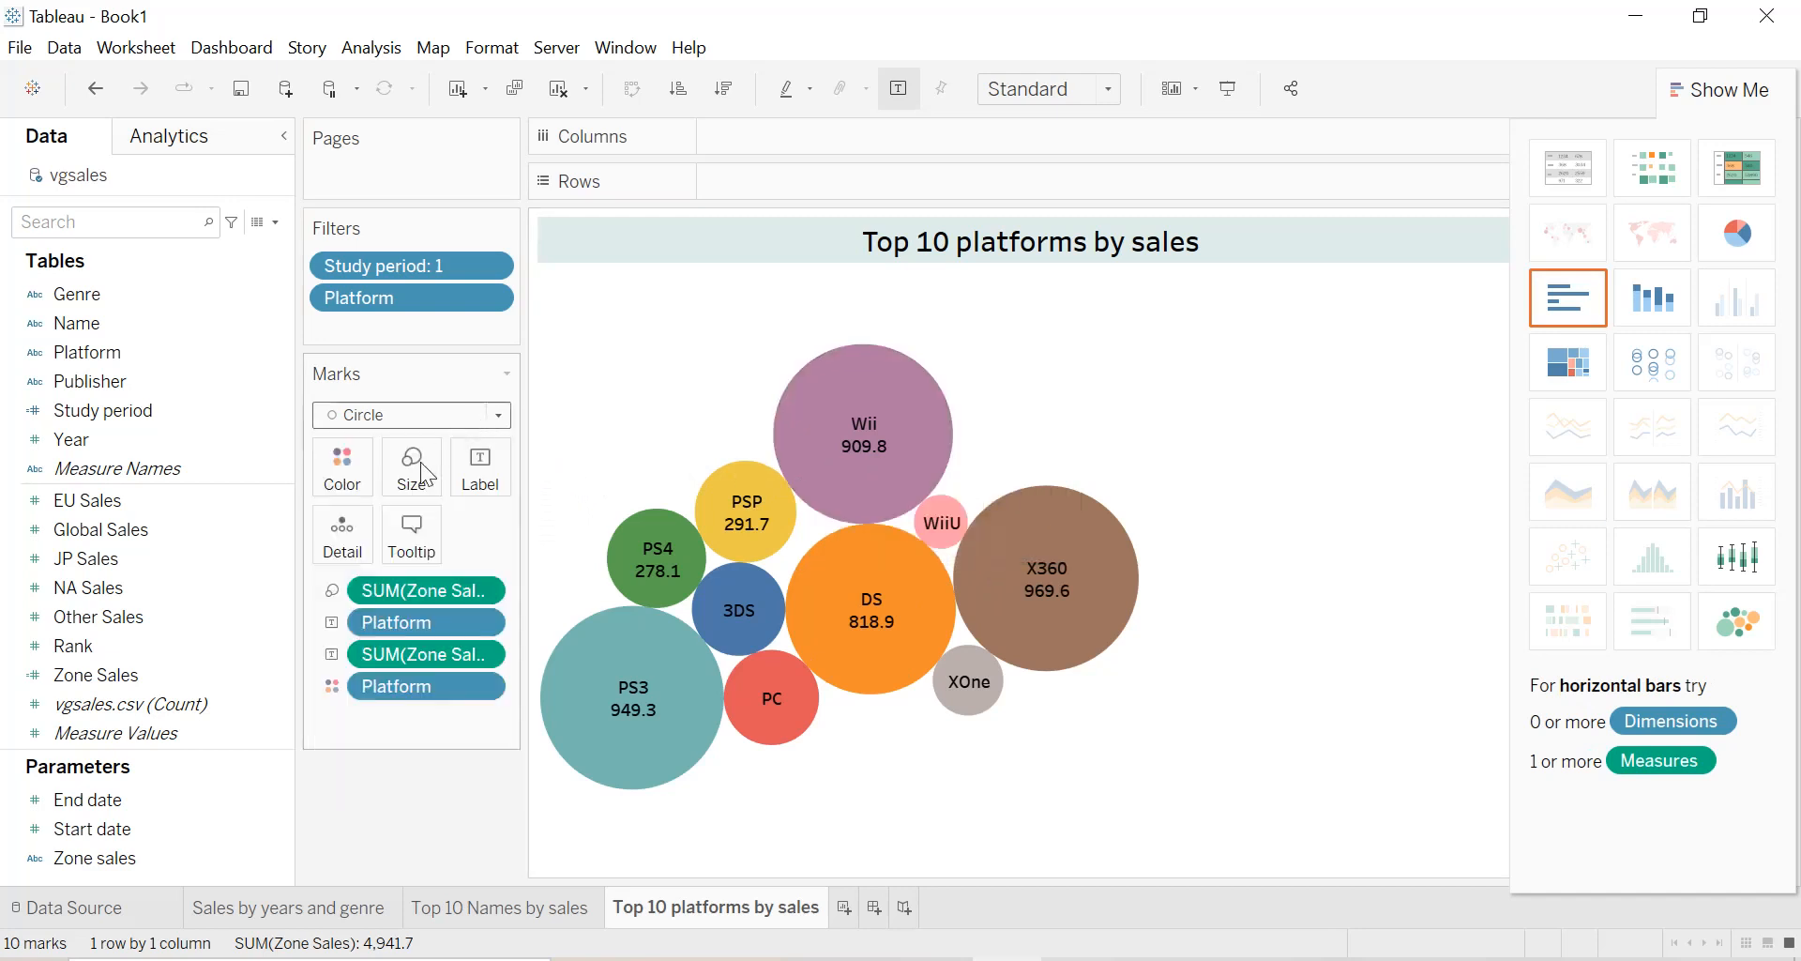
Assign the Blue color palette to the Platform items in the bubble chart.
{"action": "left_click", "coordinate": [345, 477]}
{"action": "left_click", "coordinate": [384, 553]}
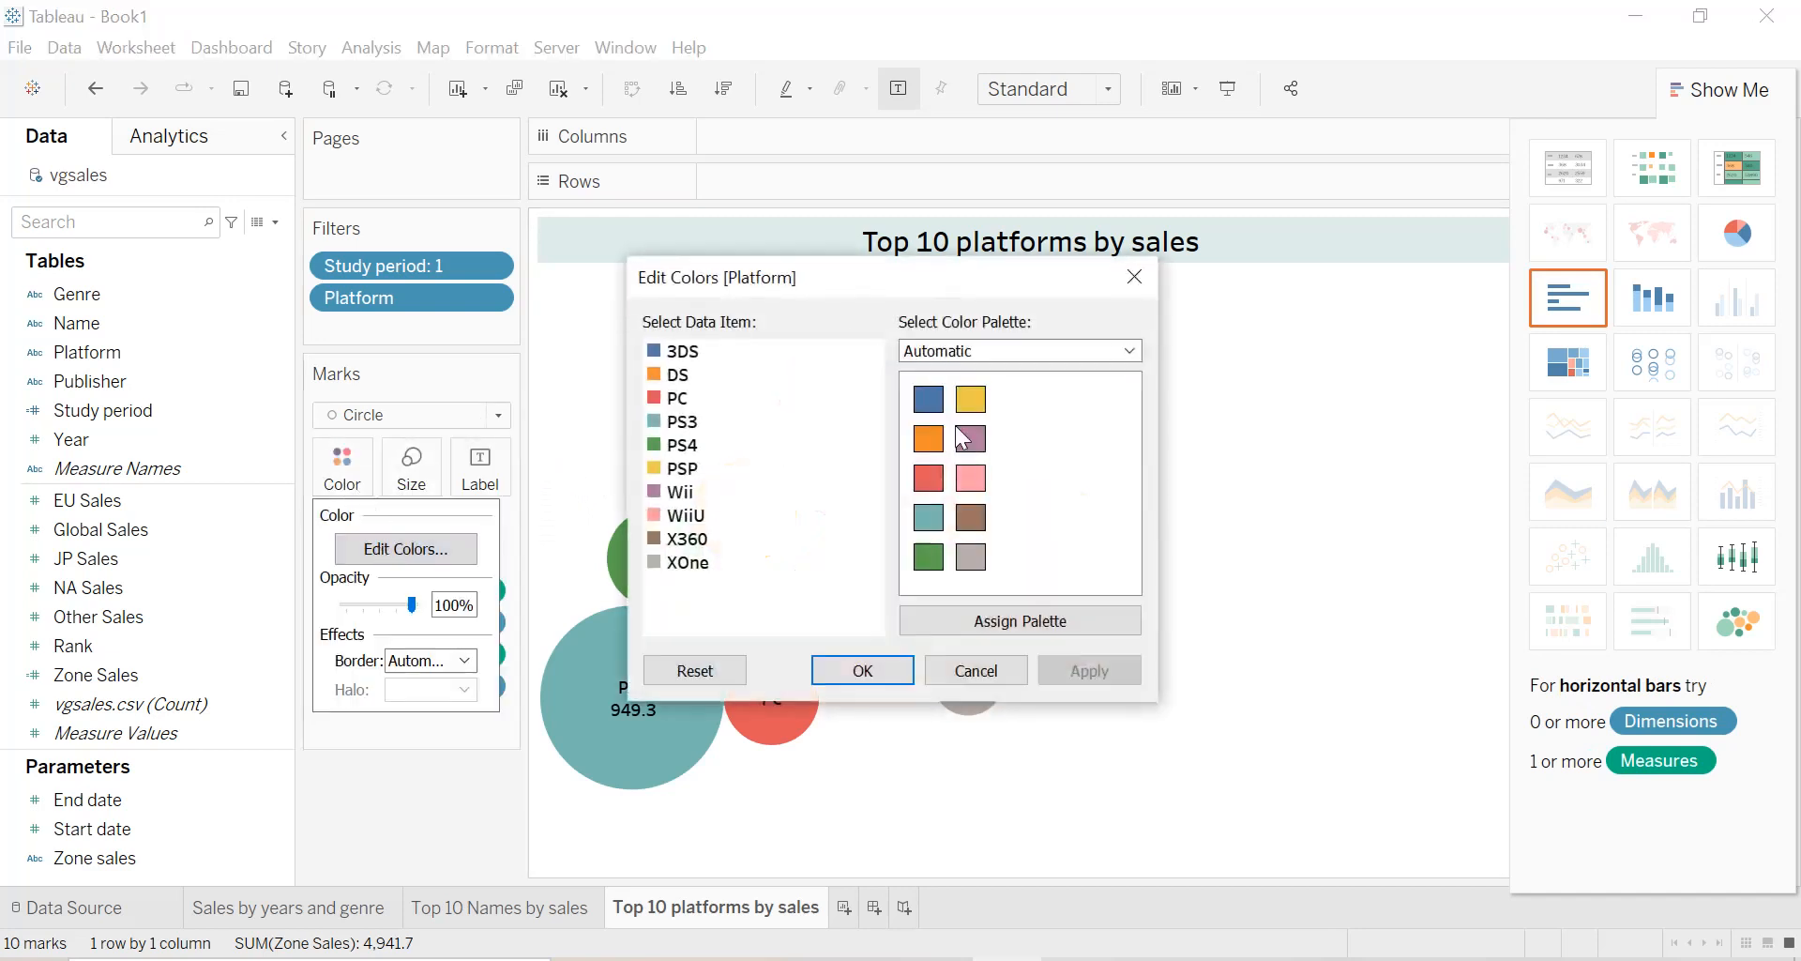
{"action": "left_click", "coordinate": [1084, 357]}
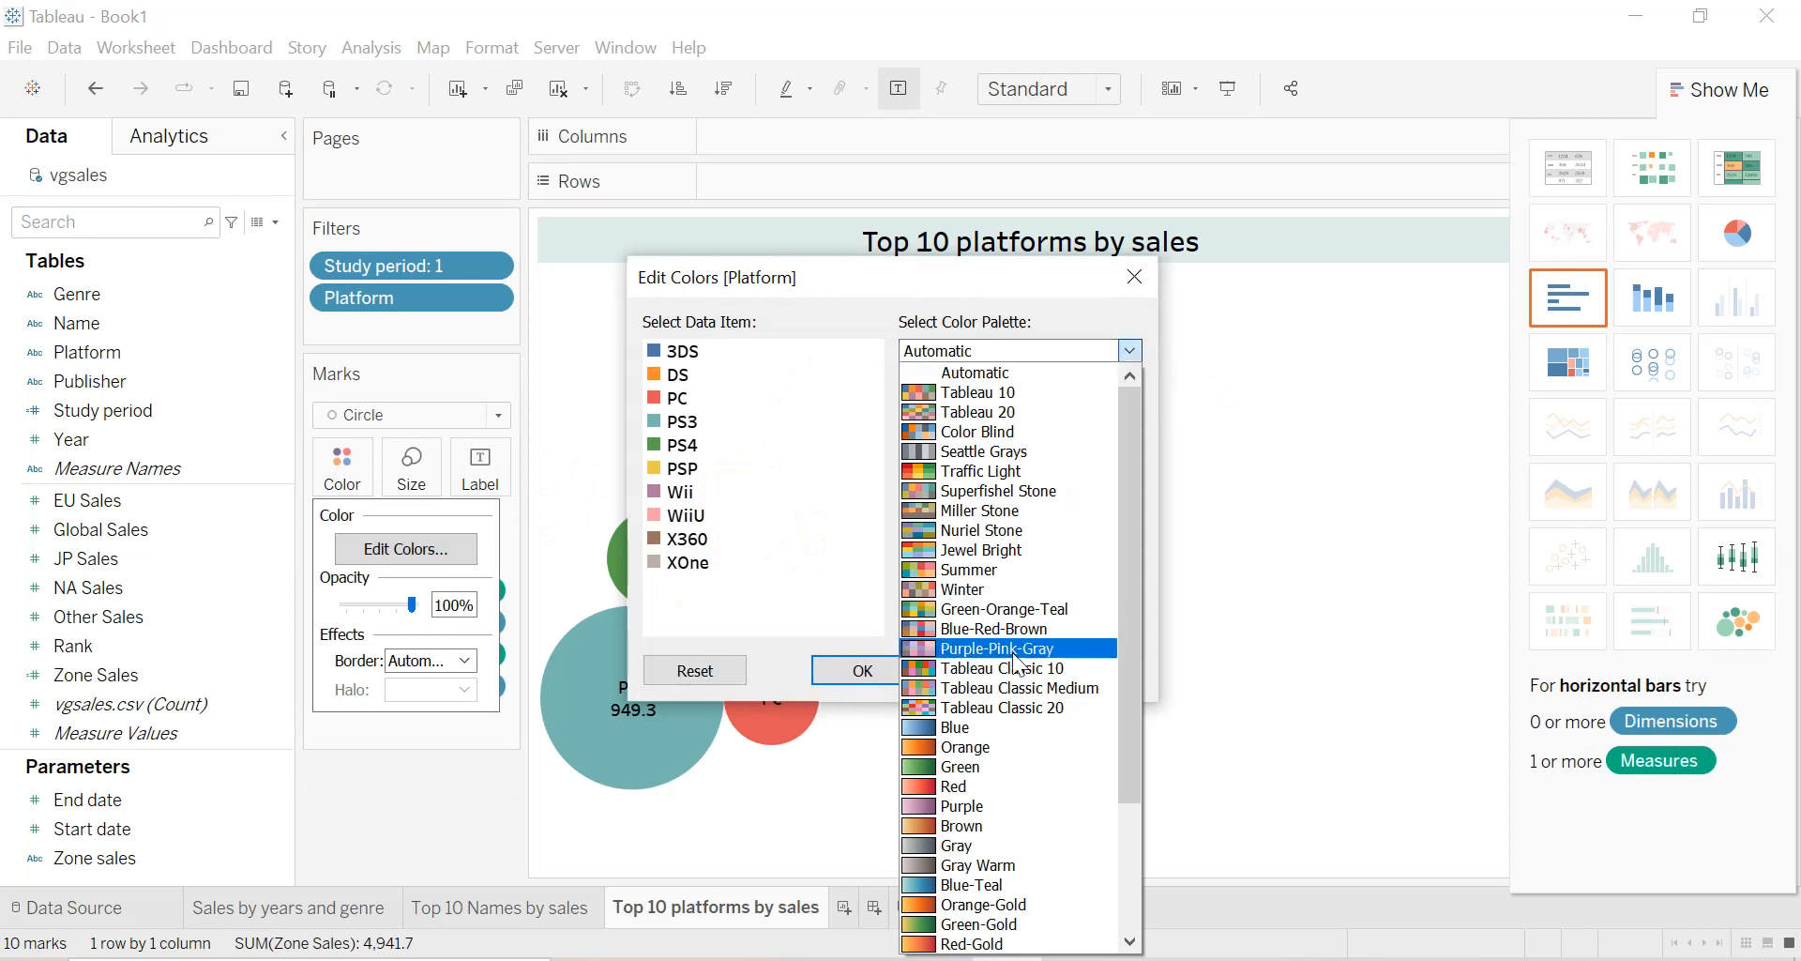
{"action": "left_click", "coordinate": [960, 725]}
{"action": "left_click", "coordinate": [1052, 624]}
{"action": "left_click", "coordinate": [1079, 670]}
{"action": "left_click", "coordinate": [862, 669]}
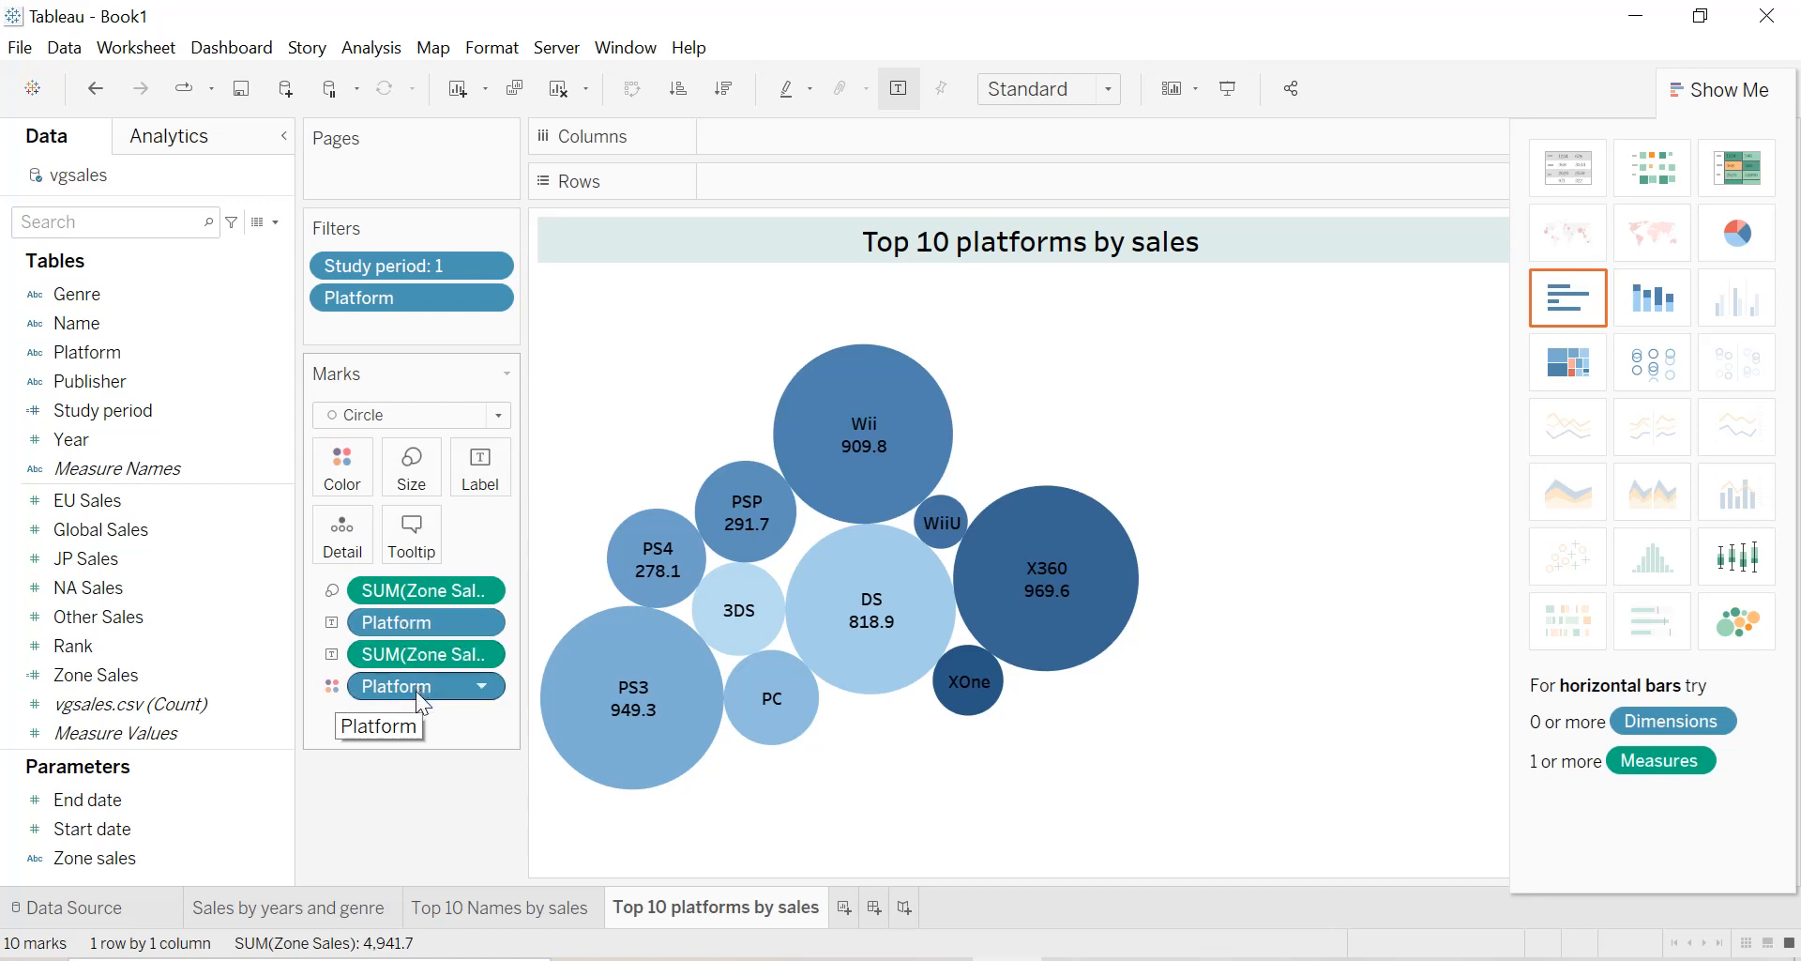
Try switching Platform from color to detail and back, and label the bubbles with the sum of Zone Sales again.
{"action": "mouse_move", "coordinate": [917, 666]}
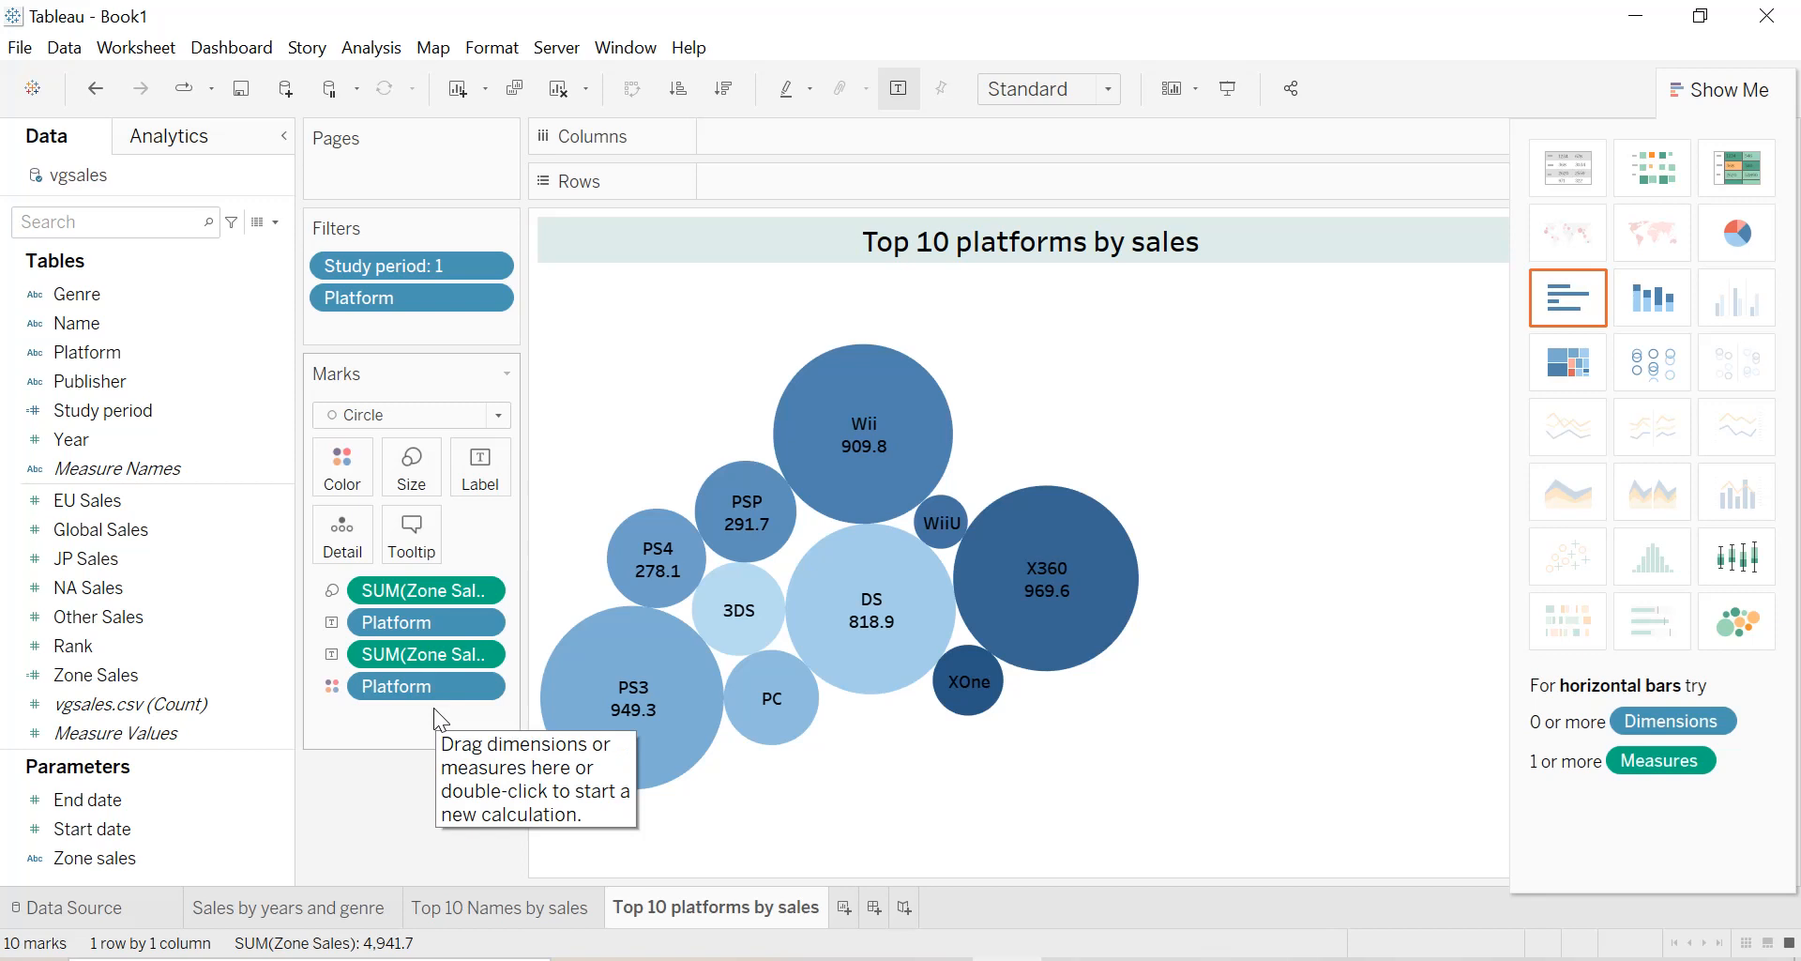
{"action": "left_click", "coordinate": [332, 686]}
{"action": "left_click", "coordinate": [358, 775]}
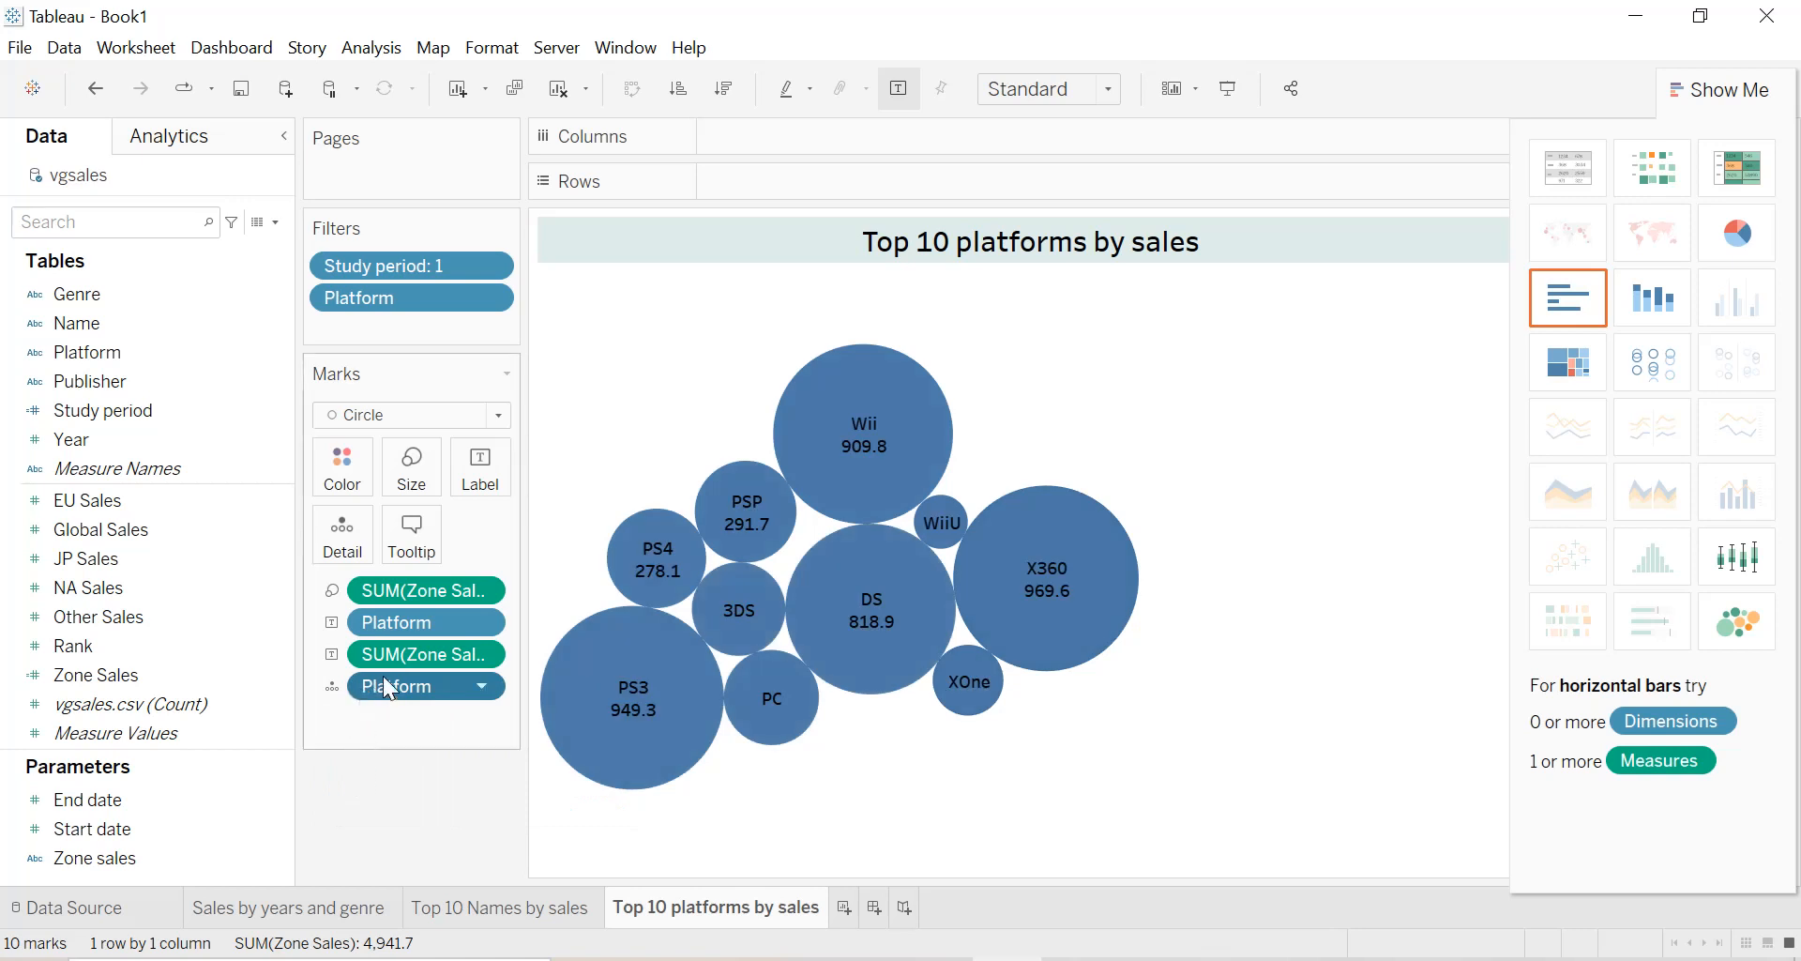
{"action": "left_click_drag", "start_coordinate": [396, 658], "coordinate": [343, 481]}
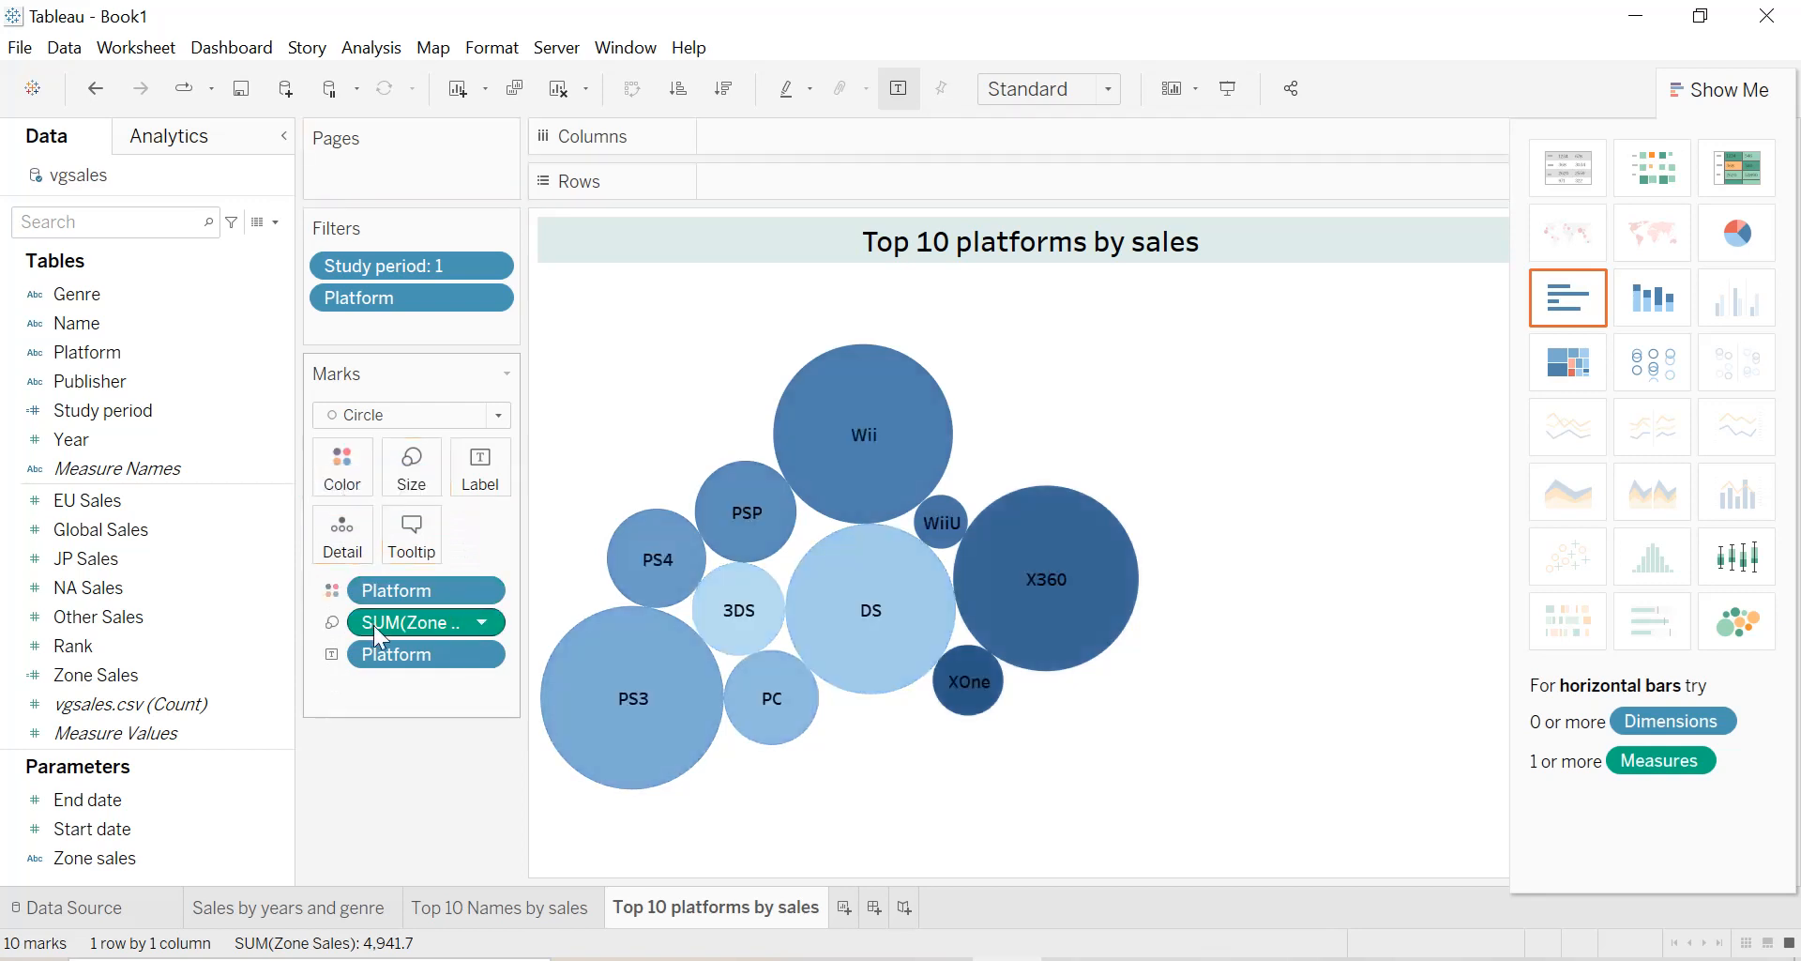
{"action": "left_click_drag", "start_coordinate": [378, 623], "coordinate": [475, 483]}
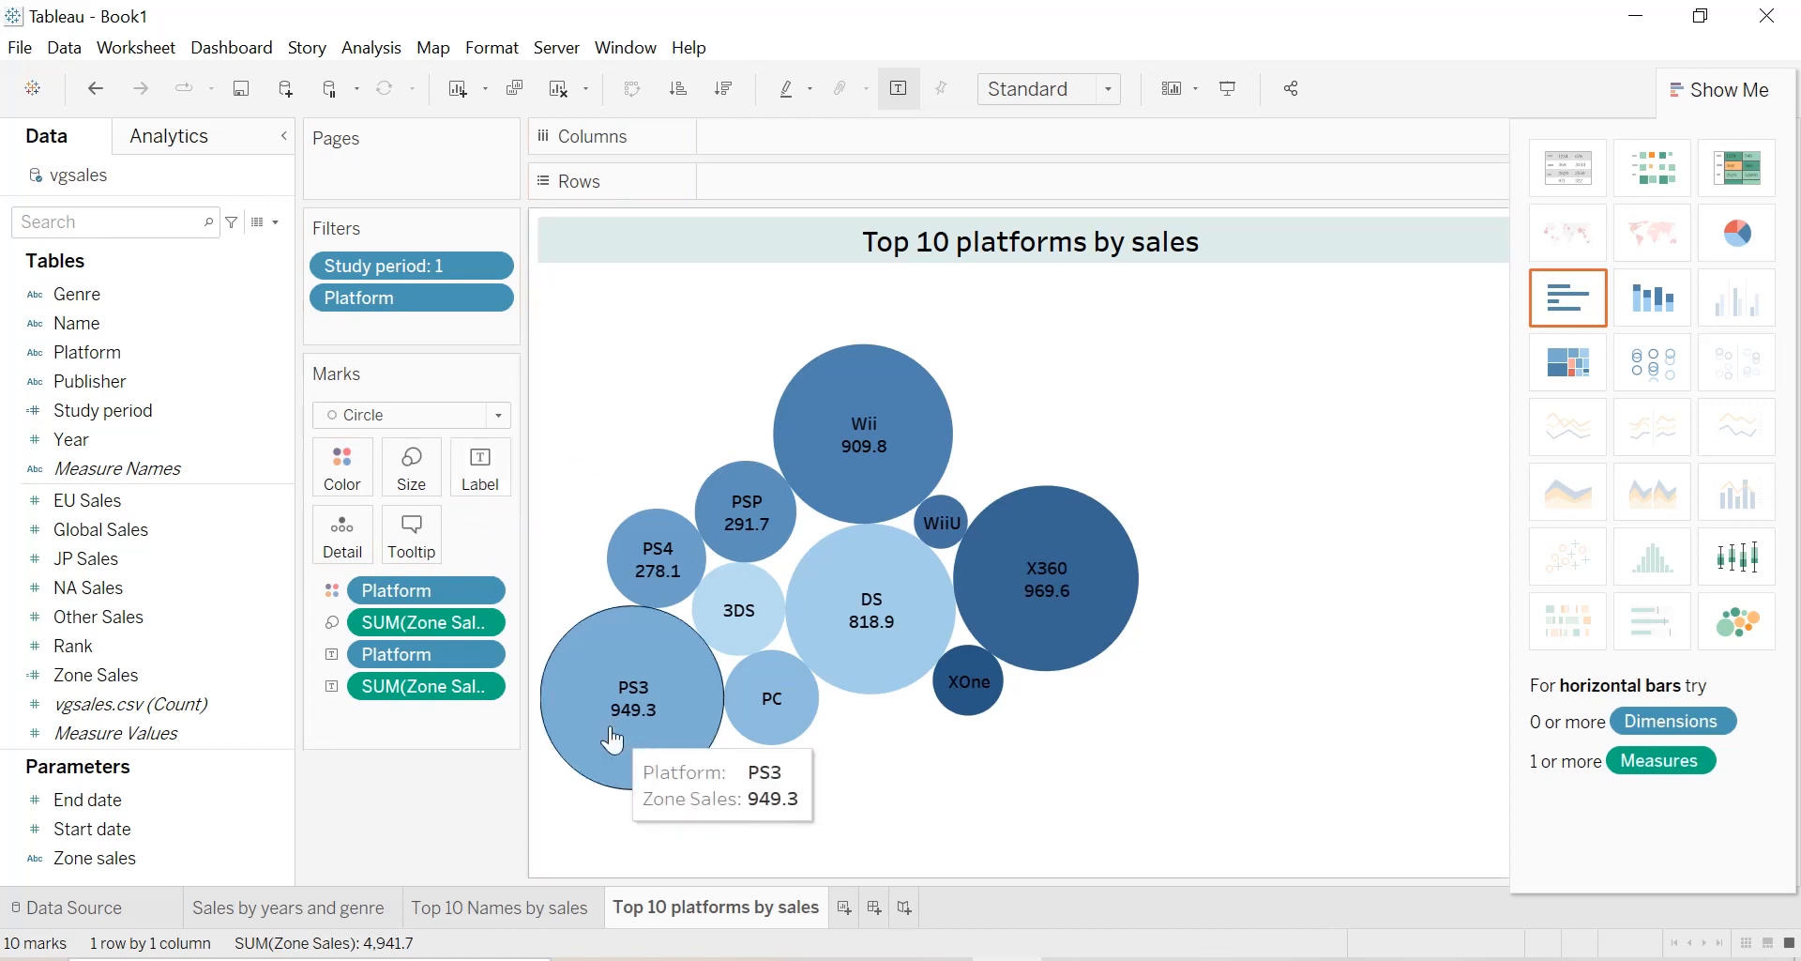
{"action": "mouse_move", "coordinate": [932, 714]}
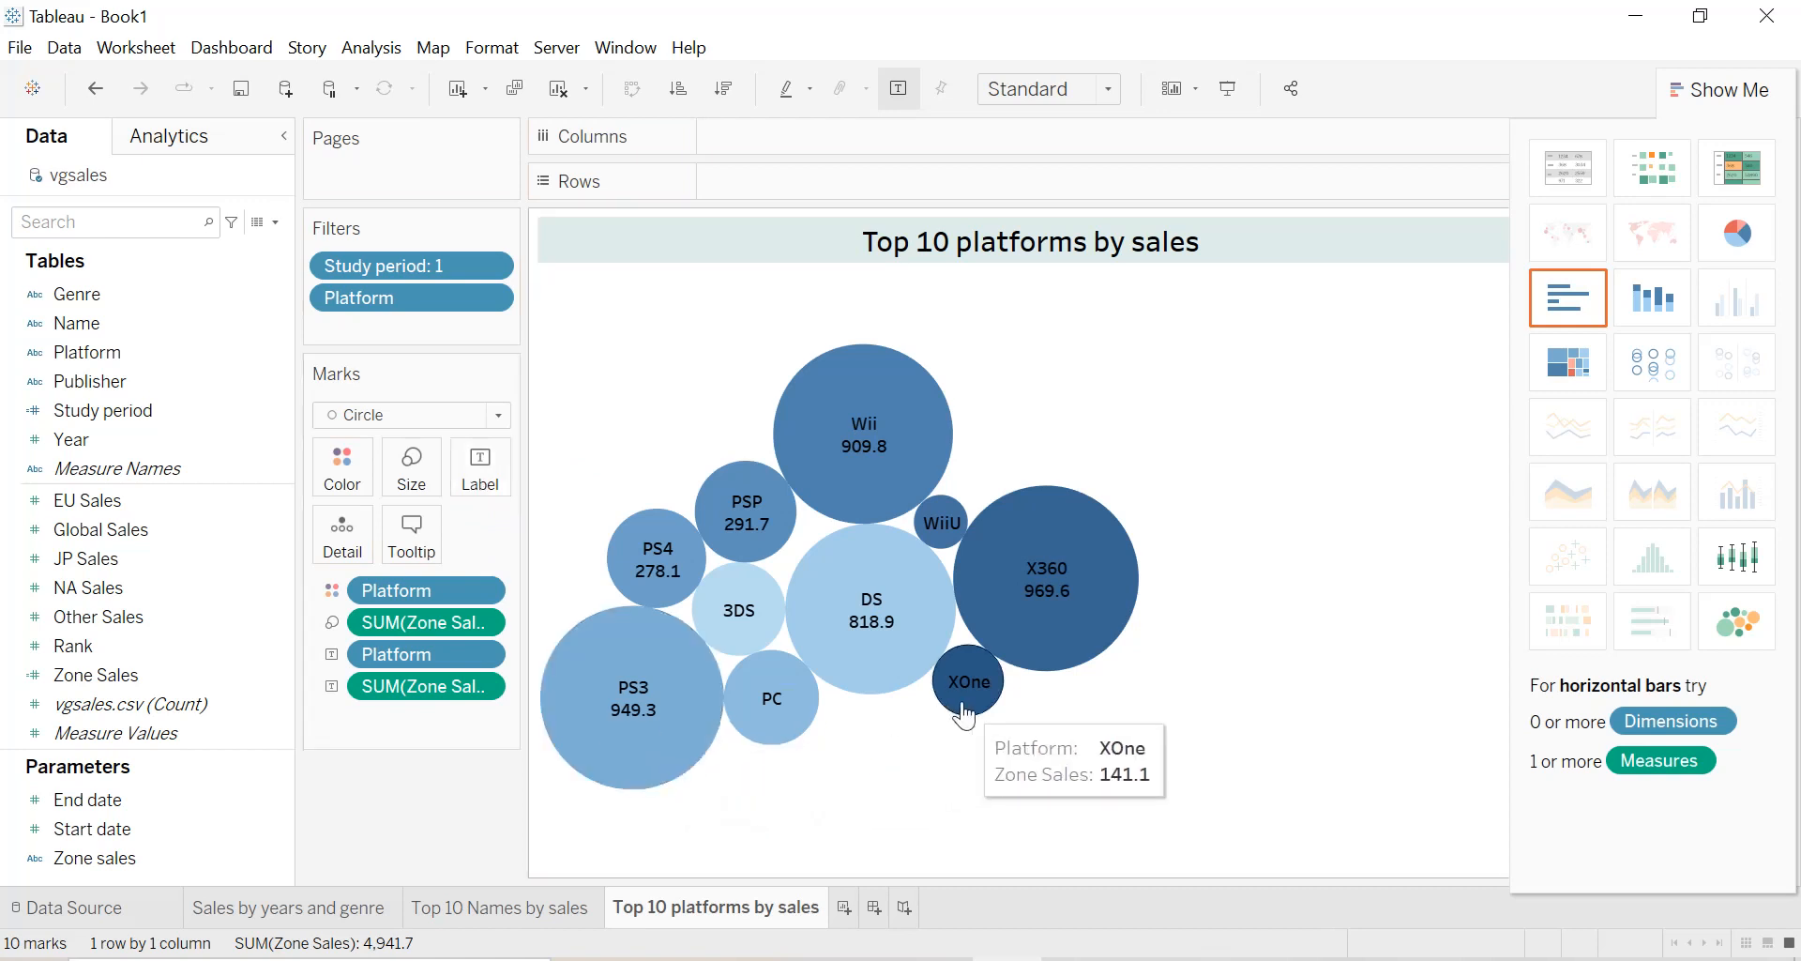
{"action": "mouse_move", "coordinate": [1079, 558]}
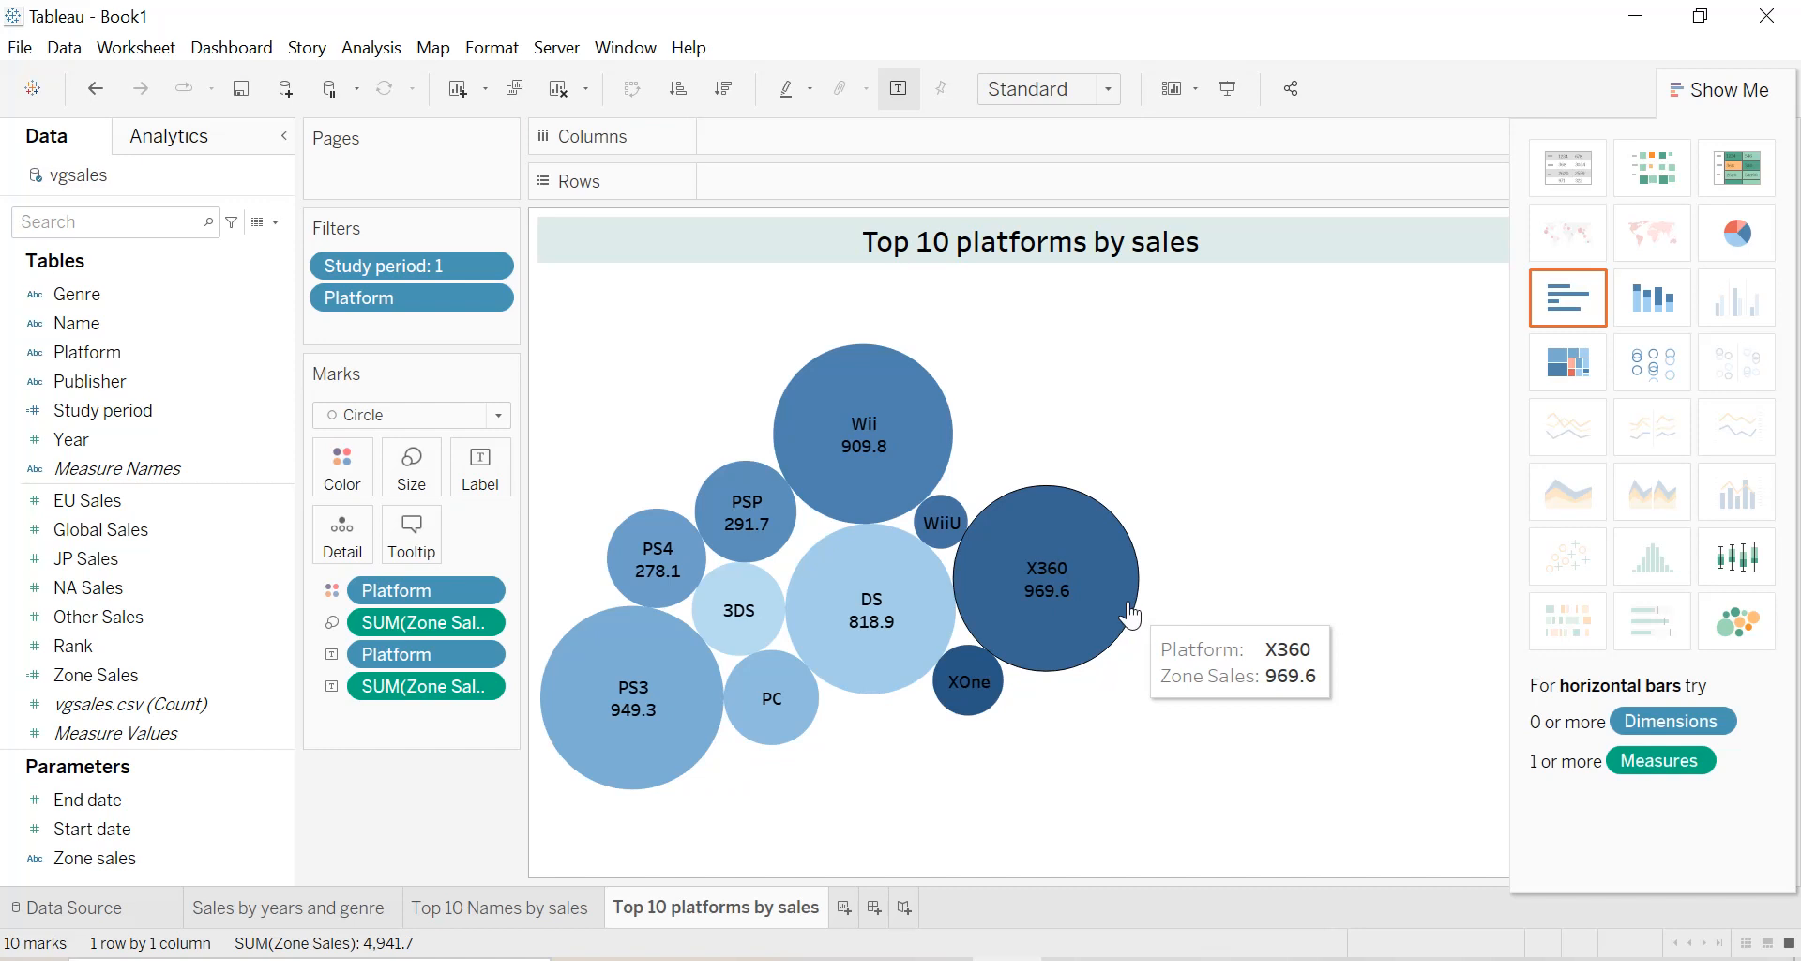
Fit the bubble chart to Entire View and set the Zone sales parameter to EU Sales.
{"action": "left_click", "coordinate": [1079, 88]}
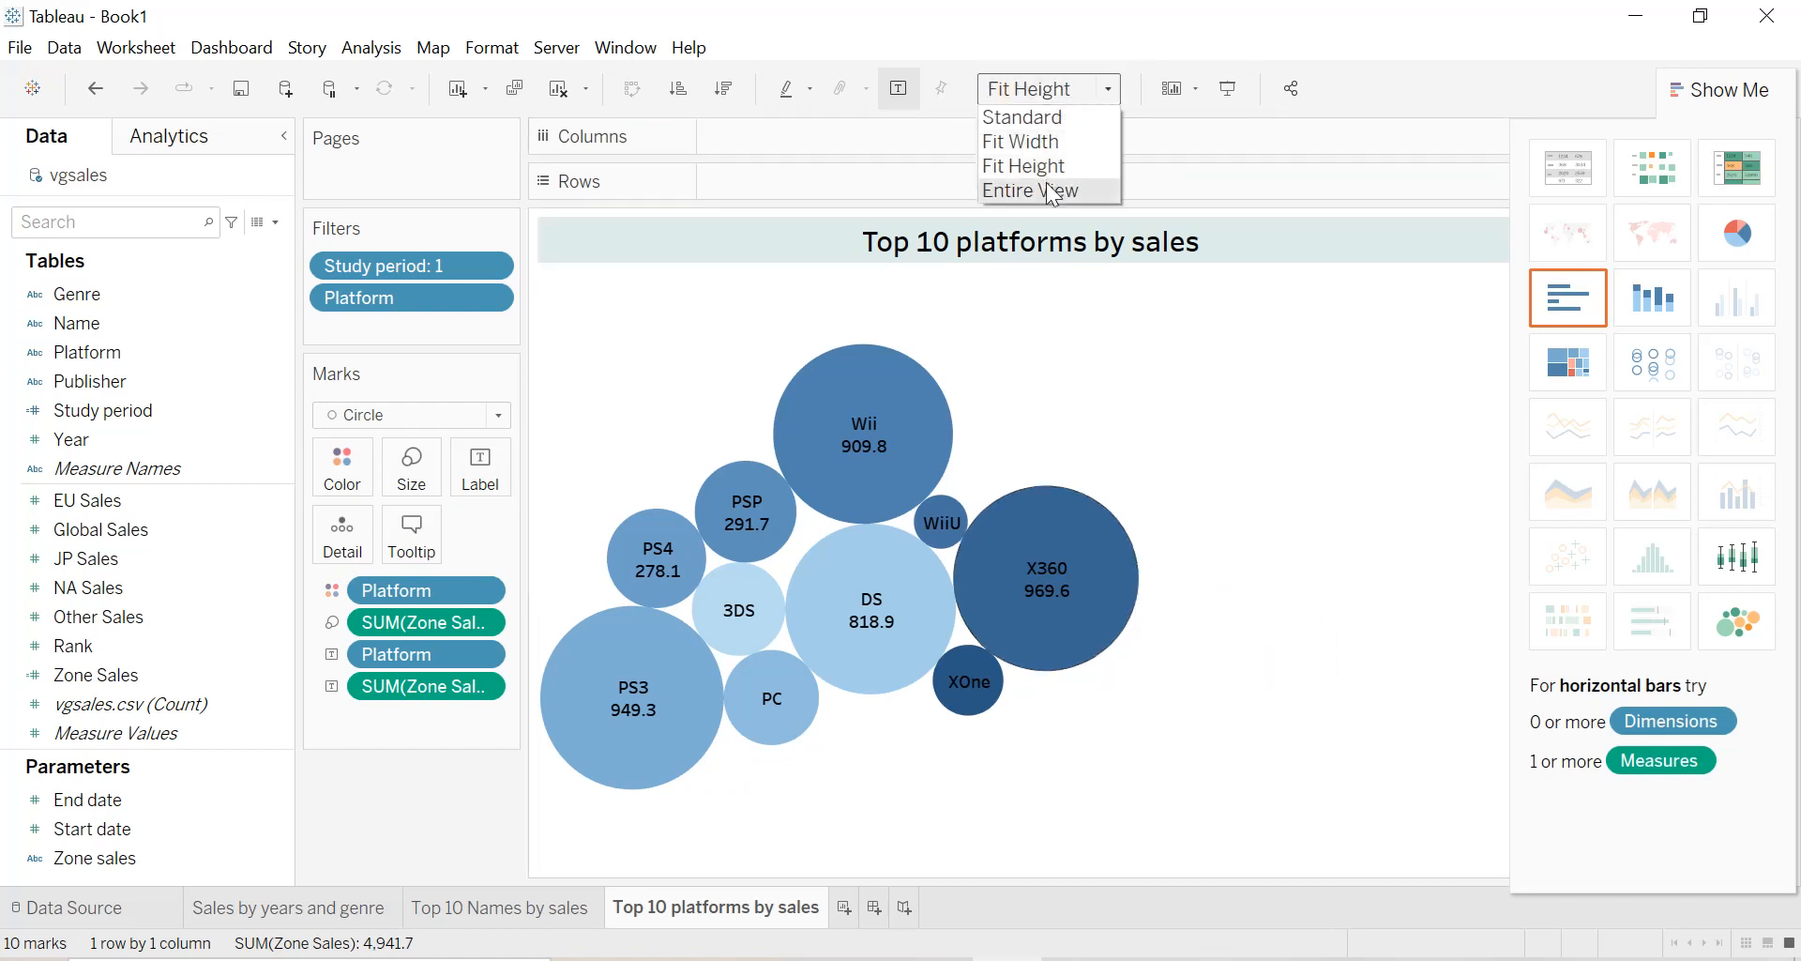
{"action": "left_click", "coordinate": [1052, 191]}
{"action": "left_click", "coordinate": [1471, 326]}
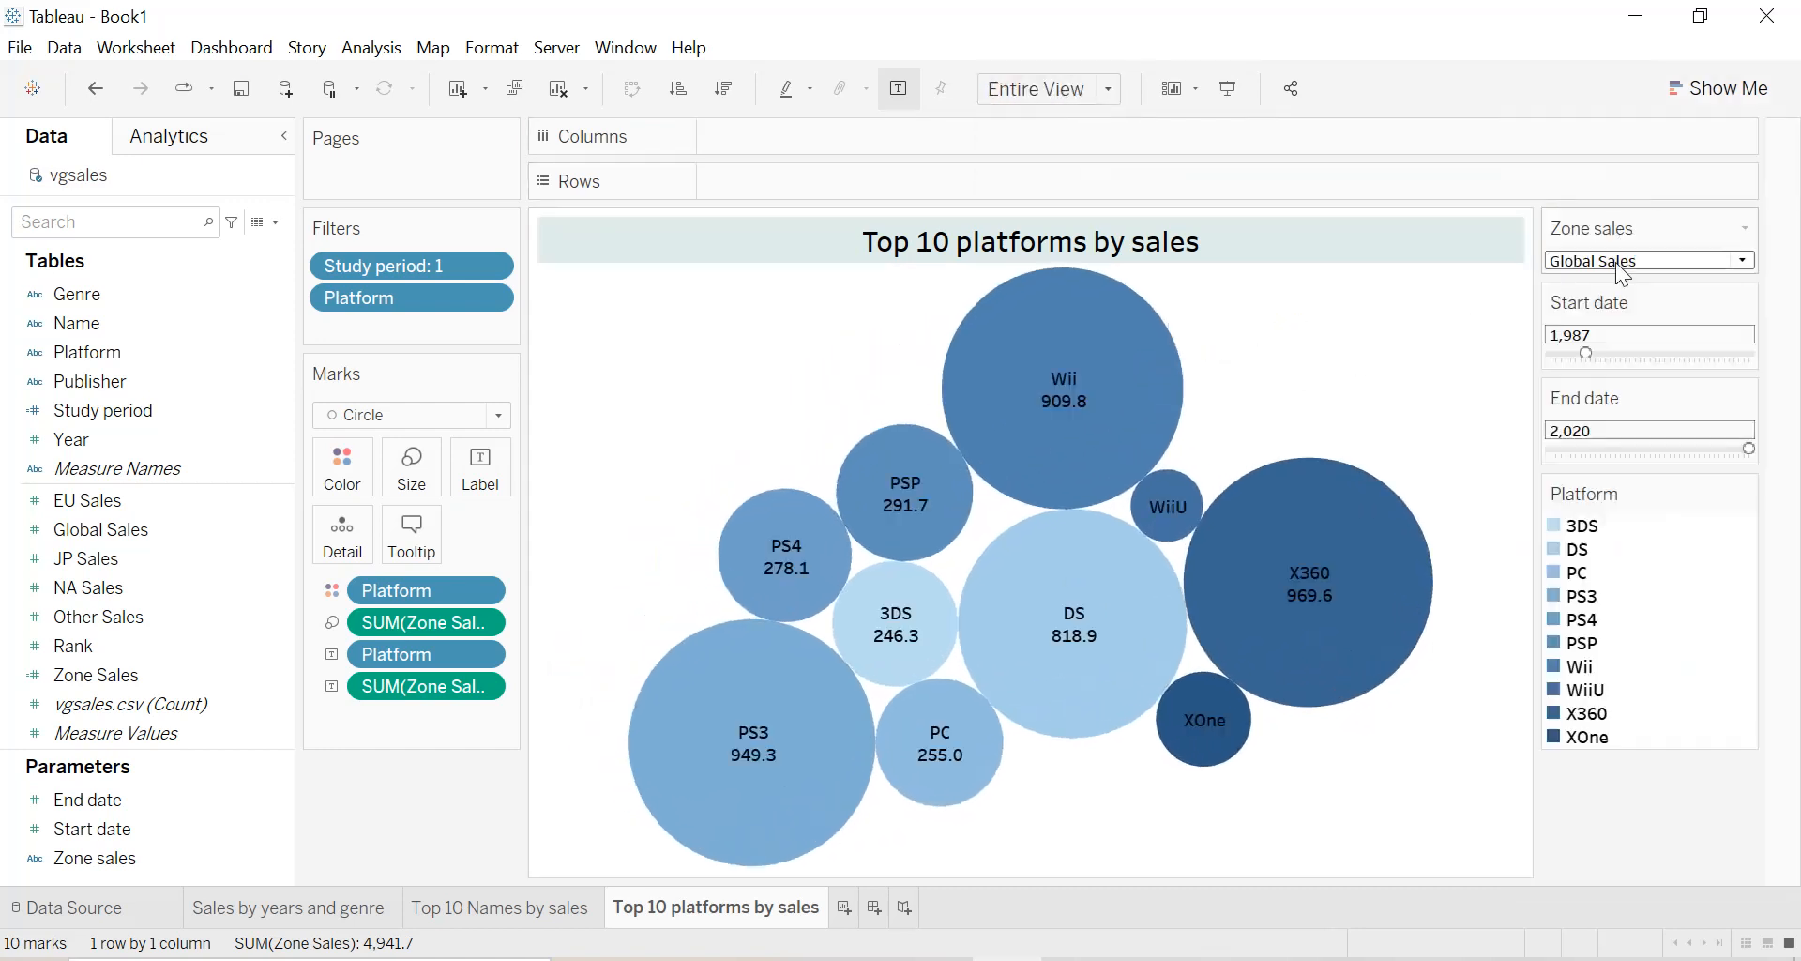
{"action": "left_click", "coordinate": [1618, 266]}
{"action": "left_click", "coordinate": [1604, 279]}
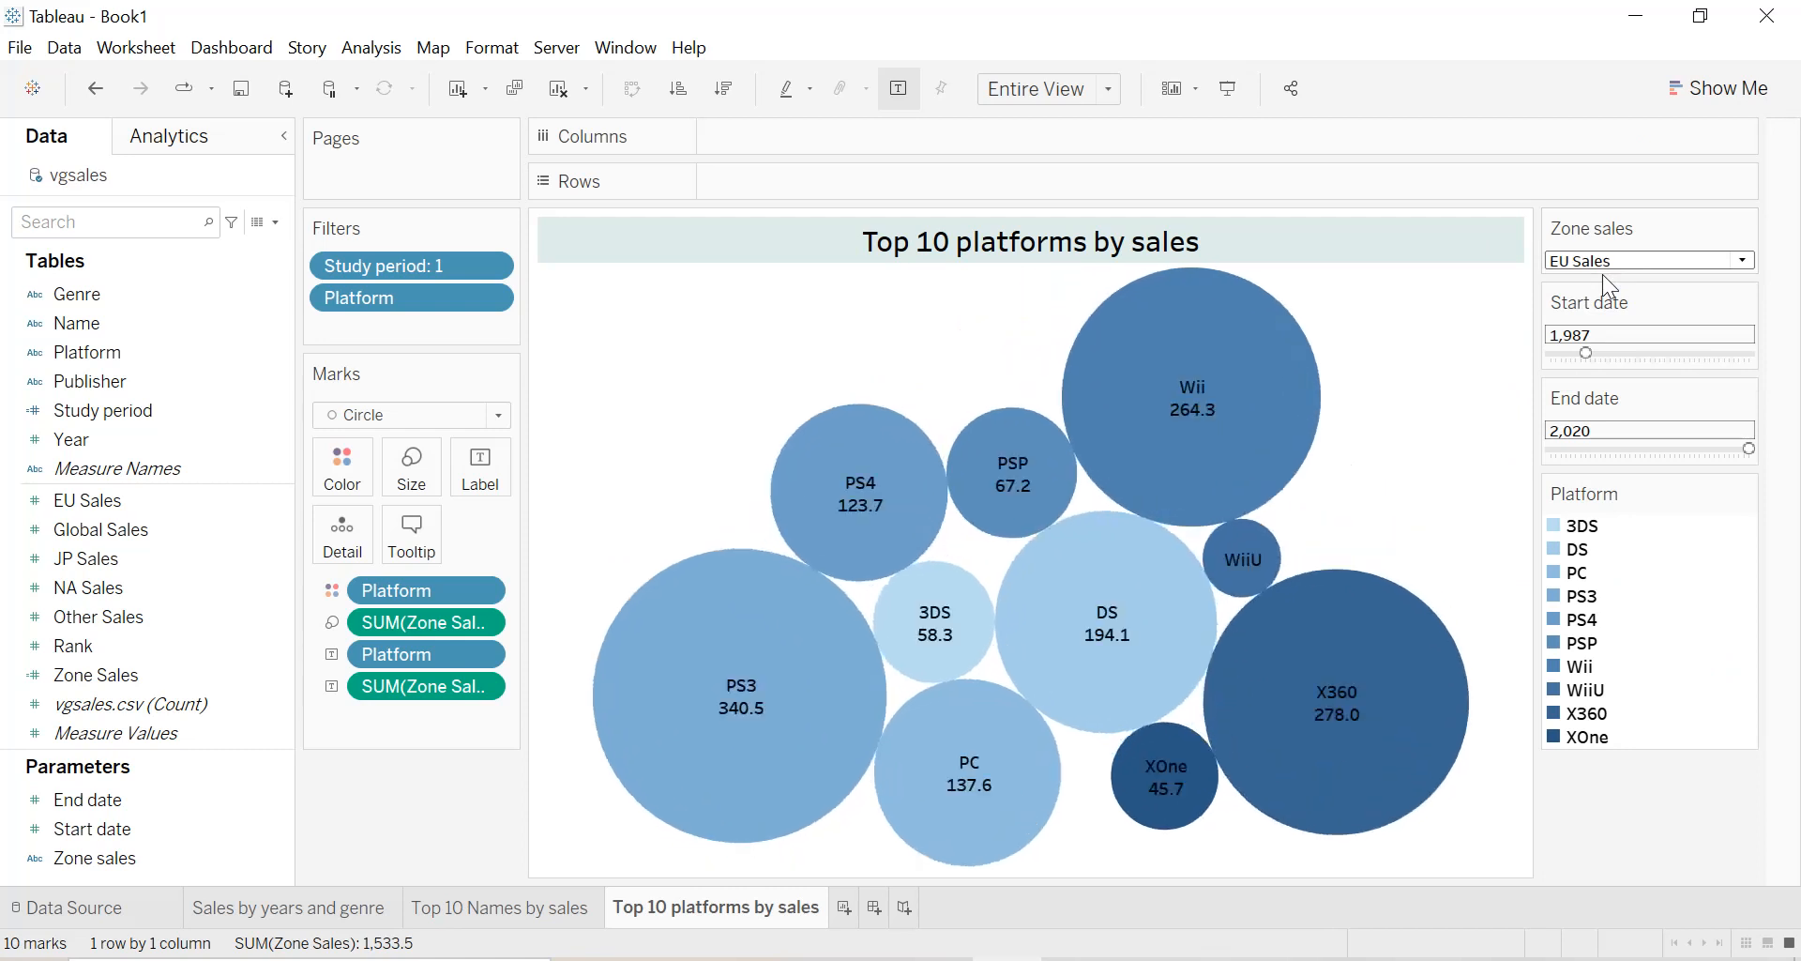
Remove Platform from the bubble color and color the bubbles by the sum of Zone Sales instead.
{"action": "left_click_drag", "start_coordinate": [434, 600], "coordinate": [94, 591]}
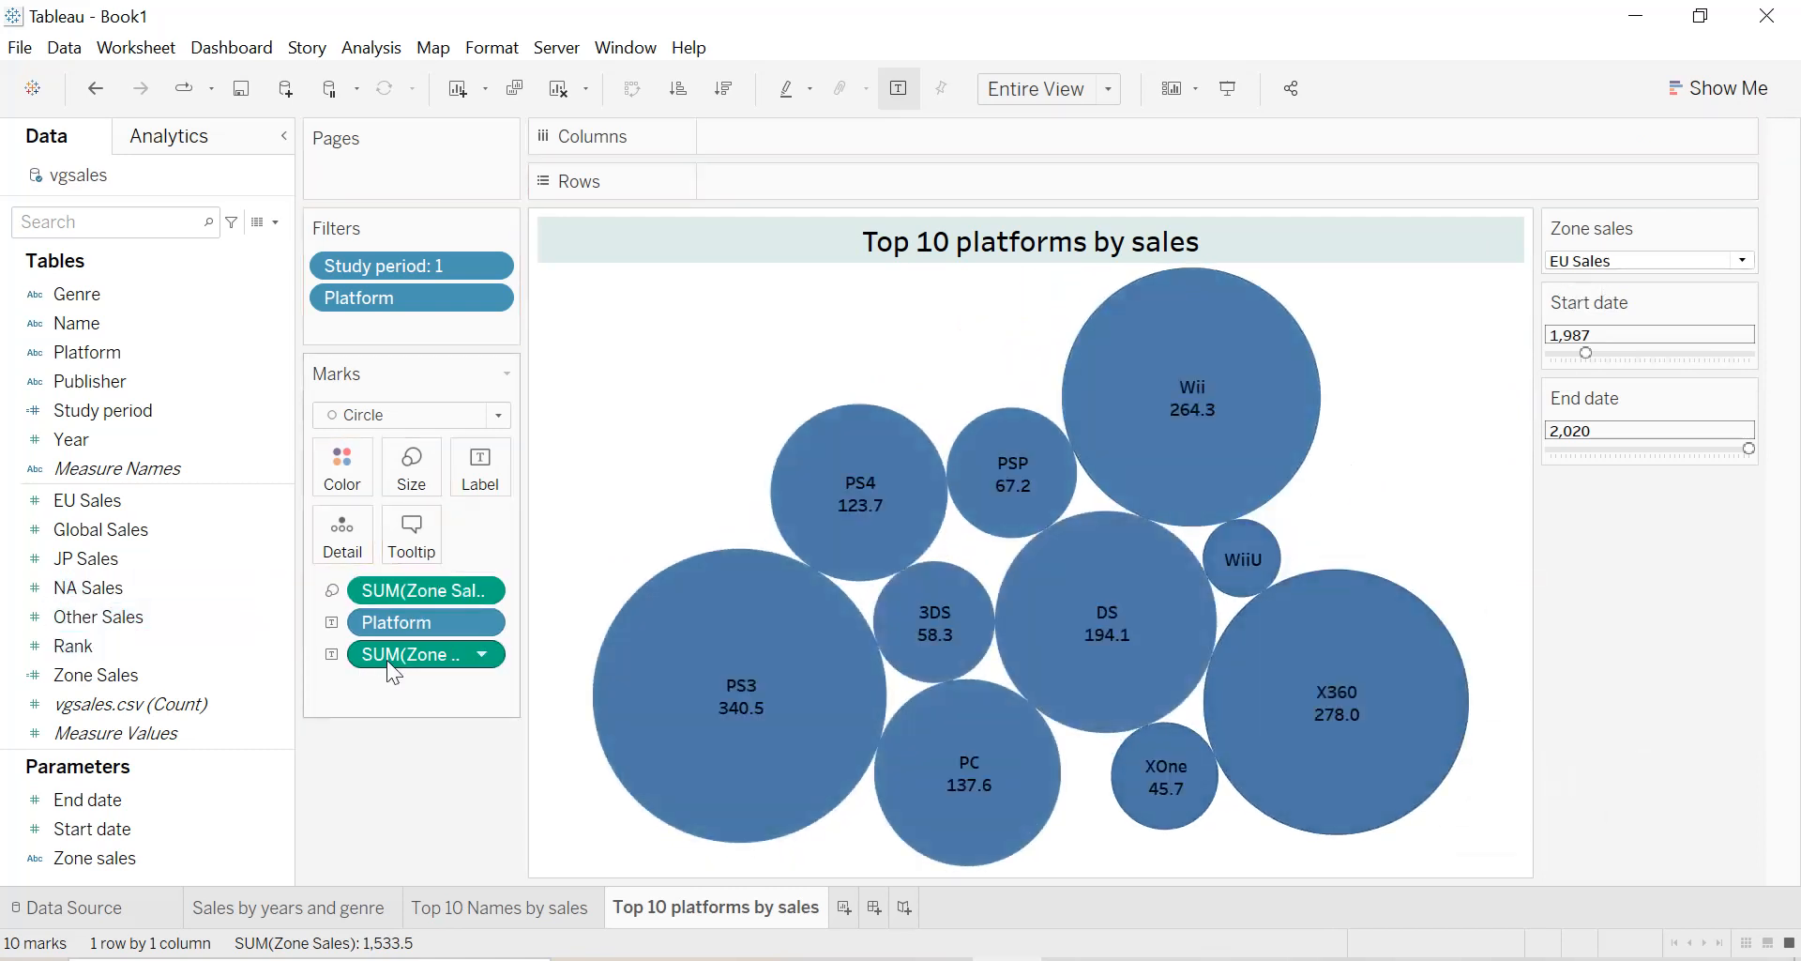
{"action": "left_click_drag", "start_coordinate": [407, 590], "coordinate": [345, 539]}
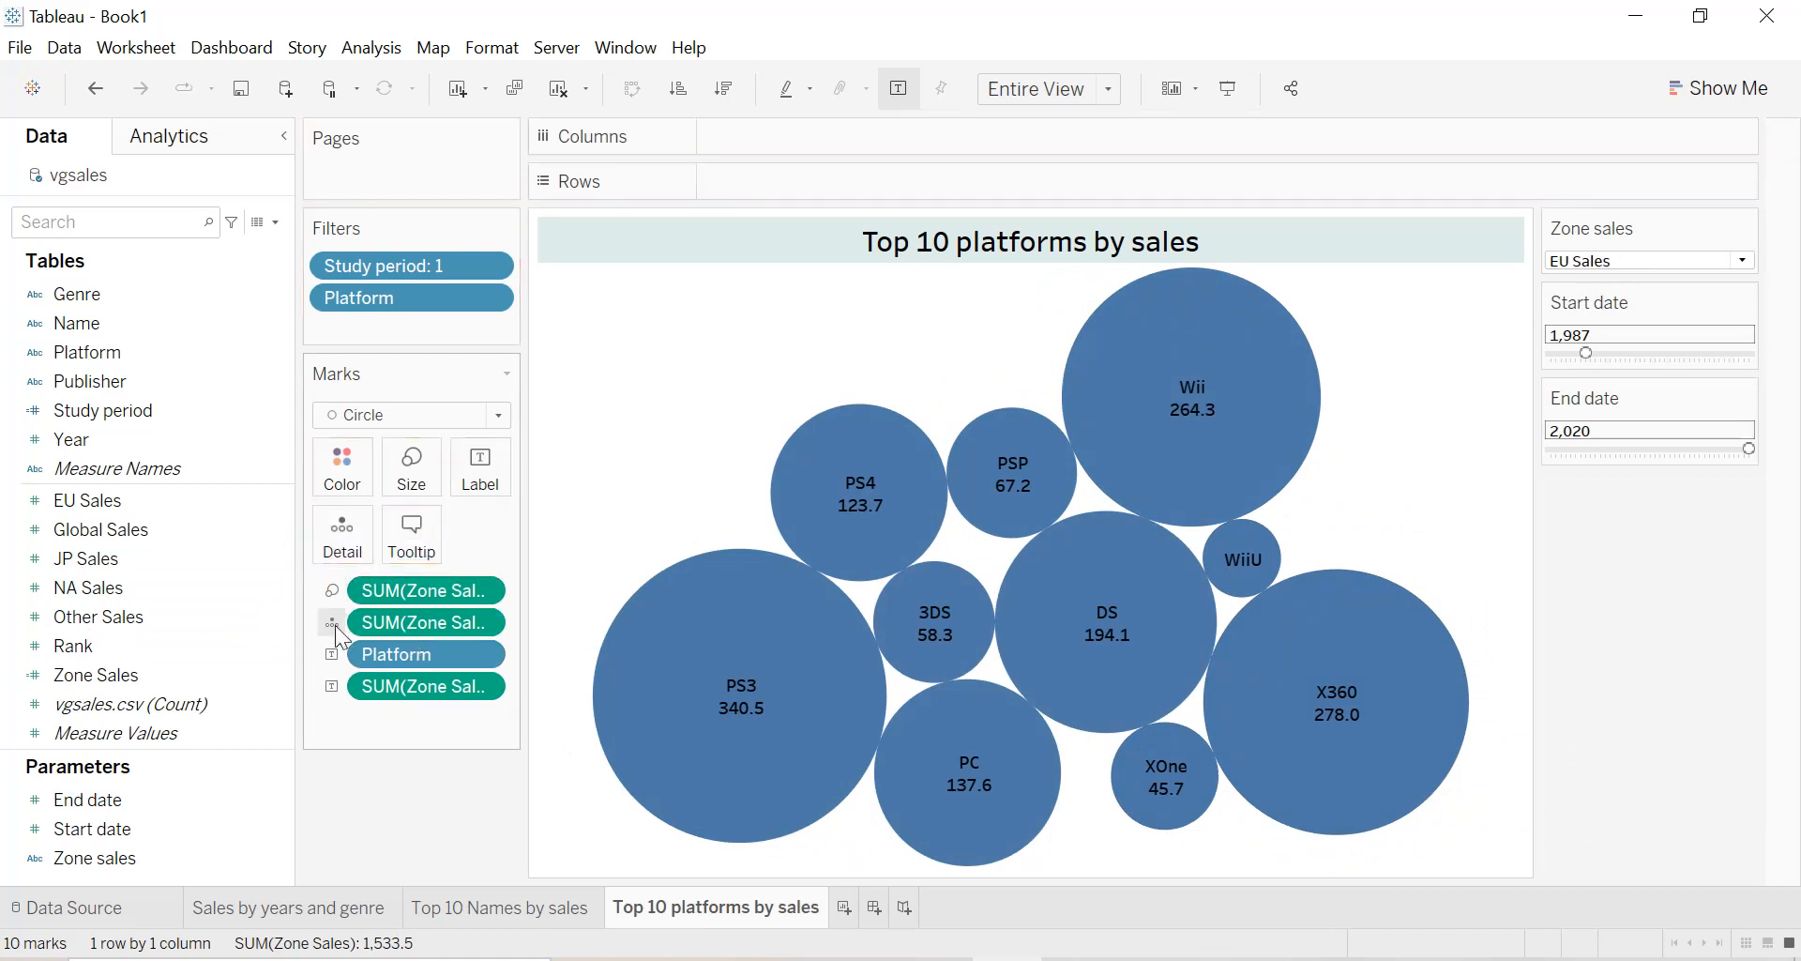
{"action": "left_click", "coordinate": [334, 624]}
{"action": "left_click", "coordinate": [349, 655]}
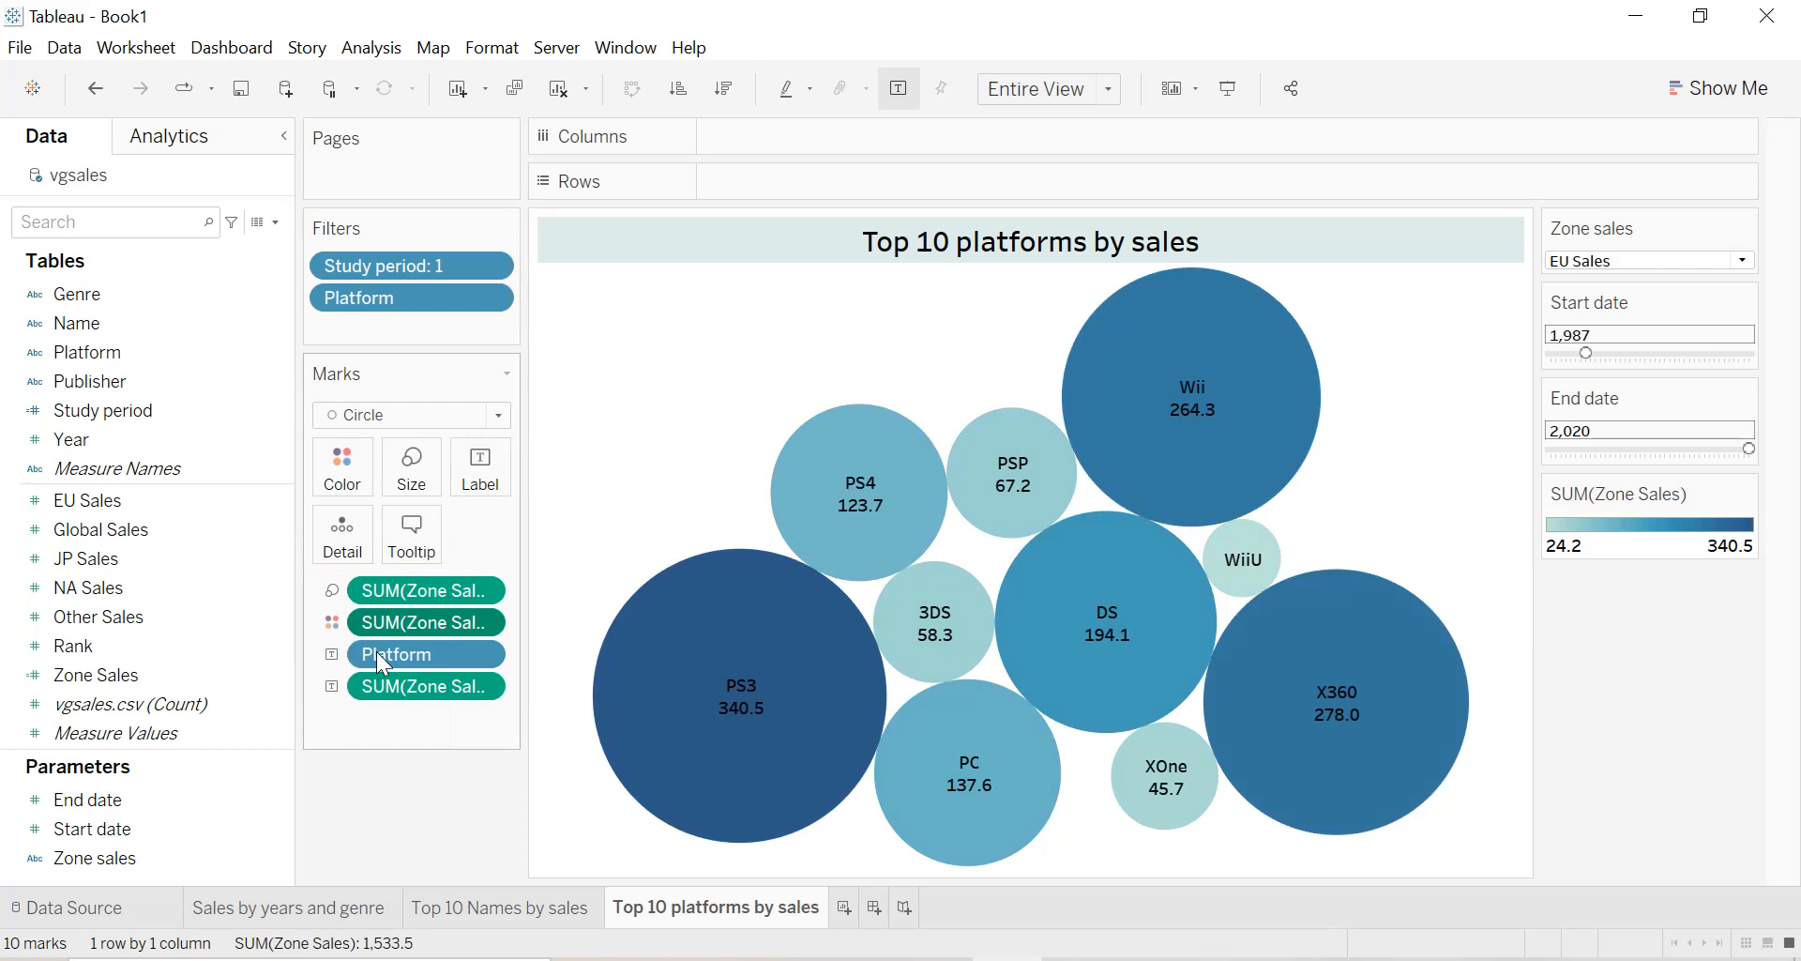
{"action": "mouse_move", "coordinate": [699, 670]}
{"action": "mouse_move", "coordinate": [743, 720]}
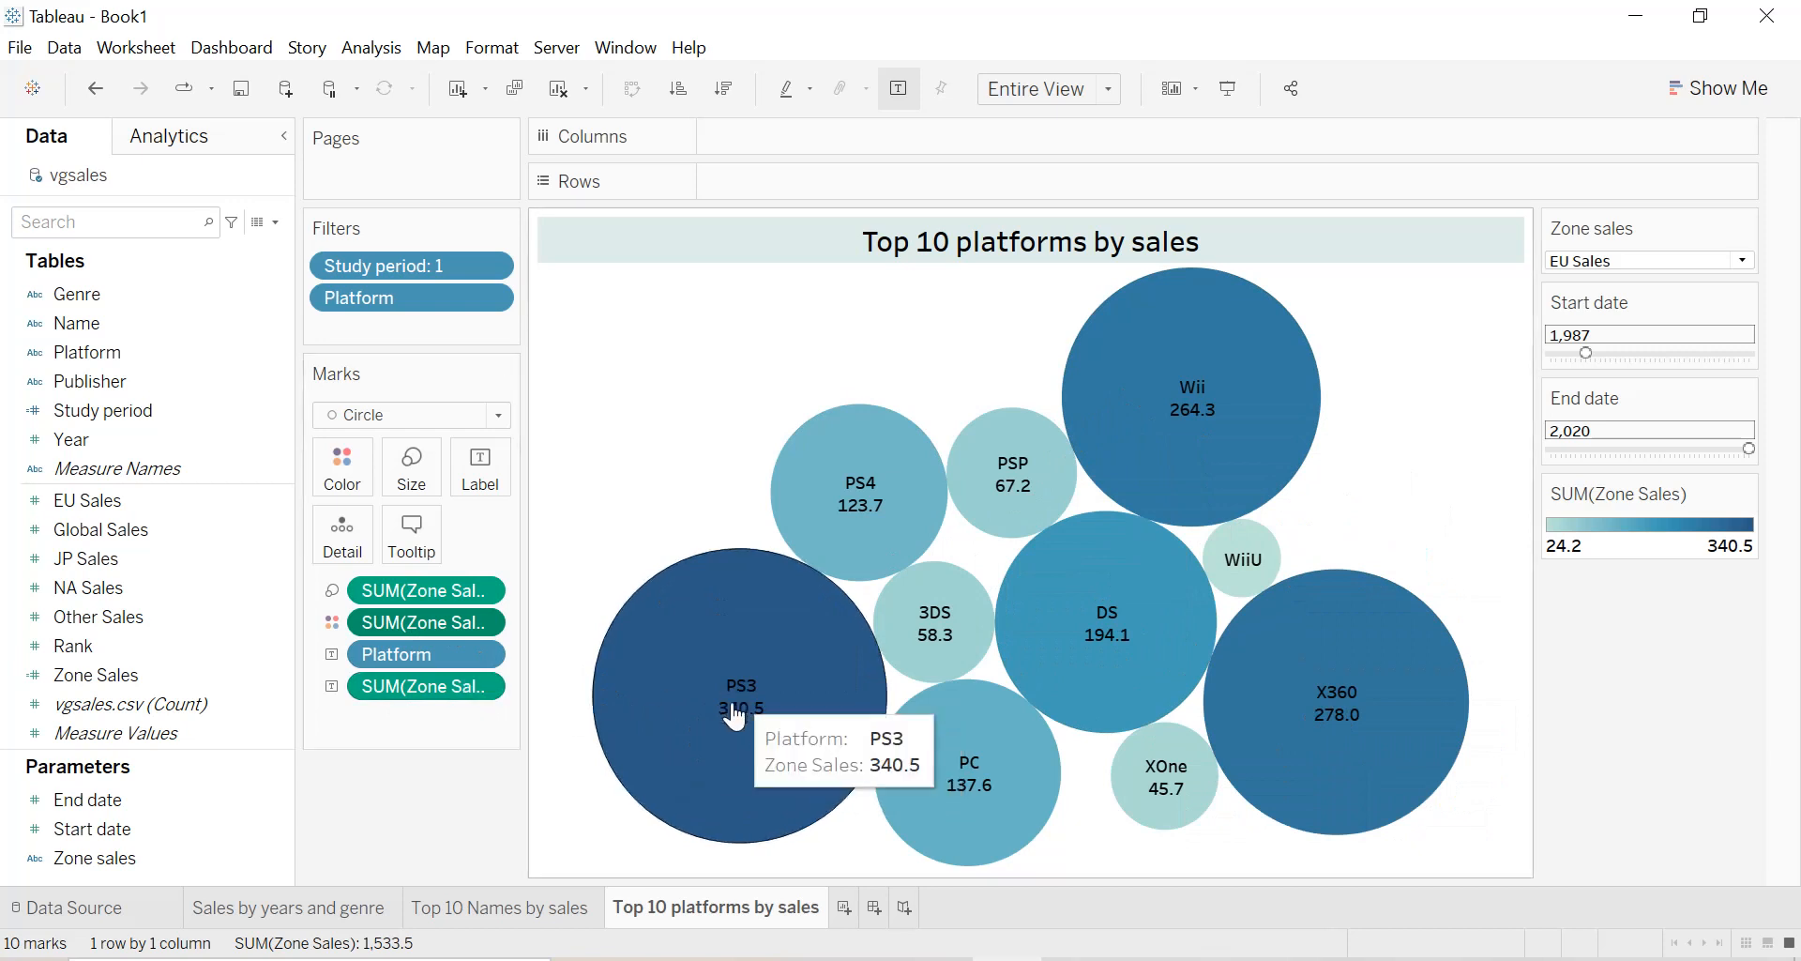
Test the bubble chart by switching the Zone sales parameter to JP Sales and finally to NA Sales.
{"action": "left_click", "coordinate": [1648, 261]}
{"action": "left_click", "coordinate": [1569, 330]}
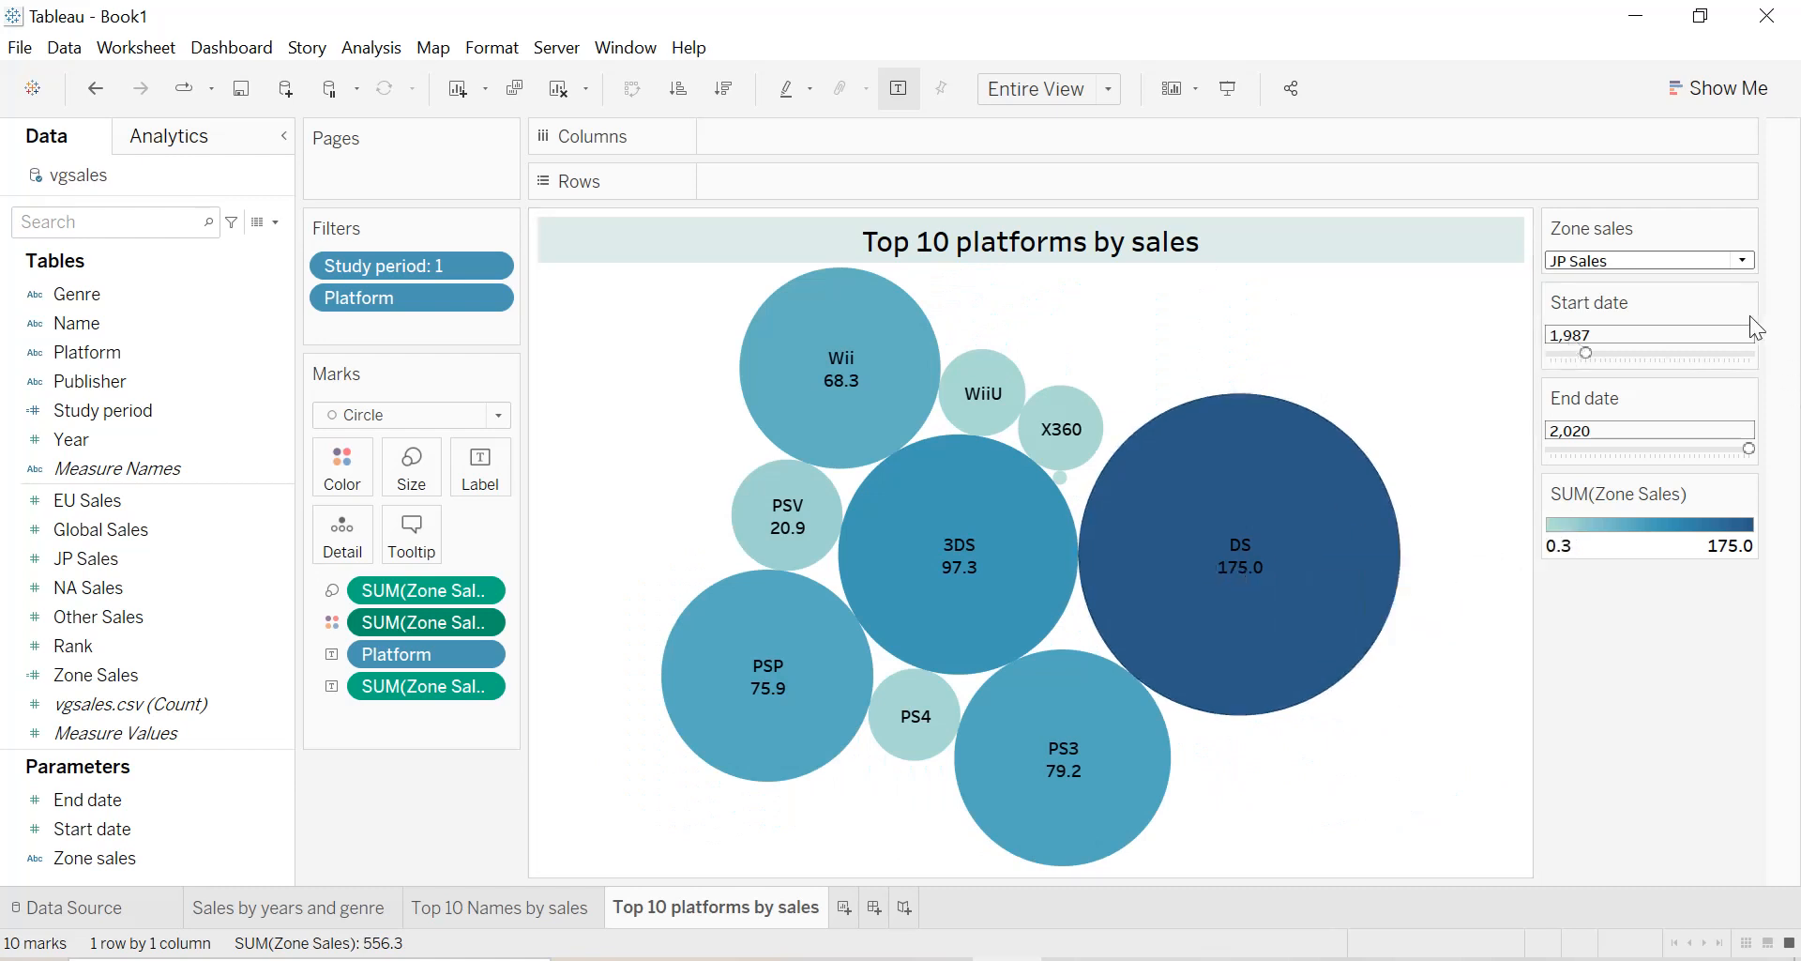
{"action": "left_click", "coordinate": [1646, 266]}
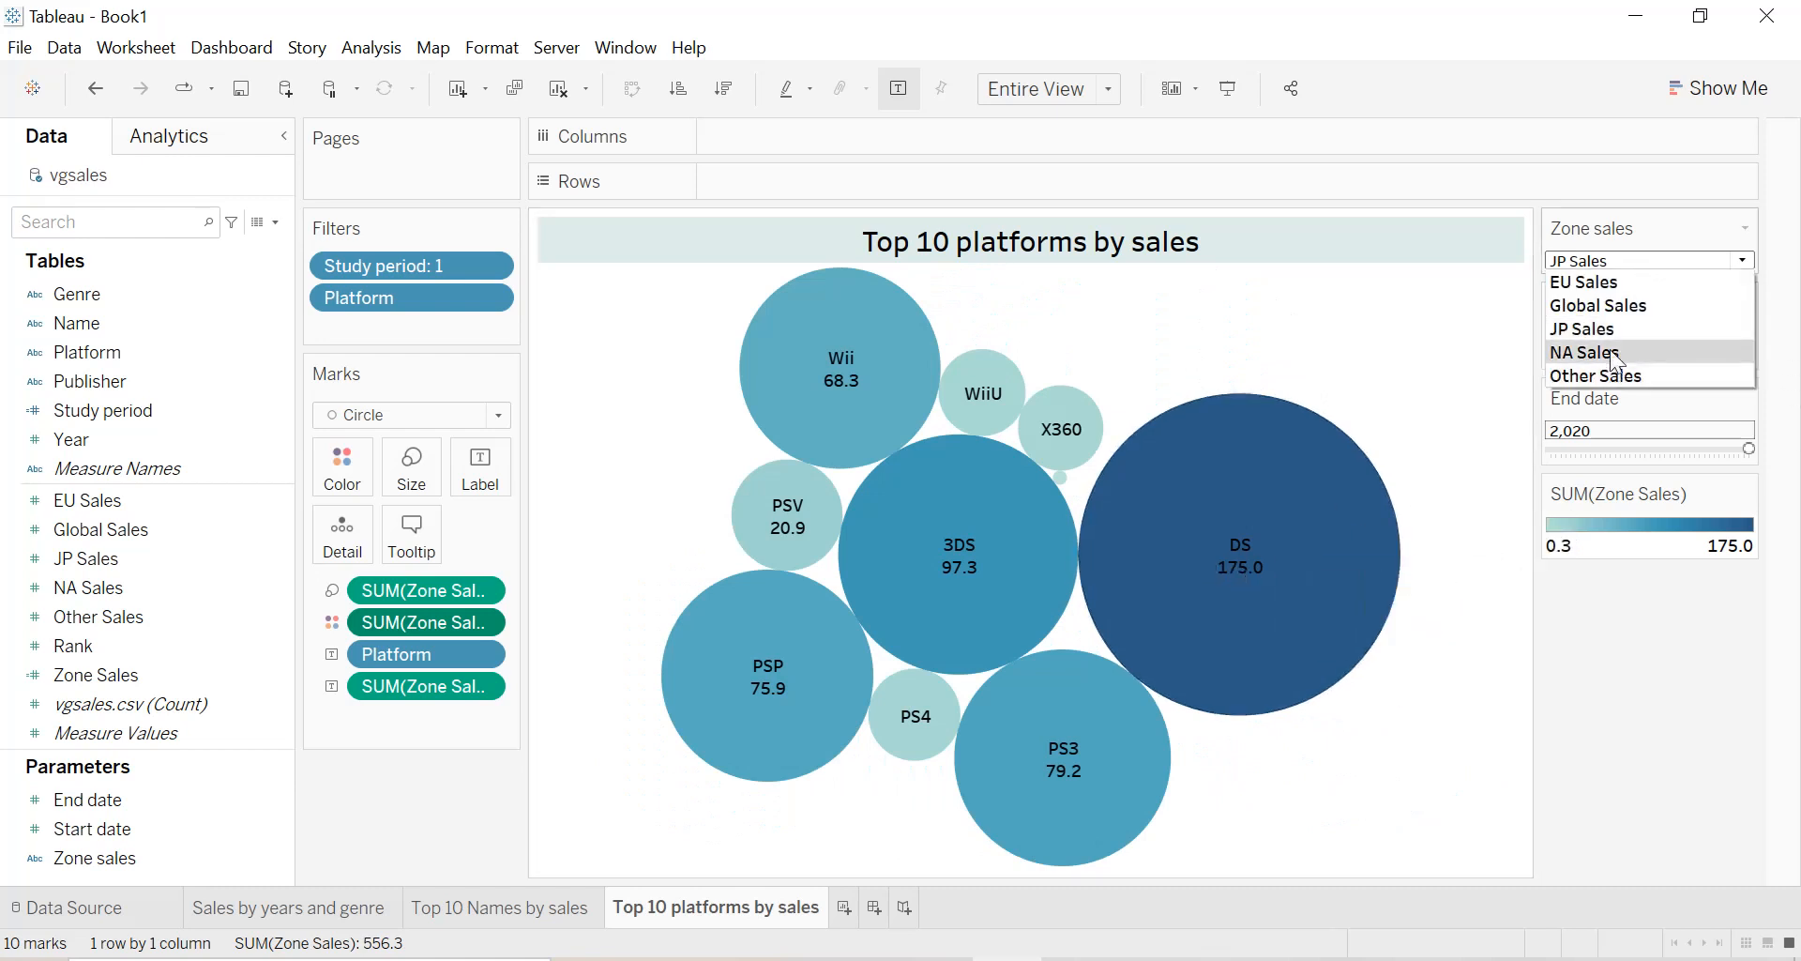
{"action": "left_click", "coordinate": [1612, 353]}
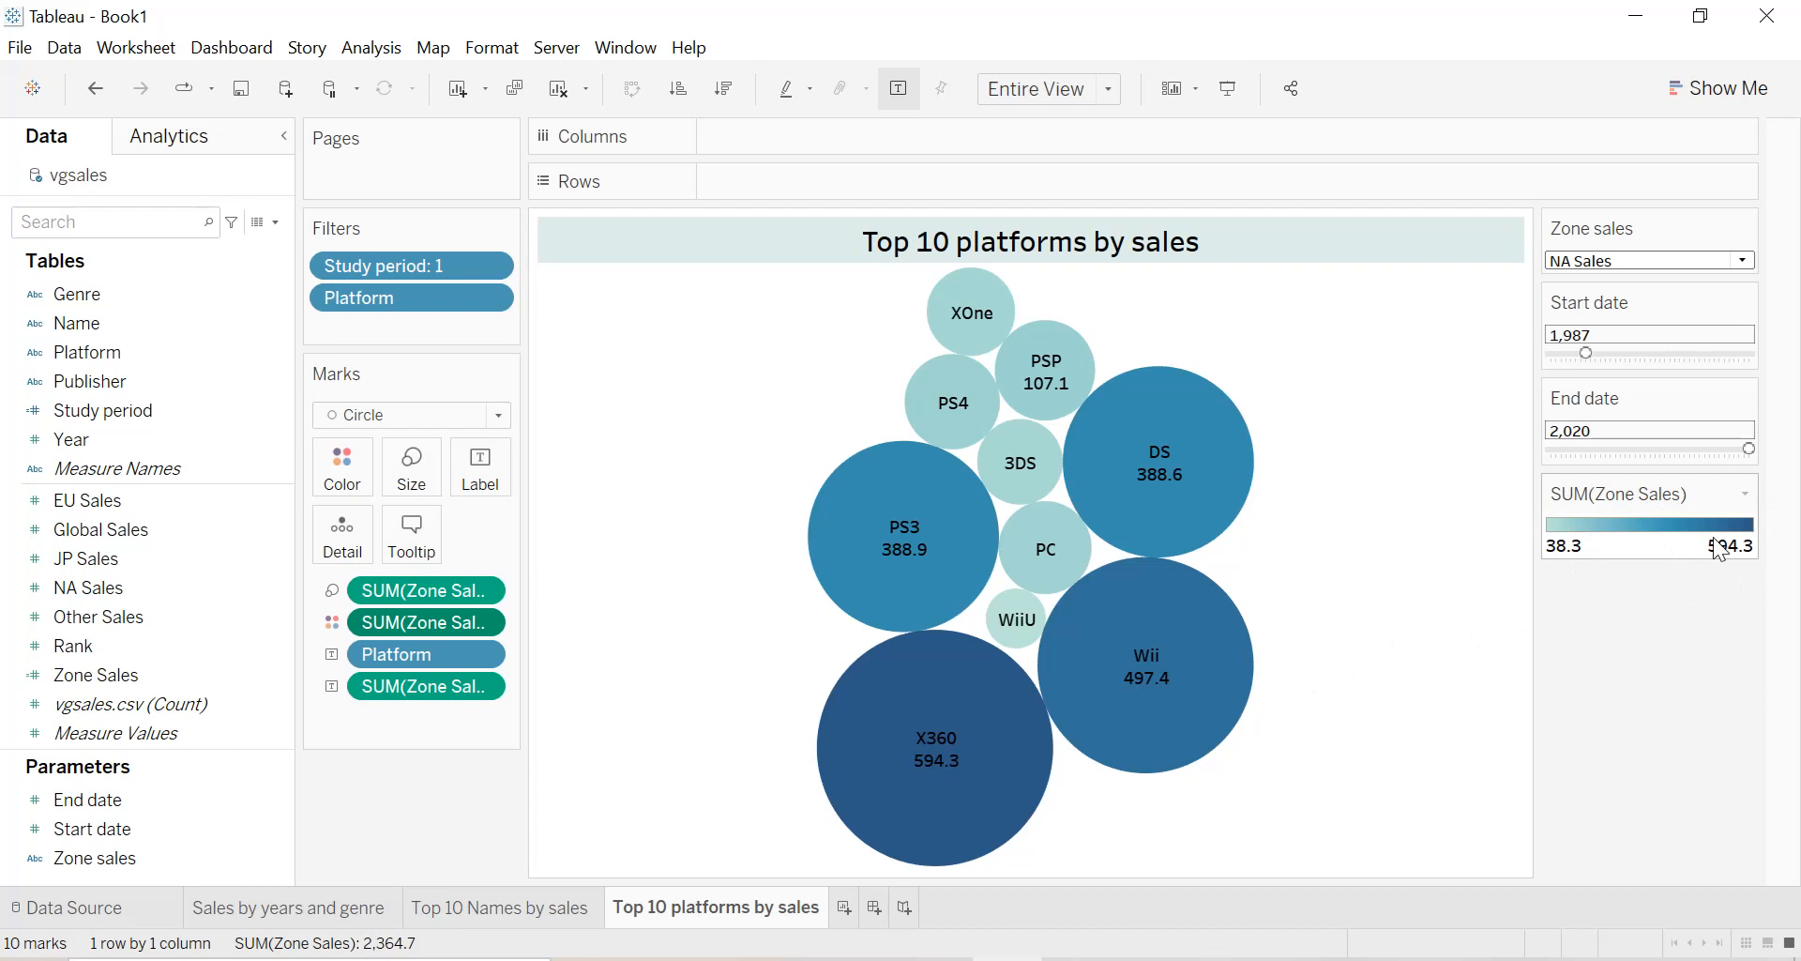
{"action": "mouse_move", "coordinate": [955, 791]}
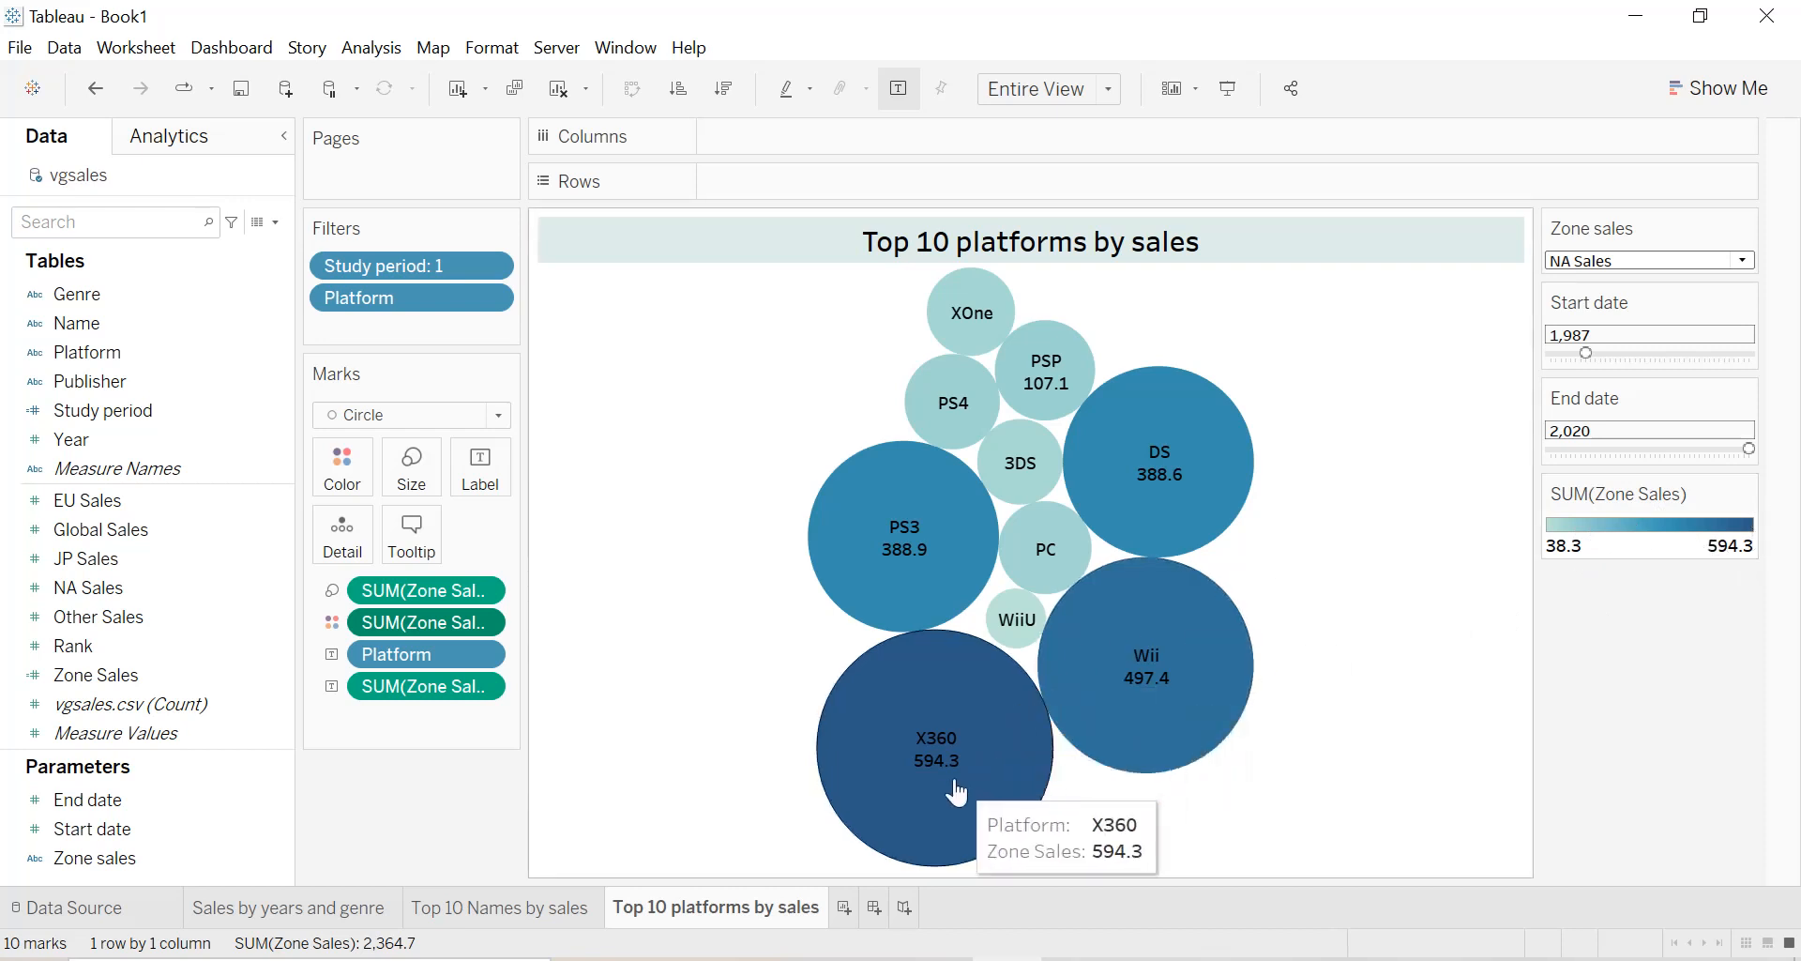
Duplicate the Top 10 Names by sales sheet.
{"action": "left_click", "coordinate": [476, 917]}
{"action": "right_click", "coordinate": [475, 915]}
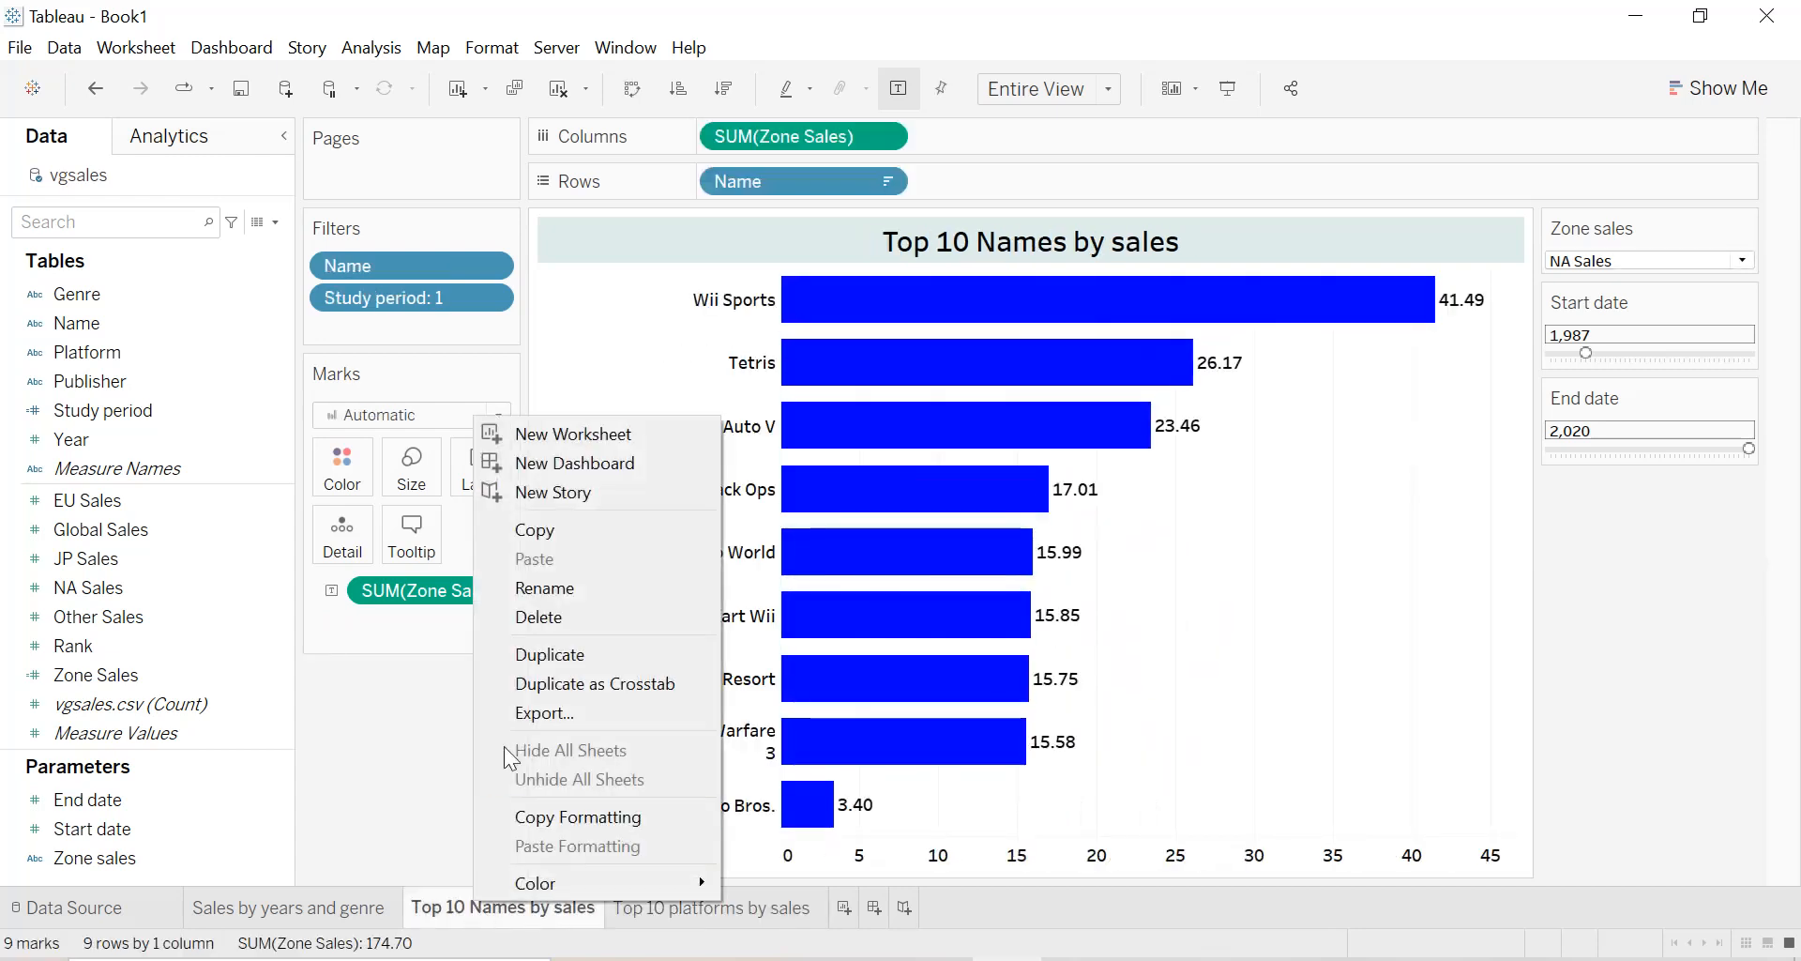
{"action": "left_click", "coordinate": [559, 660]}
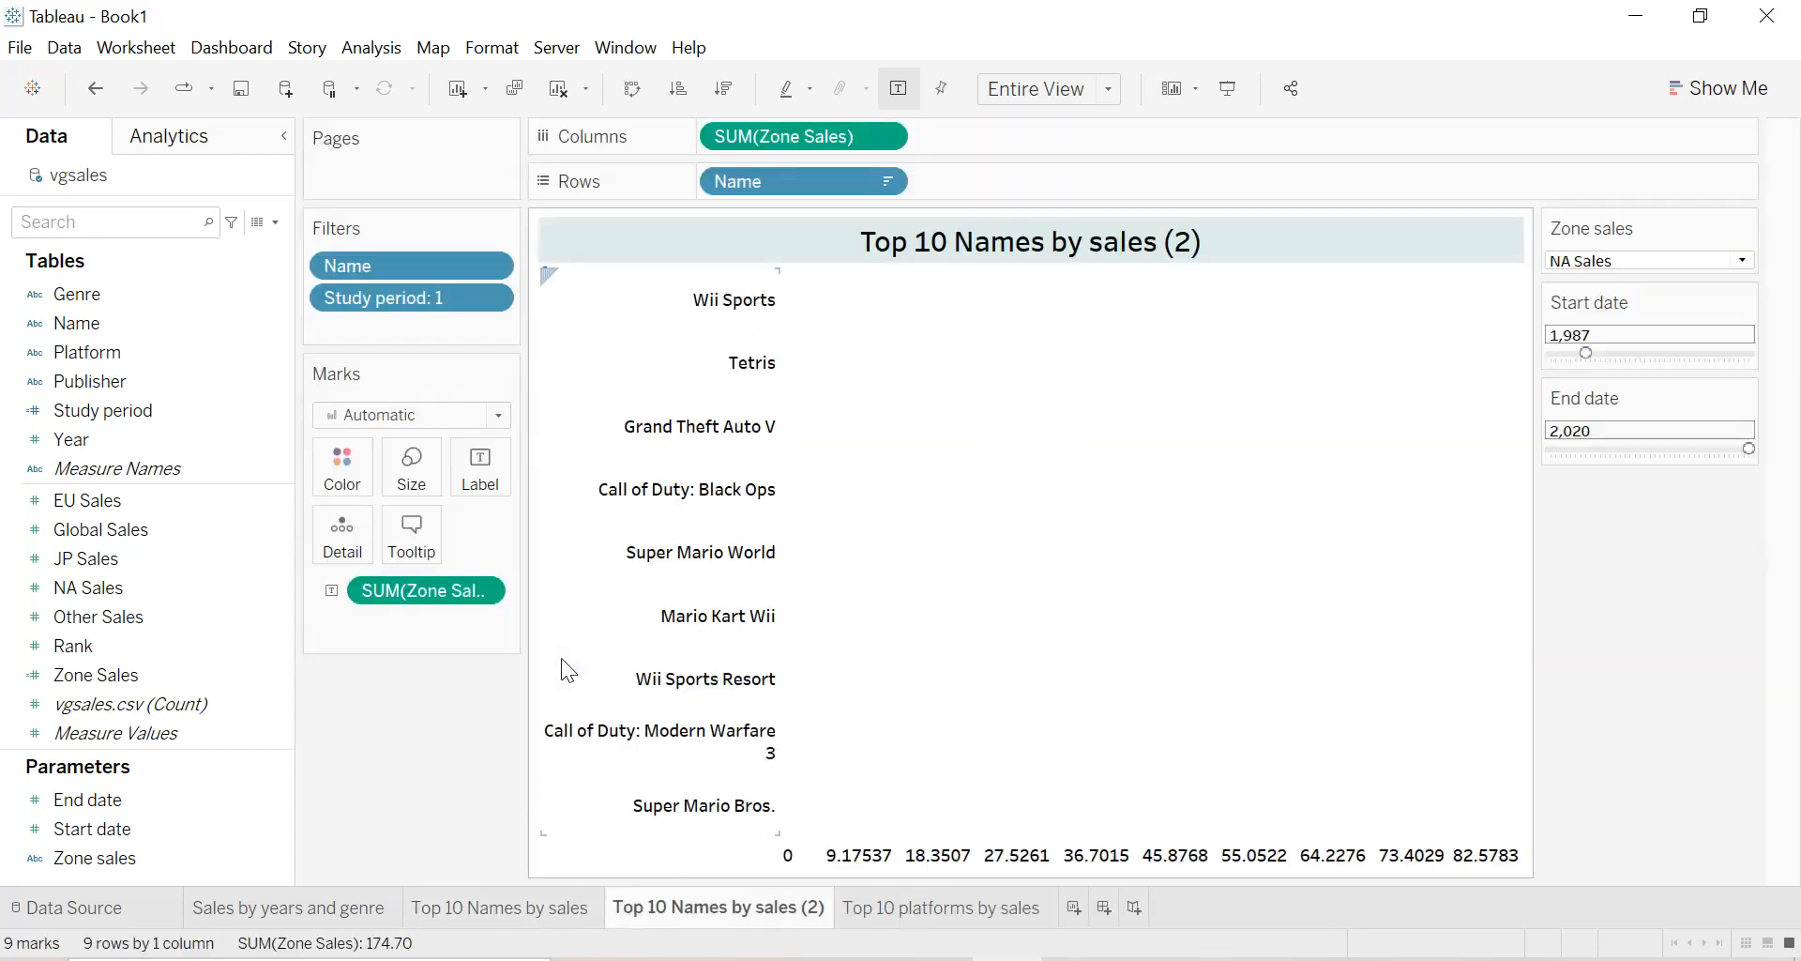
Rename the duplicated sheet as "Top 10 Publishers by sales".
{"action": "double_click", "coordinate": [688, 909]}
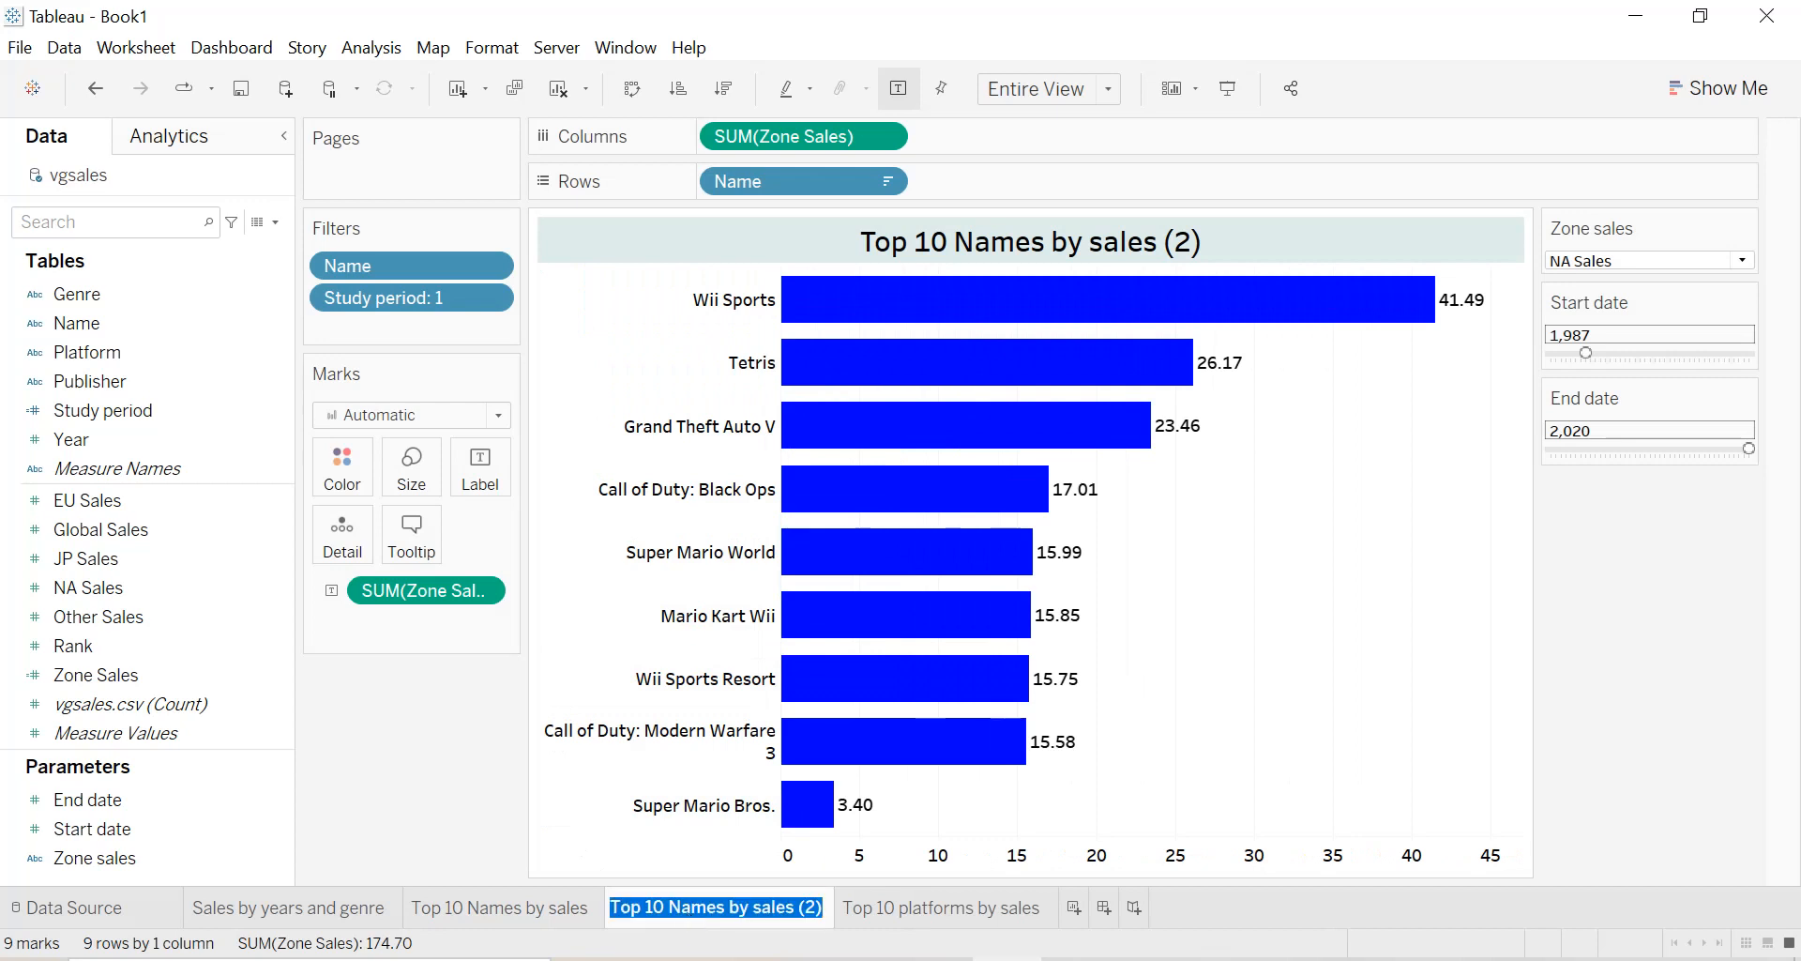
{"action": "left_click", "coordinate": [822, 907]}
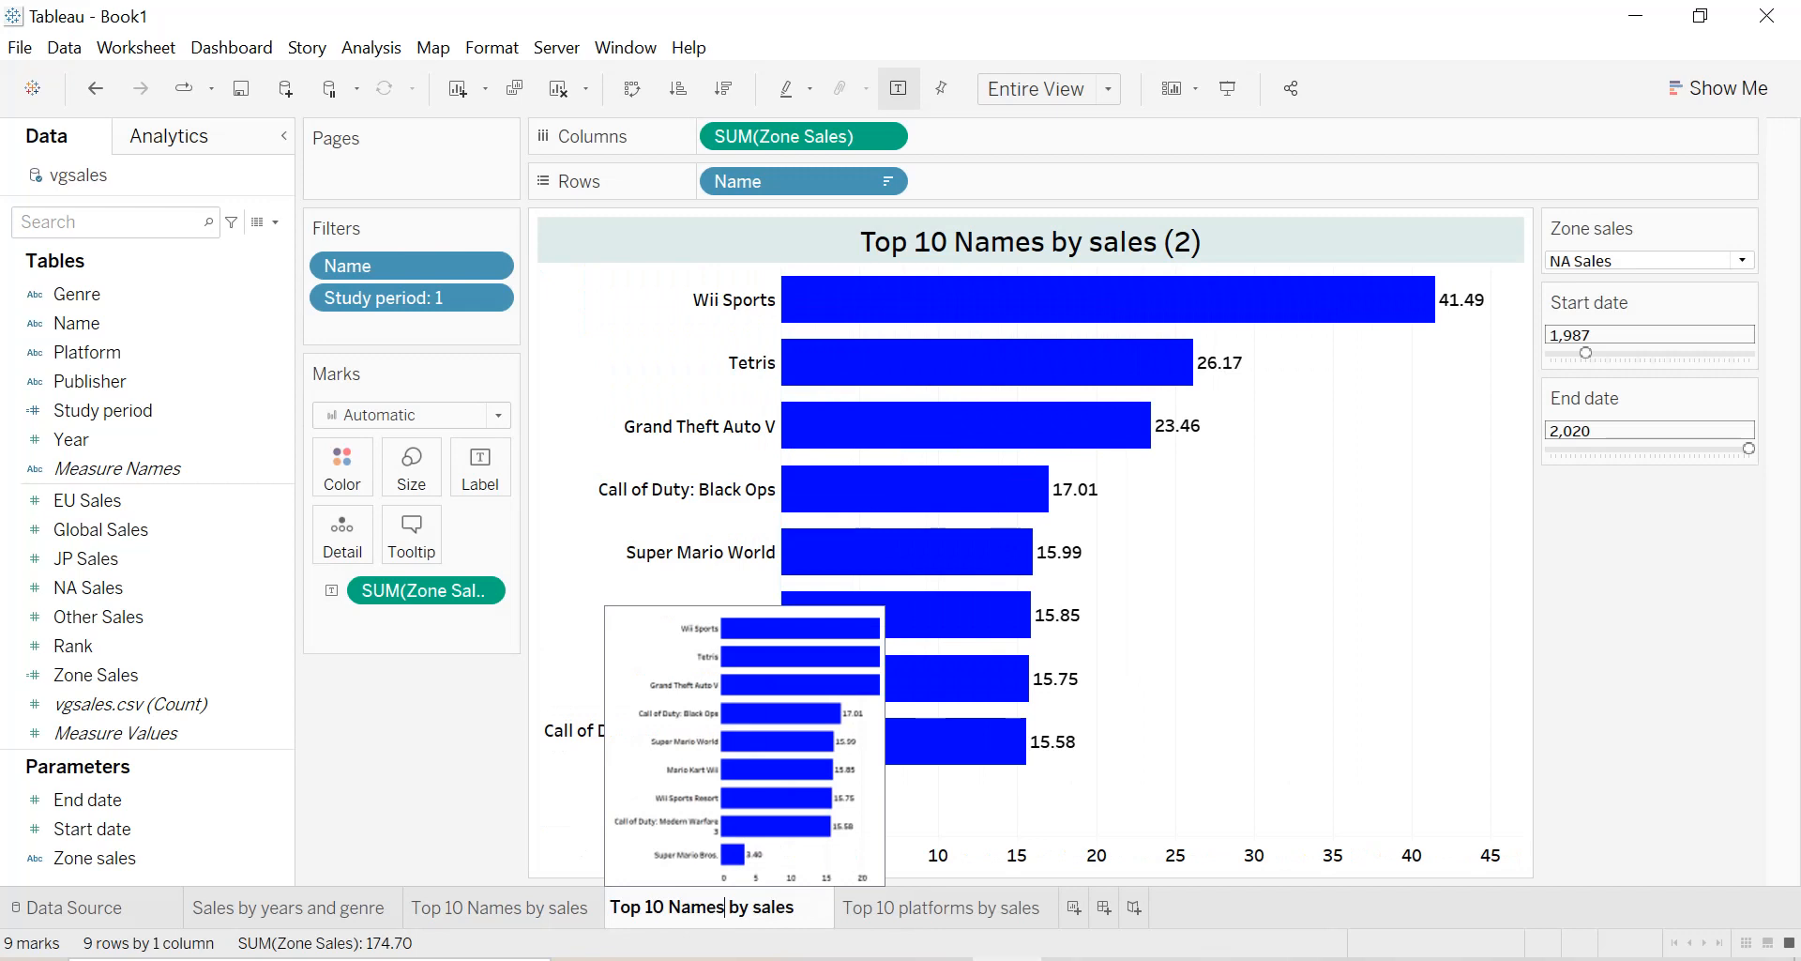
{"action": "key", "text": "BackSpace"}
{"action": "key", "text": "BackSpace"}
{"action": "key", "text": "BackSpace"}
{"action": "key", "text": "BackSpace"}
{"action": "key", "text": "BackSpace"}
{"action": "key", "text": "BackSpace"}
{"action": "type", "text": "Publi"}
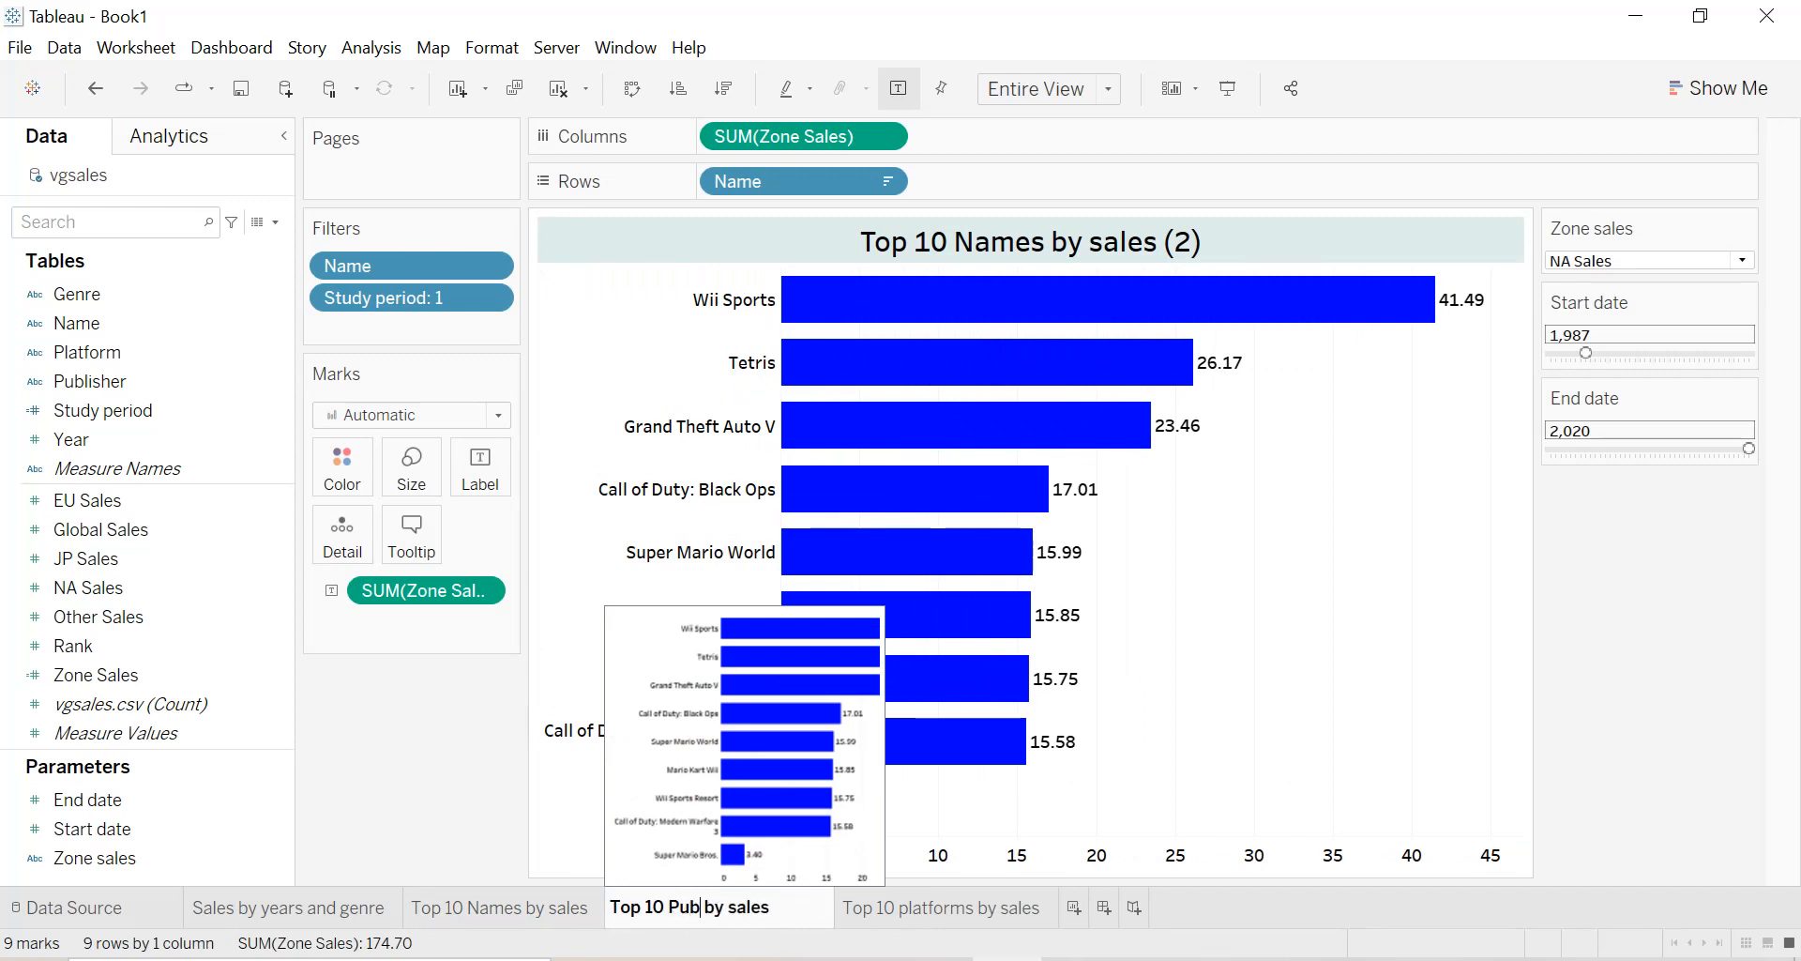
{"action": "type", "text": "shers"}
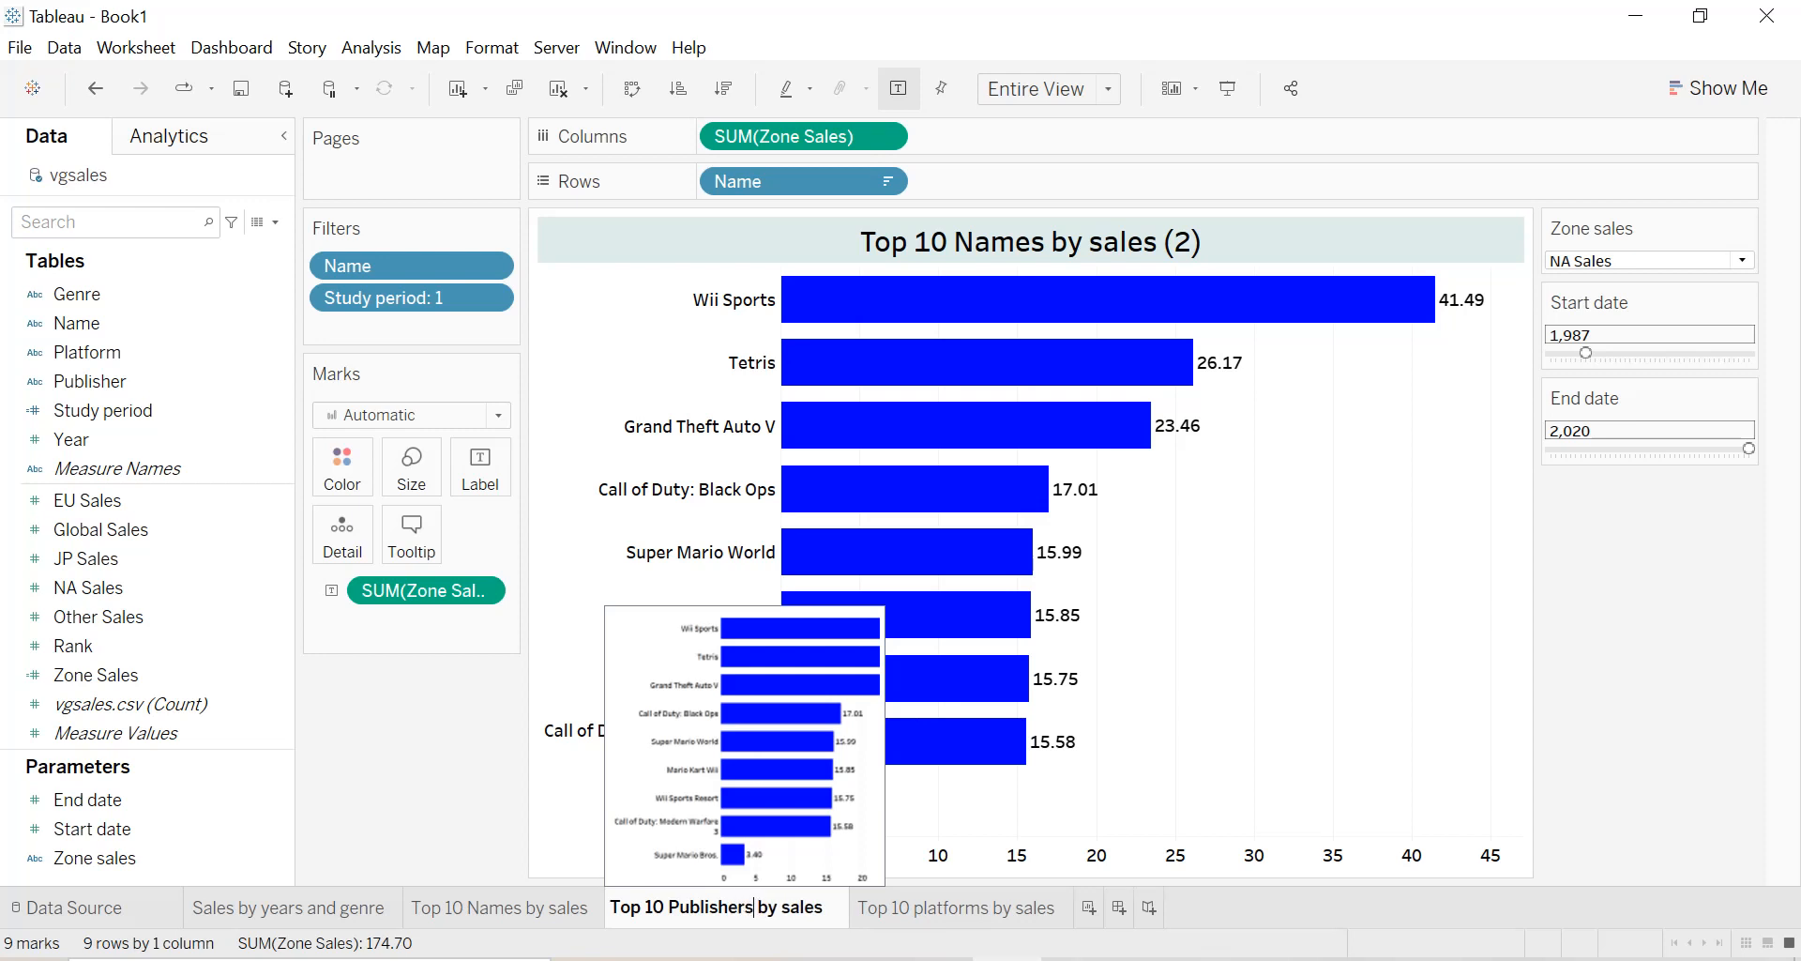
{"action": "key", "text": "Return"}
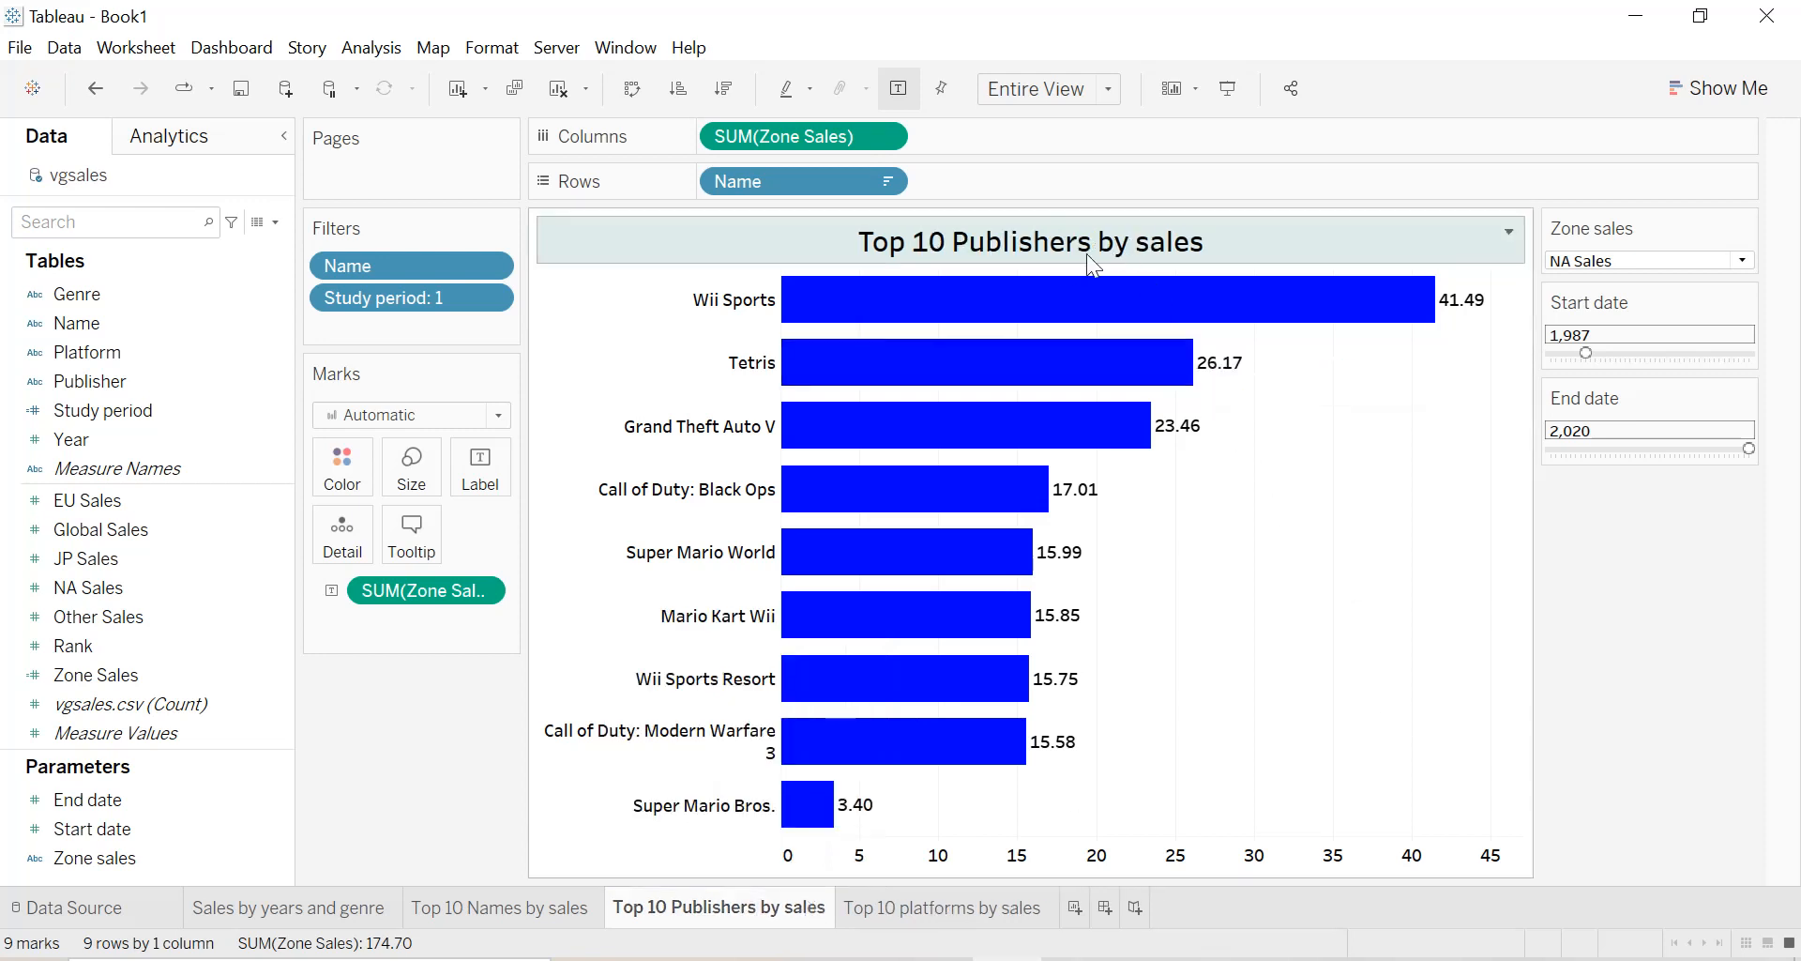
Remove the Name filter, replace Name with Publisher as the chart's rows, and sort the bars in descending order of Zone Sales.
{"action": "left_click_drag", "start_coordinate": [413, 267], "coordinate": [192, 306]}
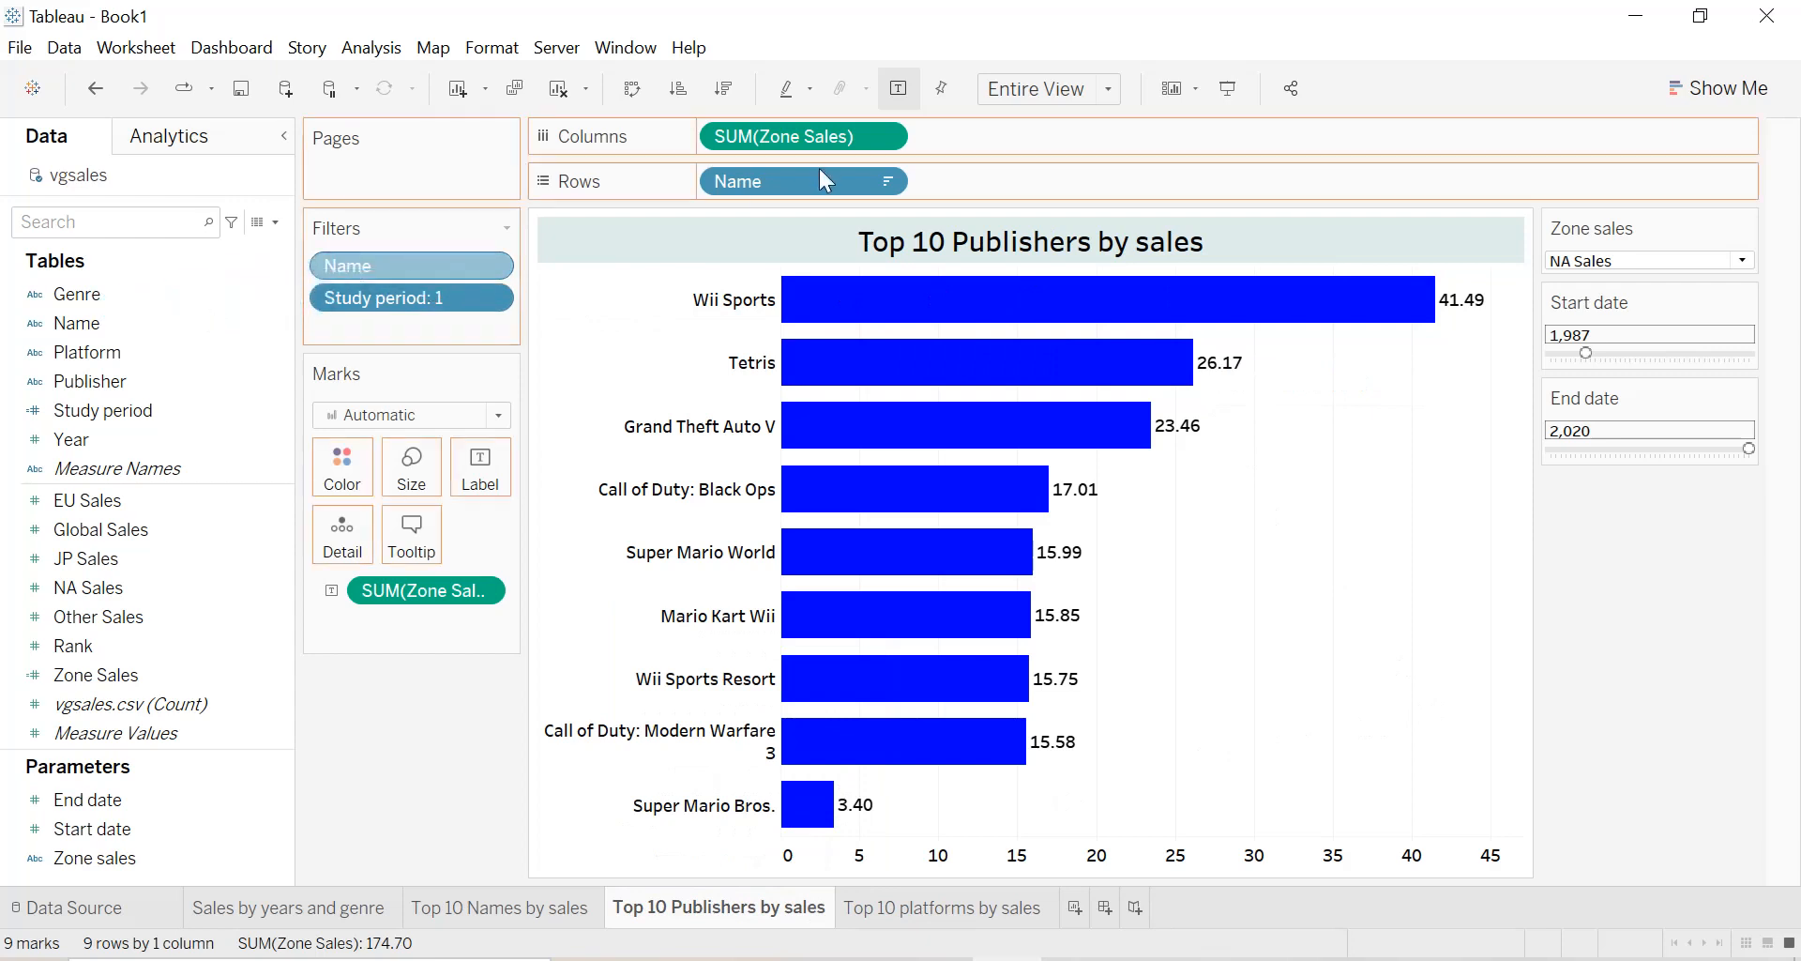
{"action": "left_click_drag", "start_coordinate": [784, 176], "coordinate": [129, 313]}
{"action": "left_click_drag", "start_coordinate": [86, 380], "coordinate": [764, 185]}
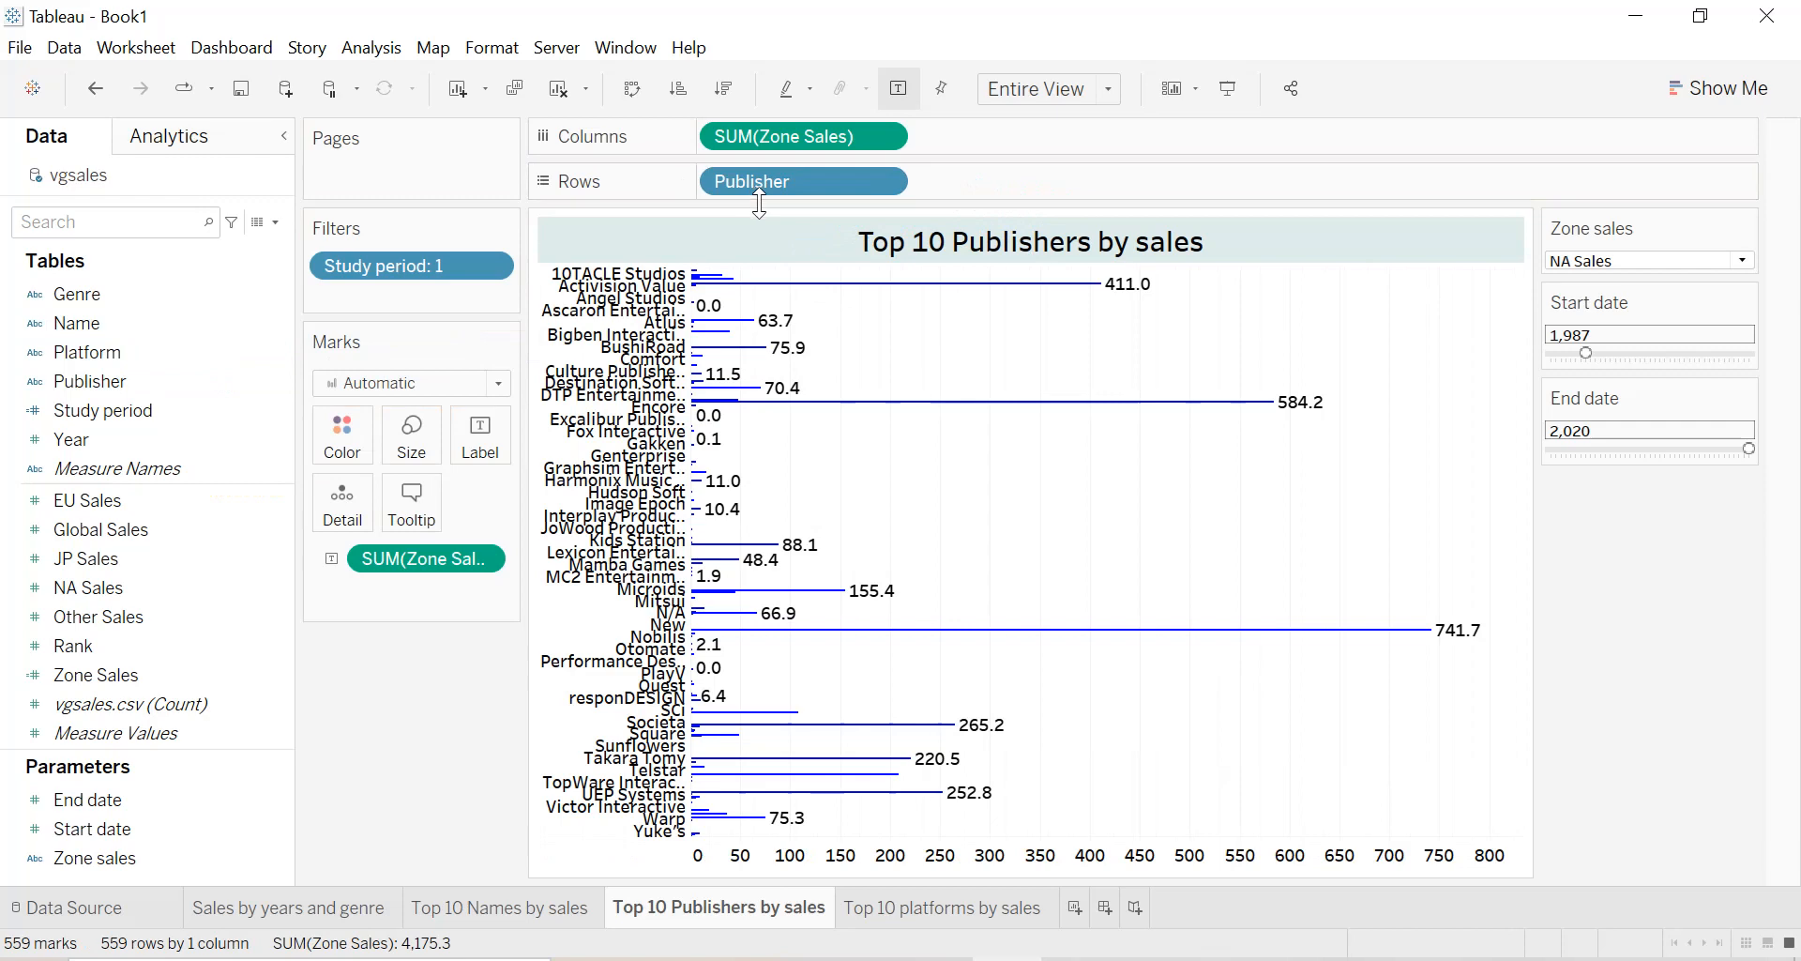
{"action": "left_click", "coordinate": [732, 93]}
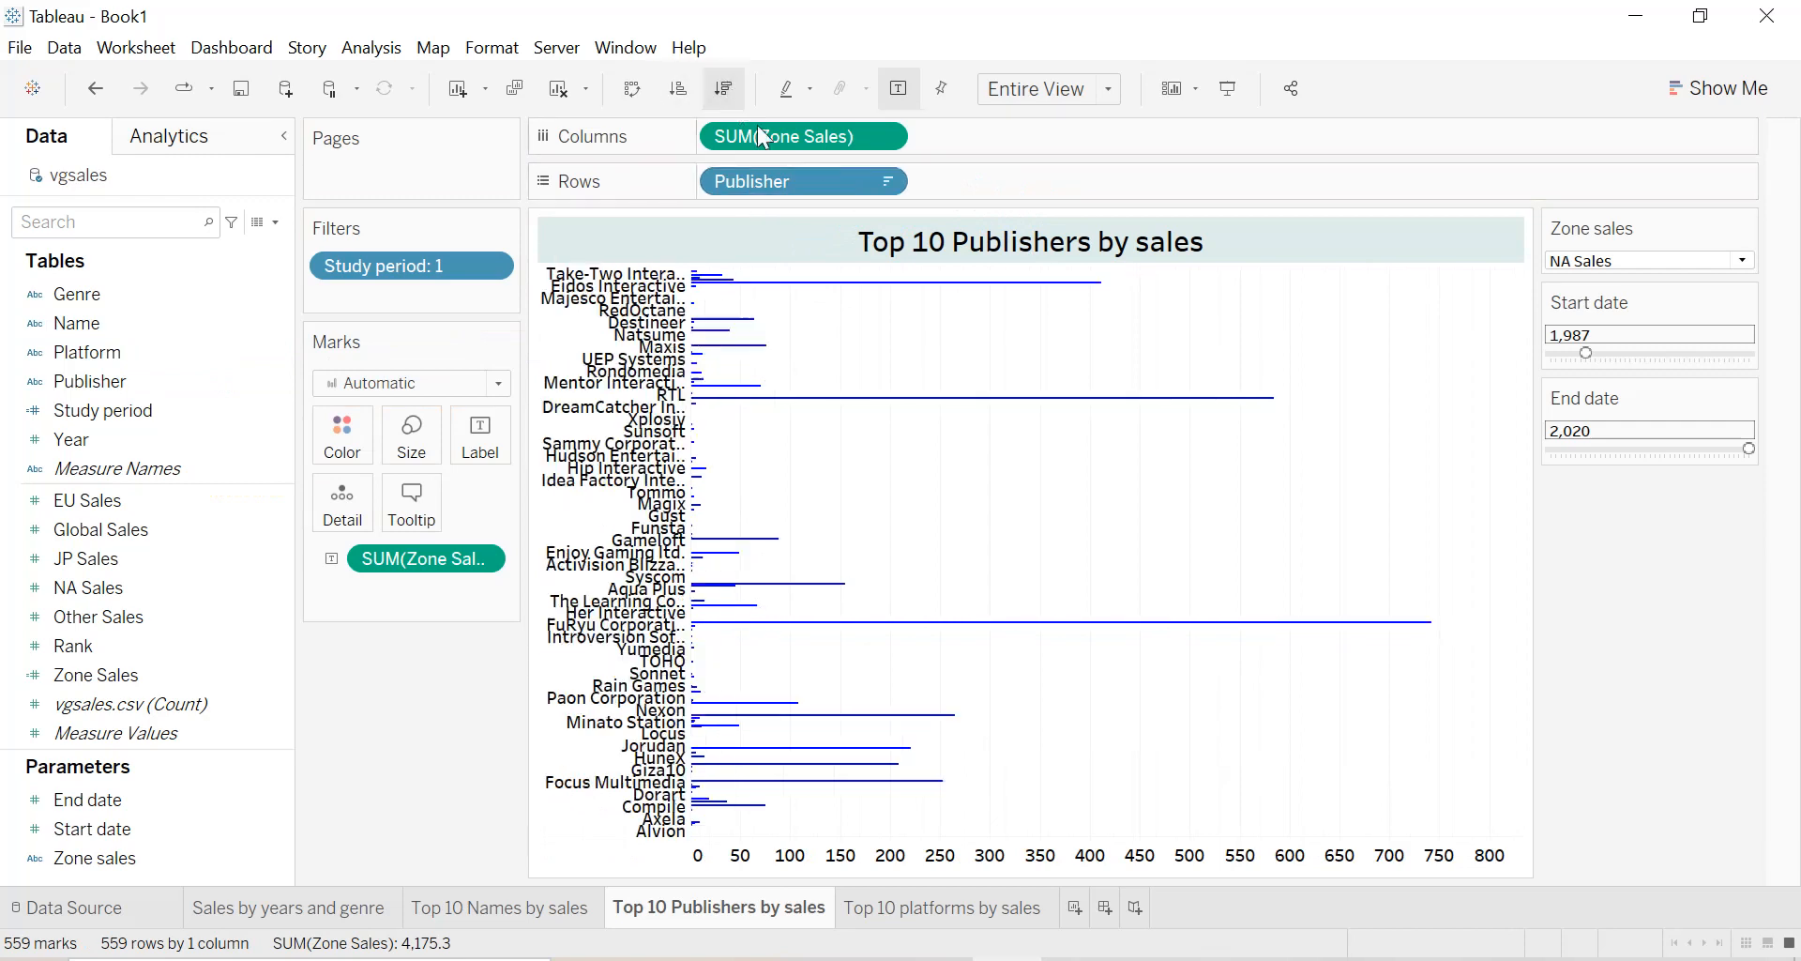
Filter Publisher to the top 10 by the sum of Zone Sales.
{"action": "left_click", "coordinate": [881, 180]}
{"action": "left_click", "coordinate": [816, 213]}
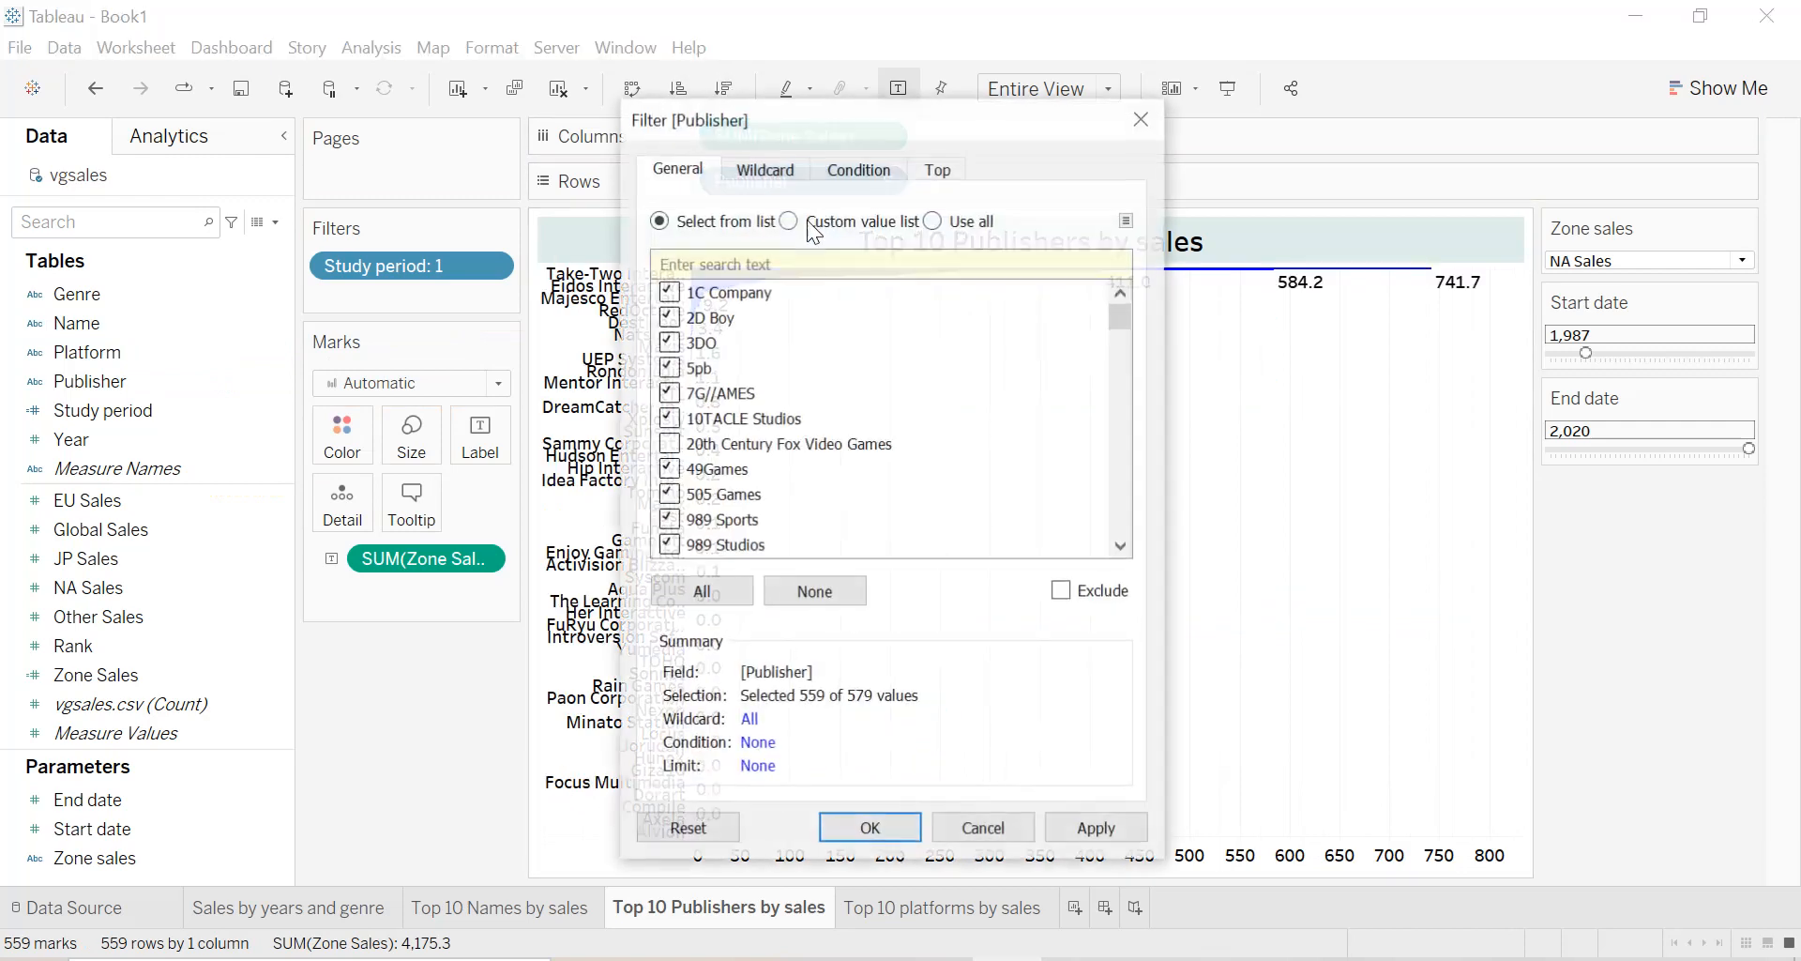
{"action": "left_click", "coordinate": [941, 170]}
{"action": "left_click", "coordinate": [659, 232]}
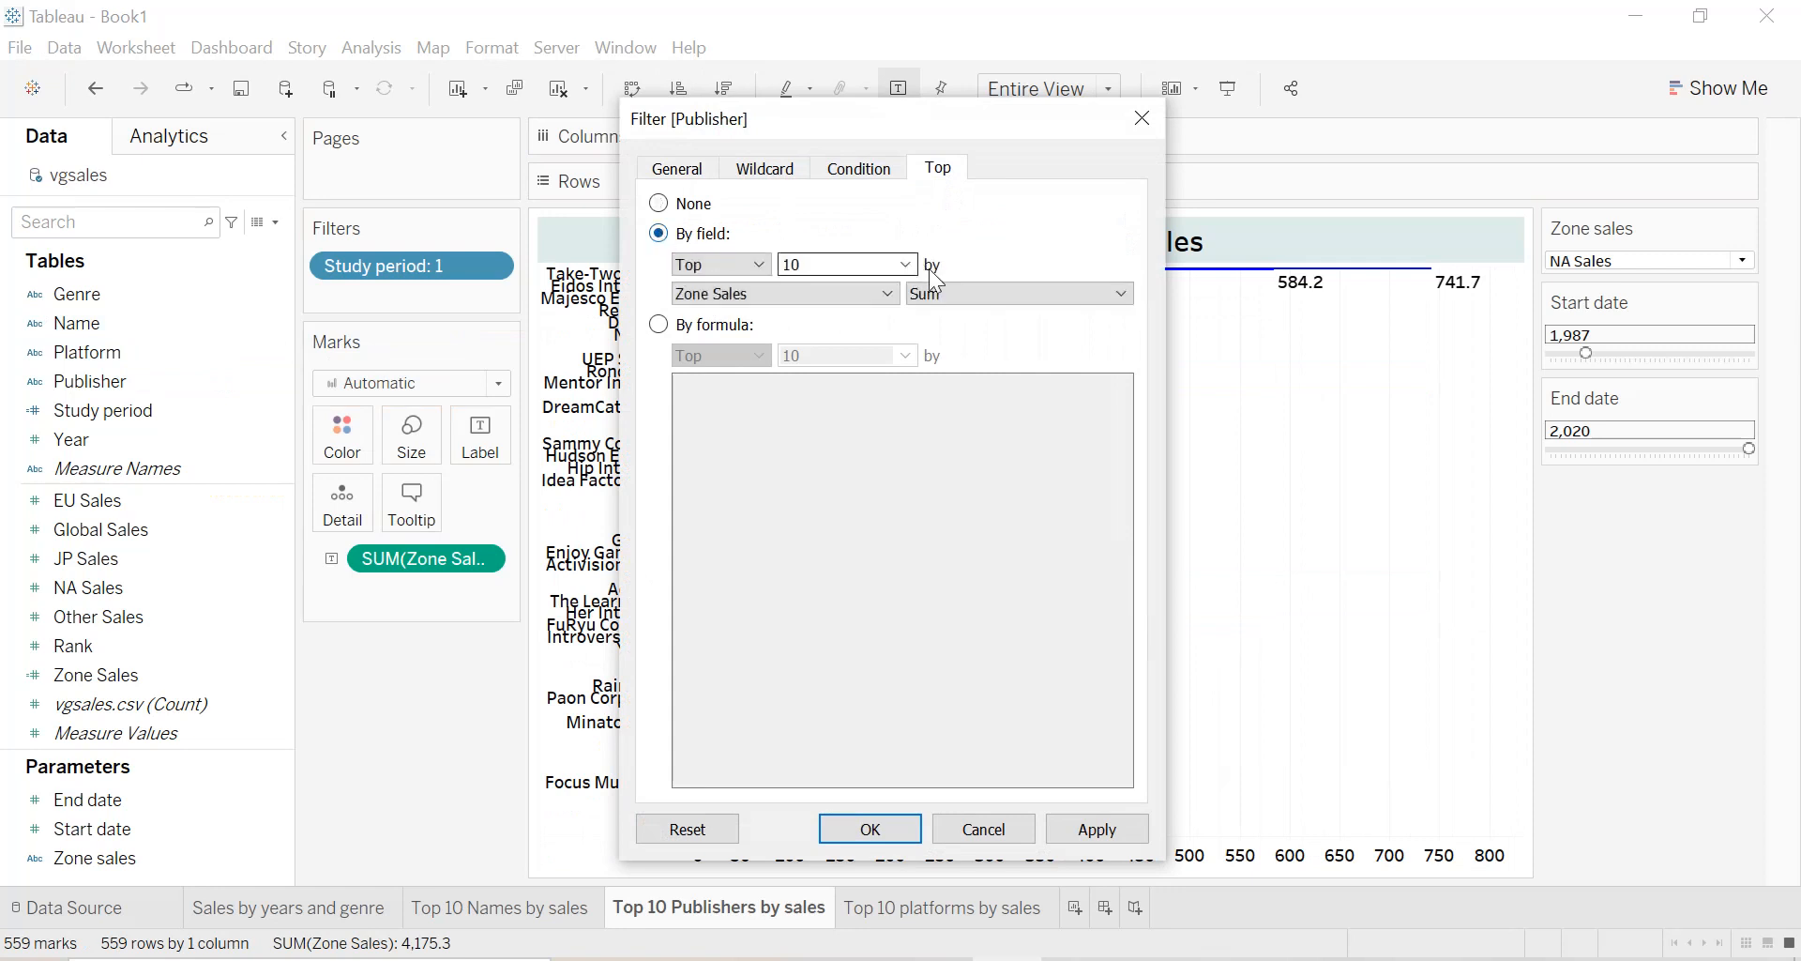
{"action": "left_click", "coordinate": [1086, 834]}
{"action": "left_click", "coordinate": [863, 830]}
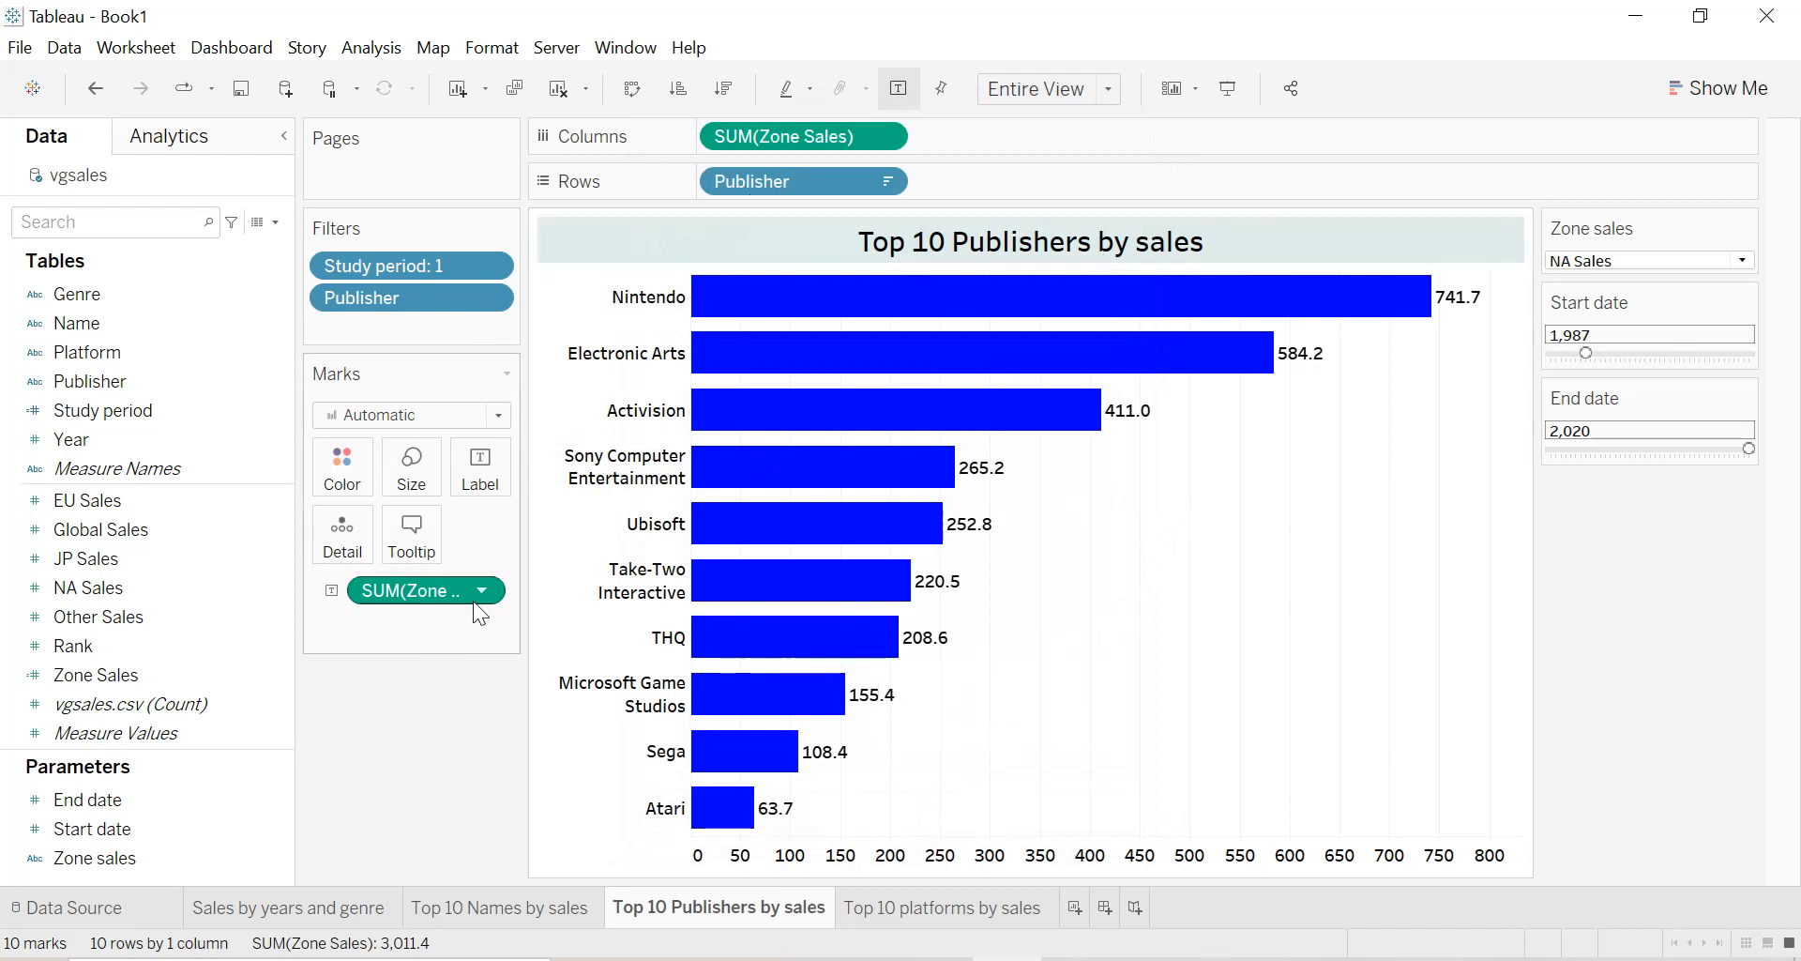
Test the publishers bar chart by switching the Zone sales parameter to EU Sales, Global Sales and finally NA Sales.
{"action": "left_click", "coordinate": [1654, 267]}
{"action": "left_click", "coordinate": [1623, 279]}
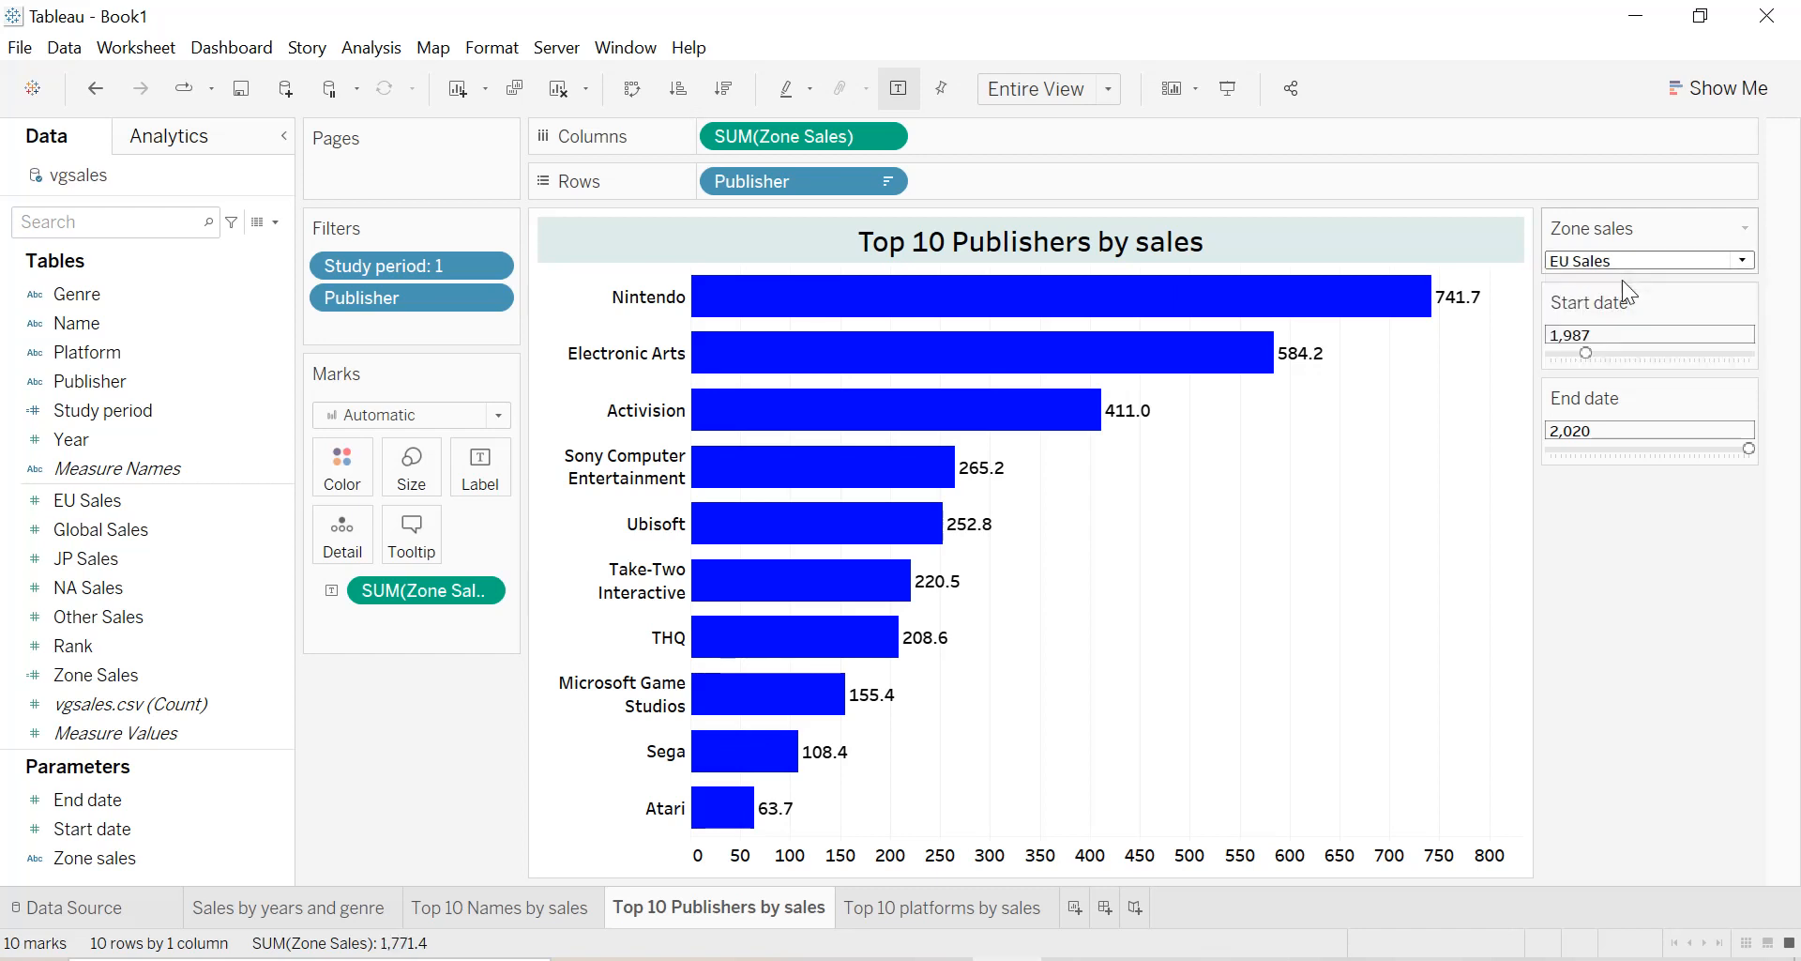
{"action": "left_click", "coordinate": [1618, 260]}
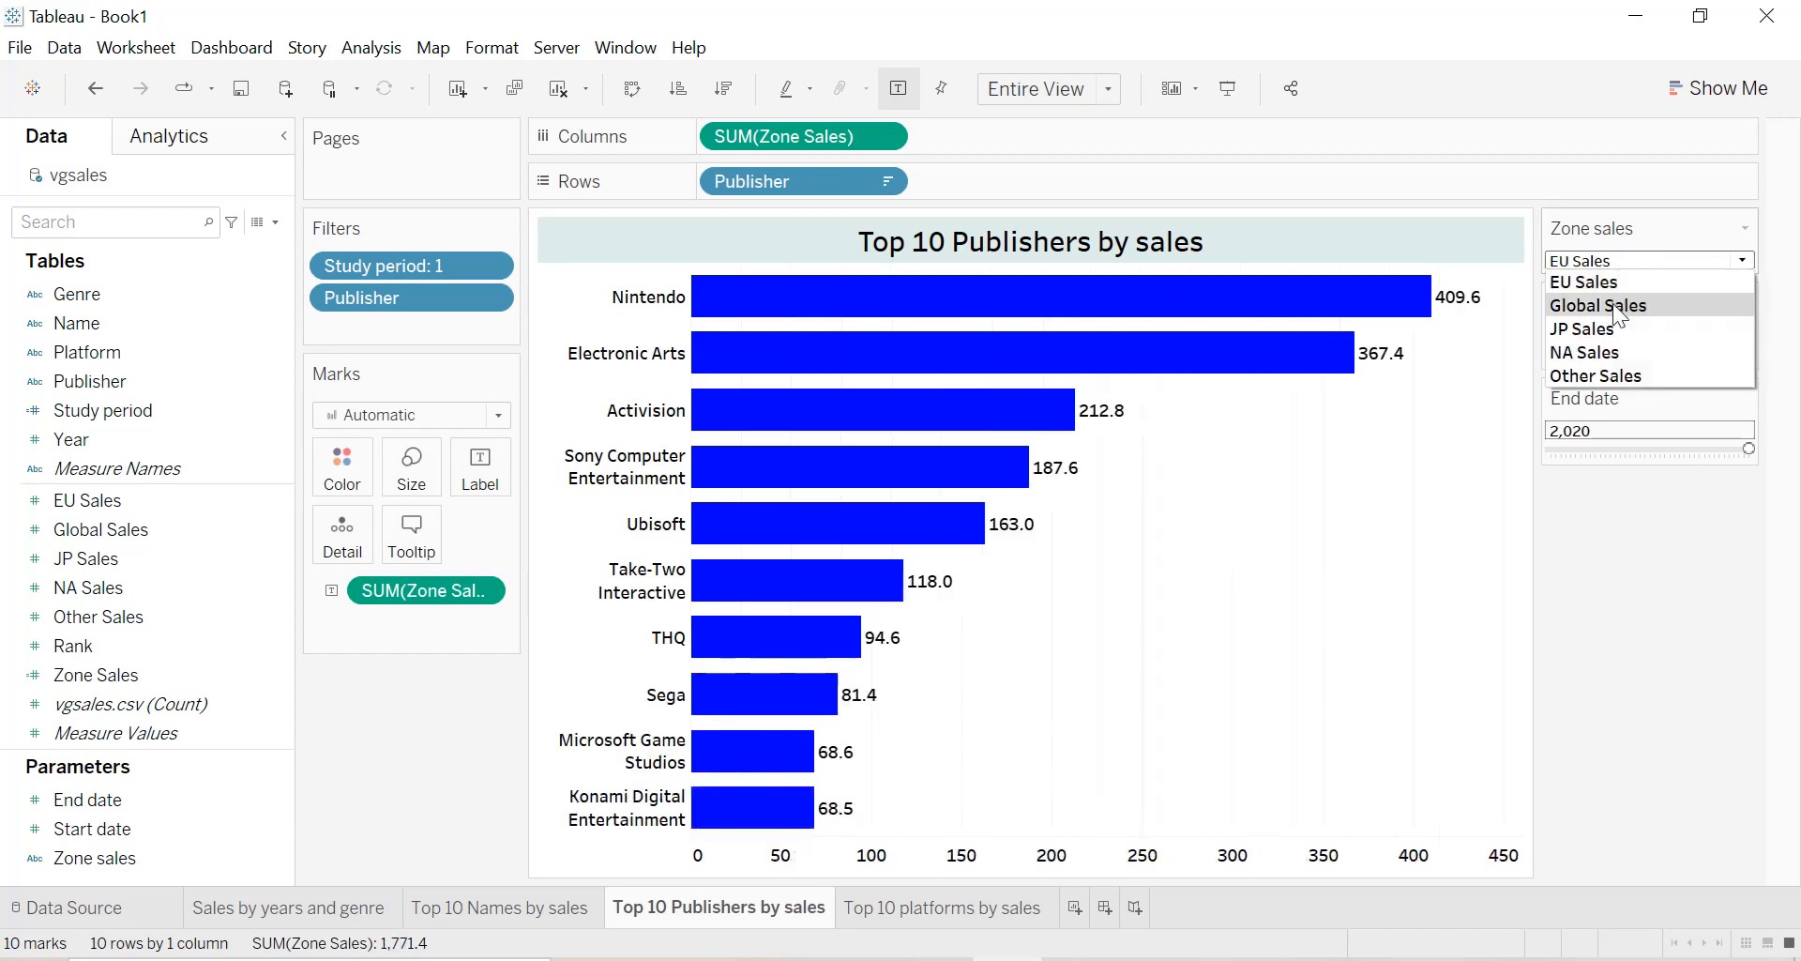
{"action": "left_click", "coordinate": [1614, 307]}
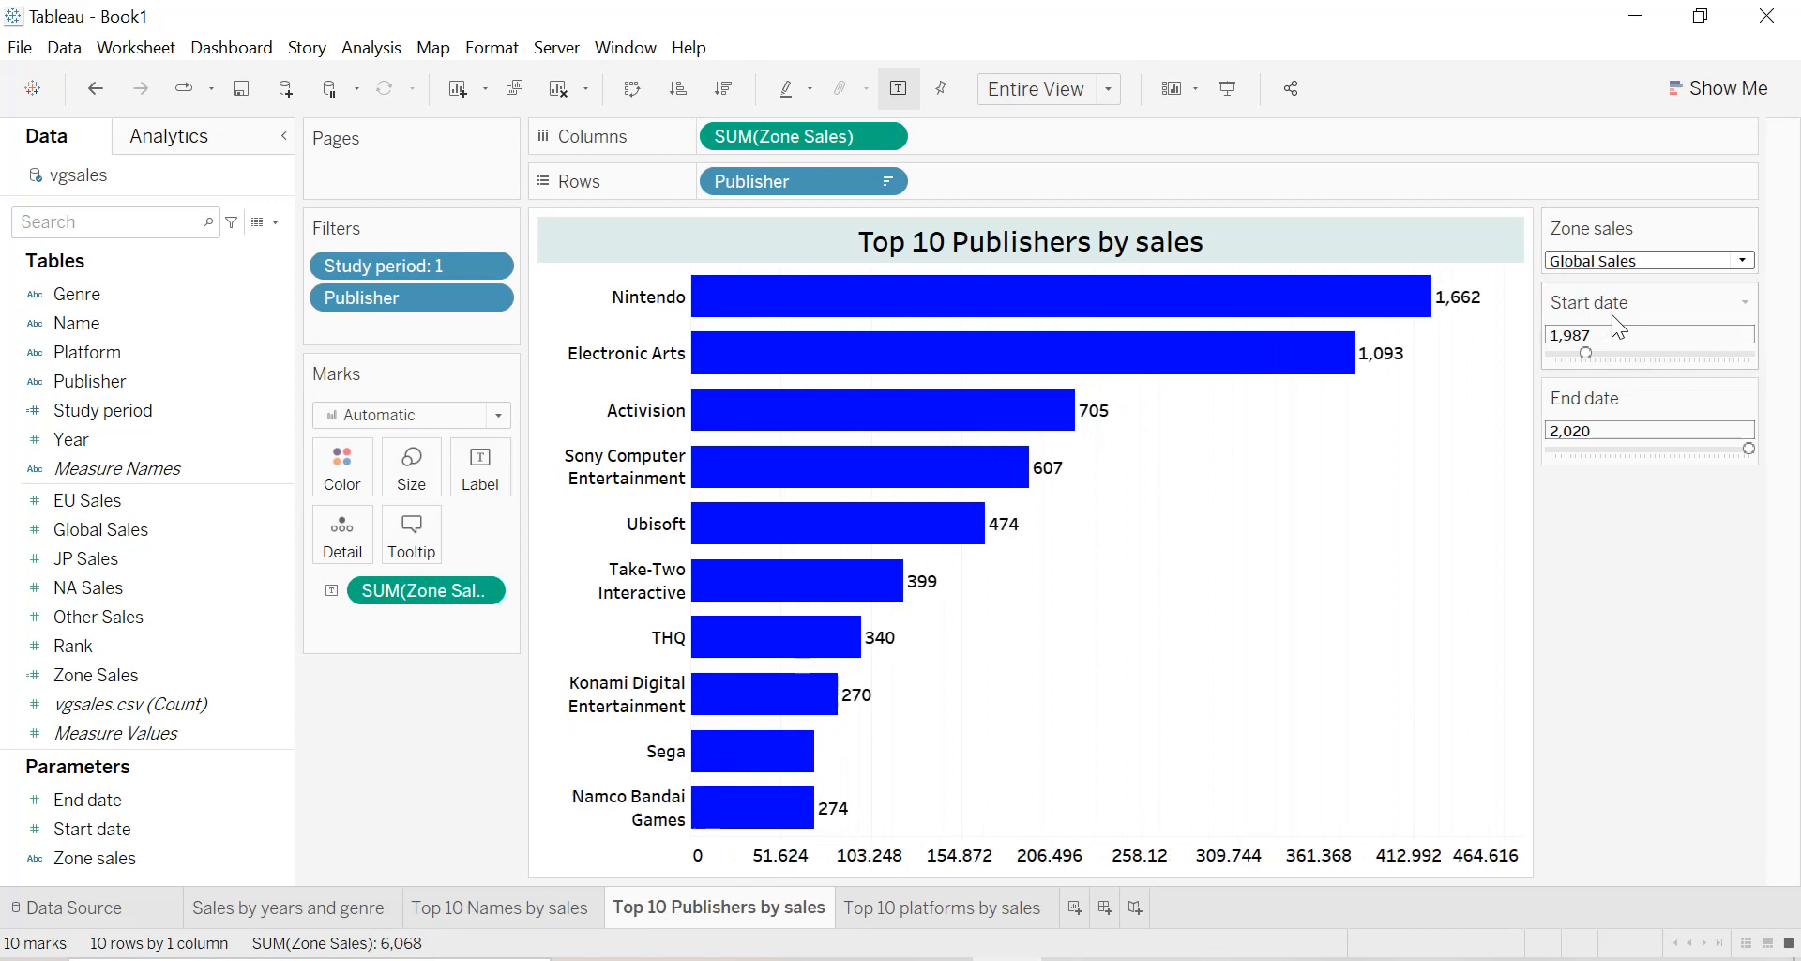
{"action": "left_click", "coordinate": [1615, 263]}
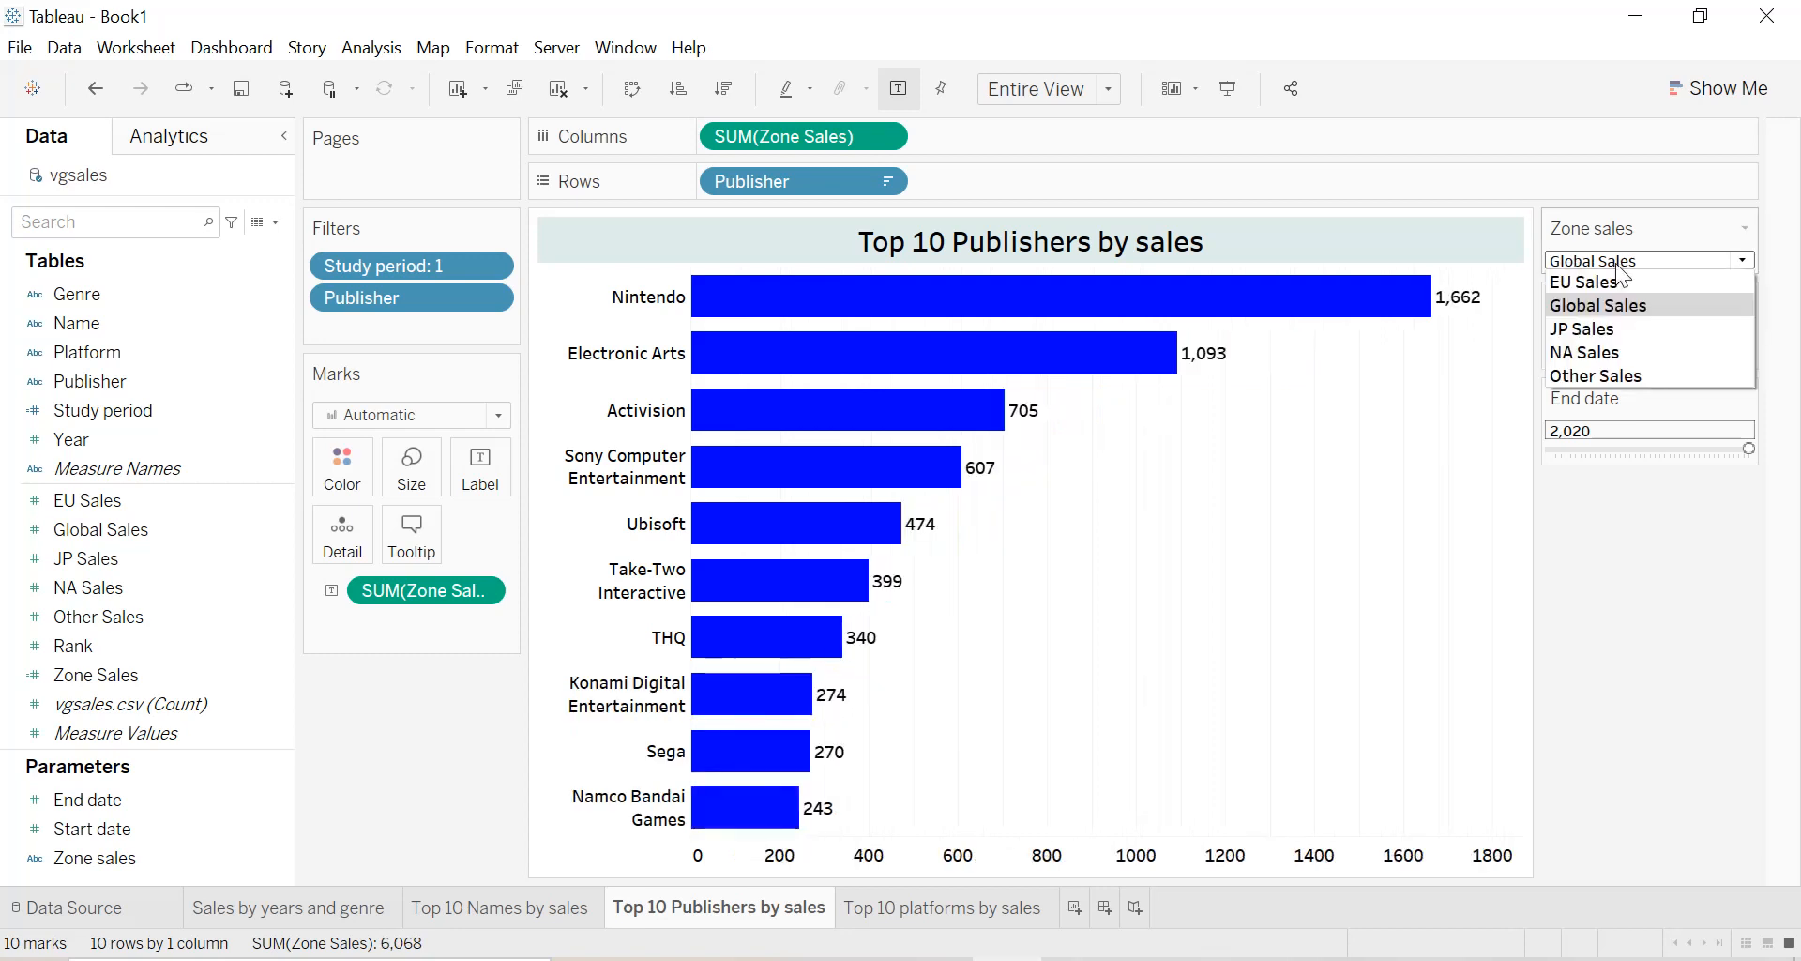
{"action": "left_click", "coordinate": [1605, 353]}
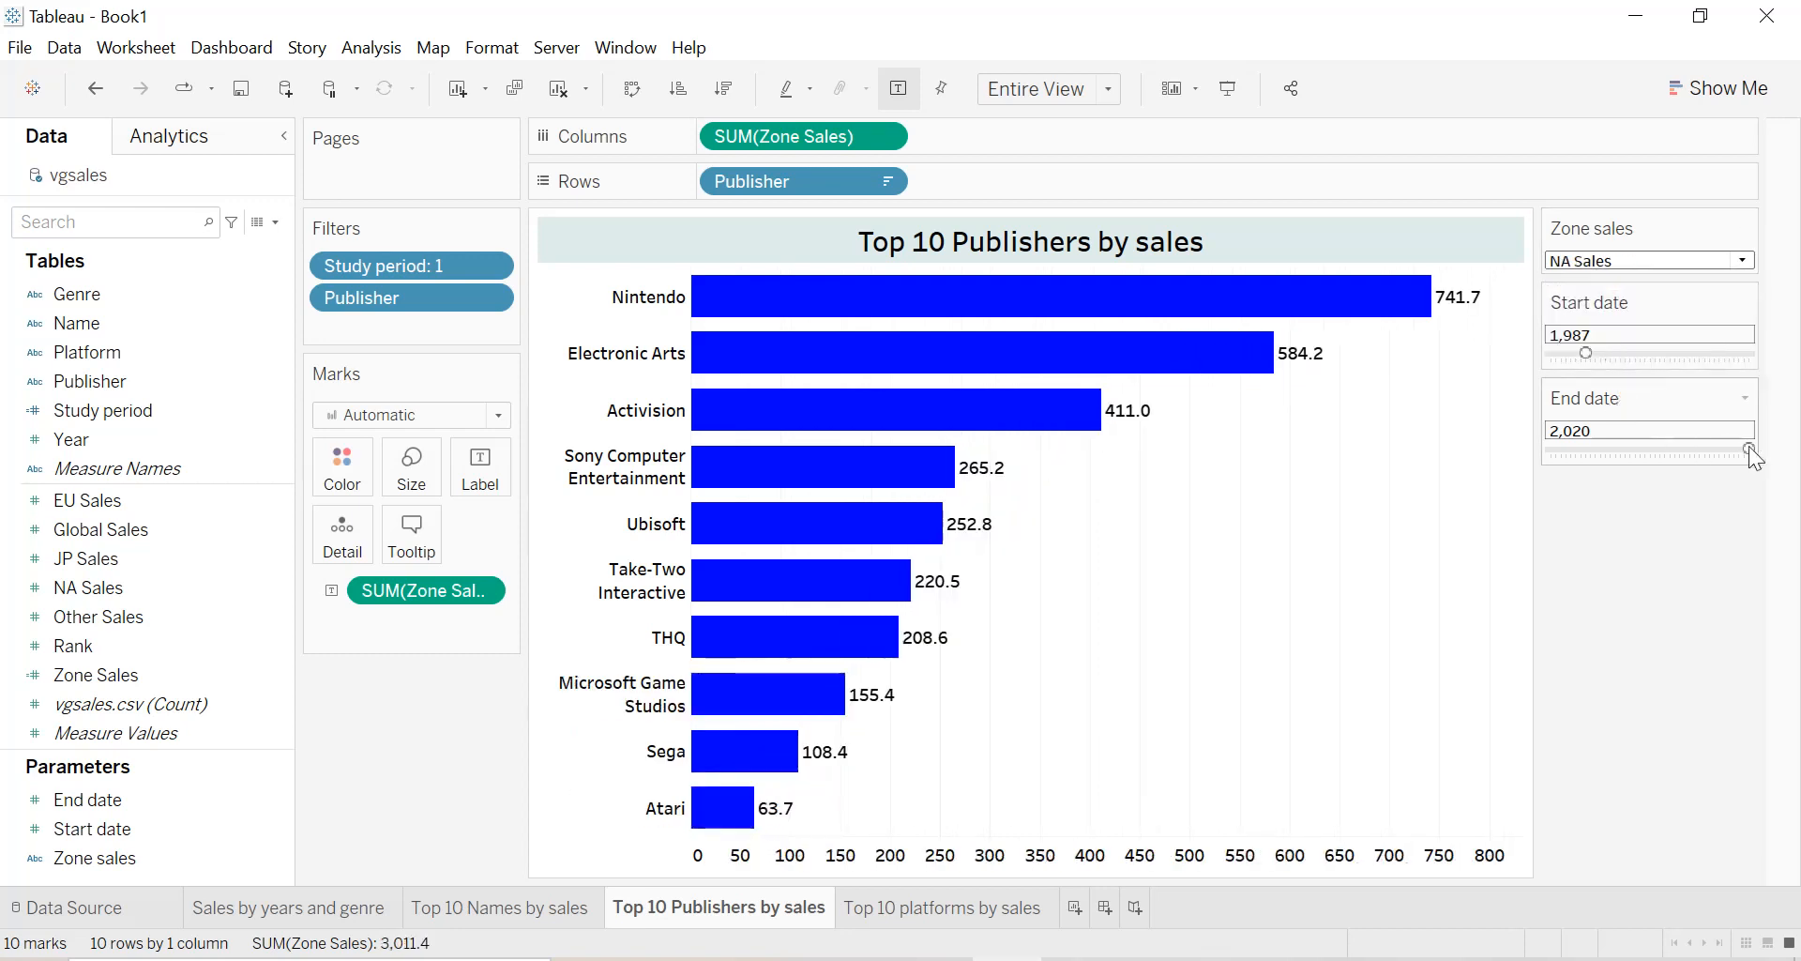
Test the publishers bar chart by changing the Start date parameter to 2,007, 2,001 and finally 2,016.
{"action": "left_click_drag", "start_coordinate": [1585, 356], "coordinate": [1680, 357]}
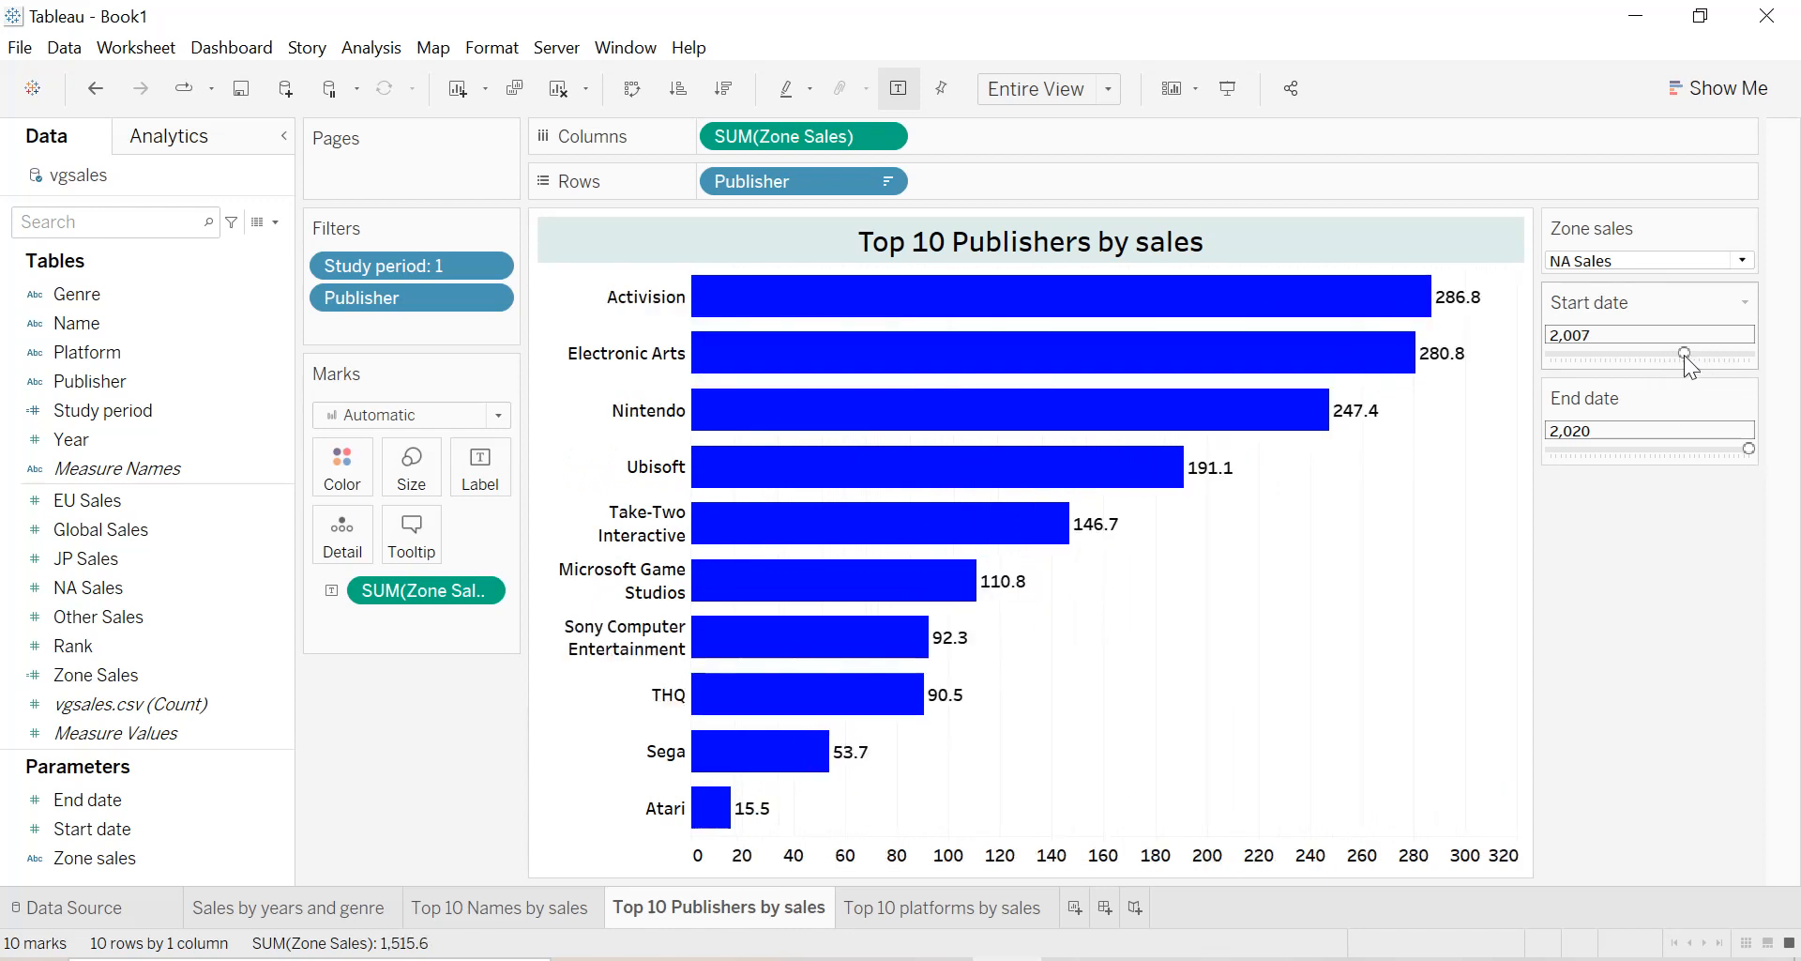
{"action": "left_click_drag", "start_coordinate": [1683, 355], "coordinate": [1668, 355]}
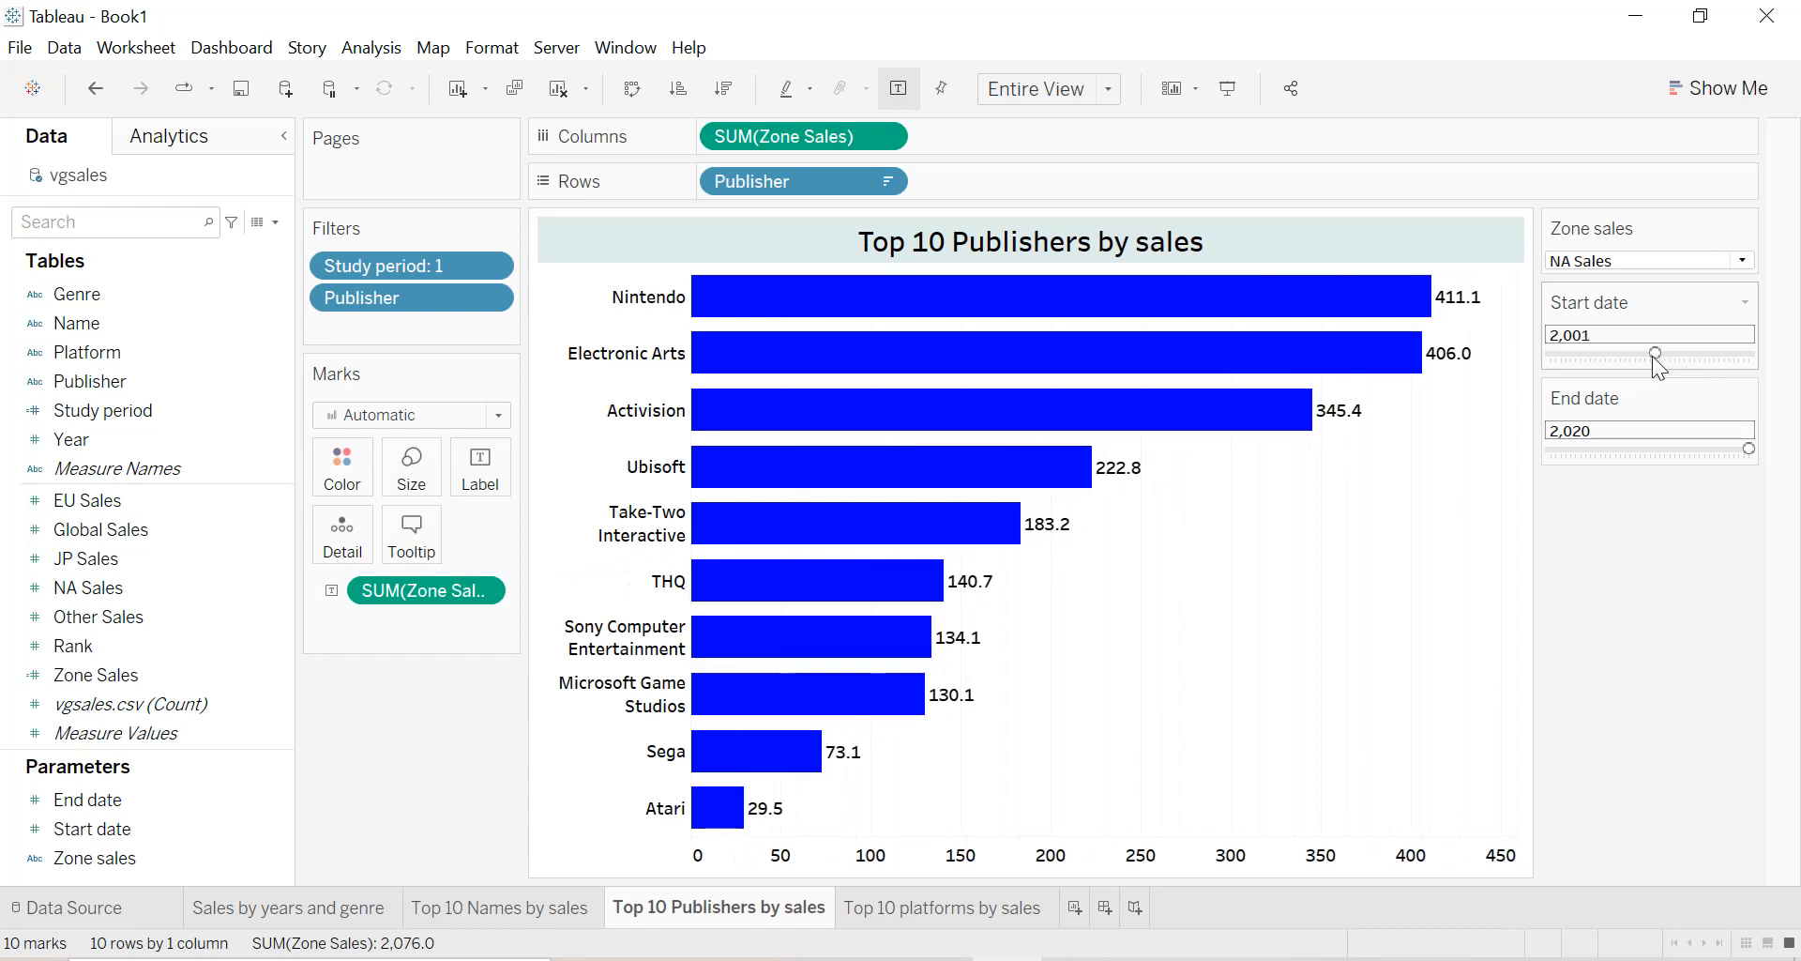
{"action": "left_click_drag", "start_coordinate": [1653, 357], "coordinate": [1729, 351]}
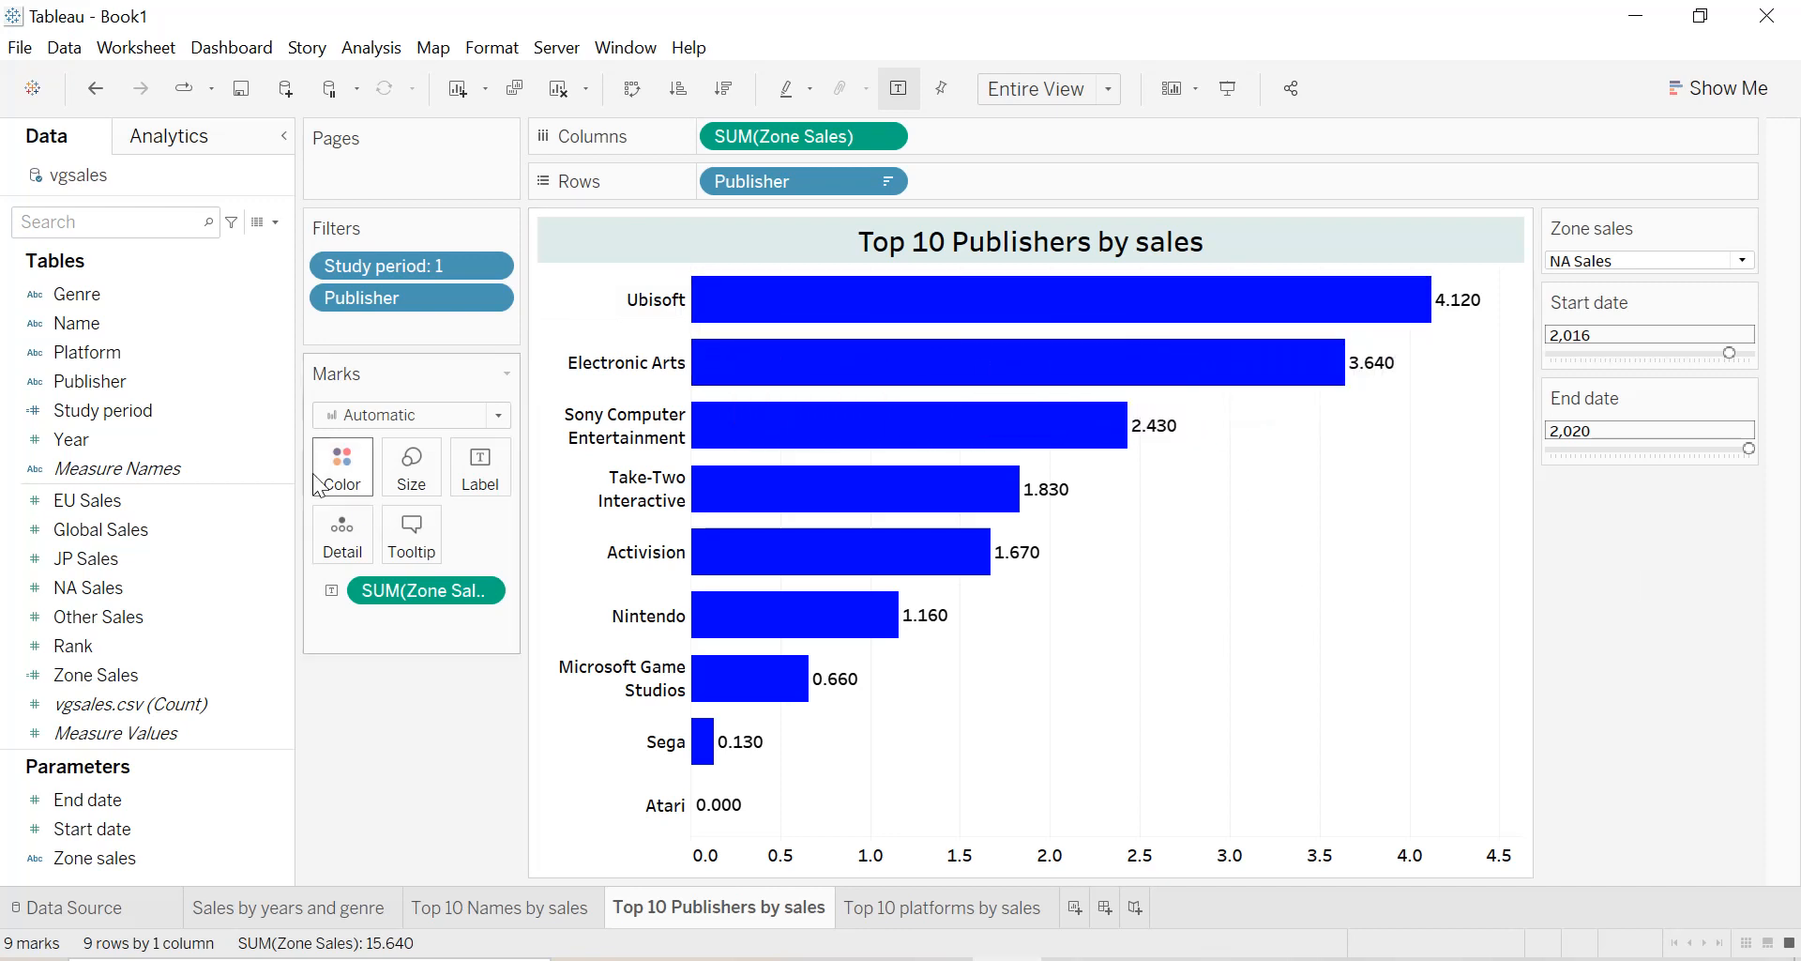
{"action": "left_click", "coordinate": [75, 384]}
{"action": "left_click", "coordinate": [78, 296]}
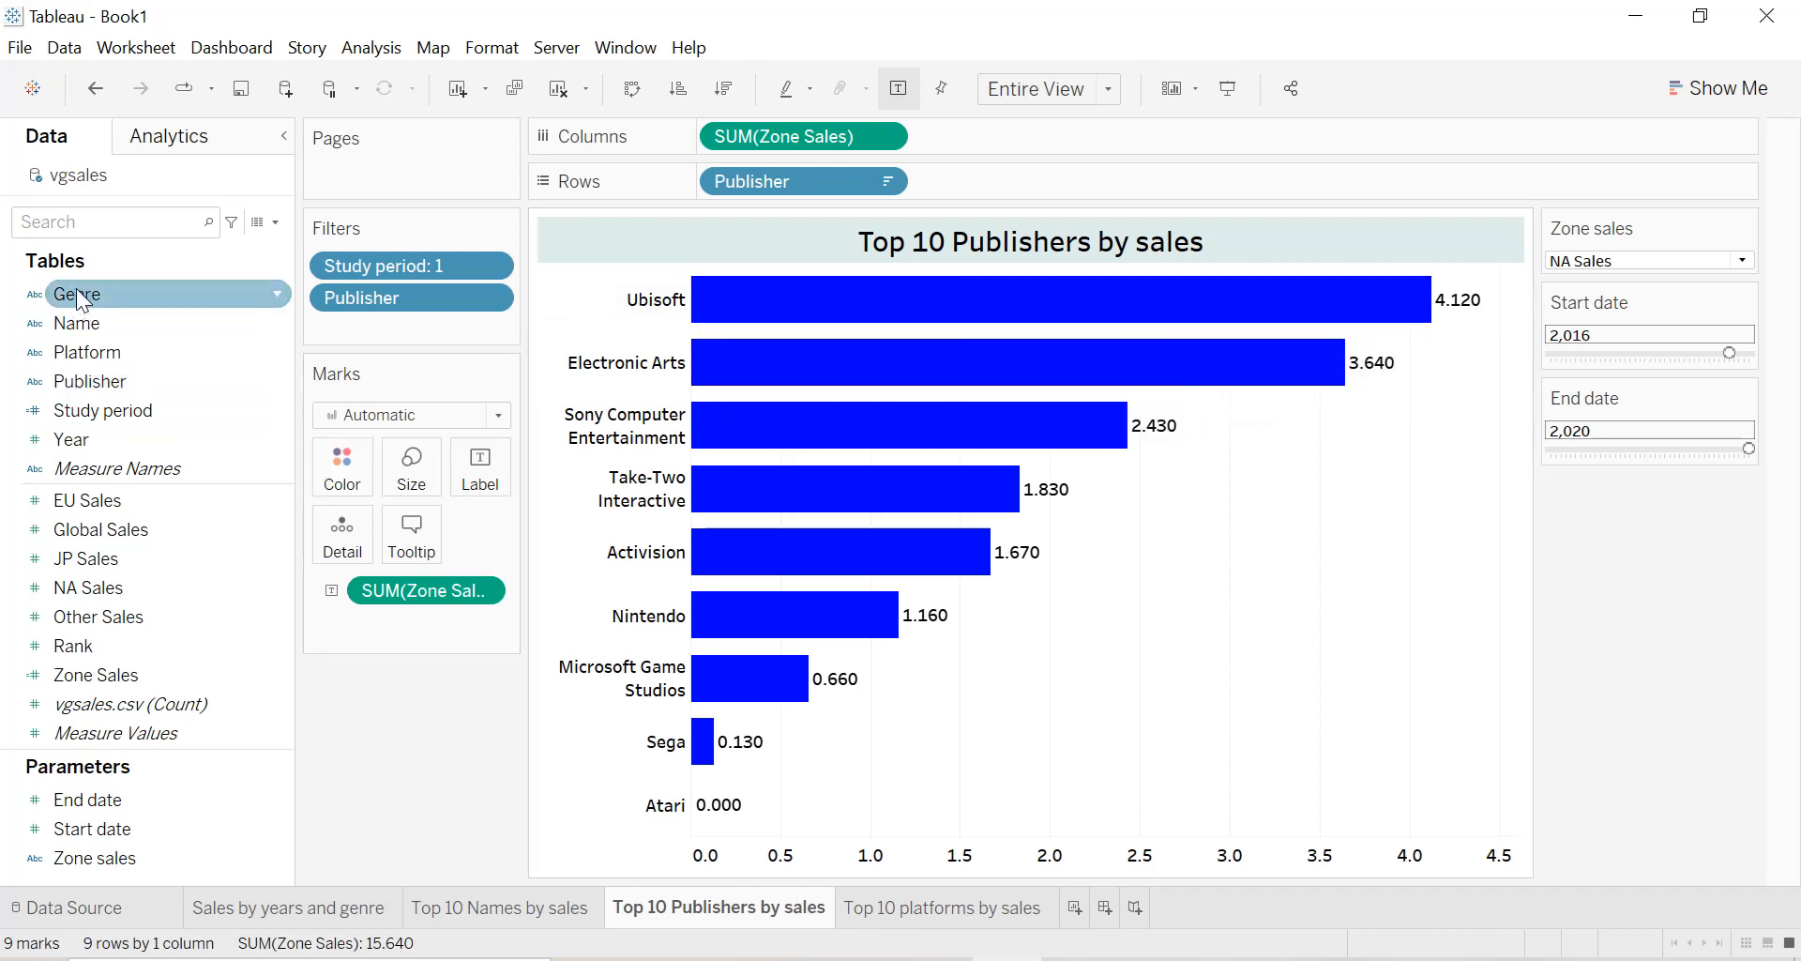
{"action": "left_click", "coordinate": [85, 323]}
{"action": "left_click", "coordinate": [92, 353]}
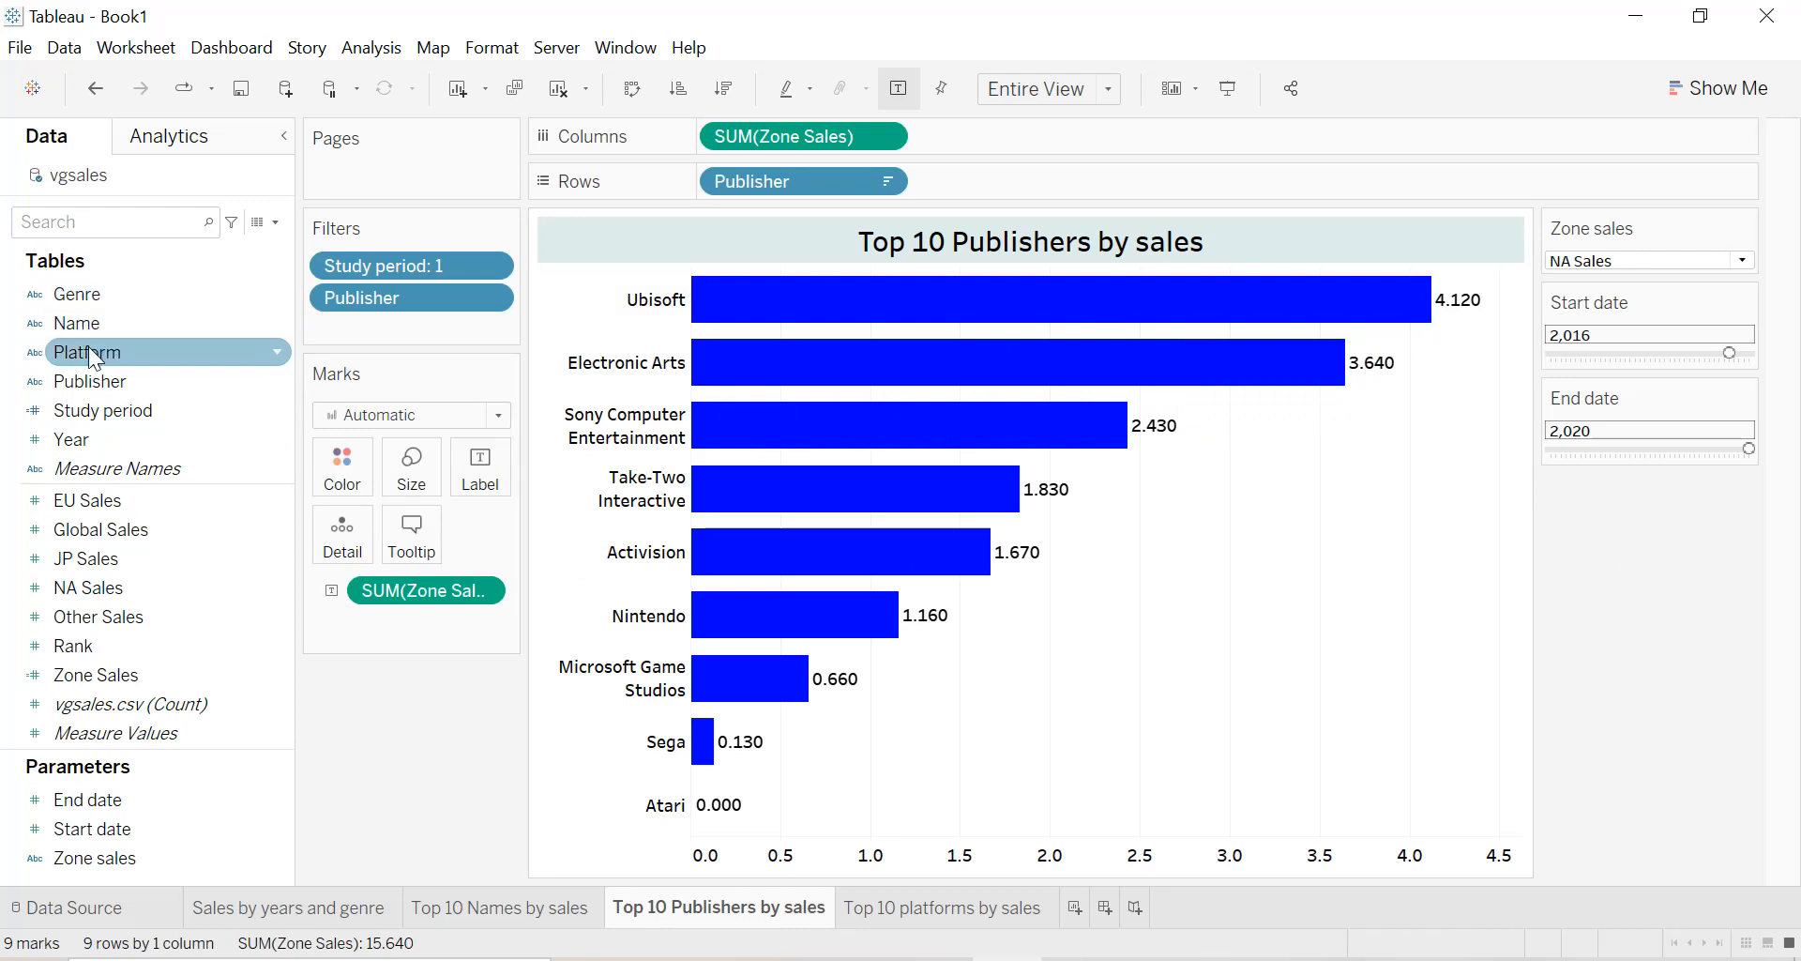
{"action": "left_click", "coordinate": [94, 385]}
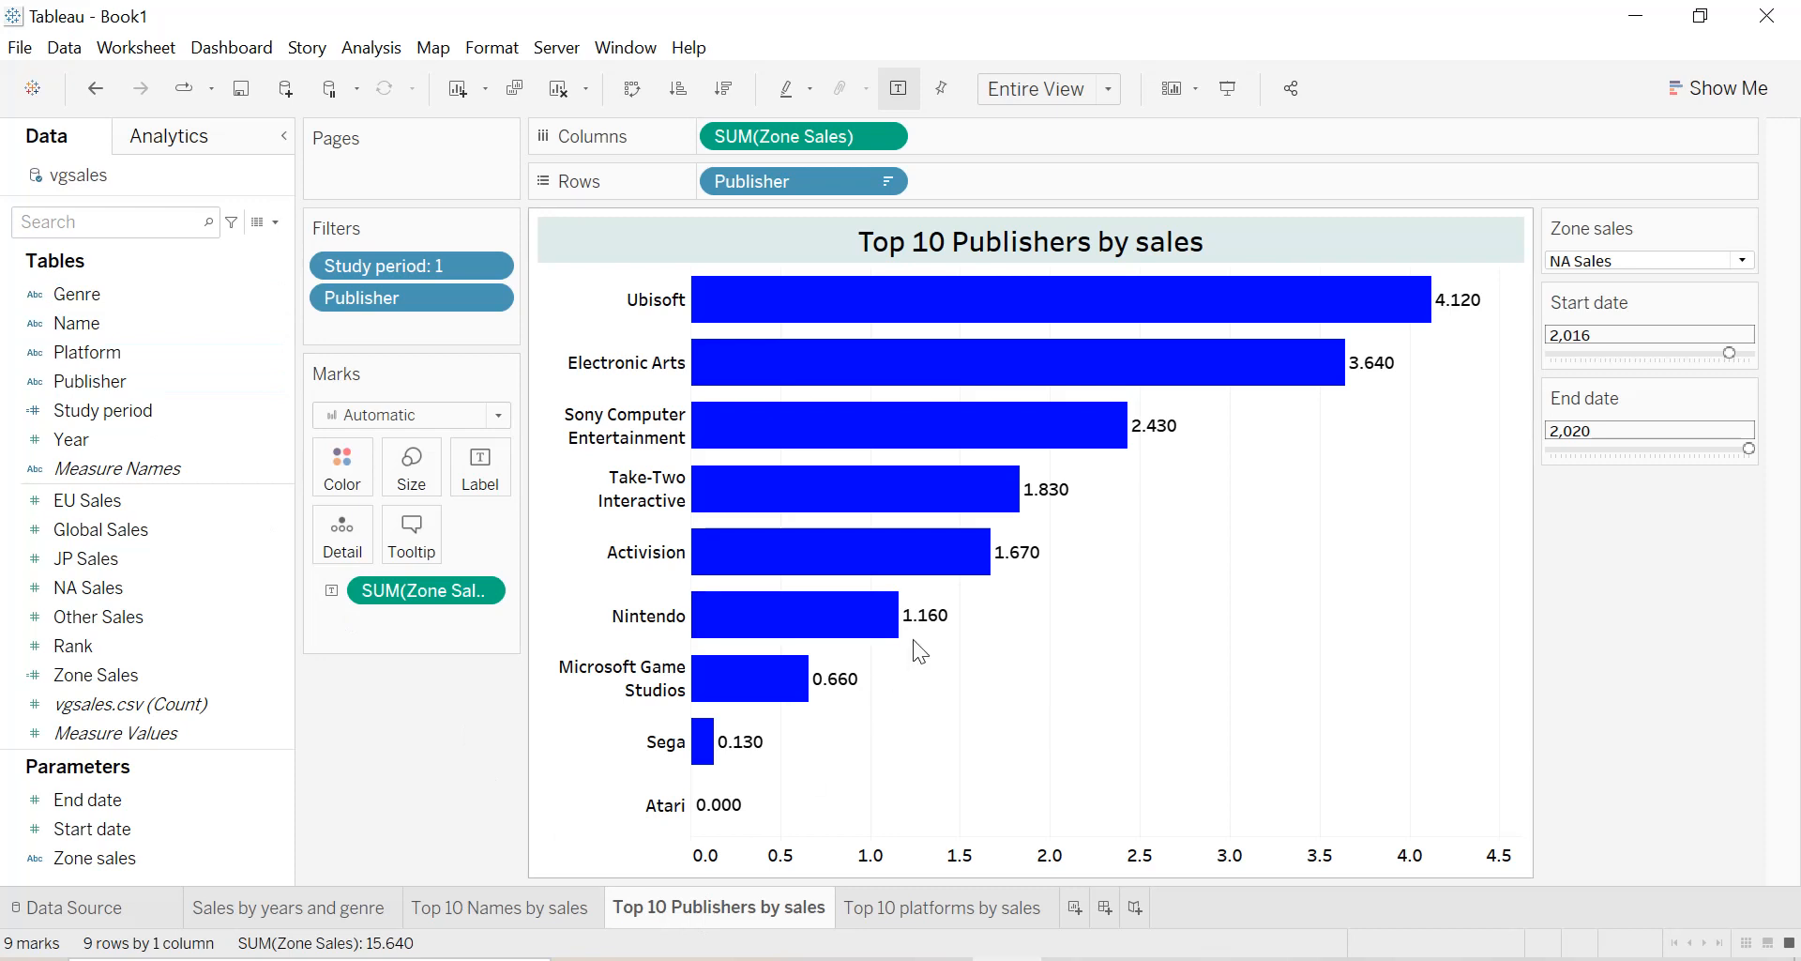
Convert the publishers bar chart to a treemap and add the sum of Zone Sales to its labels.
{"action": "left_click", "coordinate": [1760, 94]}
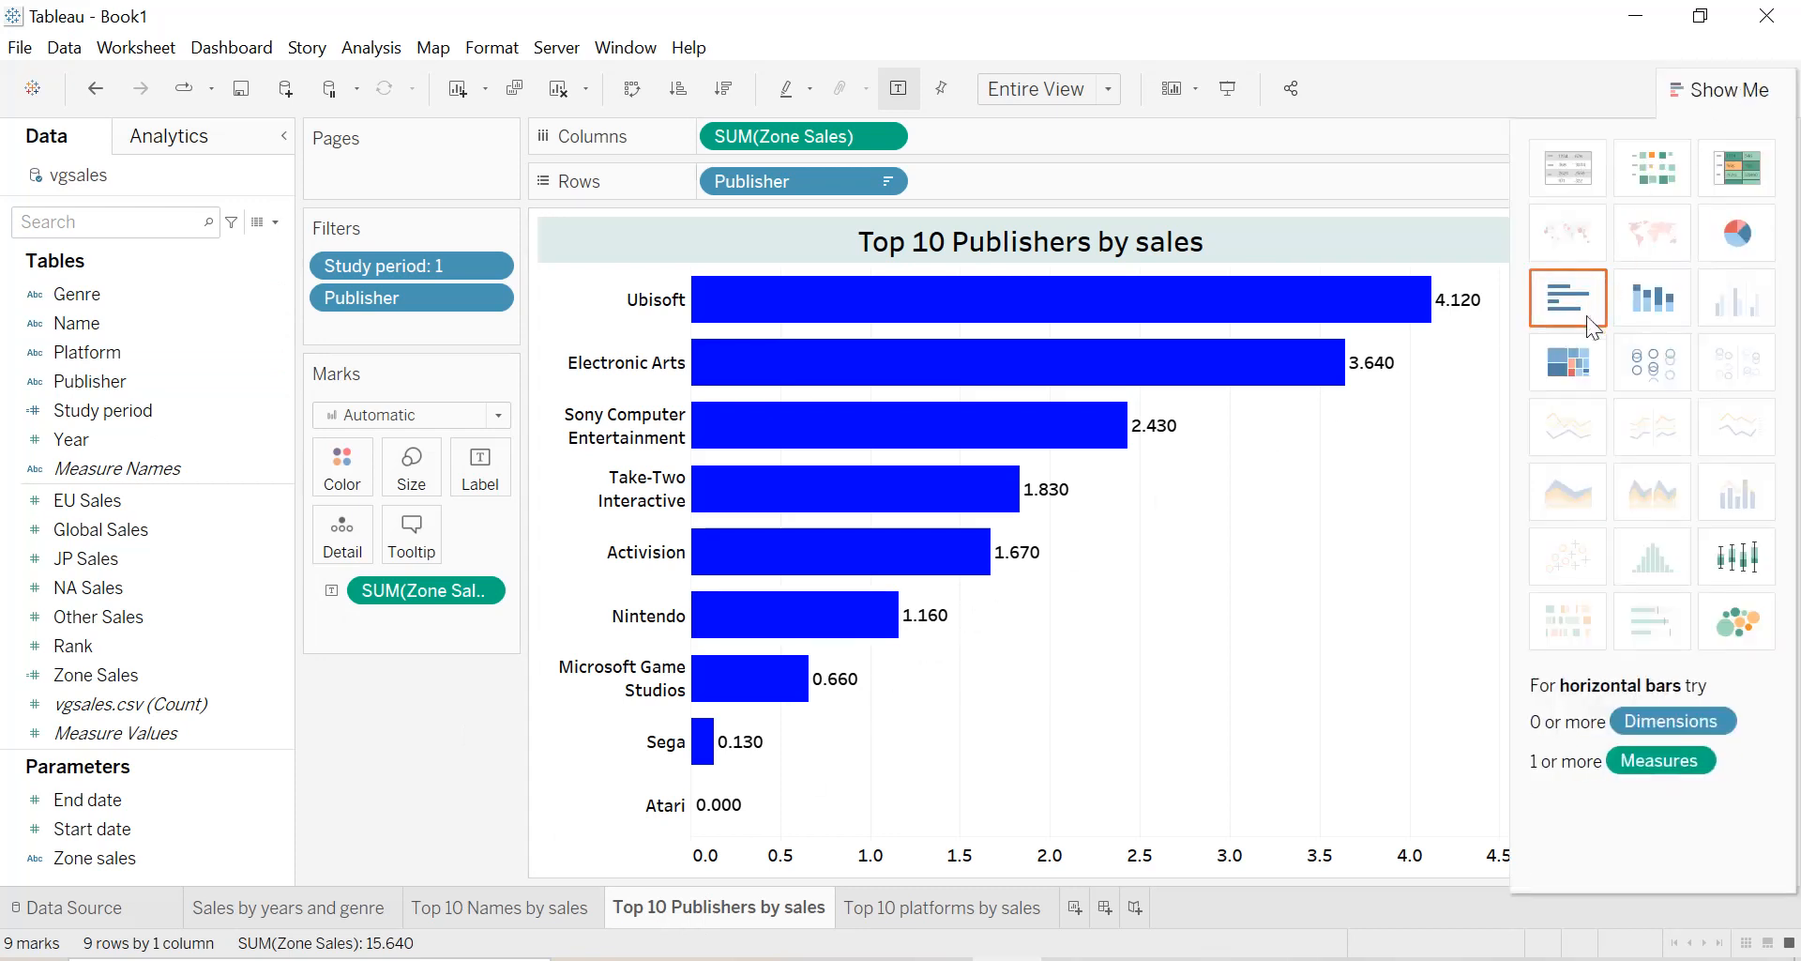
{"action": "left_click", "coordinate": [1582, 380]}
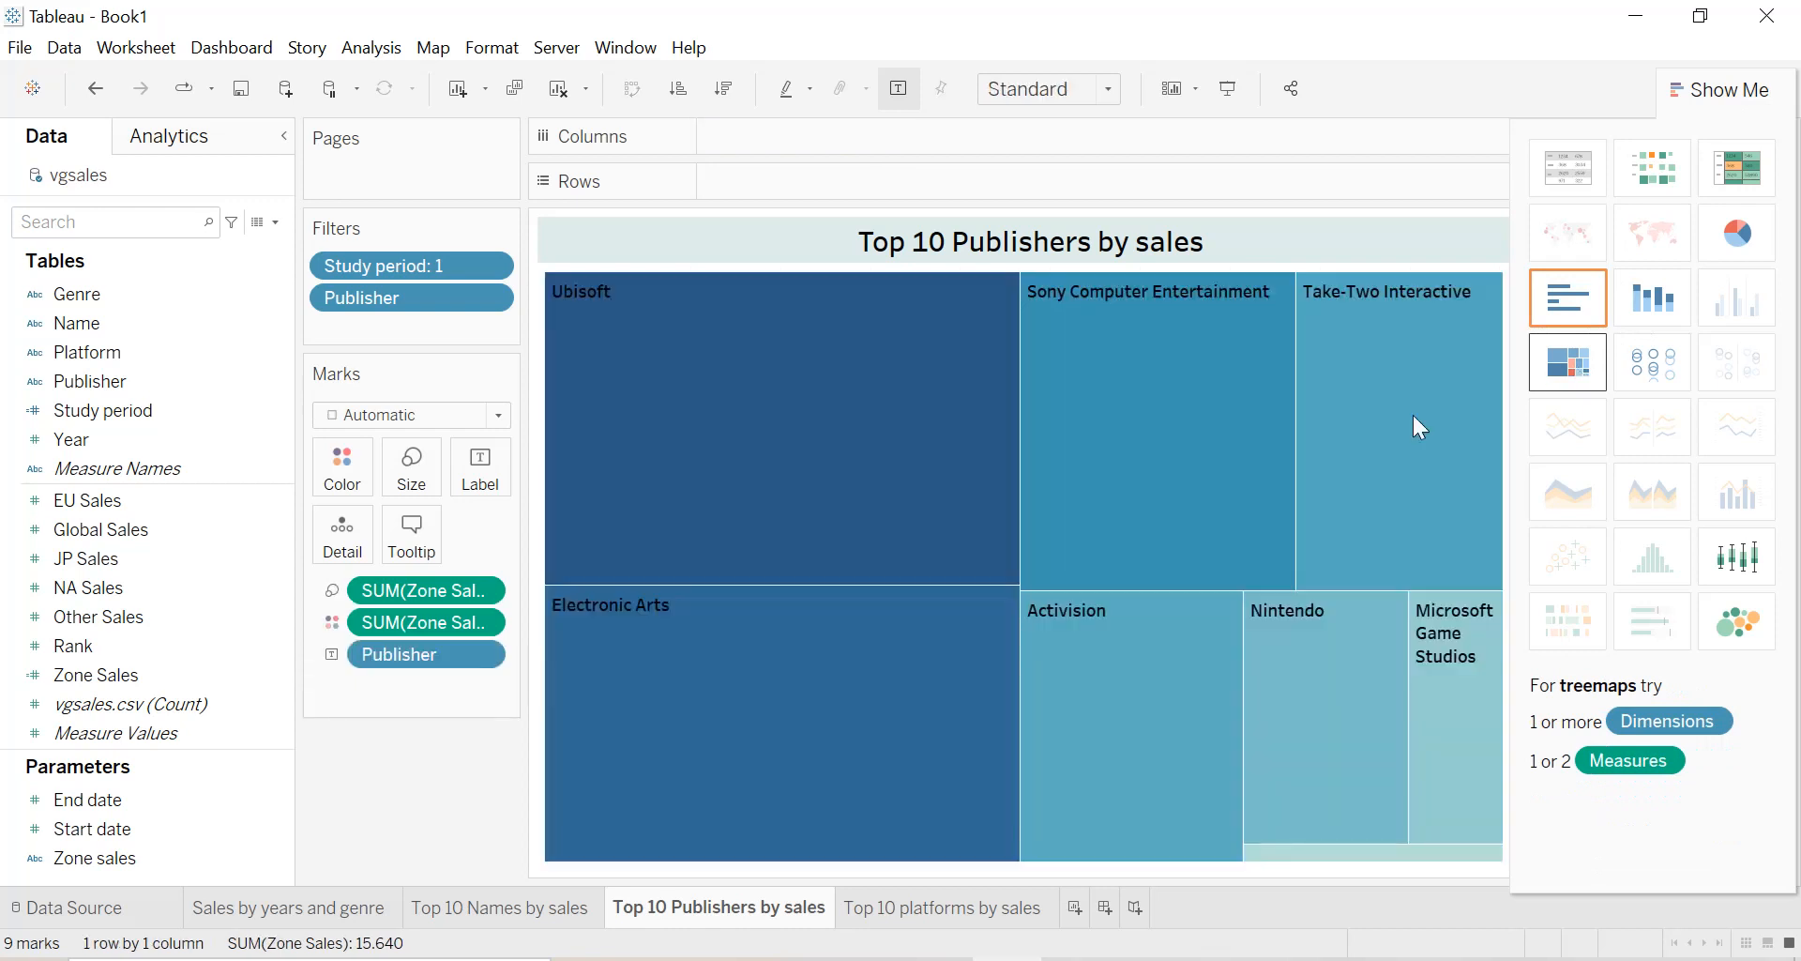
{"action": "left_click_drag", "start_coordinate": [396, 593], "coordinate": [490, 497]}
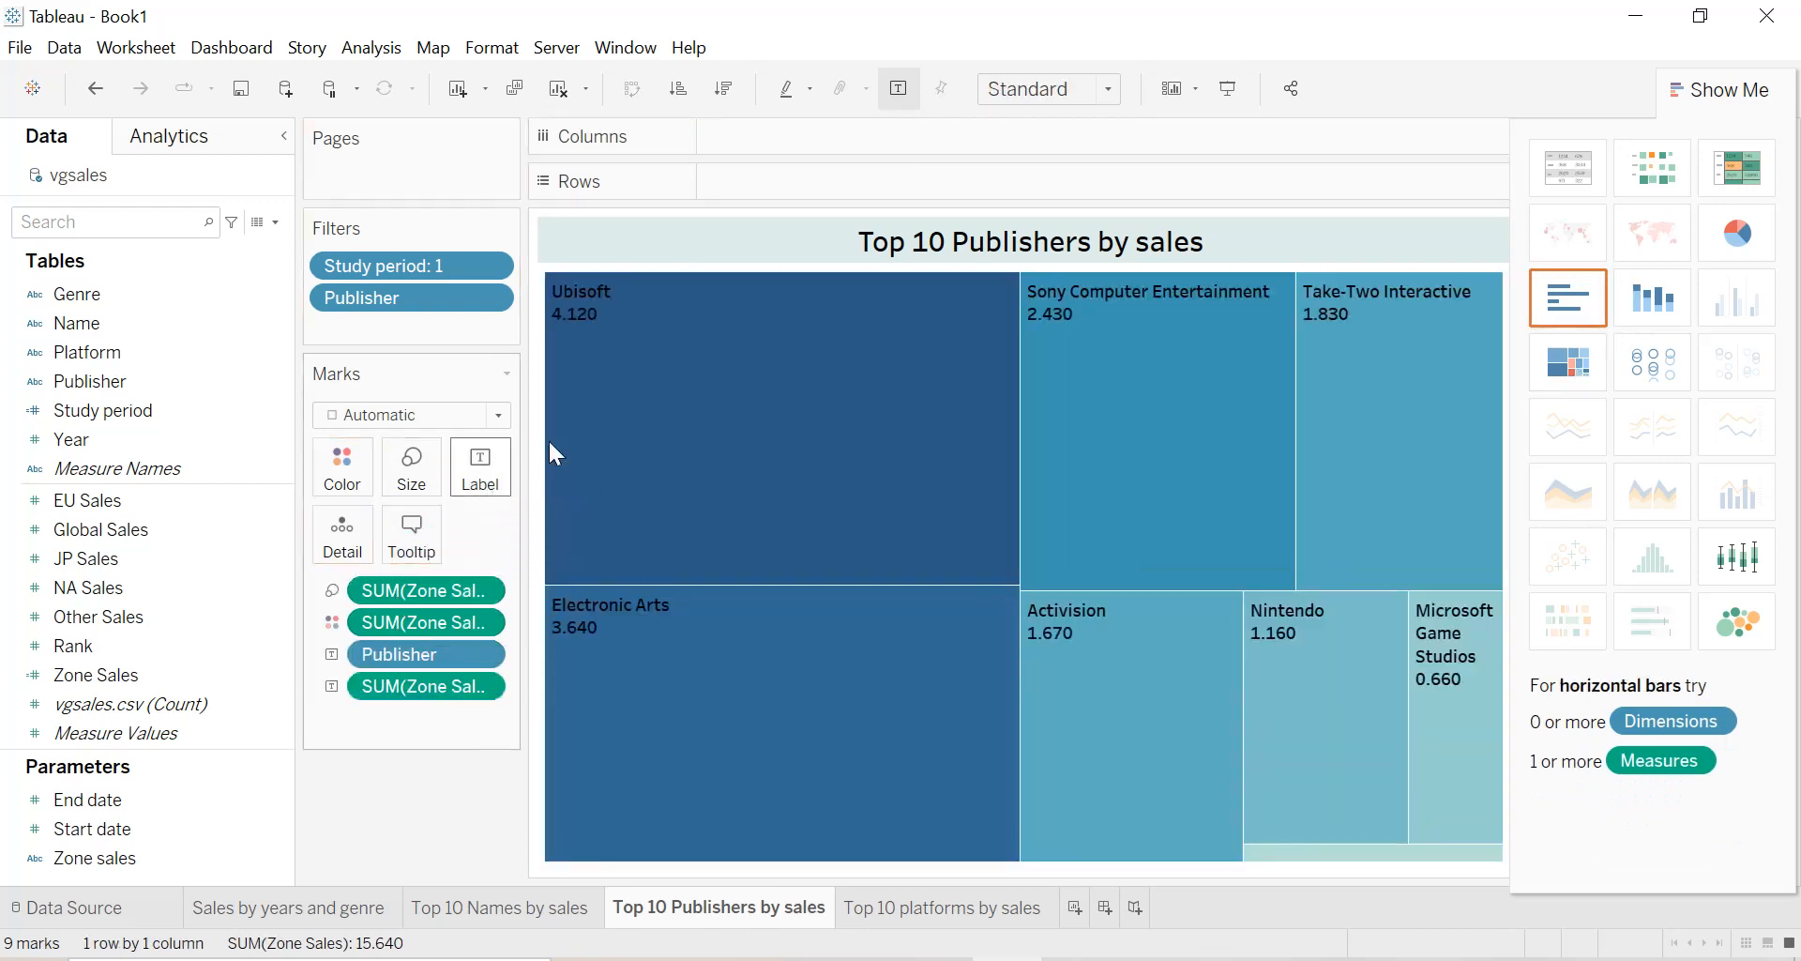
{"action": "left_click", "coordinate": [1752, 134]}
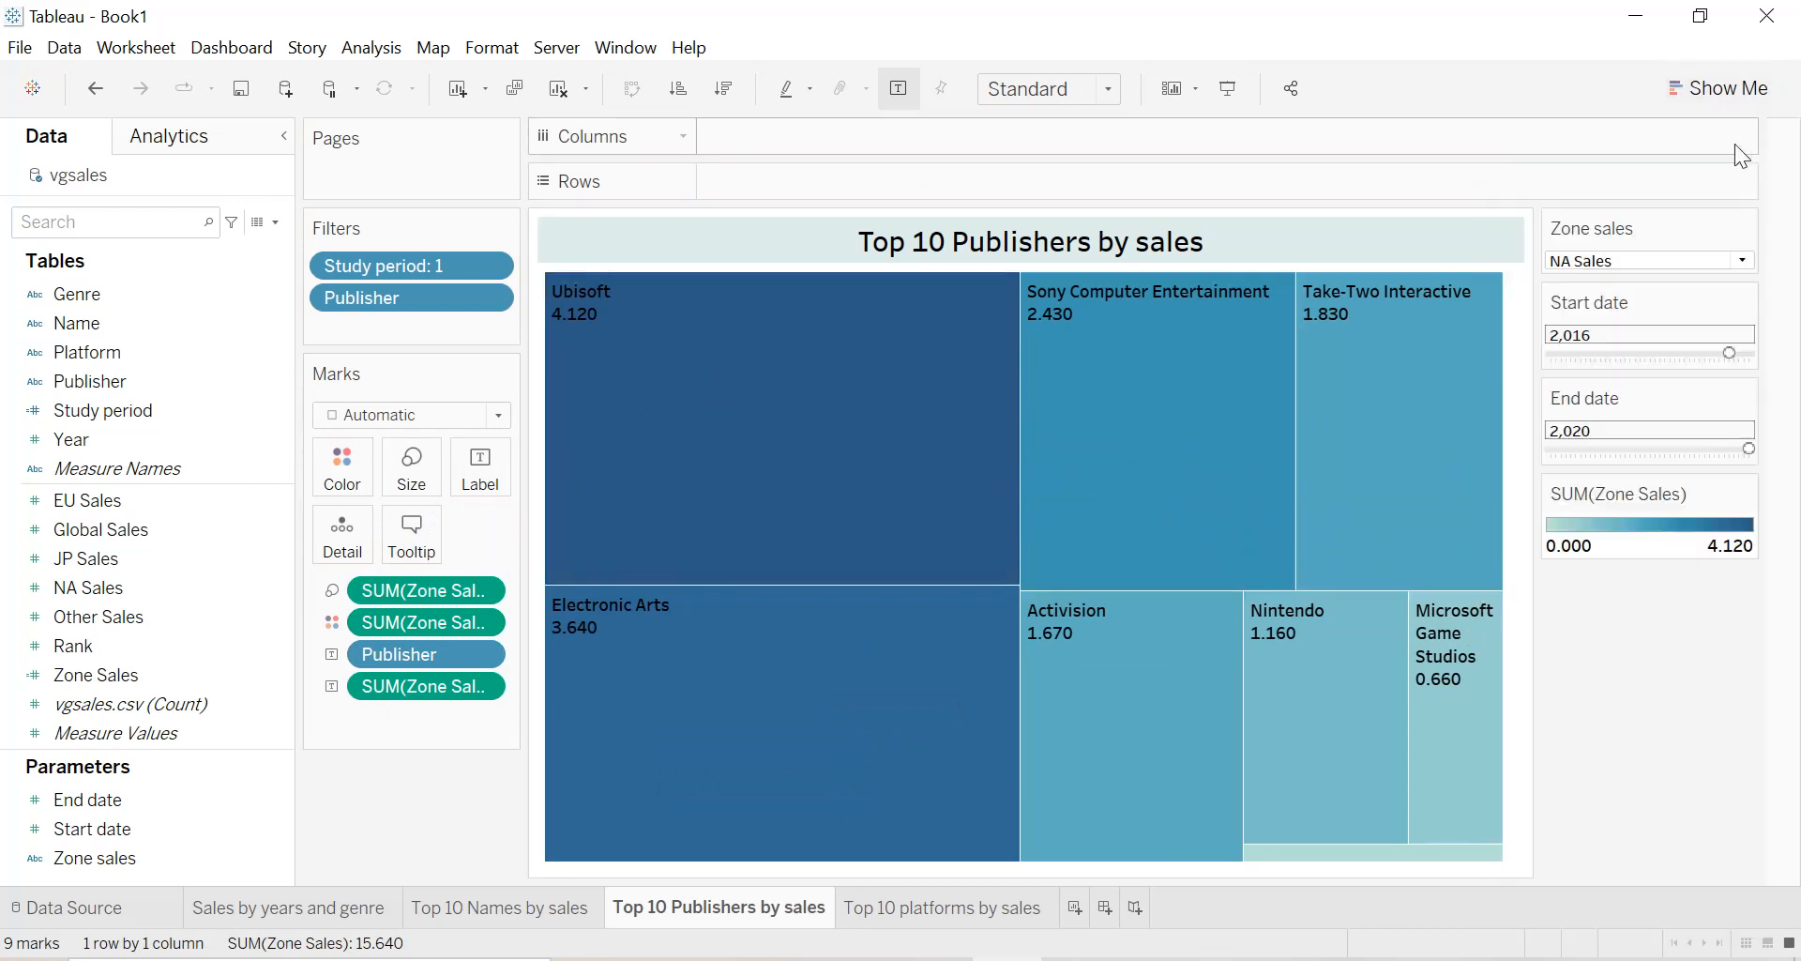
Test the treemap with the Zone sales parameter on EU Sales, and leave it set to Global Sales.
{"action": "left_click", "coordinate": [1679, 261]}
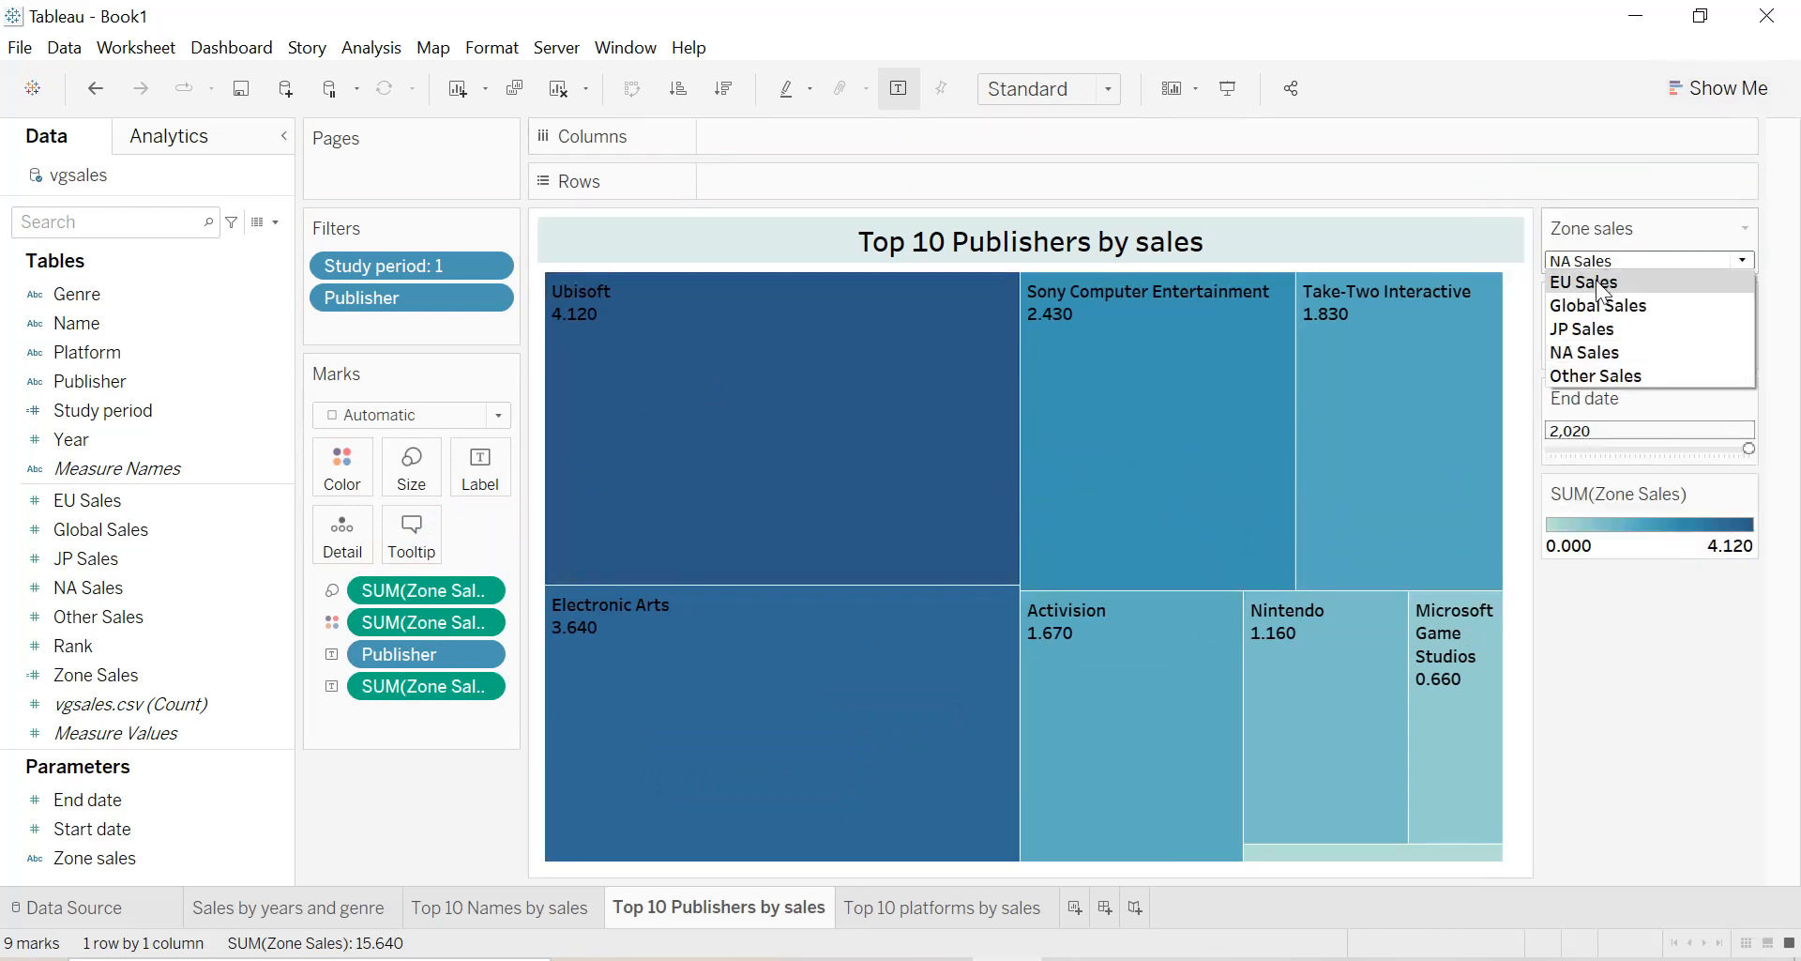
{"action": "left_click", "coordinate": [1598, 281]}
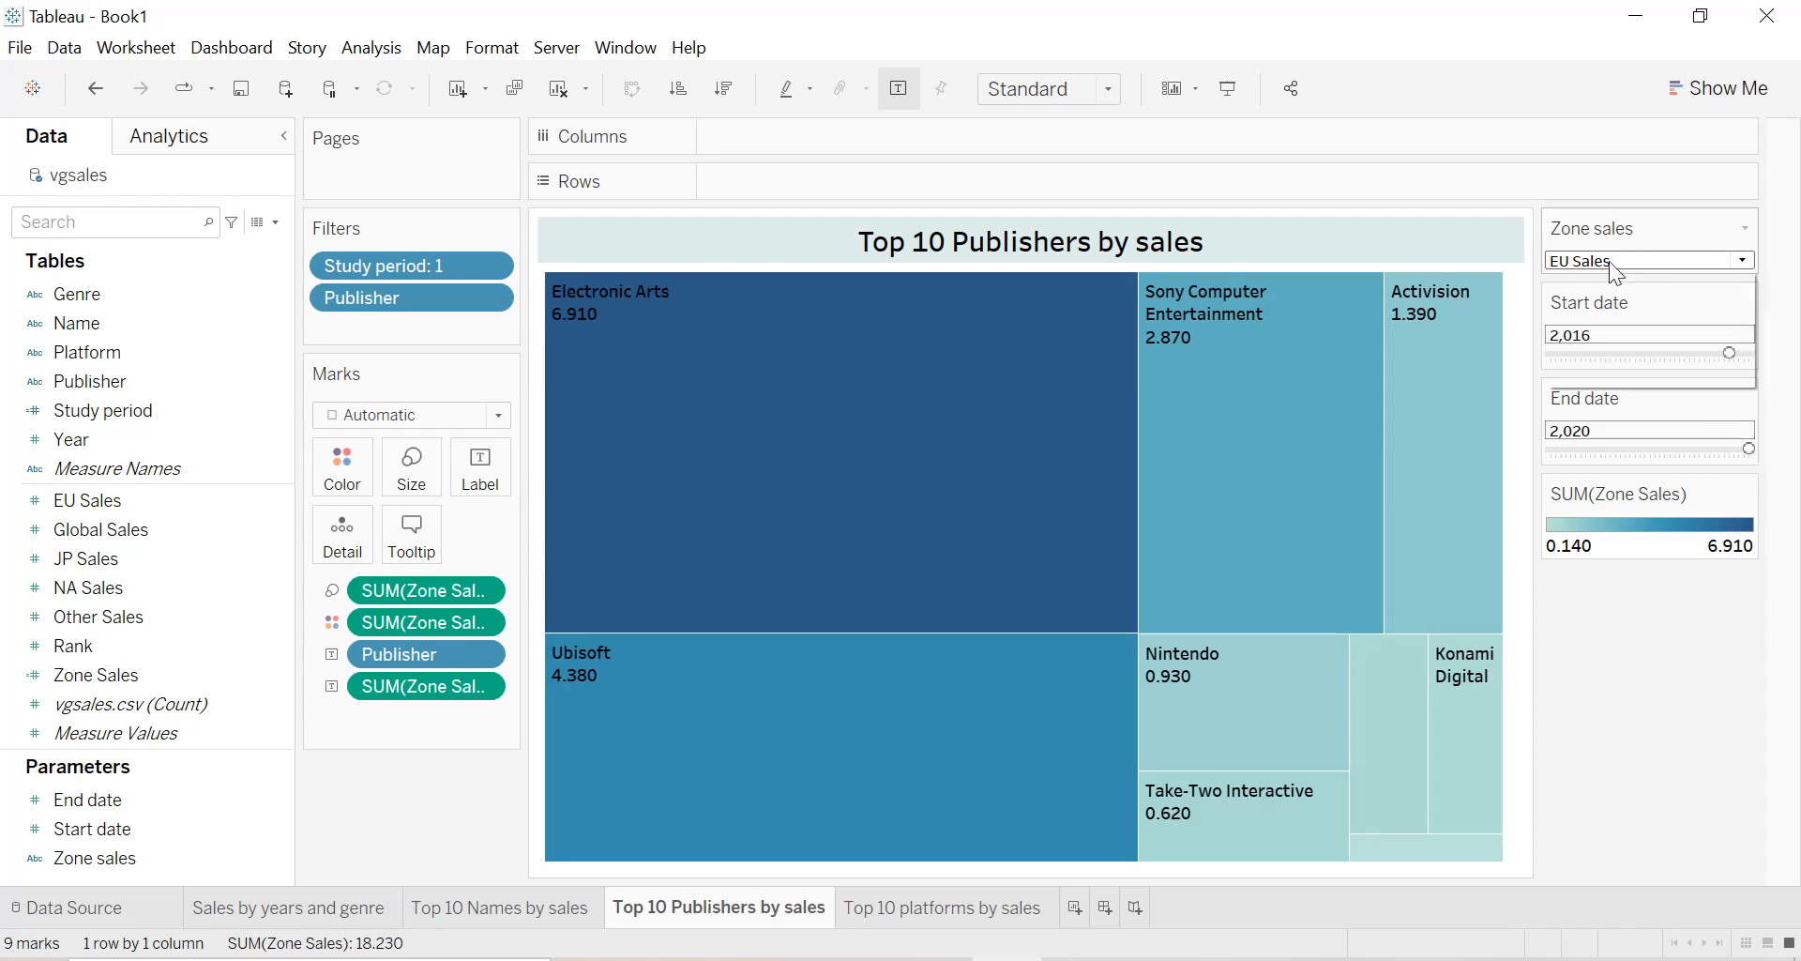
{"action": "left_click", "coordinate": [1608, 261]}
{"action": "left_click", "coordinate": [1600, 302]}
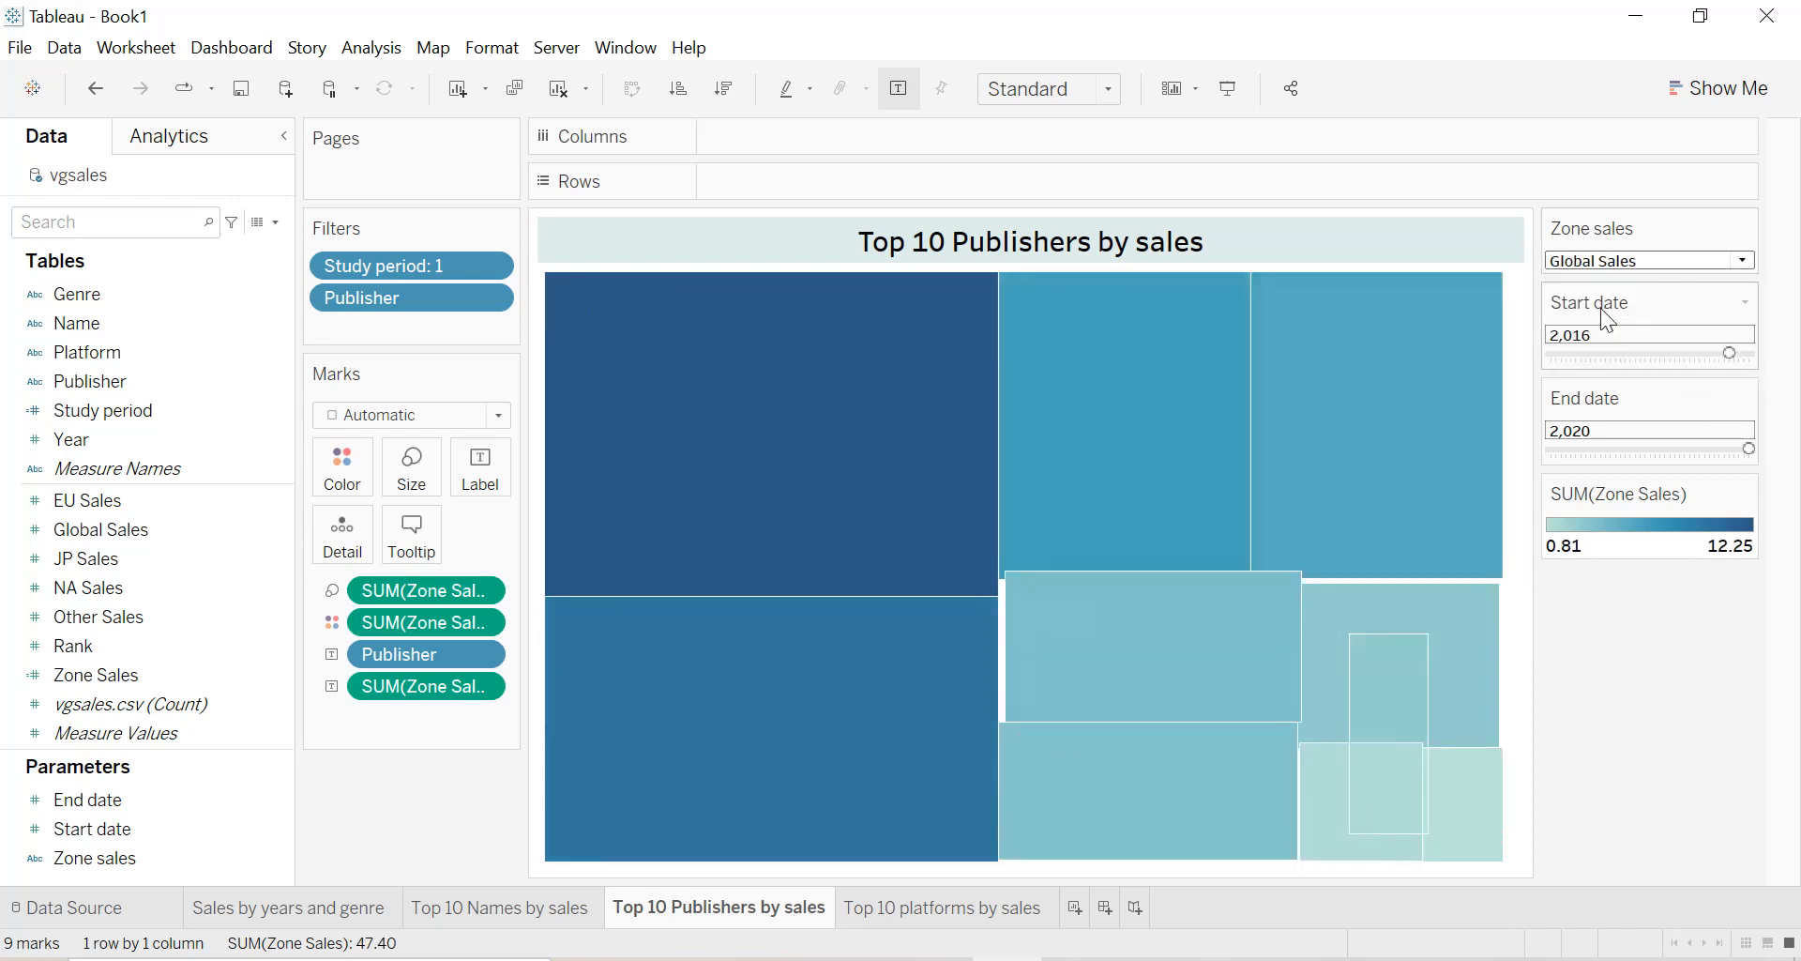
Set the Start date to 1,980 on the Sales by years and genre sheet and check the names, publishers and platforms sheets.
{"action": "left_click", "coordinate": [296, 916]}
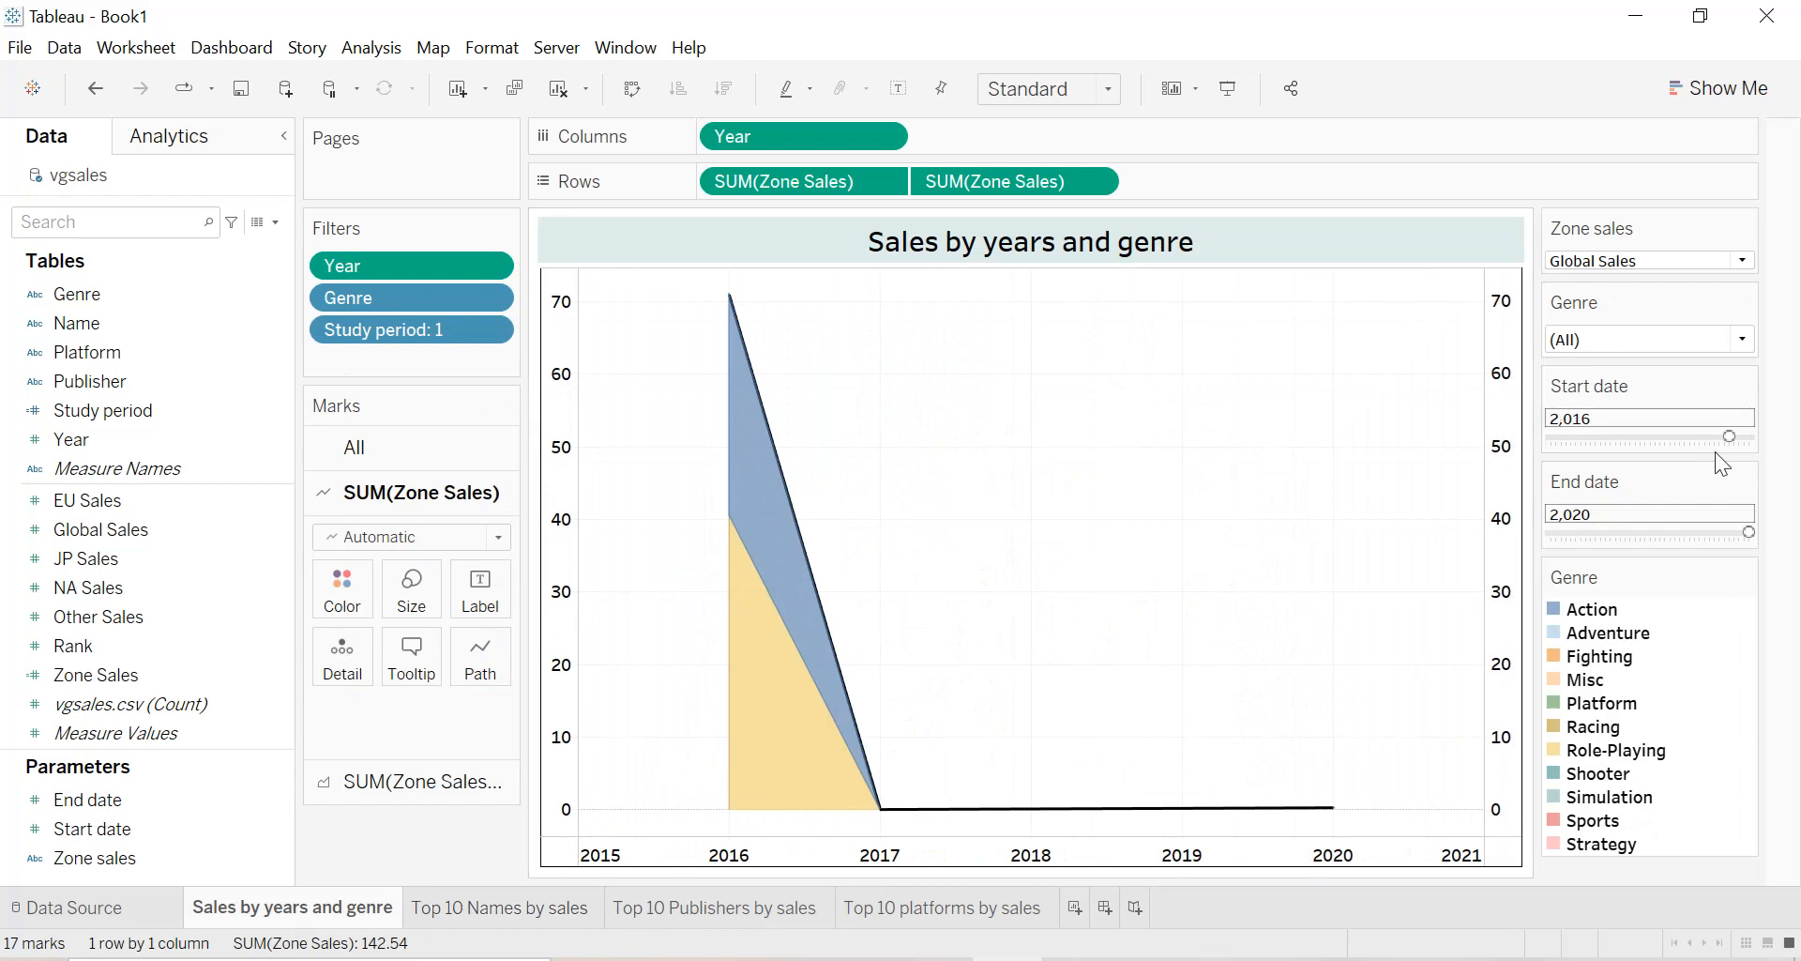
{"action": "left_click_drag", "start_coordinate": [1730, 437], "coordinate": [1546, 451]}
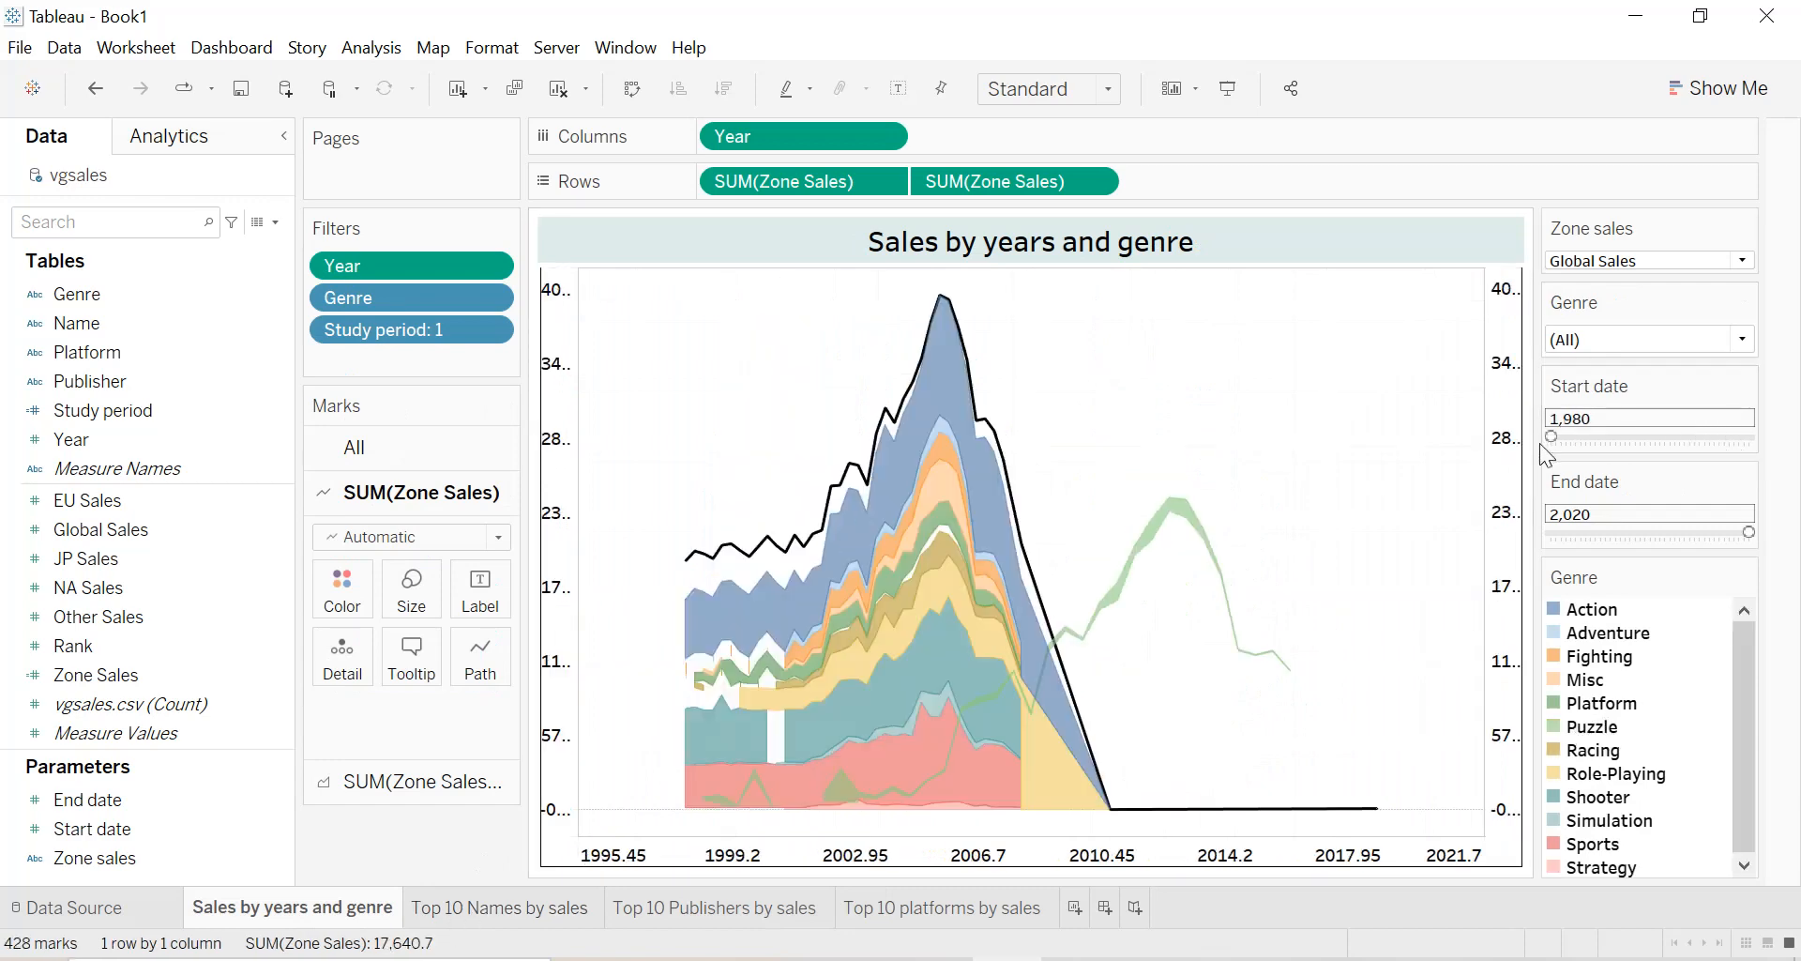
{"action": "left_click", "coordinate": [467, 912]}
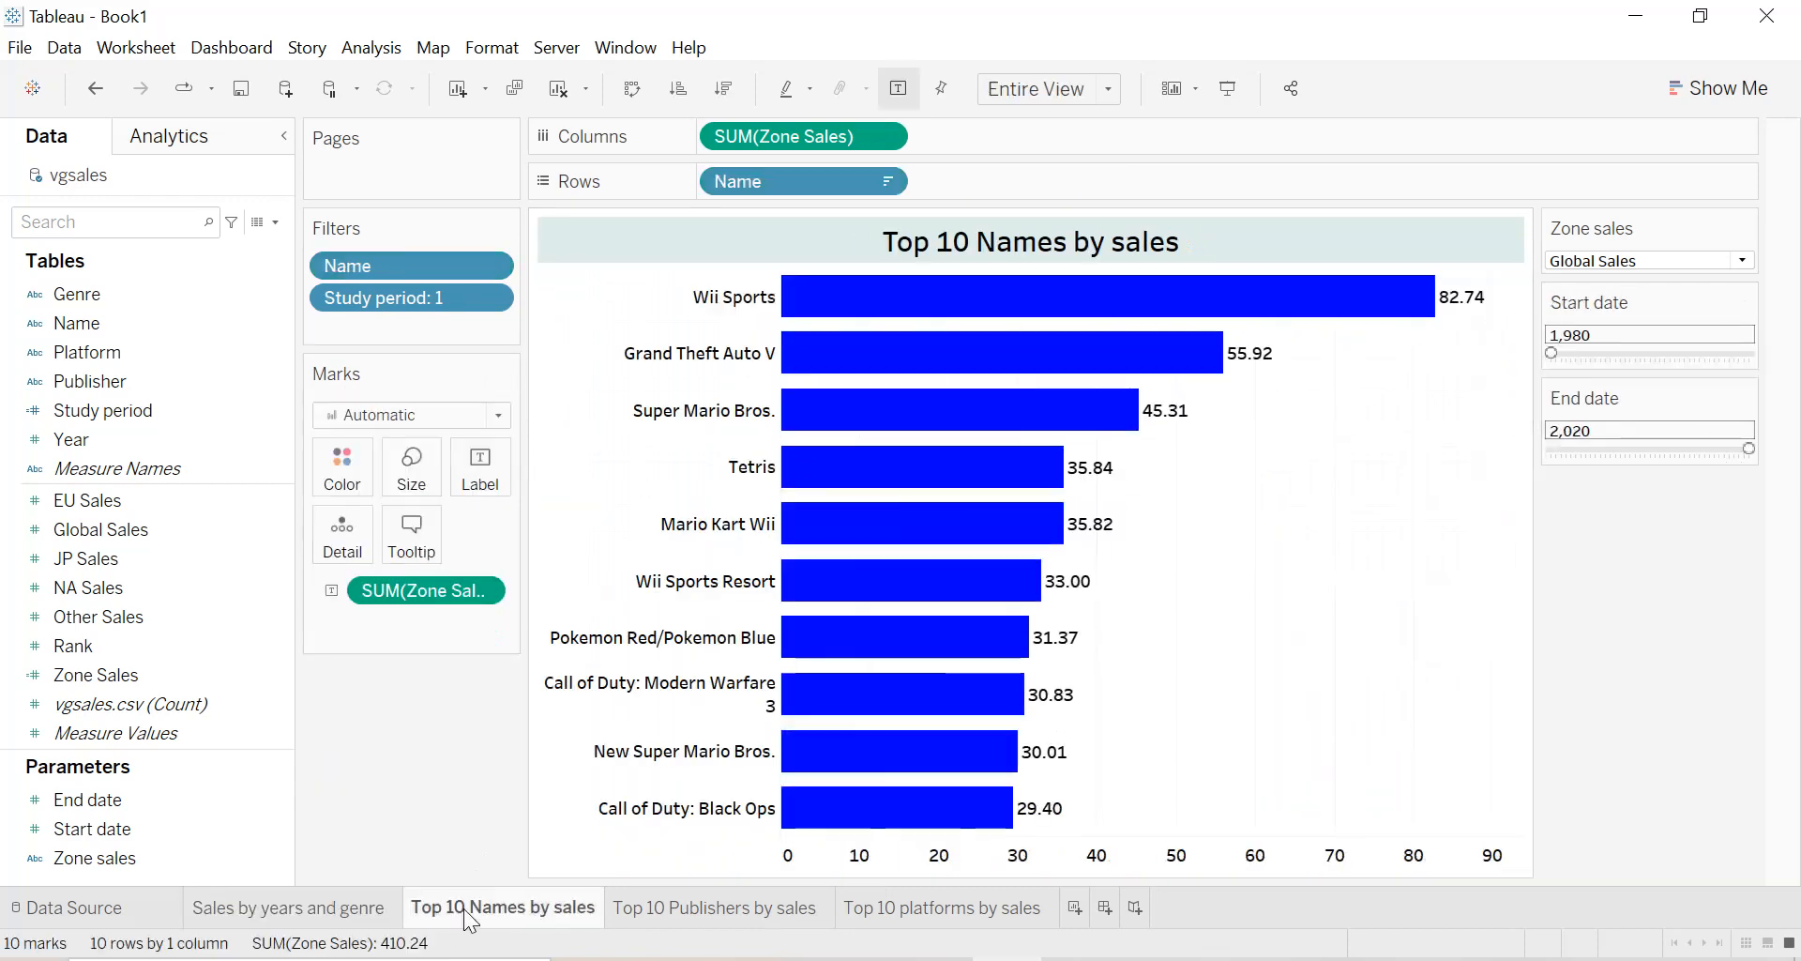
{"action": "left_click", "coordinate": [675, 910]}
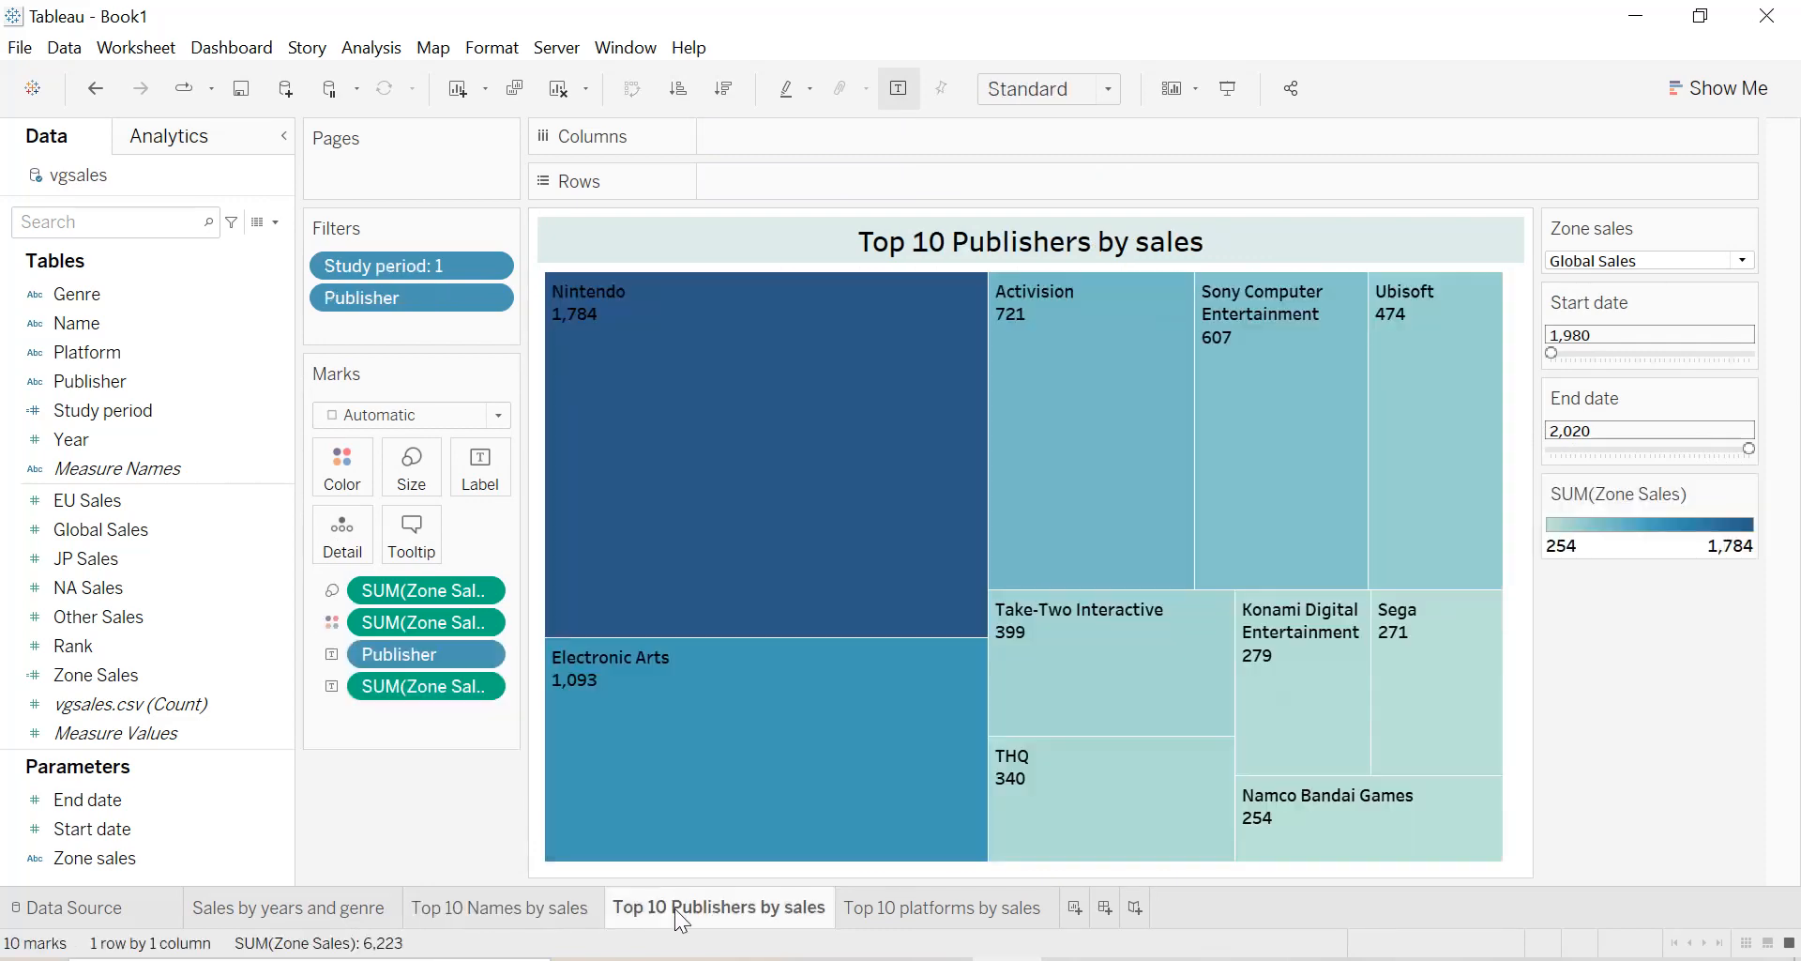
{"action": "mouse_move", "coordinate": [875, 919]}
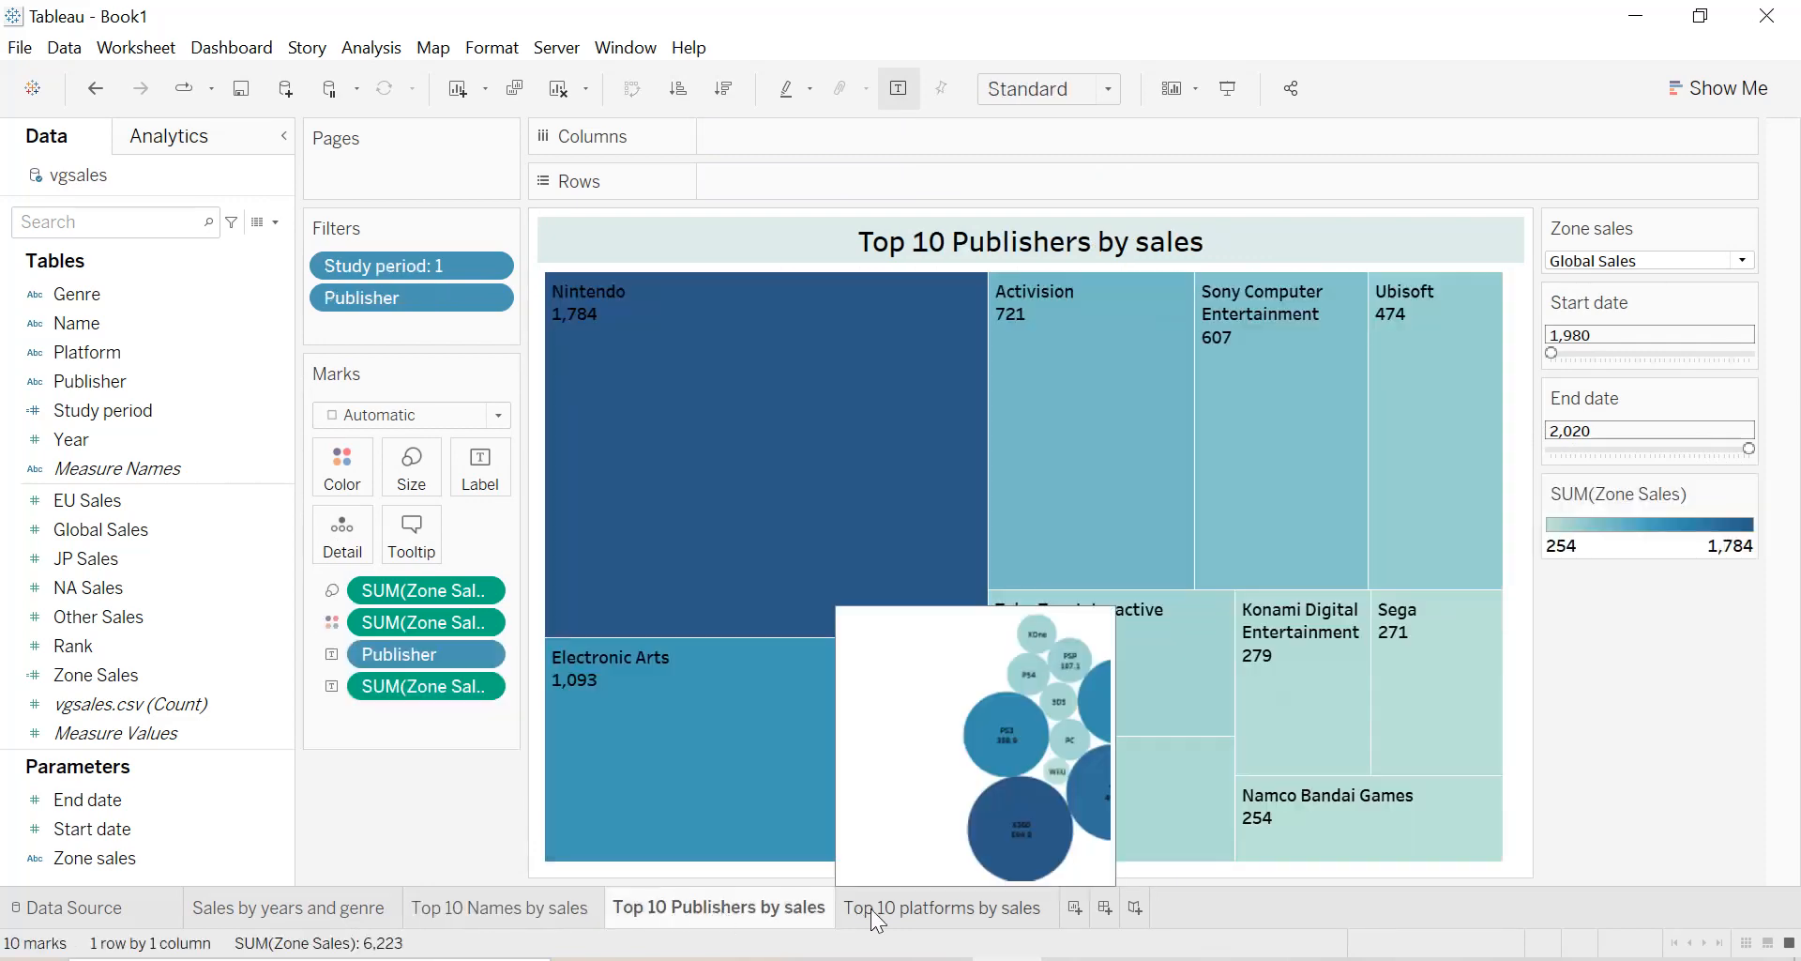
{"action": "left_click", "coordinate": [876, 908]}
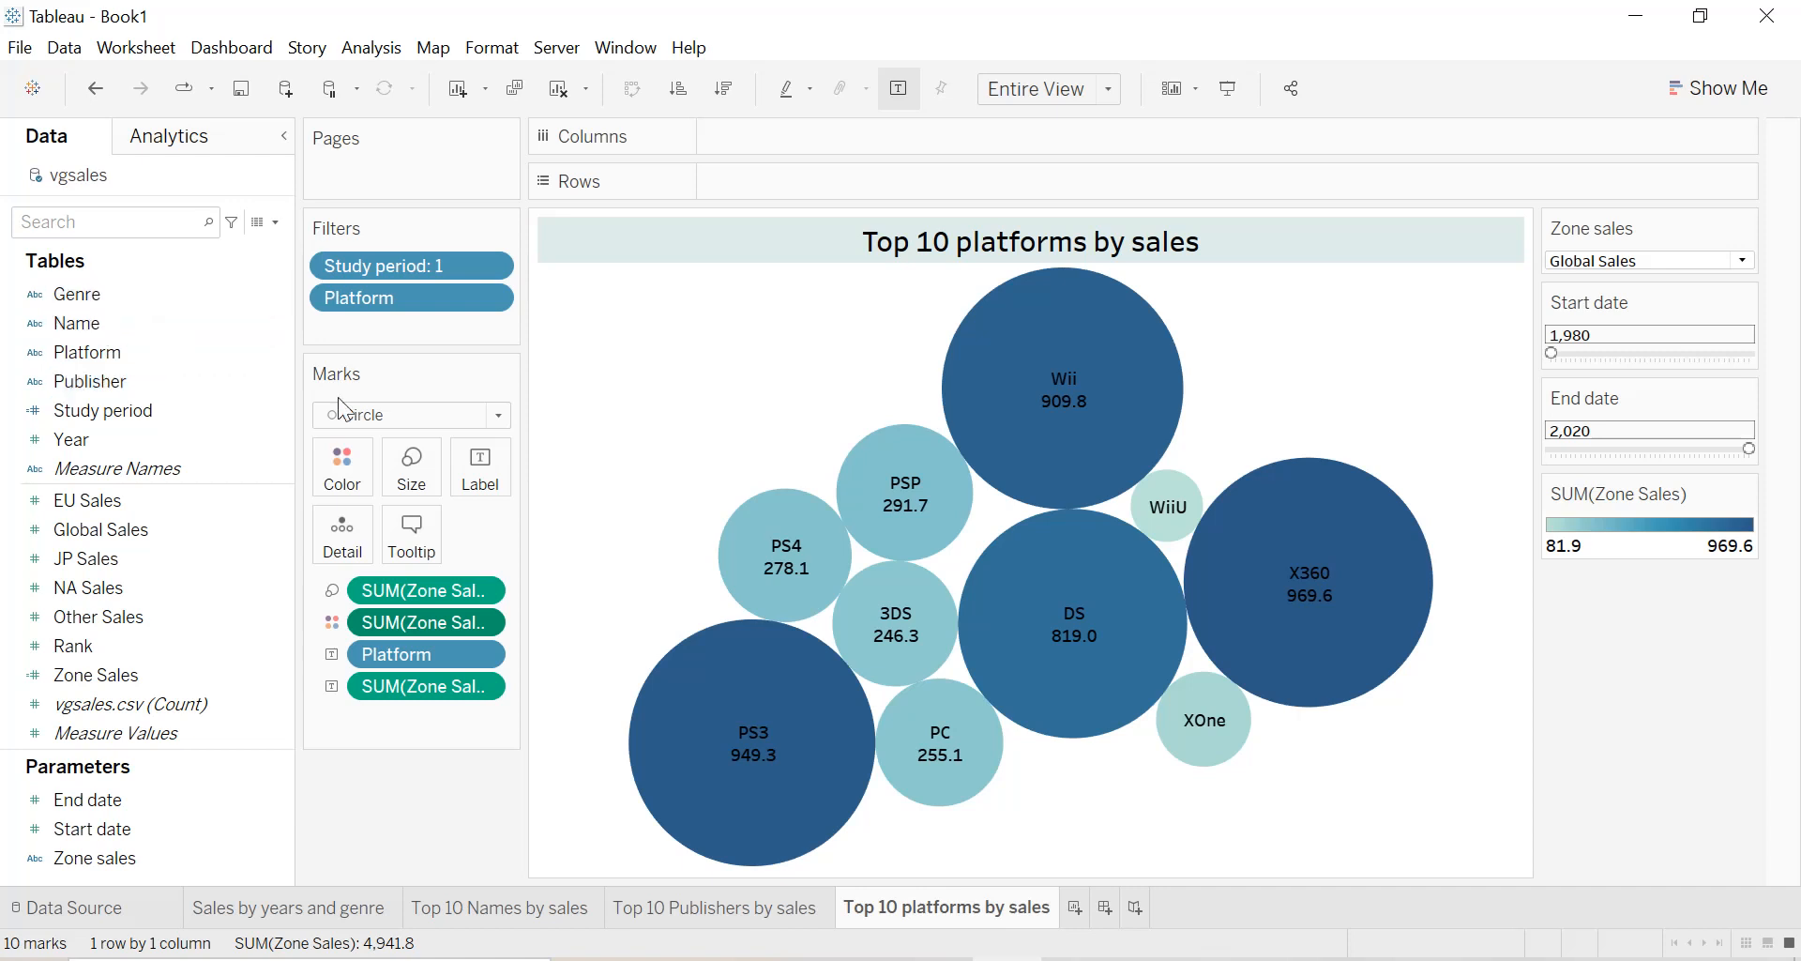
Create a new worksheet and name it "Total Names in the dataset".
{"action": "left_click", "coordinate": [1075, 907]}
{"action": "double_click", "coordinate": [1079, 909]}
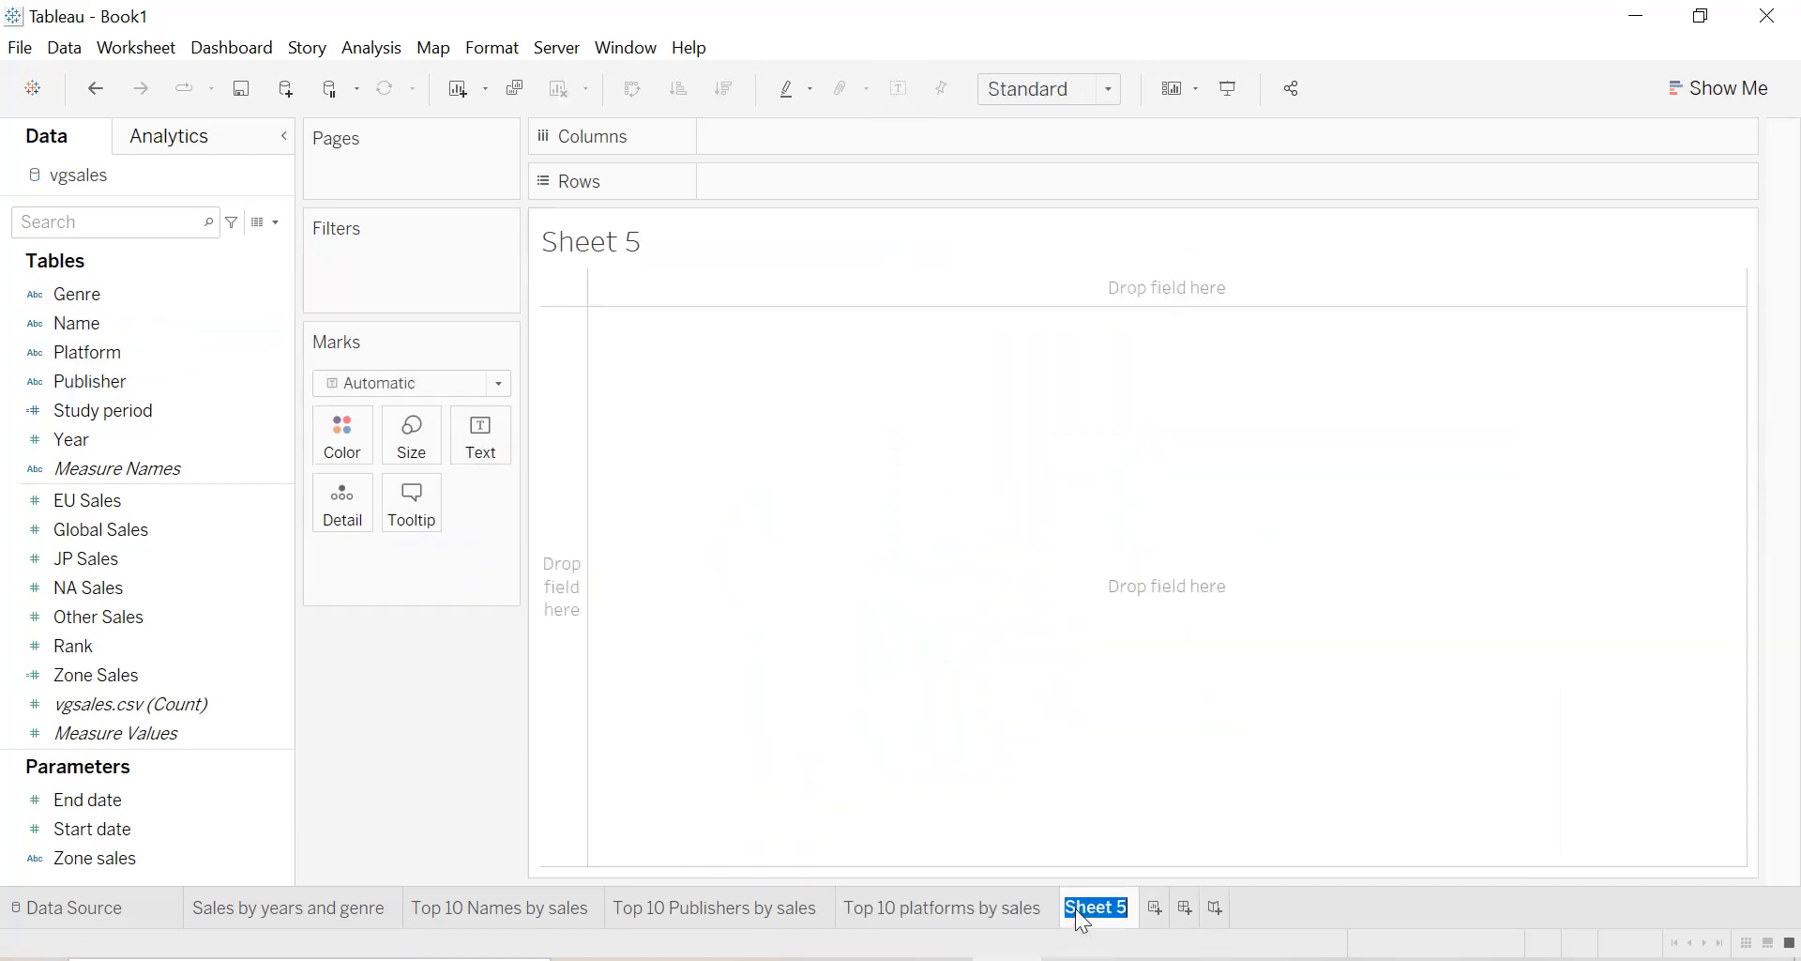
{"action": "type", "text": "Total Na"}
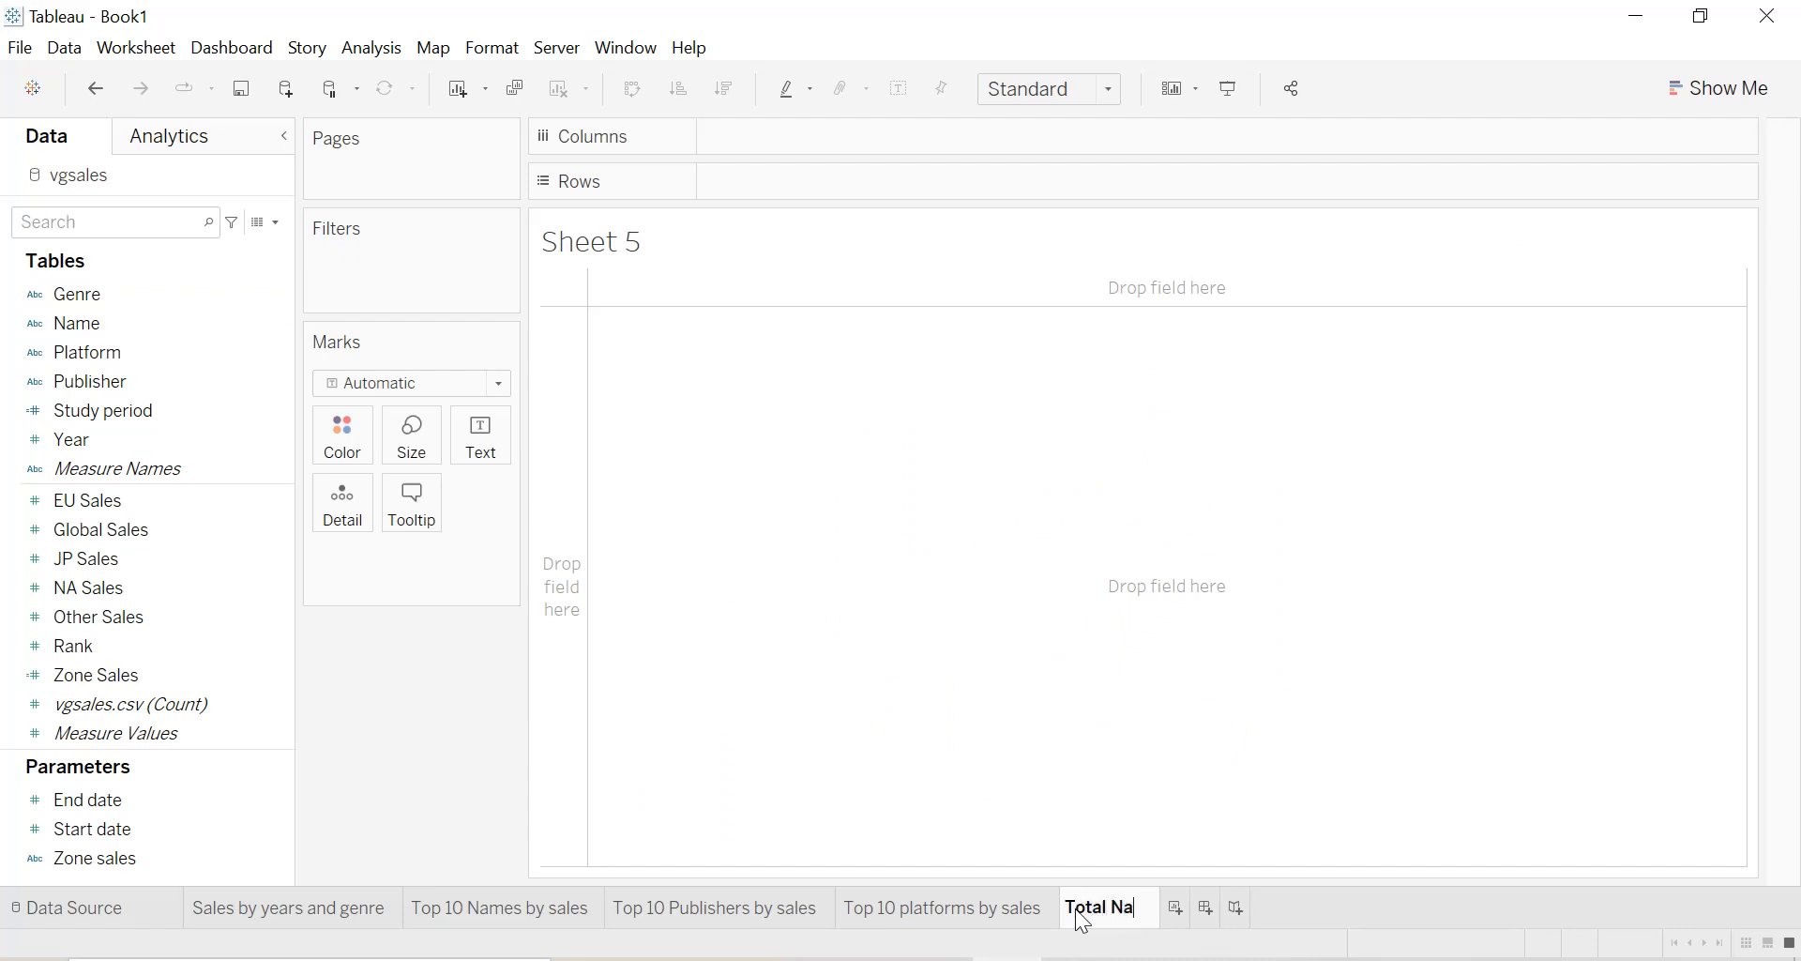
{"action": "type", "text": "mes in "}
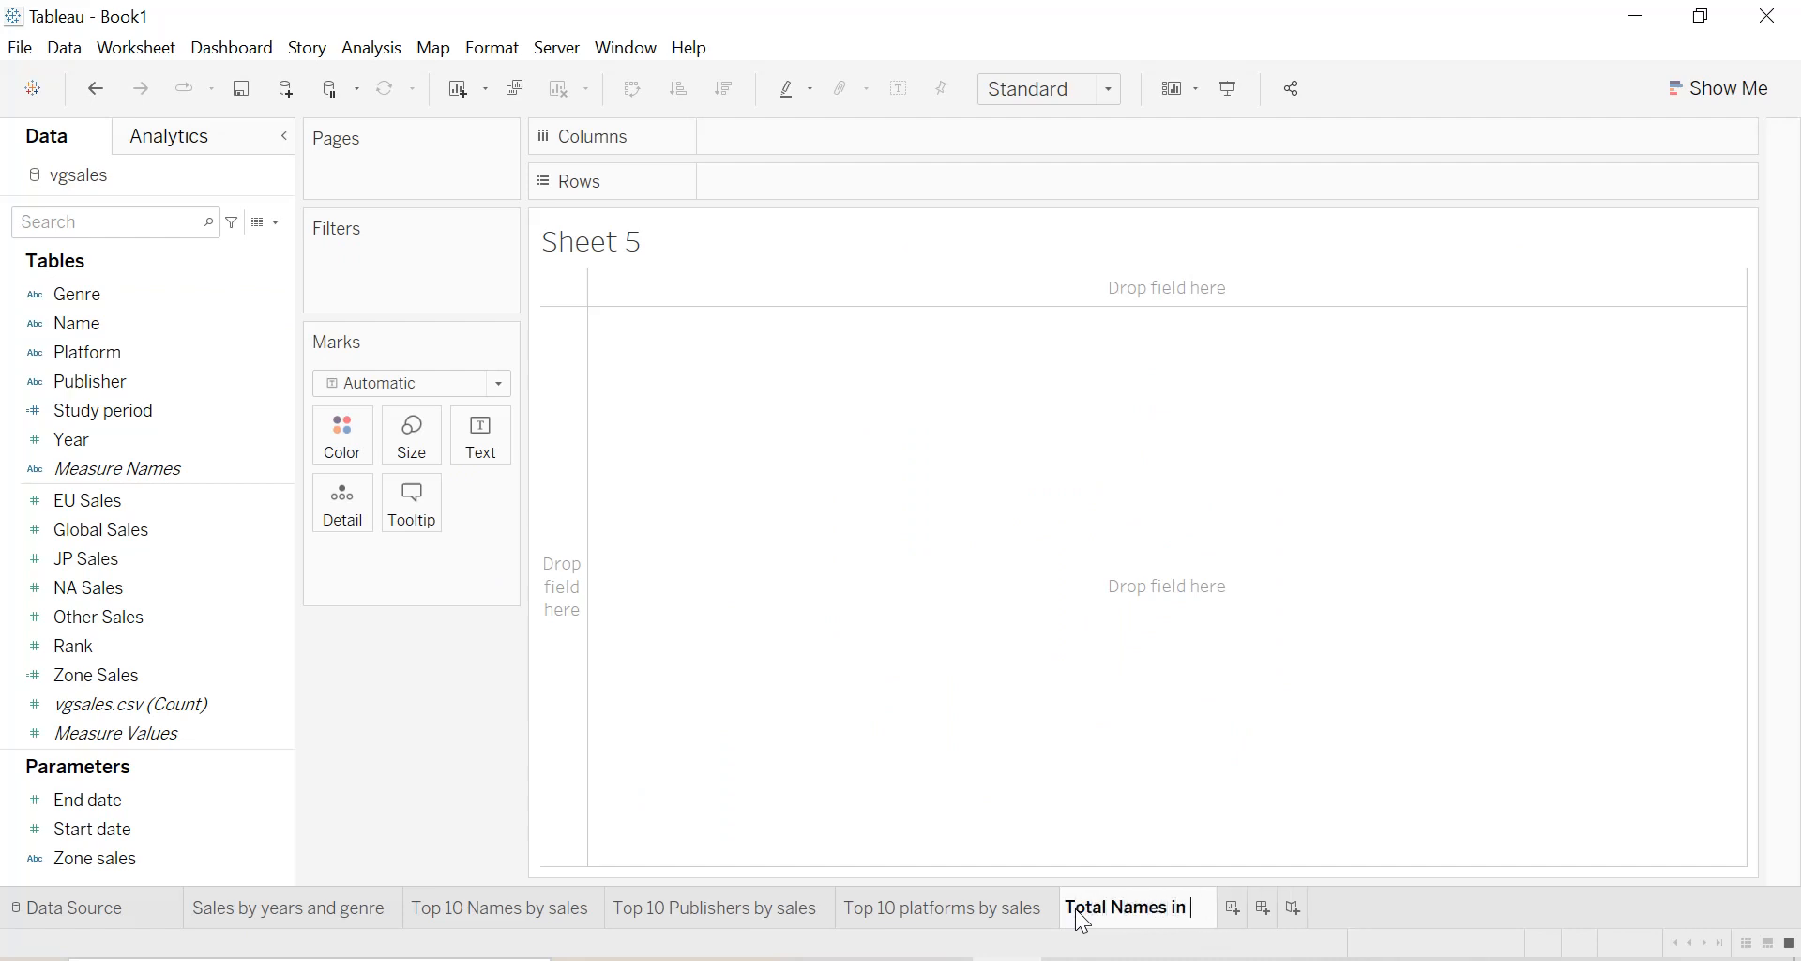
{"action": "type", "text": "the dataset"}
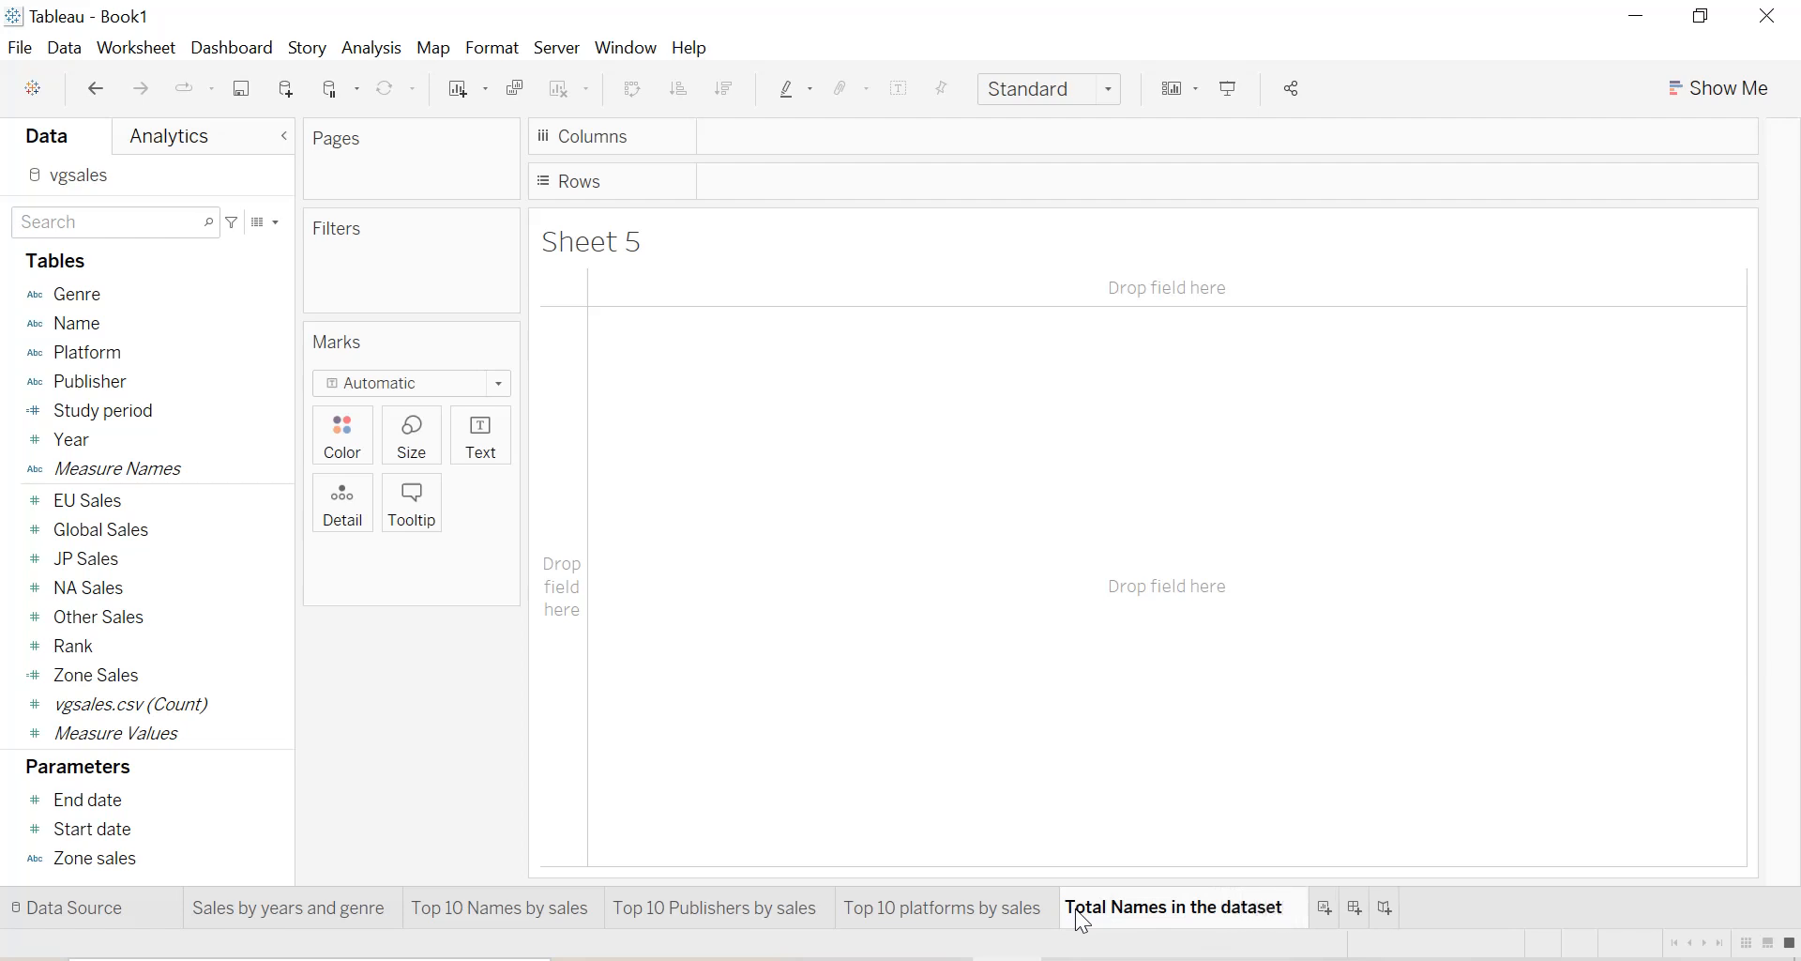
{"action": "key", "text": "Return"}
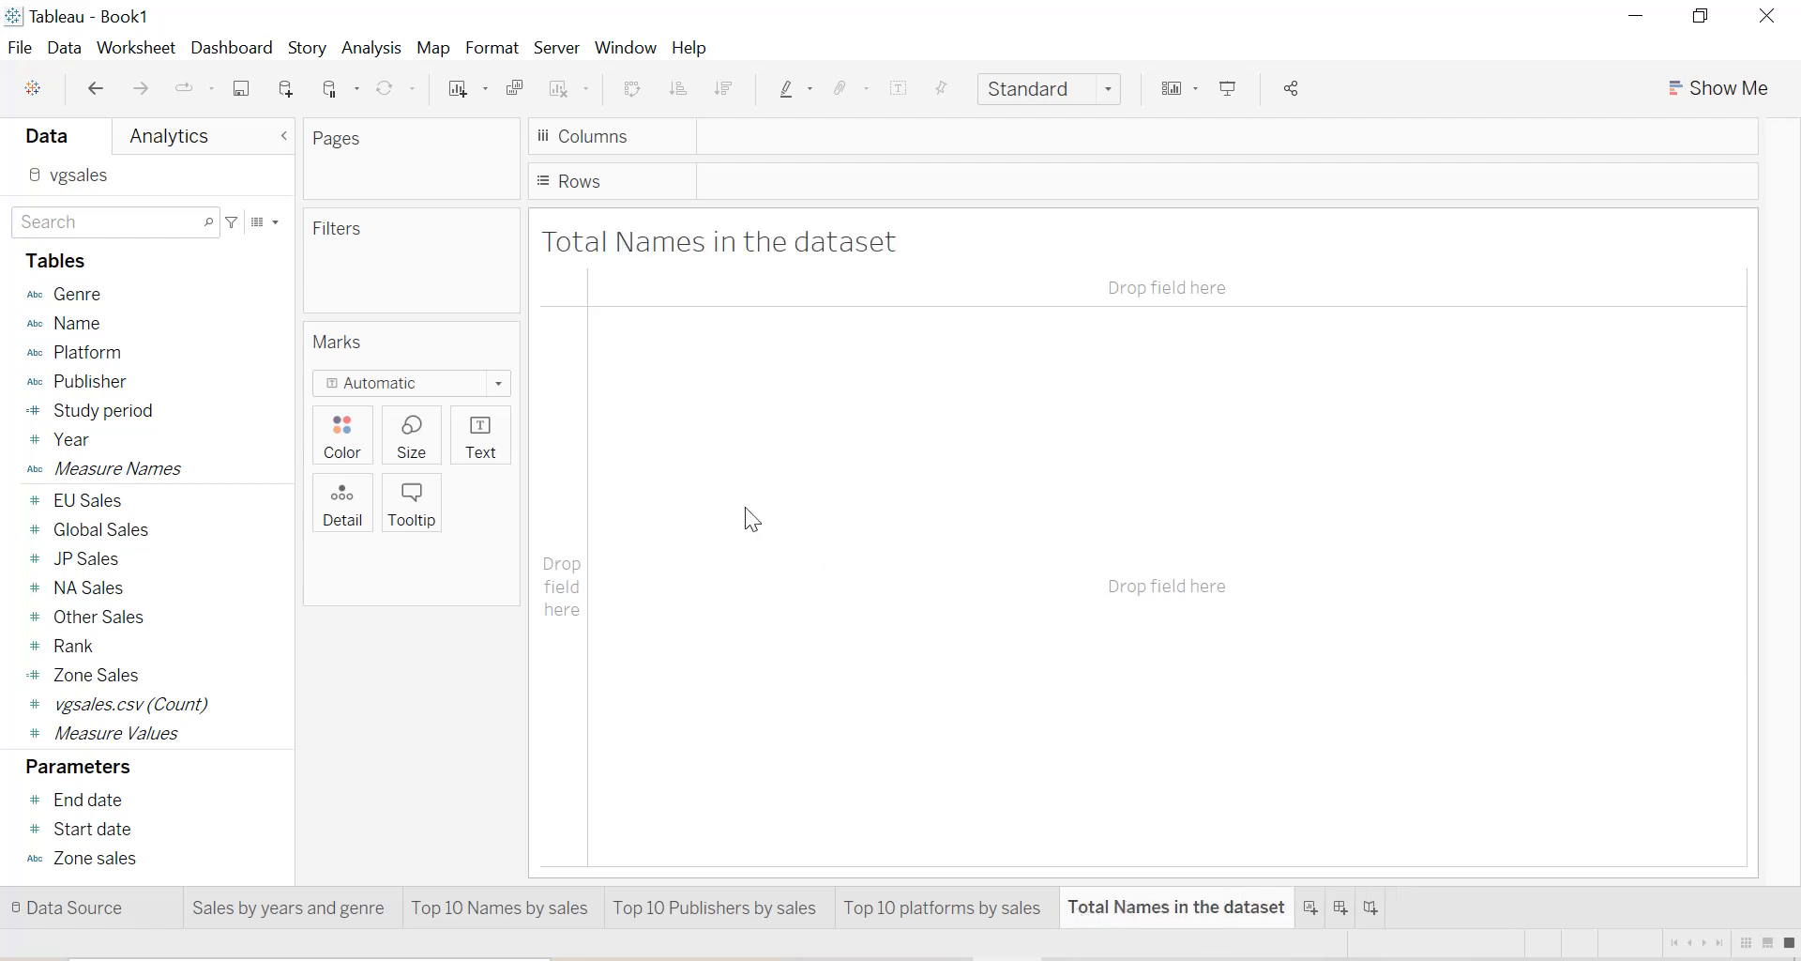
Show the distinct count of Name as text on the sheet and fit it to Entire View.
{"action": "left_click_drag", "start_coordinate": [98, 327], "coordinate": [480, 441]}
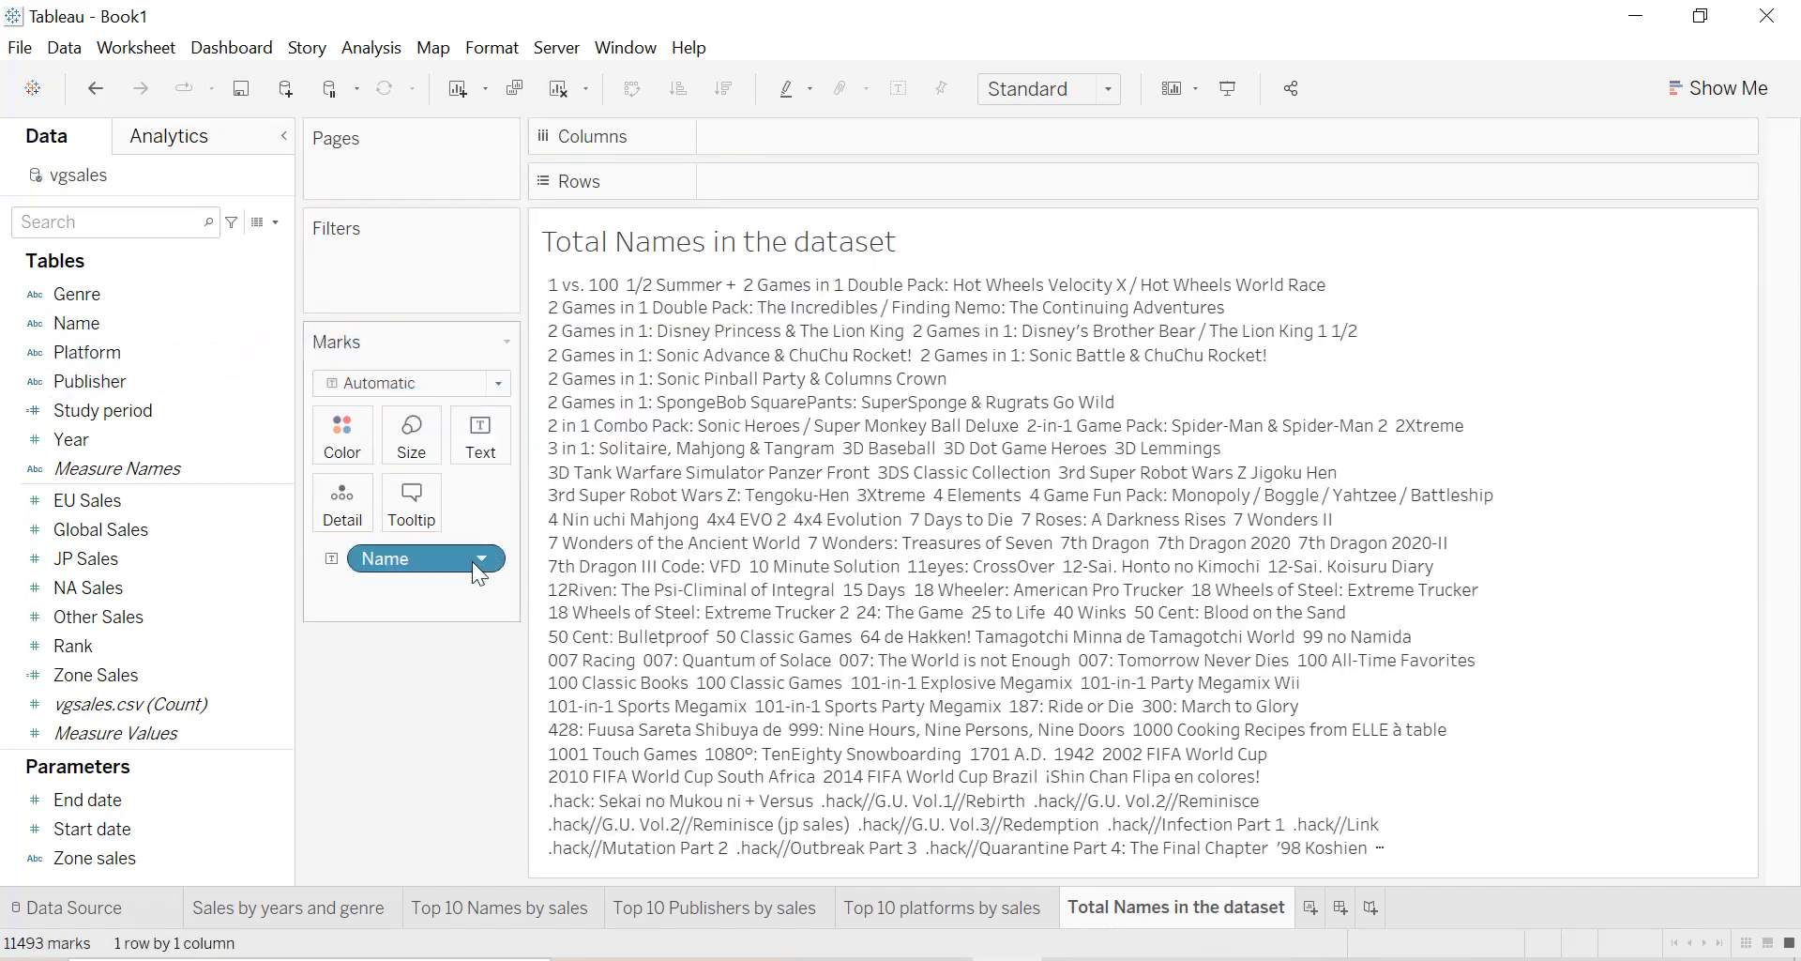
{"action": "left_click", "coordinate": [481, 558]}
{"action": "mouse_move", "coordinate": [493, 915]}
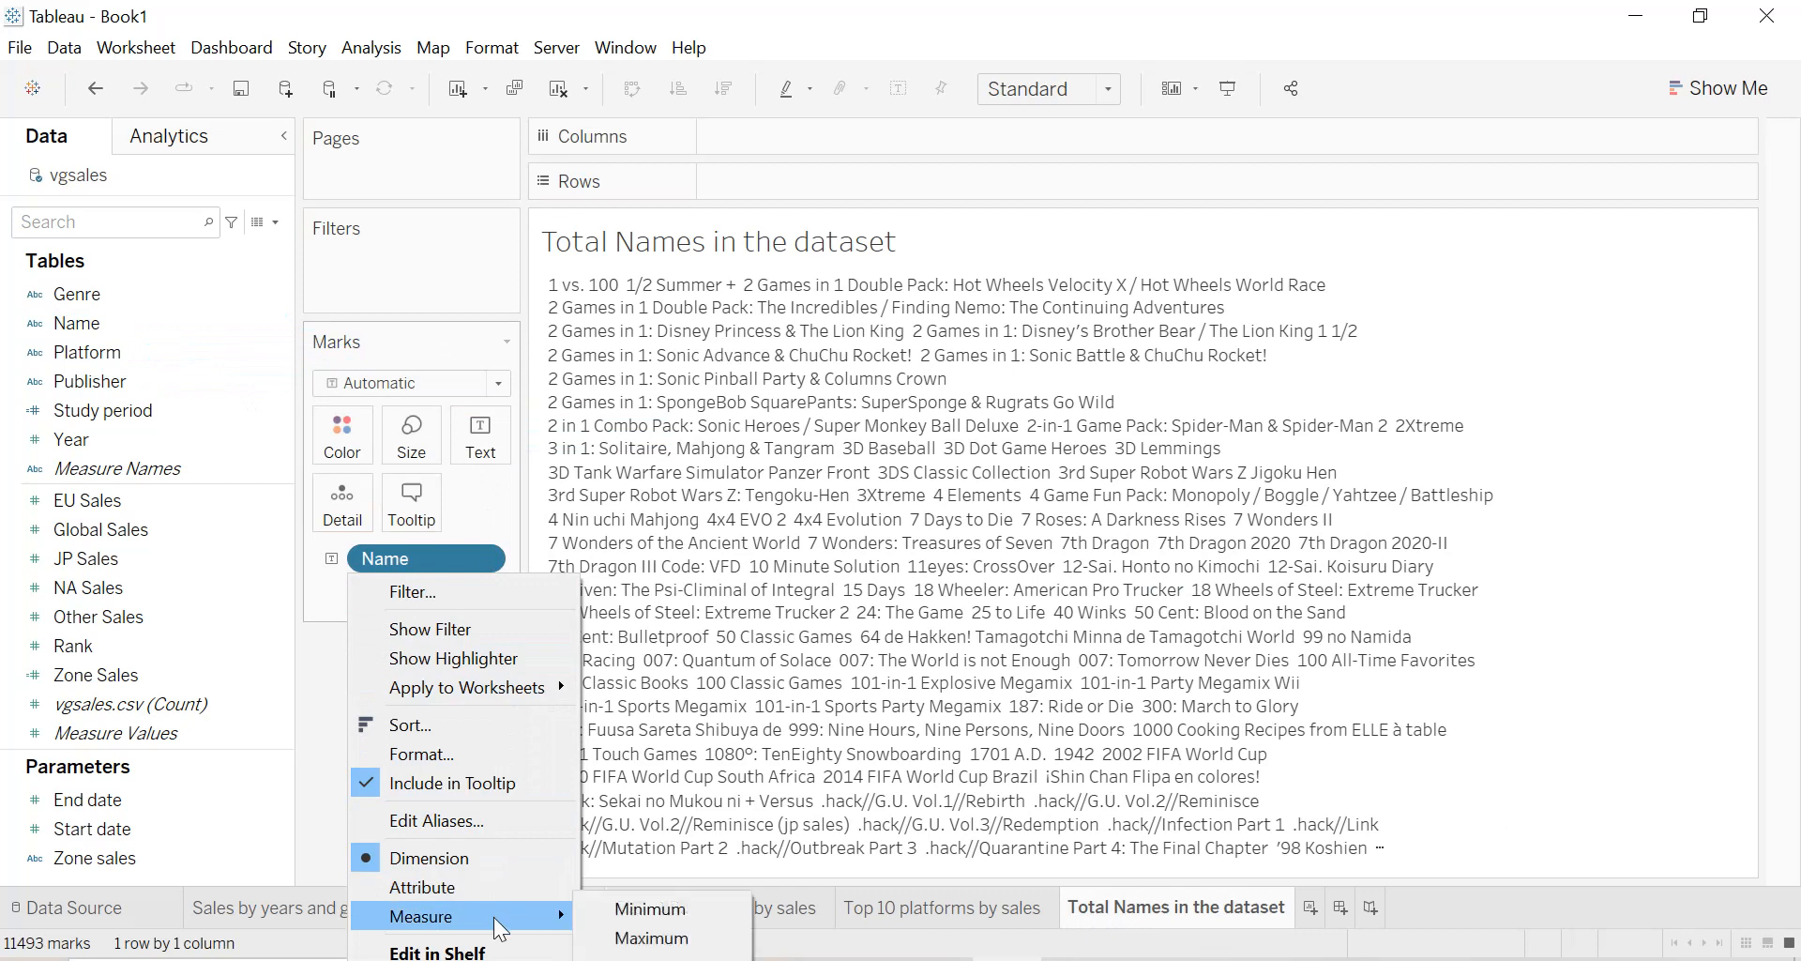
{"action": "left_click", "coordinate": [654, 960]}
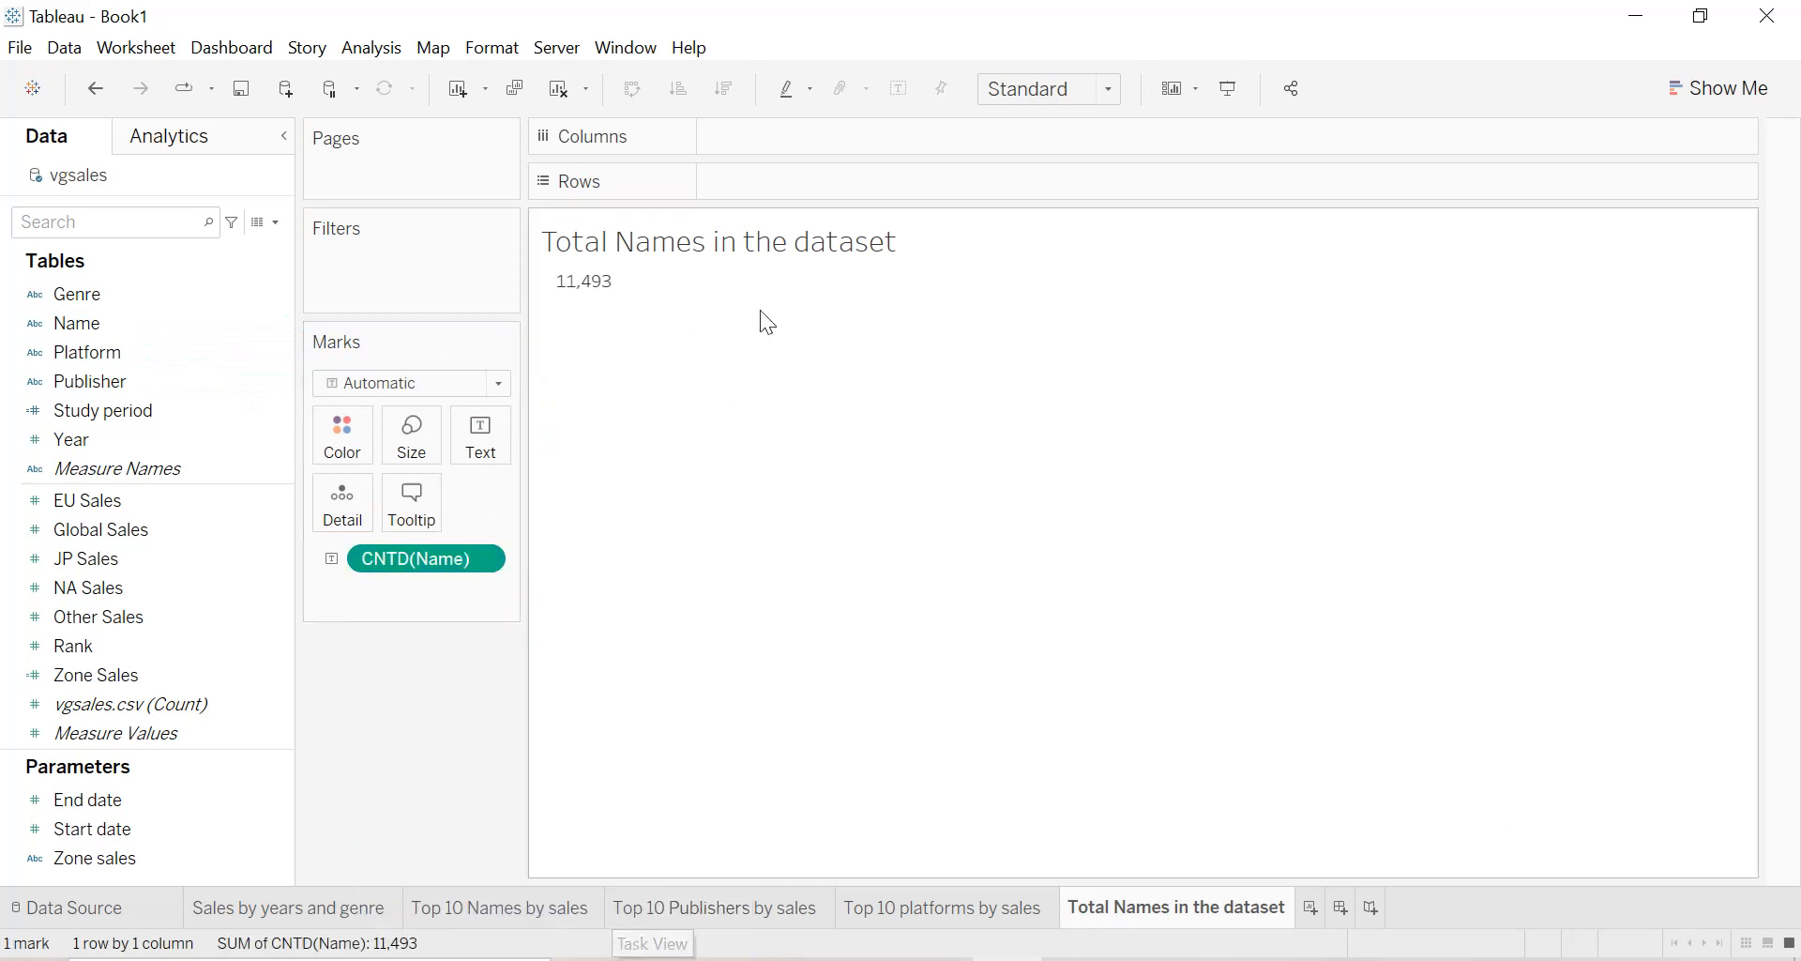
{"action": "left_click", "coordinate": [1052, 110]}
{"action": "left_click", "coordinate": [1032, 189]}
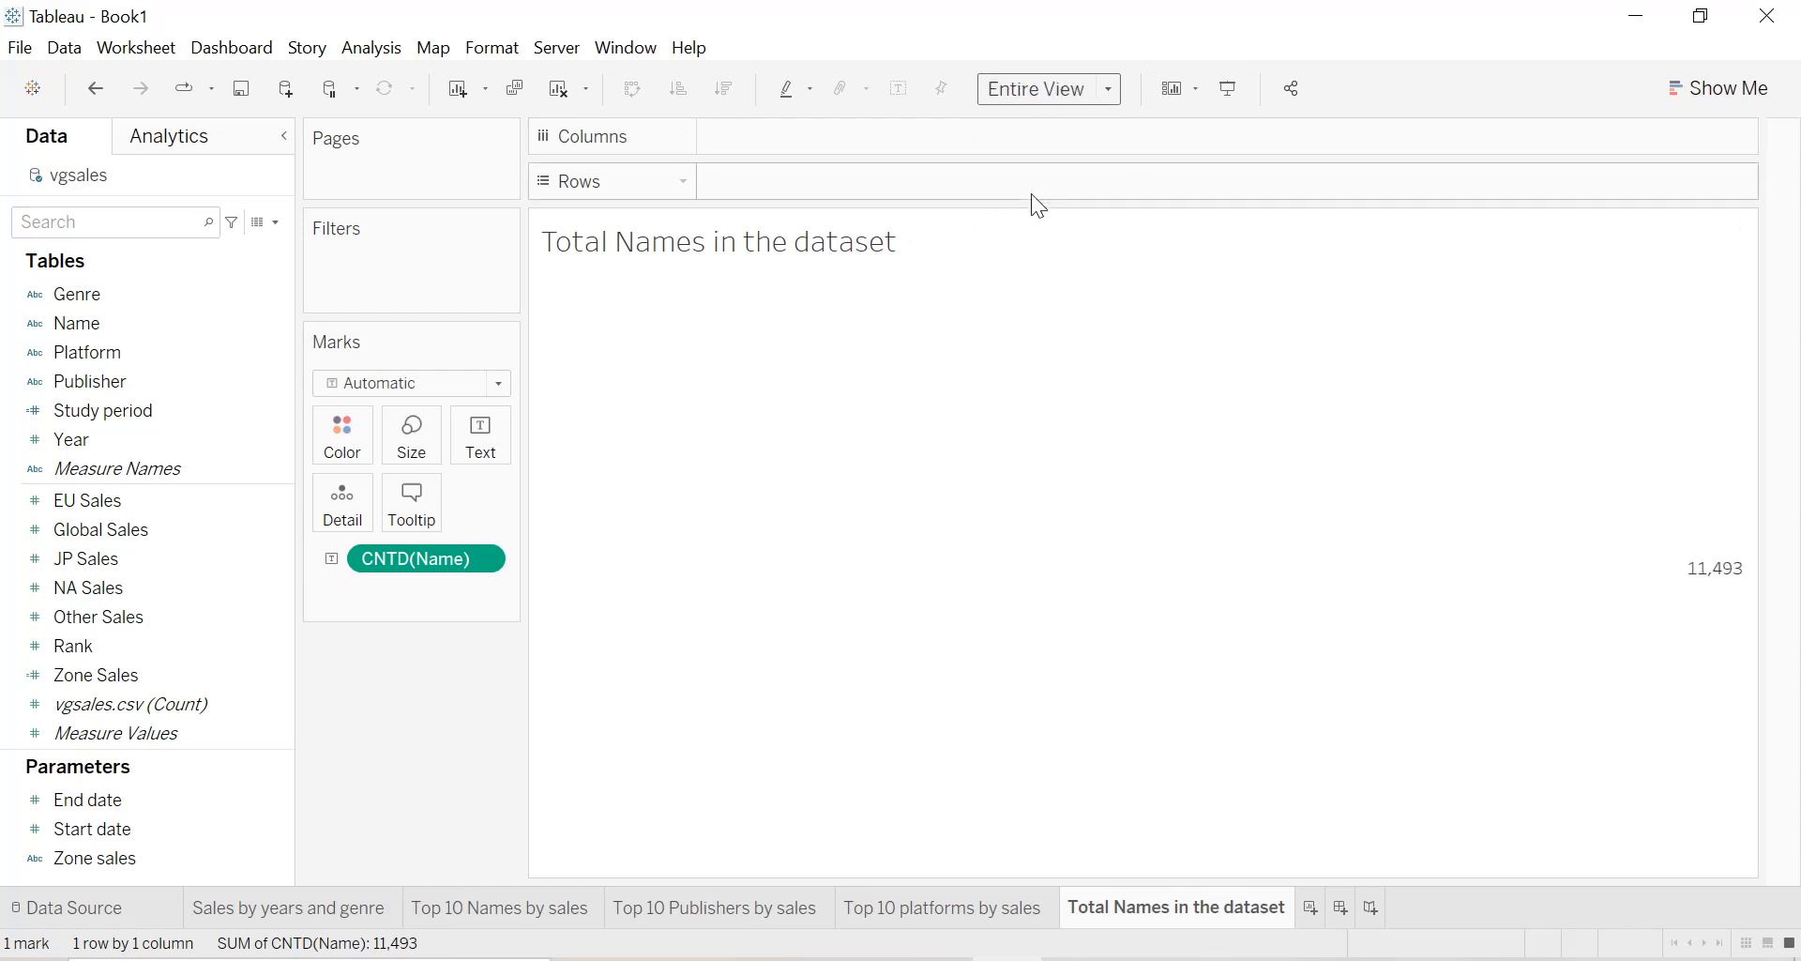
Format the sheet's default pane alignment to be horizontally centered.
{"action": "right_click", "coordinate": [1030, 486]}
{"action": "left_click", "coordinate": [1071, 616]}
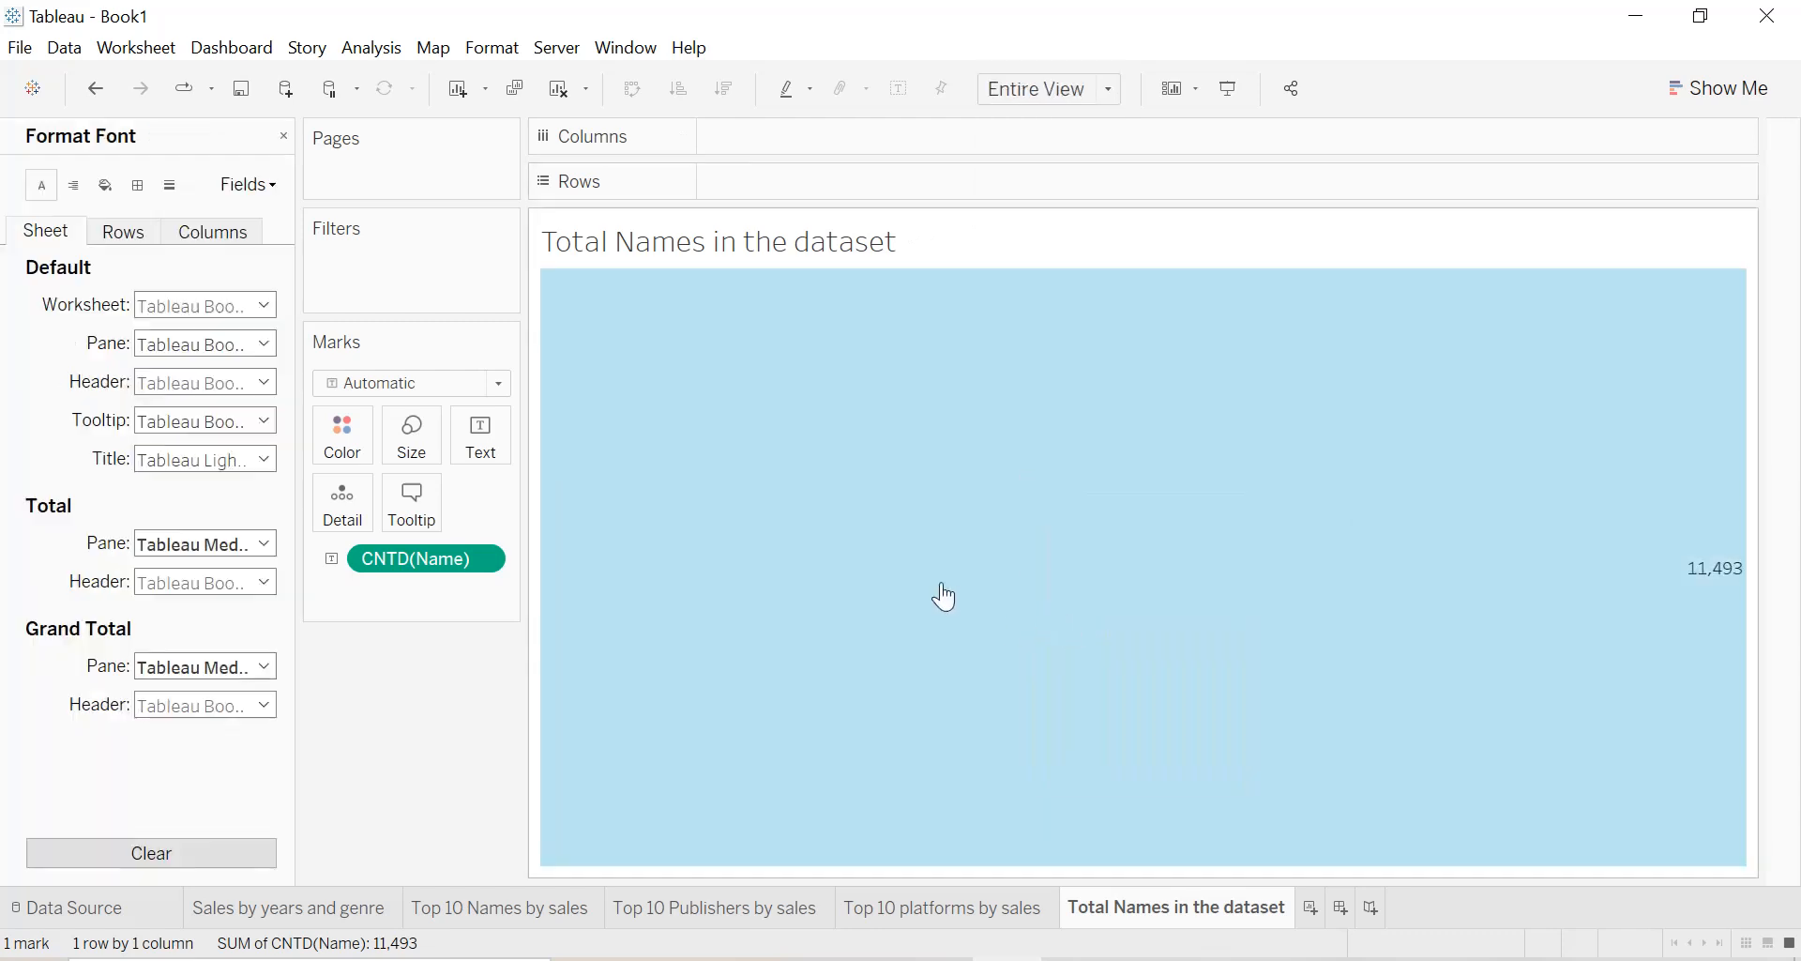
{"action": "left_click", "coordinate": [84, 187]}
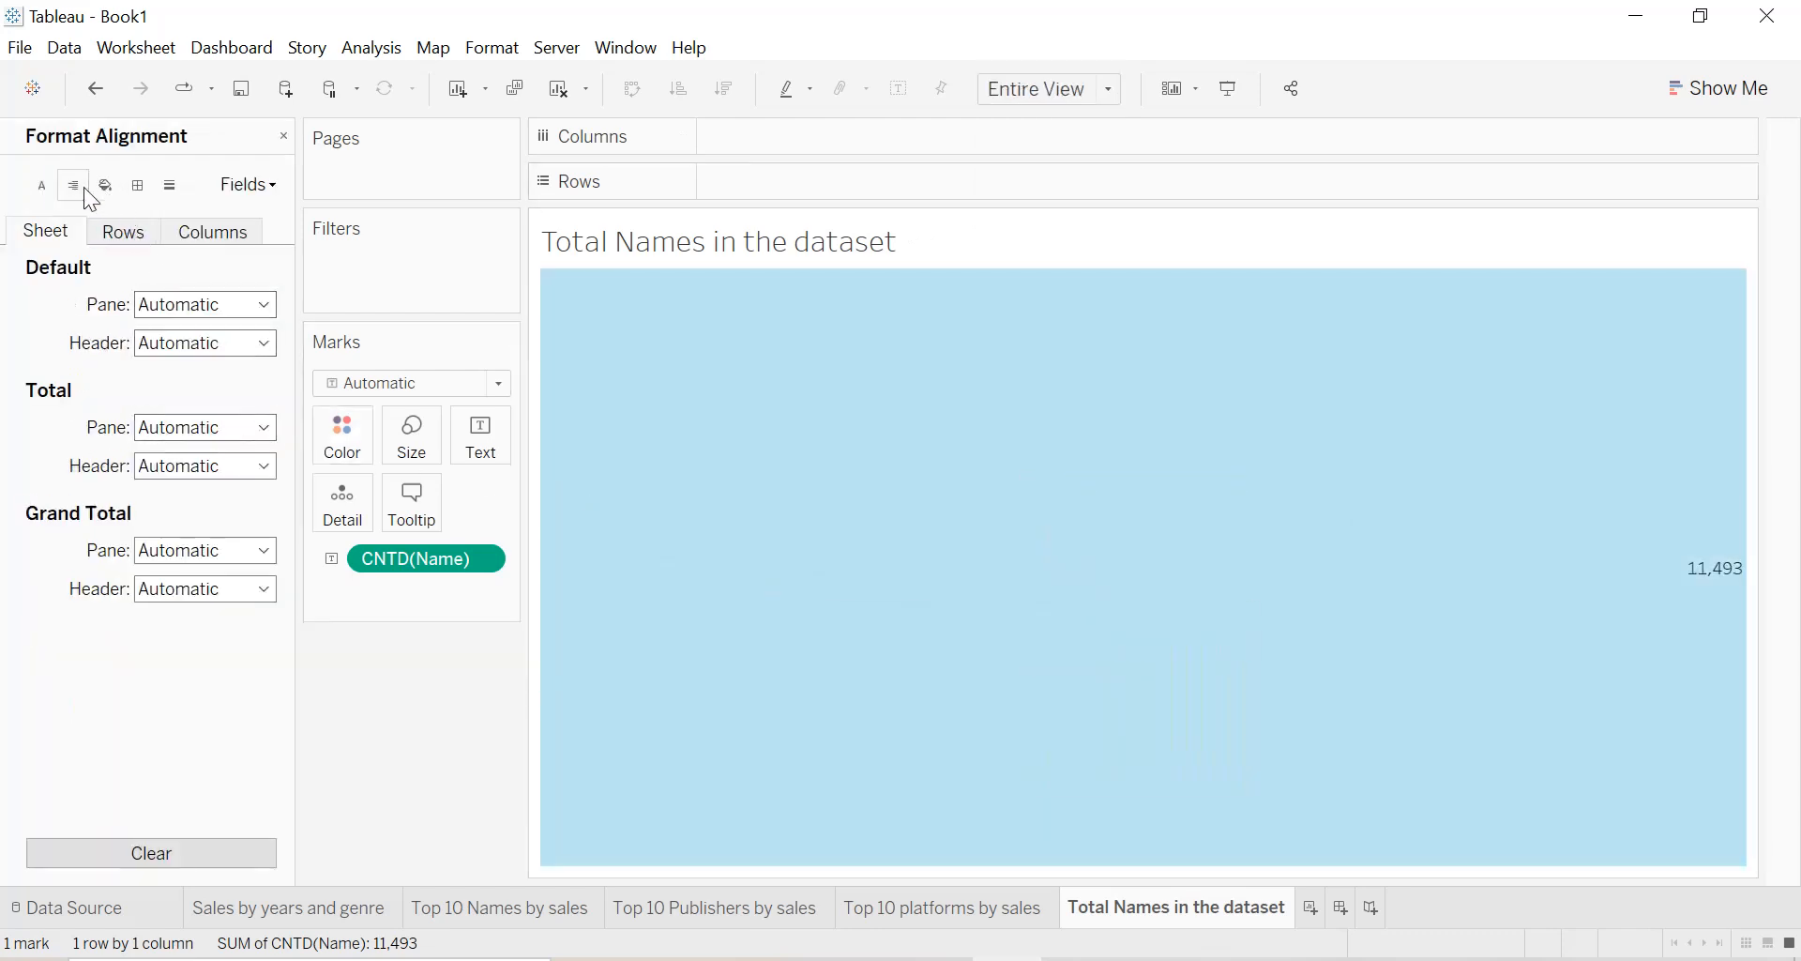
{"action": "left_click", "coordinate": [188, 303]}
{"action": "left_click", "coordinate": [201, 402]}
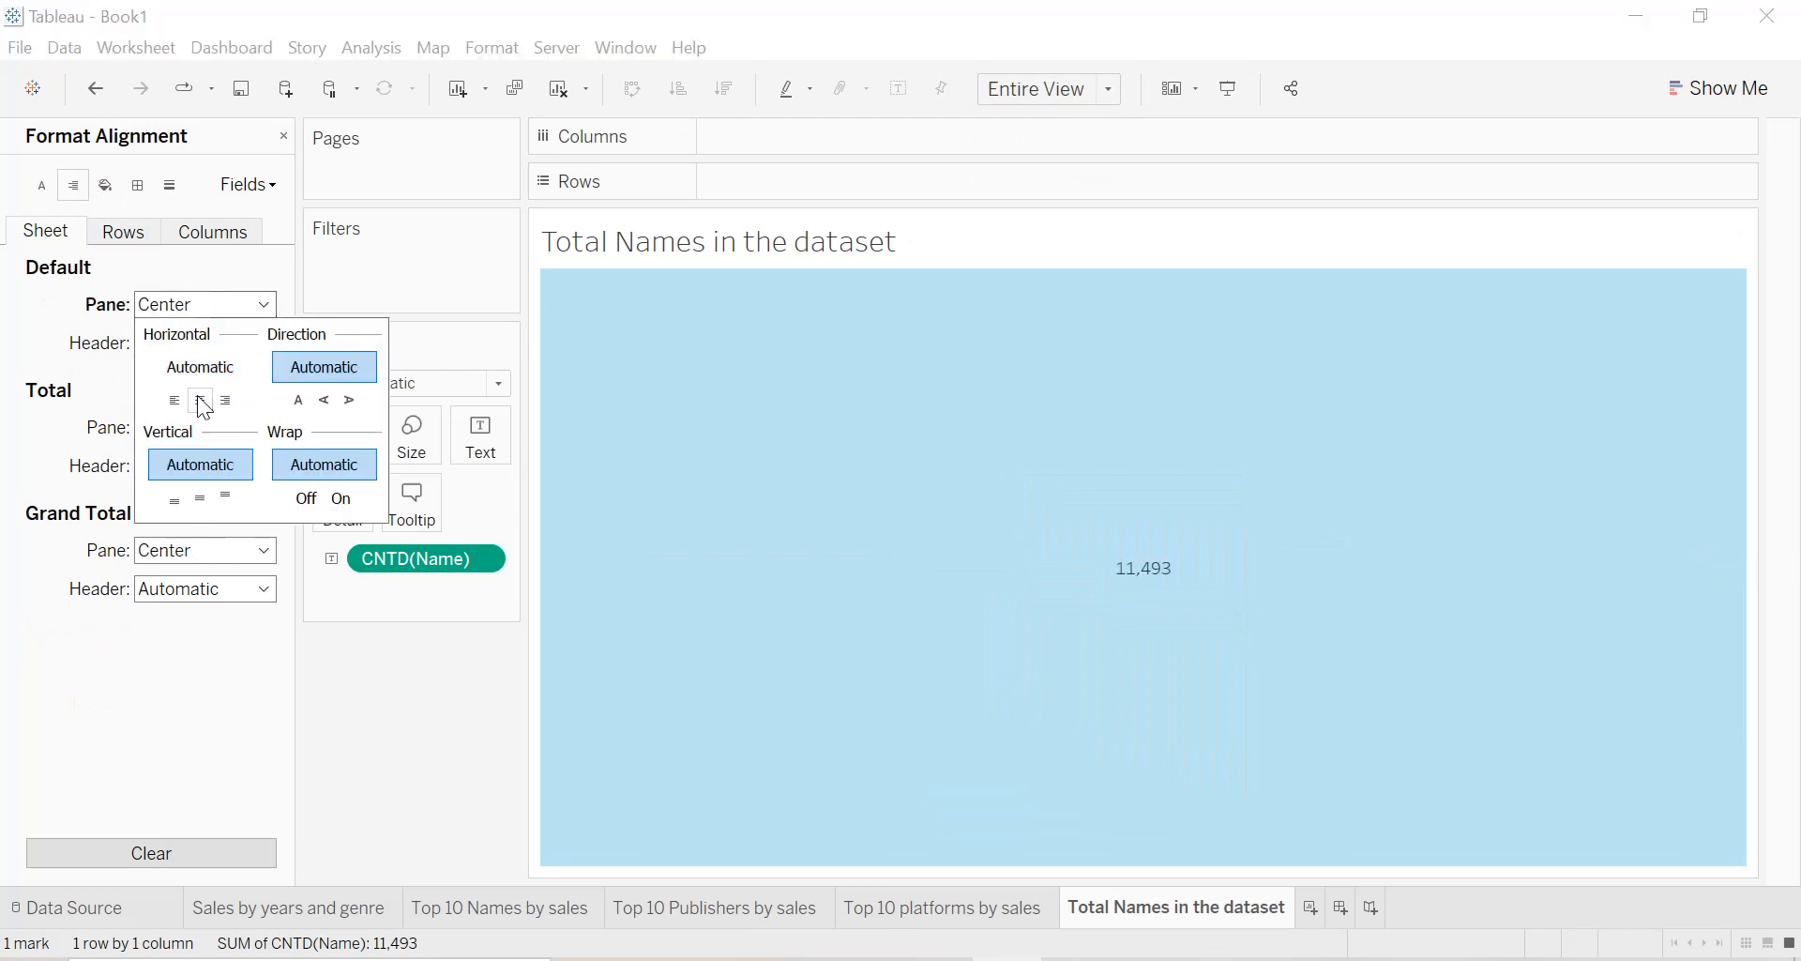
{"action": "left_click", "coordinate": [7, 328]}
Format the worksheet's default font as bold black.
{"action": "left_click", "coordinate": [42, 184]}
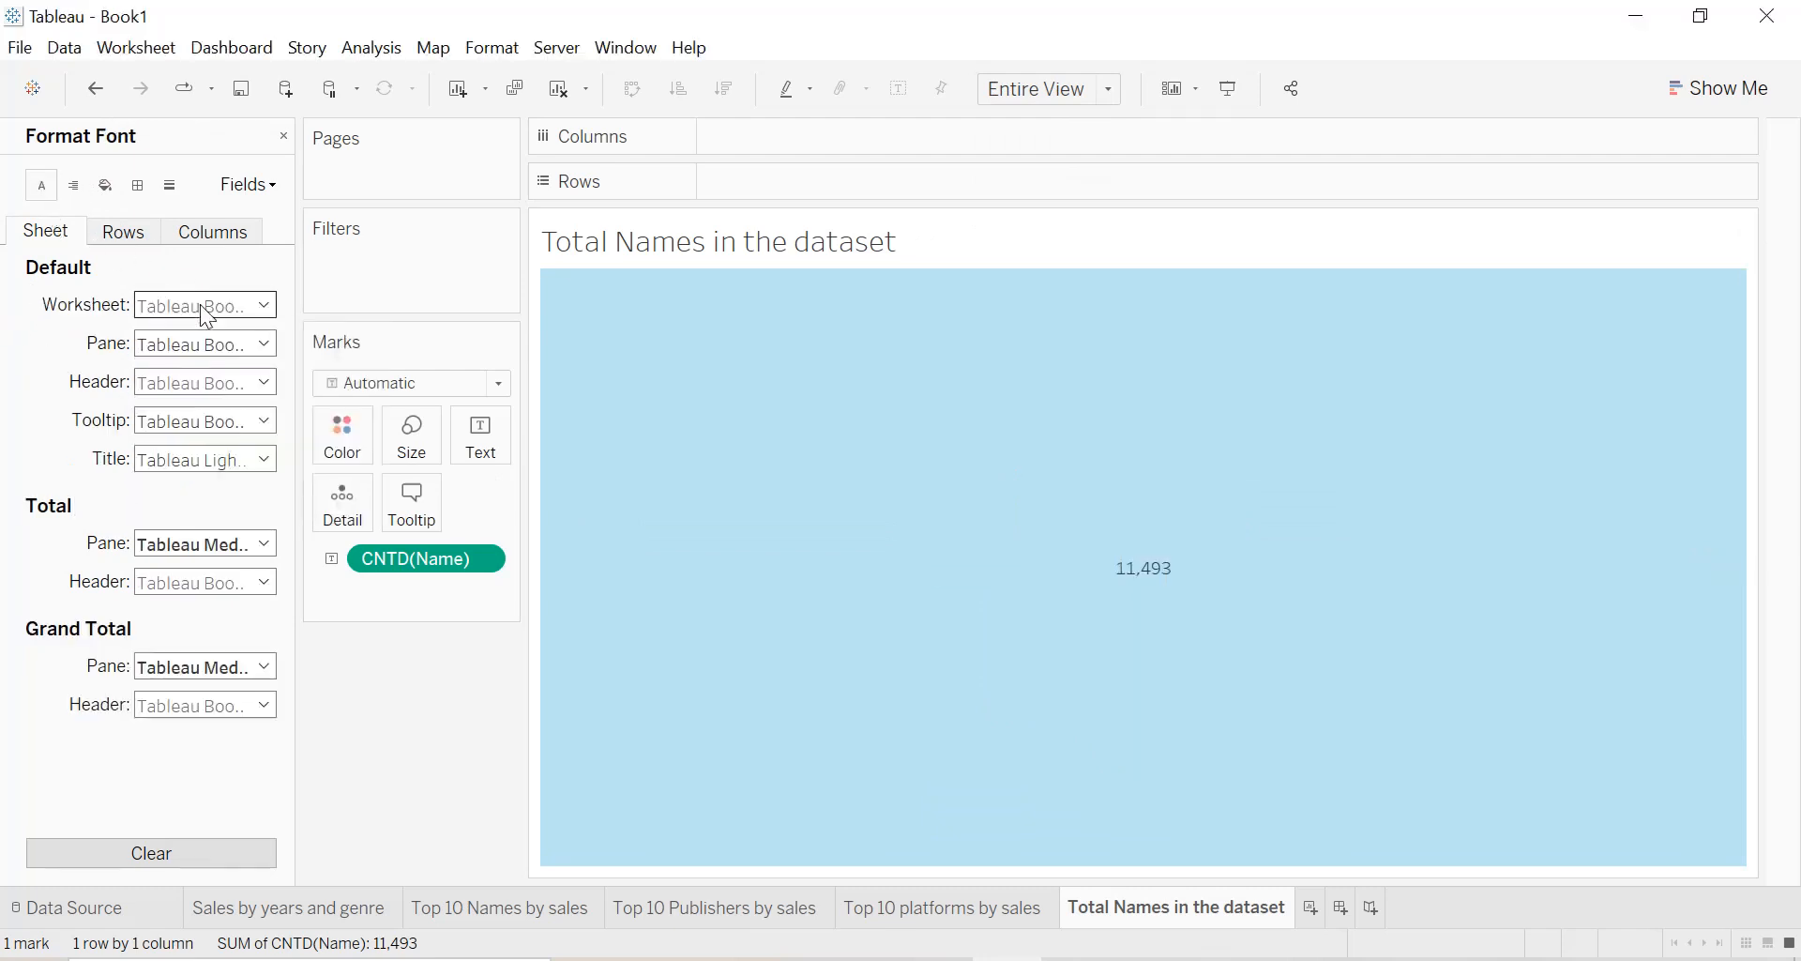
{"action": "left_click", "coordinate": [200, 305]}
{"action": "left_click", "coordinate": [152, 409]}
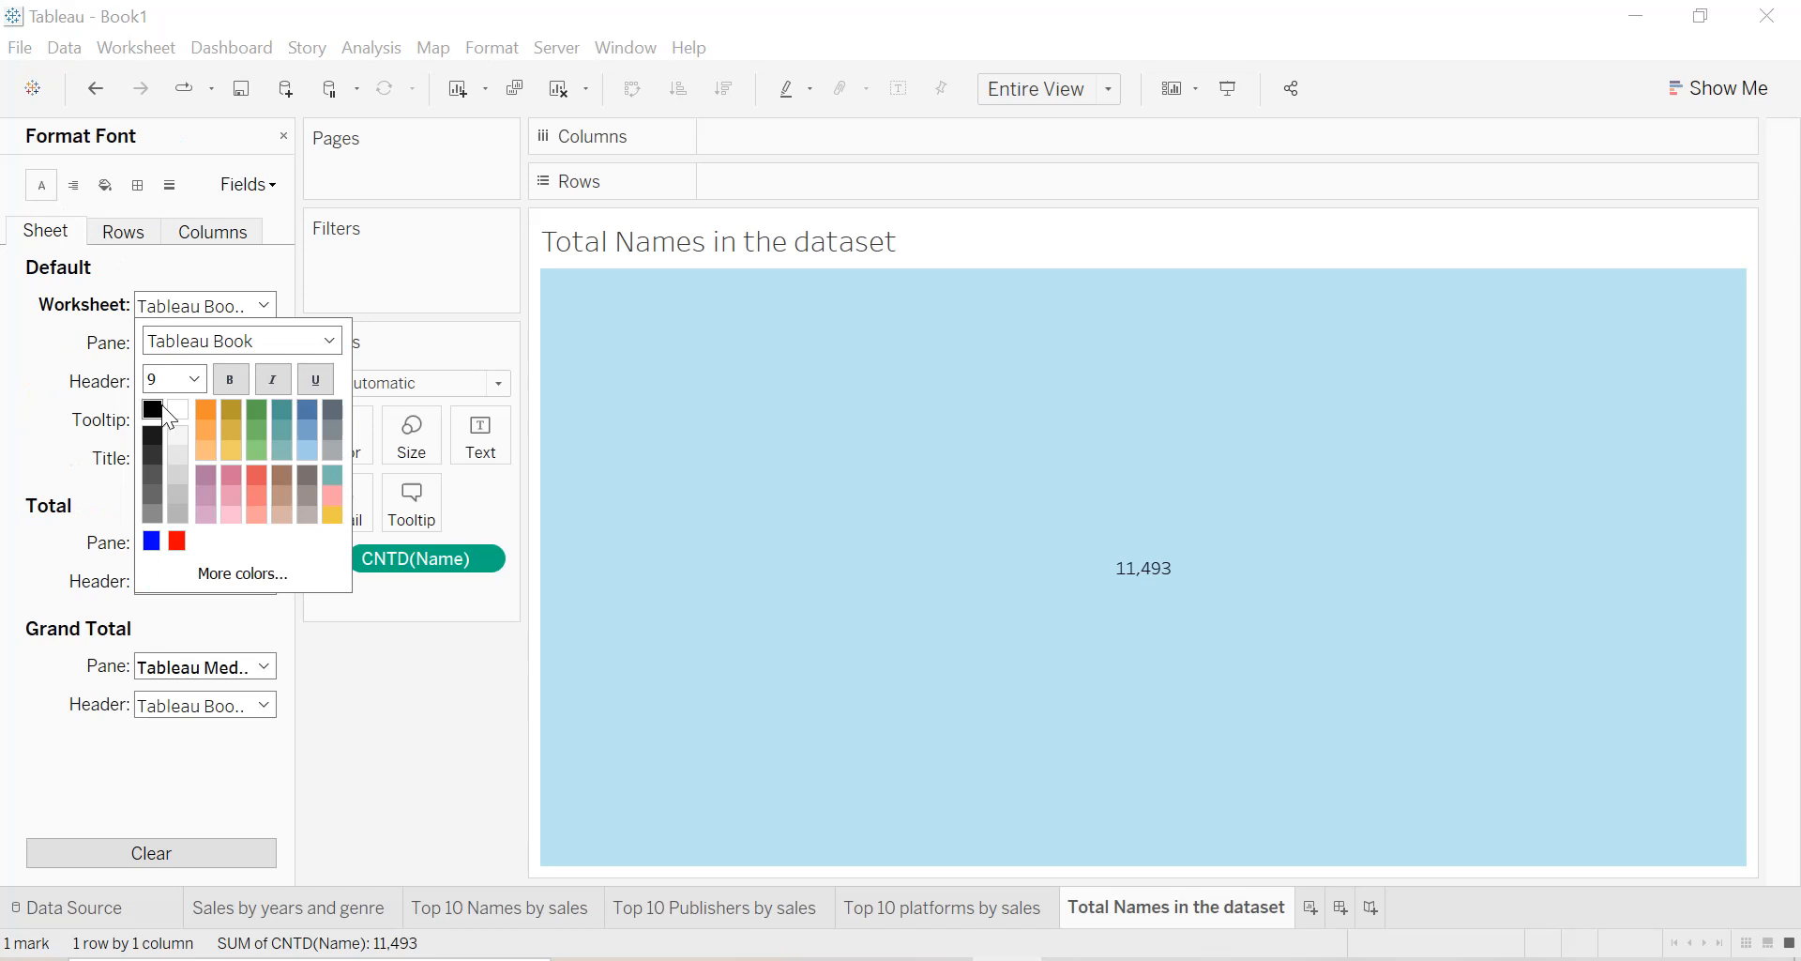
{"action": "left_click", "coordinate": [237, 378]}
{"action": "left_click", "coordinate": [193, 380]}
{"action": "left_click", "coordinate": [171, 436]}
{"action": "left_click", "coordinate": [89, 372]}
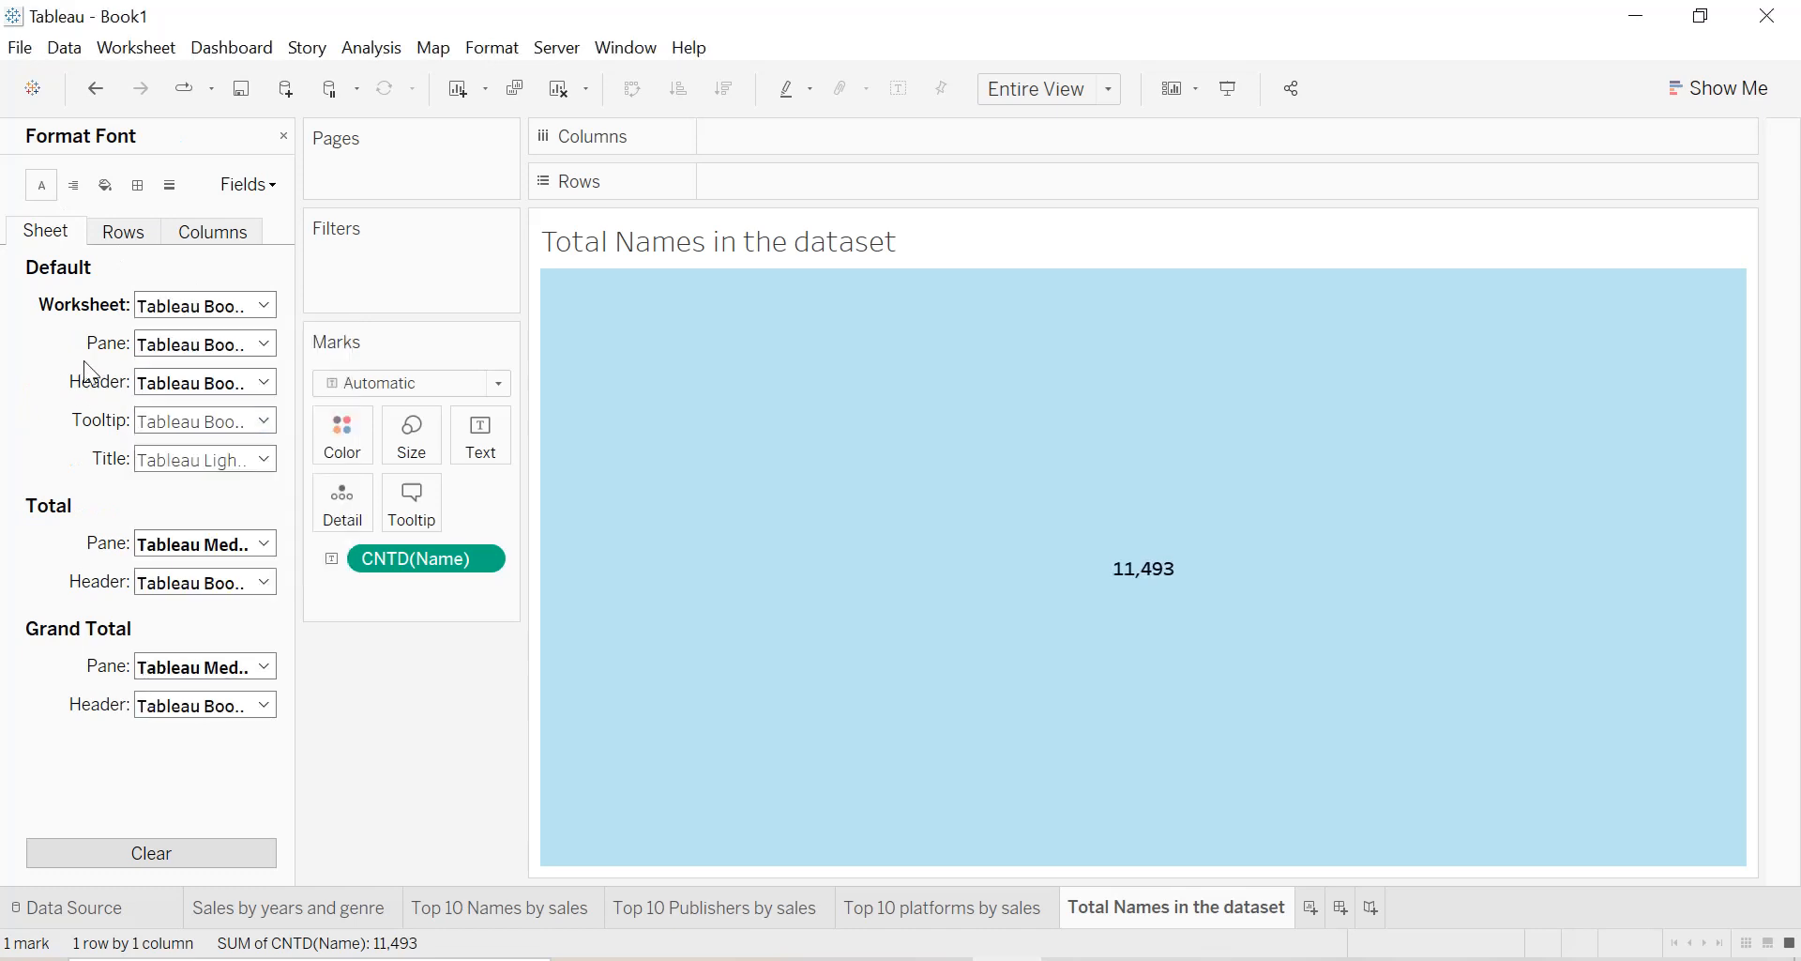
Center the sheet title and set its font size to 12.
{"action": "double_click", "coordinate": [802, 250]}
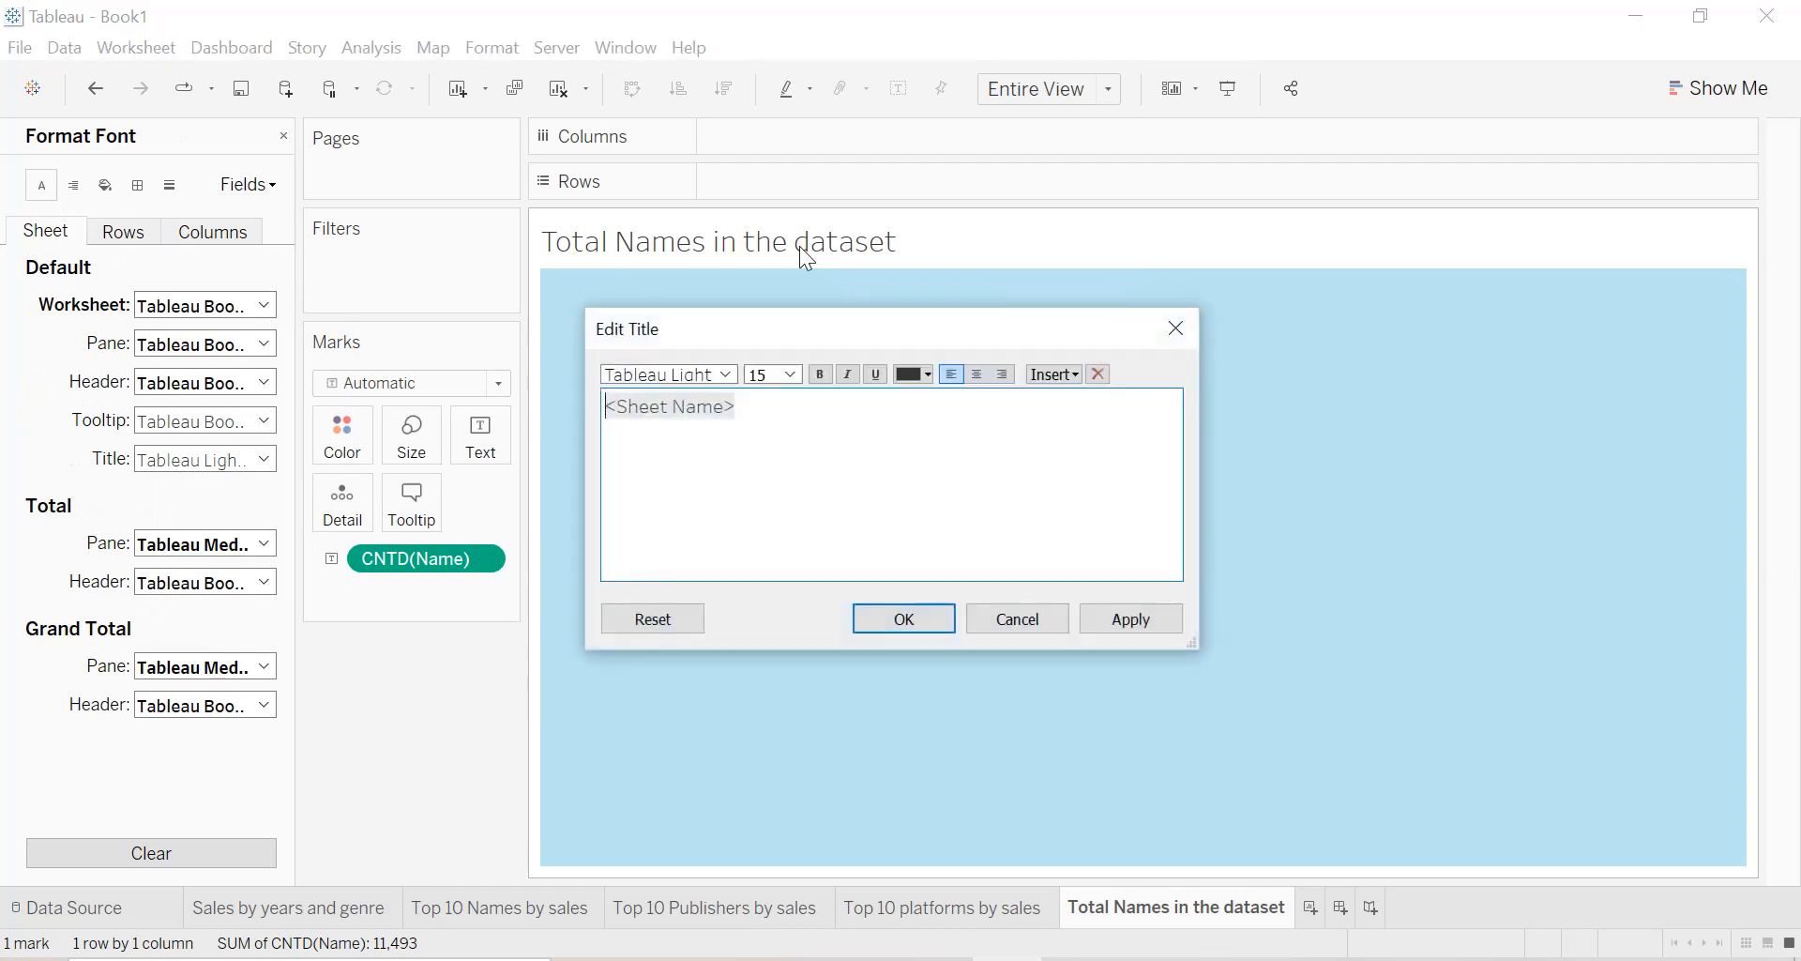
{"action": "key", "text": "ctrl+a"}
{"action": "left_click", "coordinate": [977, 374]}
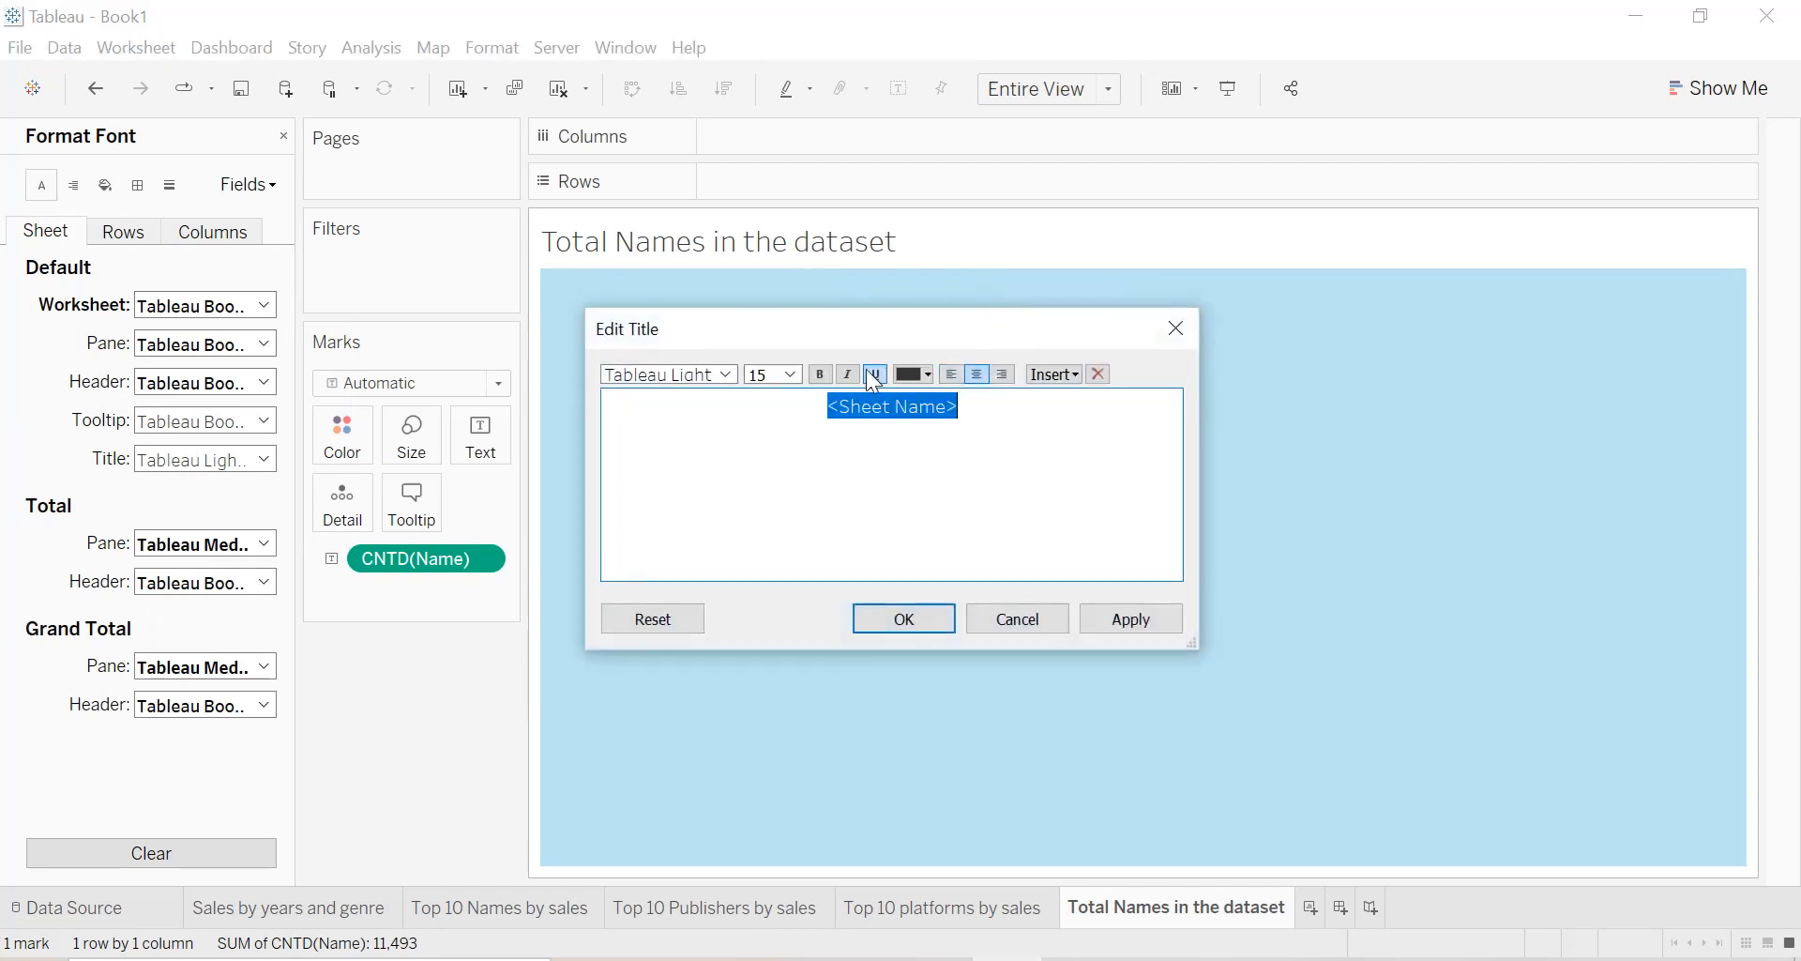
{"action": "left_click", "coordinate": [794, 373]}
{"action": "left_click", "coordinate": [776, 464]}
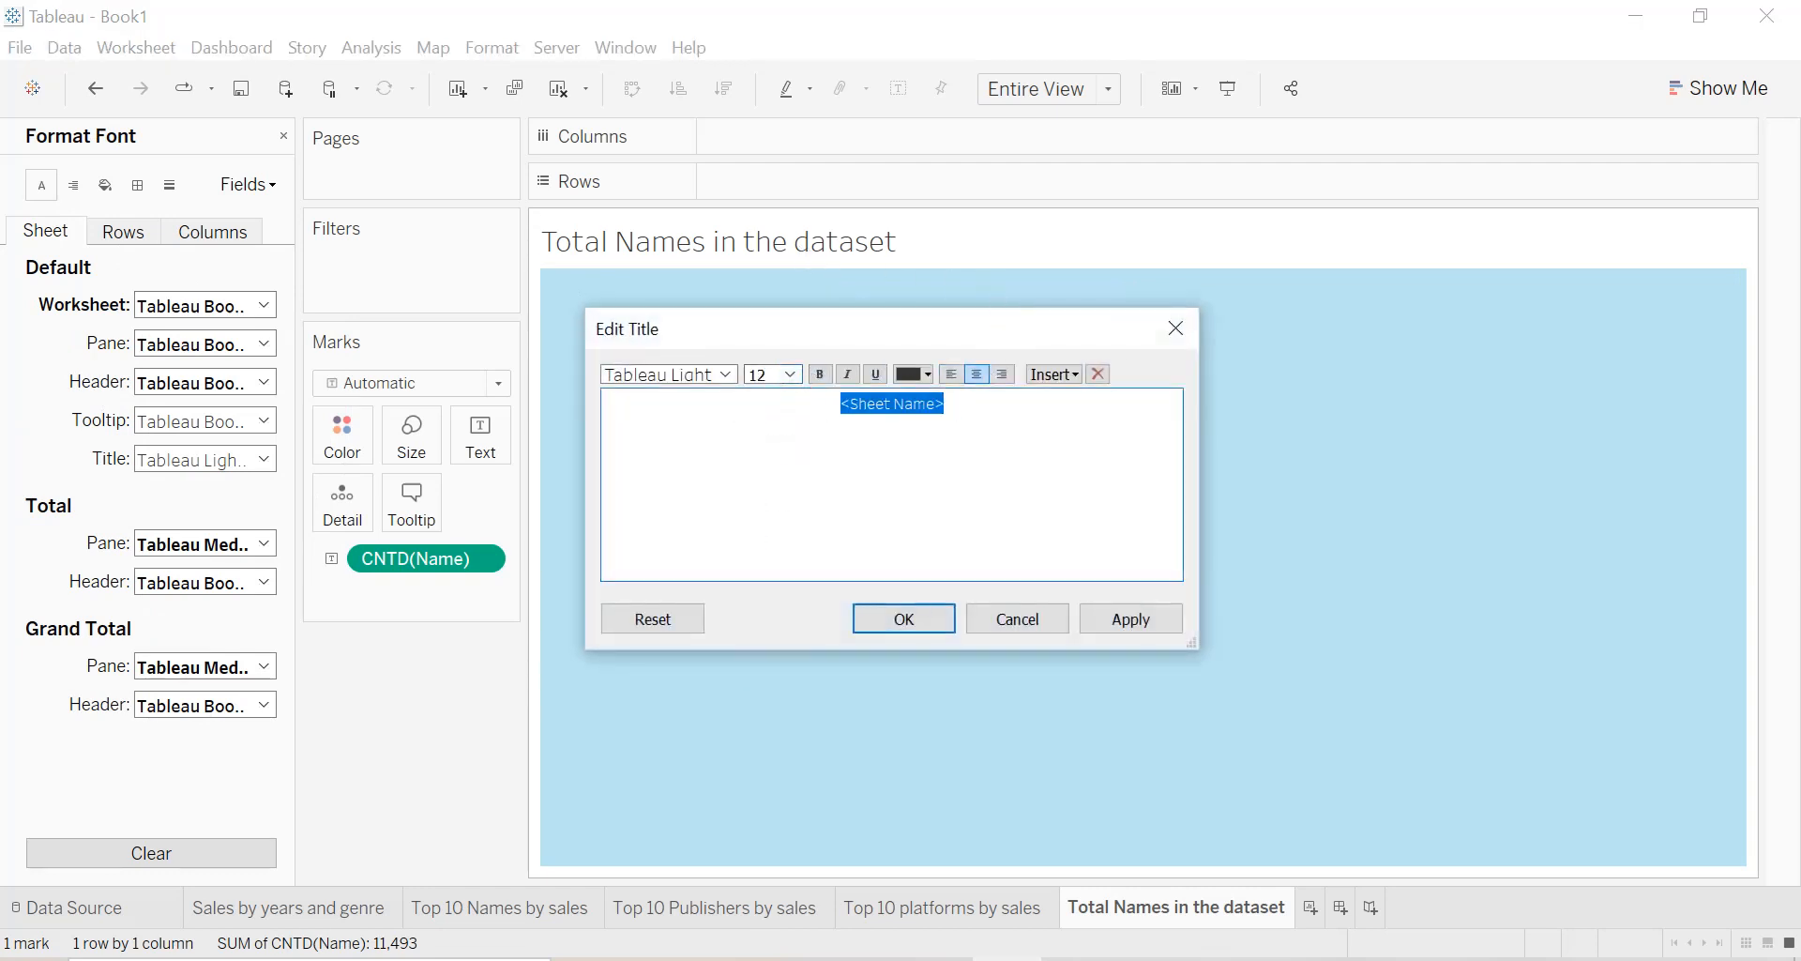
{"action": "left_click", "coordinate": [915, 373]}
{"action": "left_click", "coordinate": [907, 392]}
{"action": "left_click", "coordinate": [1136, 622]}
{"action": "left_click", "coordinate": [904, 618]}
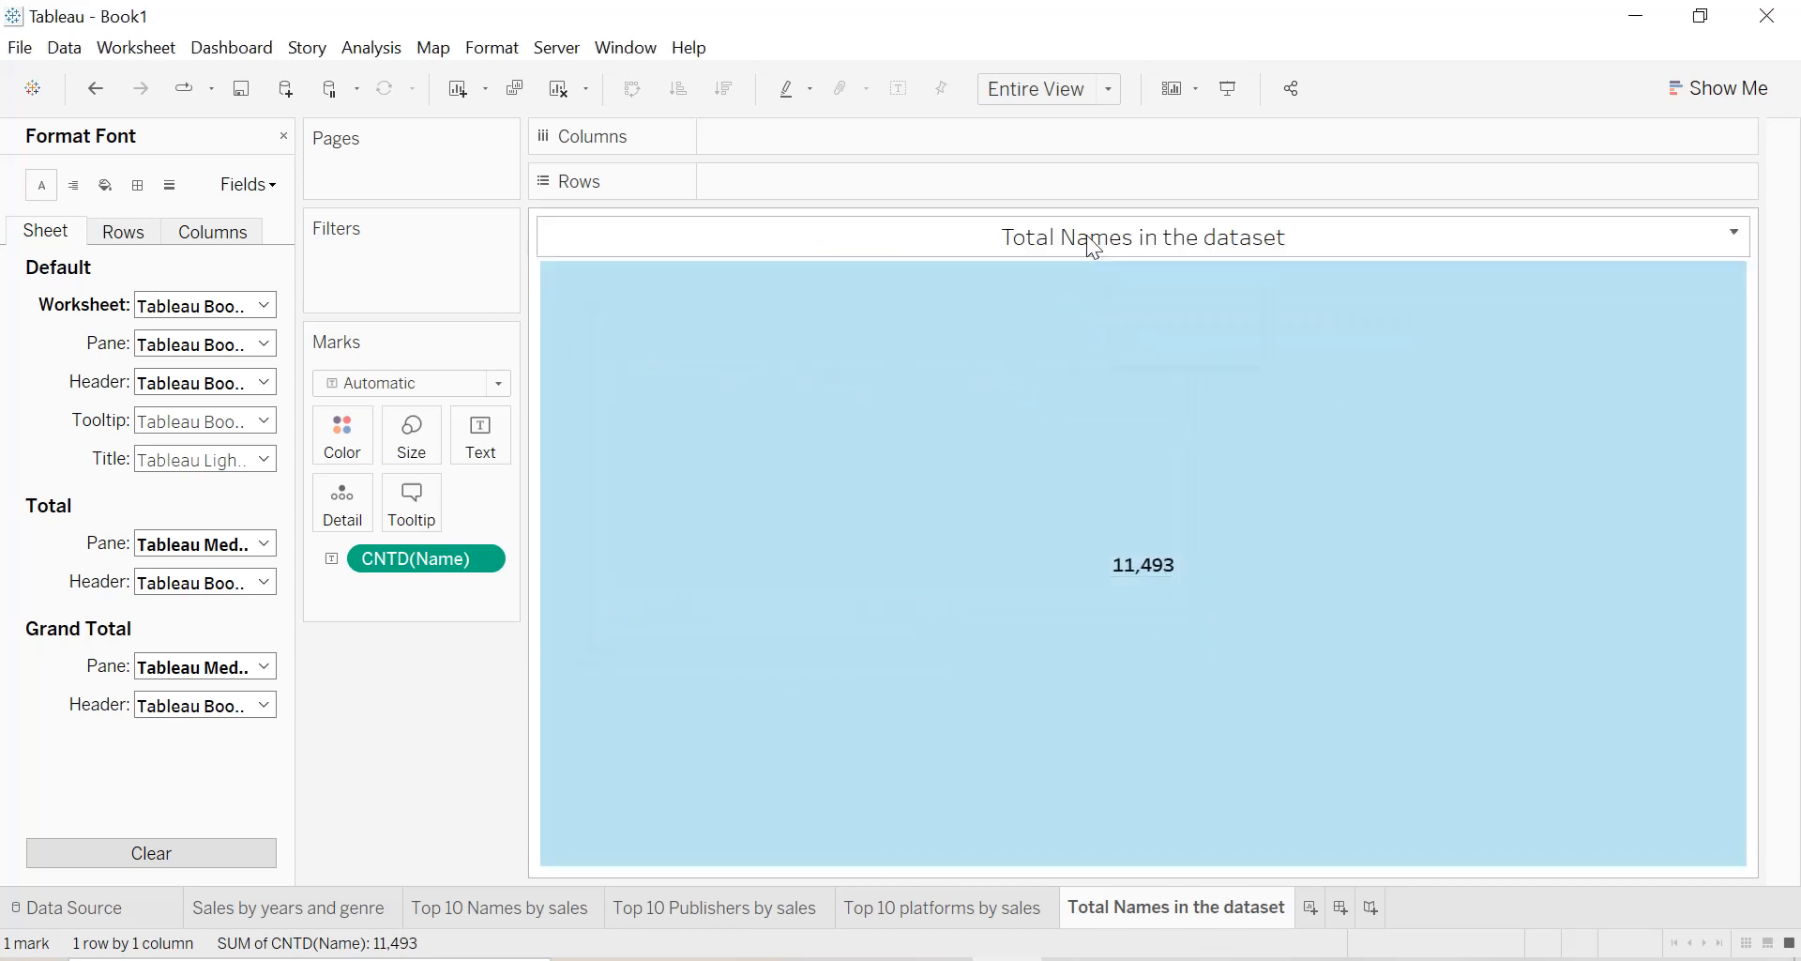
Give the sheet title a light beige shading, then close the formatting options and collapse the data fields list.
{"action": "right_click", "coordinate": [1094, 247]}
{"action": "left_click", "coordinate": [1141, 345]}
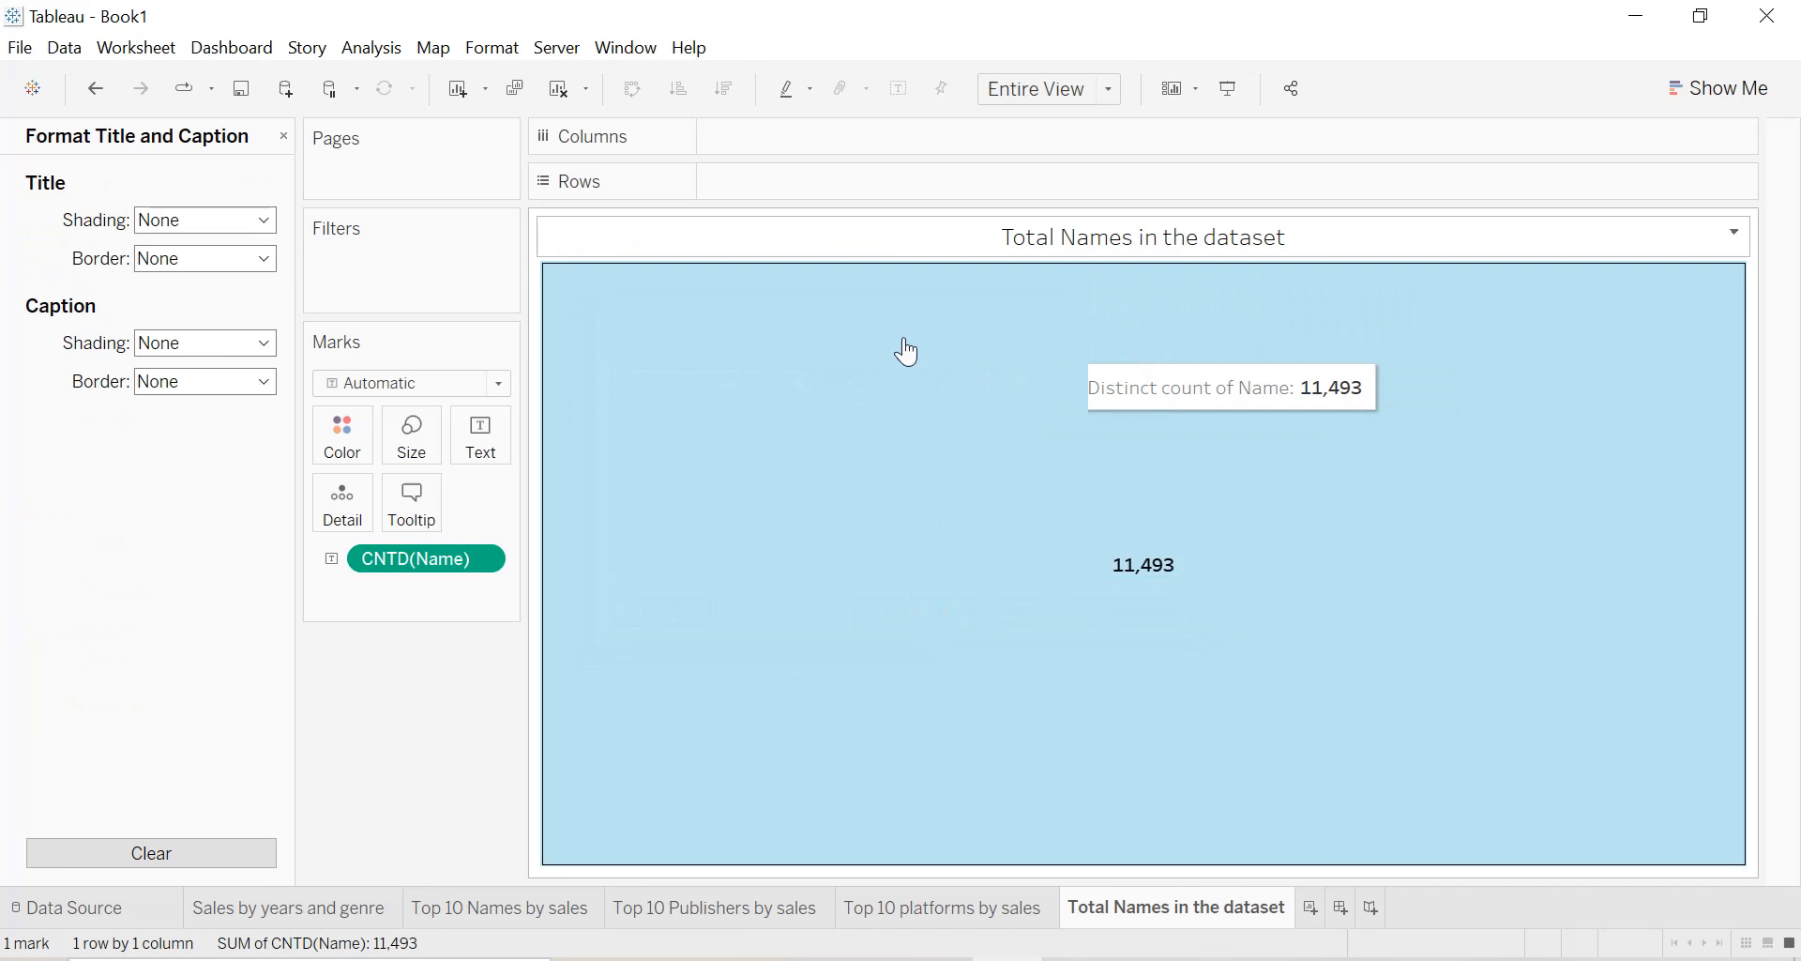
{"action": "left_click", "coordinate": [216, 224]}
{"action": "left_click", "coordinate": [239, 276]}
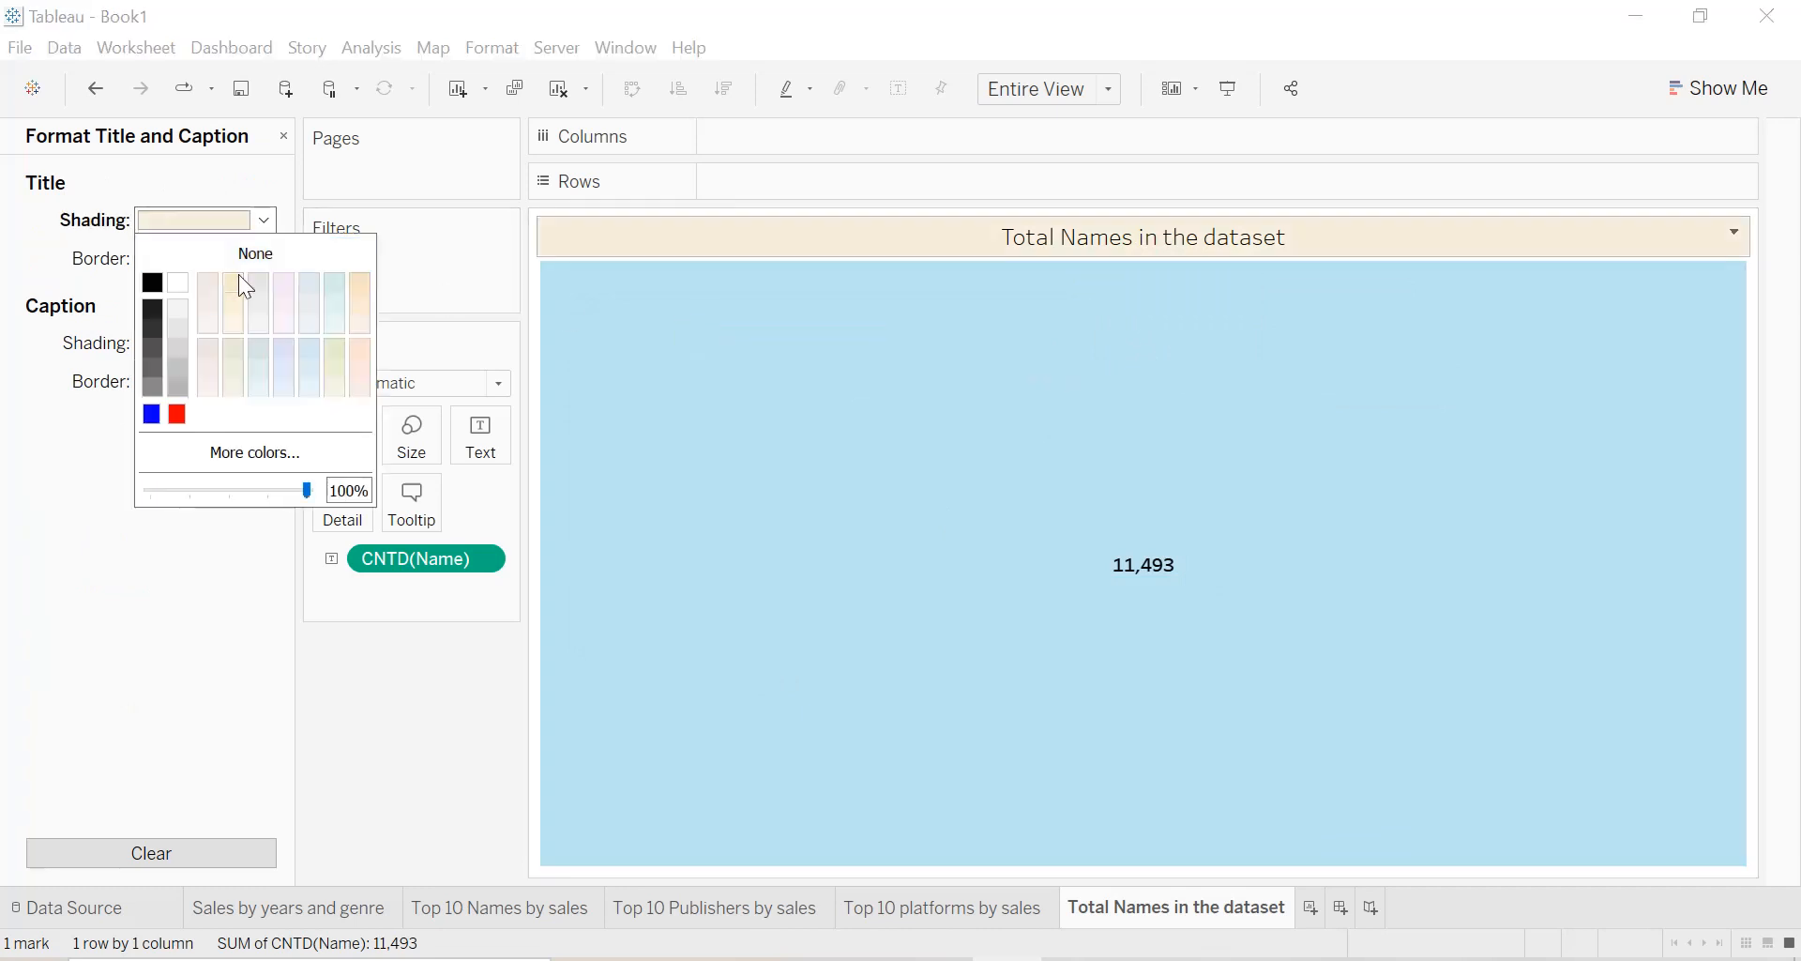
{"action": "left_click", "coordinate": [856, 298]}
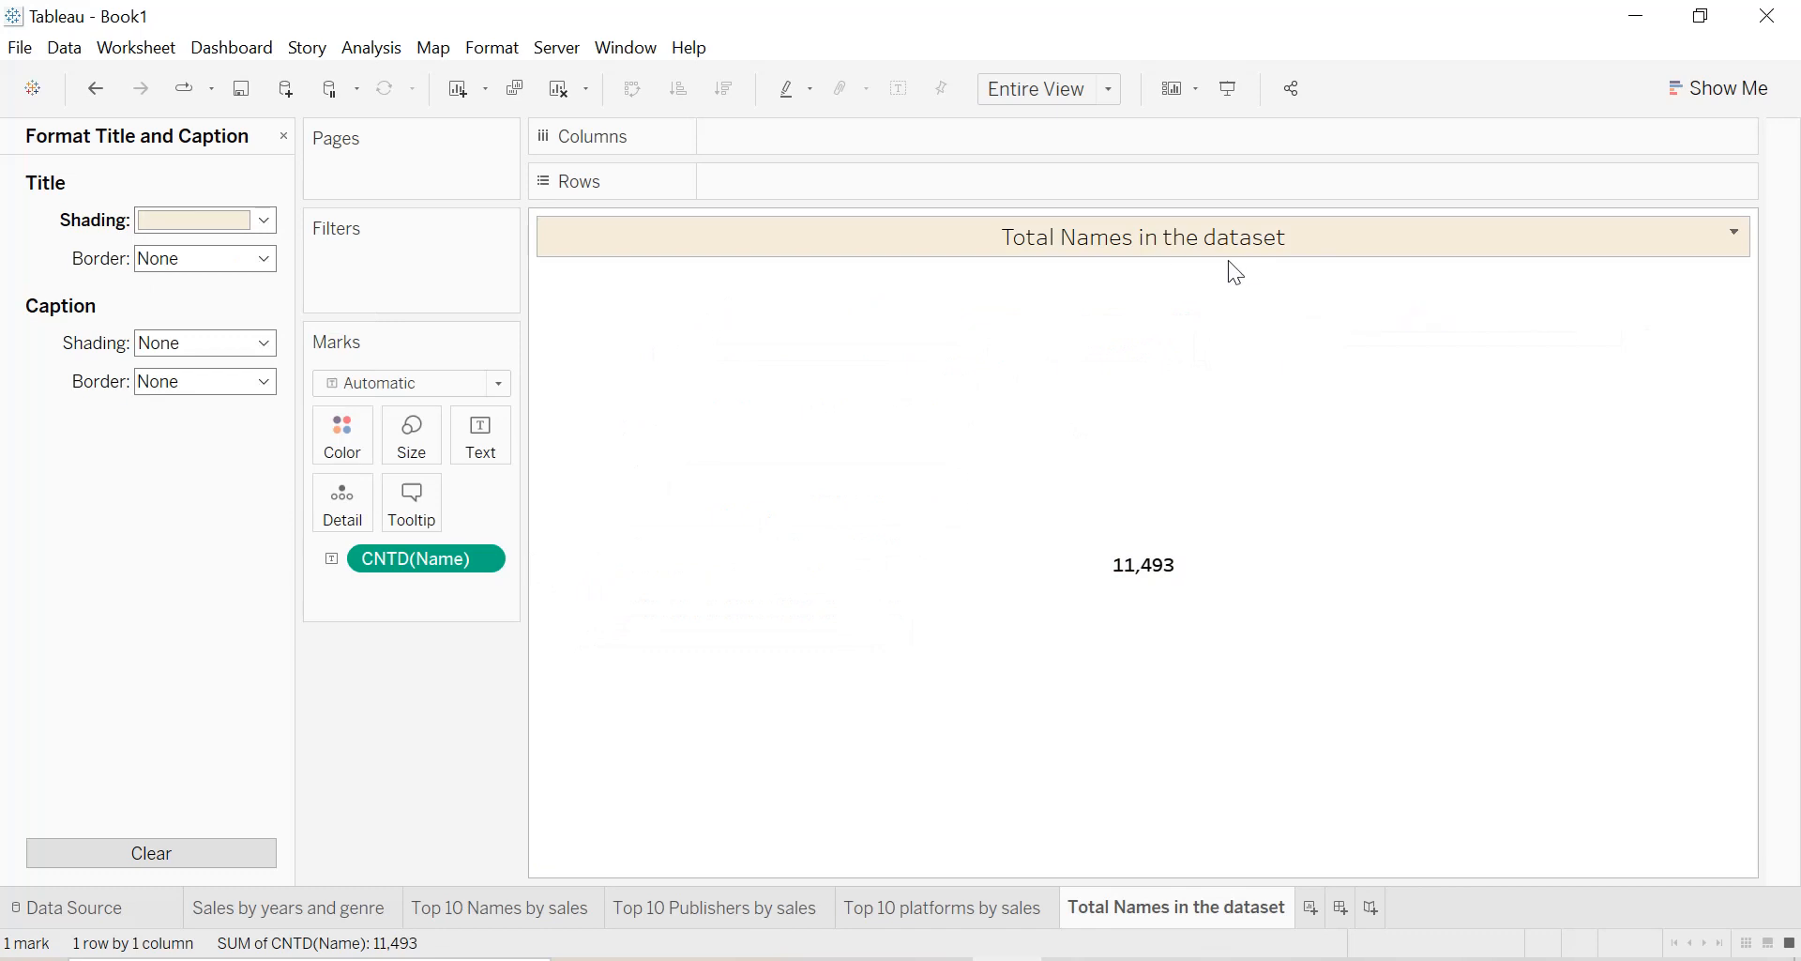
{"action": "left_click", "coordinate": [285, 137]}
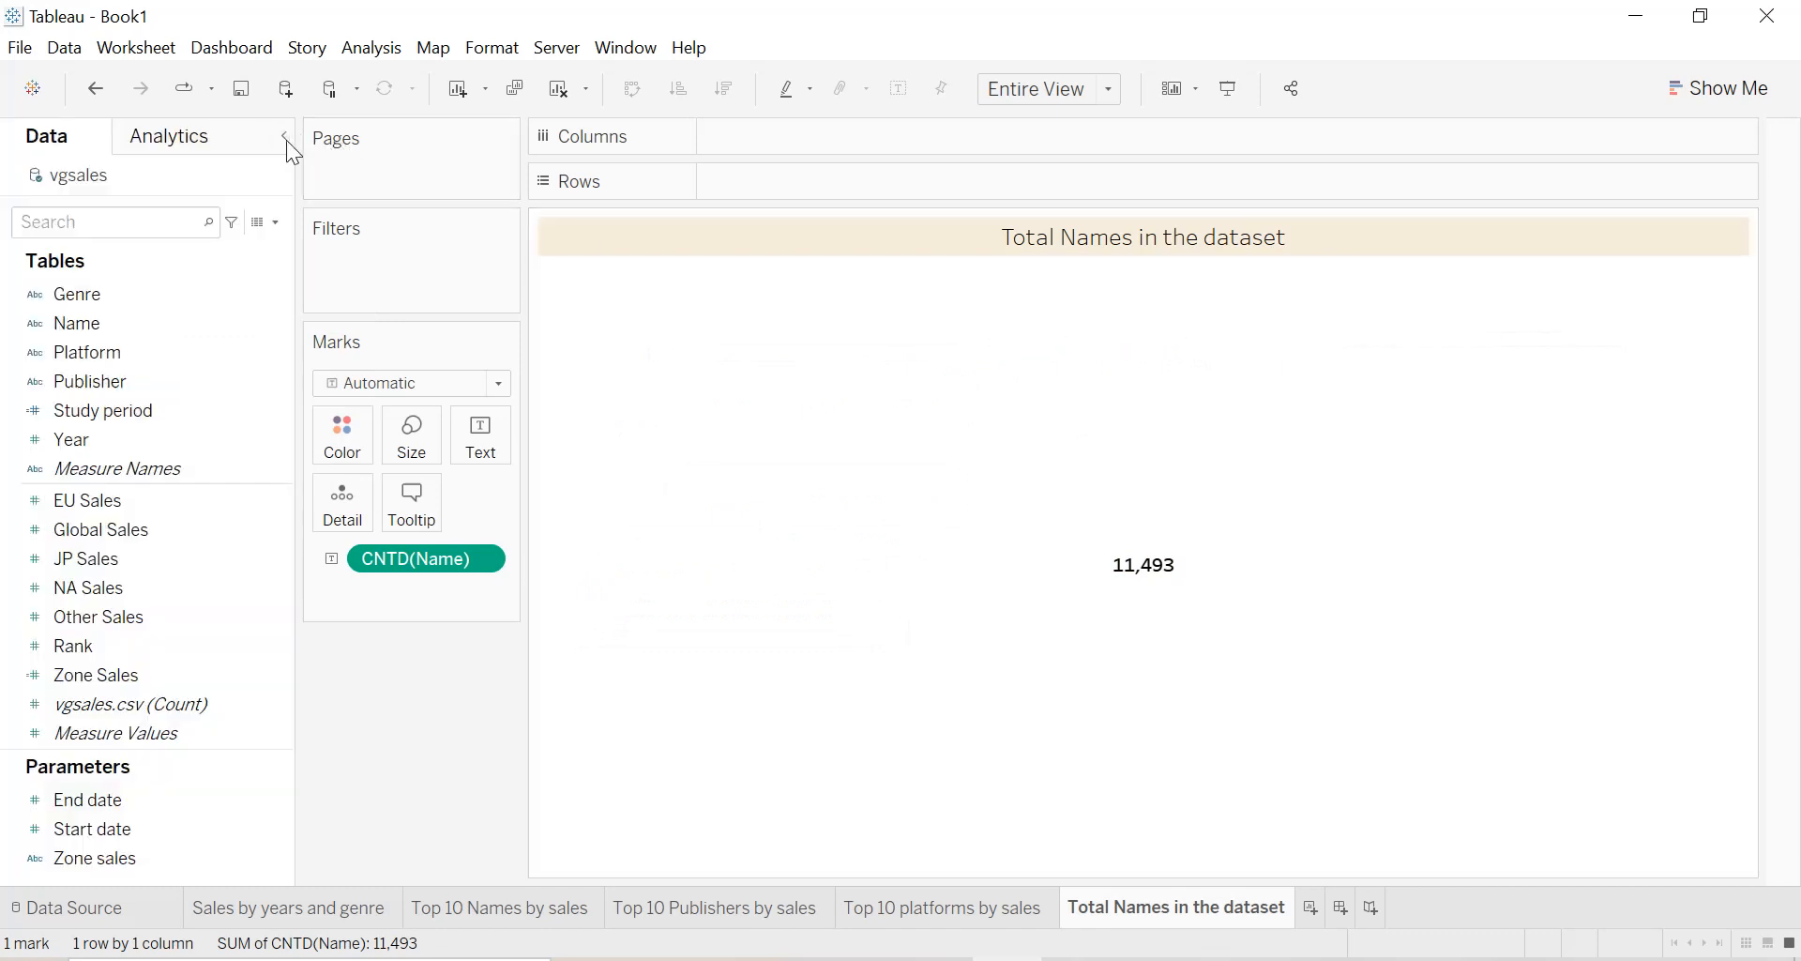
{"action": "left_click", "coordinate": [285, 137]}
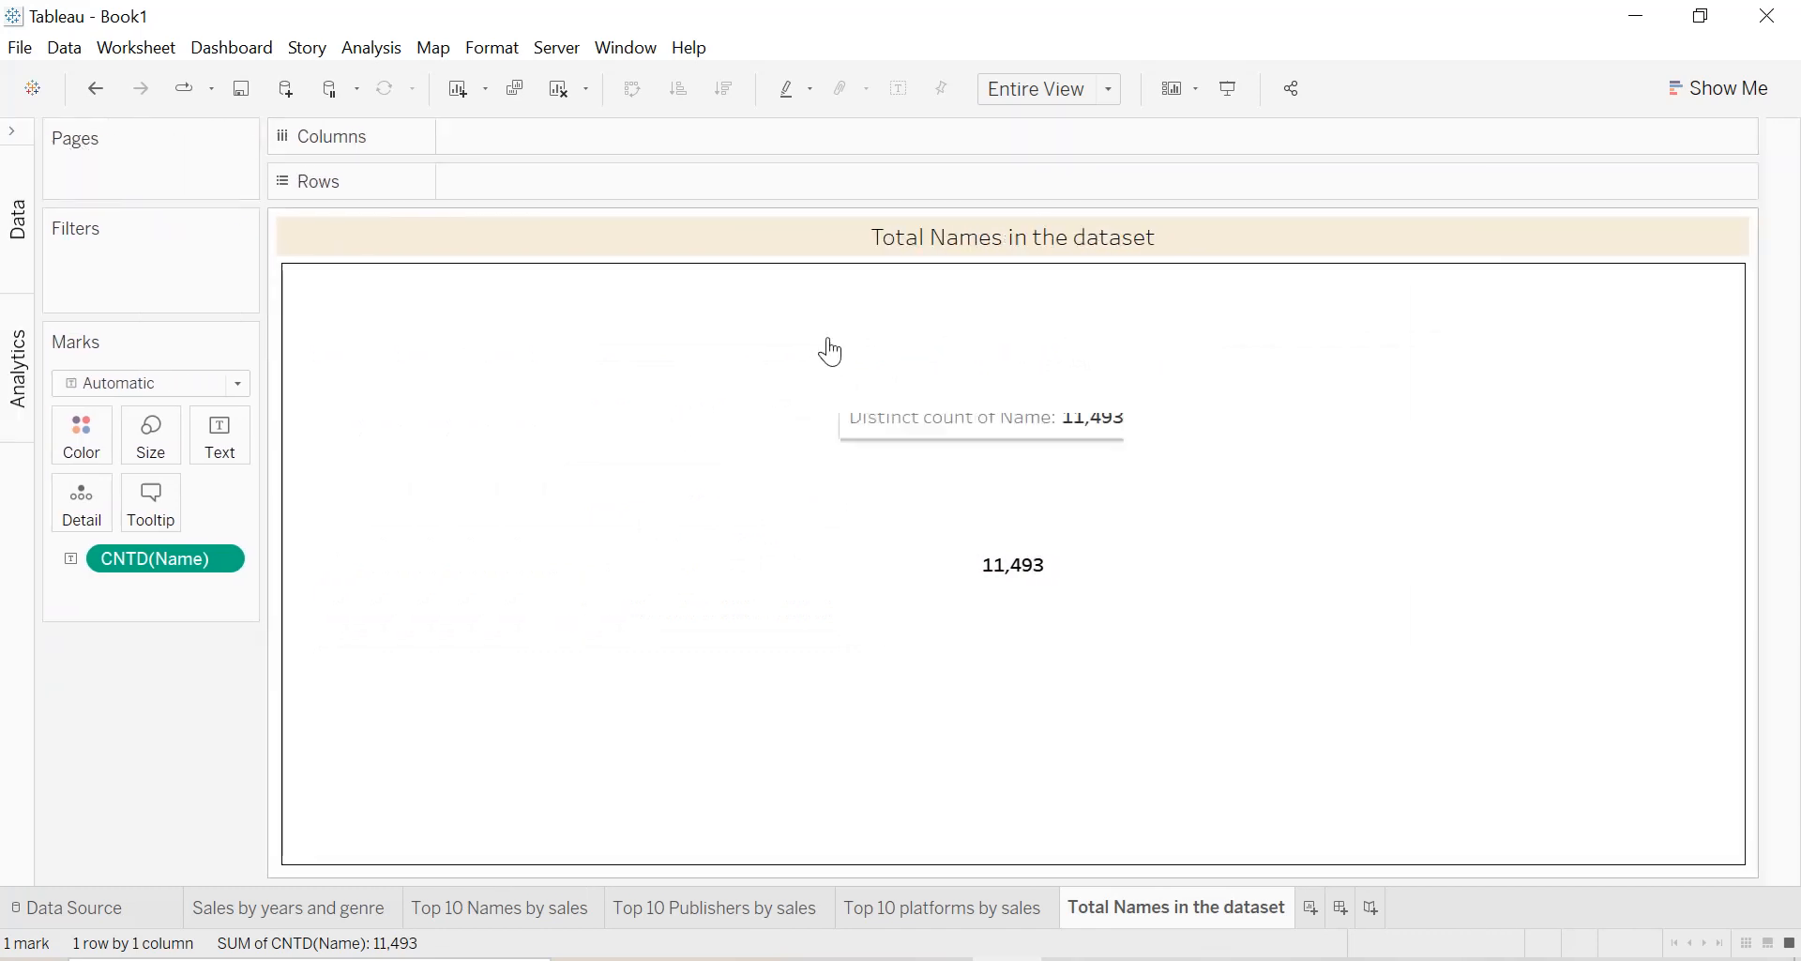
Duplicate the Total Names in the dataset sheet and replace its text field with the distinct count of Platform.
{"action": "right_click", "coordinate": [1144, 912]}
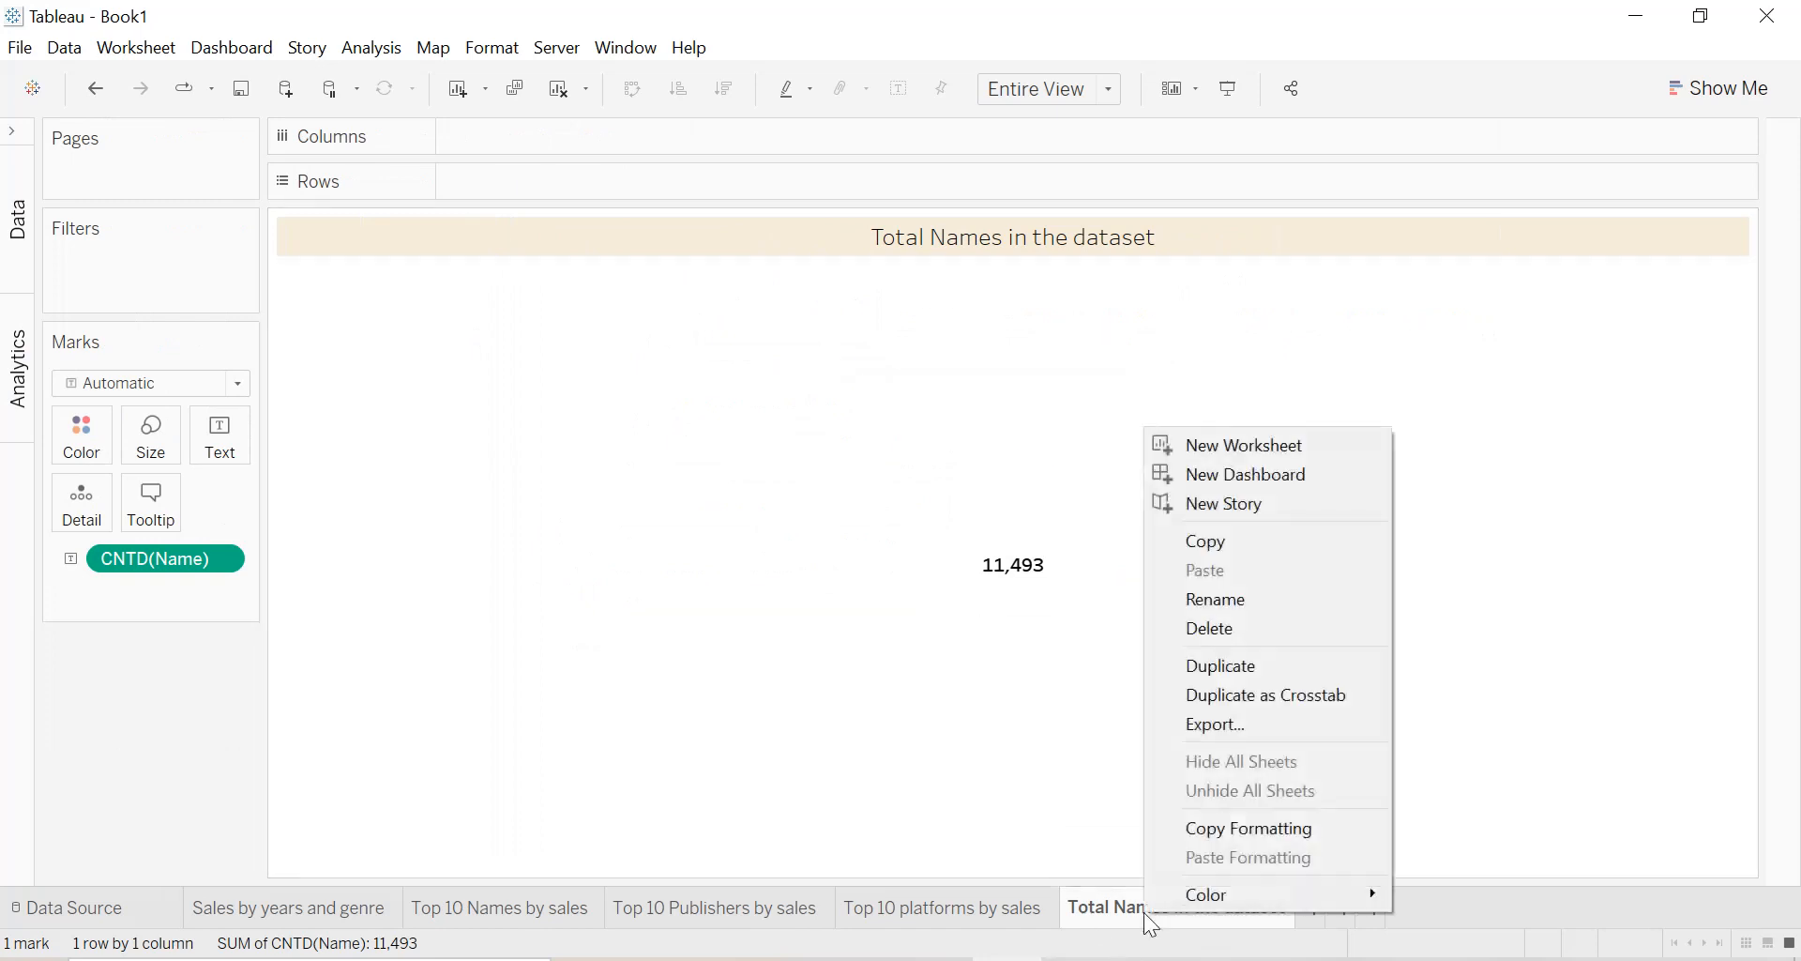
{"action": "left_click", "coordinate": [1215, 666]}
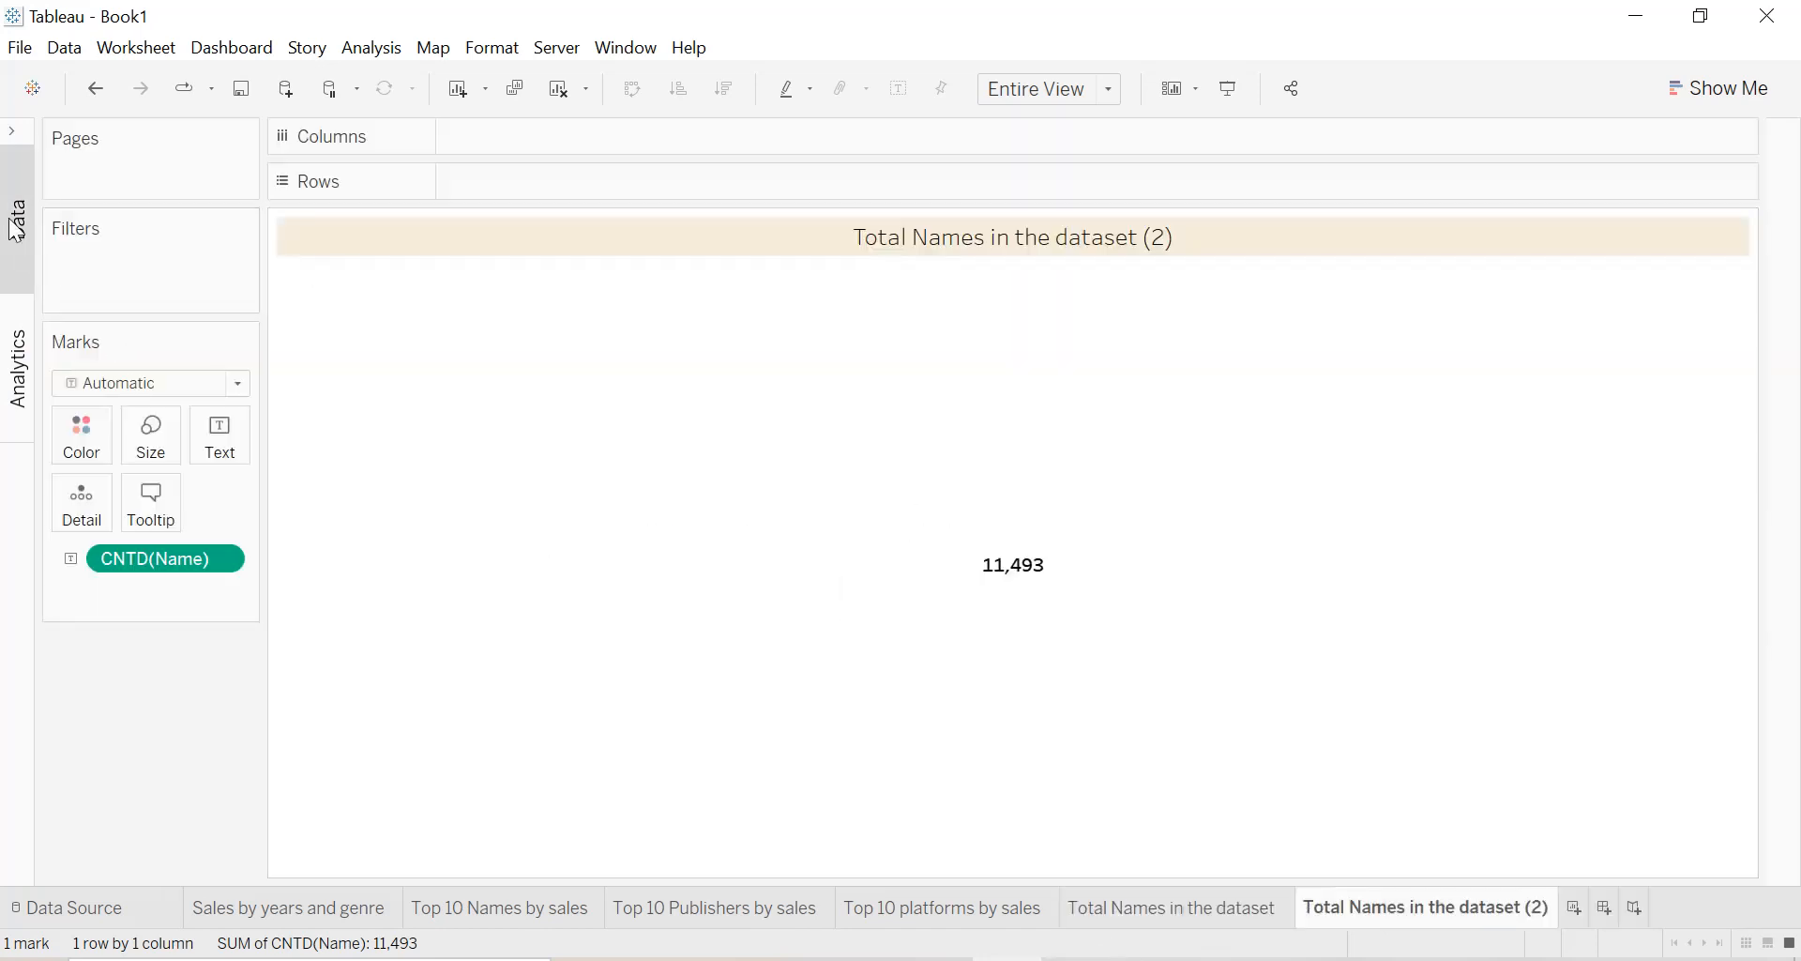
{"action": "left_click", "coordinate": [19, 134]}
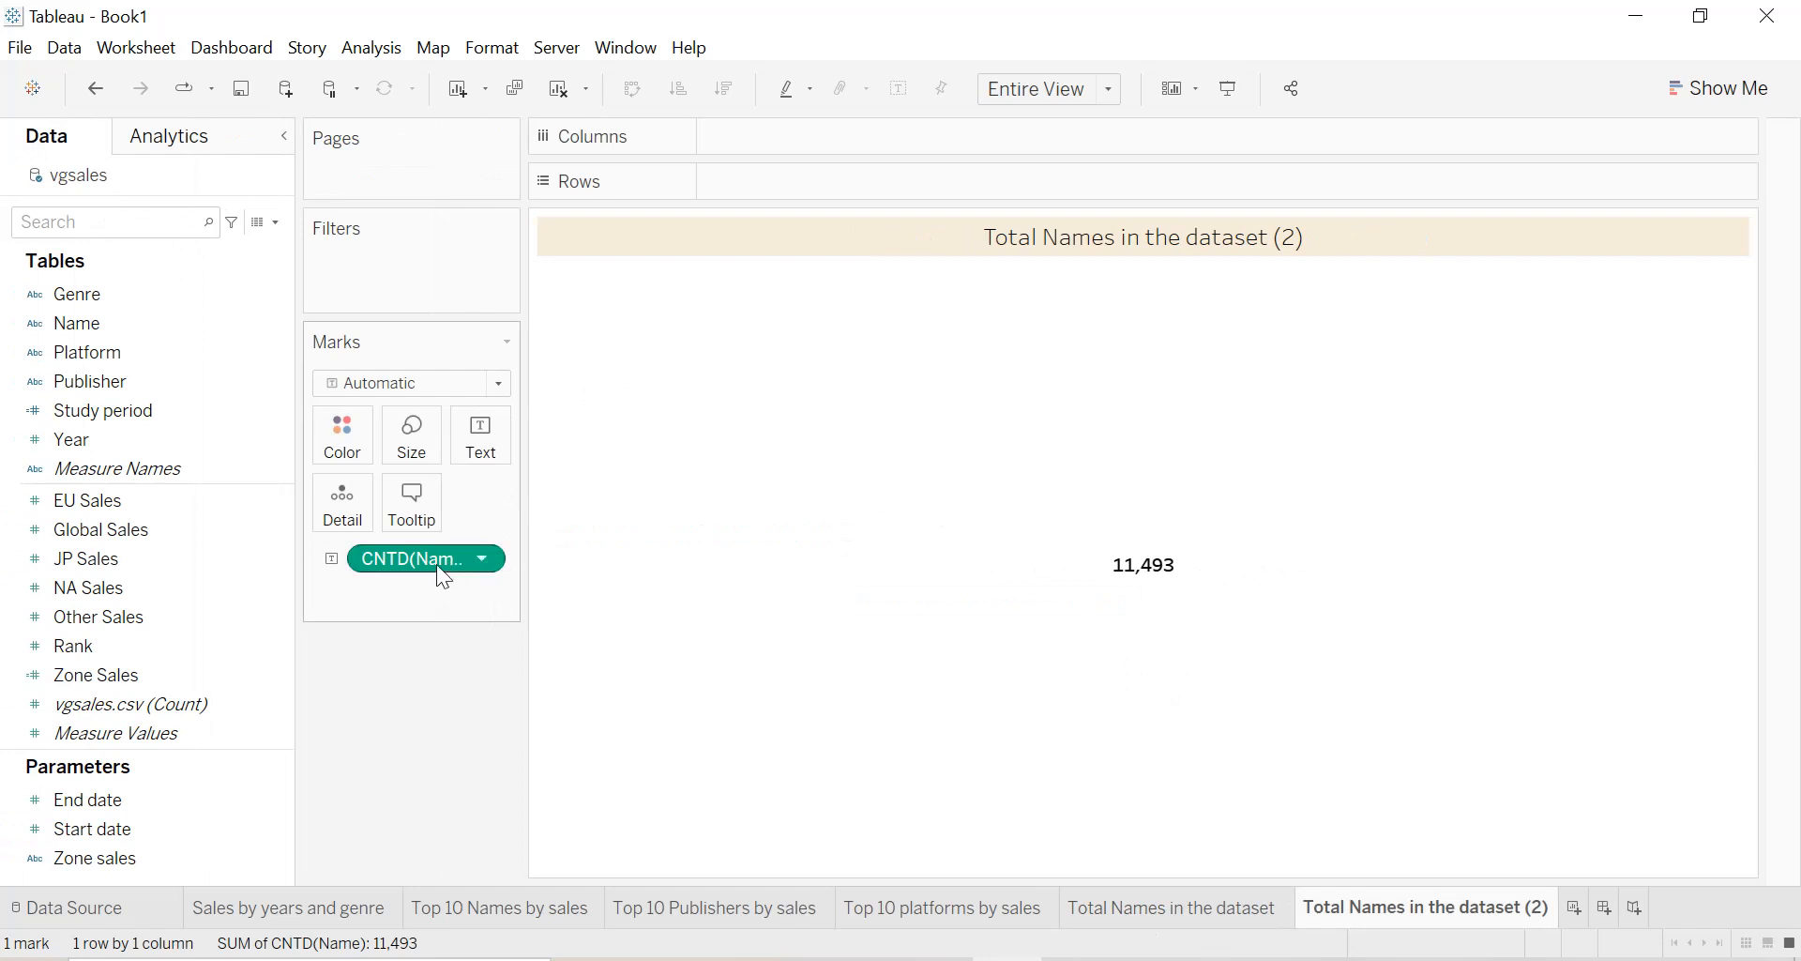
{"action": "left_click_drag", "start_coordinate": [436, 572], "coordinate": [175, 566]}
{"action": "left_click_drag", "start_coordinate": [92, 355], "coordinate": [470, 454]}
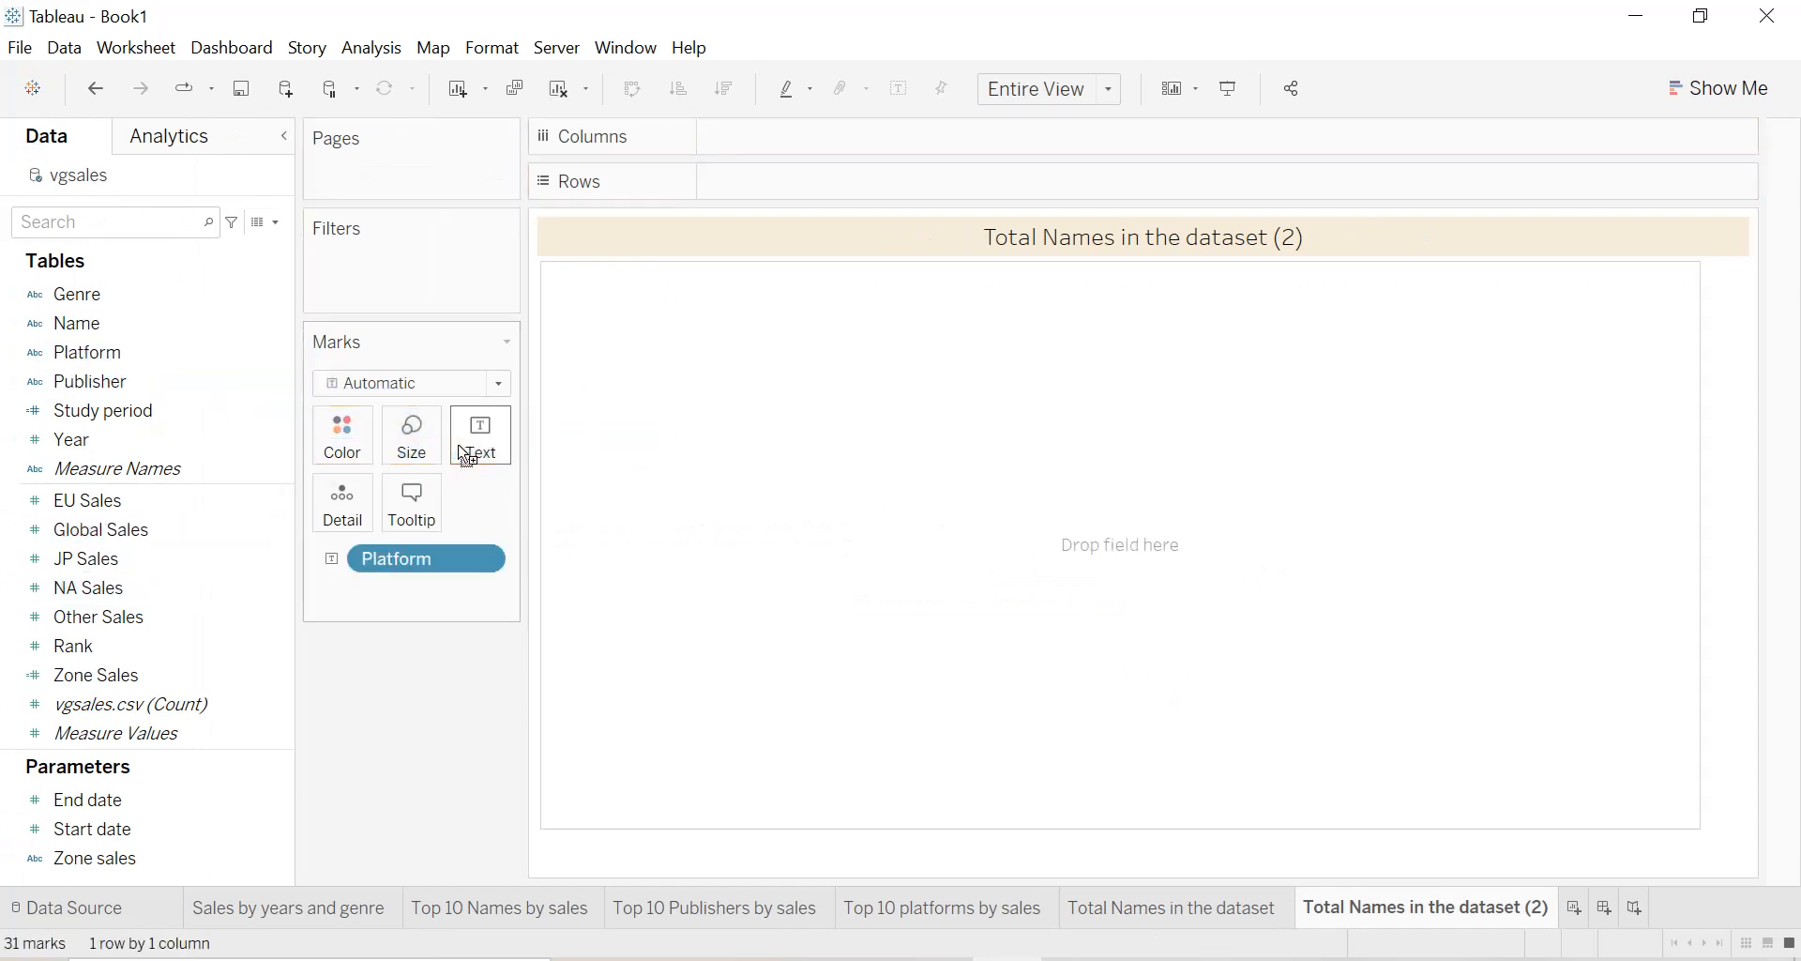
{"action": "left_click", "coordinate": [490, 558]}
{"action": "mouse_move", "coordinate": [475, 906]}
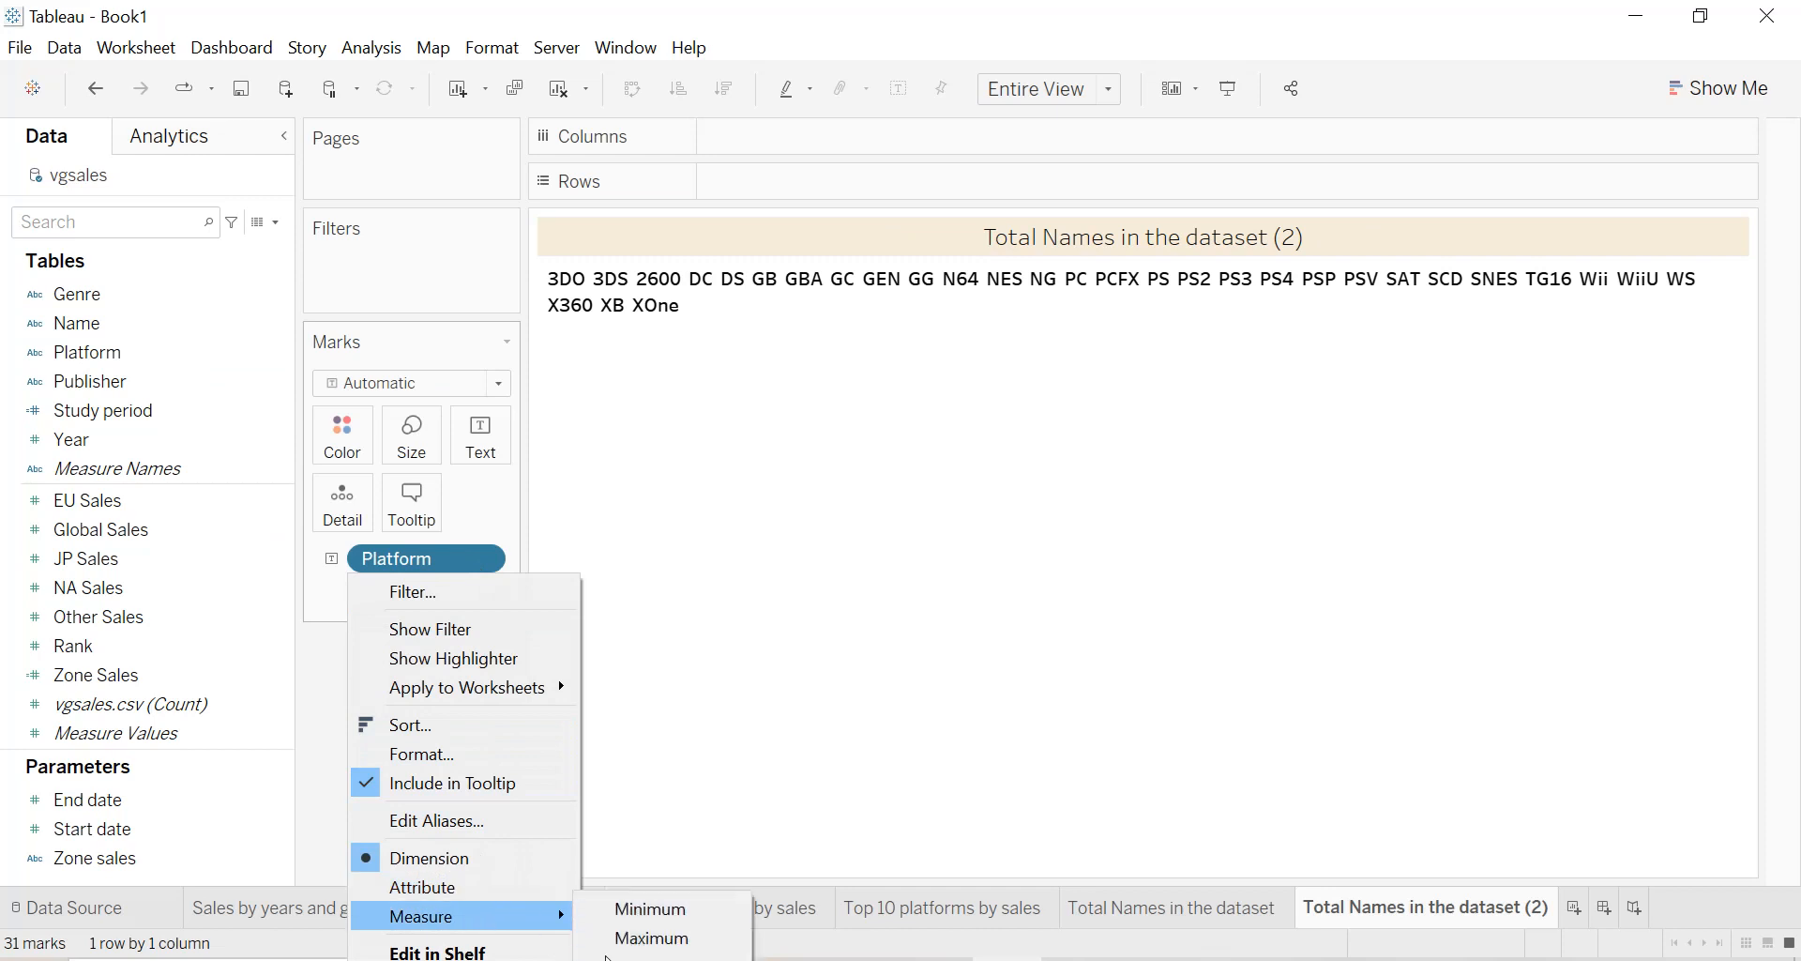
{"action": "left_click", "coordinate": [657, 955]}
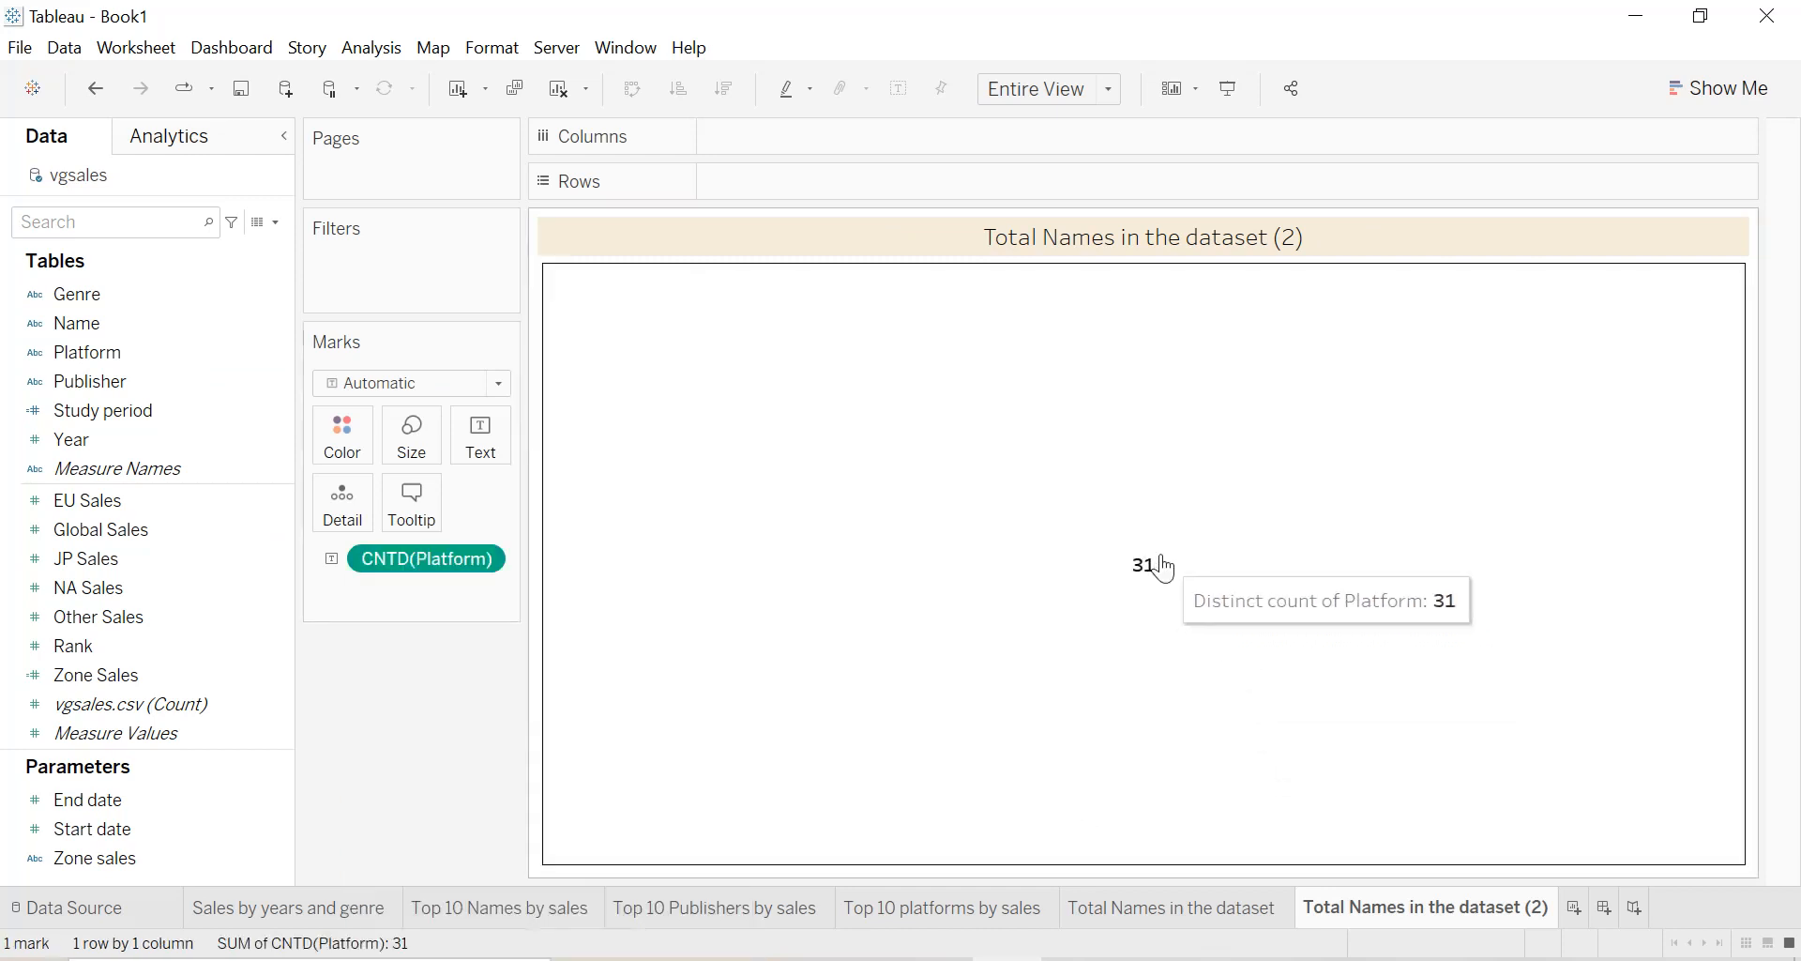
Rename the duplicated sheet as "Total Platforms in the dataset".
{"action": "double_click", "coordinate": [1394, 908]}
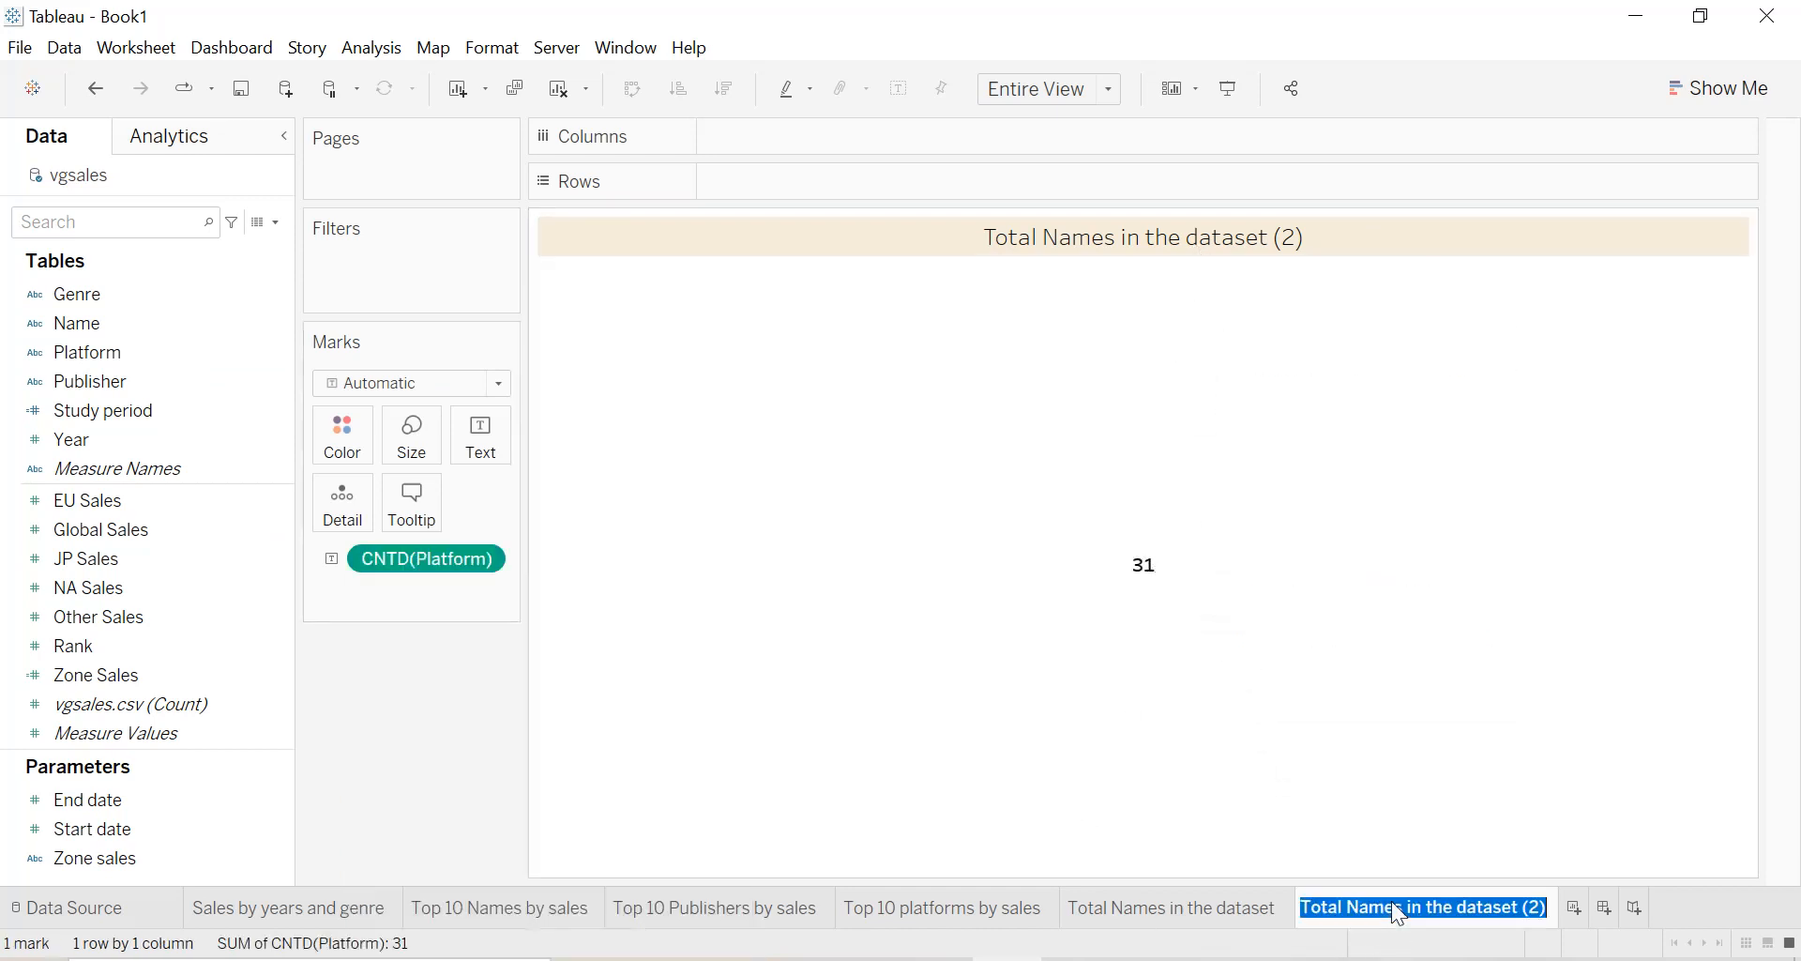
{"action": "key", "text": "End"}
{"action": "key", "text": "BackSpace"}
{"action": "key", "text": "BackSpace"}
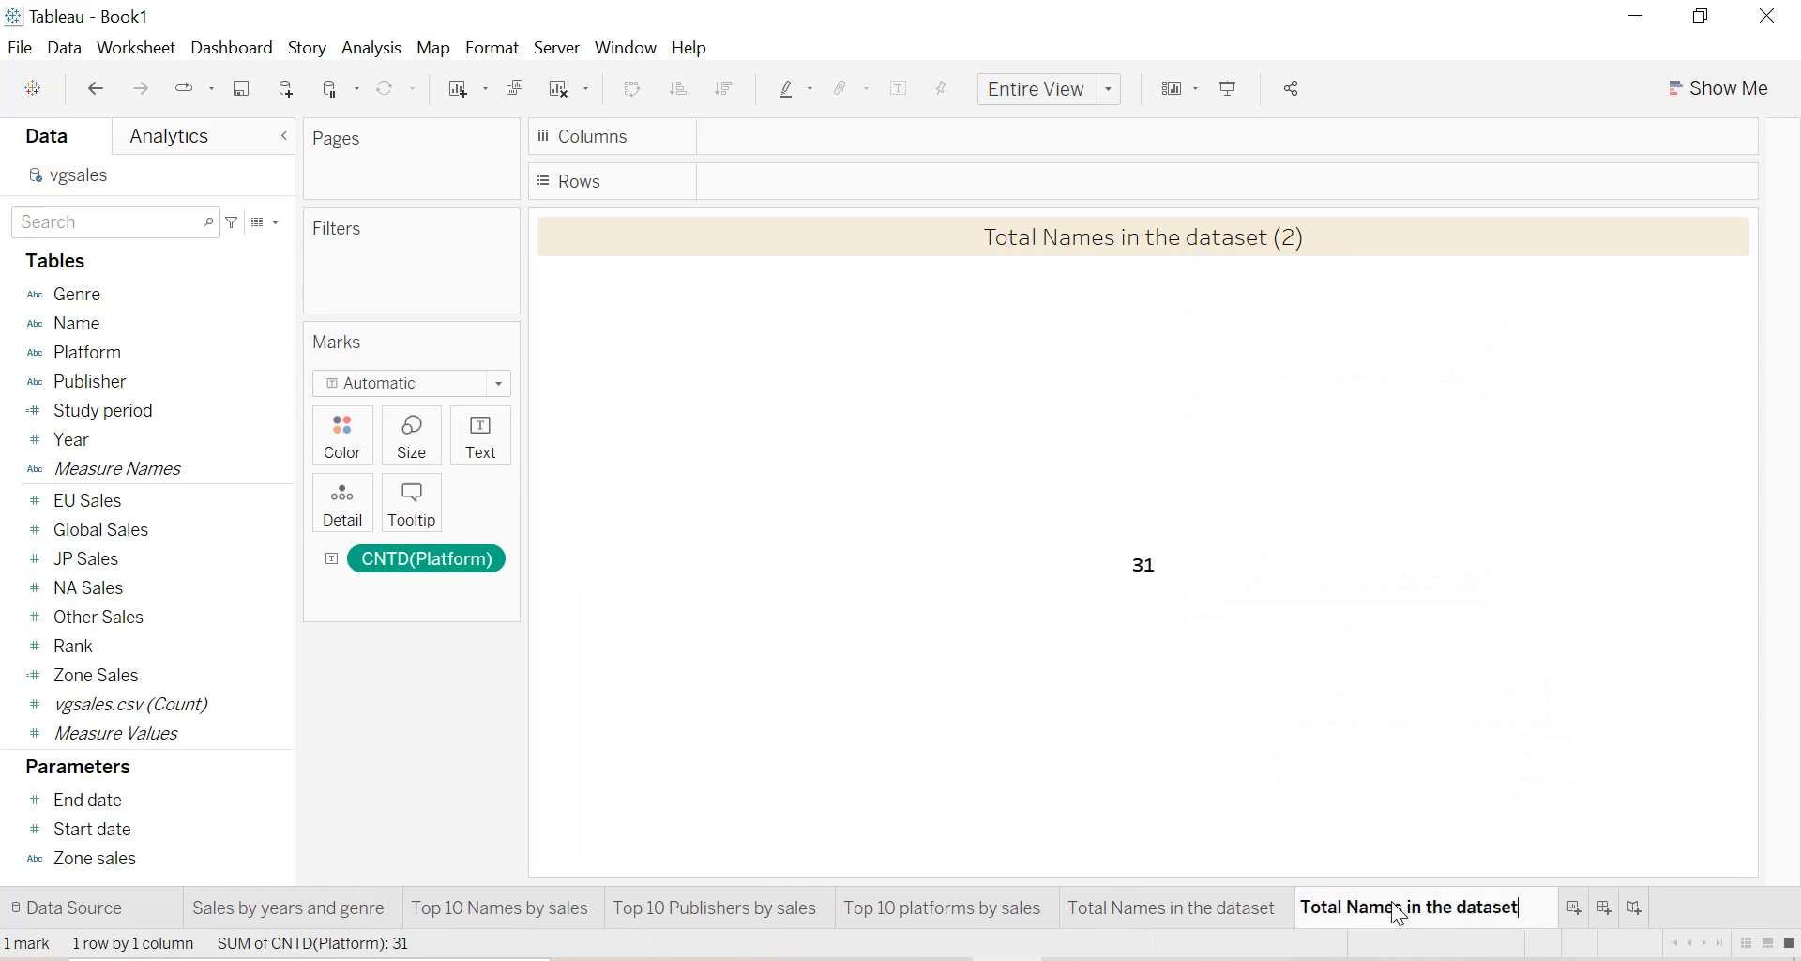
{"action": "key", "text": "BackSpace"}
{"action": "key", "text": "BackSpace"}
{"action": "key", "text": "BackSpace"}
{"action": "key", "text": "BackSpace"}
{"action": "key", "text": "BackSpace"}
{"action": "type", "text": "Pla"}
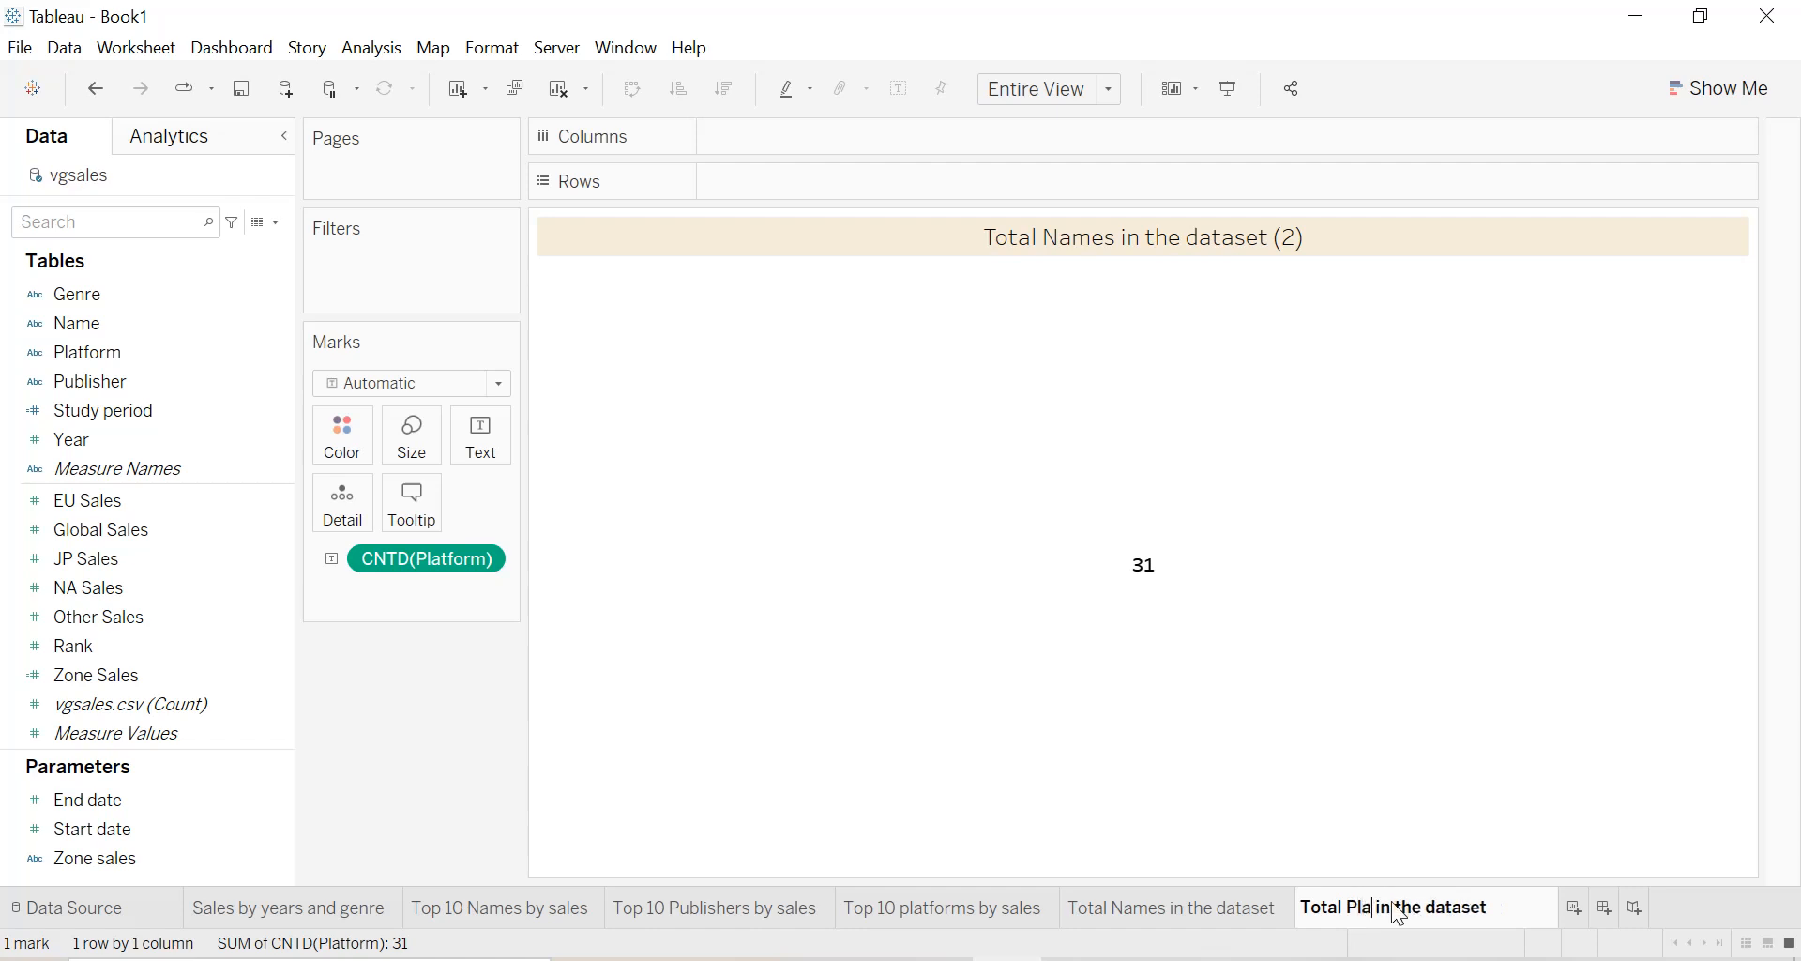
{"action": "type", "text": "tforms"}
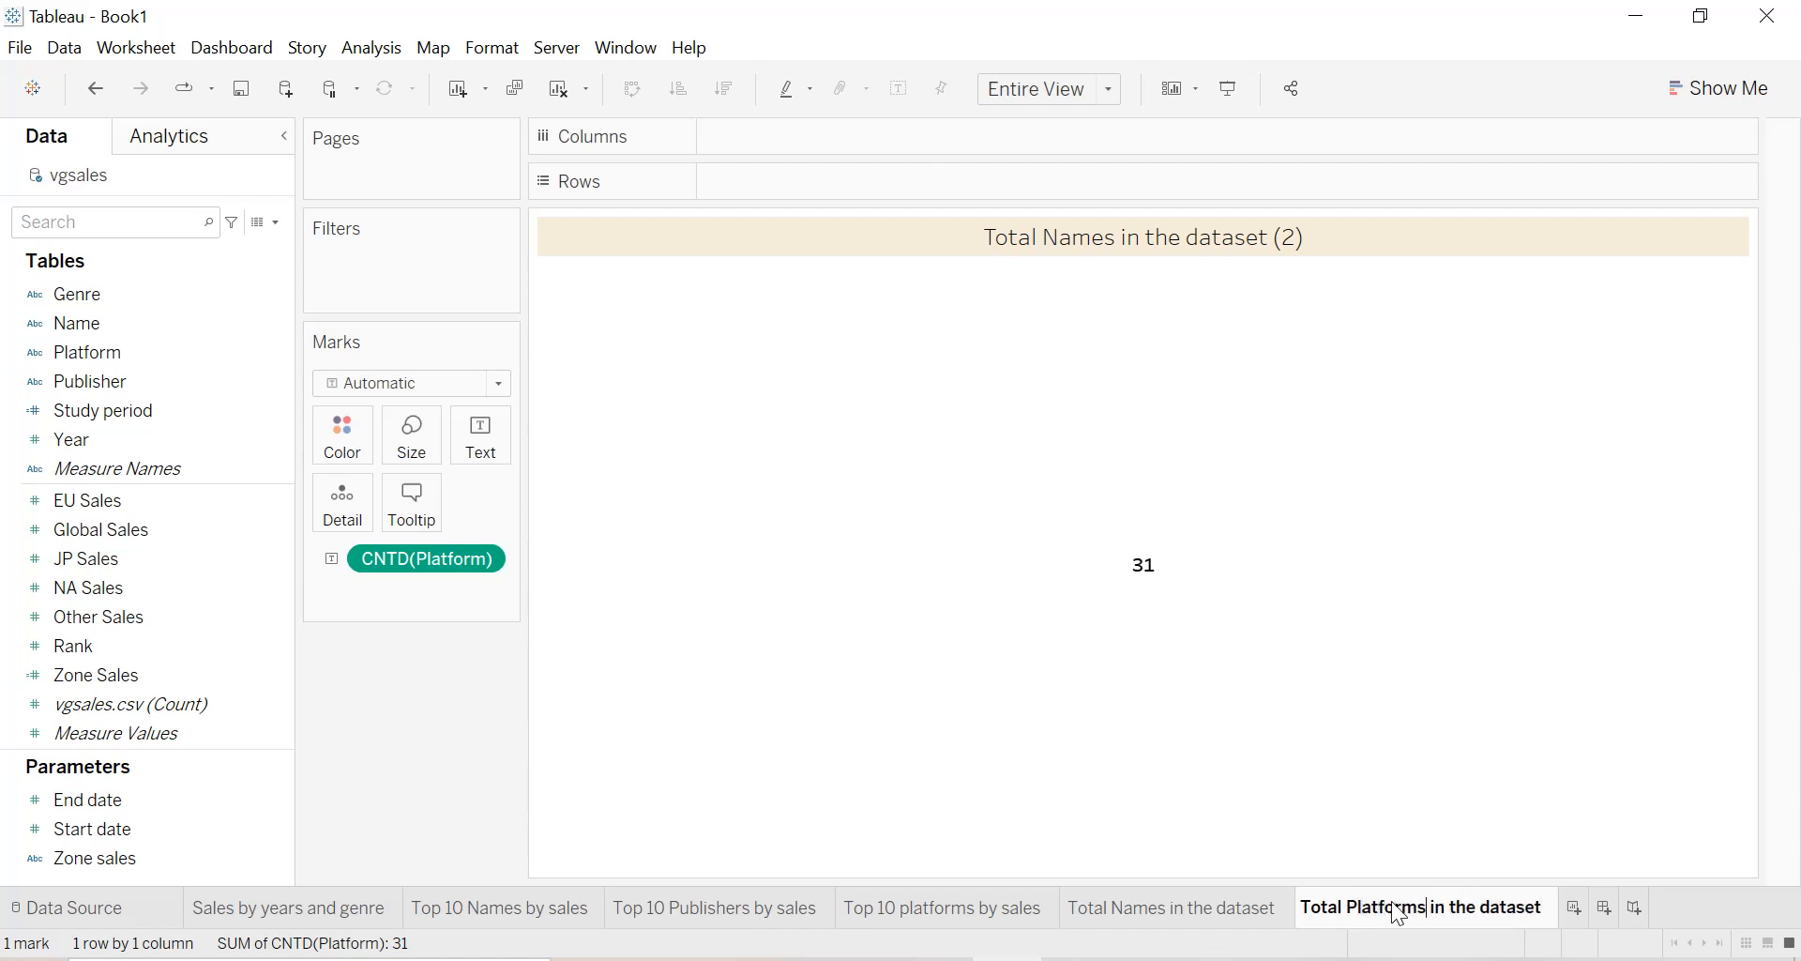
{"action": "key", "text": "Return"}
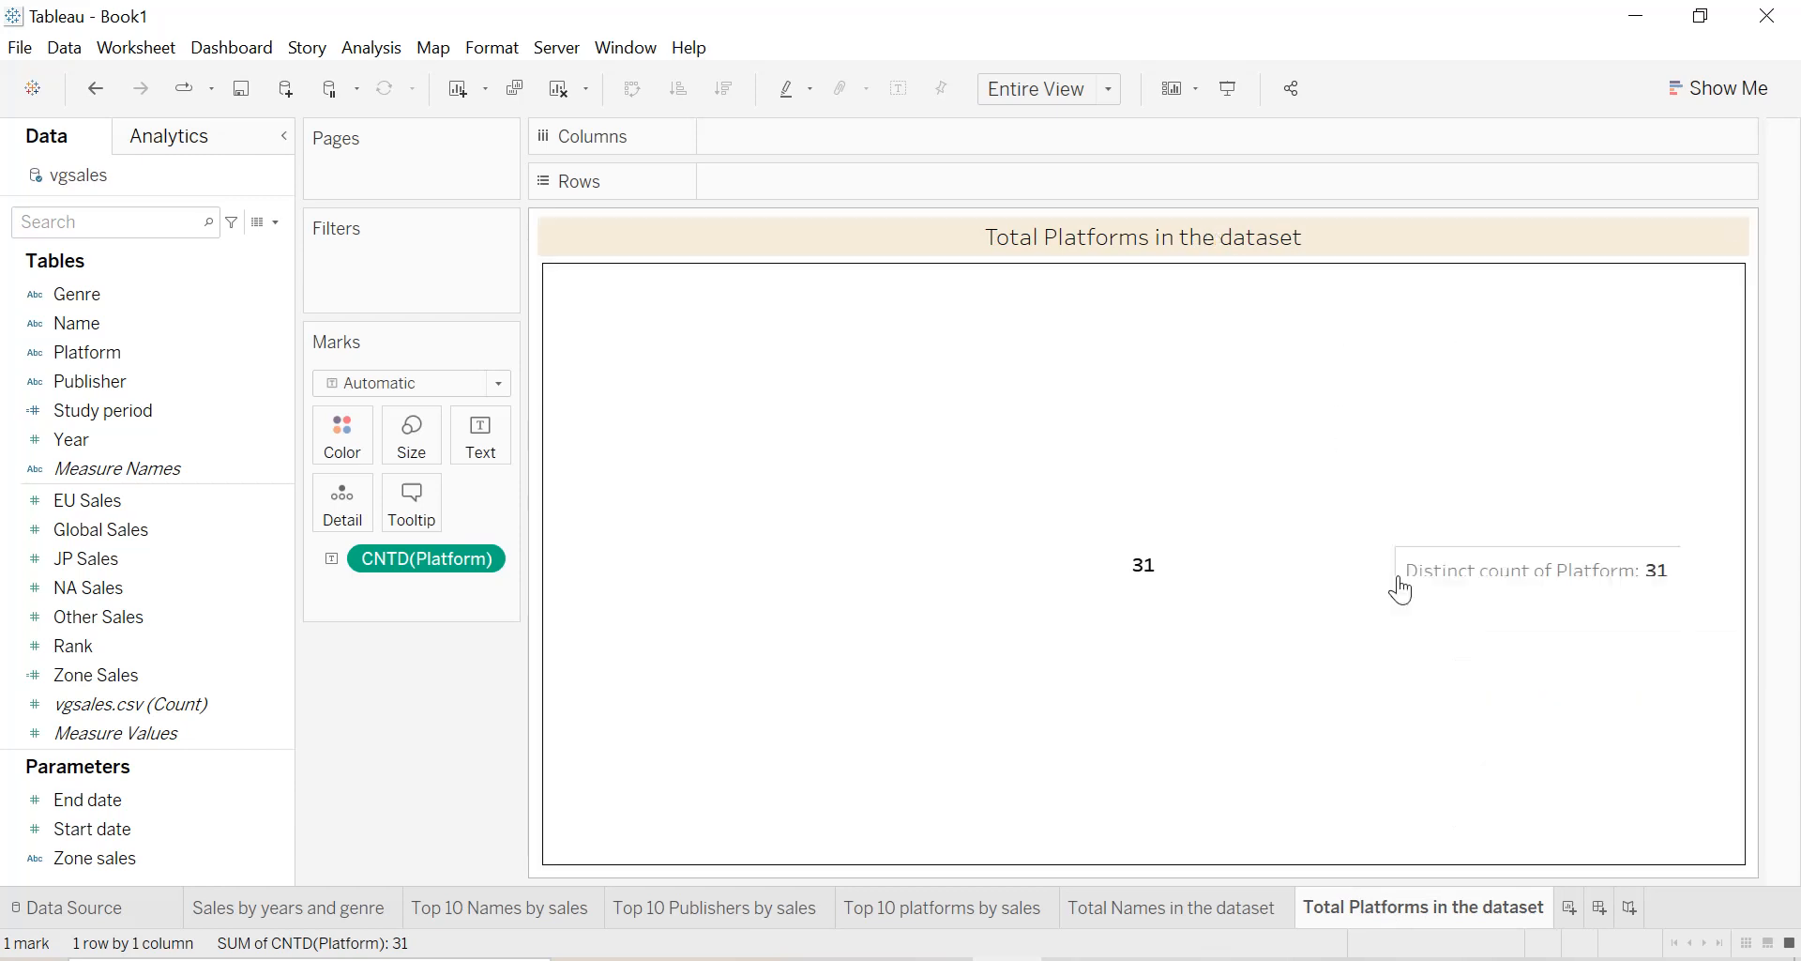
Duplicate the Total Platforms in the dataset sheet and name the copy "Total Publisherss in the dataset".
{"action": "right_click", "coordinate": [1376, 908]}
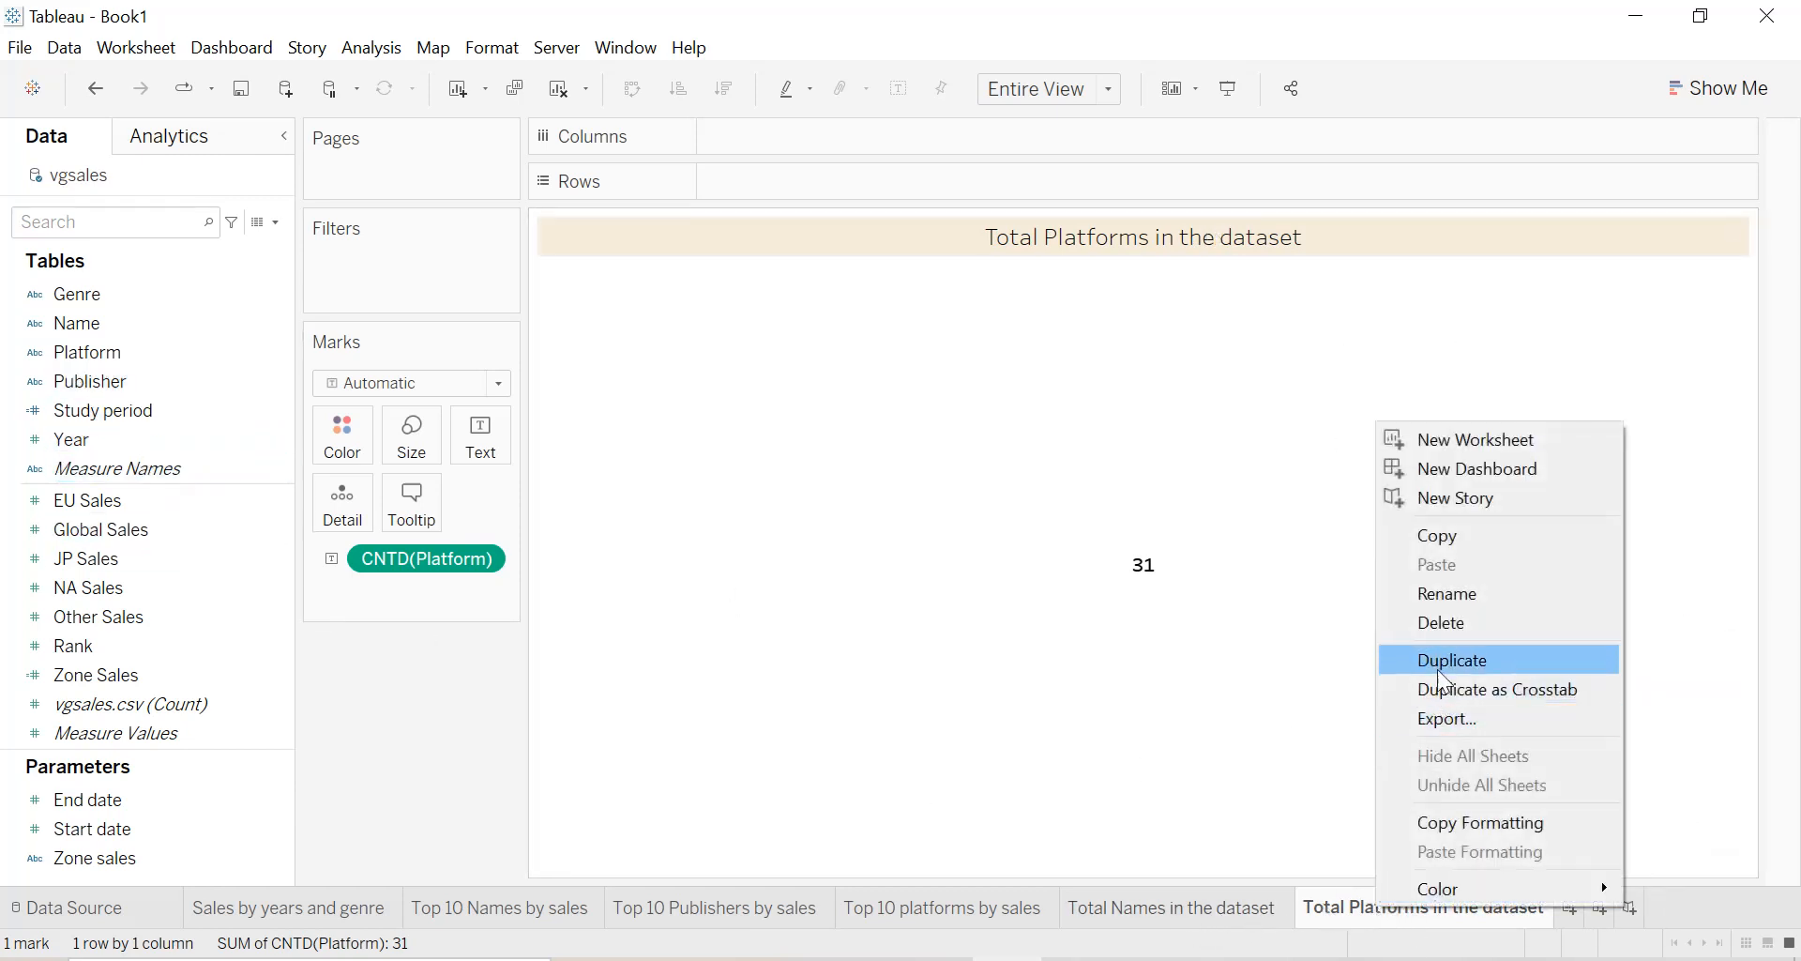
{"action": "left_click", "coordinate": [1440, 668]}
{"action": "double_click", "coordinate": [1573, 910]}
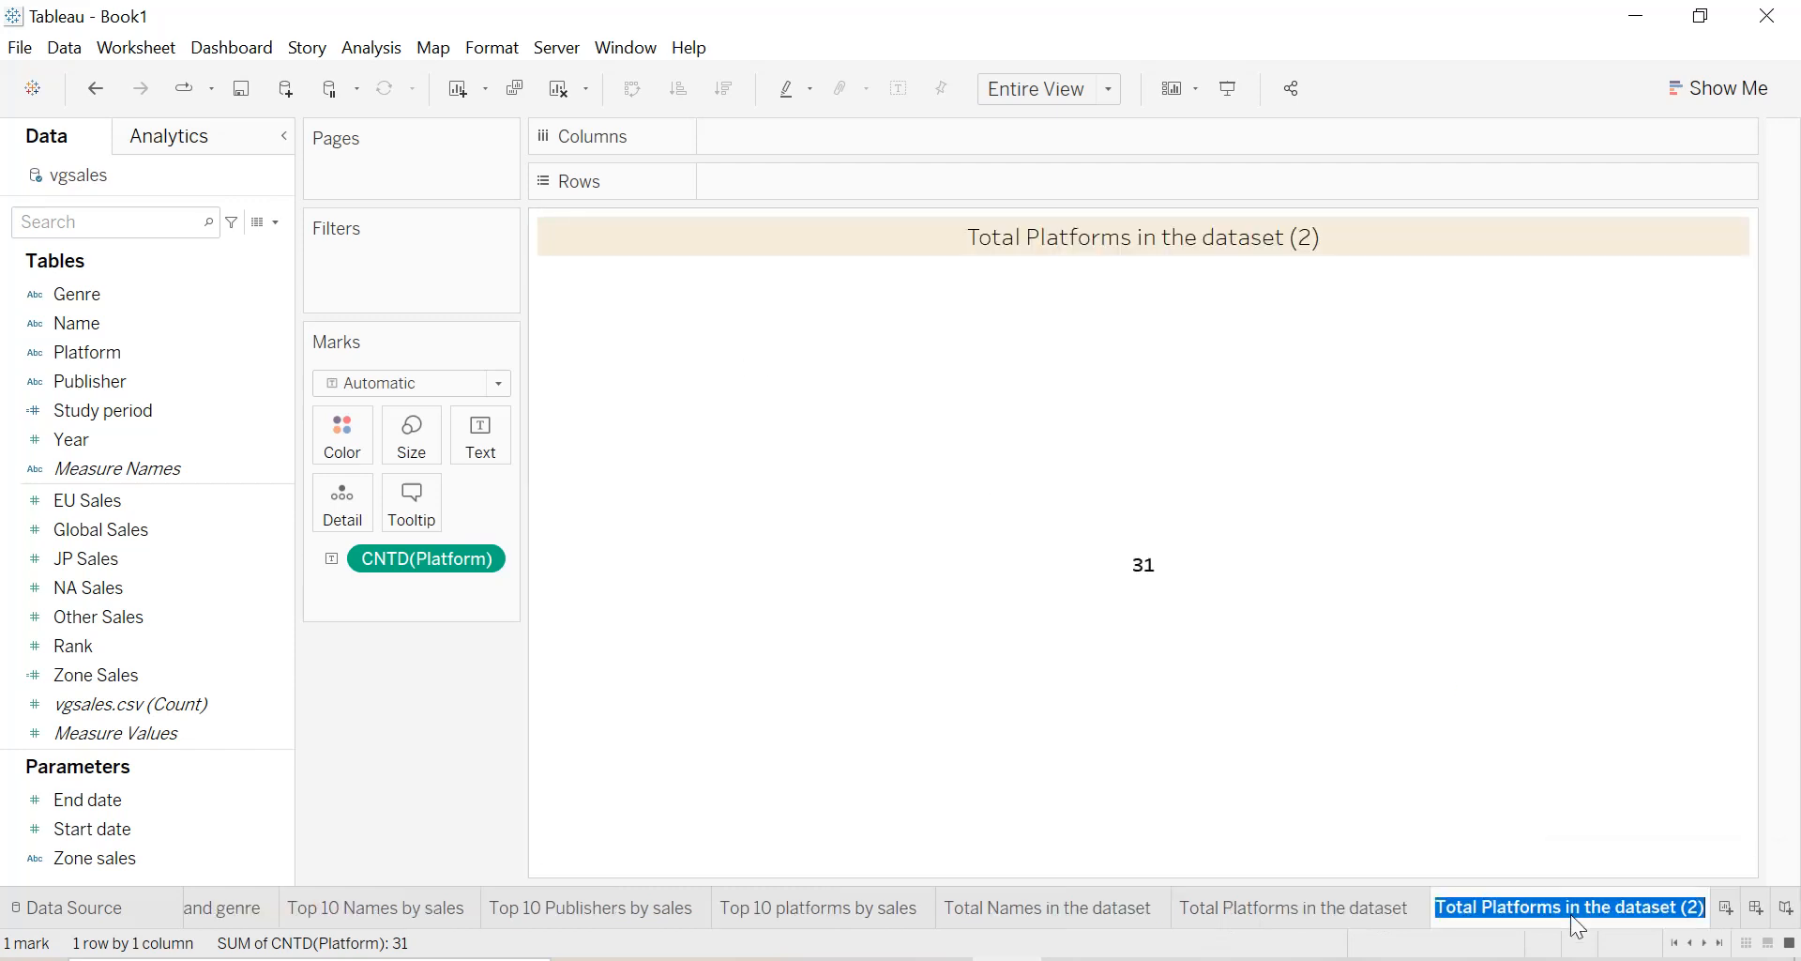
{"action": "key", "text": "End"}
{"action": "key", "text": "BackSpace"}
{"action": "key", "text": "BackSpace"}
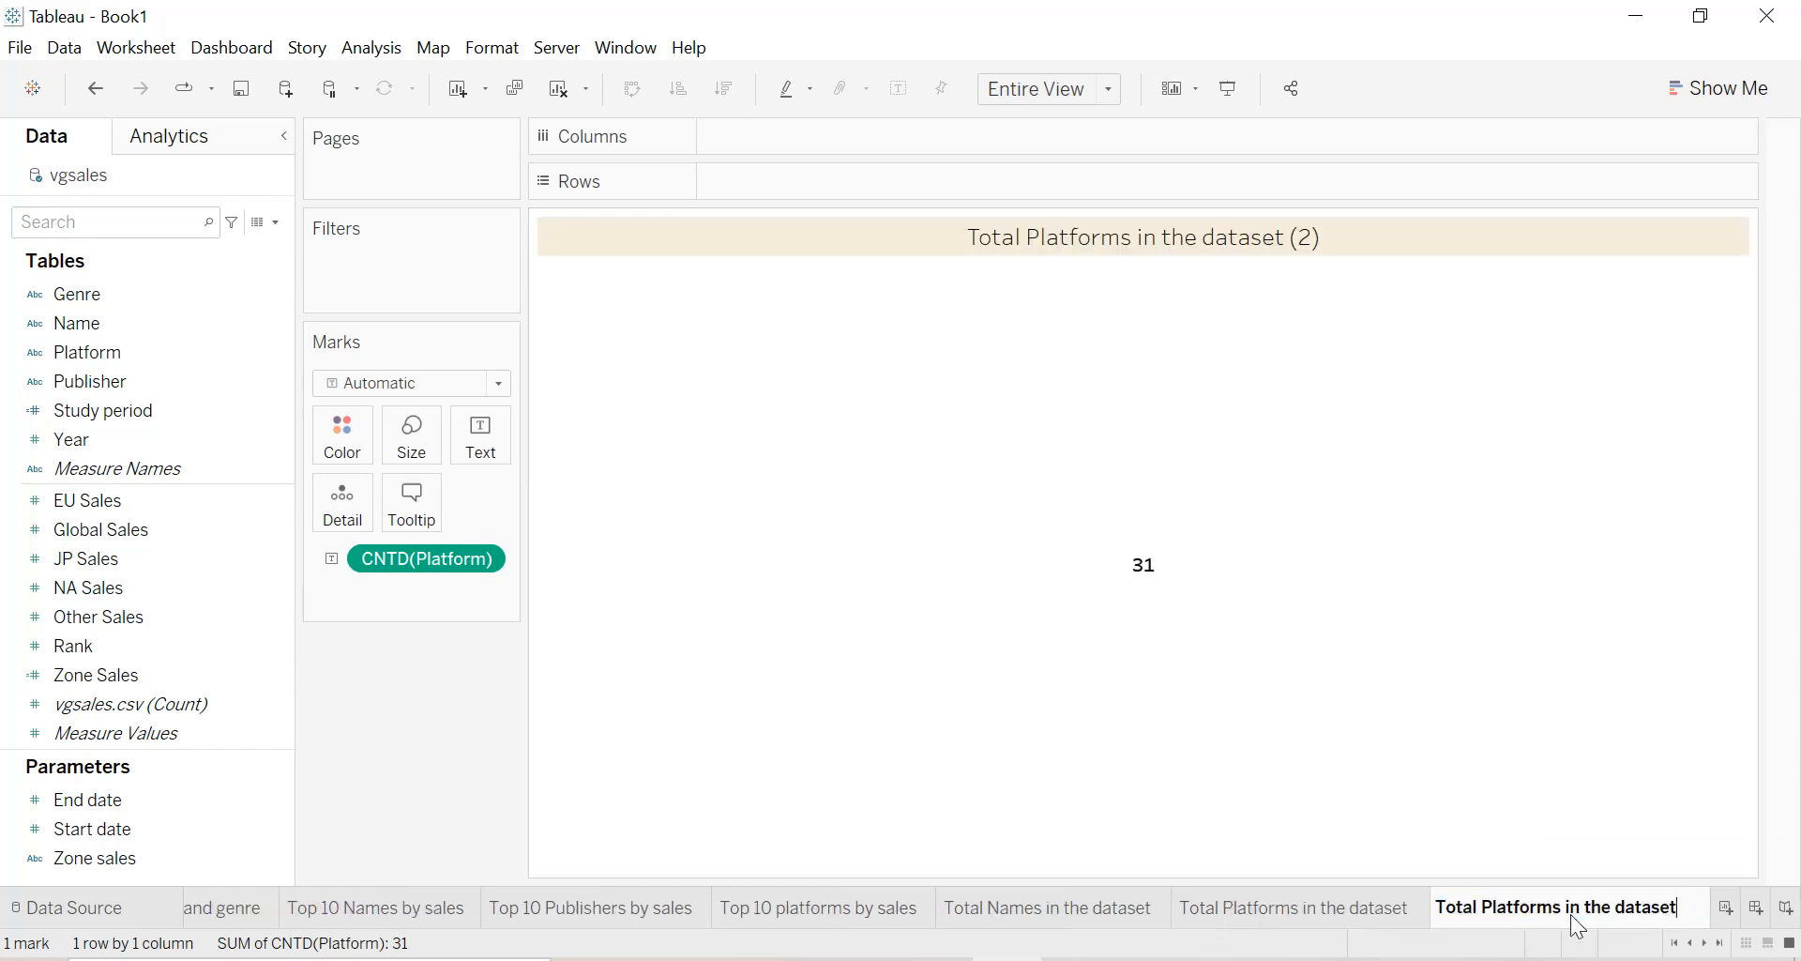
{"action": "key", "text": "BackSpace"}
{"action": "key", "text": "BackSpace"}
{"action": "key", "text": "BackSpace"}
{"action": "key", "text": "BackSpace"}
{"action": "key", "text": "BackSpace"}
{"action": "key", "text": "BackSpace"}
{"action": "key", "text": "BackSpace"}
{"action": "type", "text": "ublishers"}
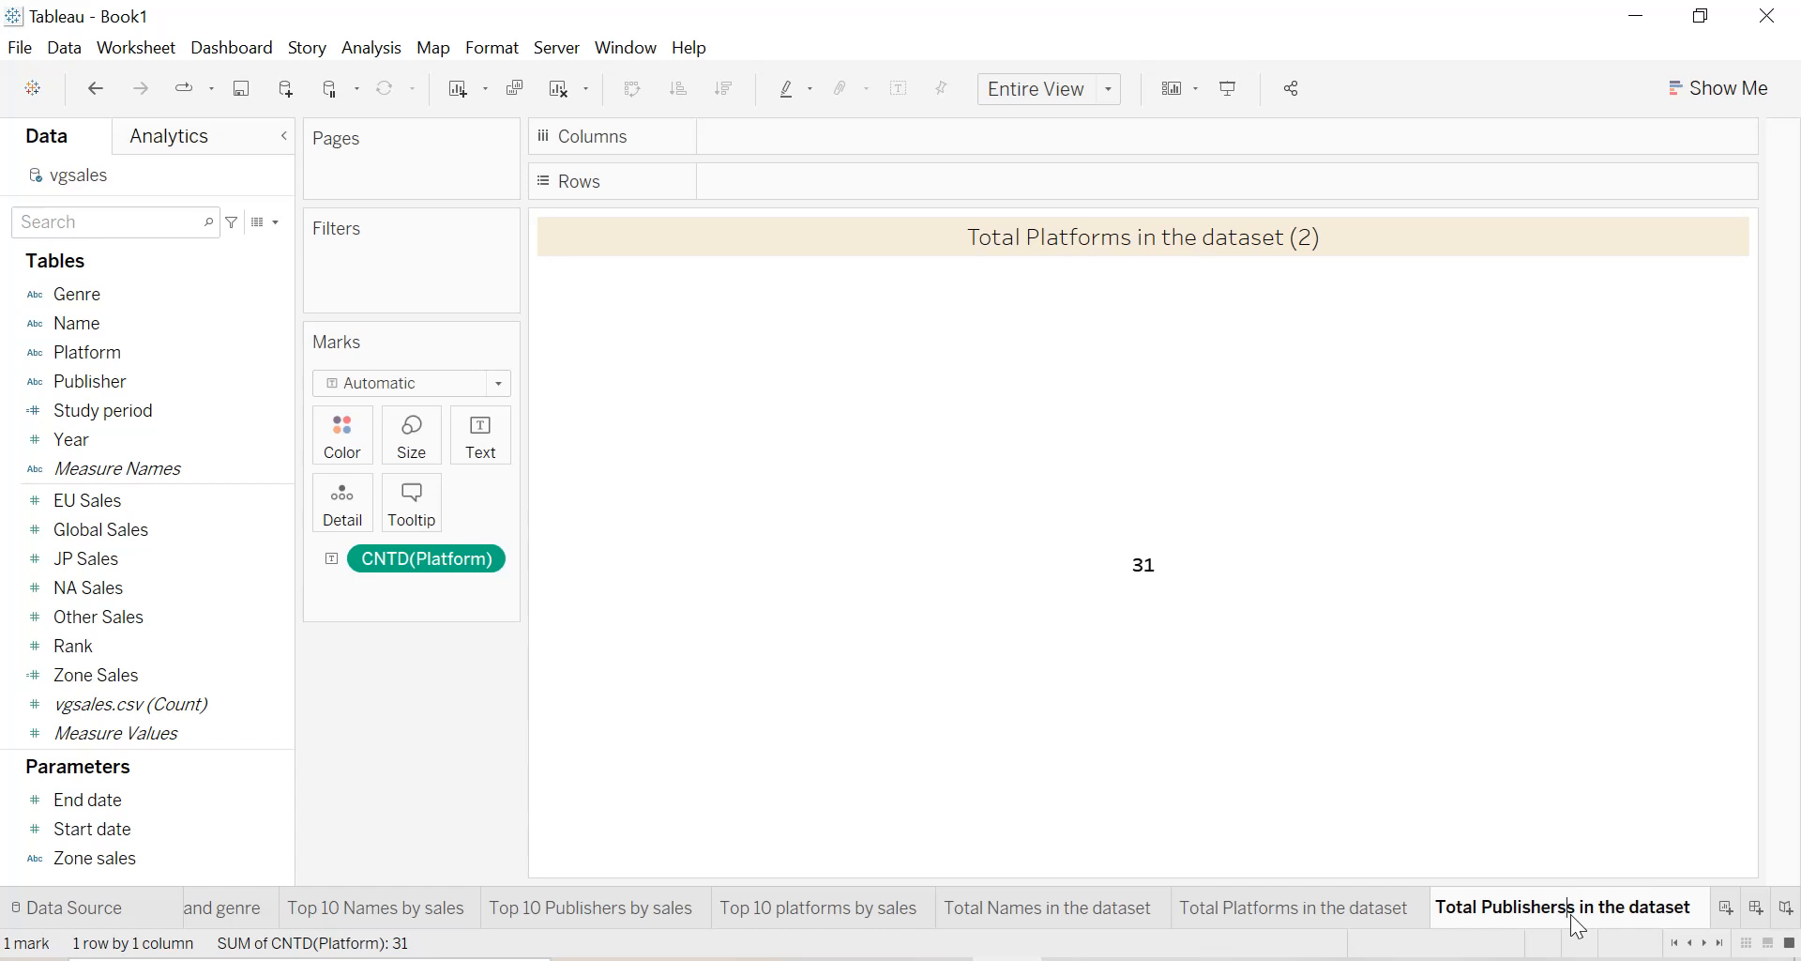
{"action": "key", "text": "Return"}
Replace the distinct count of Platform with the distinct count of Publisher as text in the Total Publisherss in the dataset sheet.
{"action": "left_click_drag", "start_coordinate": [434, 570], "coordinate": [209, 526]}
{"action": "left_click", "coordinate": [105, 383]}
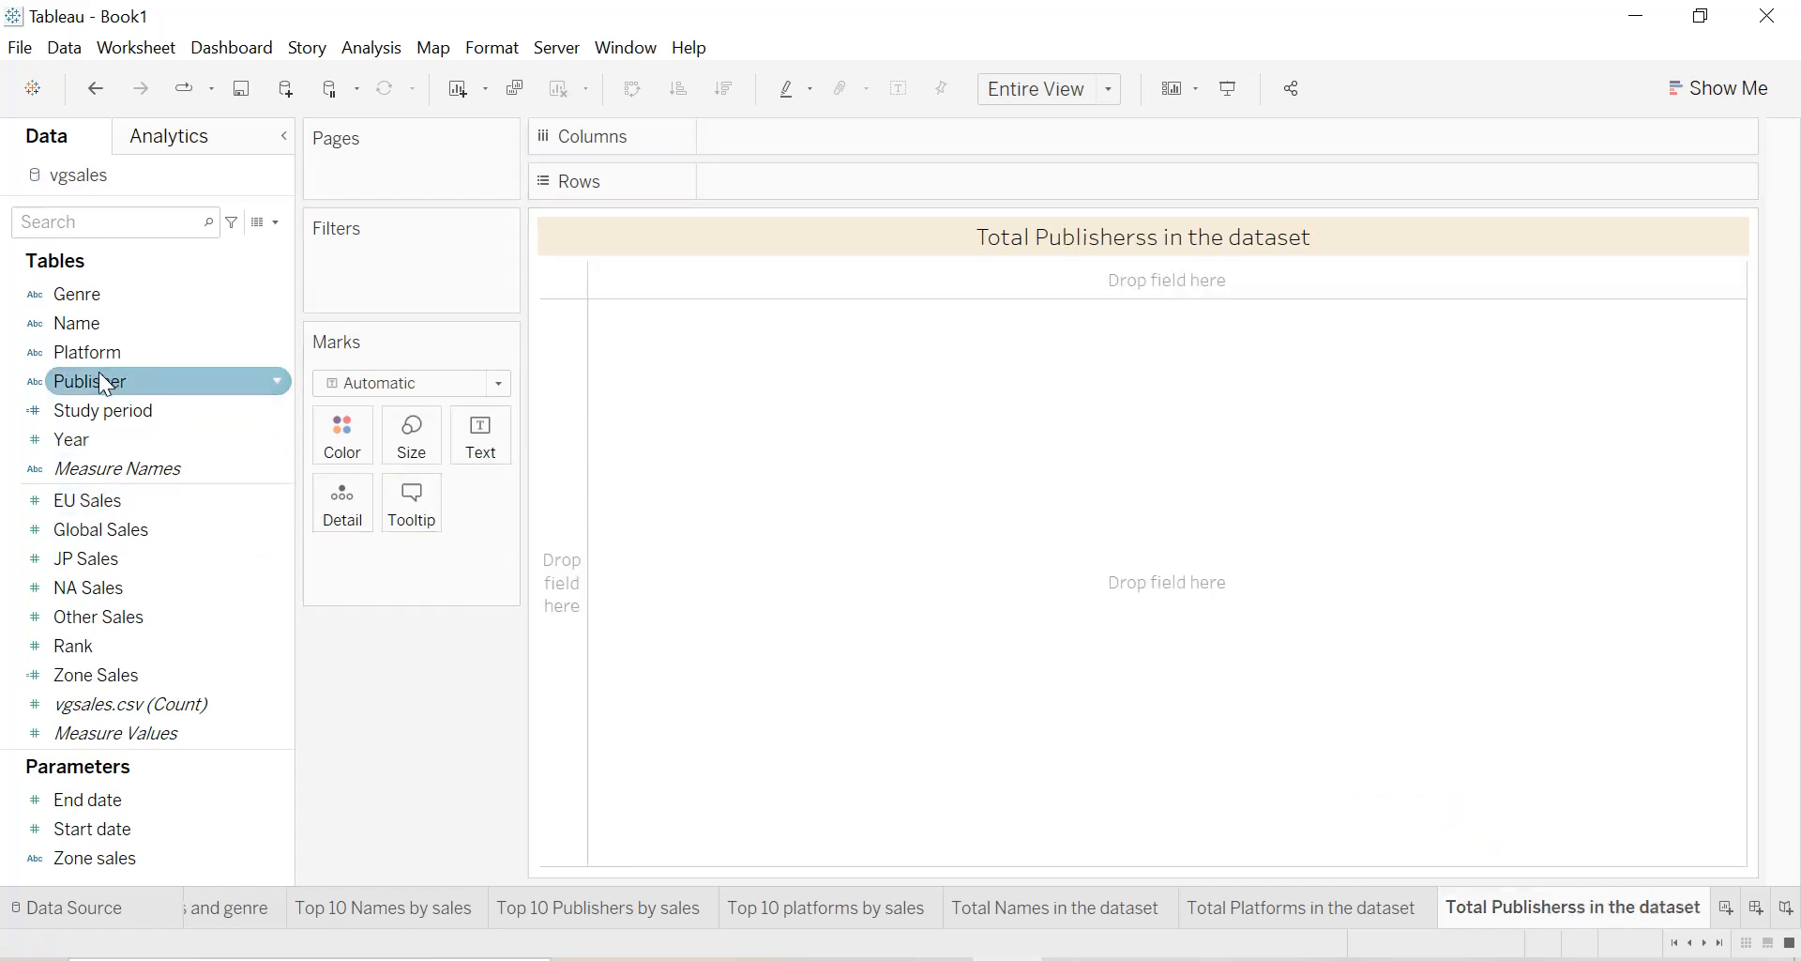
{"action": "left_click_drag", "start_coordinate": [94, 385], "coordinate": [492, 459]}
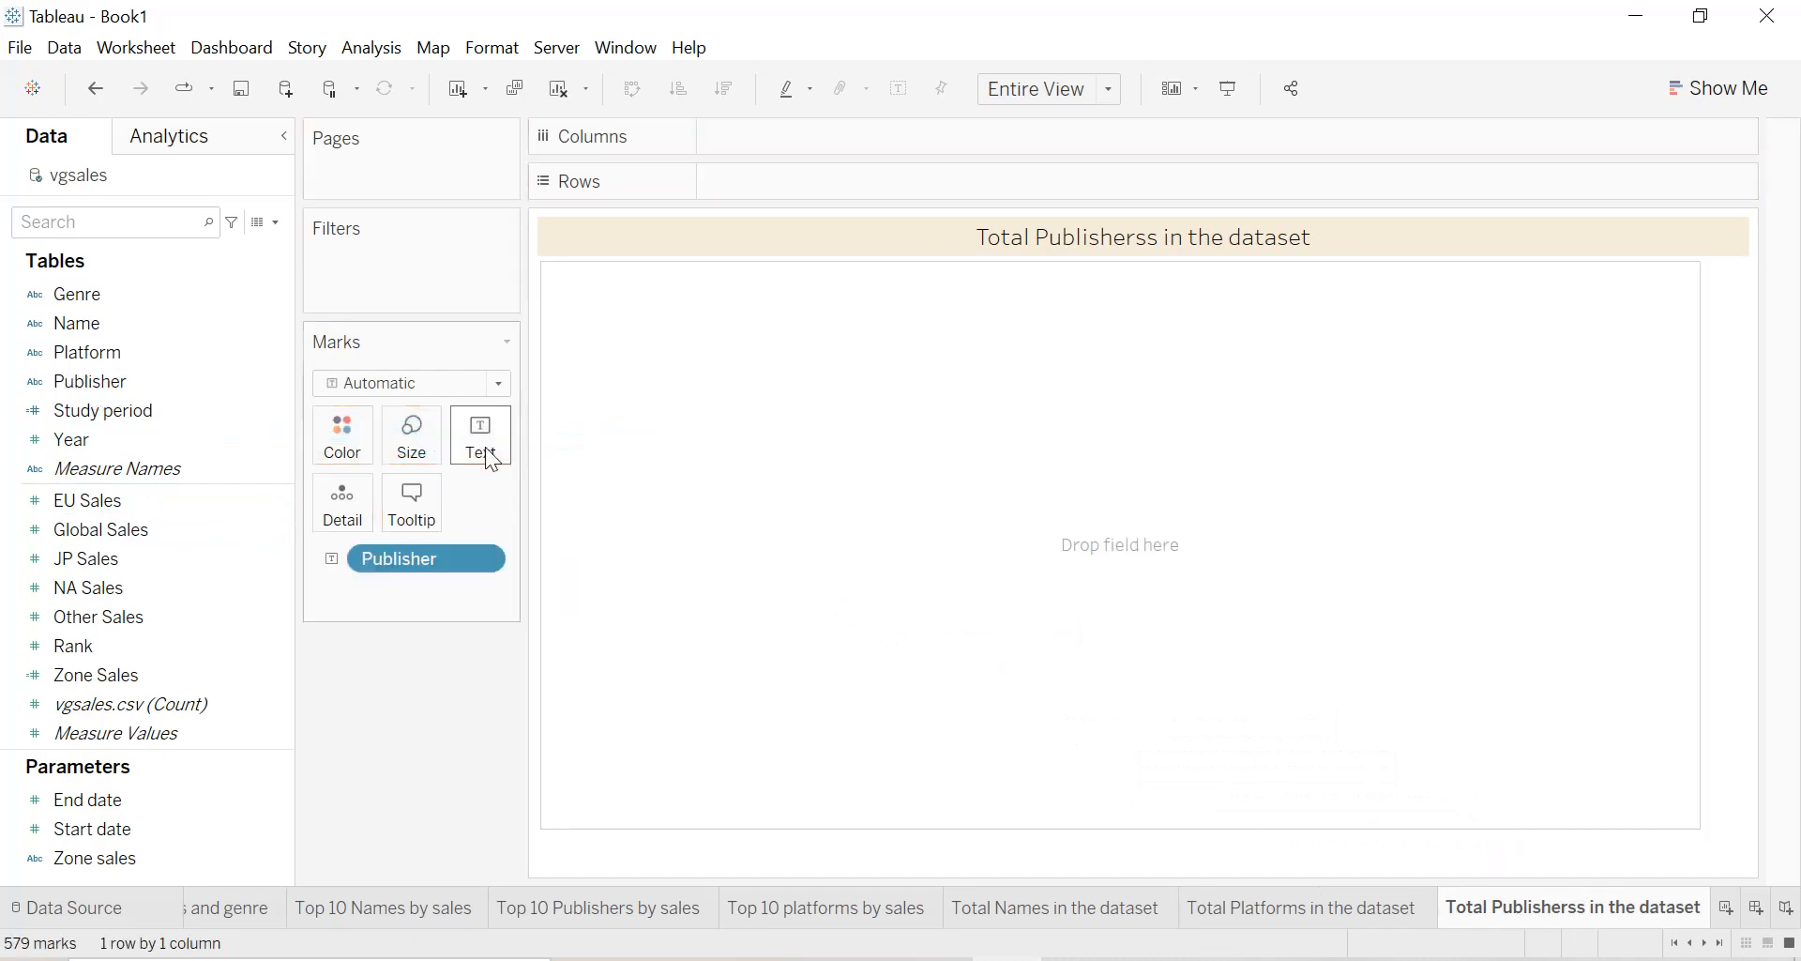
{"action": "left_click", "coordinate": [484, 559]}
{"action": "mouse_move", "coordinate": [503, 904]}
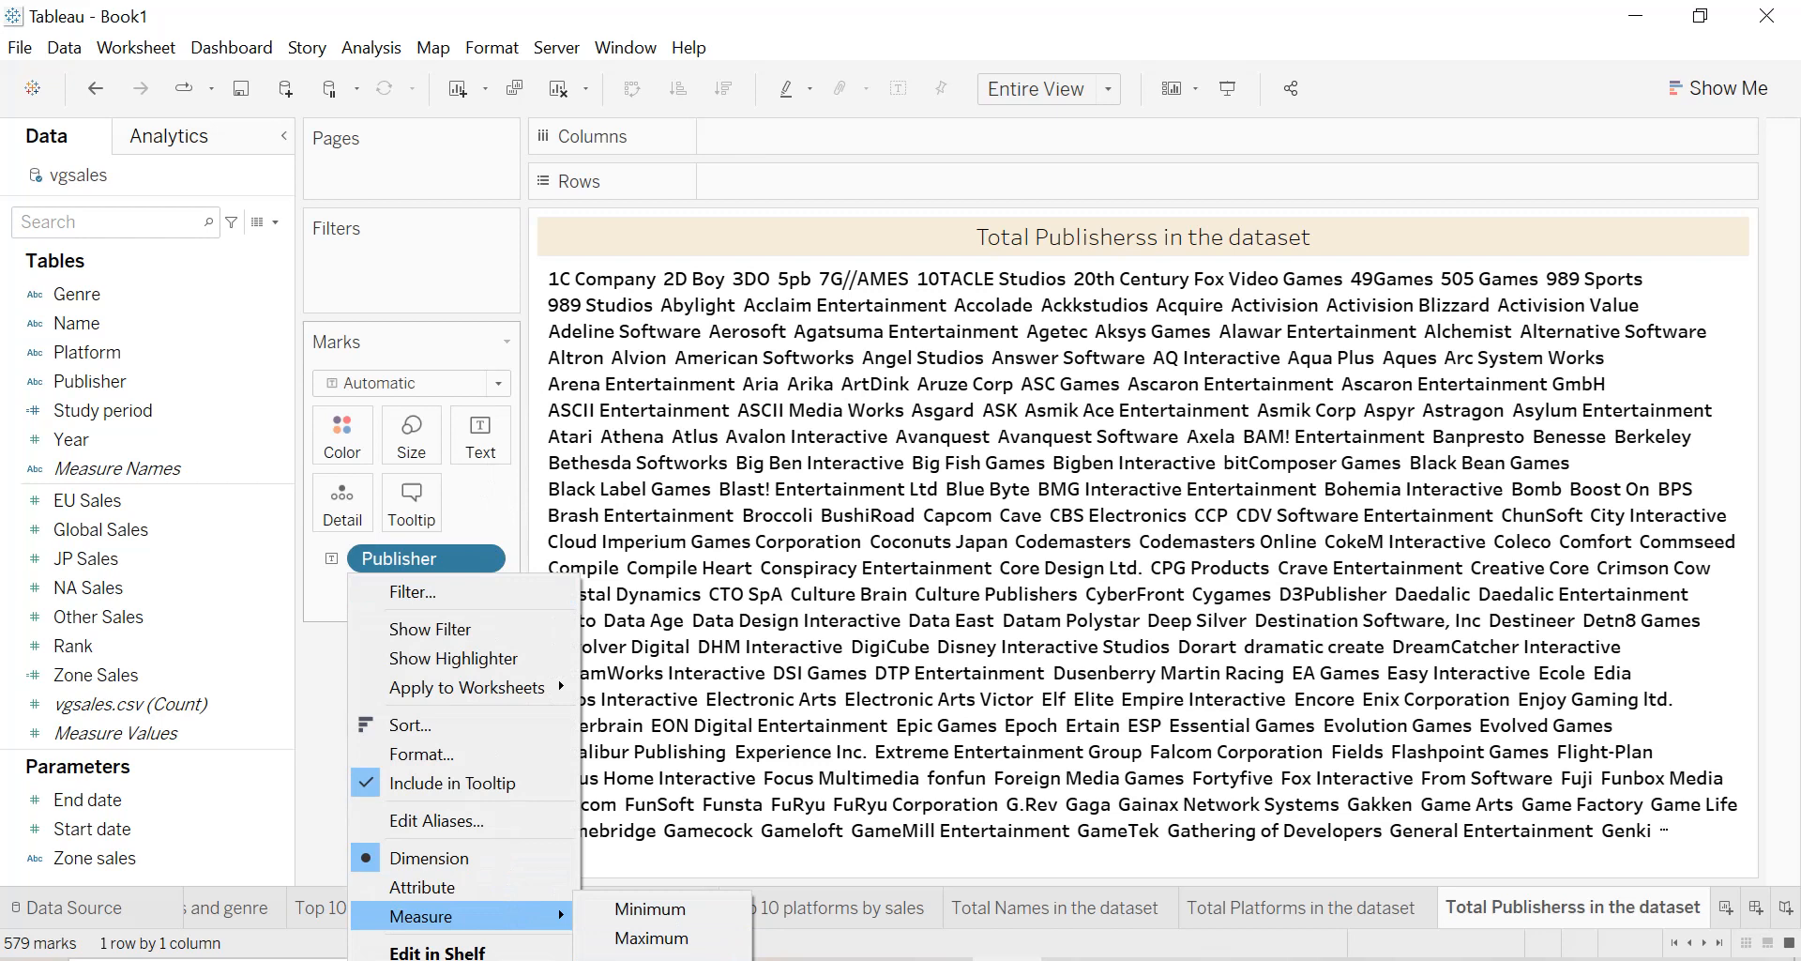
{"action": "left_click", "coordinate": [654, 959]}
{"action": "mouse_move", "coordinate": [1072, 608]}
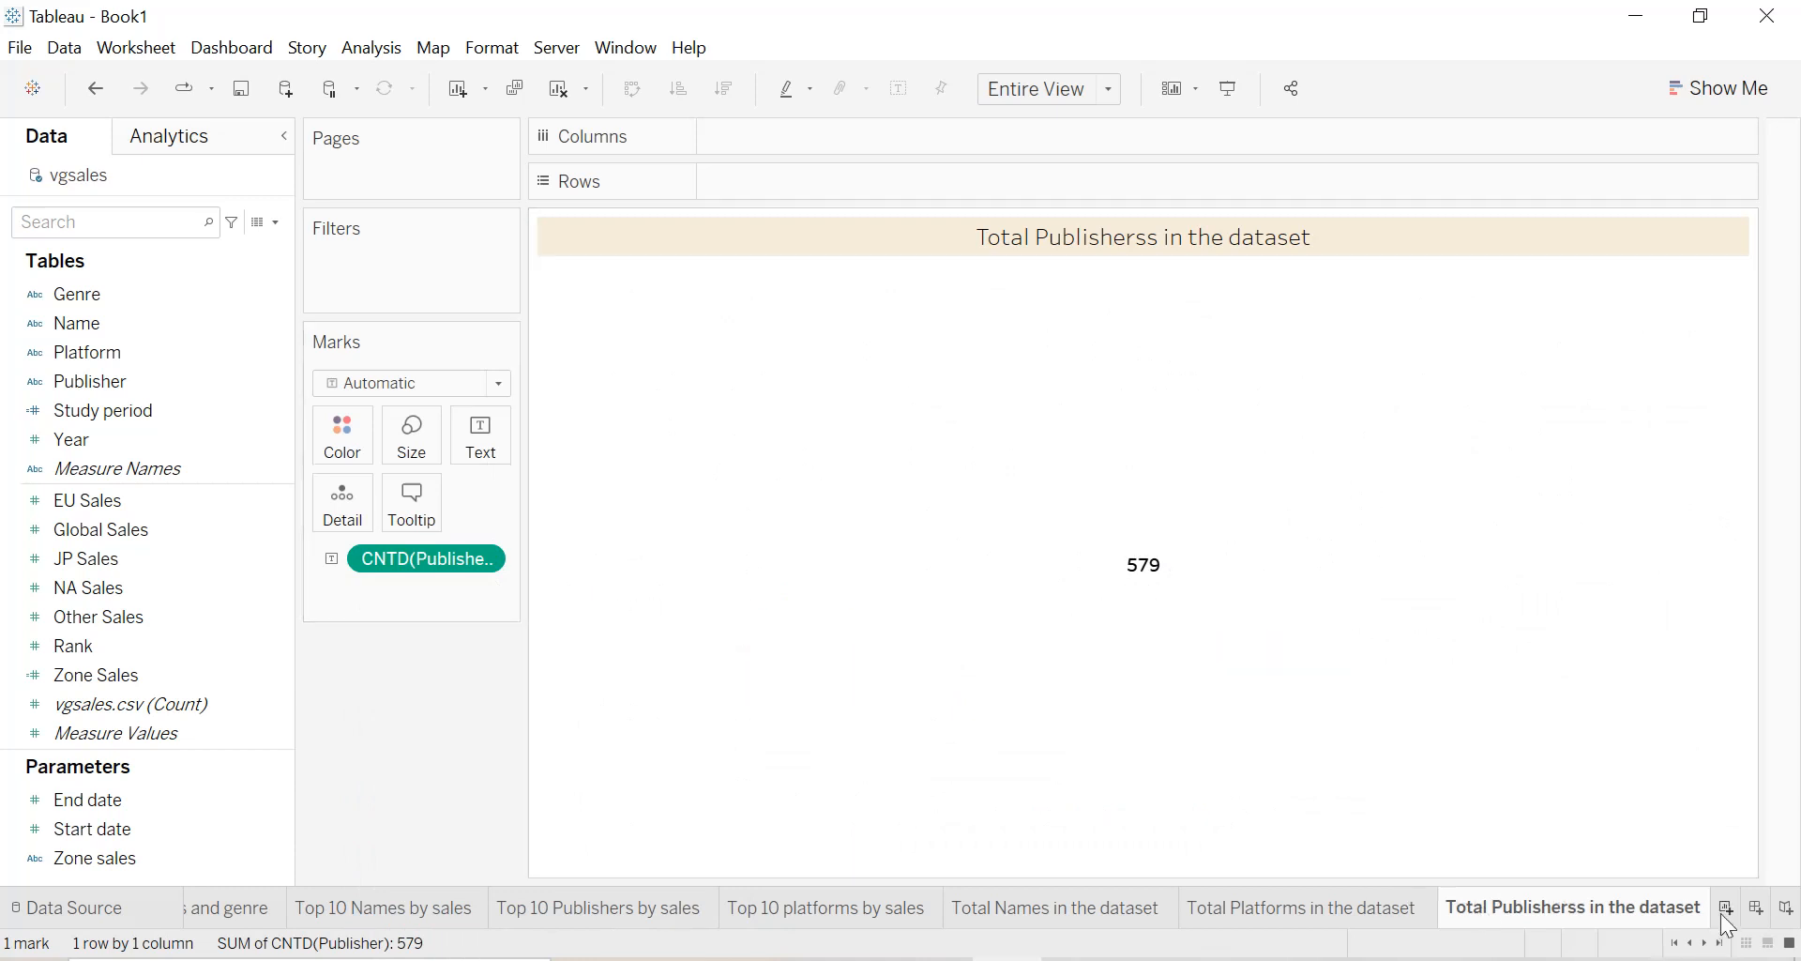
{"action": "left_click", "coordinate": [216, 467]}
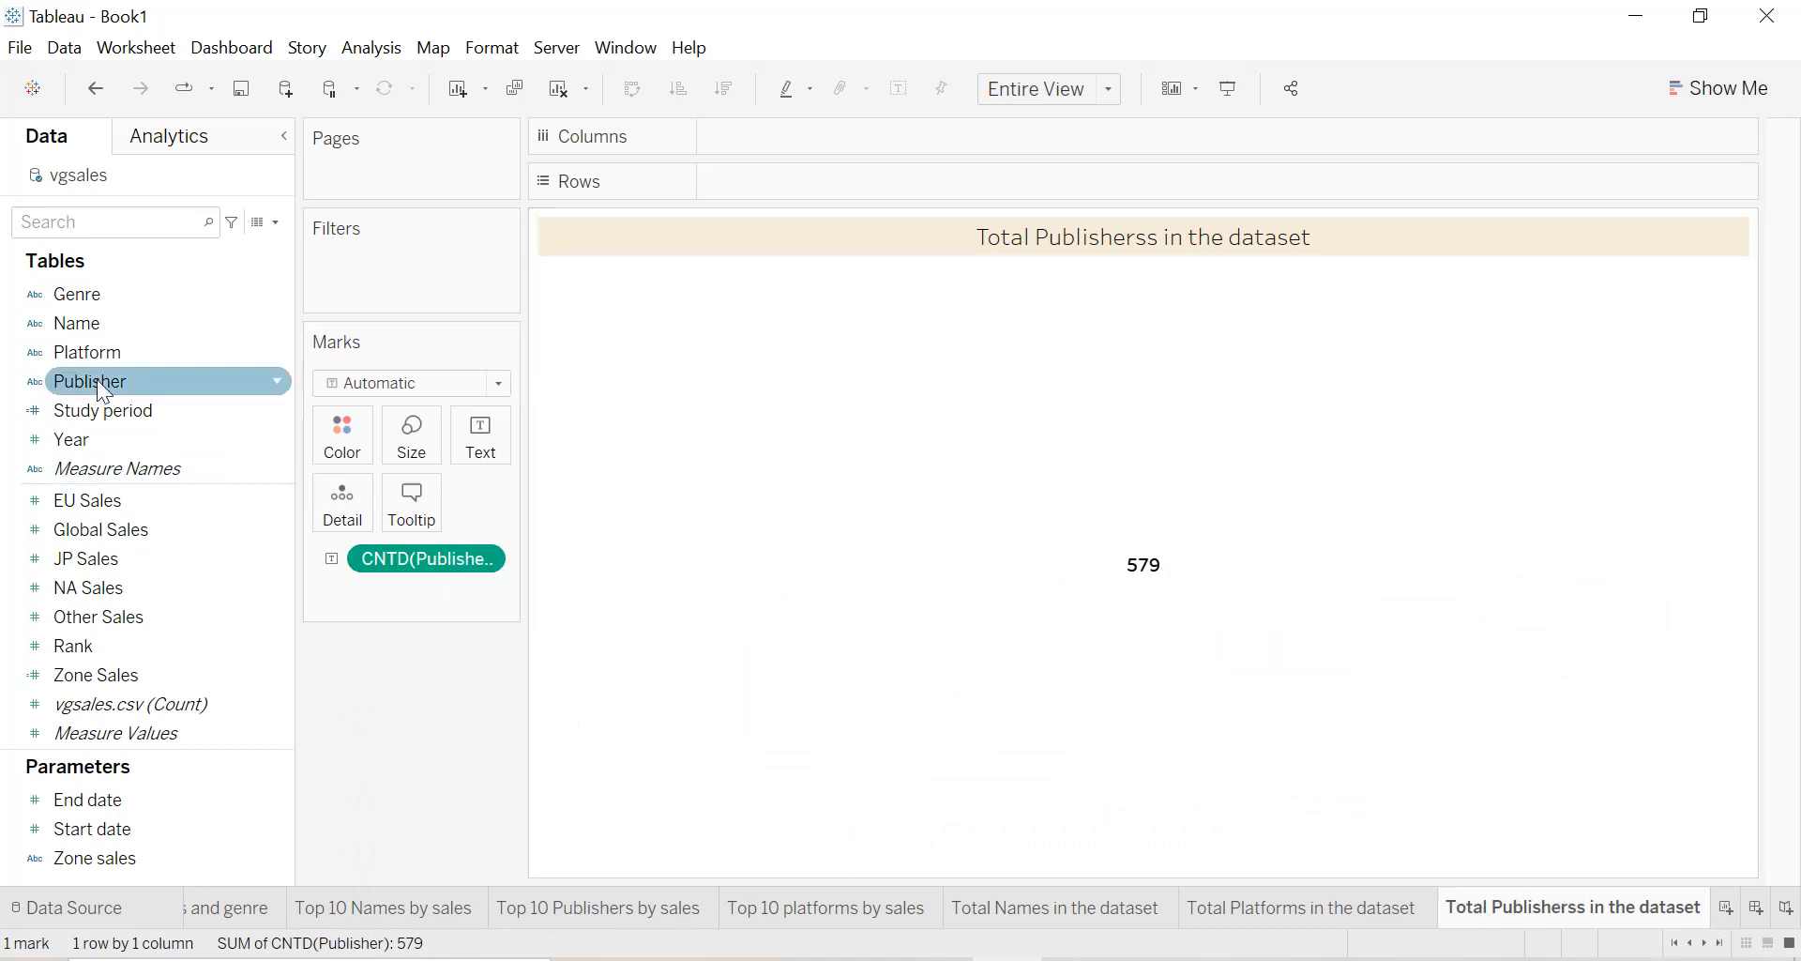
{"action": "left_click", "coordinate": [1238, 922]}
{"action": "left_click", "coordinate": [1162, 920]}
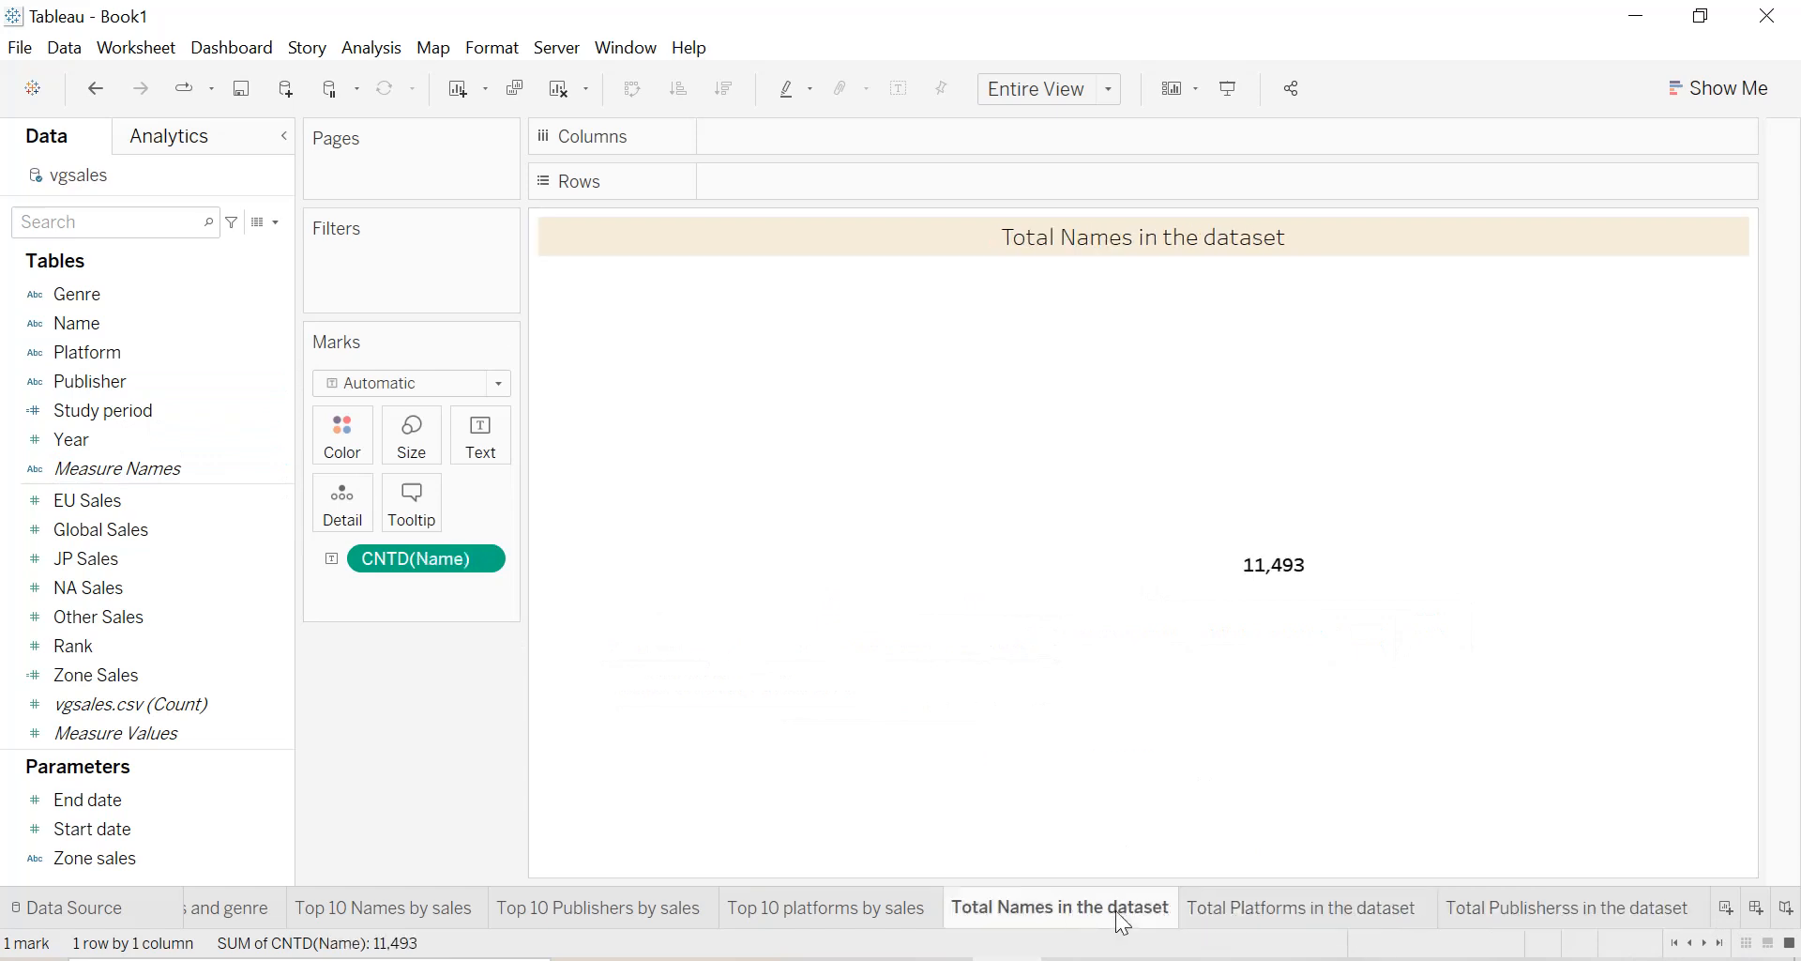
{"action": "left_click", "coordinate": [1590, 920]}
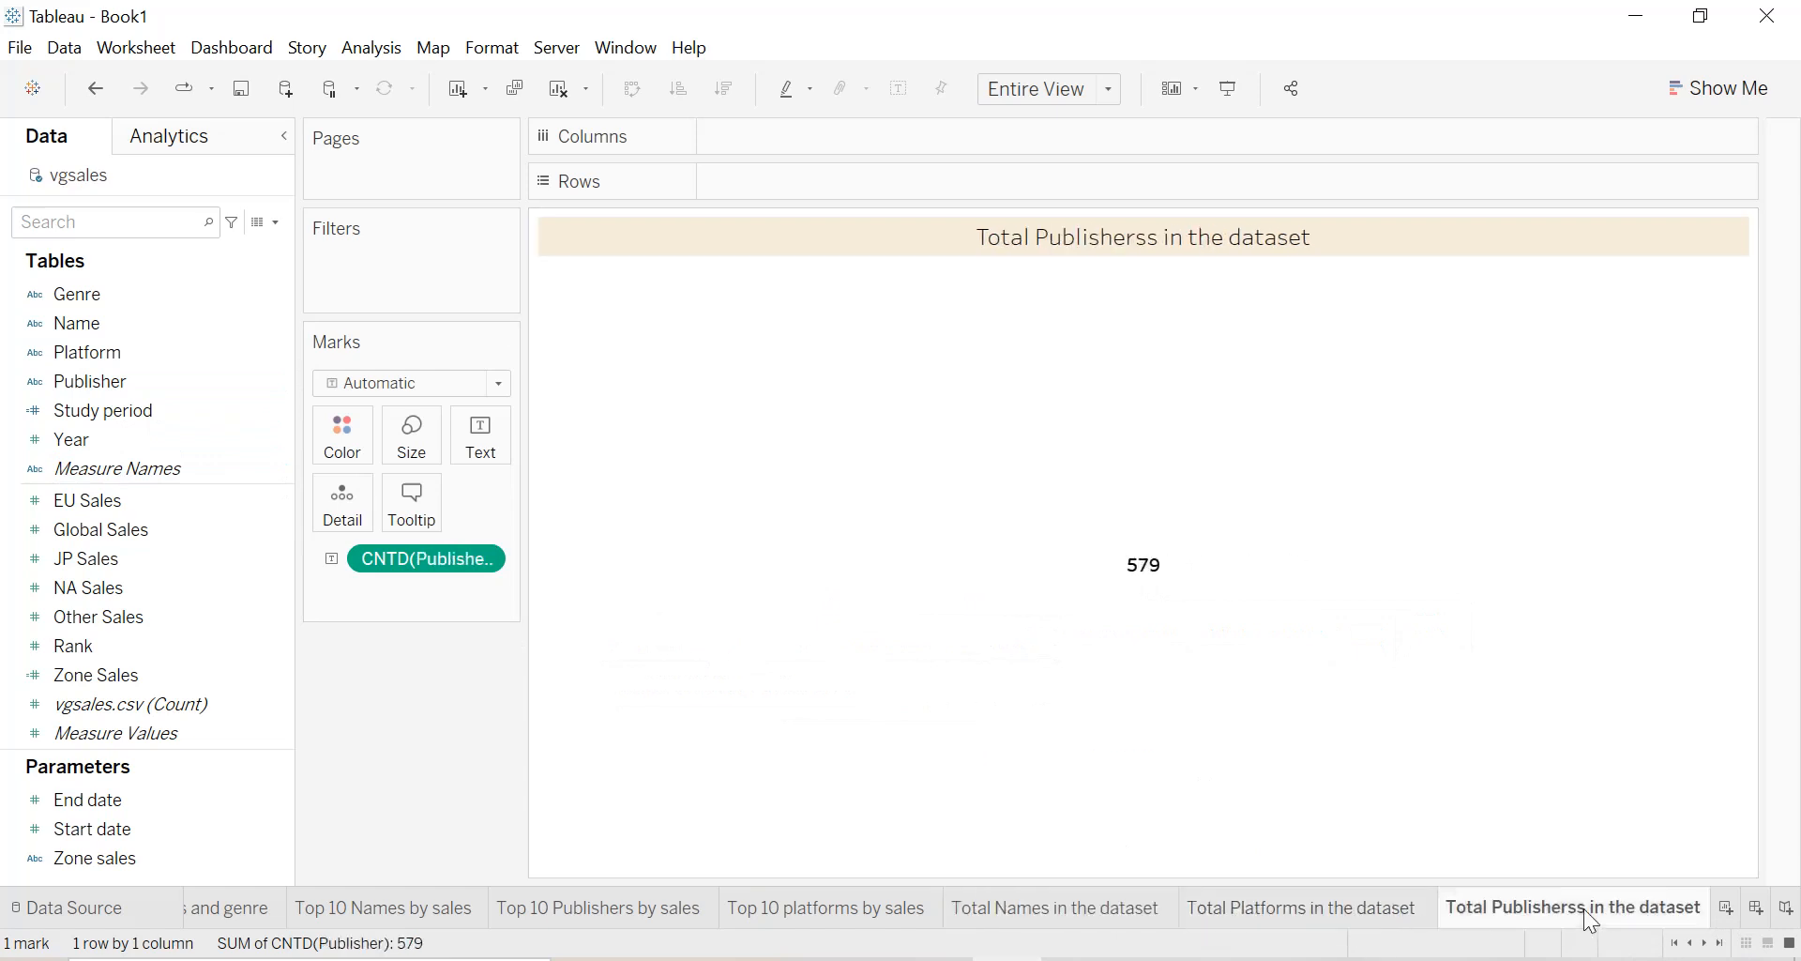
{"action": "left_click", "coordinate": [1334, 920]}
Duplicate the Total Names in the dataset sheet and rename the copy as "Total genres in the dataset".
{"action": "left_click", "coordinate": [1013, 920]}
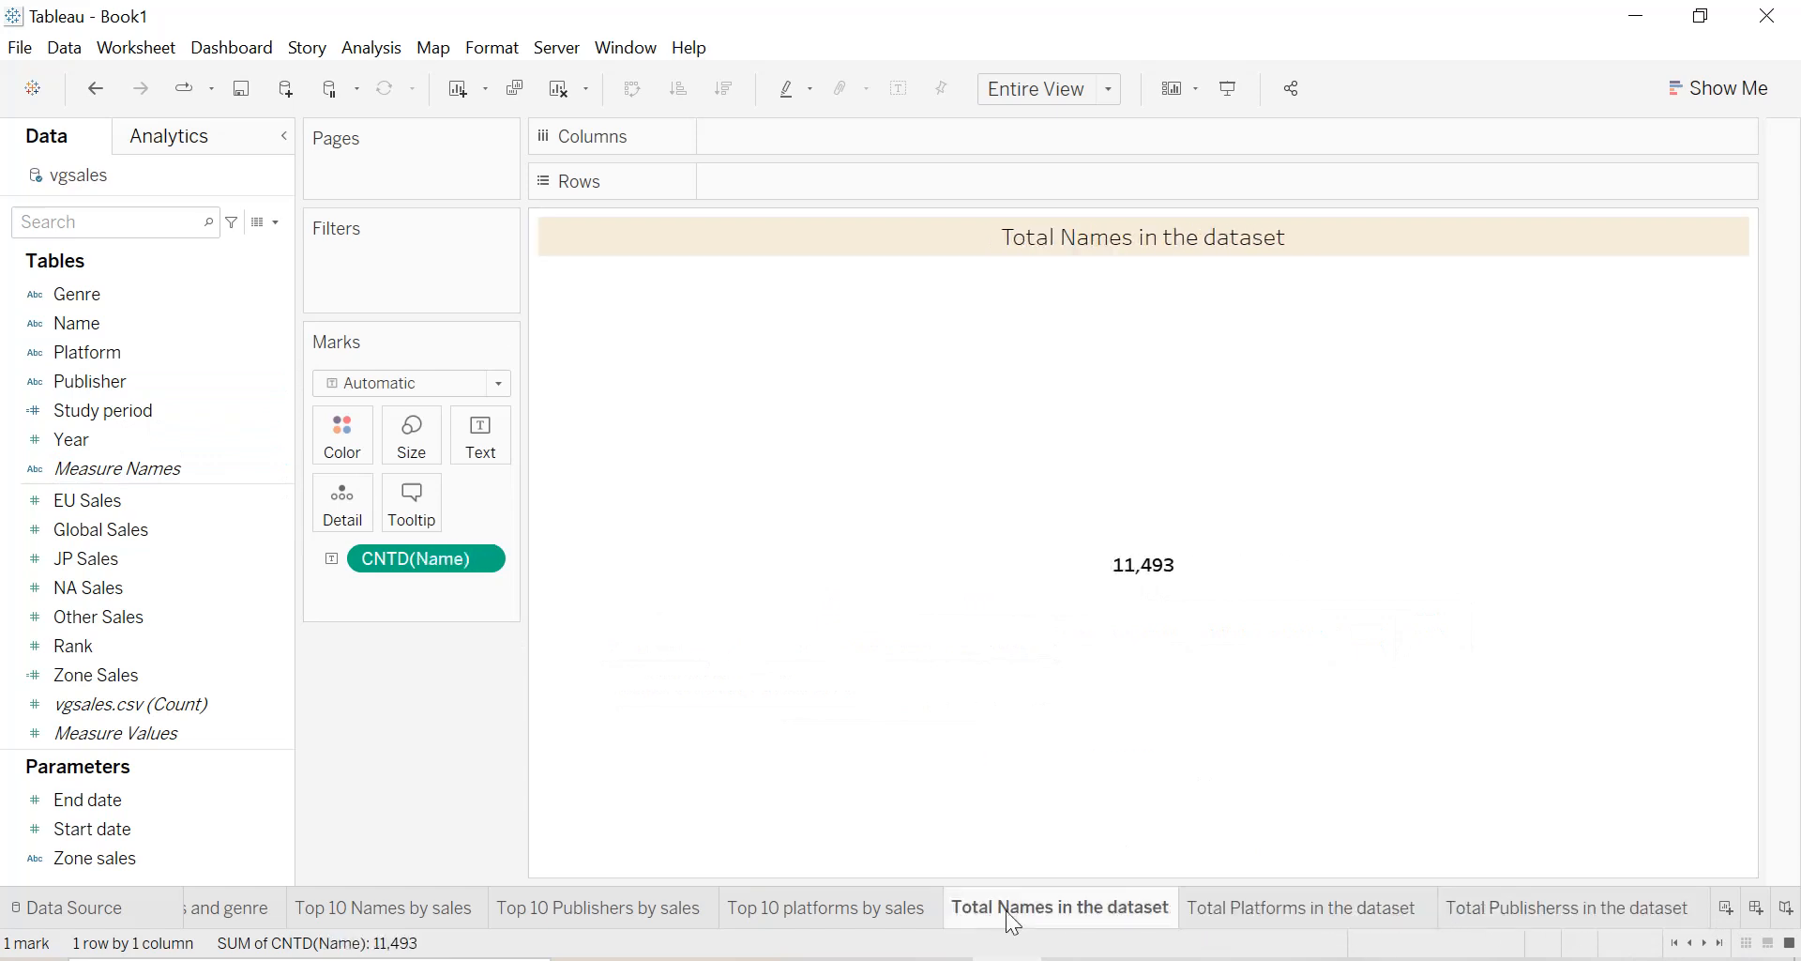
{"action": "right_click", "coordinate": [1107, 925]}
{"action": "left_click", "coordinate": [1175, 668]}
{"action": "double_click", "coordinate": [1271, 910]}
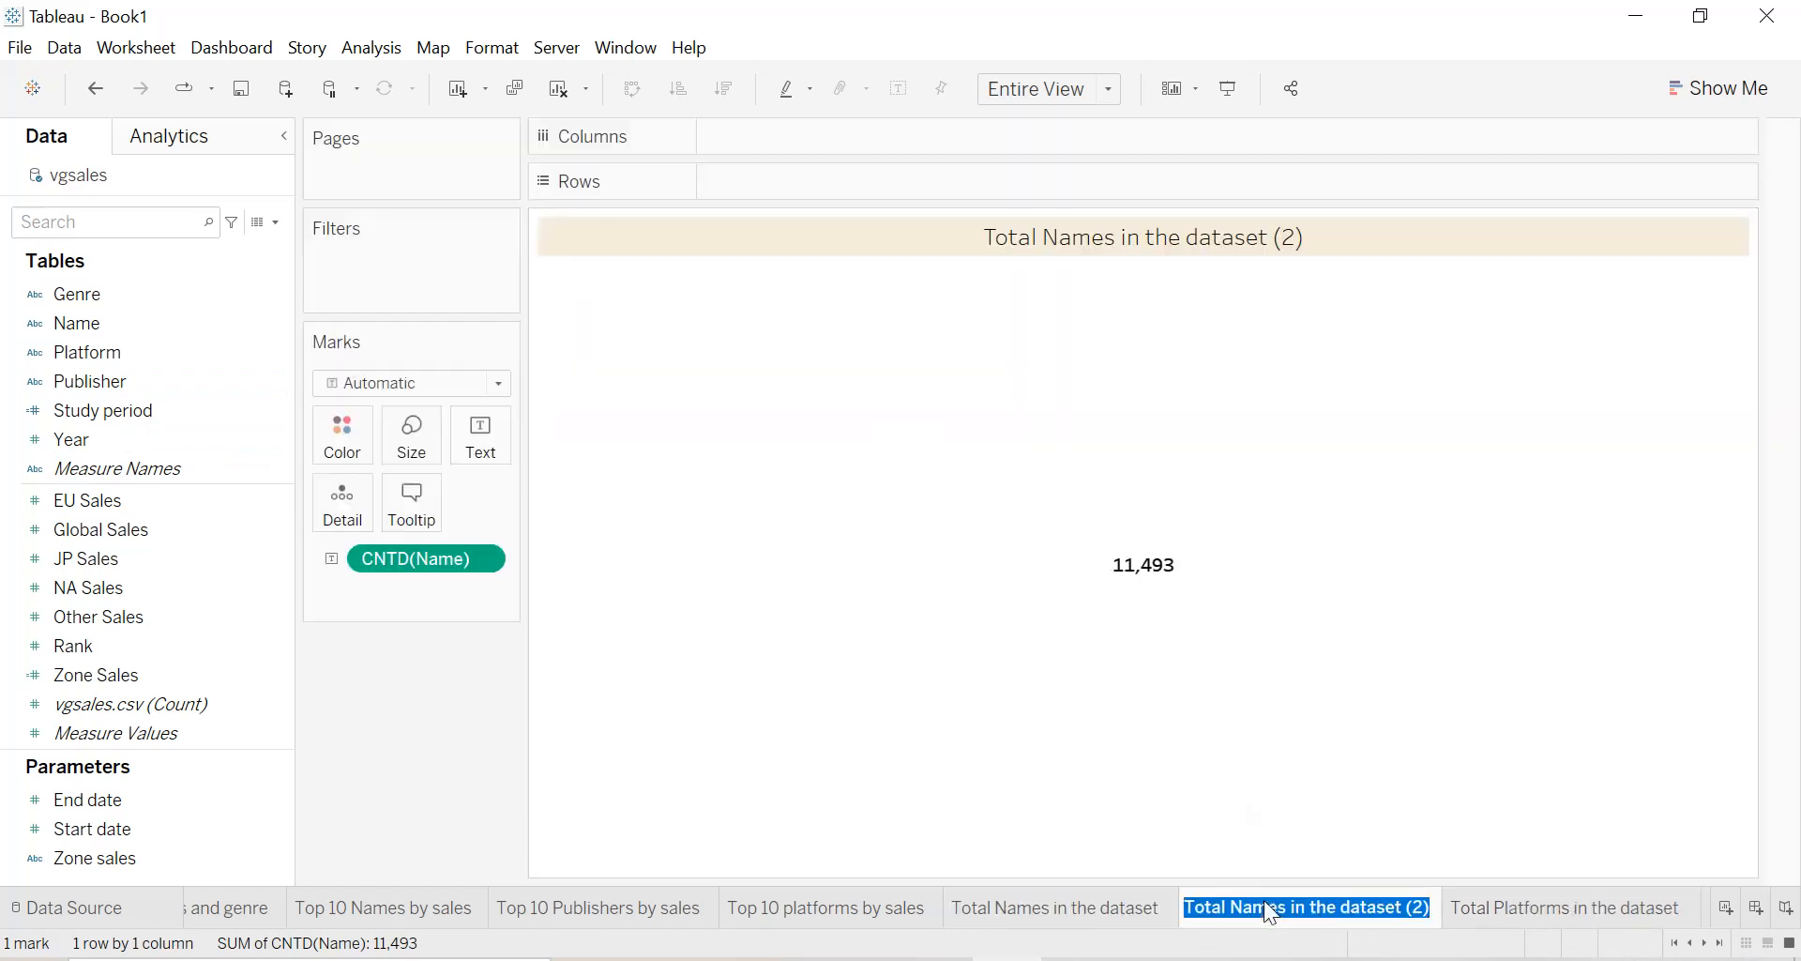
{"action": "key", "text": "End"}
{"action": "key", "text": "BackSpace"}
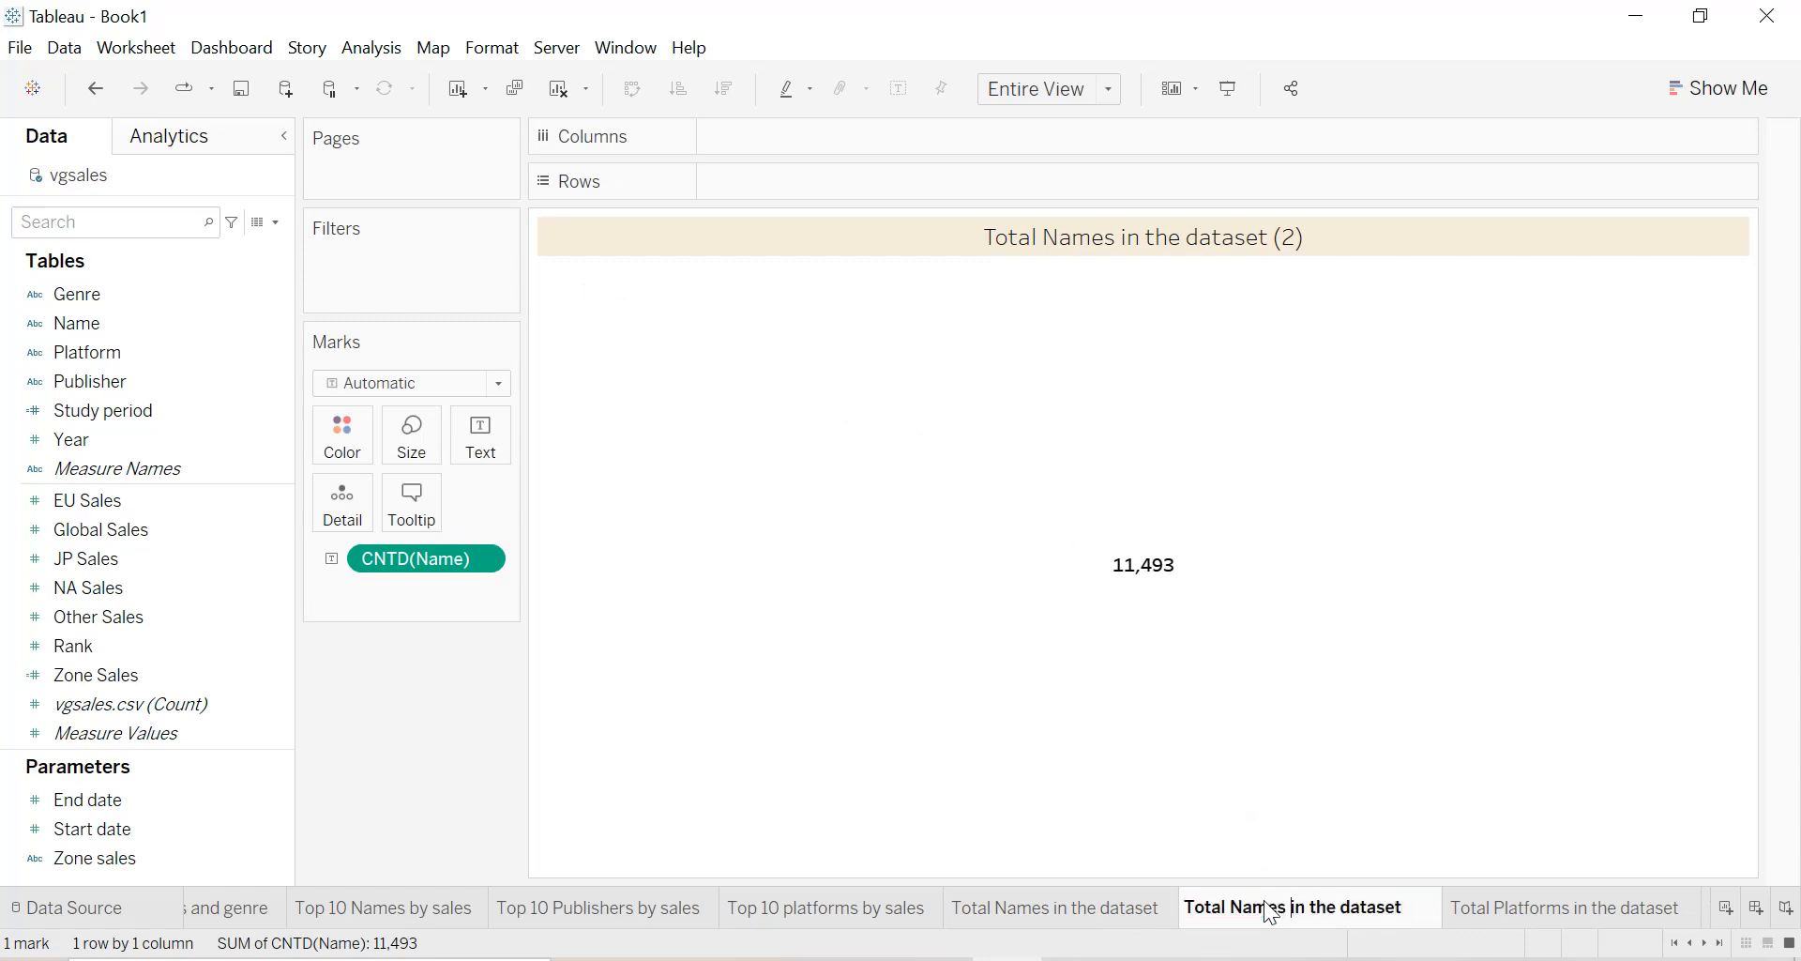
{"action": "key", "text": "BackSpace"}
{"action": "key", "text": "BackSpace"}
{"action": "key", "text": "BackSpace"}
{"action": "key", "text": "BackSpace"}
{"action": "type", "text": "genre"}
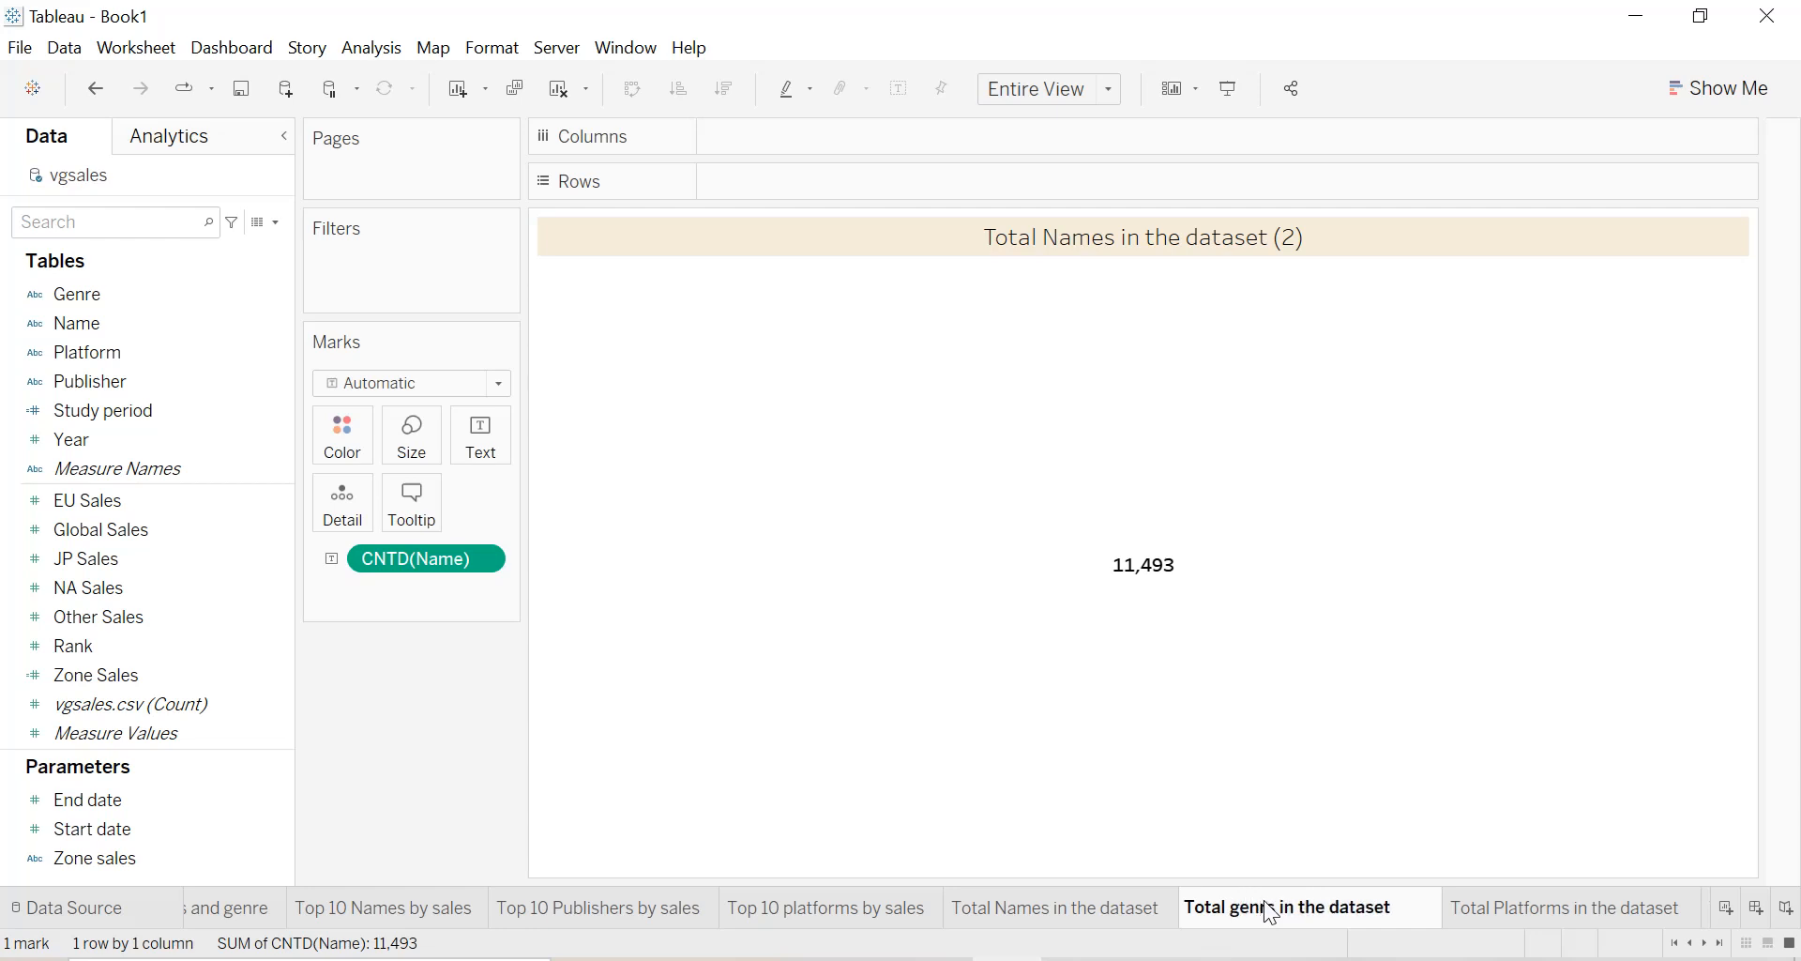
{"action": "type", "text": "s"}
{"action": "key", "text": "Return"}
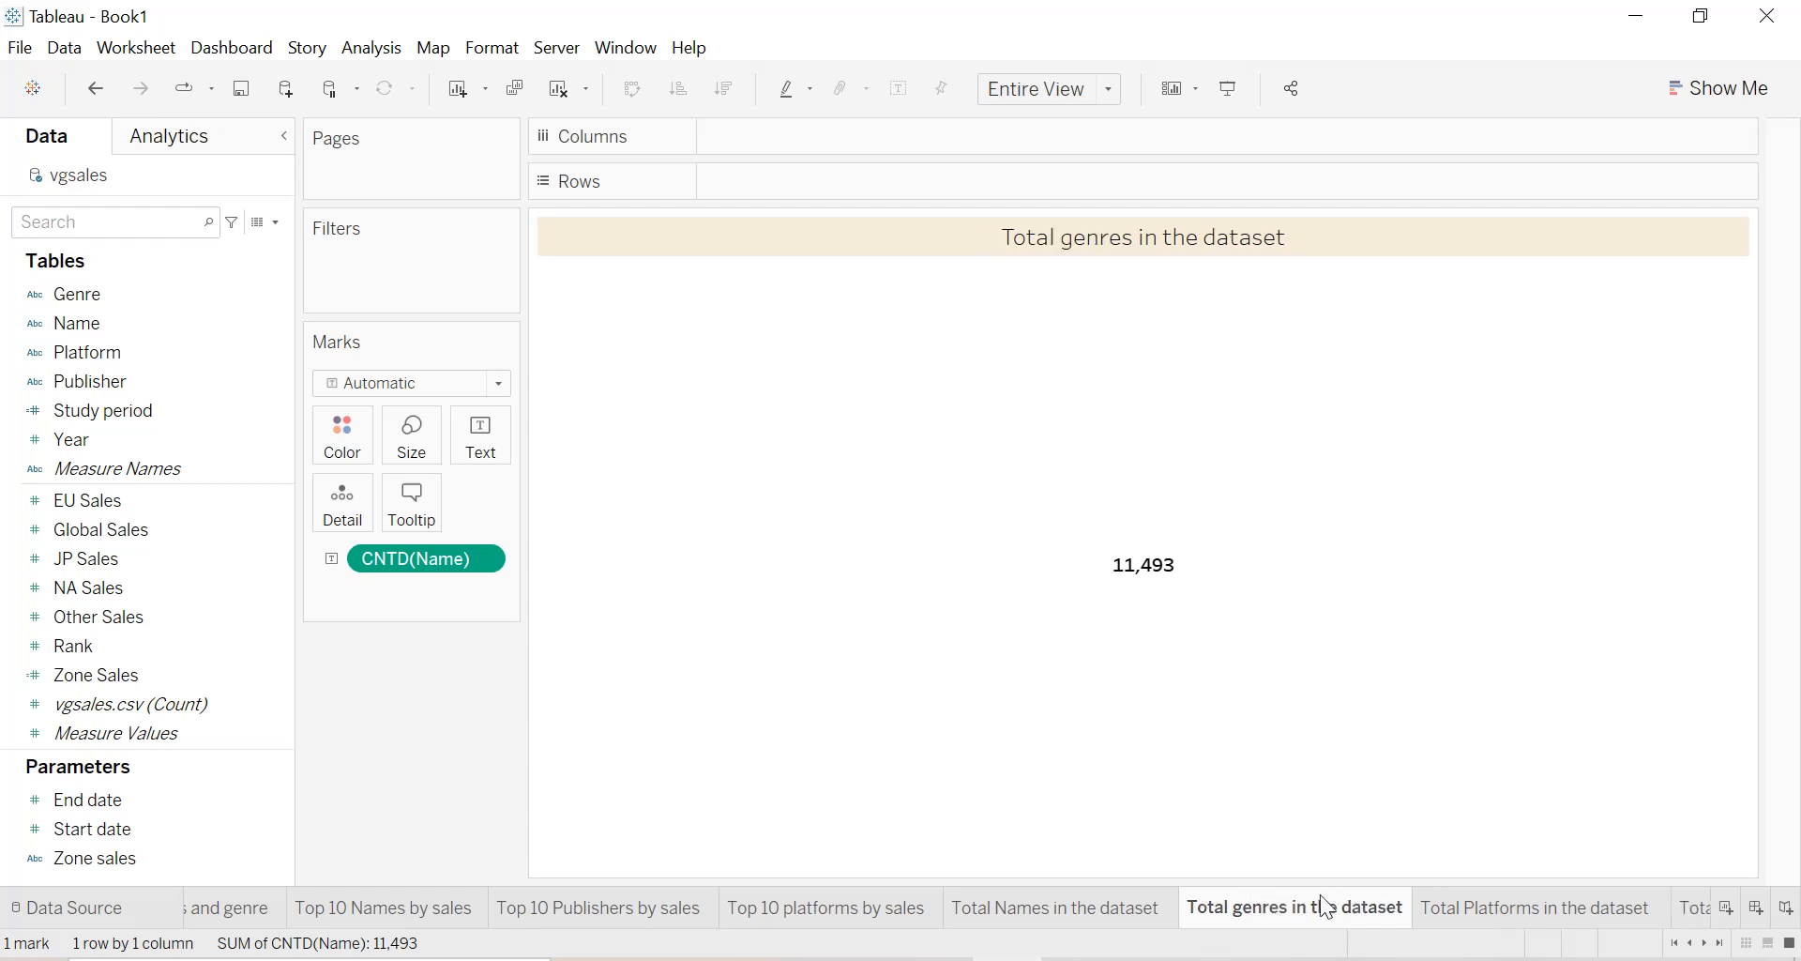
Replace the text field of the Total genres in the dataset sheet with the distinct count of Genre.
{"action": "left_click_drag", "start_coordinate": [403, 559], "coordinate": [484, 448]}
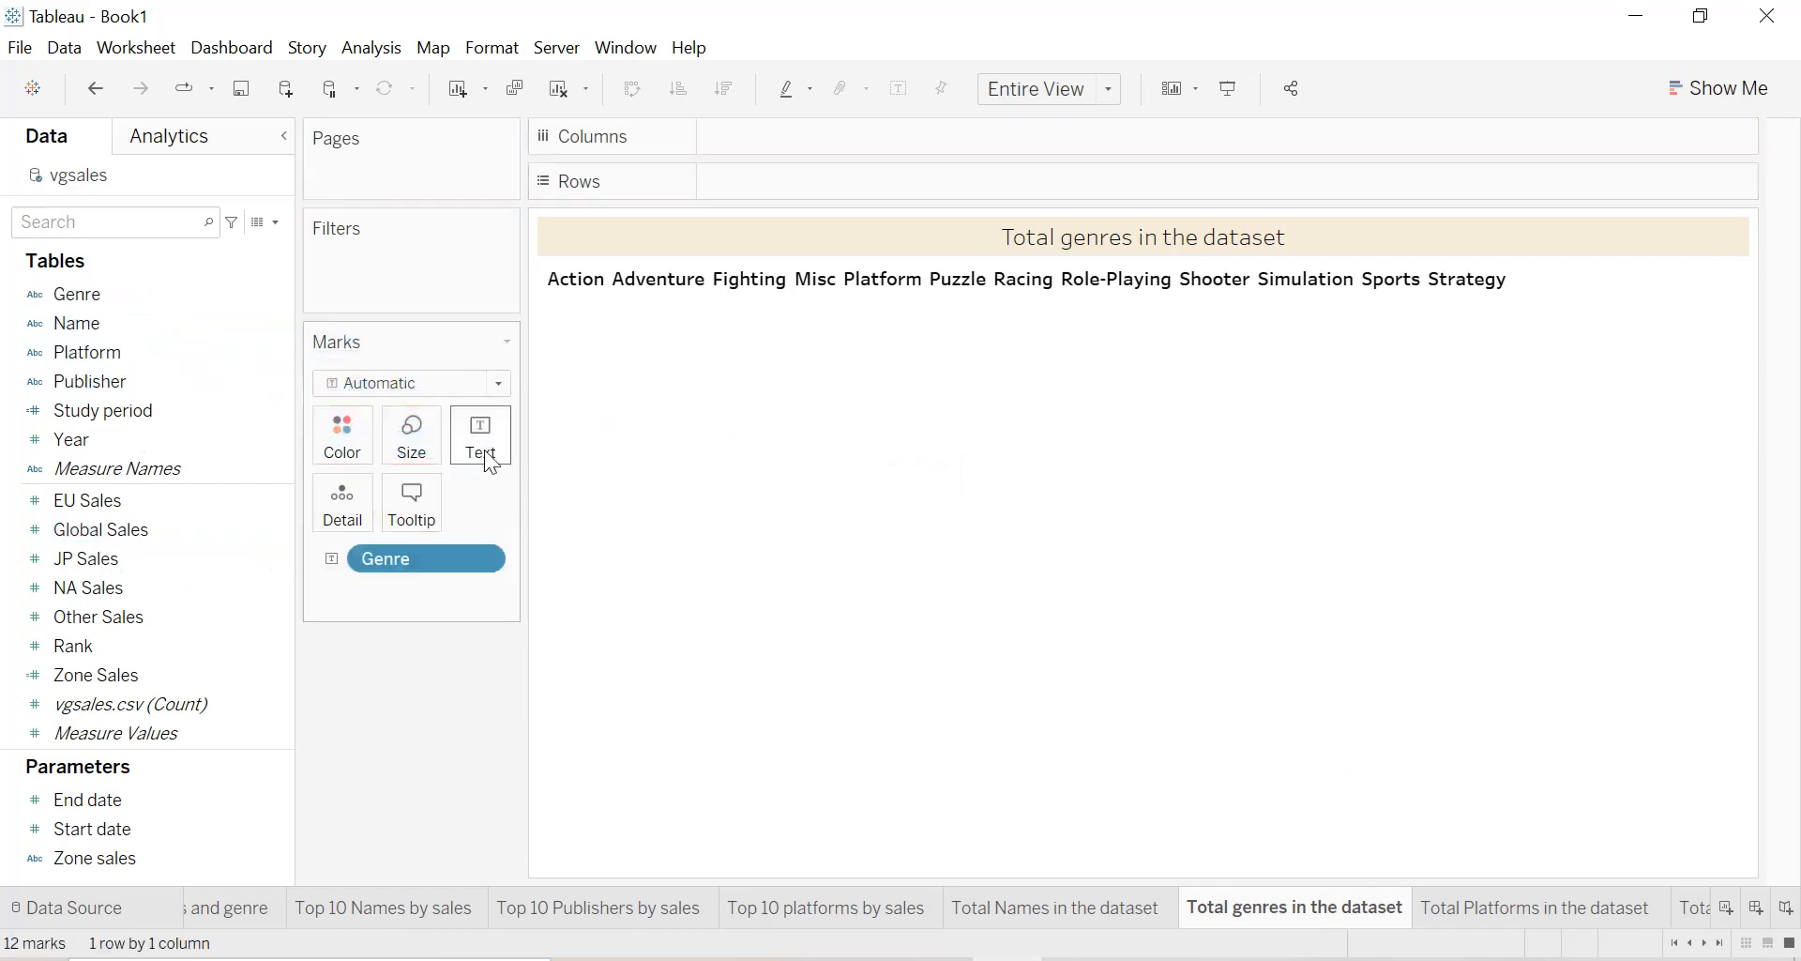
{"action": "left_click", "coordinate": [484, 555]}
{"action": "mouse_move", "coordinate": [484, 917]}
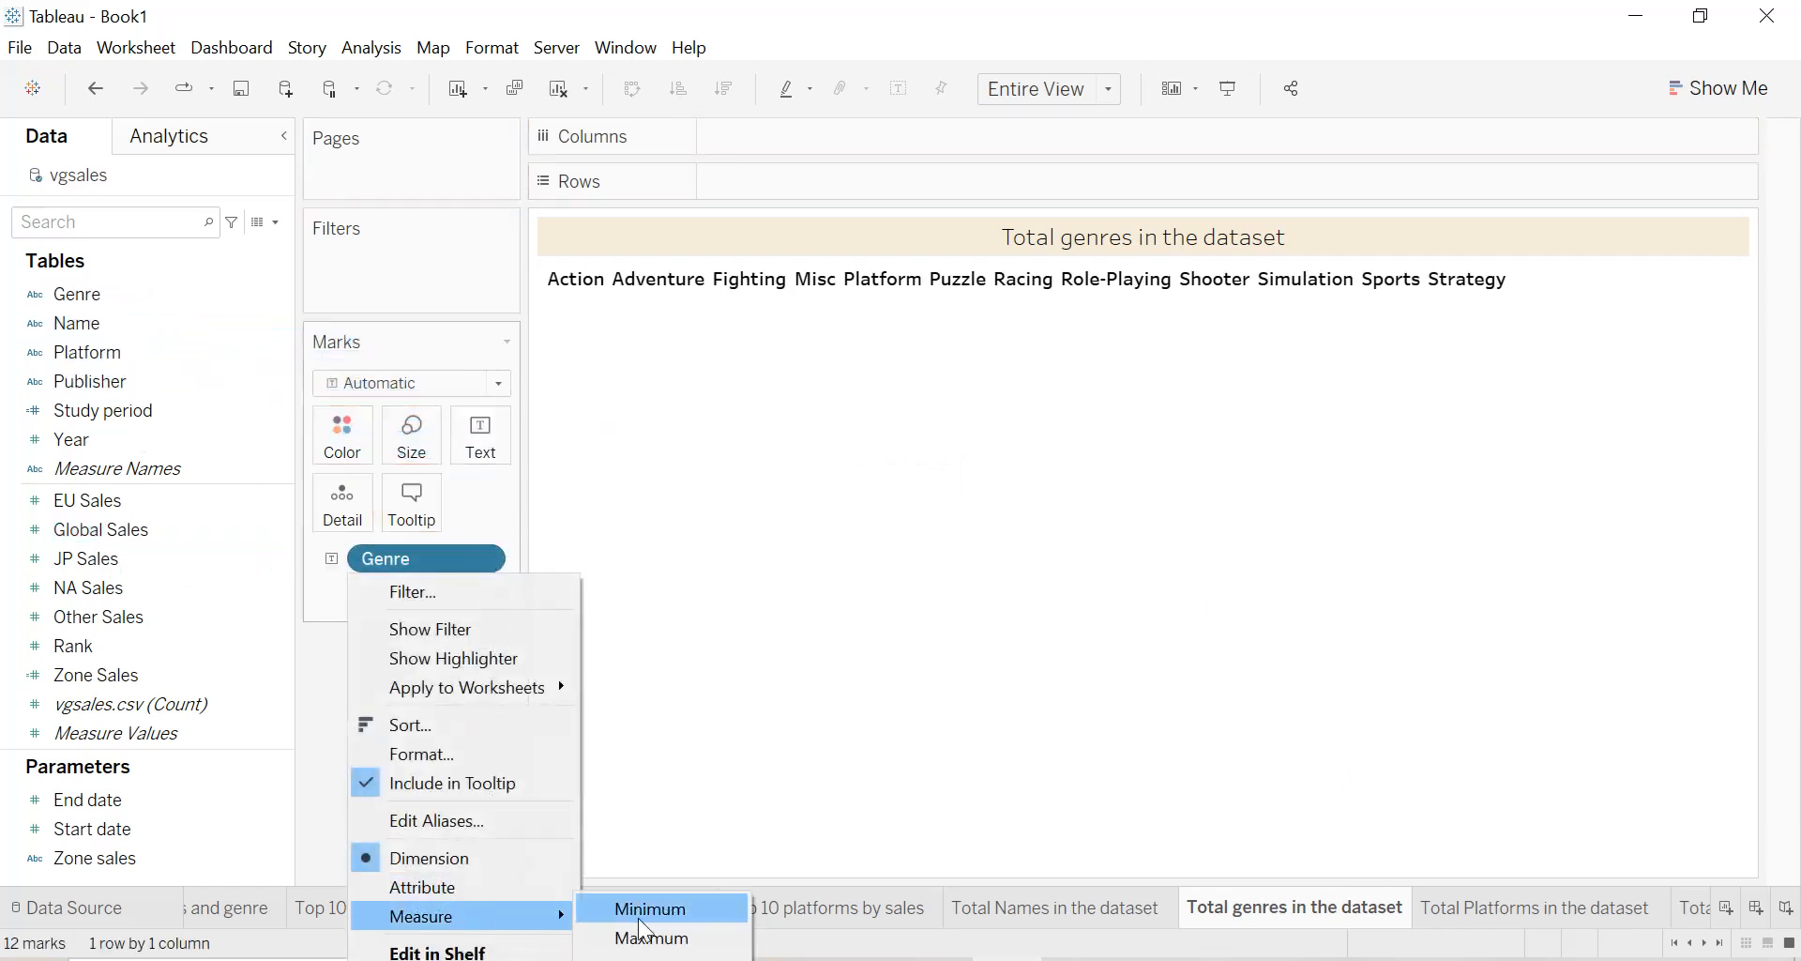
{"action": "left_click", "coordinate": [652, 941]}
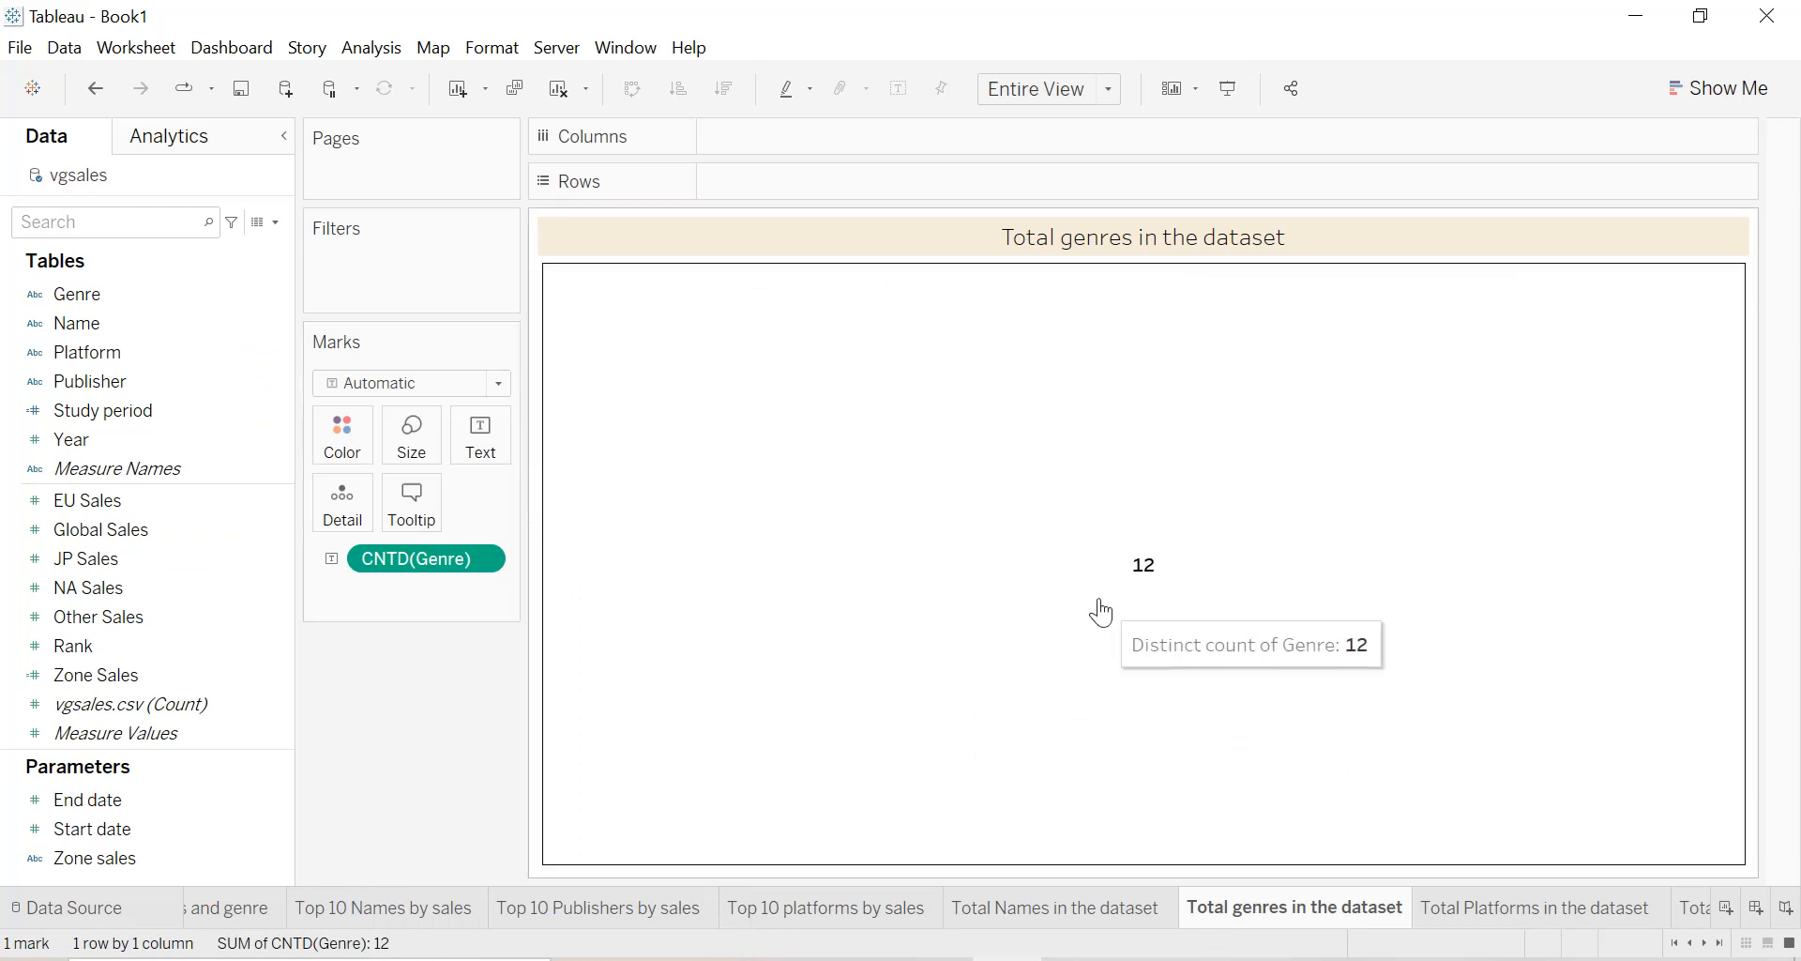
Review the finished worksheets one by one, from the sales by years and genre chart through the top 10s to the dataset totals.
{"action": "left_click", "coordinate": [1568, 908]}
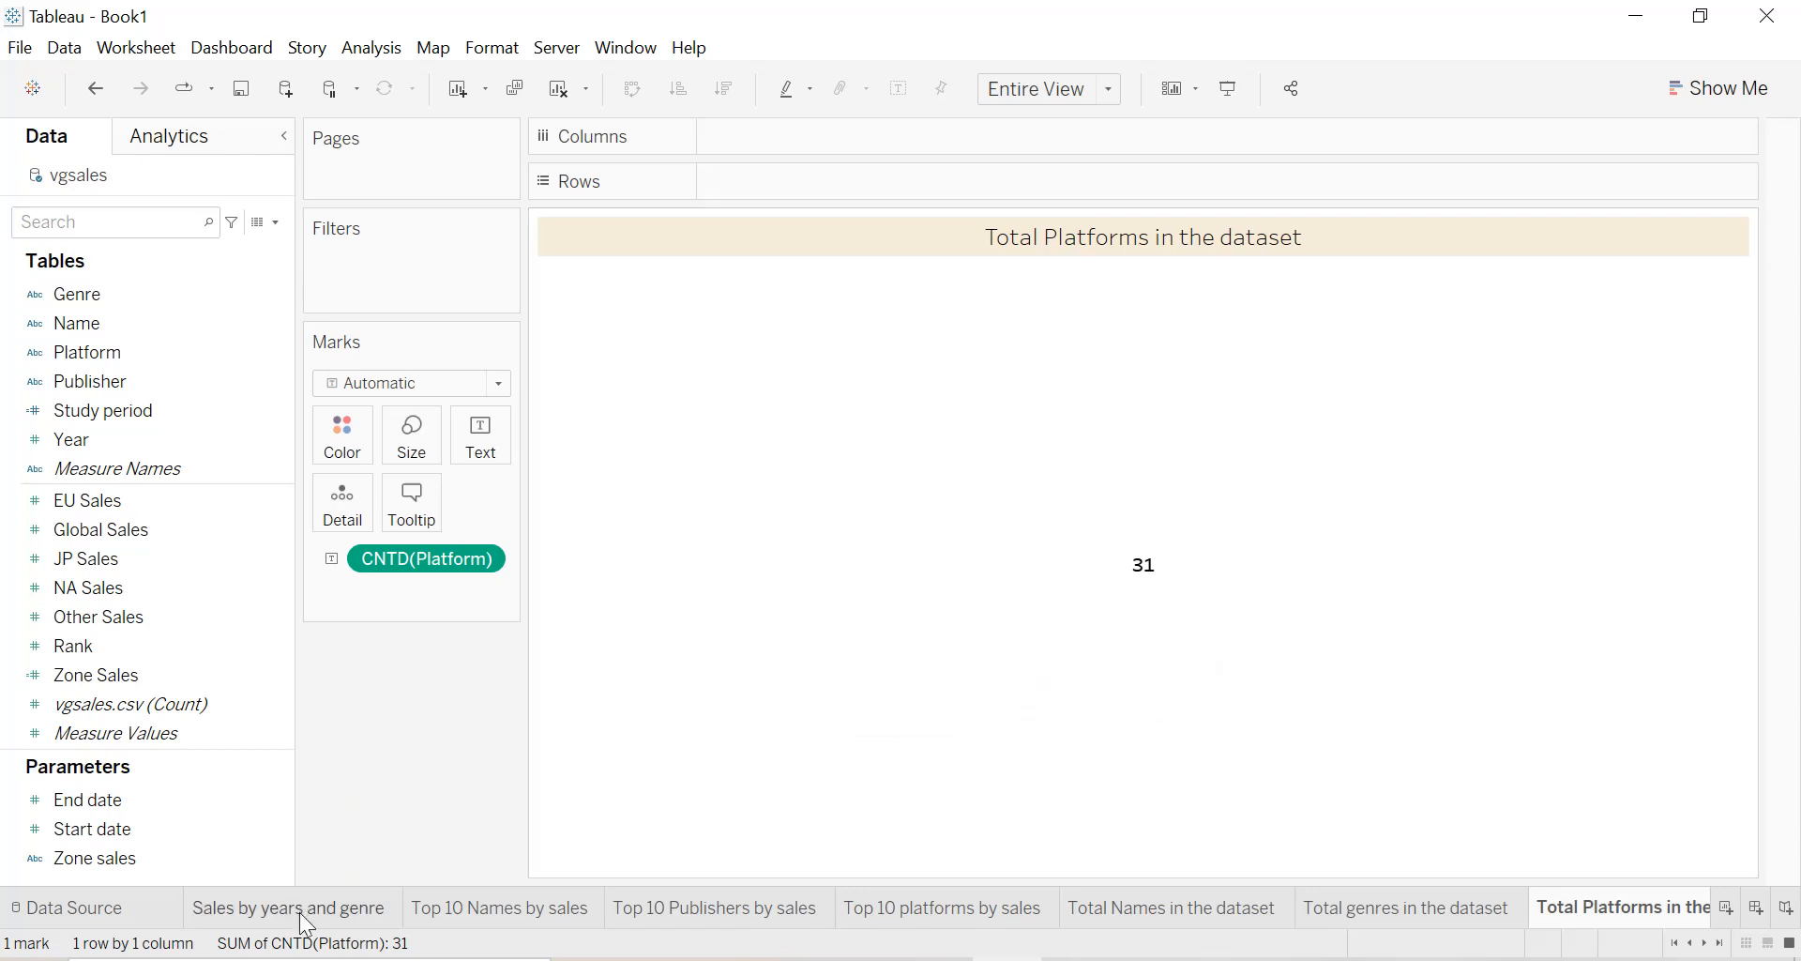
{"action": "left_click", "coordinate": [303, 926]}
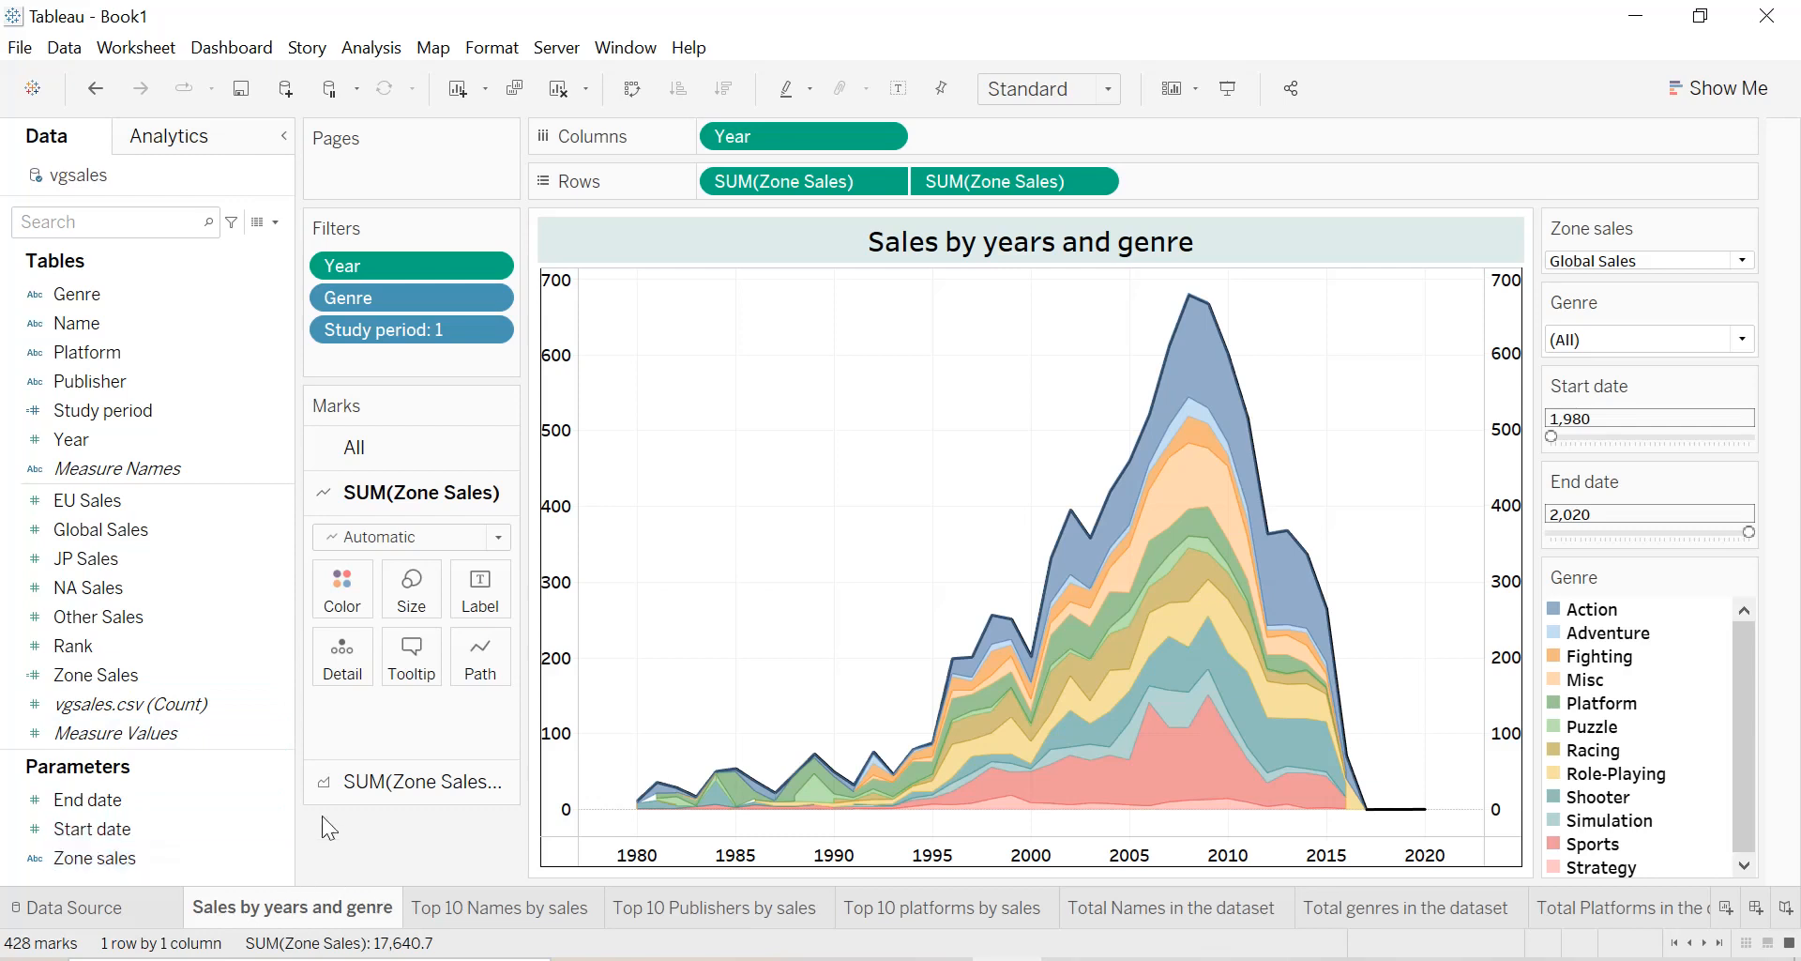
{"action": "left_click", "coordinate": [530, 915]}
{"action": "mouse_move", "coordinate": [677, 907]}
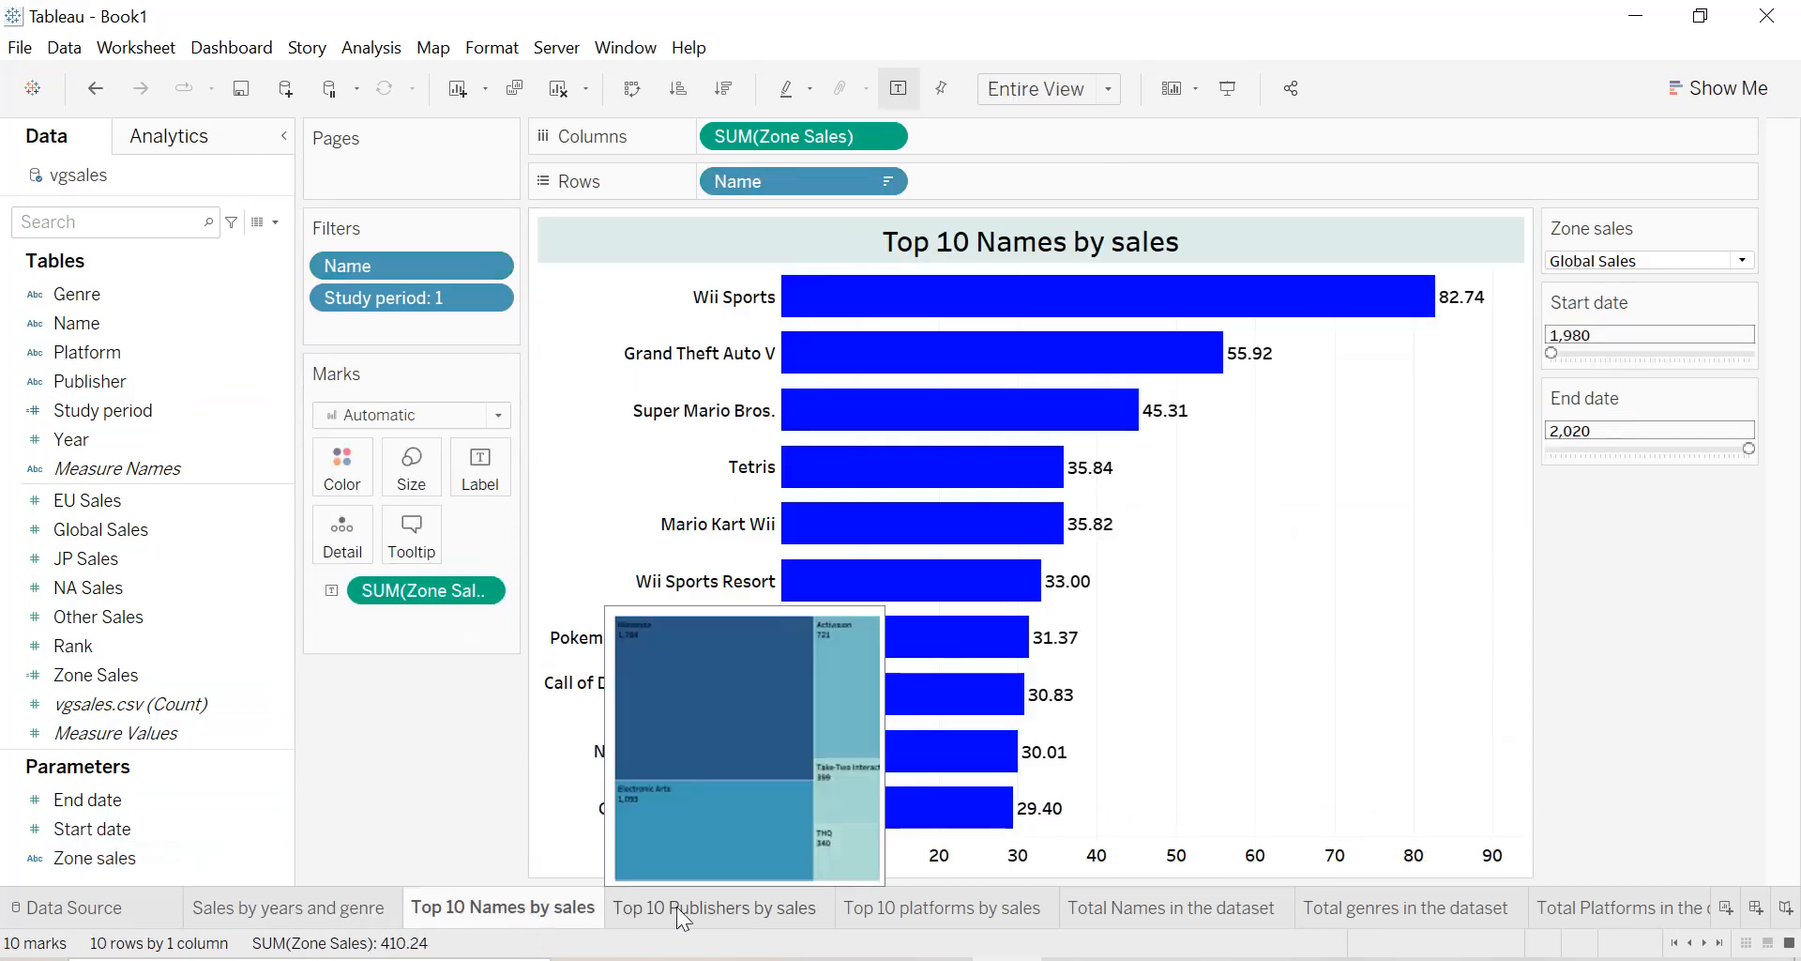
{"action": "left_click", "coordinate": [684, 915]}
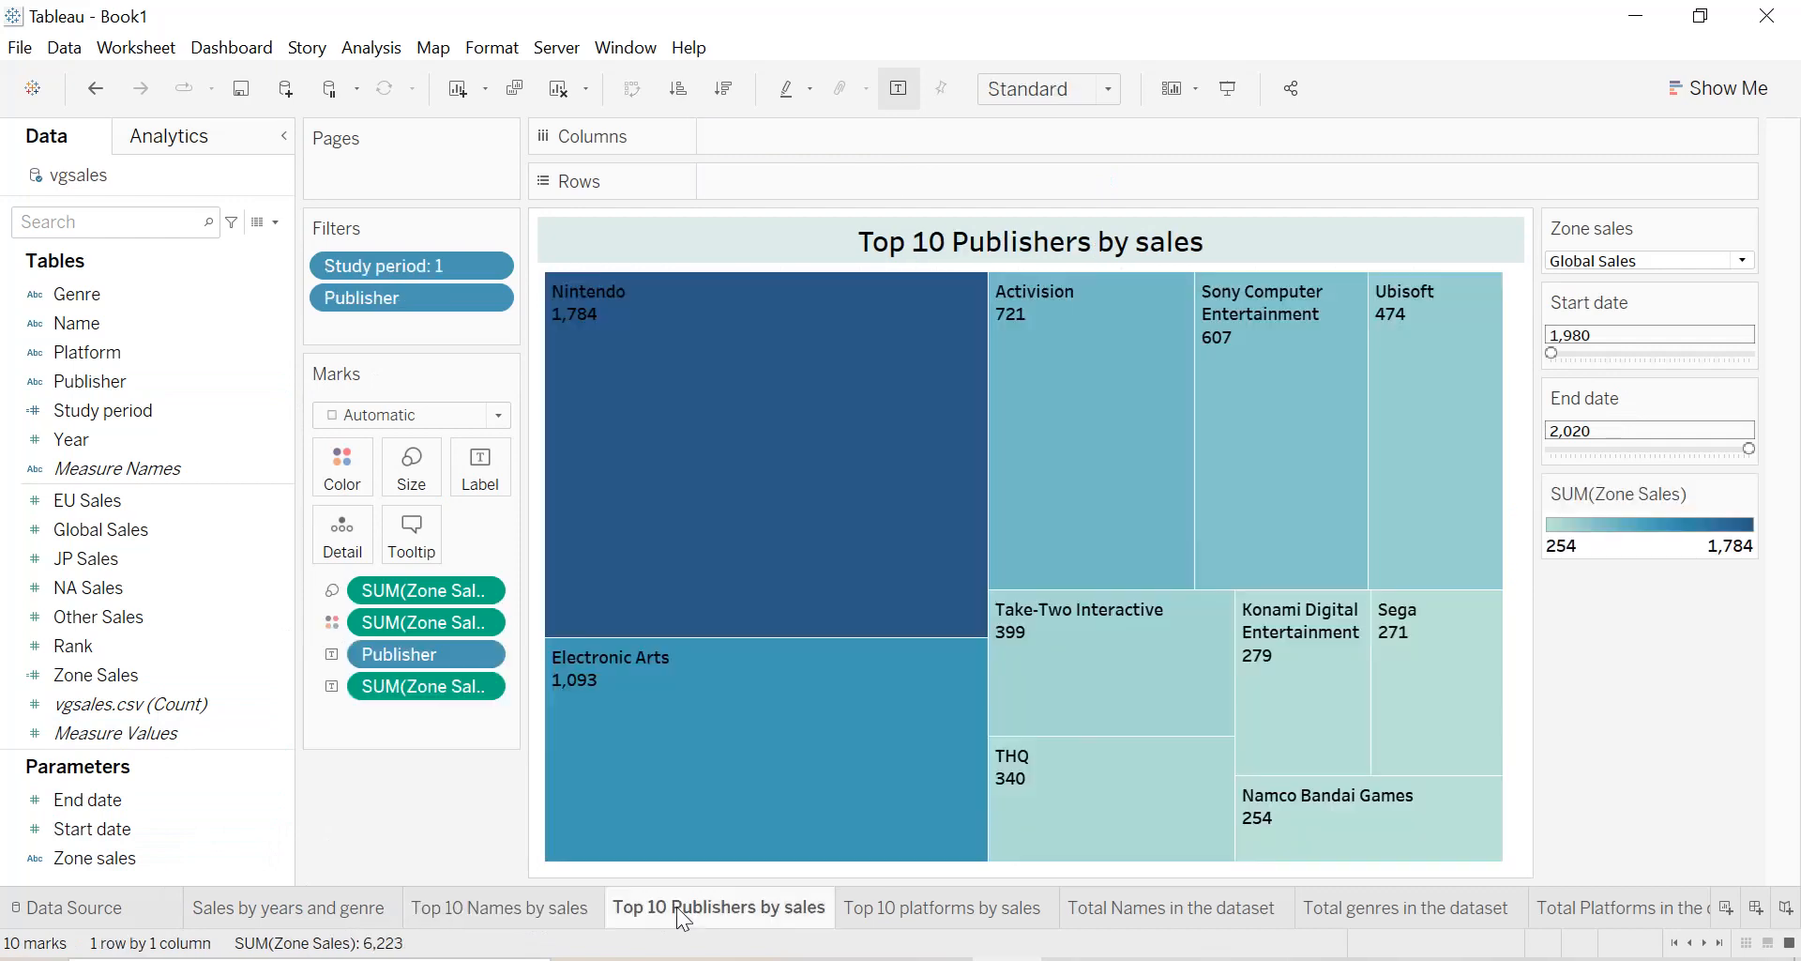
{"action": "left_click", "coordinate": [907, 915]}
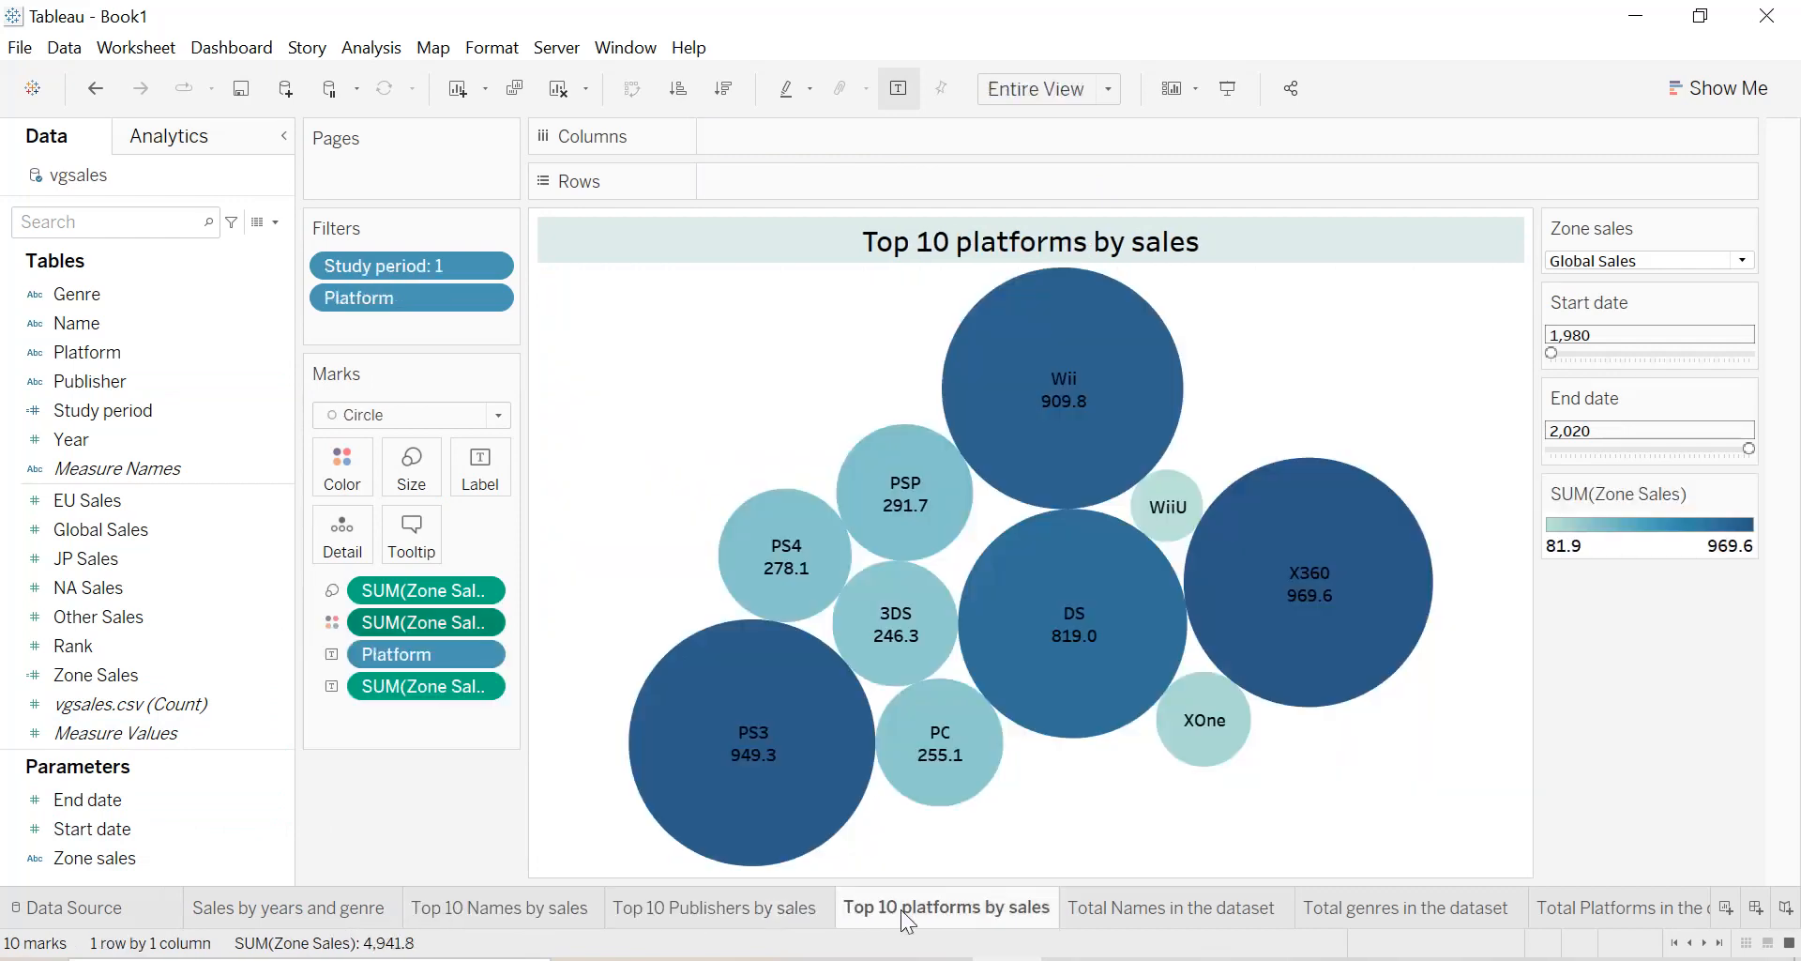
{"action": "left_click", "coordinate": [1147, 914]}
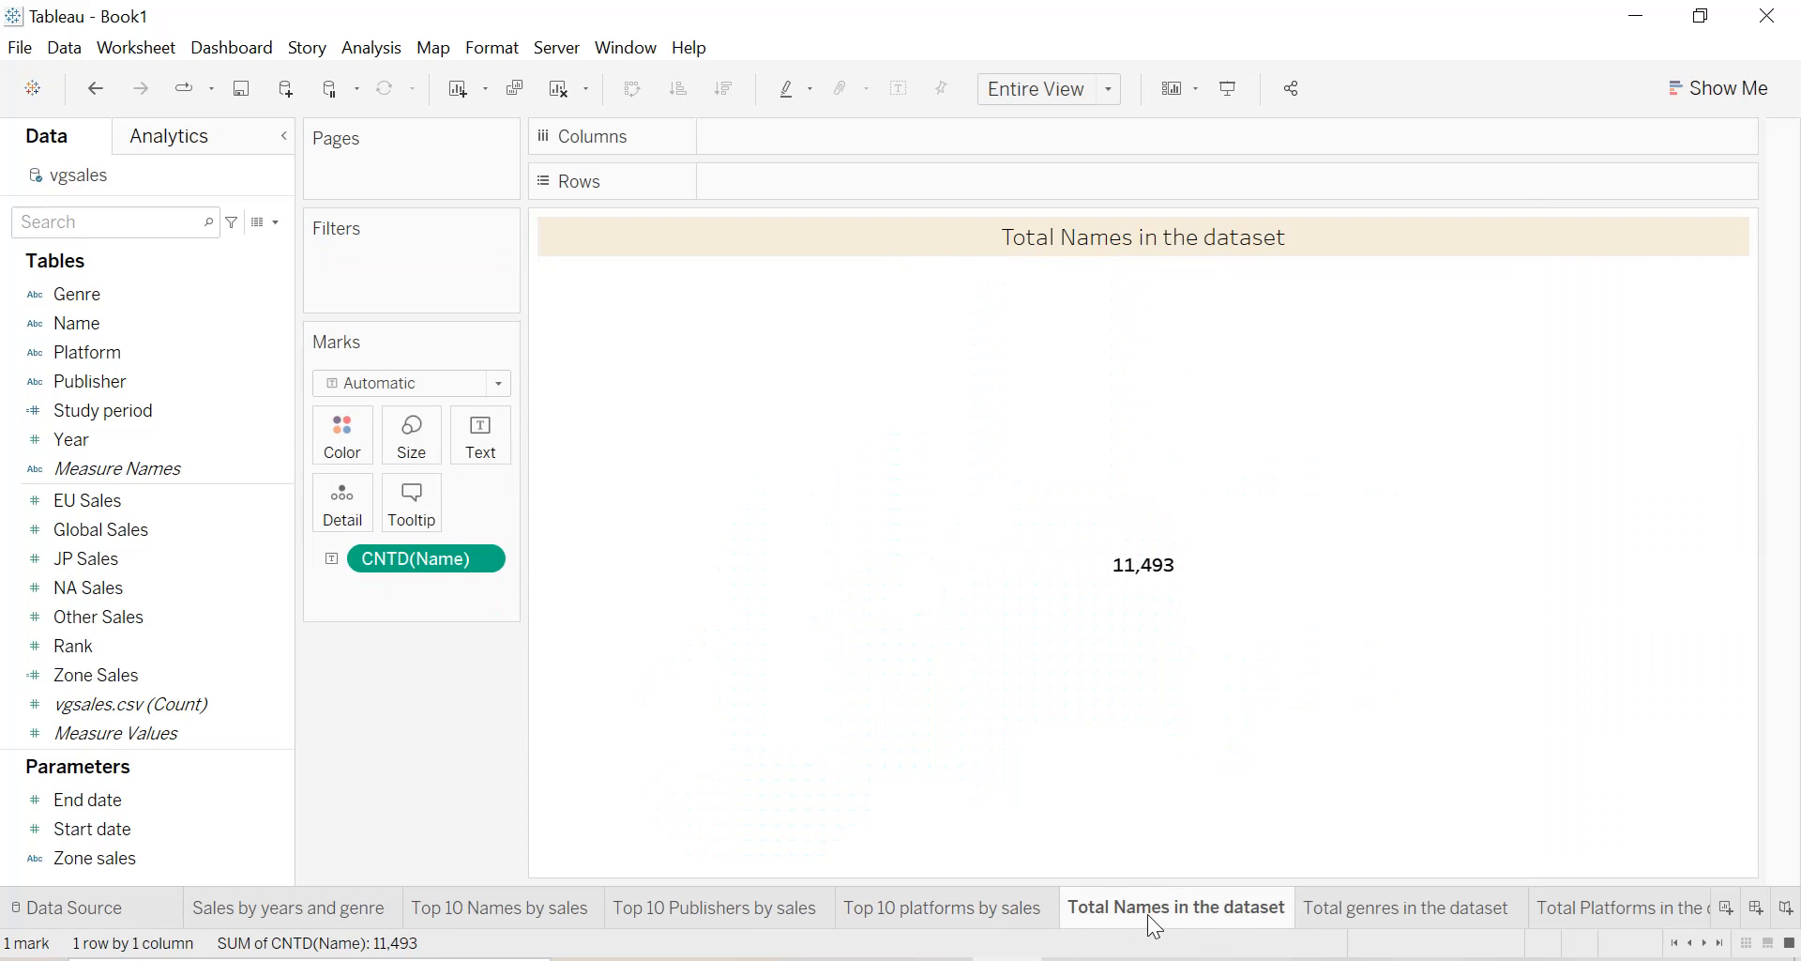
{"action": "left_click", "coordinate": [1407, 919]}
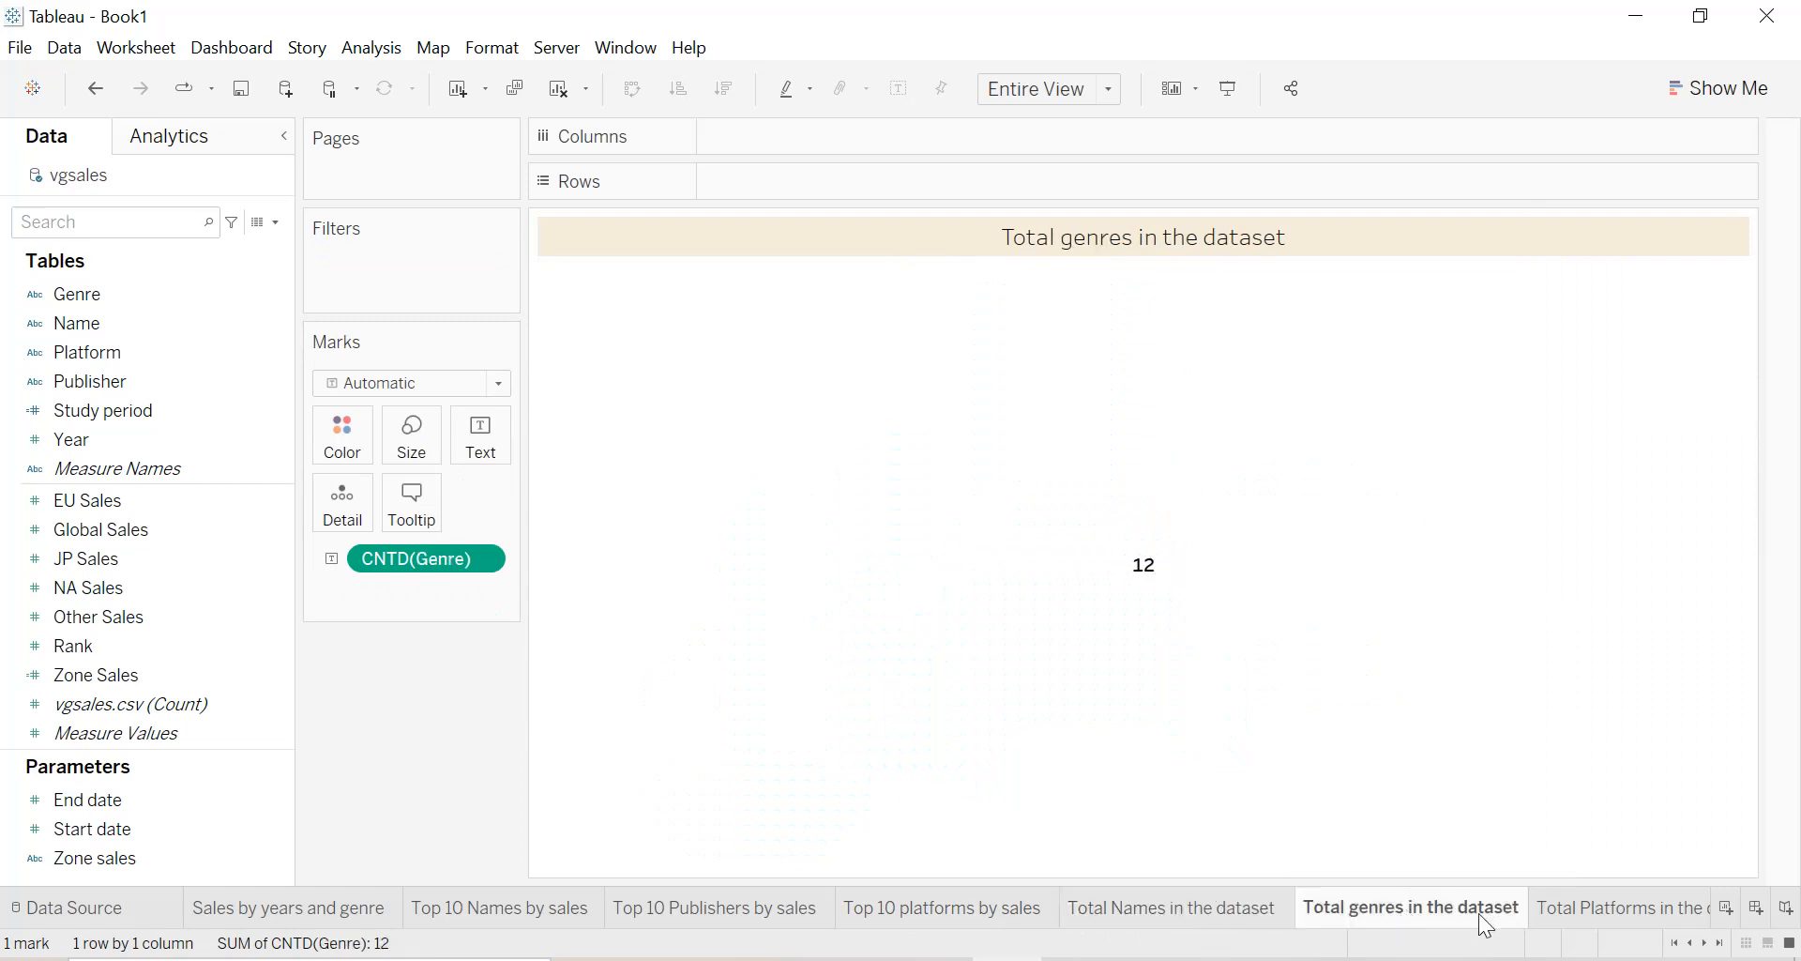
{"action": "left_click", "coordinate": [1624, 915]}
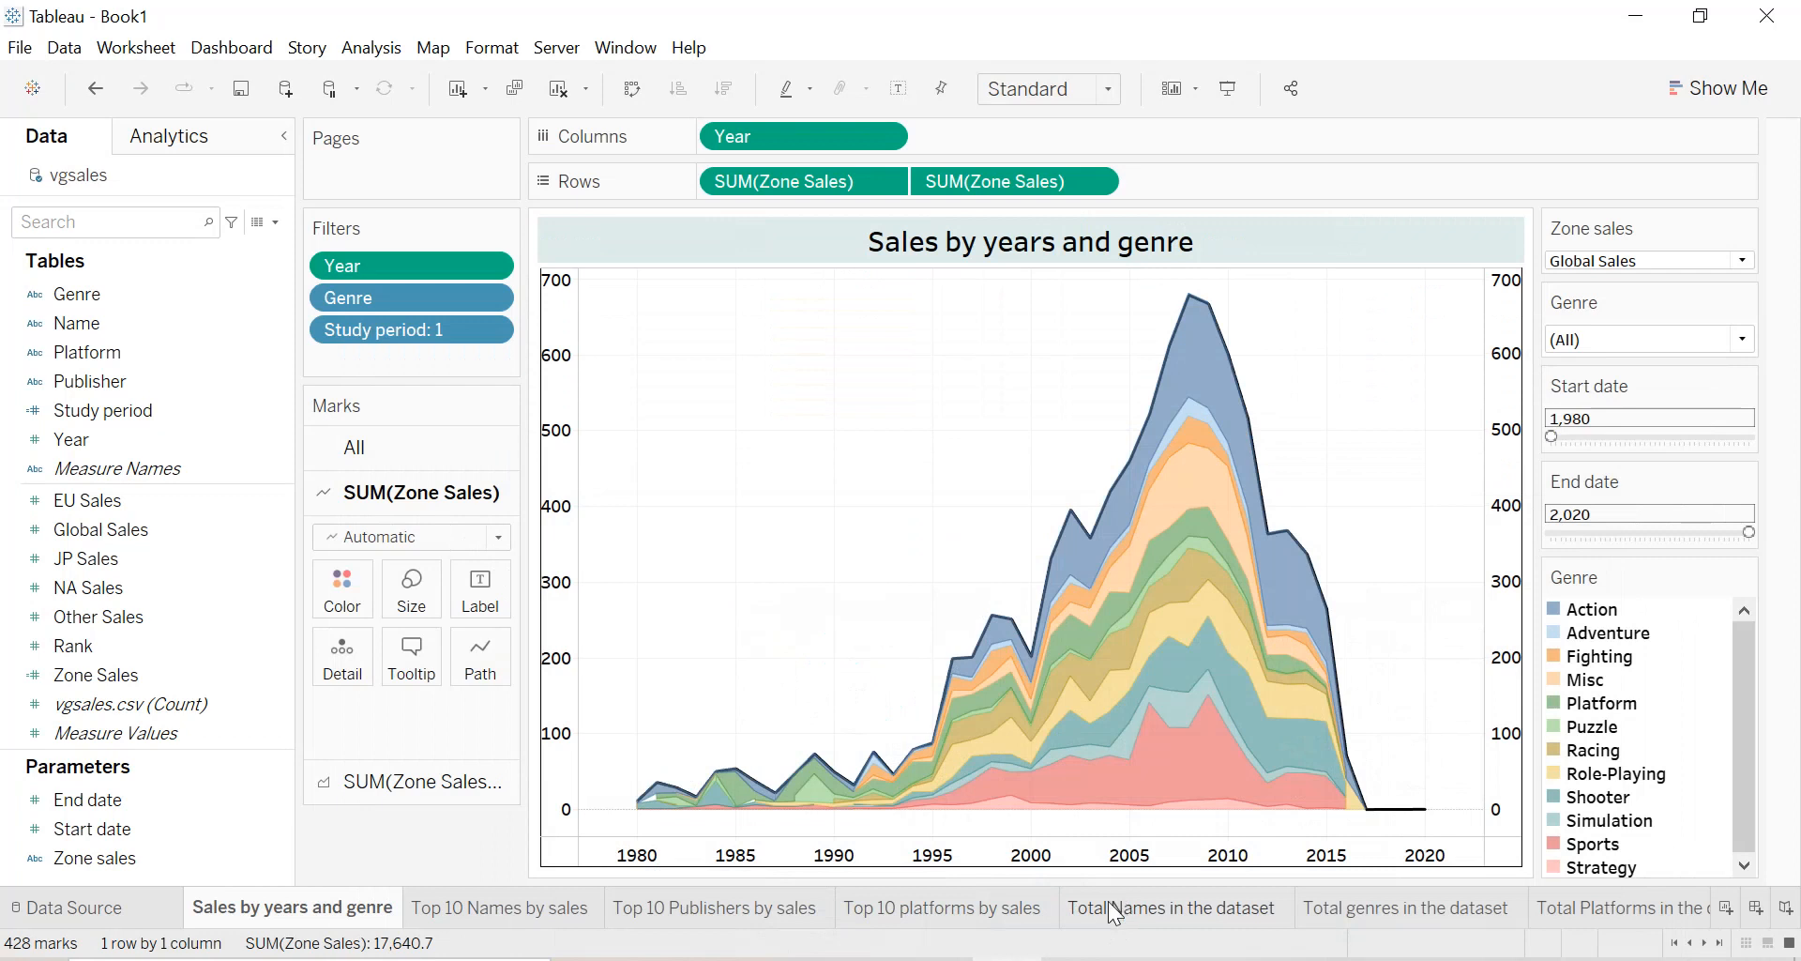
{"action": "scroll", "coordinate": [1114, 915], "scroll_direction": "down", "scroll_amount": 2}
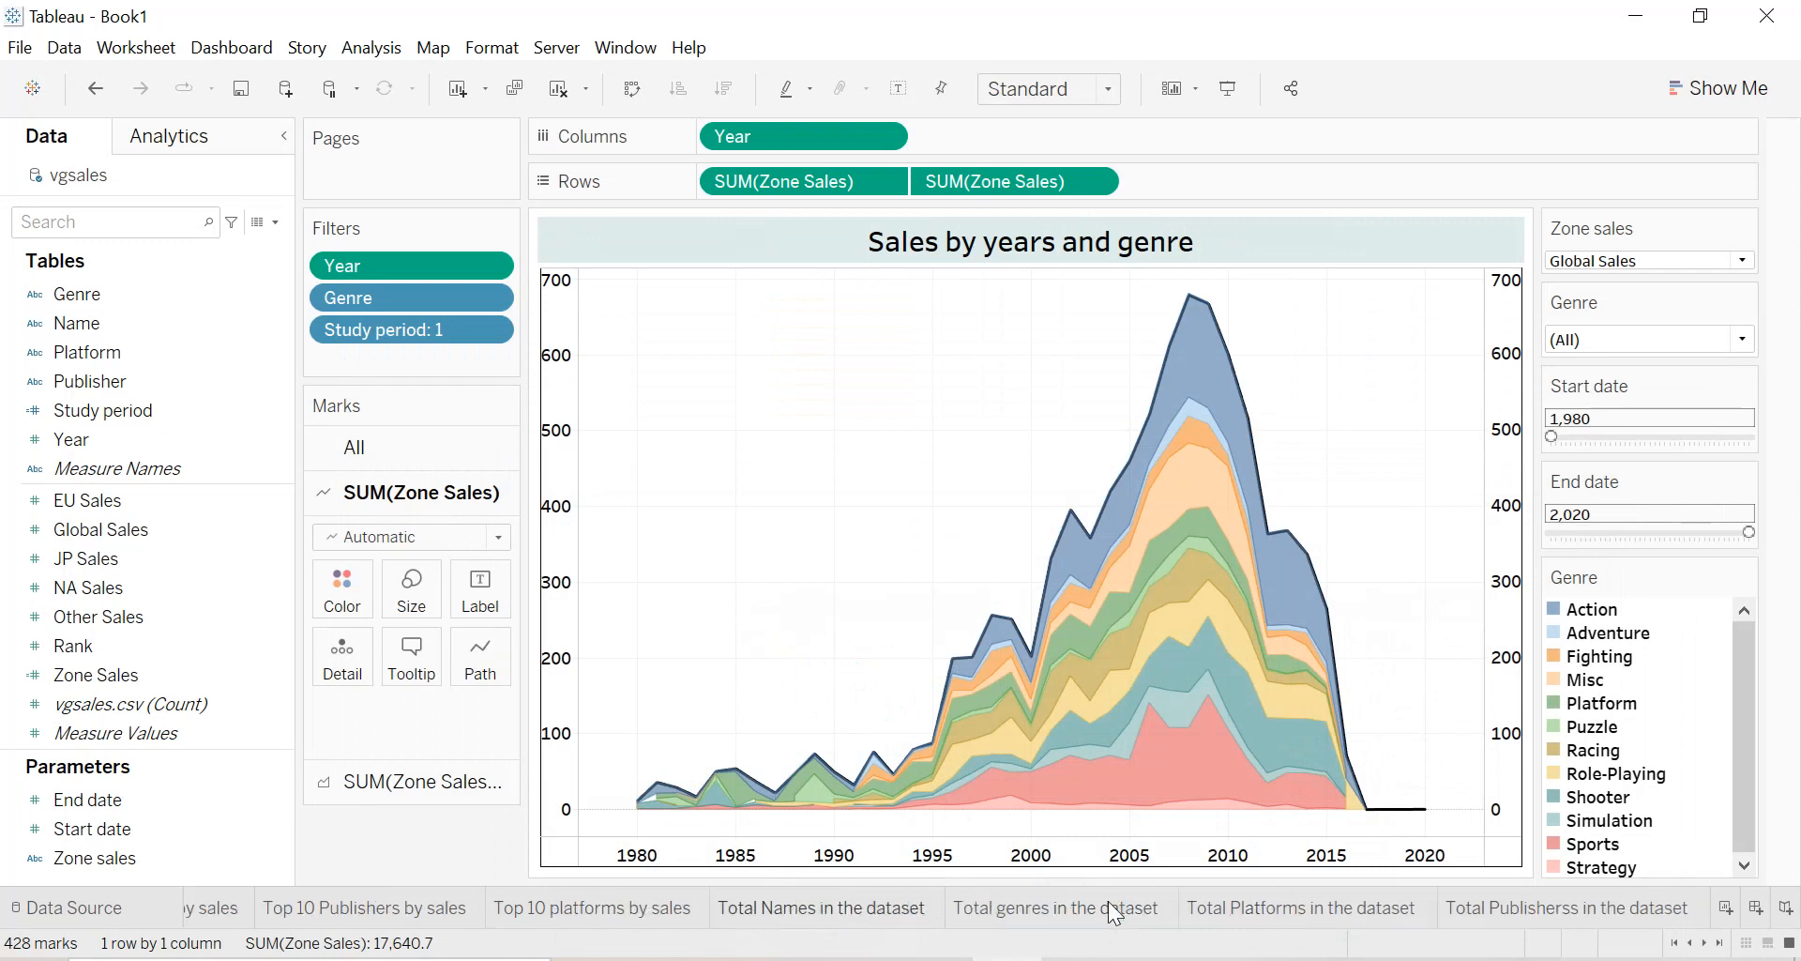
{"action": "scroll", "coordinate": [1113, 915], "scroll_direction": "up", "scroll_amount": 2}
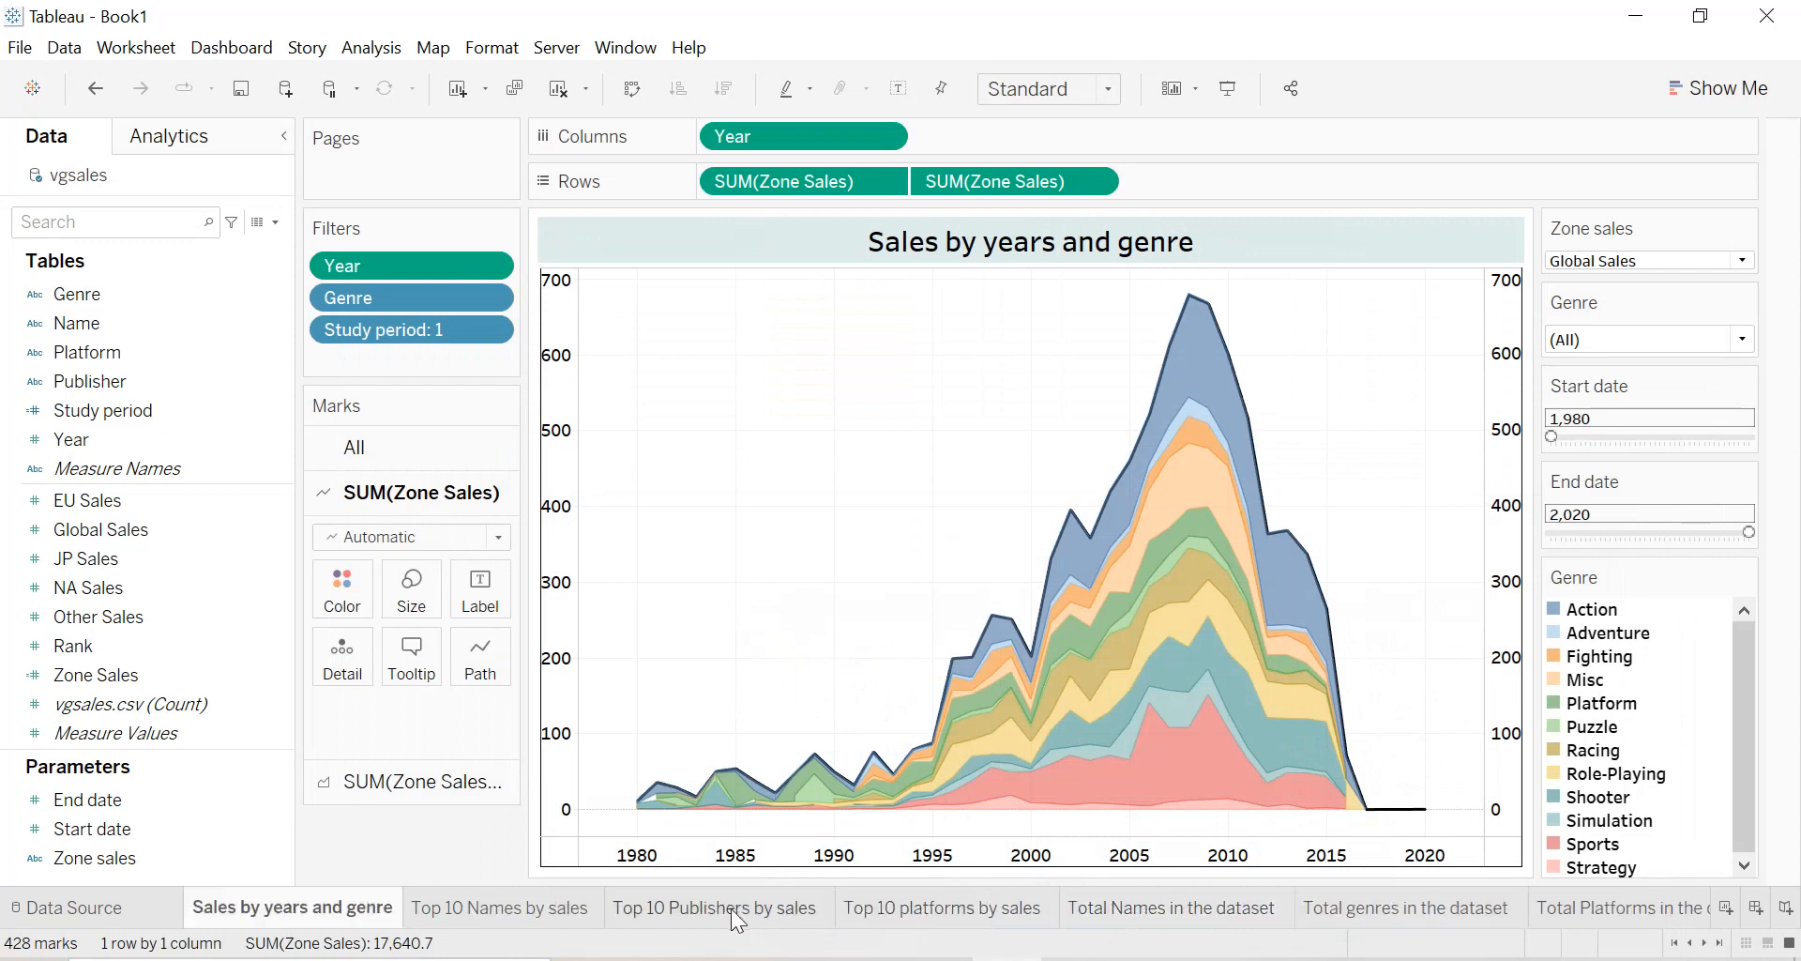
{"action": "mouse_move", "coordinate": [481, 913]}
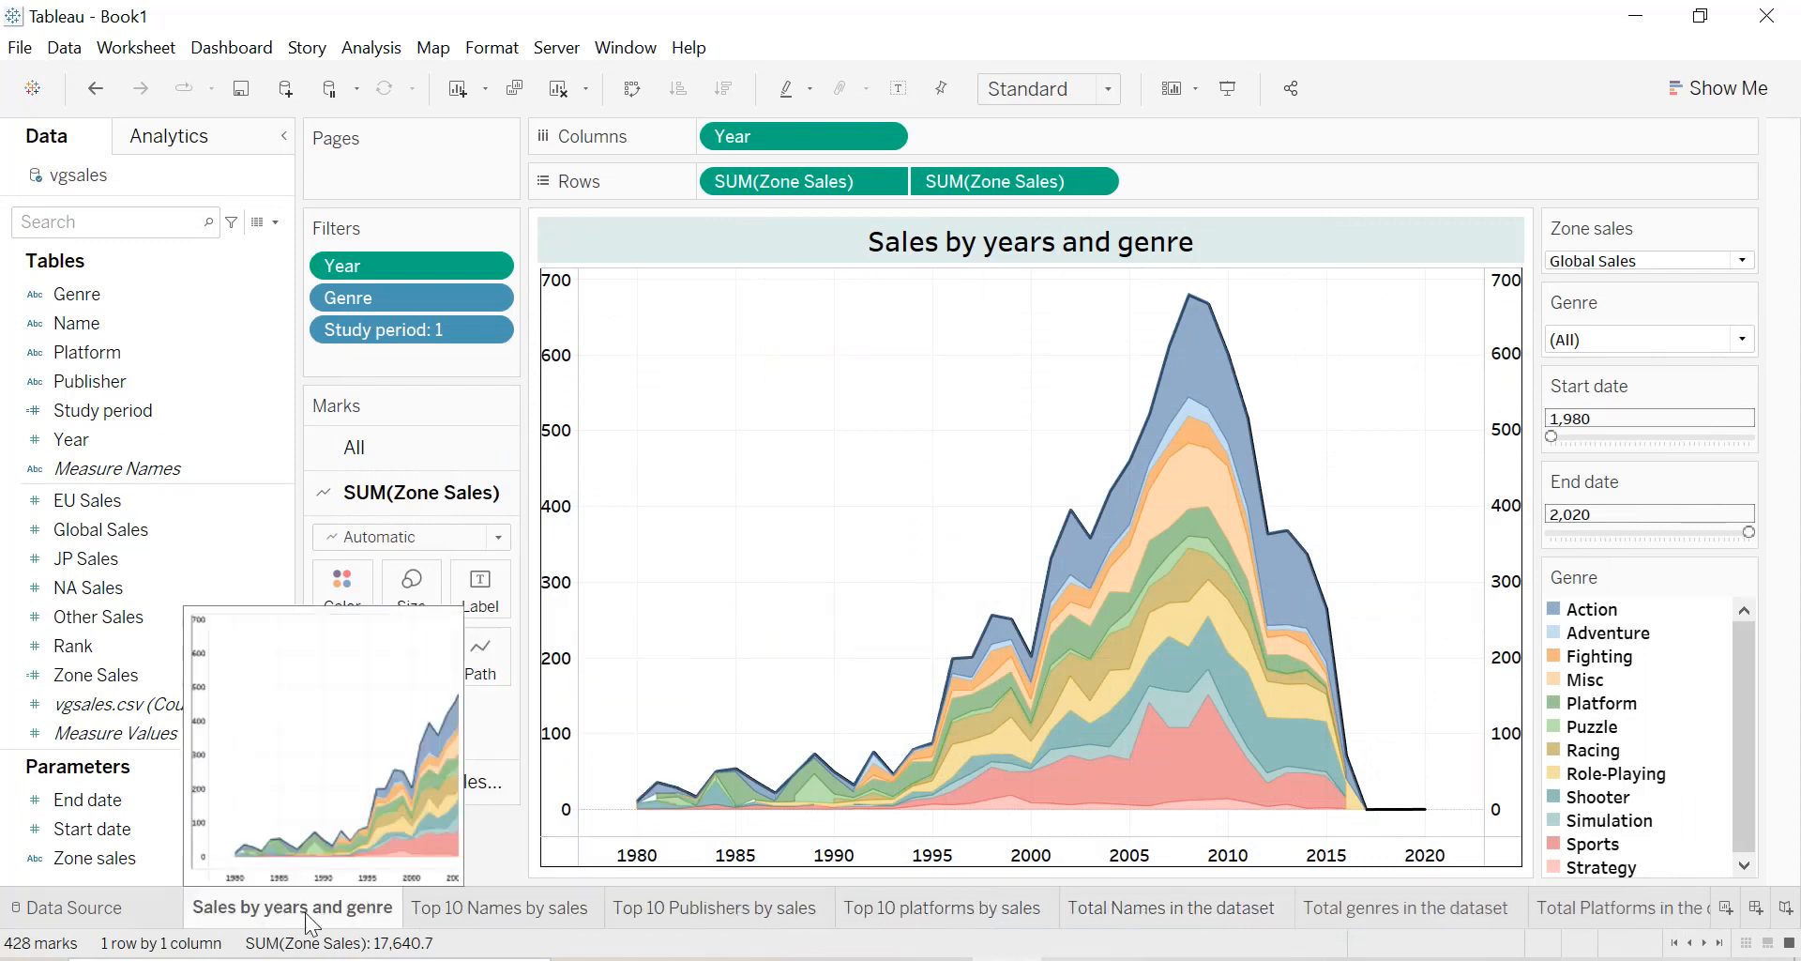
Add a new worksheet directly after Sales by years and genre and name it "total sales by genre".
{"action": "left_click", "coordinate": [1724, 908]}
{"action": "left_click_drag", "start_coordinate": [1698, 919], "coordinate": [472, 918]}
{"action": "left_click_drag", "start_coordinate": [837, 910], "coordinate": [470, 924]}
{"action": "type", "text": "total"}
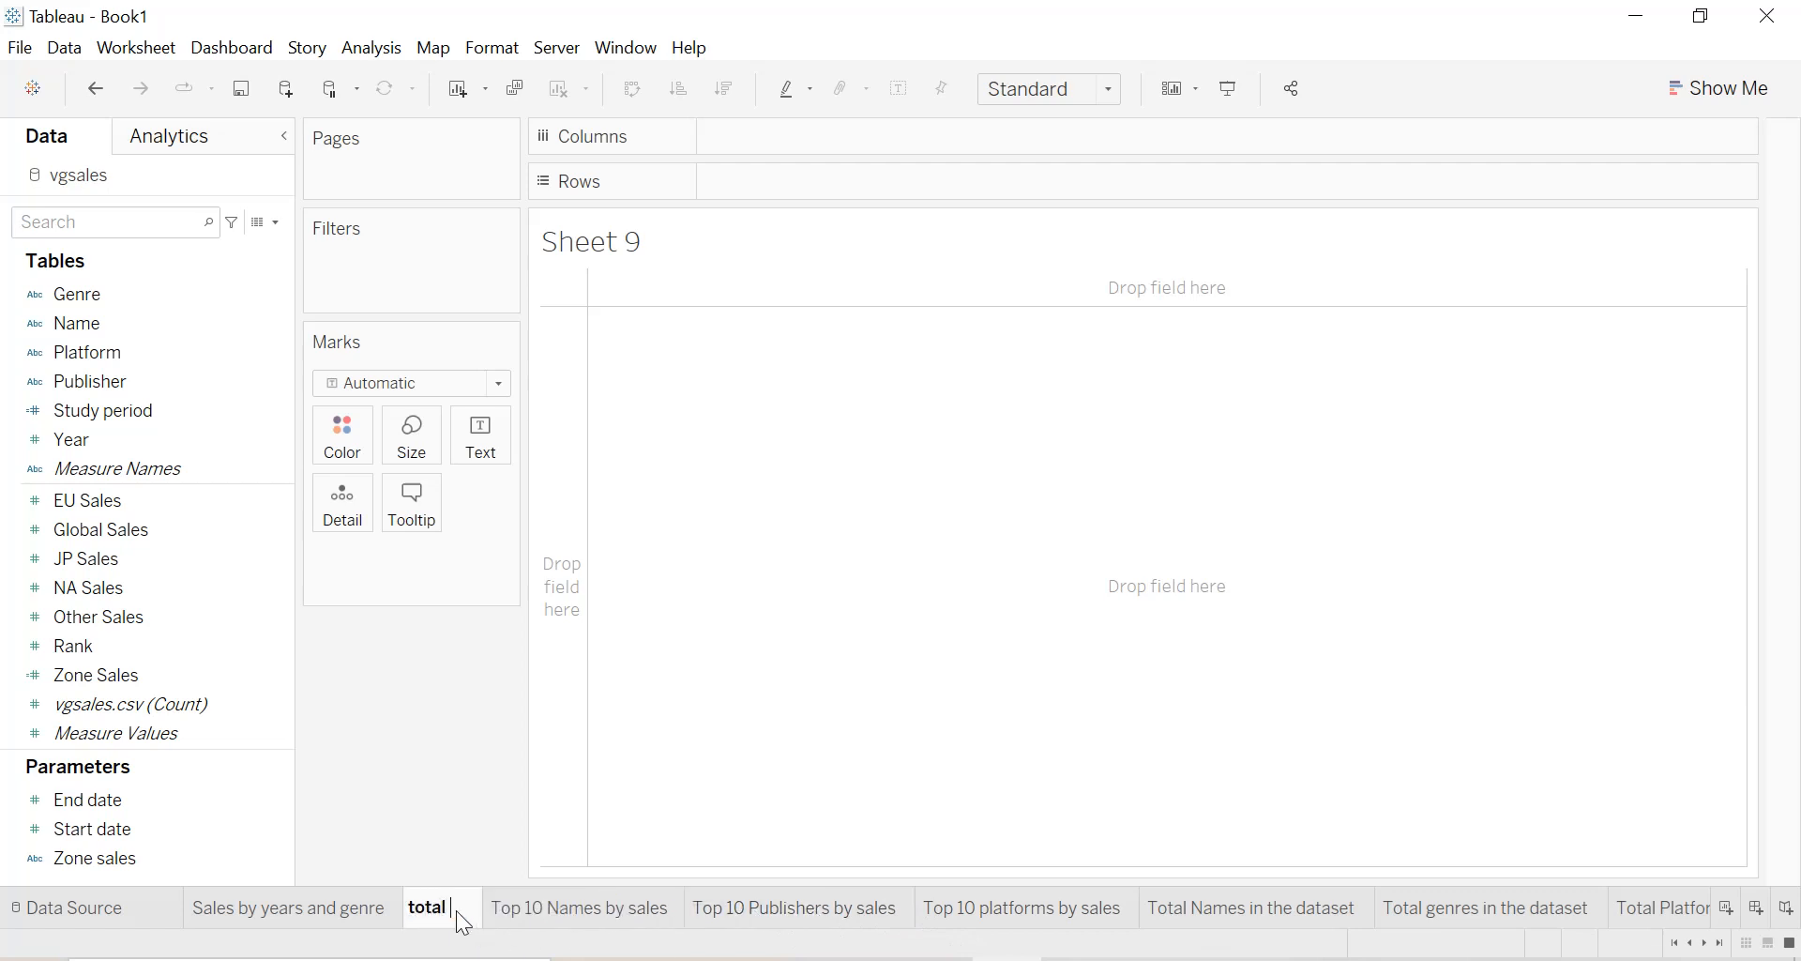
{"action": "type", "text": " sales"}
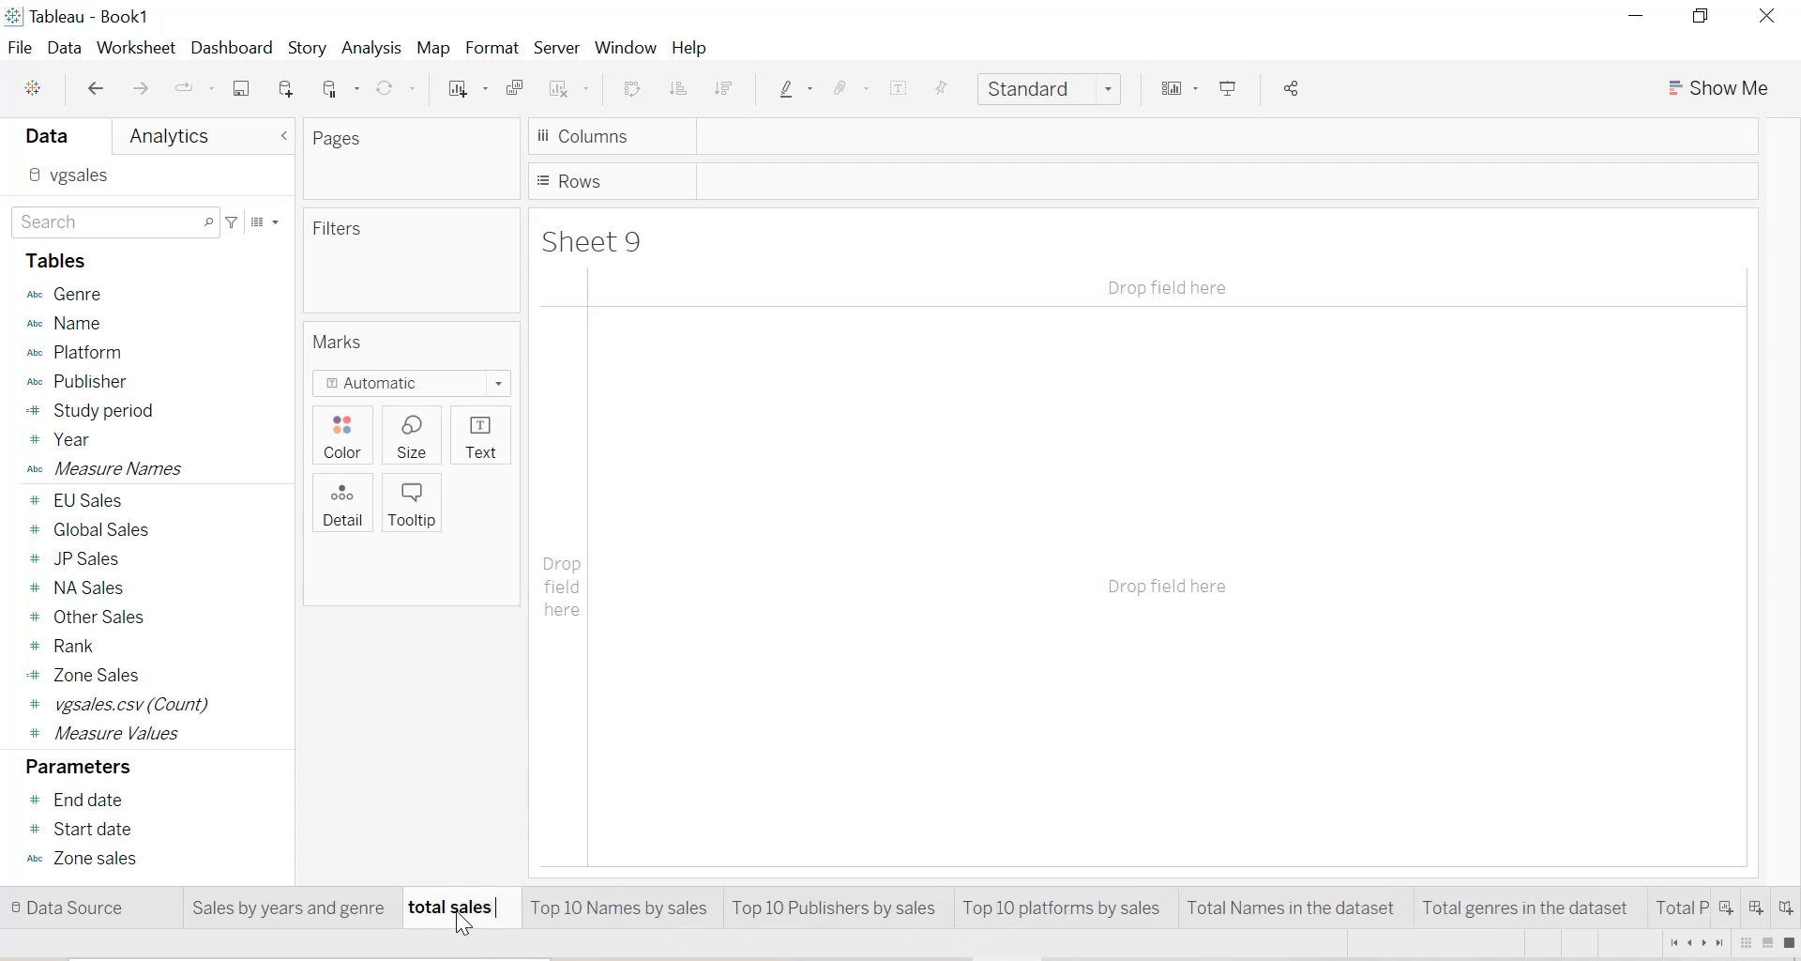
{"action": "type", "text": " by genre"}
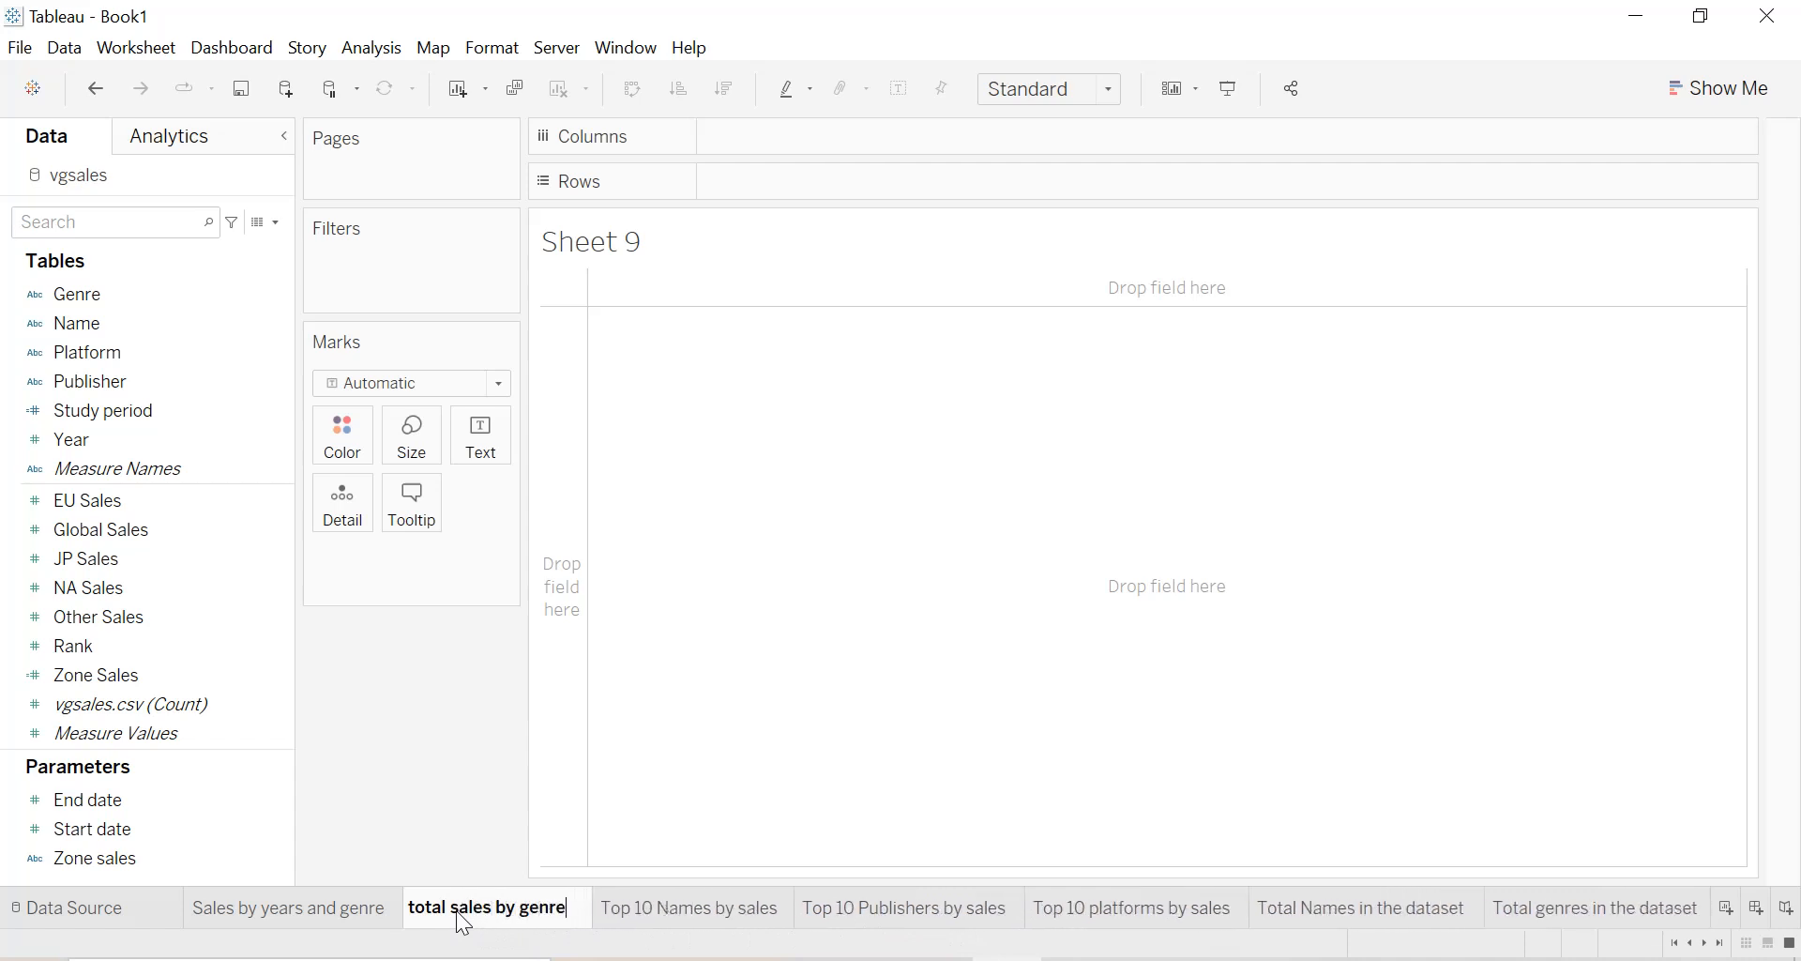
{"action": "key", "text": "Return"}
Build a vertical bar chart of summed Zone Sales by Genre, sorted in descending order of sales.
{"action": "left_click_drag", "start_coordinate": [110, 293], "coordinate": [772, 144]}
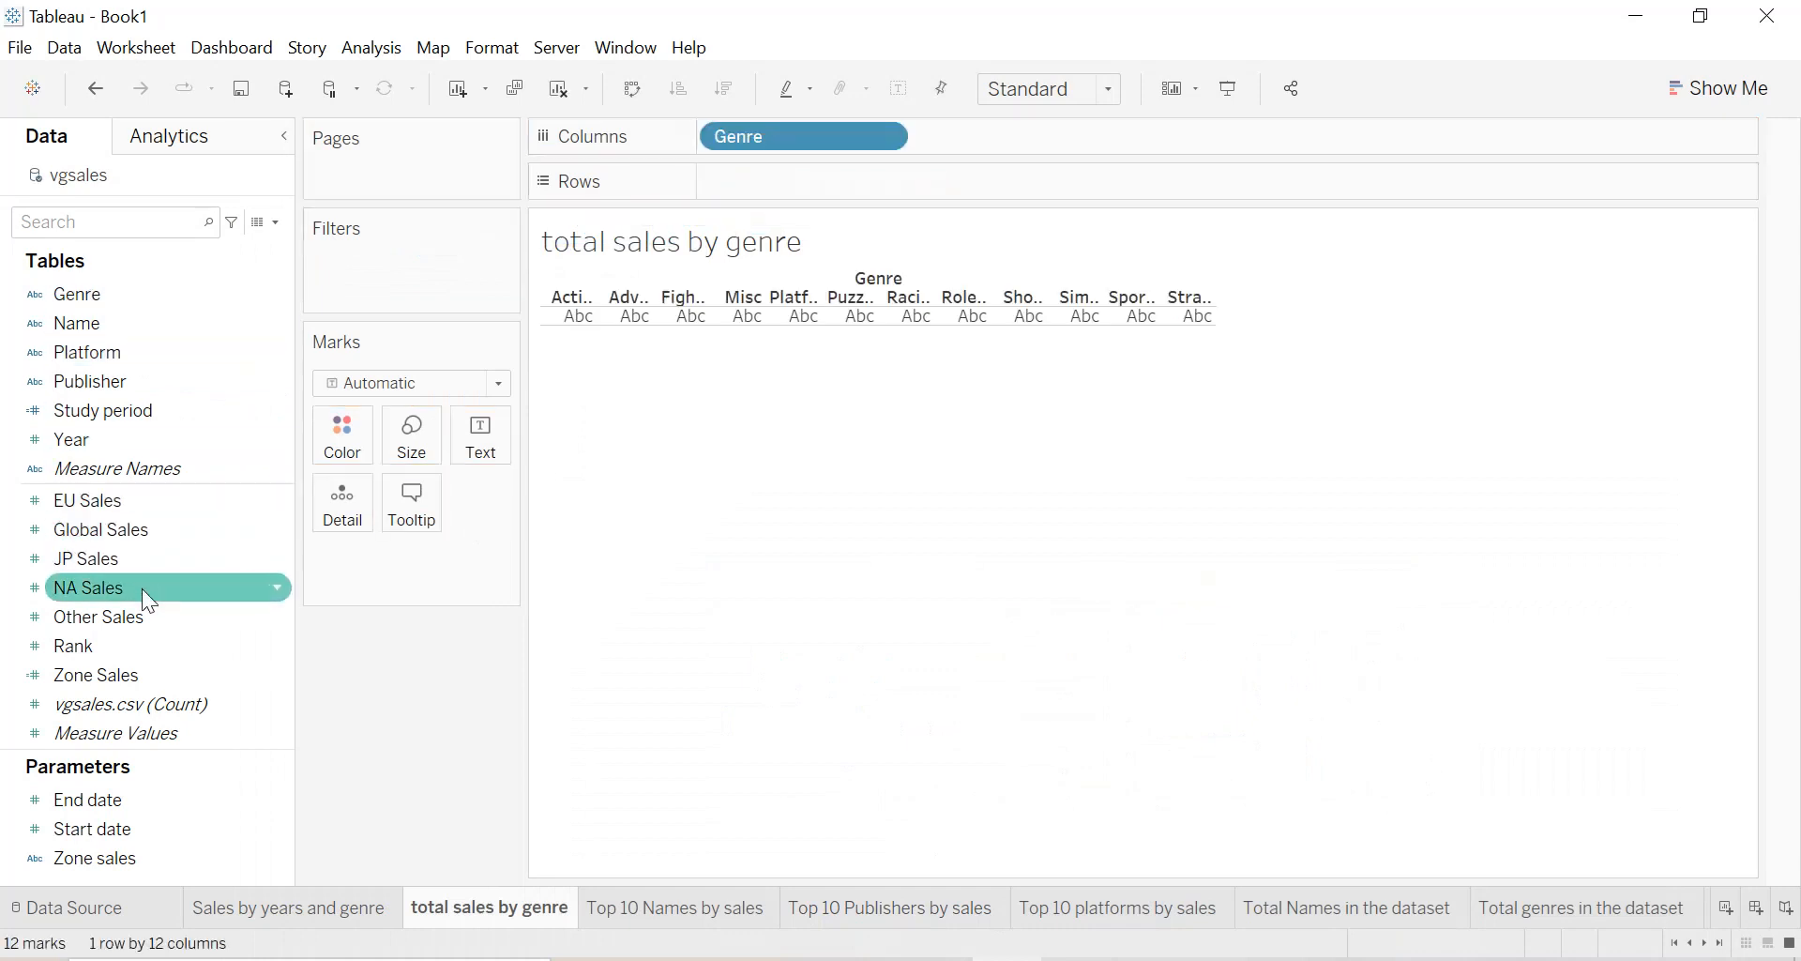
{"action": "left_click_drag", "start_coordinate": [124, 676], "coordinate": [797, 201]}
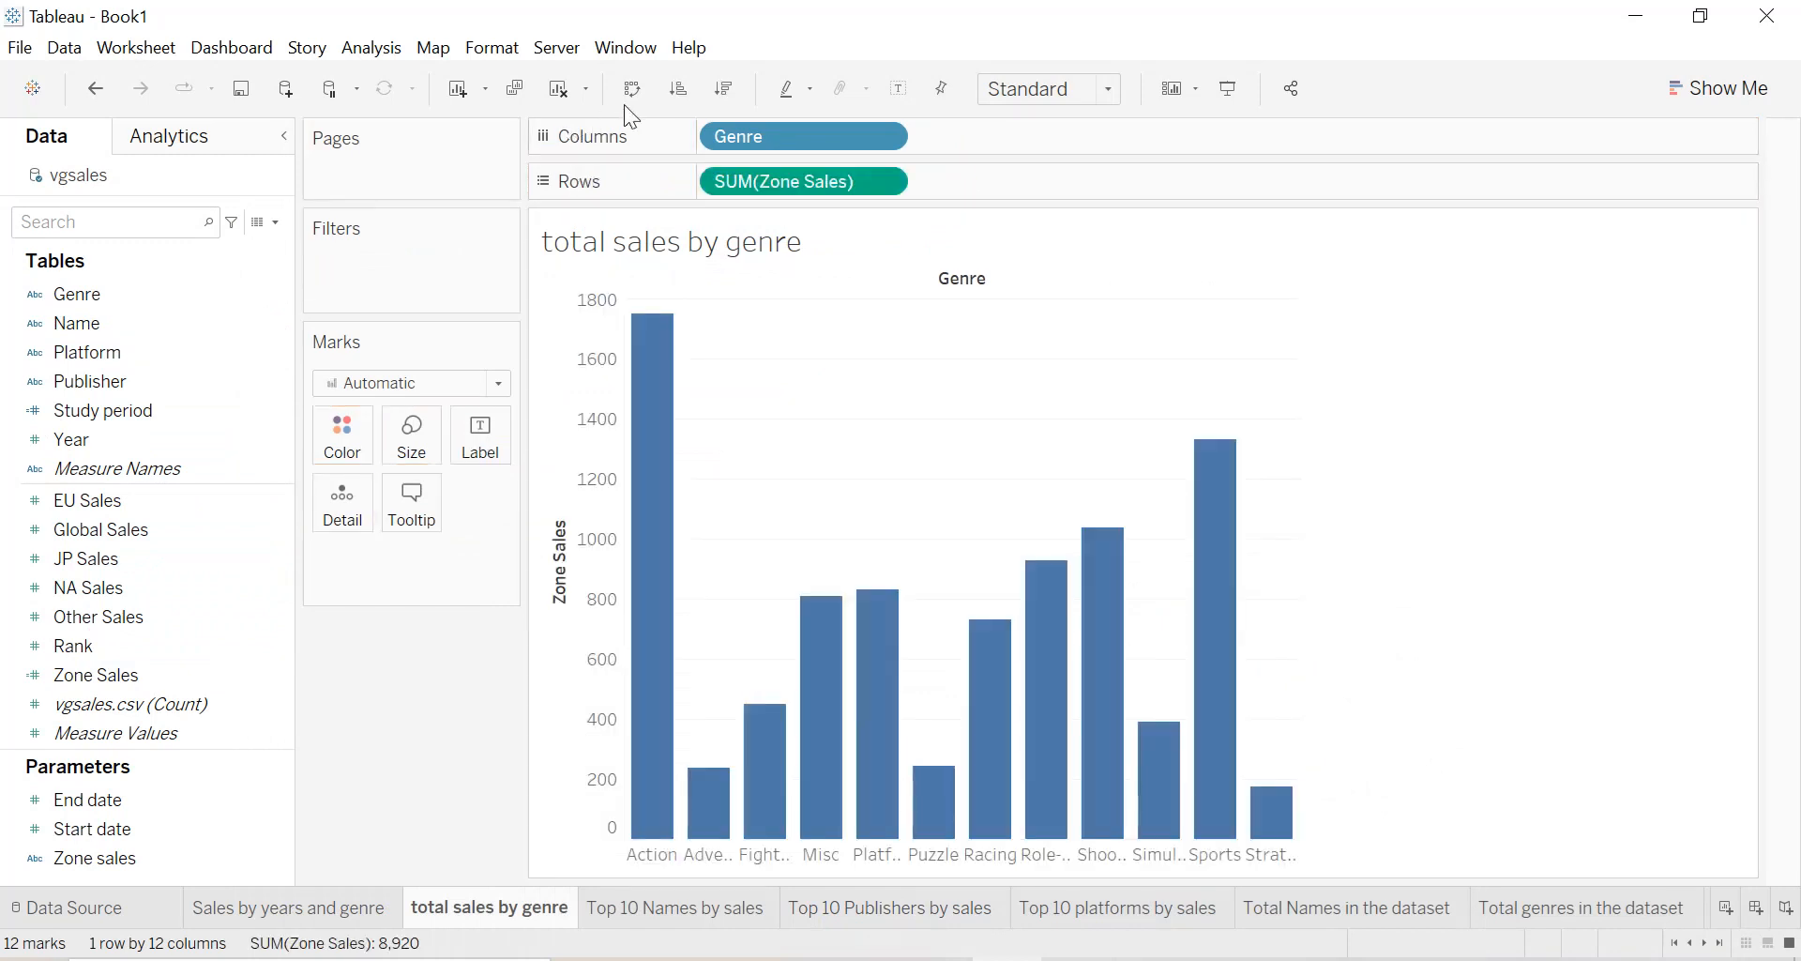
{"action": "left_click", "coordinate": [690, 93]}
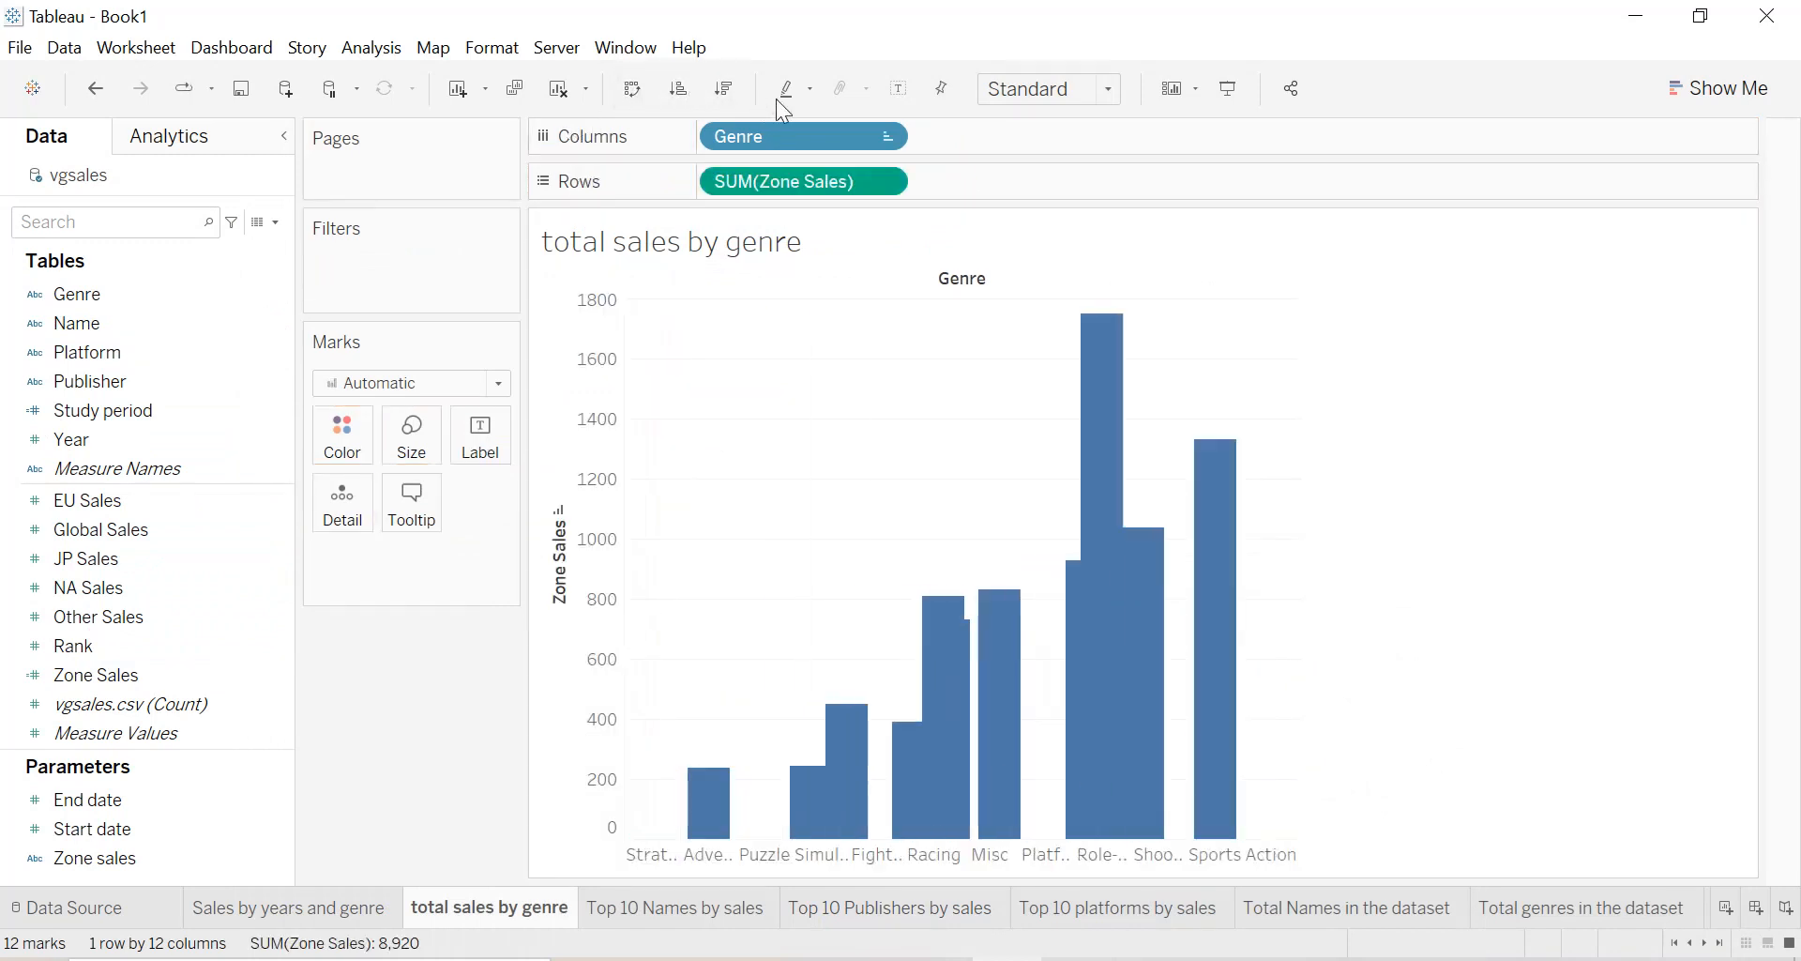
{"action": "left_click", "coordinate": [732, 88]}
Fit the genre bar chart to the entire view and colour its bars bright blue.
{"action": "left_click", "coordinate": [1046, 93]}
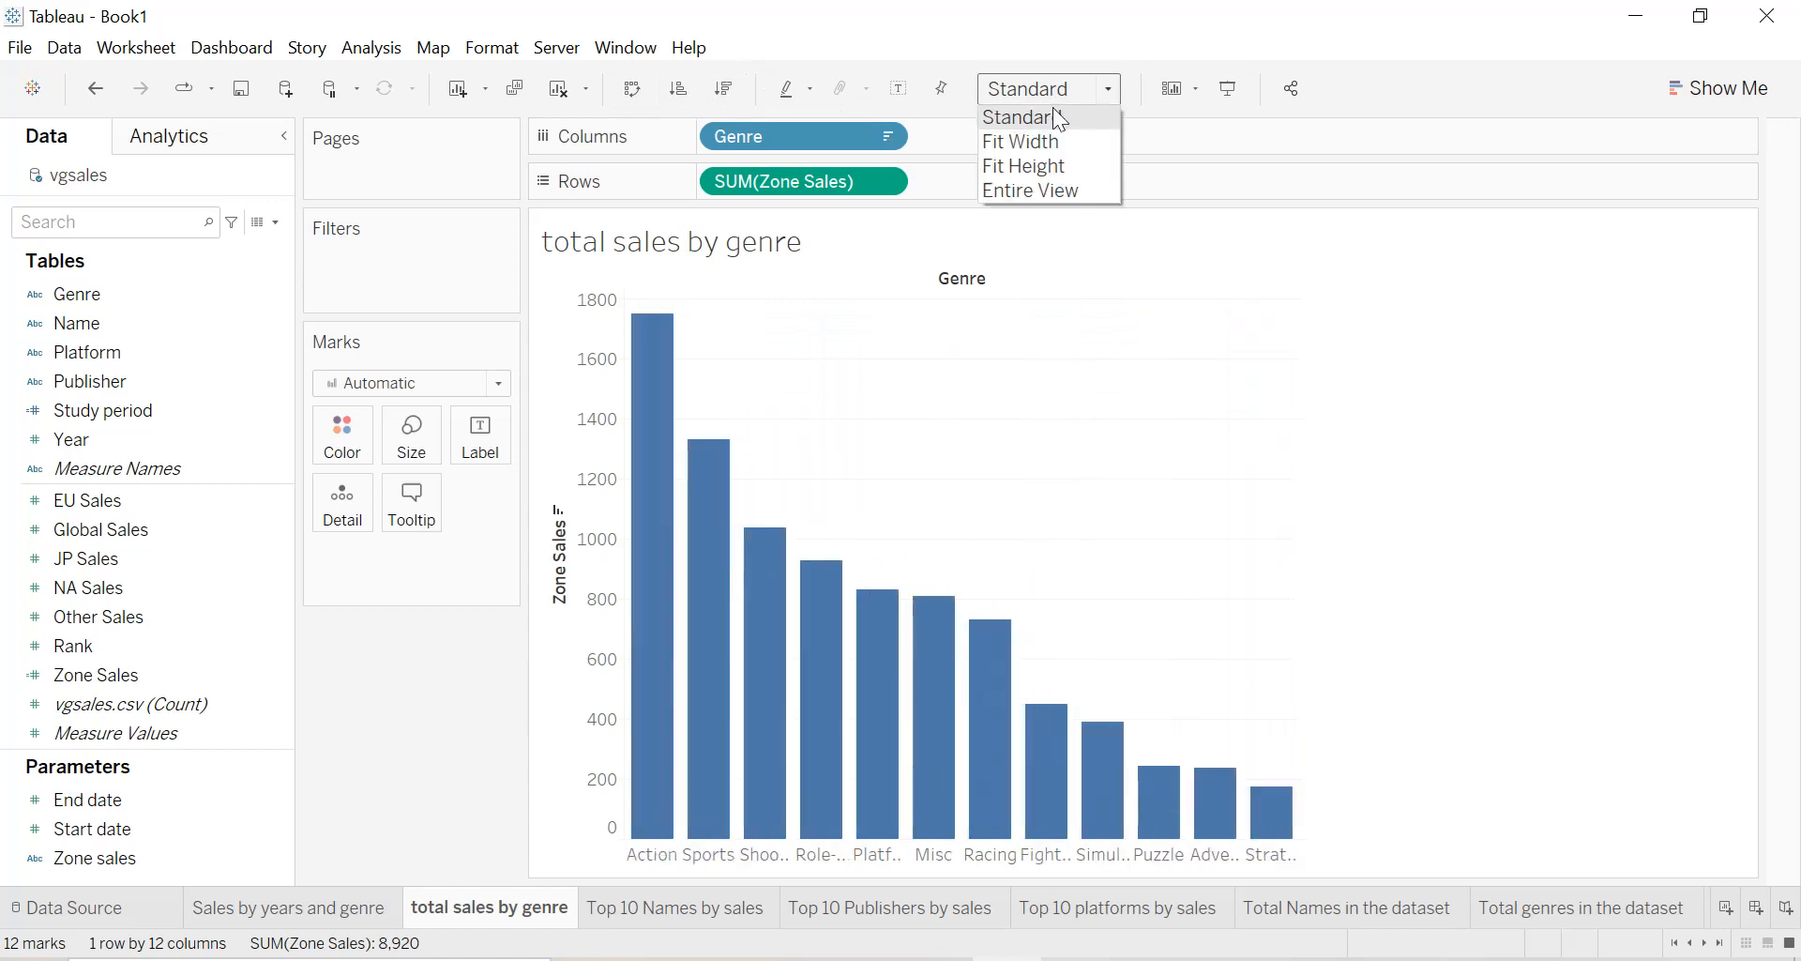
{"action": "left_click", "coordinate": [1011, 194]}
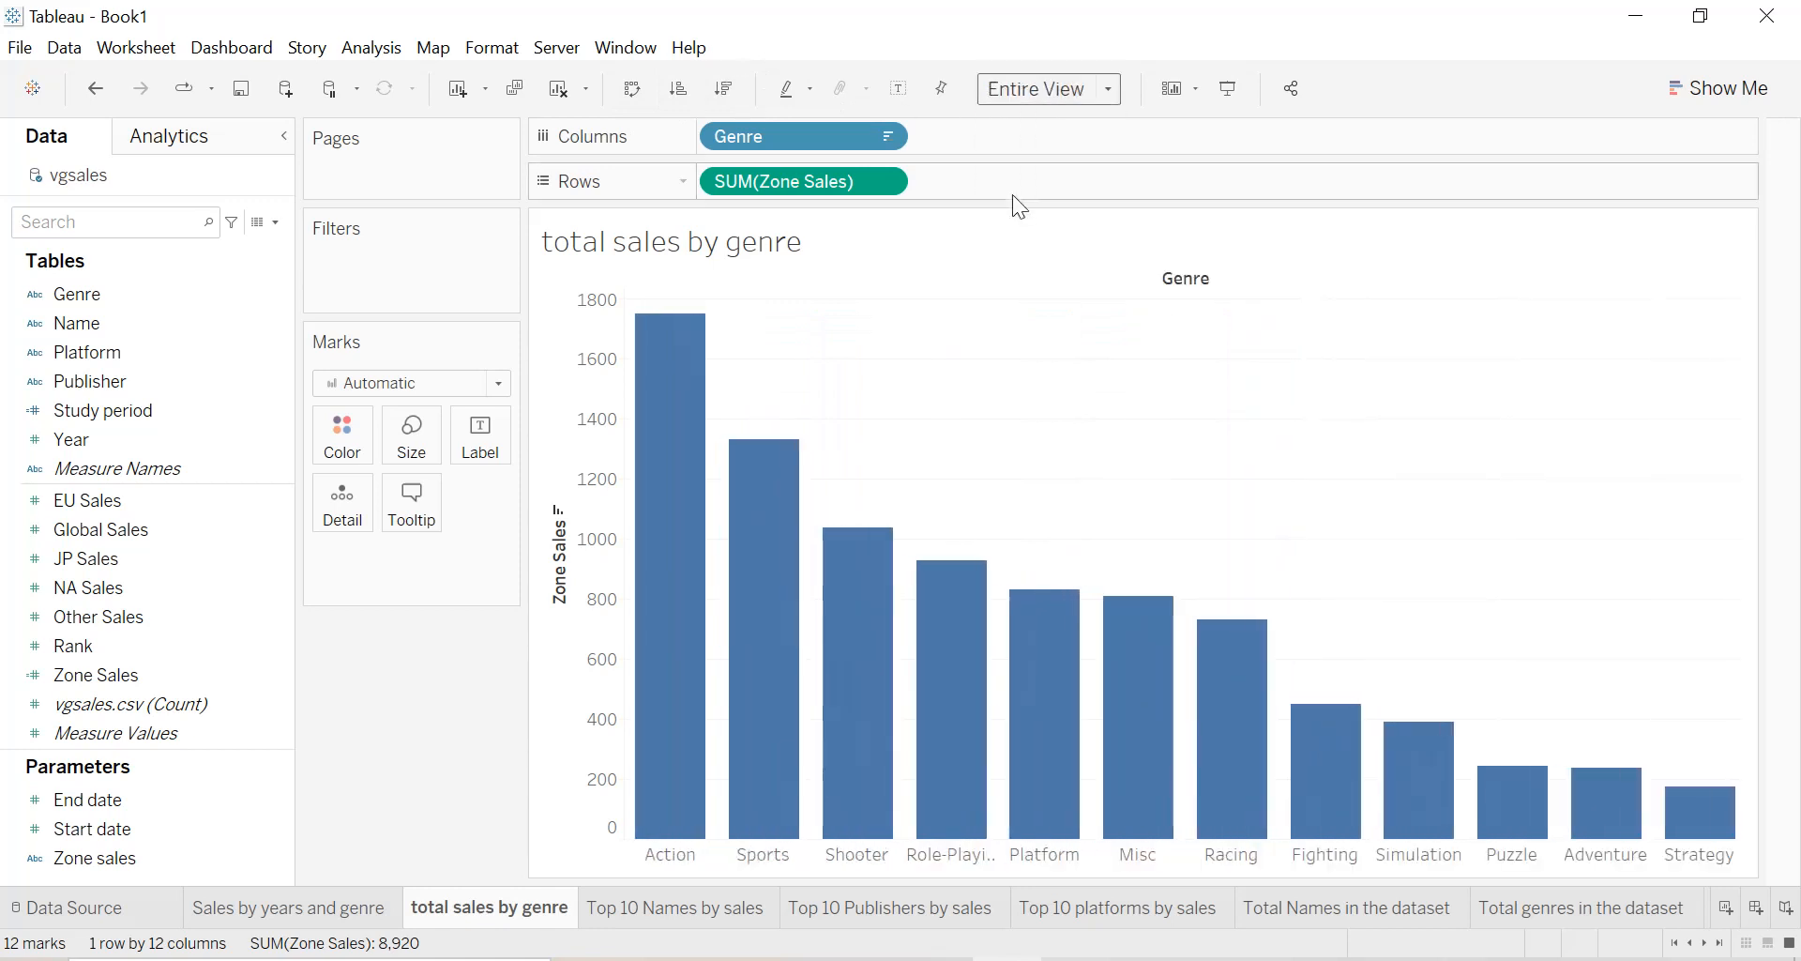
{"action": "left_click", "coordinate": [324, 436]}
{"action": "left_click", "coordinate": [347, 643]}
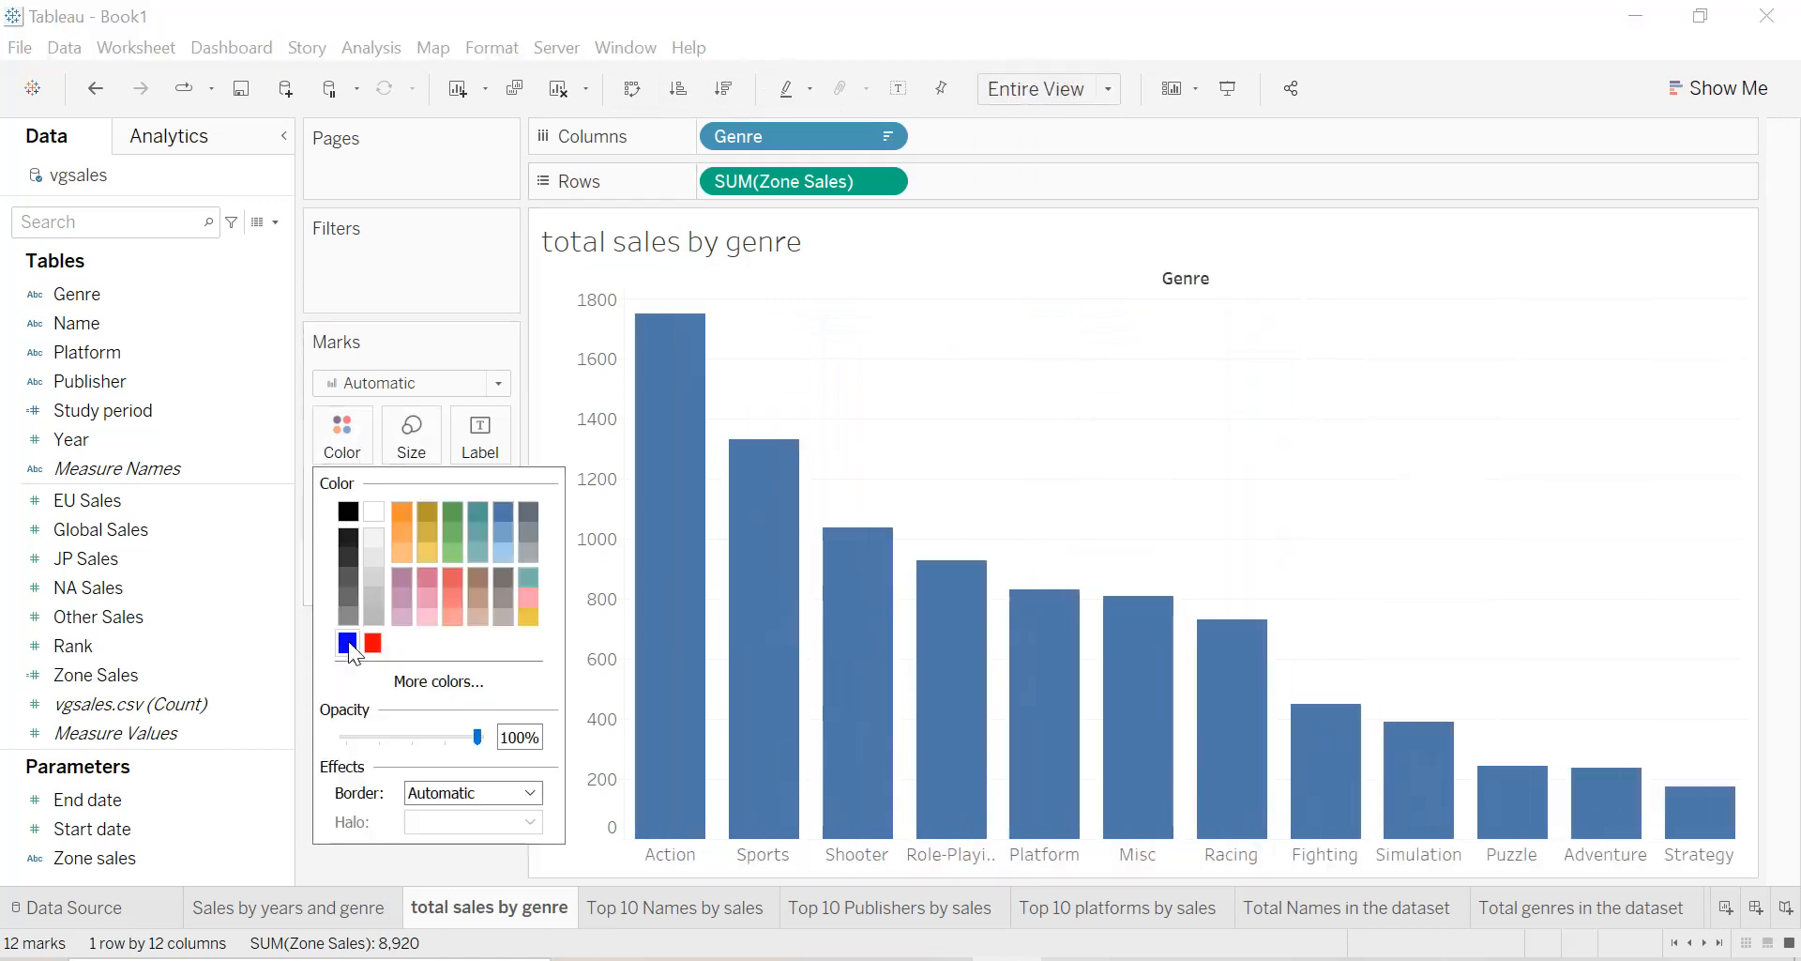
Label the genre bars with their summed Zone Sales and filter the sheet to Study period value 1.
{"action": "left_click", "coordinate": [307, 647]}
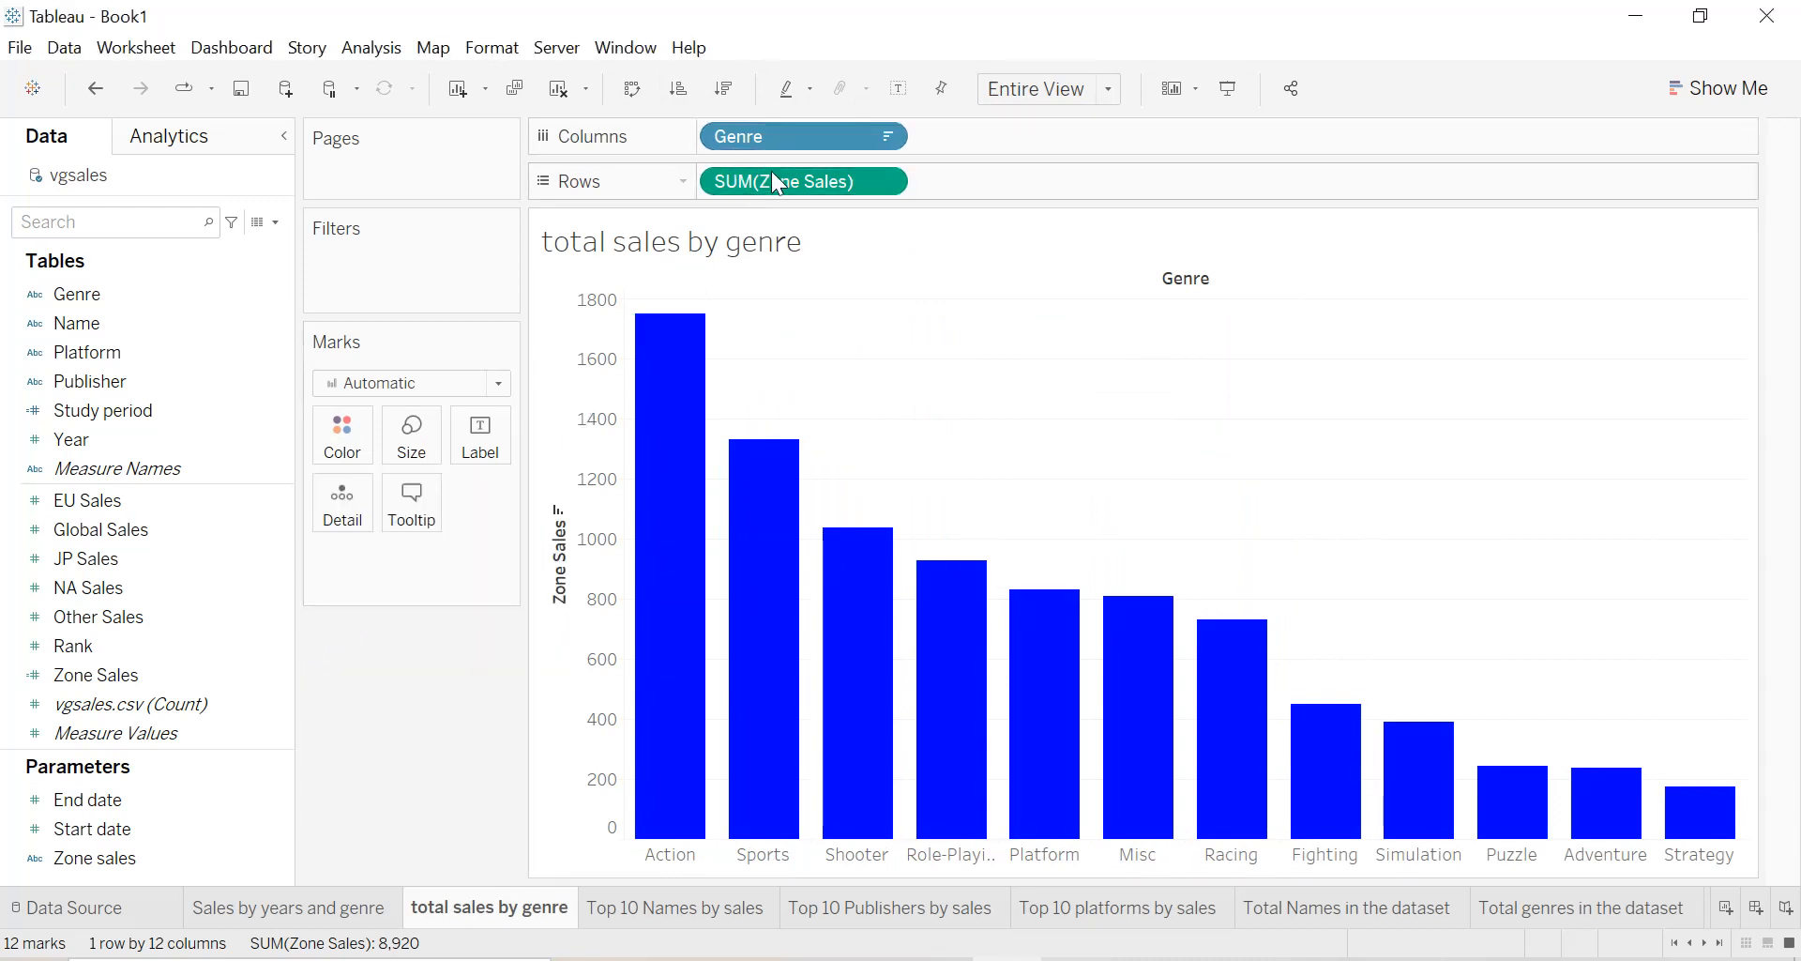
{"action": "left_click_drag", "start_coordinate": [771, 182], "coordinate": [479, 461]}
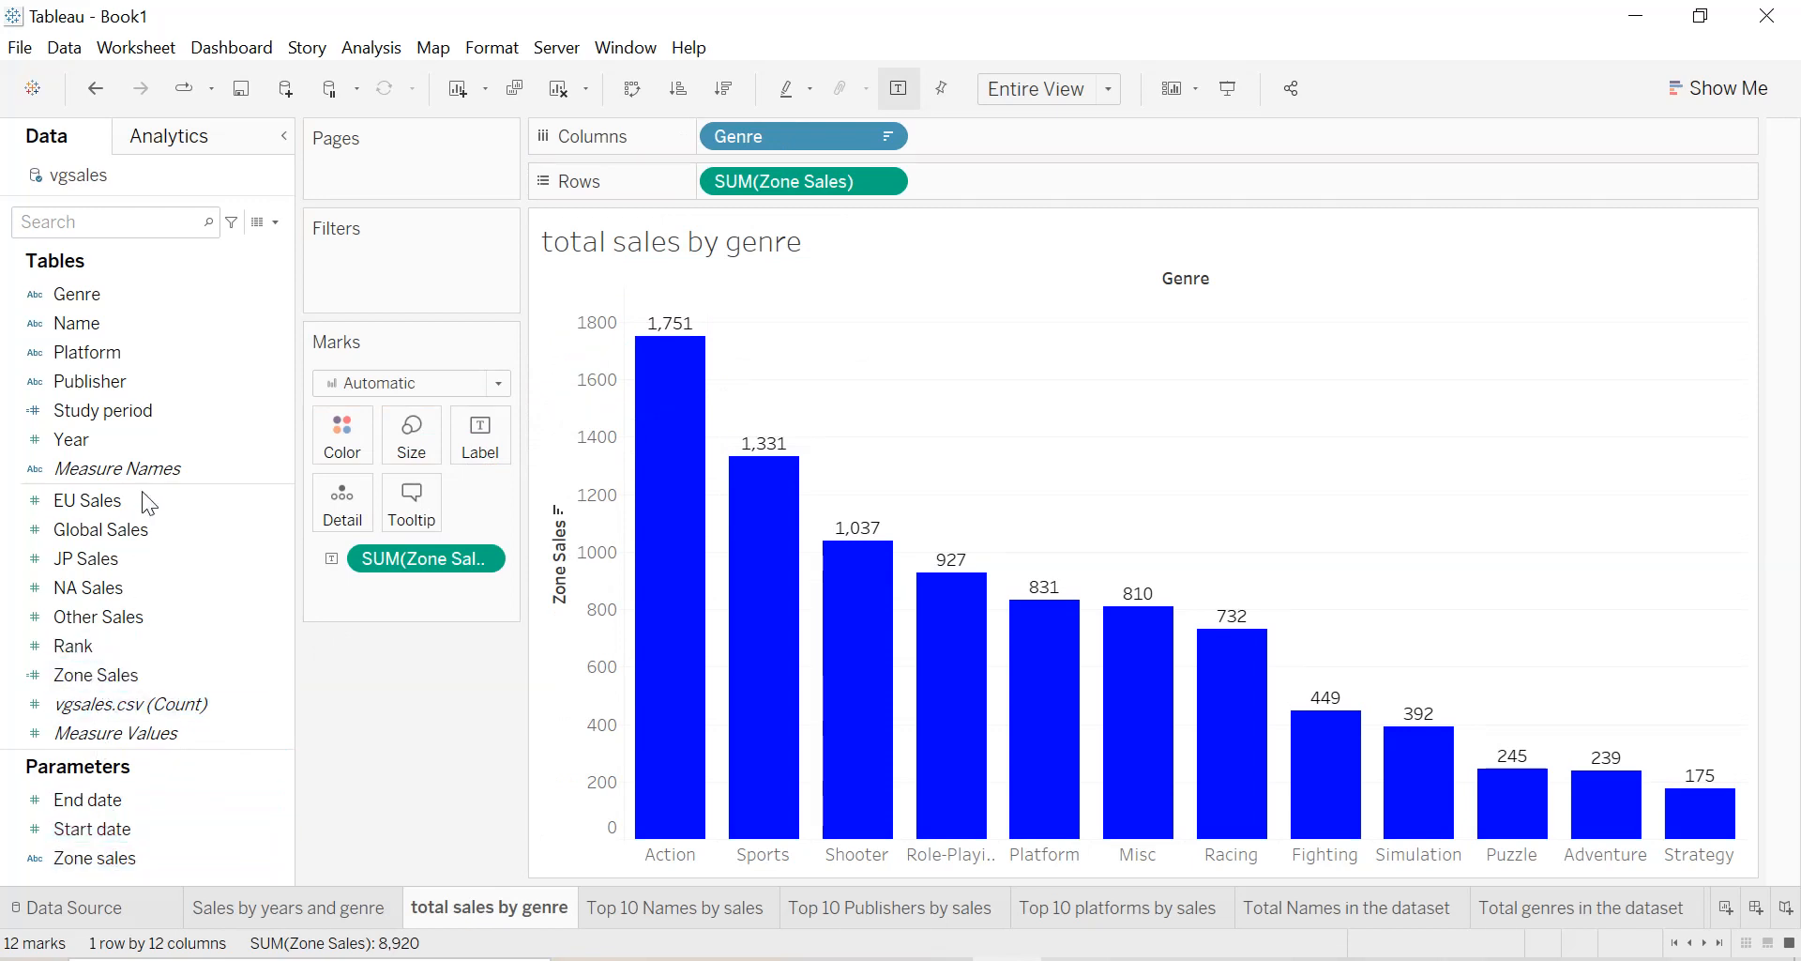
{"action": "left_click_drag", "start_coordinate": [132, 413], "coordinate": [413, 293]}
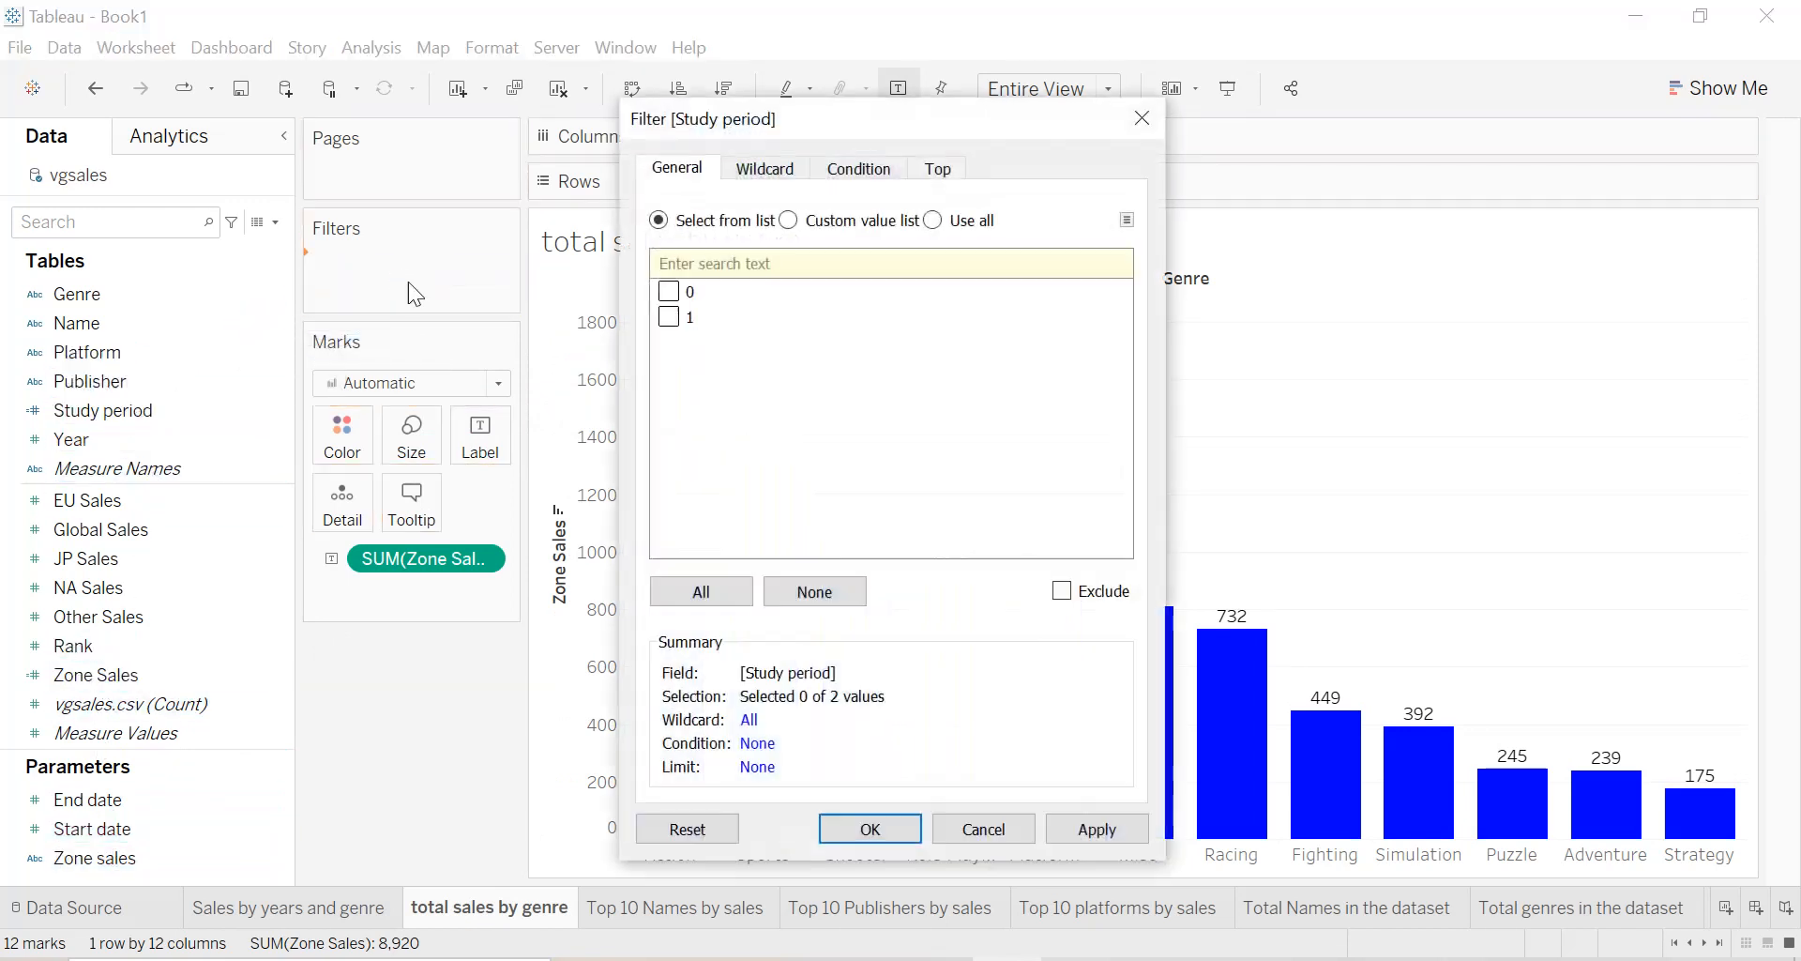
{"action": "left_click", "coordinate": [1096, 829]}
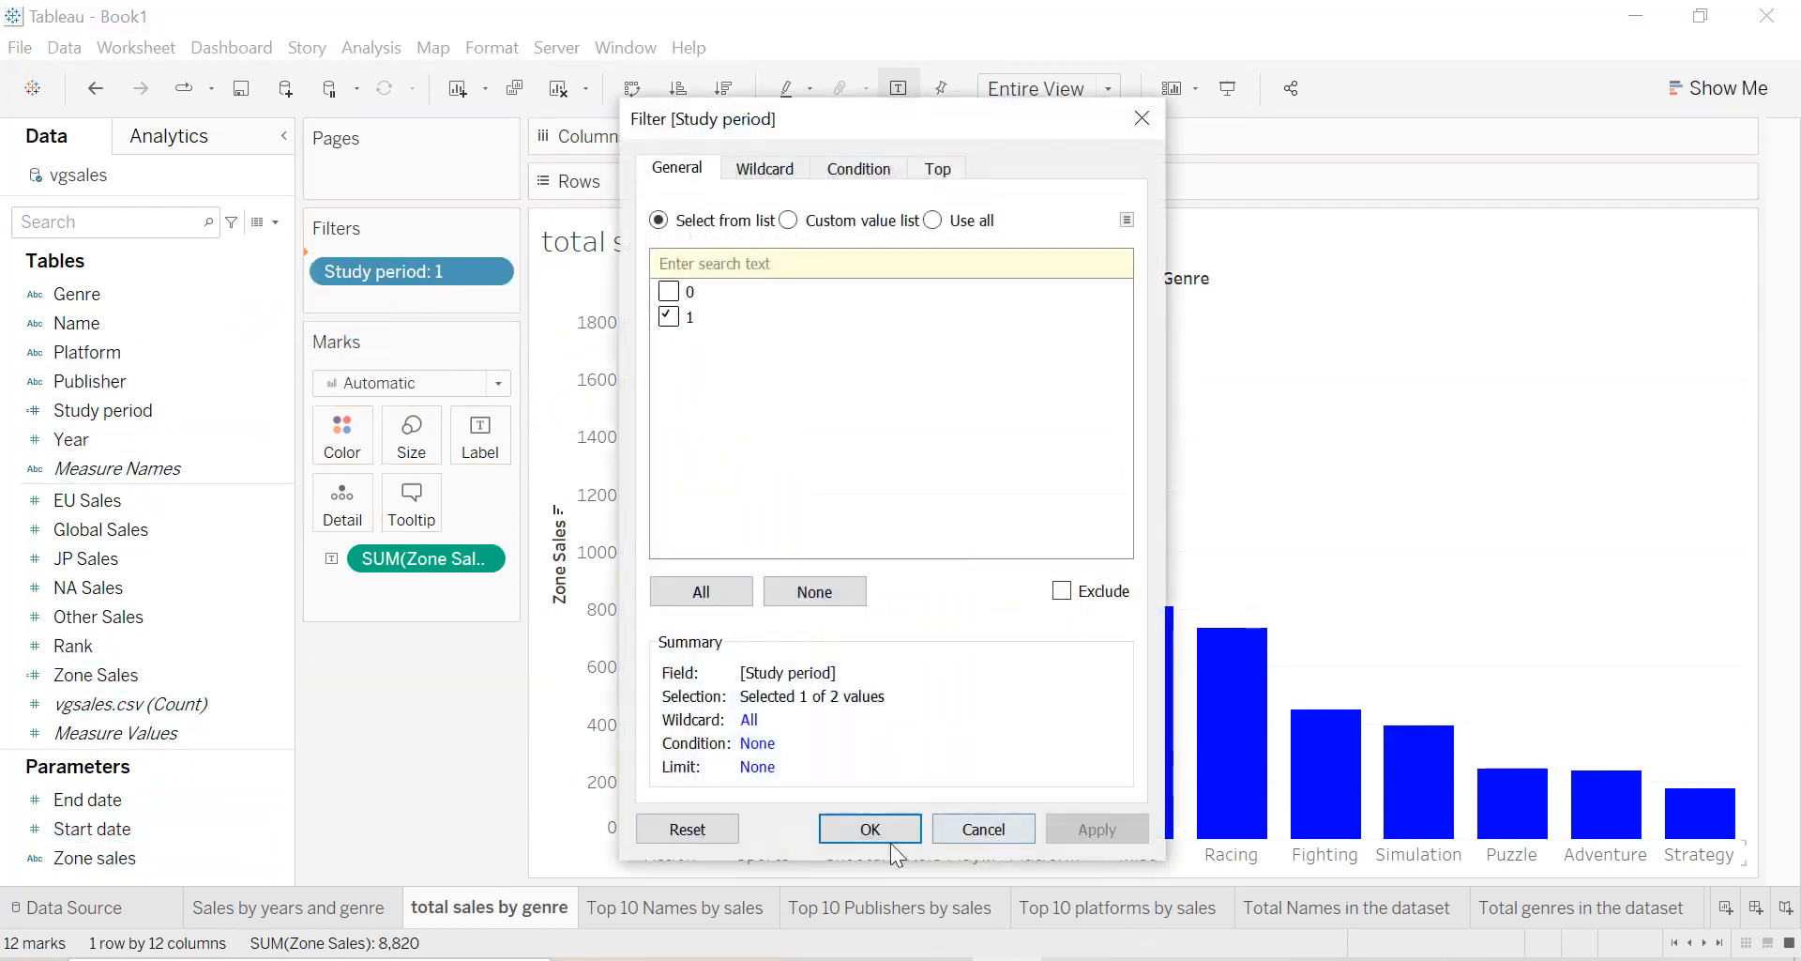
{"action": "left_click", "coordinate": [873, 830]}
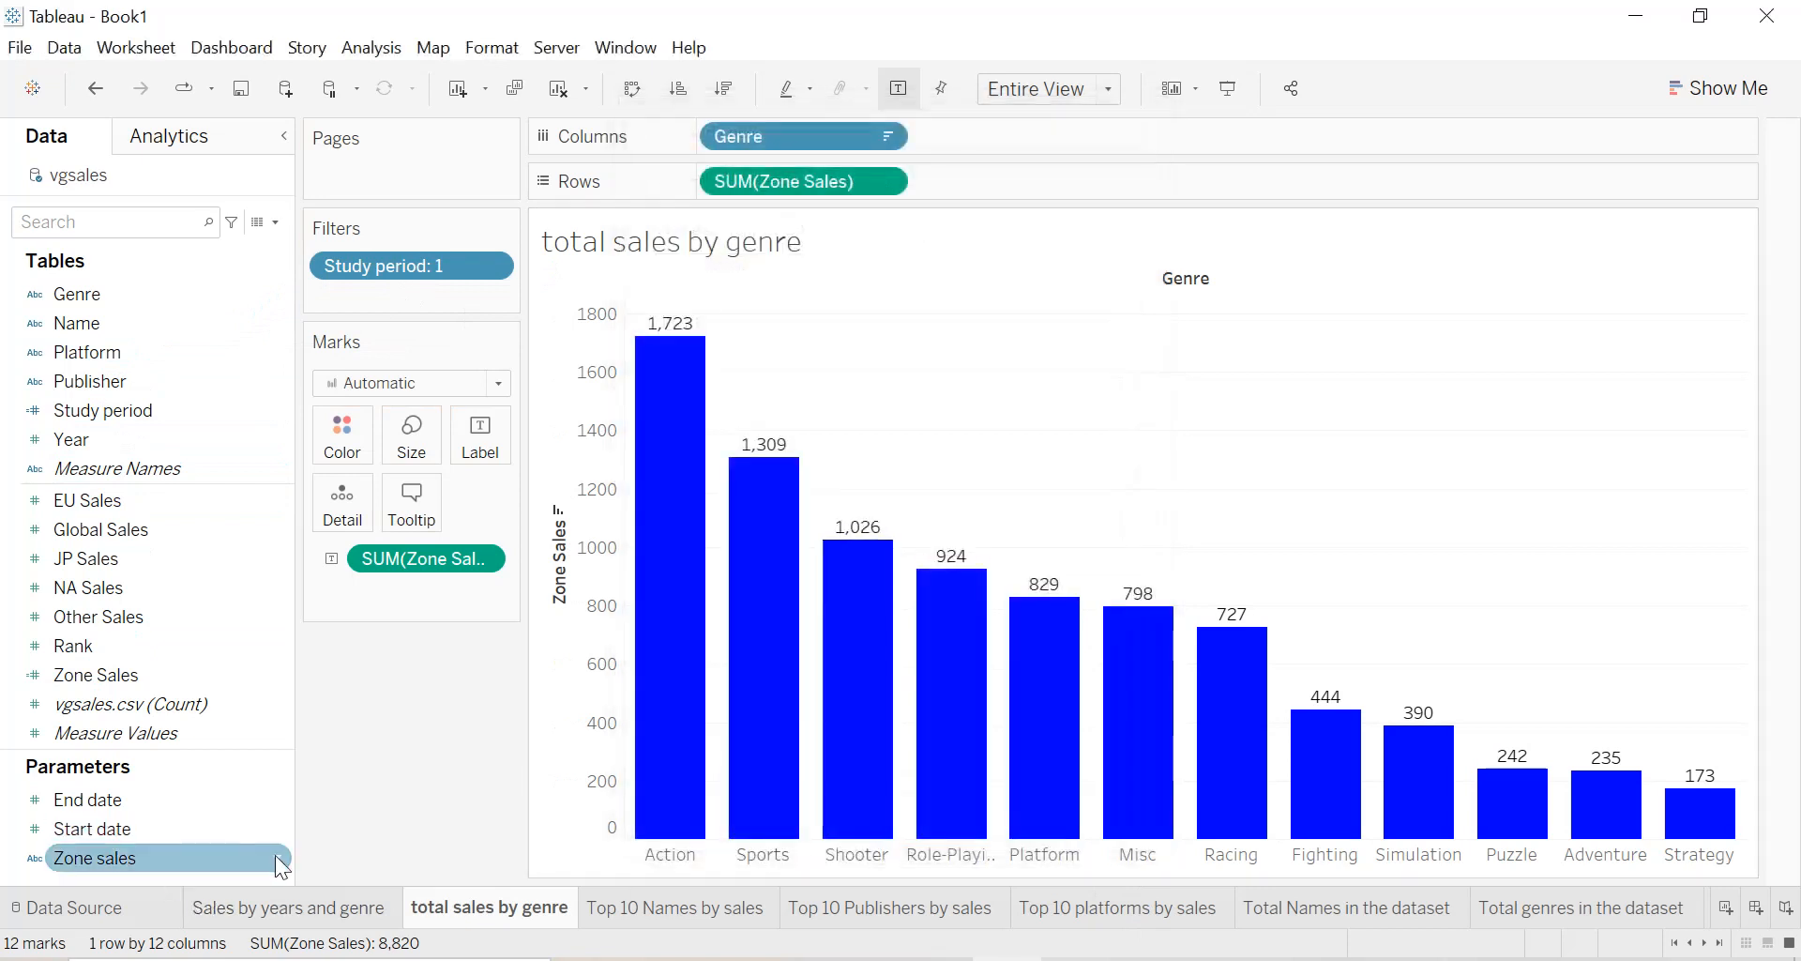
Show the Zone sales parameter control and switch it to EU Sales, then to NA Sales.
{"action": "right_click", "coordinate": [276, 855]}
{"action": "left_click", "coordinate": [368, 441]}
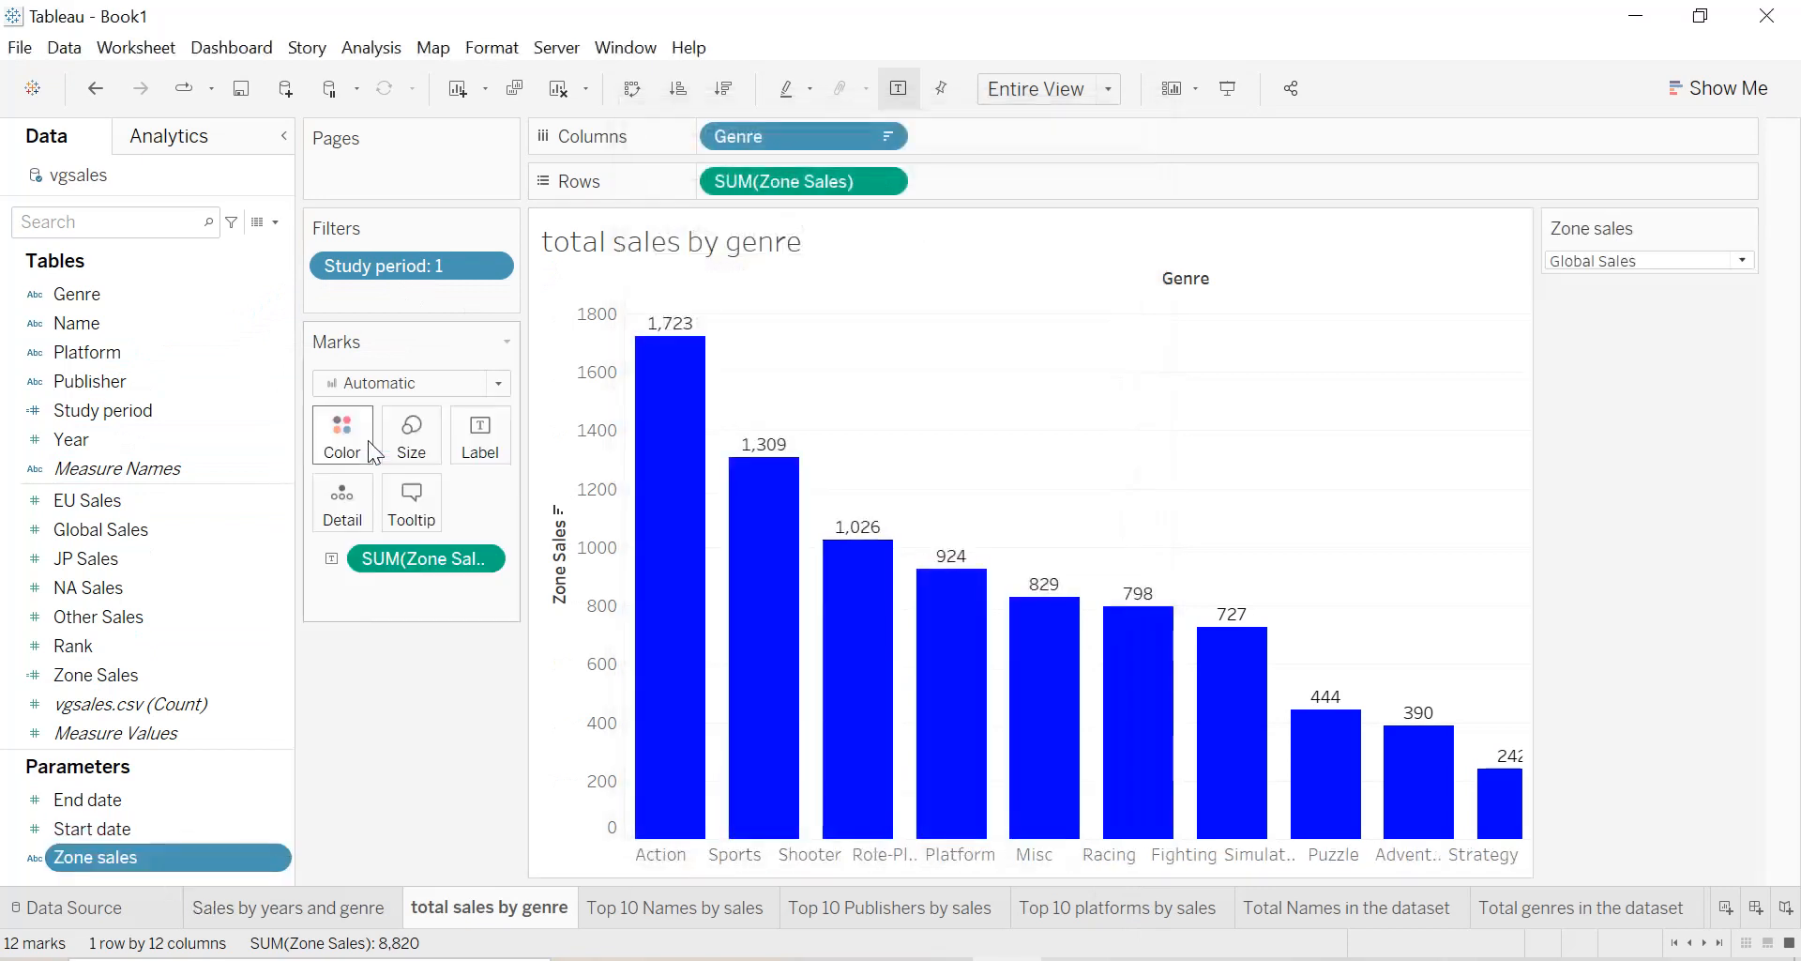
{"action": "left_click", "coordinate": [1685, 259]}
{"action": "left_click", "coordinate": [1619, 289]}
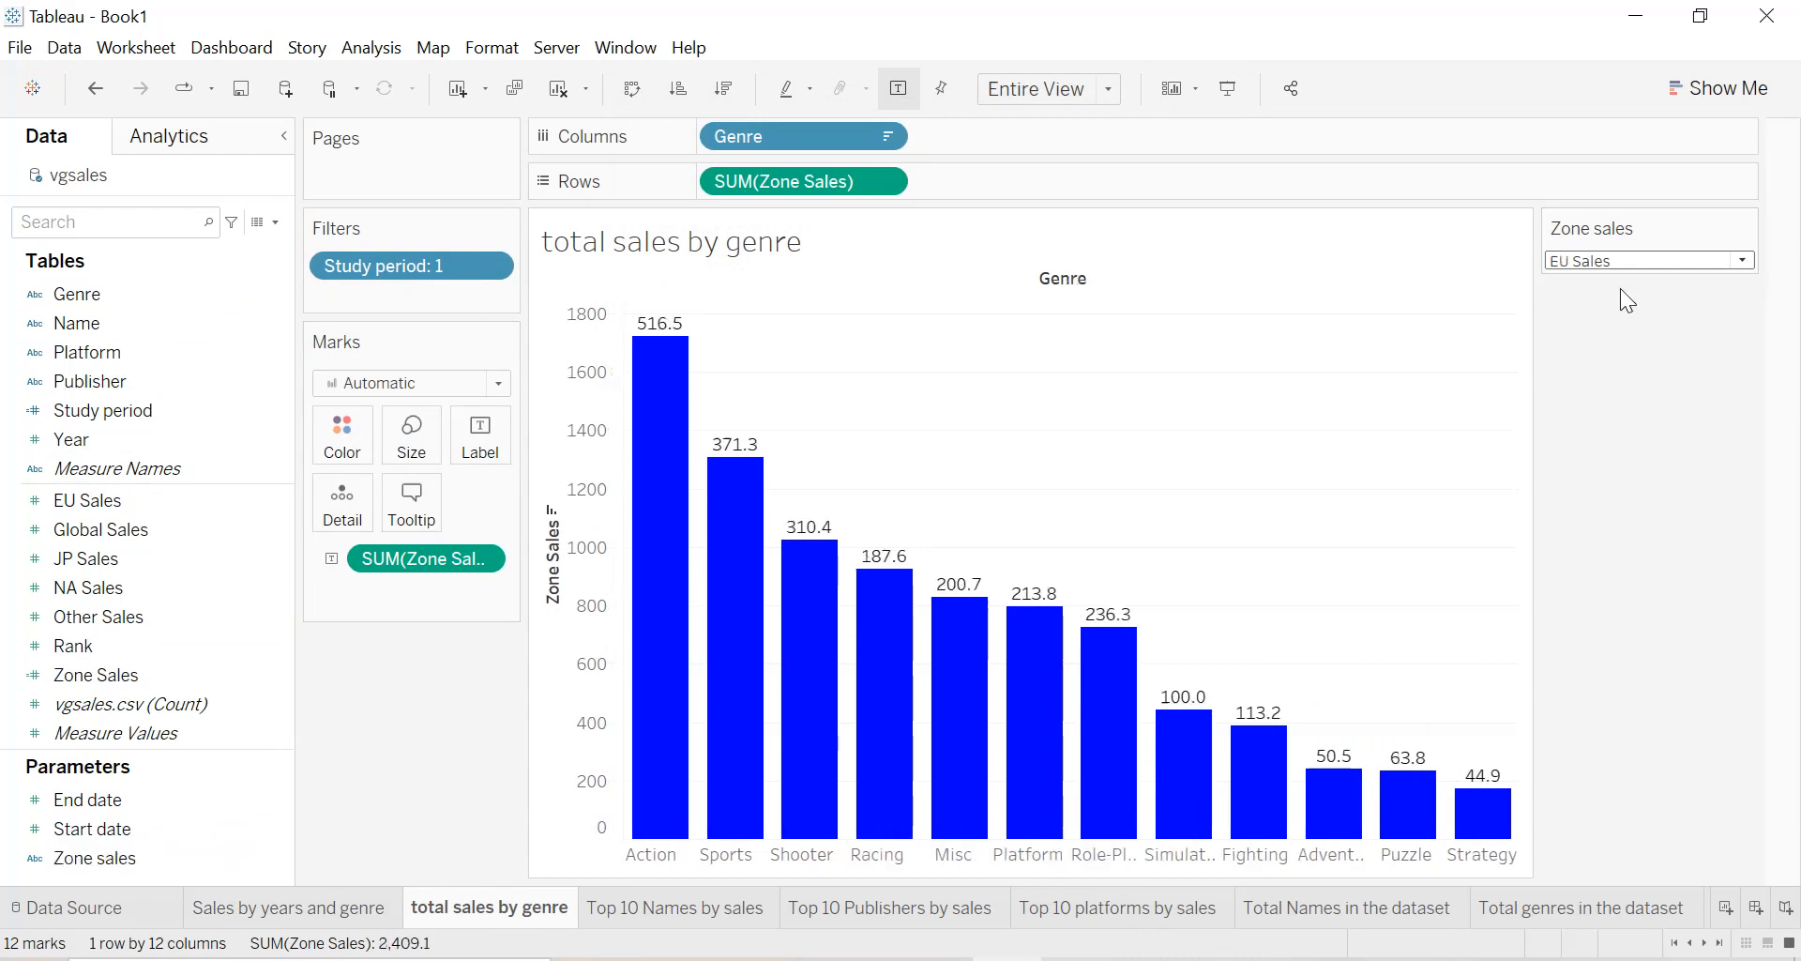
{"action": "left_click", "coordinate": [1625, 265]}
{"action": "left_click", "coordinate": [1610, 352]}
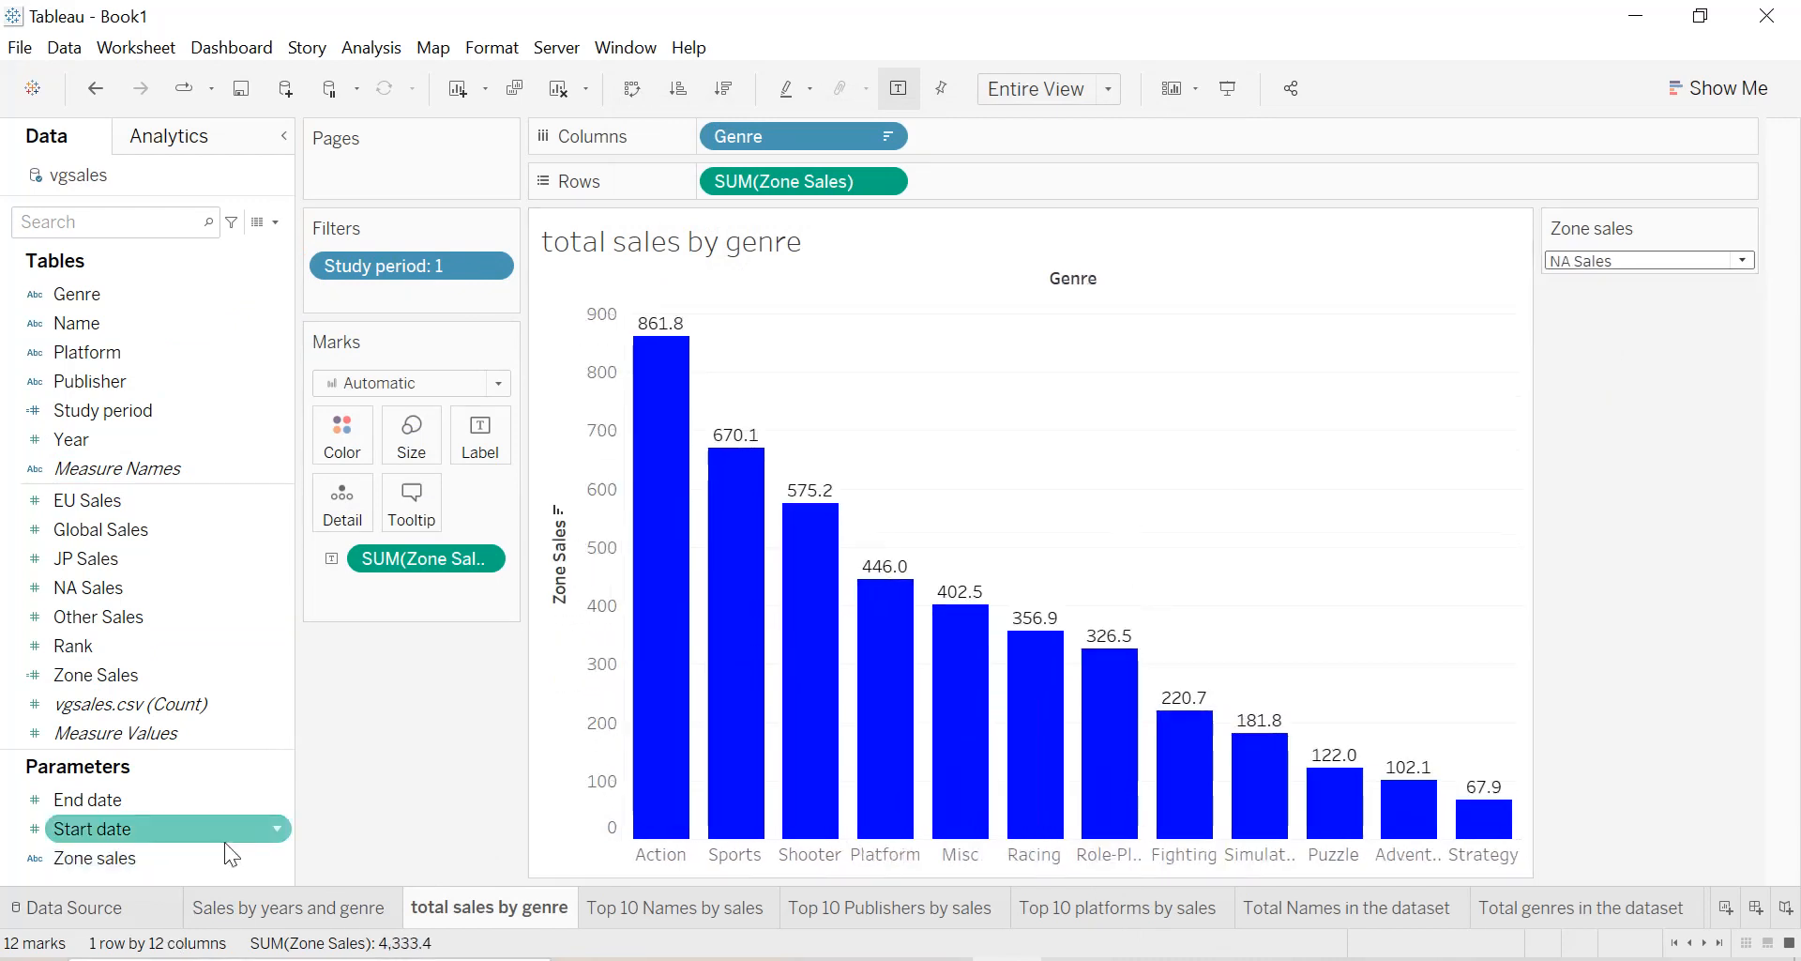
Show the Start date and End date parameter controls beside the genre chart.
{"action": "right_click", "coordinate": [279, 825]}
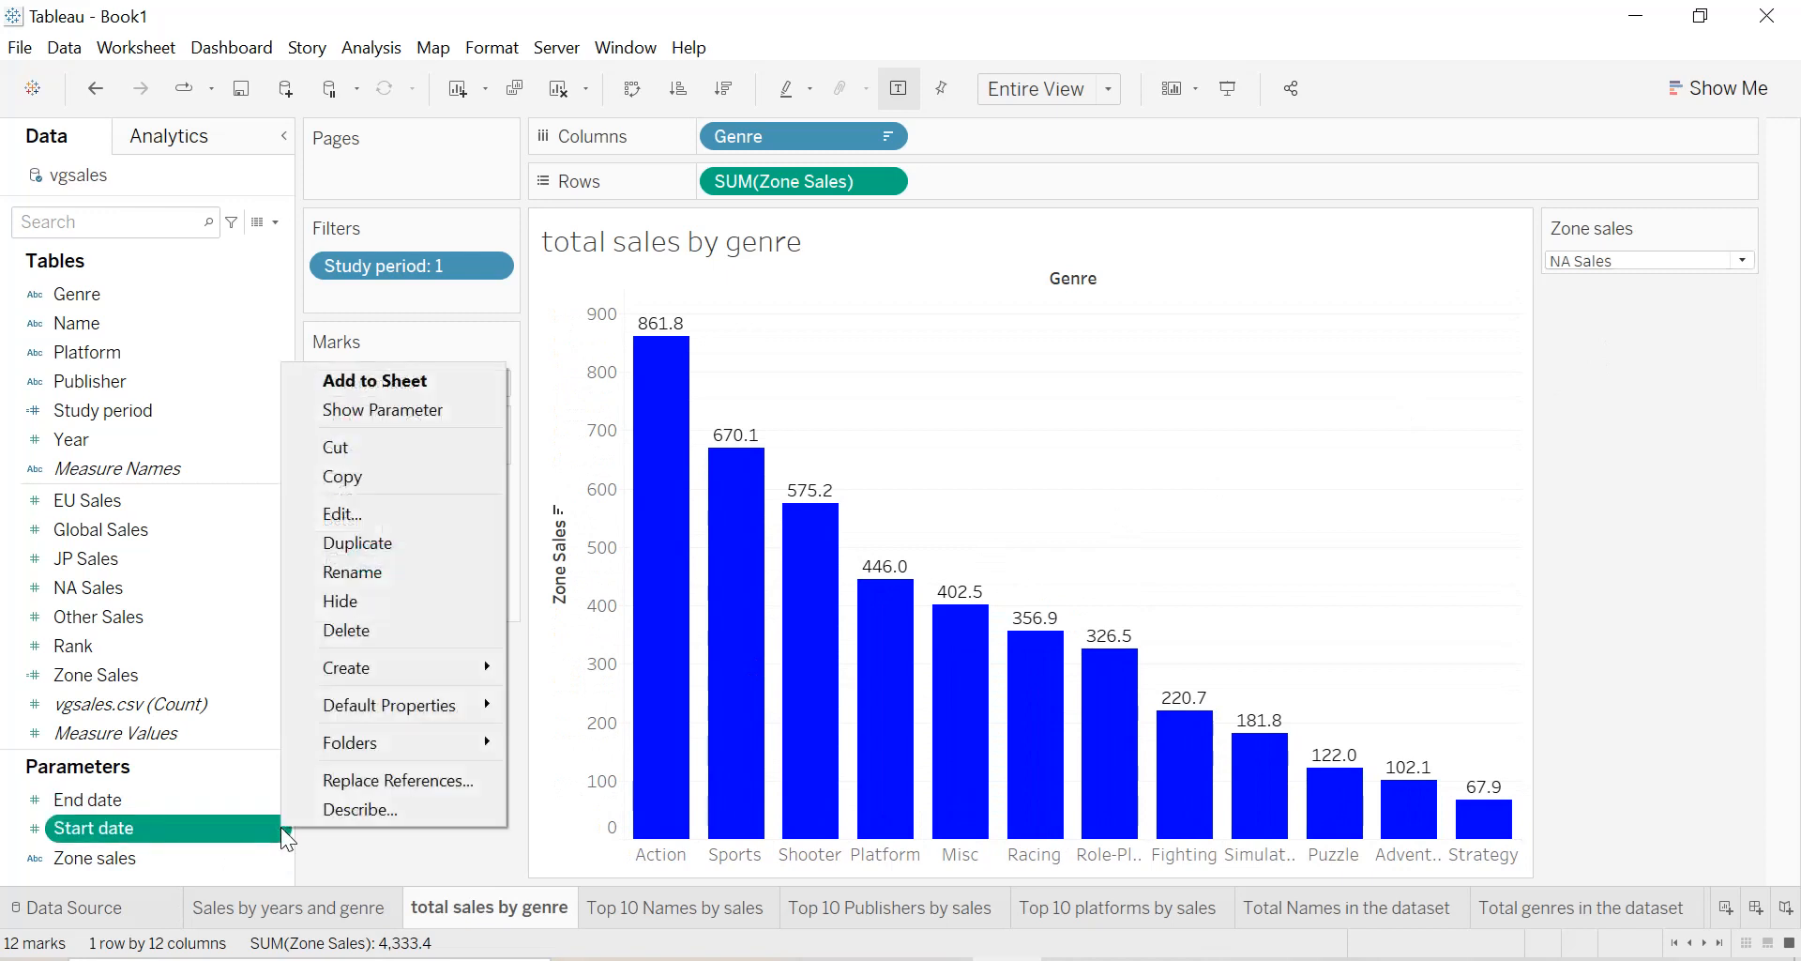
{"action": "left_click", "coordinate": [389, 414]}
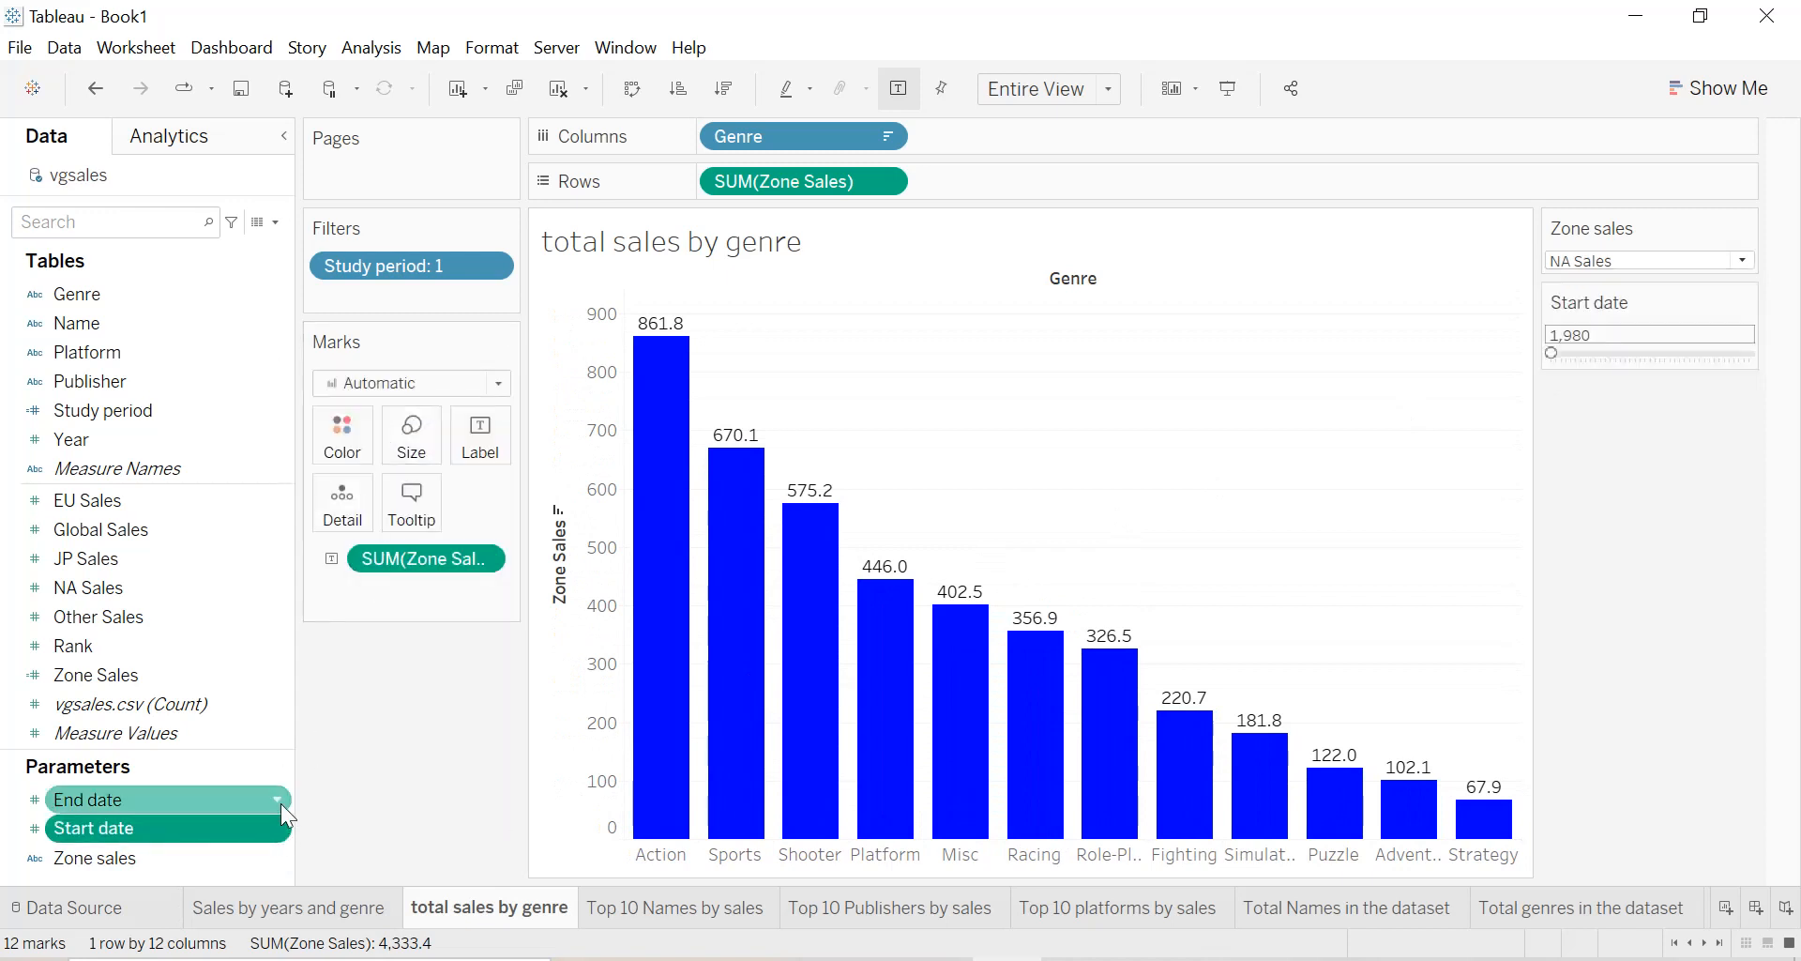
{"action": "right_click", "coordinate": [278, 795]}
{"action": "left_click", "coordinate": [366, 385]}
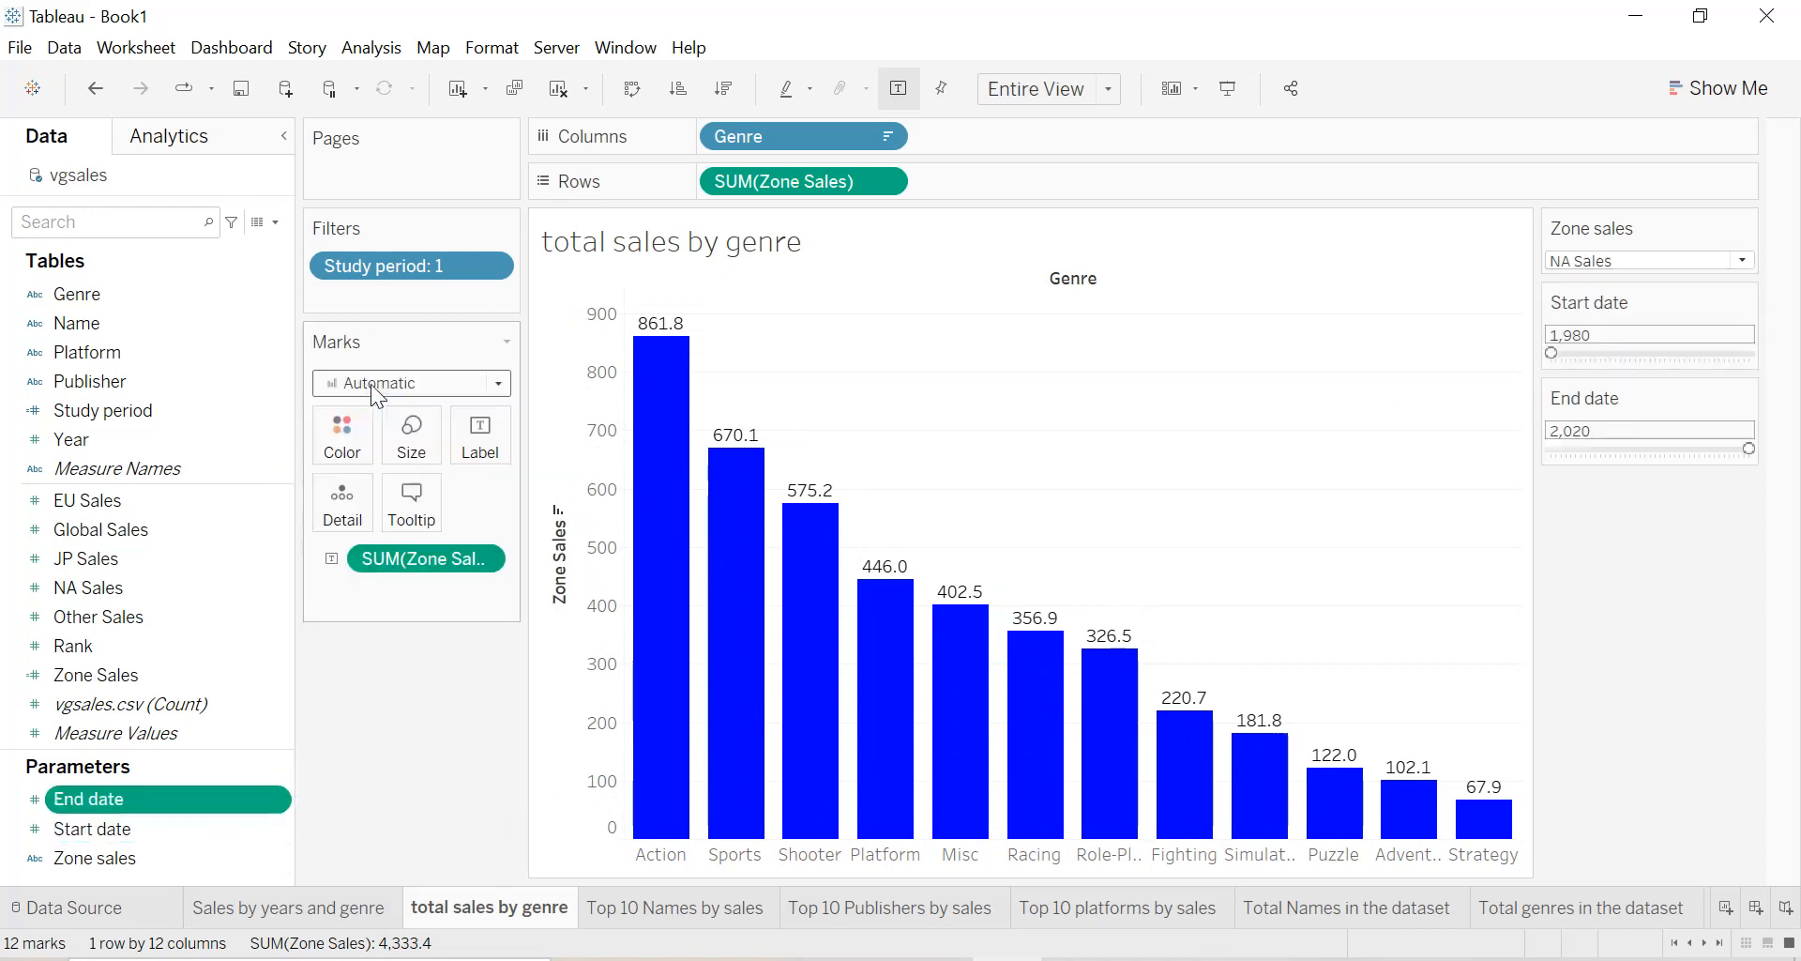
Test the date controls by moving Start date to 1996, then restore the period to 1980 through 2020.
{"action": "left_click_drag", "start_coordinate": [1552, 354], "coordinate": [1630, 353]}
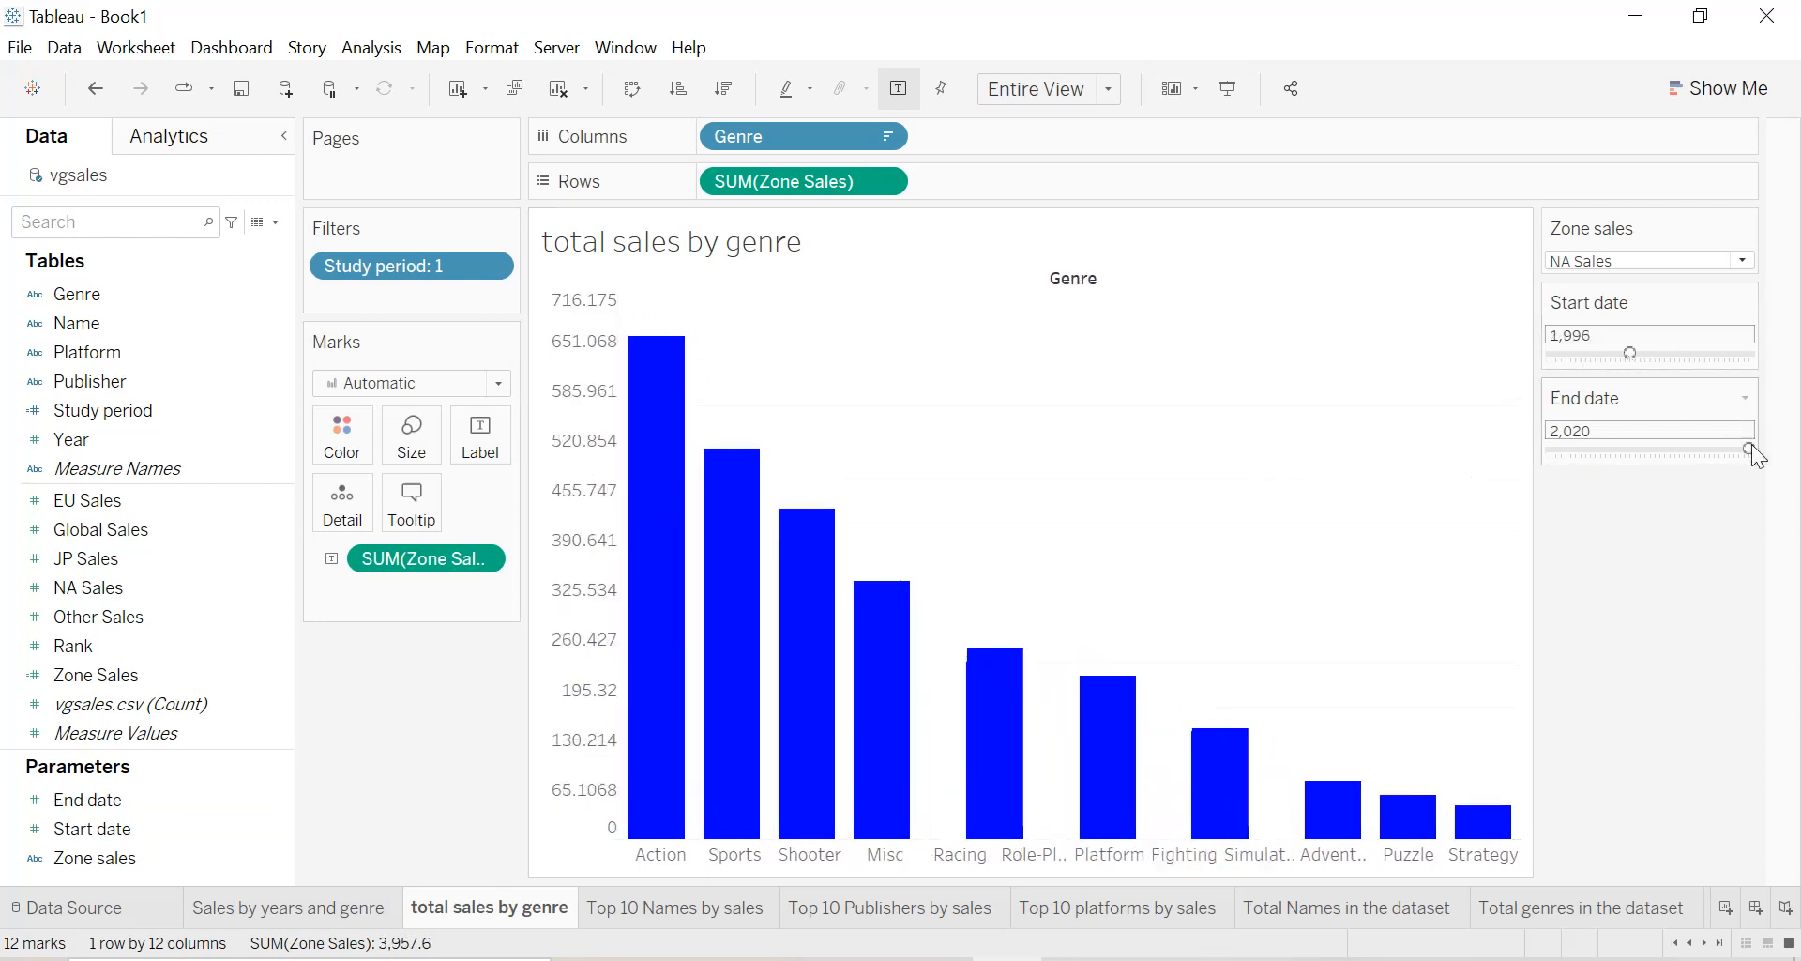
{"action": "mouse_move", "coordinate": [1727, 448]}
{"action": "left_mouse_down"}
{"action": "mouse_move", "coordinate": [1692, 448]}
{"action": "mouse_move", "coordinate": [1750, 449]}
{"action": "left_mouse_up"}
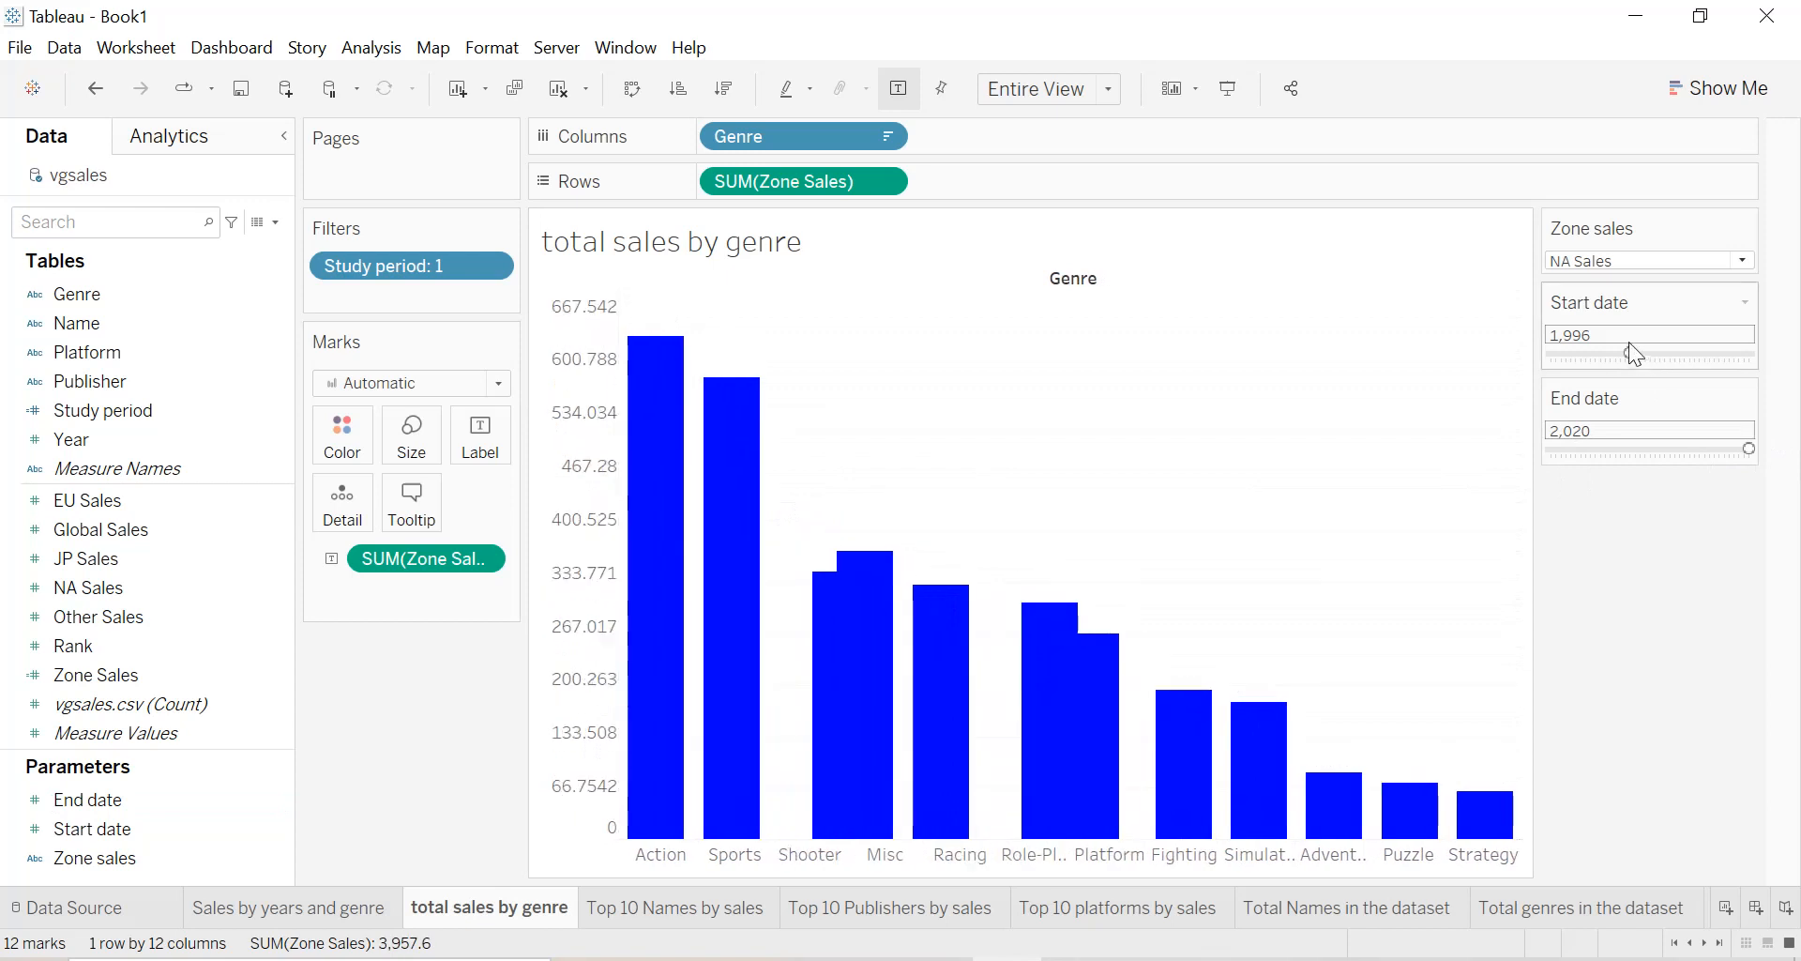
{"action": "left_click_drag", "start_coordinate": [1559, 361], "coordinate": [1552, 361]}
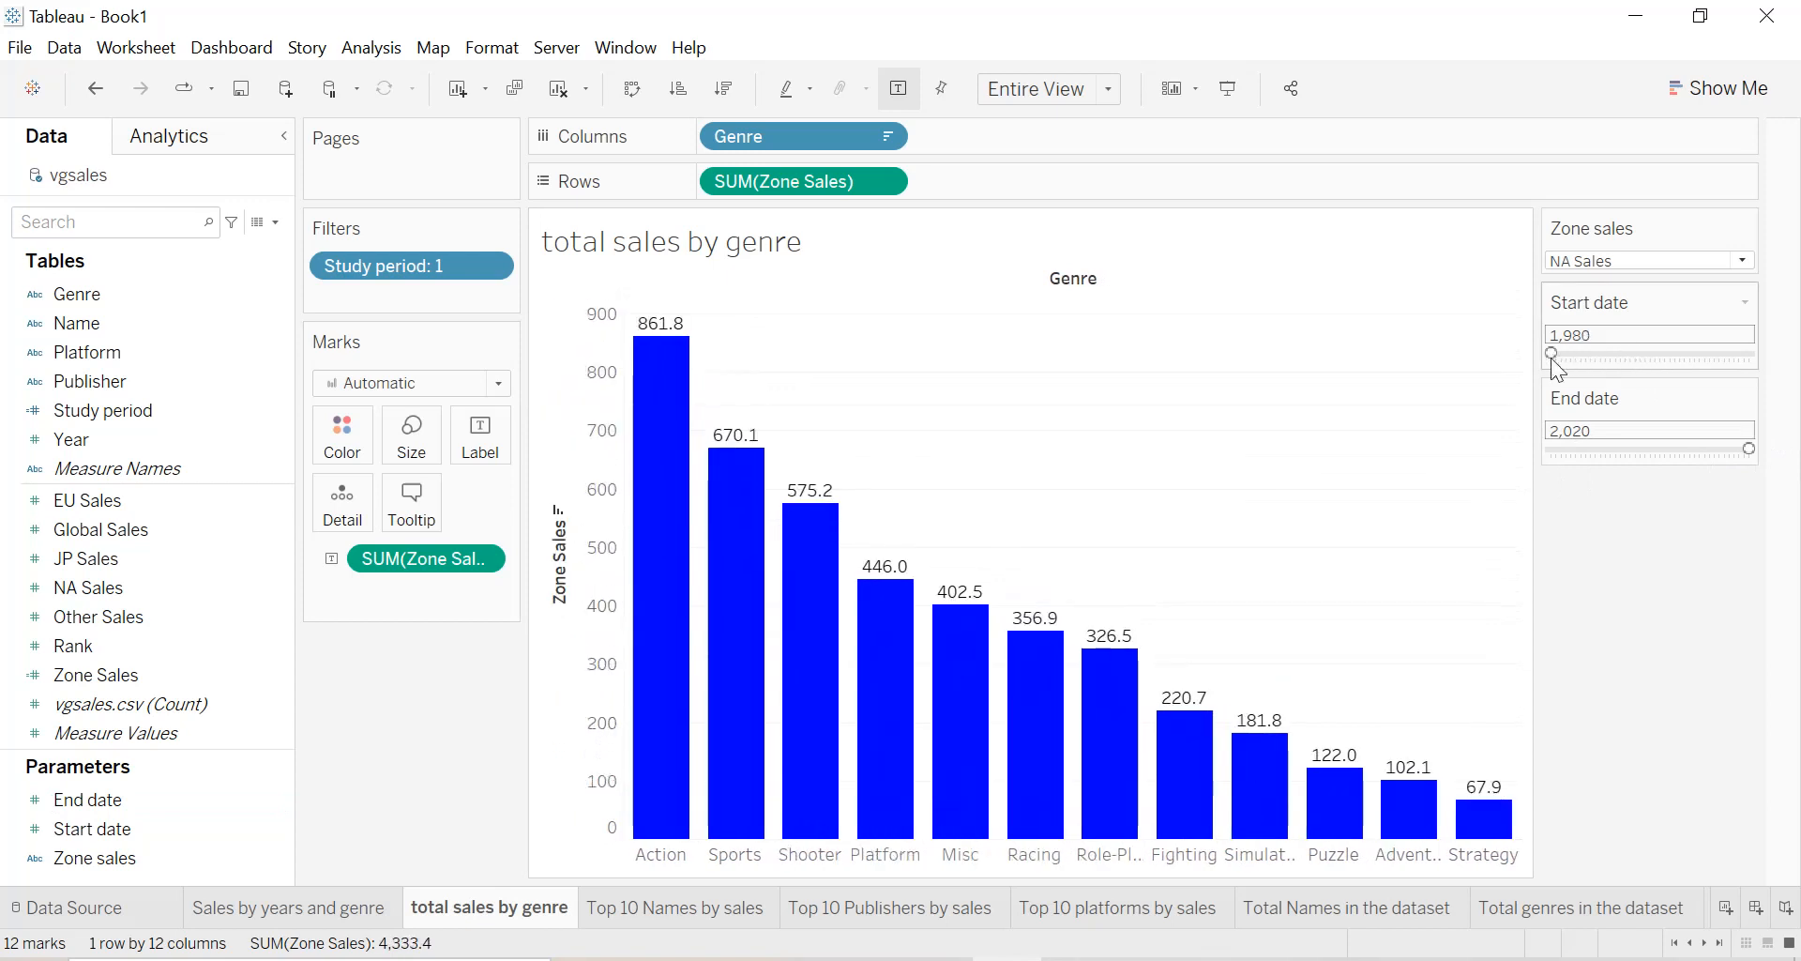
Capitalise the worksheet name so that it reads "Total sales by genre".
{"action": "double_click", "coordinate": [758, 242]}
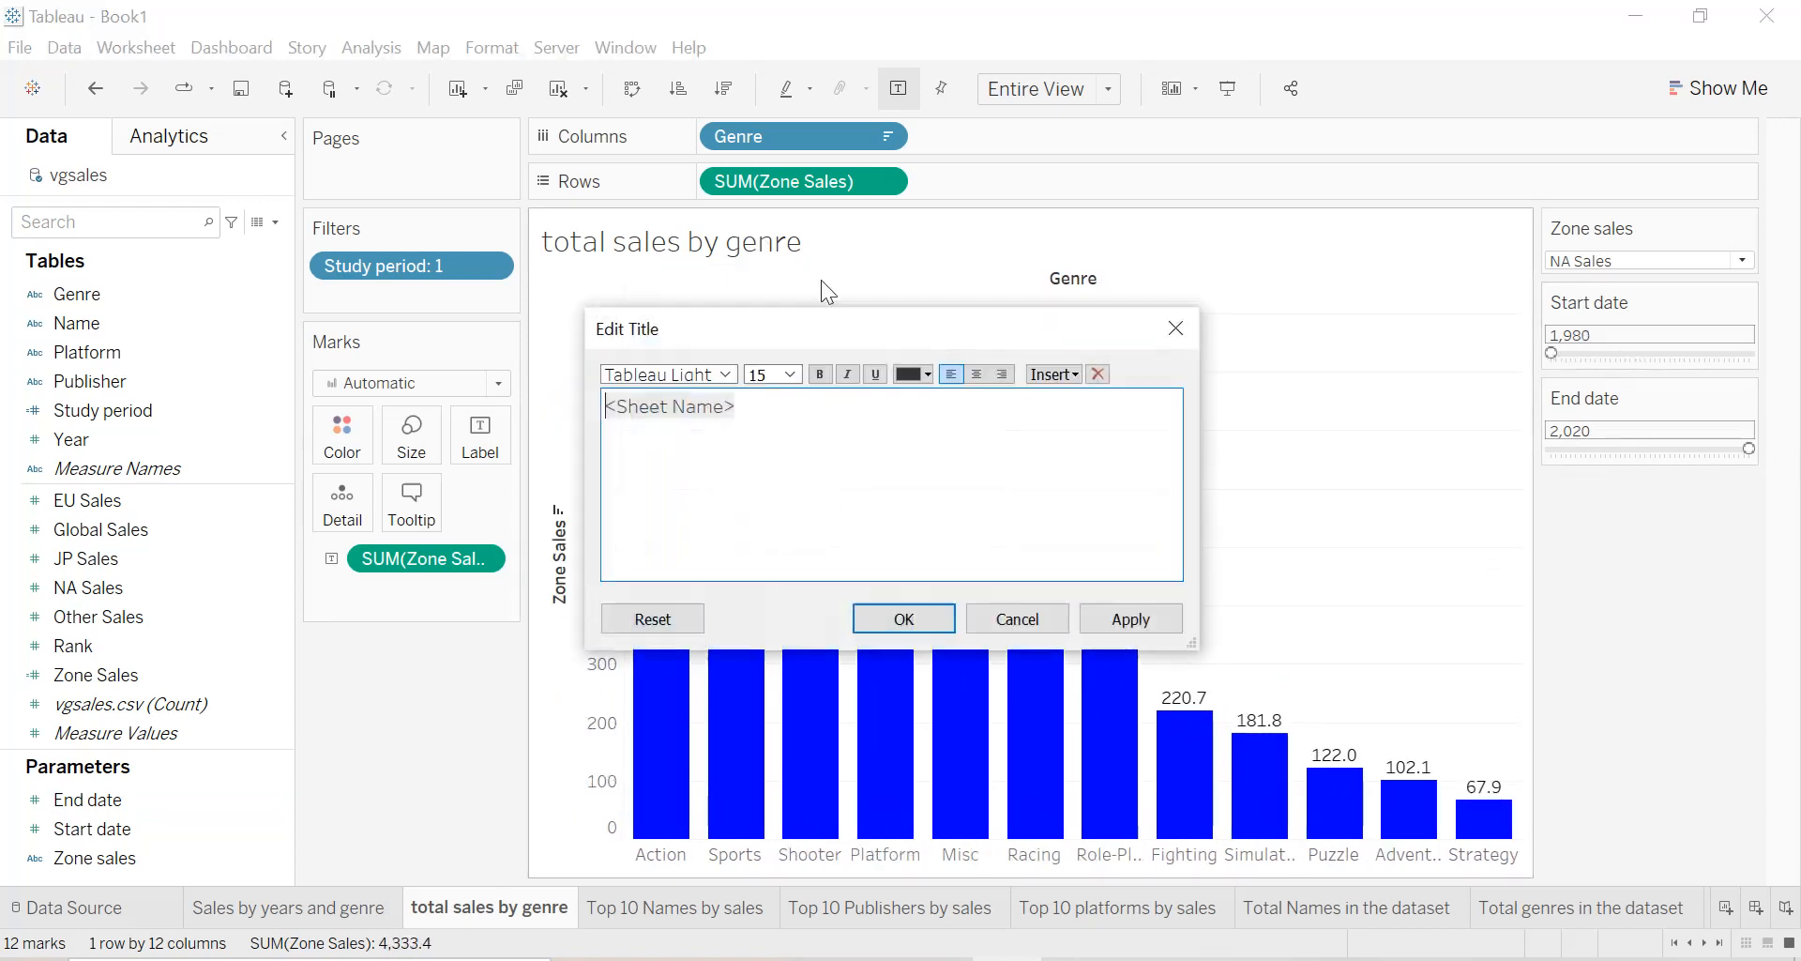
{"action": "left_click", "coordinate": [1176, 327]}
{"action": "double_click", "coordinate": [461, 915]}
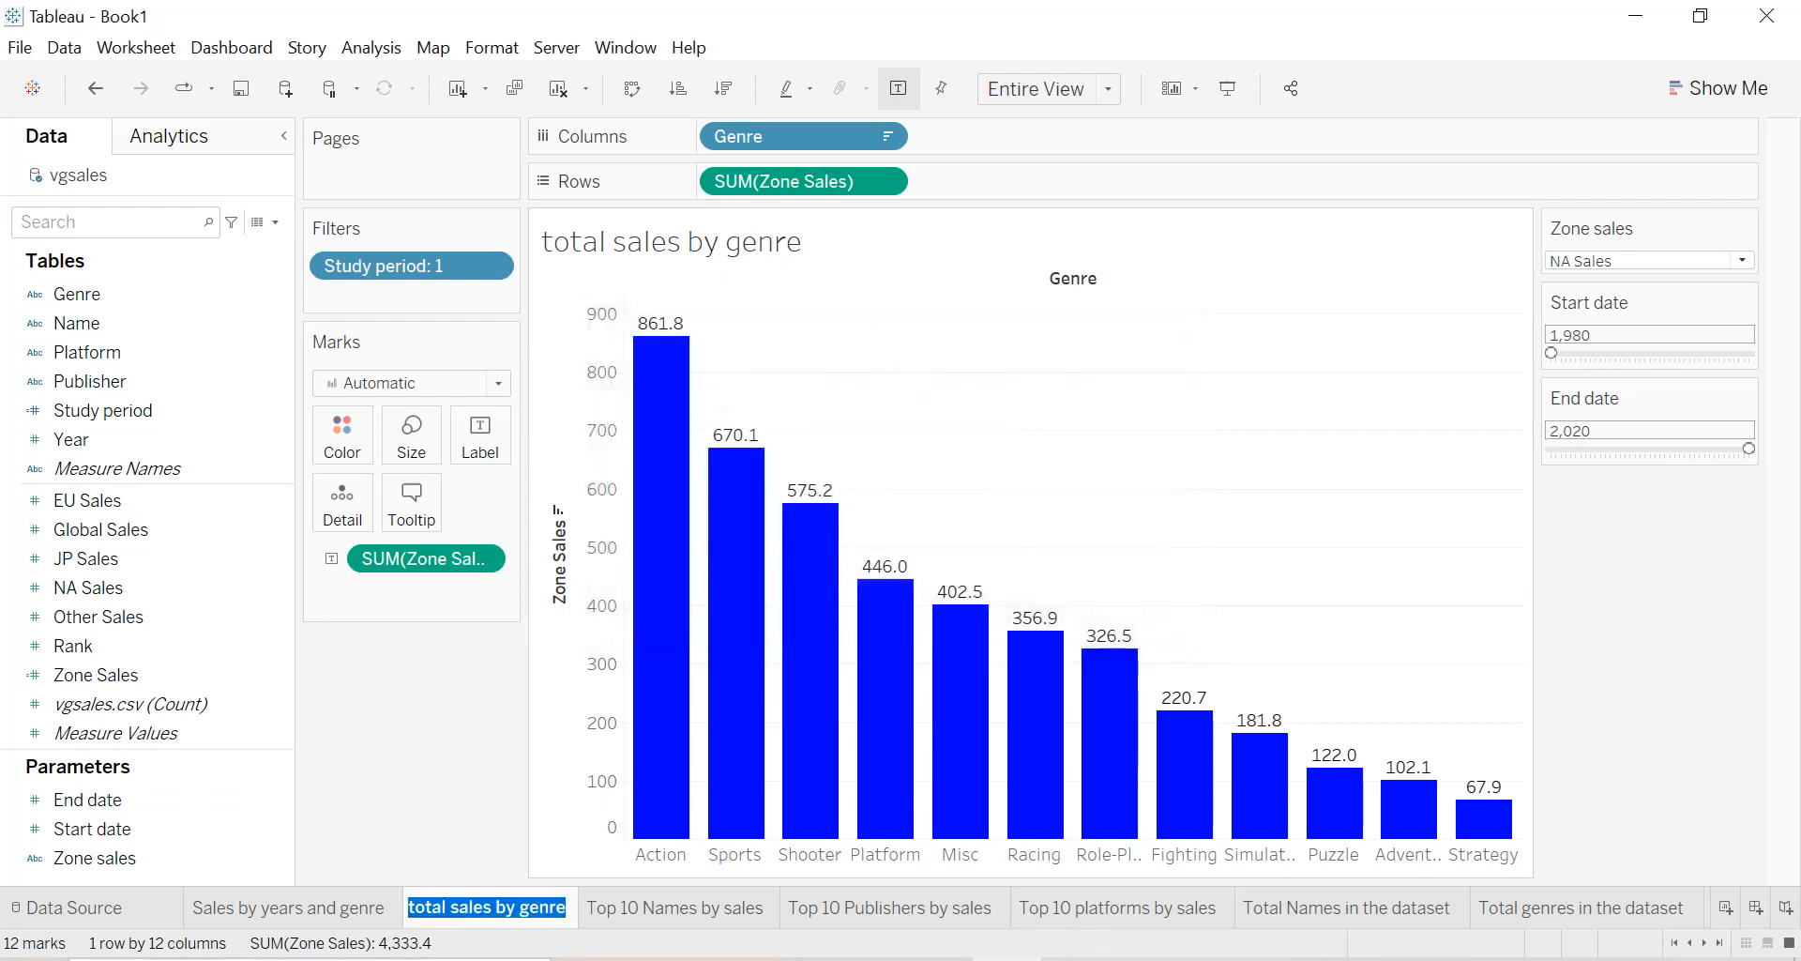
{"action": "left_click", "coordinate": [411, 906]}
{"action": "key", "text": "BackSpace"}
{"action": "type", "text": "T"}
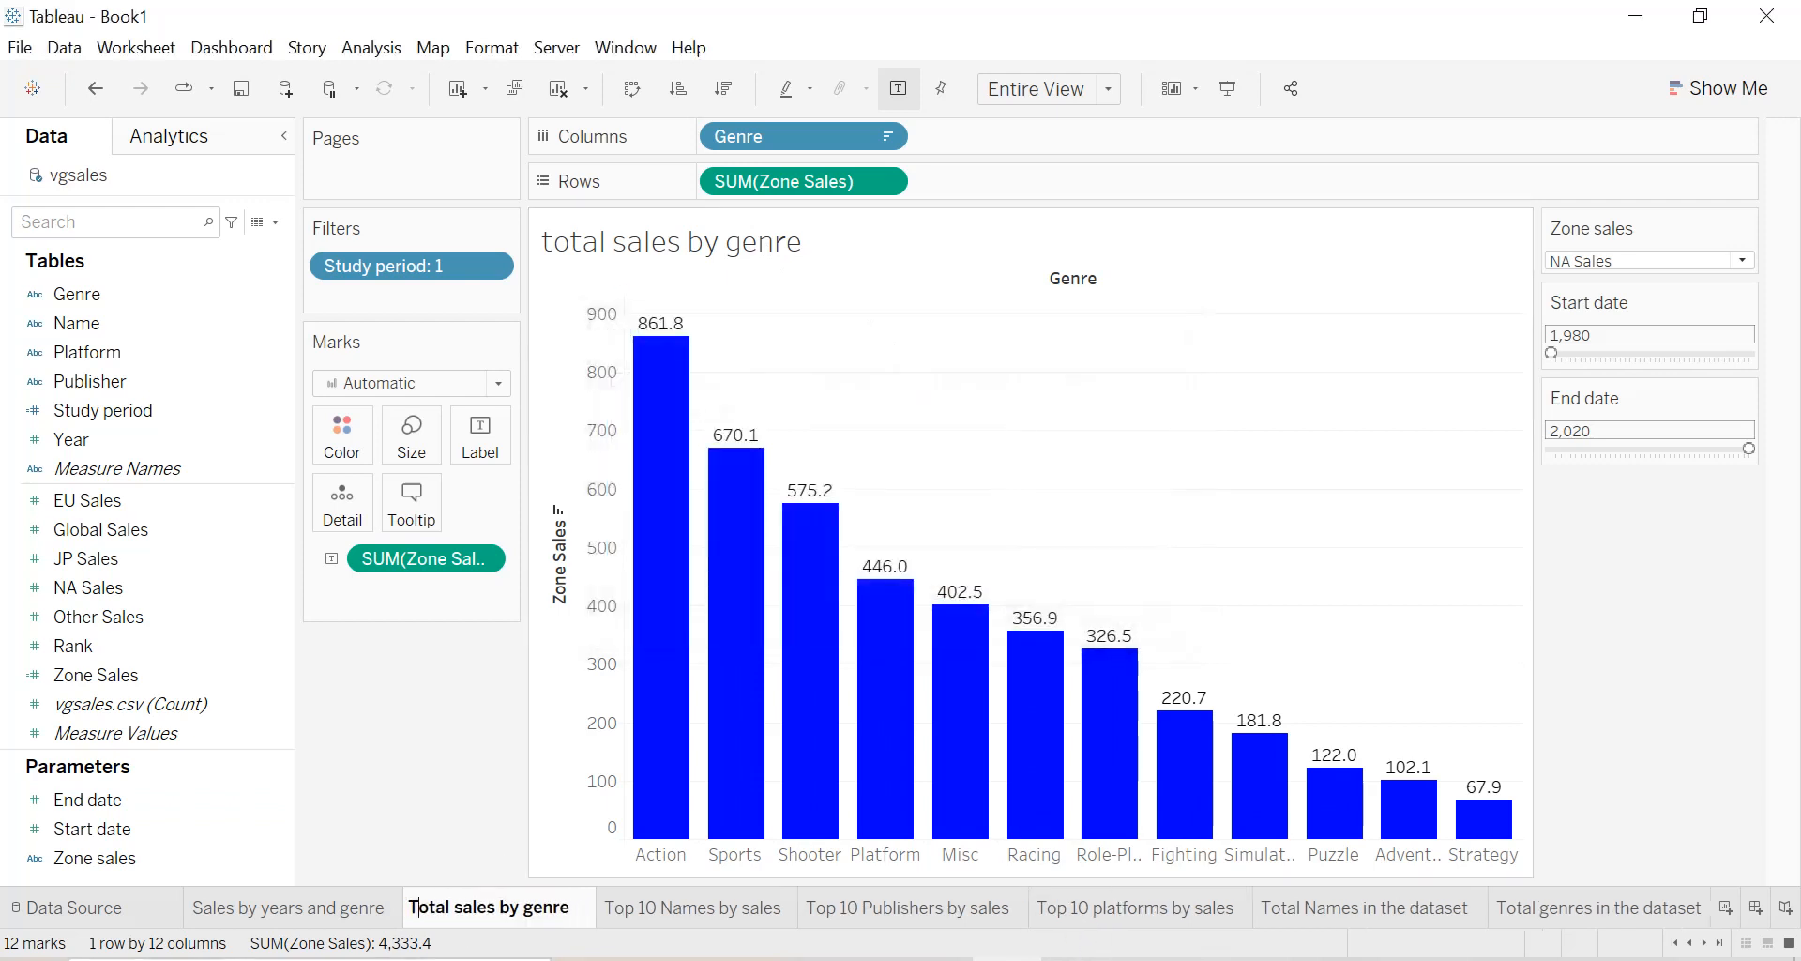
{"action": "key", "text": "Return"}
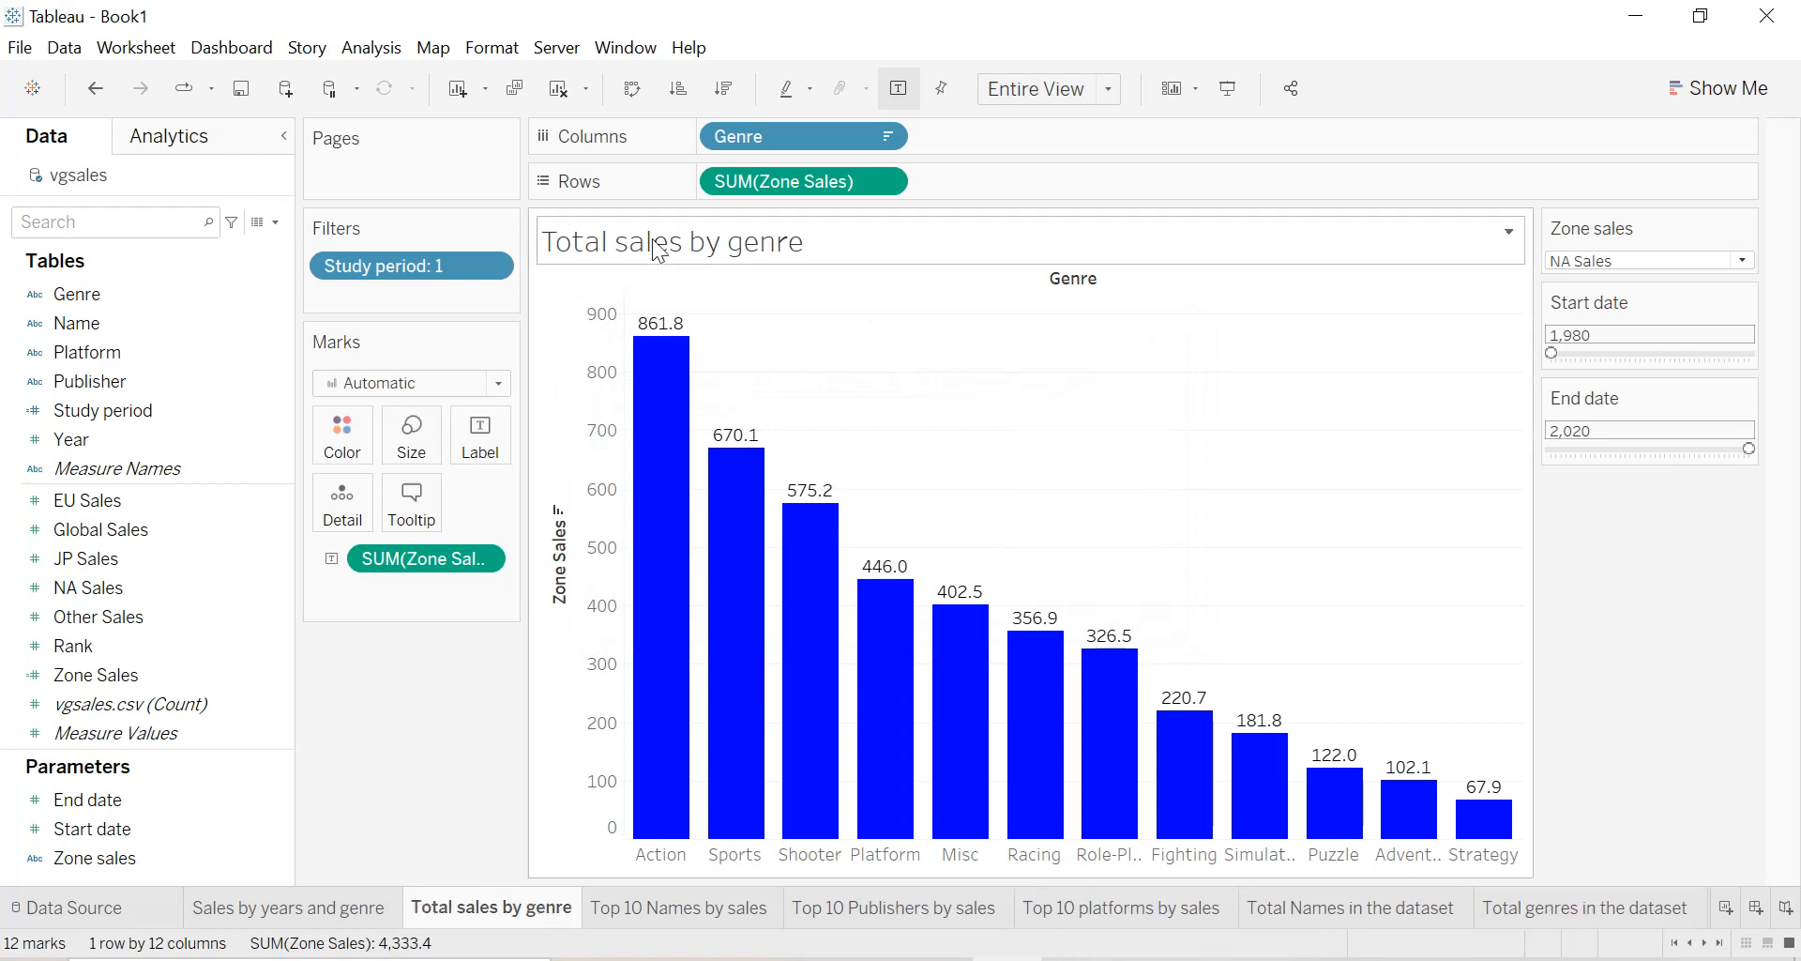
Hide the Genre field label above the columns and clear the title of the Zone Sales axis.
{"action": "right_click", "coordinate": [1073, 279]}
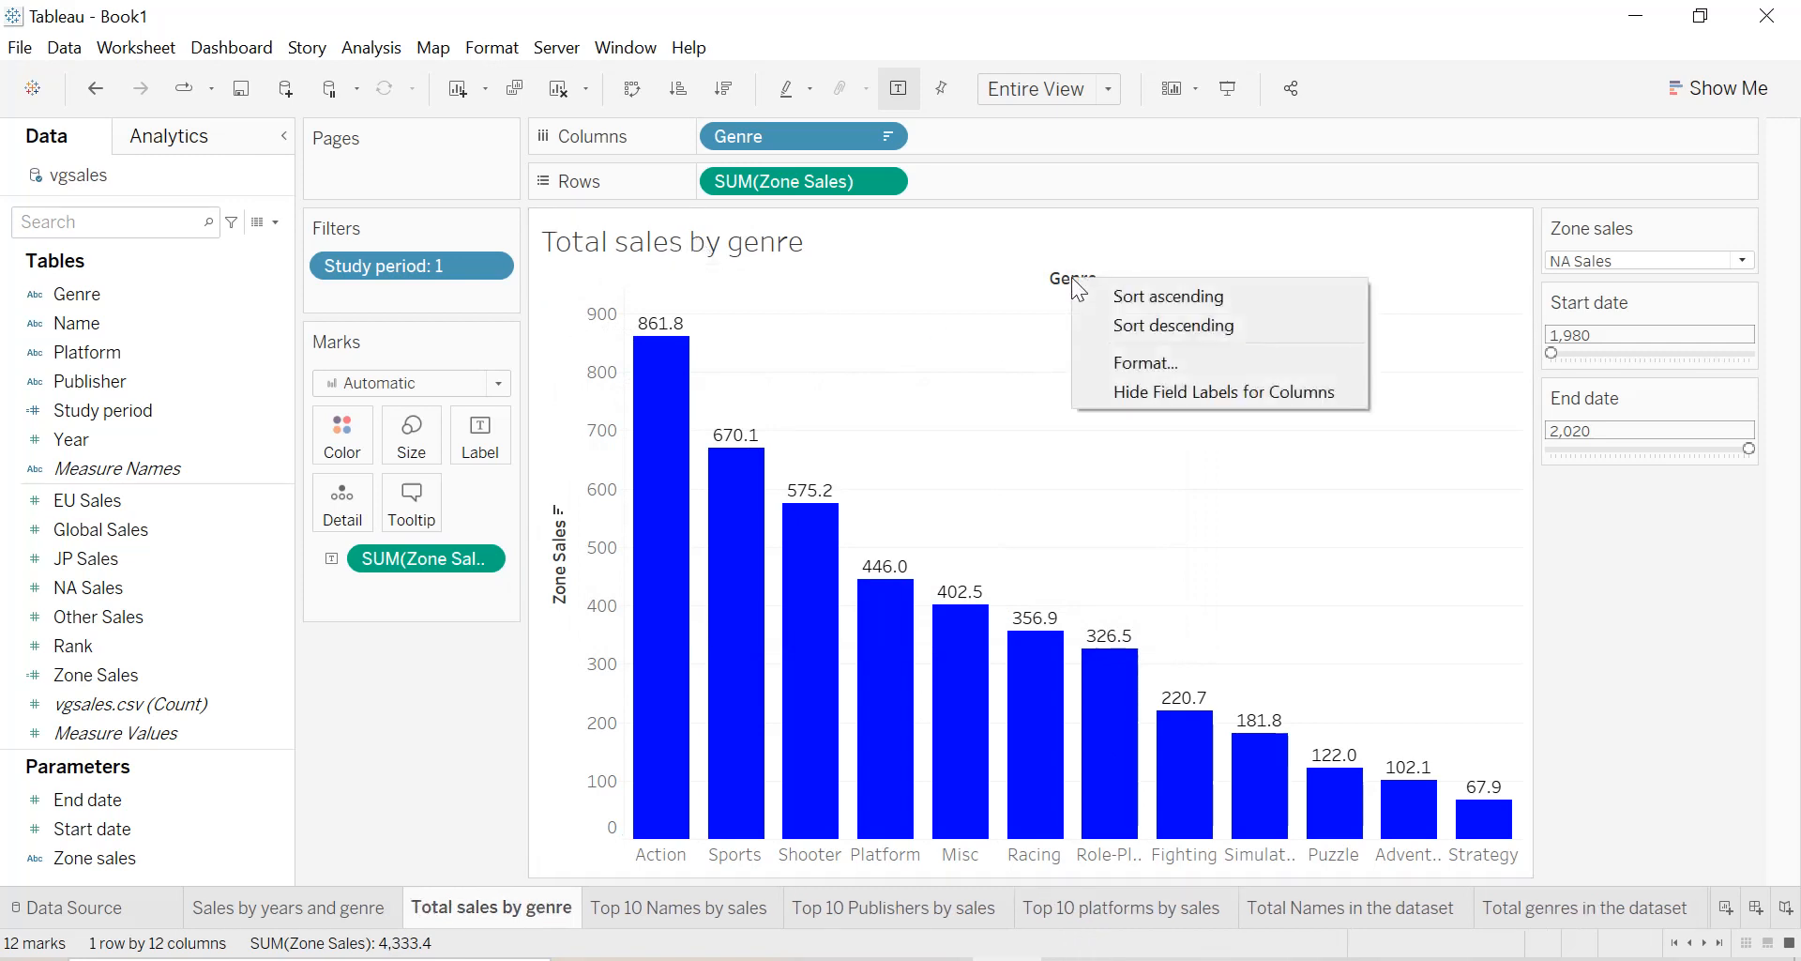
{"action": "left_click", "coordinate": [1122, 384]}
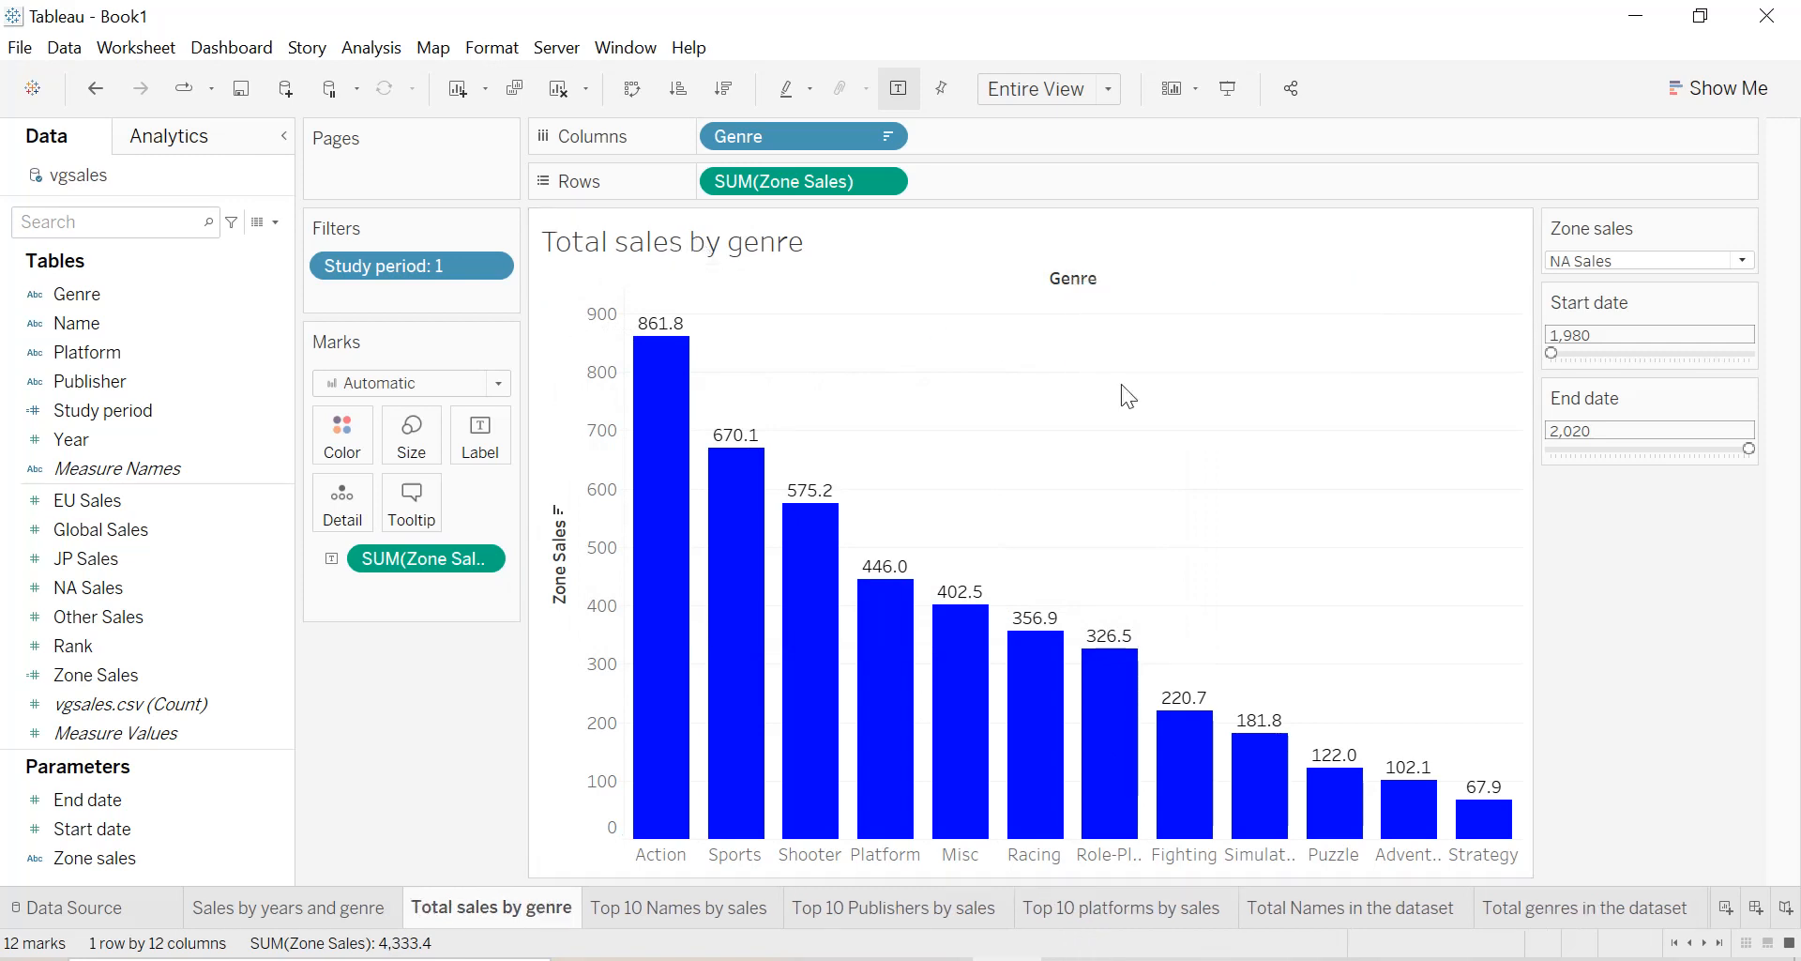
{"action": "right_click", "coordinate": [555, 563]}
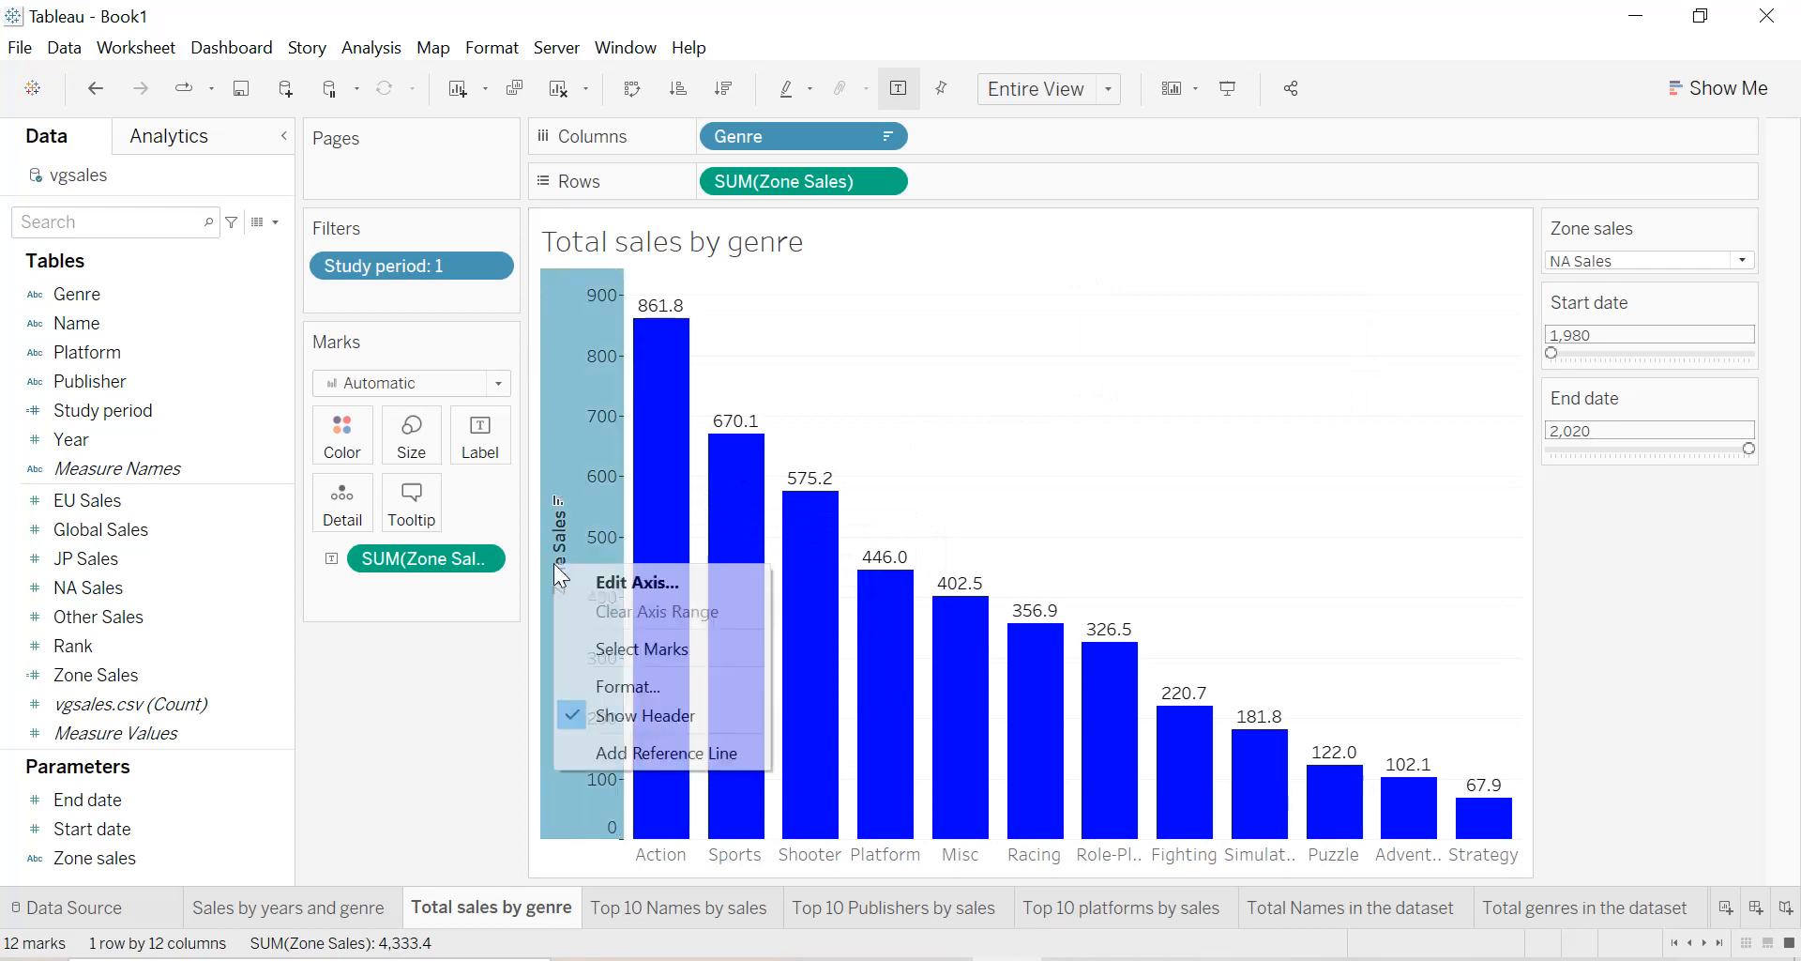
{"action": "left_click", "coordinate": [627, 581]}
{"action": "left_click", "coordinate": [668, 674]}
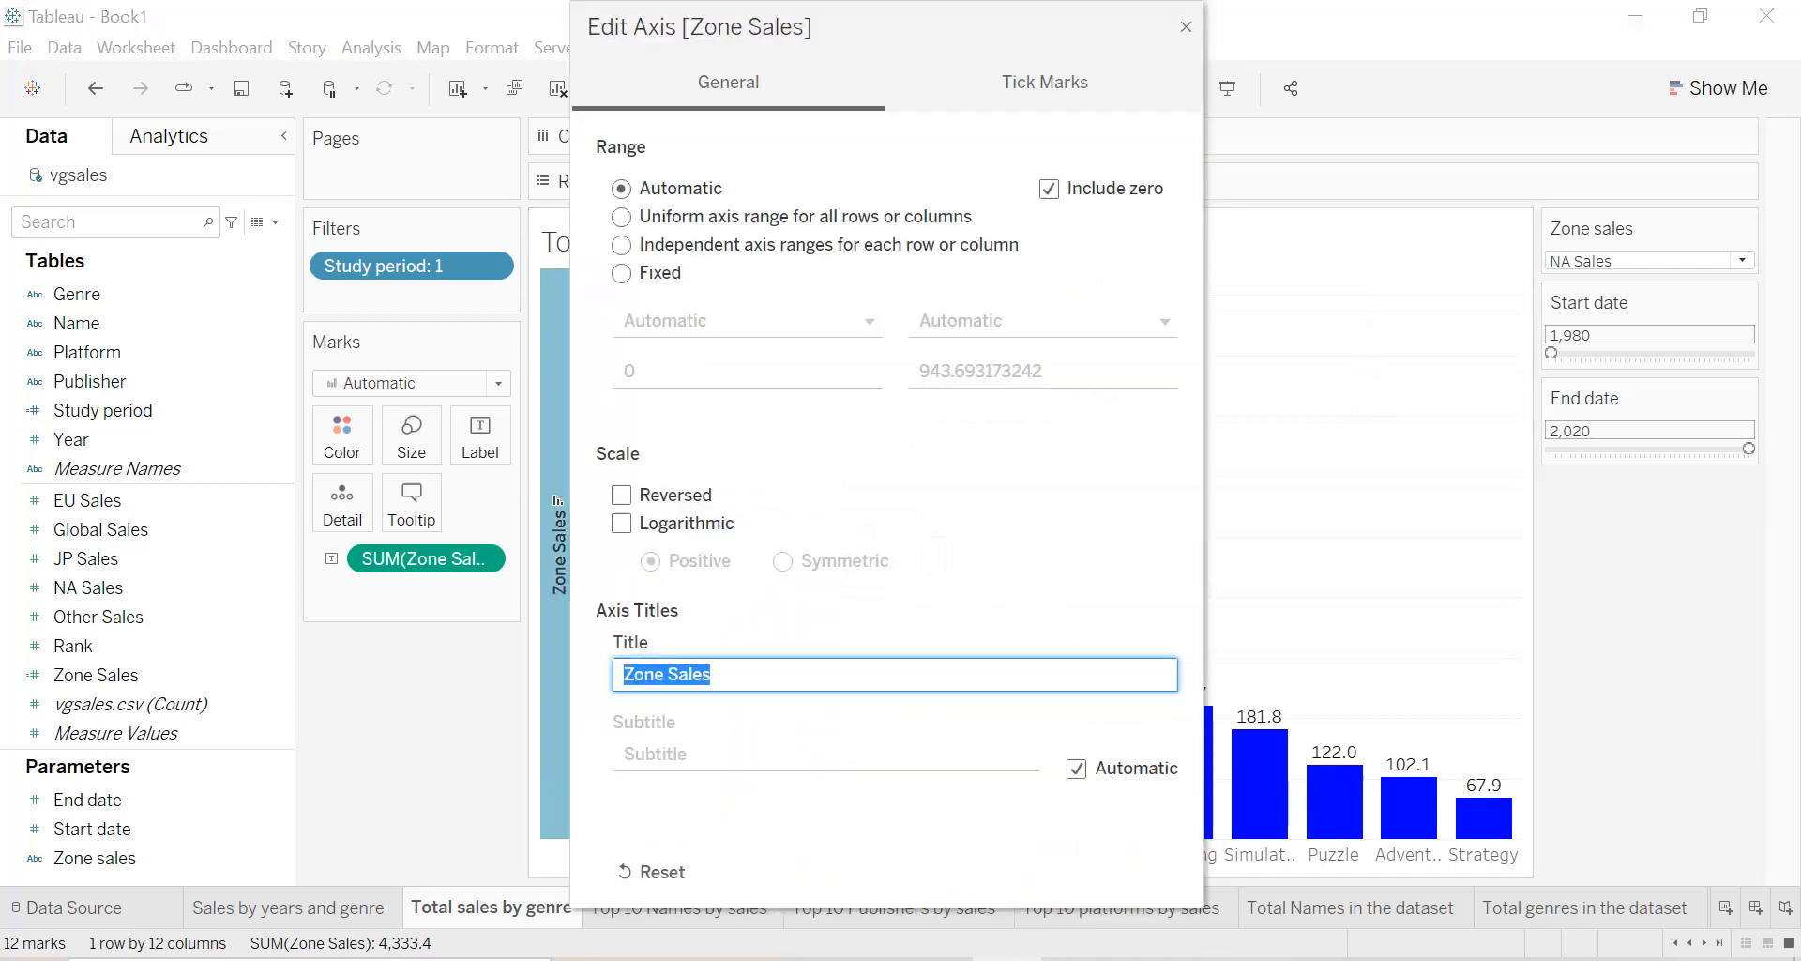
{"action": "key", "text": "BackSpace"}
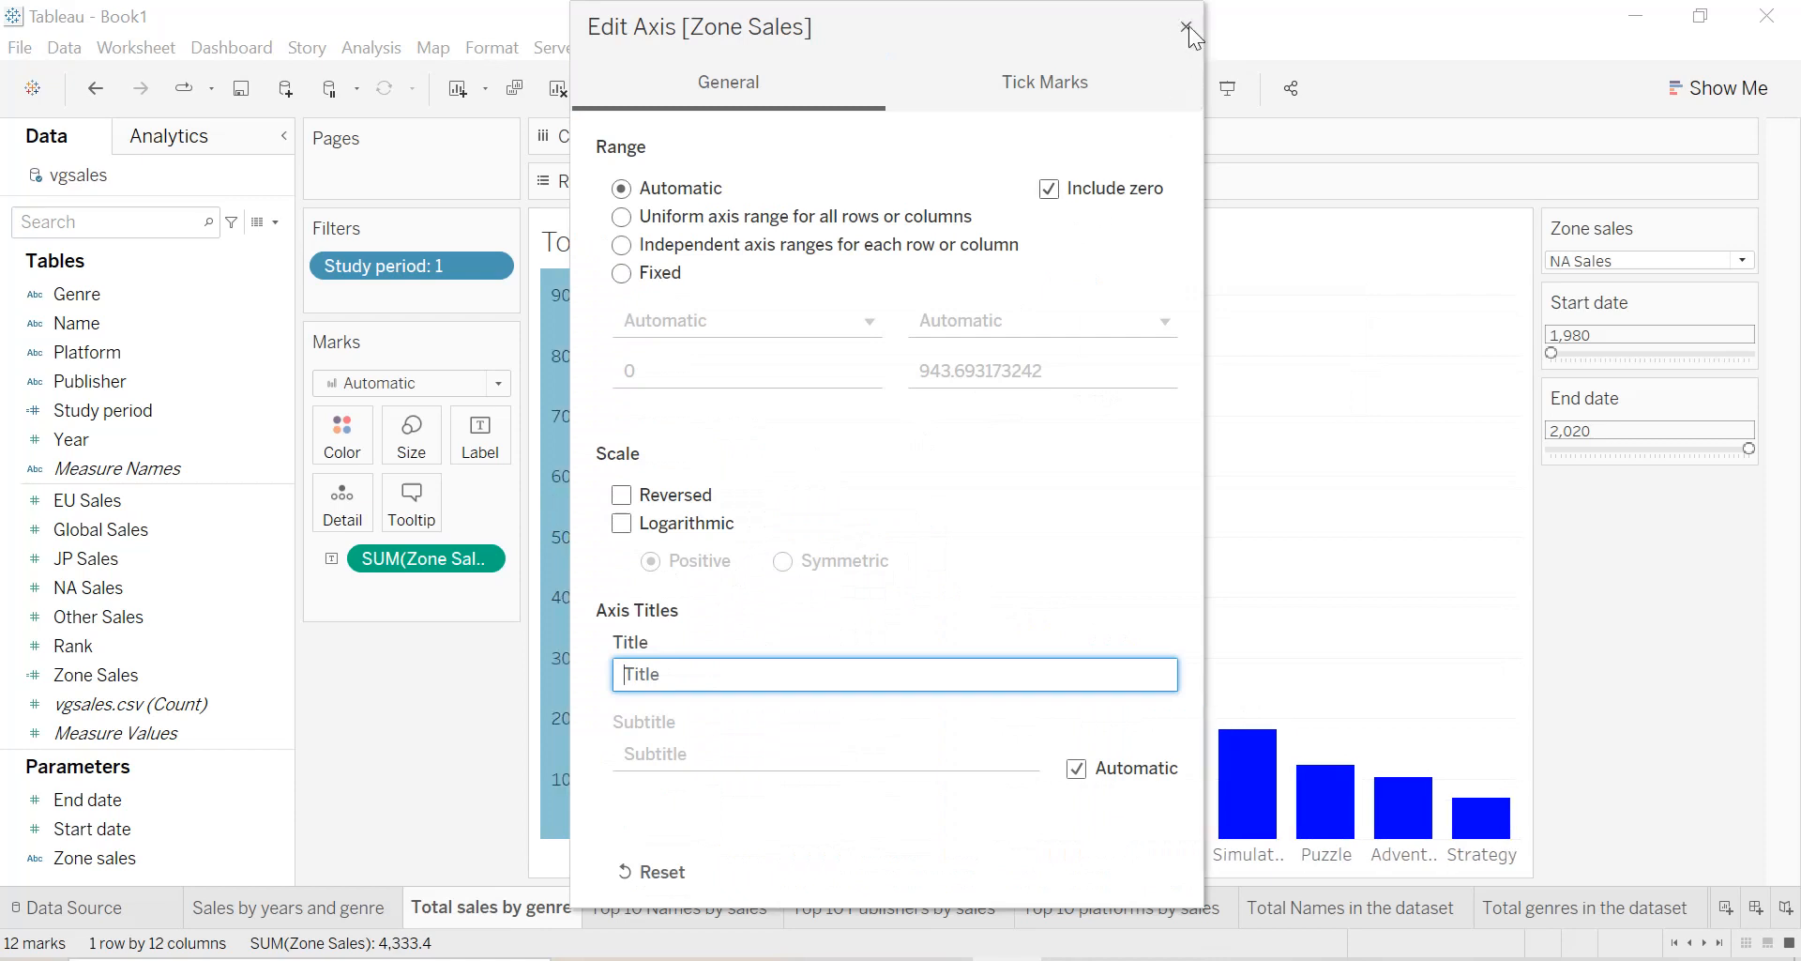
{"action": "left_click", "coordinate": [1187, 26]}
Format the worksheet's default font as bold and black.
{"action": "right_click", "coordinate": [985, 385]}
{"action": "left_click", "coordinate": [1018, 527]}
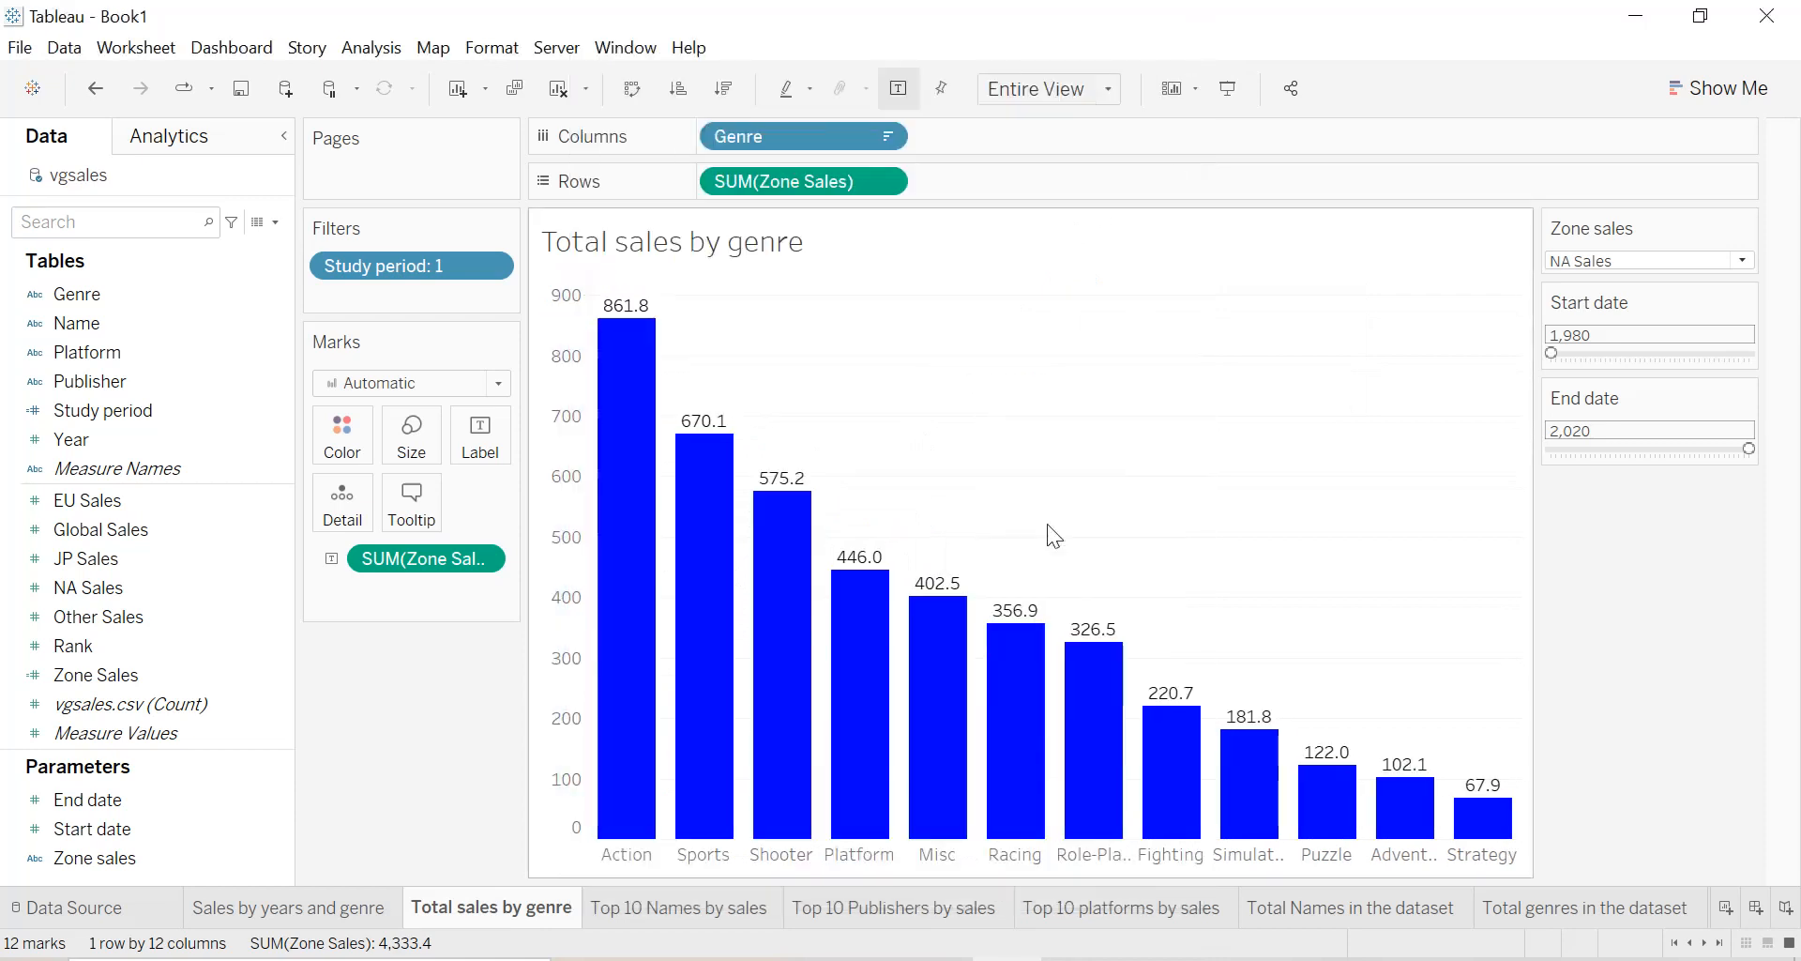
{"action": "left_click", "coordinate": [225, 305]}
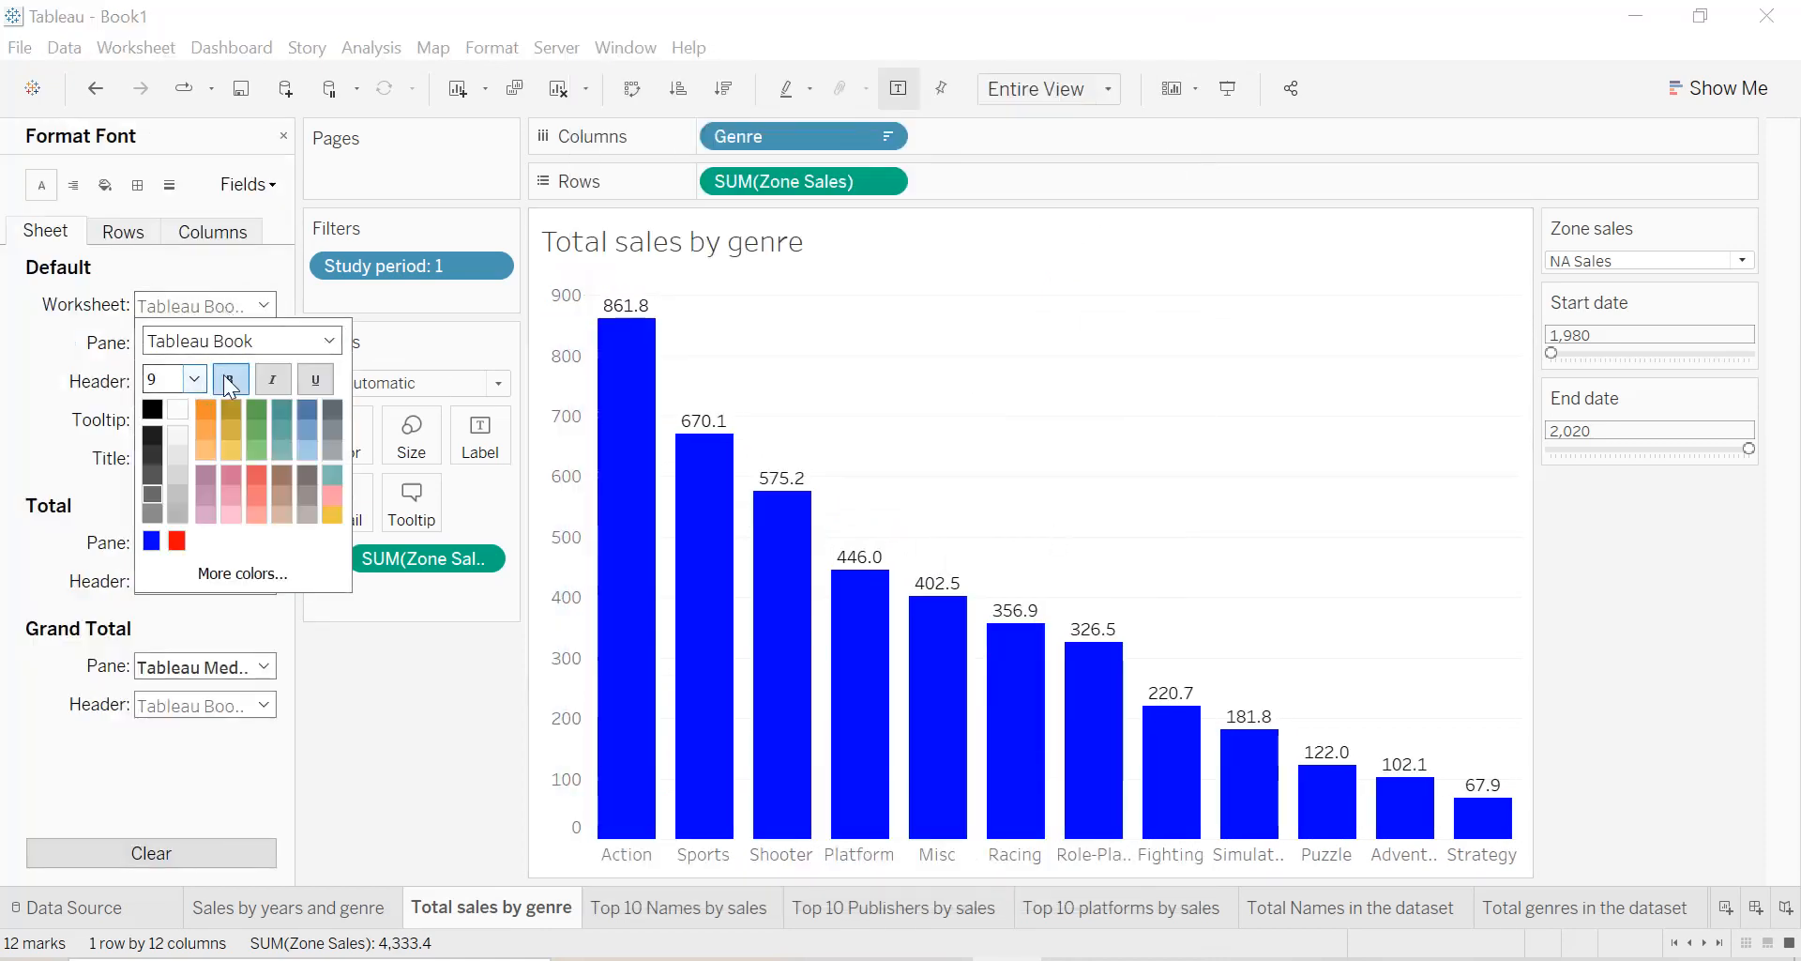
{"action": "left_click", "coordinate": [230, 378]}
{"action": "left_click", "coordinate": [148, 405]}
{"action": "left_click", "coordinate": [24, 383]}
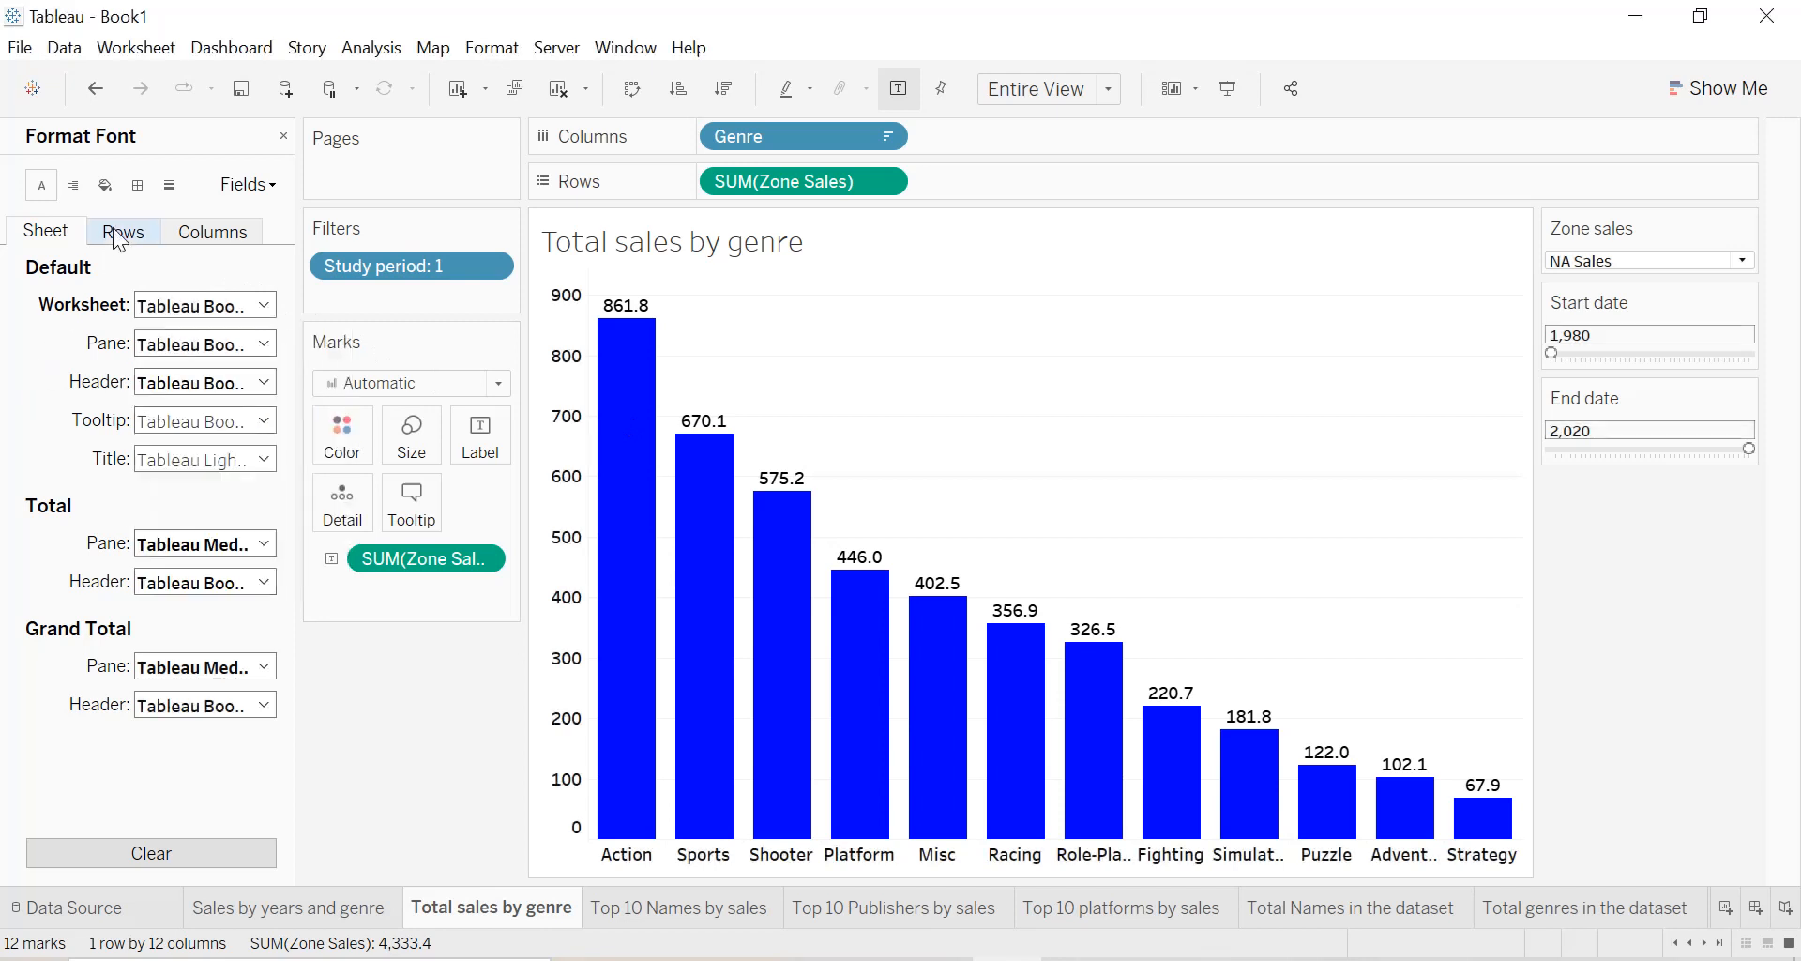
Apply solid black borders to the sheet's default cell, pane and header.
{"action": "left_click", "coordinate": [137, 185]}
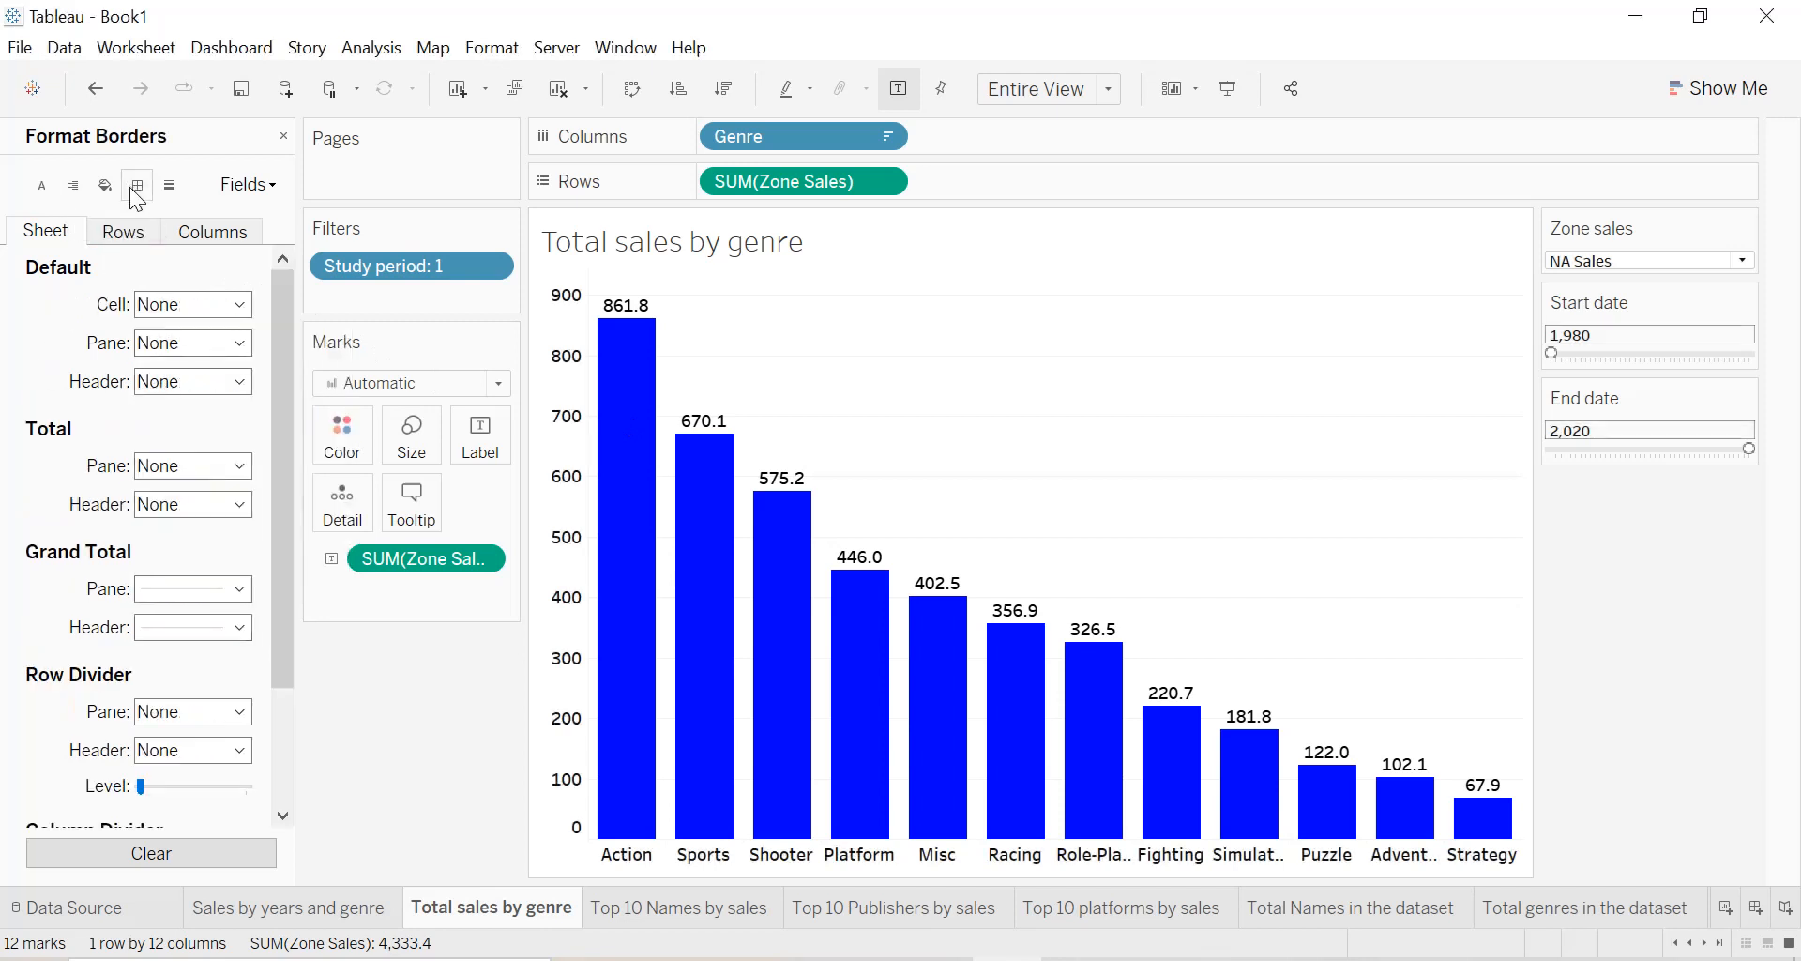
{"action": "left_click", "coordinate": [151, 303]}
{"action": "left_click", "coordinate": [153, 469]}
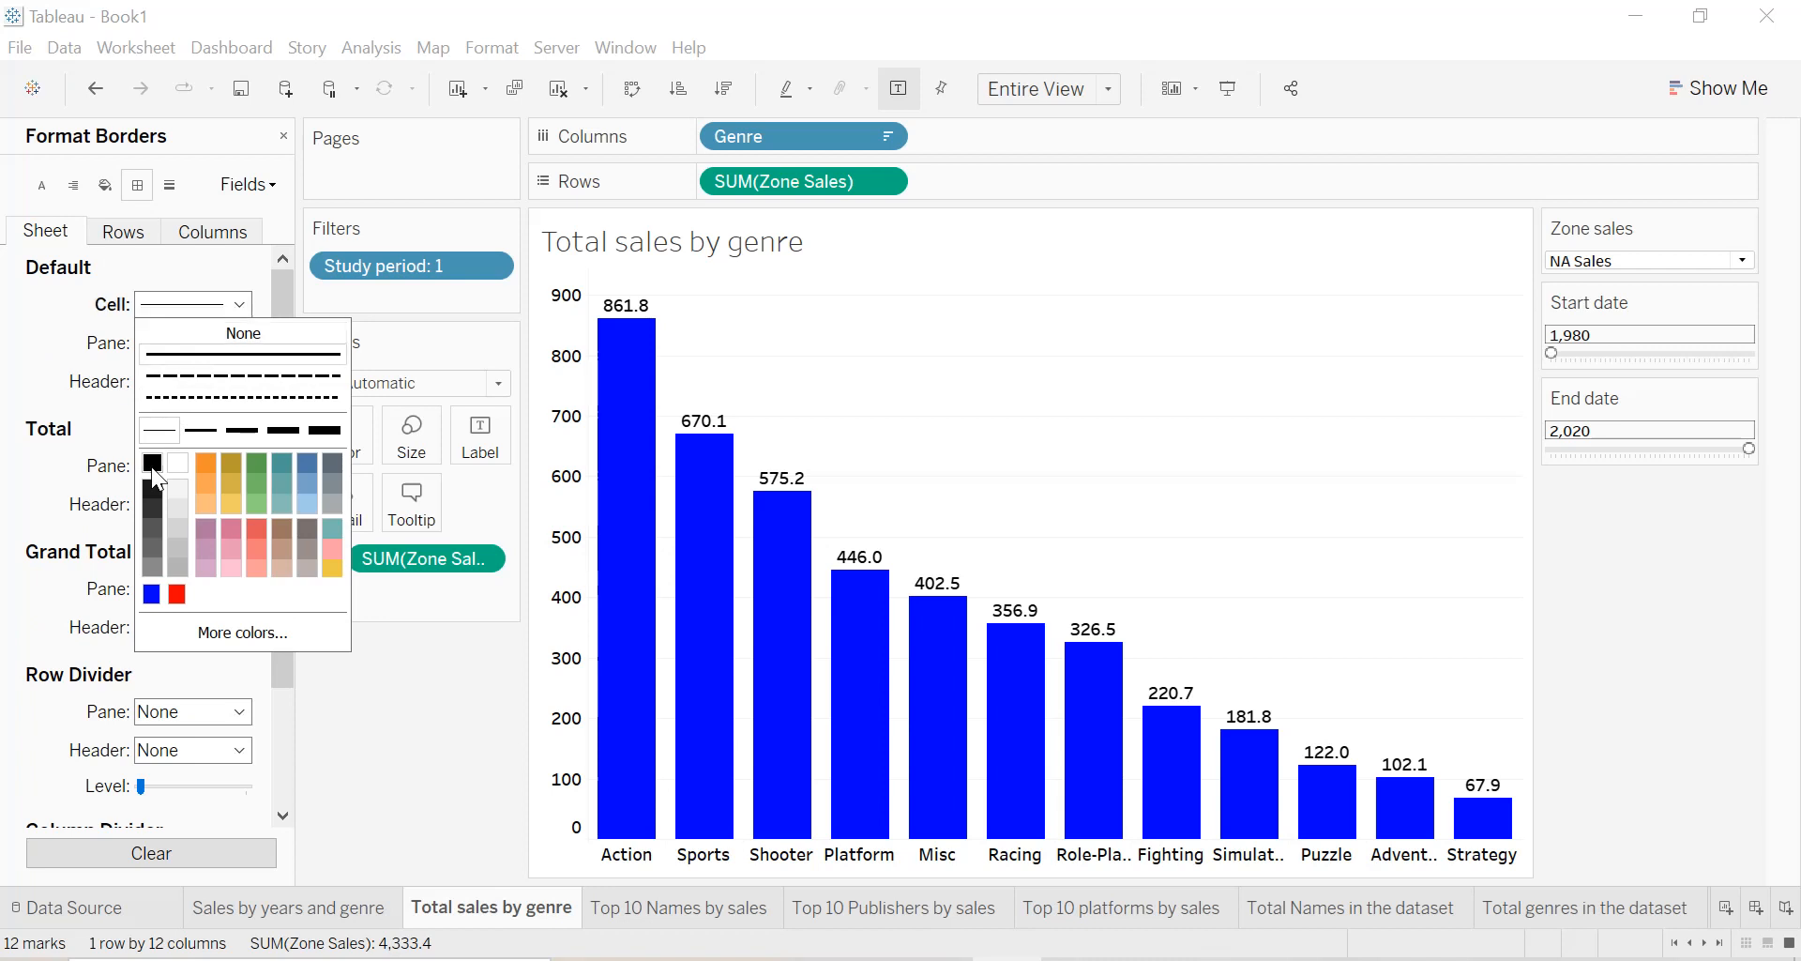
{"action": "left_click", "coordinate": [4, 368]}
{"action": "left_click", "coordinate": [193, 342]}
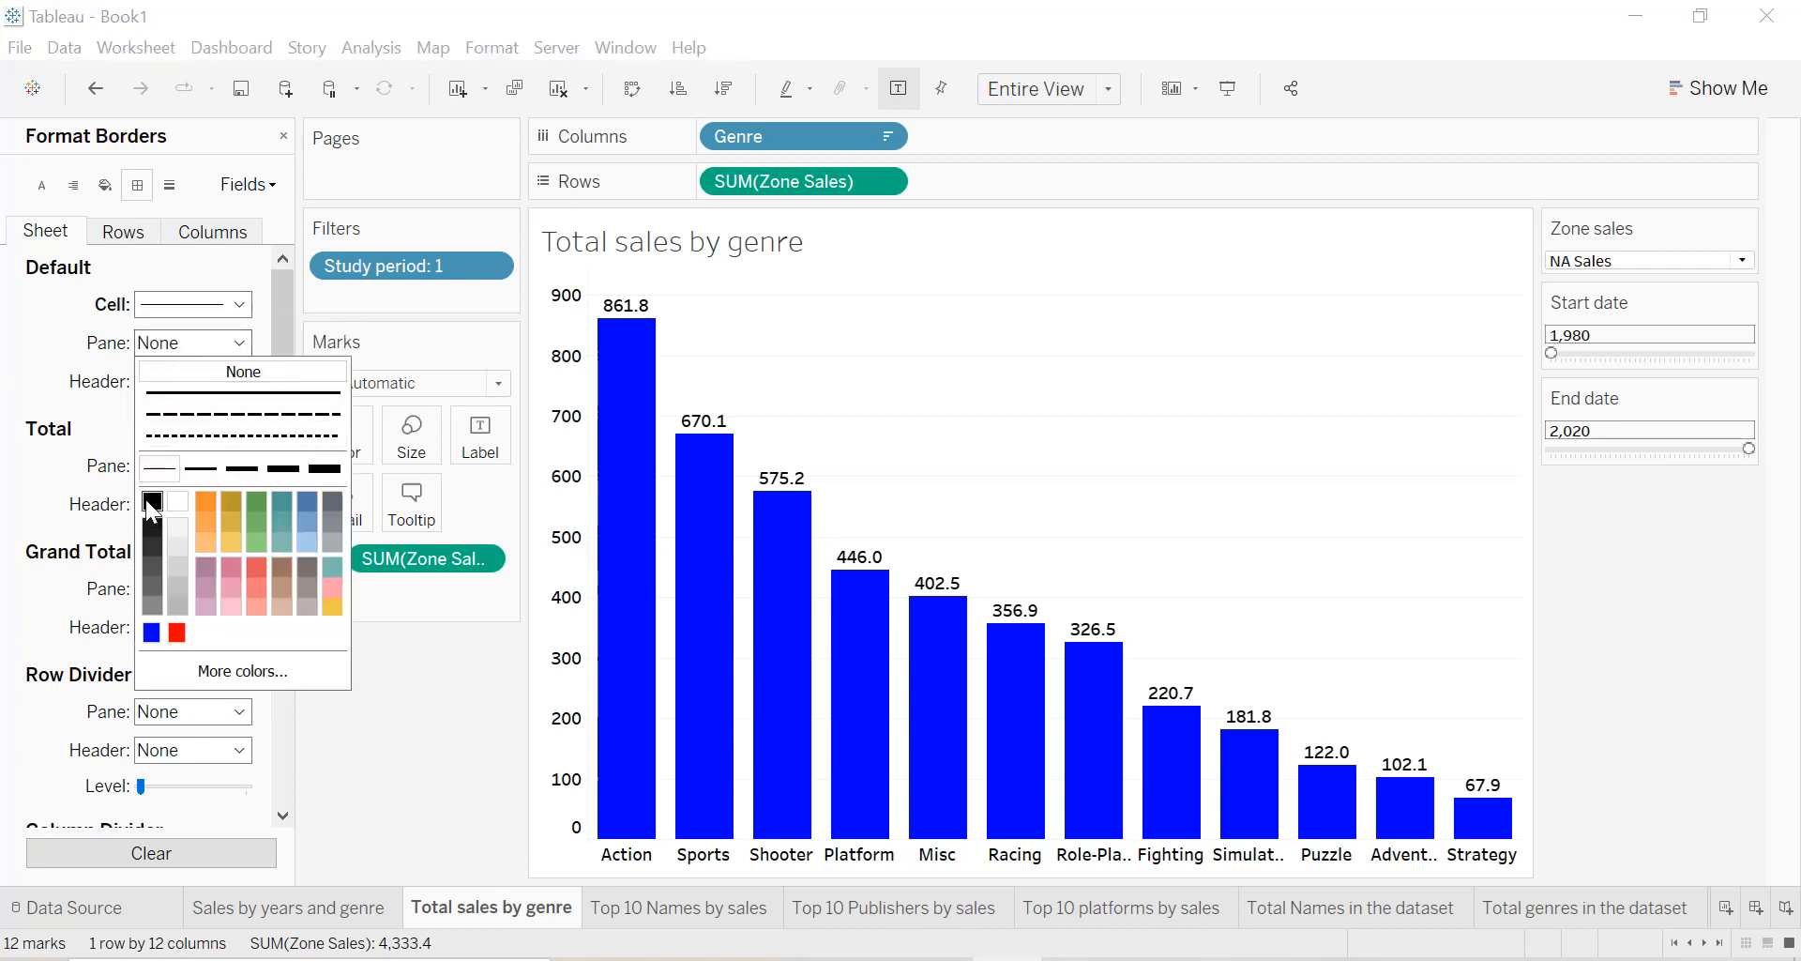
{"action": "left_click", "coordinate": [152, 502]}
{"action": "left_click", "coordinate": [54, 392]}
{"action": "left_click", "coordinate": [178, 382]}
{"action": "left_click", "coordinate": [152, 538]}
{"action": "left_click", "coordinate": [50, 395]}
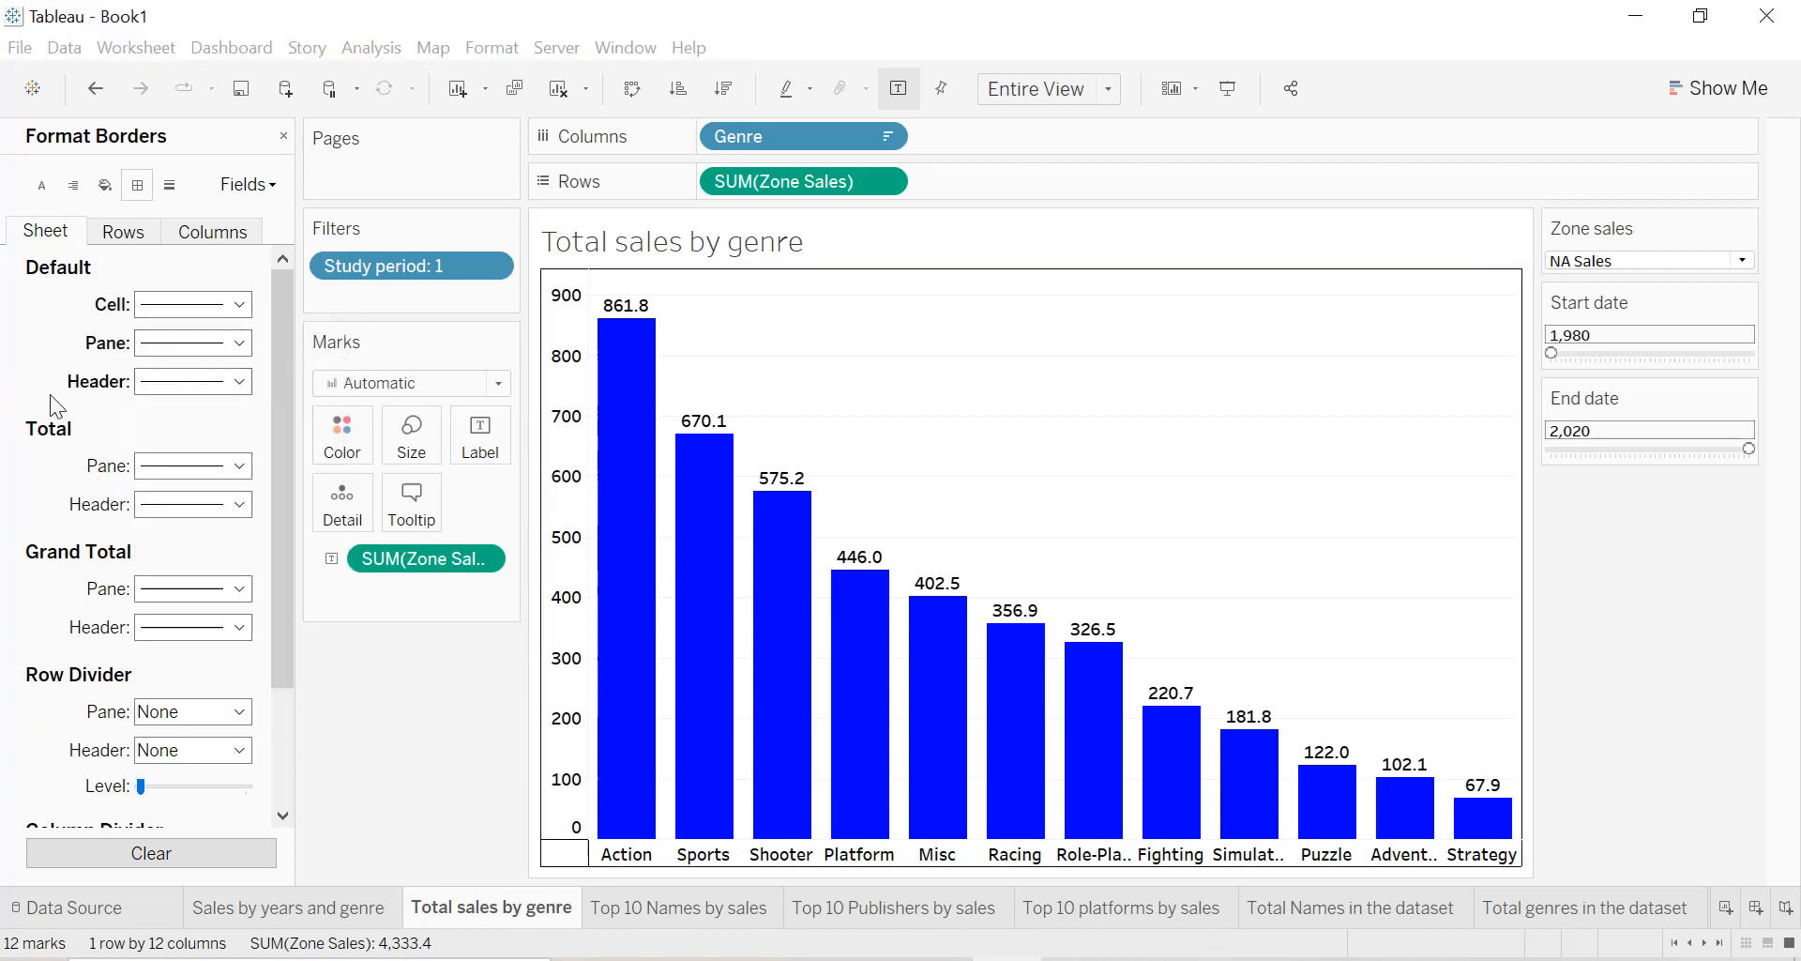
Rotate the genre labels along the horizontal axis to vertical.
{"action": "left_click", "coordinate": [707, 853]}
{"action": "right_click", "coordinate": [734, 855]}
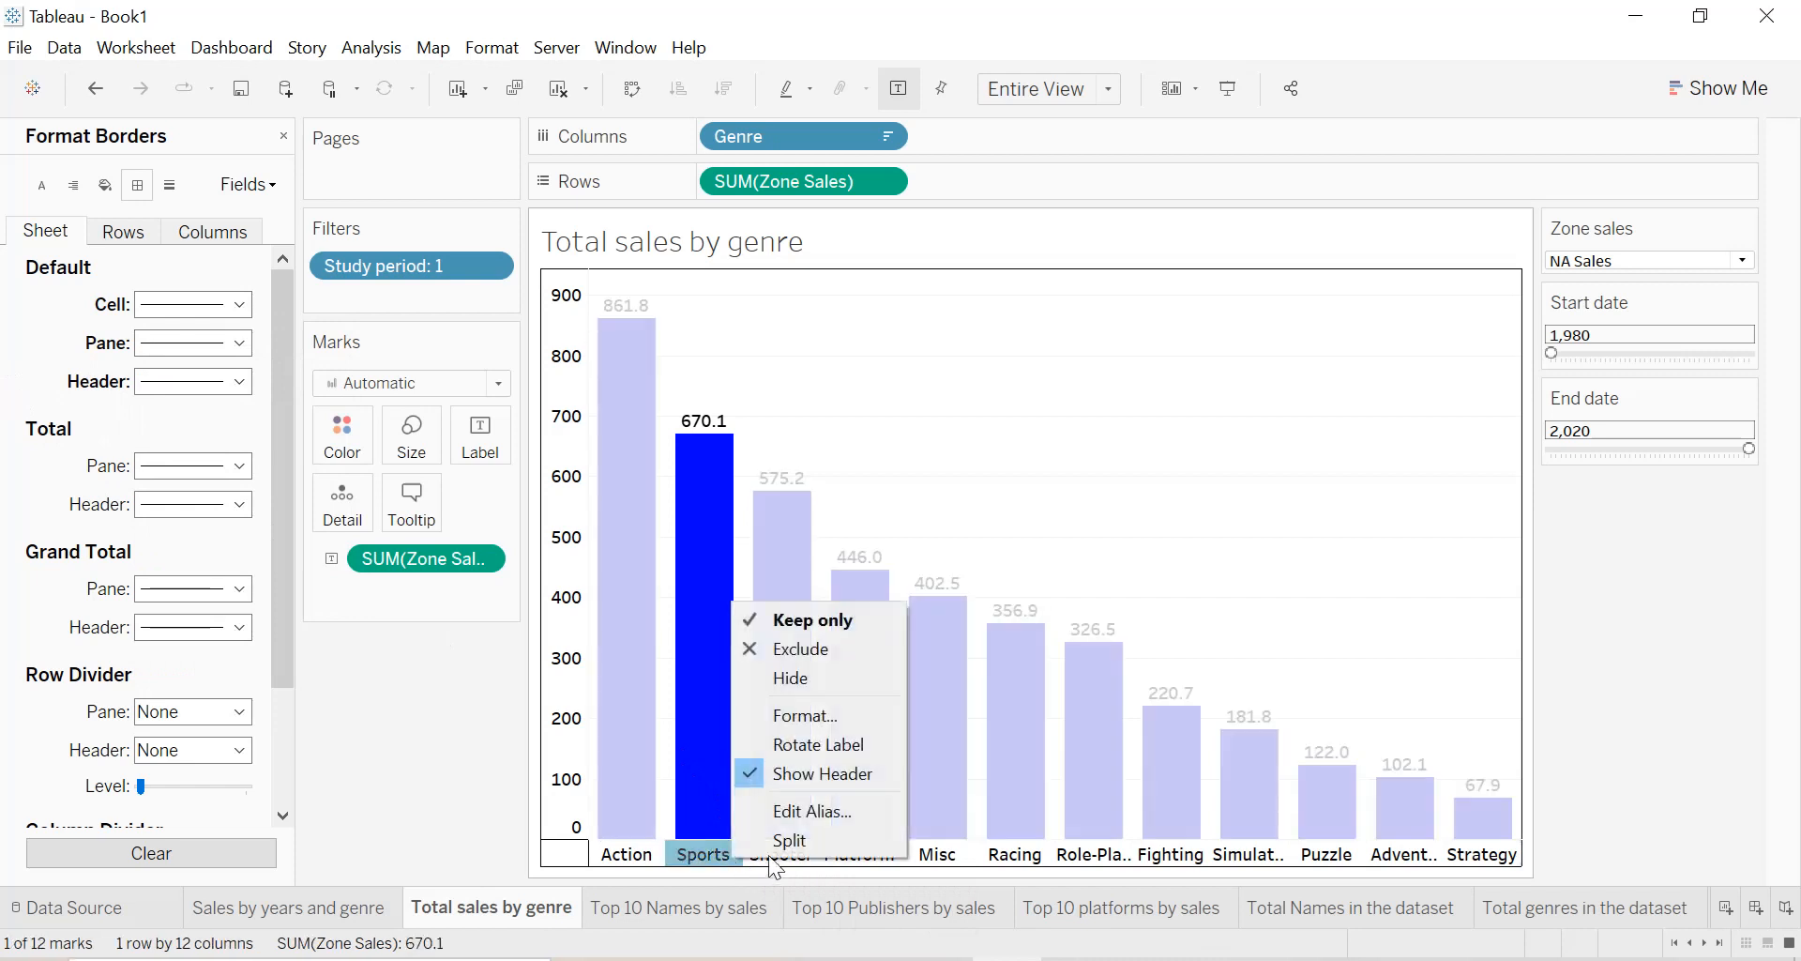
{"action": "left_click", "coordinate": [818, 744]}
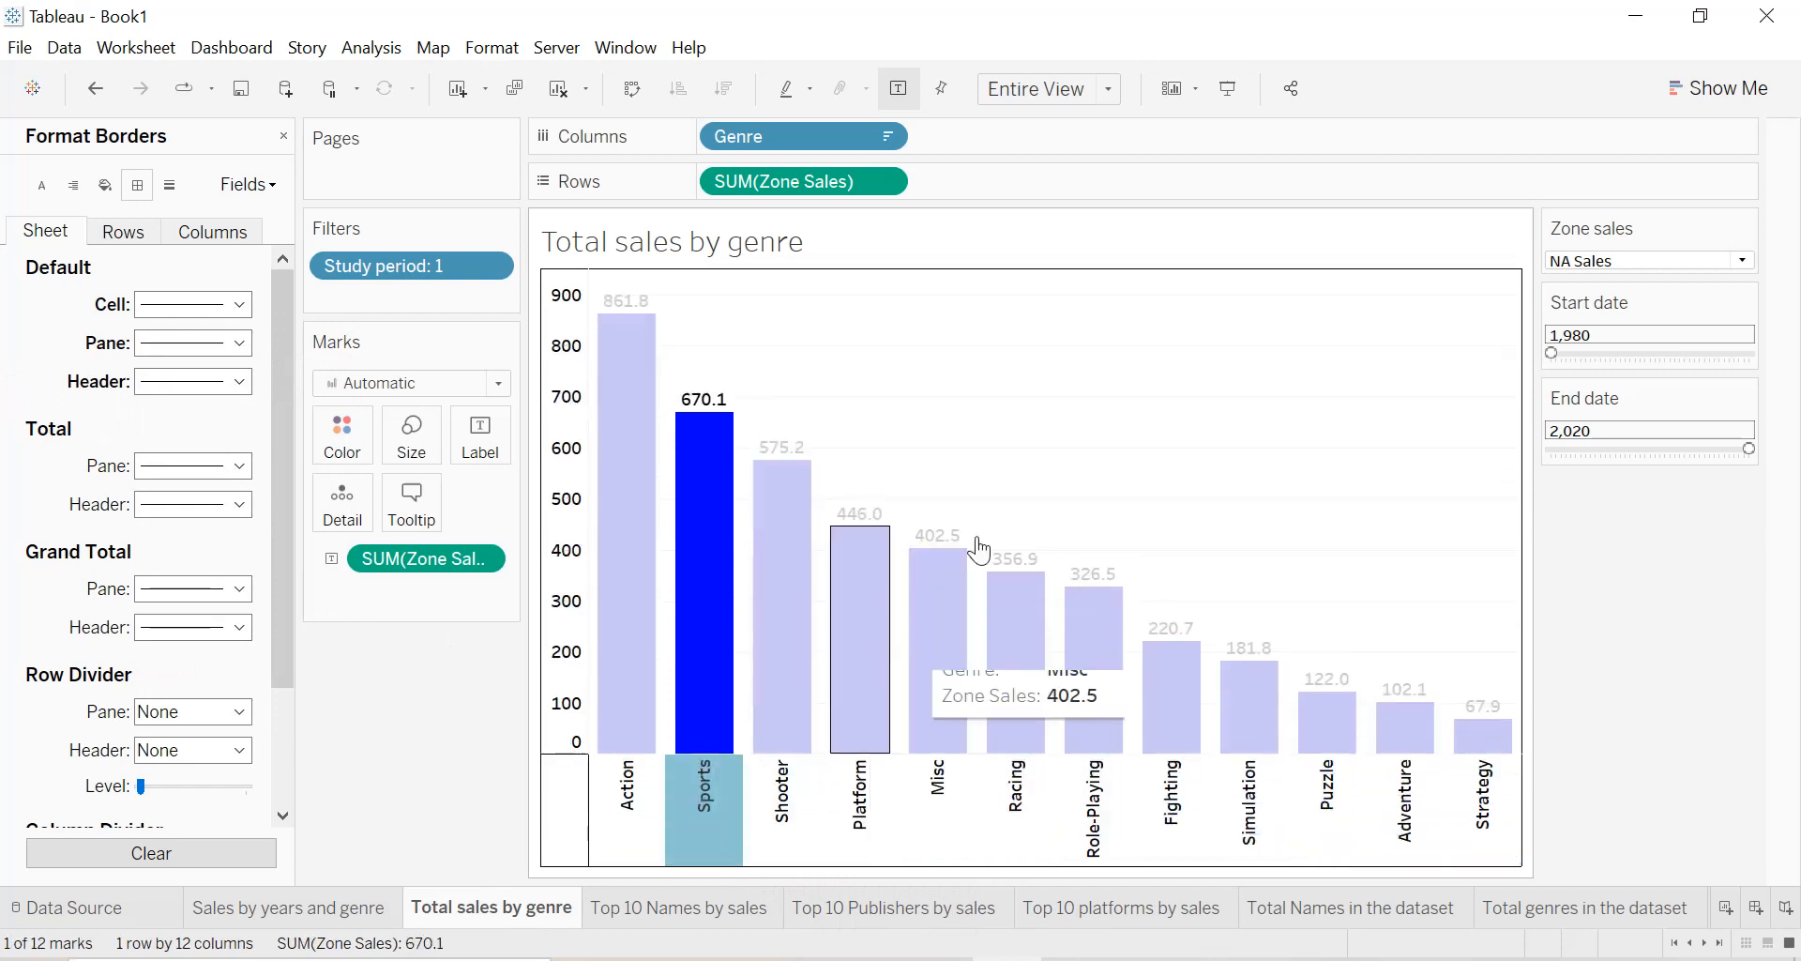
{"action": "left_click", "coordinate": [1138, 342]}
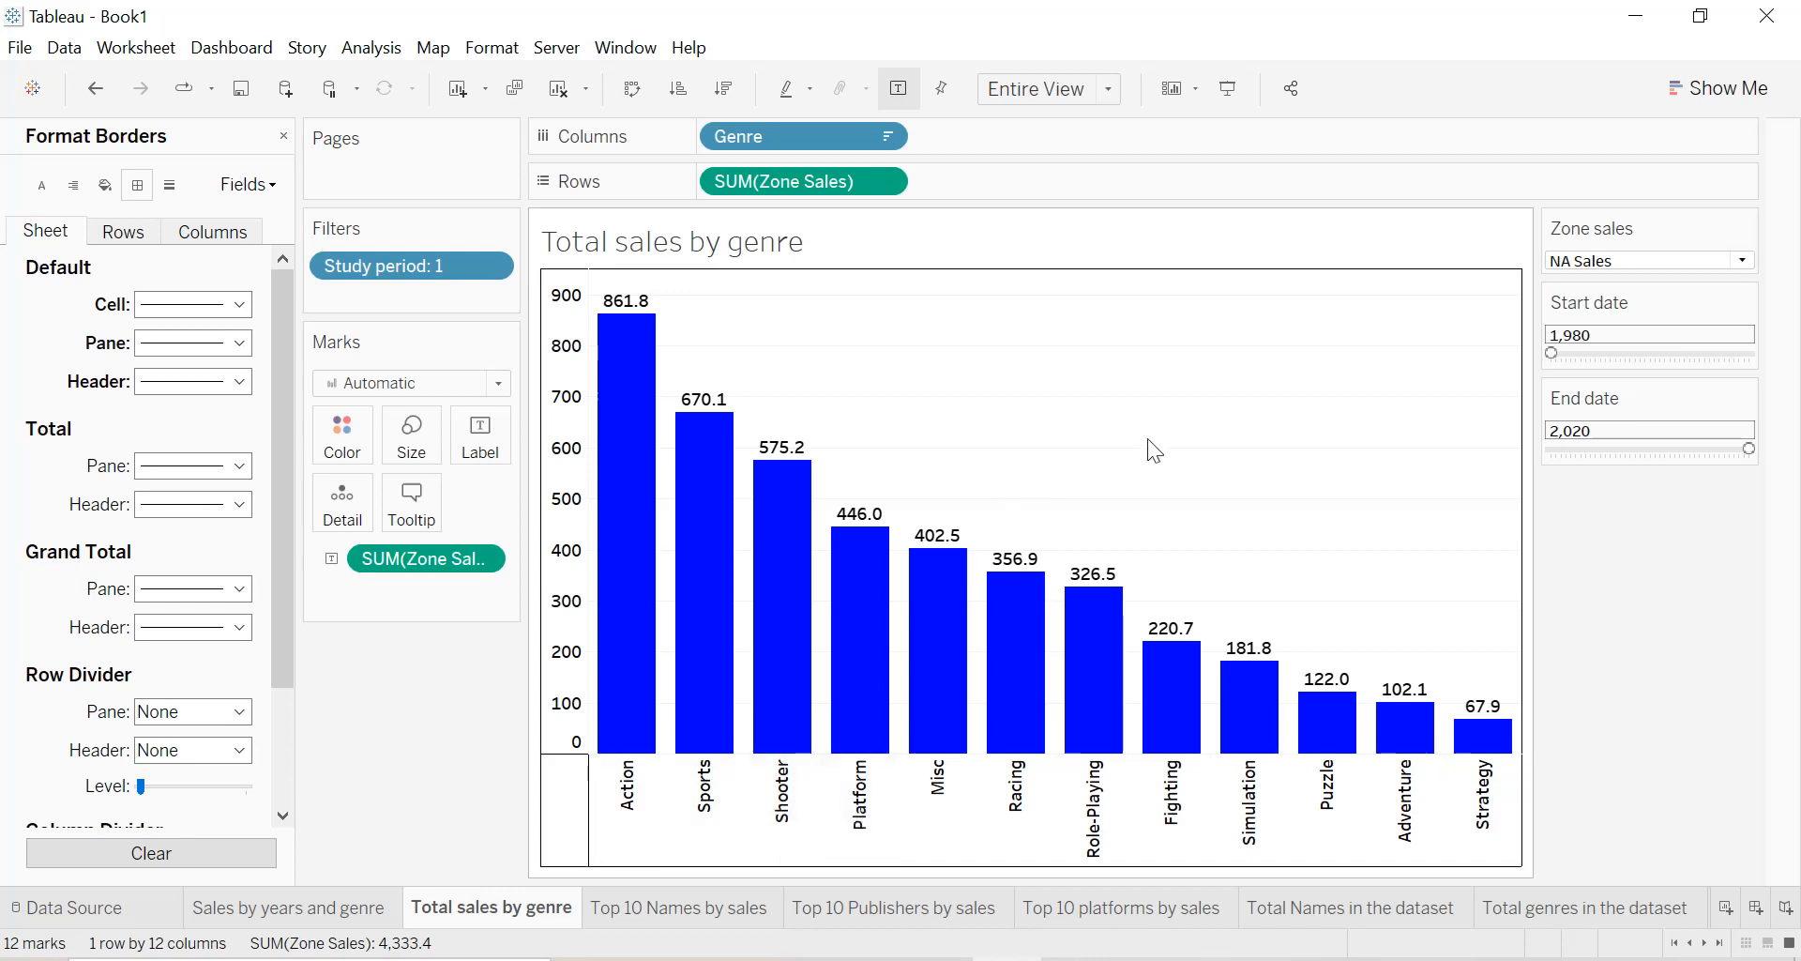
Format the title of the Total sales by genre sheet as centred, bold and black.
{"action": "double_click", "coordinate": [774, 246]}
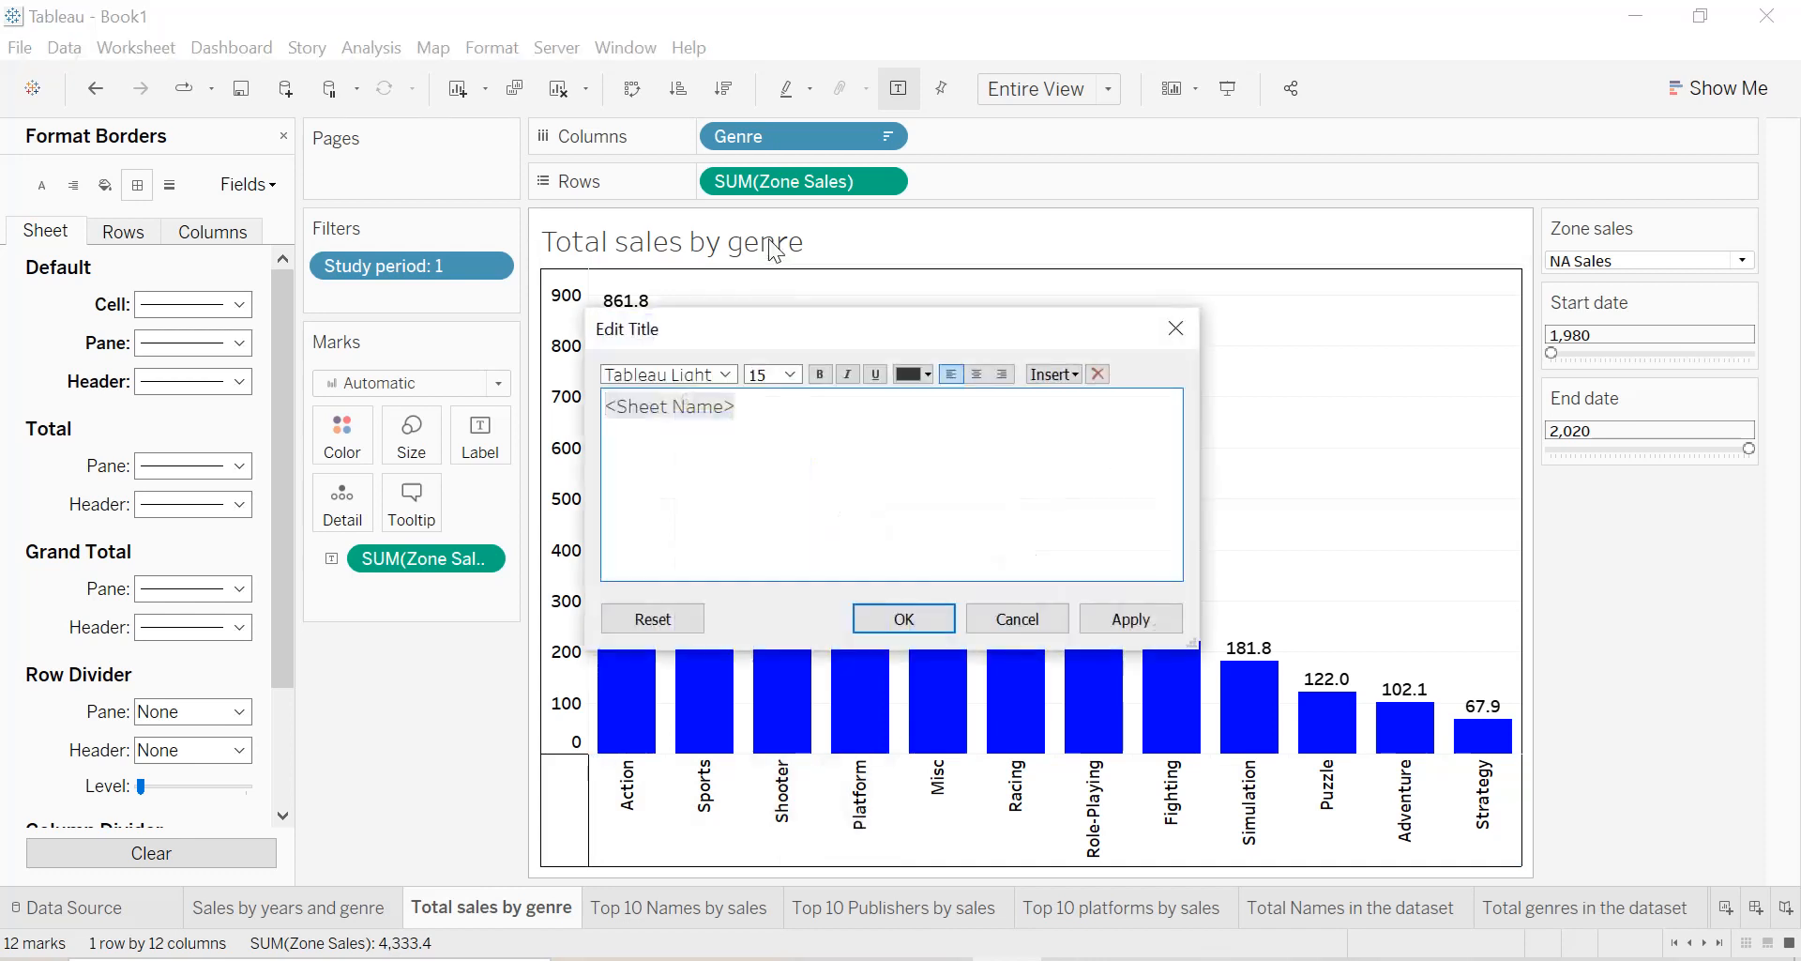
{"action": "left_click", "coordinate": [977, 374]}
{"action": "left_click", "coordinate": [819, 373]}
{"action": "left_click", "coordinate": [875, 373]}
{"action": "left_click", "coordinate": [908, 374]}
{"action": "left_click", "coordinate": [920, 410]}
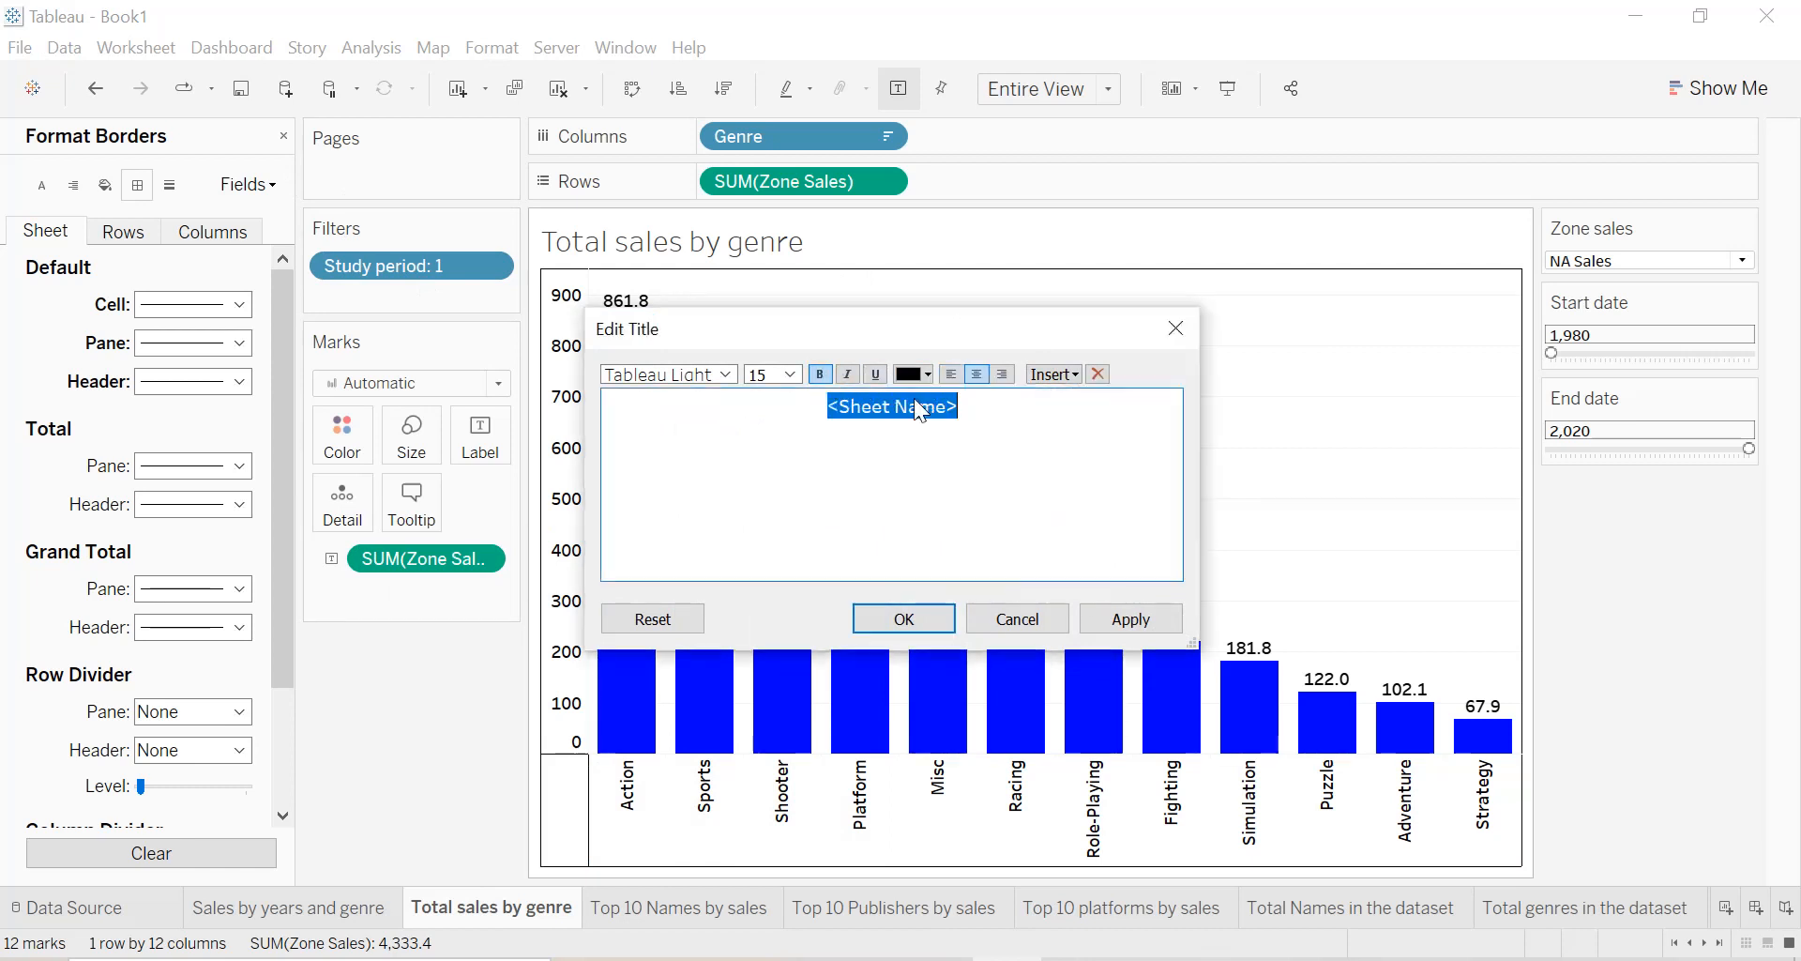
{"action": "left_click", "coordinate": [1126, 621]}
{"action": "left_click", "coordinate": [925, 621]}
Apply a light teal shading to the title of the Total sales by genre sheet.
{"action": "right_click", "coordinate": [966, 256]}
{"action": "left_click", "coordinate": [1043, 366]}
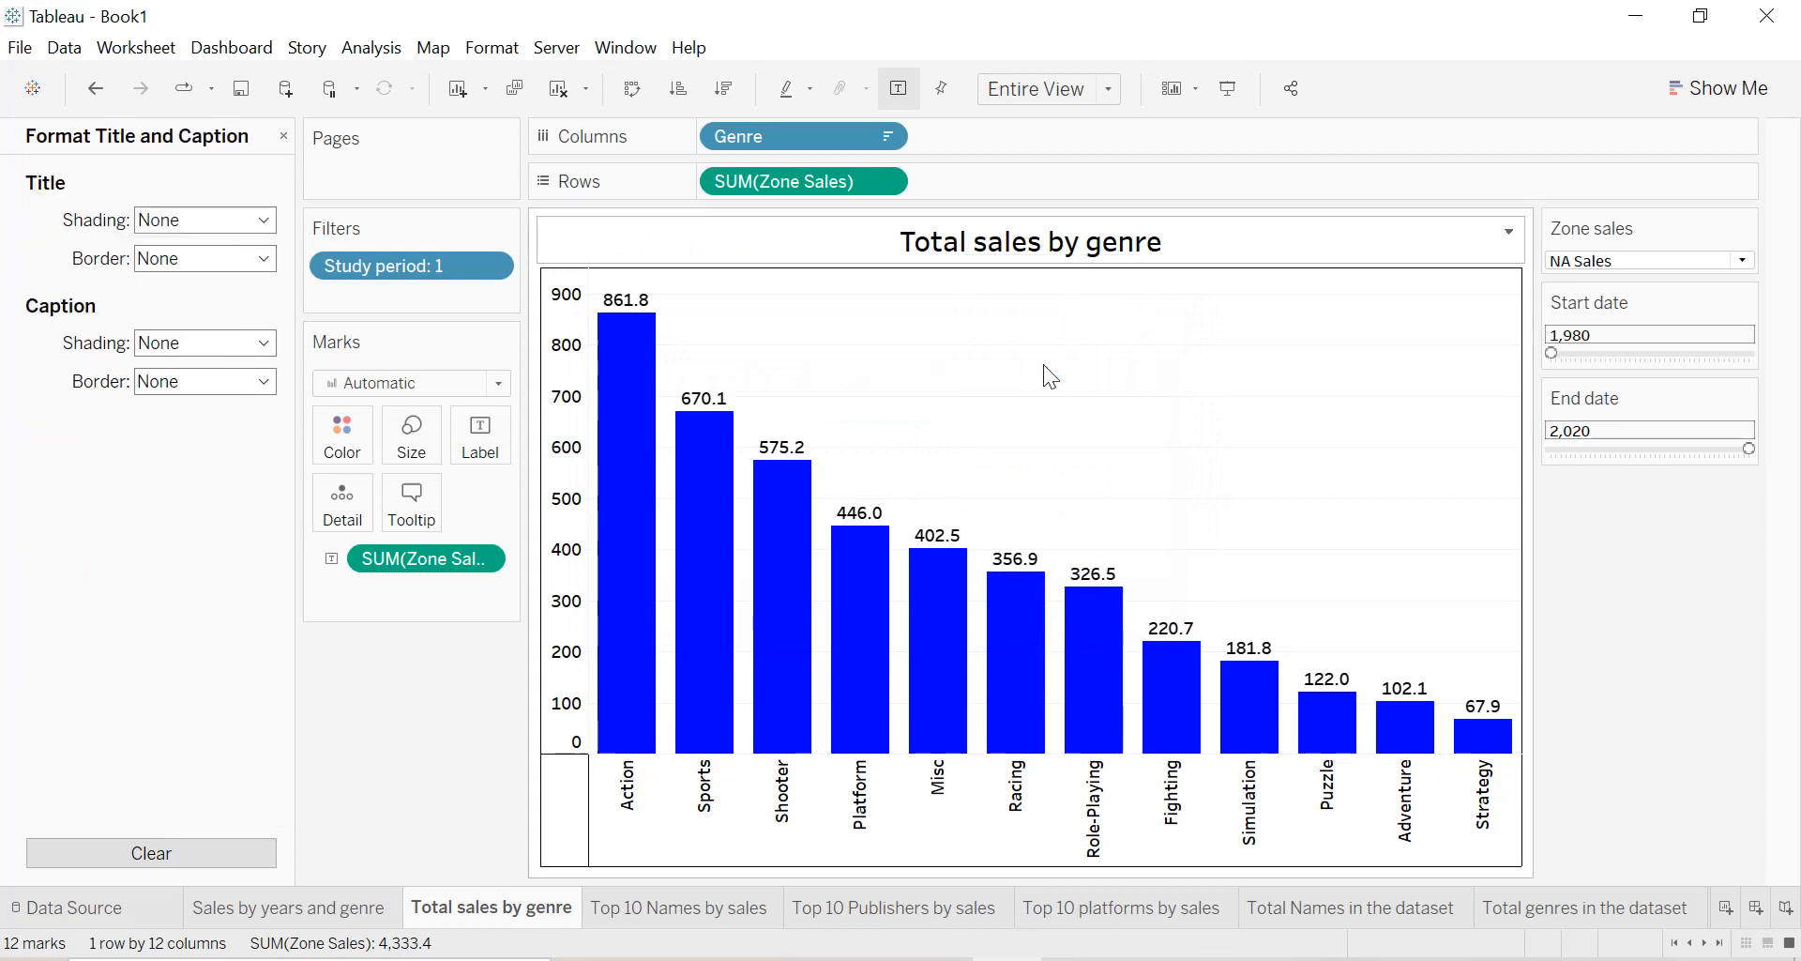
{"action": "left_click", "coordinate": [182, 225]}
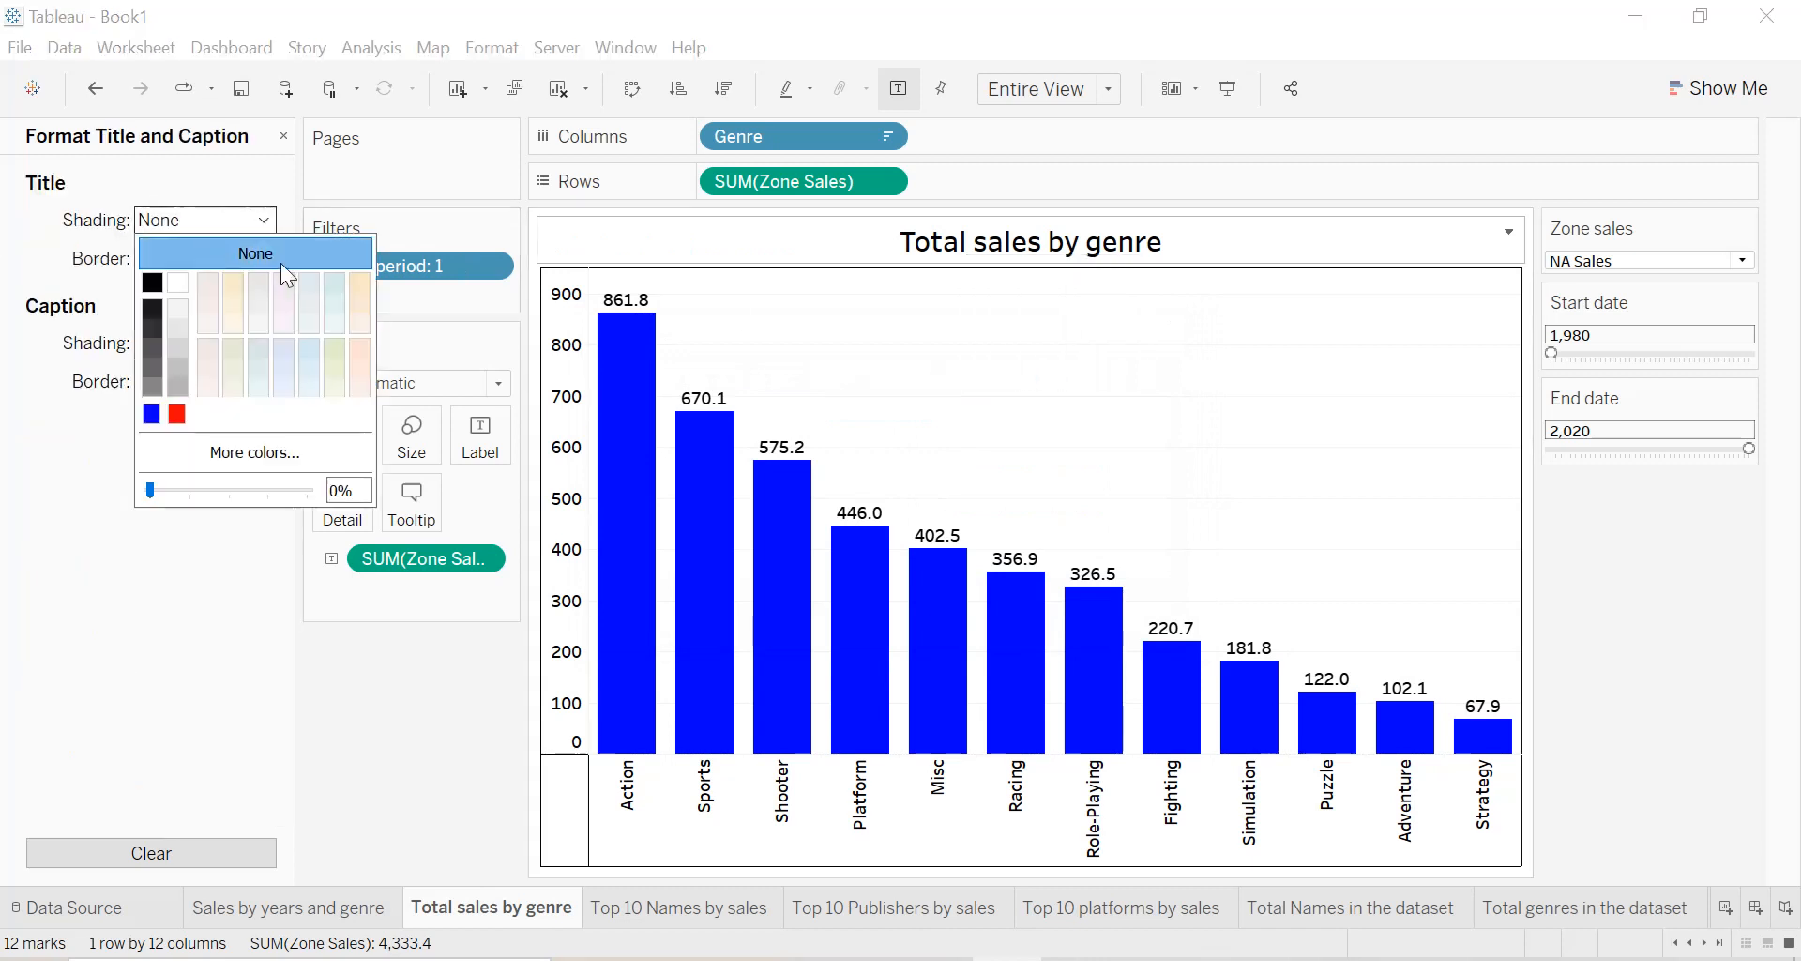
{"action": "left_click", "coordinate": [335, 282]}
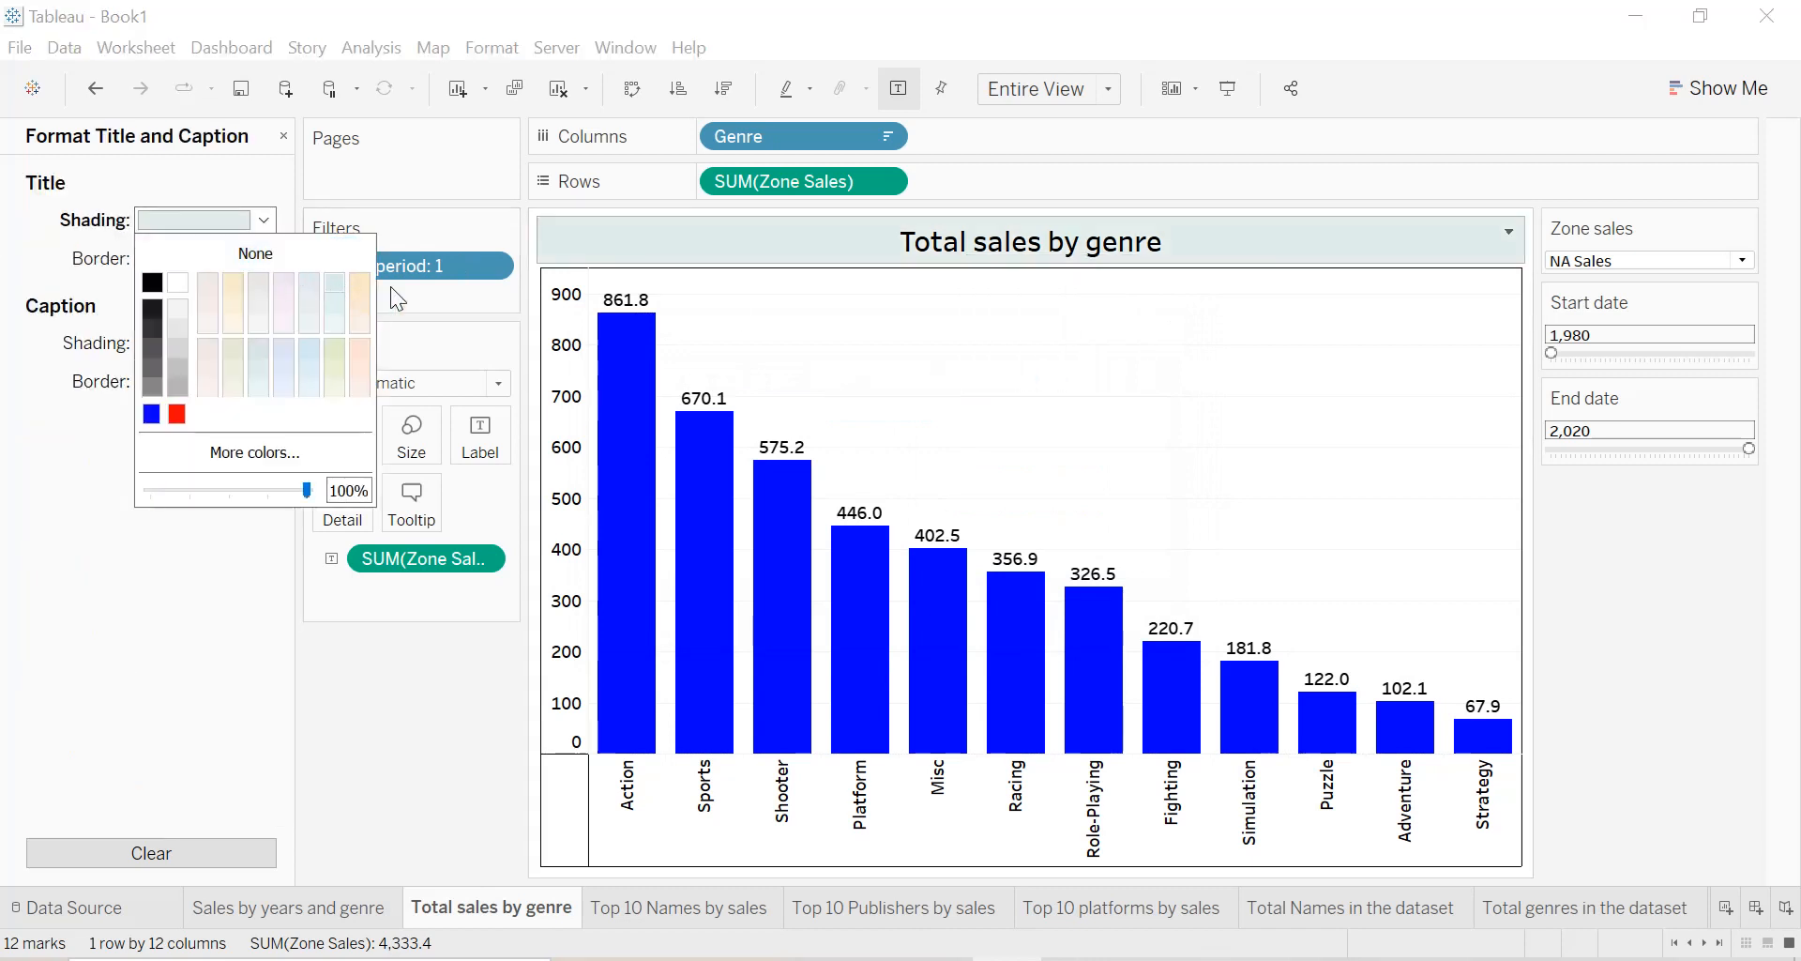
{"action": "left_click", "coordinate": [281, 137]}
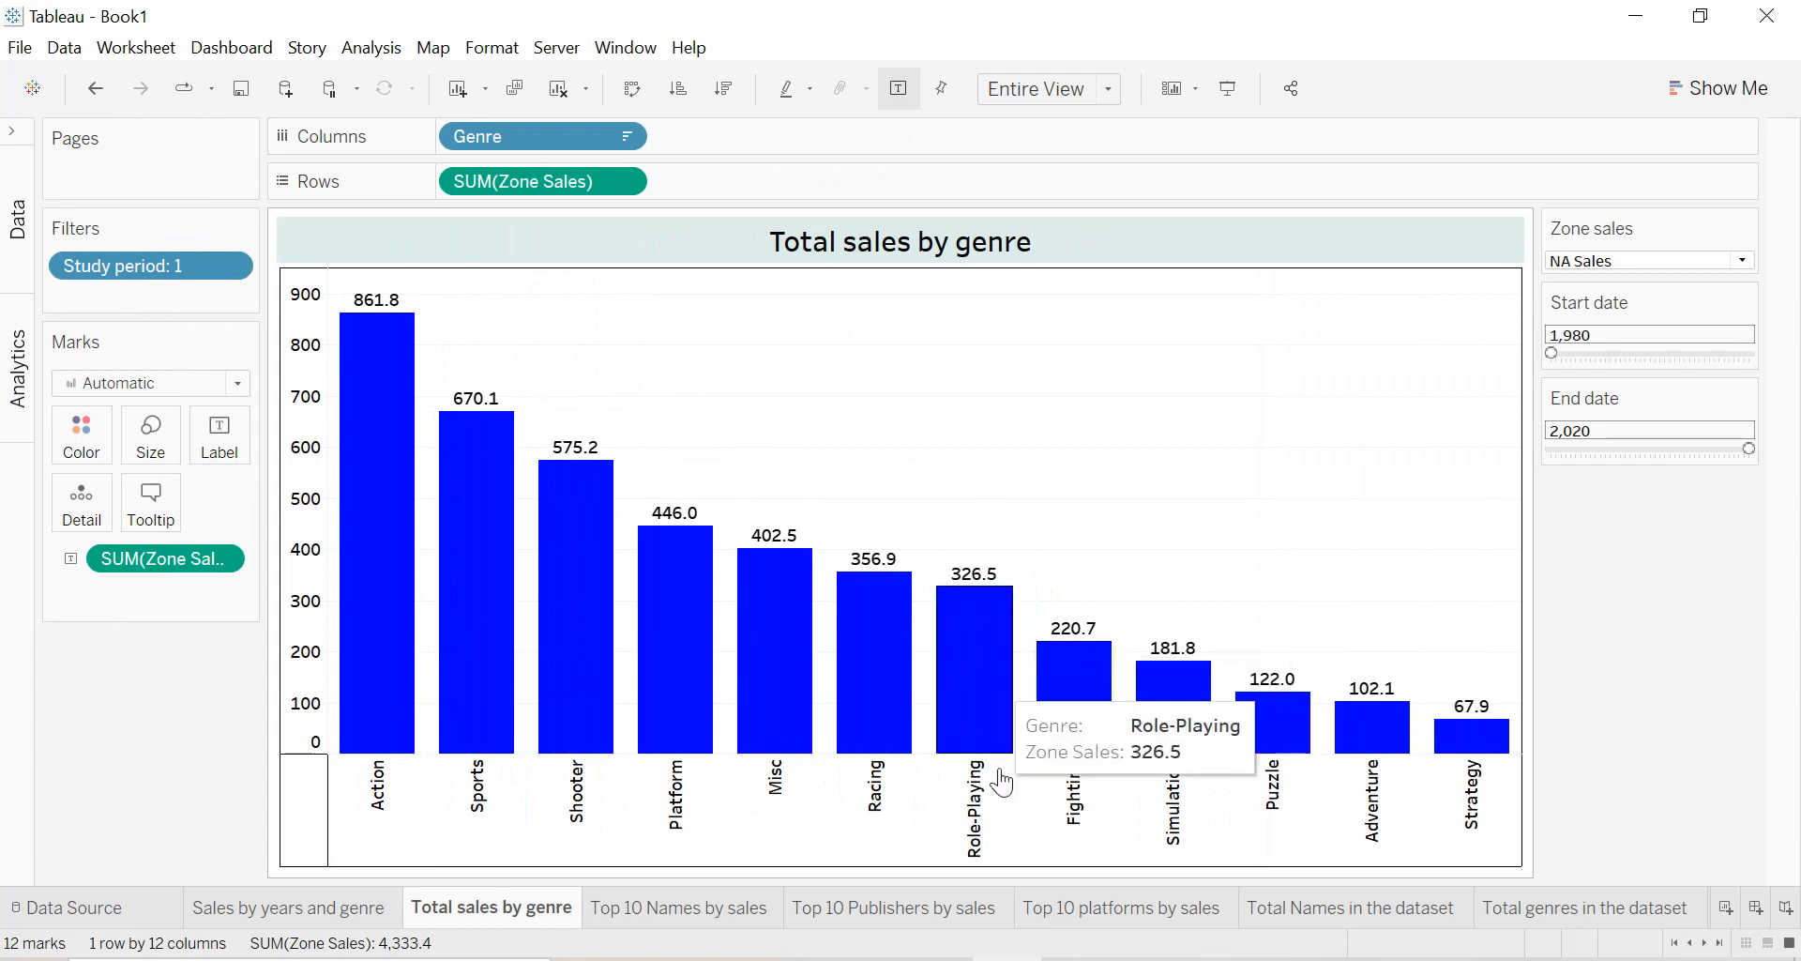
Create a new dashboard and set its fixed size to 1700 px wide by 900 px high.
{"action": "scroll", "coordinate": [1182, 924], "scroll_direction": "down", "scroll_amount": 3}
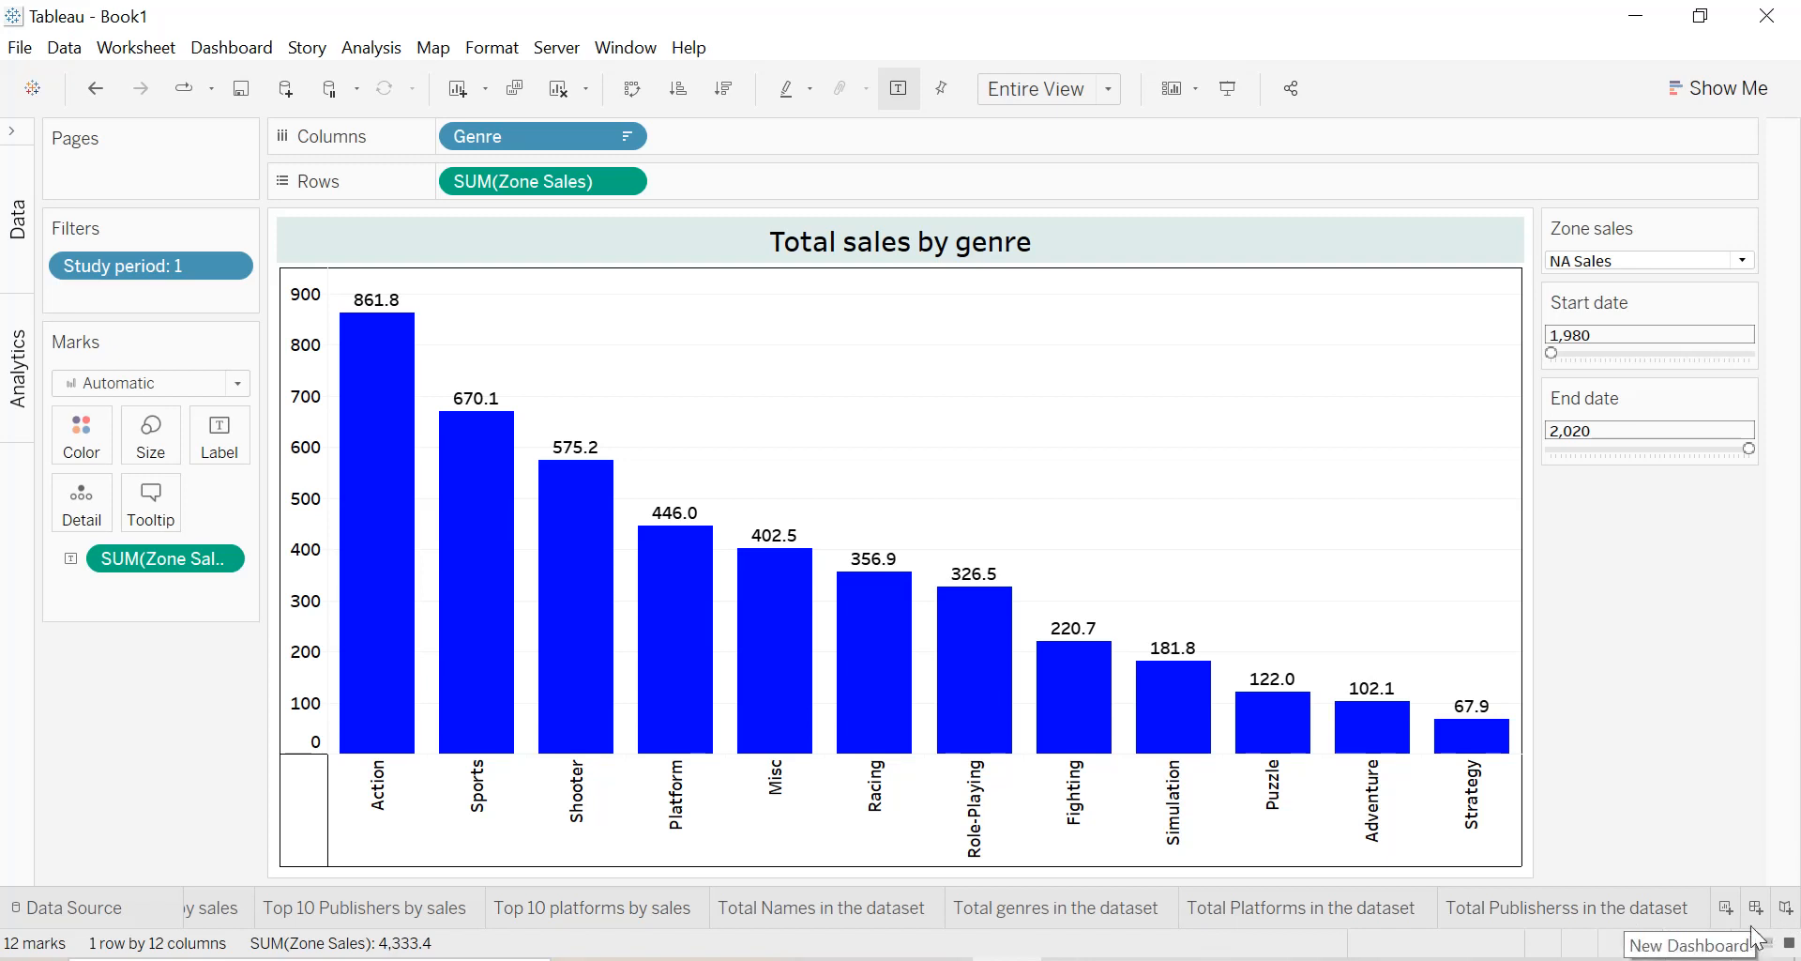
{"action": "left_click", "coordinate": [1759, 910]}
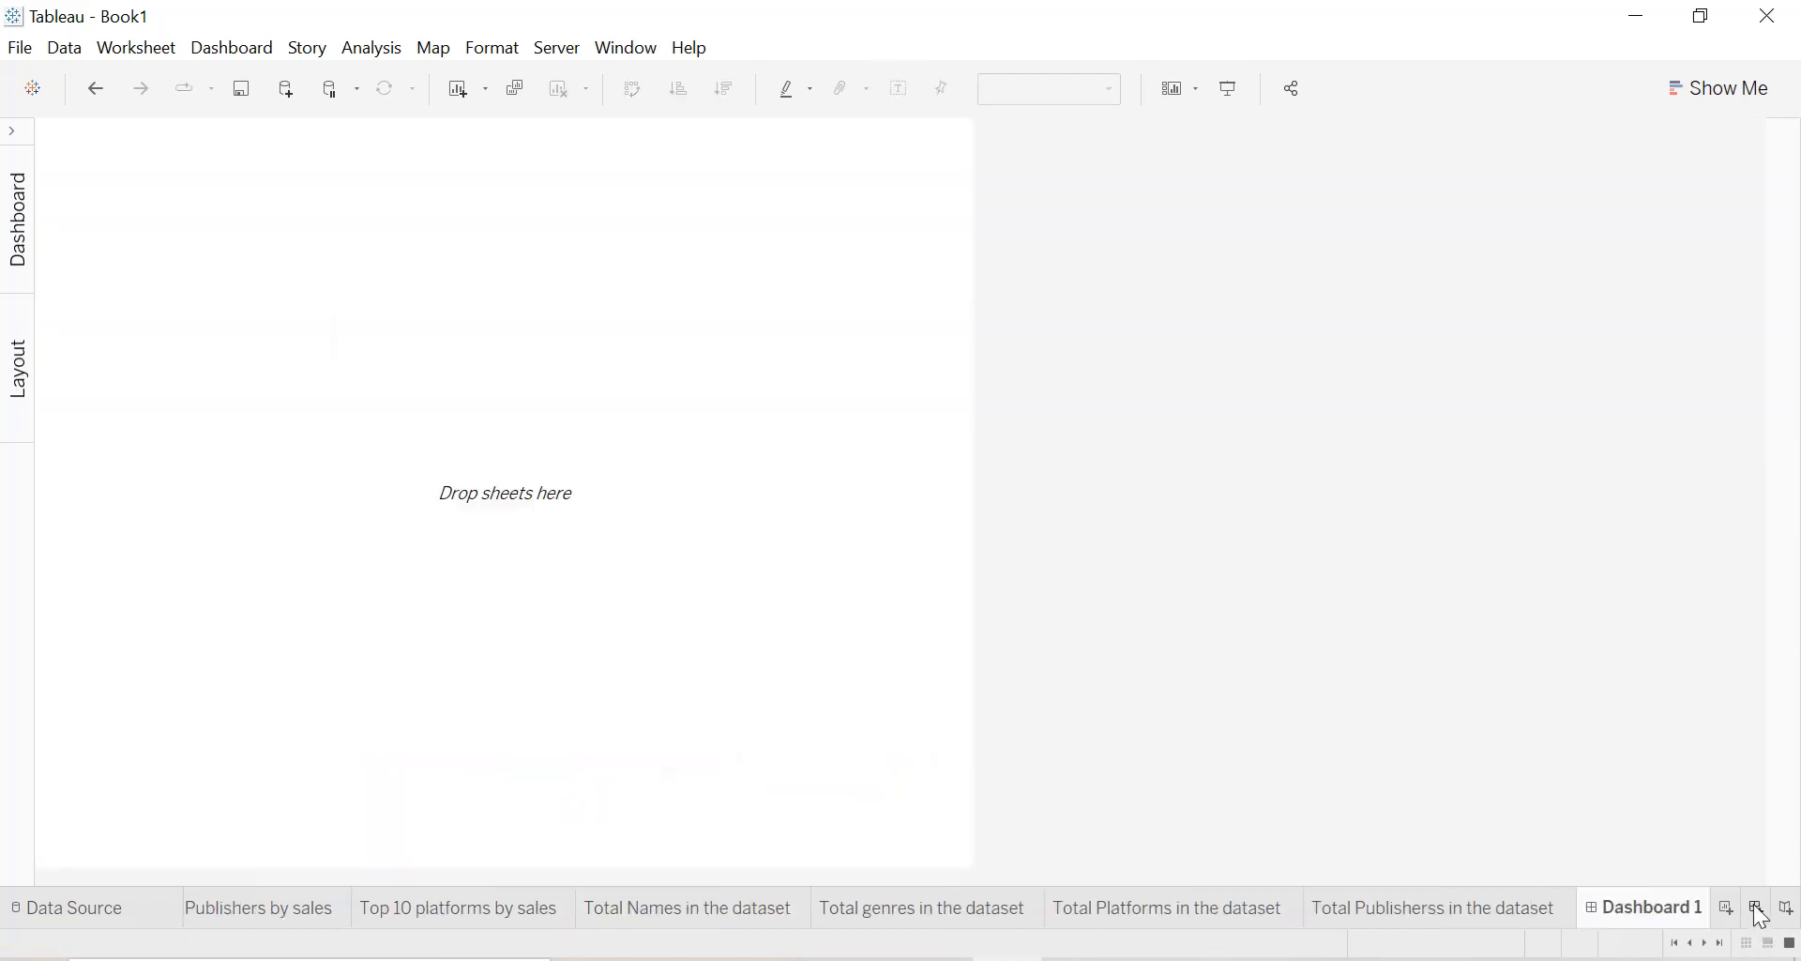
{"action": "left_click", "coordinate": [13, 133]}
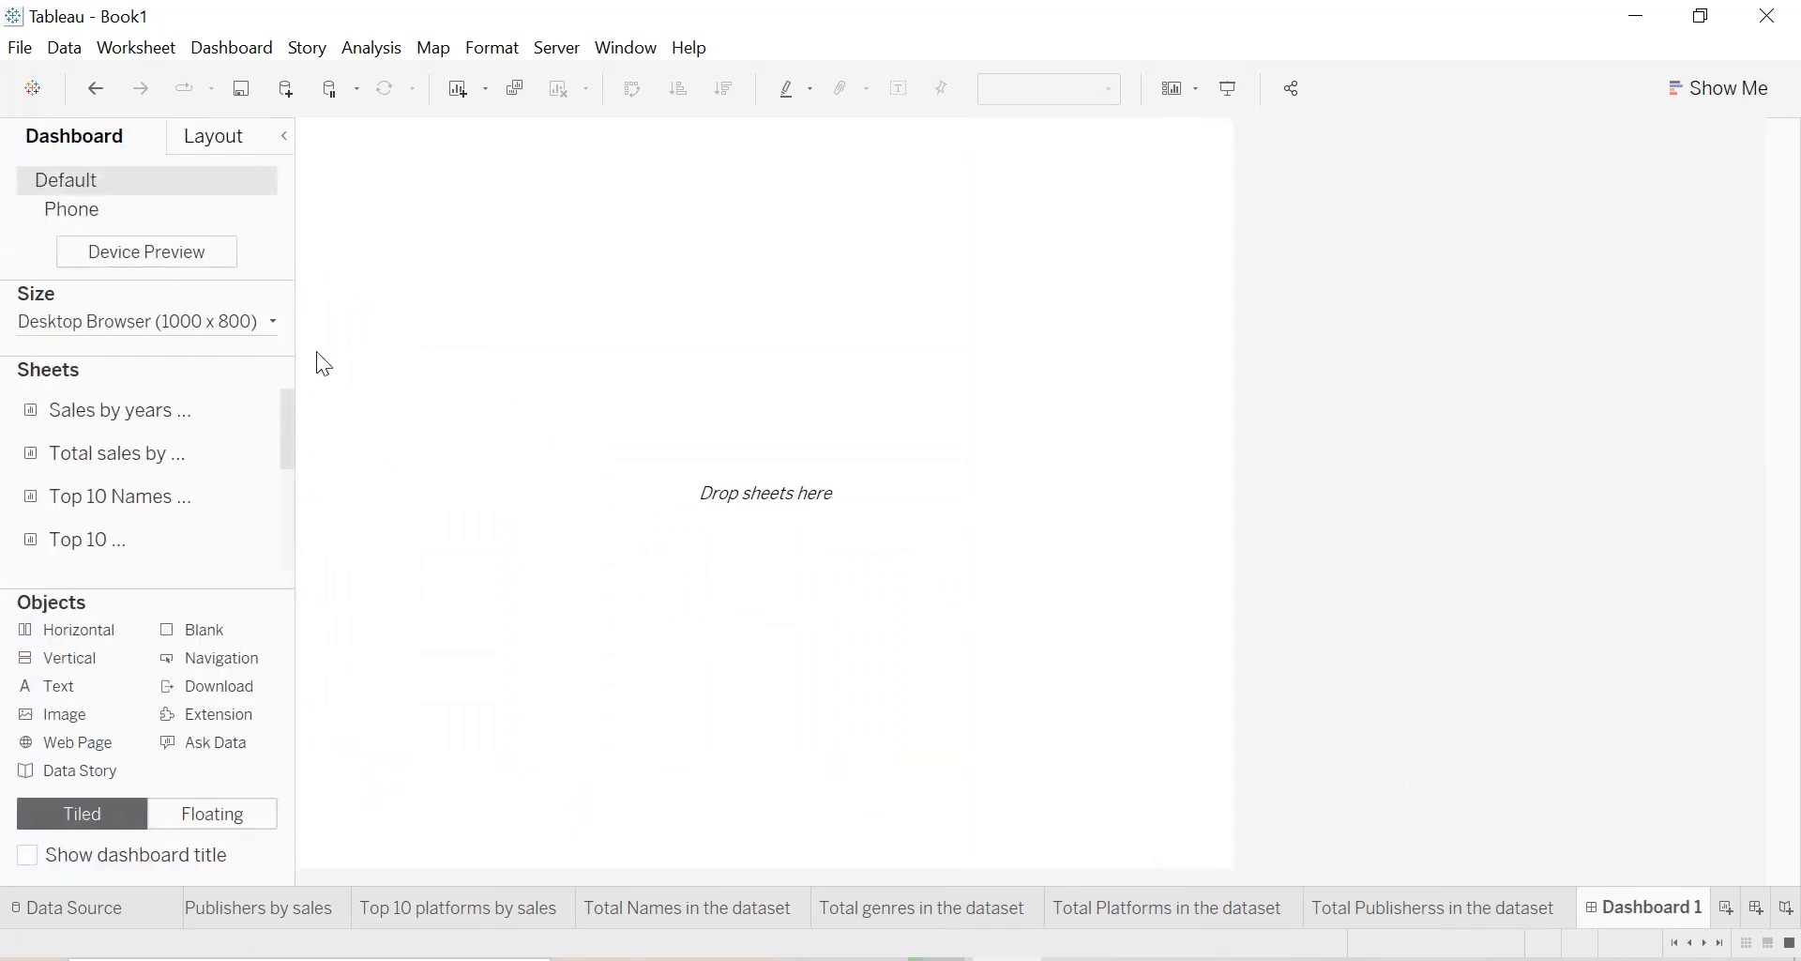
{"action": "left_click", "coordinate": [270, 324]}
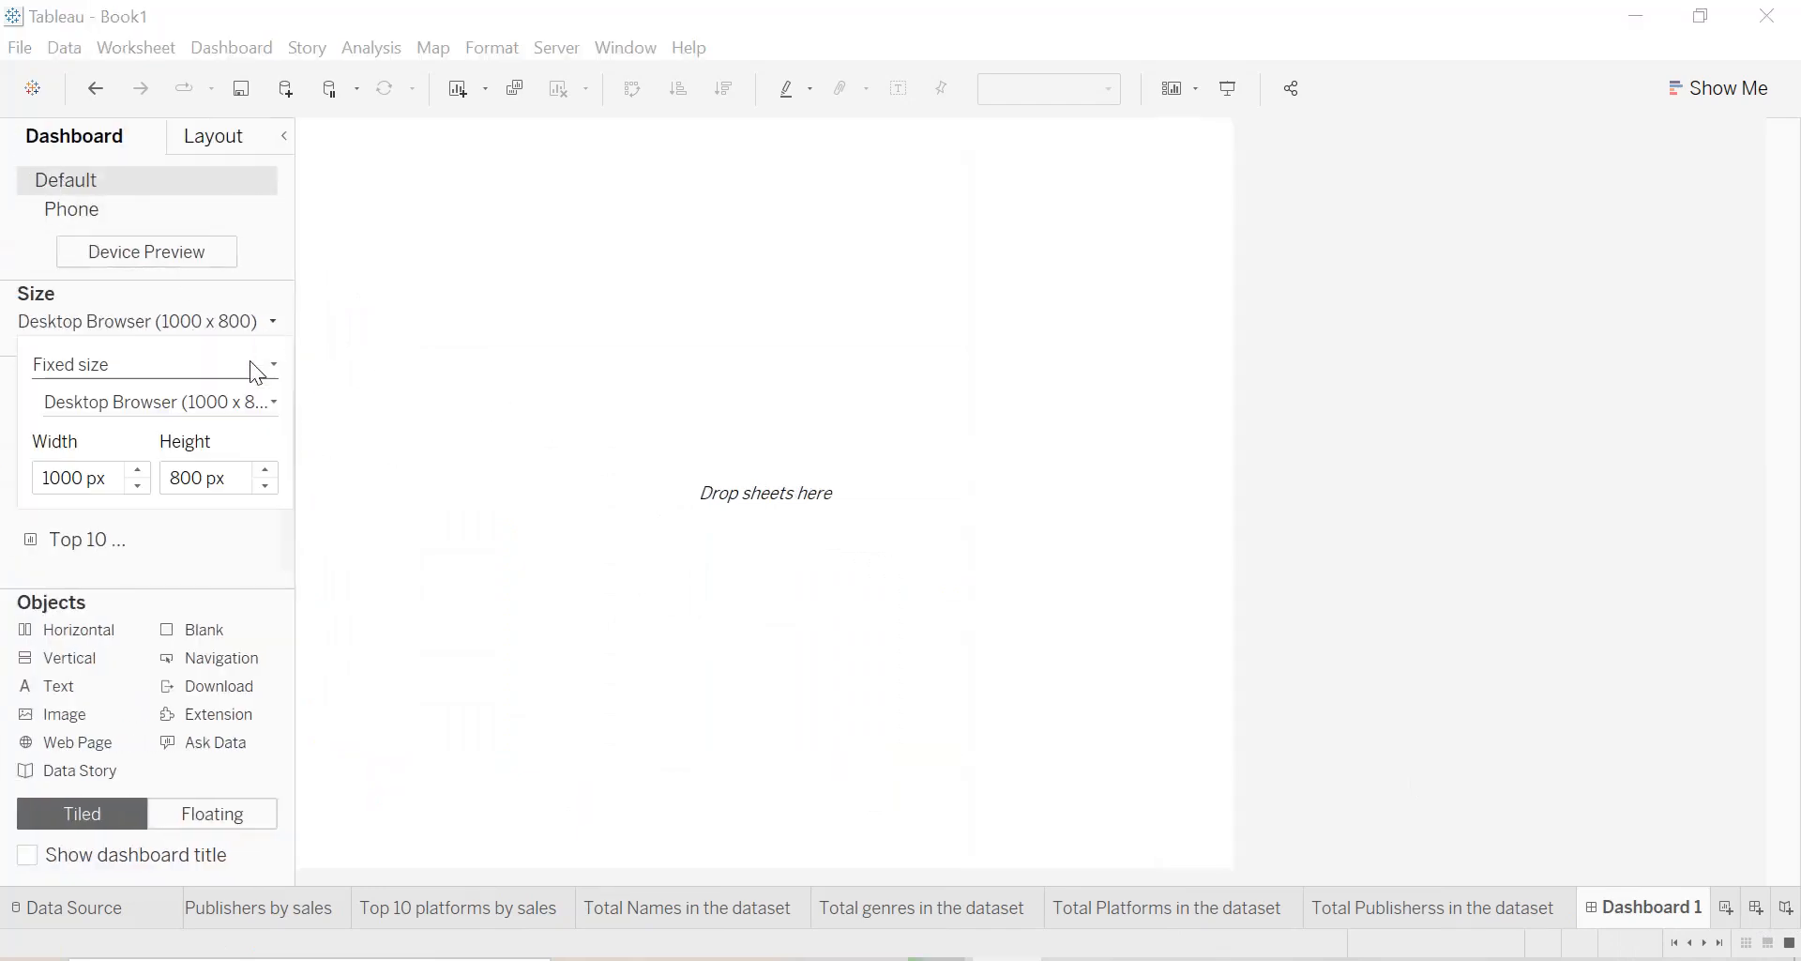
{"action": "left_click", "coordinate": [138, 471]}
{"action": "left_click", "coordinate": [138, 471]}
{"action": "left_click", "coordinate": [138, 471]}
{"action": "left_click", "coordinate": [138, 471]}
{"action": "left_click", "coordinate": [138, 471]}
{"action": "left_click", "coordinate": [138, 470]}
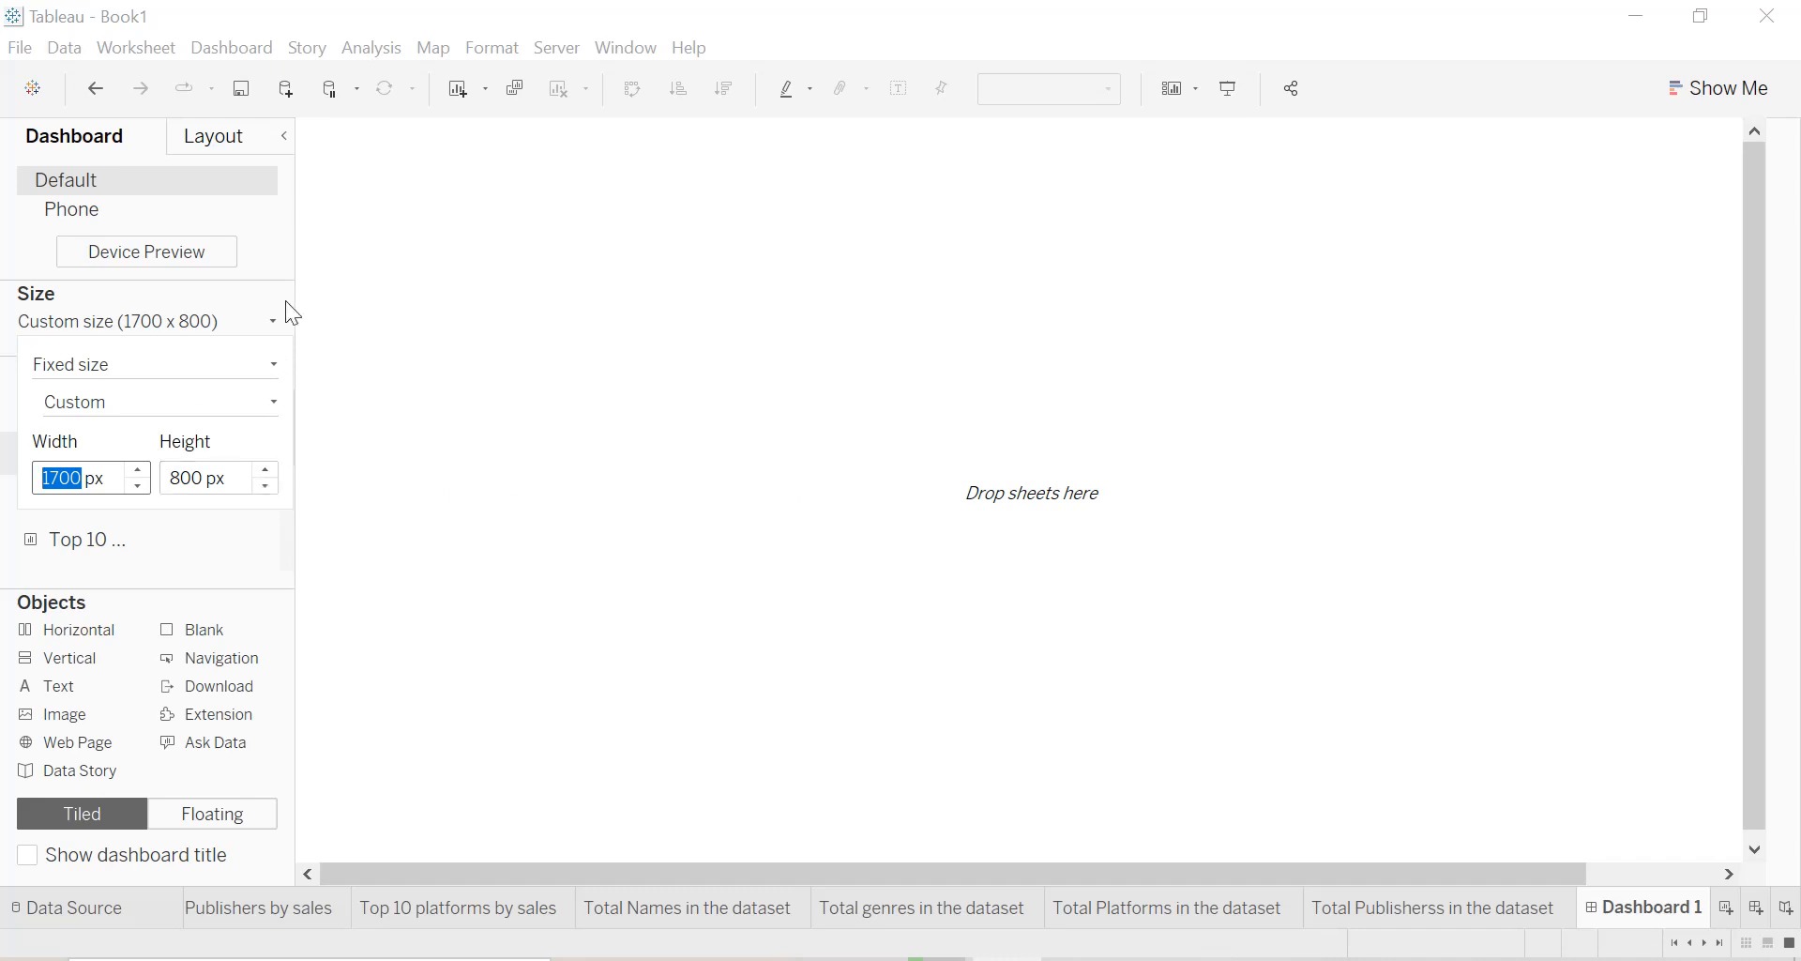
{"action": "left_click", "coordinate": [265, 471]}
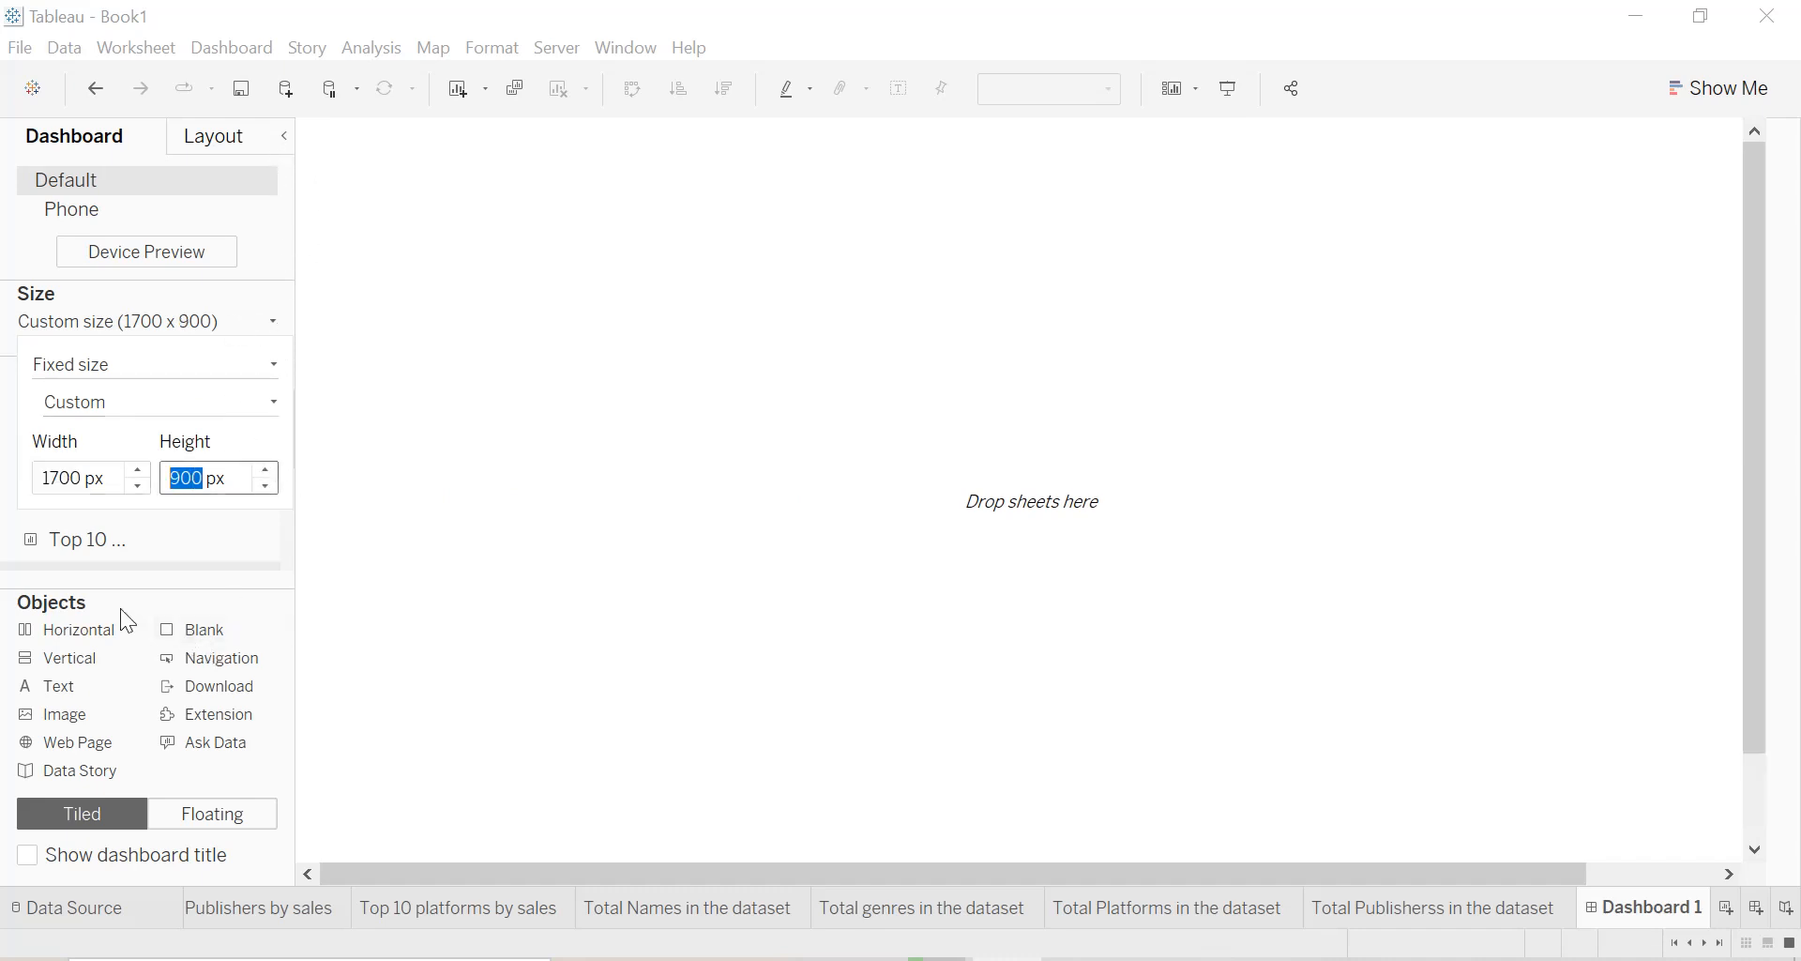
{"action": "left_click", "coordinate": [274, 133]}
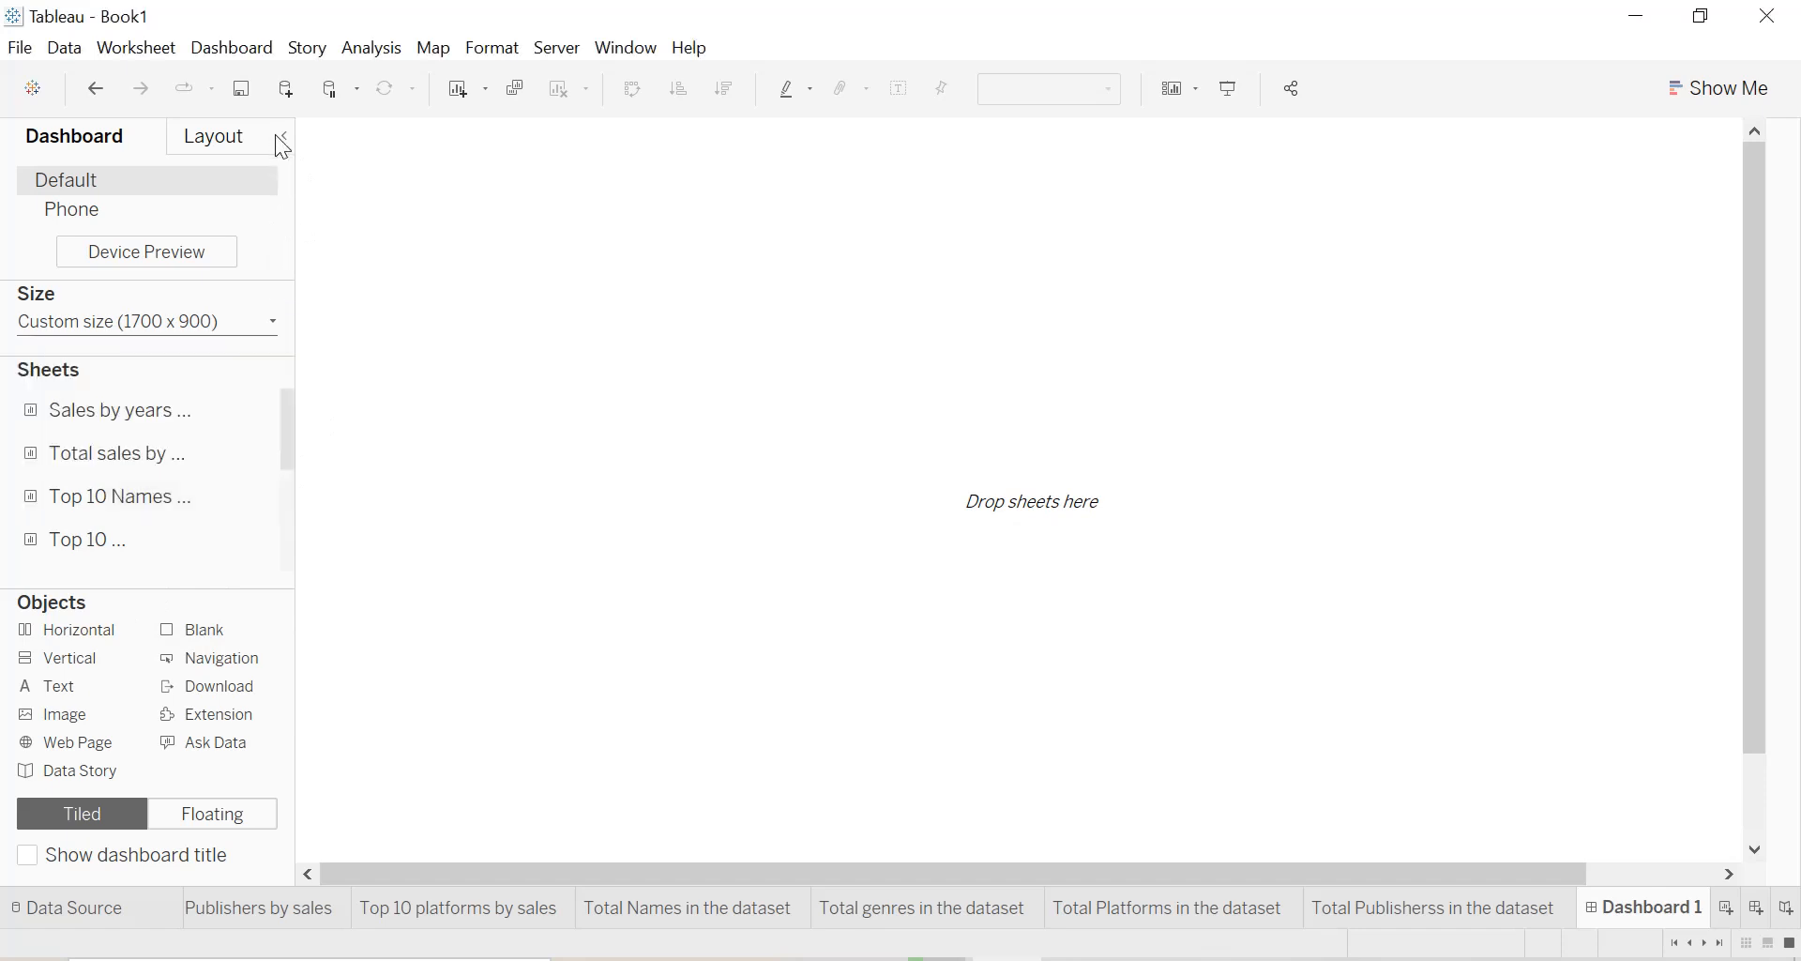
{"action": "left_click", "coordinate": [282, 136]}
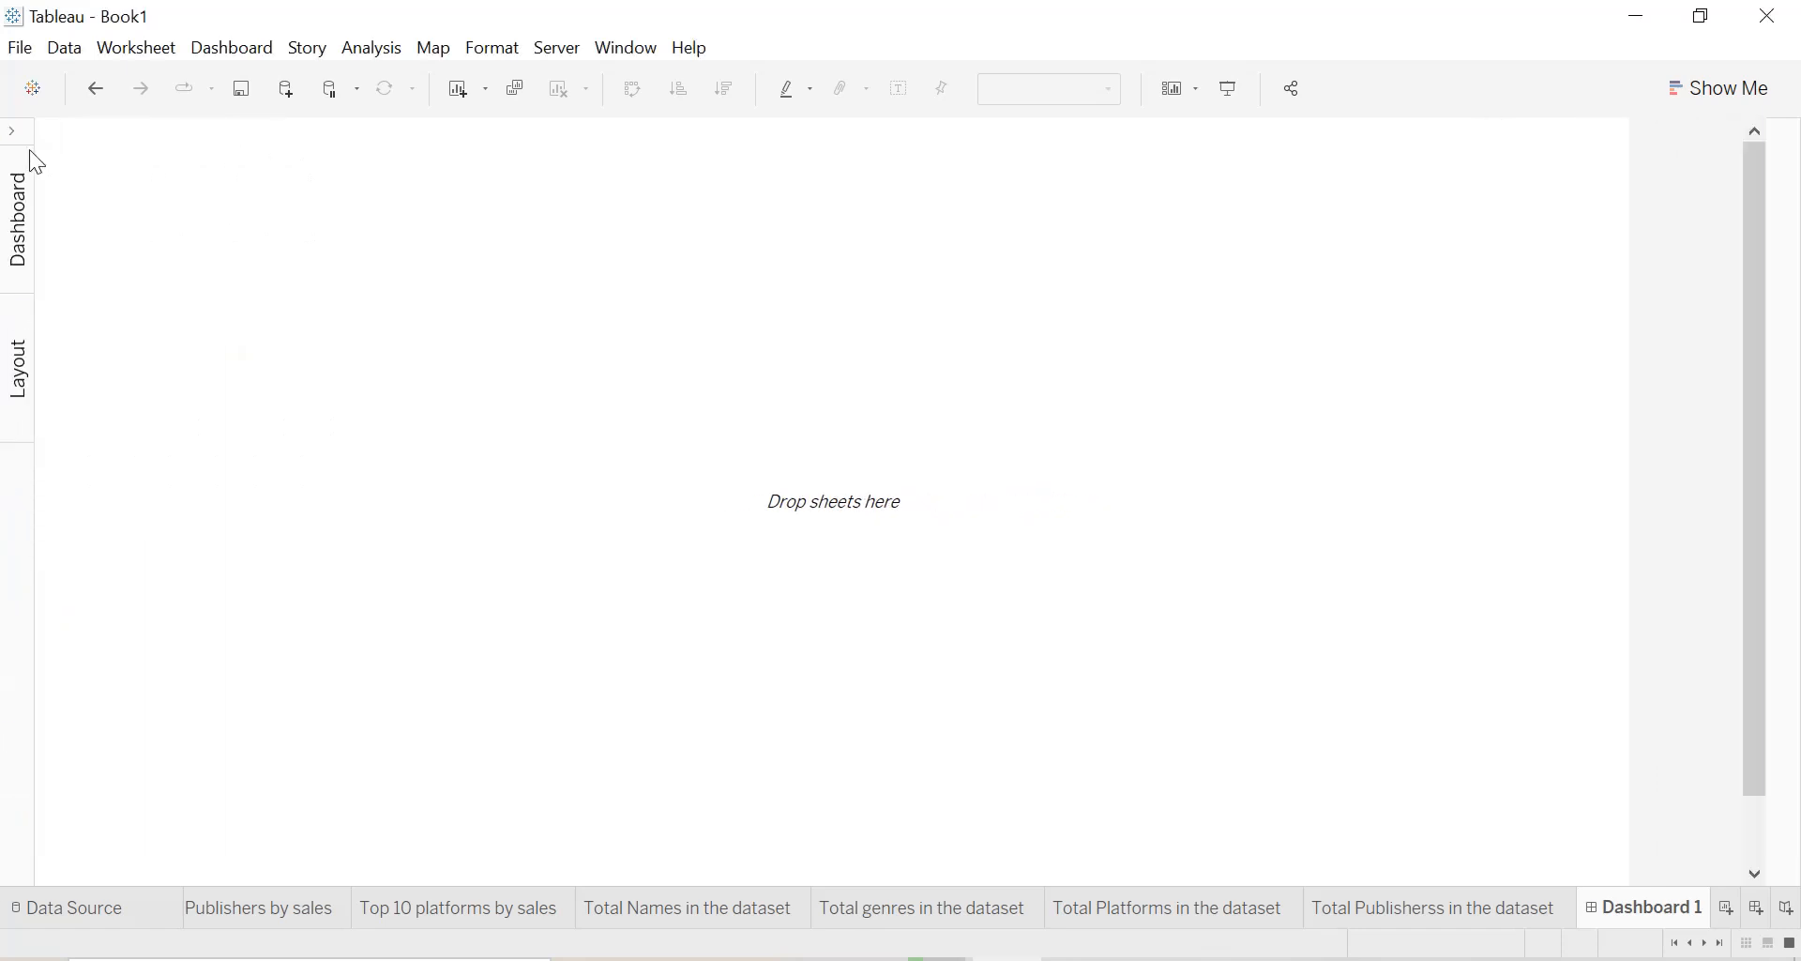
Add the Sales by years and genre sheet to the dashboard and place Total sales by genre to its left.
{"action": "left_click", "coordinate": [16, 133]}
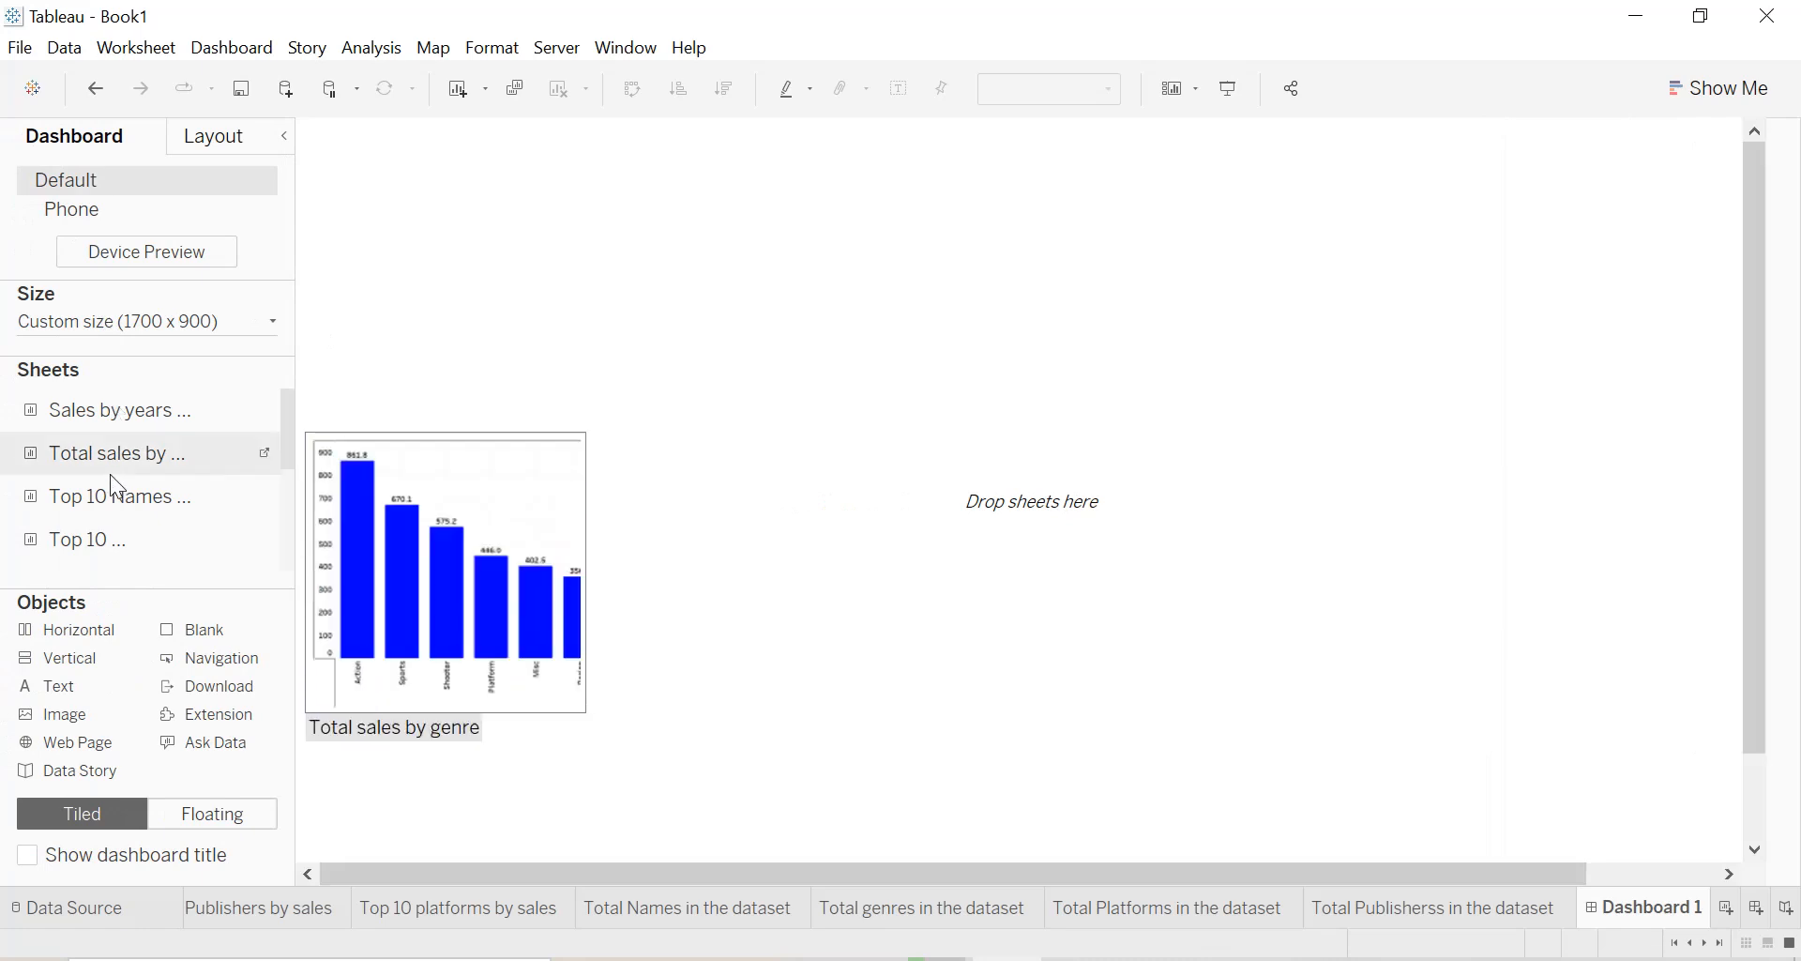
{"action": "left_click_drag", "start_coordinate": [120, 408], "coordinate": [362, 375]}
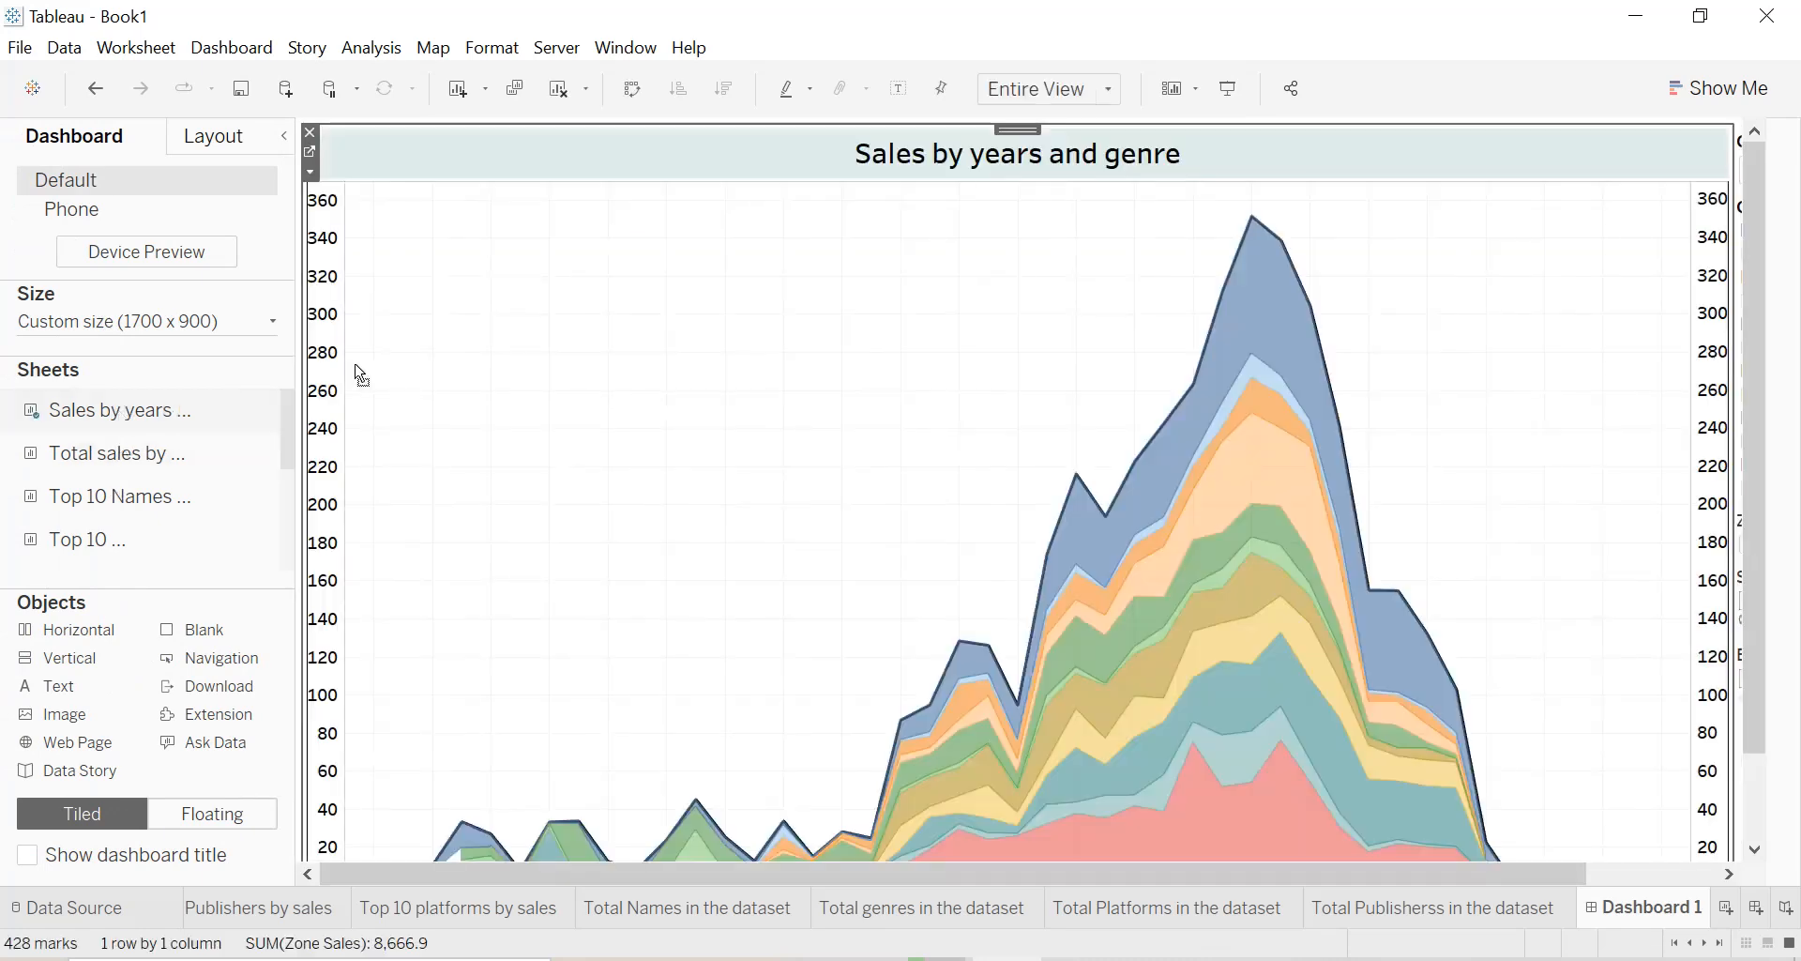
{"action": "mouse_move", "coordinate": [141, 454]}
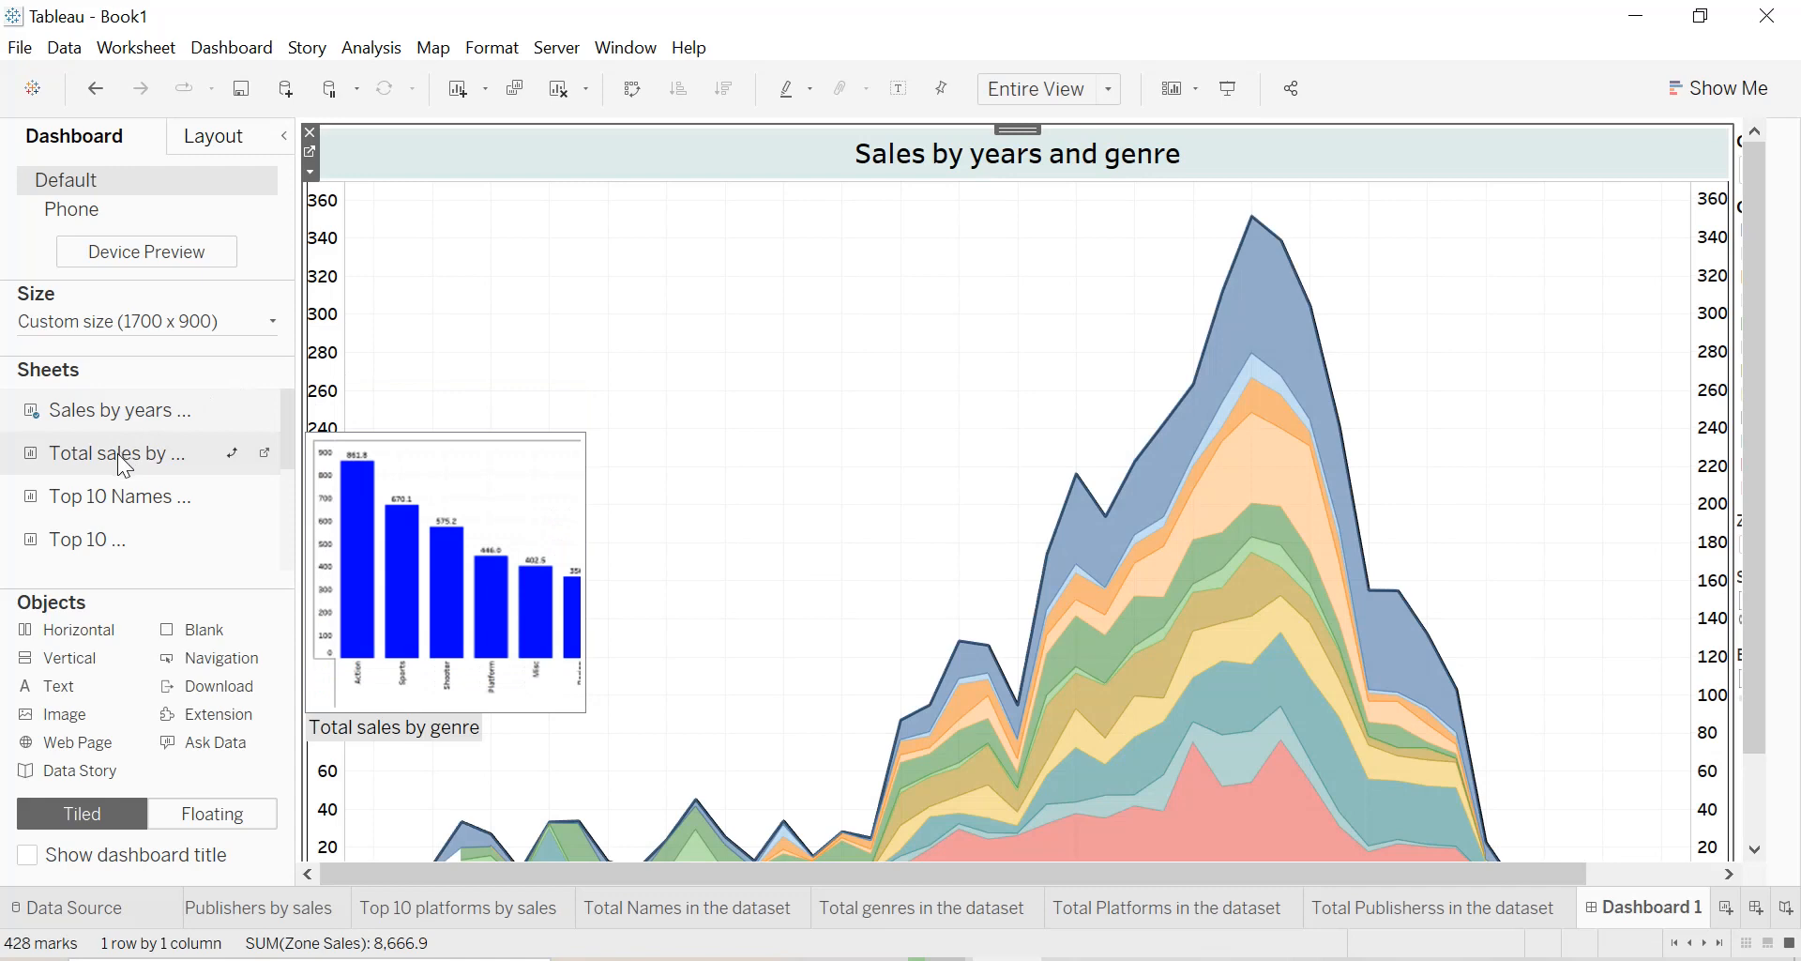
{"action": "left_click_drag", "start_coordinate": [118, 455], "coordinate": [350, 454]}
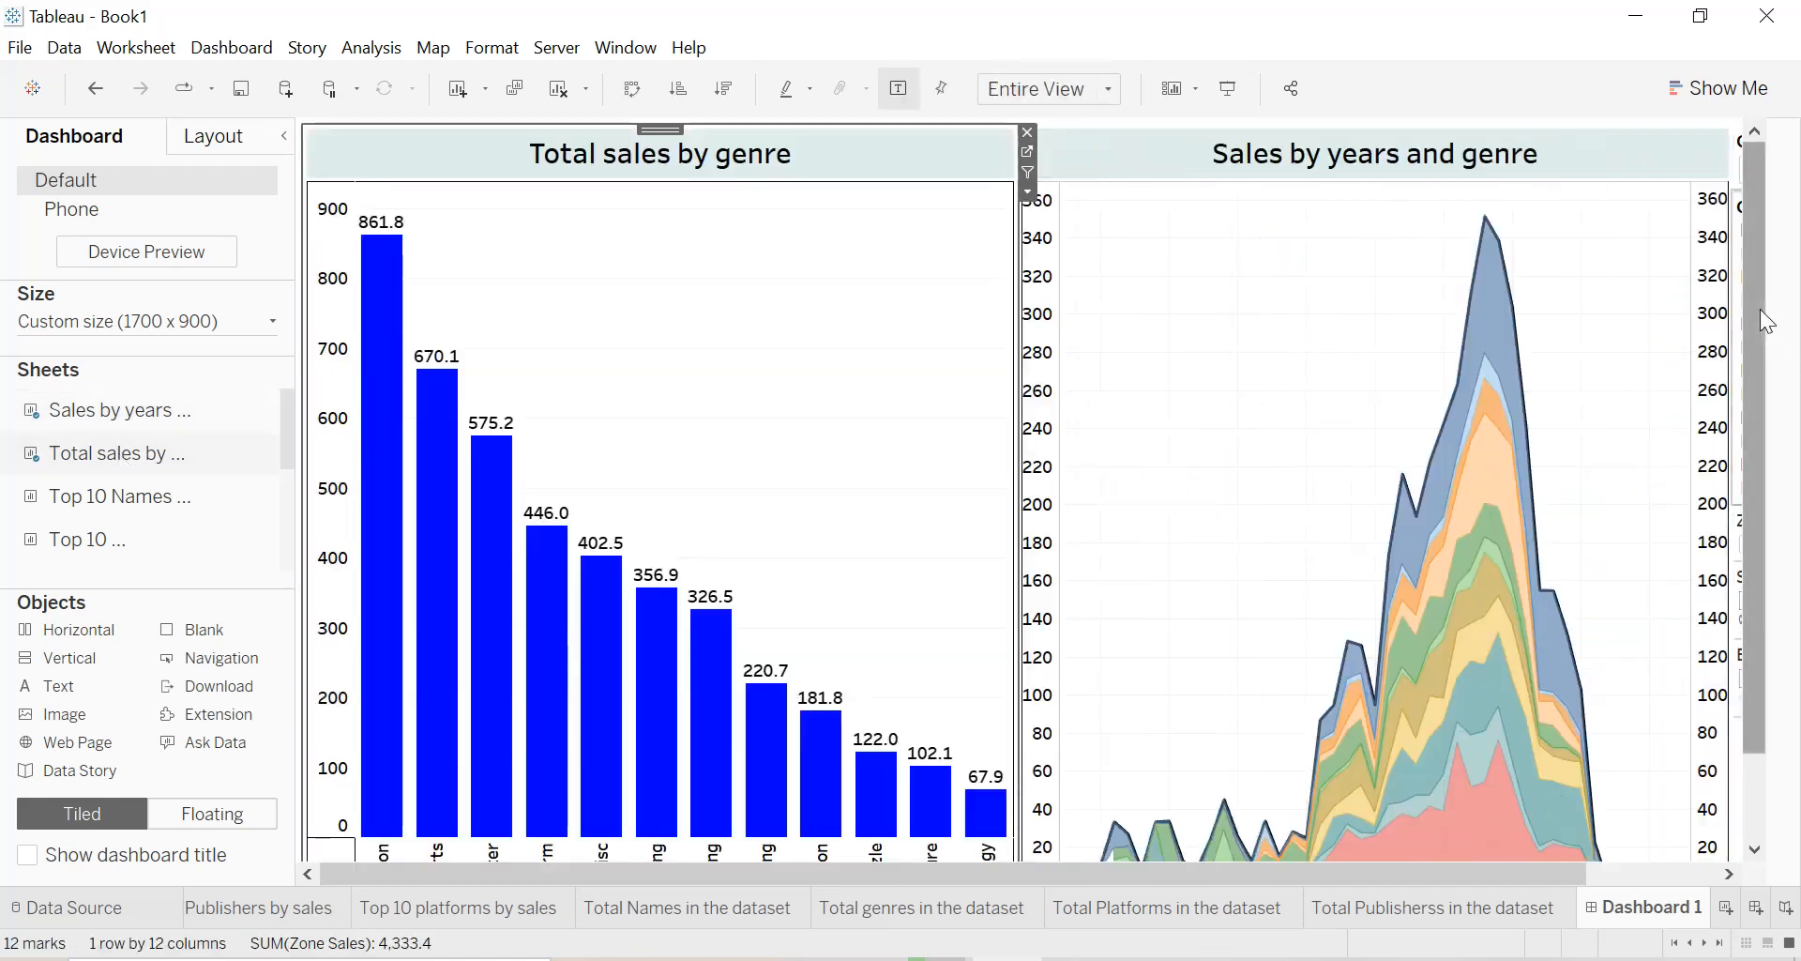
Add the Top 10 Publishers by sales sheet below Sales by years and genre and fit it to Entire View.
{"action": "left_click_drag", "start_coordinate": [1760, 308], "coordinate": [1759, 510]}
{"action": "mouse_move", "coordinate": [101, 508]}
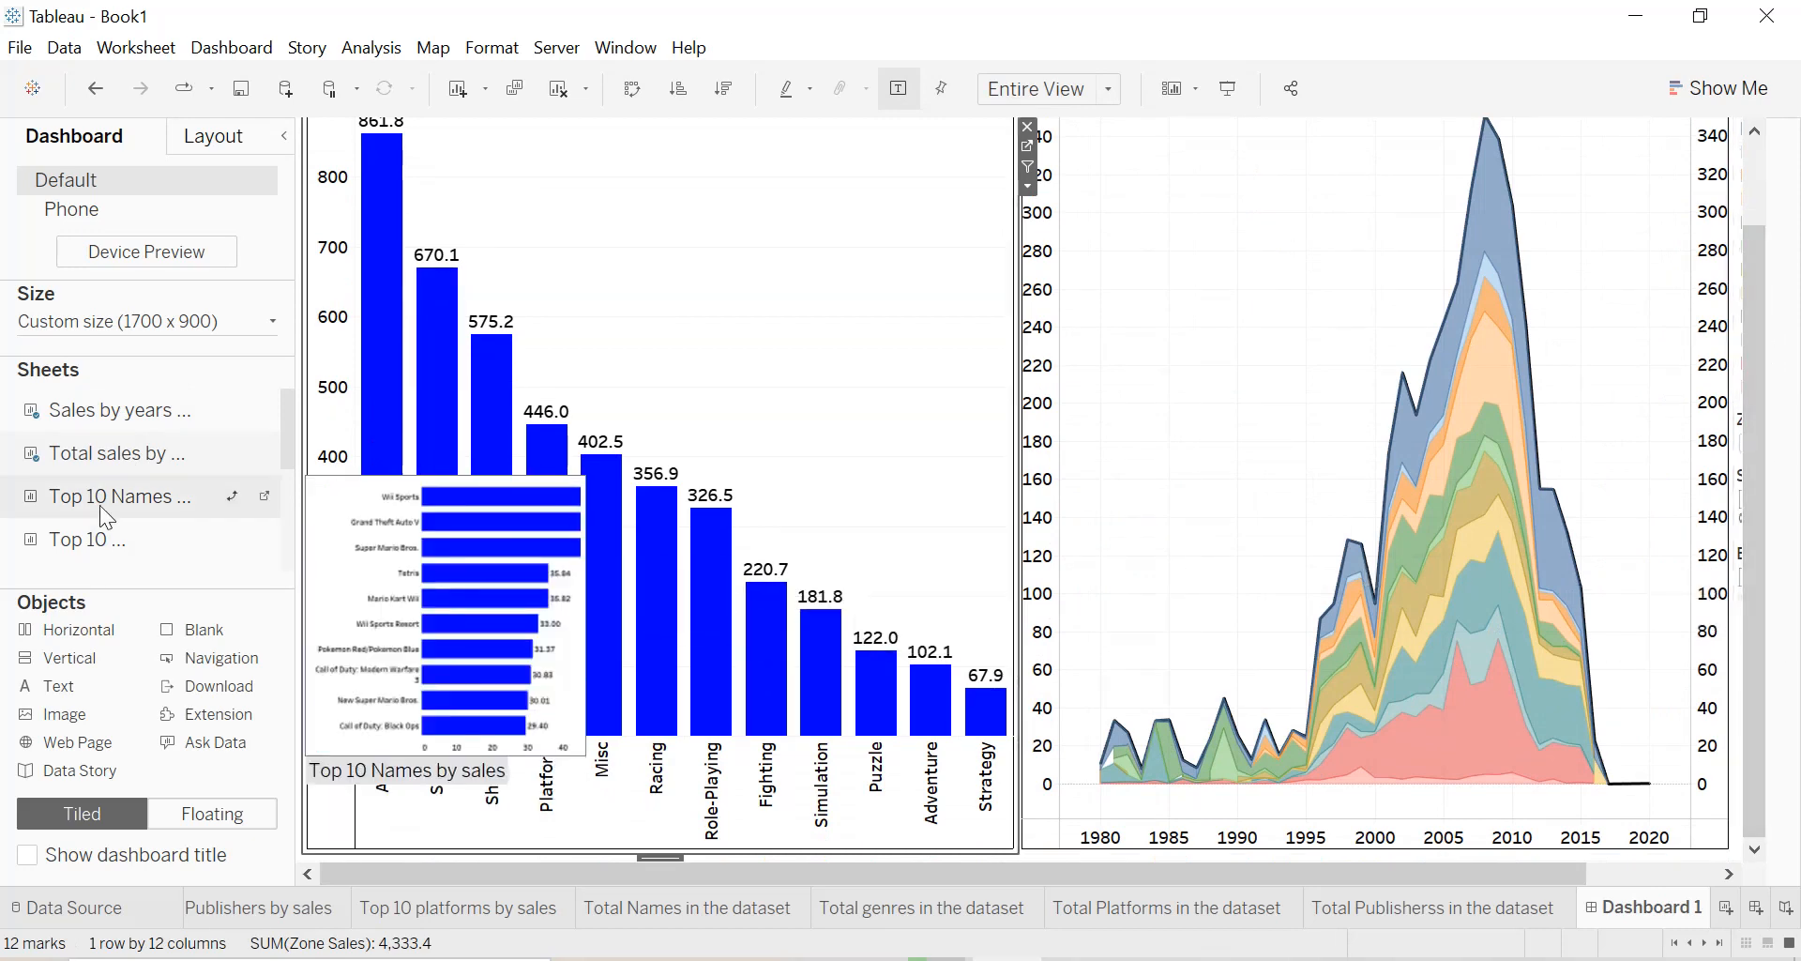
{"action": "mouse_move", "coordinate": [110, 558]}
{"action": "left_click_drag", "start_coordinate": [110, 558], "coordinate": [1448, 768]}
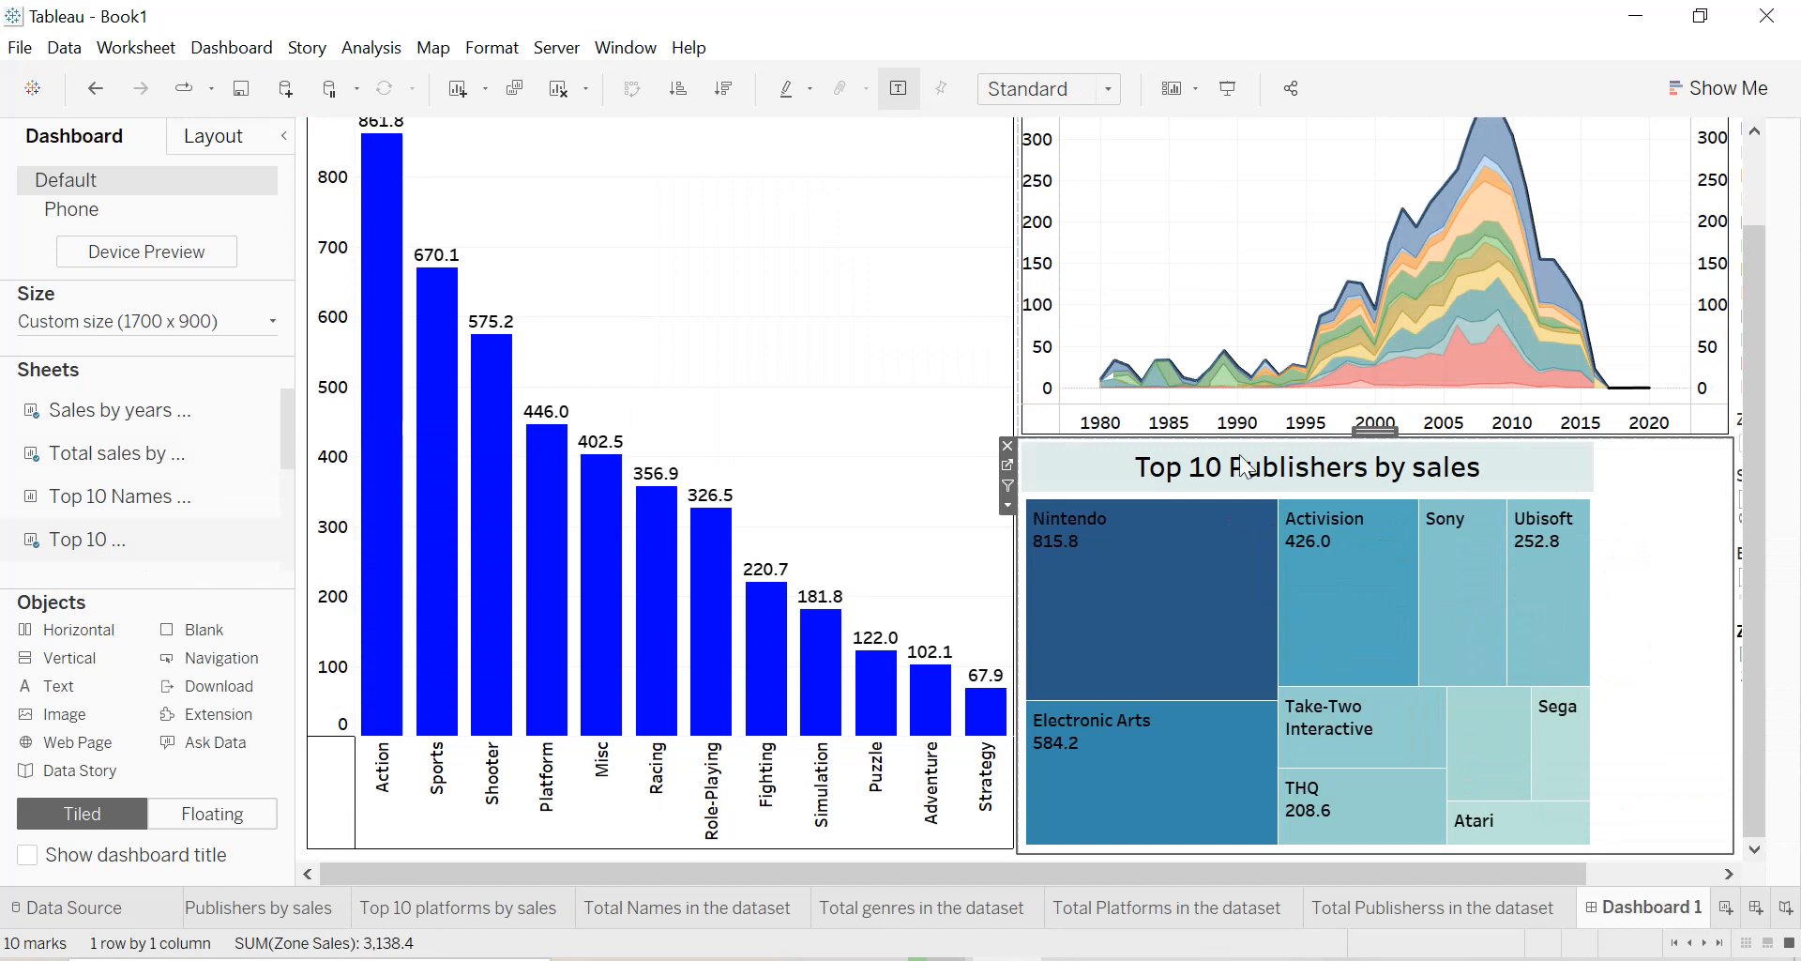
{"action": "left_click", "coordinate": [1077, 94]}
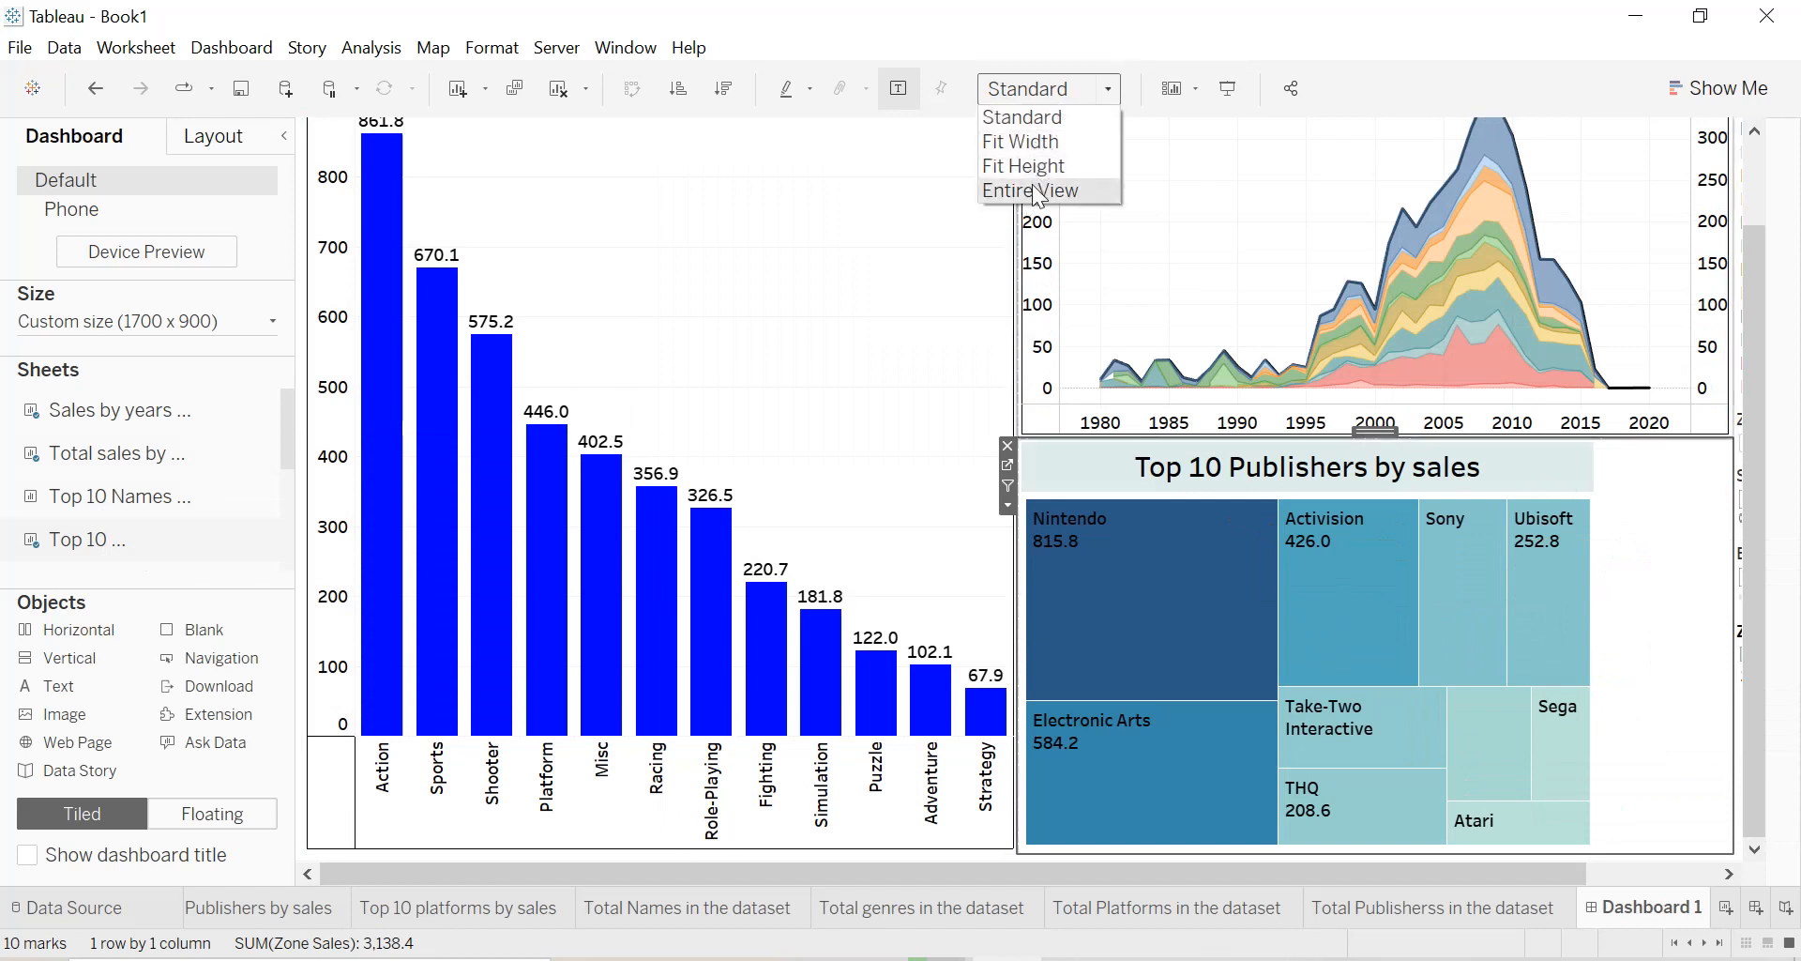
{"action": "left_click", "coordinate": [1037, 187]}
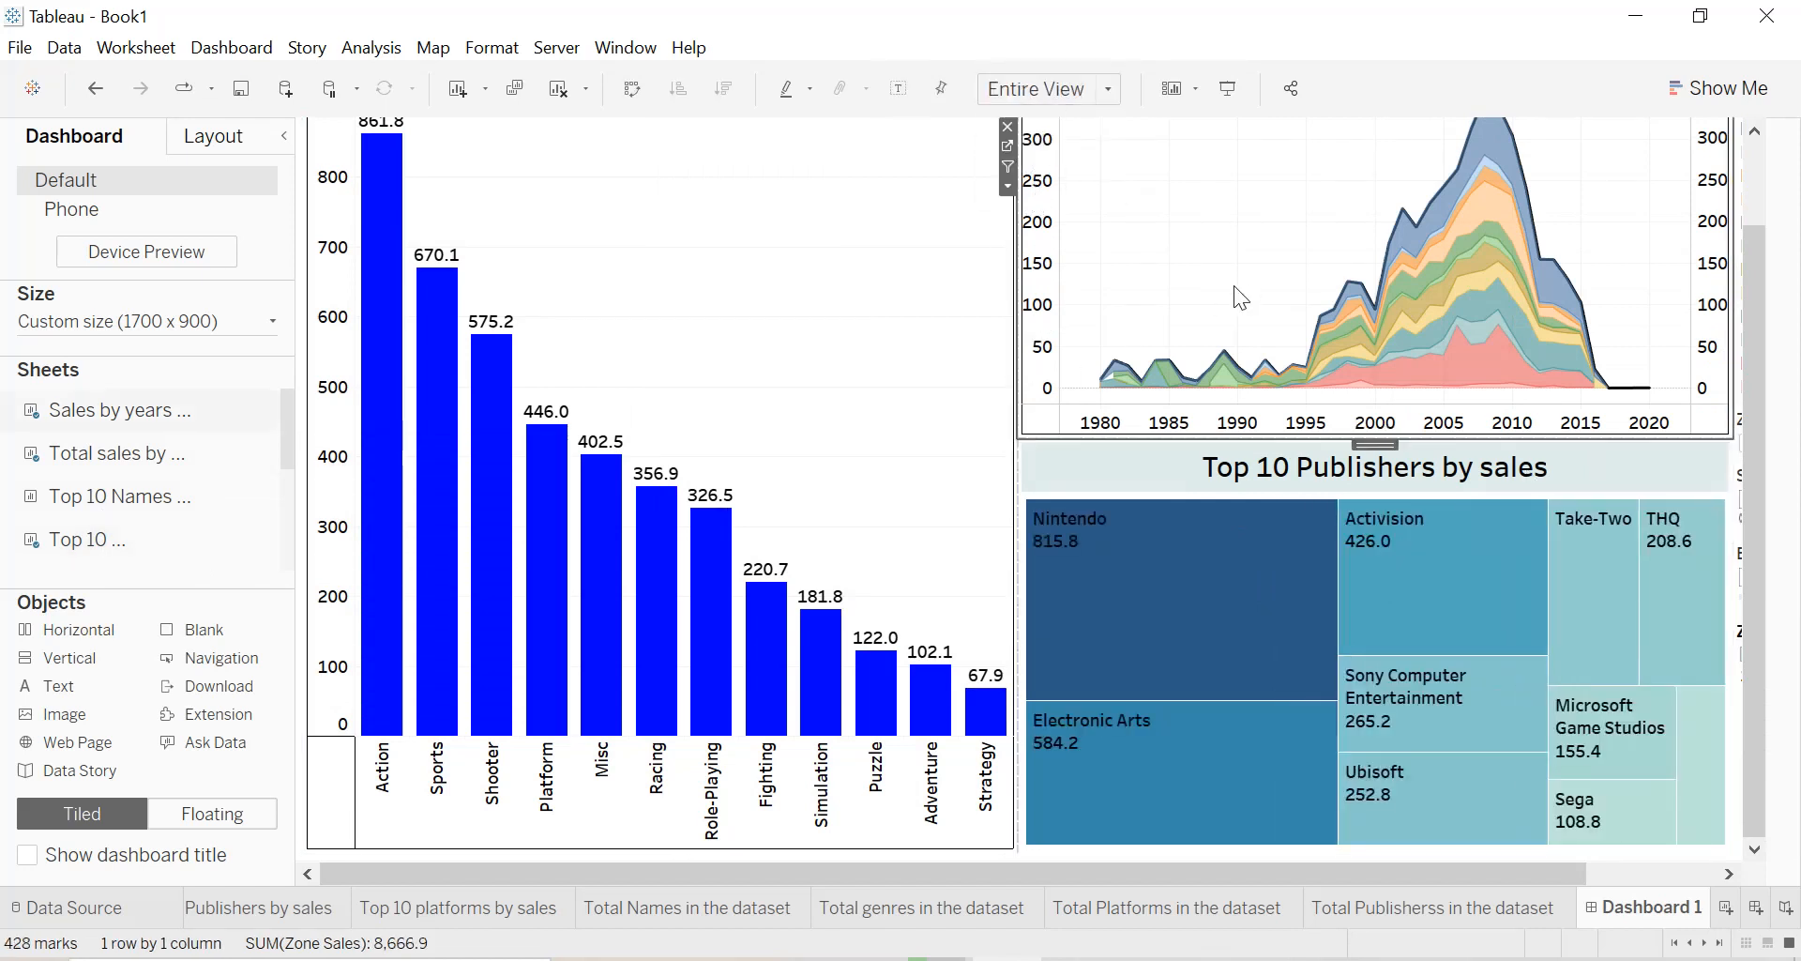
{"action": "left_click", "coordinate": [841, 317]}
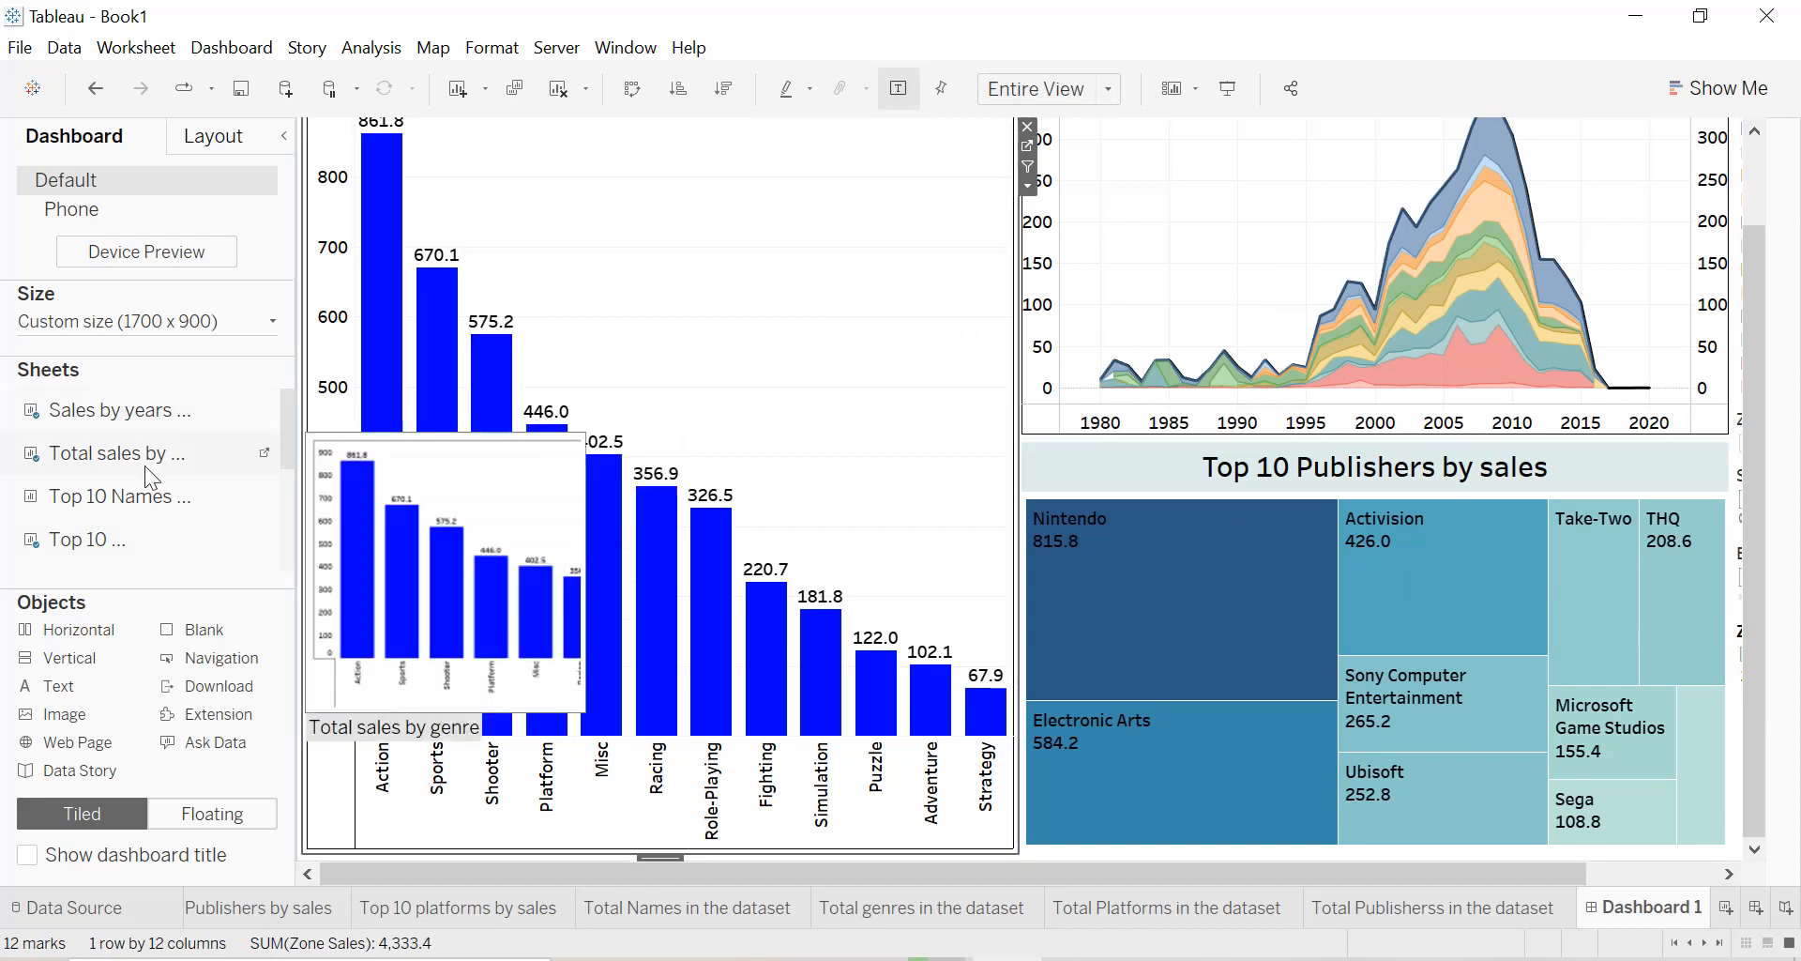
Add the Top 10 Names by sales sheet to the dashboard below the Total sales by genre chart.
{"action": "scroll", "coordinate": [127, 537], "scroll_direction": "down", "scroll_amount": 1}
{"action": "scroll", "coordinate": [123, 521], "scroll_direction": "down", "scroll_amount": 1}
{"action": "scroll", "coordinate": [136, 498], "scroll_direction": "up", "scroll_amount": 2}
{"action": "left_click_drag", "start_coordinate": [136, 429], "coordinate": [408, 626]}
{"action": "left_click_drag", "start_coordinate": [424, 692], "coordinate": [507, 726]}
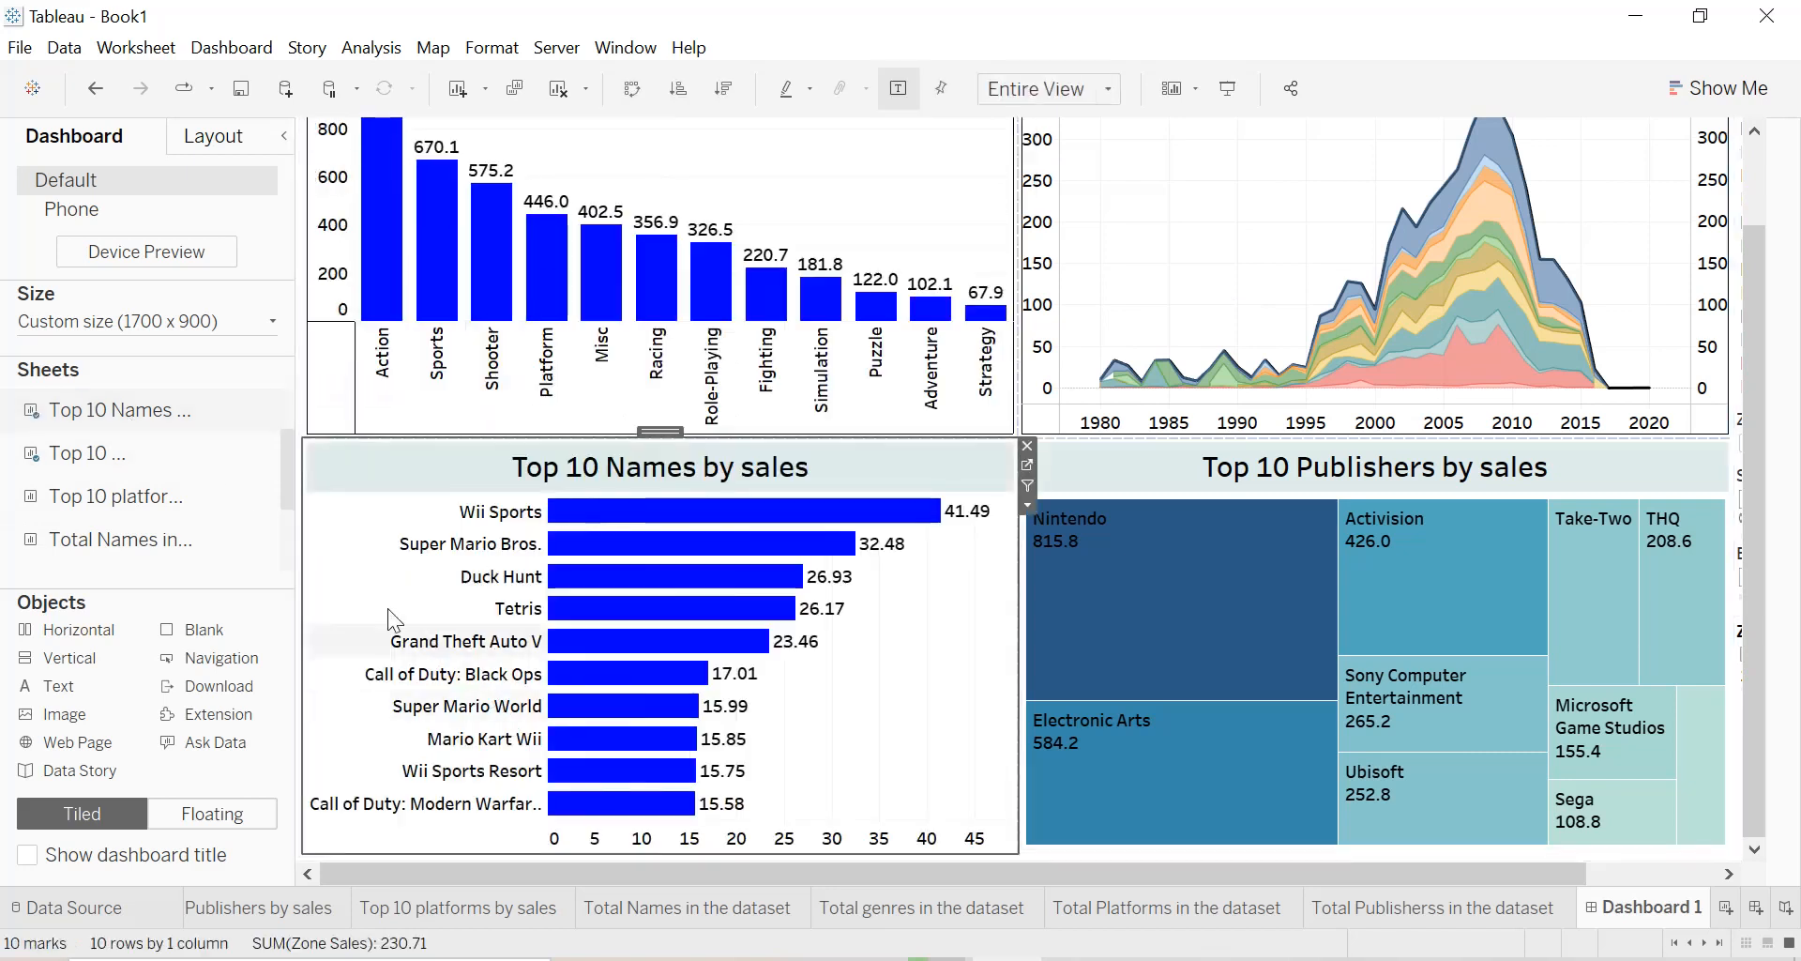
Add the Top 10 platforms by sales sheet between the Top 10 Names and Top 10 Publishers charts.
{"action": "left_click_drag", "start_coordinate": [183, 494], "coordinate": [762, 621]}
{"action": "left_click_drag", "start_coordinate": [874, 677], "coordinate": [874, 677]}
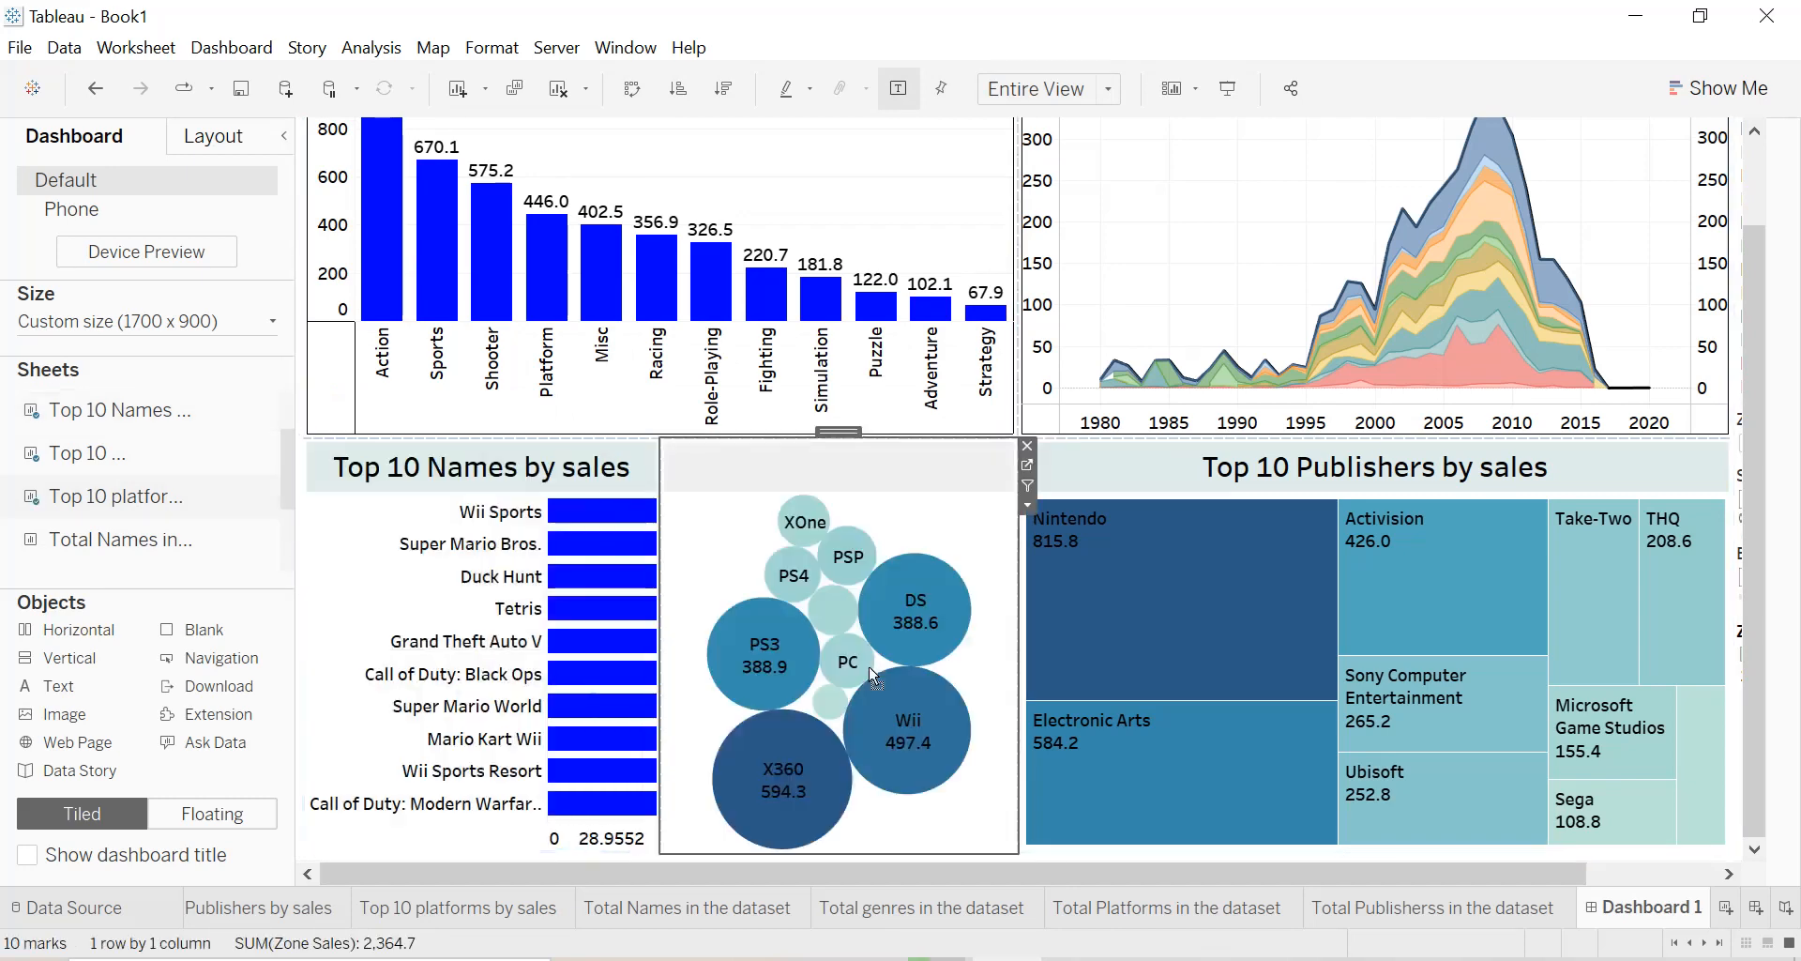
{"action": "left_click", "coordinate": [284, 137]}
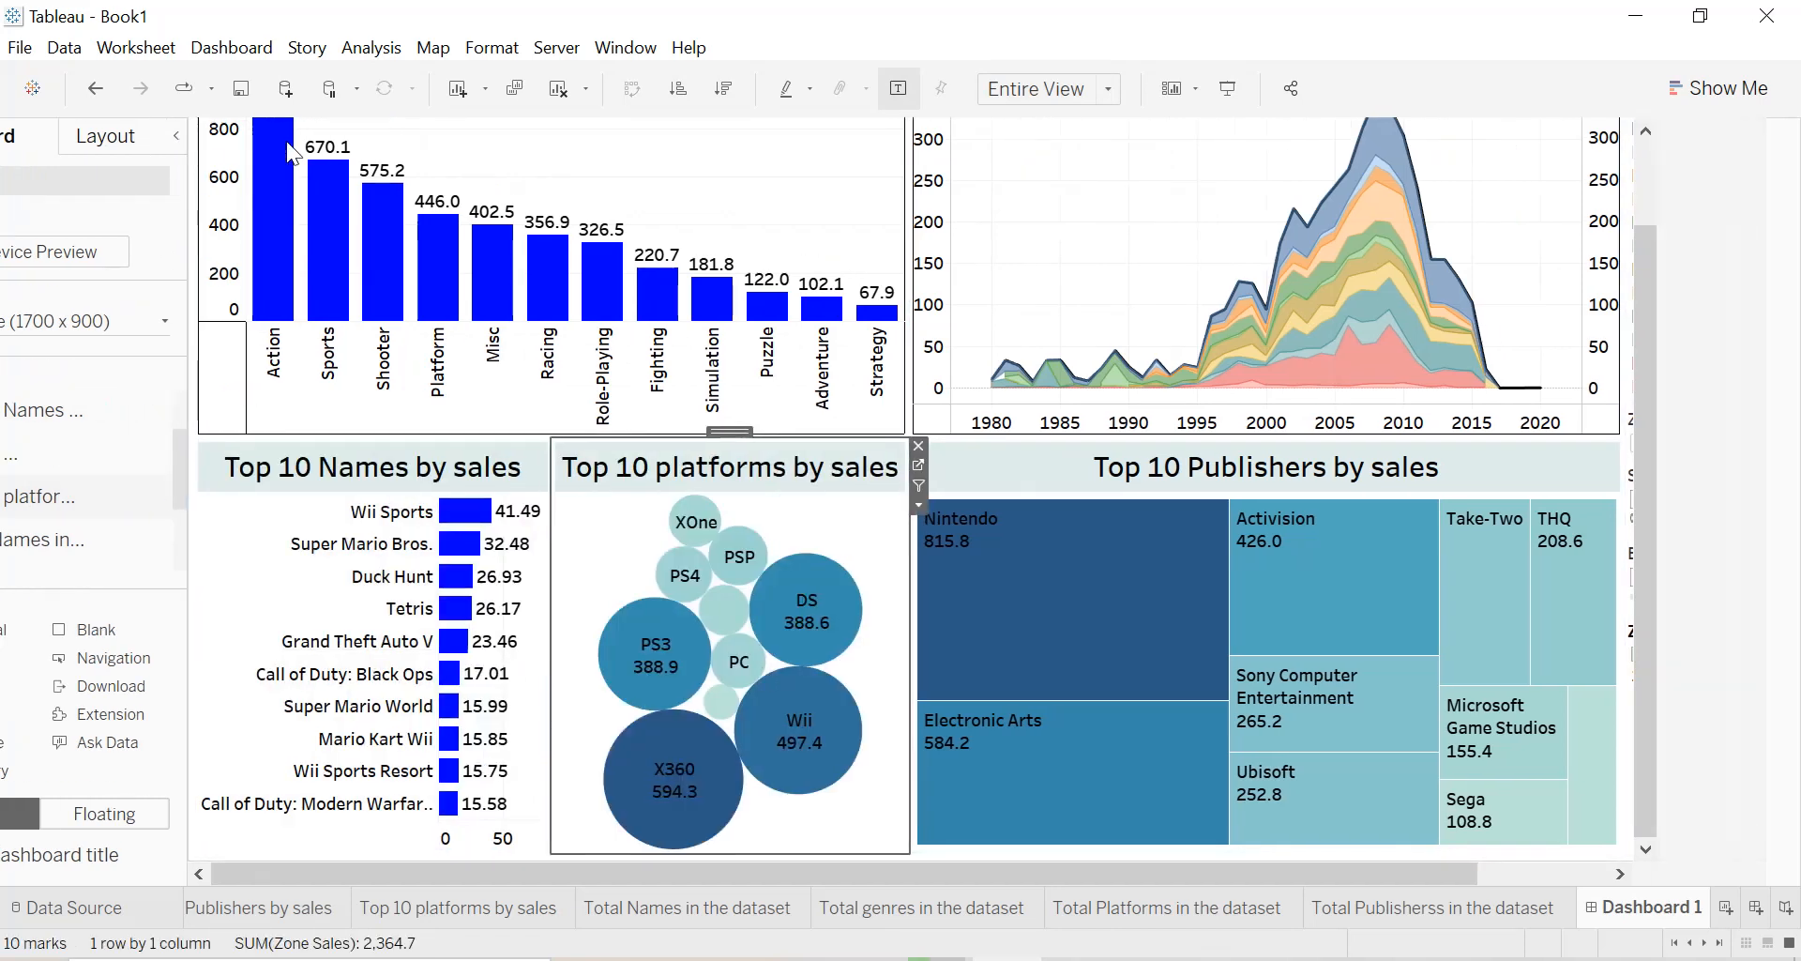
Move the Zone sales parameter above the Total sales by genre chart and shrink its height to a narrow strip.
{"action": "left_click_drag", "start_coordinate": [1752, 491], "coordinate": [1764, 334]}
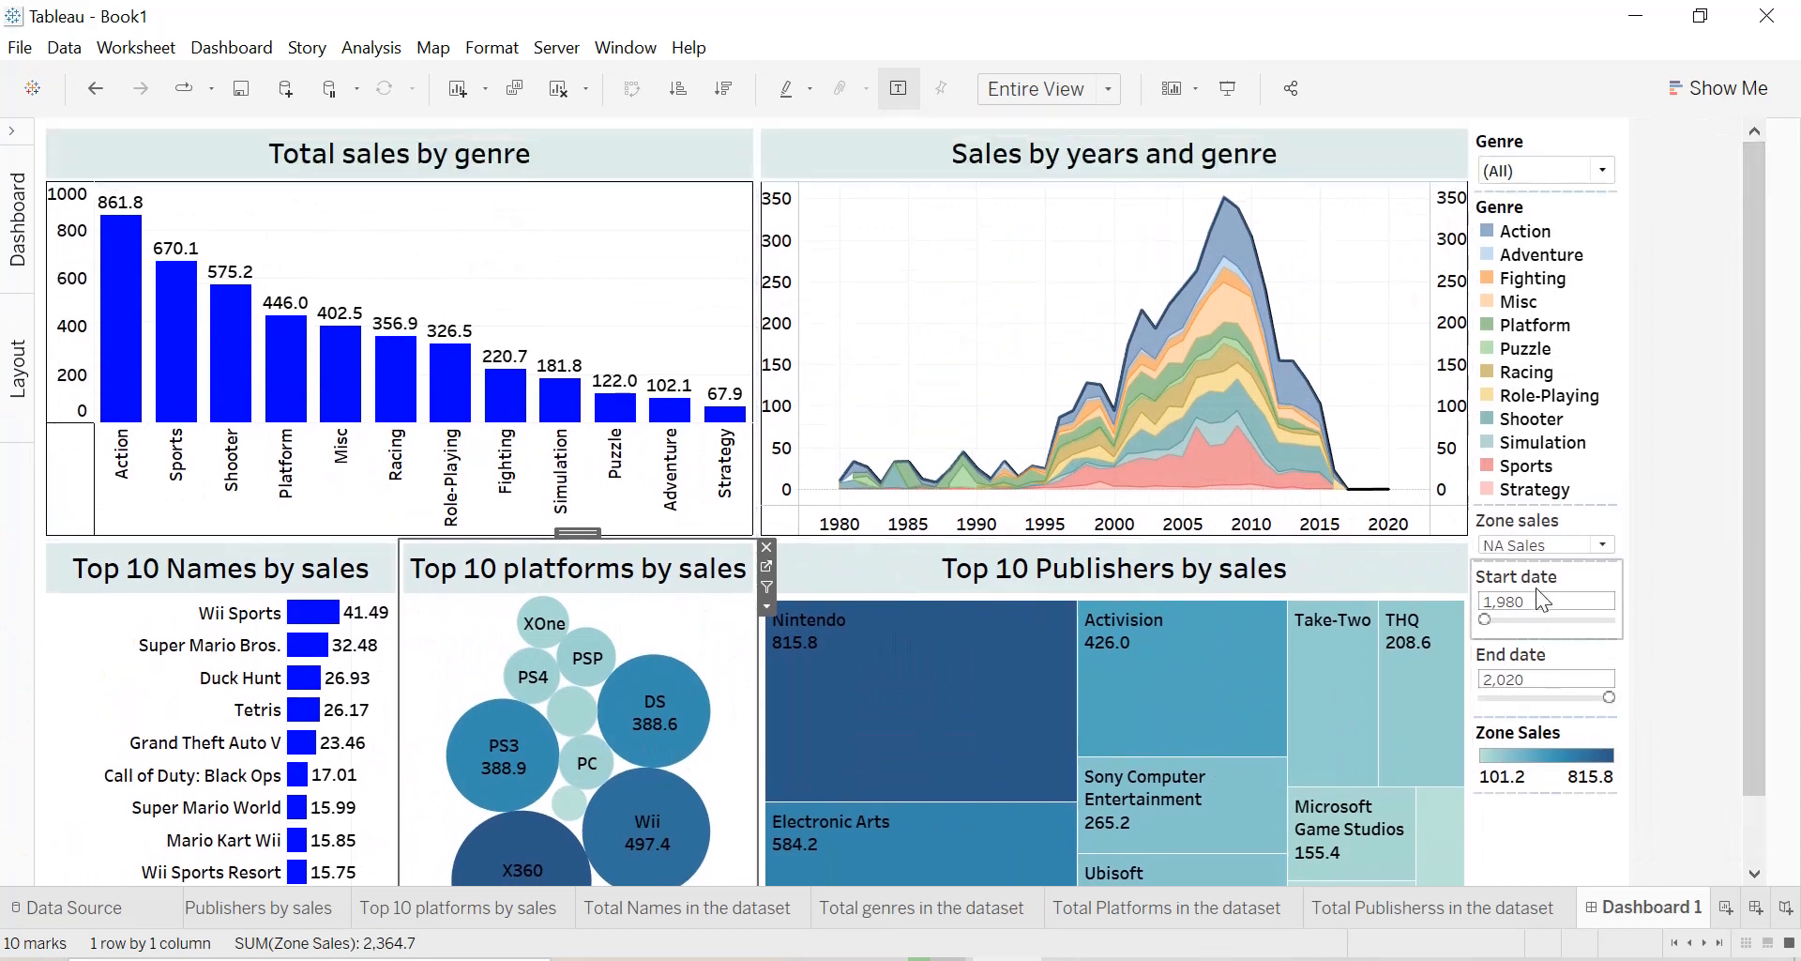
{"action": "left_click", "coordinate": [1549, 530]}
{"action": "left_click_drag", "start_coordinate": [1543, 497], "coordinate": [388, 272]}
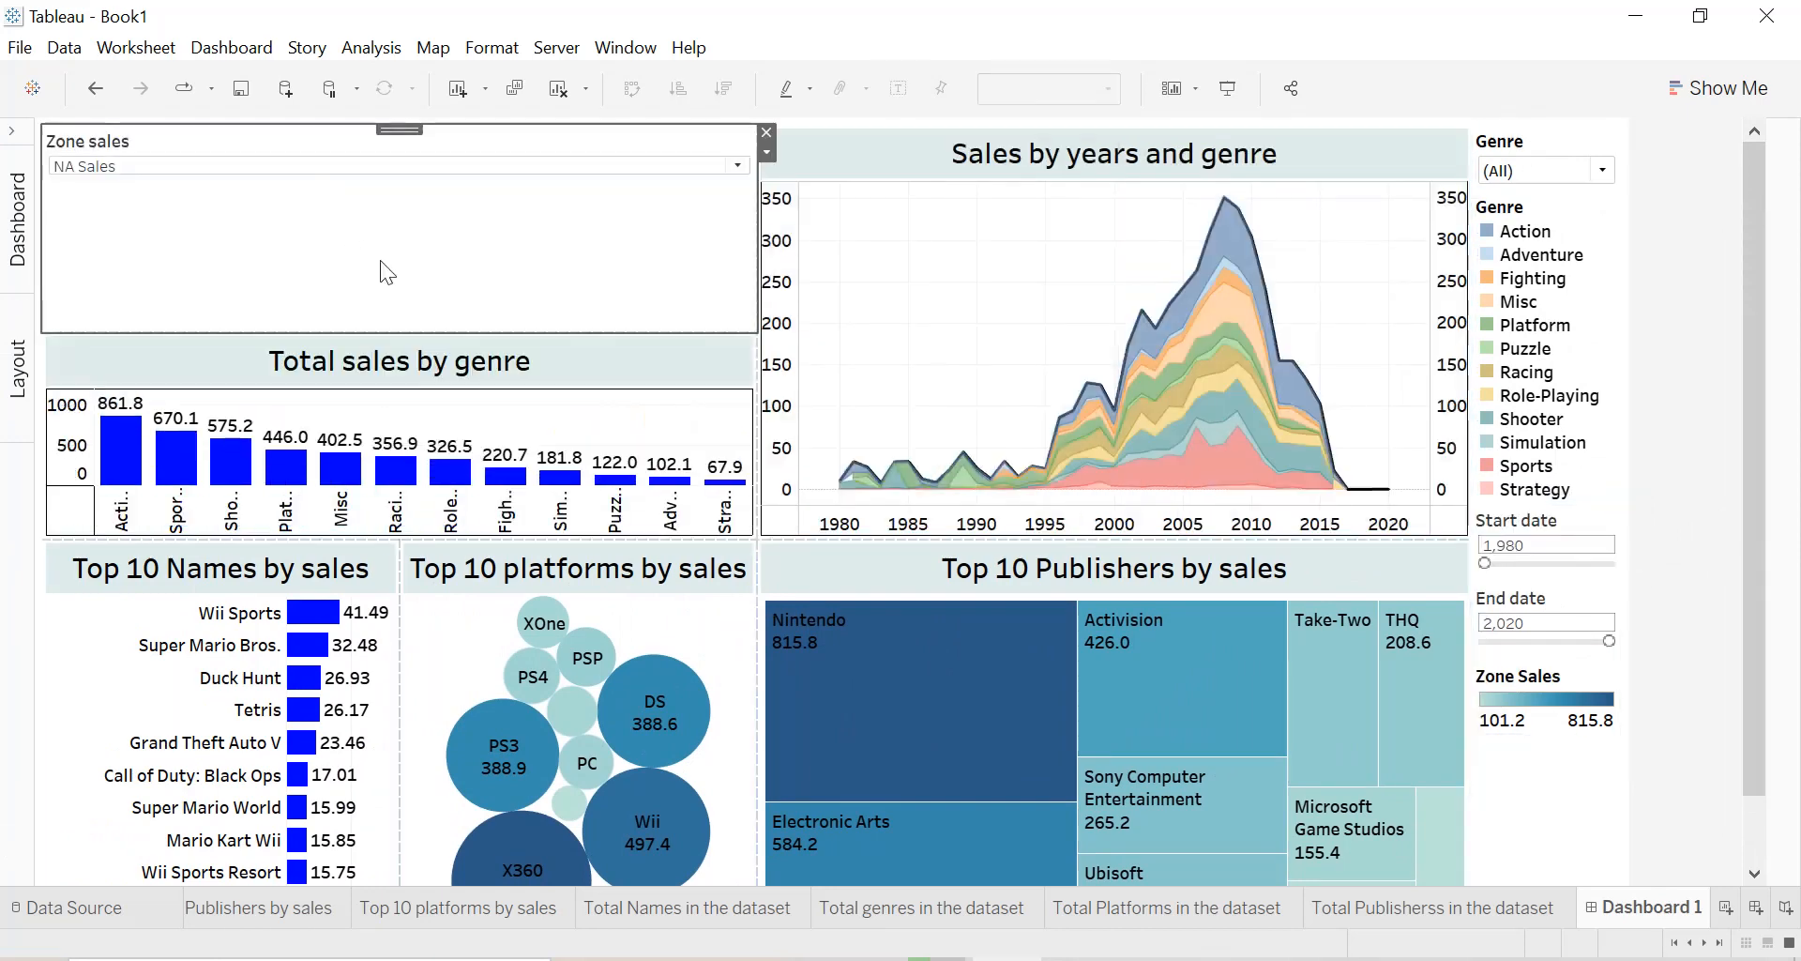
{"action": "left_click_drag", "start_coordinate": [423, 332], "coordinate": [427, 202]}
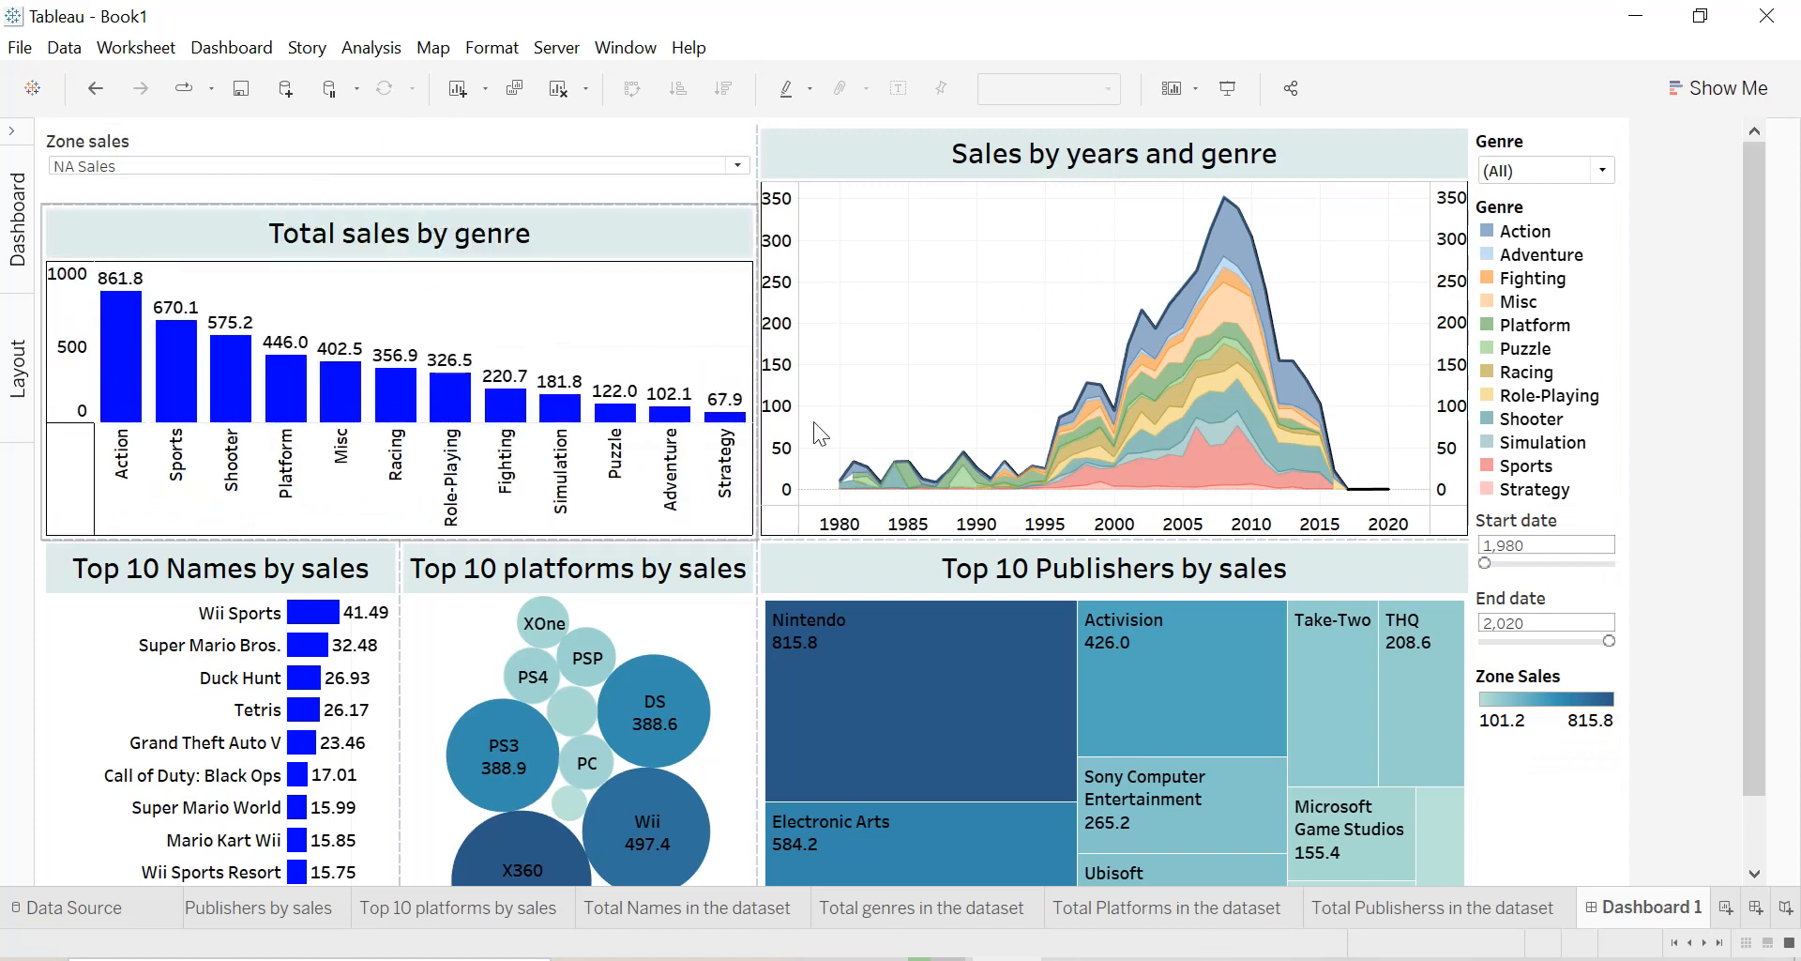
Move the Start date parameter to the right of the Zone sales parameter, above Total sales by genre.
{"action": "left_click", "coordinate": [1543, 552]}
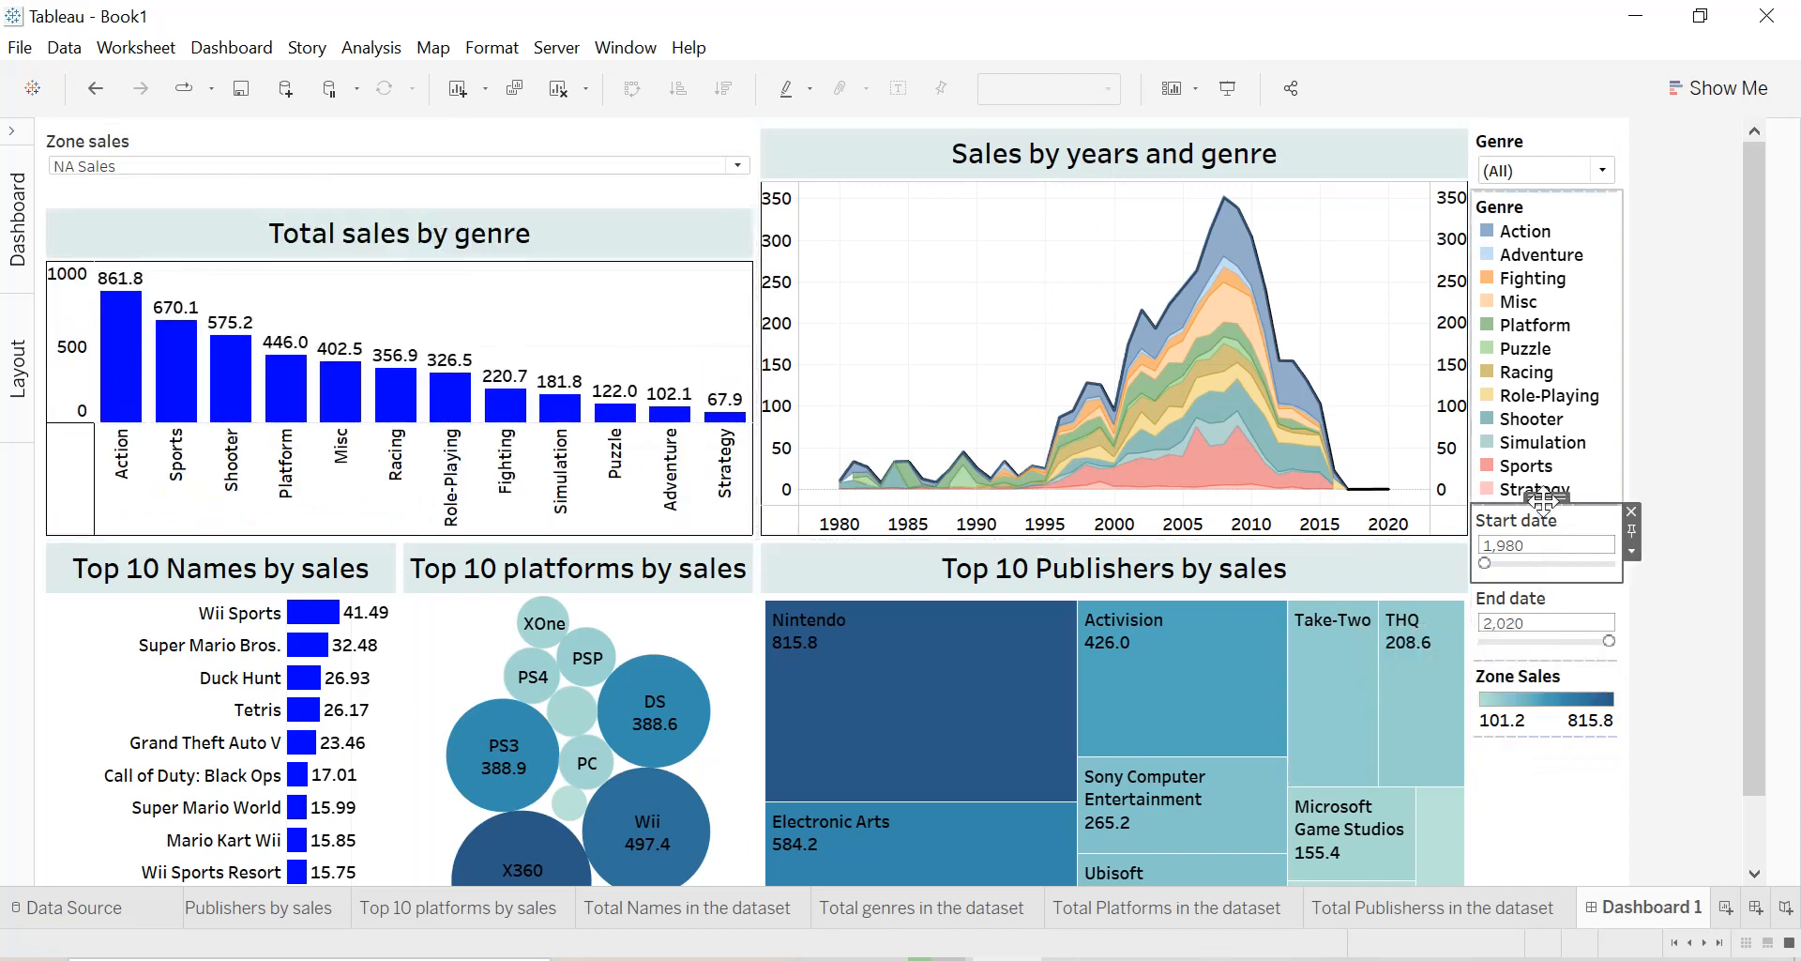
{"action": "left_click_drag", "start_coordinate": [1543, 497], "coordinate": [699, 178]}
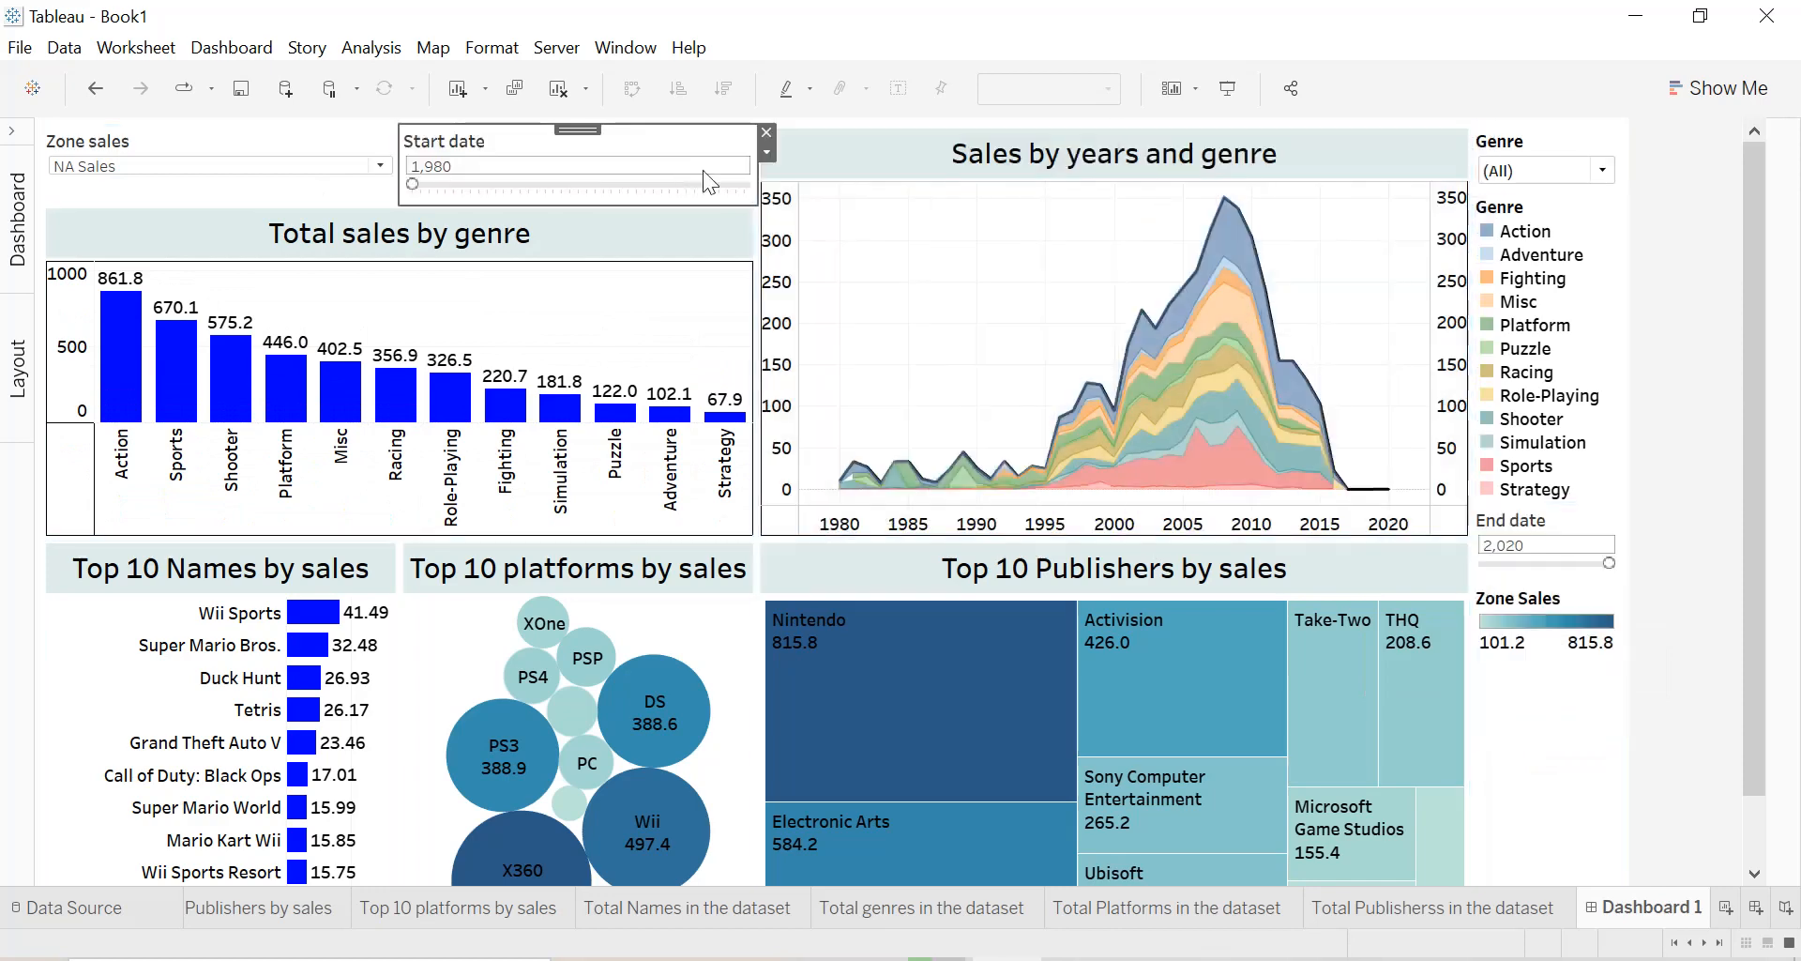
{"action": "left_click", "coordinate": [1544, 512]}
{"action": "left_click_drag", "start_coordinate": [1543, 507], "coordinate": [1095, 156]}
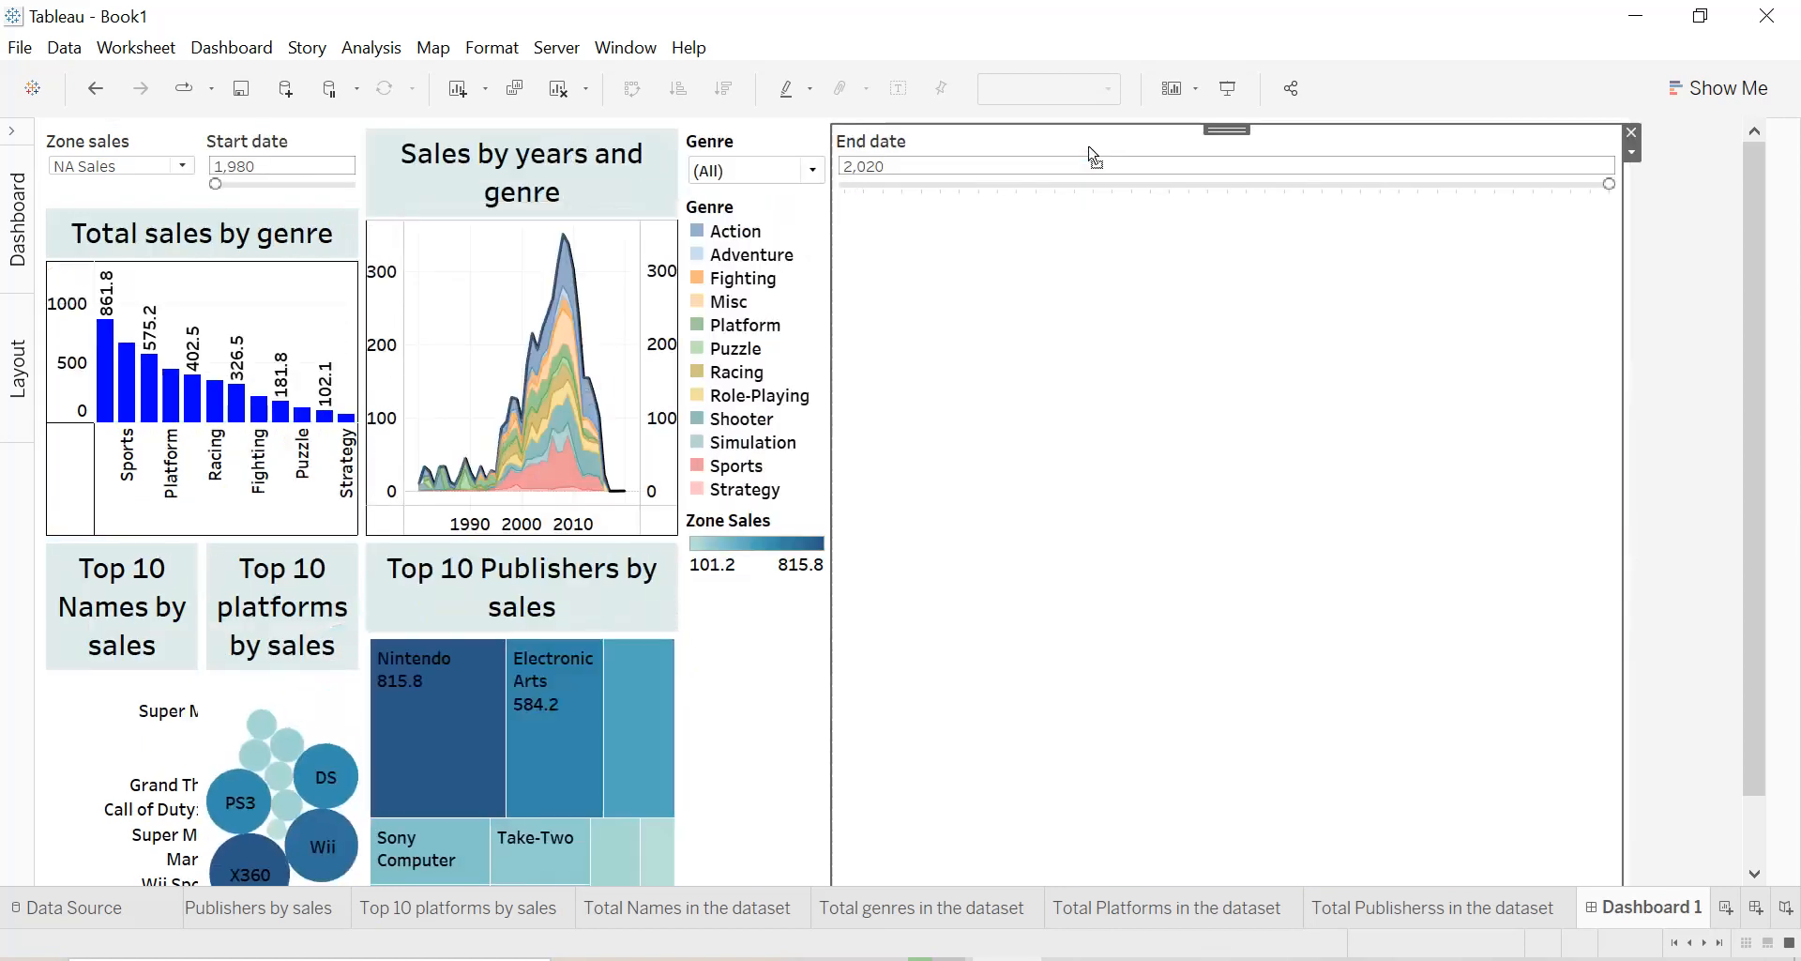
{"action": "key", "text": "ctrl+z"}
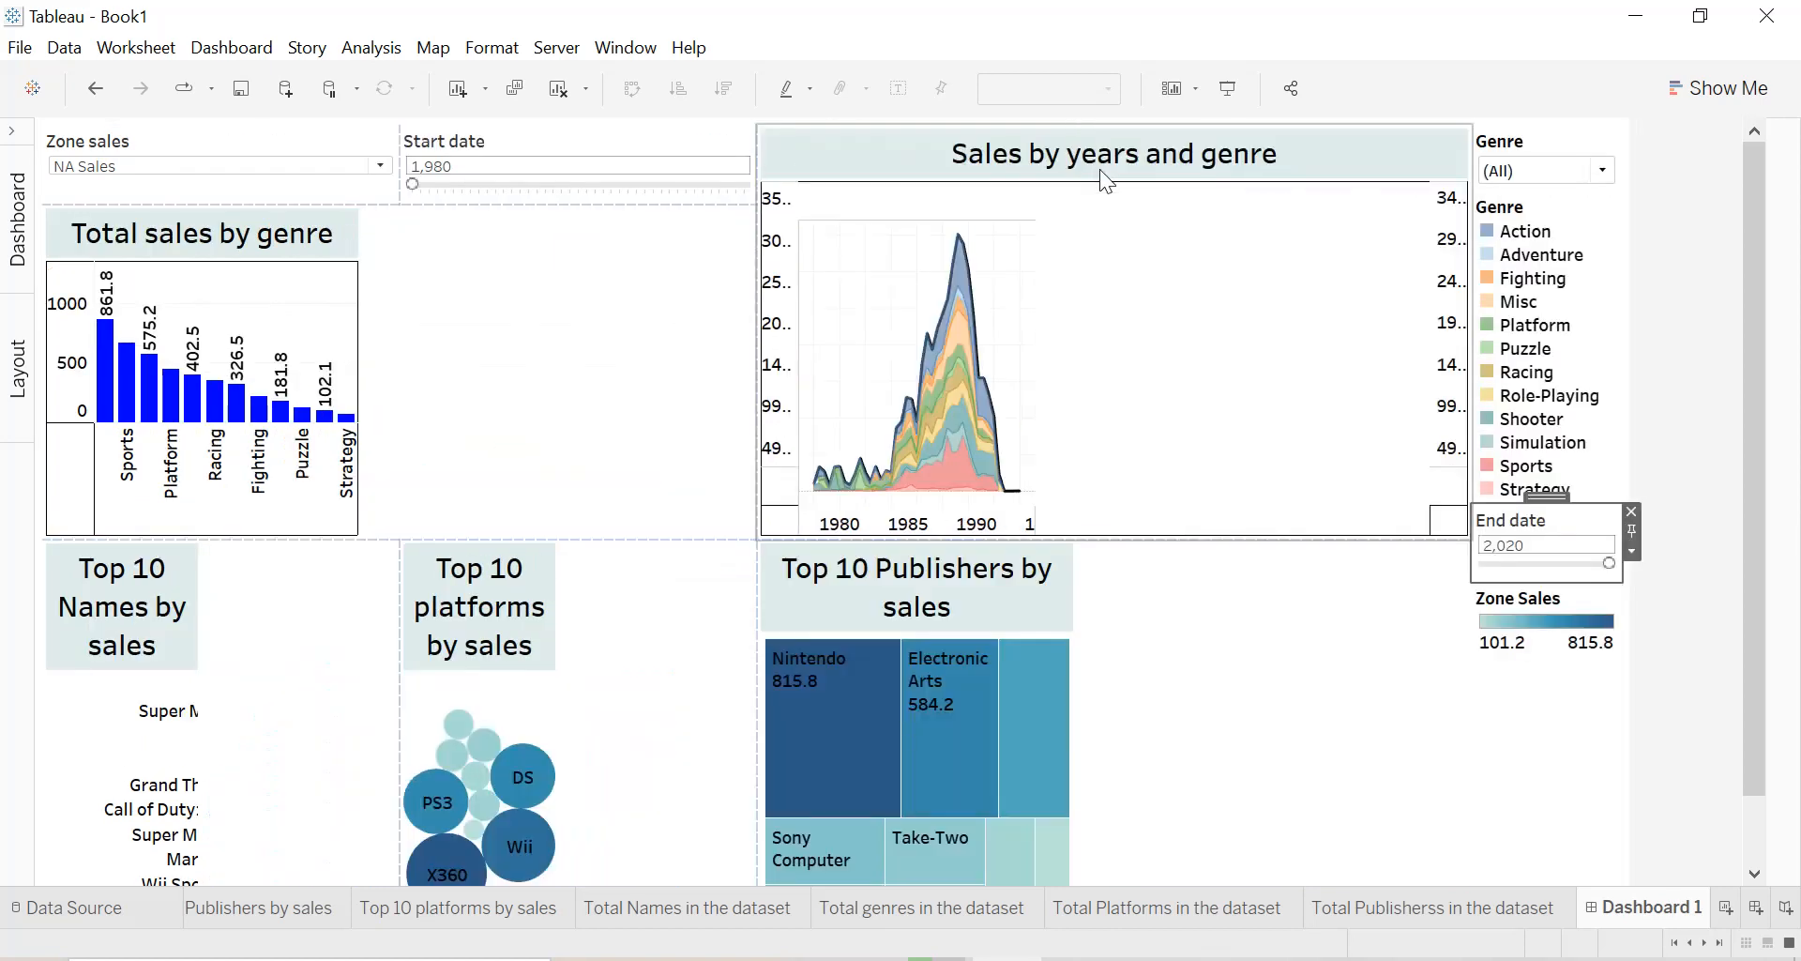
Place the End date parameter above the Sales by years and genre chart and reduce its height to match the neighbouring parameters.
{"action": "left_click_drag", "start_coordinate": [1505, 476], "coordinate": [1077, 183]}
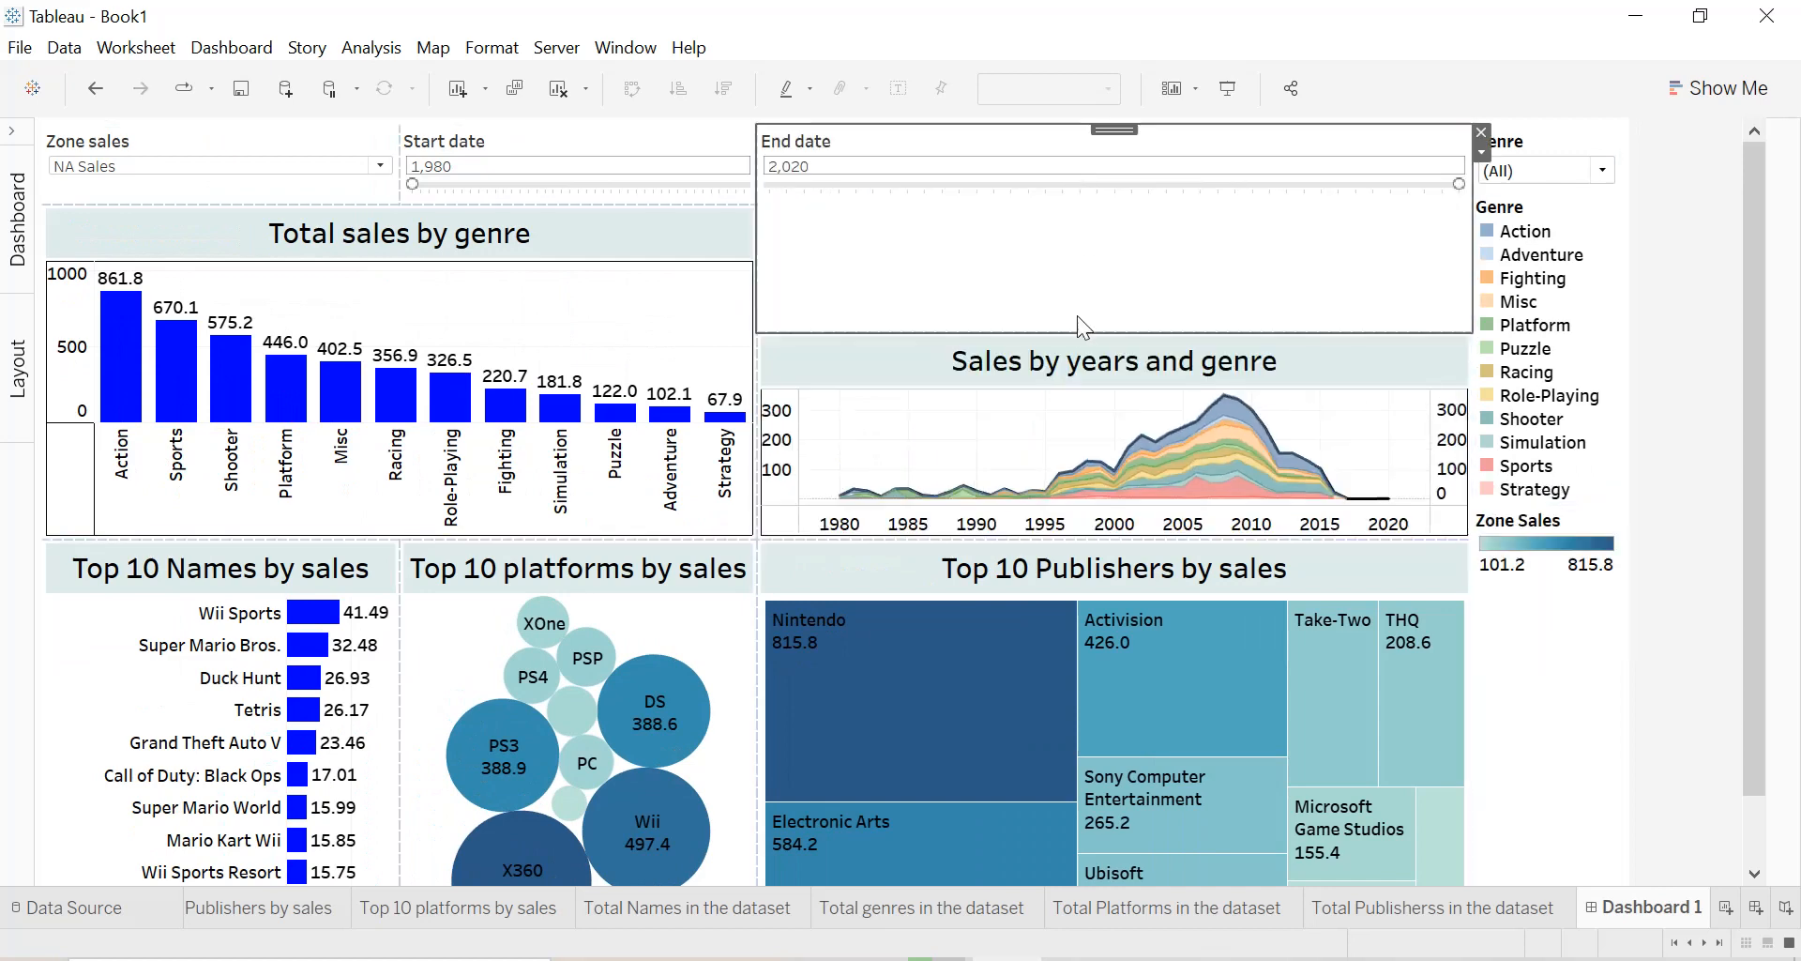
{"action": "left_click_drag", "start_coordinate": [1077, 310], "coordinate": [1070, 206]}
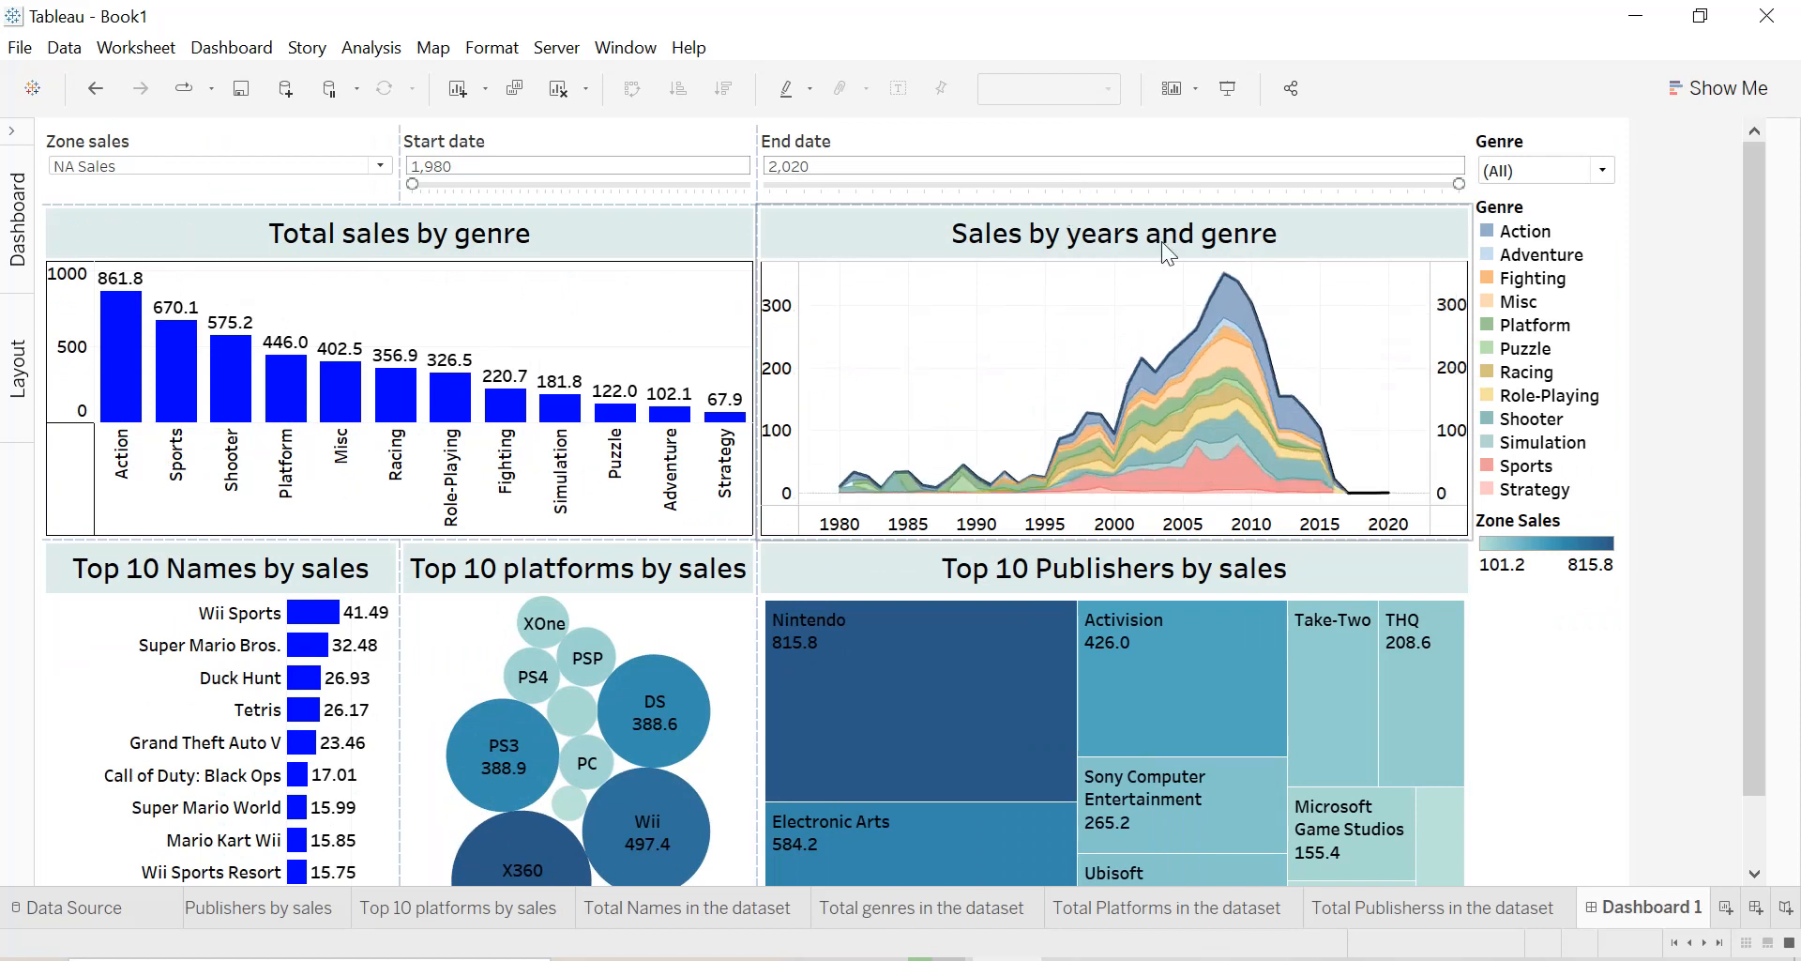
Remove the Zone Sales colour legend from the dashboard.
{"action": "left_click", "coordinate": [1576, 529]}
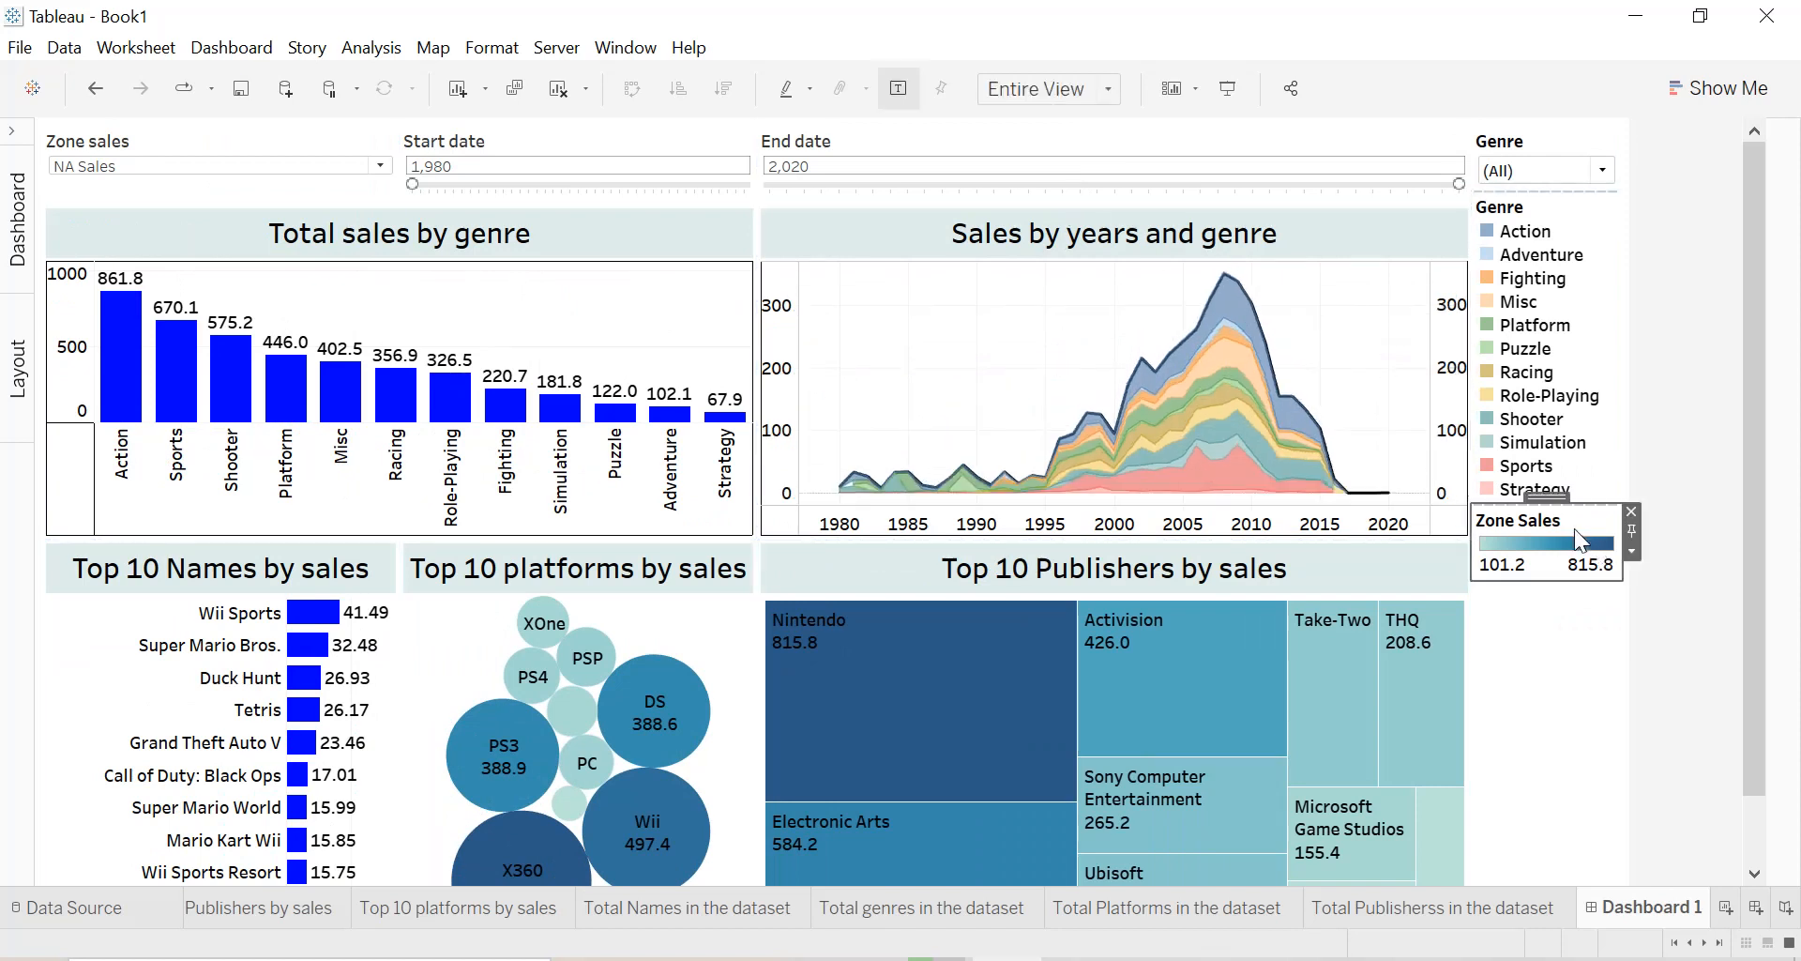
{"action": "left_click", "coordinate": [1630, 512]}
Make the Total sales by genre and Sales by years and genre charts taller, shrinking the Top 10 charts beneath them equally.
{"action": "left_click_drag", "start_coordinate": [1755, 480], "coordinate": [1764, 655]}
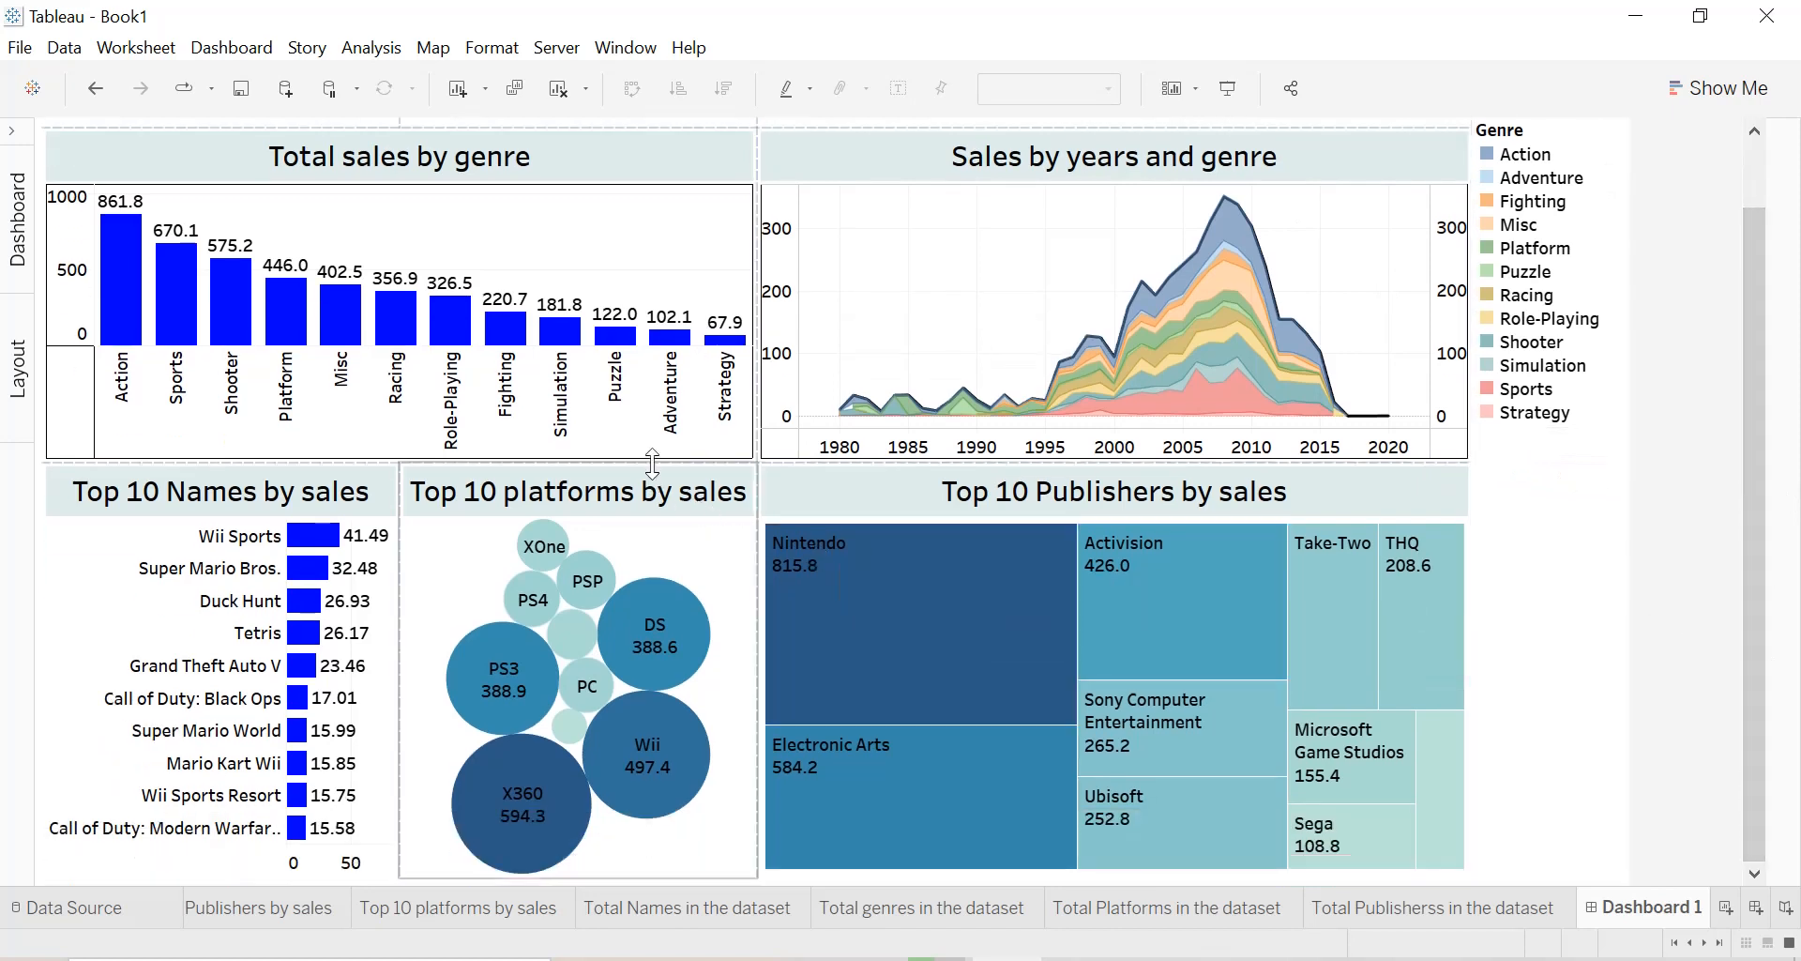
{"action": "left_click_drag", "start_coordinate": [652, 462], "coordinate": [649, 523]}
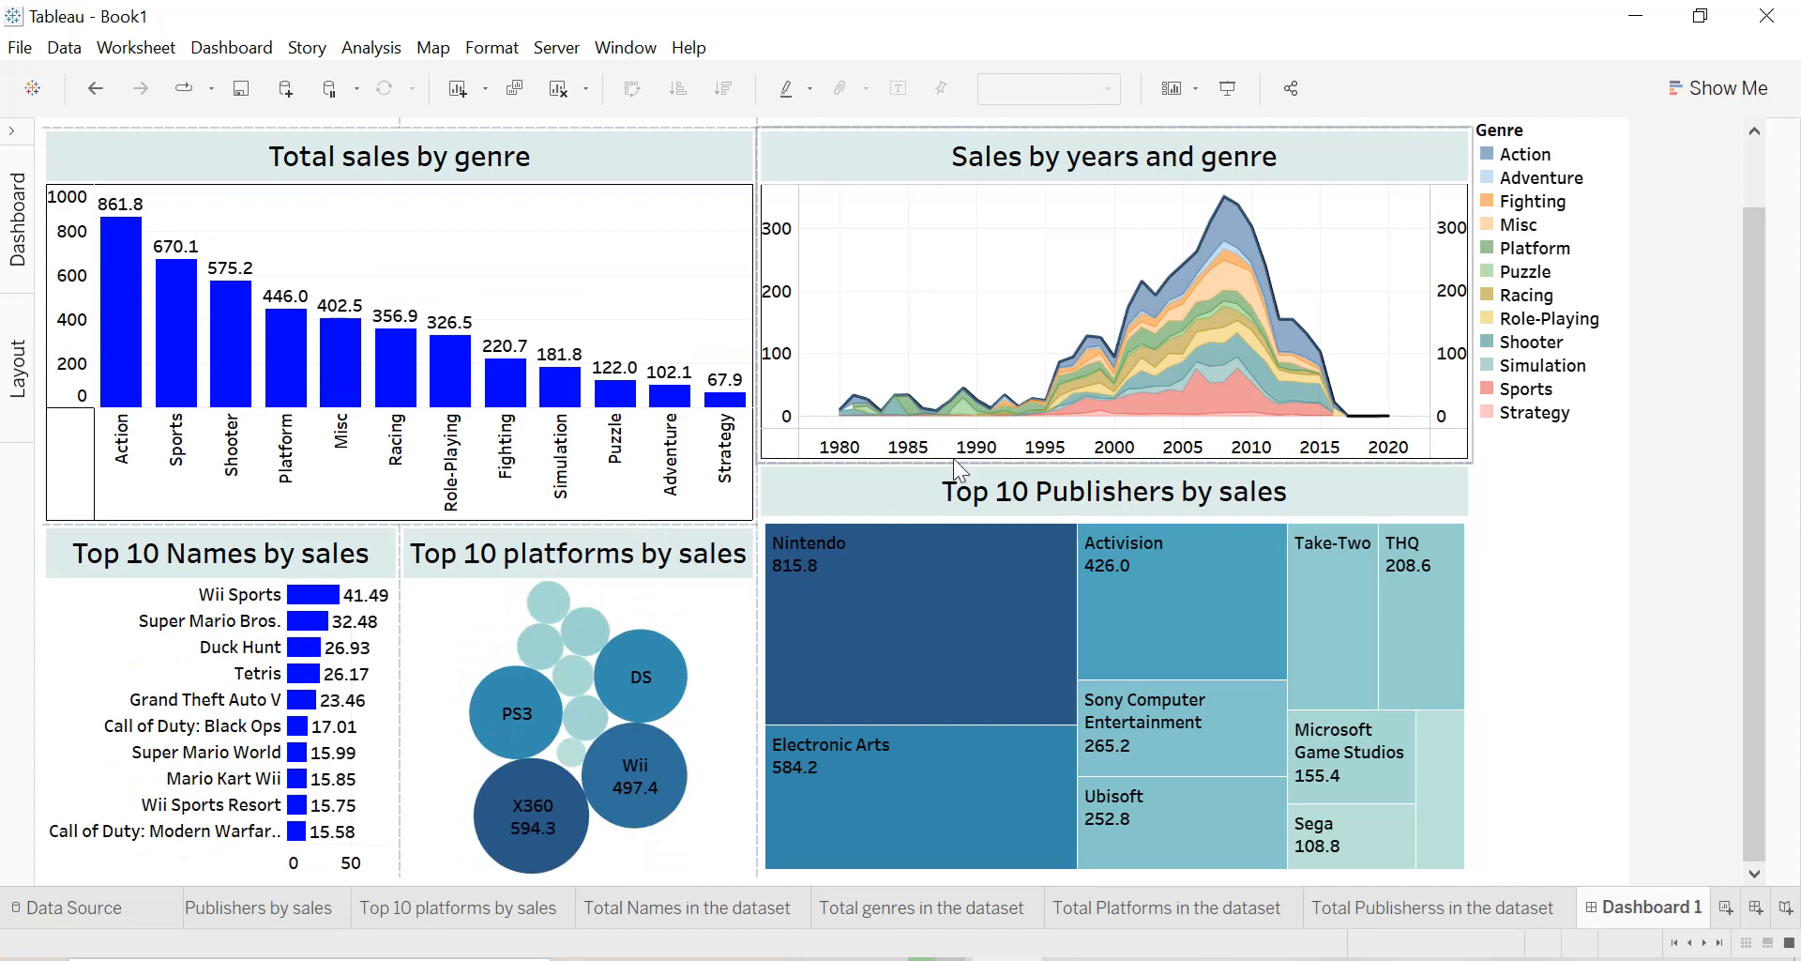
{"action": "left_click_drag", "start_coordinate": [944, 461], "coordinate": [931, 521]}
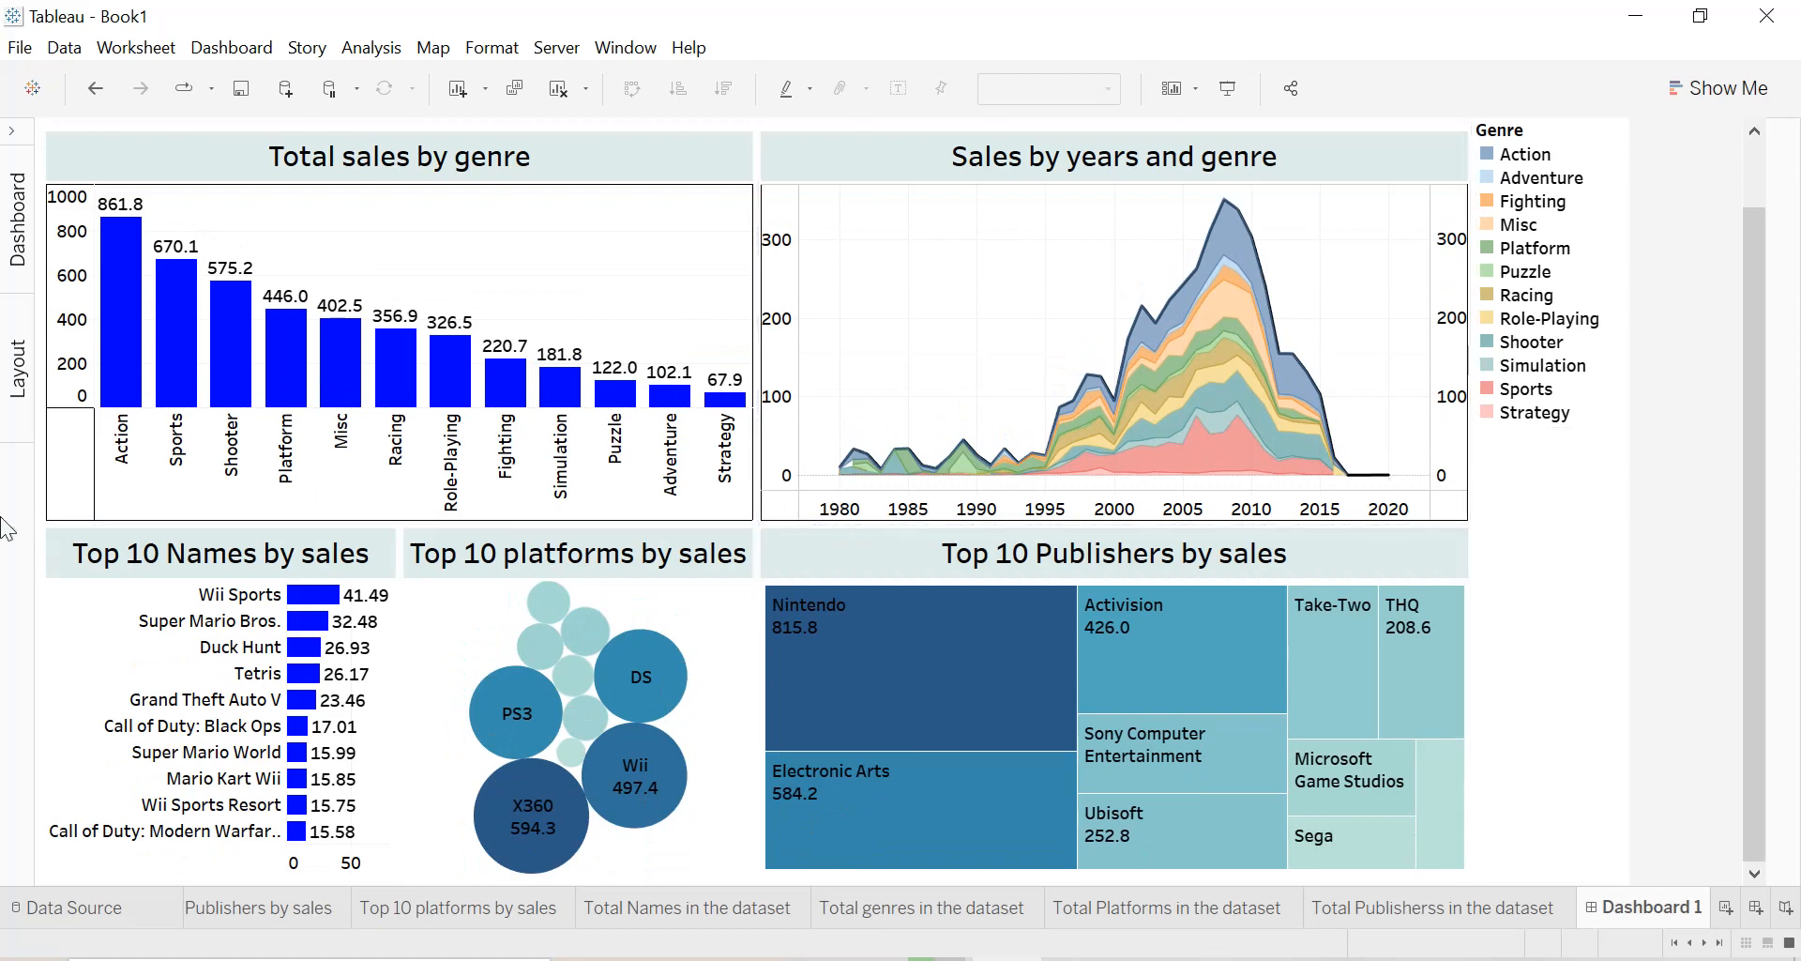
Set the dashboard's fixed height to 1000 px, keeping the width at 1700 px.
{"action": "left_click", "coordinate": [23, 167]}
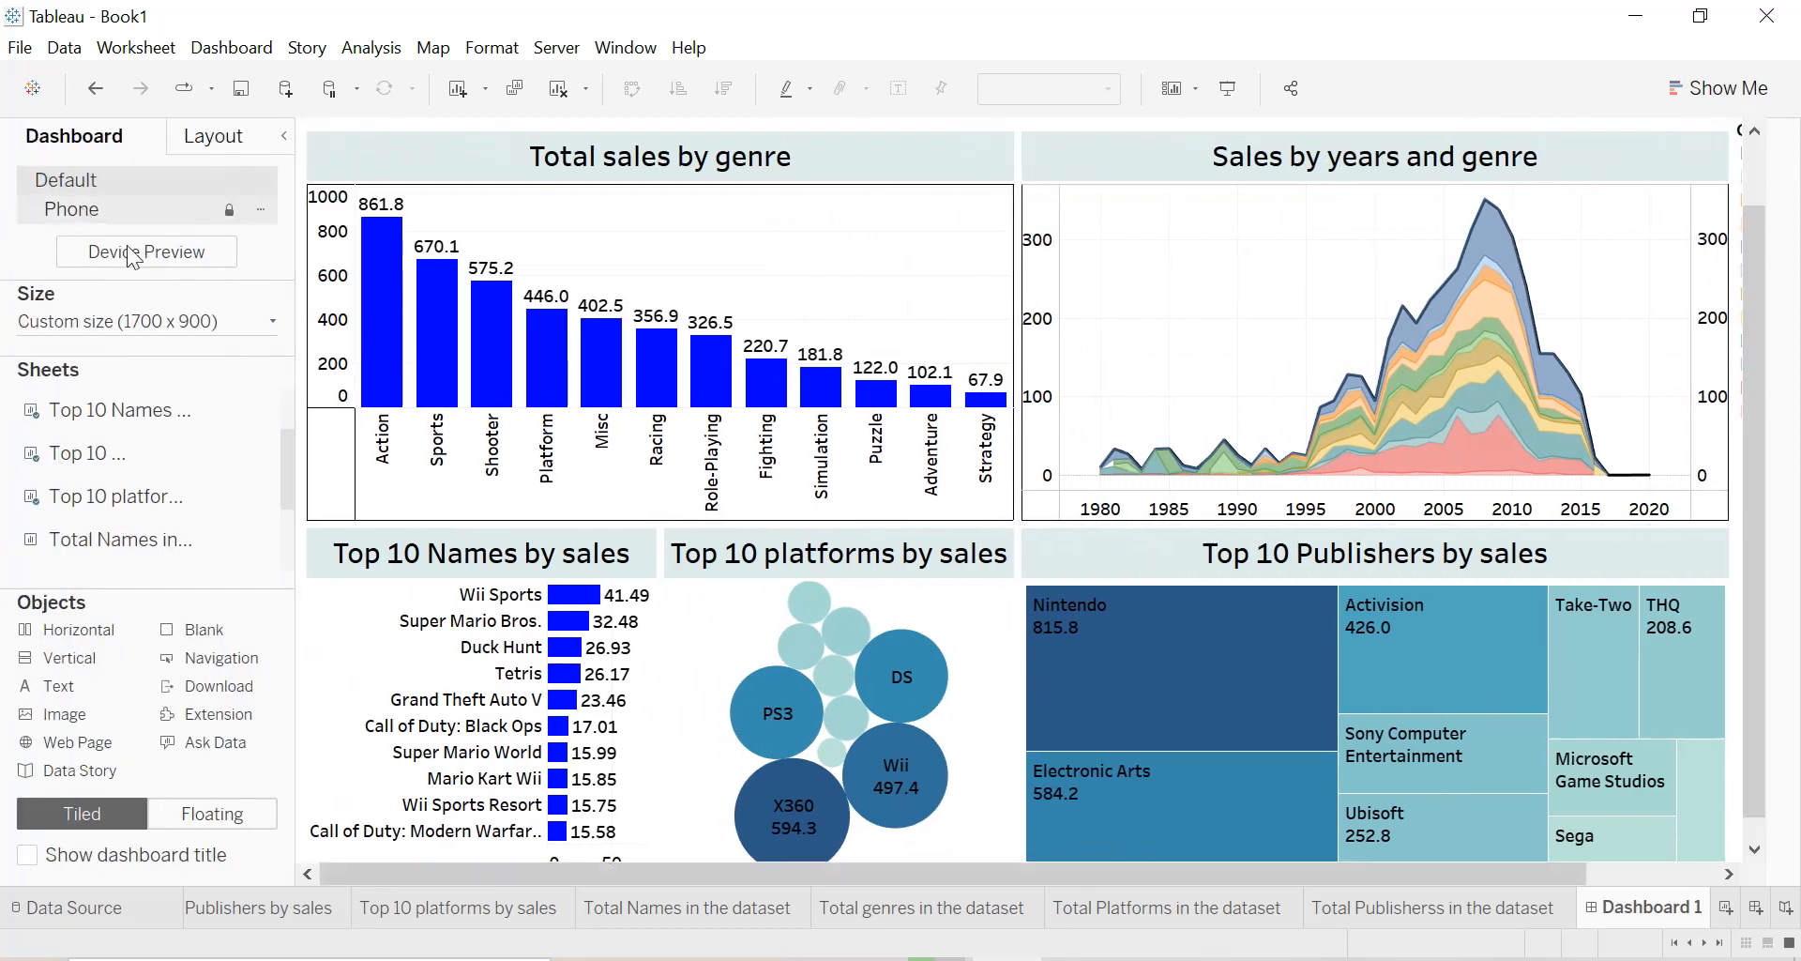
{"action": "left_click", "coordinate": [268, 322]}
{"action": "left_click", "coordinate": [268, 470]}
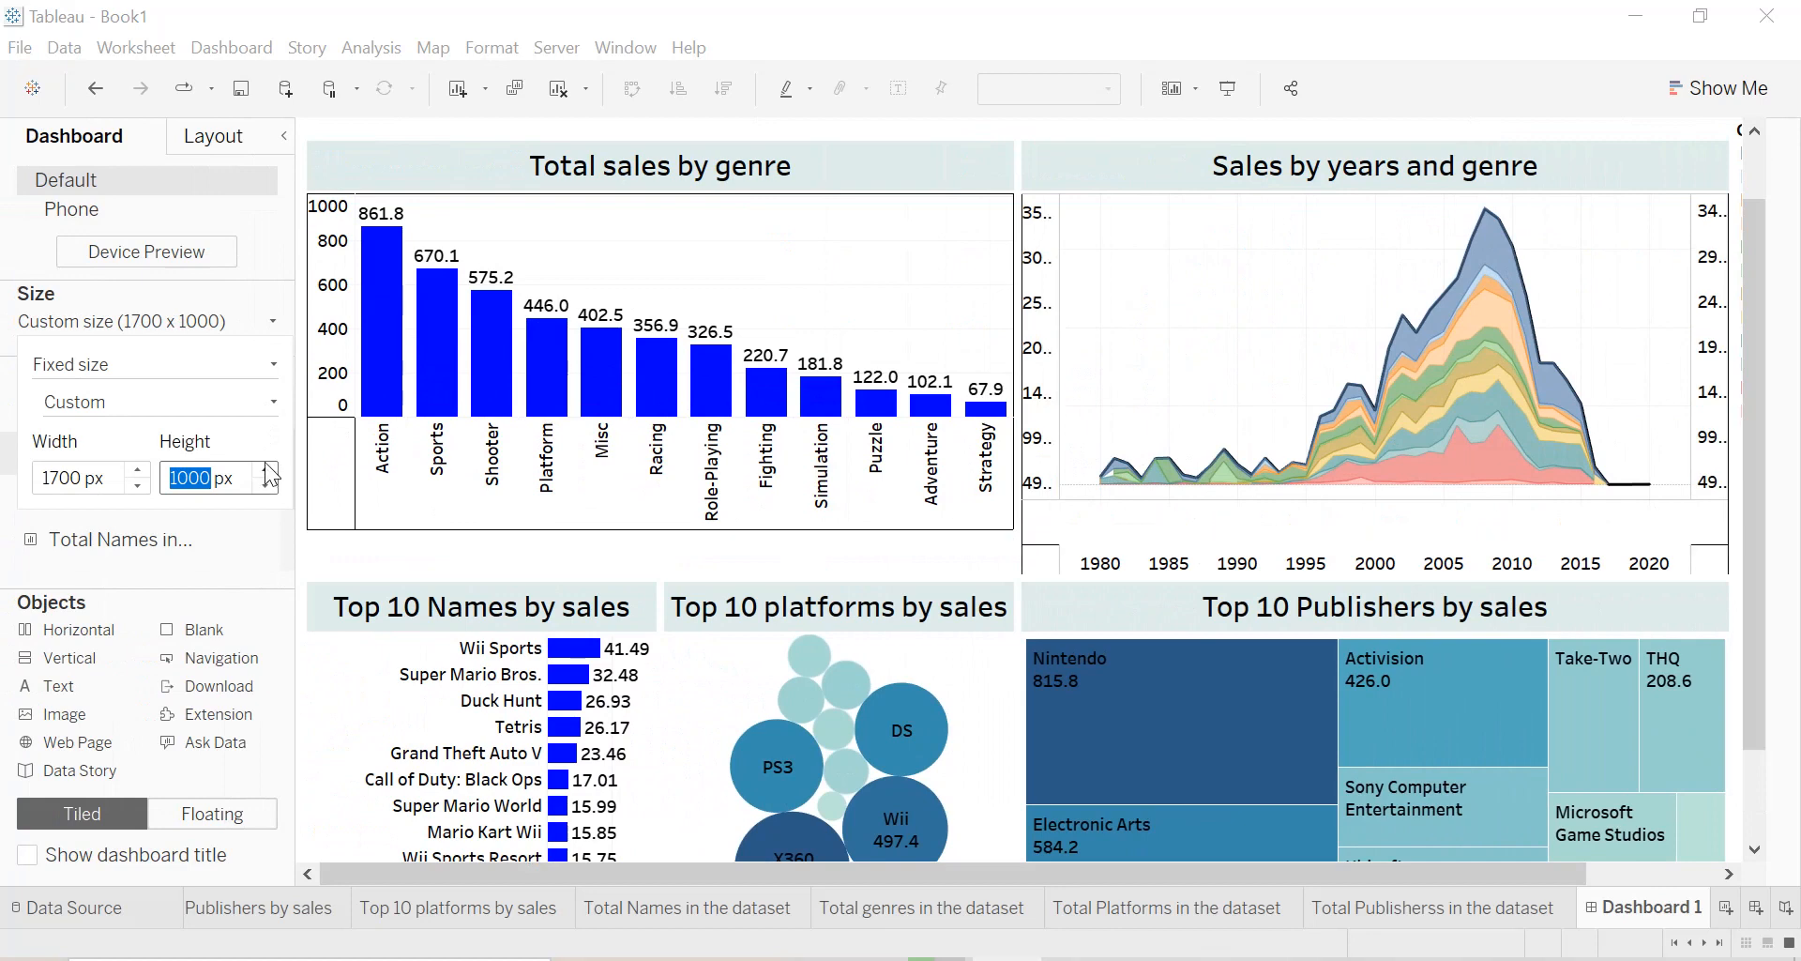
{"action": "left_click", "coordinate": [282, 134]}
{"action": "left_click", "coordinate": [281, 136]}
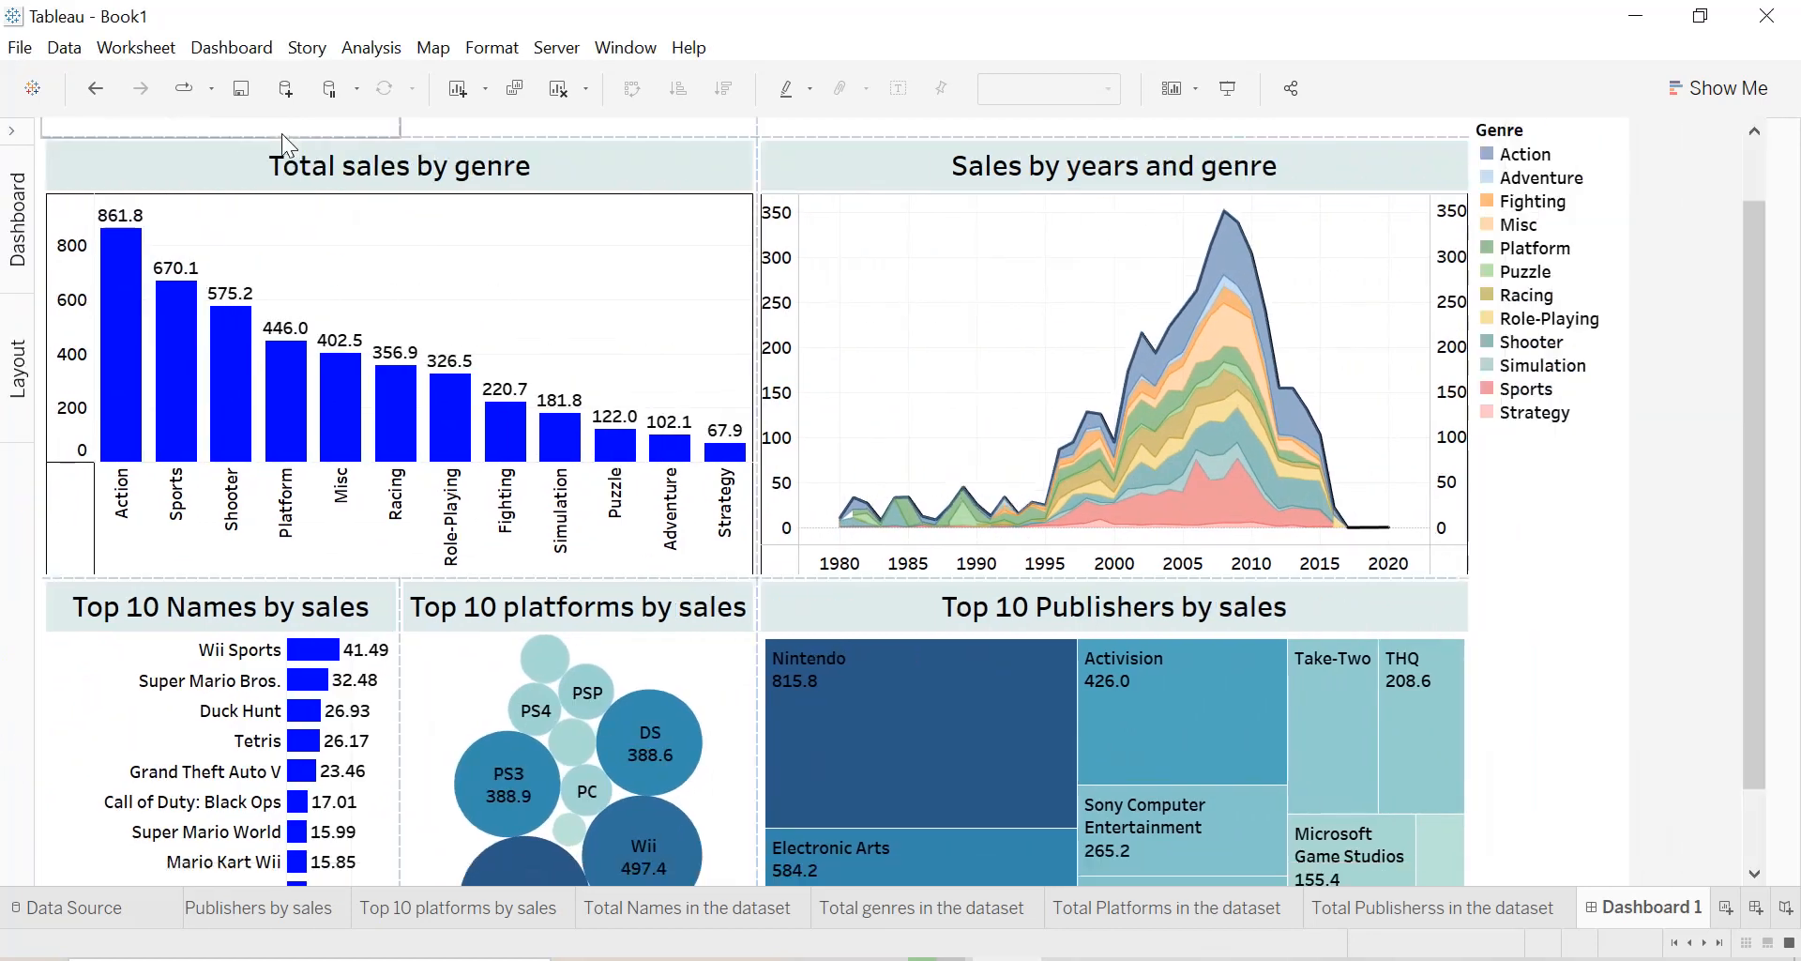
Even out the widths of the Zone sales, Start date and End date parameters across the row above the charts.
{"action": "left_click_drag", "start_coordinate": [1745, 490], "coordinate": [1754, 363]}
{"action": "left_click_drag", "start_coordinate": [401, 187], "coordinate": [508, 184]}
{"action": "left_click_drag", "start_coordinate": [756, 181], "coordinate": [762, 178]}
{"action": "left_click_drag", "start_coordinate": [903, 178], "coordinate": [979, 178]}
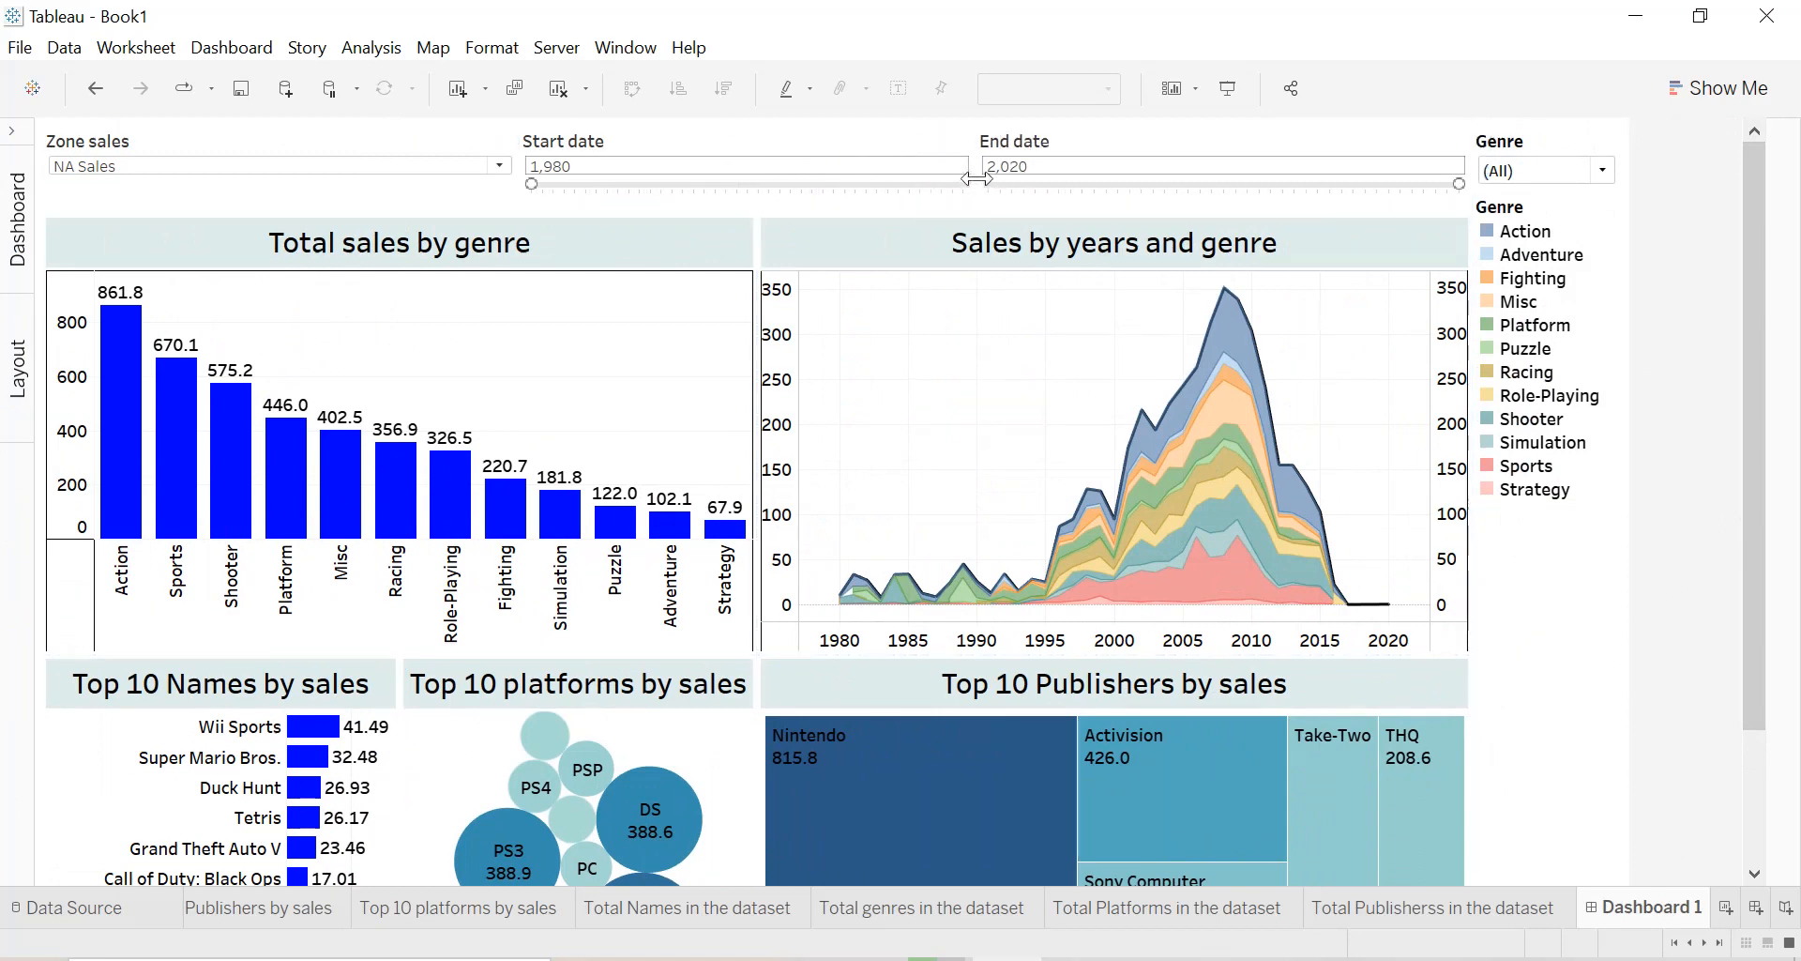
Make the Genre filter floating and place it just below the Genre colour legend.
{"action": "left_click", "coordinate": [1542, 146]}
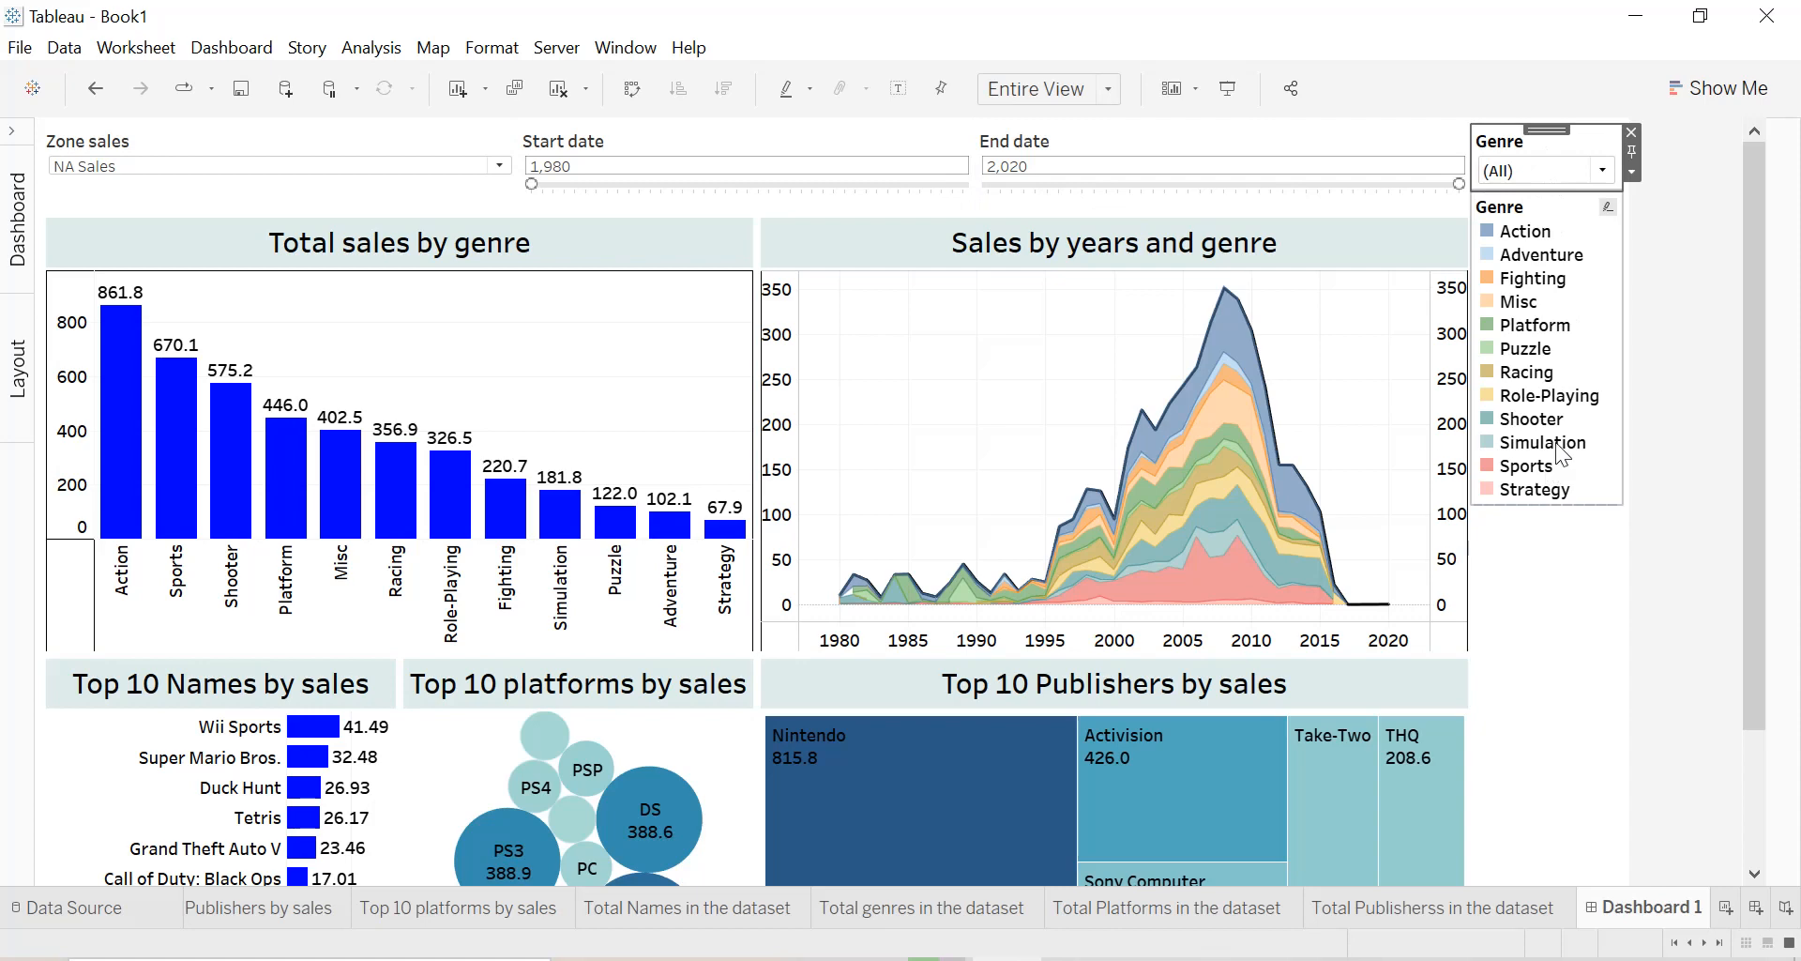
{"action": "left_click", "coordinate": [1633, 172]}
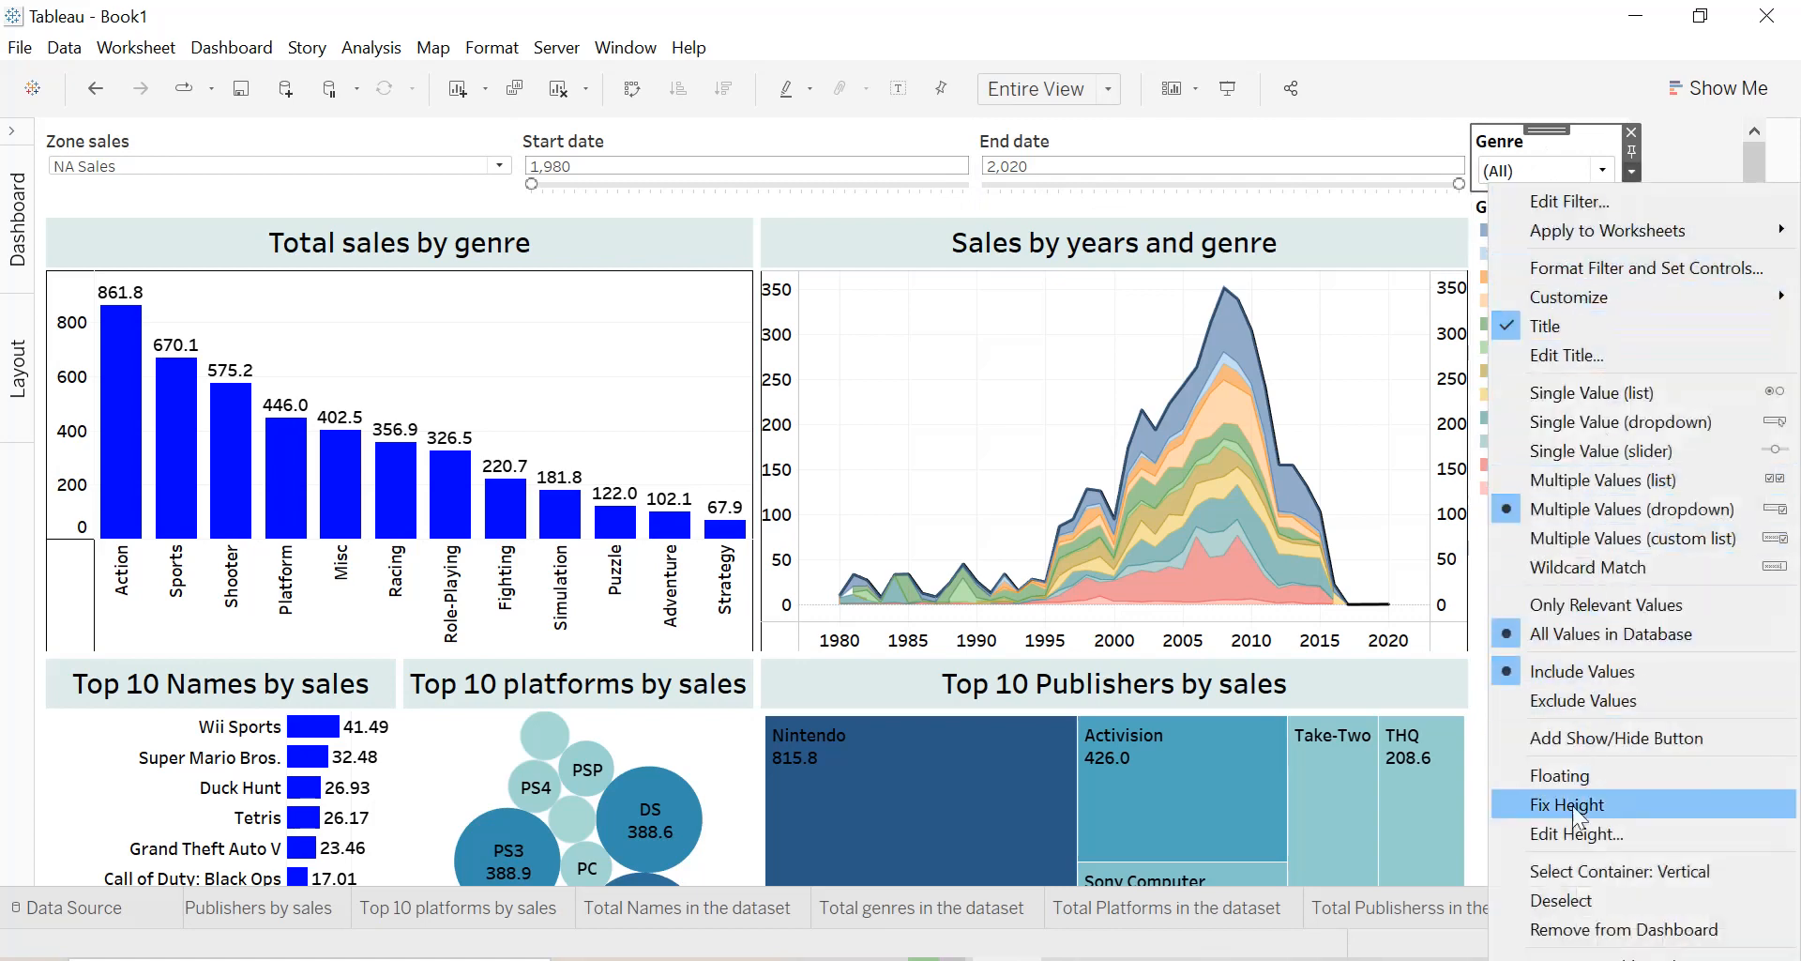
{"action": "left_click", "coordinate": [1575, 775]}
{"action": "left_click_drag", "start_coordinate": [1585, 150], "coordinate": [1552, 459]}
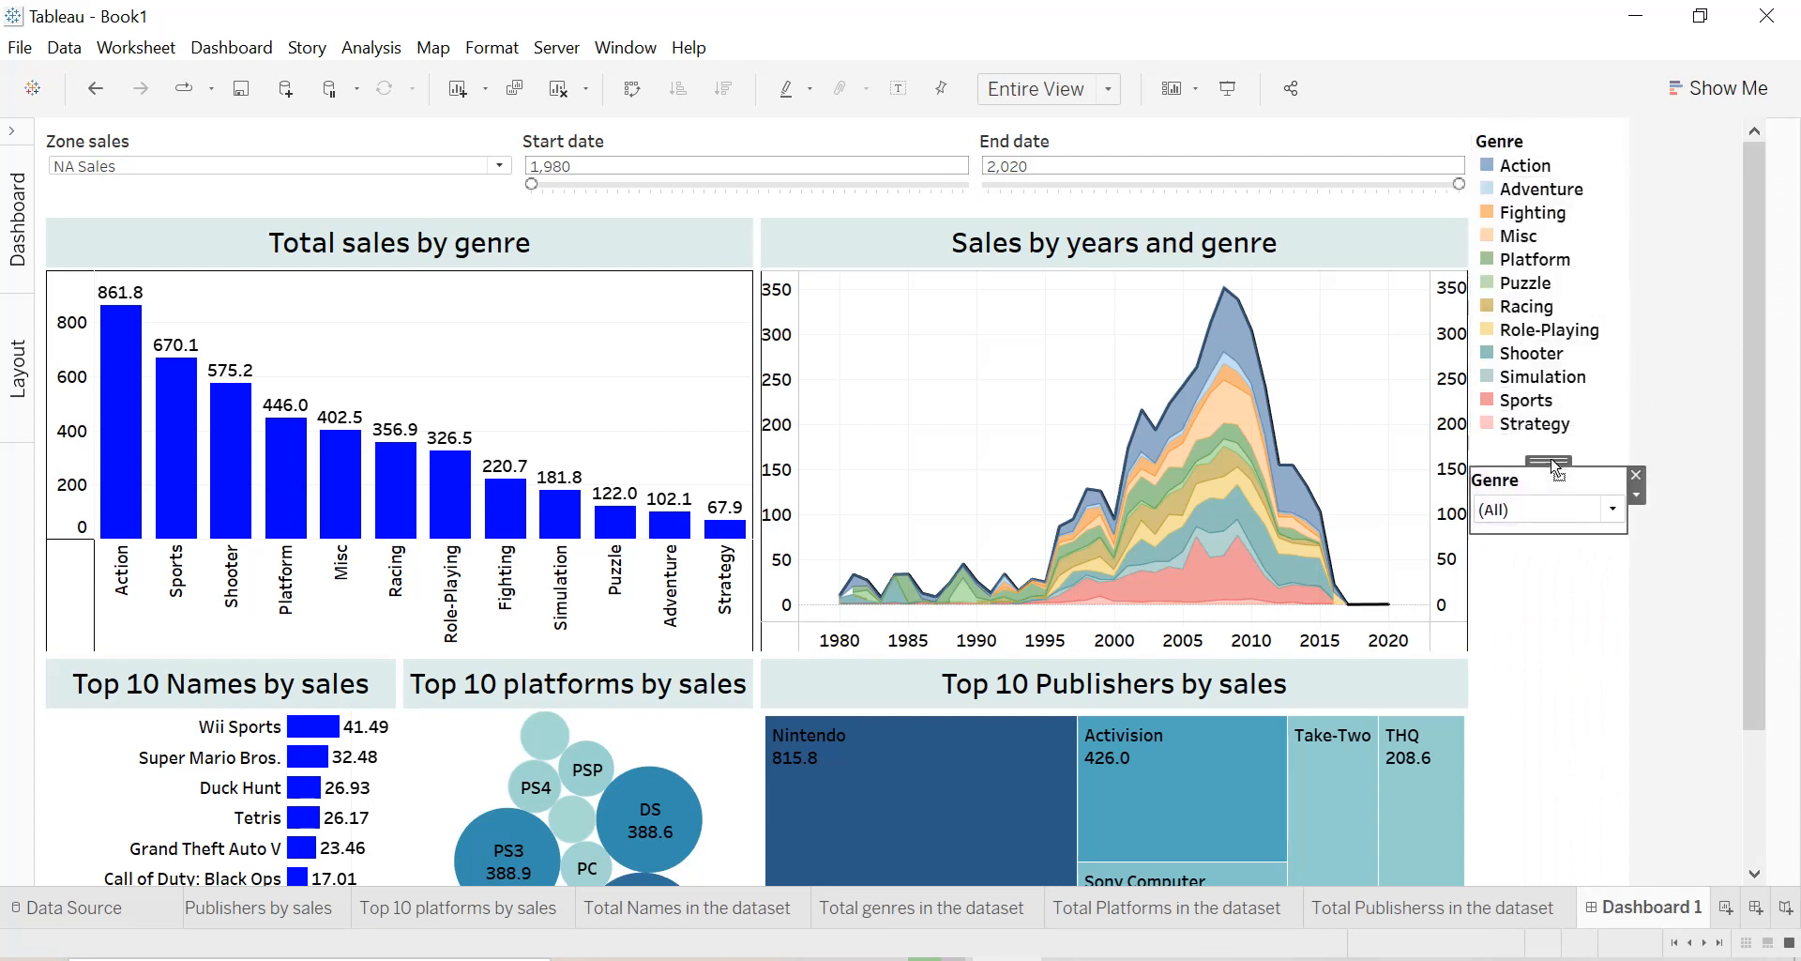
{"action": "left_click", "coordinate": [1675, 458]}
Slightly reduce the height of the parameter row above the Total sales by genre chart.
{"action": "left_click", "coordinate": [385, 127]}
{"action": "left_click", "coordinate": [384, 127]}
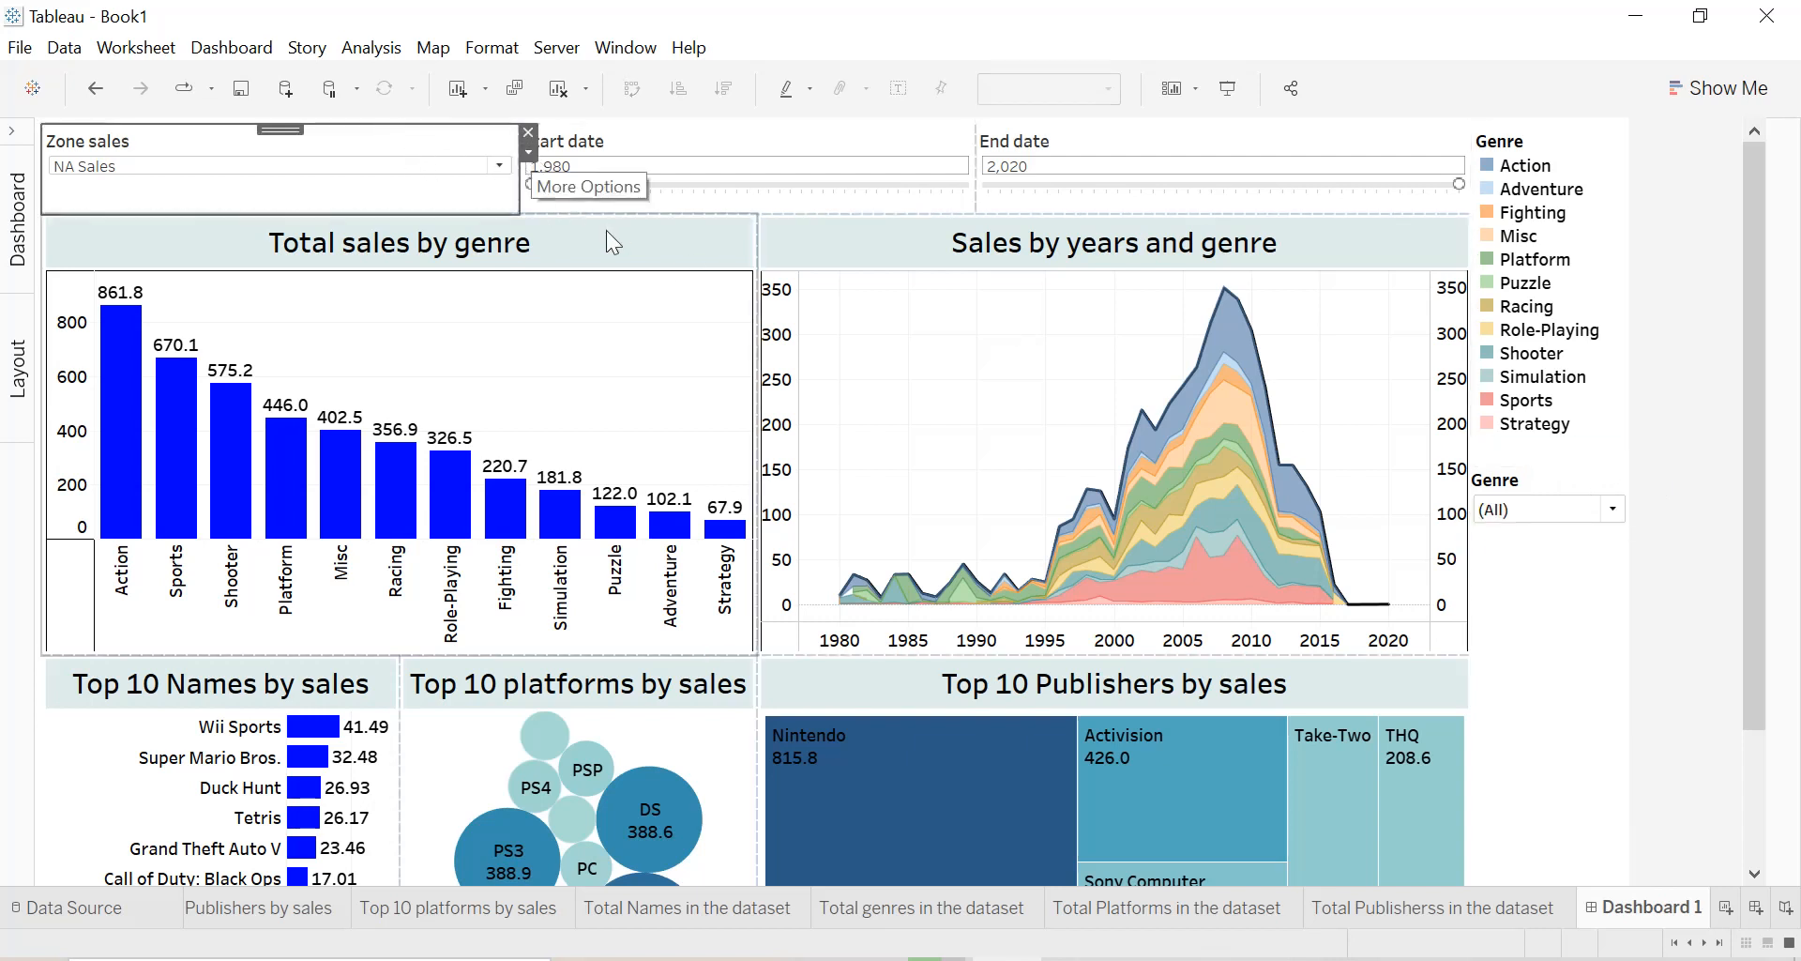
{"action": "left_click_drag", "start_coordinate": [612, 212], "coordinate": [616, 205]}
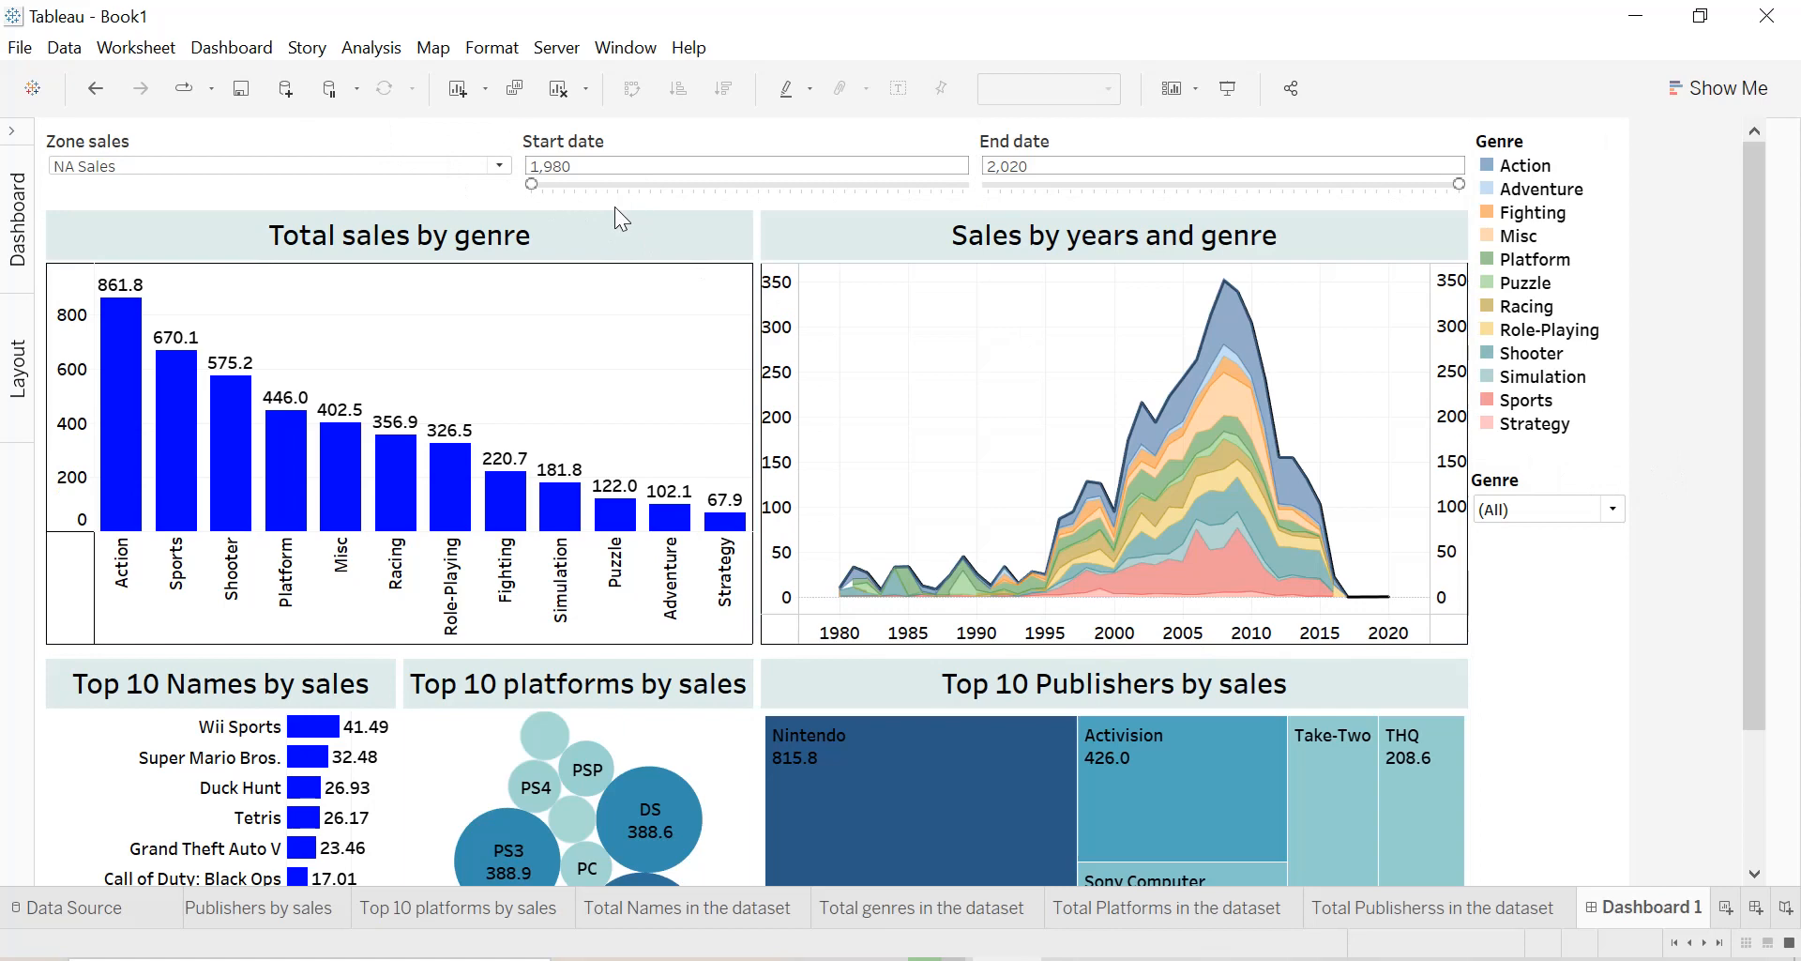
Center the titles of the dashboard's parameter controls.
{"action": "left_click", "coordinate": [458, 145]}
{"action": "left_click", "coordinate": [528, 152]}
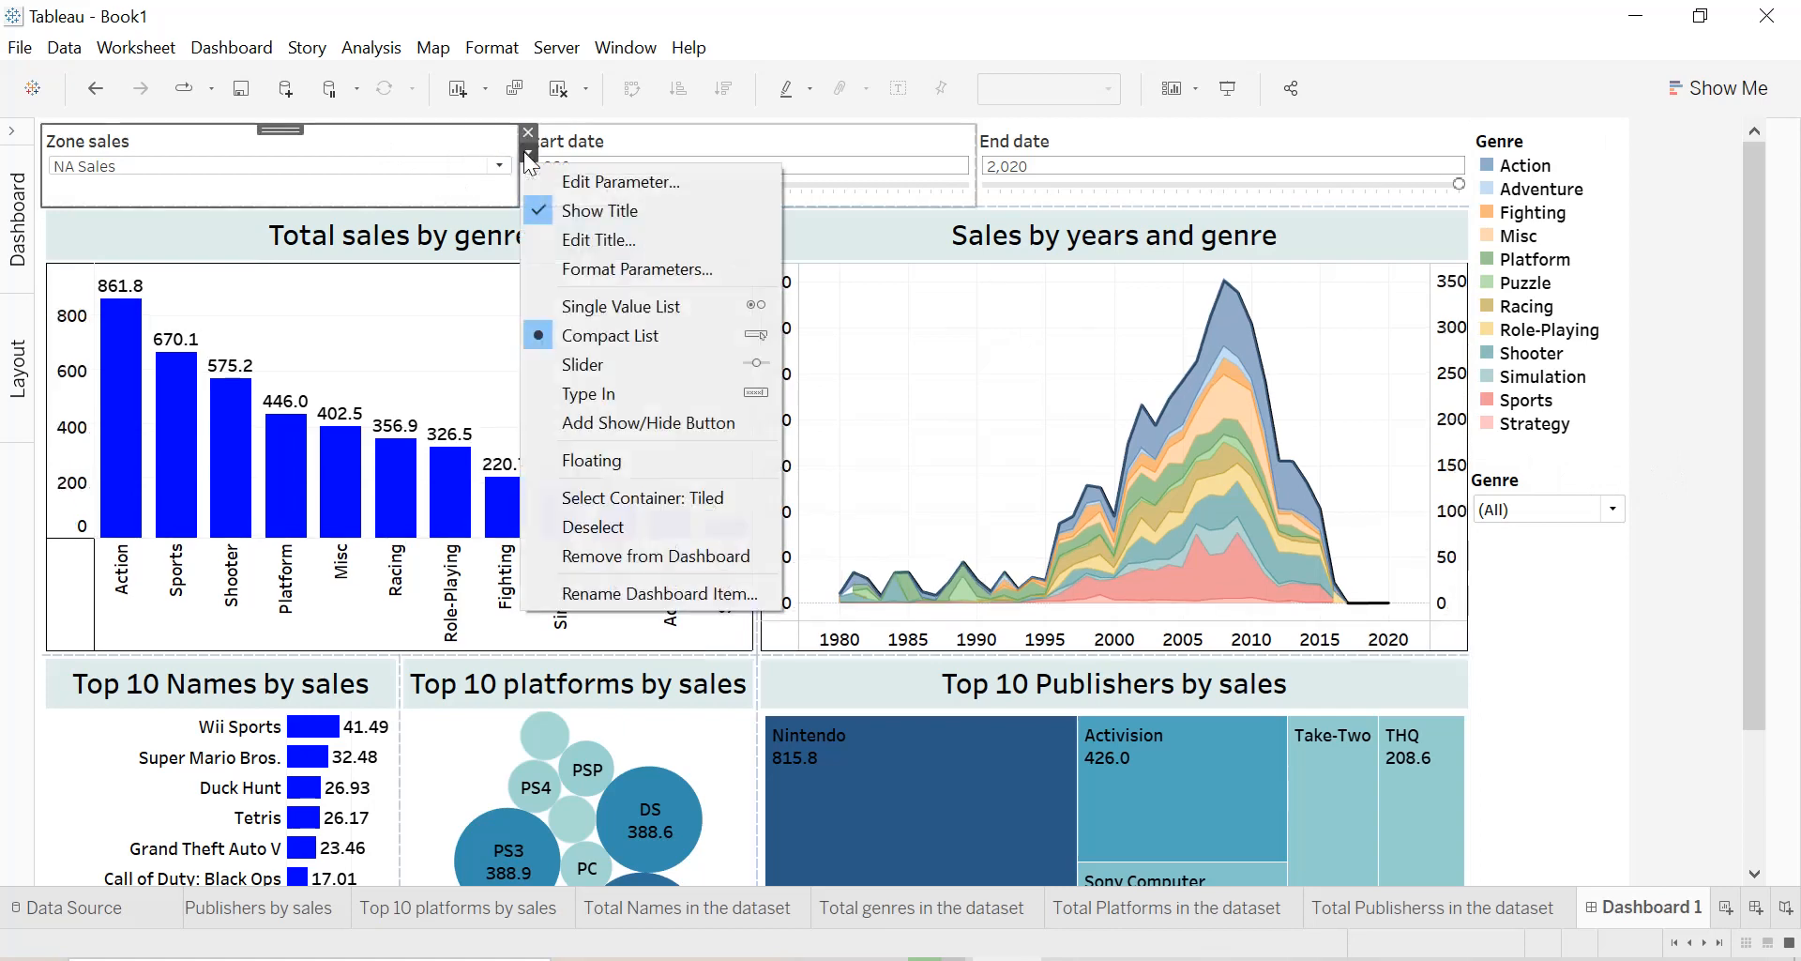
{"action": "left_click", "coordinate": [601, 269]}
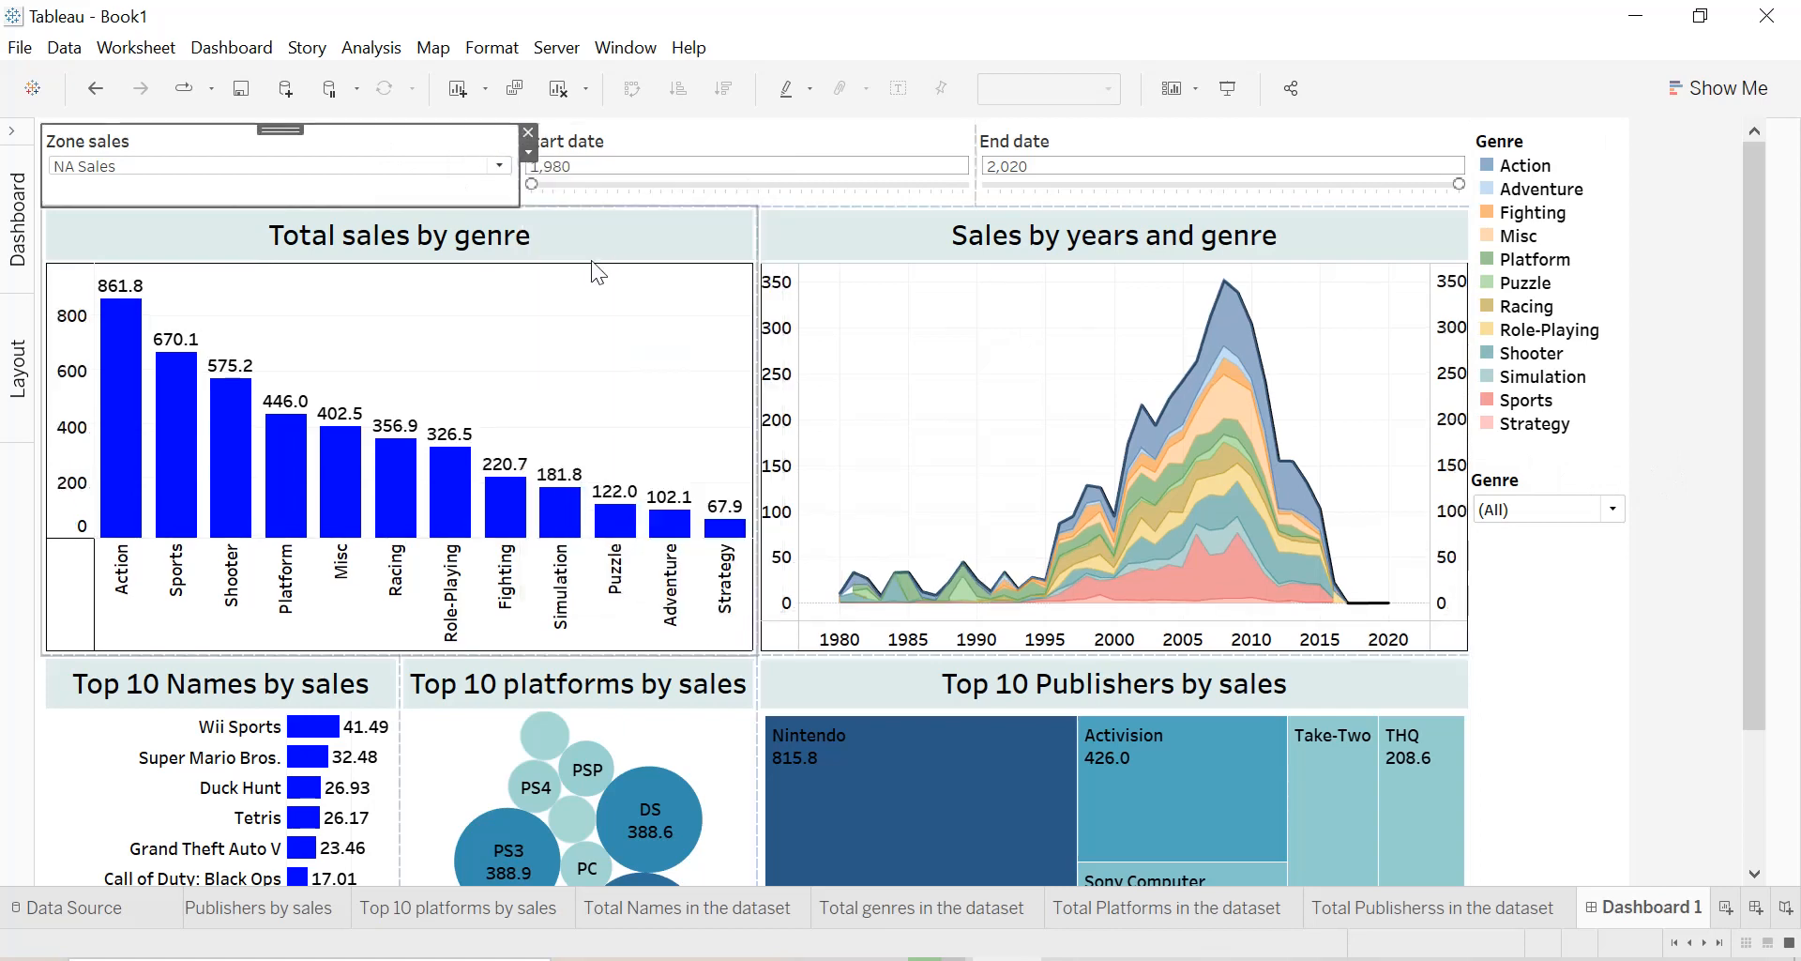
{"action": "left_click", "coordinate": [182, 266]}
{"action": "left_click", "coordinate": [181, 323]}
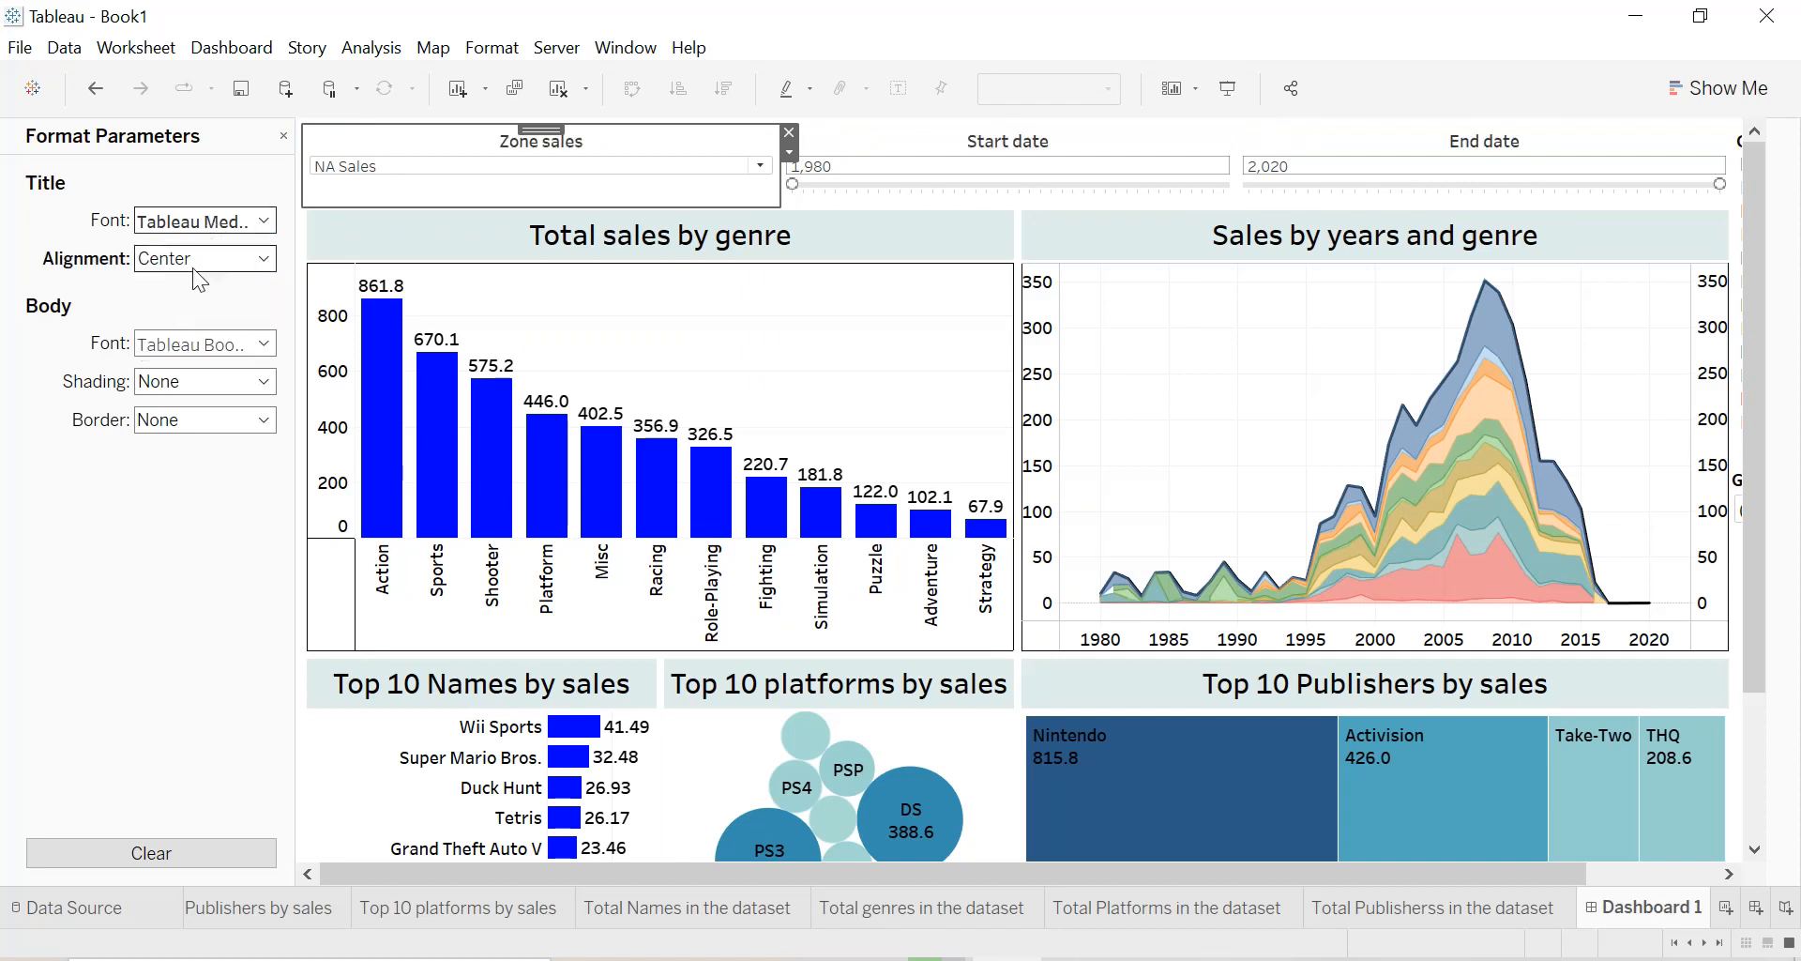
Apply light beige body shading to the parameter controls and return to the full dashboard view.
{"action": "left_click", "coordinate": [201, 380]}
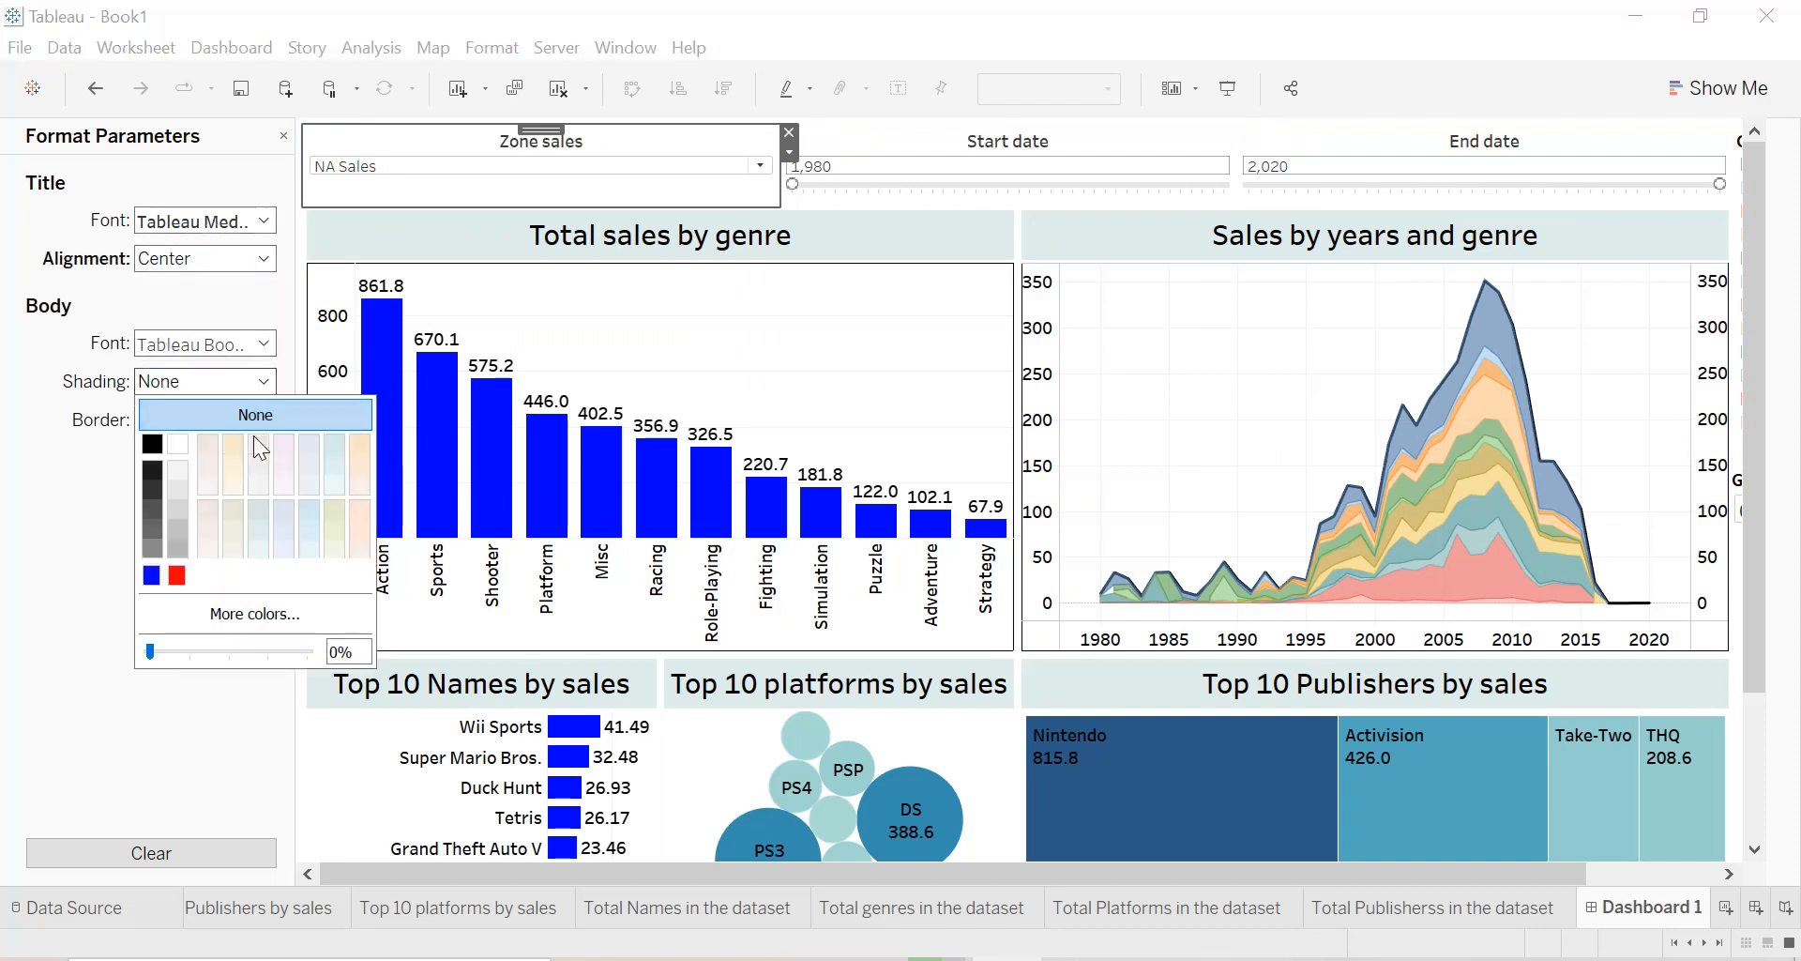
{"action": "left_click", "coordinate": [210, 446]}
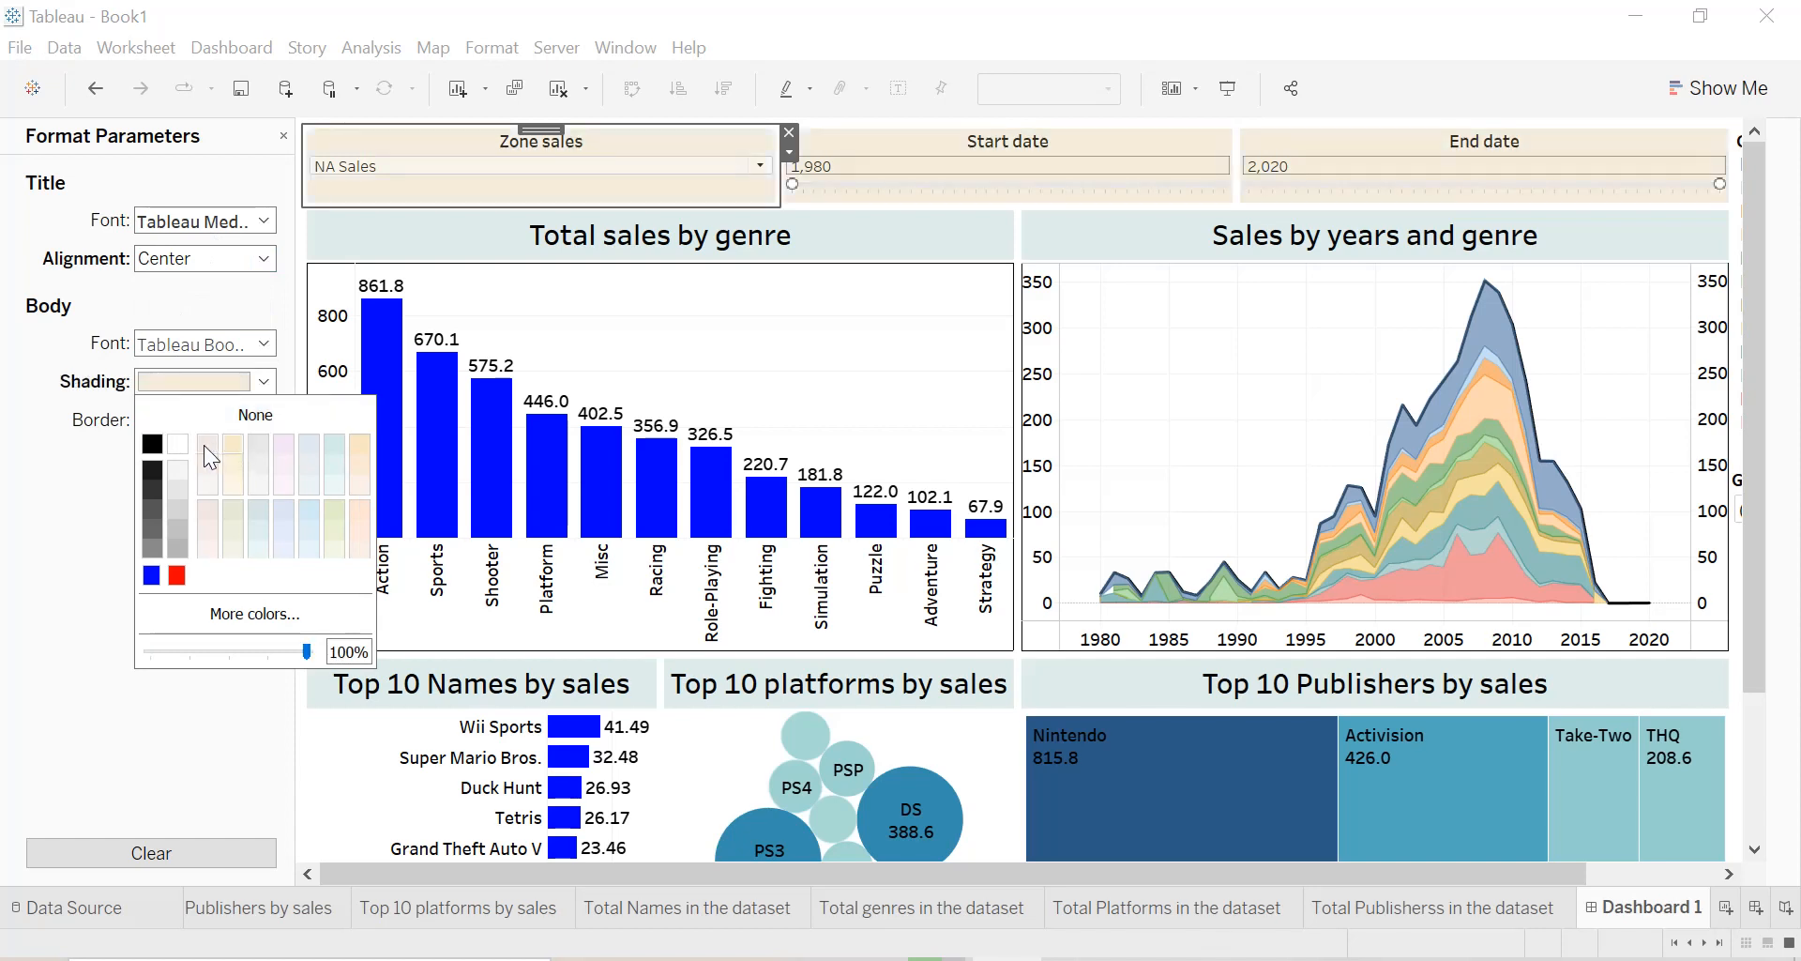
{"action": "left_click", "coordinate": [8, 562]}
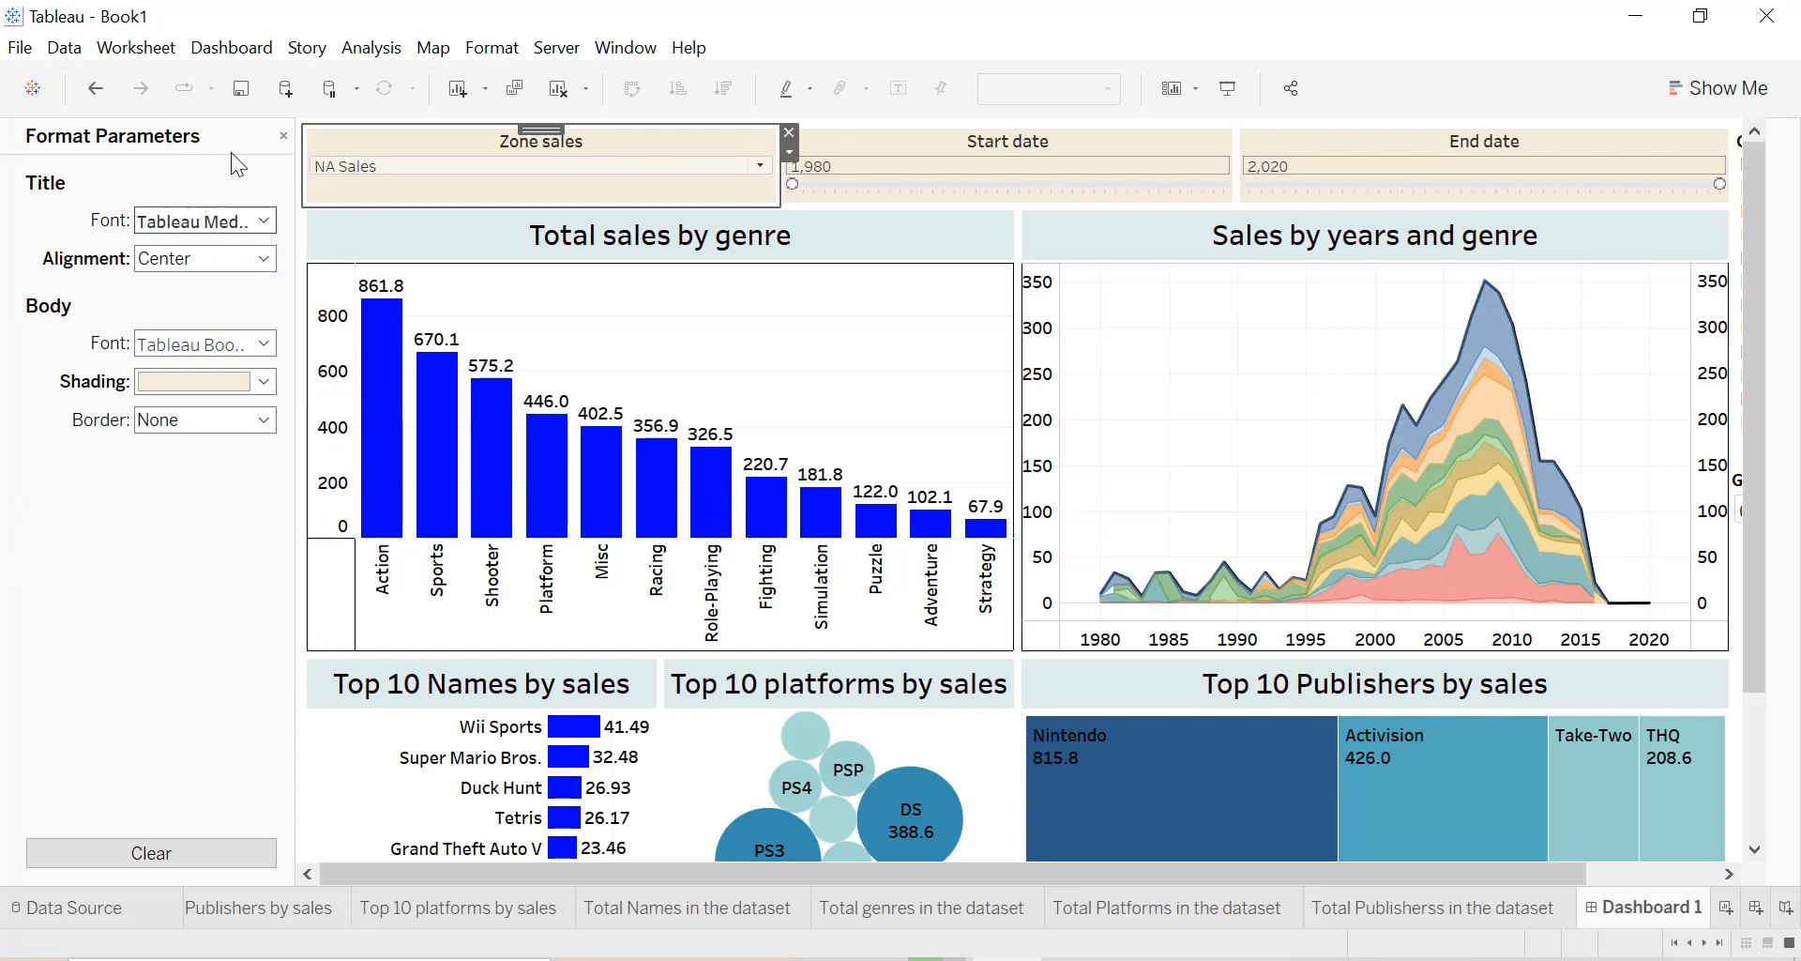
{"action": "left_click_drag", "start_coordinate": [289, 135], "coordinate": [284, 137]}
{"action": "left_click", "coordinate": [275, 136]}
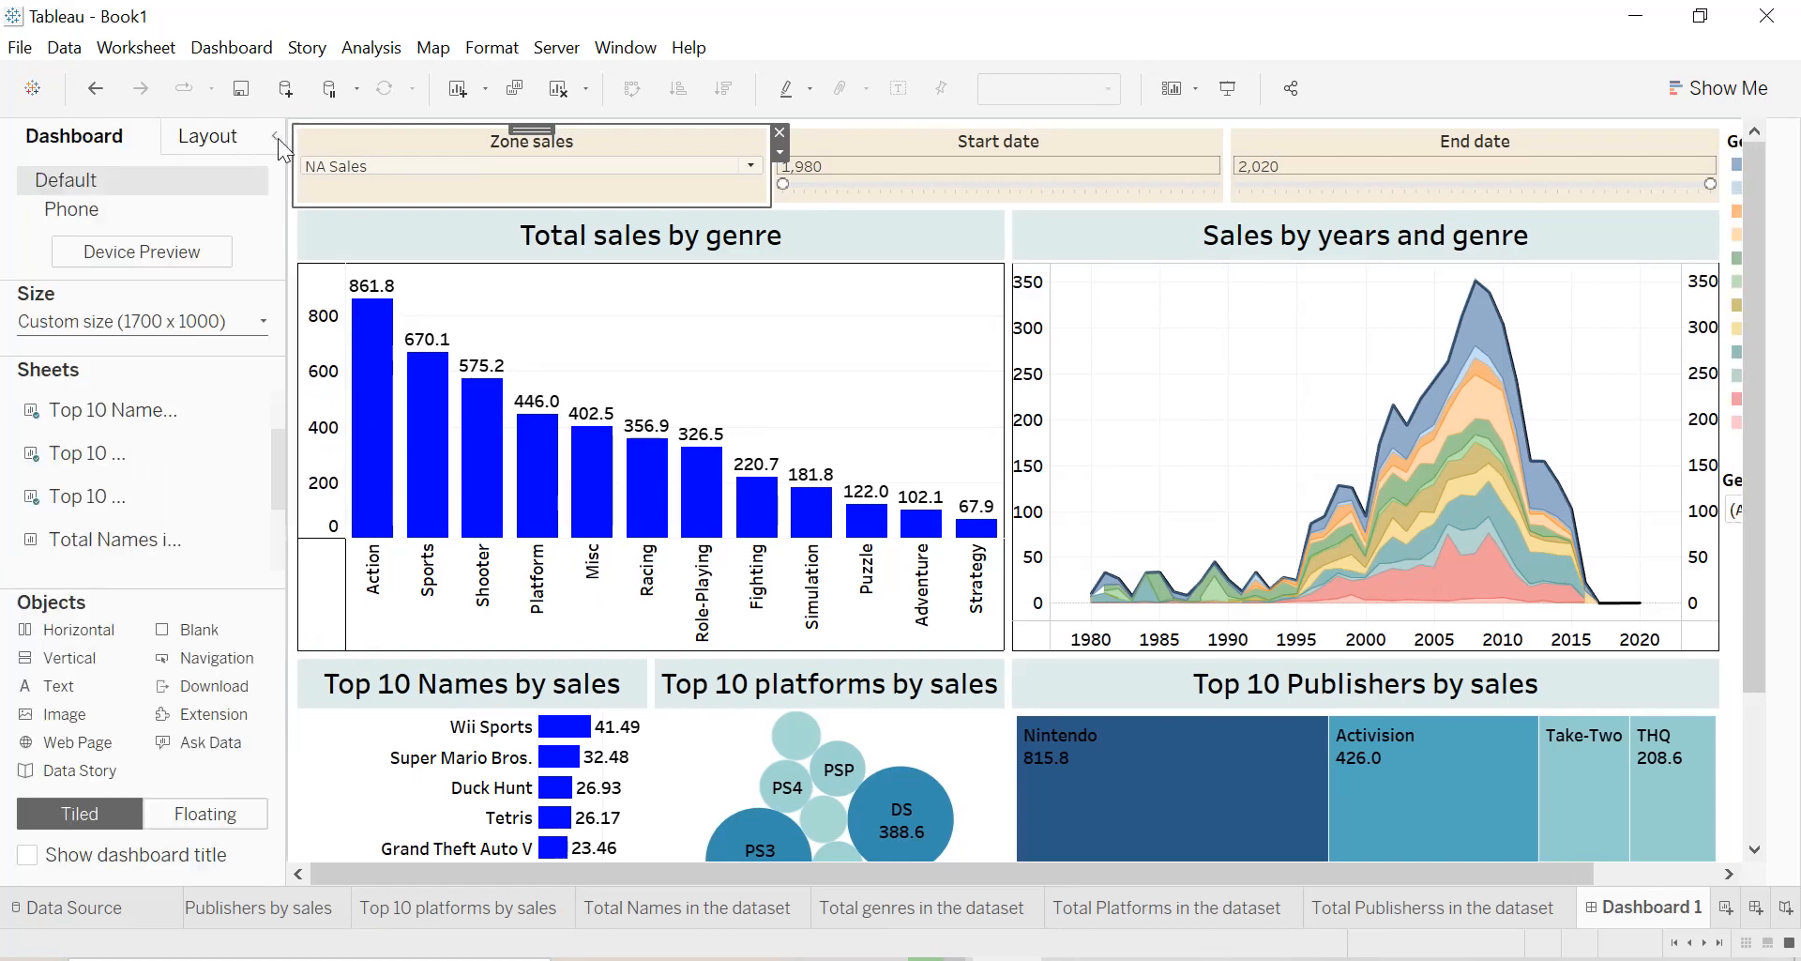
{"action": "left_click", "coordinate": [277, 138]}
{"action": "left_click", "coordinate": [1679, 416]}
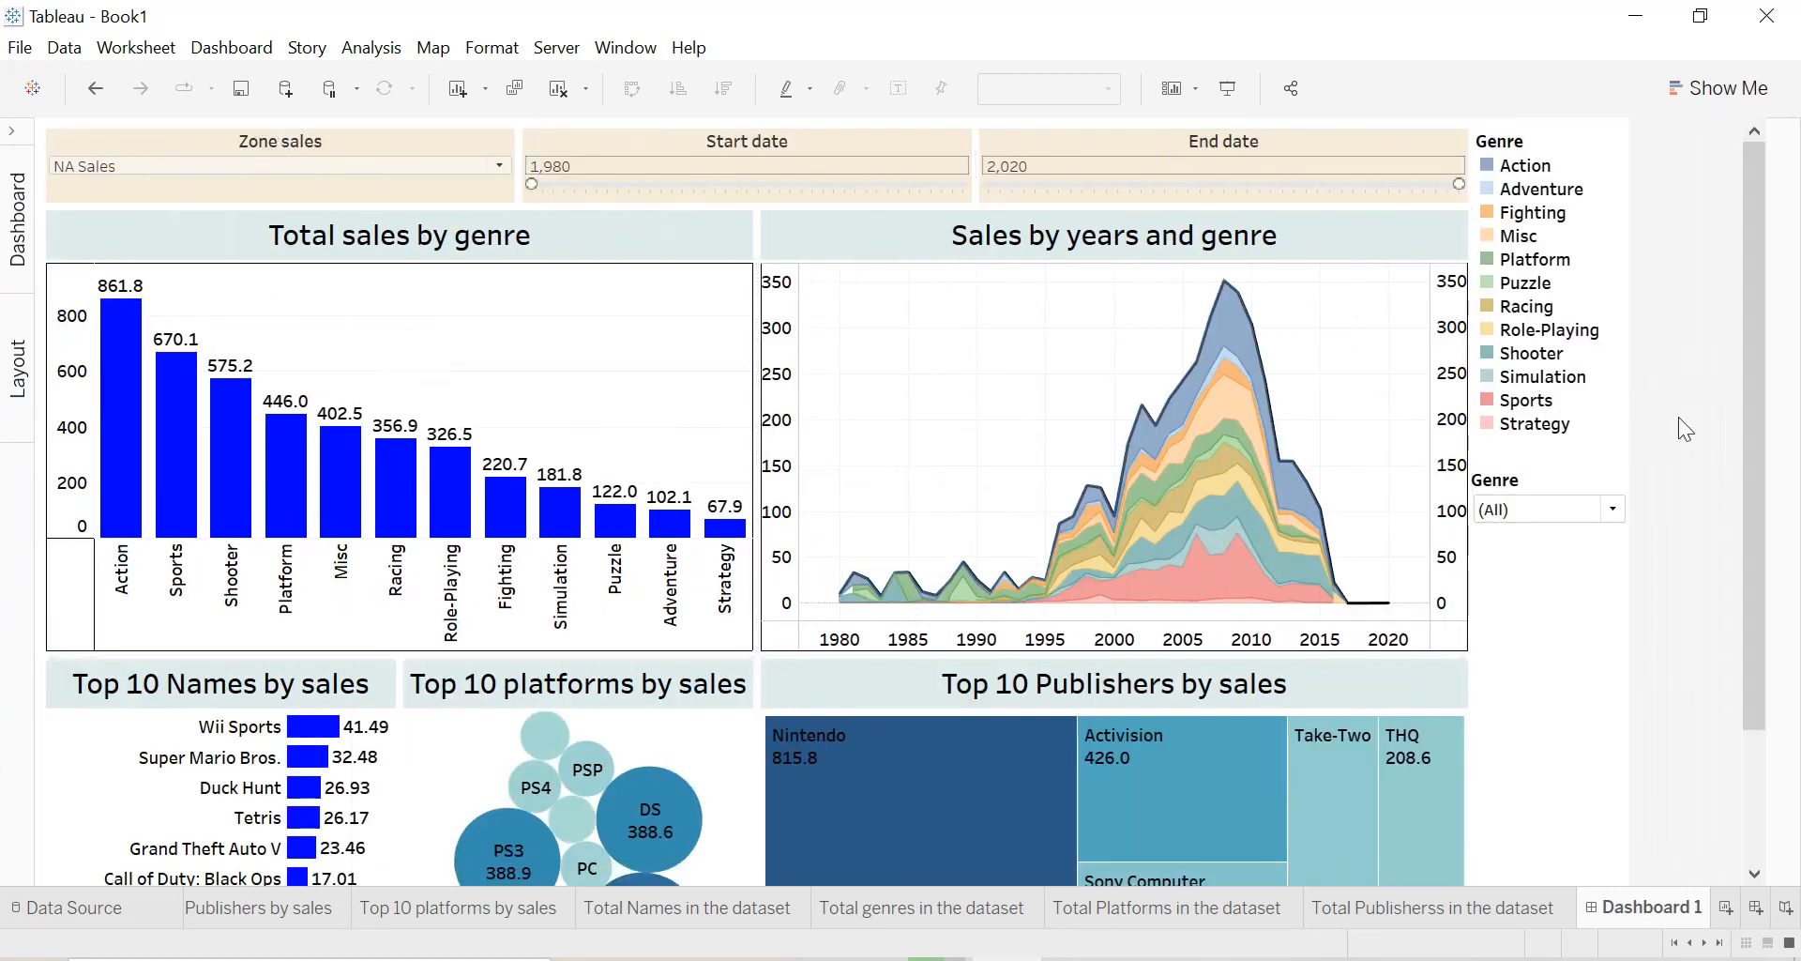
Format the Genre colour legend with a centered title and a thin solid black border.
{"action": "left_click", "coordinate": [1578, 143]}
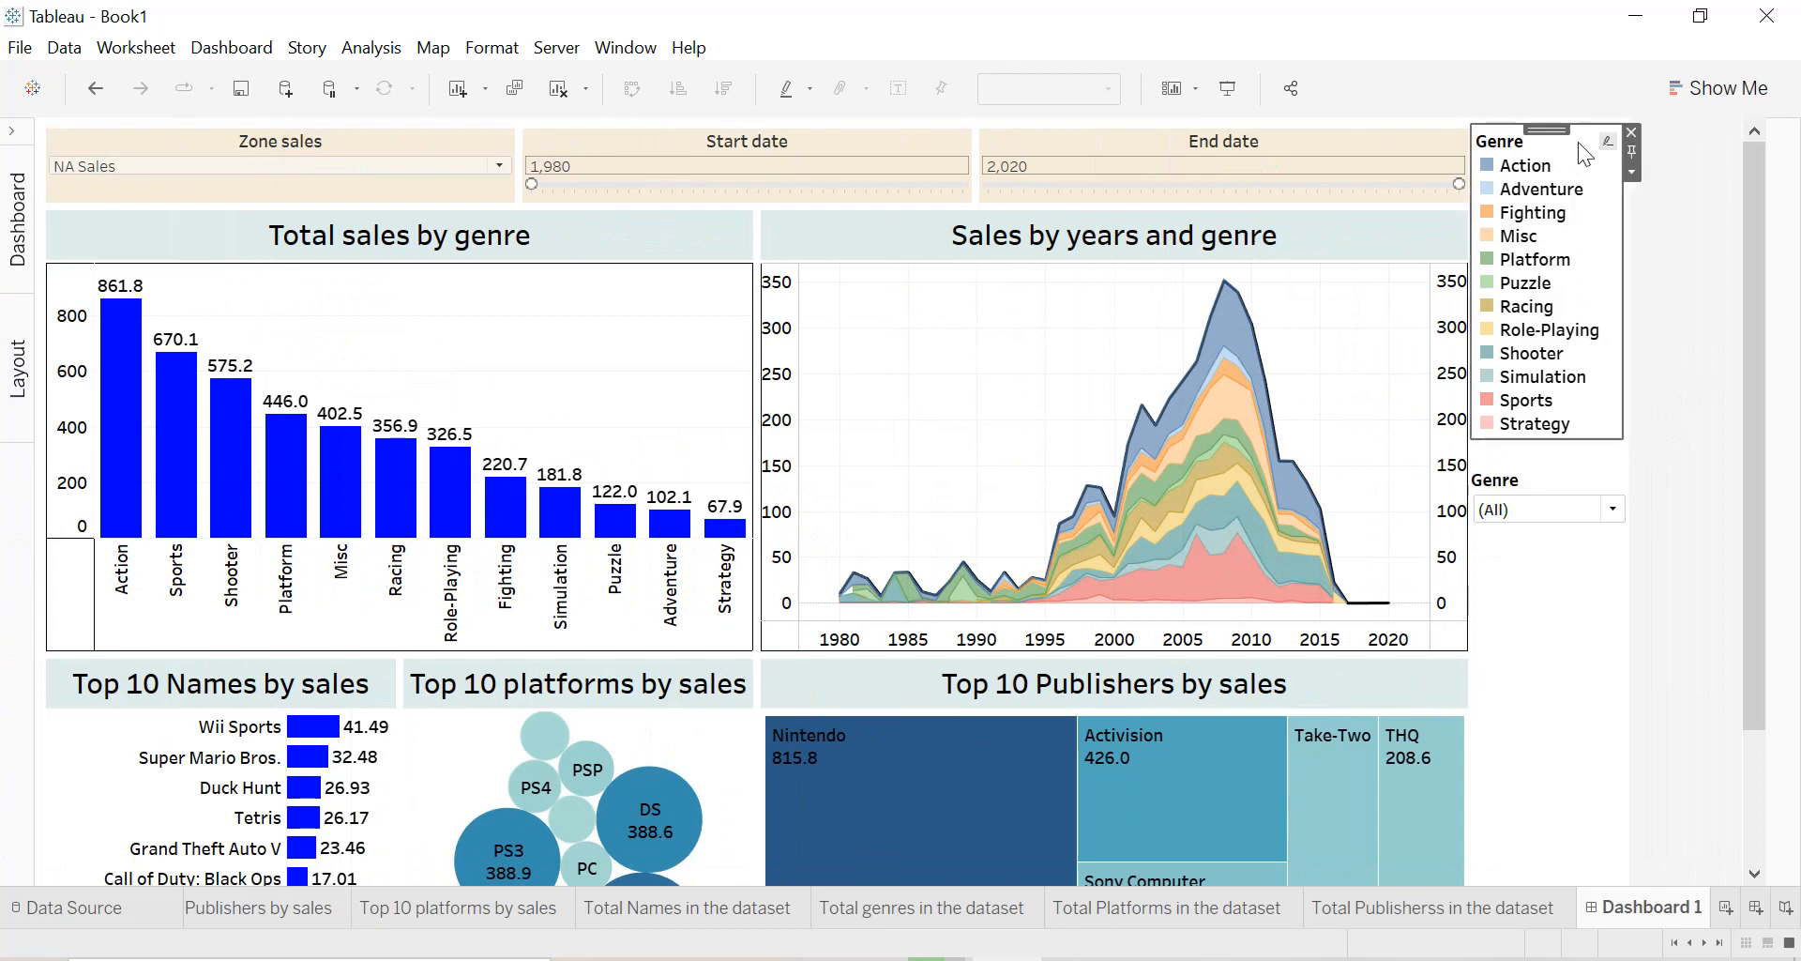
{"action": "left_click", "coordinate": [1631, 172]}
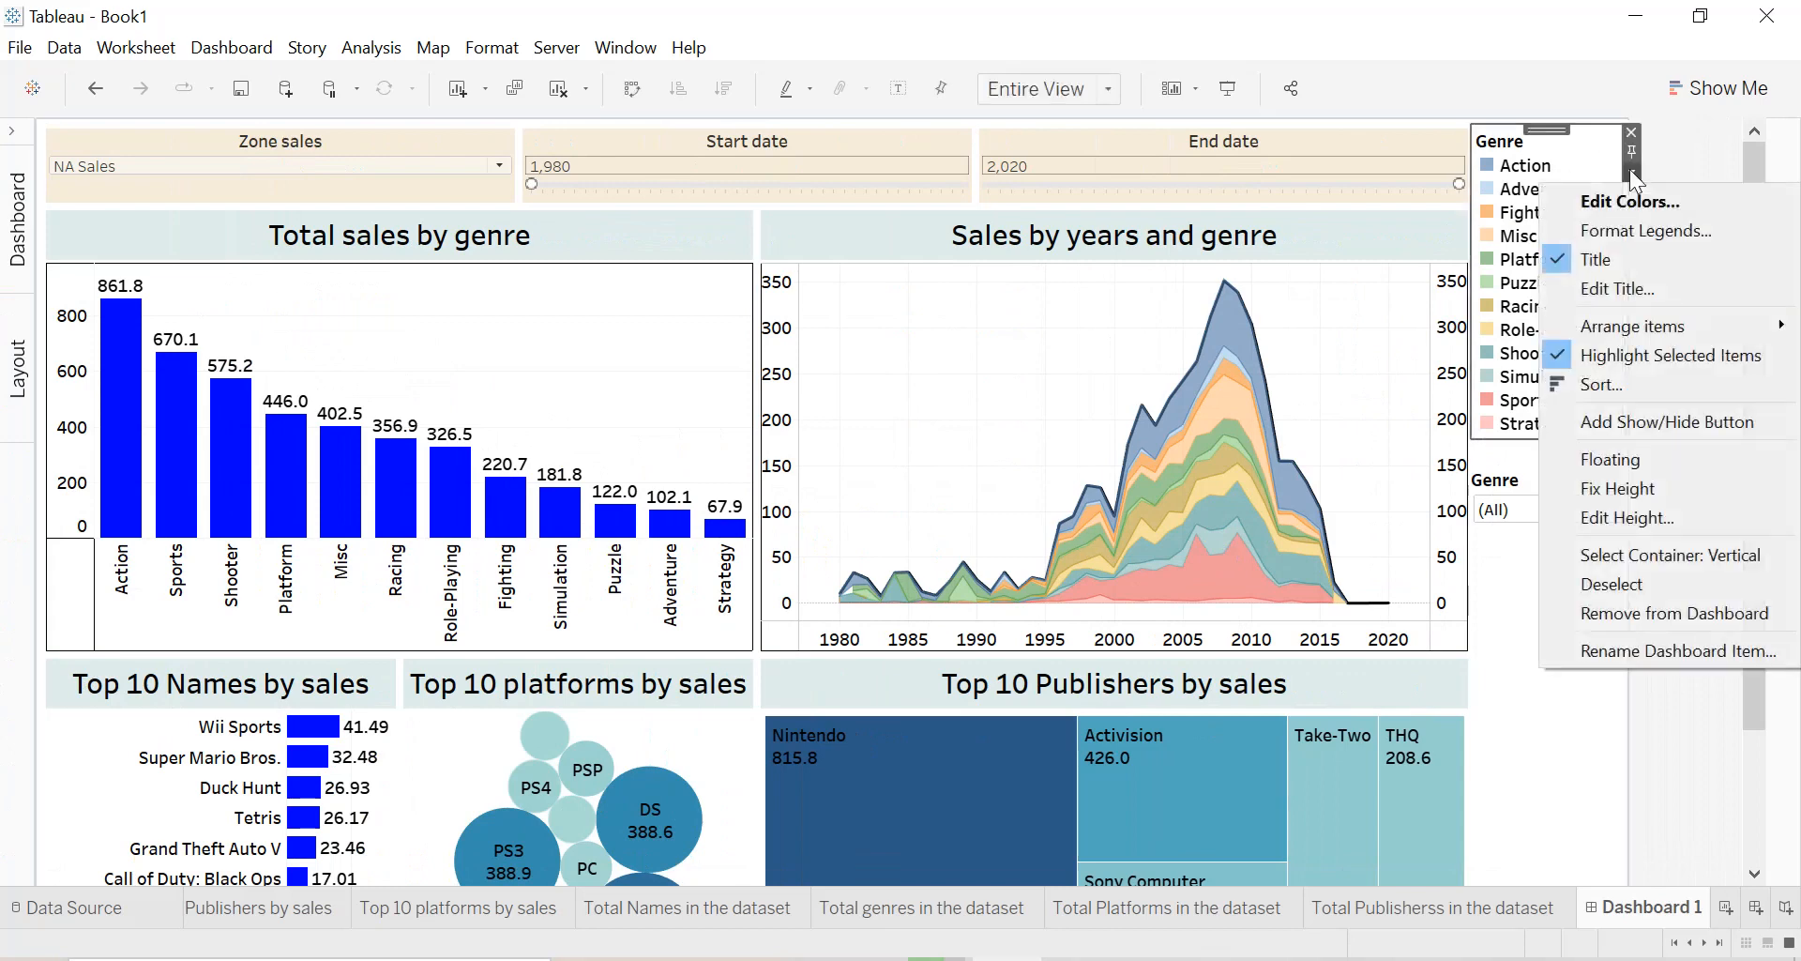
{"action": "left_click", "coordinate": [1626, 233]}
{"action": "left_click", "coordinate": [197, 258]}
{"action": "left_click", "coordinate": [162, 325]}
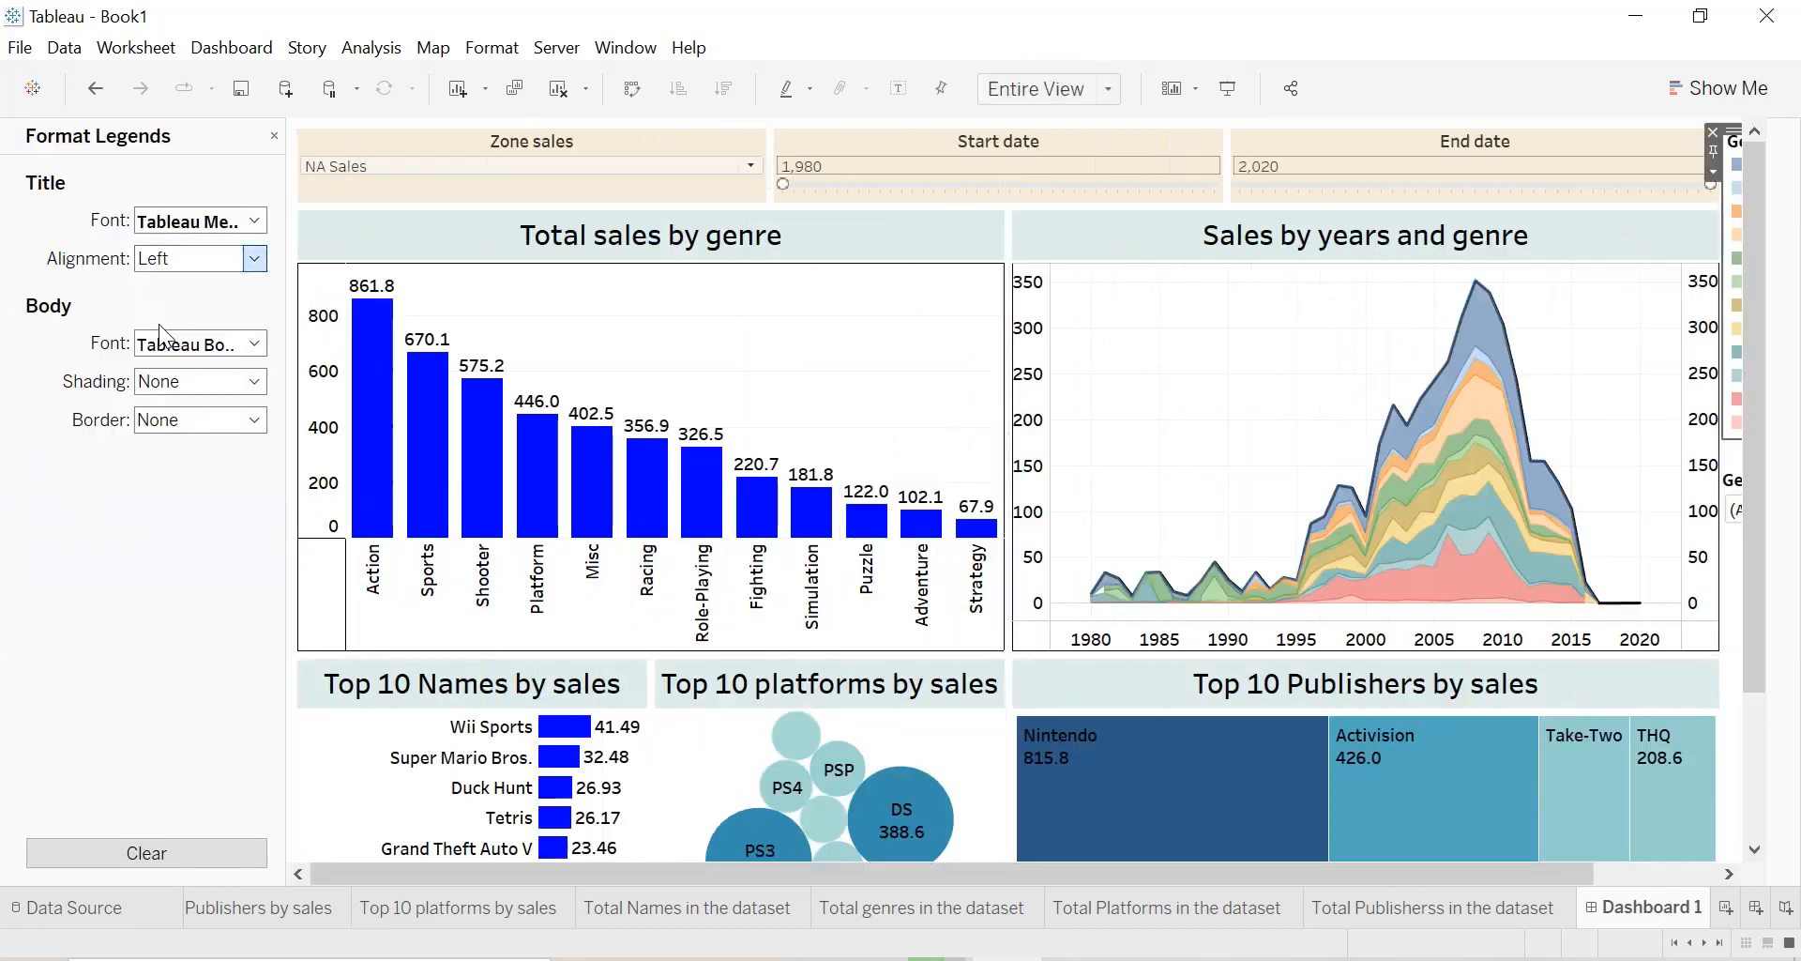
{"action": "left_click", "coordinate": [159, 419]}
{"action": "left_click", "coordinate": [152, 578]}
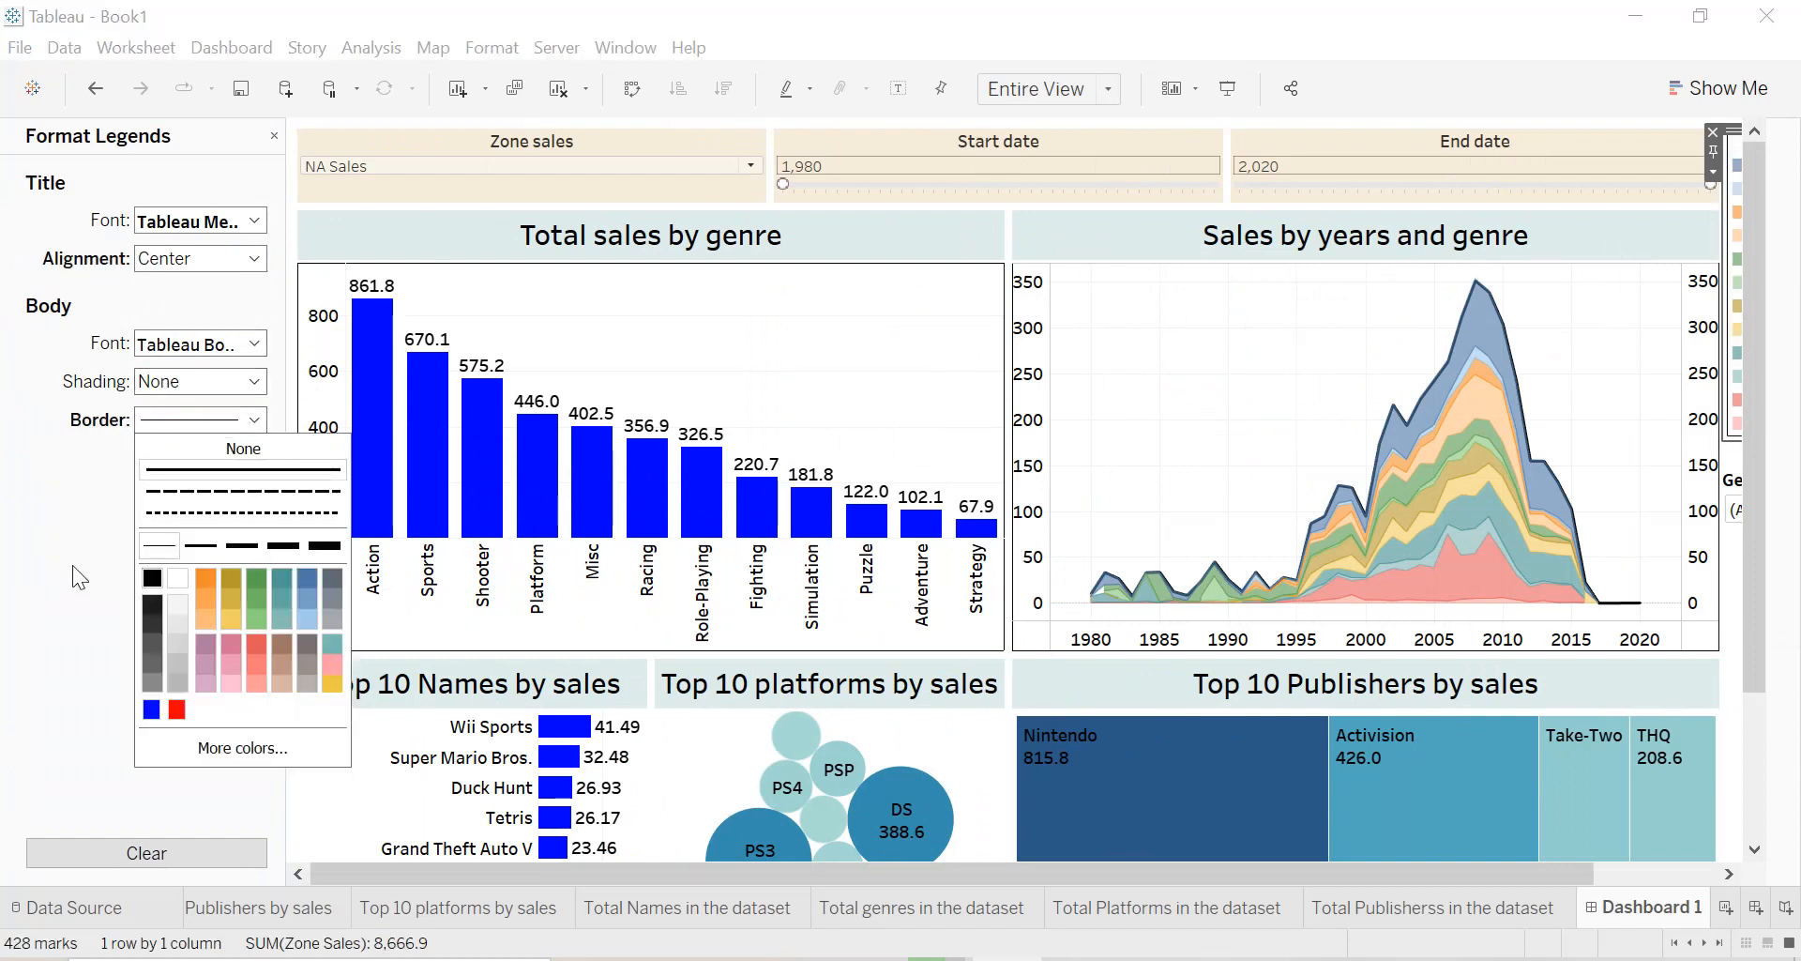
{"action": "left_click", "coordinate": [276, 135]}
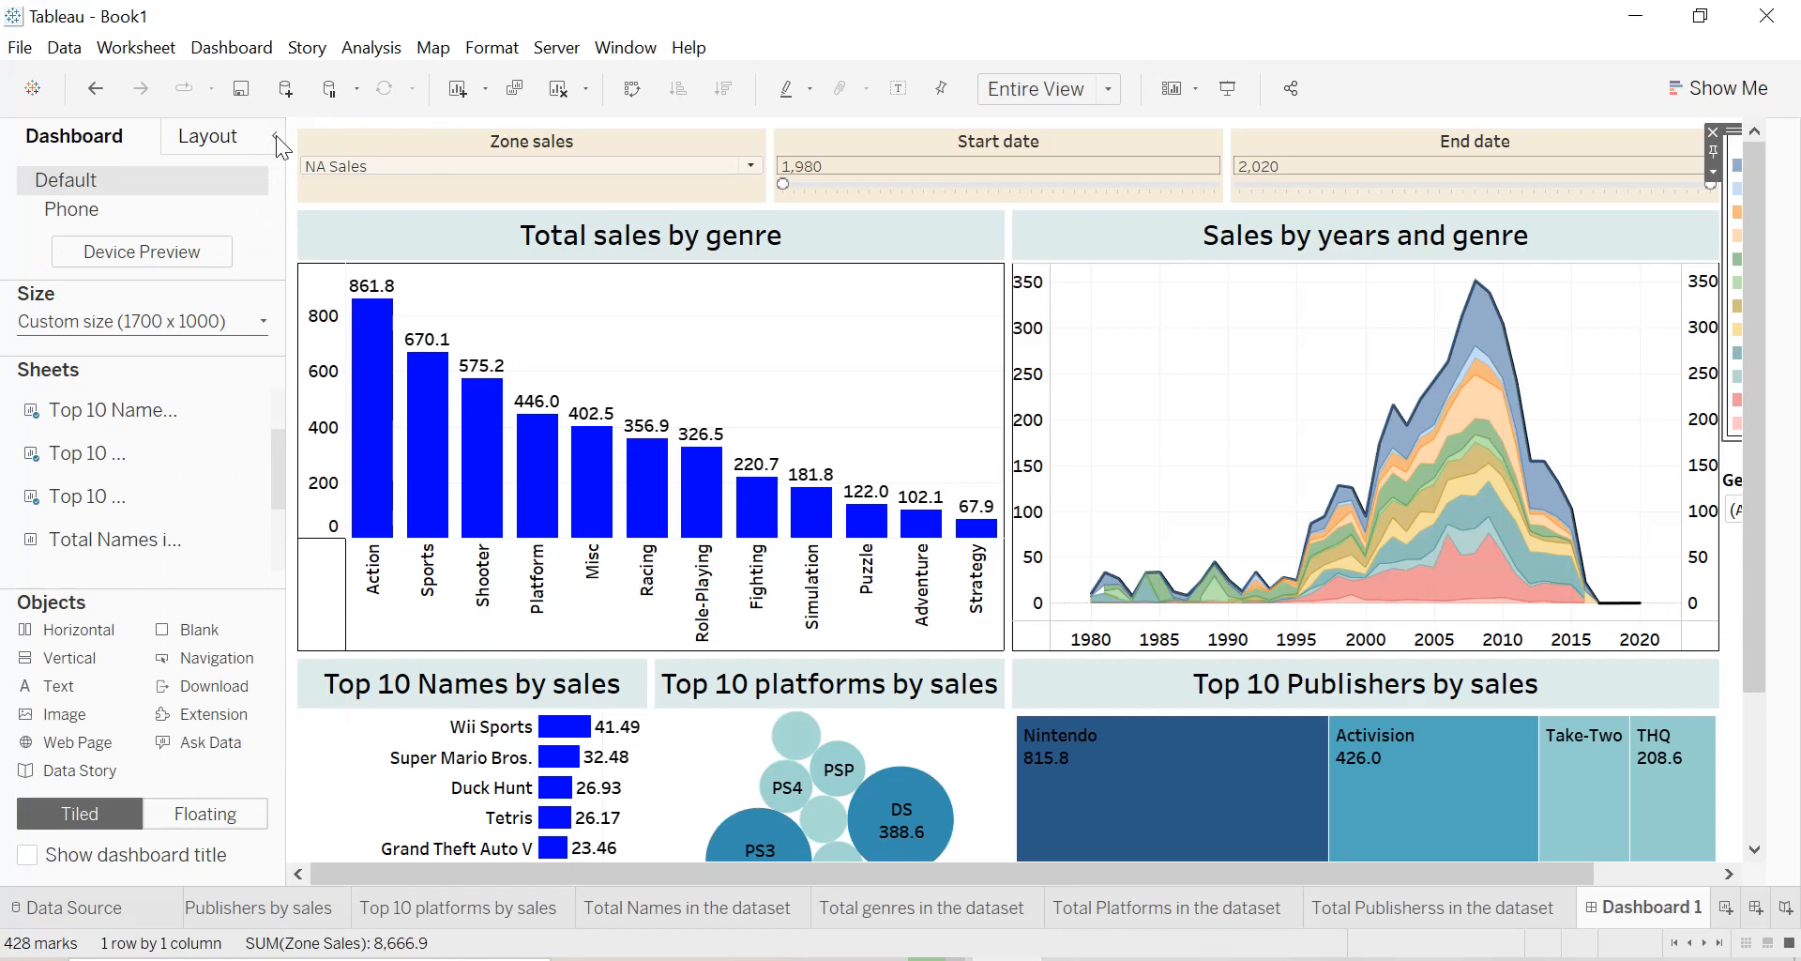
{"action": "left_click", "coordinate": [276, 135]}
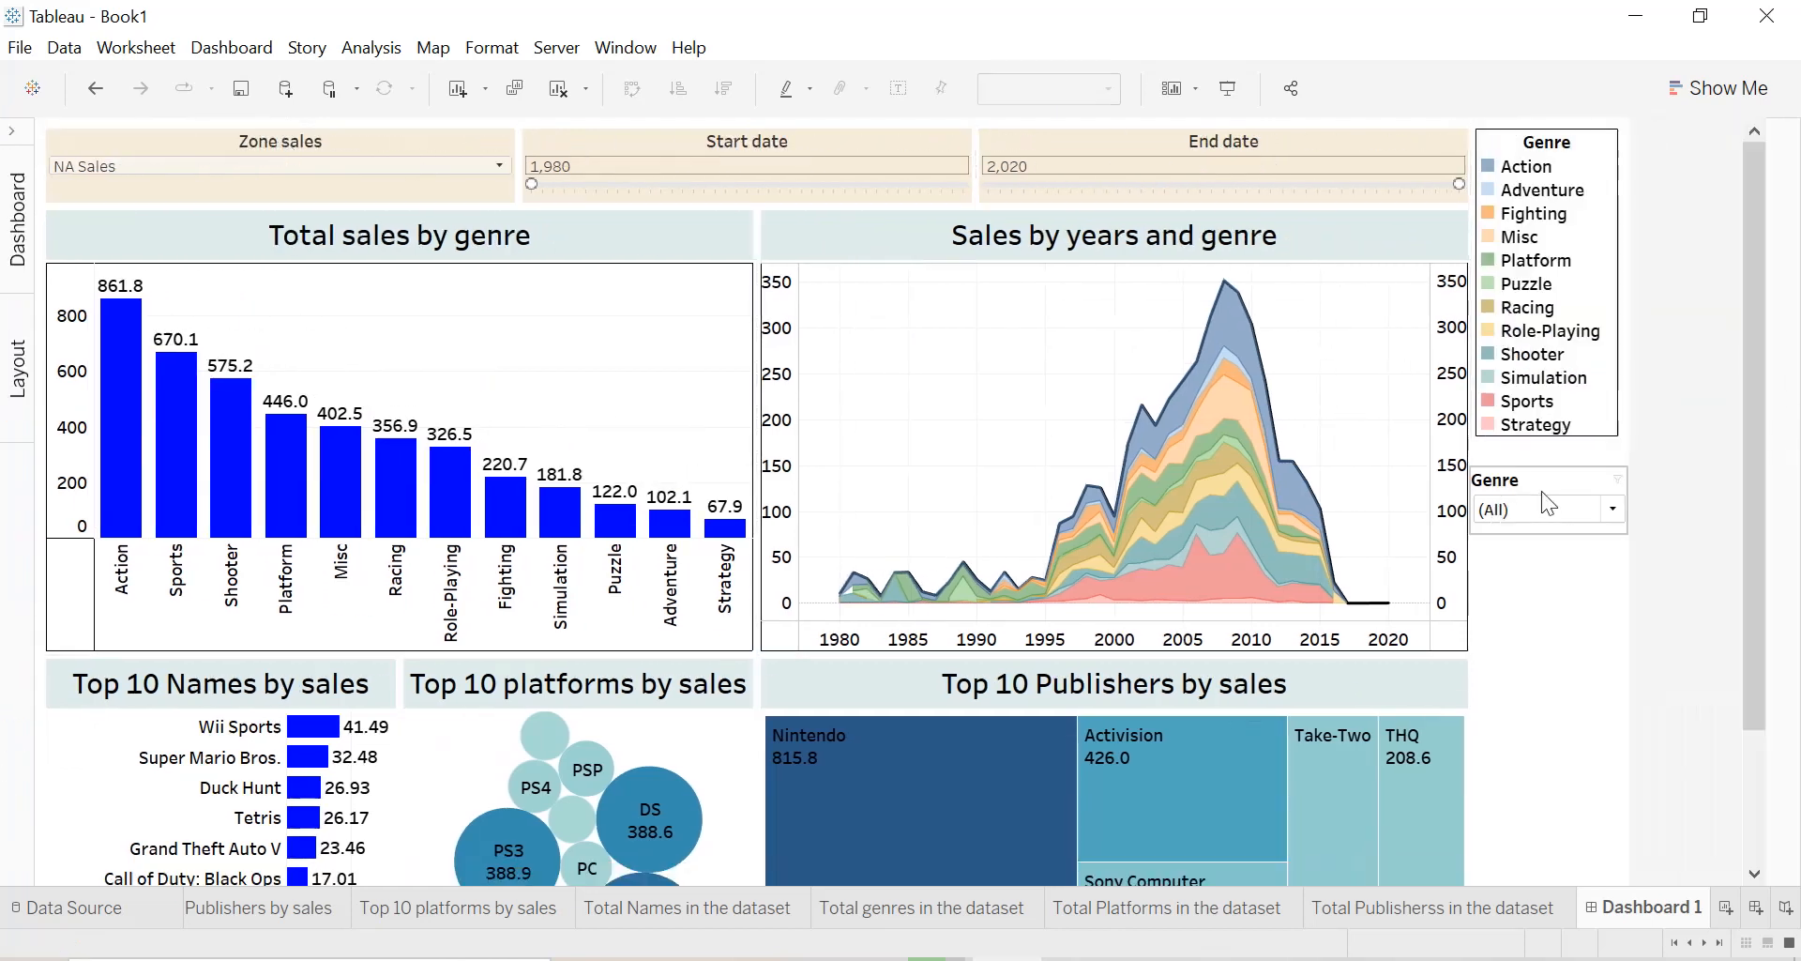
Format the floating Genre filter with a centered title and a solid black border.
{"action": "left_click", "coordinate": [1637, 504]}
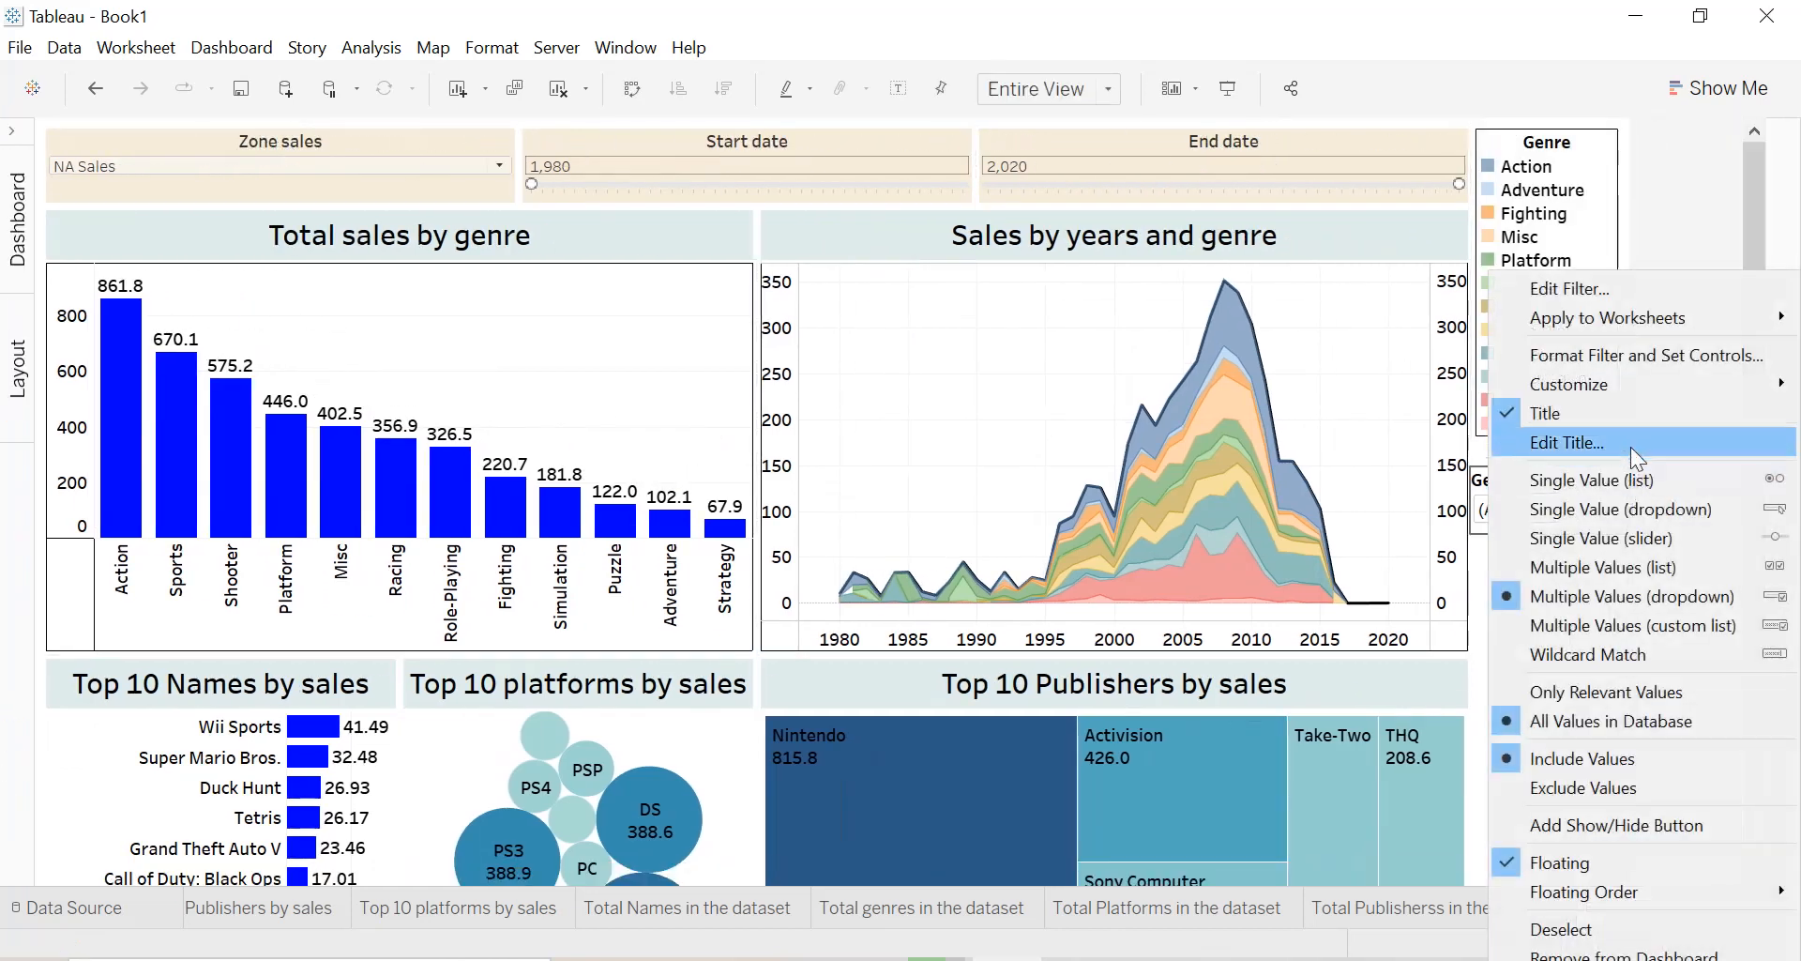
{"action": "left_click", "coordinate": [1619, 357]}
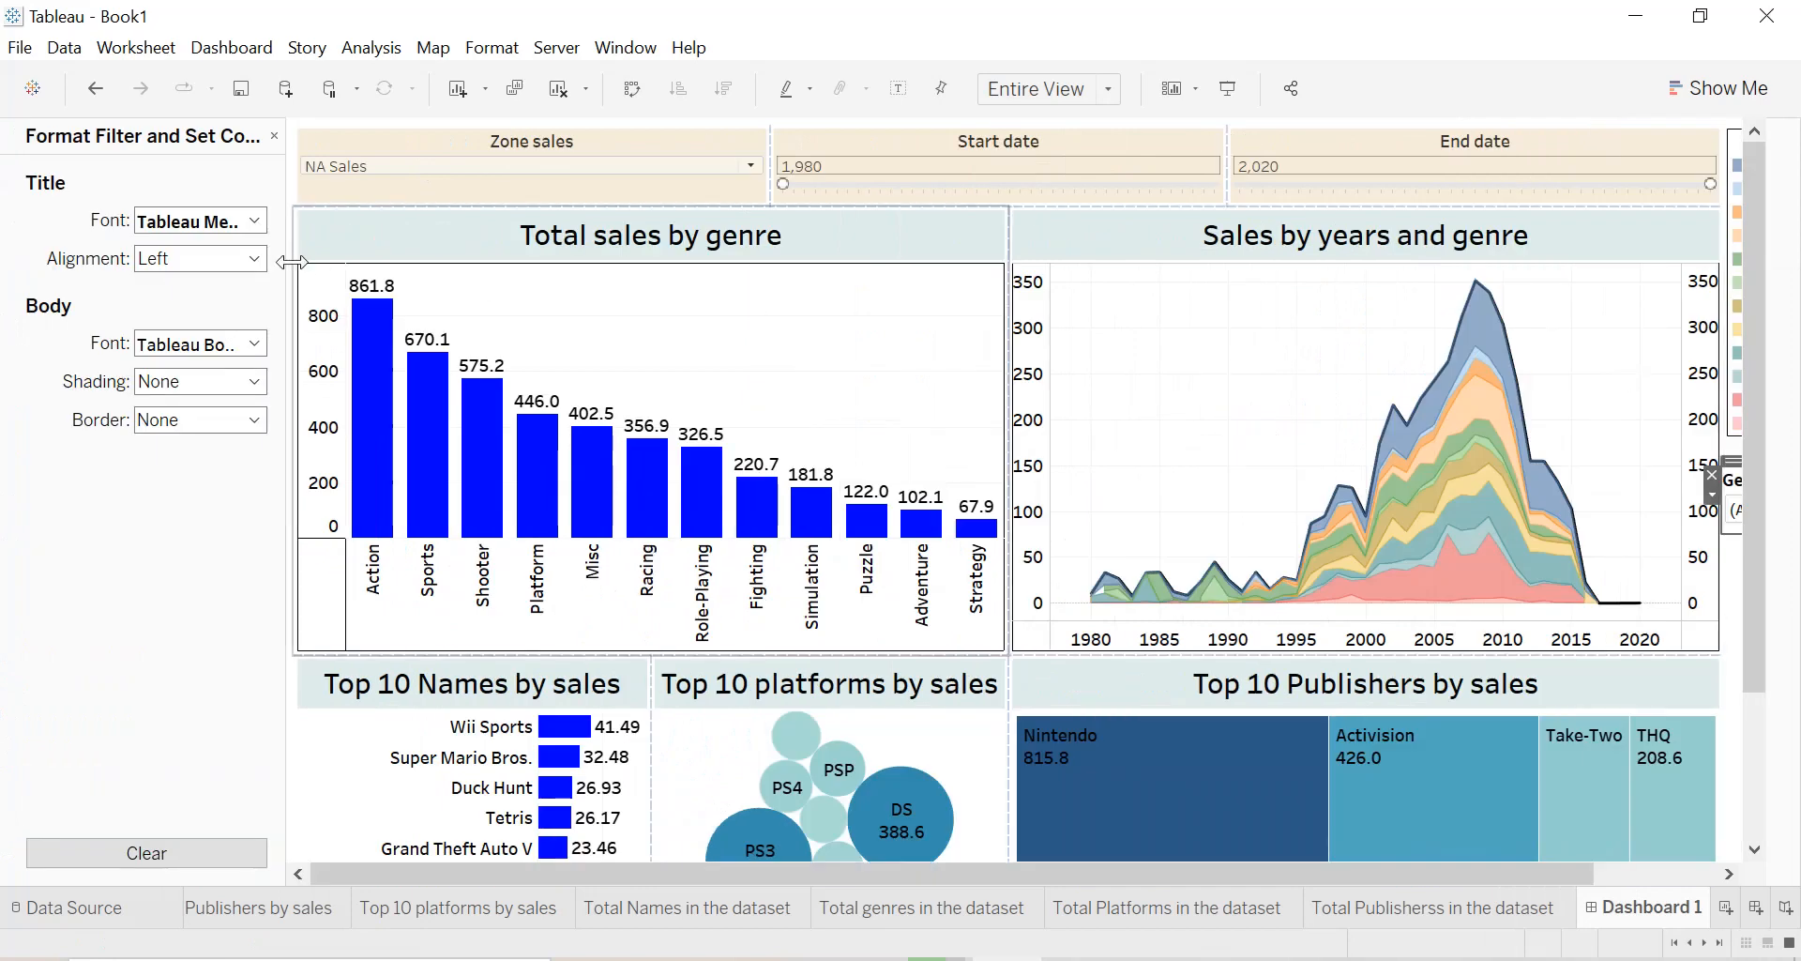
{"action": "left_click", "coordinate": [253, 258]}
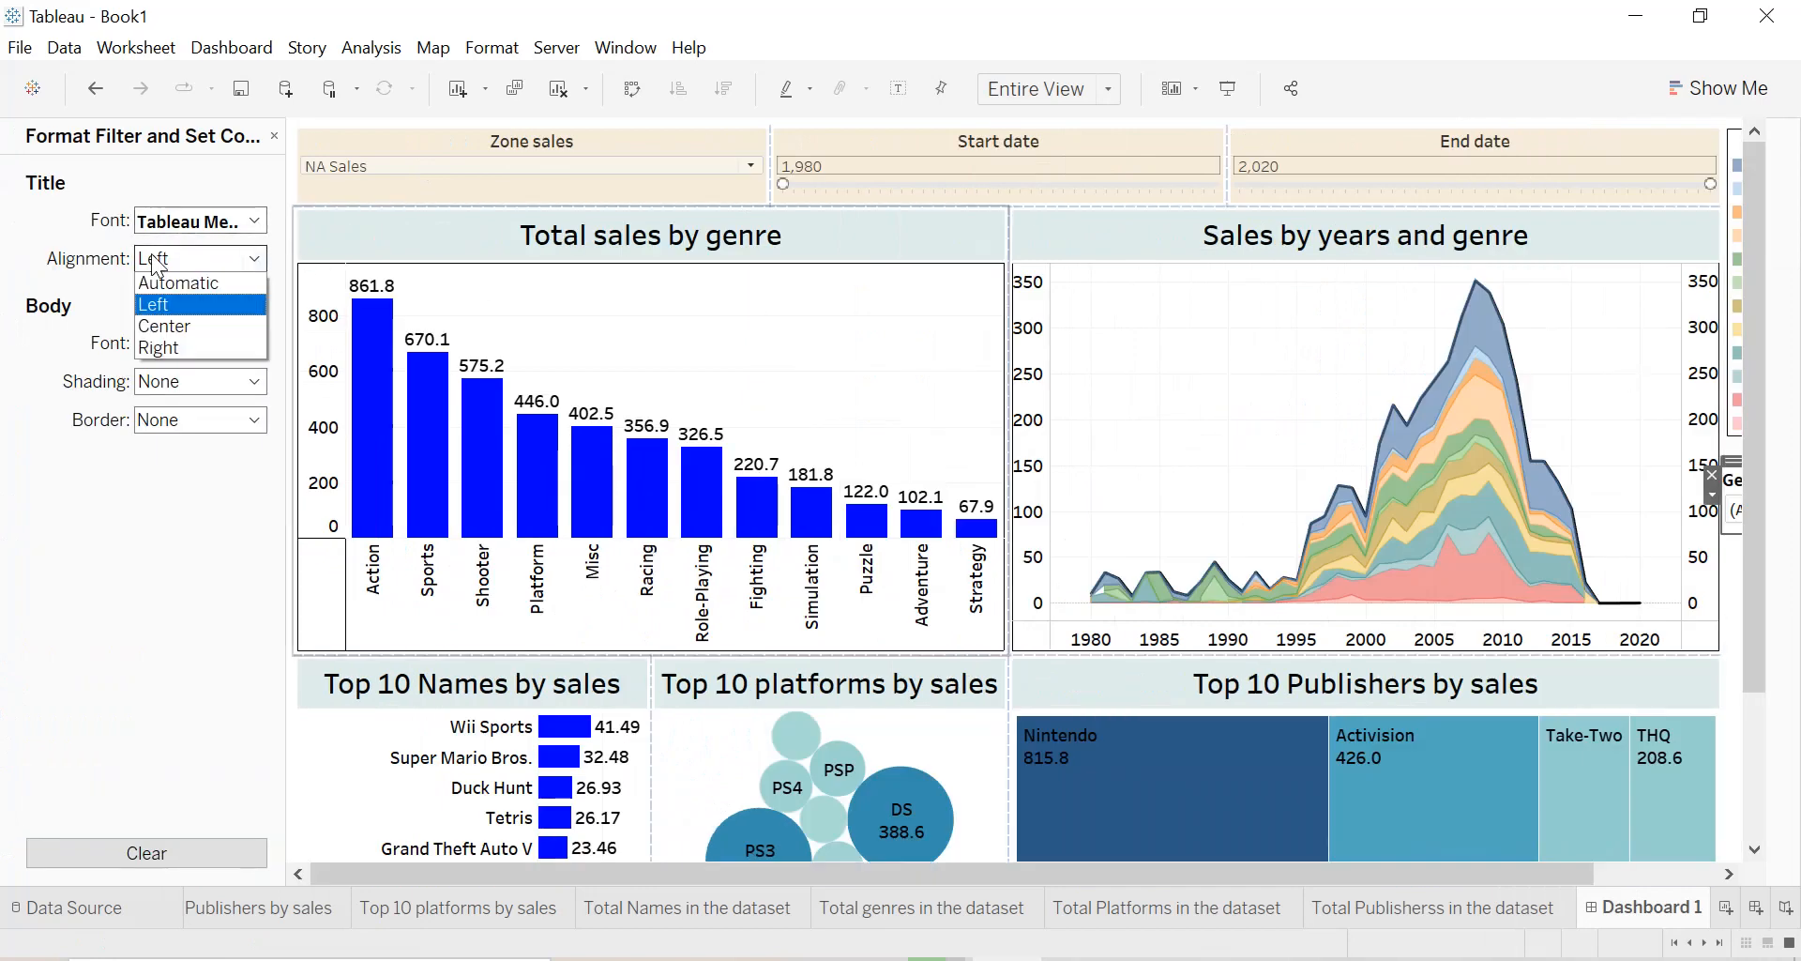
{"action": "left_click", "coordinate": [164, 326]}
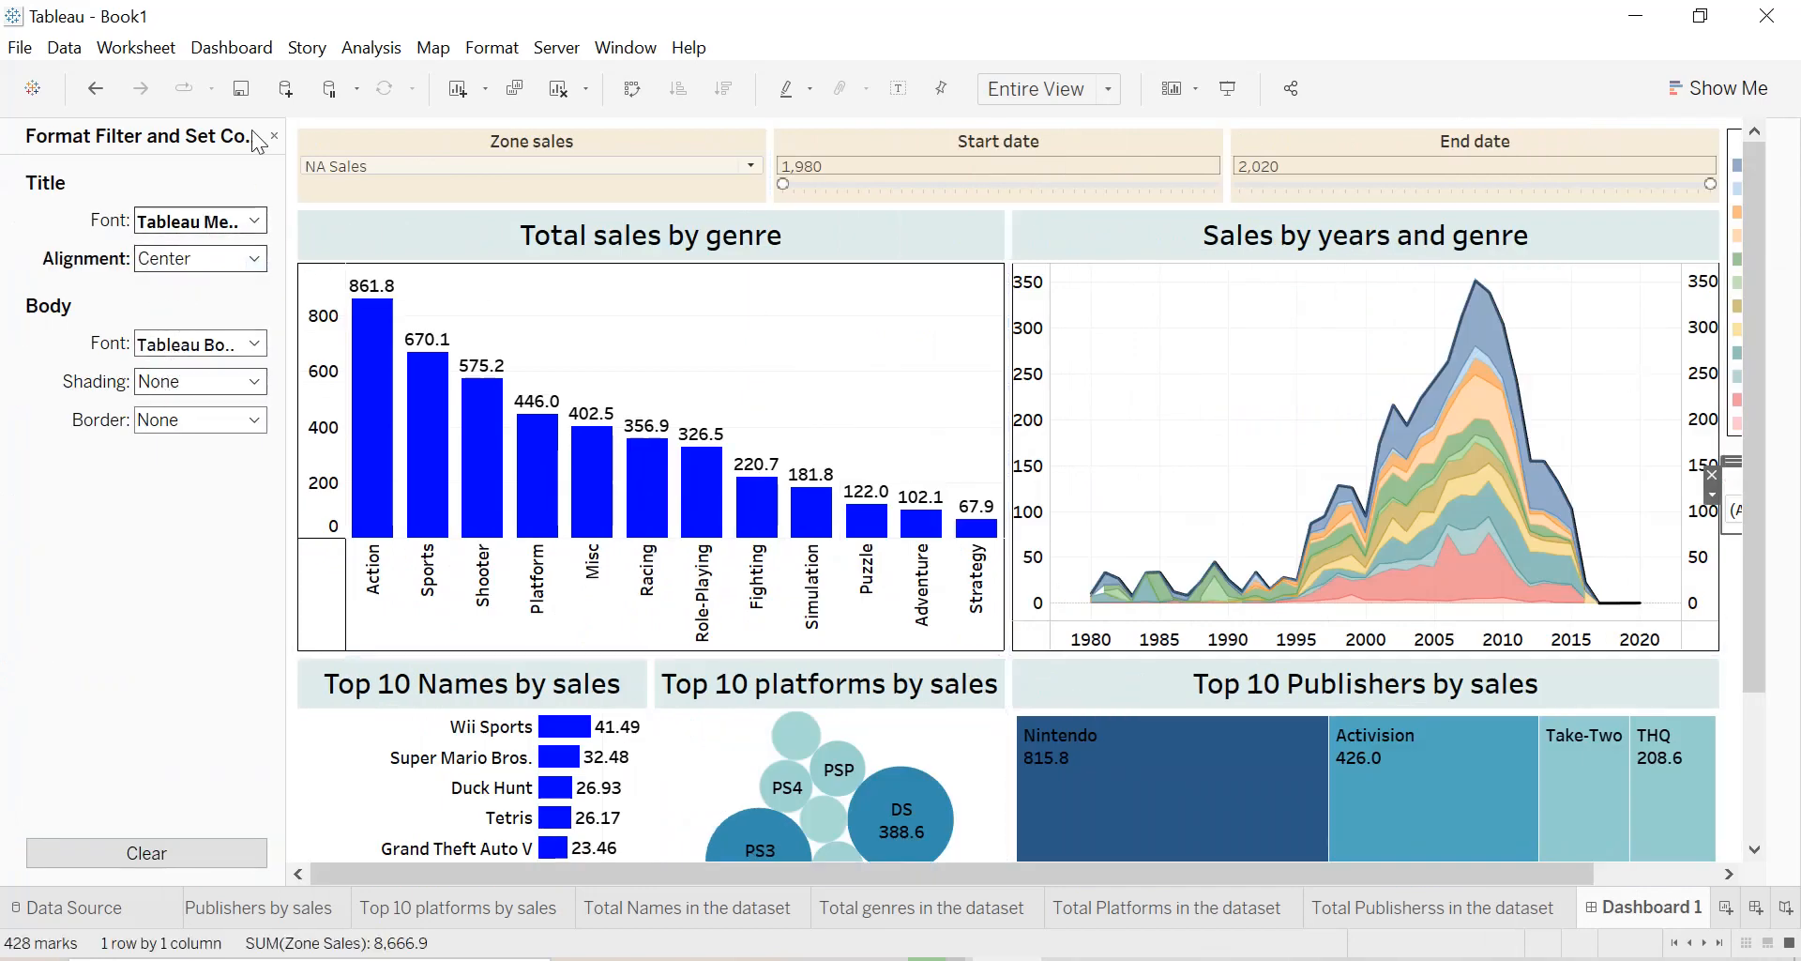
{"action": "left_click", "coordinate": [155, 420]}
{"action": "left_click", "coordinate": [161, 469]}
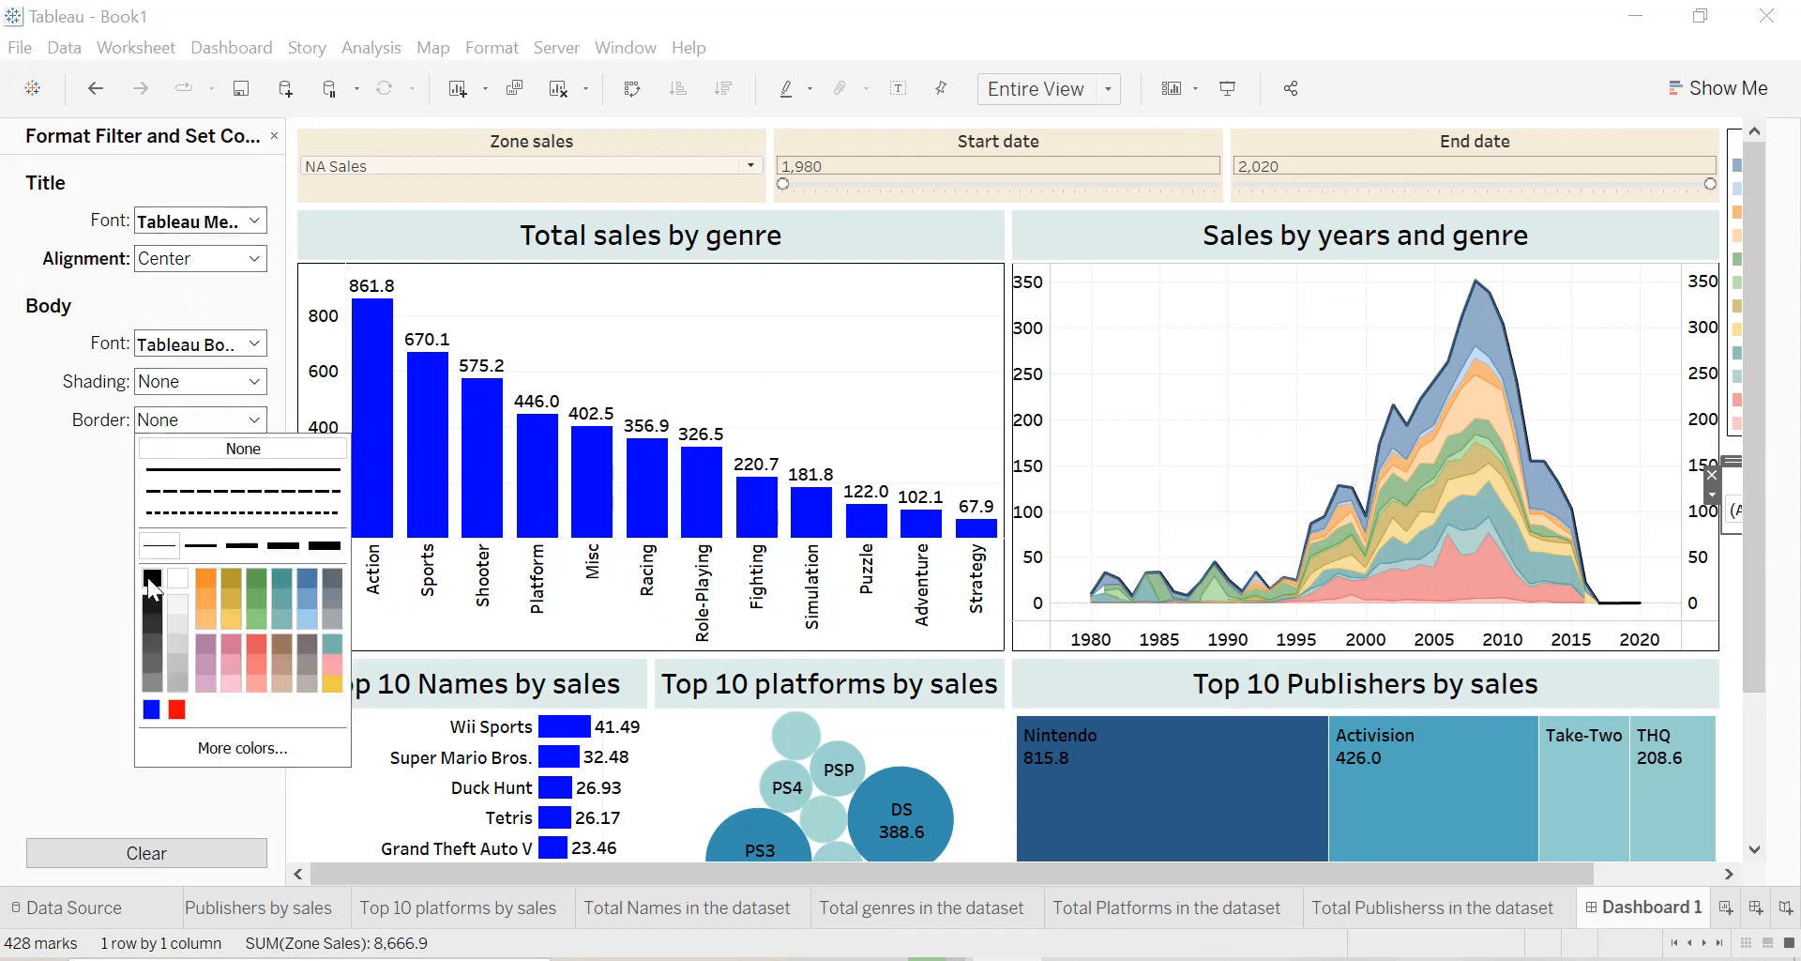
{"action": "left_click", "coordinate": [273, 136]}
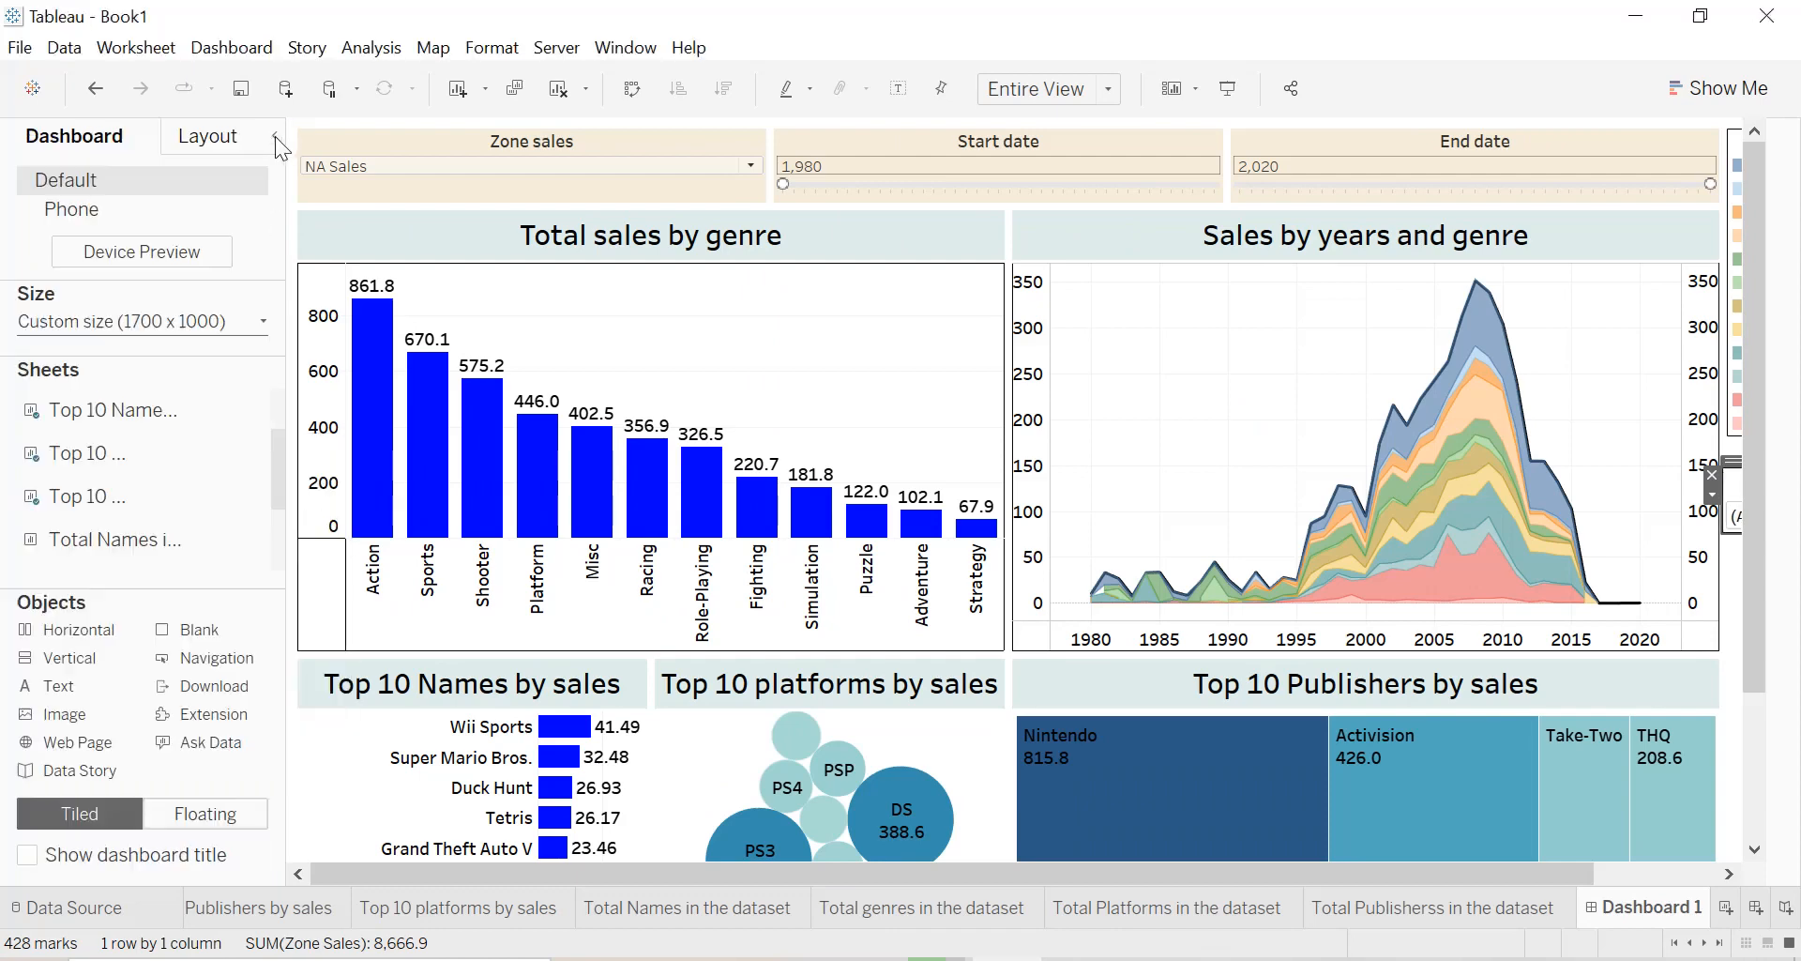
{"action": "left_click", "coordinate": [273, 137]}
{"action": "left_click", "coordinate": [1726, 392]}
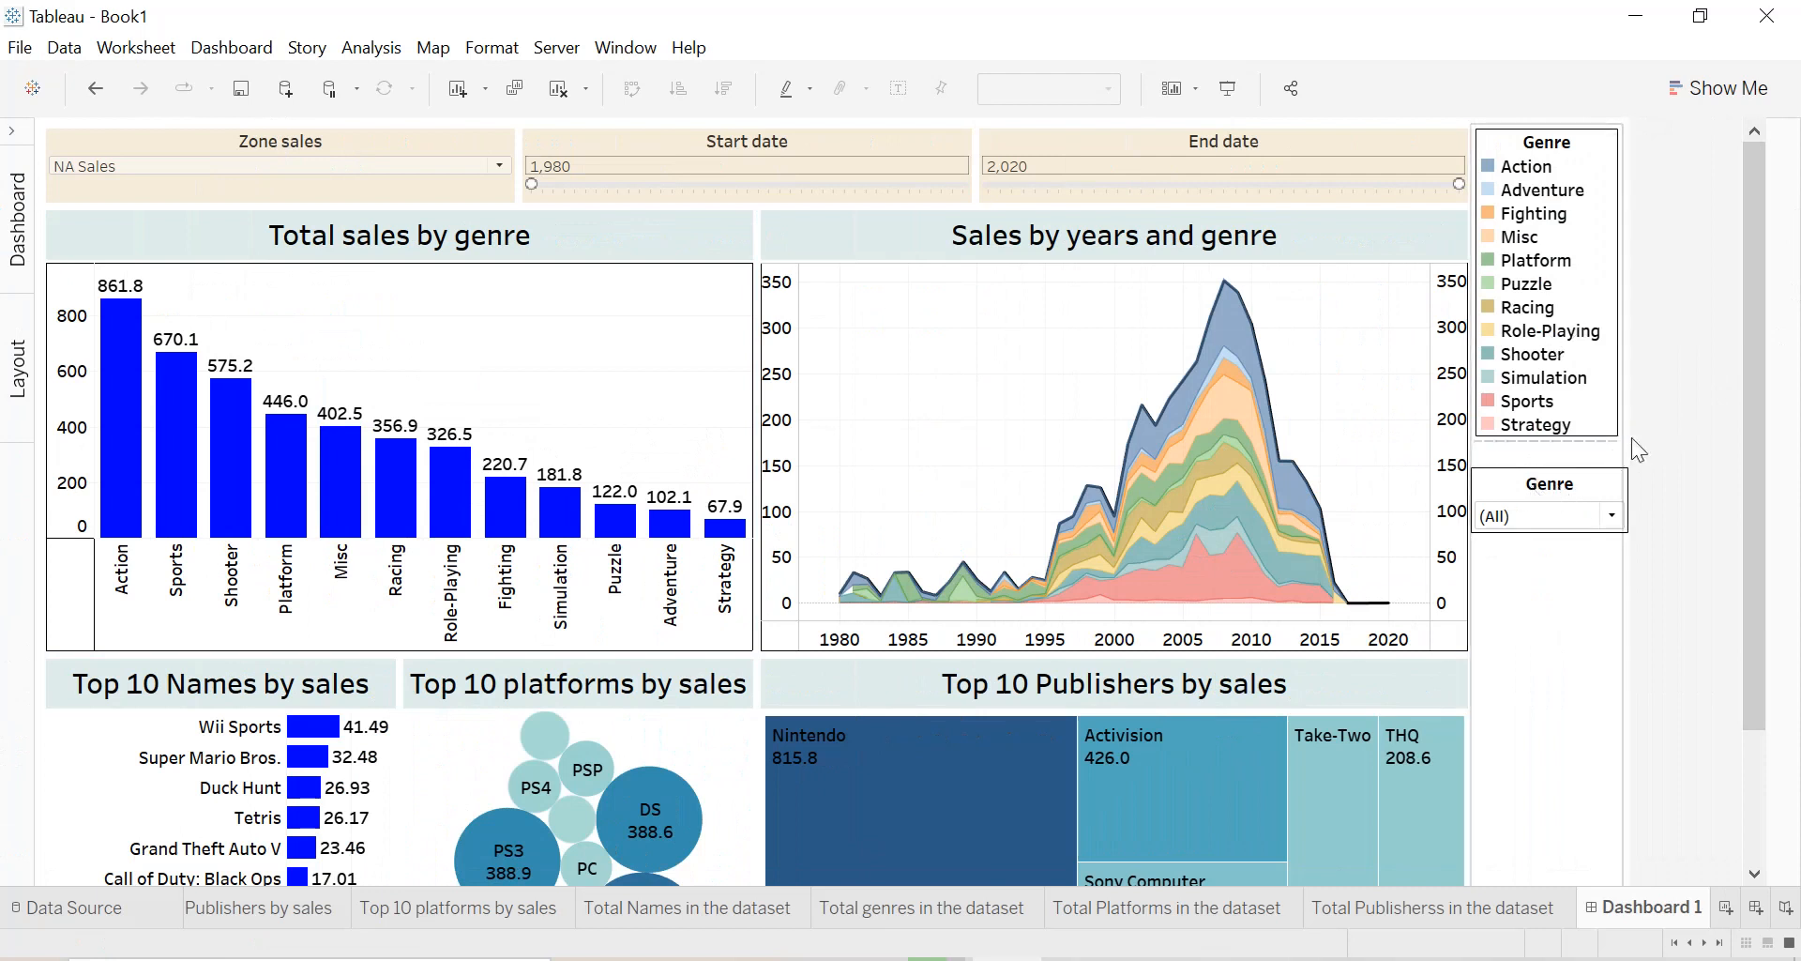
Switch the Zone sales parameter to EU Sales.
{"action": "left_click", "coordinate": [464, 167]}
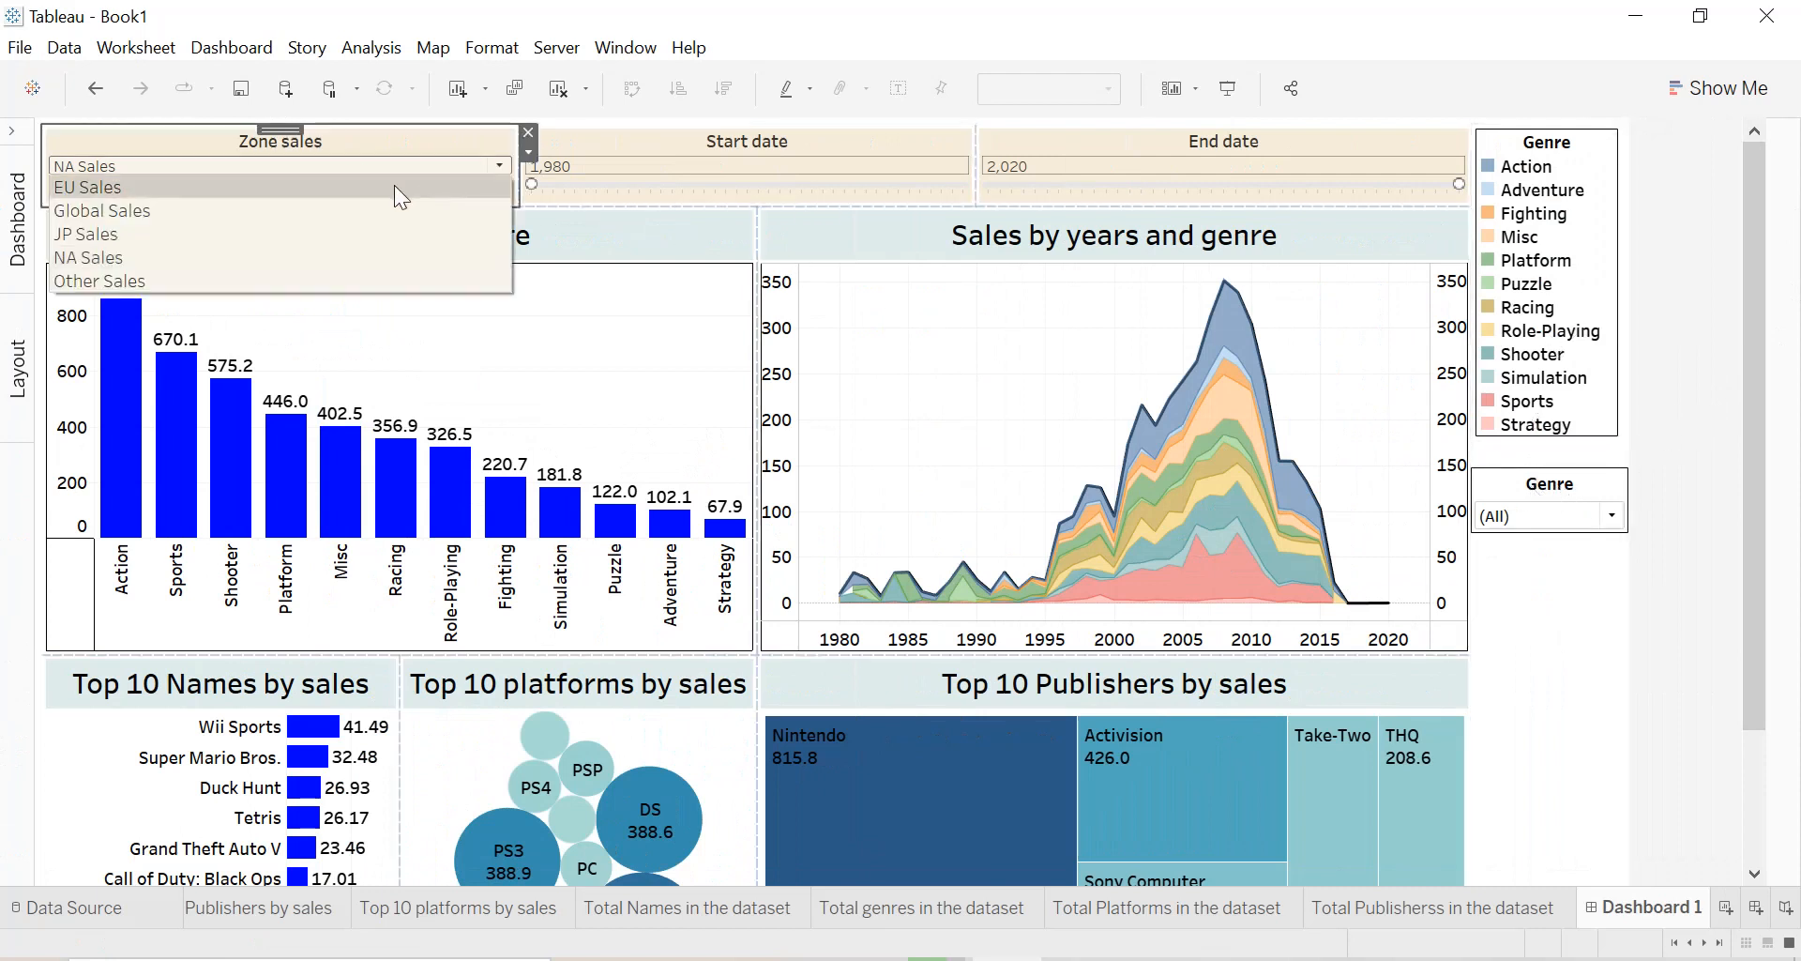
{"action": "left_click", "coordinate": [335, 192]}
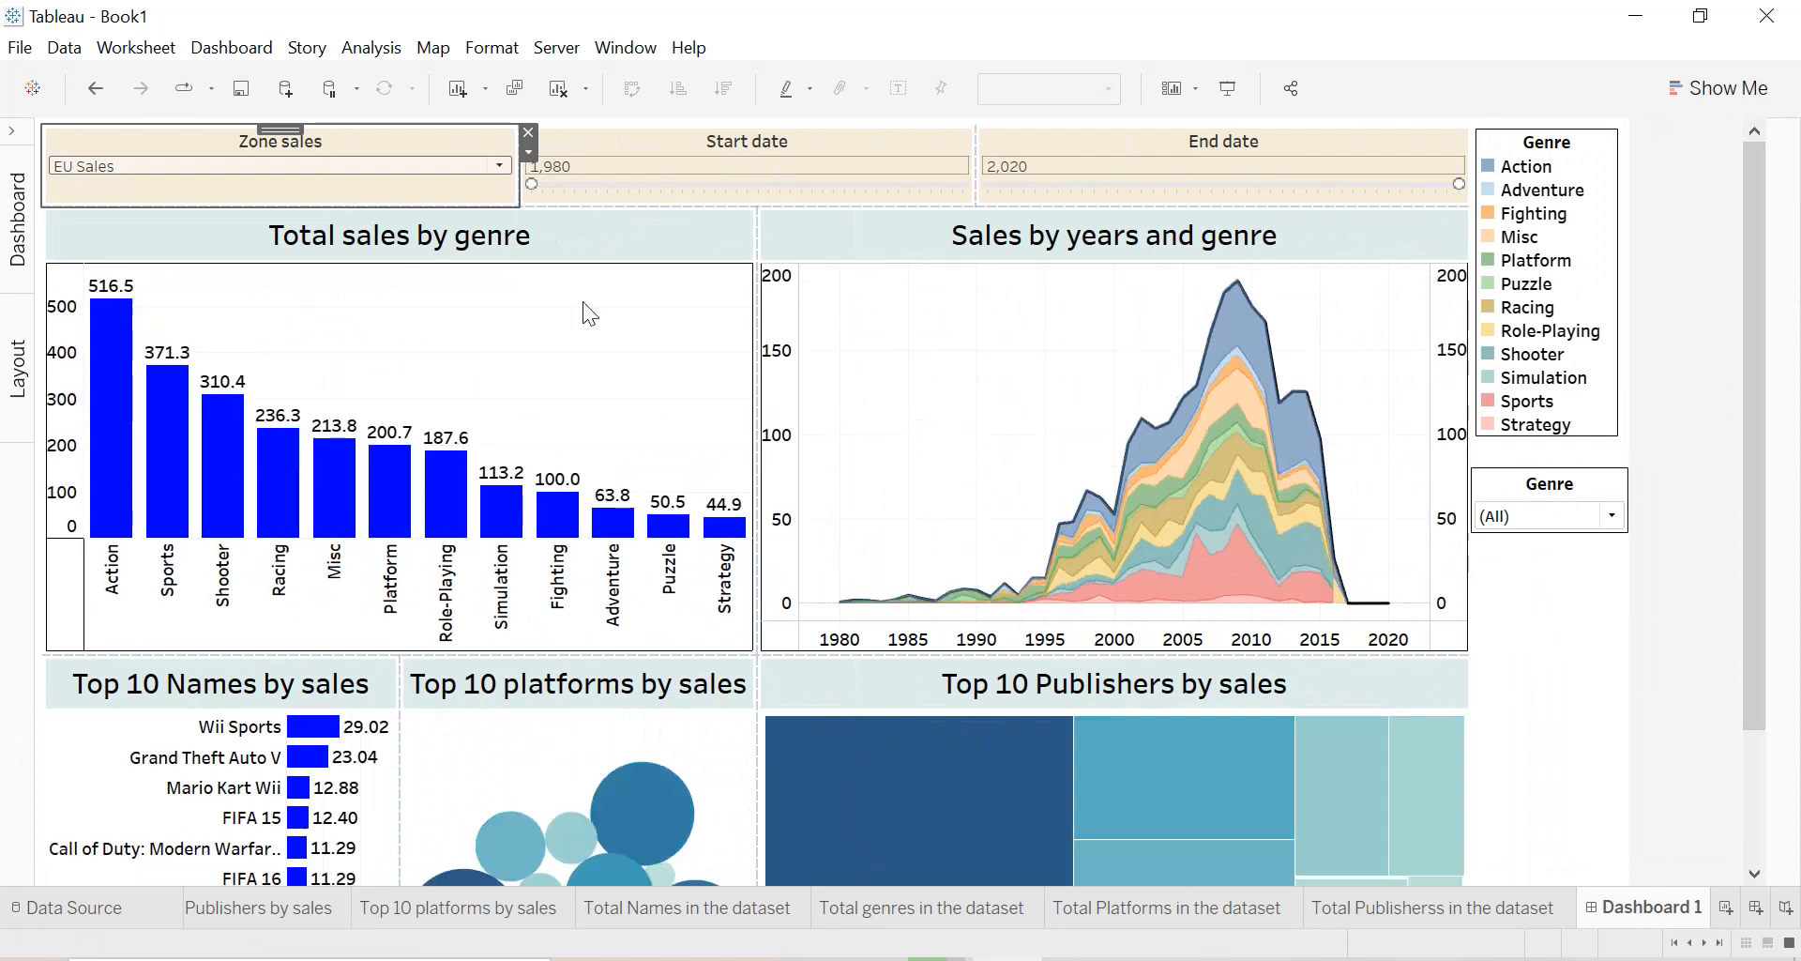
Resize the Top 10 Names, Top 10 platforms and Top 10 Publishers charts to roughly equal widths across their row.
{"action": "left_click_drag", "start_coordinate": [1766, 525], "coordinate": [1768, 678]}
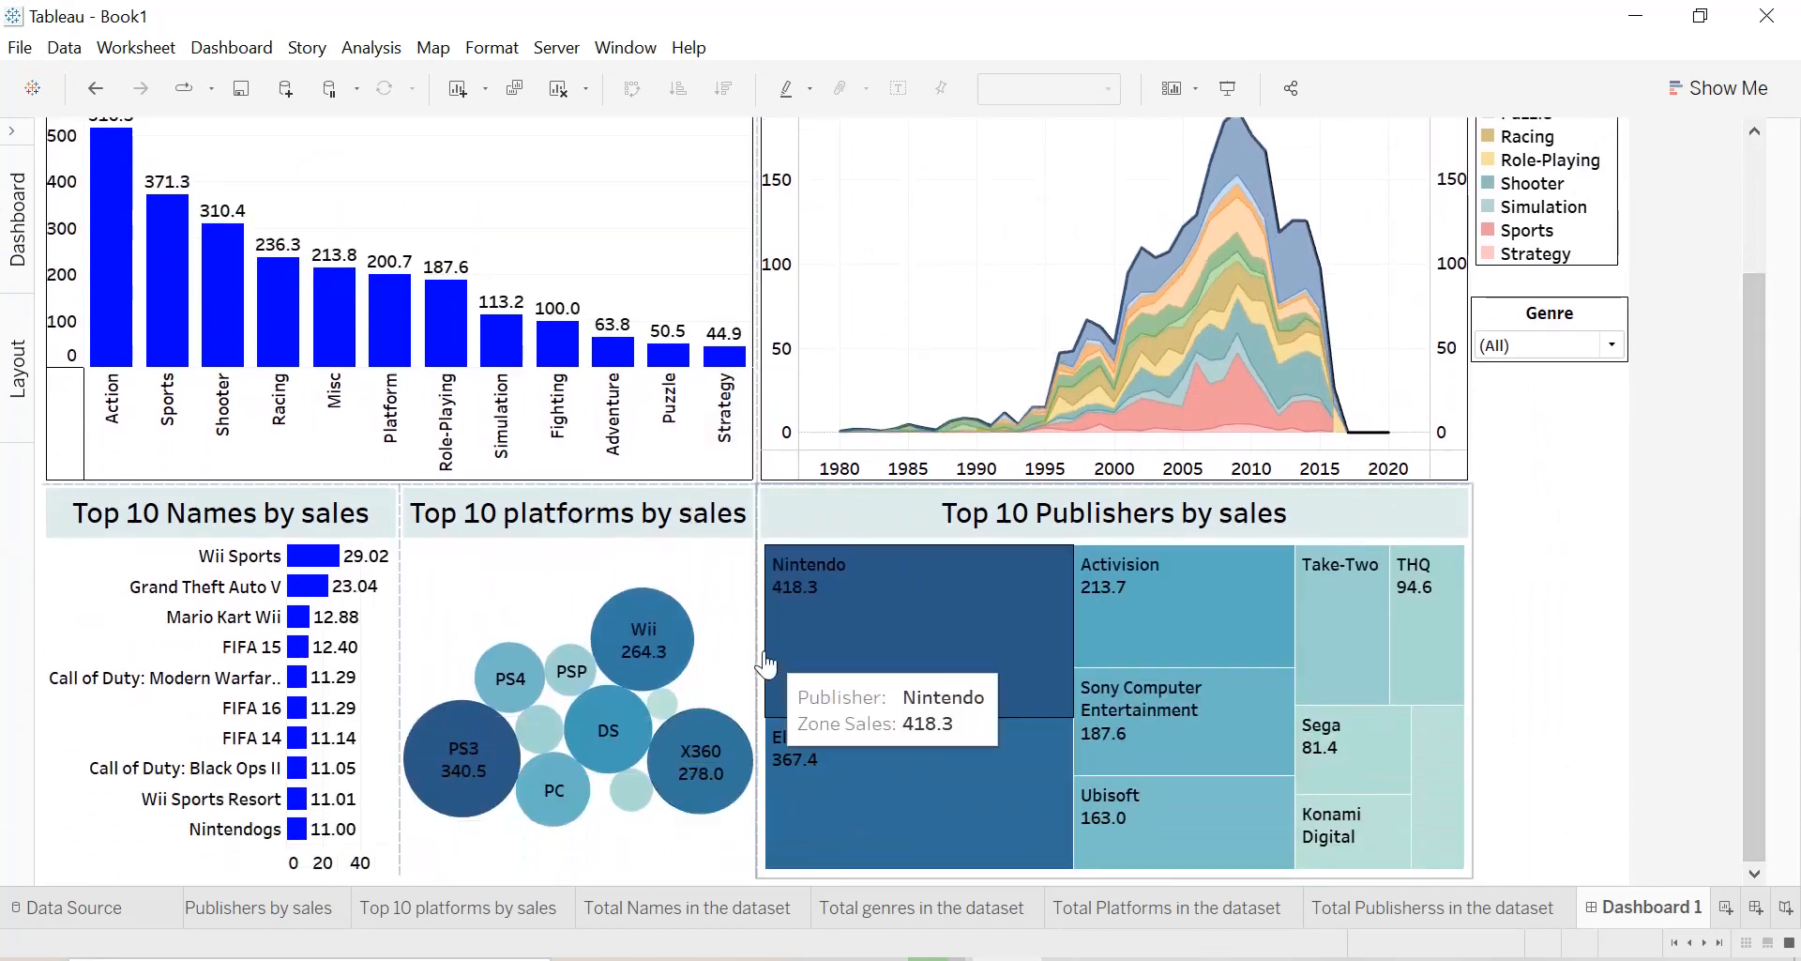
{"action": "left_click_drag", "start_coordinate": [753, 655], "coordinate": [788, 666]}
{"action": "left_click_drag", "start_coordinate": [824, 651], "coordinate": [861, 650]}
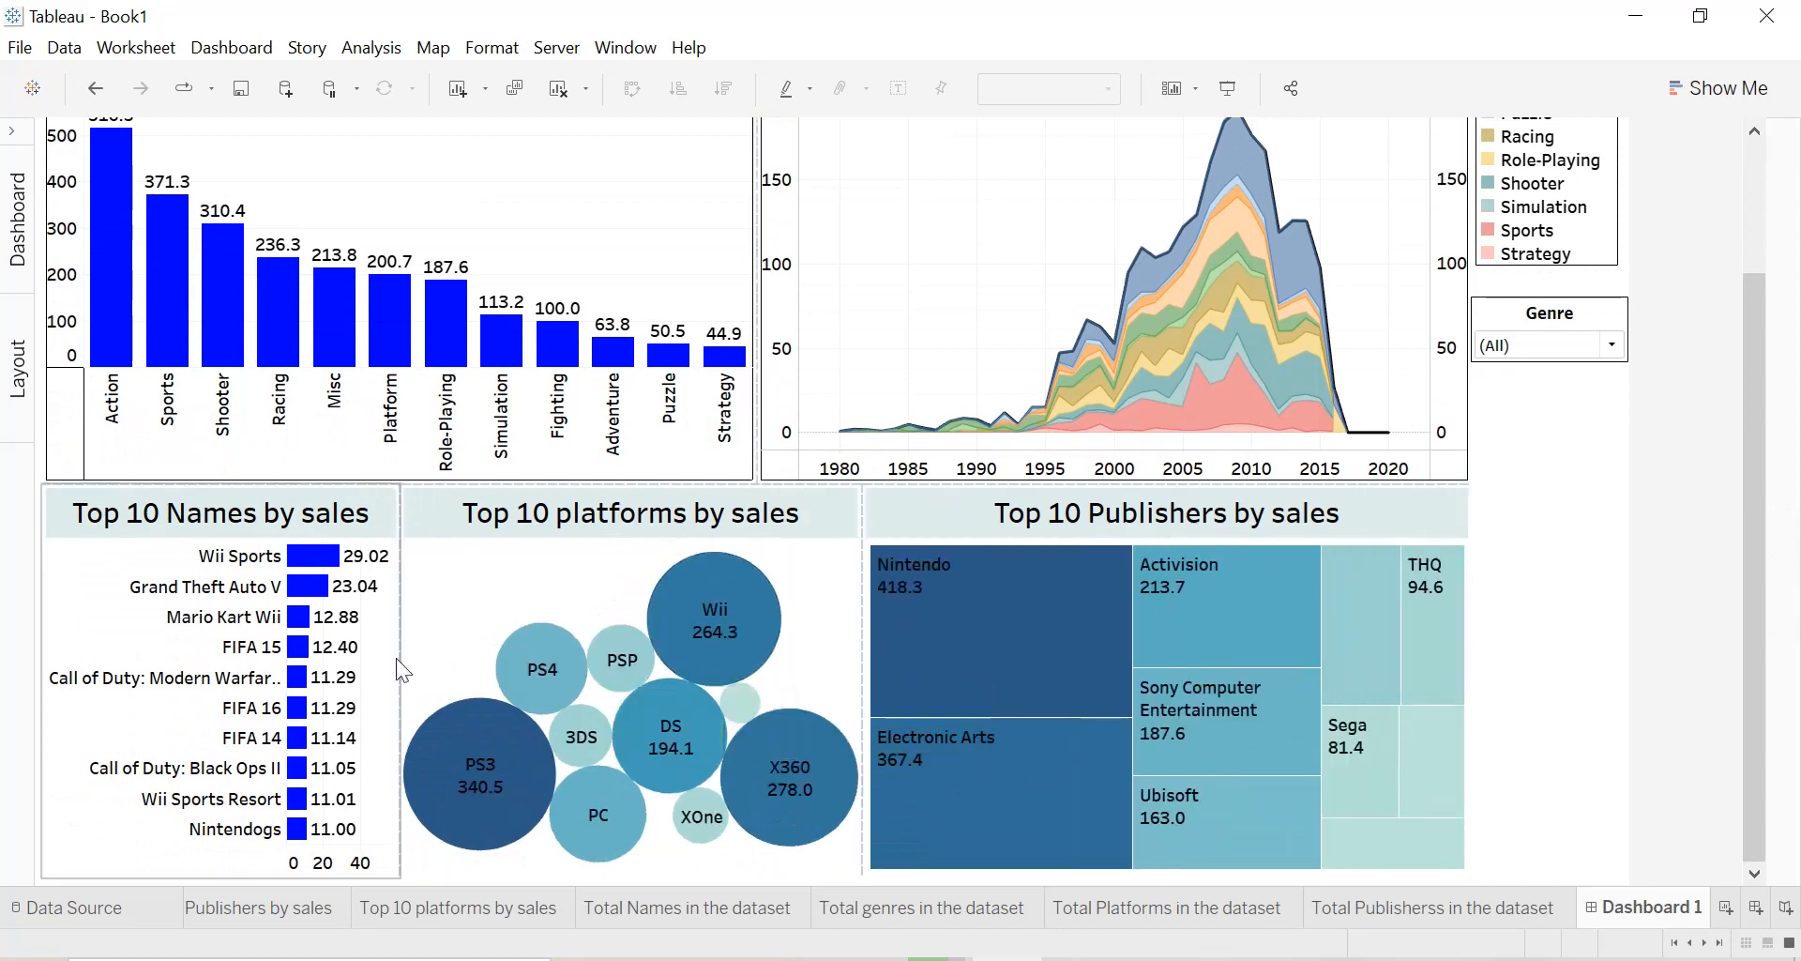
{"action": "left_click_drag", "start_coordinate": [397, 659], "coordinate": [487, 656]}
{"action": "left_click_drag", "start_coordinate": [863, 623], "coordinate": [982, 629]}
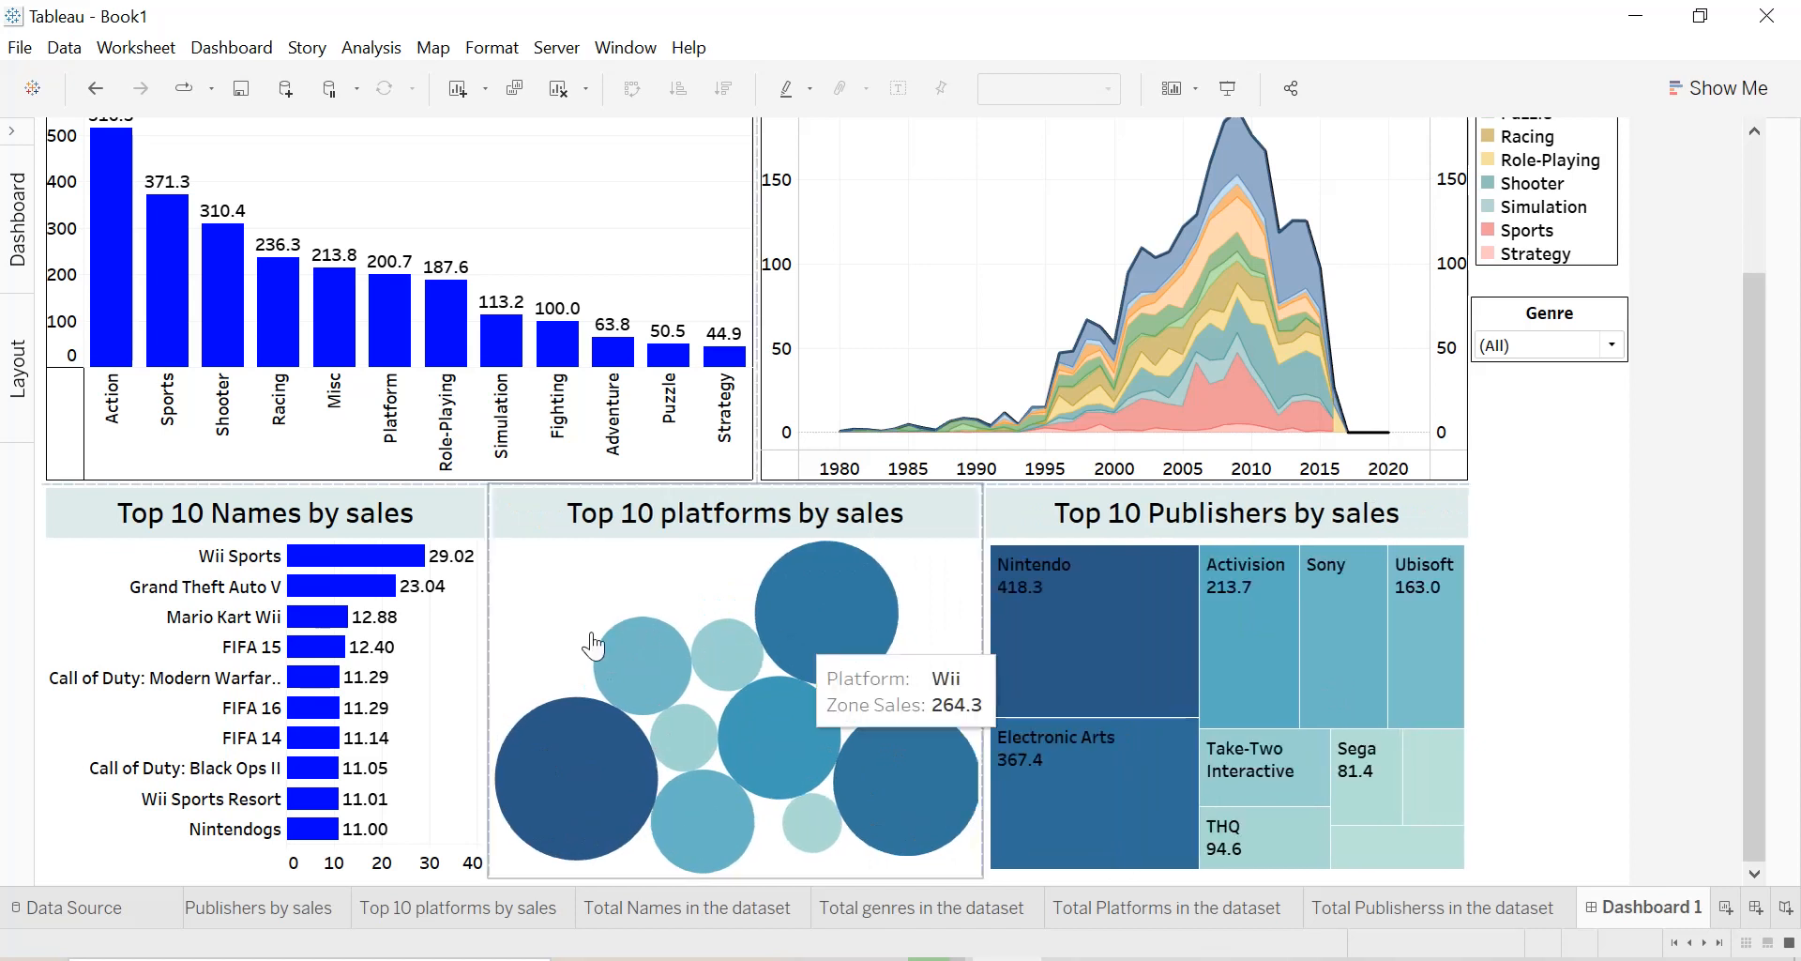
{"action": "left_click_drag", "start_coordinate": [488, 634], "coordinate": [516, 634]}
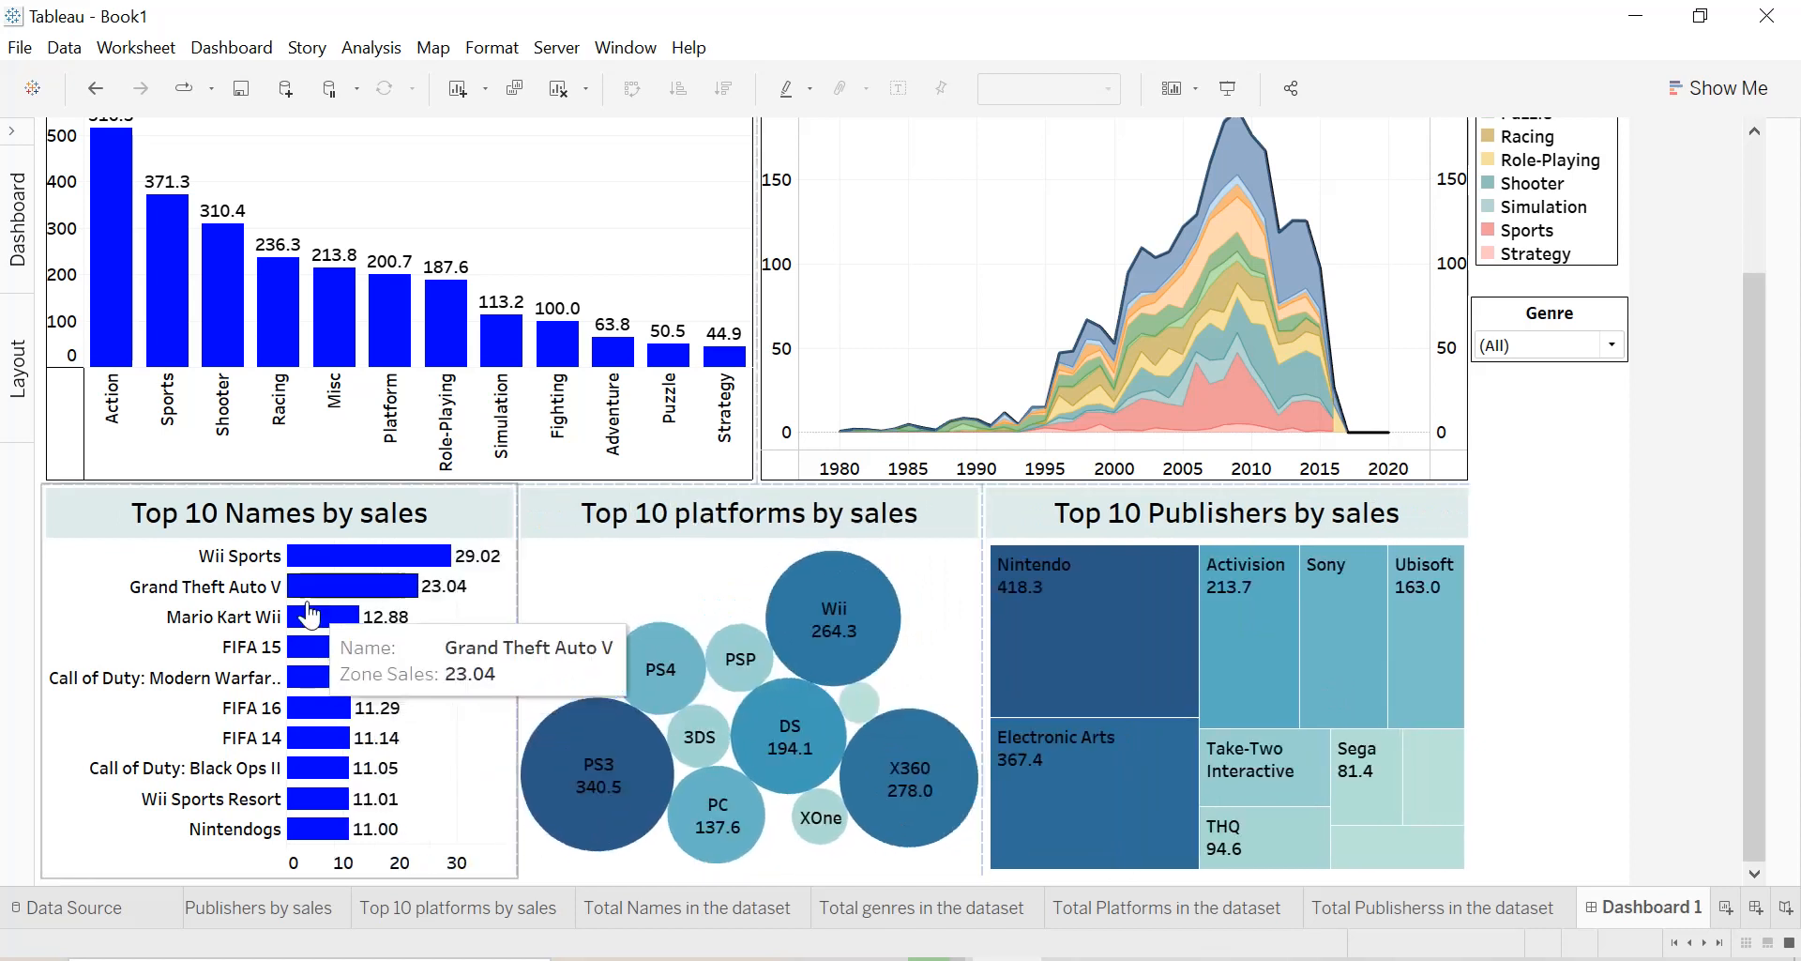
{"action": "left_click", "coordinate": [736, 594]}
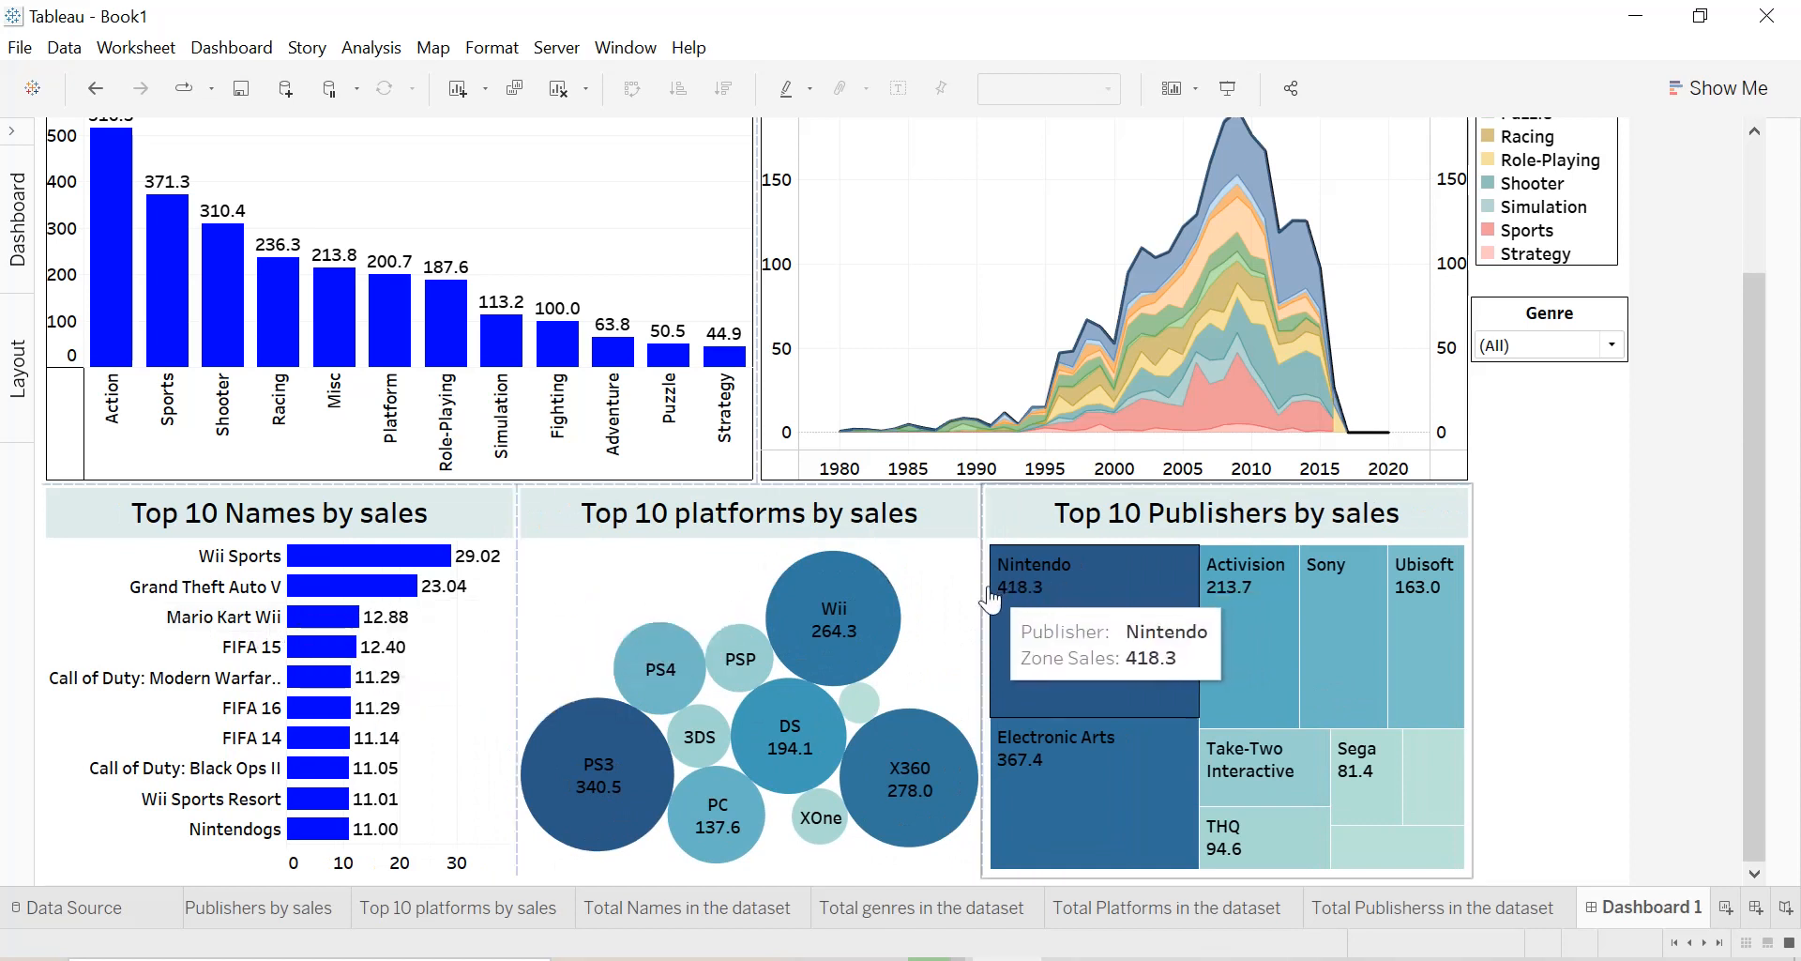
{"action": "left_click_drag", "start_coordinate": [985, 601], "coordinate": [996, 605]}
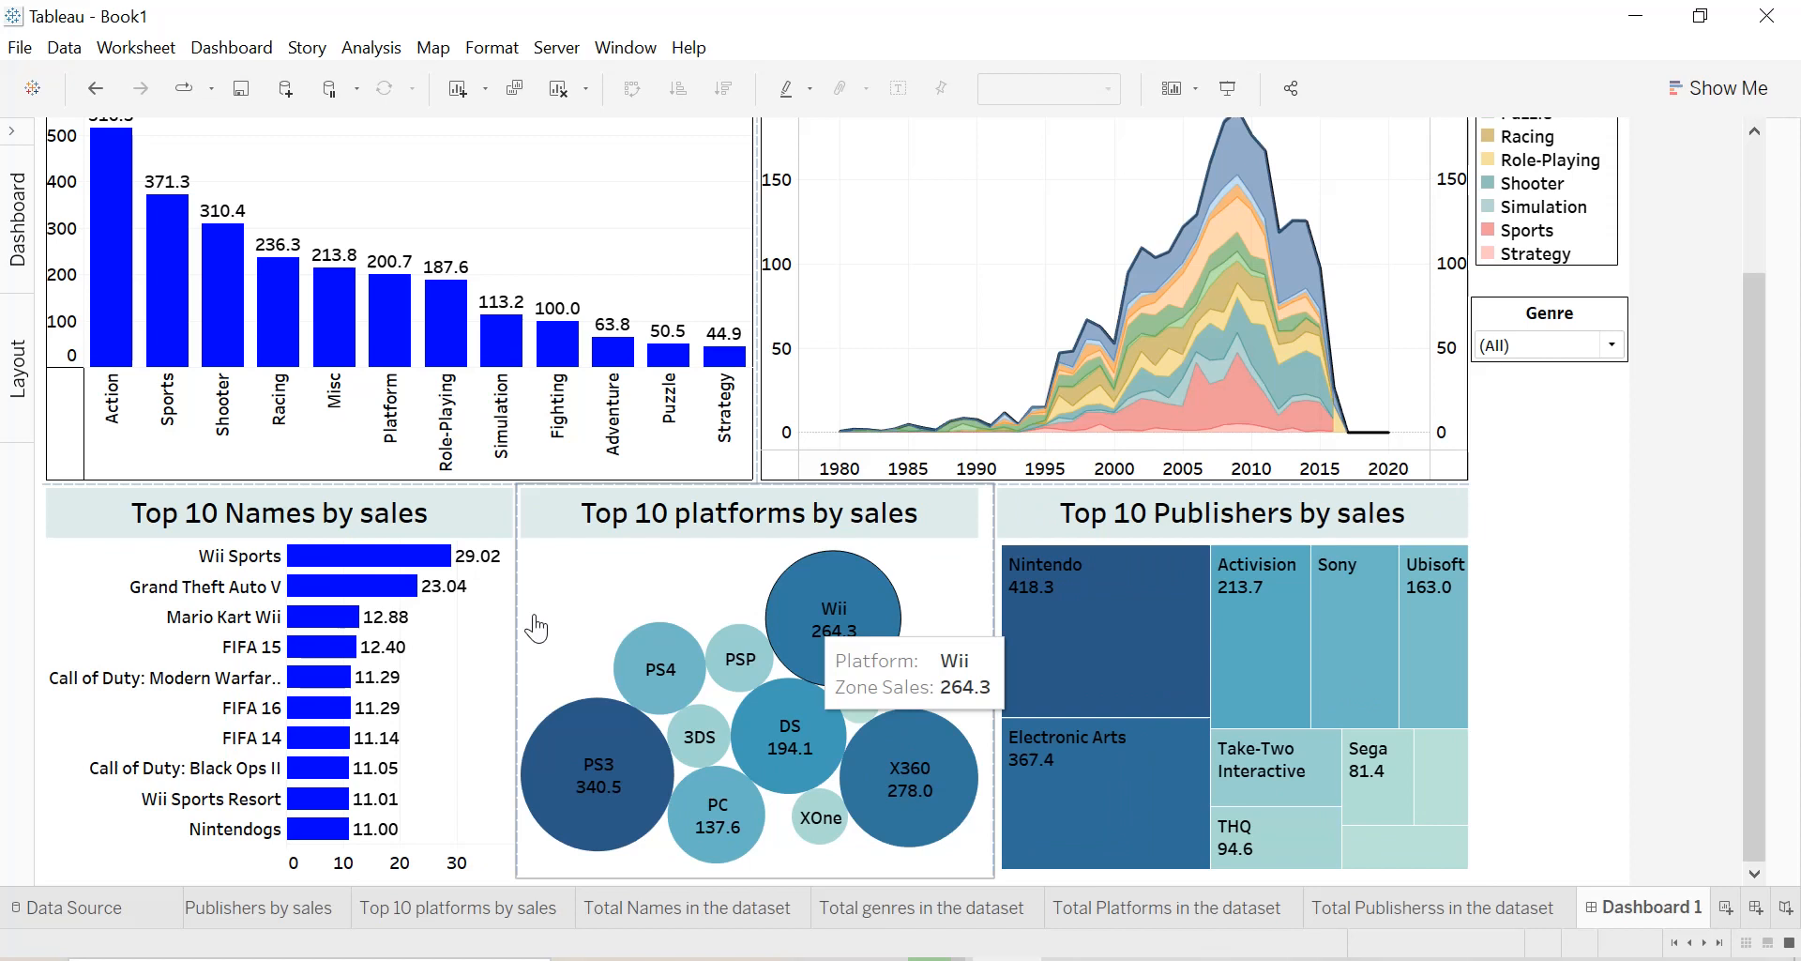
{"action": "left_click_drag", "start_coordinate": [516, 614], "coordinate": [536, 614]}
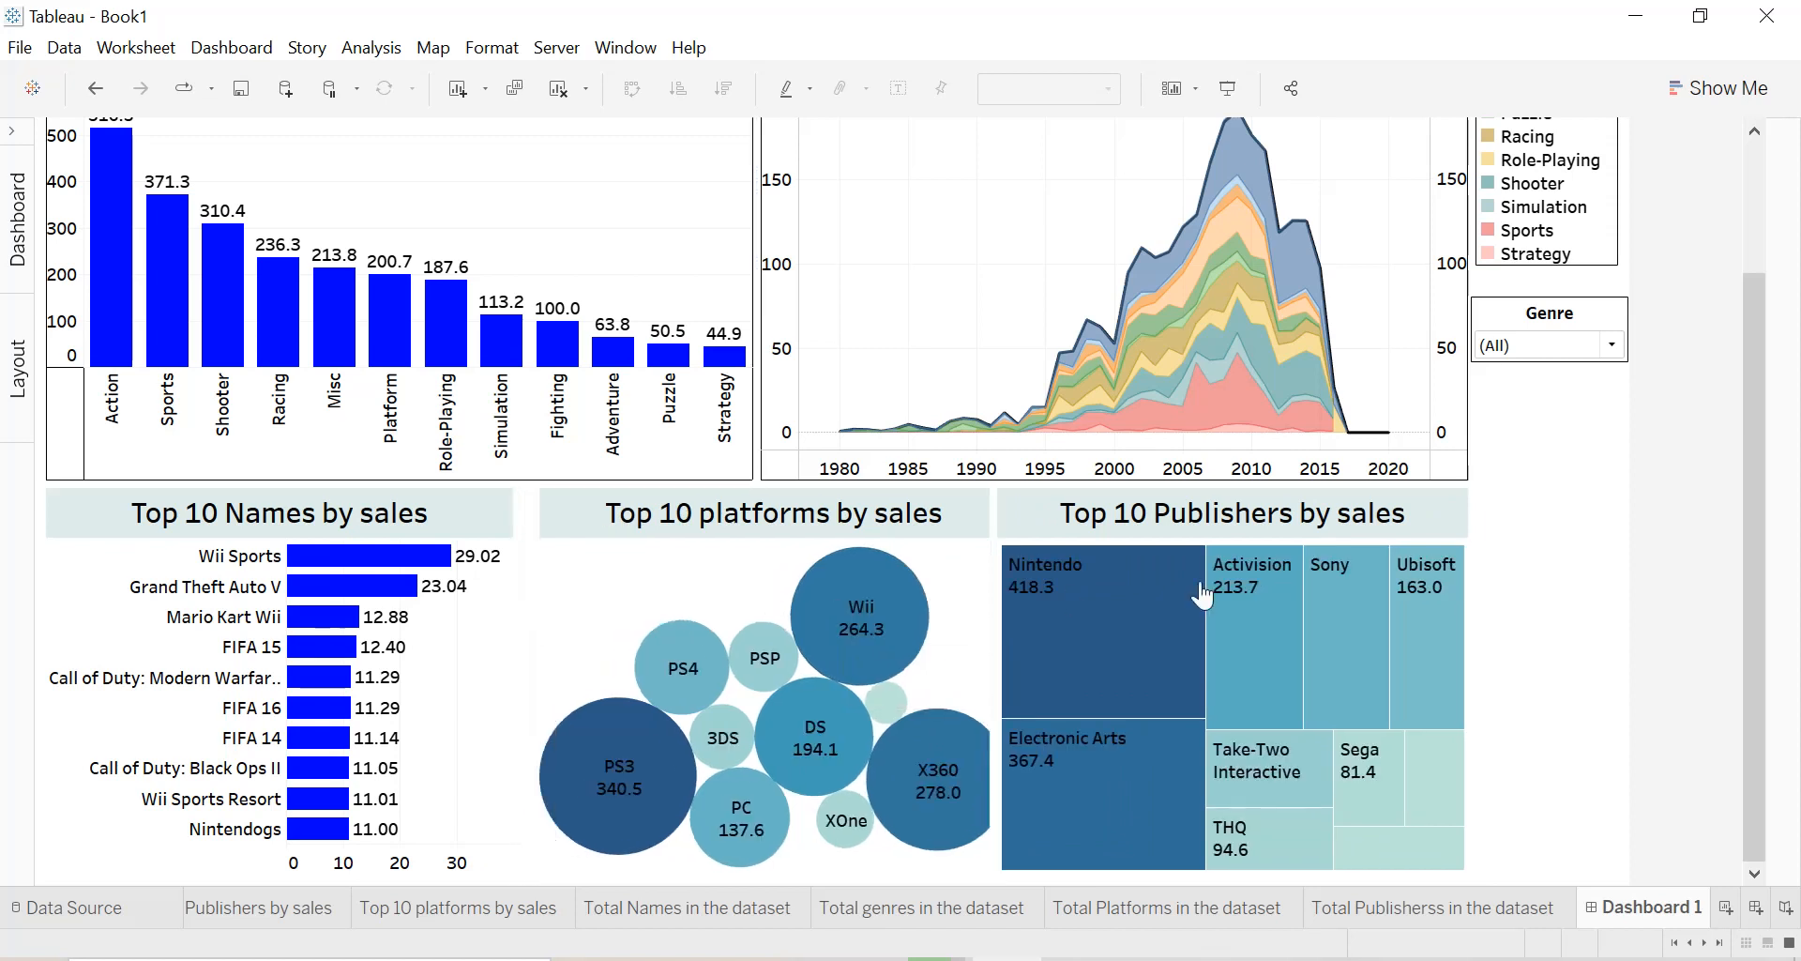
Try the date parameters by setting End date to 2009 and then 2019, and Start date to 1998.
{"action": "left_click_drag", "start_coordinate": [1747, 543], "coordinate": [1762, 364]}
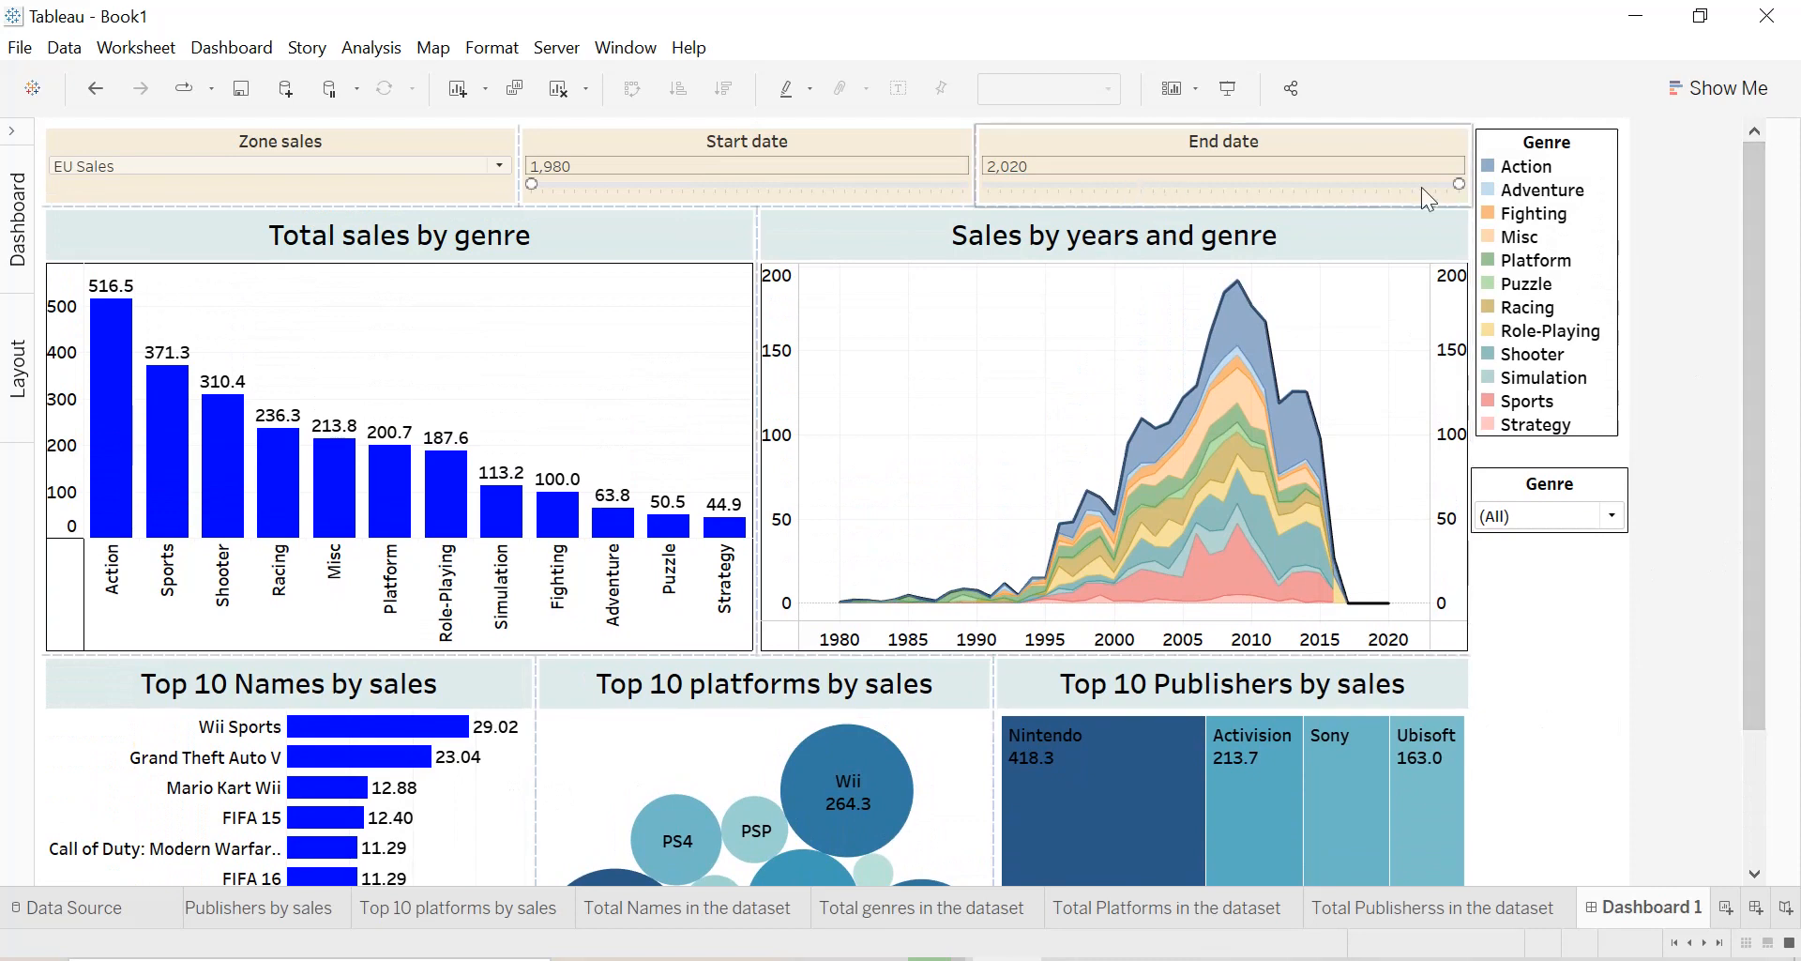
{"action": "left_click_drag", "start_coordinate": [1459, 184], "coordinate": [1332, 187]}
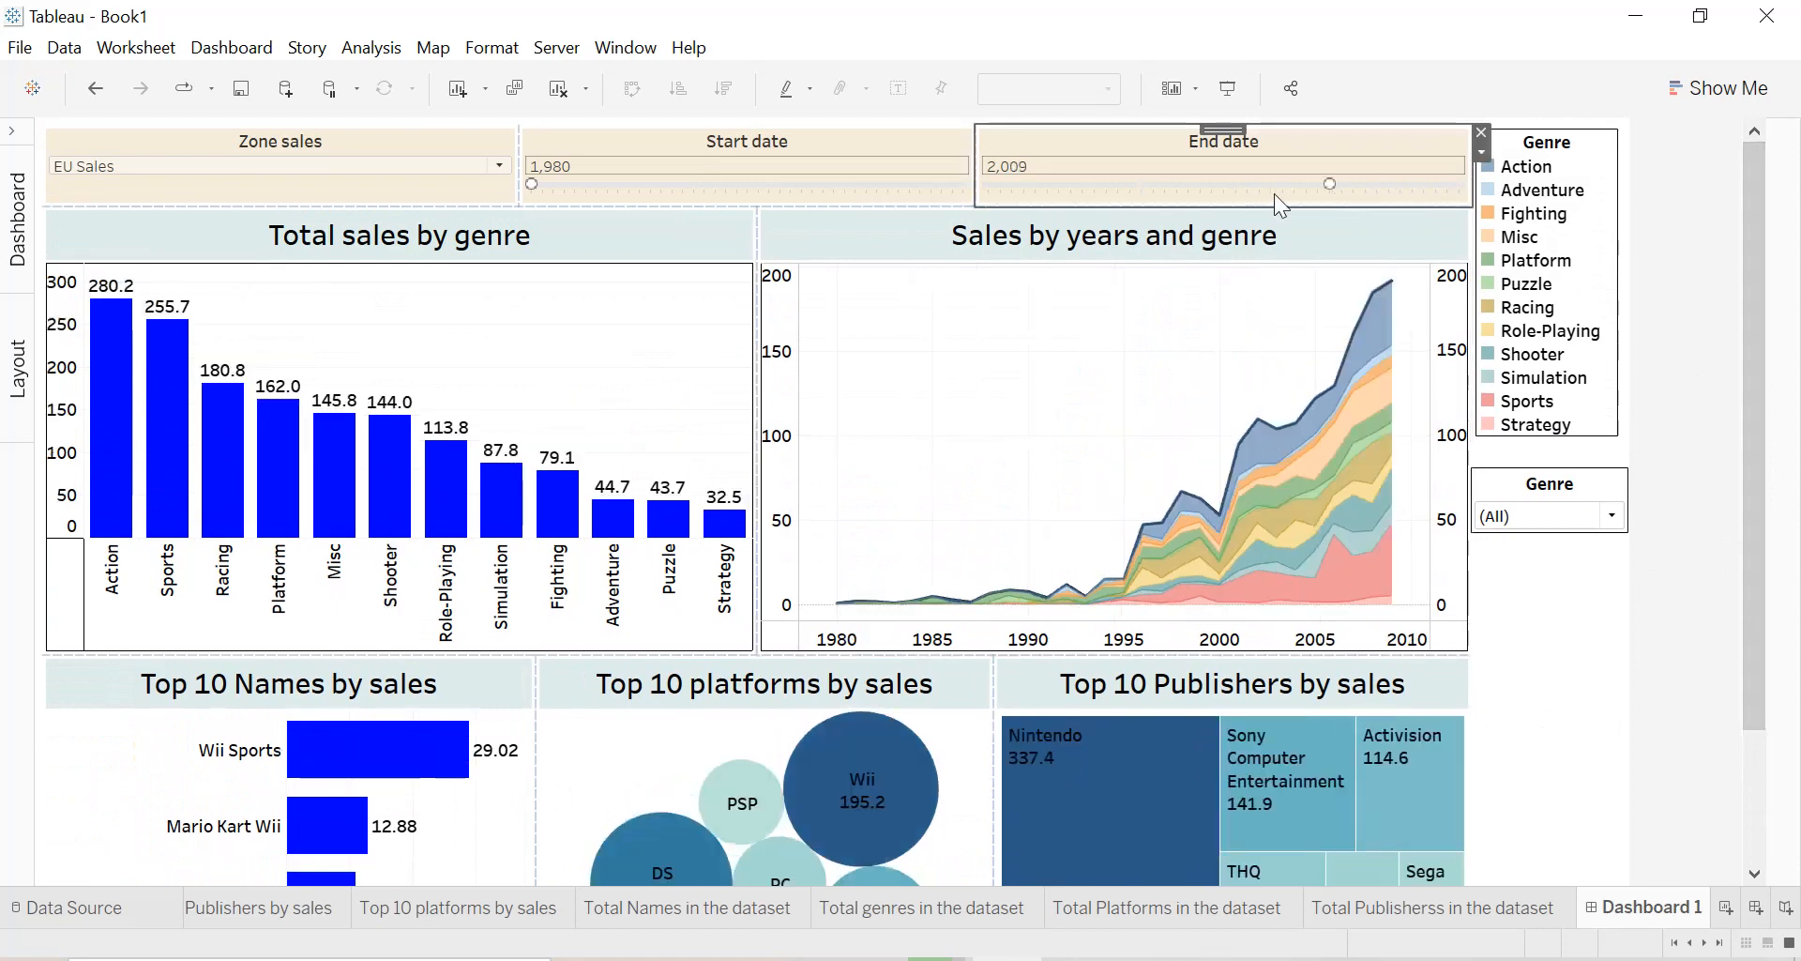
{"action": "left_click_drag", "start_coordinate": [1332, 186], "coordinate": [1444, 186]}
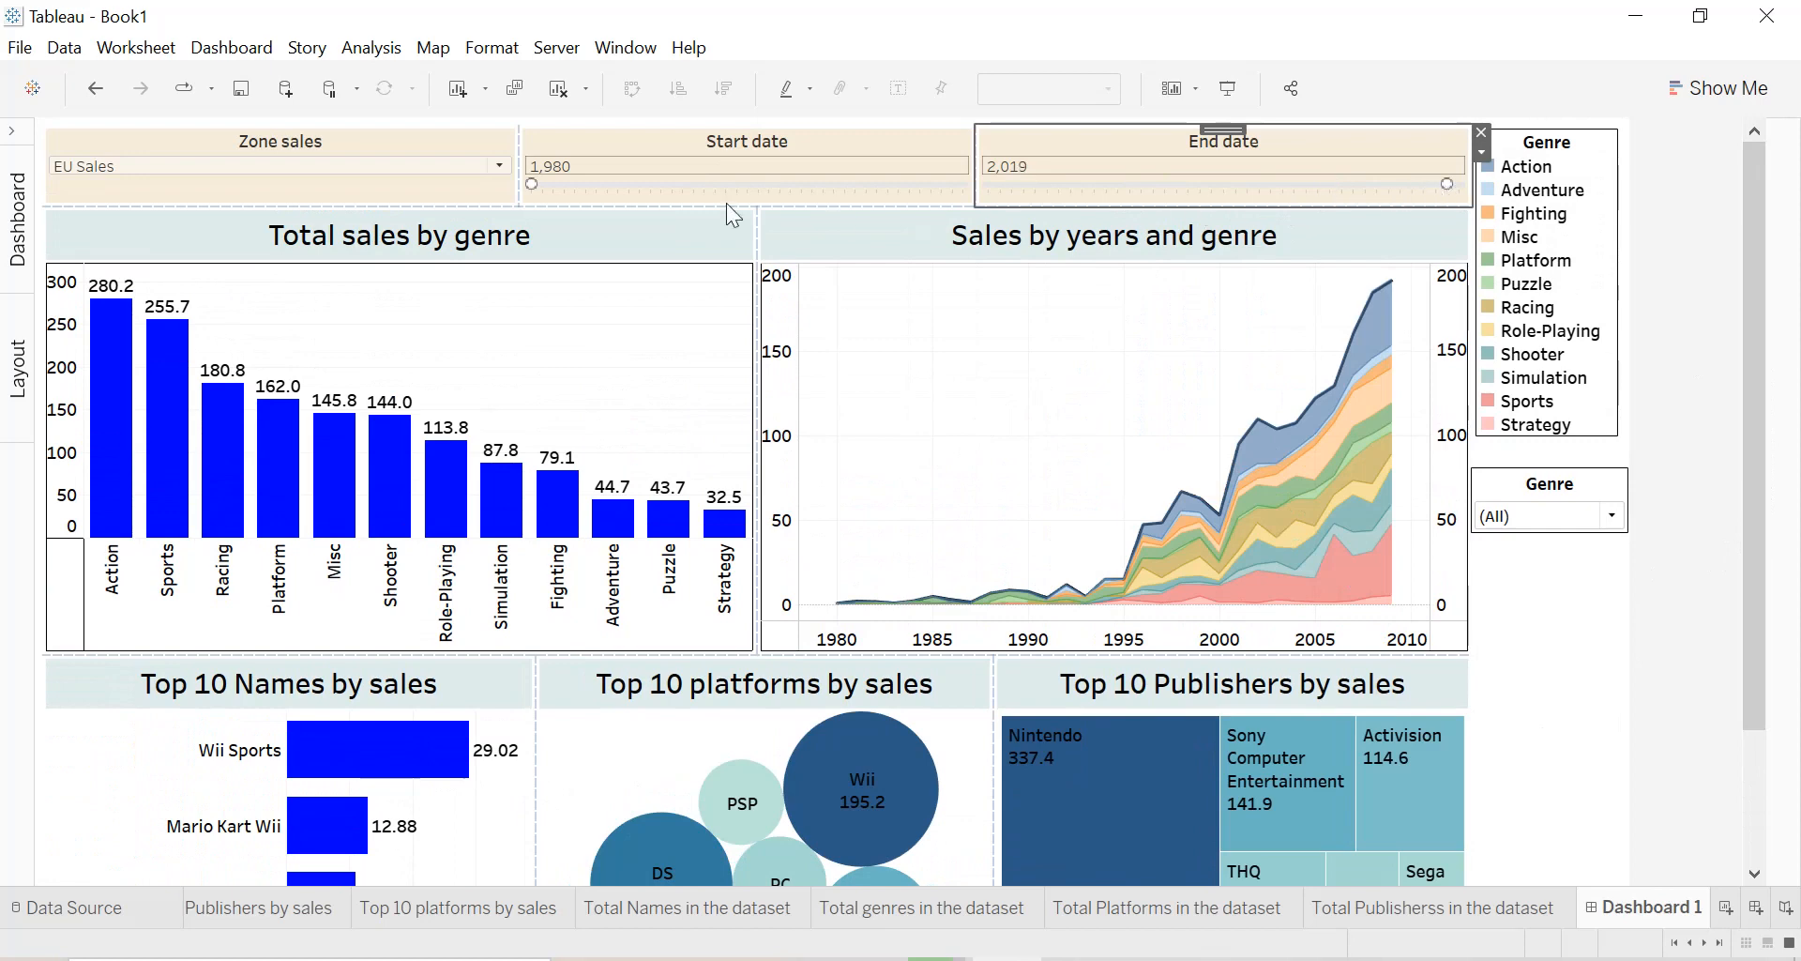
{"action": "left_click_drag", "start_coordinate": [533, 185], "coordinate": [706, 185]}
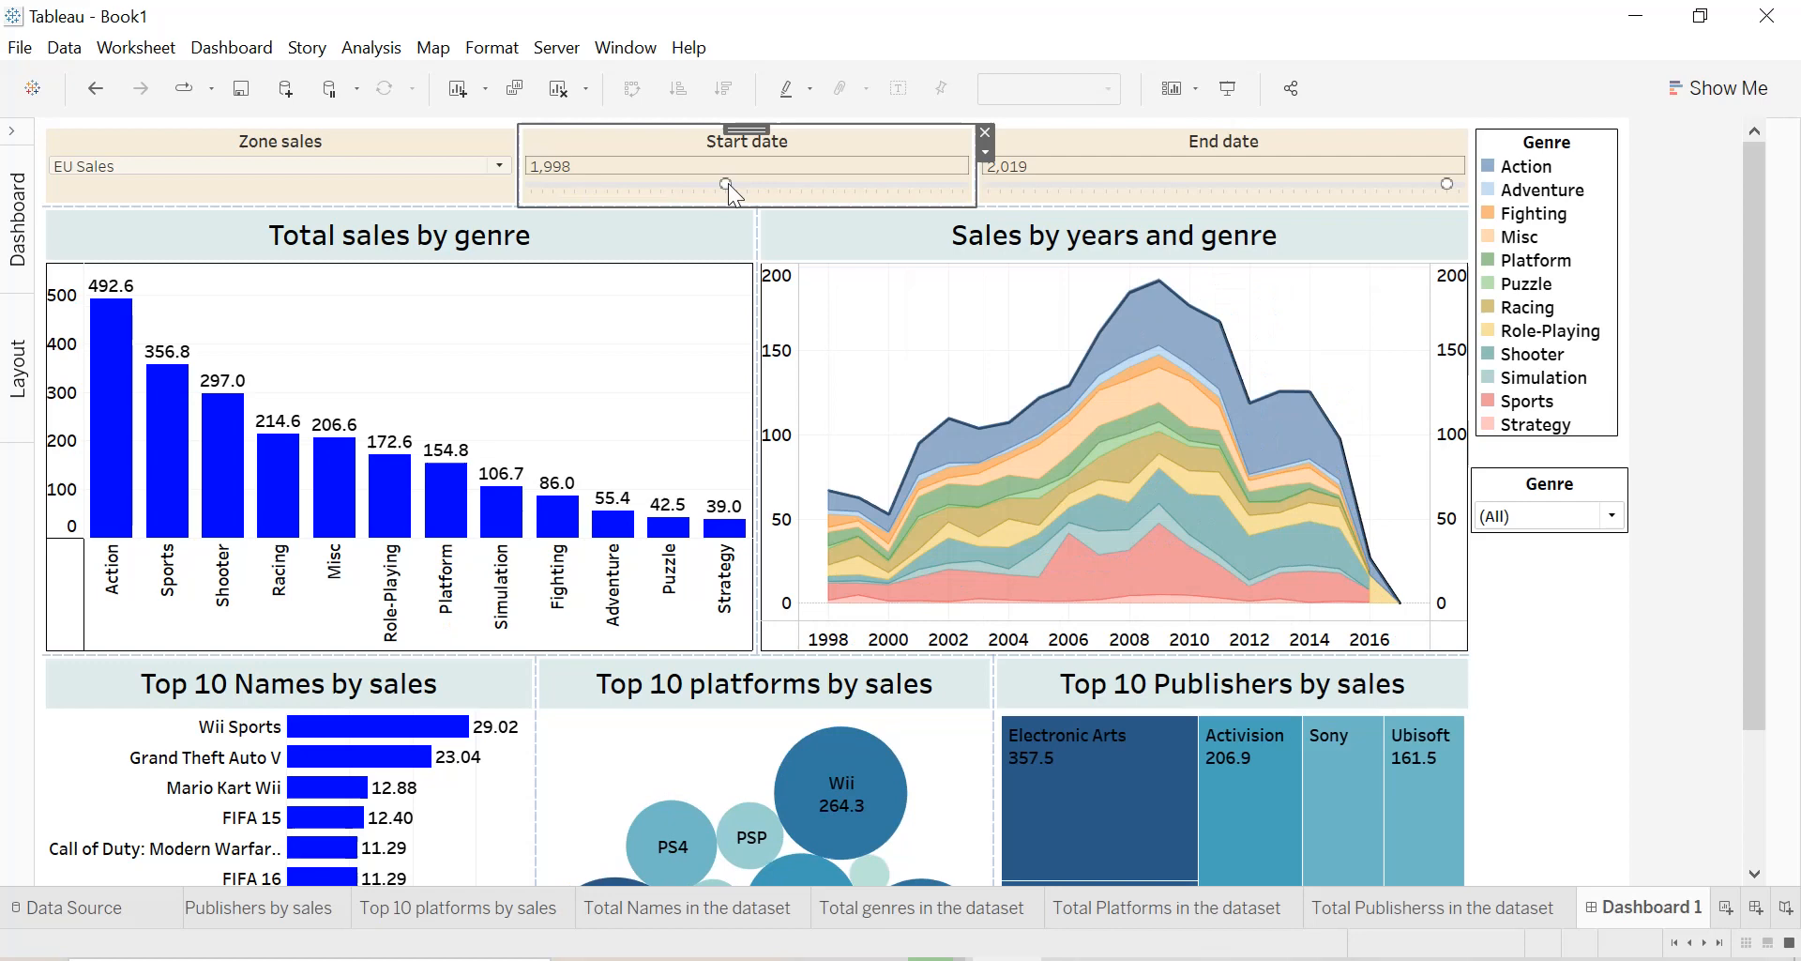
Switch the Zone sales parameter to JP Sales and look over the dashboard's charts.
{"action": "left_click", "coordinate": [392, 165]}
{"action": "left_click", "coordinate": [157, 239]}
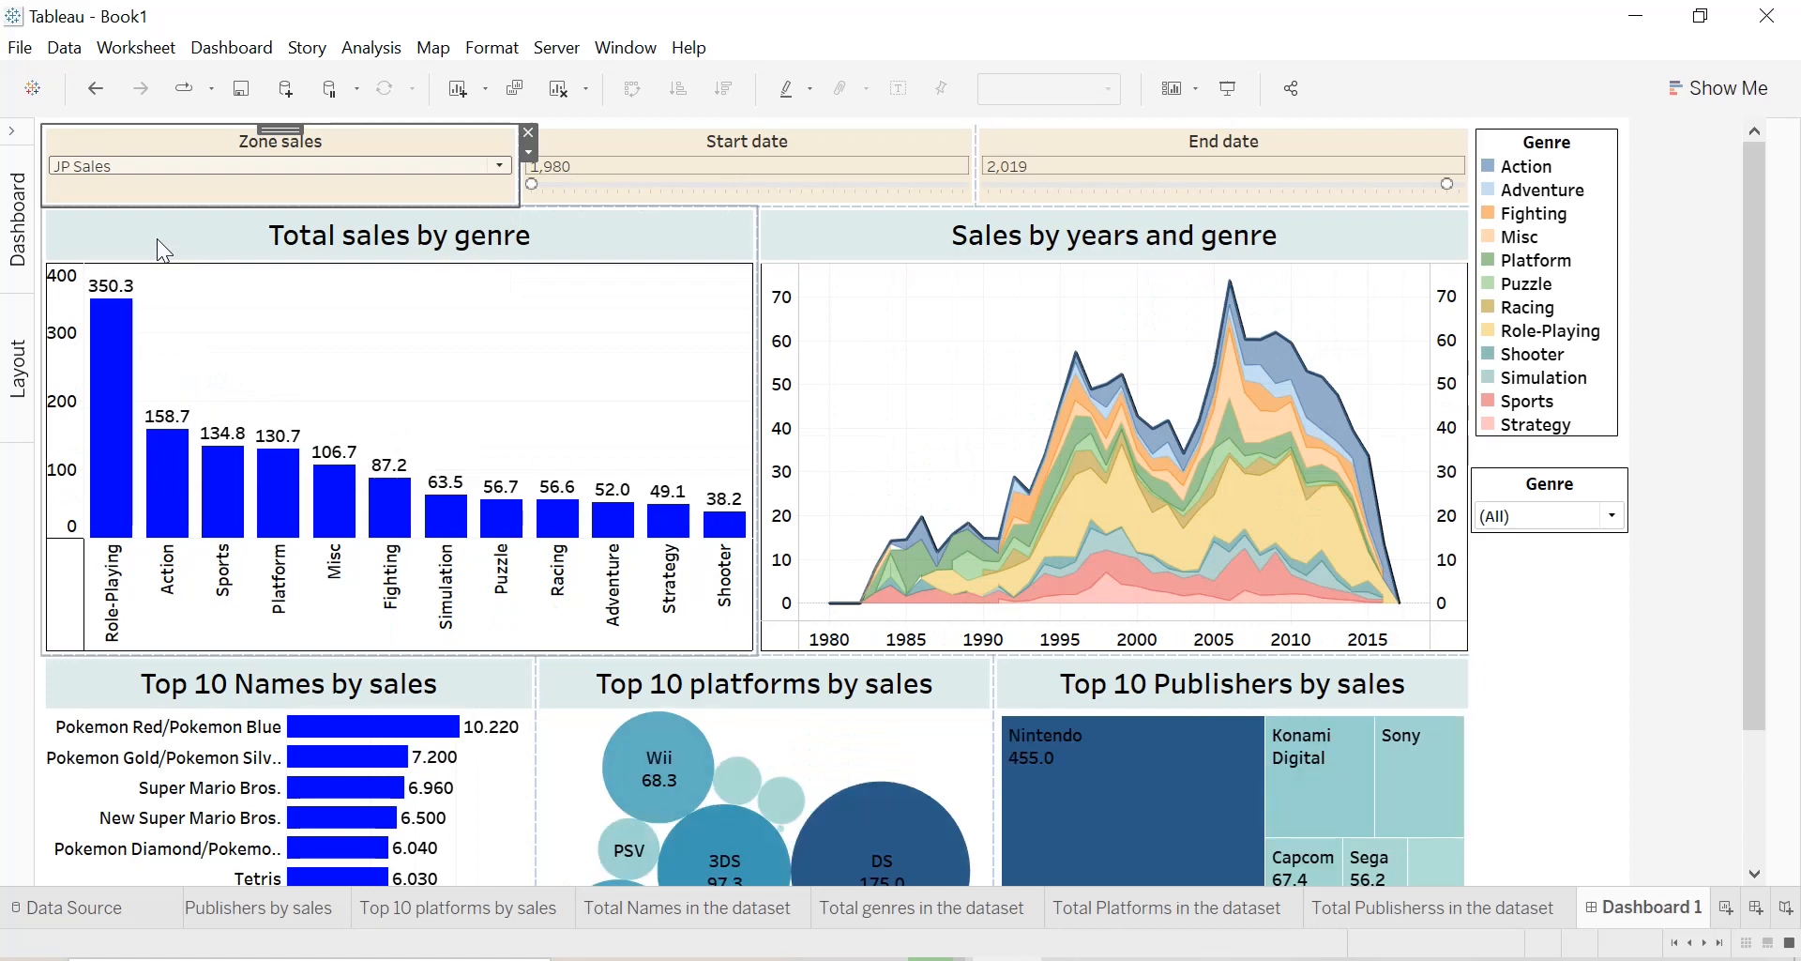
{"action": "scroll", "coordinate": [1760, 585], "scroll_direction": "down", "scroll_amount": 3}
{"action": "scroll", "coordinate": [1783, 584], "scroll_direction": "up", "scroll_amount": 3}
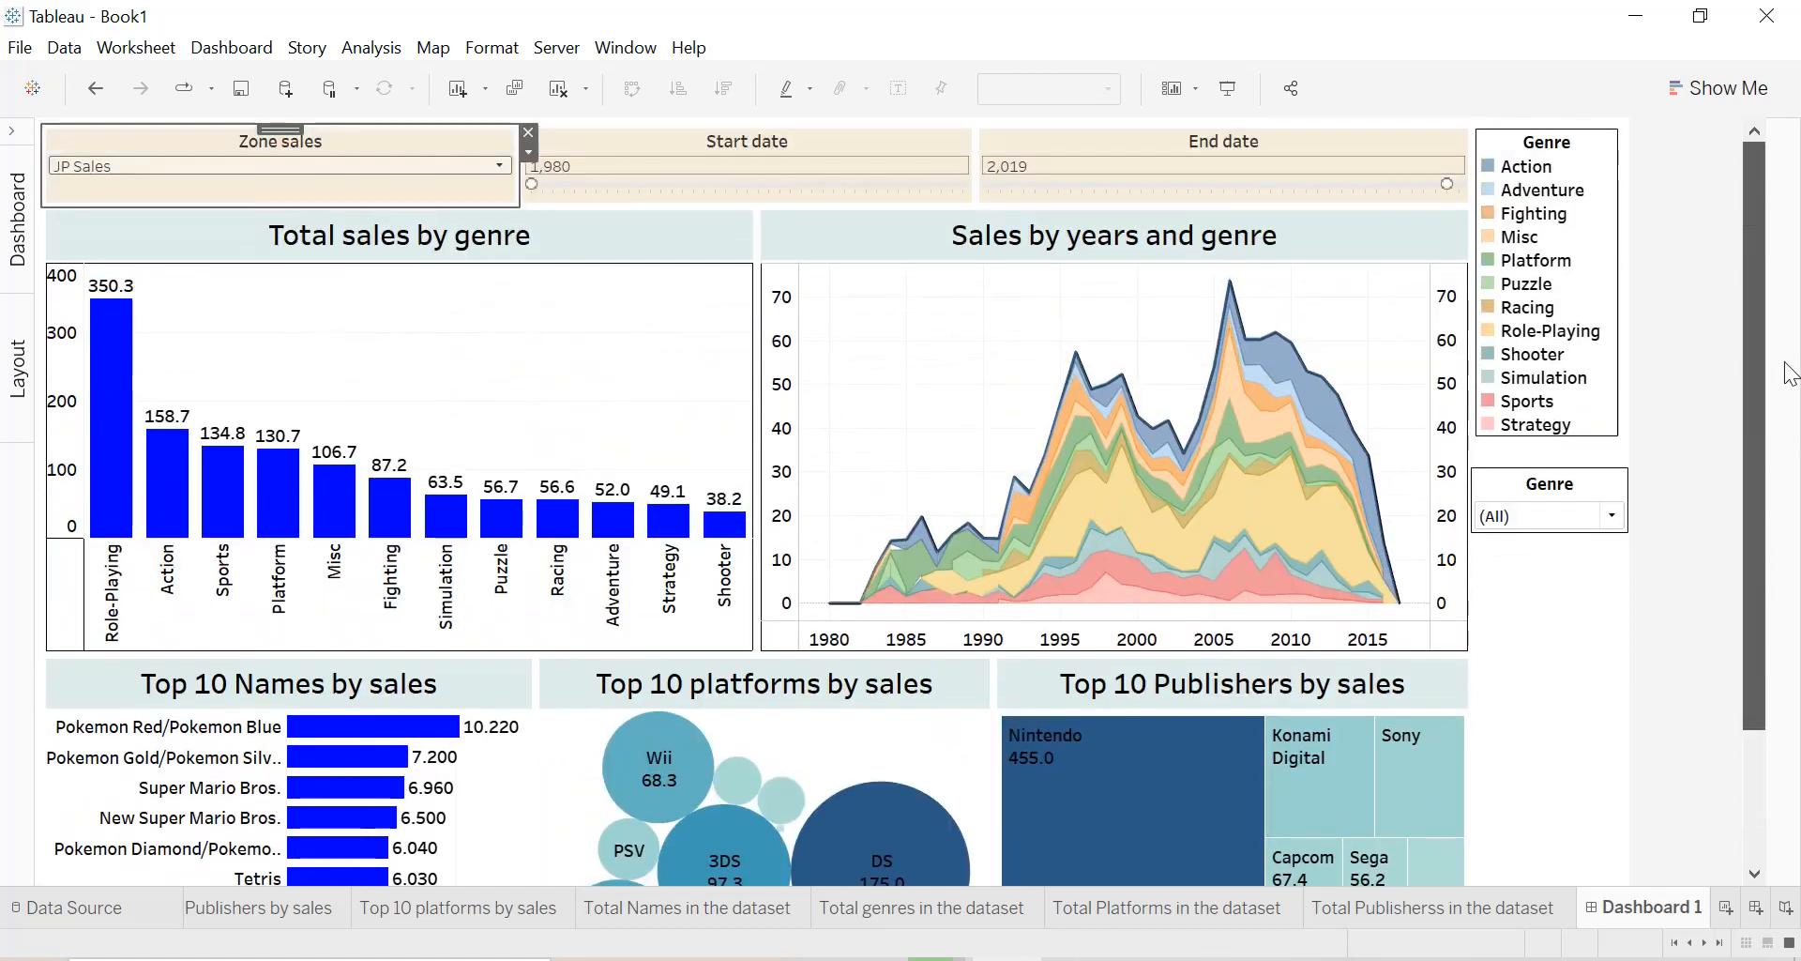
Add the total Names, genres, Platforms and Publishers count sheets between the Total sales by genre and Sales by years and genre charts.
{"action": "left_click", "coordinate": [13, 146]}
{"action": "scroll", "coordinate": [172, 446], "scroll_direction": "down", "scroll_amount": 2}
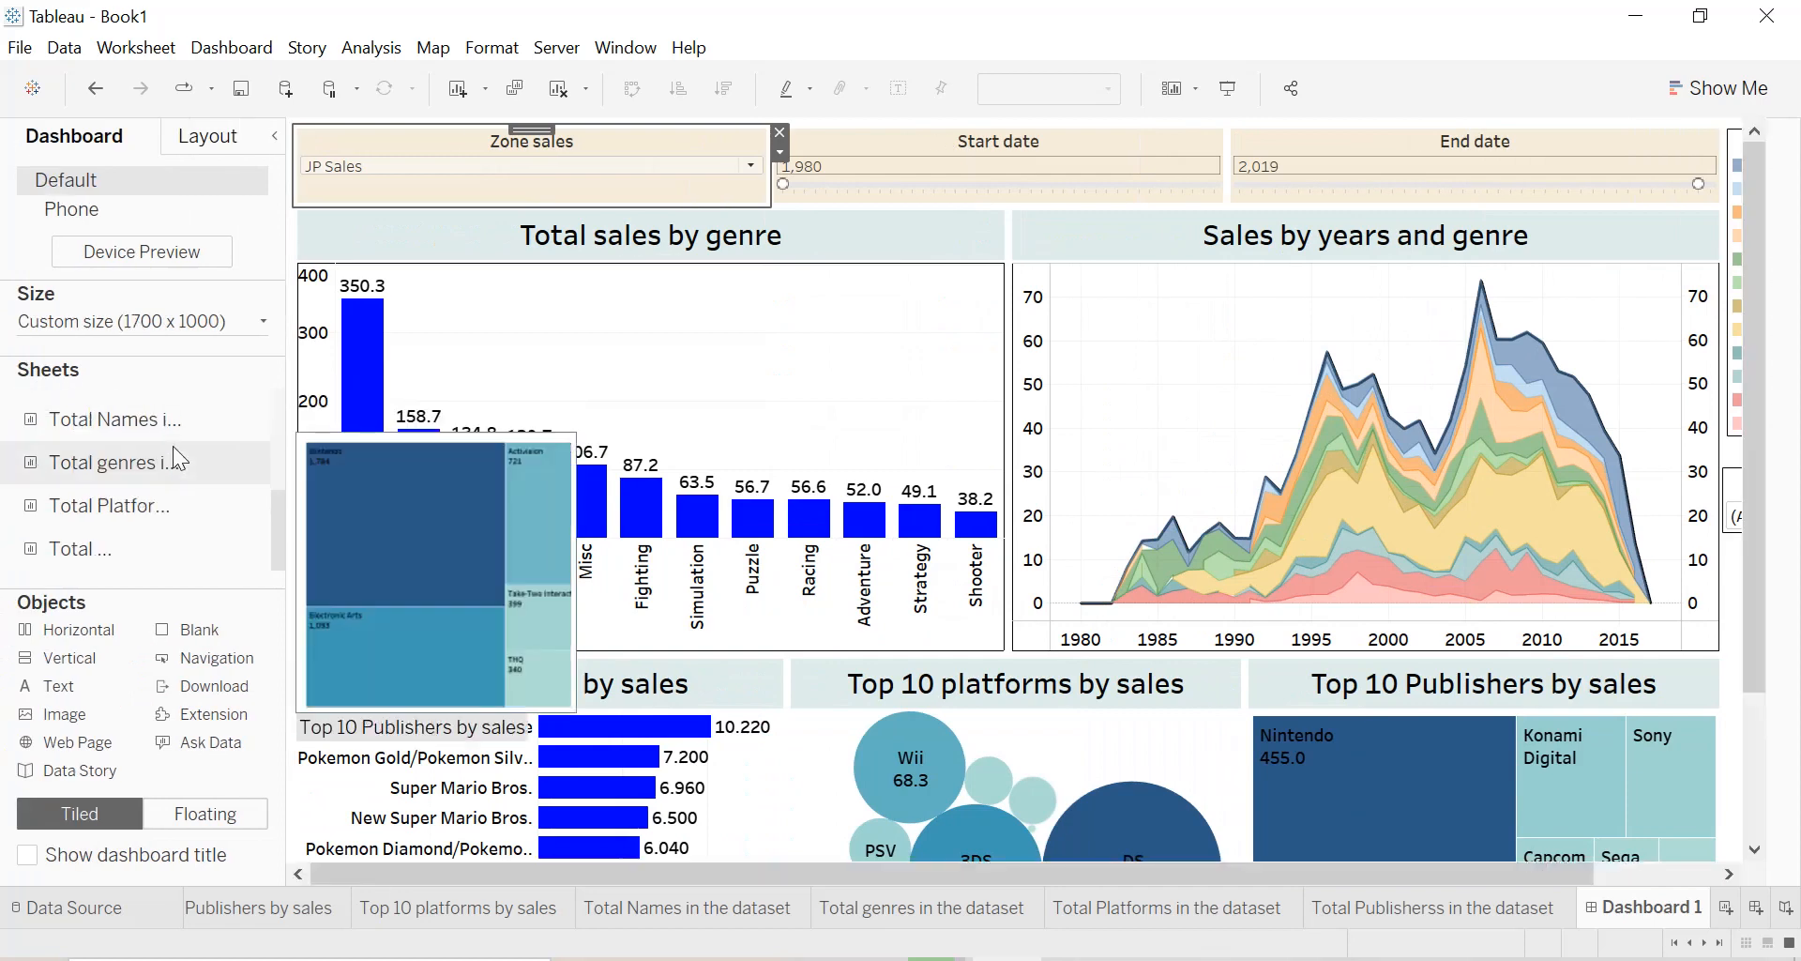
{"action": "left_click_drag", "start_coordinate": [129, 432], "coordinate": [868, 368]}
{"action": "left_click_drag", "start_coordinate": [975, 349], "coordinate": [972, 345]}
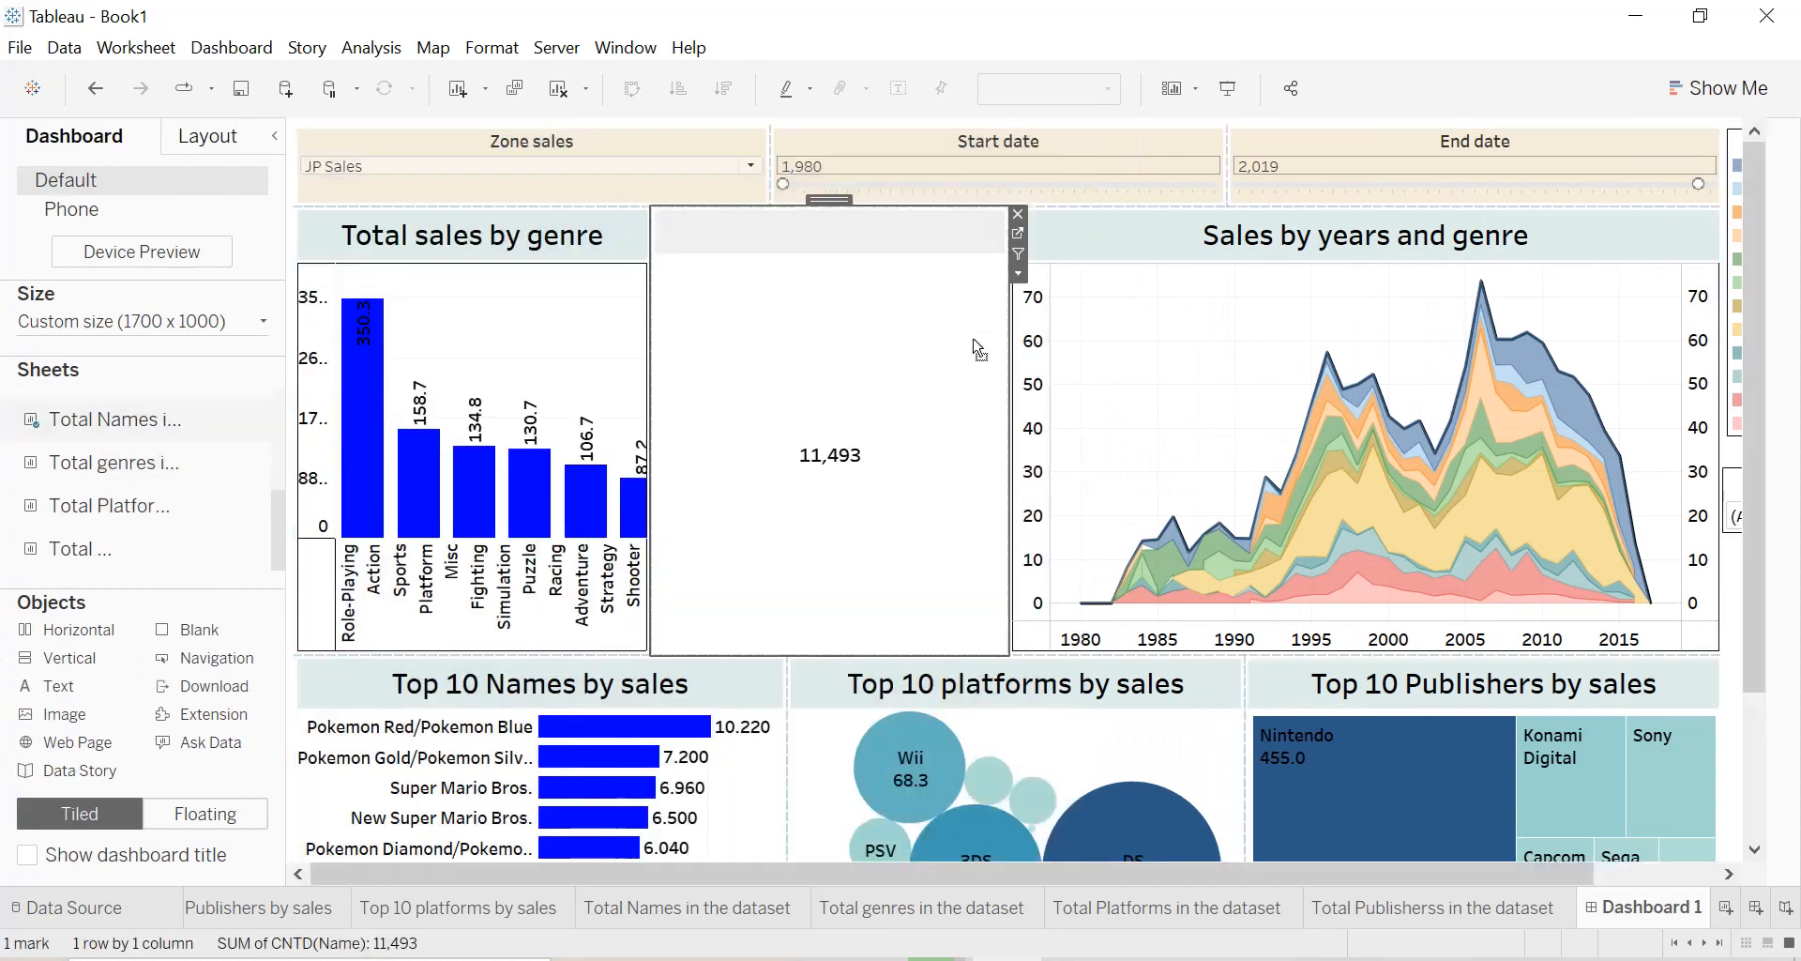
{"action": "left_click_drag", "start_coordinate": [225, 462], "coordinate": [816, 510]}
{"action": "mouse_move", "coordinate": [150, 512]}
{"action": "left_click_drag", "start_coordinate": [150, 511], "coordinate": [898, 399]}
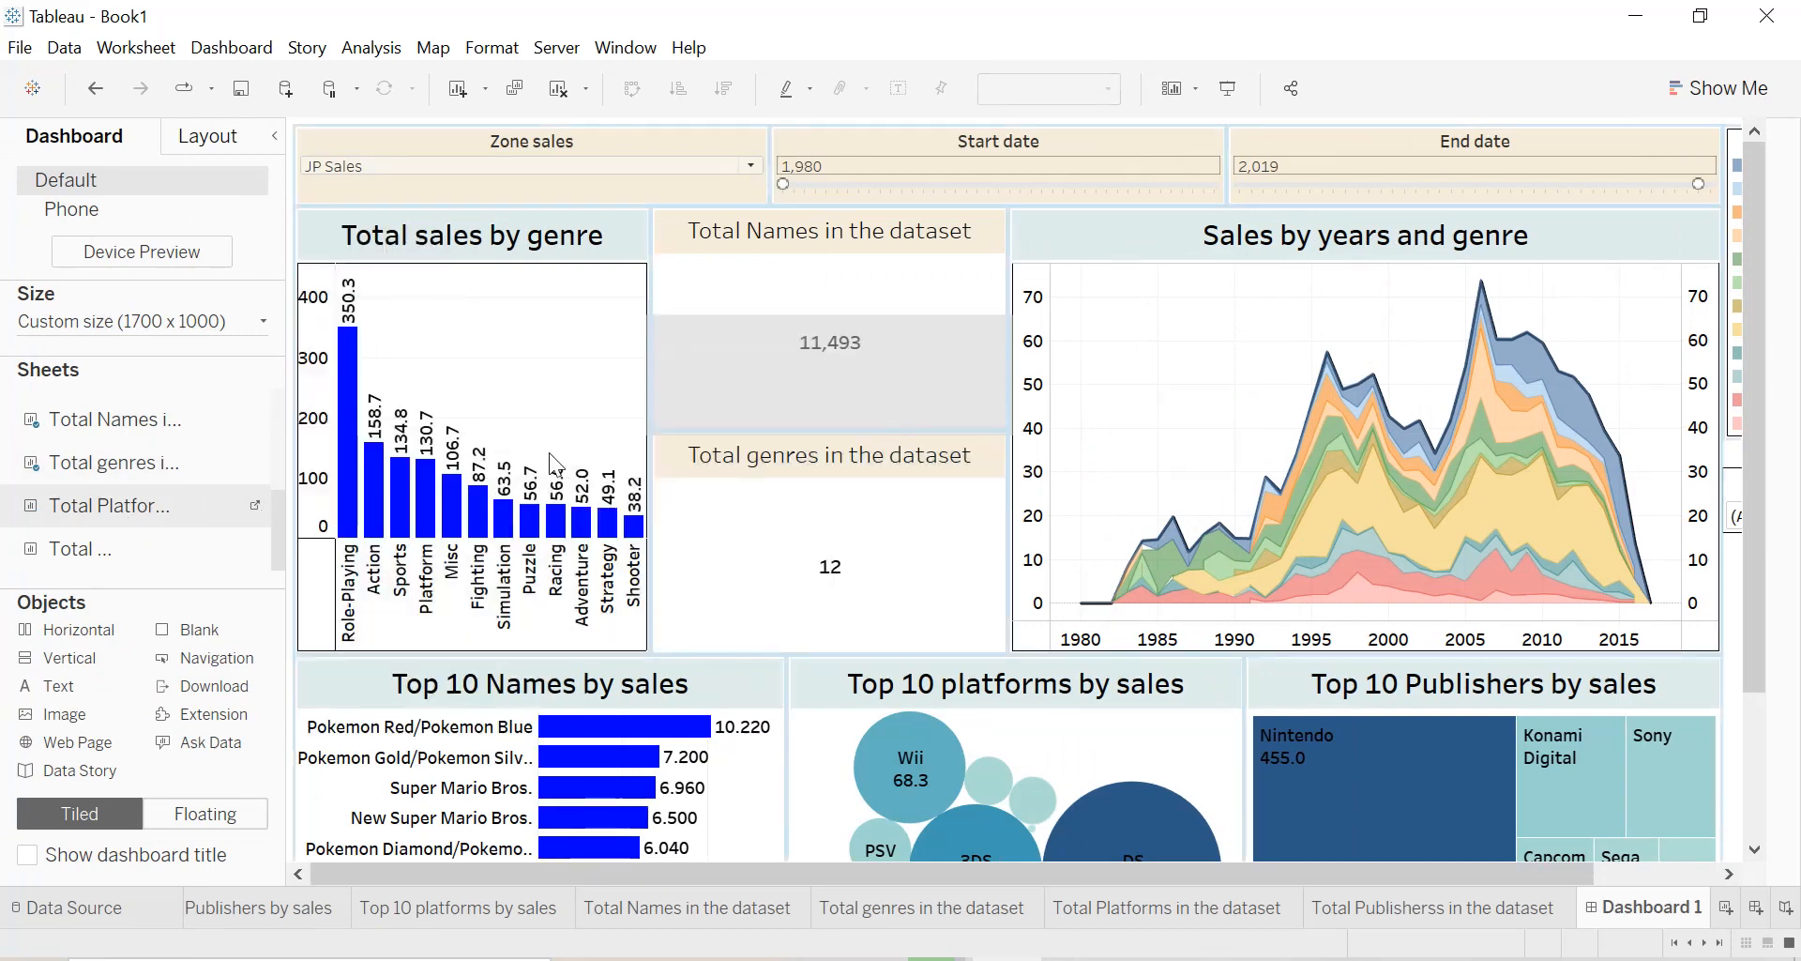
{"action": "left_click_drag", "start_coordinate": [106, 556], "coordinate": [874, 574]}
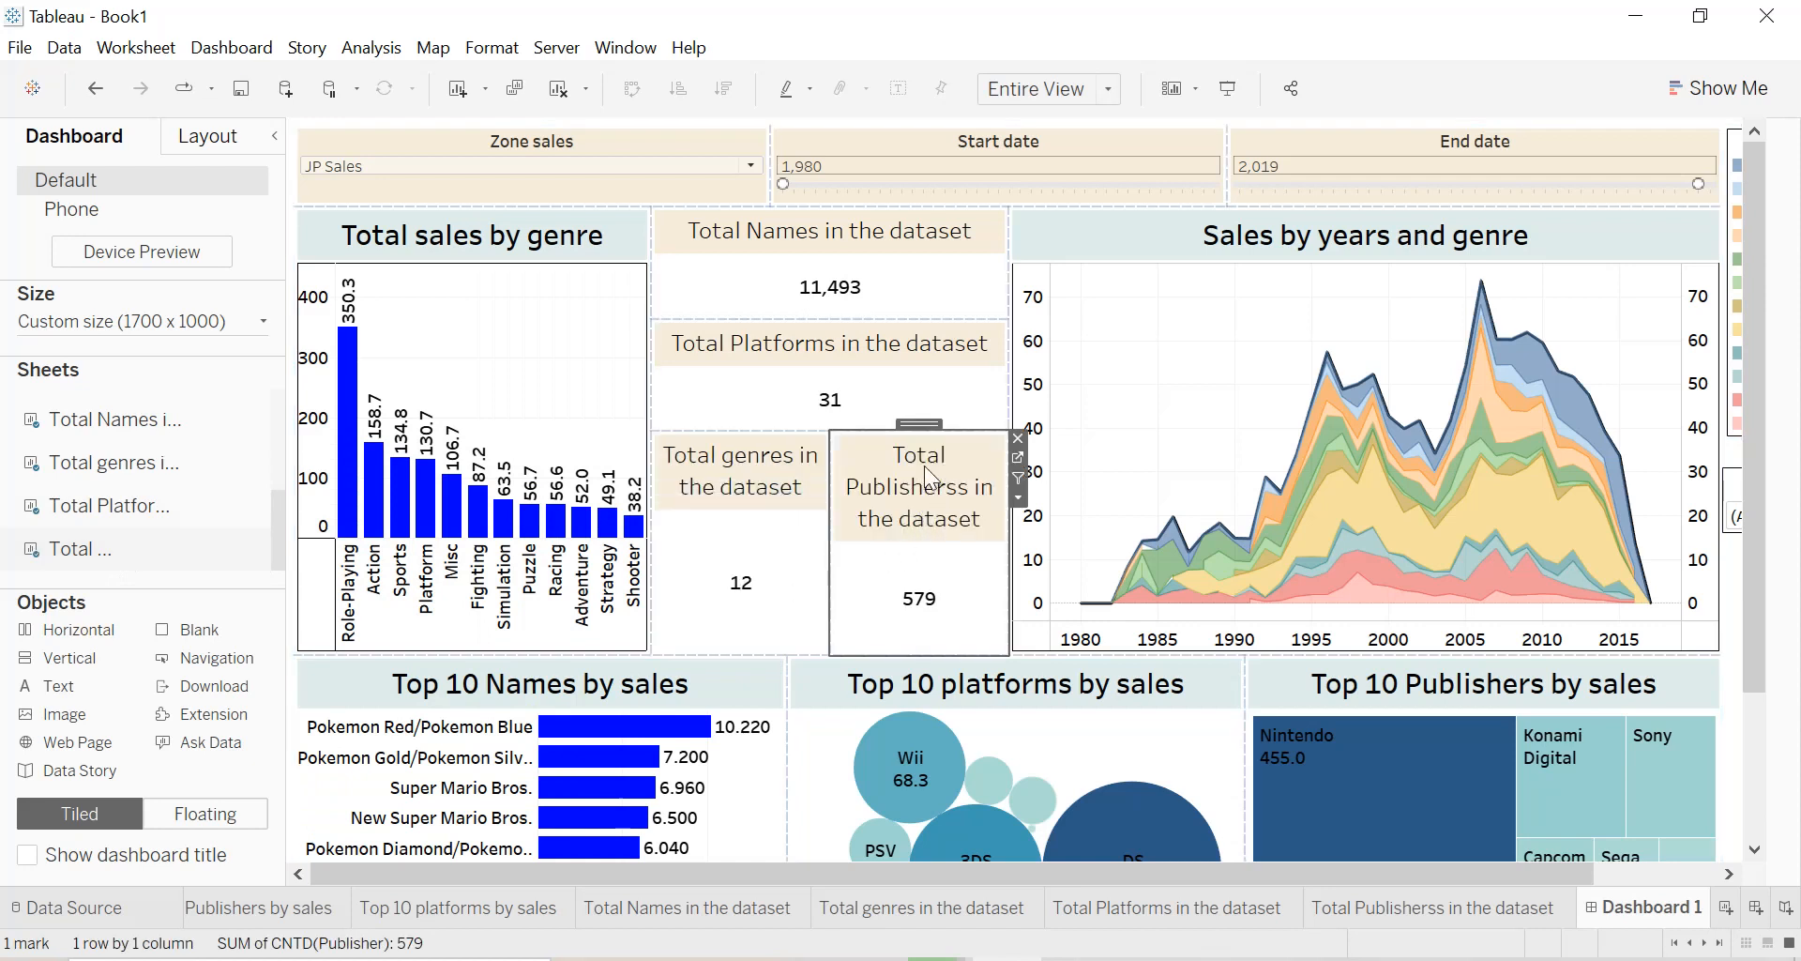
Stack the Publishers count between the Platforms and genres counts, and even out the heights of the four count sheets.
{"action": "left_click_drag", "start_coordinate": [925, 465], "coordinate": [912, 458]}
{"action": "left_click_drag", "start_coordinate": [861, 549], "coordinate": [851, 502]}
{"action": "left_click_drag", "start_coordinate": [839, 429], "coordinate": [825, 567]}
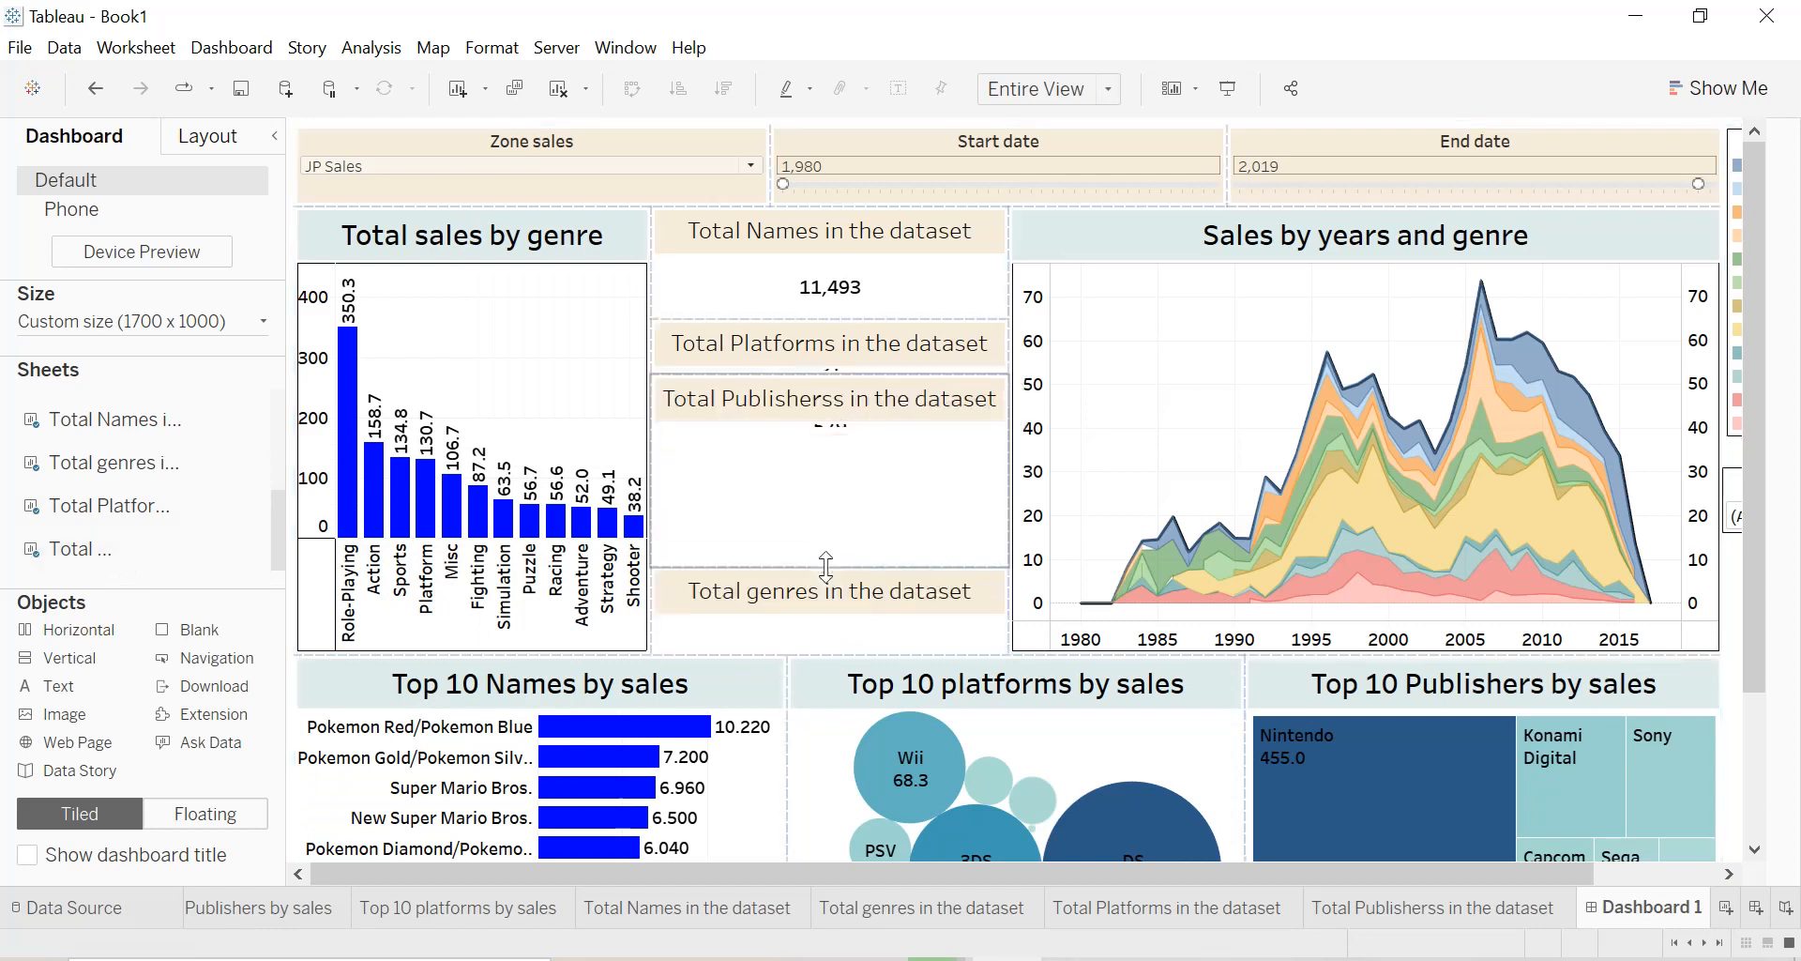
{"action": "left_click", "coordinate": [840, 408]}
{"action": "left_click_drag", "start_coordinate": [786, 405], "coordinate": [783, 483]}
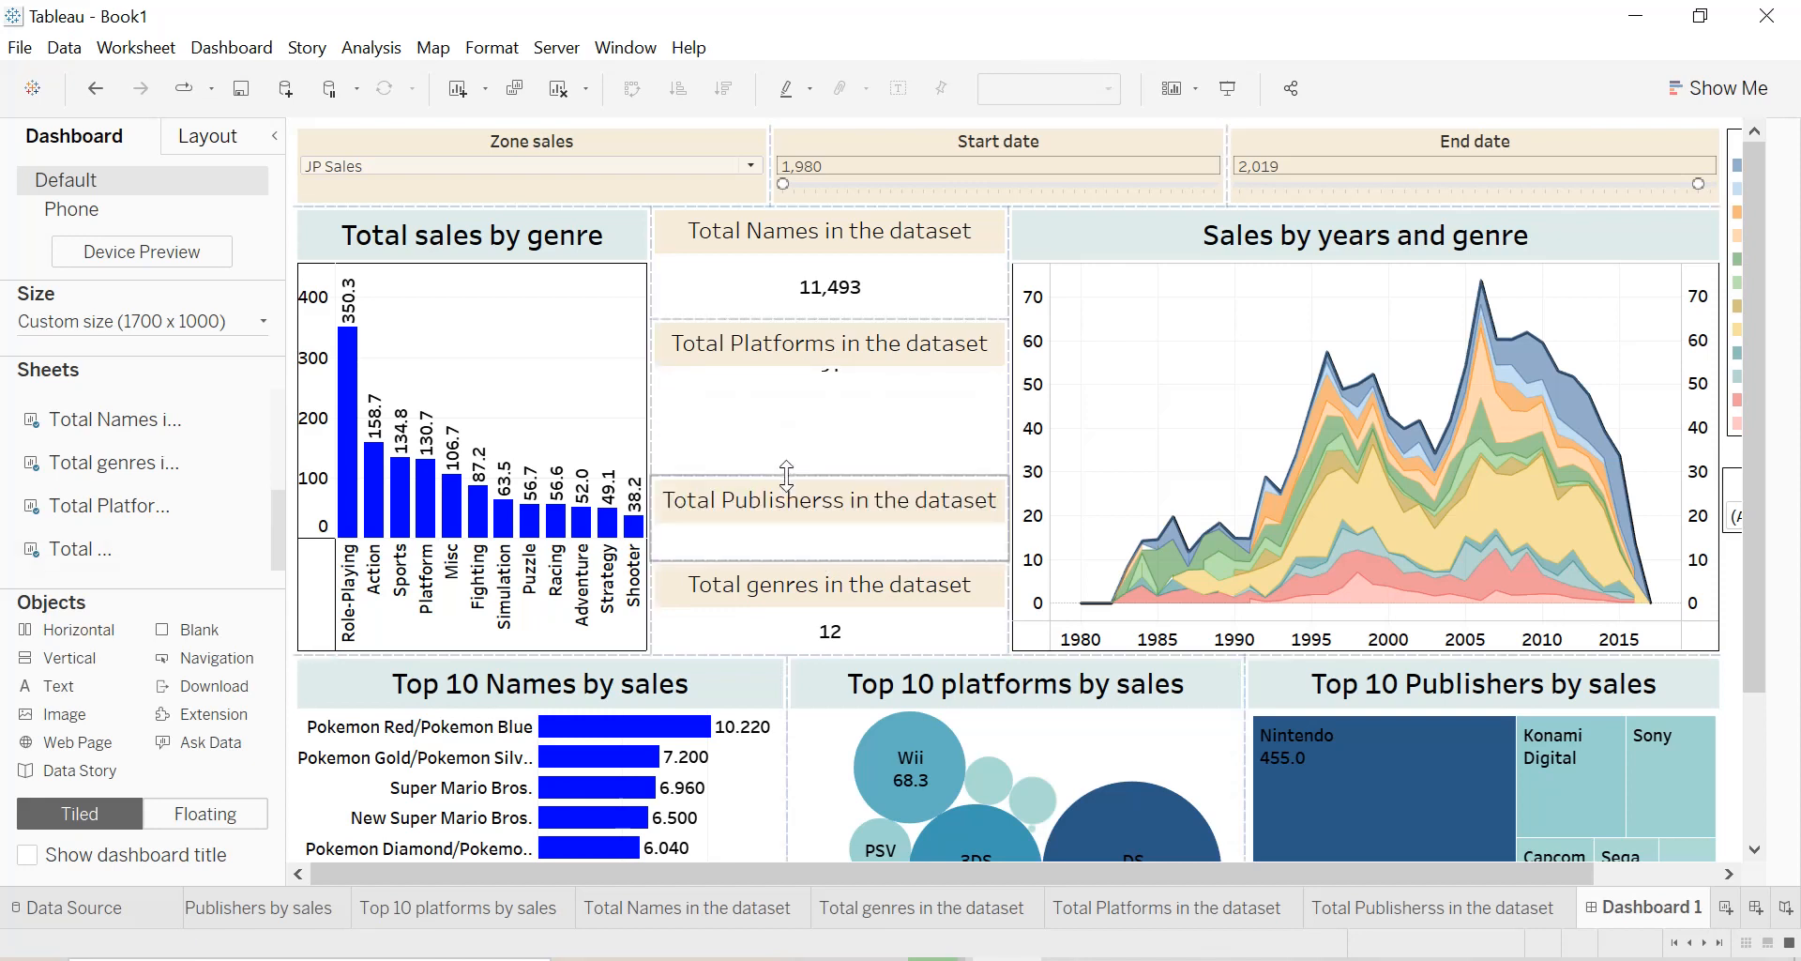
{"action": "mouse_move", "coordinate": [829, 319]}
{"action": "left_mouse_down"}
{"action": "mouse_move", "coordinate": [824, 345]}
{"action": "mouse_move", "coordinate": [829, 322]}
{"action": "left_mouse_up"}
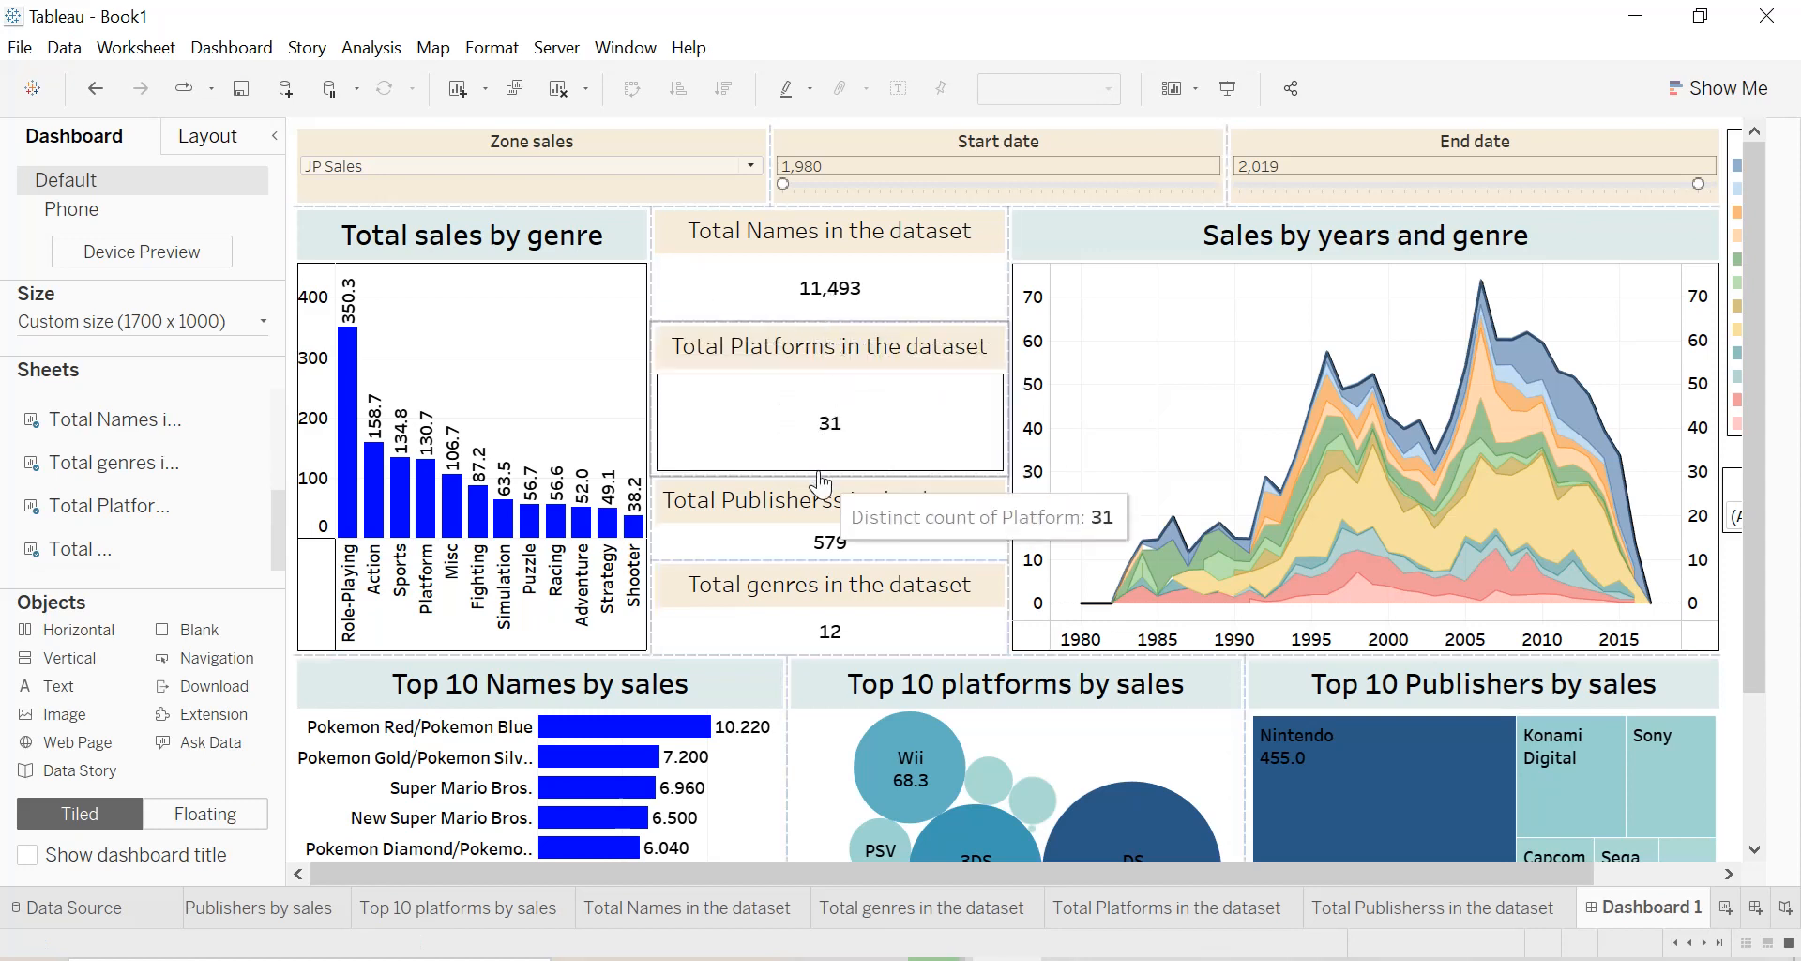
{"action": "left_click_drag", "start_coordinate": [818, 471], "coordinate": [818, 447]}
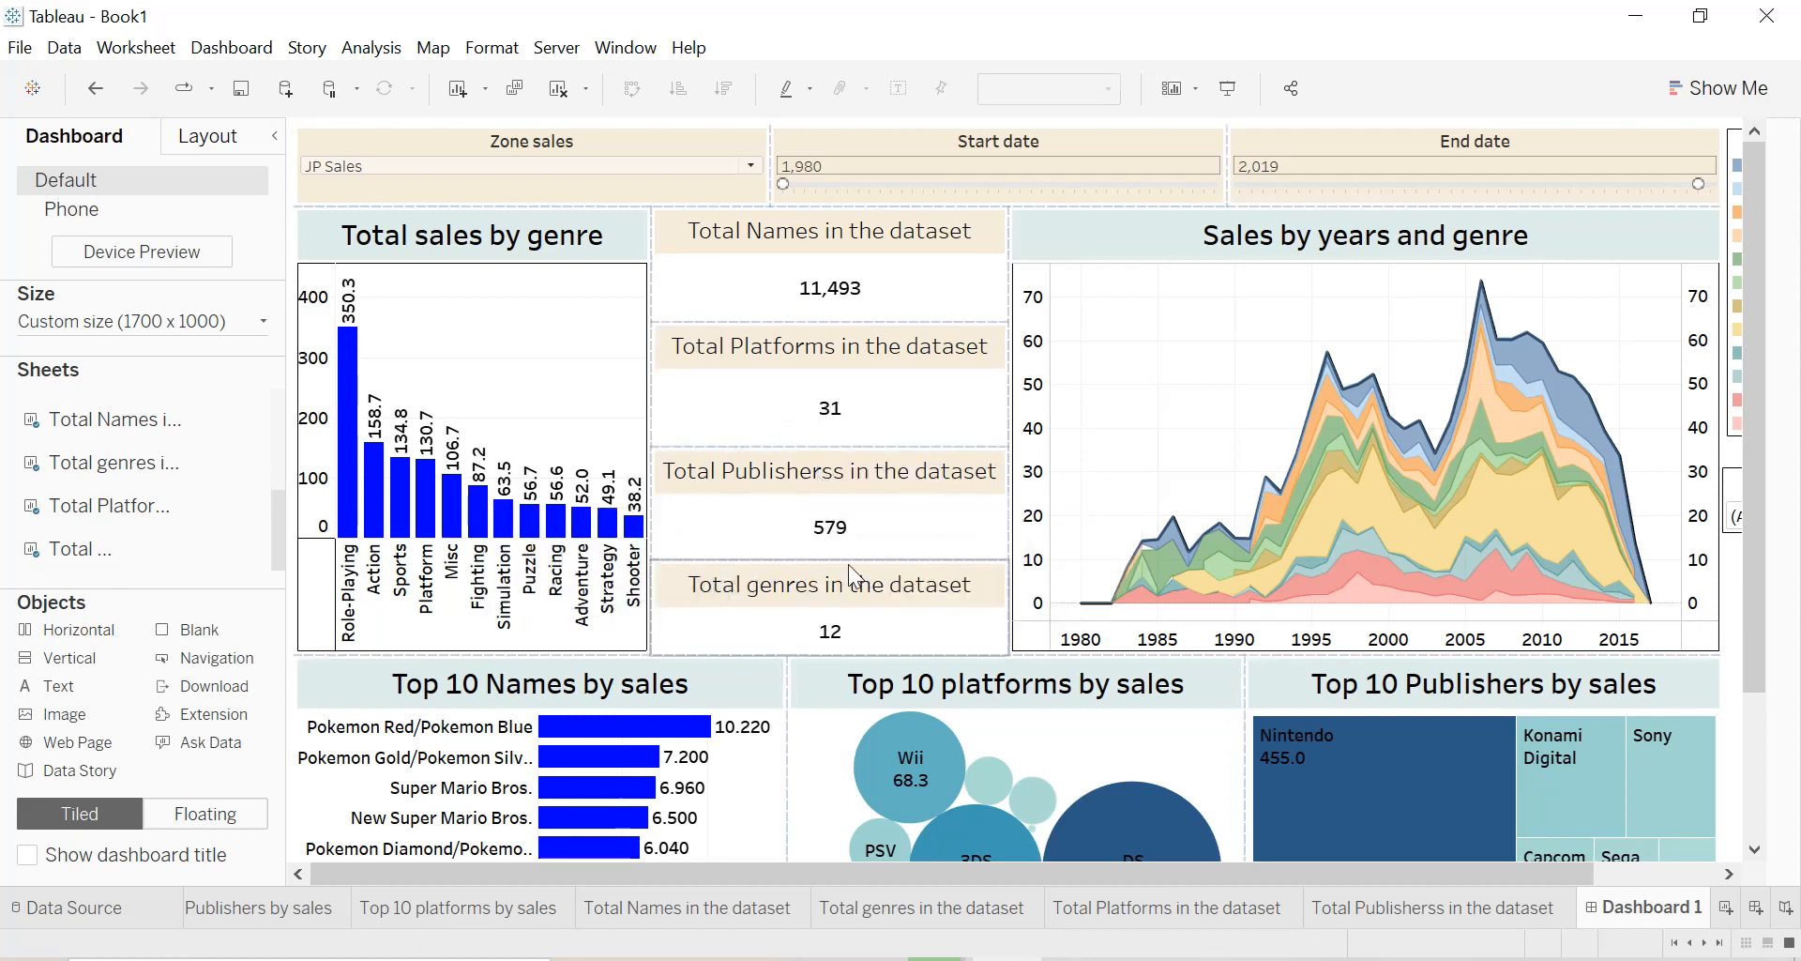
{"action": "left_click_drag", "start_coordinate": [848, 553], "coordinate": [848, 551]}
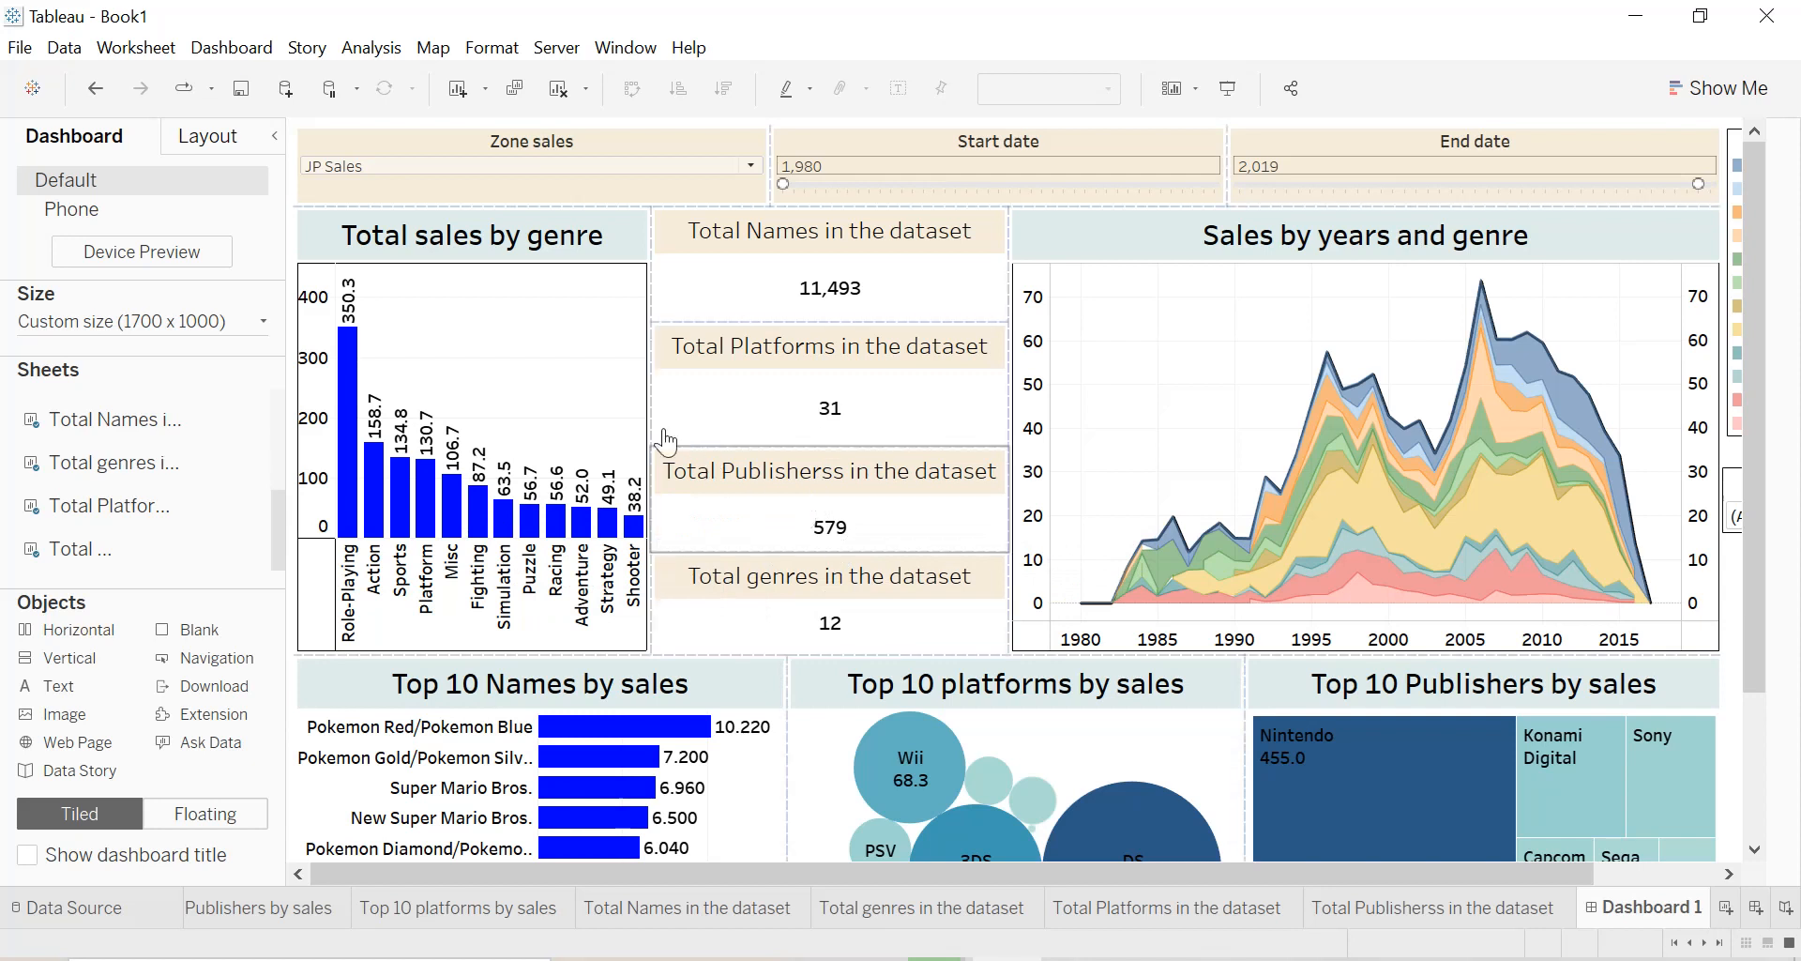
Widen the Total sales by genre chart to narrow the column of count sheets, and collapse the dashboard side pane.
{"action": "left_click_drag", "start_coordinate": [654, 423], "coordinate": [784, 423]}
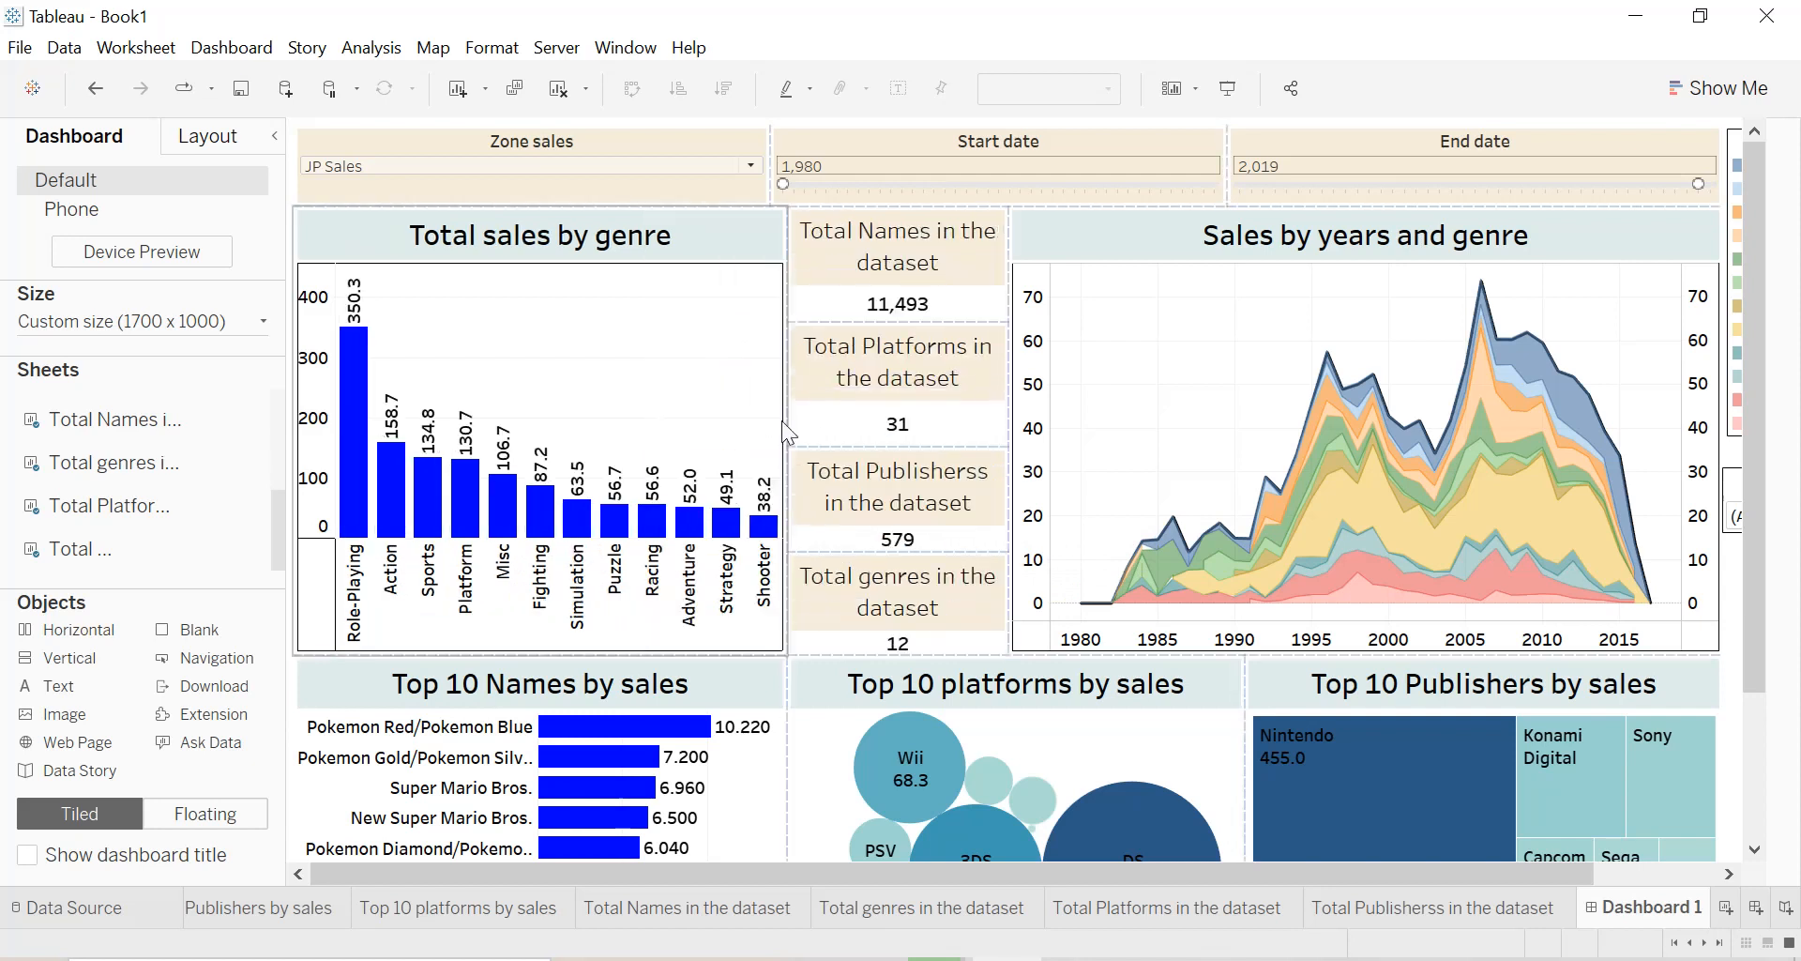
{"action": "double_click", "coordinate": [893, 240]}
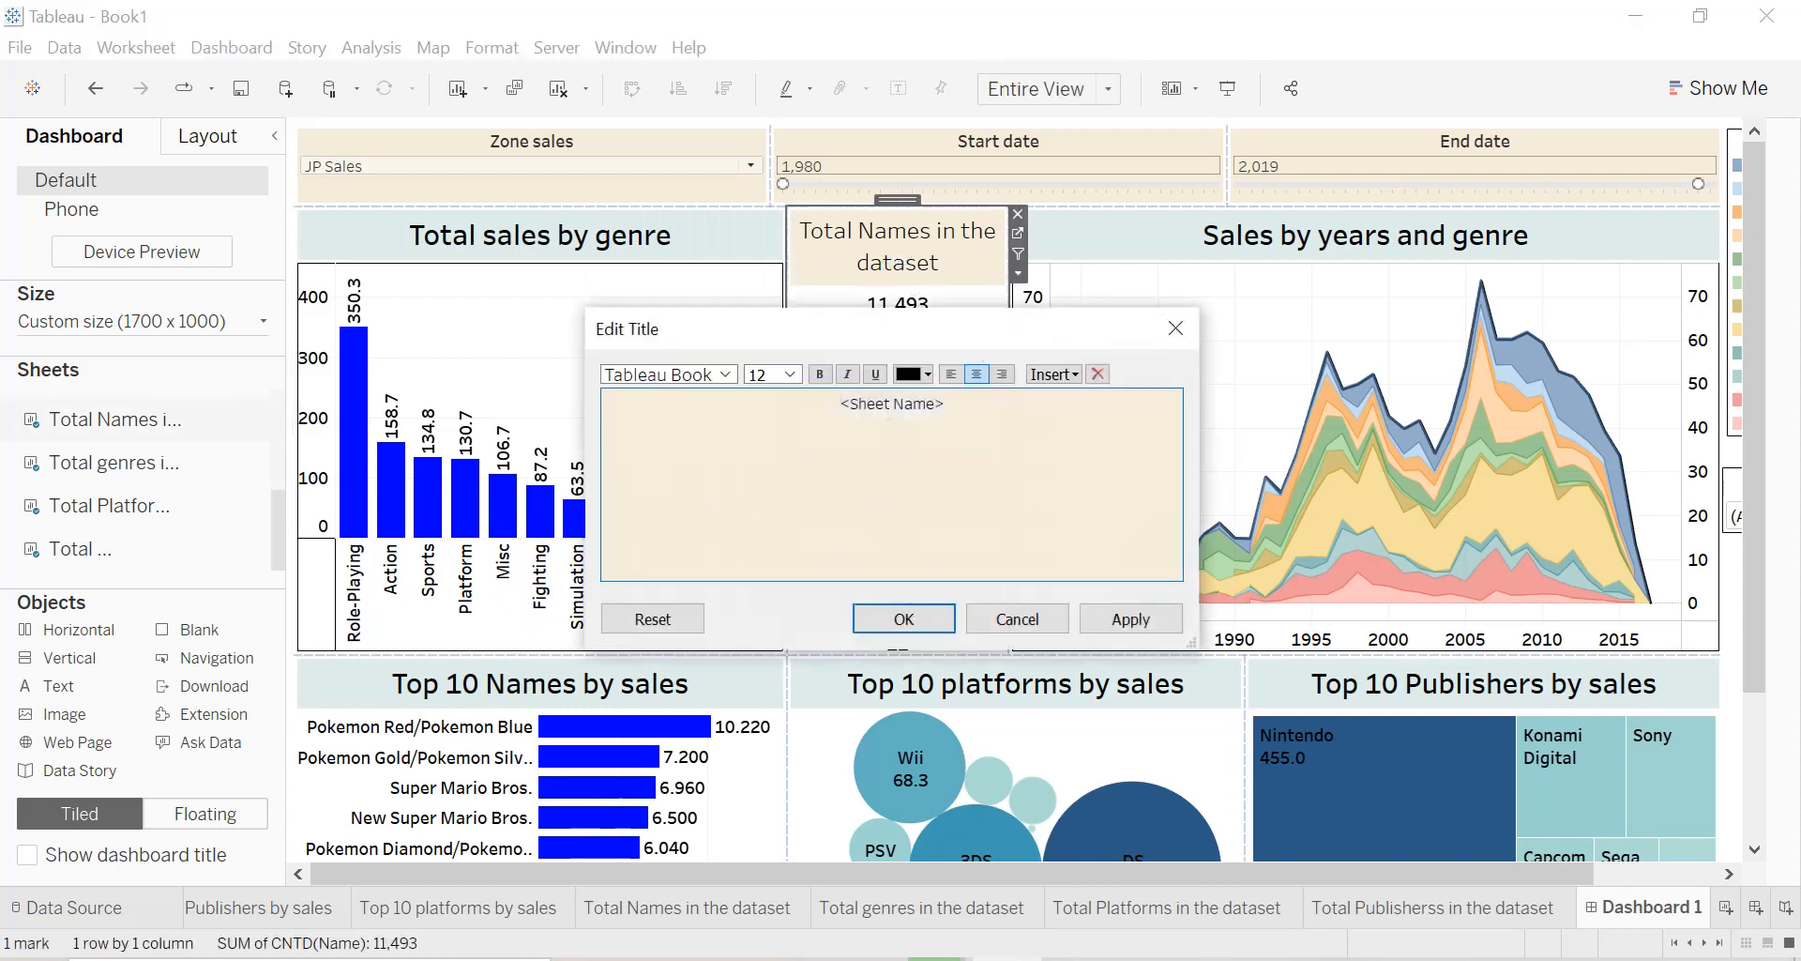
{"action": "left_click", "coordinate": [1176, 327]}
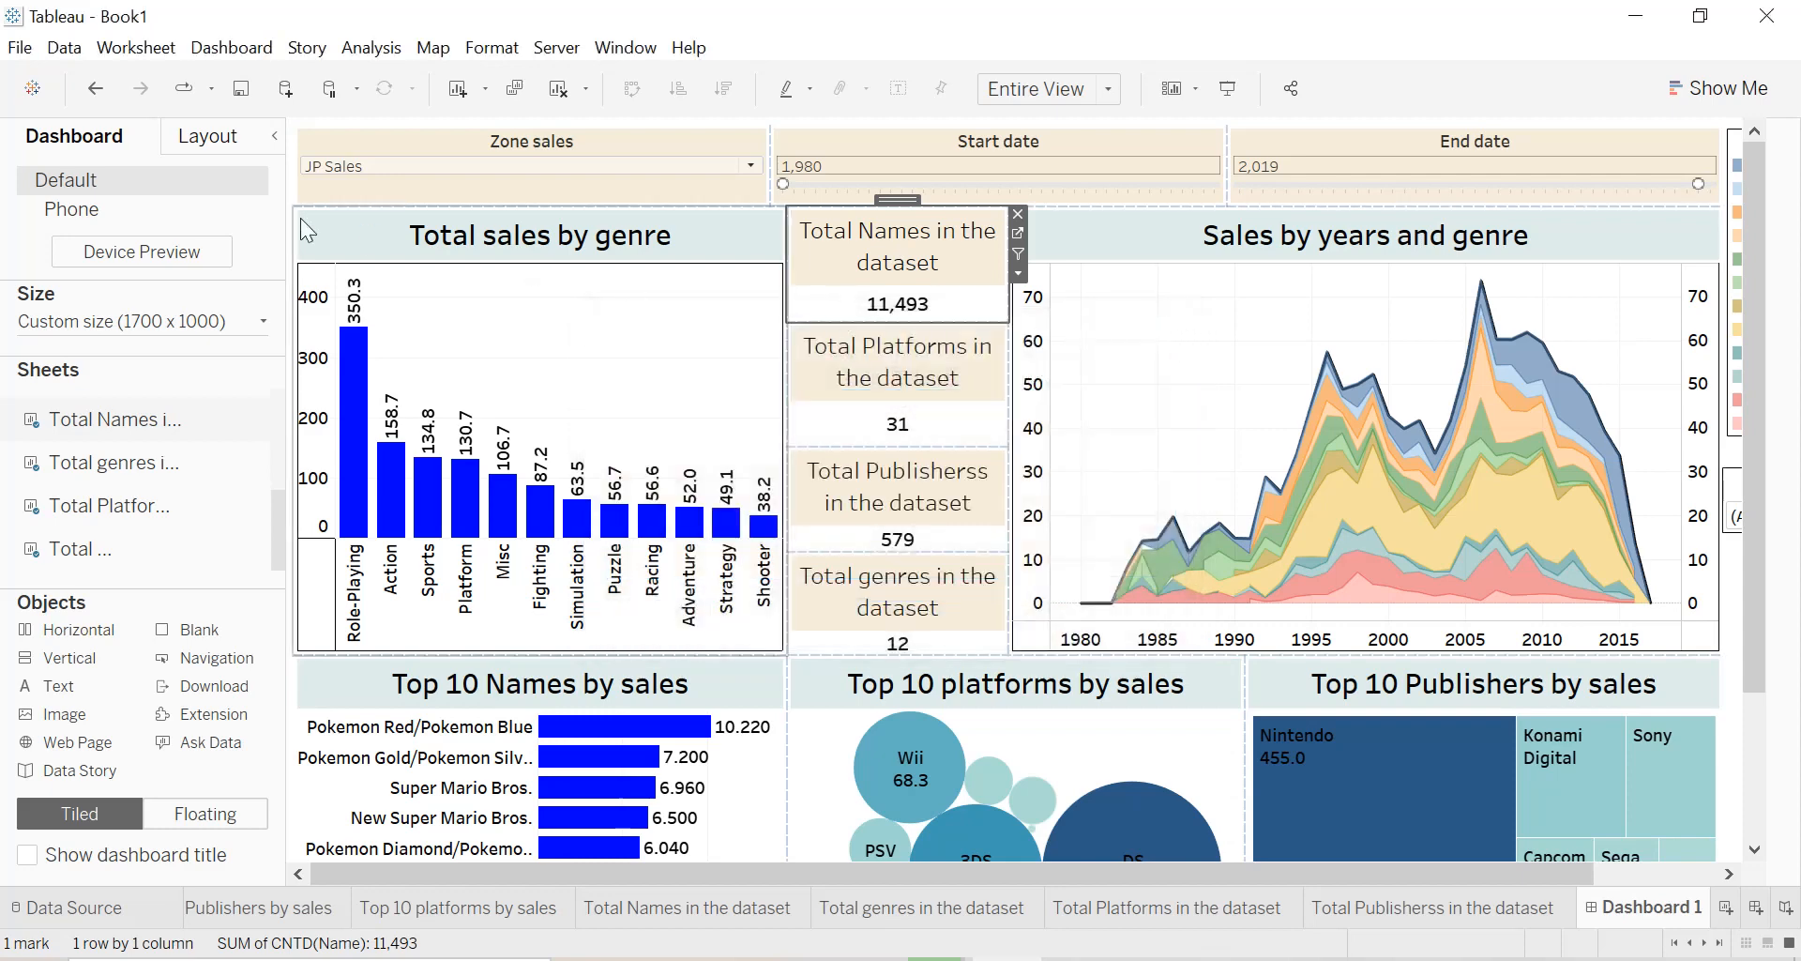
{"action": "left_click", "coordinate": [278, 140]}
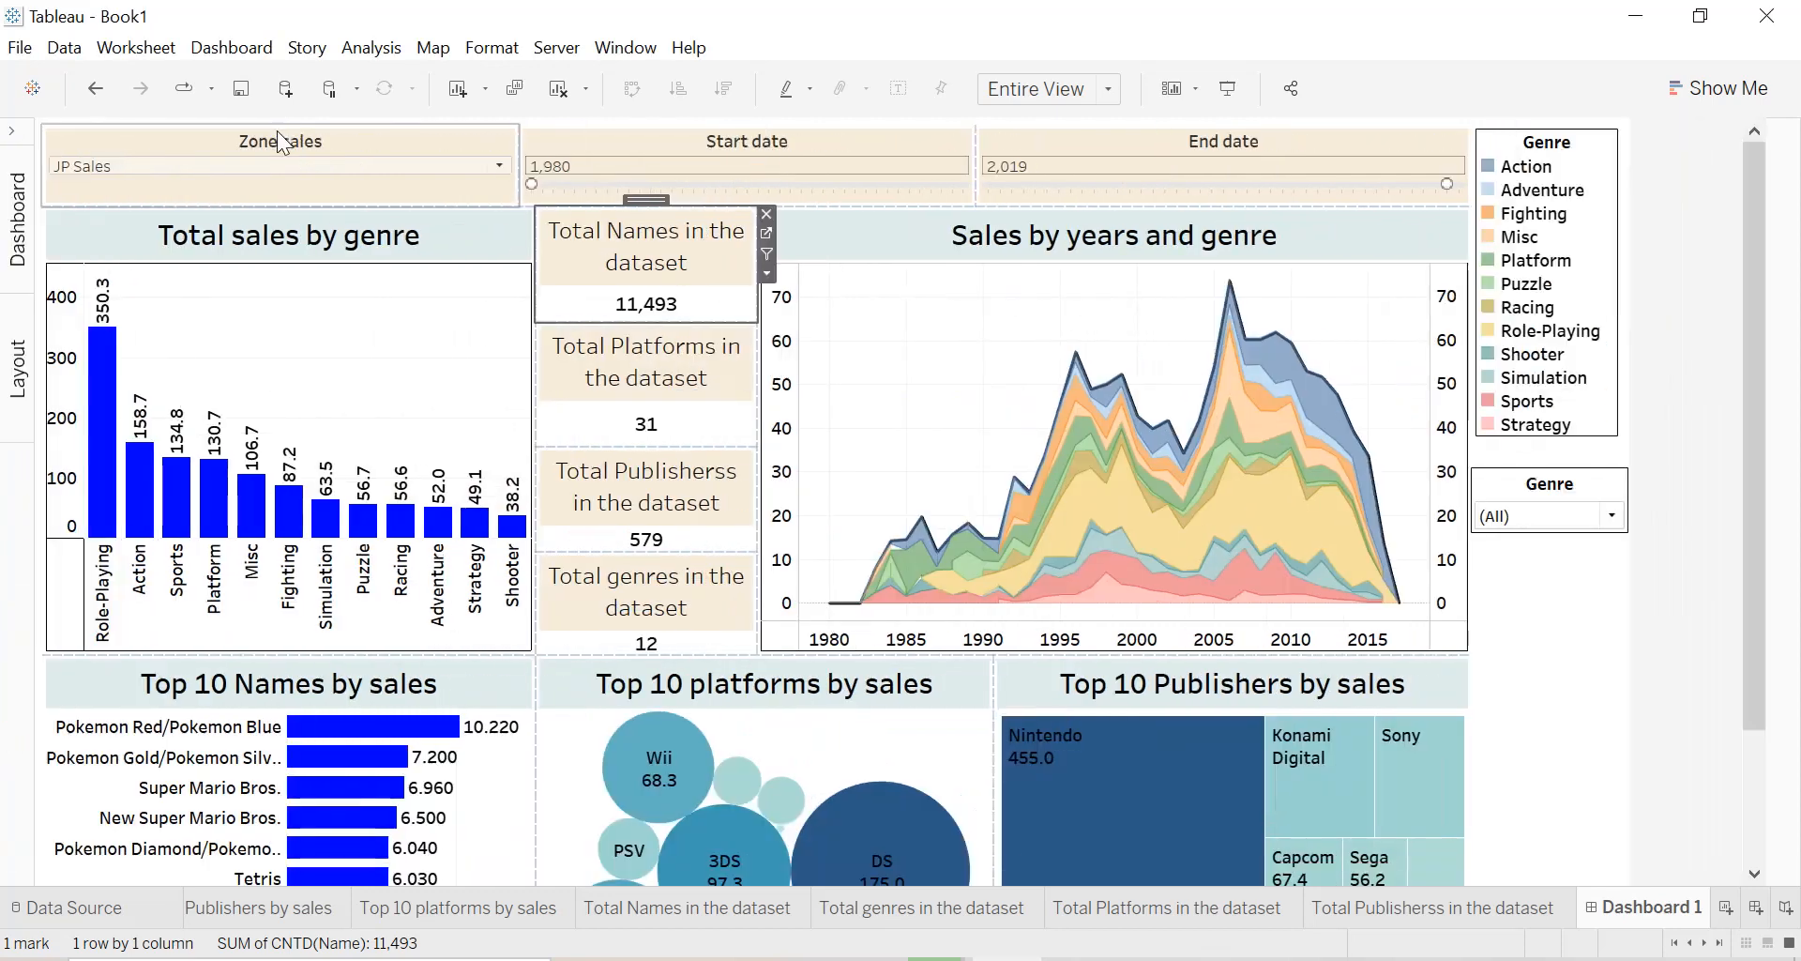
Rebalance the upper row by widening the Total sales by genre chart and narrowing the Sales by years and genre chart around the count sheets.
{"action": "left_click_drag", "start_coordinate": [758, 419], "coordinate": [904, 419]}
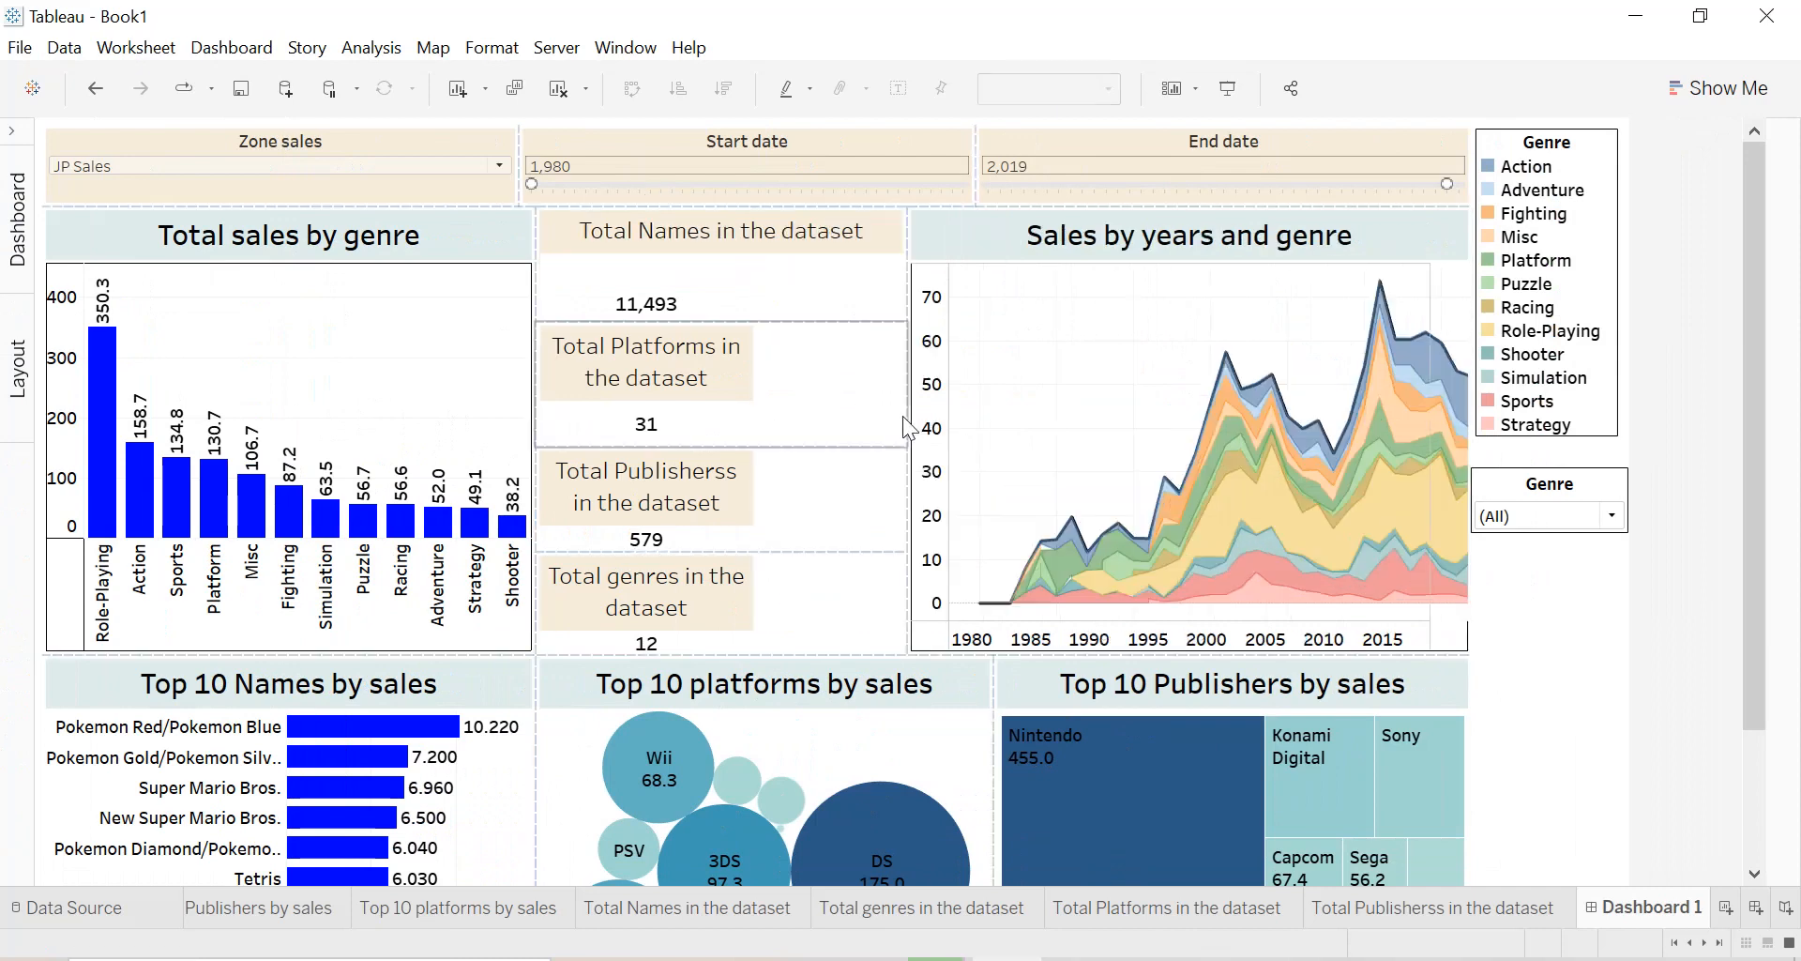
{"action": "left_click", "coordinate": [912, 417]}
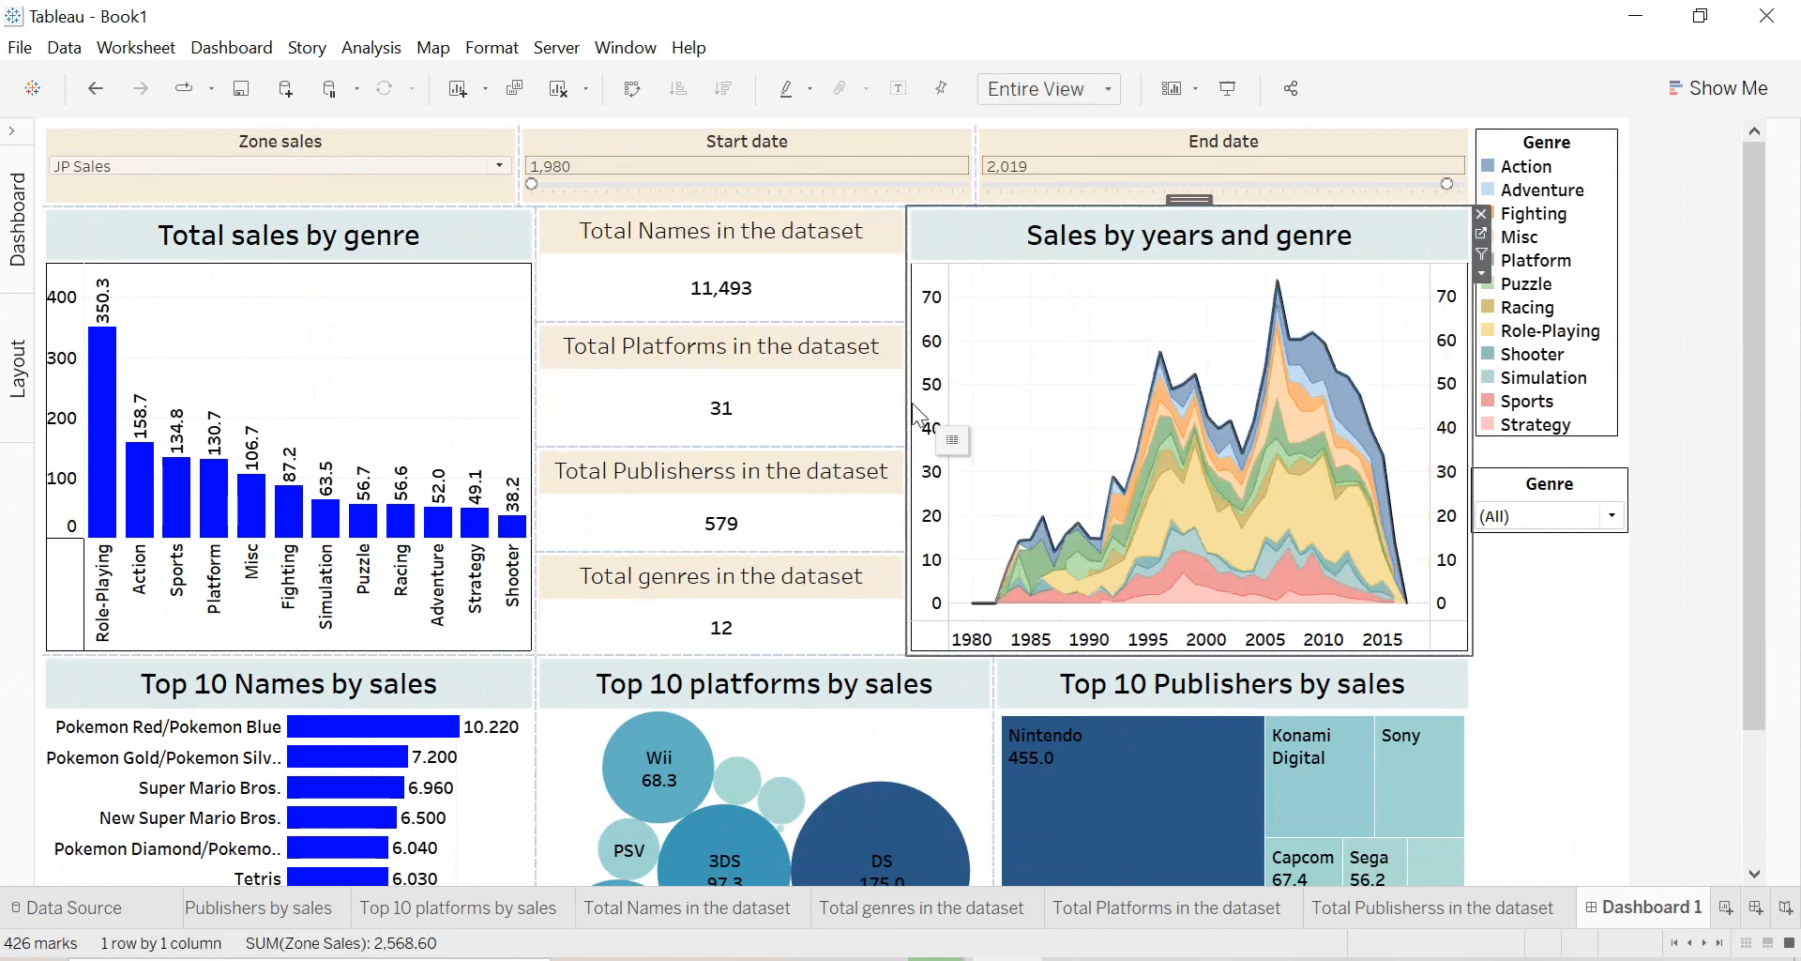
{"action": "left_click_drag", "start_coordinate": [906, 403], "coordinate": [722, 424]}
{"action": "left_click", "coordinate": [533, 419]}
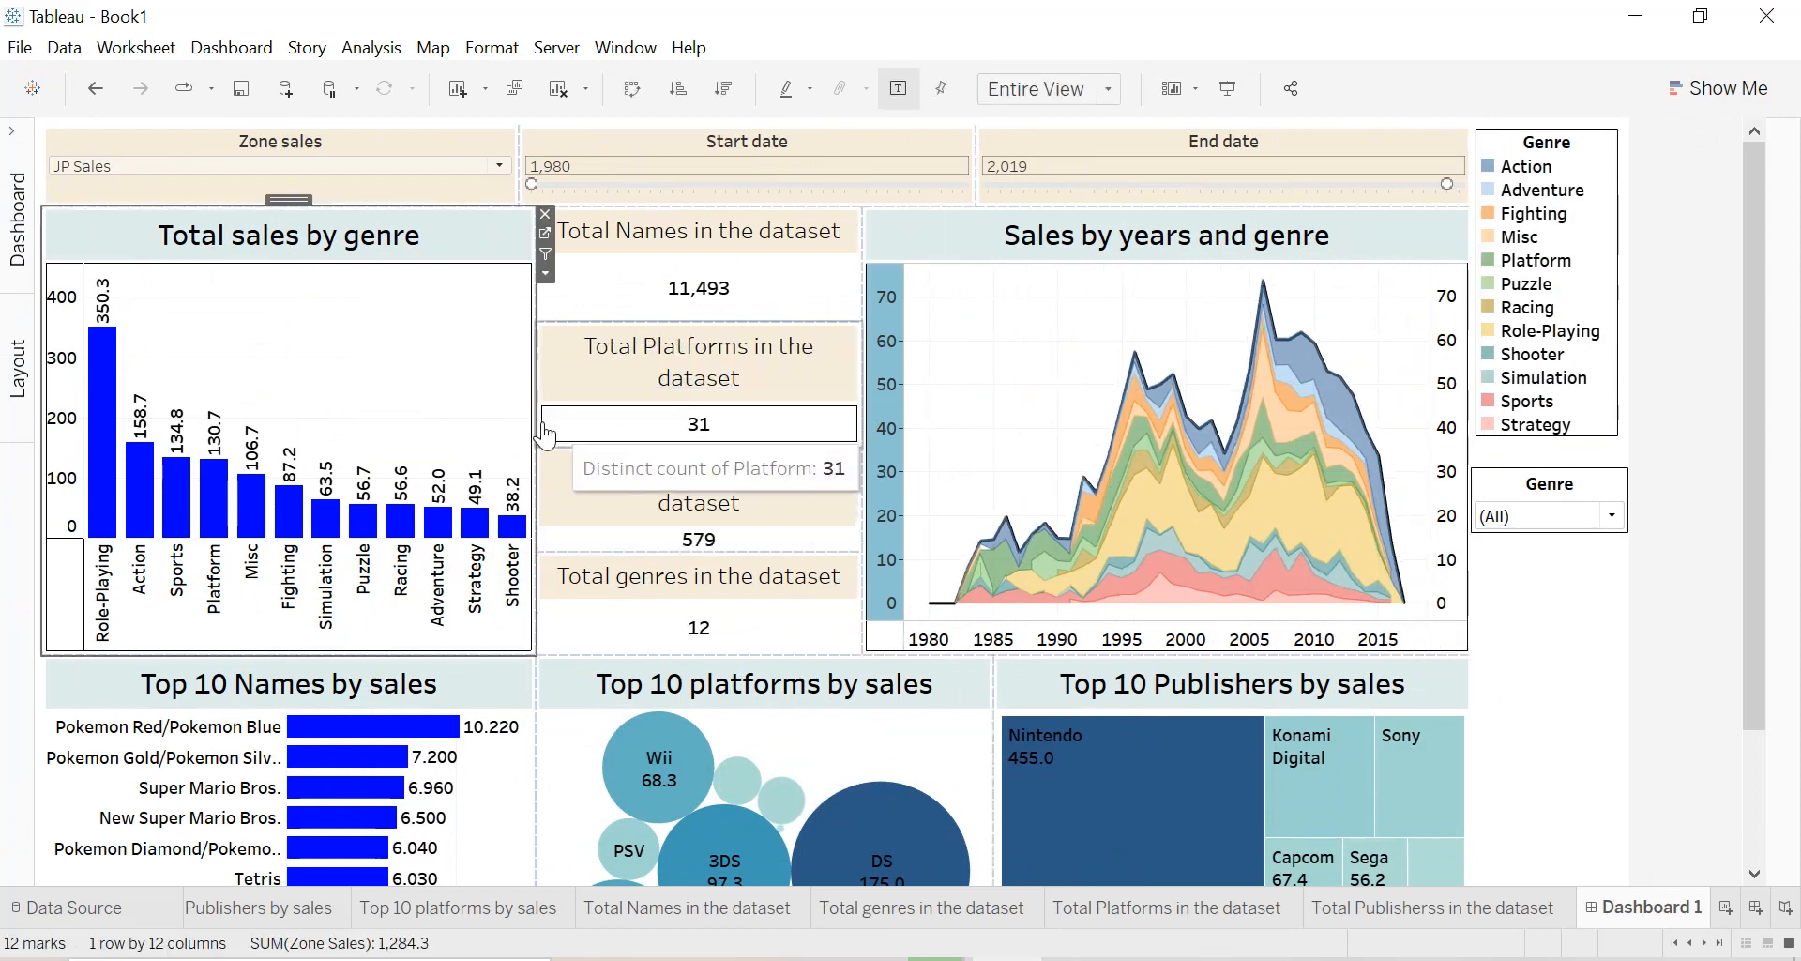
{"action": "left_click_drag", "start_coordinate": [537, 421], "coordinate": [648, 420]}
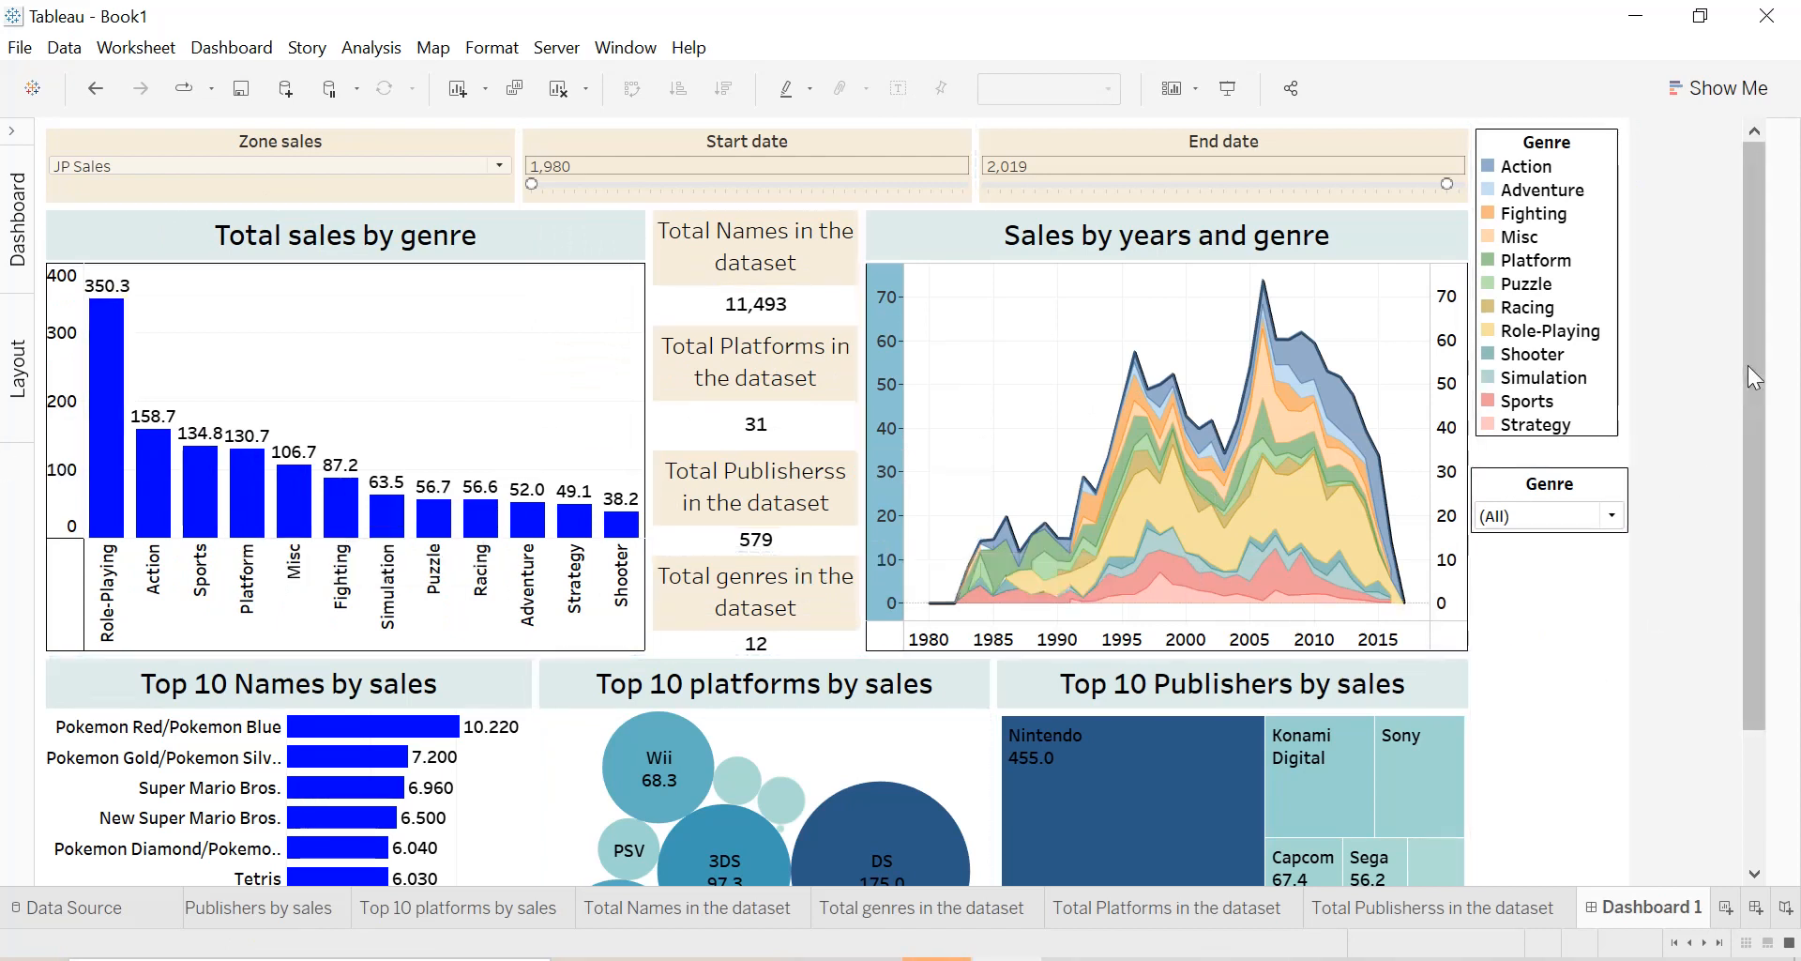
Bring up the commands available for the whole dashboard.
{"action": "mouse_move", "coordinate": [1755, 360]}
{"action": "left_mouse_down"}
{"action": "mouse_move", "coordinate": [1761, 550]}
{"action": "mouse_move", "coordinate": [1760, 347]}
{"action": "left_mouse_up"}
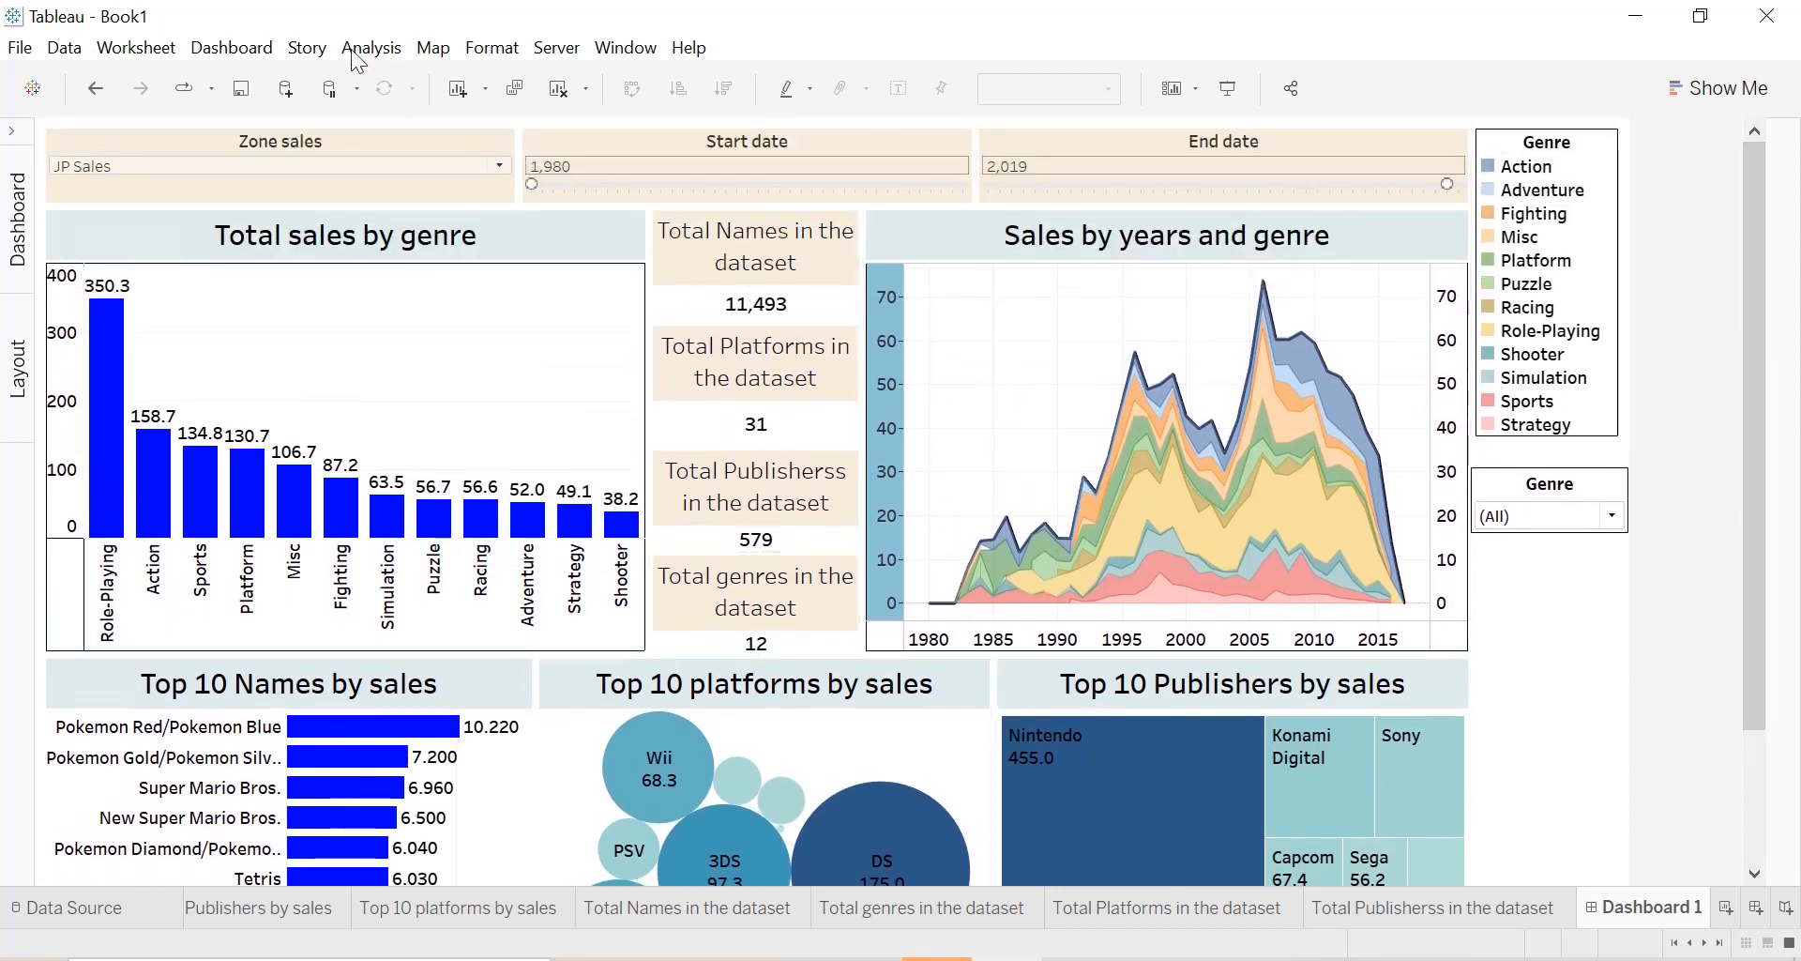
{"action": "left_click", "coordinate": [260, 53]}
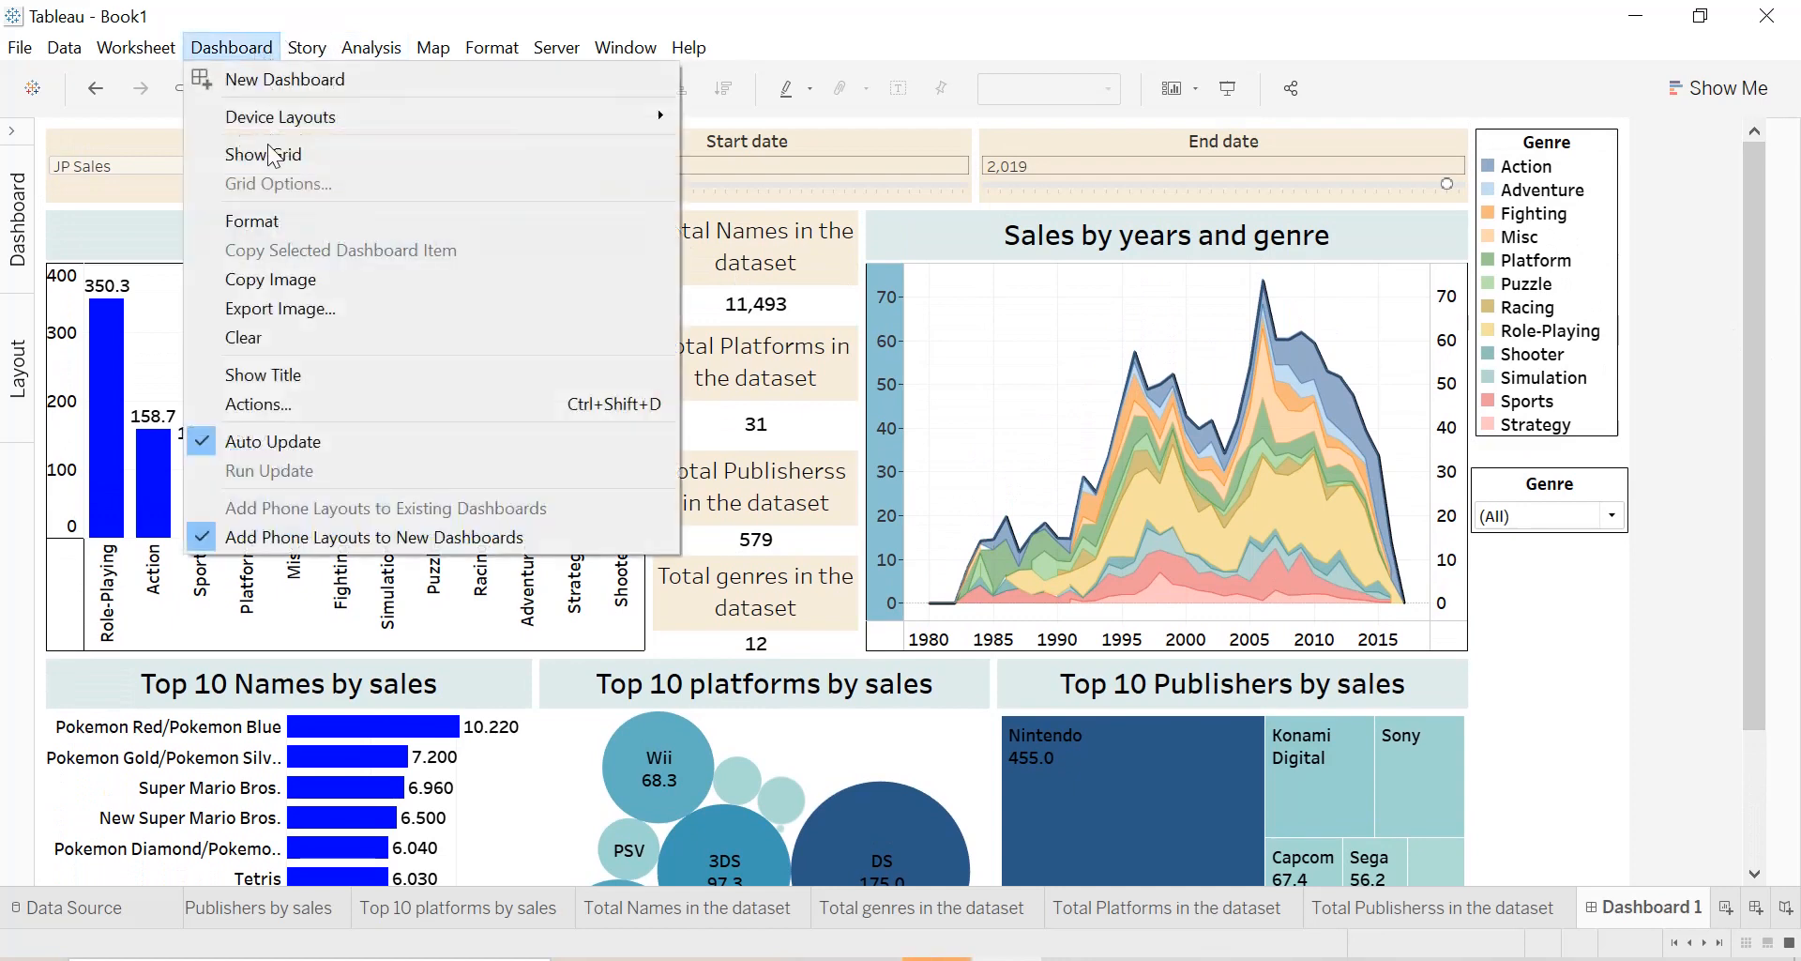